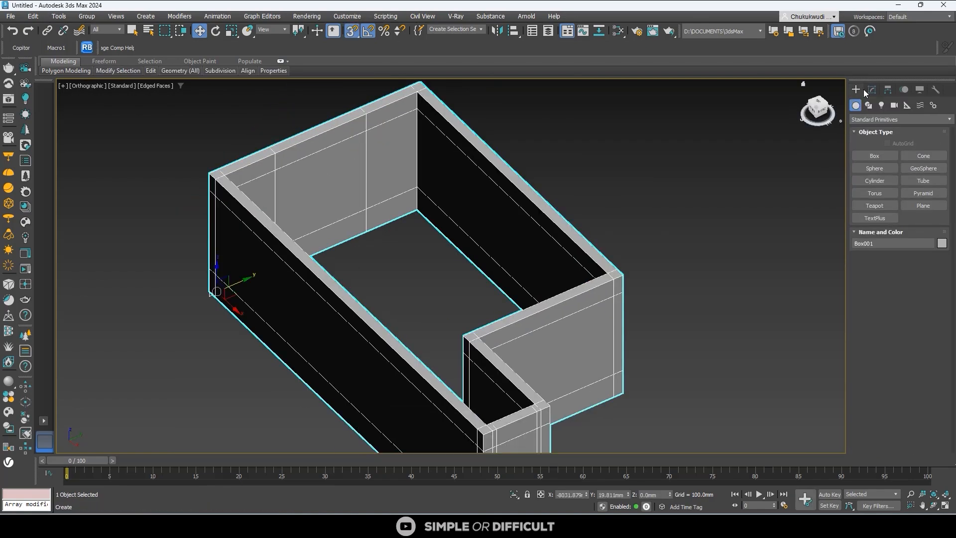
click(871, 89)
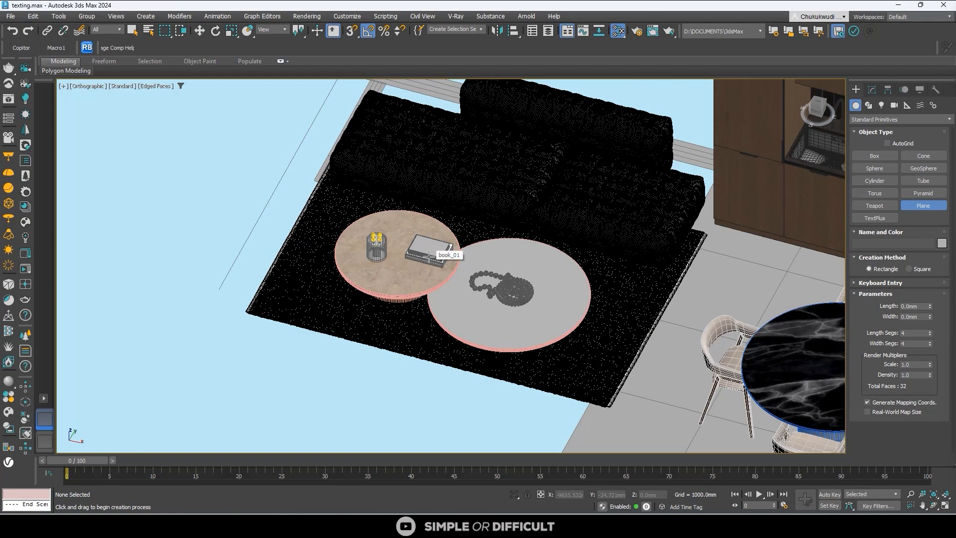
- Copy the sofa, the coffee-table decor, the rug and the adjoining objects together and paste them into the walled room scene
key(q)
click(572, 199)
ctrl+click(425, 258)
ctrl+click(490, 285)
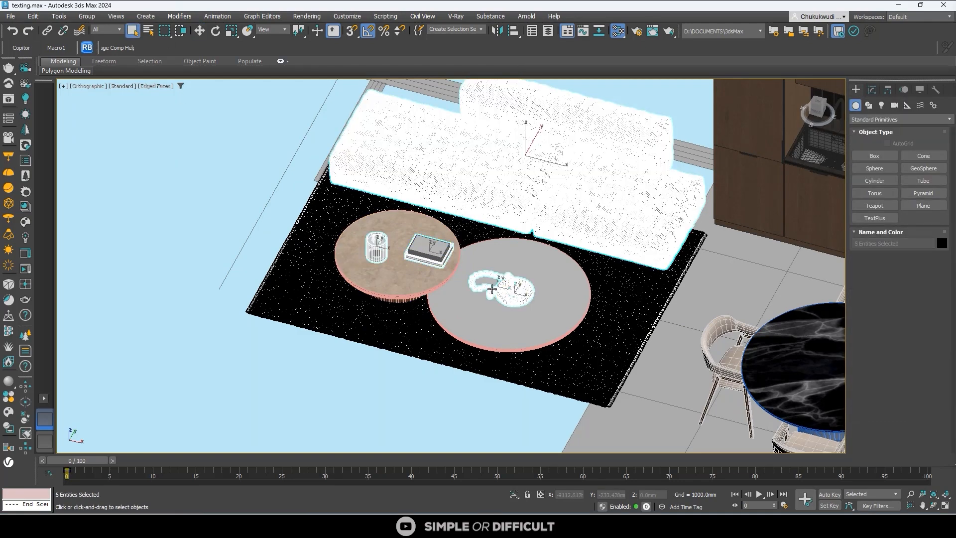
ctrl+click(319, 286)
scroll(319, 287, down, 3)
alt+middle_drag(319, 287, 383, 258)
scroll(384, 258, down, 3)
ctrl+click(350, 193)
key(ctrl+c)
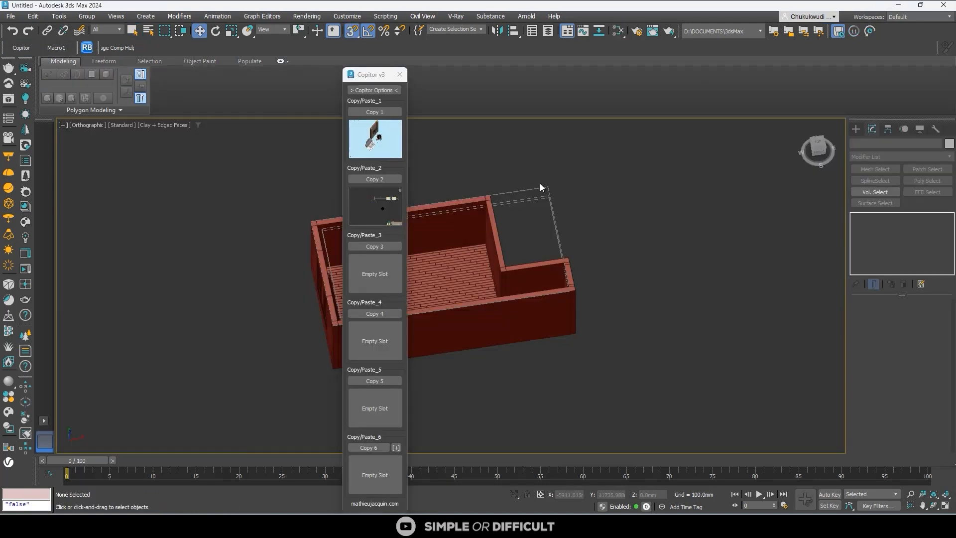
key(ctrl+v)
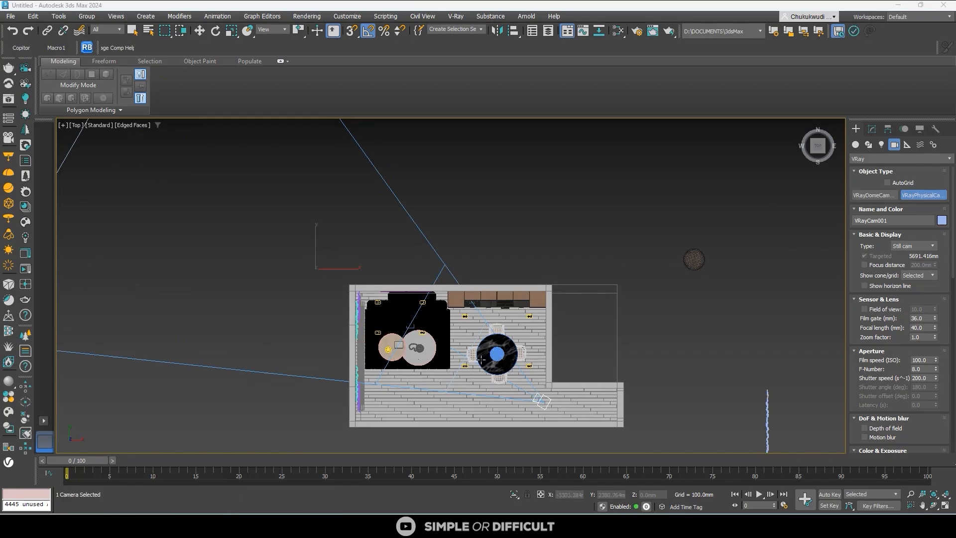
click(10, 16)
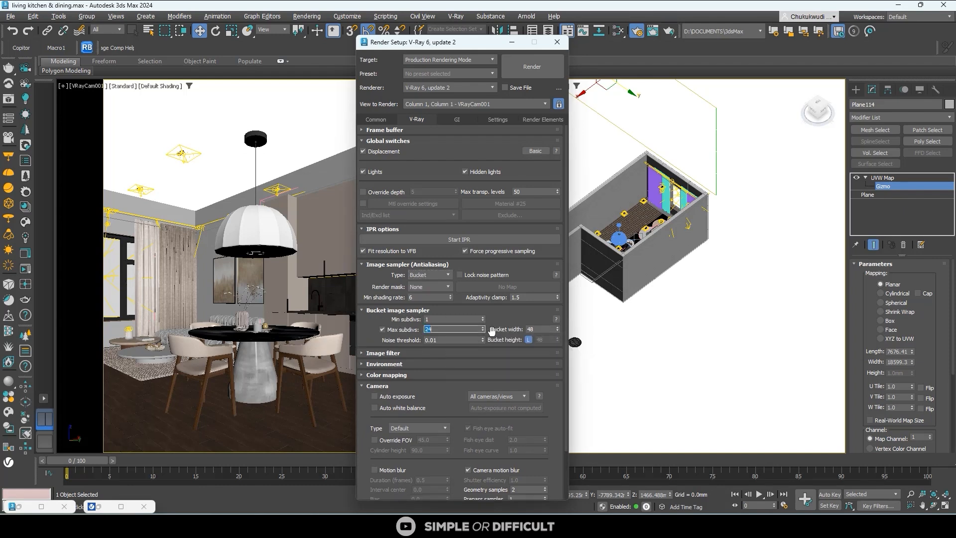
- Save the V-Ray render settings as the preset FINAL RENDER, replacing the existing preset file
click(457, 119)
click(541, 119)
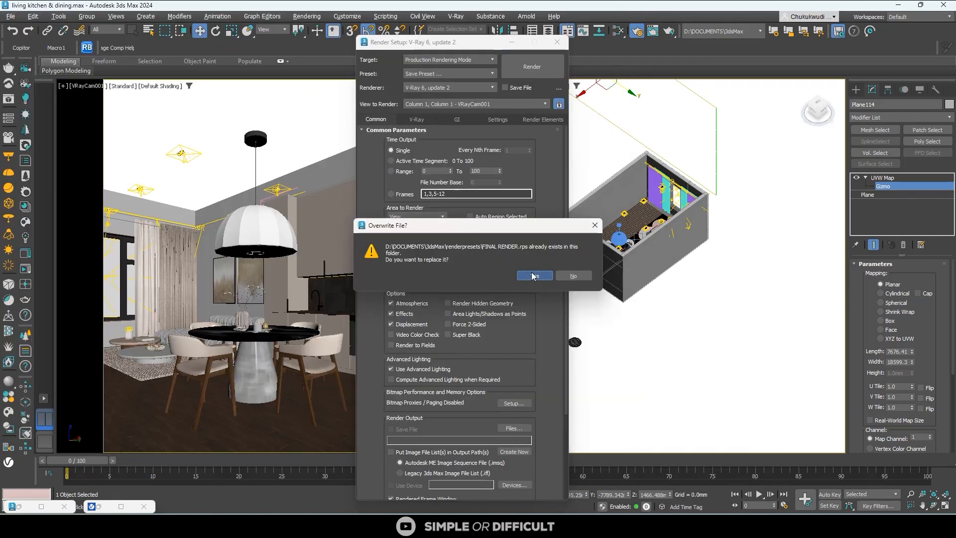
click(533, 276)
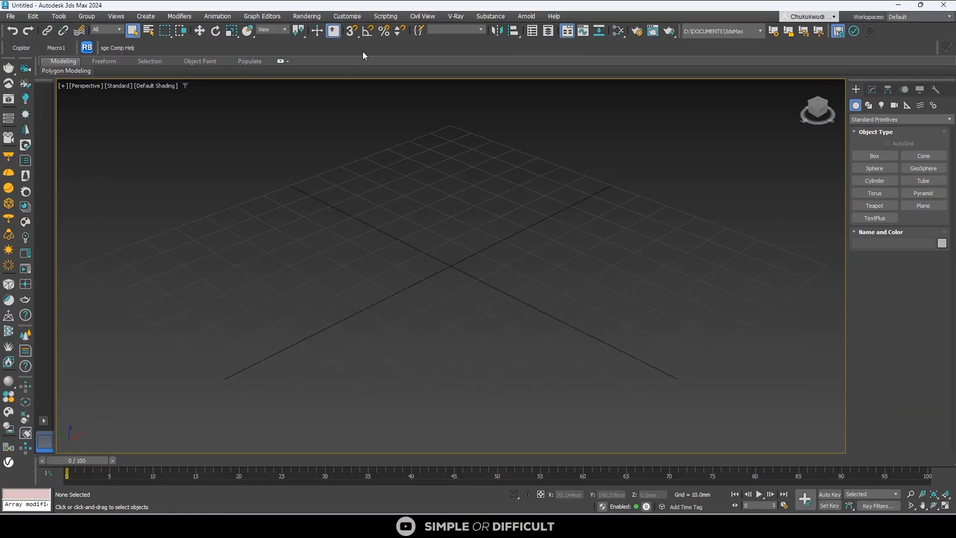
- Check the metric display unit and the system unit scale in the units setup without changing them
click(348, 18)
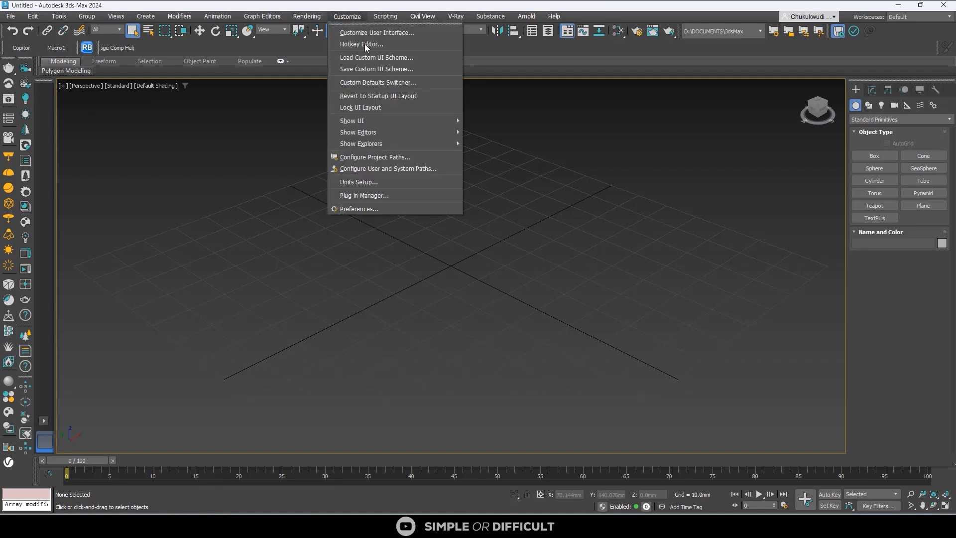
click(385, 183)
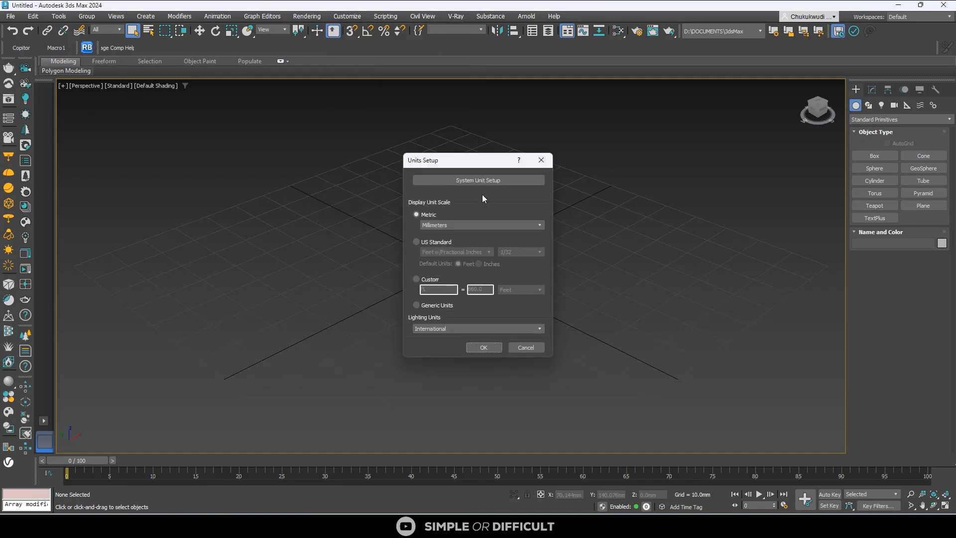
click(509, 224)
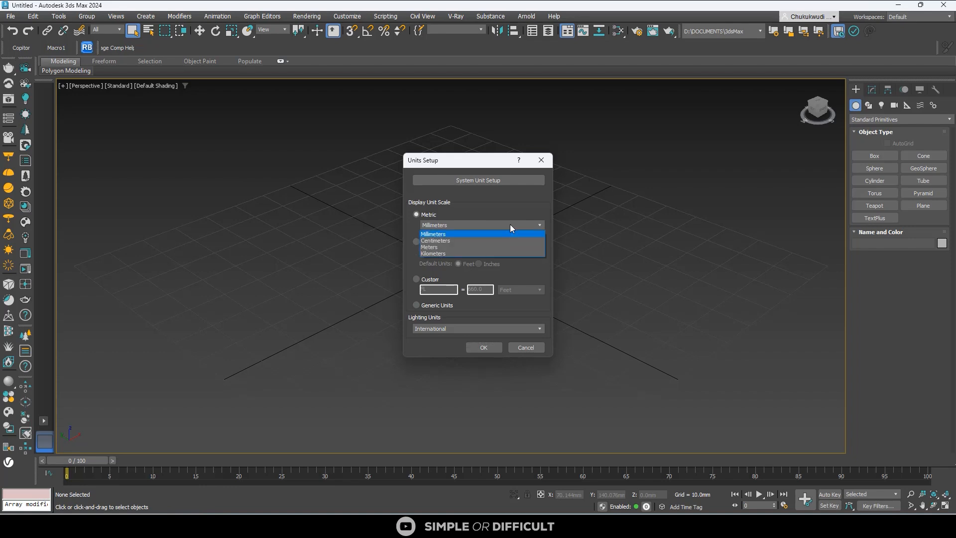
click(510, 224)
click(443, 225)
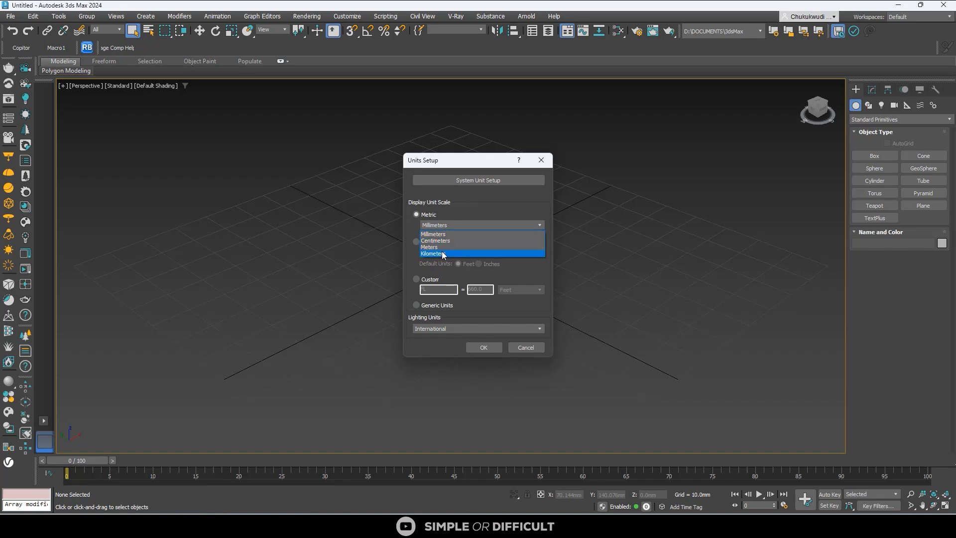
click(470, 197)
click(481, 180)
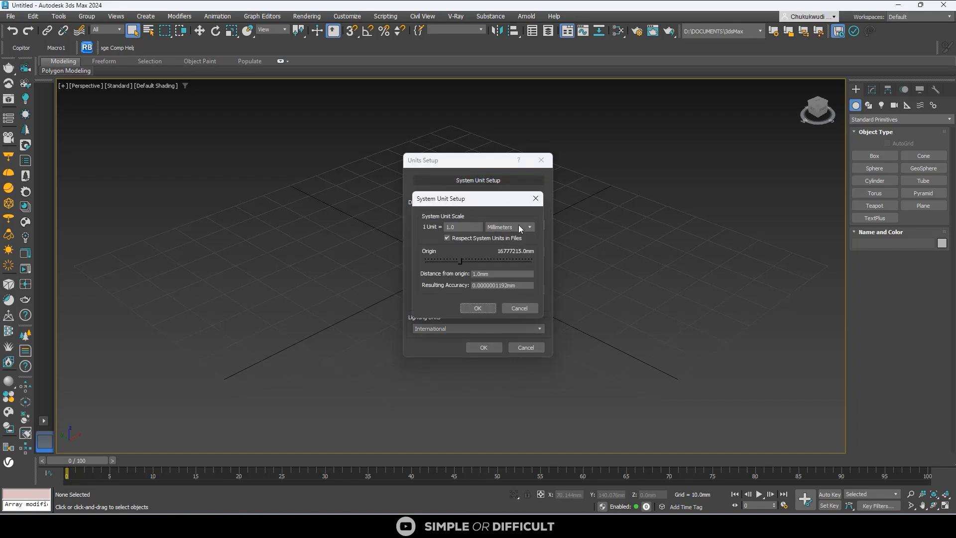
click(536, 199)
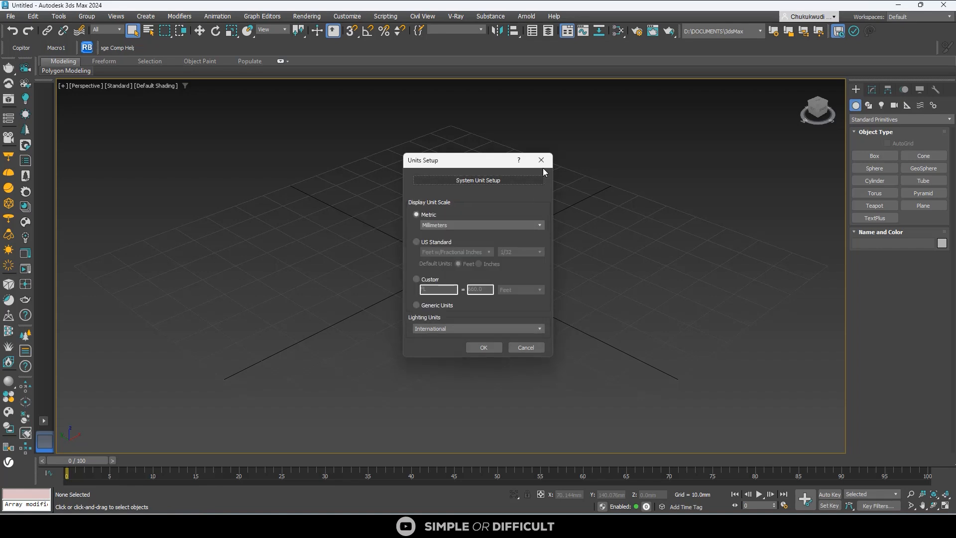
click(541, 160)
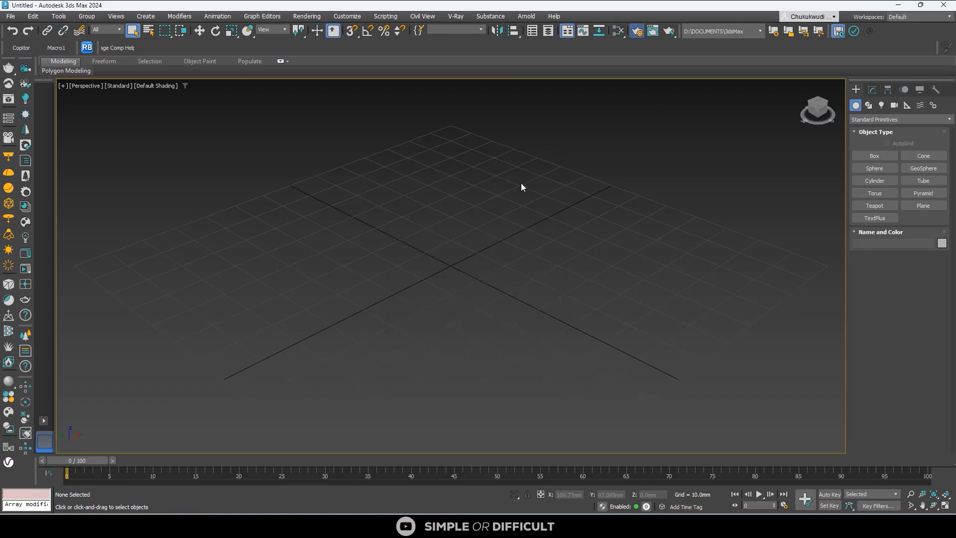
- Assign V-Ray 6, update 2 as the production renderer and close the render setup
click(263, 108)
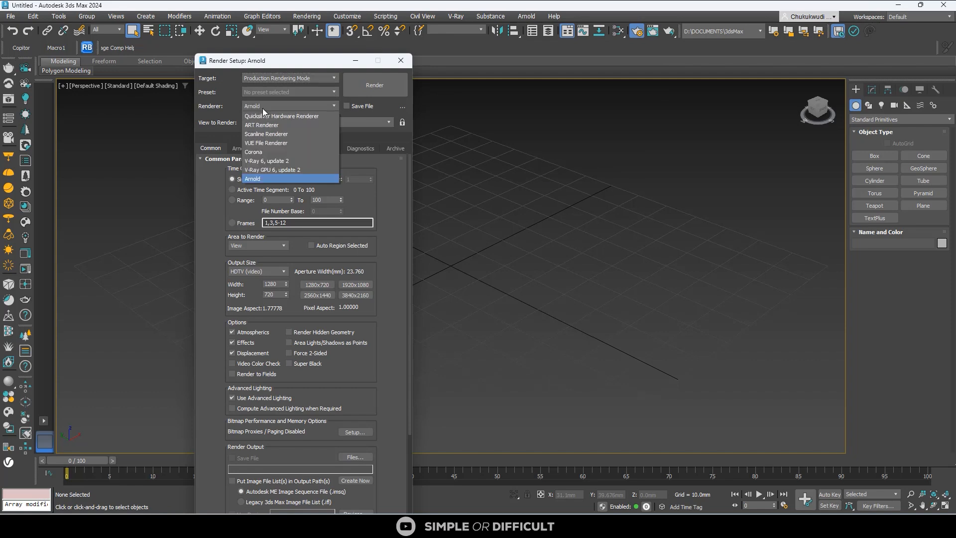
click(398, 231)
scroll(404, 283, down, 3)
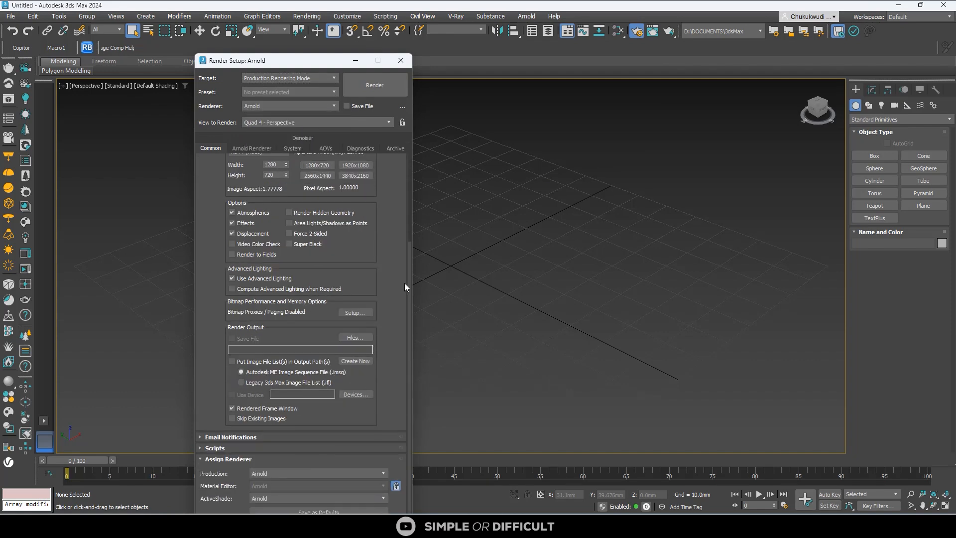
click(271, 472)
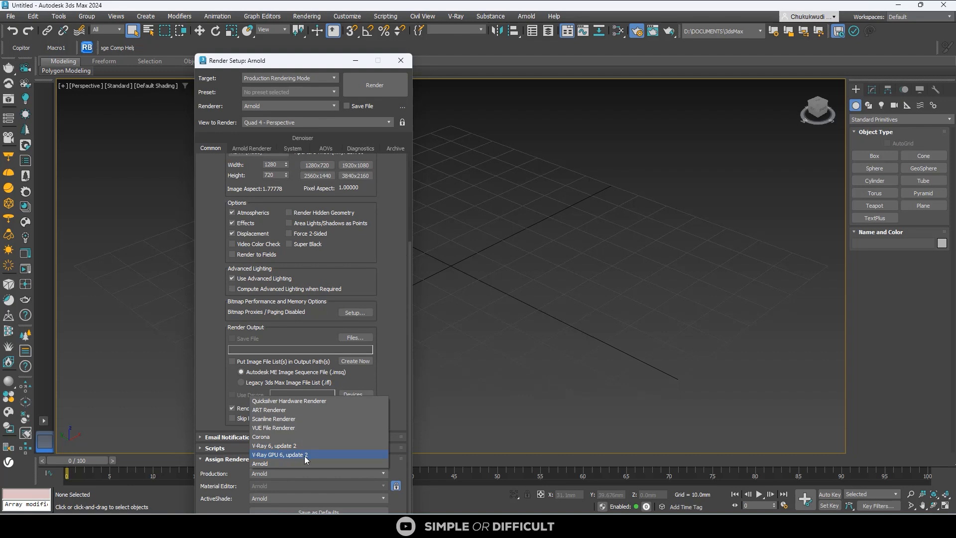
click(297, 446)
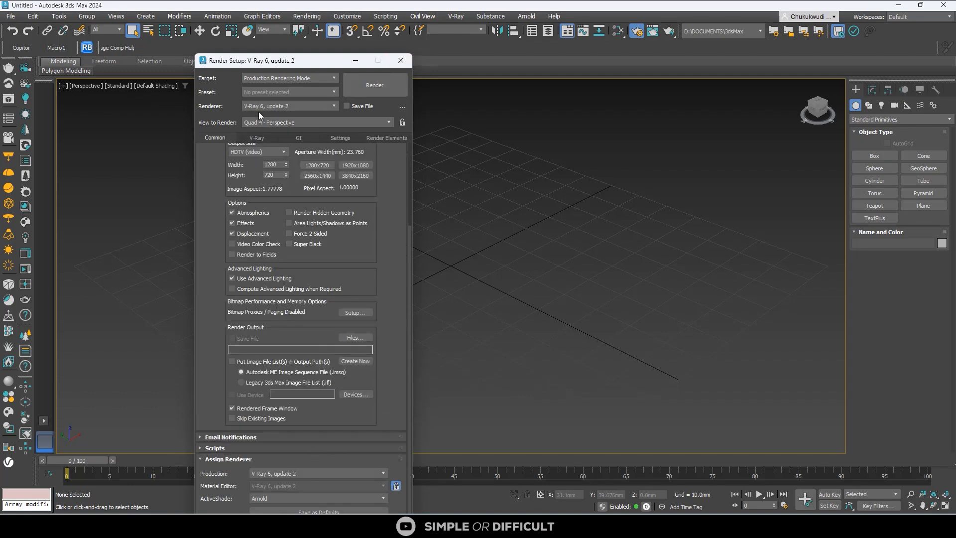
click(399, 62)
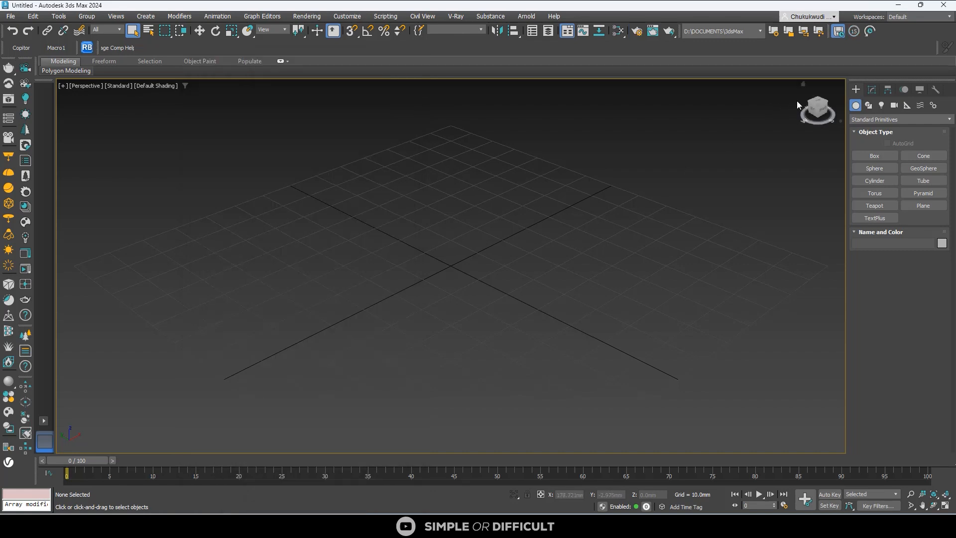
- Import the floor plan drawing from the D:\DOCUMENTS folder into the empty scene
click(10, 16)
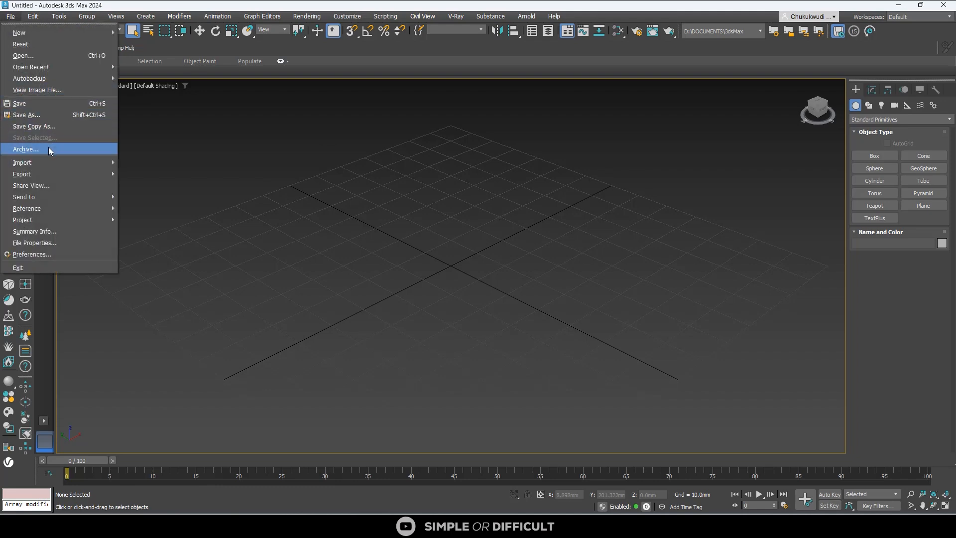
mouse_move(52, 161)
click(153, 165)
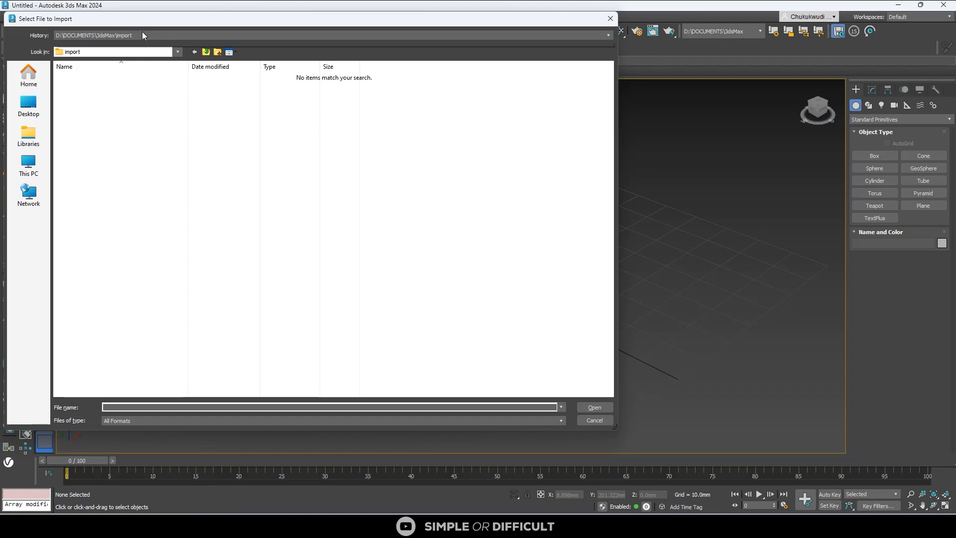
click(142, 35)
click(140, 52)
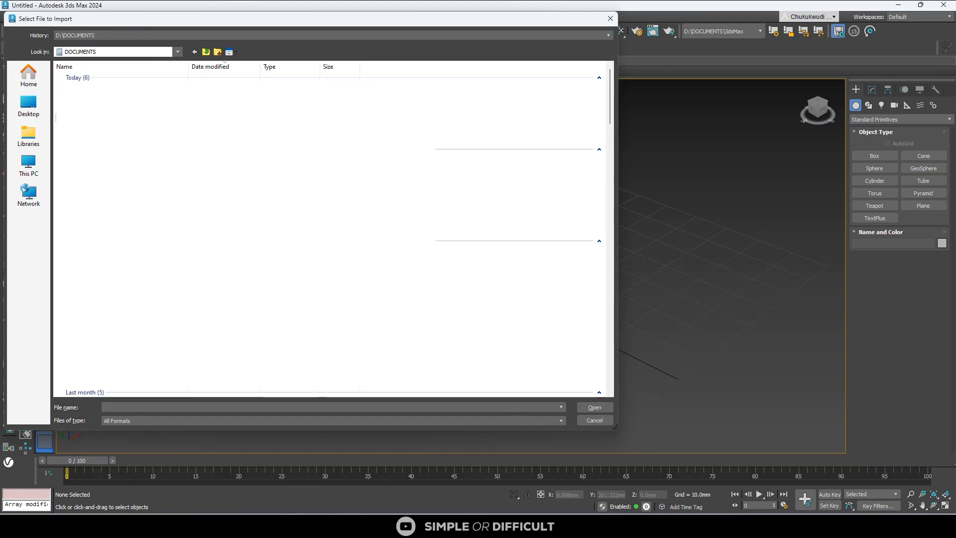
click(592, 408)
click(505, 402)
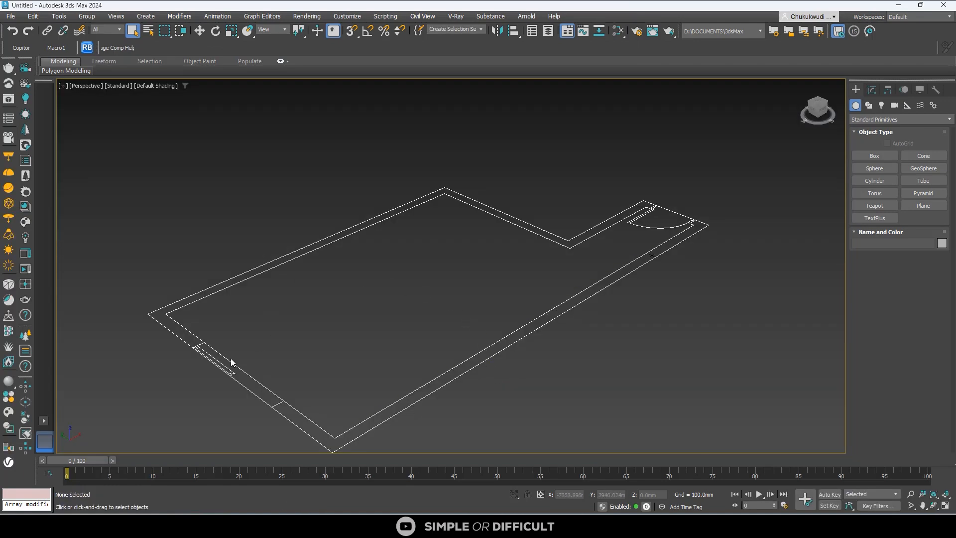
- Examine how the imported floor plan is divided by selecting its separate wall and door shapes
click(227, 359)
scroll(256, 375, down, 4)
alt+middle_drag(296, 378, 306, 293)
click(309, 296)
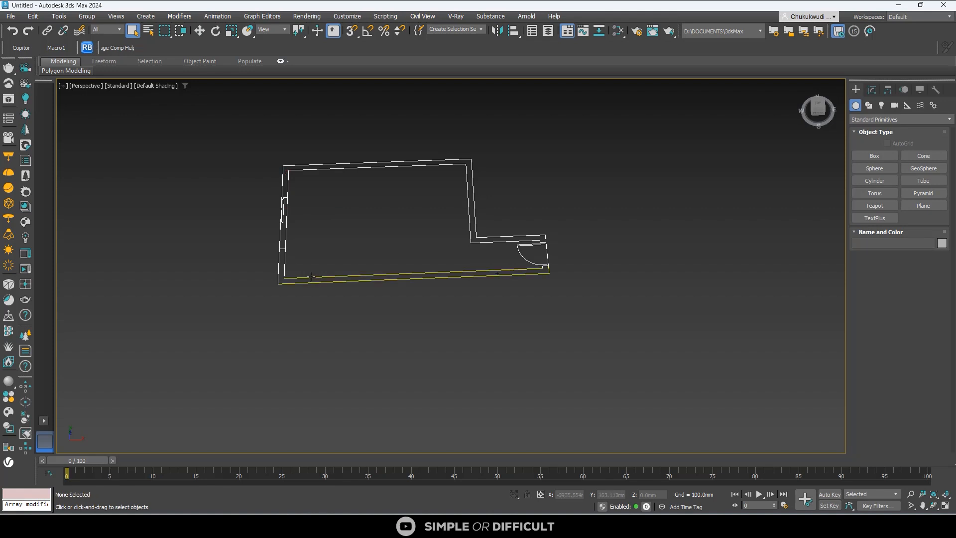
click(333, 277)
click(482, 242)
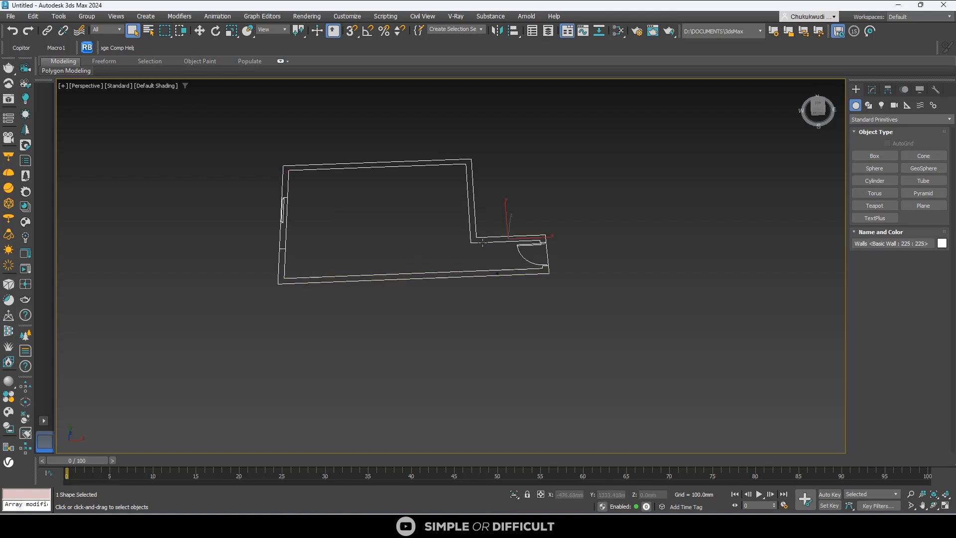
click(536, 242)
- In the top view, attach the other wall shapes and the door frame and panel shapes to the upper wall's editable spline
click(819, 104)
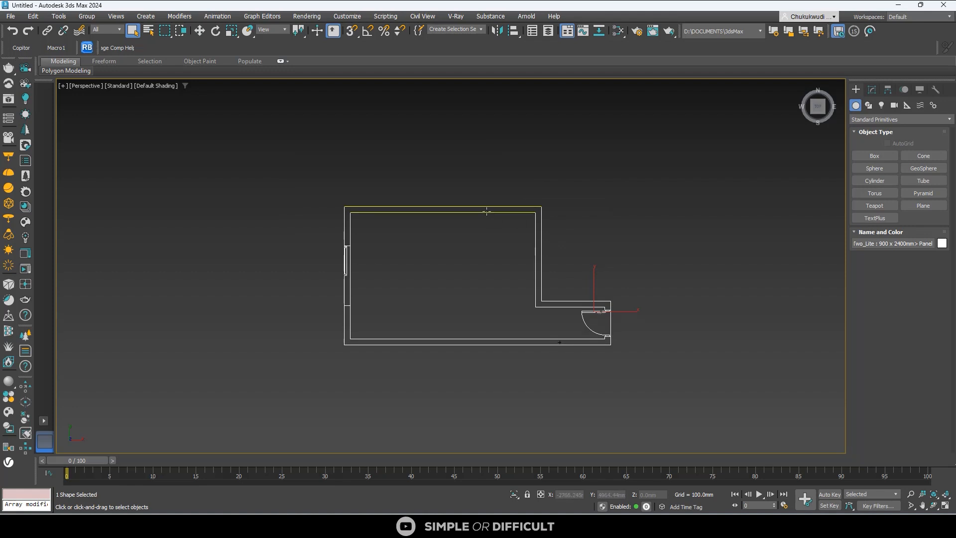
click(486, 210)
click(871, 91)
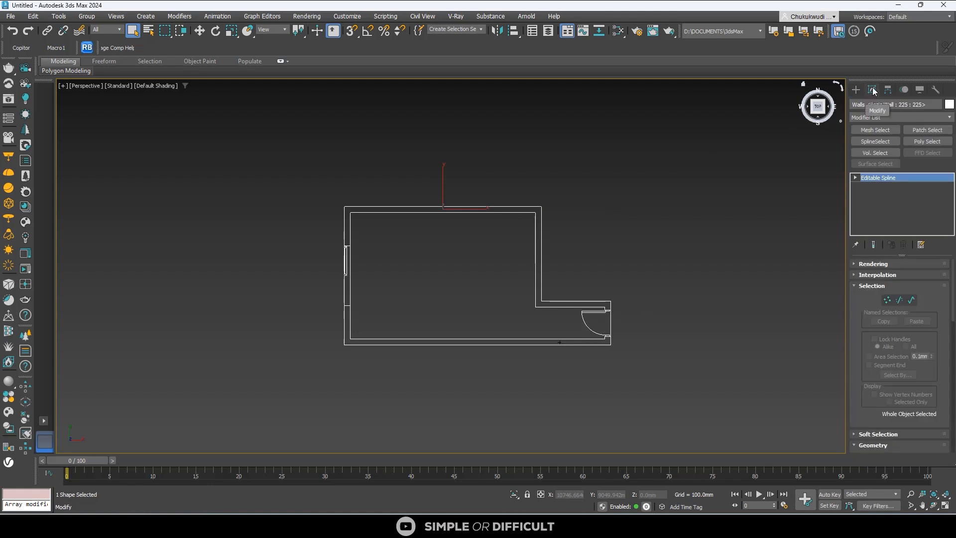
scroll(935, 364, down, 2)
scroll(934, 365, down, 3)
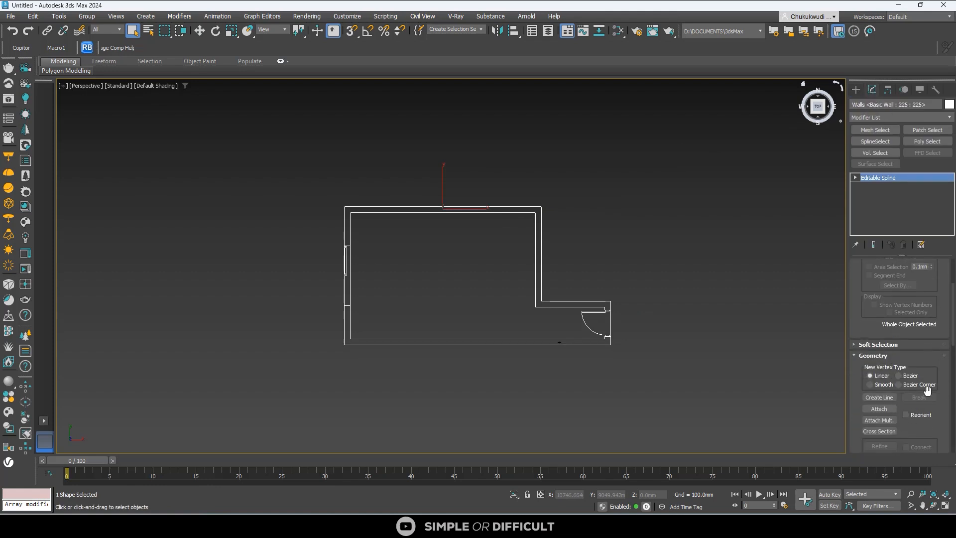
click(878, 409)
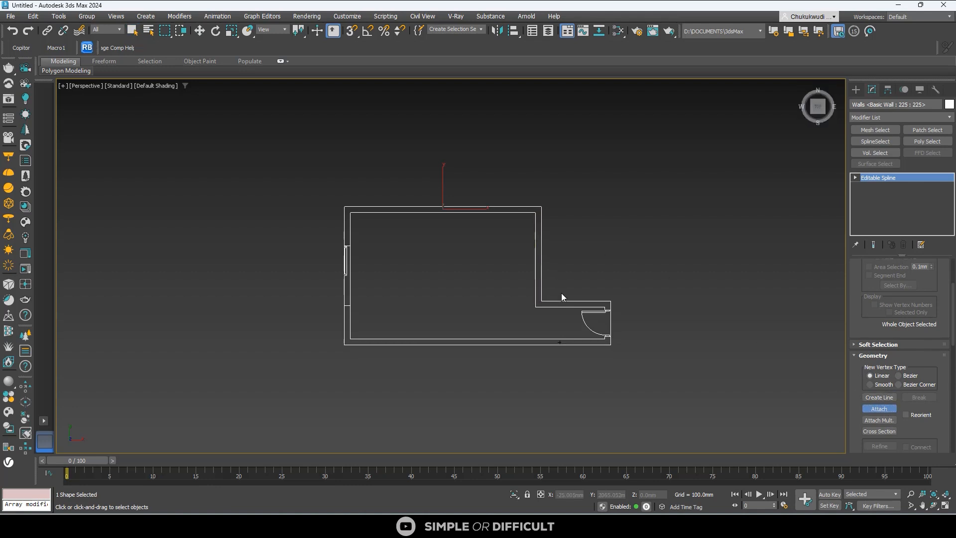
scroll(595, 323, up, 5)
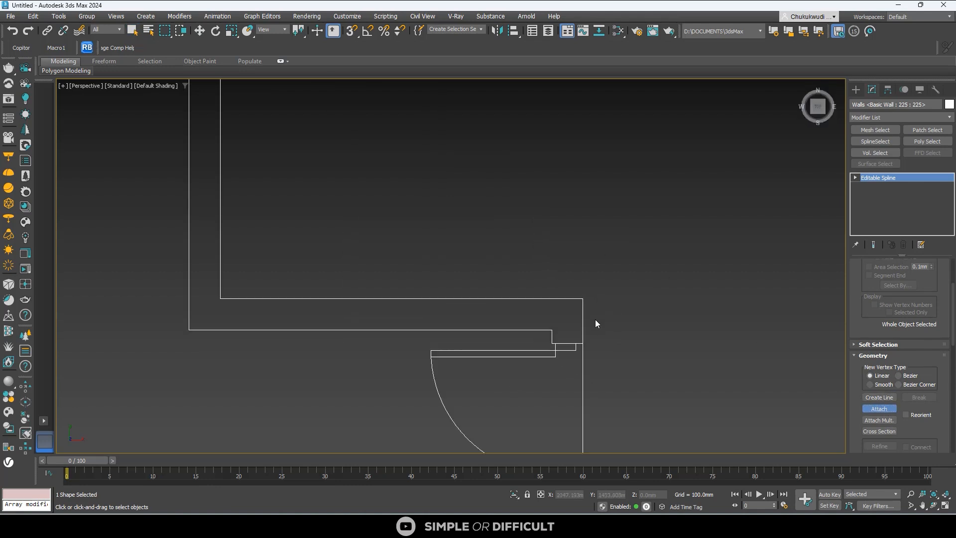
click(563, 348)
click(543, 350)
scroll(560, 299, down, 5)
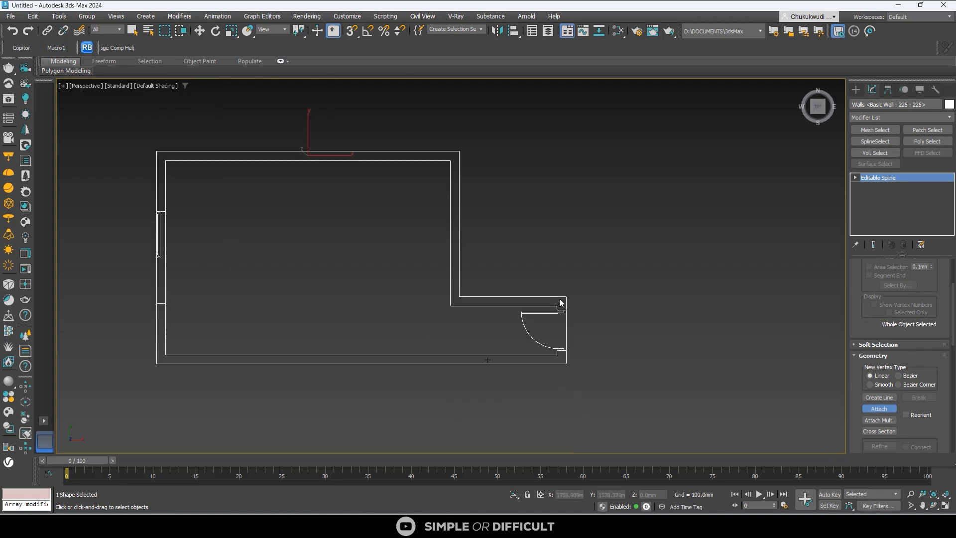
scroll(563, 353, up, 5)
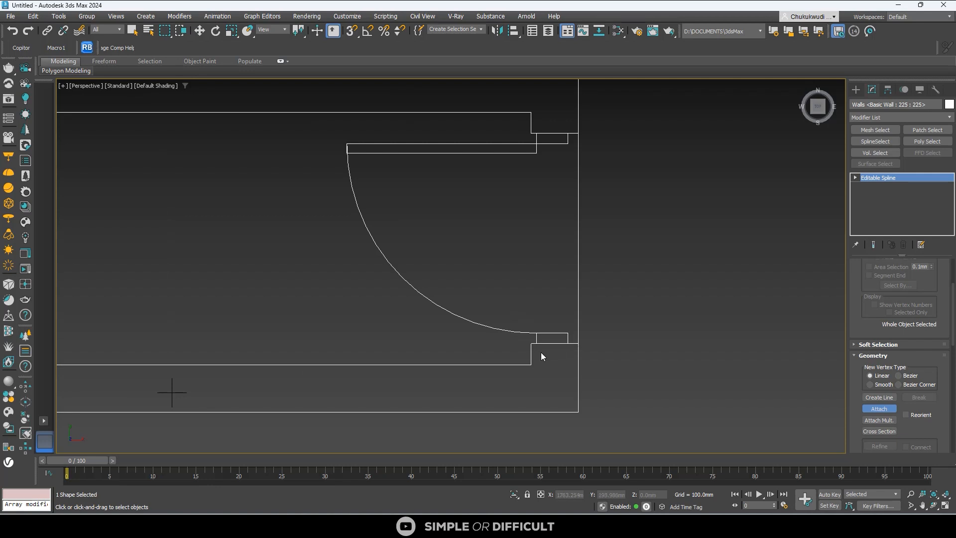
scroll(611, 349, down, 5)
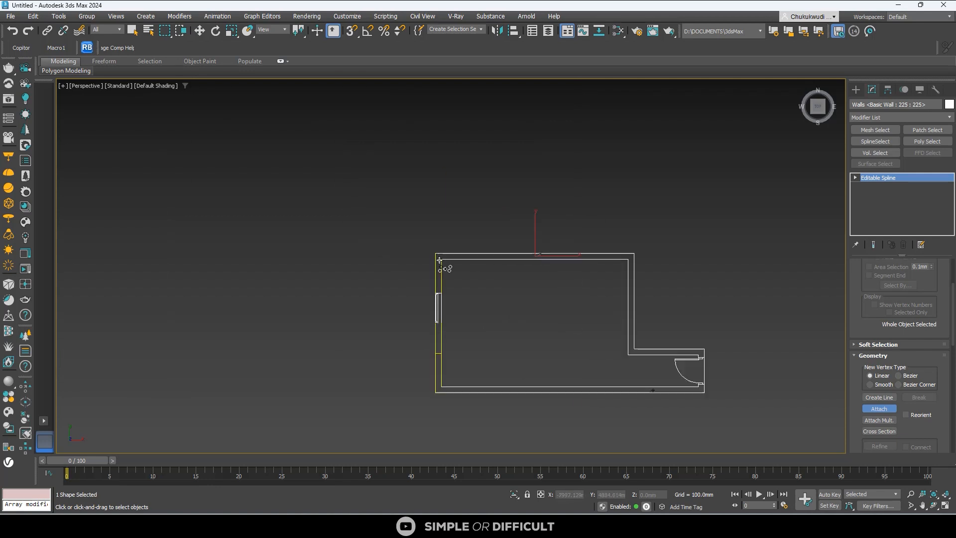
- Attach the left wall and its window frame and pane shapes to the floor plan's editable spline, and clear the selection
scroll(446, 269, up, 5)
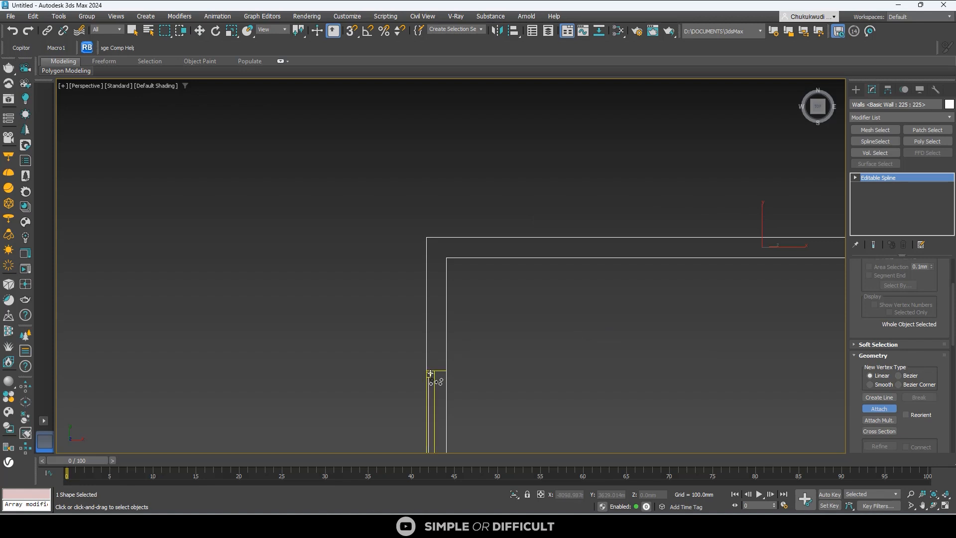
middle_drag(433, 380, 463, 231)
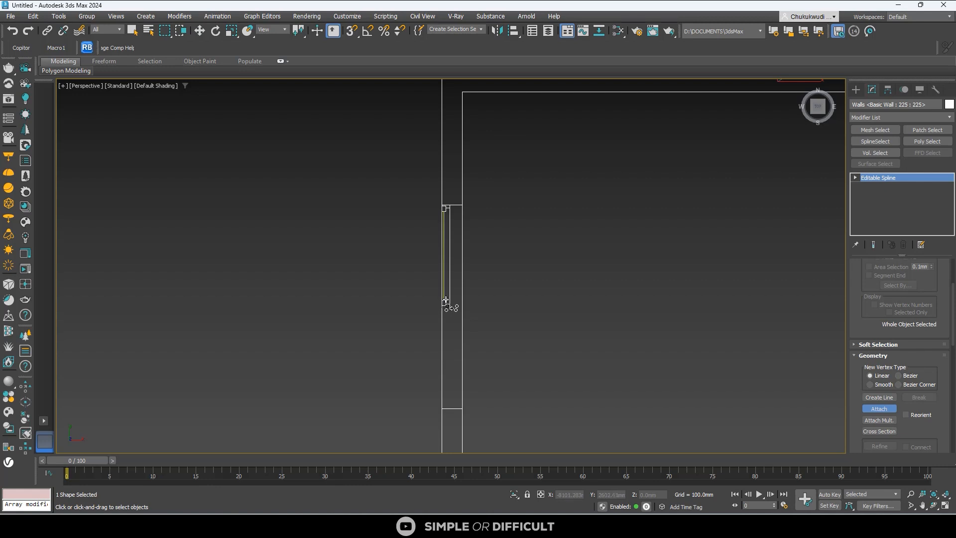
scroll(446, 301, up, 4)
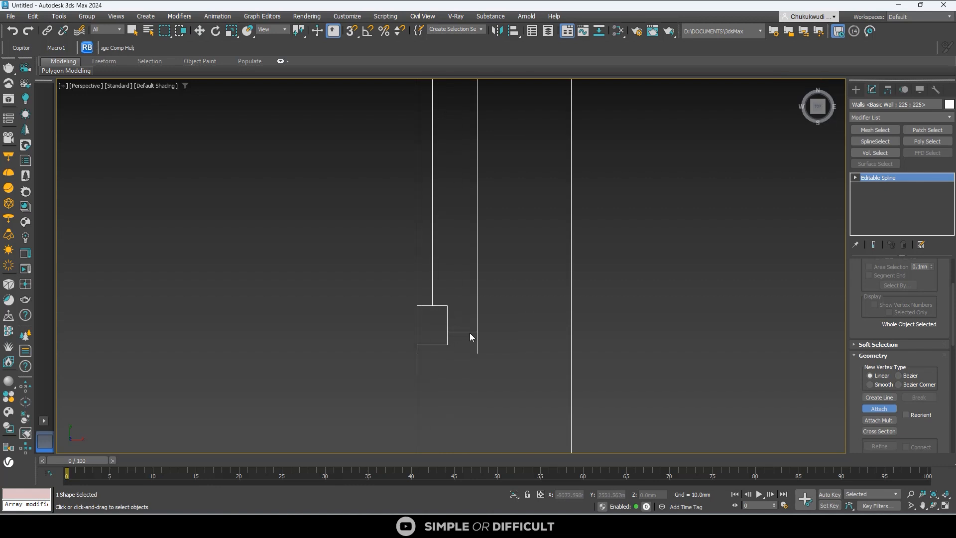
scroll(478, 333, down, 4)
scroll(475, 188, up, 3)
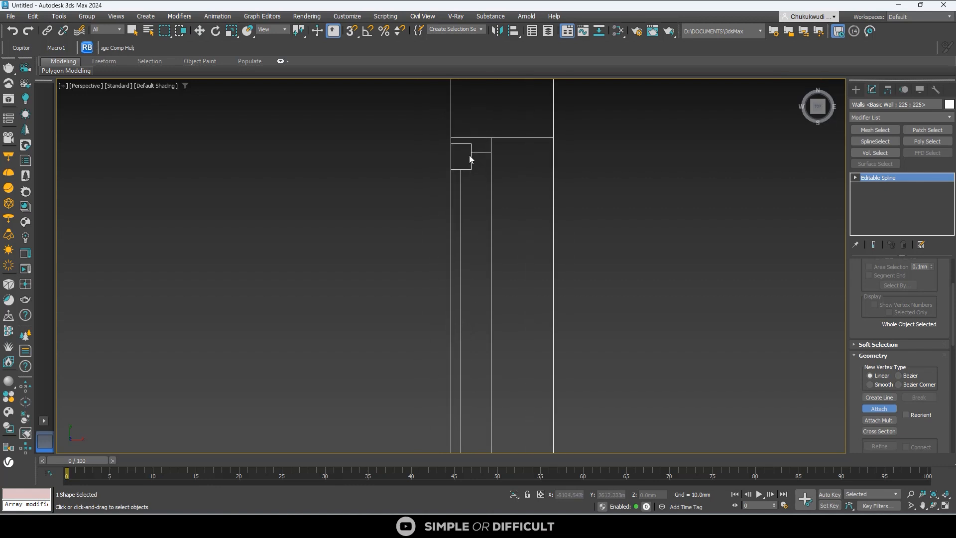
scroll(500, 142, down, 5)
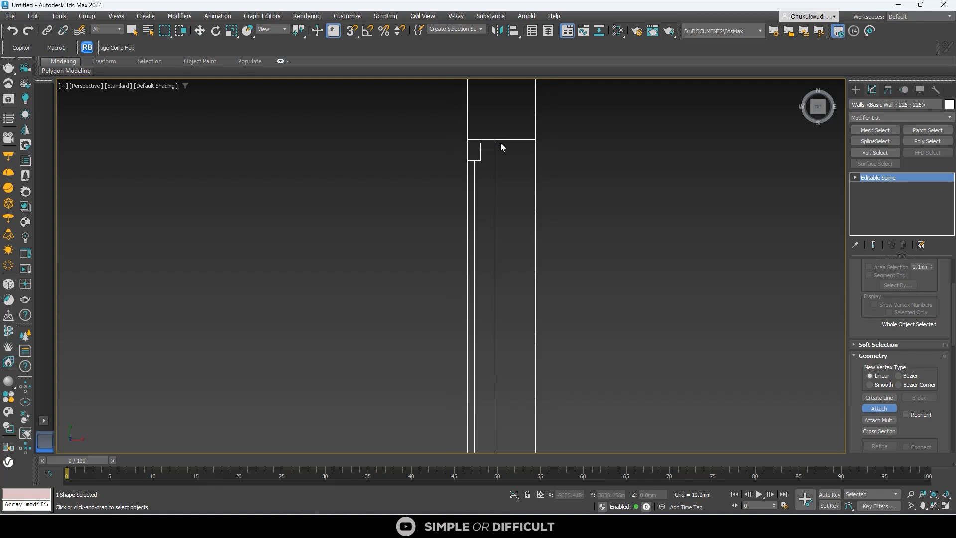
scroll(500, 235, up, 2)
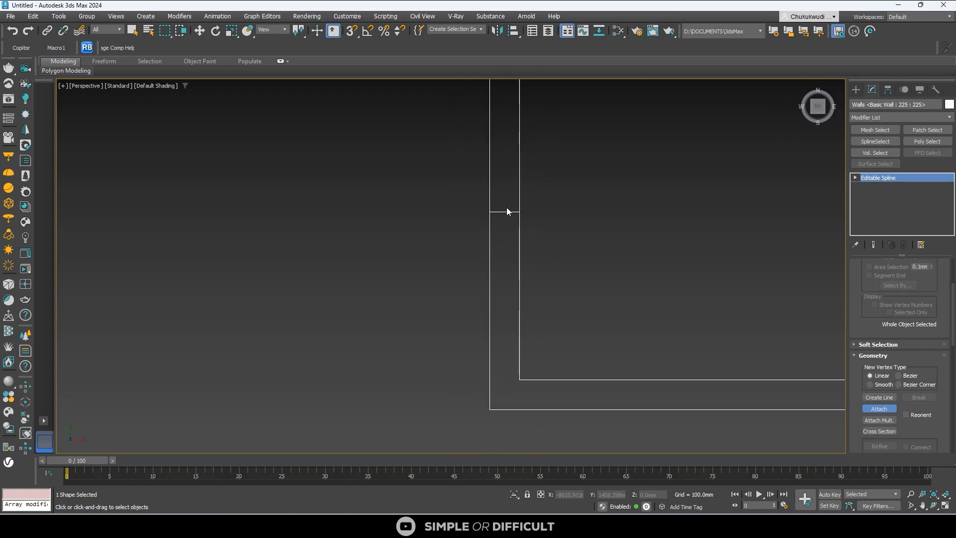
scroll(640, 362, down, 5)
scroll(693, 316, up, 4)
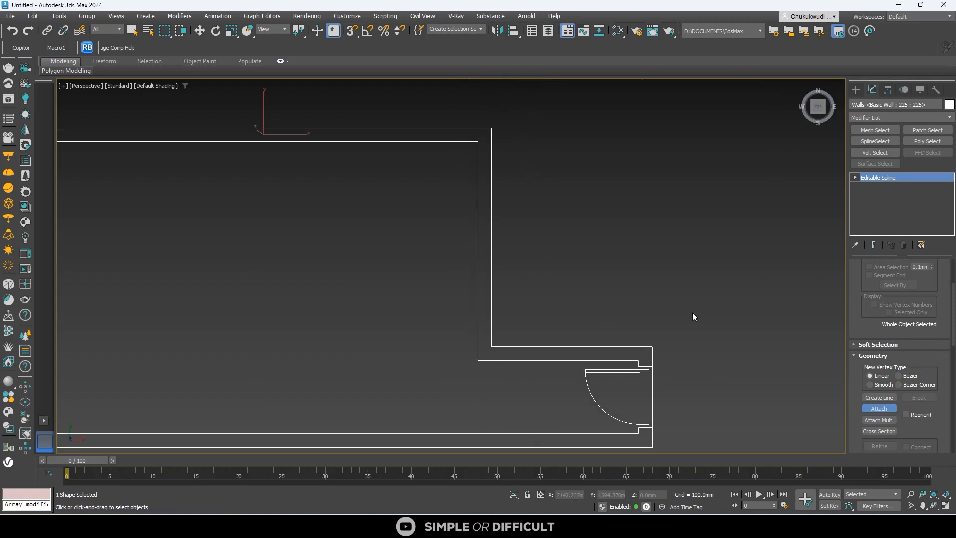
click(855, 89)
click(615, 236)
scroll(617, 239, down, 4)
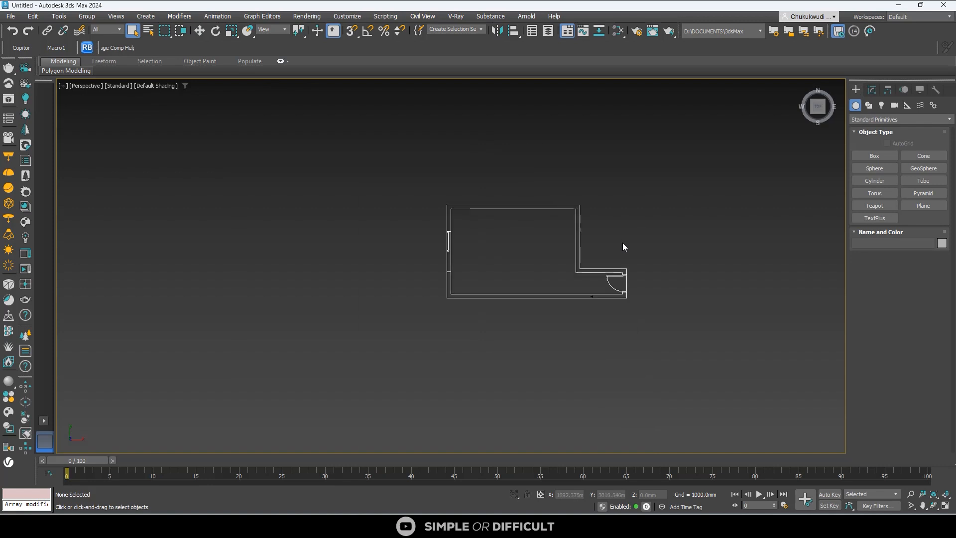
- Import the drawing file named section from the D:\DOCUMENTS folder into the current scene
middle_drag(622, 243, 560, 267)
click(11, 16)
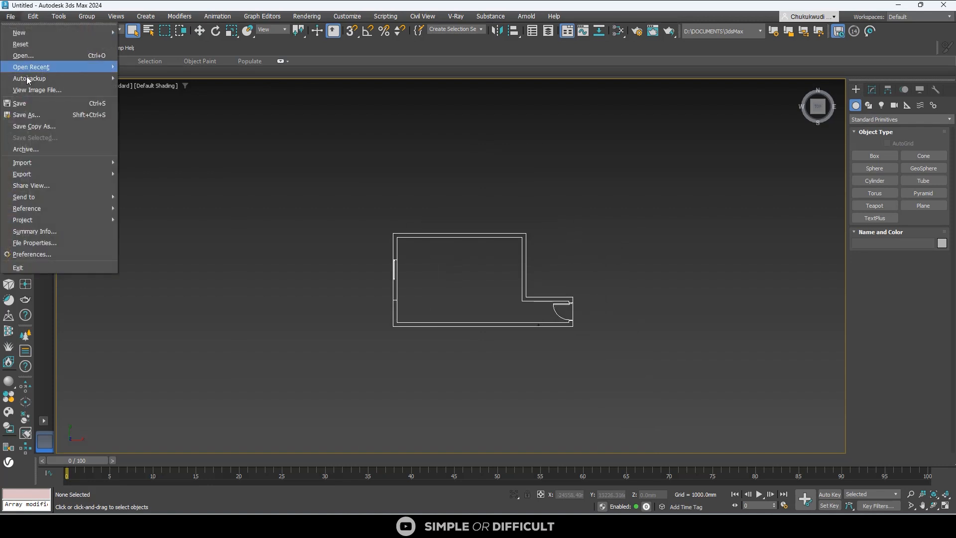
mouse_move(43, 163)
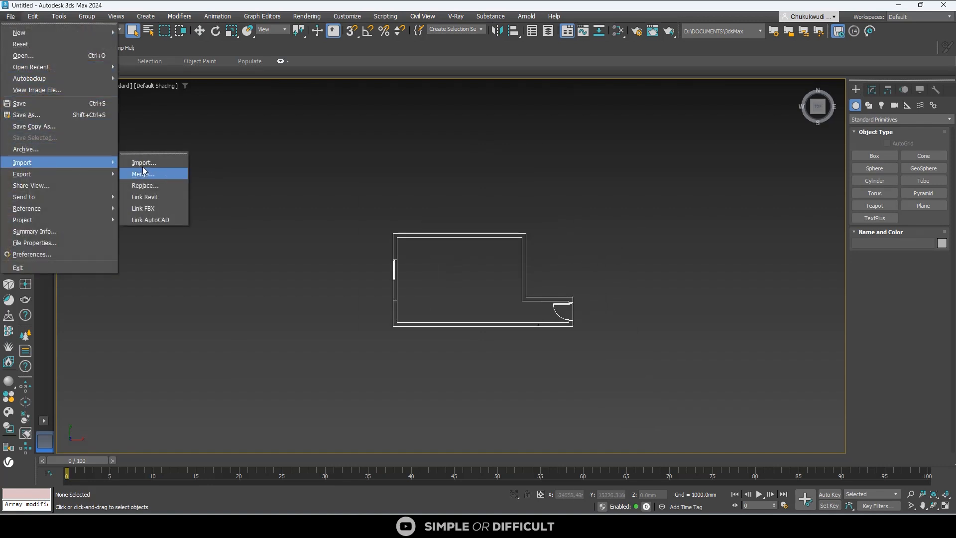
click(145, 161)
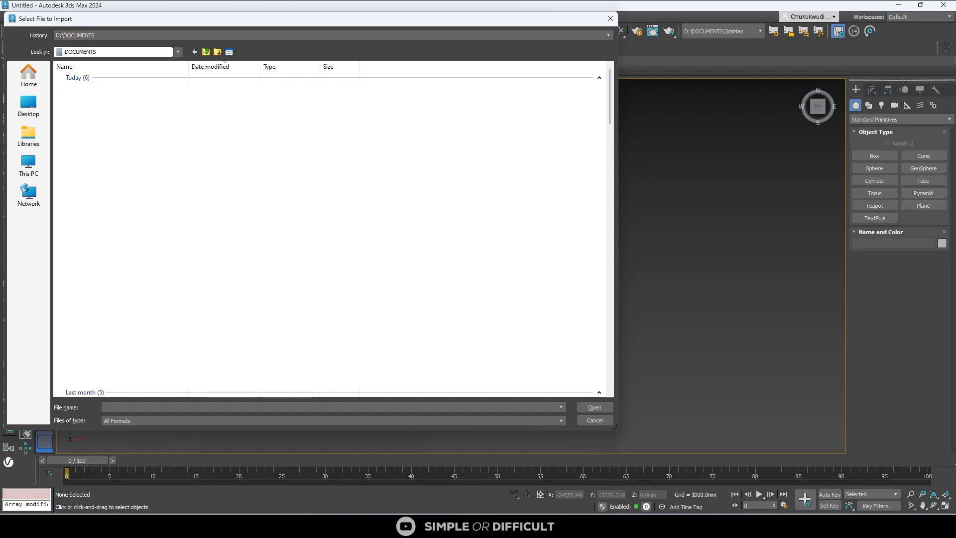
text(section)
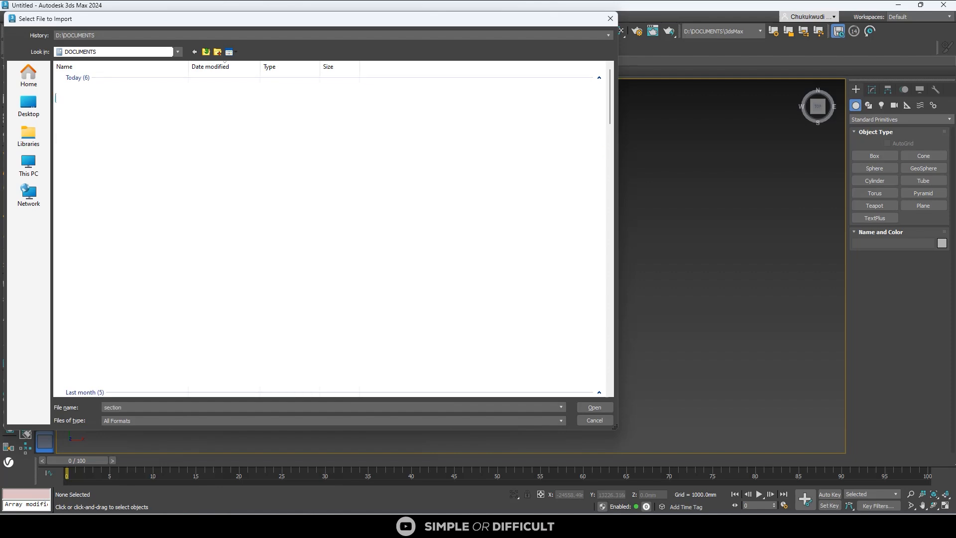
click(588, 410)
click(511, 401)
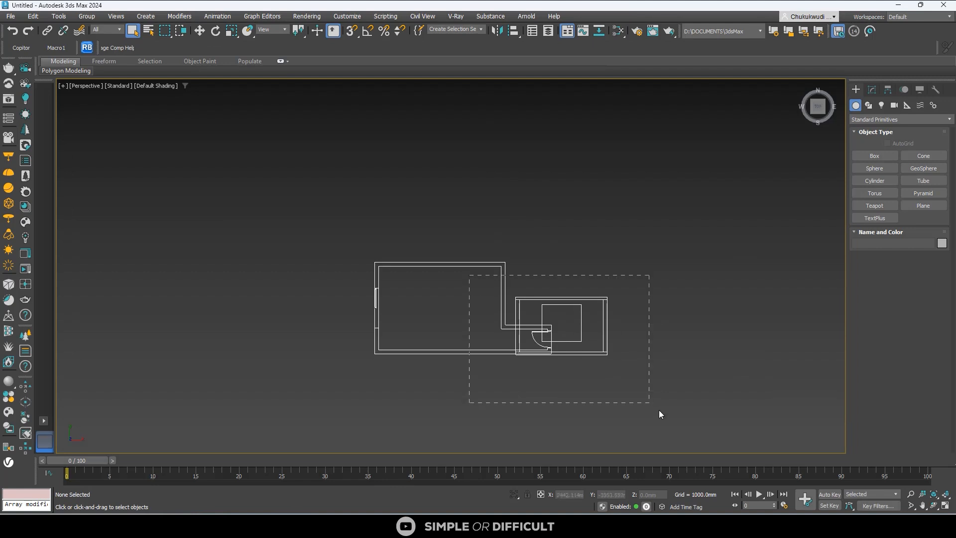
- Move all the imported section shapes along X until they stand clear of the floor plan, beyond its door end
drag(659, 415, 656, 411)
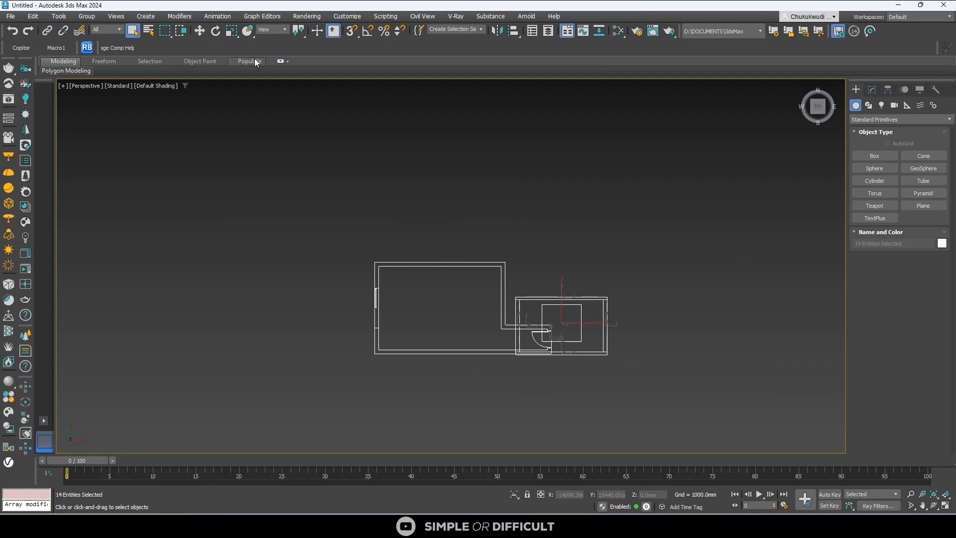
click(197, 31)
drag(578, 330, 668, 355)
click(679, 384)
- Attach the section drawing's other shapes, including the inner window rectangle, to its wall's editable spline
click(657, 333)
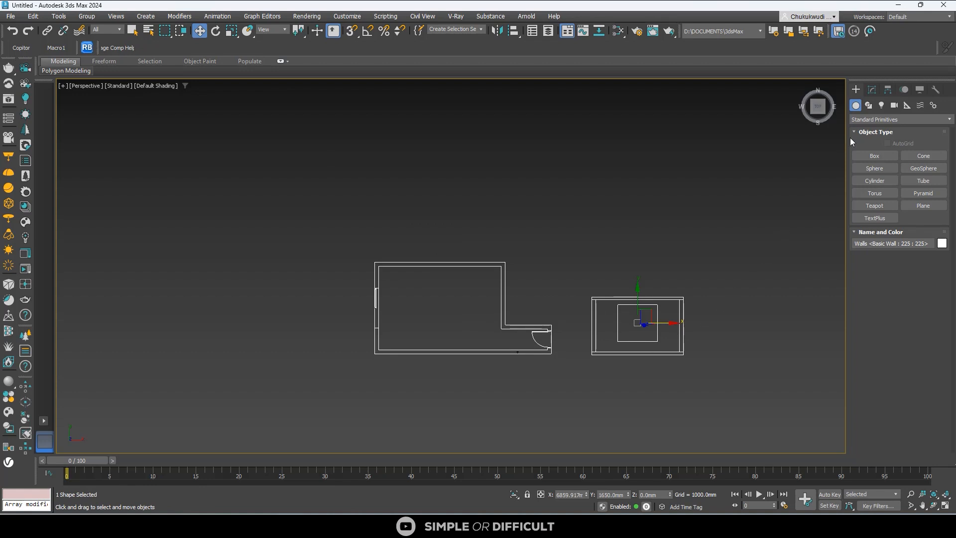
click(886, 89)
click(875, 89)
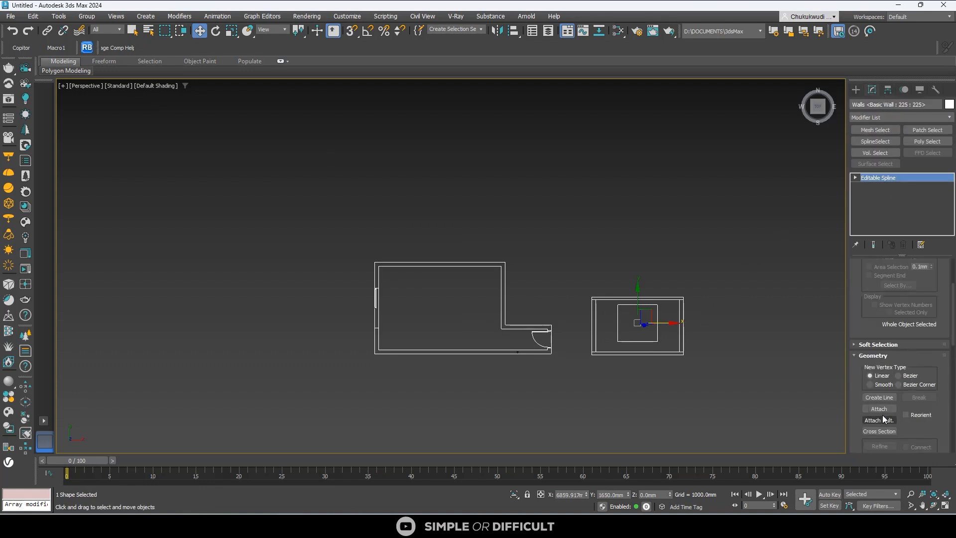
click(878, 409)
scroll(679, 315, up, 5)
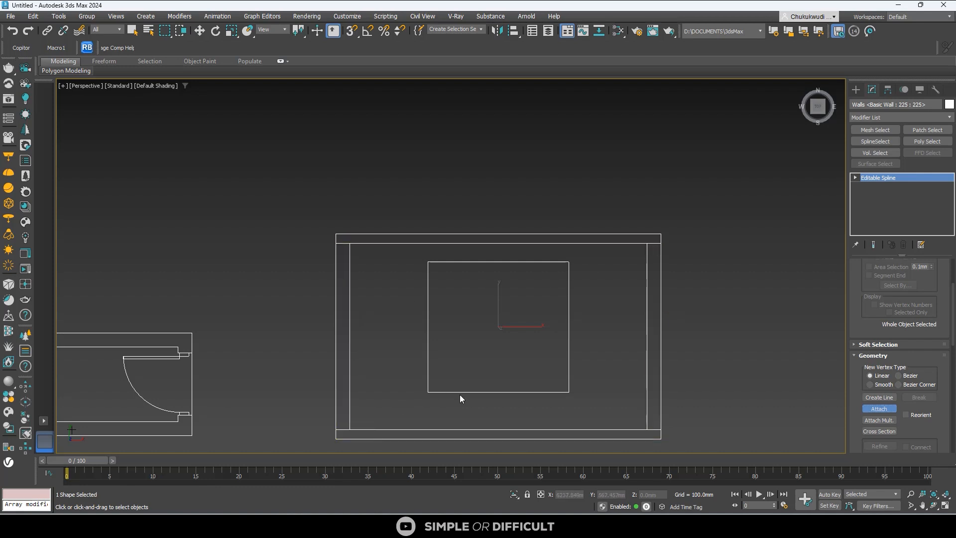
scroll(535, 376, down, 6)
key(w)
scroll(551, 363, up, 5)
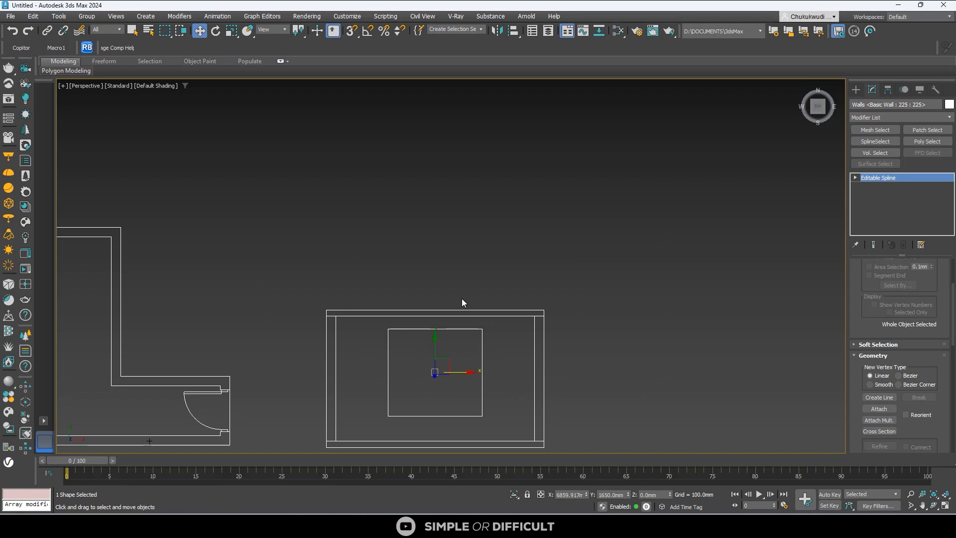
scroll(462, 302, down, 4)
- Switch the viewport showing the plan and section to an Orthographic view
middle_drag(462, 302, 489, 221)
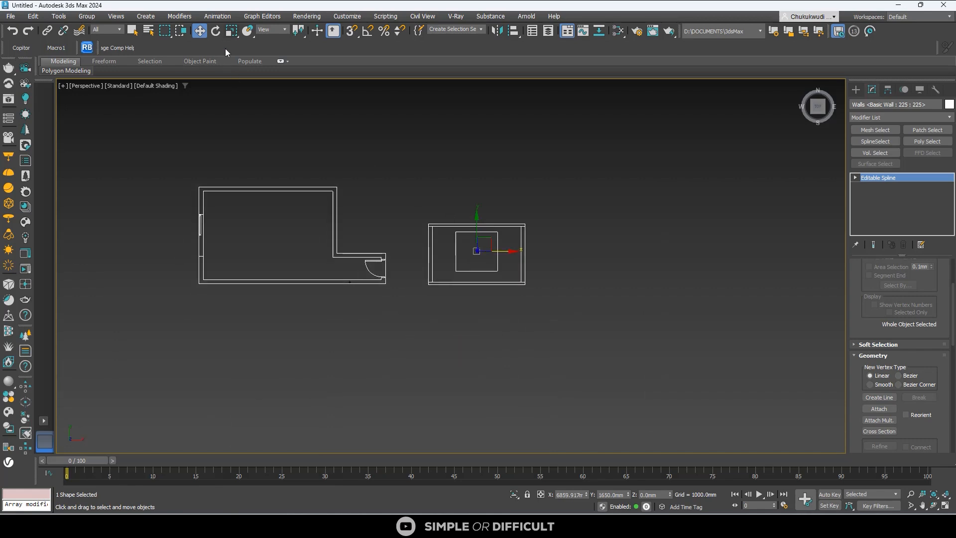
click(86, 87)
click(112, 131)
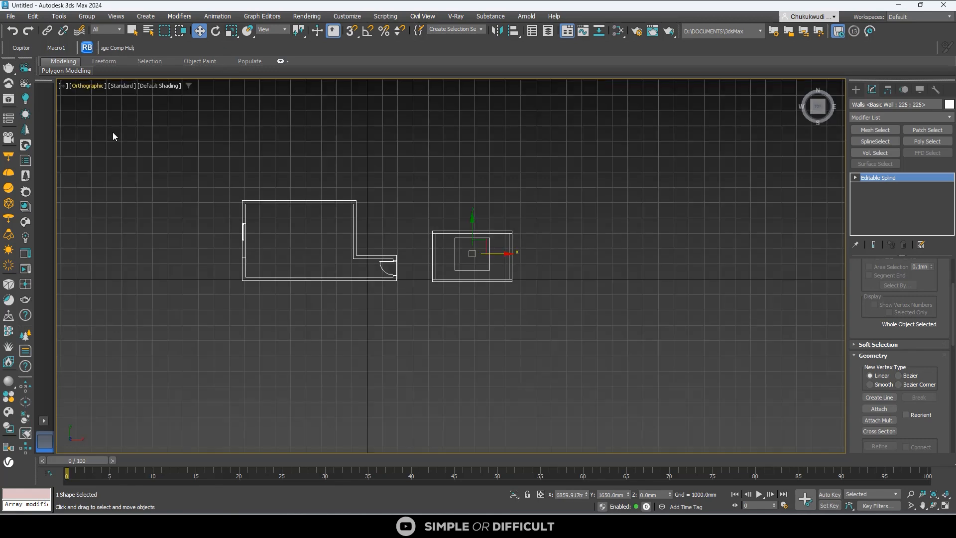
scroll(543, 299, up, 3)
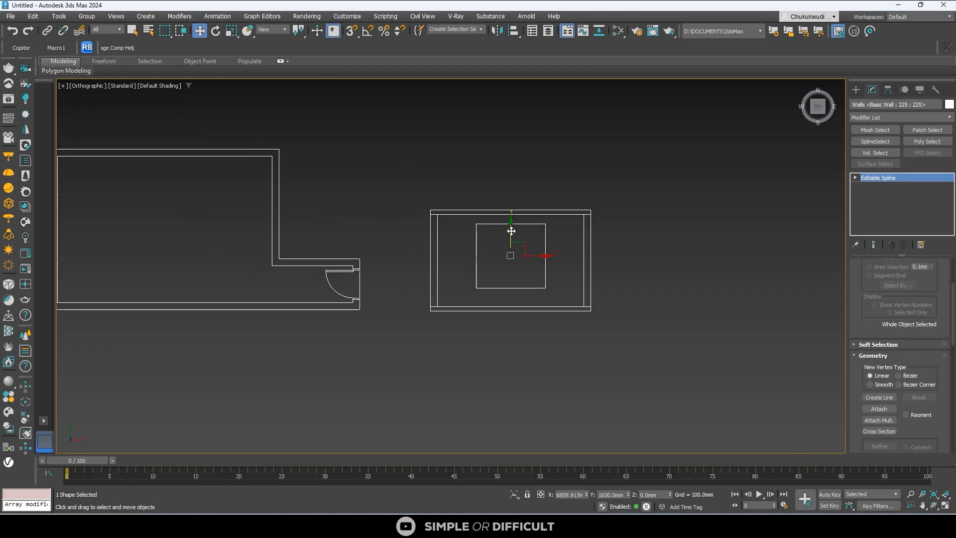
- With angle snap on, rotate the section to 90 degrees in X and 90 degrees in Z so it stands upright
click(215, 31)
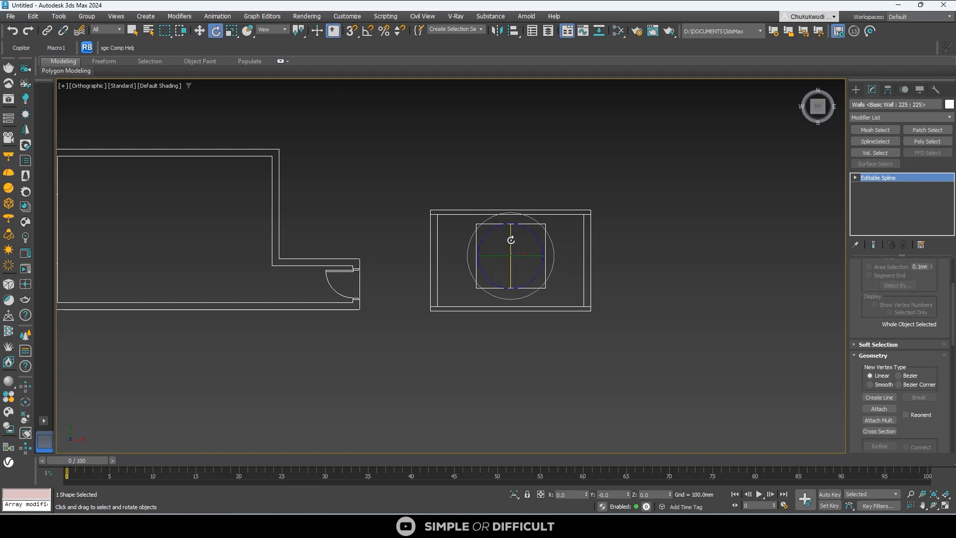
key(a)
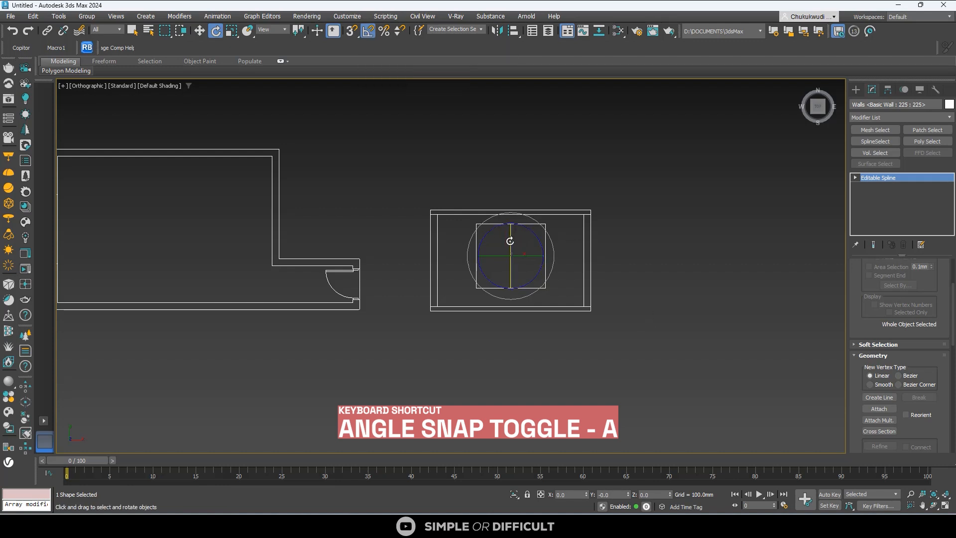
drag(511, 241, 518, 297)
scroll(529, 226, down, 2)
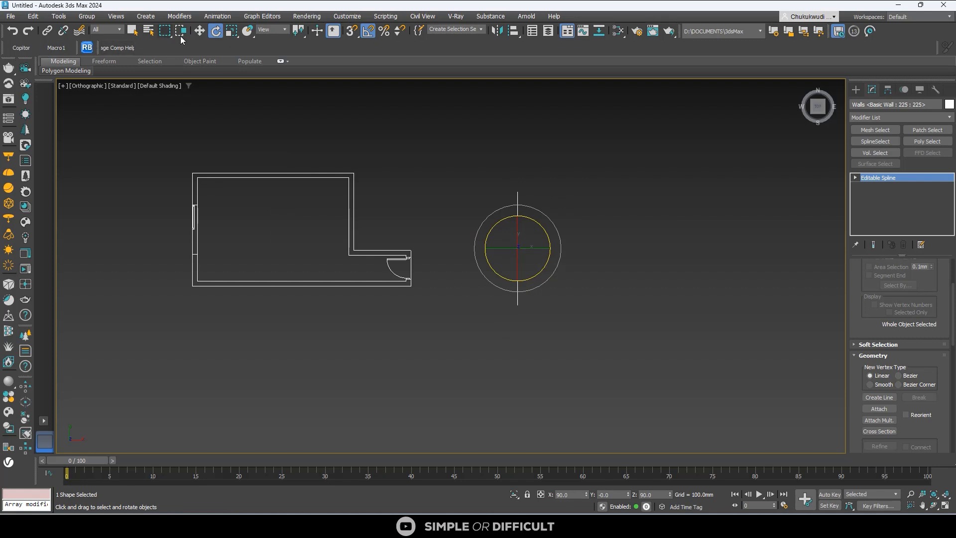
- Move the upright section across the floor plan to just outside the left wall with the window
click(199, 31)
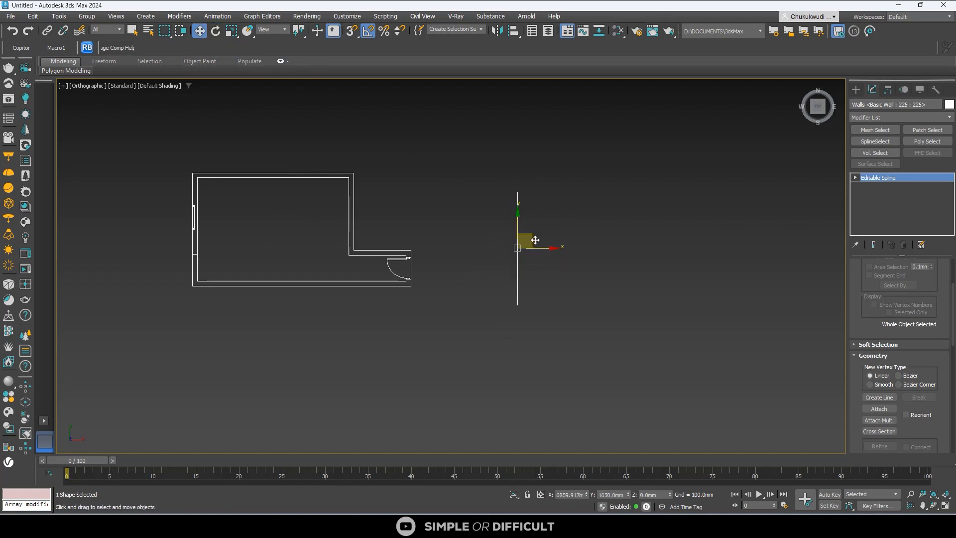
drag(534, 241, 190, 213)
scroll(181, 179, up, 5)
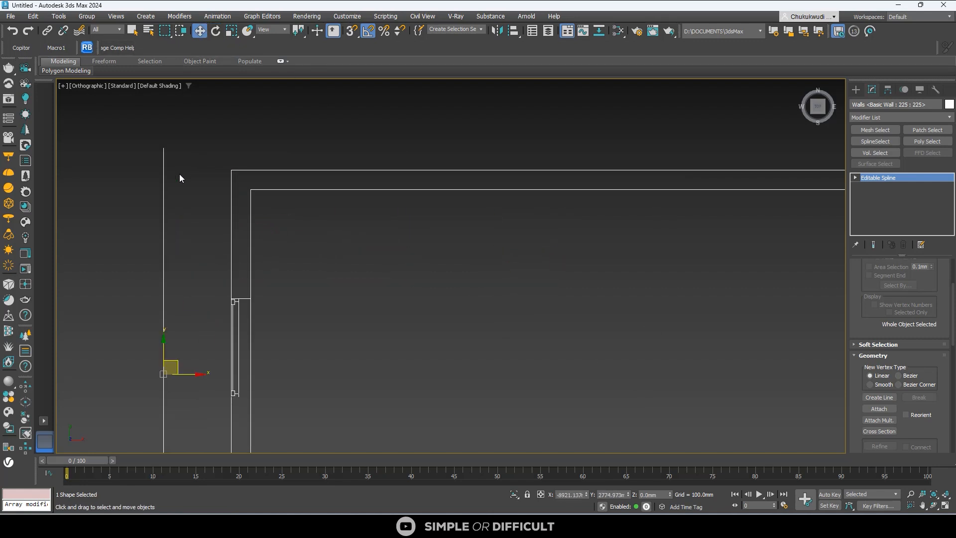
- Turn on object snapping and check that Vertex, Edge/Segment, Endpoint and Midpoint are active in the snap settings
click(351, 31)
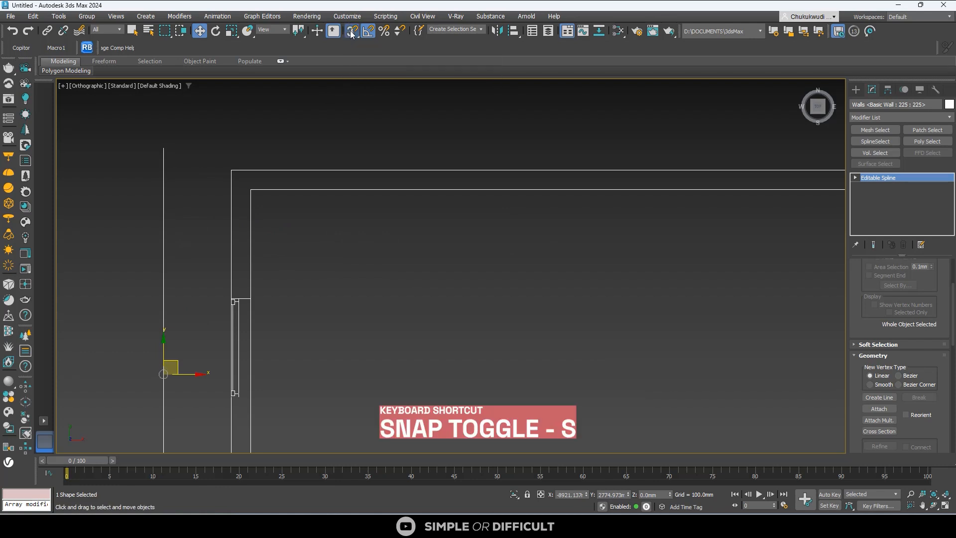
right_click(351, 31)
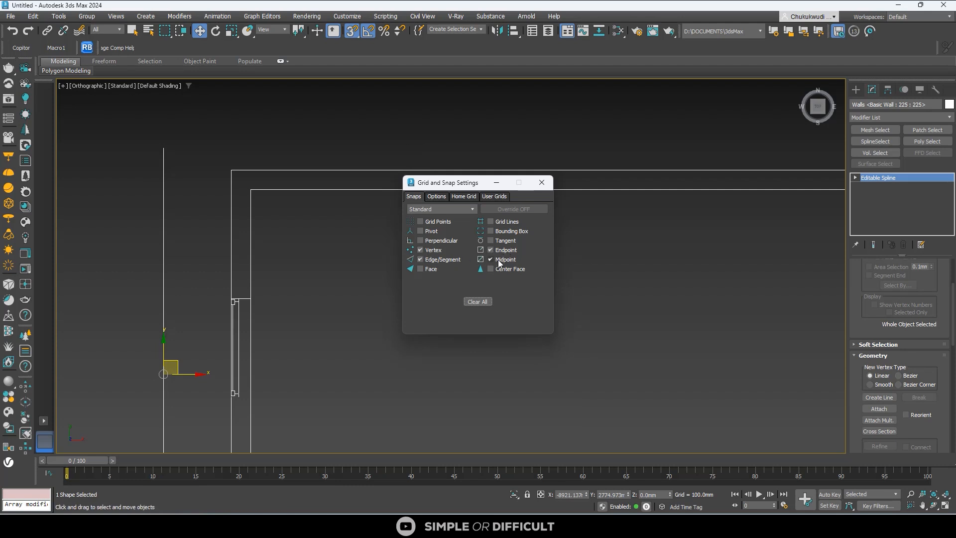
click(542, 182)
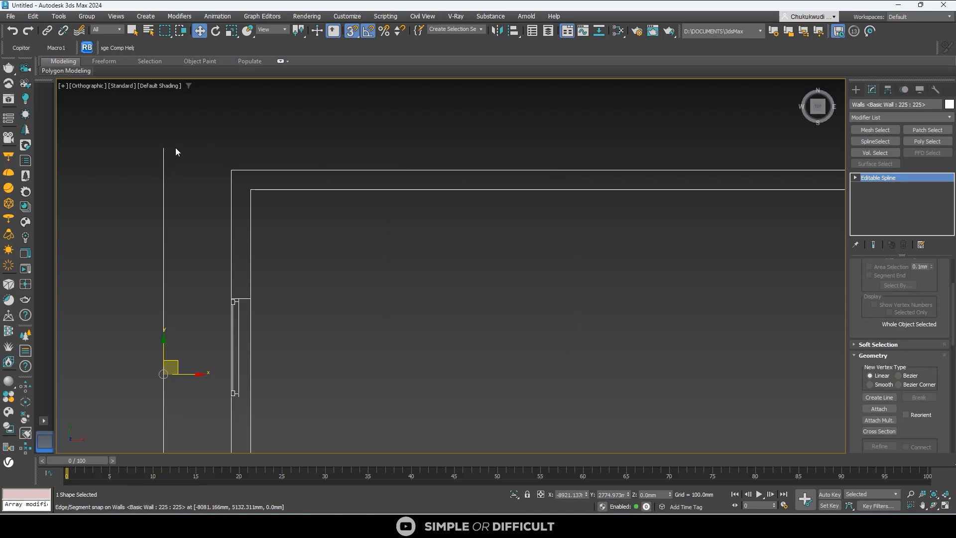
- Snap the section into line with the outer face of the floor plan's left wall, its end on the upper outer corner
drag(164, 147, 243, 166)
scroll(243, 166, up, 6)
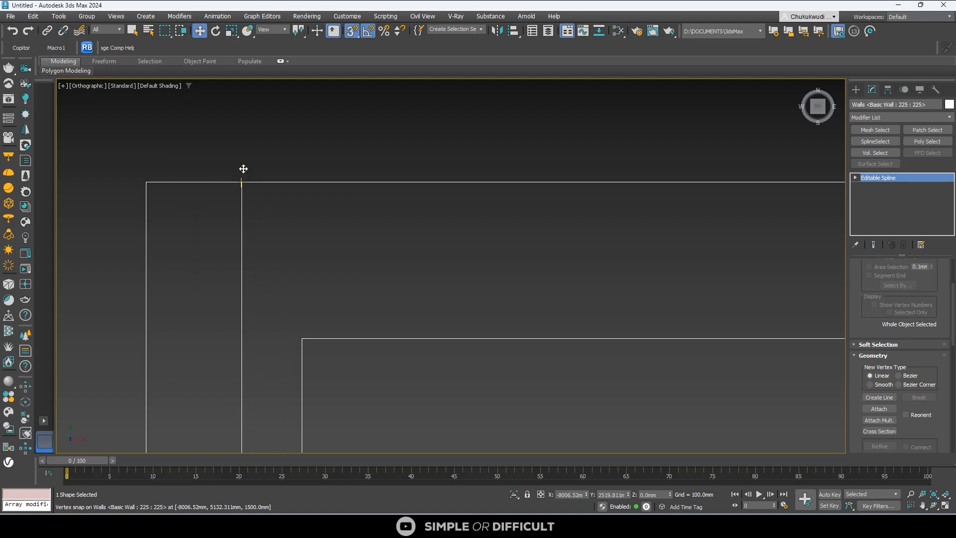
scroll(247, 194, down, 2)
middle_drag(247, 194, 386, 64)
scroll(386, 96, down, 4)
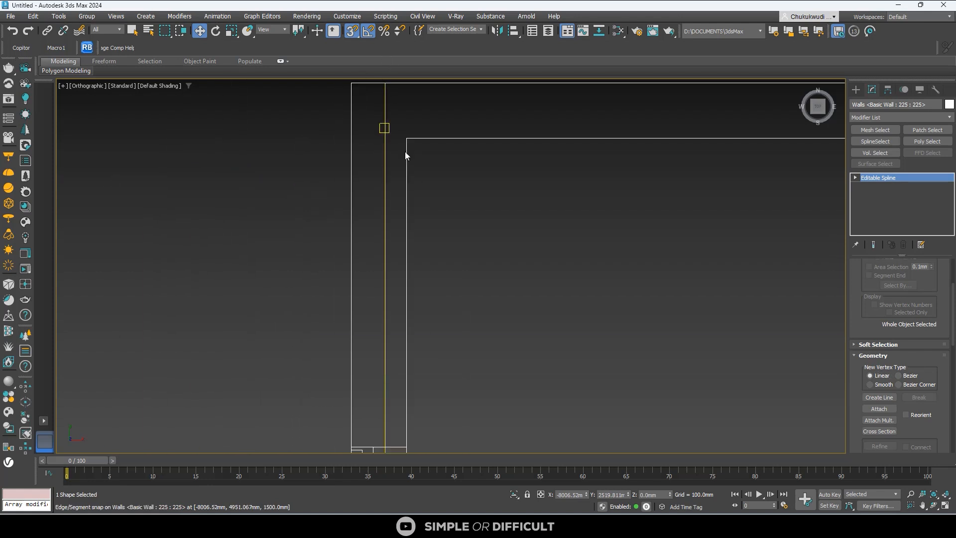
scroll(414, 194, down, 3)
scroll(415, 379, up, 2)
drag(421, 376, 366, 404)
scroll(366, 404, down, 5)
scroll(367, 239, up, 5)
scroll(394, 169, up, 4)
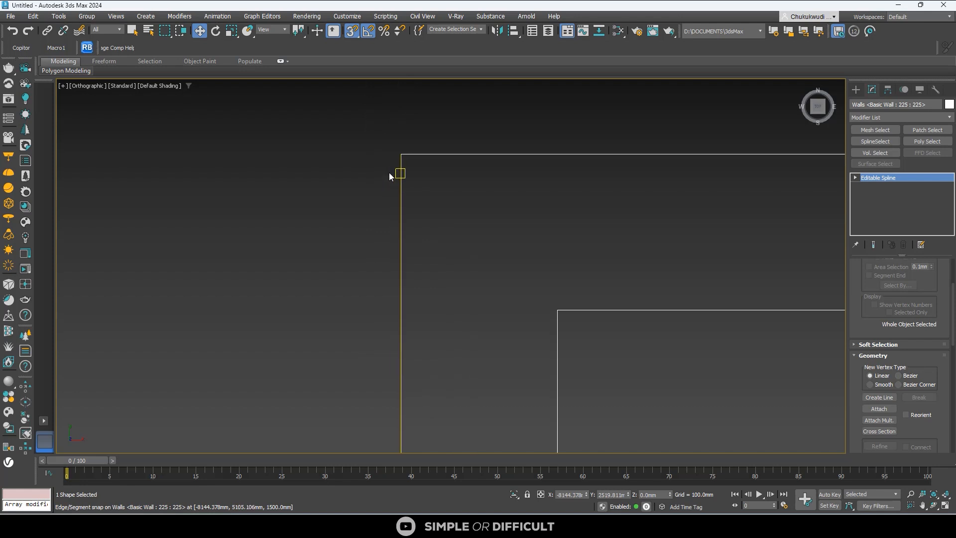
- Examine in 3D how the upright section meets the floor plan at the upper outer wall corner
alt+middle_drag(395, 171, 361, 205)
scroll(361, 205, down, 3)
scroll(528, 278, up, 4)
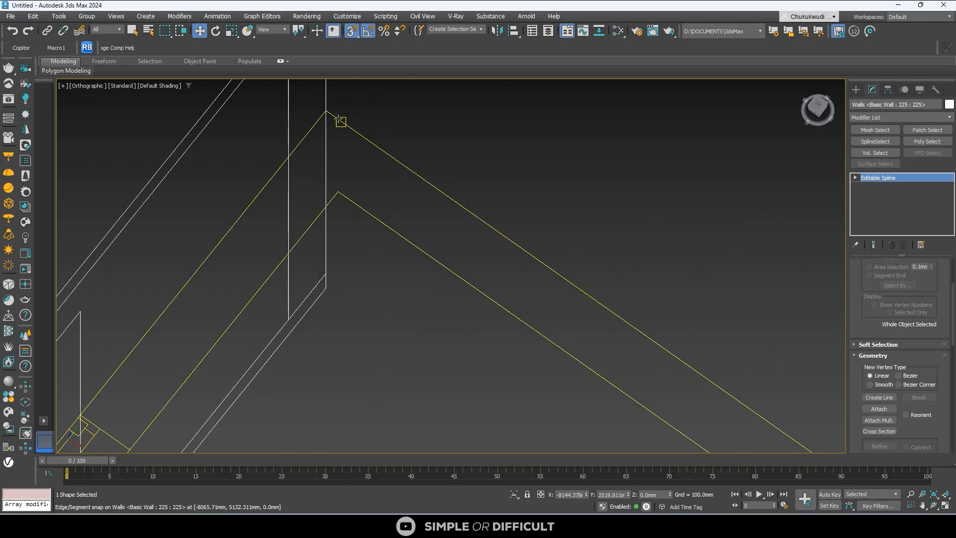
click(327, 108)
scroll(327, 108, down, 4)
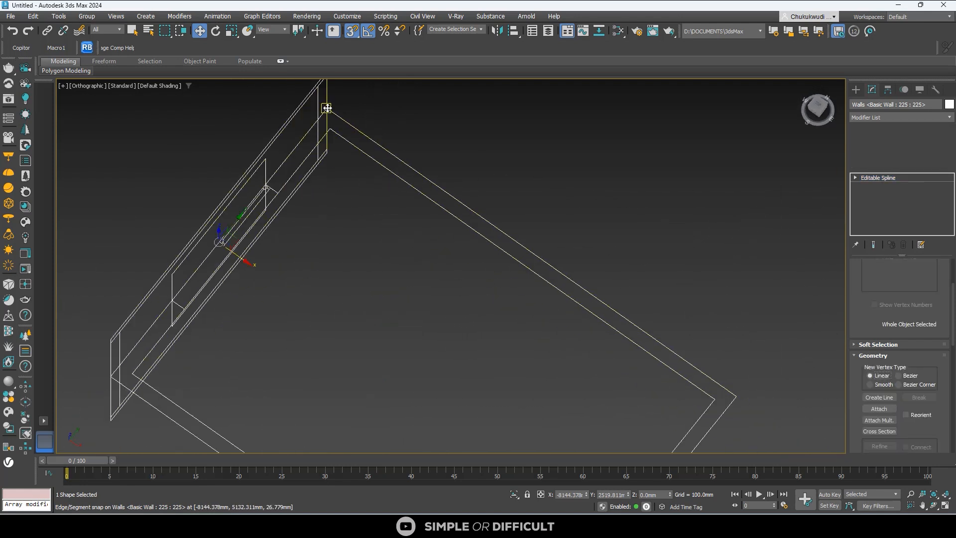
click(303, 188)
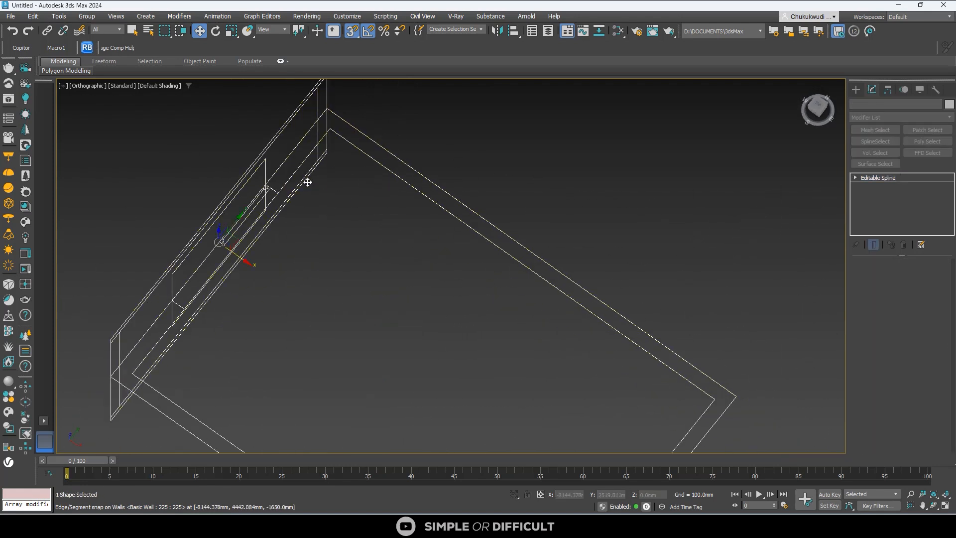
- In the right view, raise the section to Z 1650 mm so its floor line lies level with the floor plan
click(819, 109)
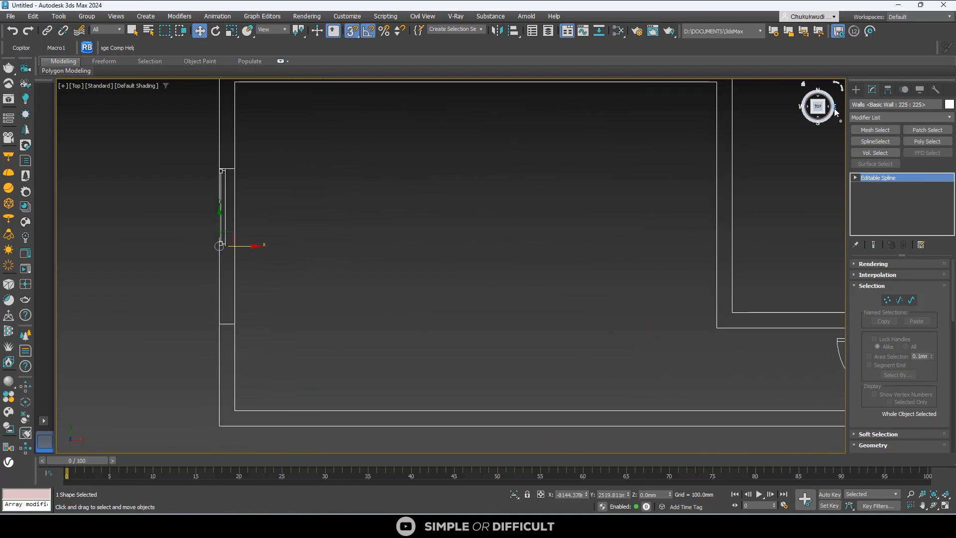
click(833, 110)
scroll(473, 182, down, 12)
scroll(482, 262, up, 8)
middle_drag(479, 119, 471, 243)
scroll(454, 233, up, 10)
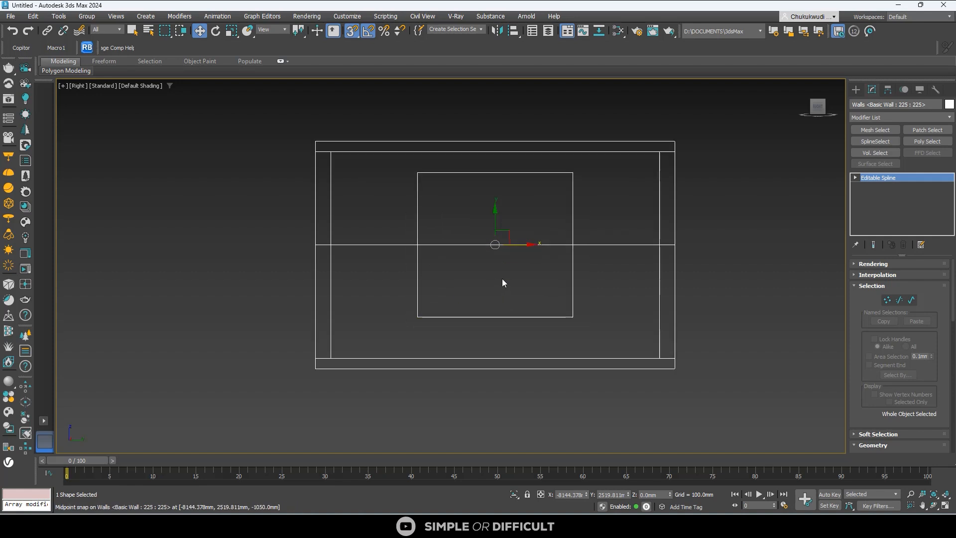
drag(495, 273, 501, 111)
scroll(356, 287, up, 2)
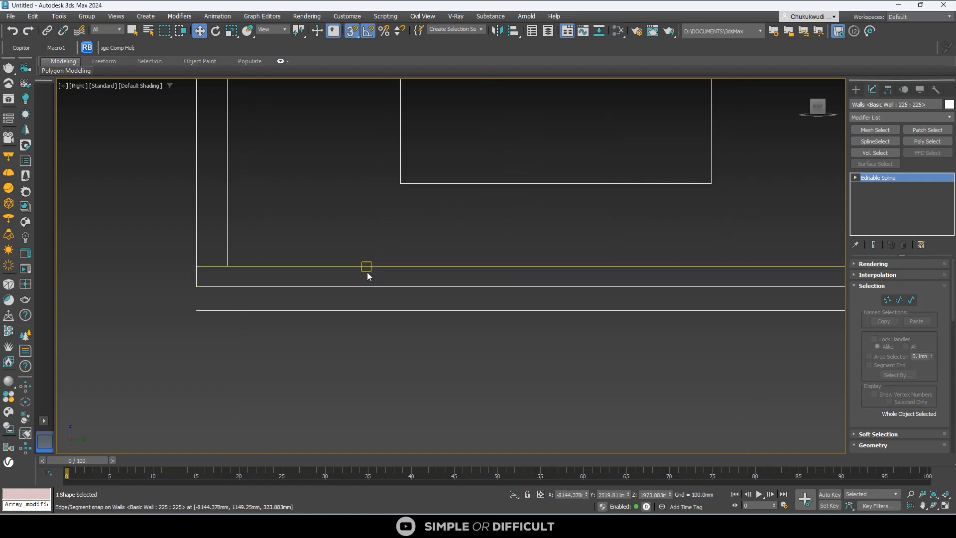
scroll(382, 290, down, 4)
alt+middle_drag(316, 341, 370, 376)
scroll(403, 288, up, 8)
alt+middle_drag(423, 317, 498, 334)
scroll(368, 301, down, 8)
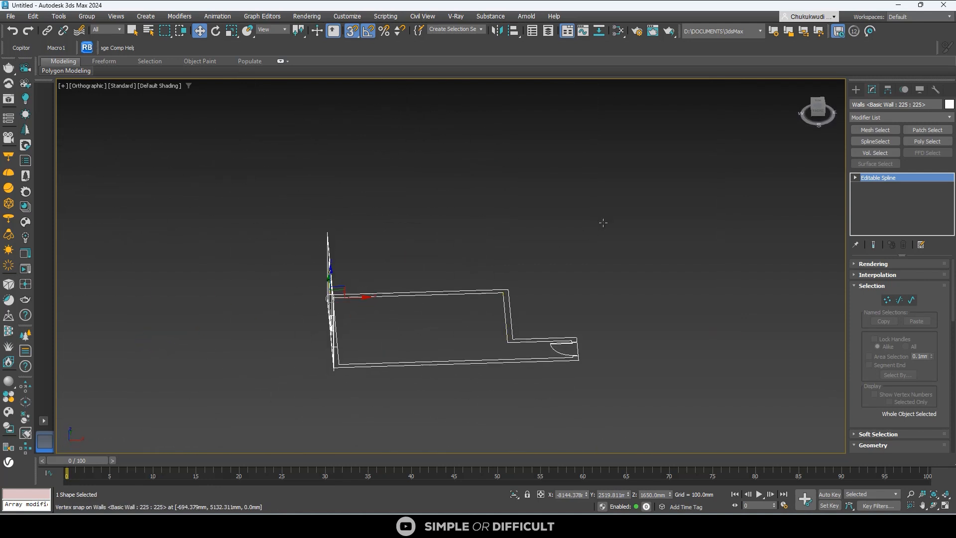
- In the top view, draw a box across the left wall's thickness near its lower corner, about 477 mm long and 225 mm wide
click(818, 103)
click(359, 225)
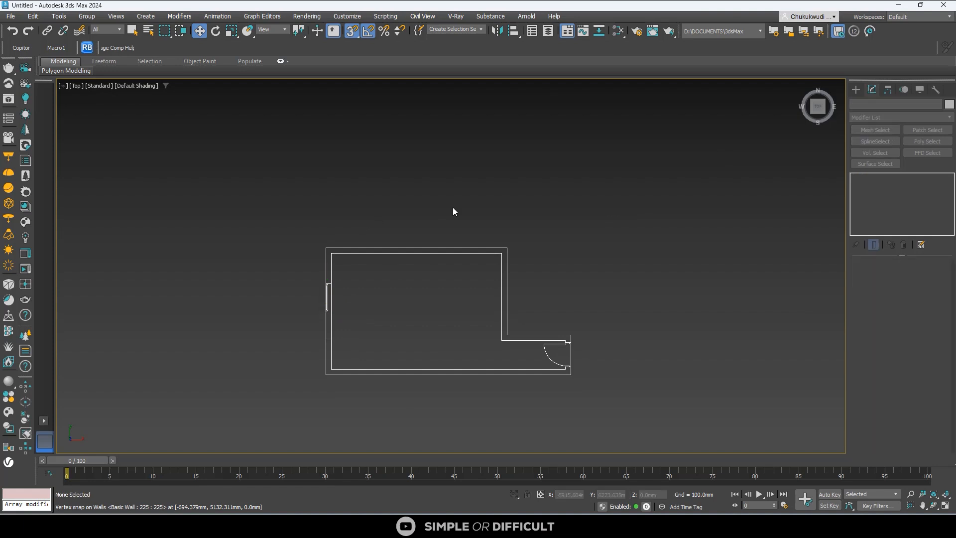
click(860, 156)
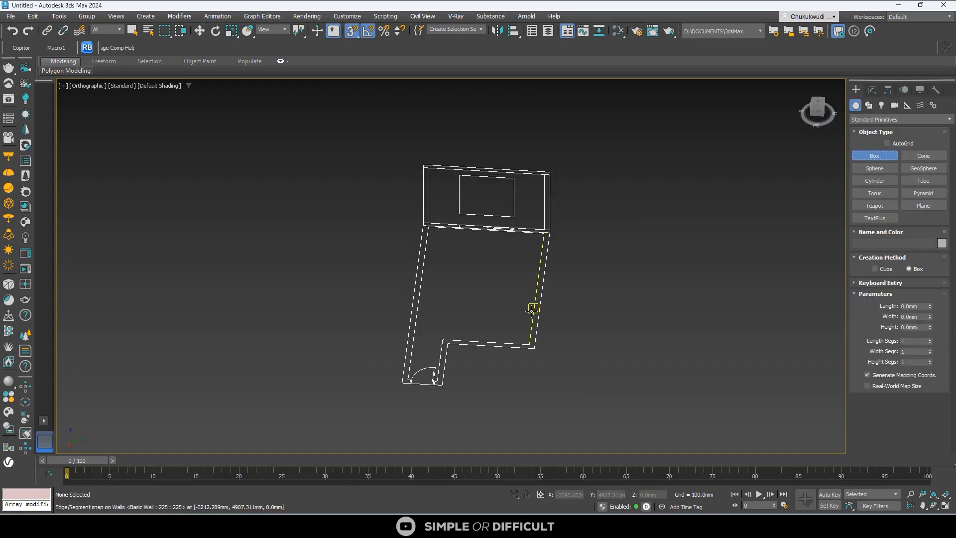
alt+middle_drag(532, 309, 591, 389)
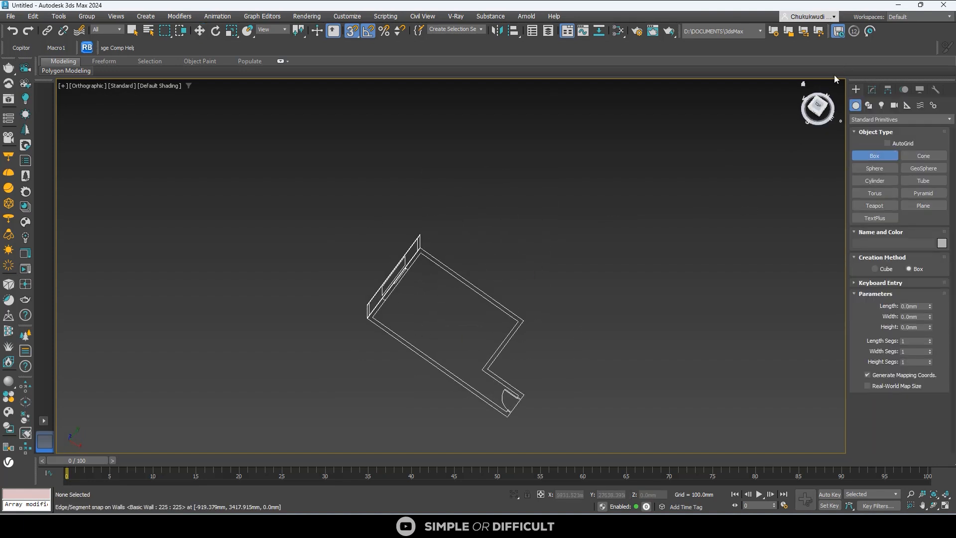
click(816, 106)
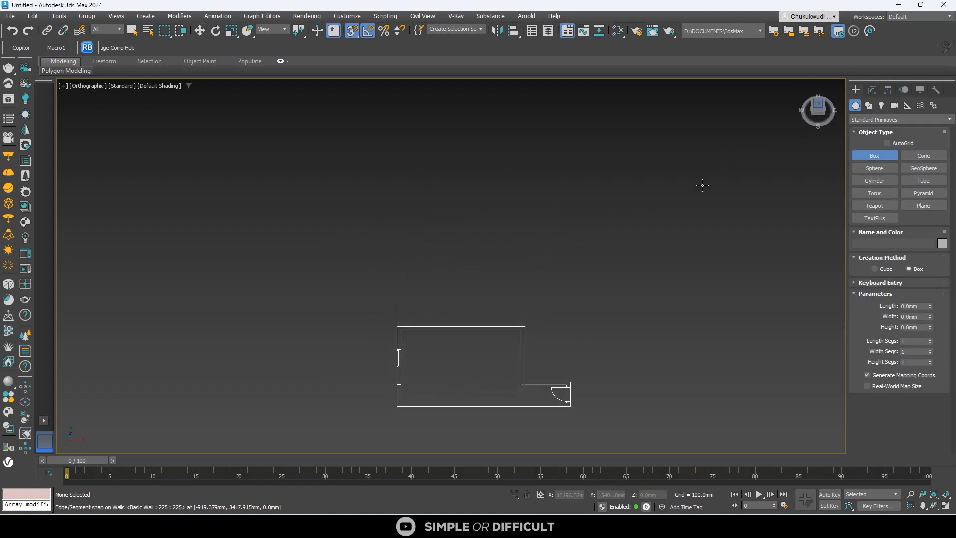
scroll(403, 334, up, 8)
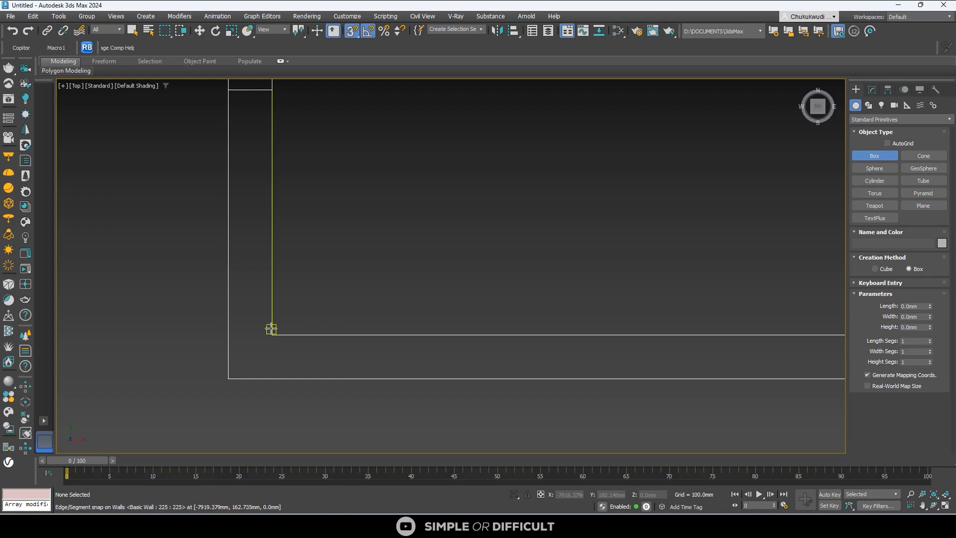
drag(272, 329, 222, 235)
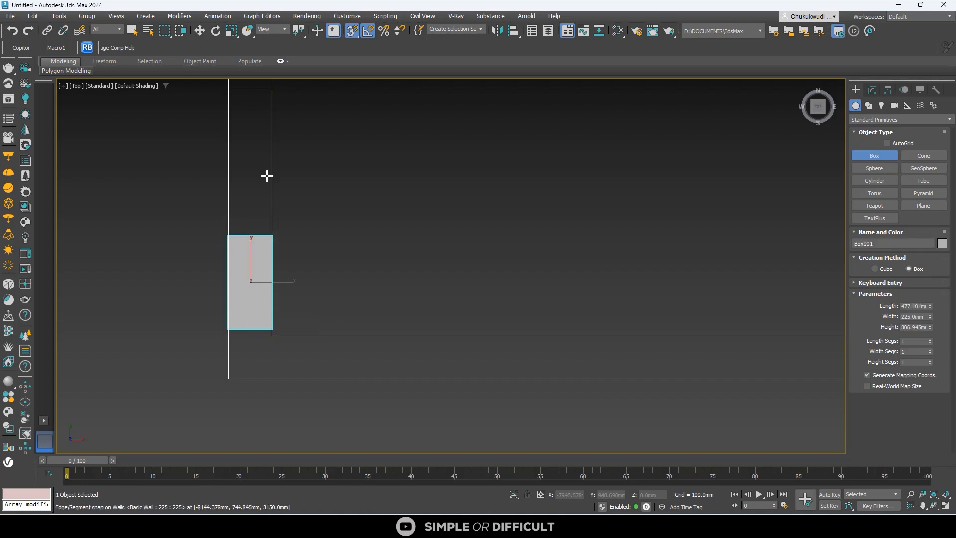
- Set the box's length to 225 mm and its height to 600 mm
scroll(300, 231, down, 3)
alt+middle_drag(328, 271, 280, 209)
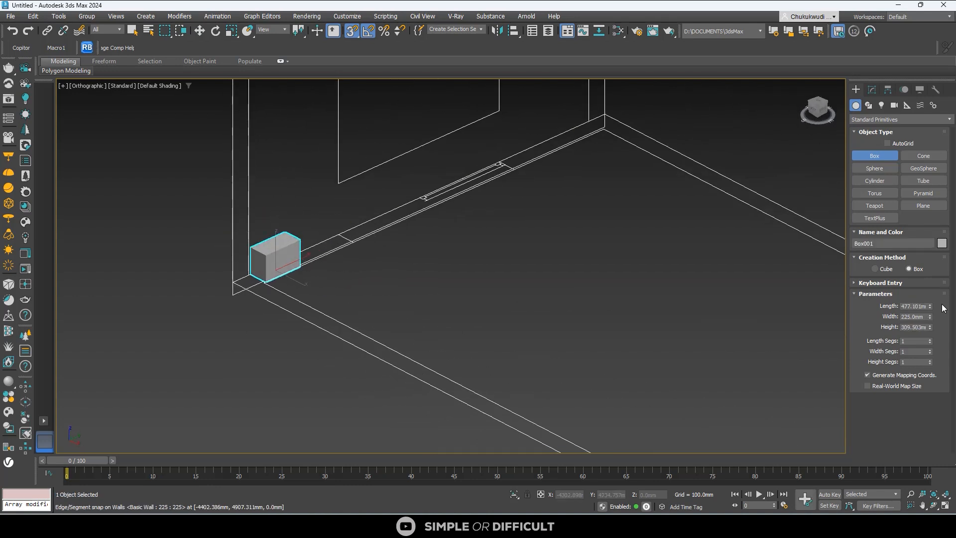
double_click(914, 306)
key(Return)
double_click(914, 327)
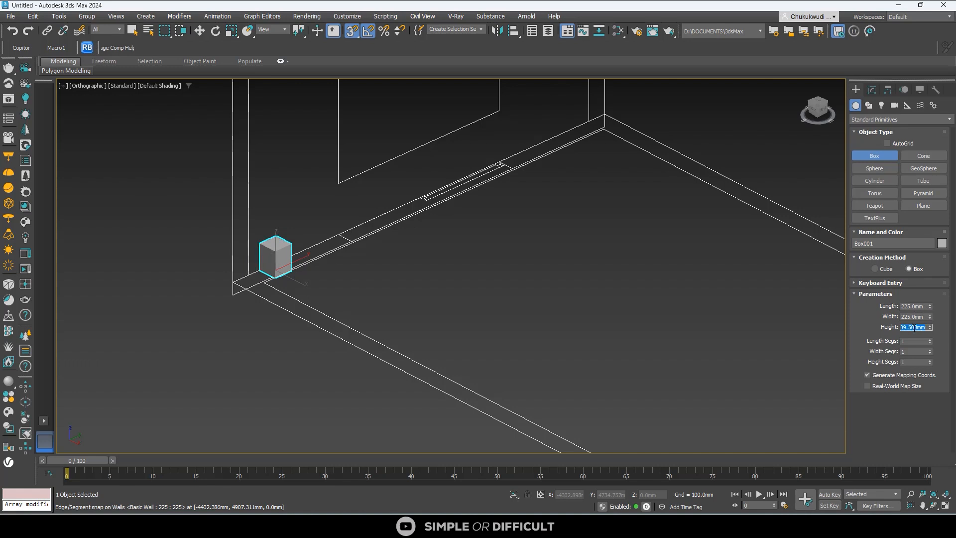
text(600)
key(Return)
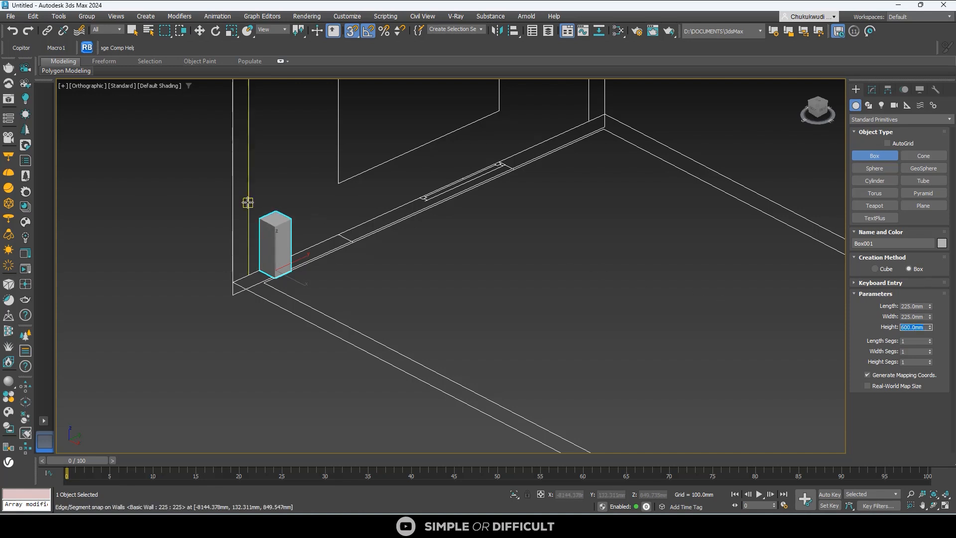
- Slide the box along the wall to the window to compare its top with the sill line
scroll(249, 188, down, 3)
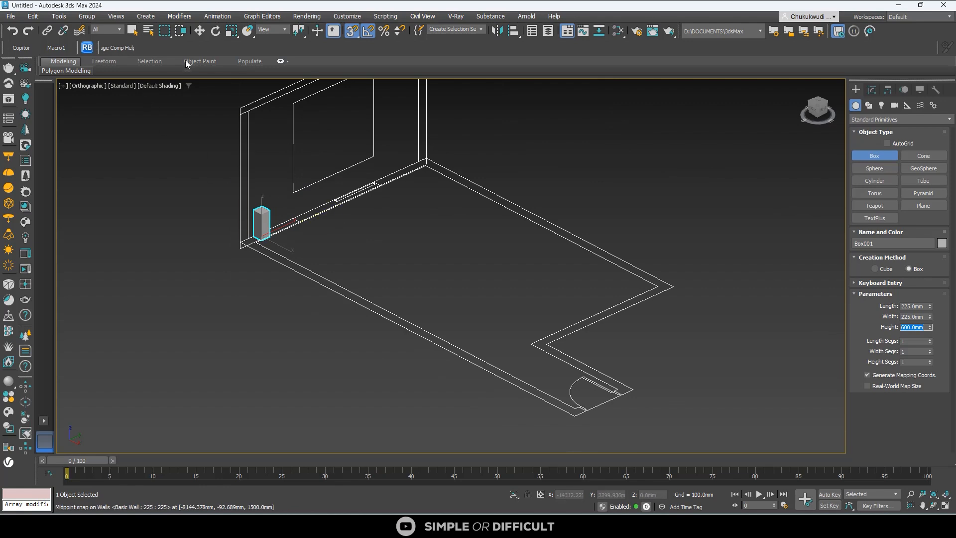
click(201, 30)
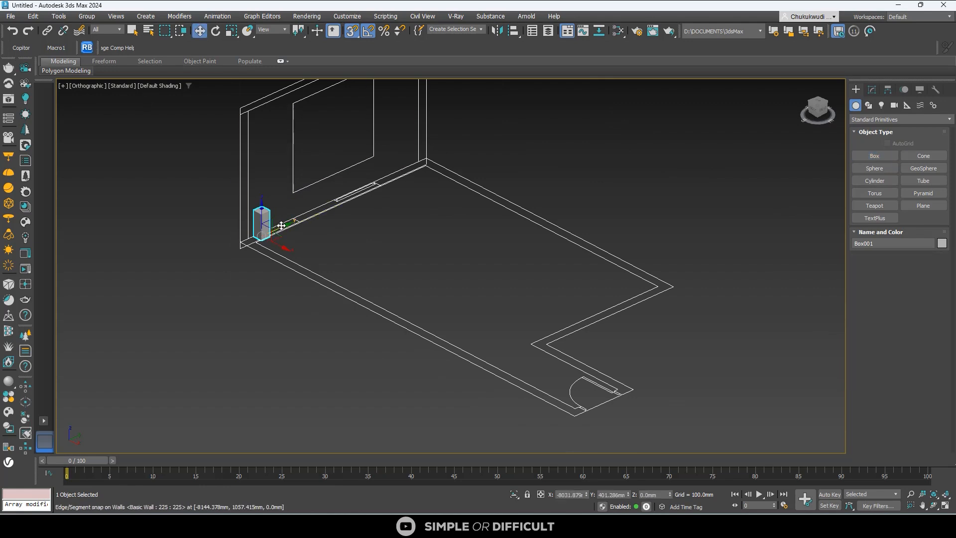
drag(281, 225, 320, 183)
scroll(322, 175, up, 6)
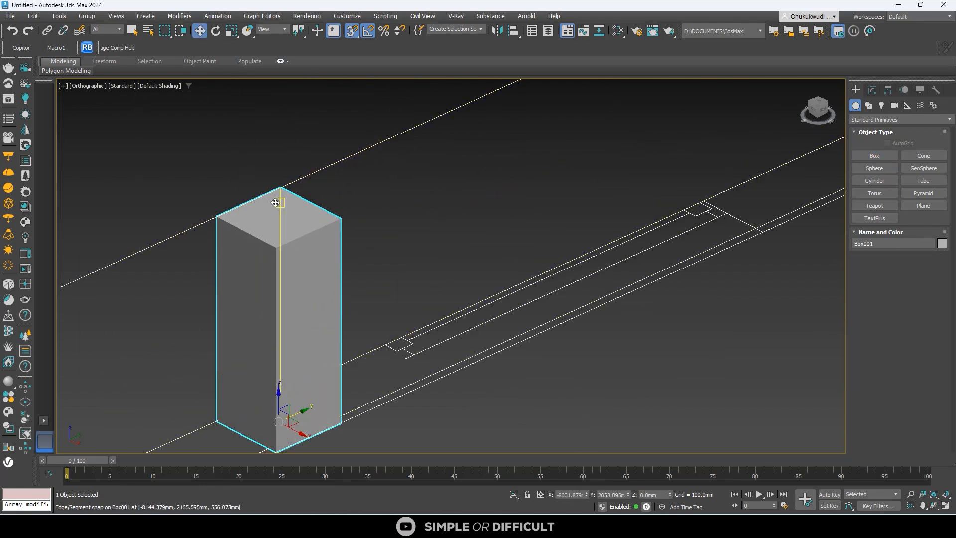
scroll(275, 202, down, 6)
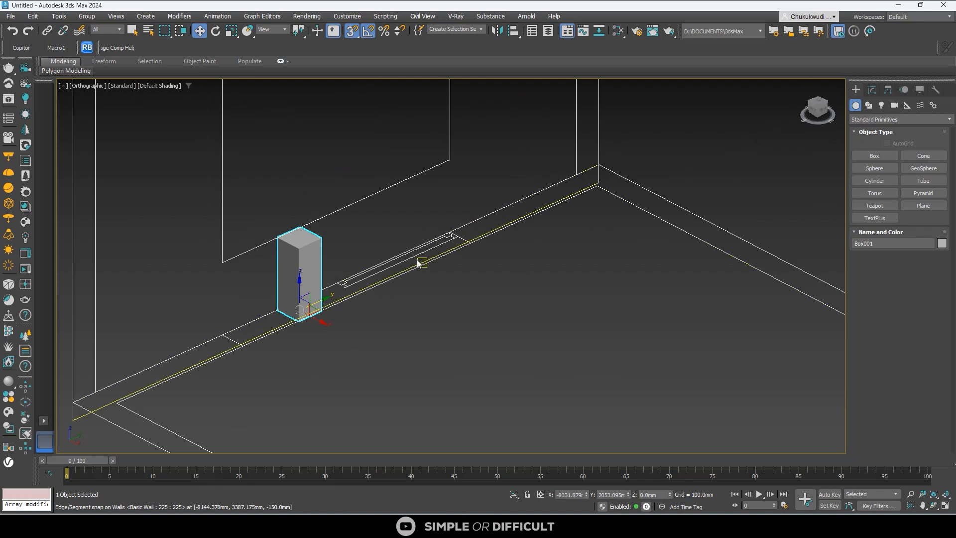
- Viewing from above, snap the box back along the wall until it fills the floor plan's outer corner exactly
drag(818, 105, 804, 106)
scroll(473, 229, down, 6)
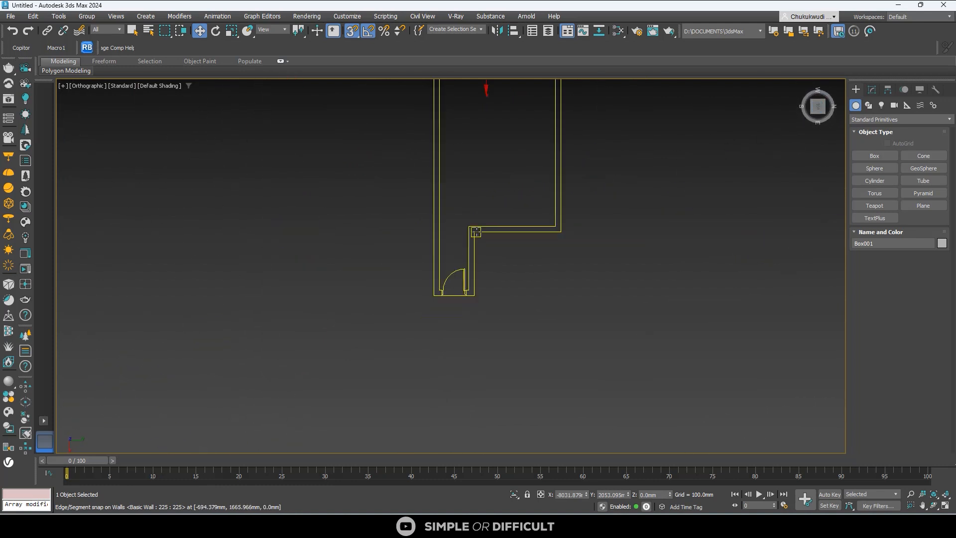
middle_drag(433, 191, 427, 441)
scroll(426, 317, up, 5)
scroll(470, 294, up, 5)
scroll(407, 291, down, 5)
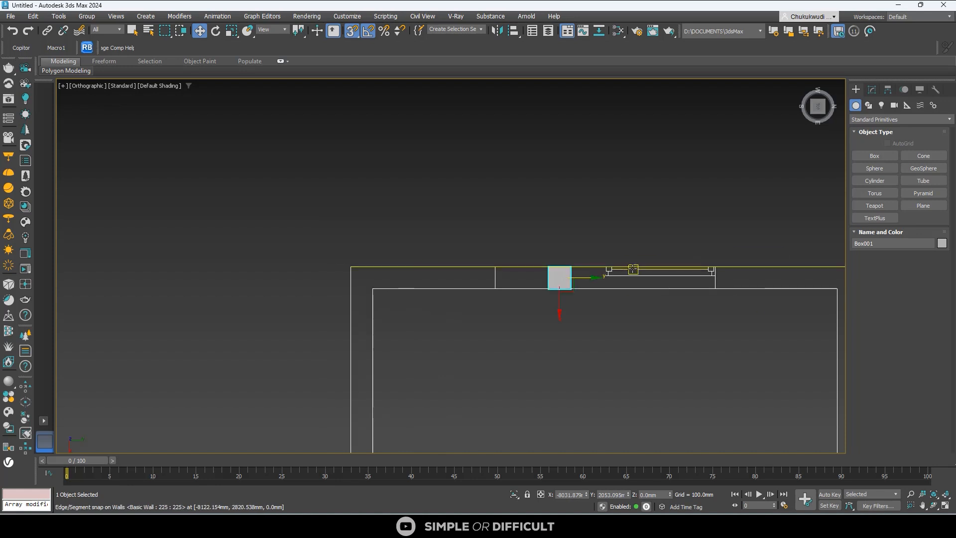
drag(558, 277, 368, 339)
scroll(368, 271, up, 5)
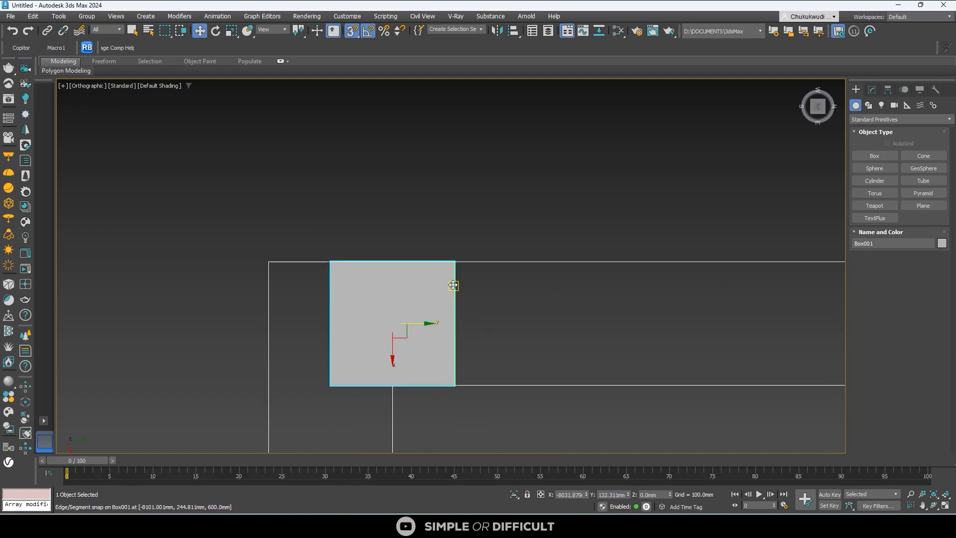
drag(453, 284, 393, 438)
scroll(343, 311, down, 5)
scroll(343, 311, up, 3)
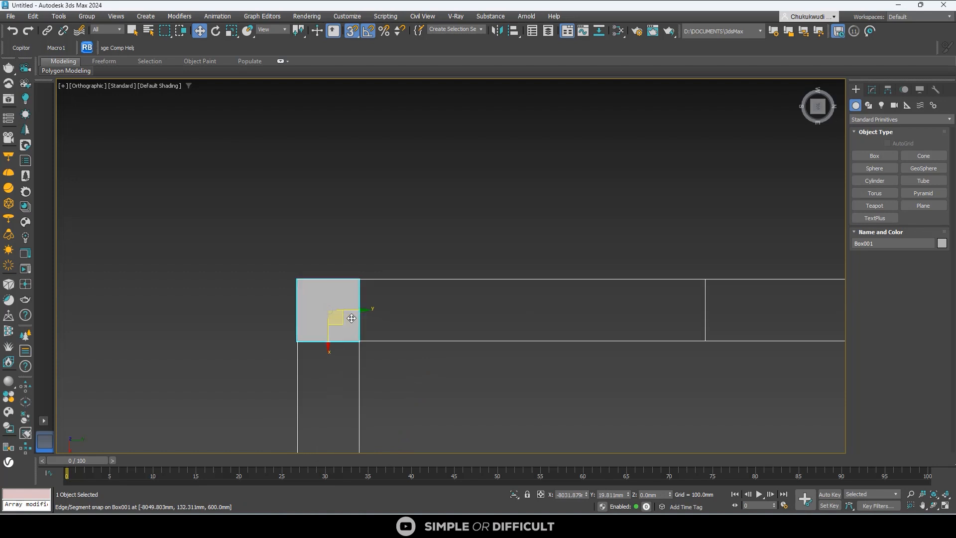
- Convert the box to an Editable Poly
scroll(345, 308, down, 5)
right_click(346, 307)
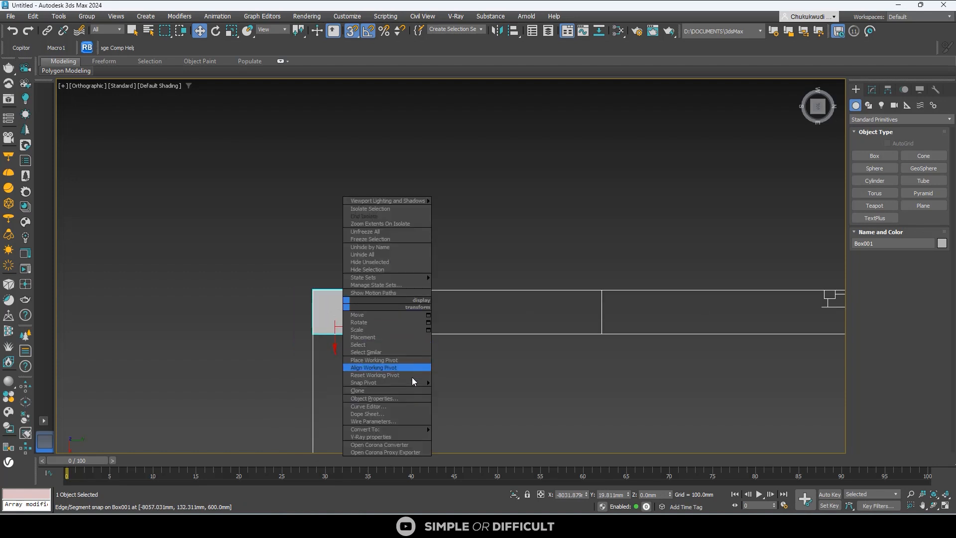
mouse_move(405, 429)
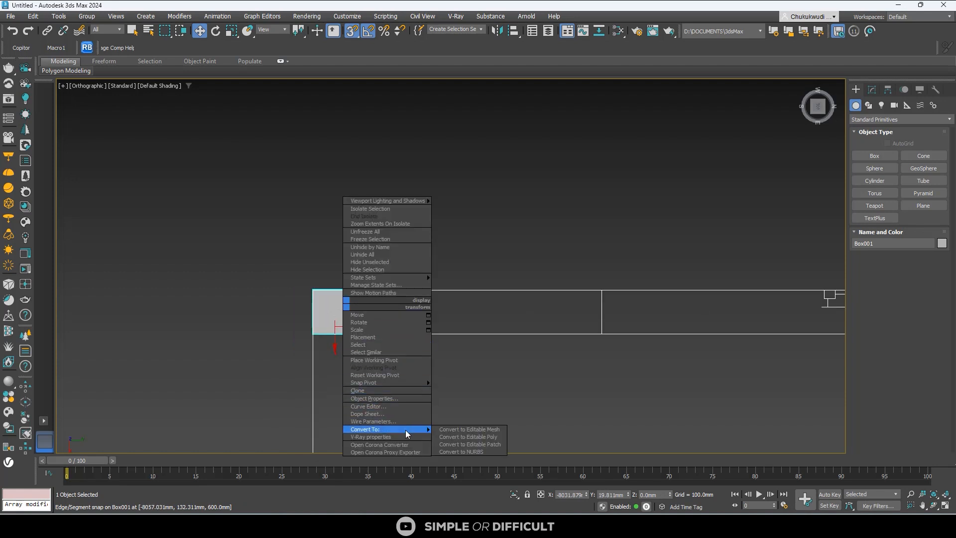
click(493, 437)
- Extrude the box's polygon facing the window along the wall, snapping it to the near edge of the window opening
alt+middle_drag(492, 432, 374, 299)
scroll(382, 297, up, 3)
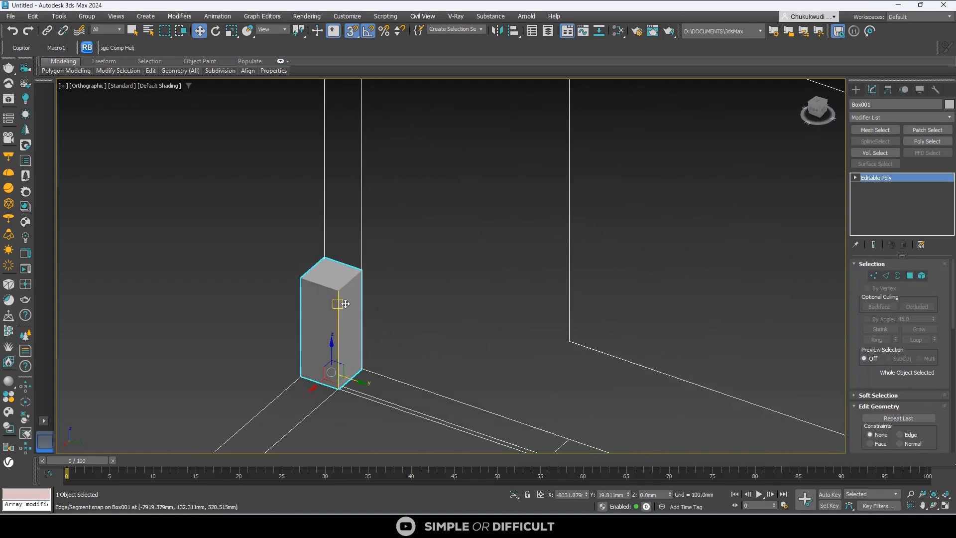
key(4)
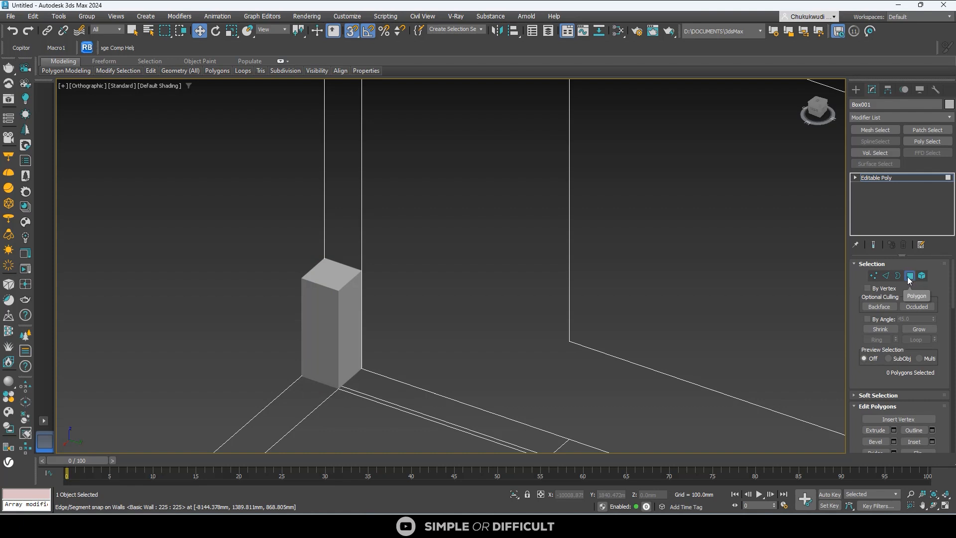
scroll(364, 304, up, 3)
click(354, 323)
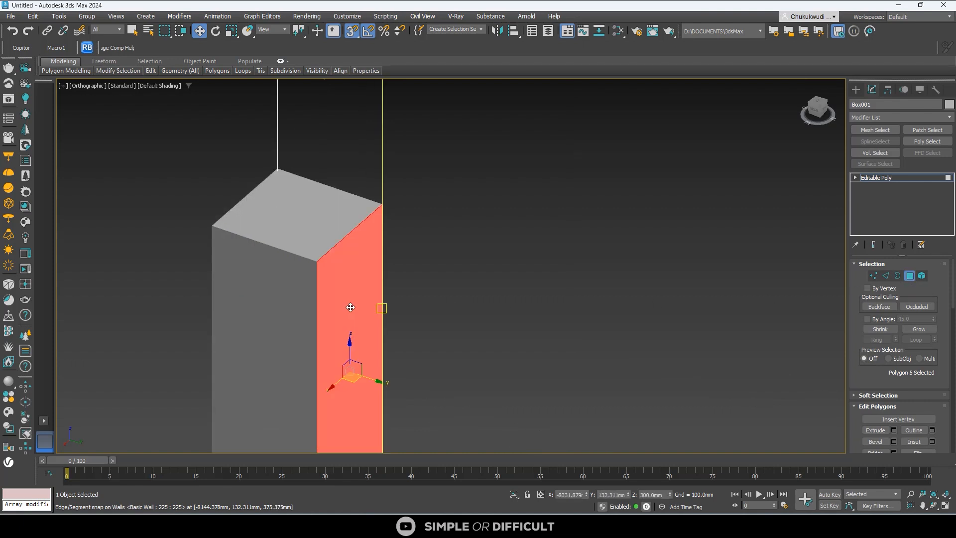
scroll(343, 314, down, 5)
drag(346, 314, 475, 319)
middle_drag(475, 318, 408, 327)
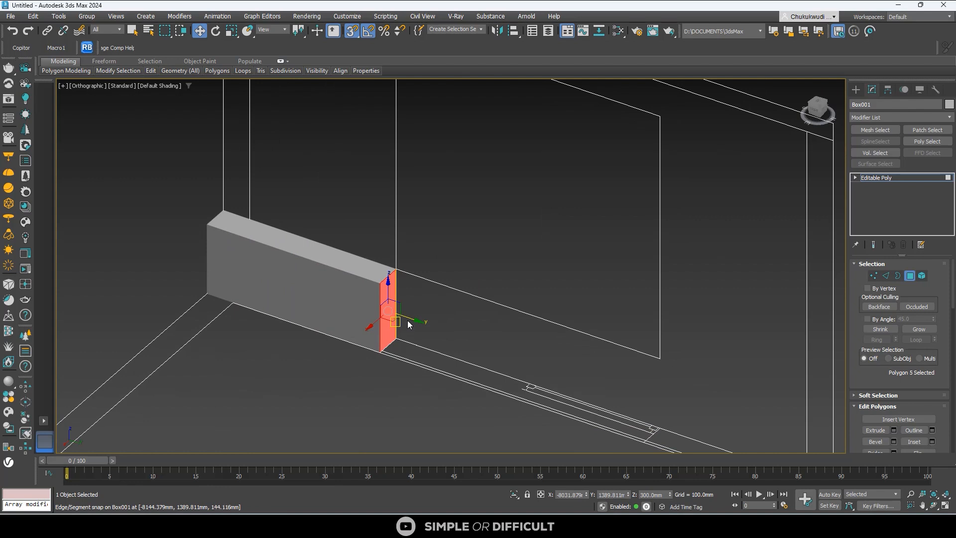
- Extrude the same end polygon beneath the window, snapping it to the far edge of the opening
drag(406, 324, 659, 305)
scroll(622, 318, down, 2)
middle_drag(614, 322, 459, 255)
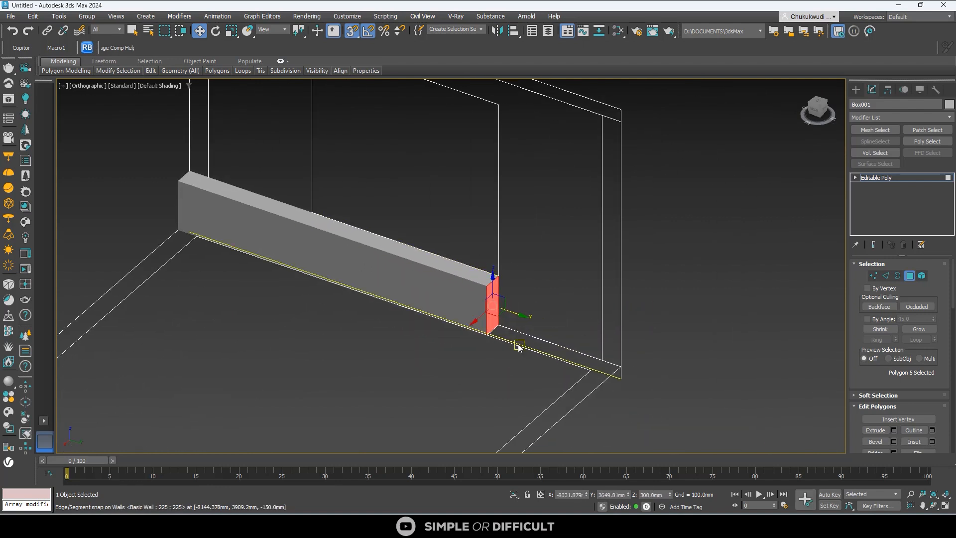
- Extrude the end polygon to the far wall's inner face and on to its outer face, completing the low wall
drag(815, 101, 825, 103)
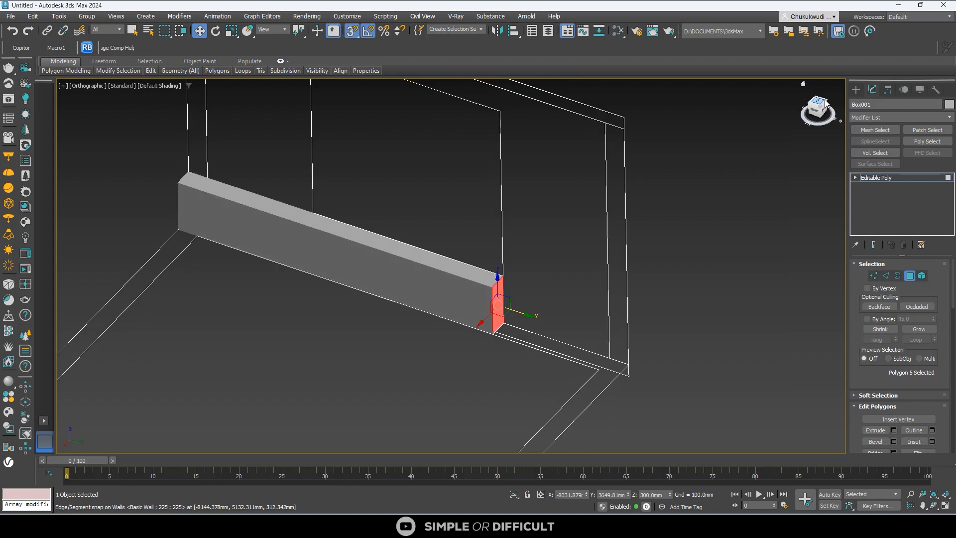
click(825, 103)
middle_drag(595, 271, 399, 271)
drag(399, 239, 510, 253)
scroll(497, 246, up, 3)
scroll(492, 198, down, 3)
scroll(489, 236, up, 3)
mouse_move(489, 236)
alt+middle_down()
mouse_move(549, 201)
mouse_move(515, 180)
alt+middle_up()
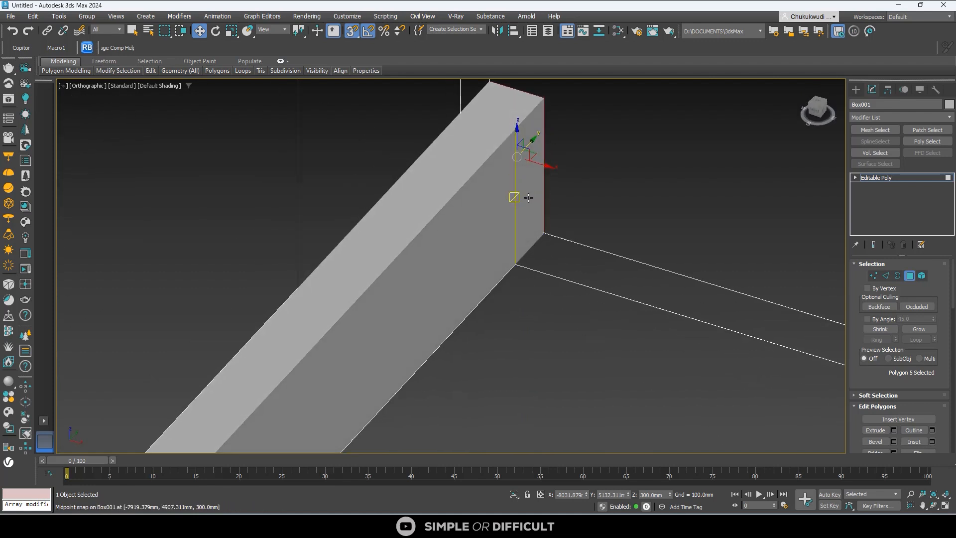
- Turn on edged-face display and inspect the segment divisions along the low wall and at its far corner
key(F4)
scroll(375, 305, down, 4)
scroll(375, 307, up, 3)
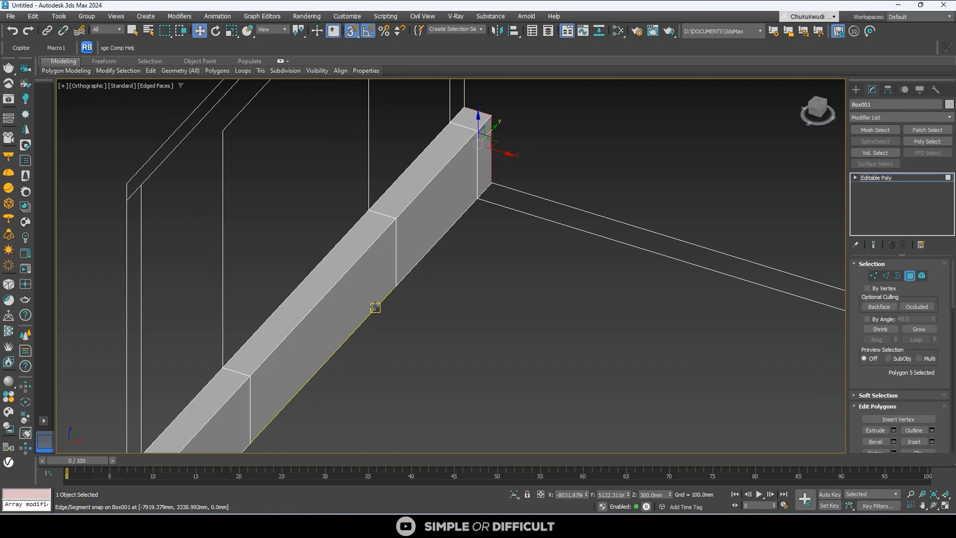
scroll(488, 144, up, 2)
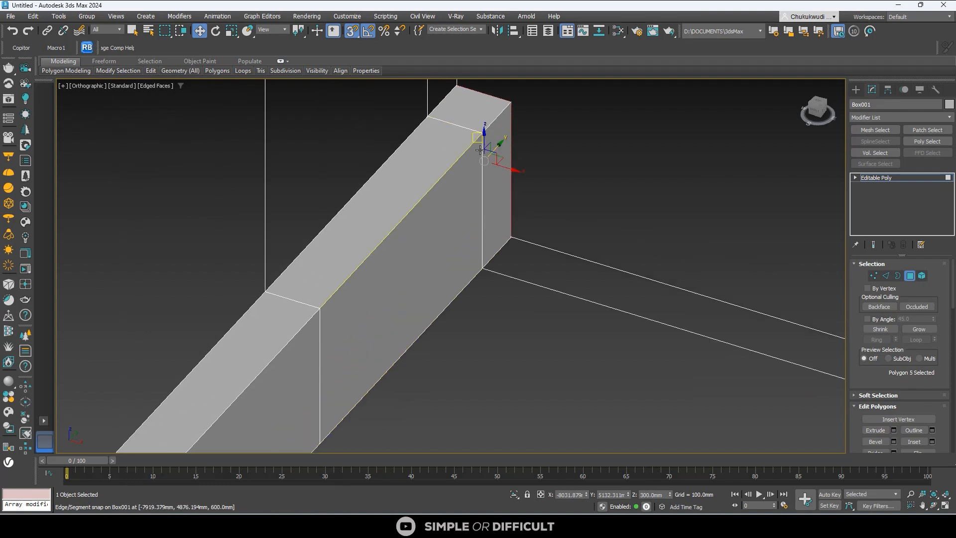
- Extrude the low wall's corner side polygon along the adjoining wall in plan, snapping to the far wall's inner face and then its outer face
scroll(481, 206, up, 4)
click(475, 206)
scroll(465, 207, down, 6)
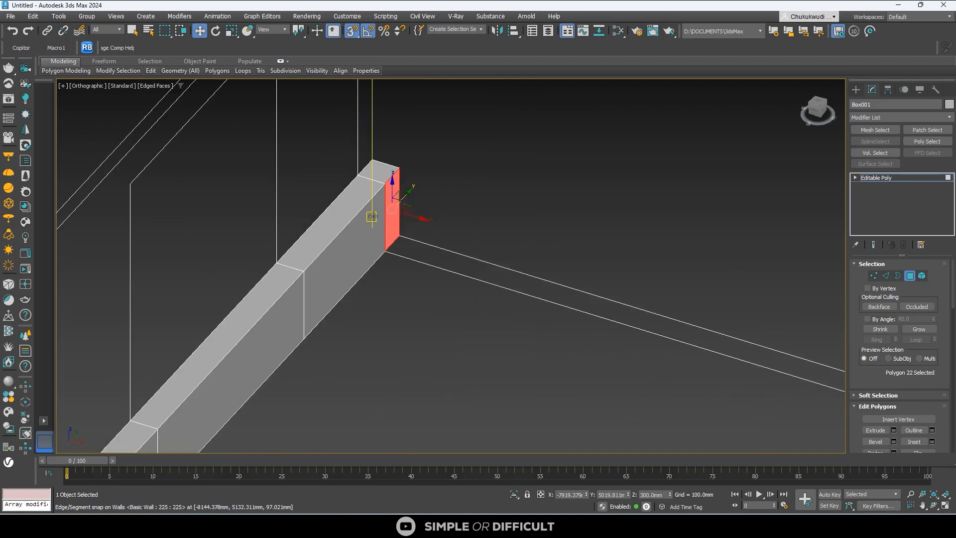
click(818, 105)
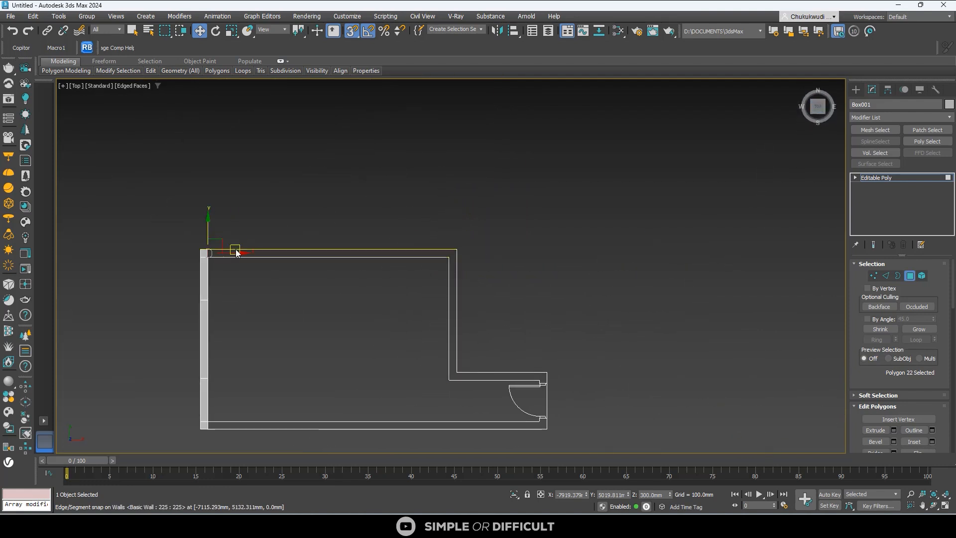
drag(238, 252, 449, 291)
scroll(458, 258, up, 4)
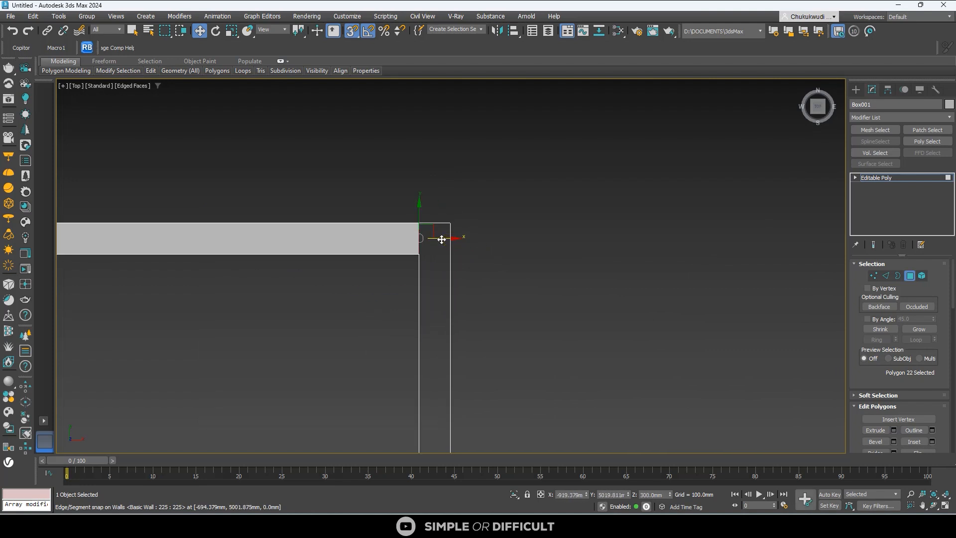
drag(442, 237, 456, 256)
- Extrude the new corner's side polygon along the next wall to the entrance recess and continue along the short wall to the door wall
scroll(451, 260, down, 3)
alt+middle_drag(451, 264, 486, 226)
scroll(452, 253, up, 5)
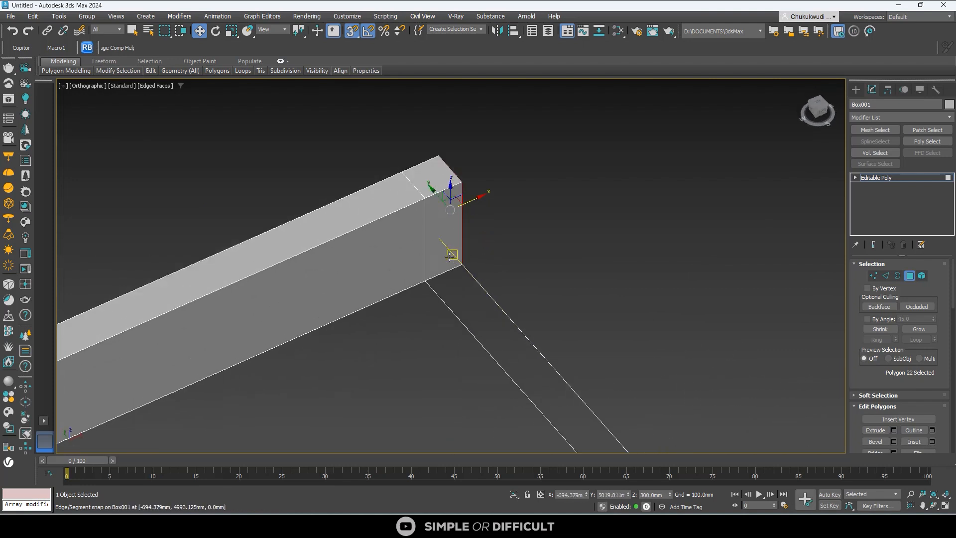
click(444, 249)
scroll(444, 250, down, 3)
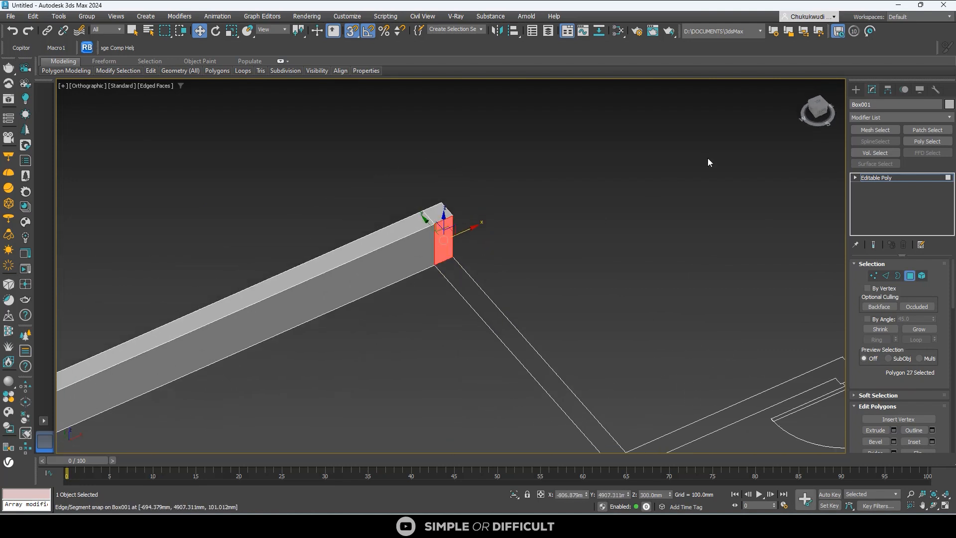
click(822, 107)
scroll(496, 239, down, 5)
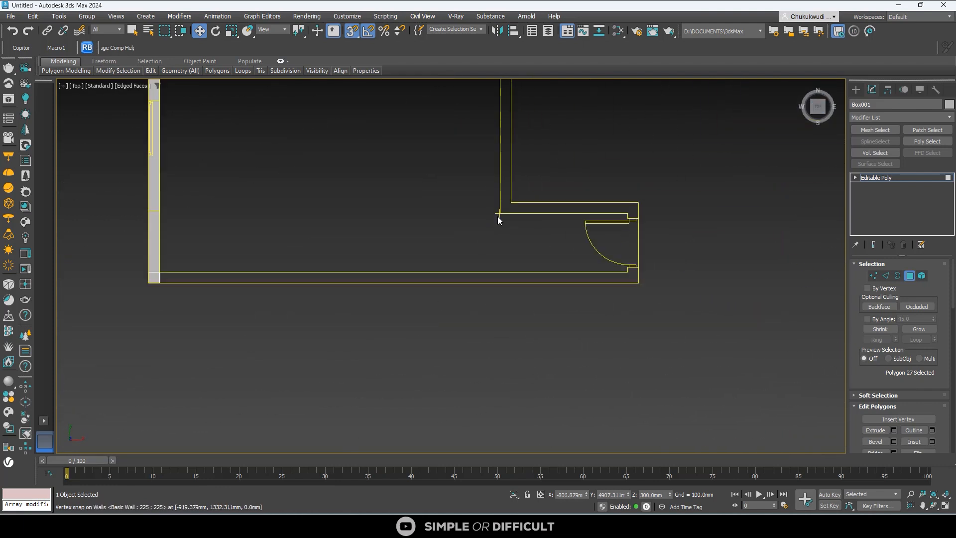
drag(485, 154, 488, 355)
- Extrude the end side polygon across the doorway and along the remaining long wall to the window wall, closing the loop on the plan
scroll(493, 354, up, 3)
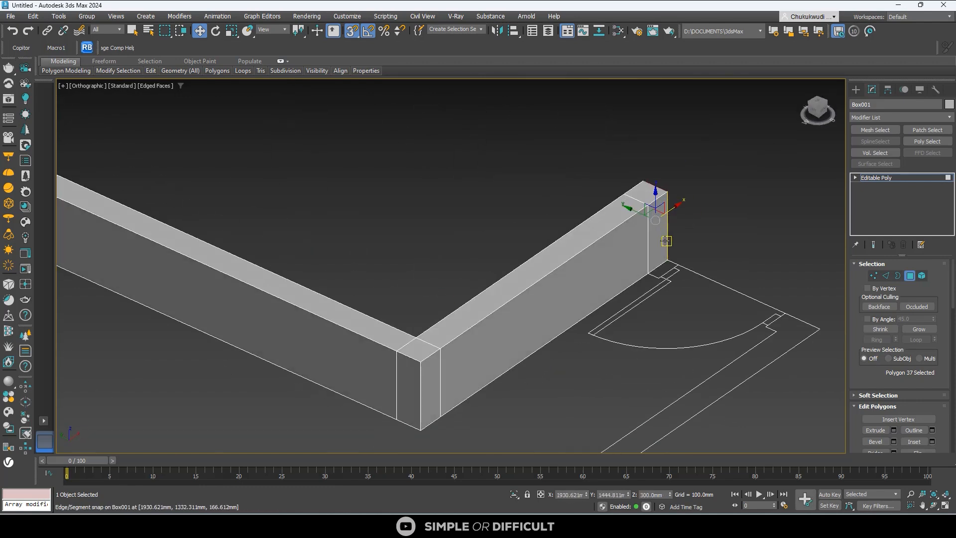
click(666, 240)
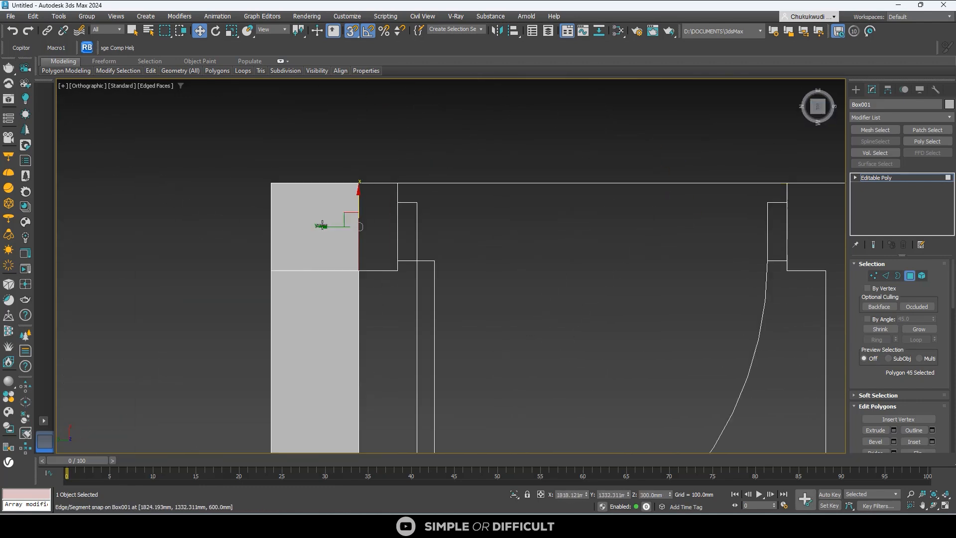
scroll(324, 229, down, 2)
drag(323, 232, 507, 242)
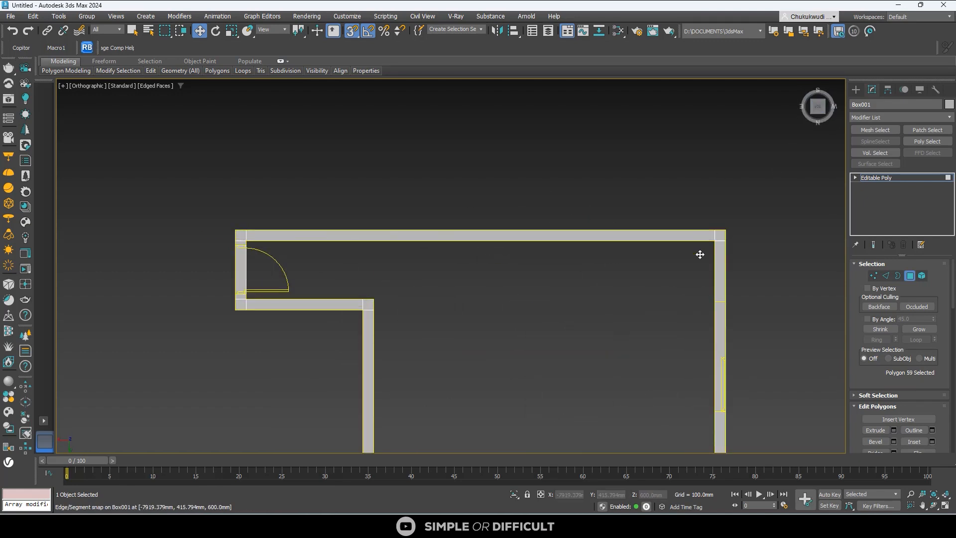
- Switch to vertex level and examine the corner where the wall loop meets its starting end
scroll(515, 255, up, 6)
alt+middle_drag(525, 286, 592, 240)
scroll(592, 241, down, 5)
middle_drag(407, 273, 587, 314)
scroll(533, 281, up, 6)
scroll(343, 269, up, 2)
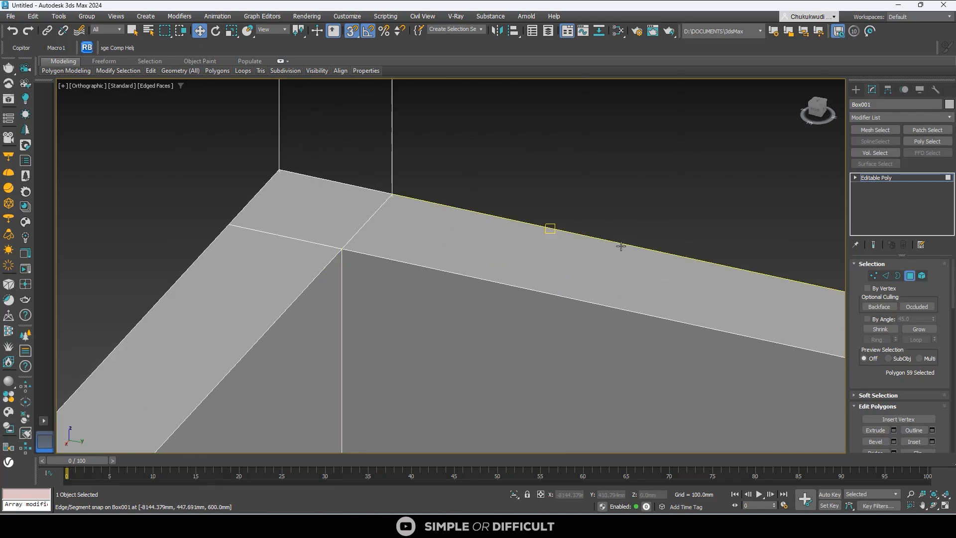
click(868, 276)
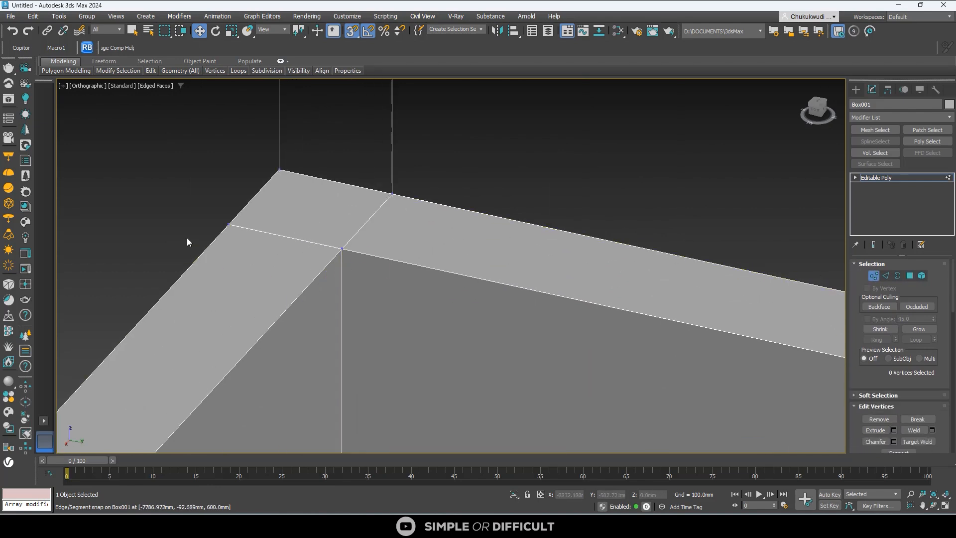
scroll(186, 237, down, 5)
alt+middle_drag(186, 237, 142, 250)
scroll(423, 268, down, 3)
alt+middle_drag(428, 272, 374, 305)
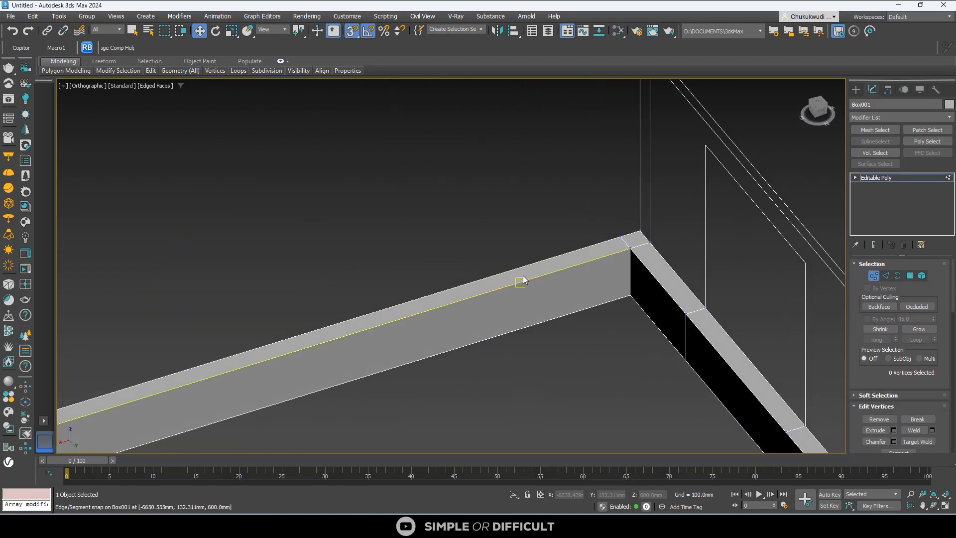
- Select the overlapping vertices at the seam of the closing corner in plan and weld them together
click(820, 105)
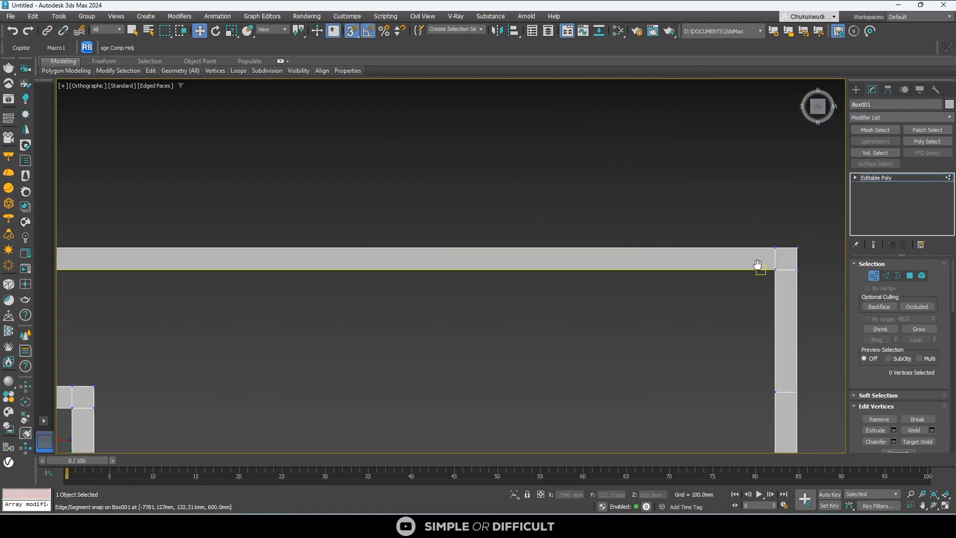
middle_drag(757, 266, 444, 212)
scroll(444, 212, up, 3)
drag(443, 136, 481, 226)
scroll(482, 215, up, 5)
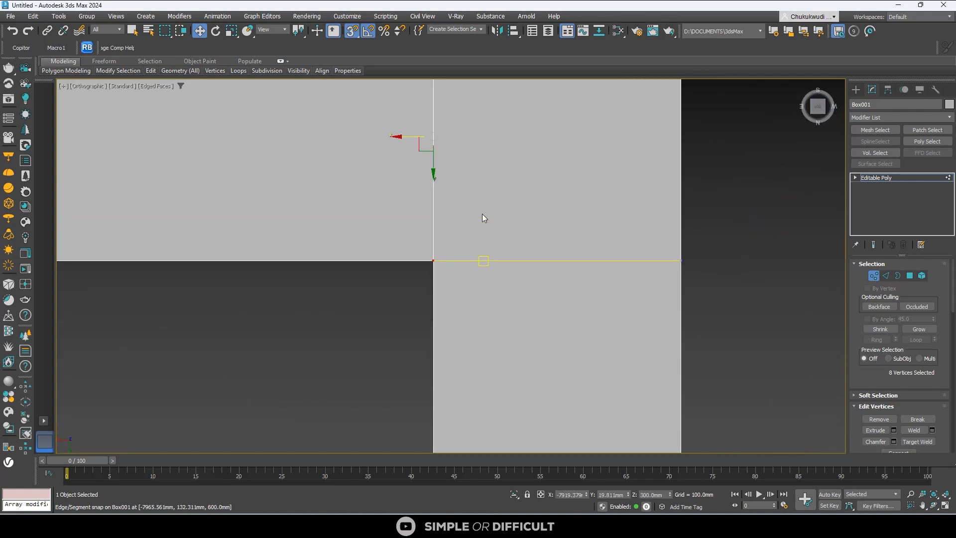
scroll(432, 260, up, 3)
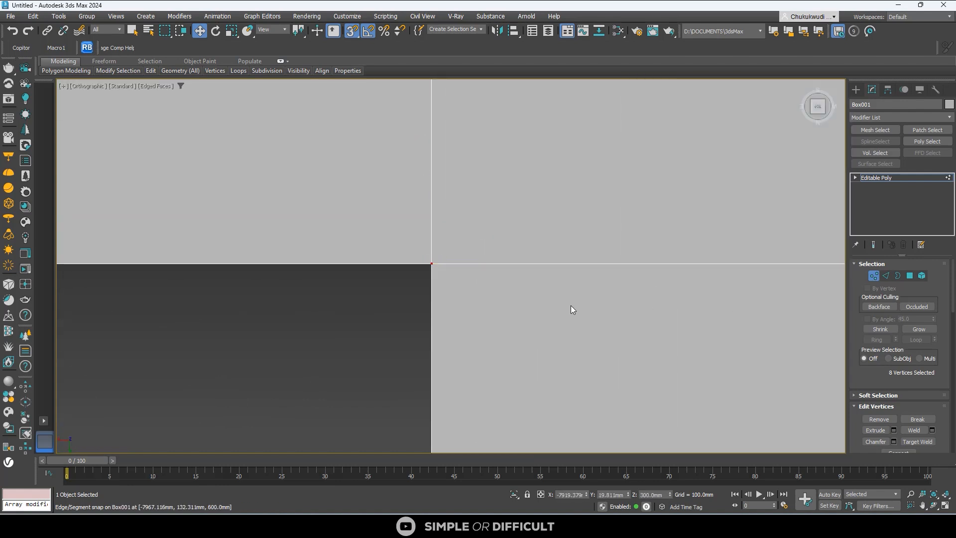
click(913, 429)
alt+middle_drag(427, 264, 507, 216)
scroll(507, 216, down, 6)
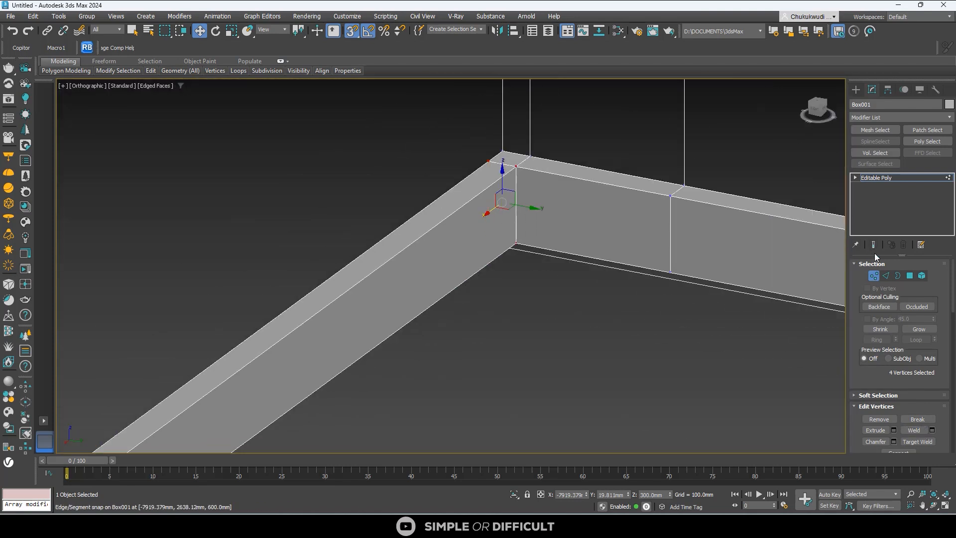
- Return to polygon level and examine the closed wall loop around its window side
click(910, 277)
scroll(508, 164, down, 5)
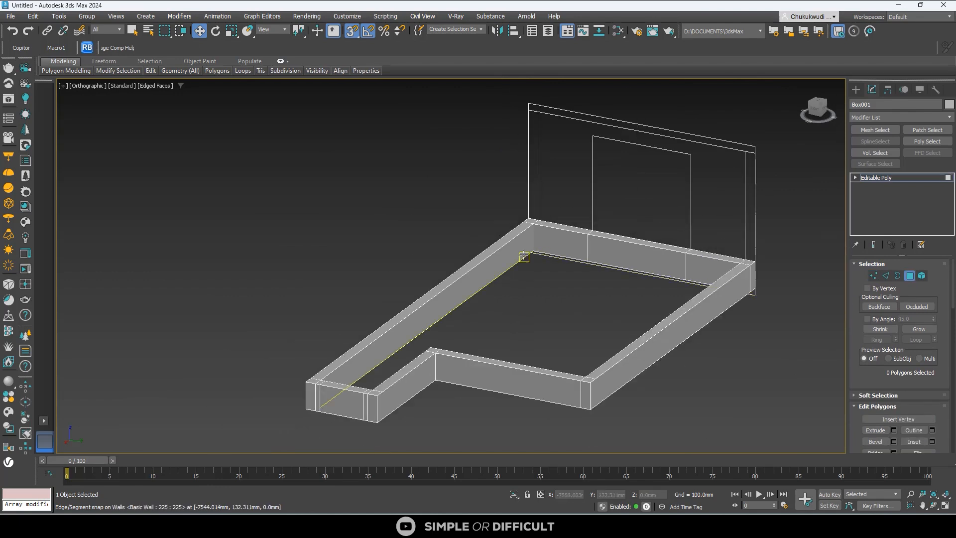
alt+middle_drag(508, 164, 332, 264)
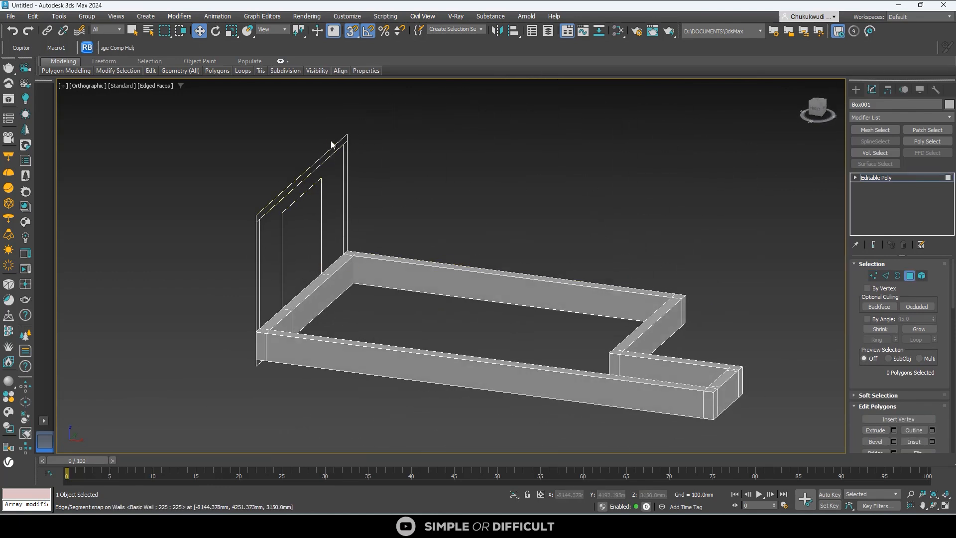
scroll(299, 285, up, 3)
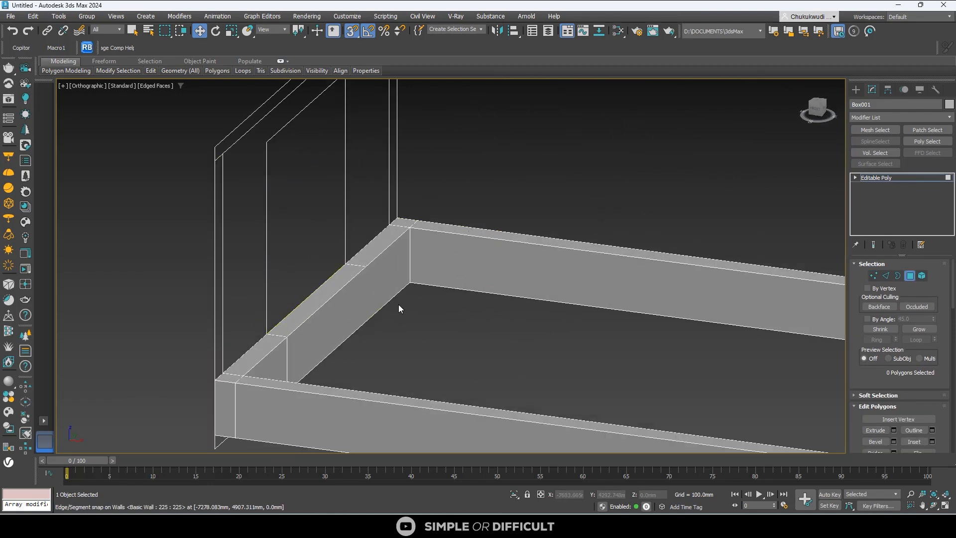
scroll(336, 282, up, 2)
click(338, 283)
key(ctrl+a)
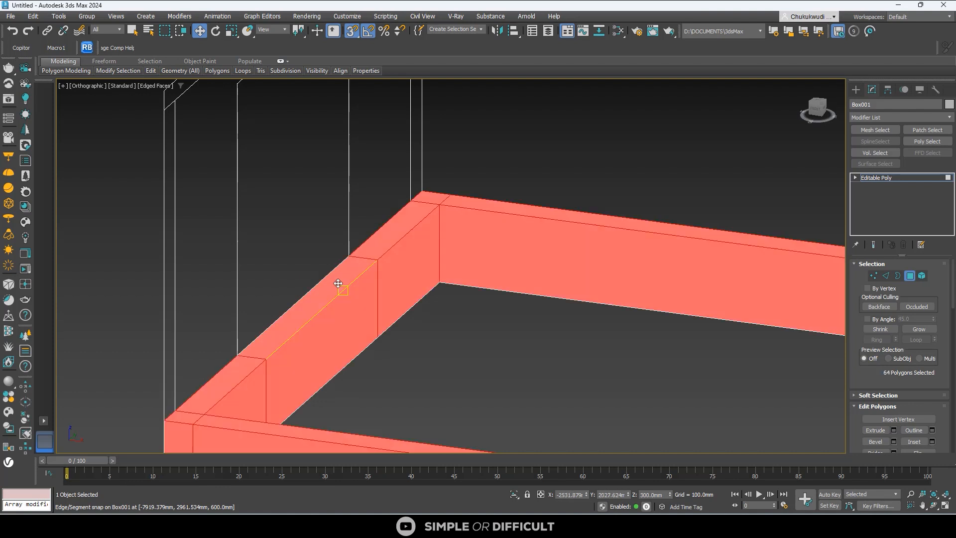
key(ctrl+d)
- Turn on polygon selection by angle at 45, disable snapping and select all the top polygons of the wall loop
click(339, 285)
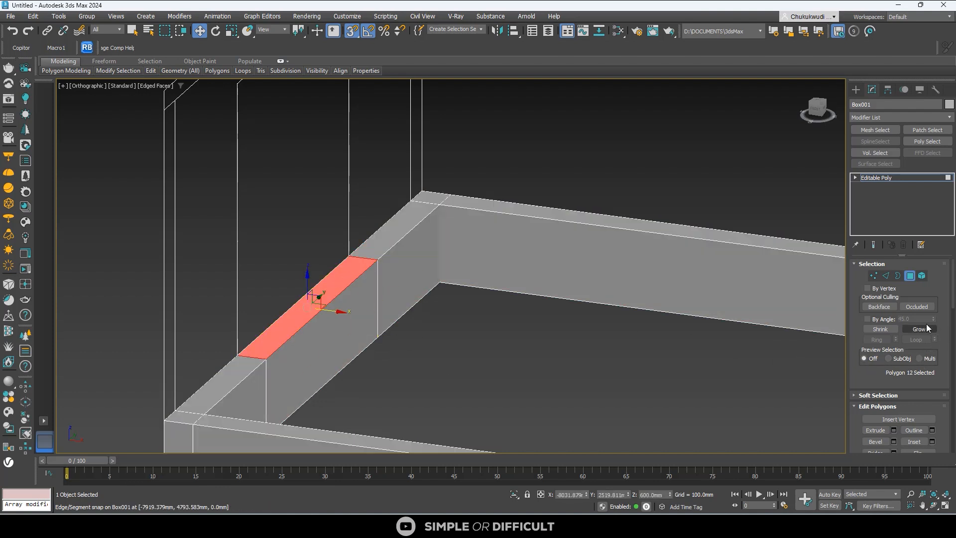
click(872, 320)
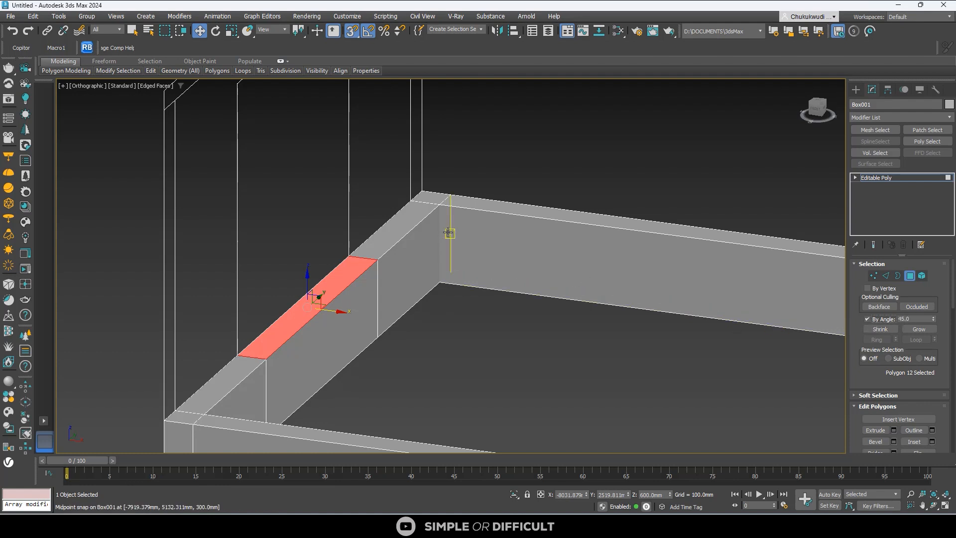
scroll(391, 235, up, 5)
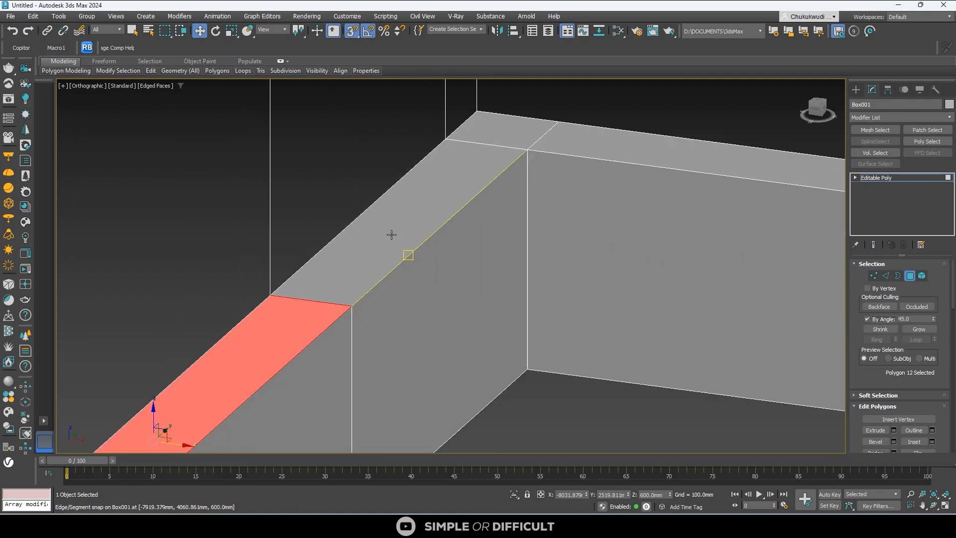
scroll(391, 234, down, 4)
key(s)
click(389, 235)
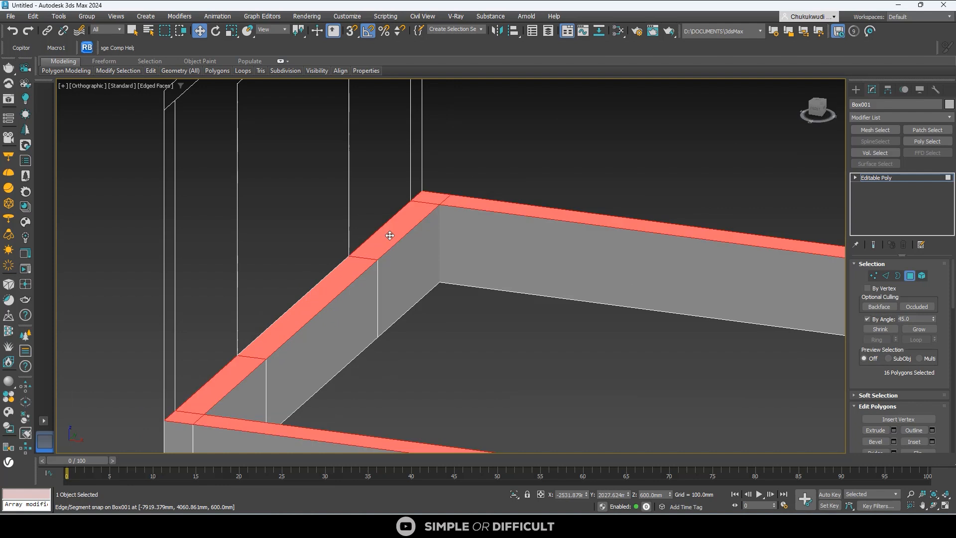
scroll(389, 235, down, 4)
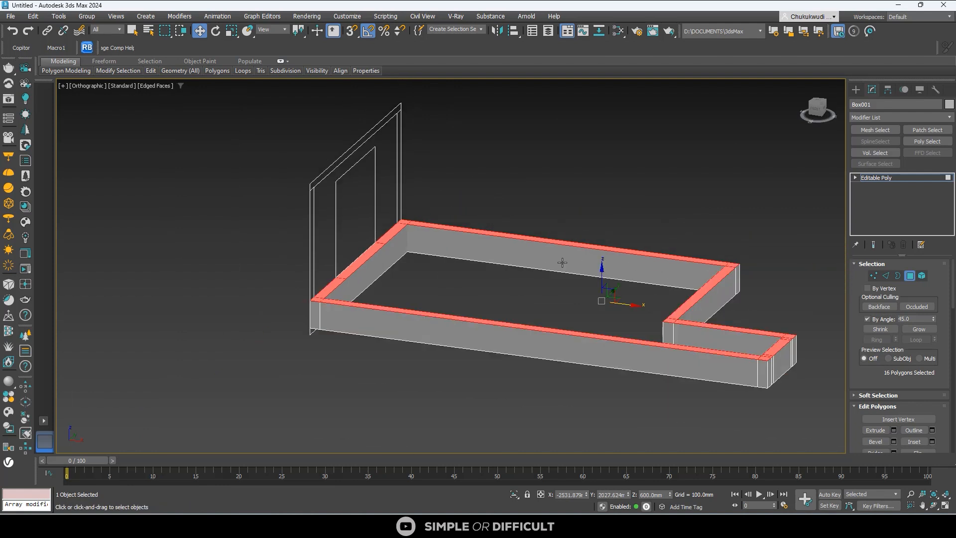
- Extrude the top polygons up to the window head, then snap a second extrusion to the section's top edge at 3150 mm
click(824, 114)
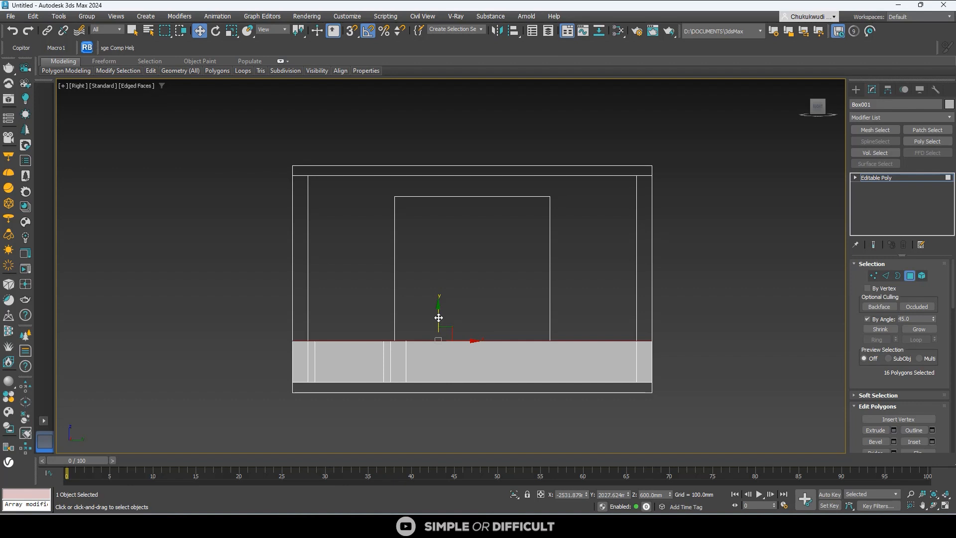
drag(438, 317, 453, 198)
key(s)
middle_drag(452, 199, 486, 301)
scroll(485, 301, up, 5)
drag(467, 286, 474, 245)
scroll(442, 299, down, 5)
alt+middle_drag(441, 299, 486, 337)
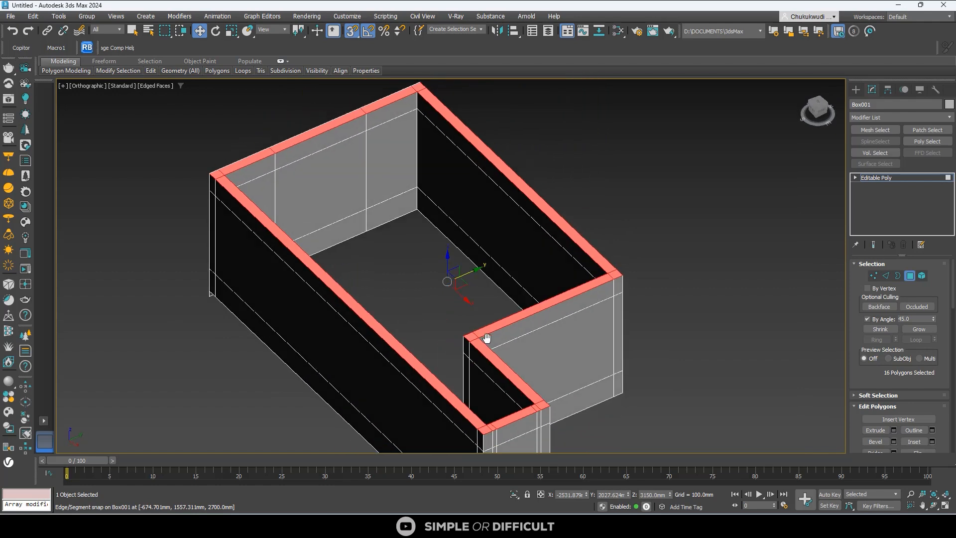
- Deselect the wall object, then reselect it and return to its polygon level
click(856, 88)
click(684, 162)
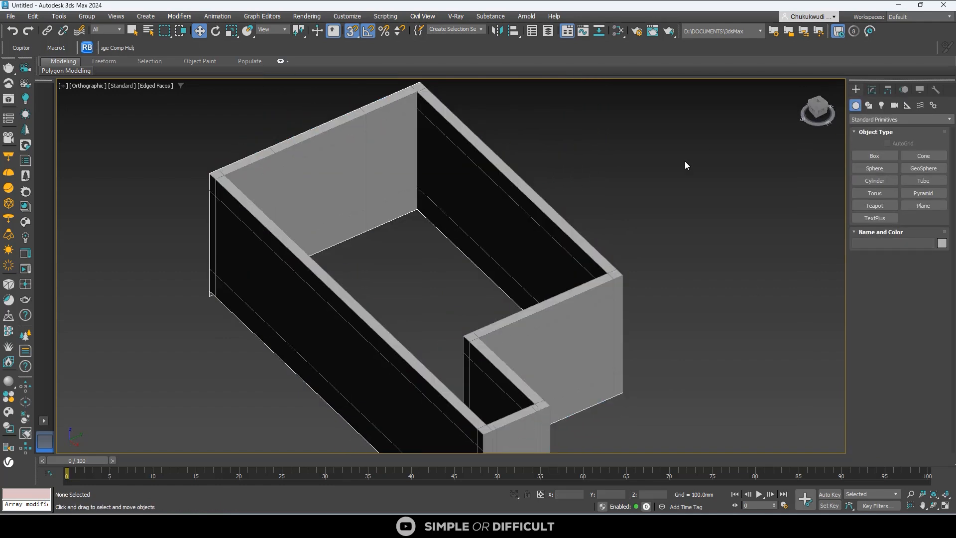
click(317, 172)
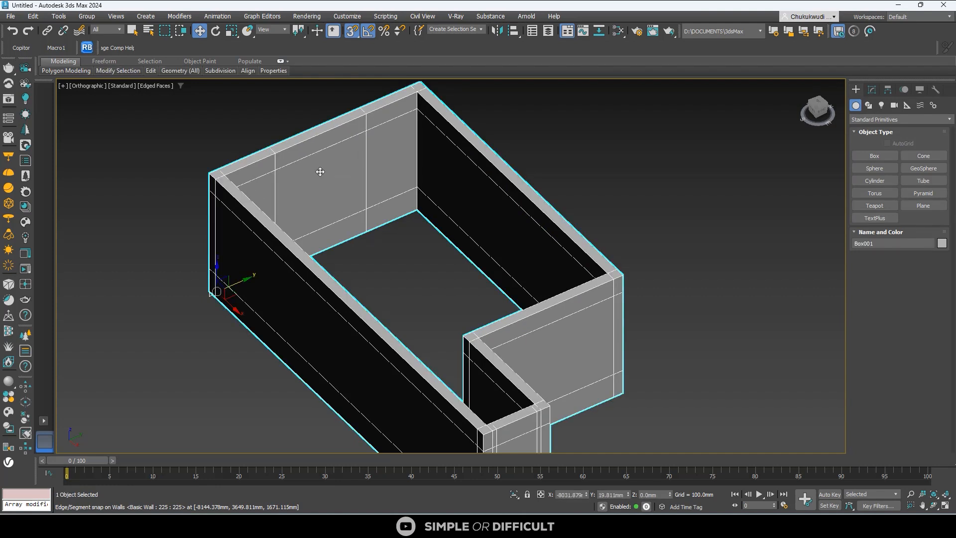
click(871, 90)
click(910, 276)
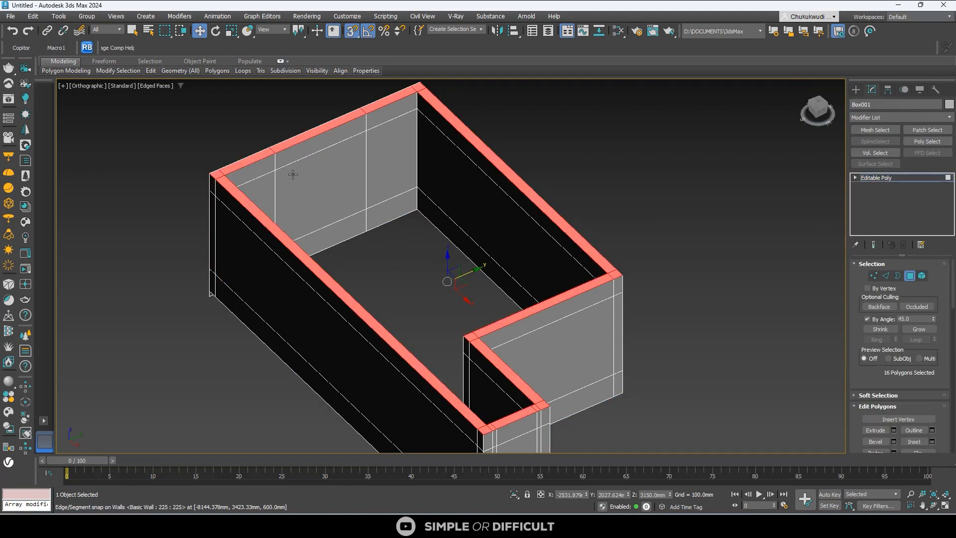
- Select the whole inner face of the window wall by angle, clear the selection and select that face again
click(323, 184)
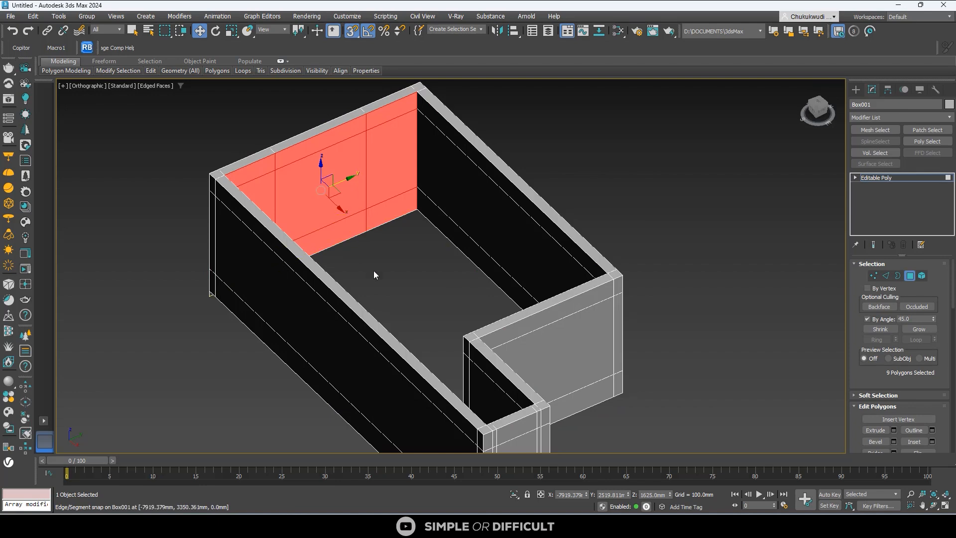
click(373, 270)
click(311, 183)
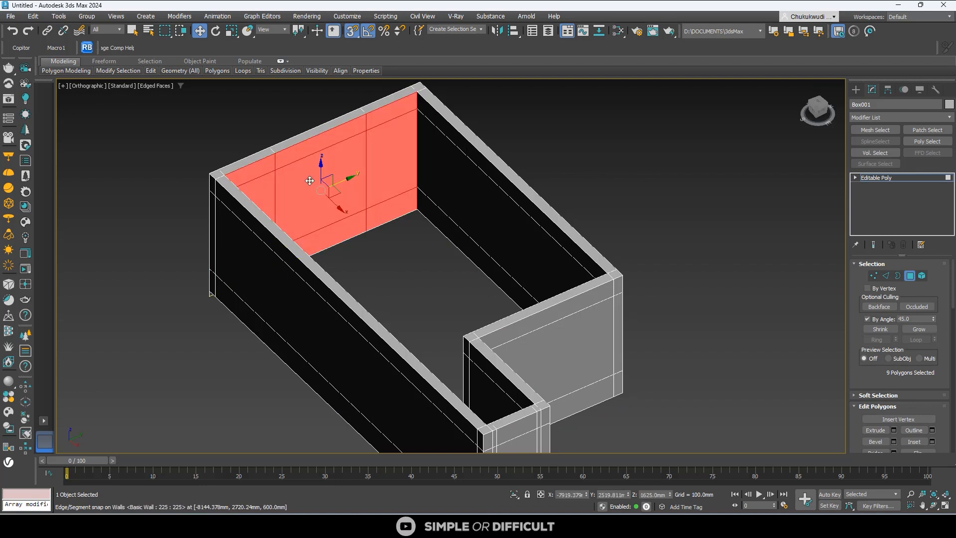
scroll(310, 181, up, 5)
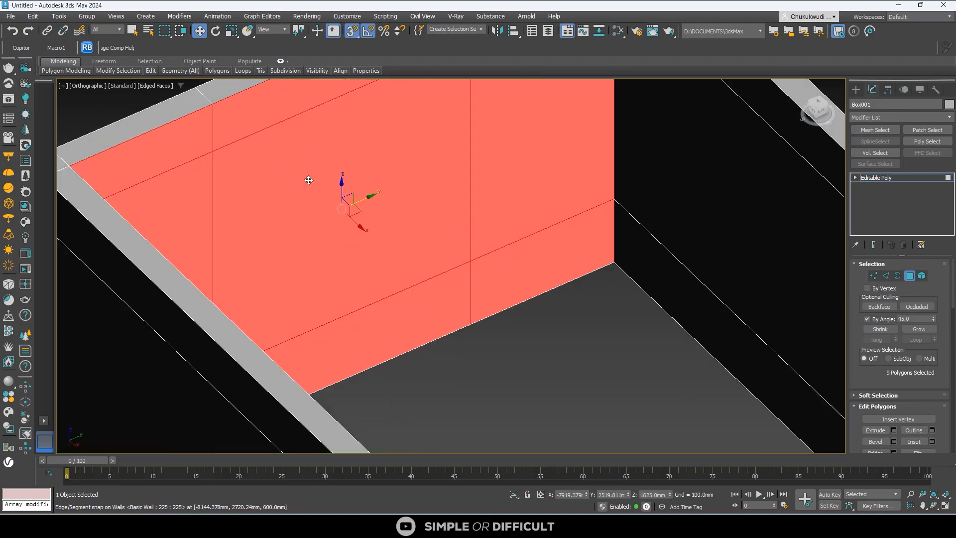
scroll(309, 181, down, 5)
- Select the window wall's outer face by angle, clear it and select the adjacent long wall's outer face
alt+middle_drag(314, 184, 309, 205)
click(291, 158)
scroll(301, 164, up, 5)
scroll(301, 164, down, 5)
click(667, 252)
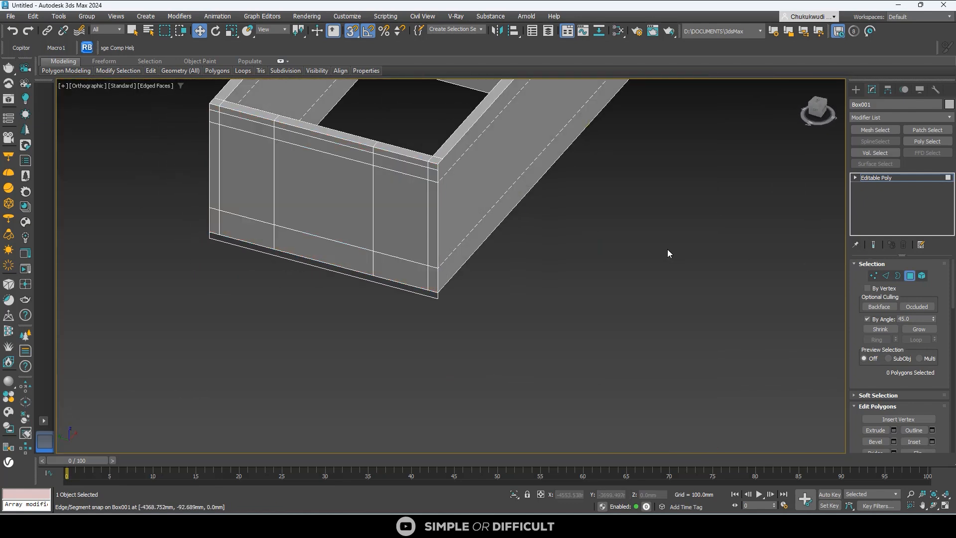
scroll(410, 169, up, 5)
click(610, 210)
scroll(610, 211, down, 5)
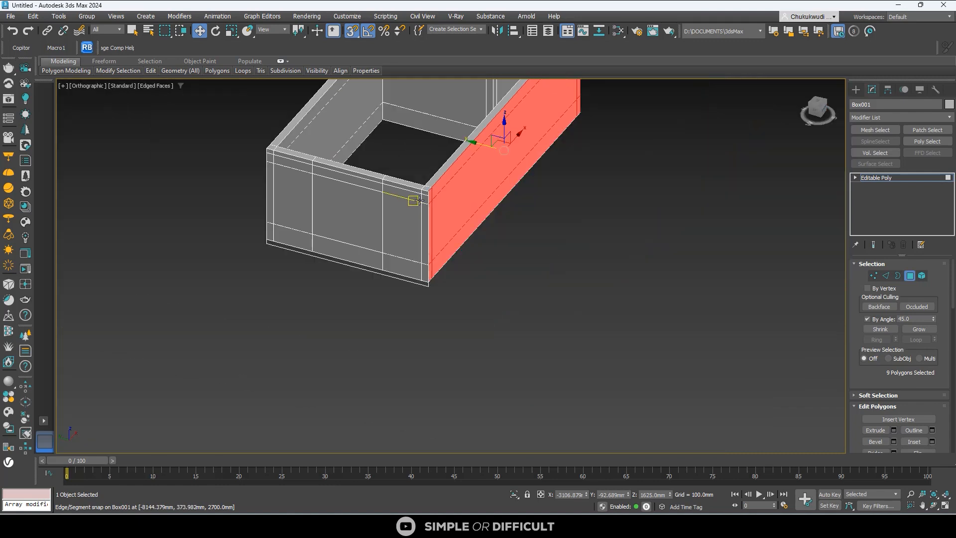
- Turn off angle-based selection and select only the central window panel polygon on the window wall's inner face
click(595, 230)
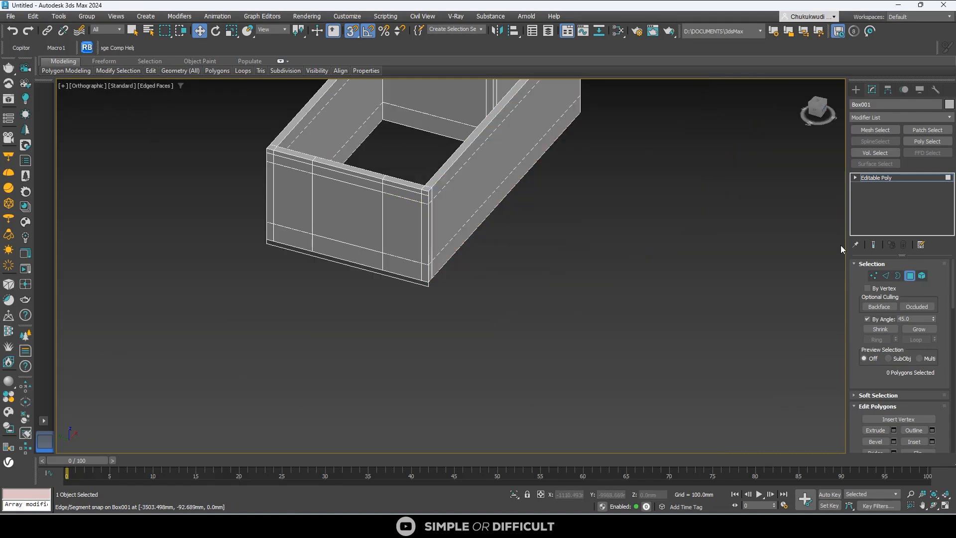
click(132, 29)
scroll(386, 277, up, 5)
click(389, 281)
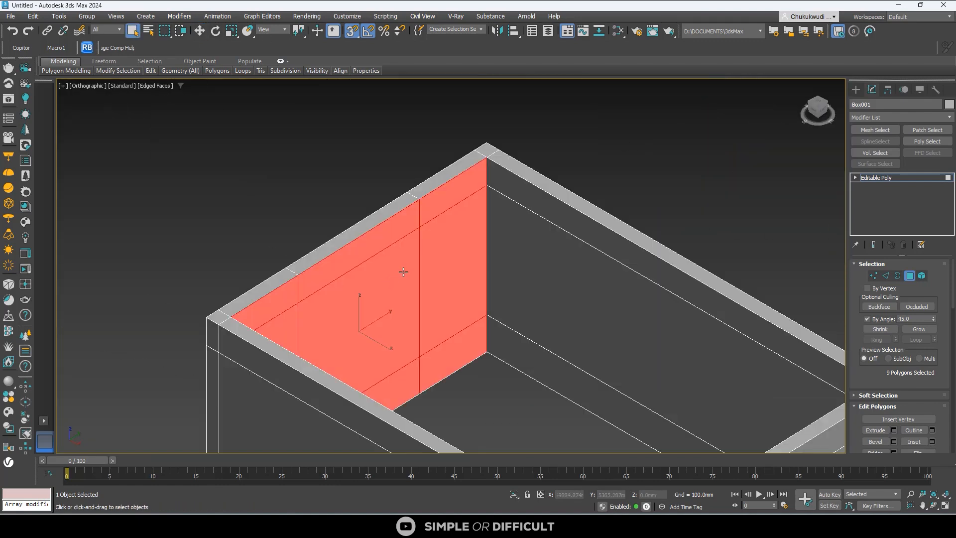
click(867, 319)
click(365, 273)
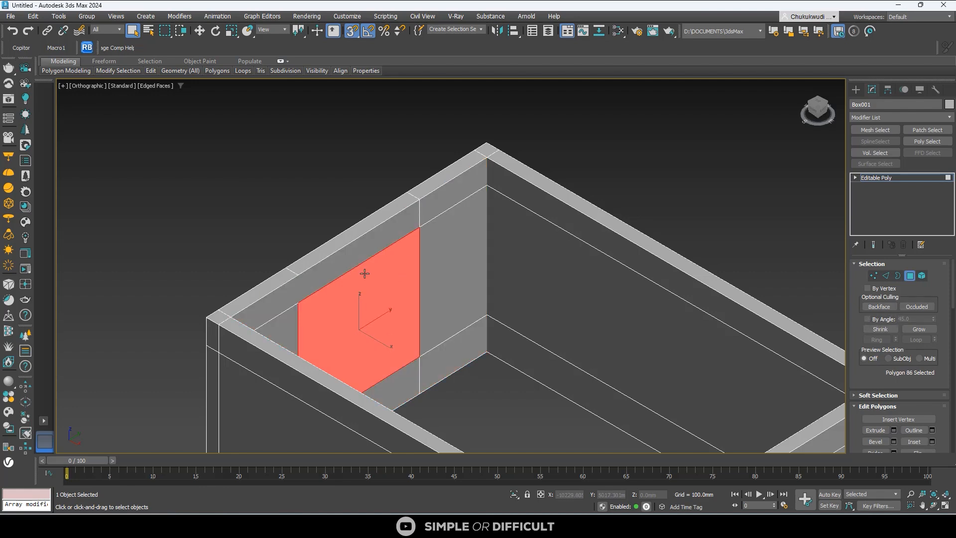
- Try to open the window by moving the inner panel polygon through the wall to its outer side and deleting it
scroll(364, 273, down, 3)
scroll(376, 279, up, 3)
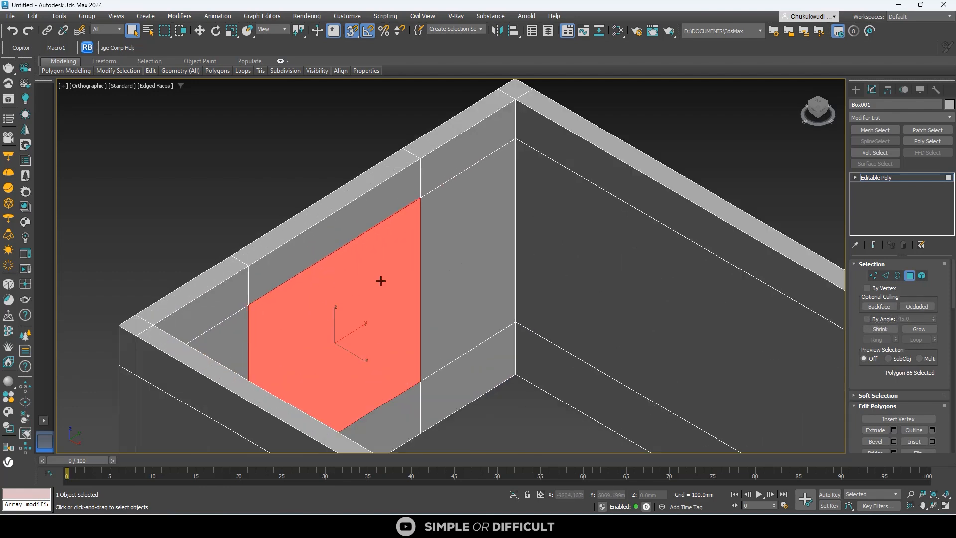
alt+middle_drag(380, 280, 380, 324)
scroll(371, 294, down, 1)
click(199, 31)
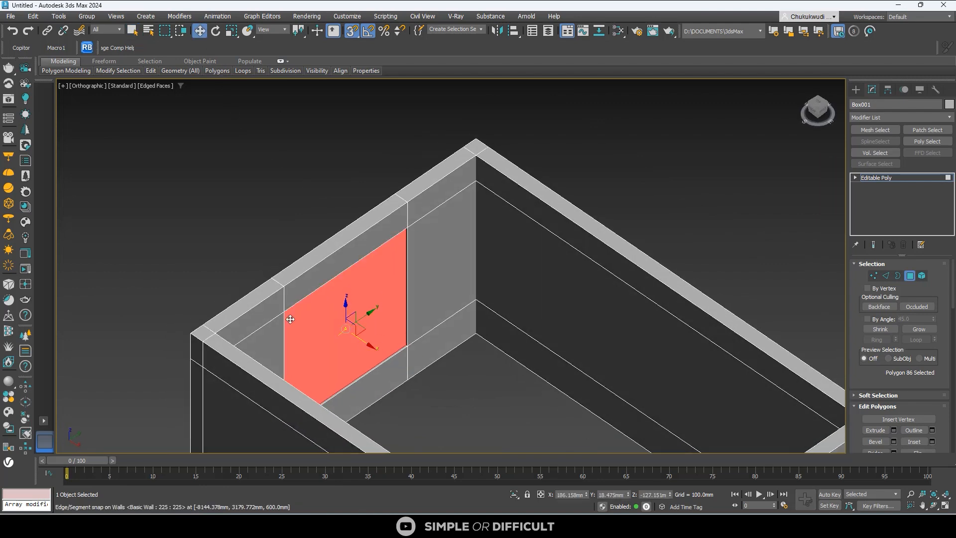
drag(363, 343, 143, 263)
key(Delete)
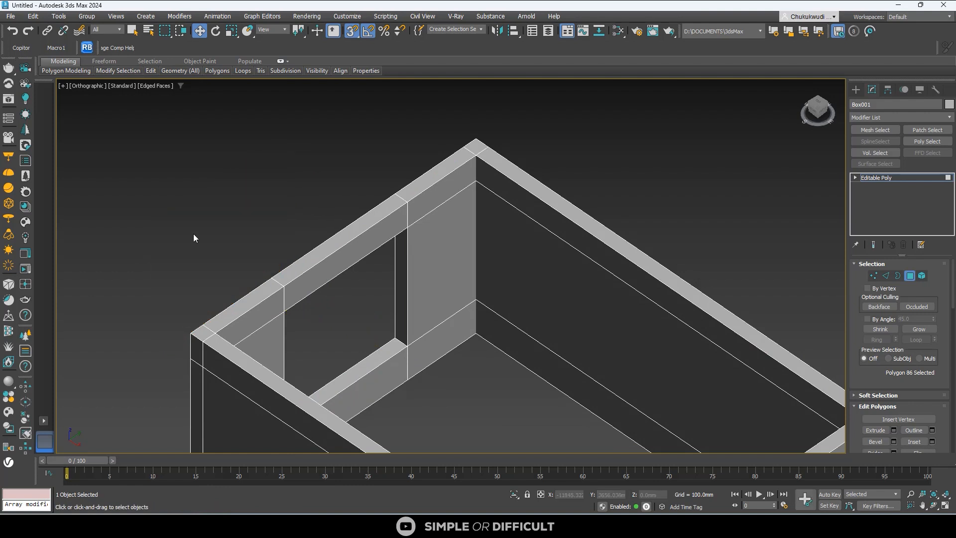
- Undo the window panel's deletion, its move and its selection
scroll(372, 269, down, 3)
key(ctrl+z)
key(ctrl+z)
key(ctrl+z)
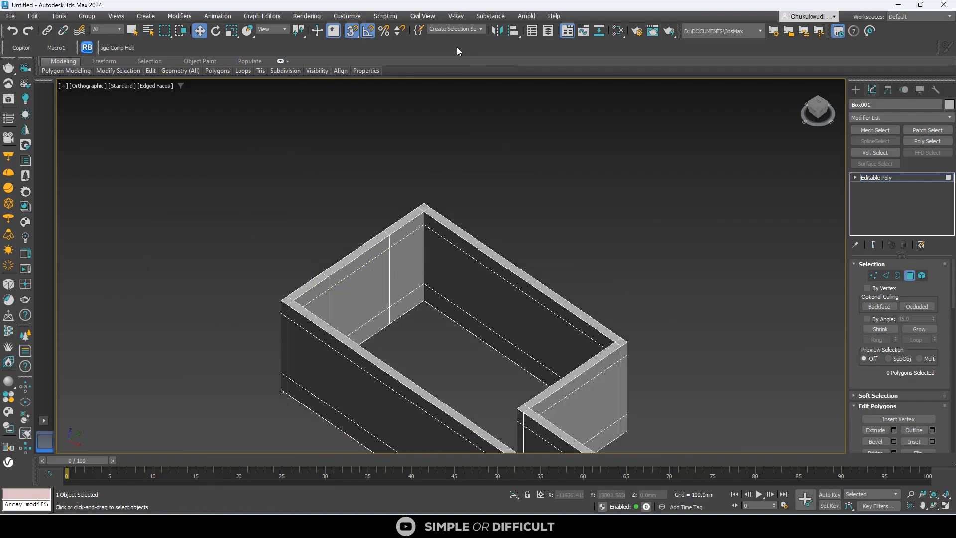
- Select the window panel polygons on the wall's inner and outer faces and bridge them into an opening
click(378, 273)
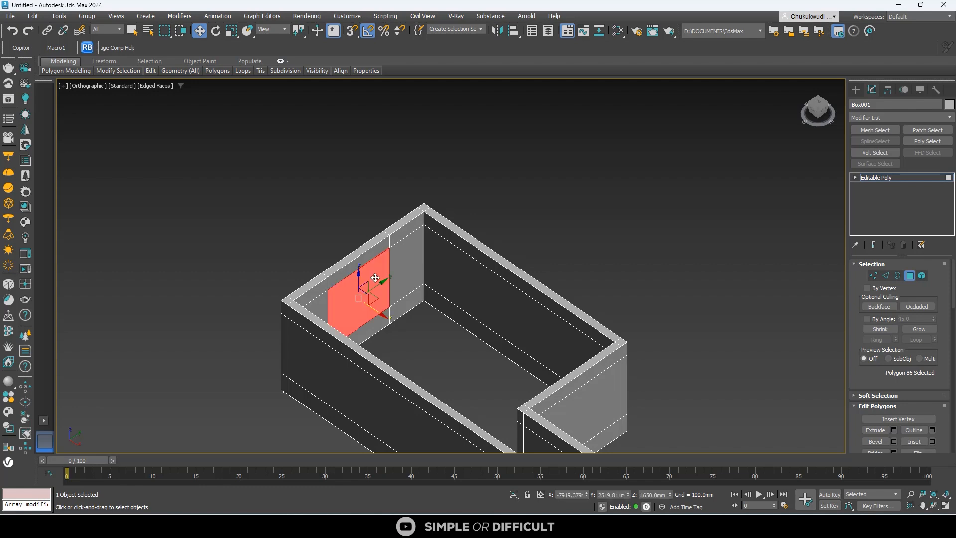
alt+middle_drag(377, 274, 459, 308)
ctrl+click(354, 307)
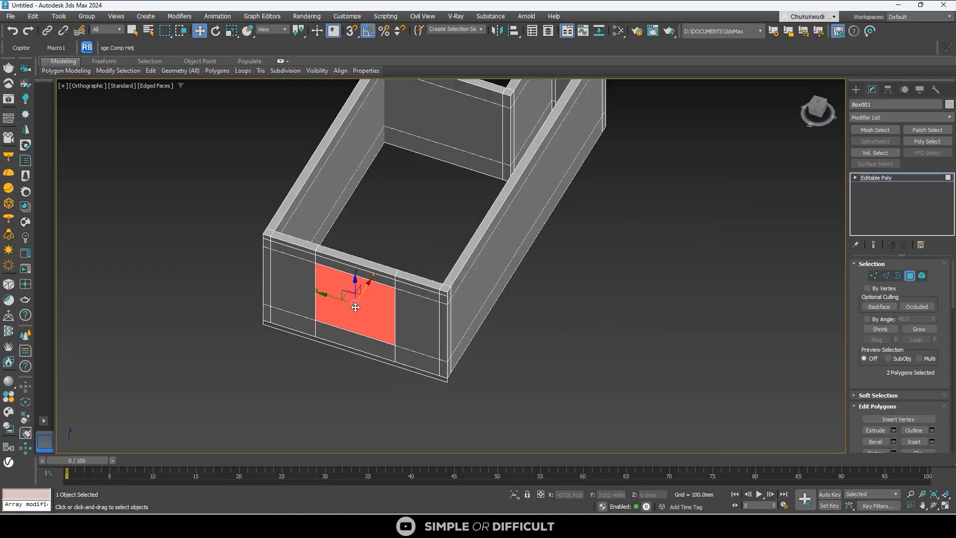
scroll(947, 437, down, 2)
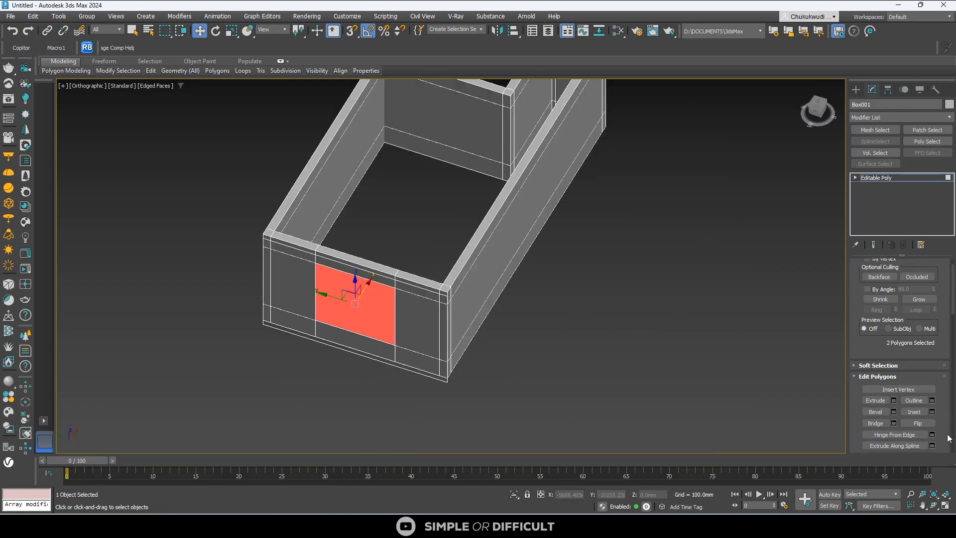
click(875, 423)
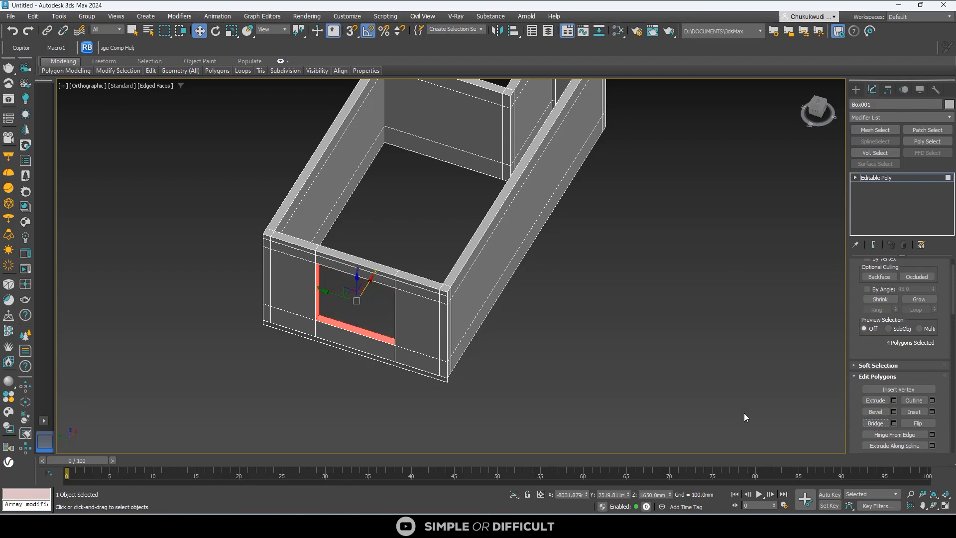
- Examine the bridged window opening and the bottom edges of the walls around the room's interior
scroll(356, 323, up, 4)
alt+middle_drag(356, 324, 453, 317)
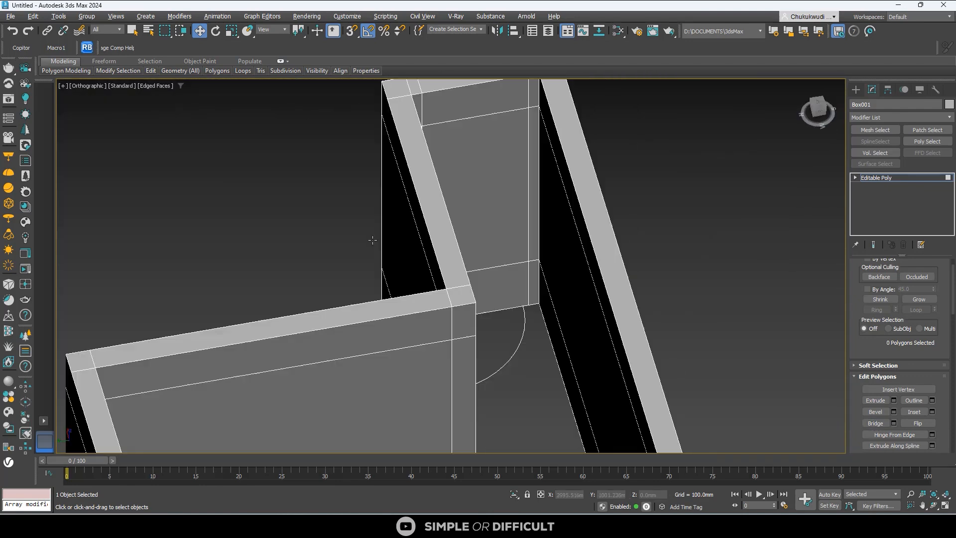
alt+middle_drag(602, 274, 584, 291)
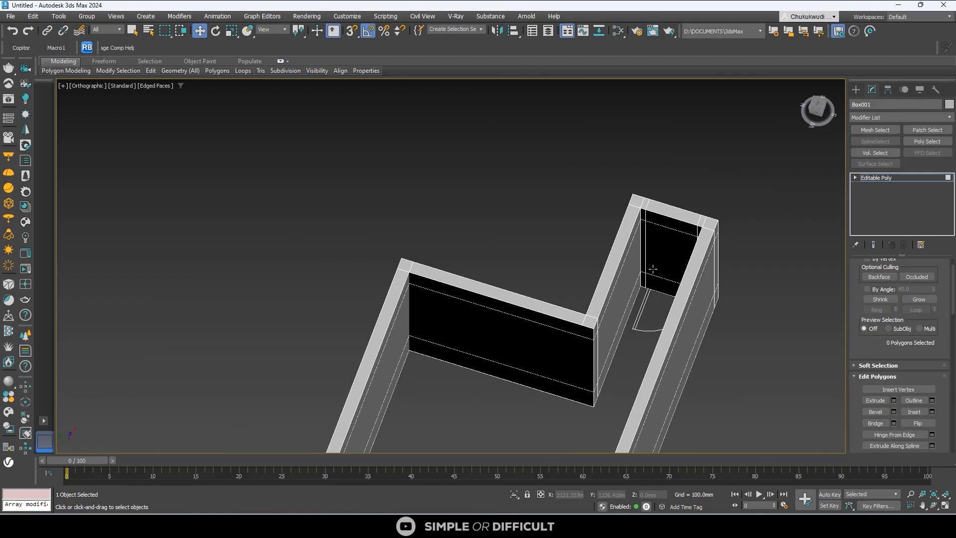
alt+middle_drag(653, 269, 422, 185)
scroll(420, 184, up, 5)
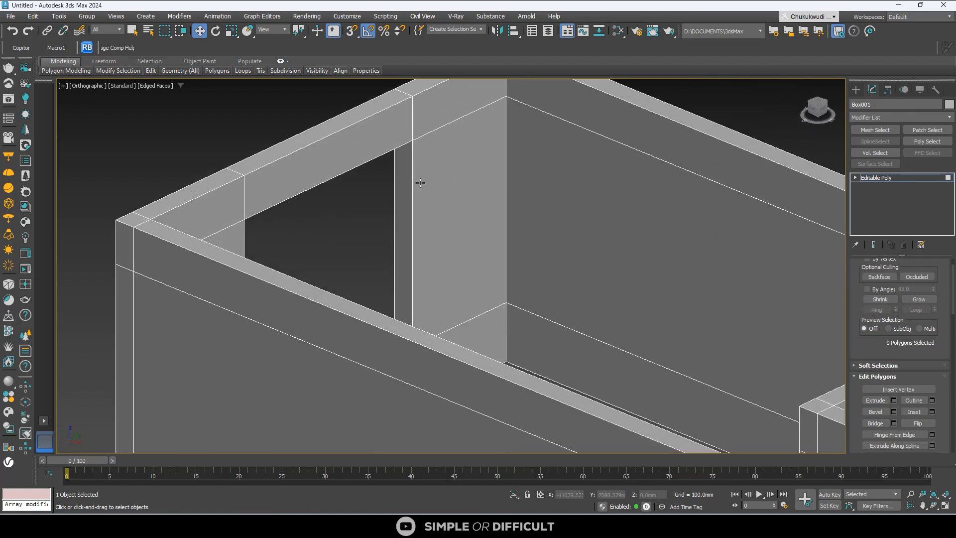
scroll(433, 194, down, 5)
scroll(392, 229, up, 6)
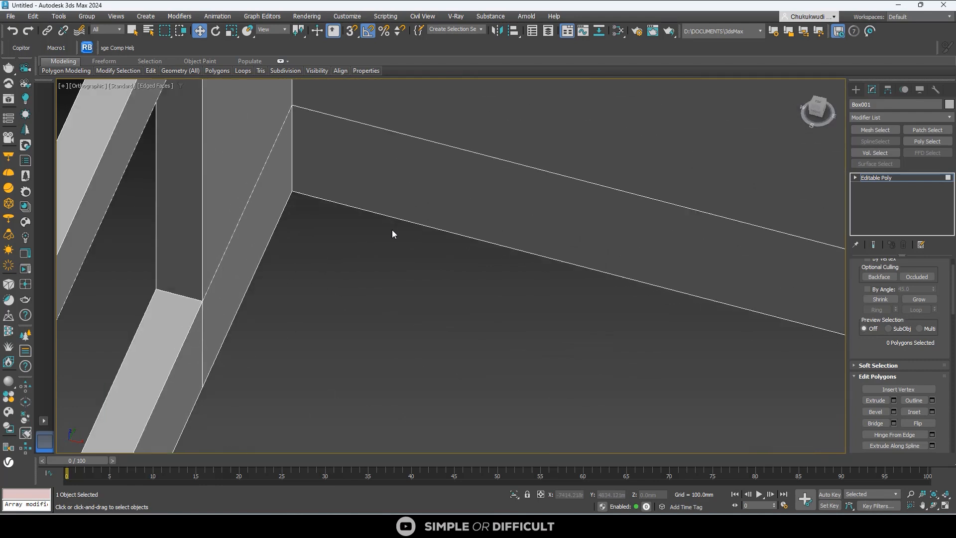
alt+middle_drag(359, 223, 348, 235)
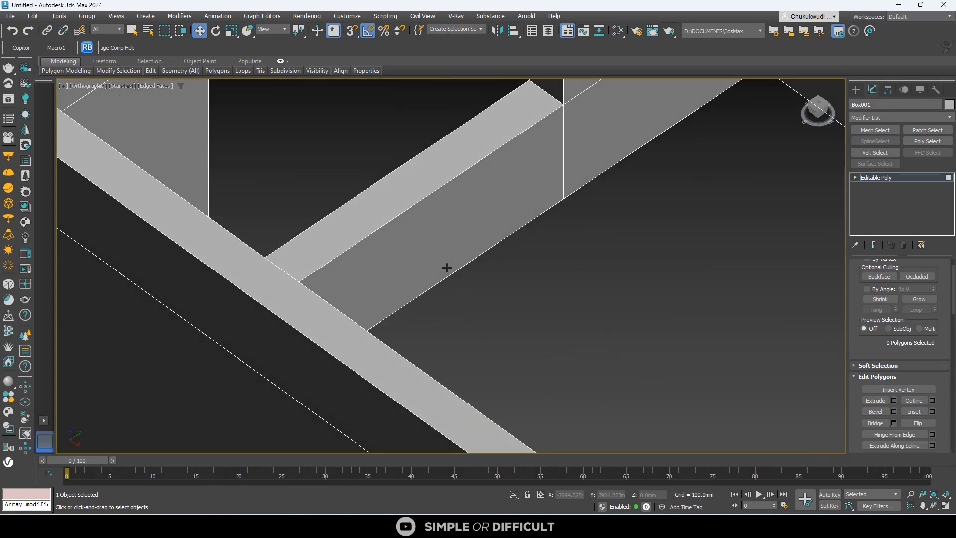
scroll(446, 267, down, 8)
- At edge level, insert a horizontal Swift Loop around the walls' inner faces just above the floor for the skirting
key(2)
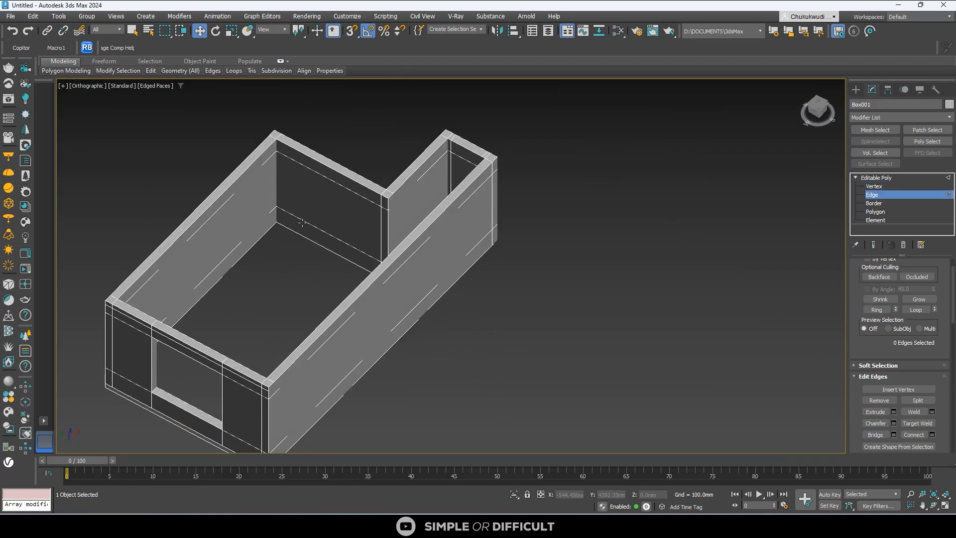
click(286, 62)
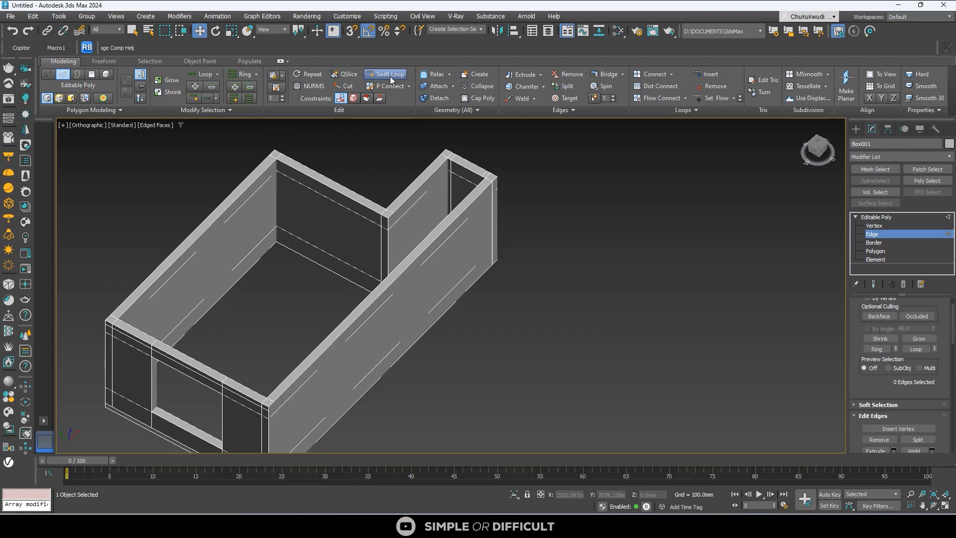
click(390, 76)
scroll(225, 292, up, 5)
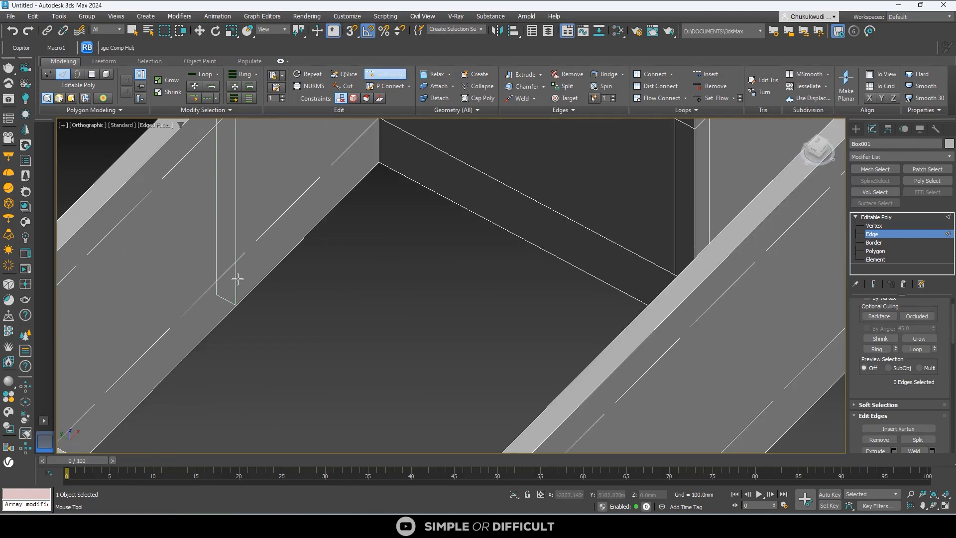
scroll(429, 152, down, 5)
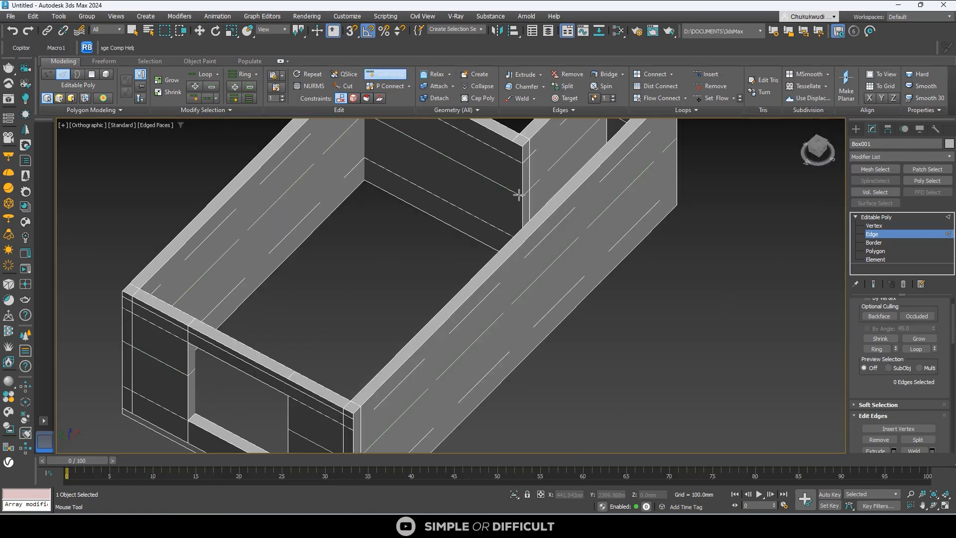
scroll(522, 207, up, 2)
alt+middle_drag(522, 207, 490, 224)
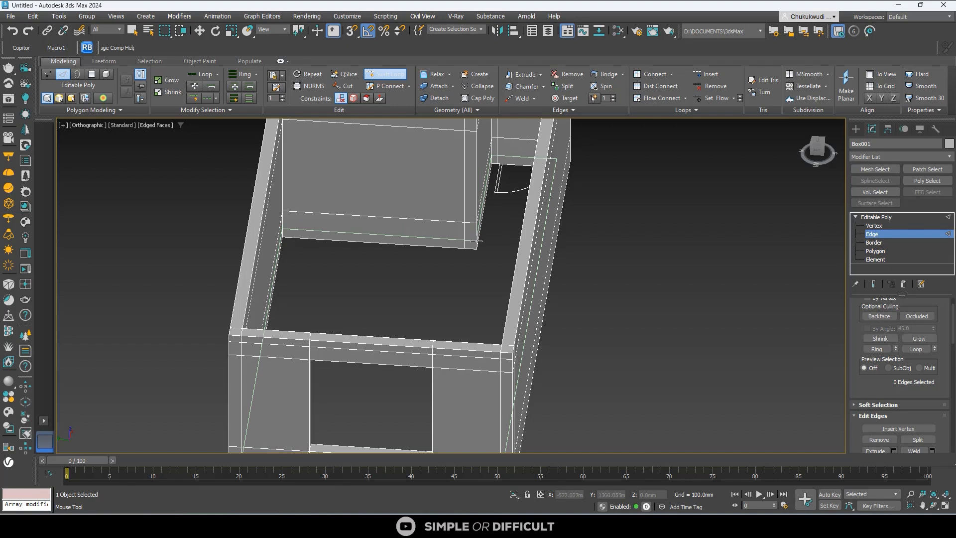
click(478, 242)
- Create a linear shape from the new edge loop above the floor
scroll(487, 248, down, 2)
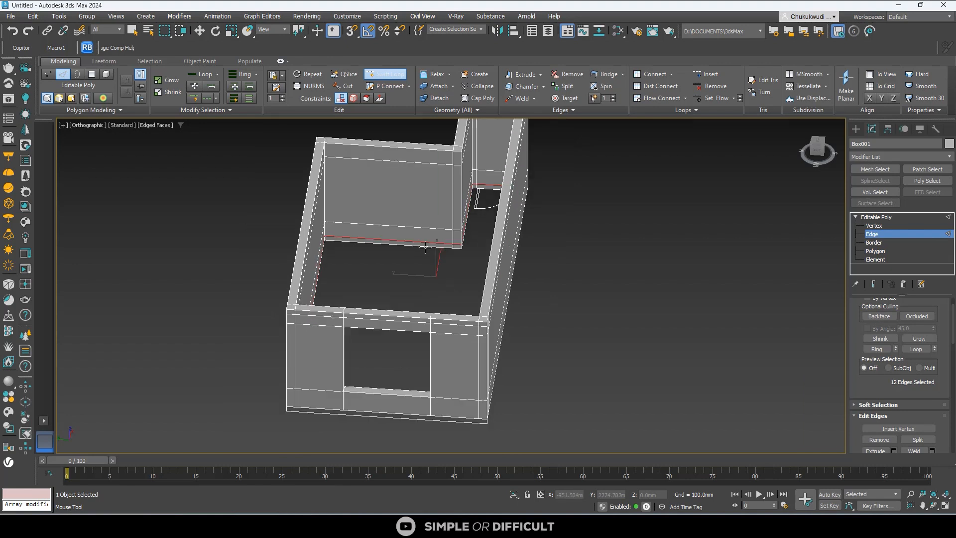
scroll(491, 248, up, 5)
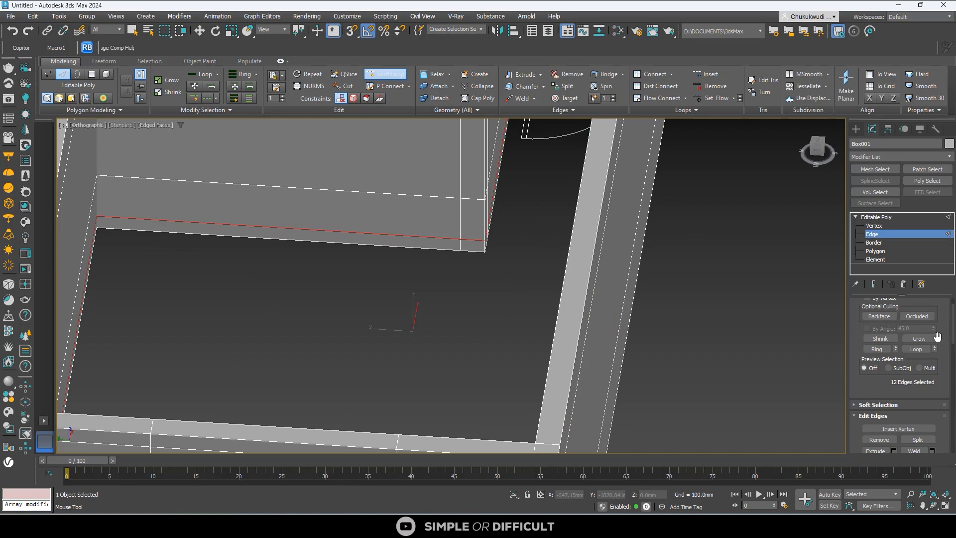
scroll(392, 211, down, 3)
scroll(392, 212, down, 3)
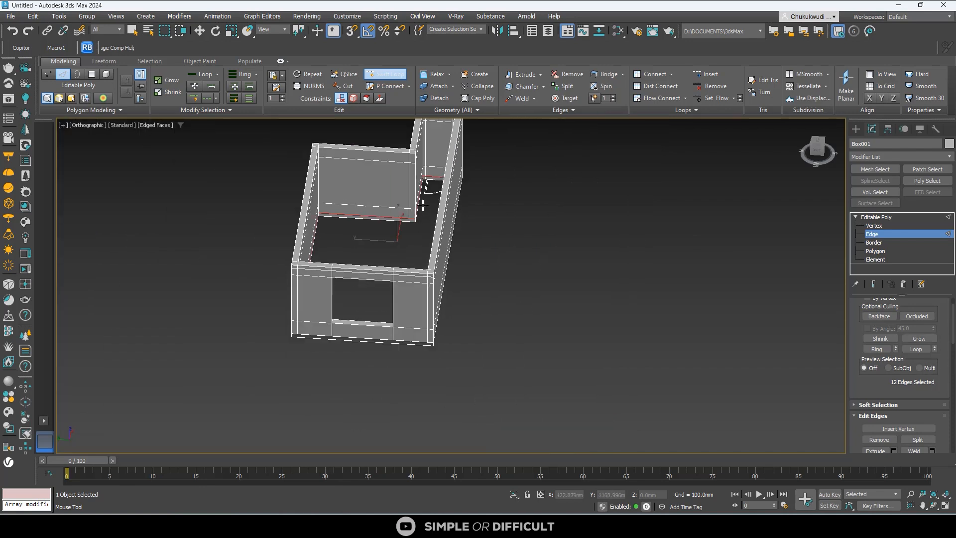
scroll(422, 209, up, 5)
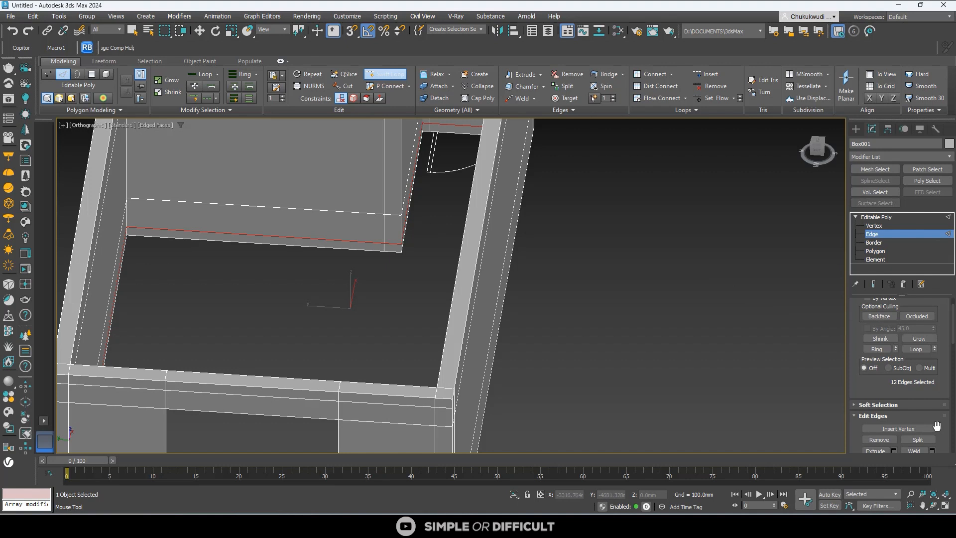
scroll(936, 425, down, 1)
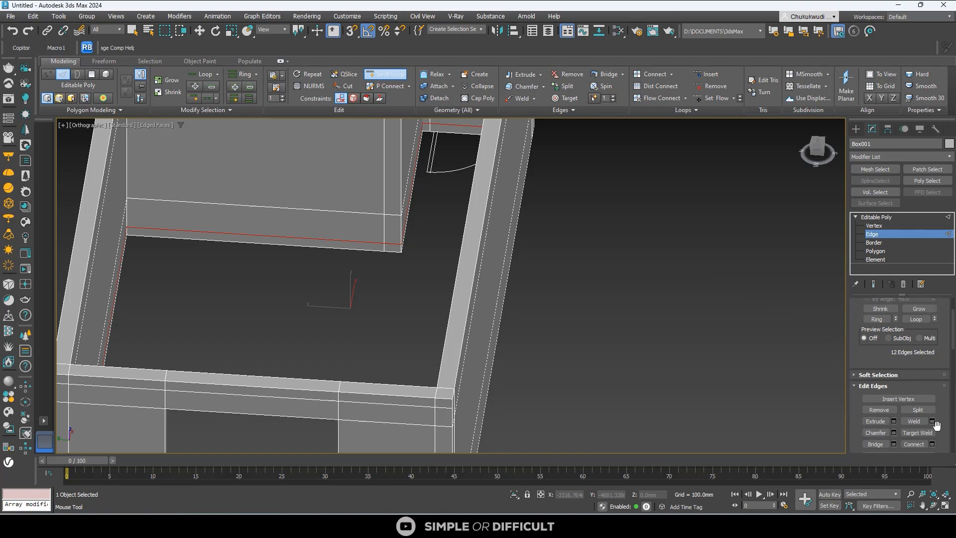
scroll(936, 425, down, 1)
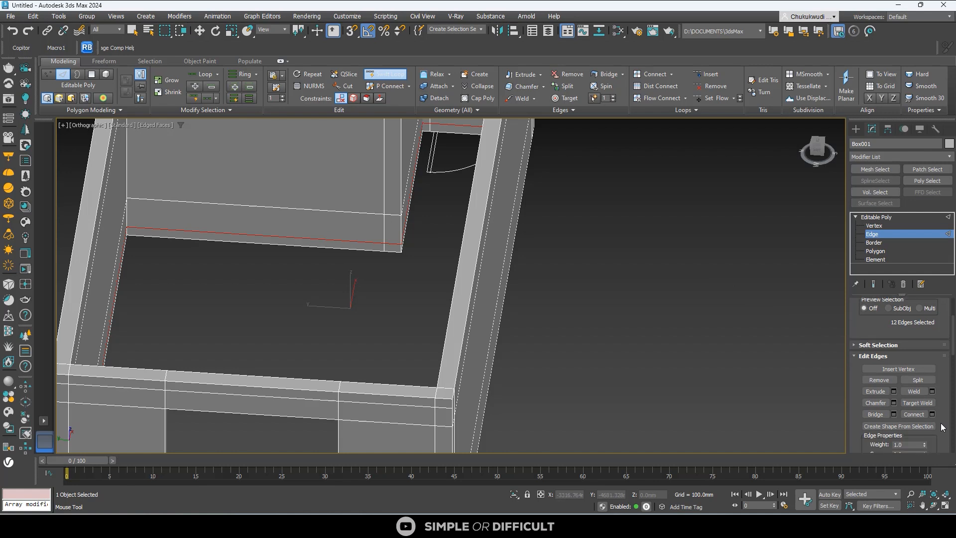
click(929, 426)
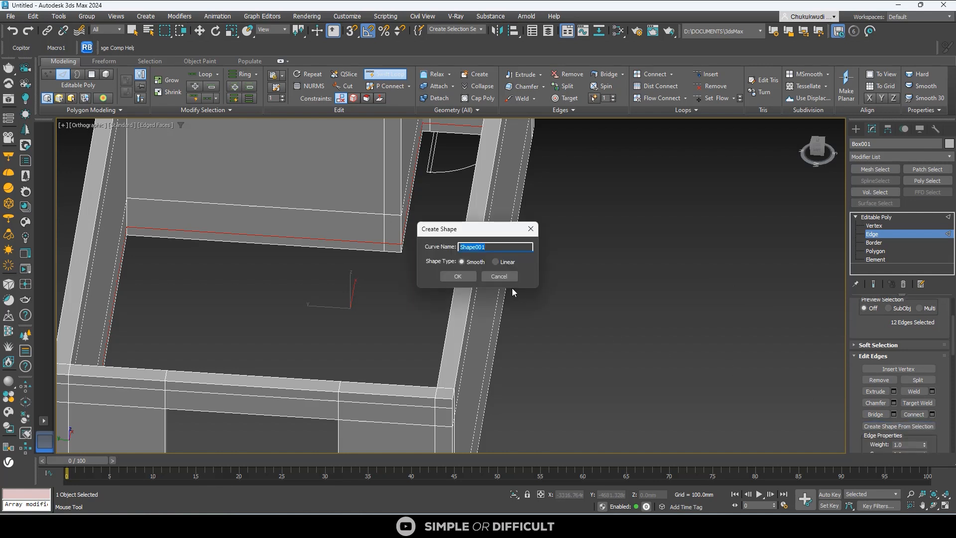
click(505, 264)
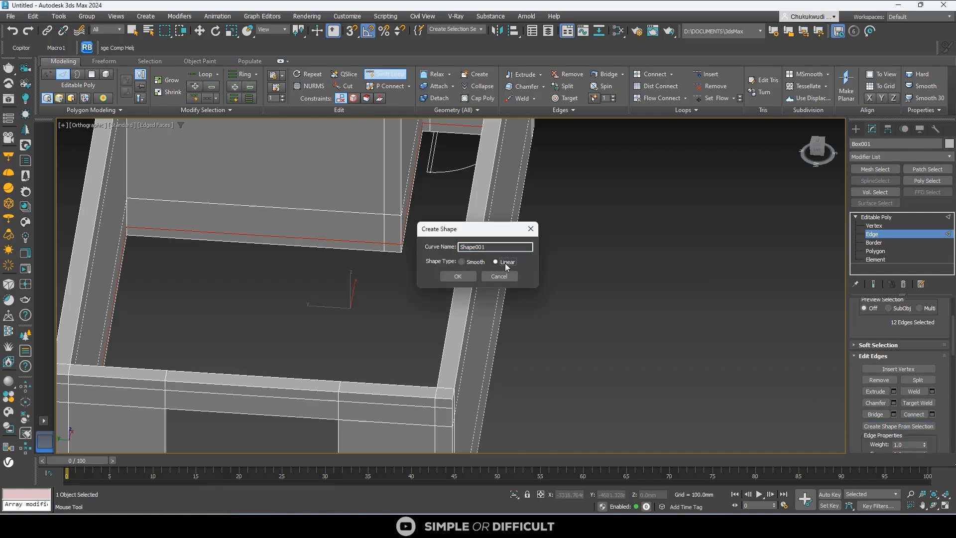
click(457, 275)
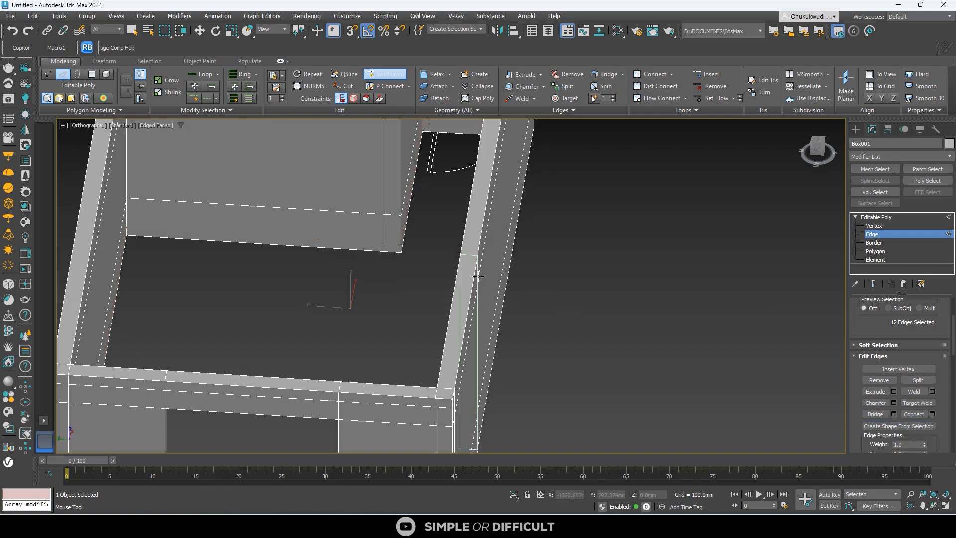
- Exit Swift Loop, switch the view to wireframe, deselect the wall object and select the extracted spline near the wall base
click(199, 30)
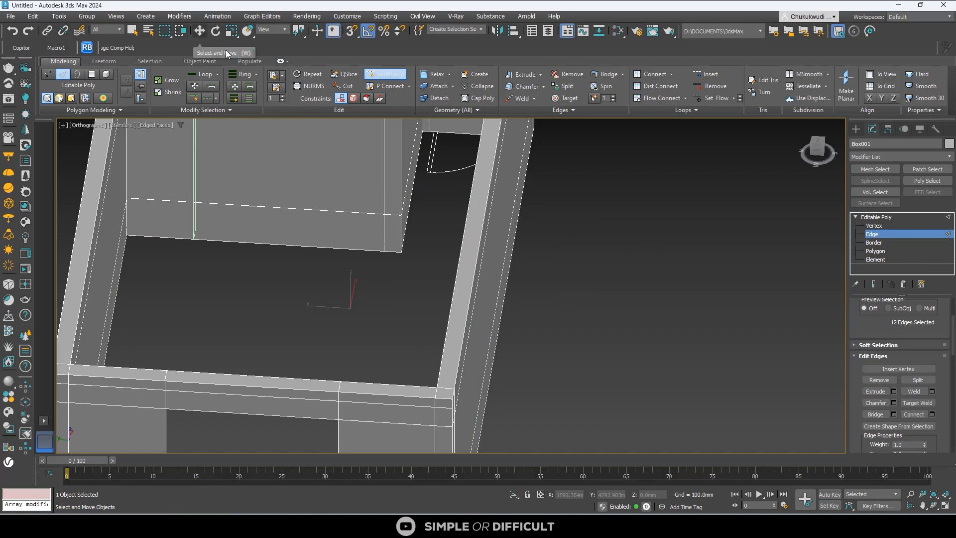
click(404, 277)
key(F3)
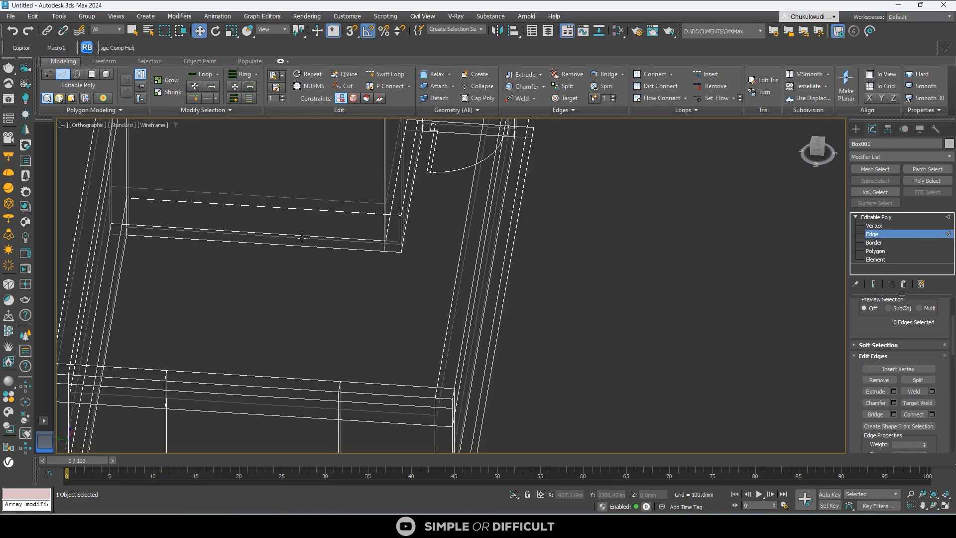
scroll(239, 209, down, 3)
alt+middle_drag(293, 255, 454, 192)
scroll(329, 177, up, 3)
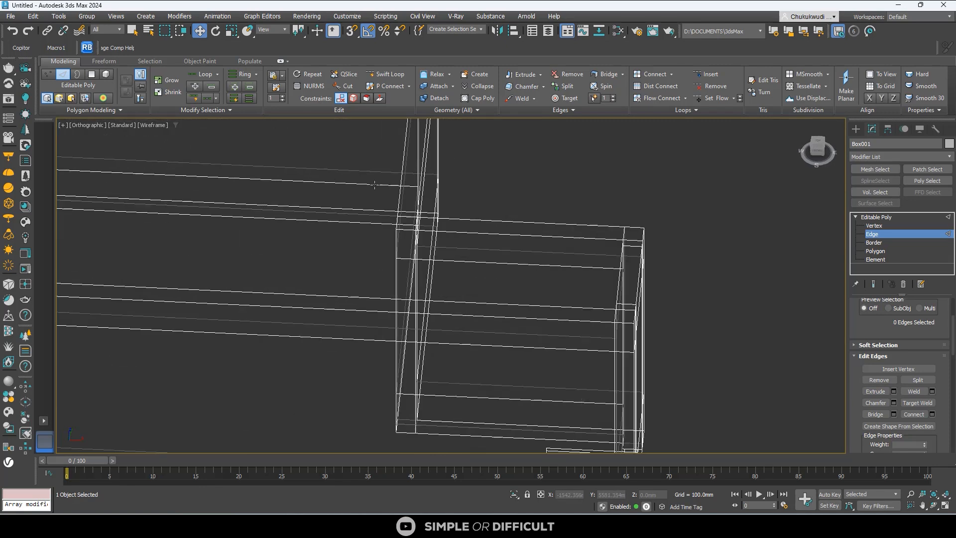
click(855, 128)
click(523, 204)
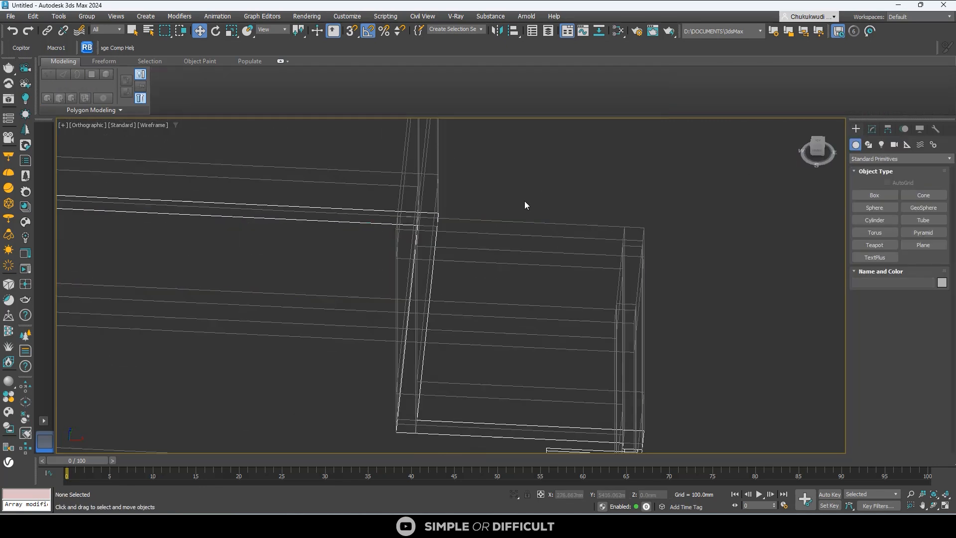
click(359, 213)
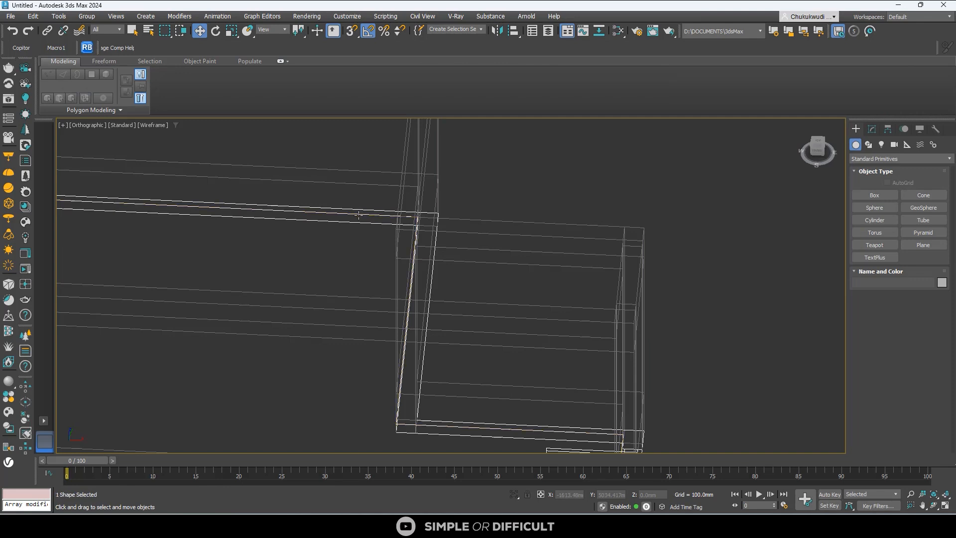
- Isolate the extracted spline to inspect its outline around the room, and bring the other objects back into view
scroll(359, 214, down, 4)
alt+middle_drag(360, 214, 444, 217)
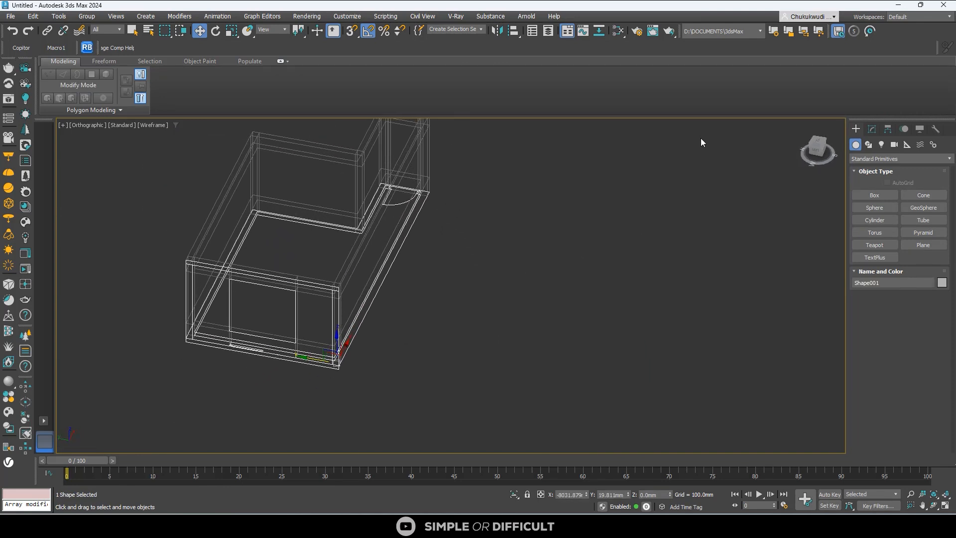
click(517, 493)
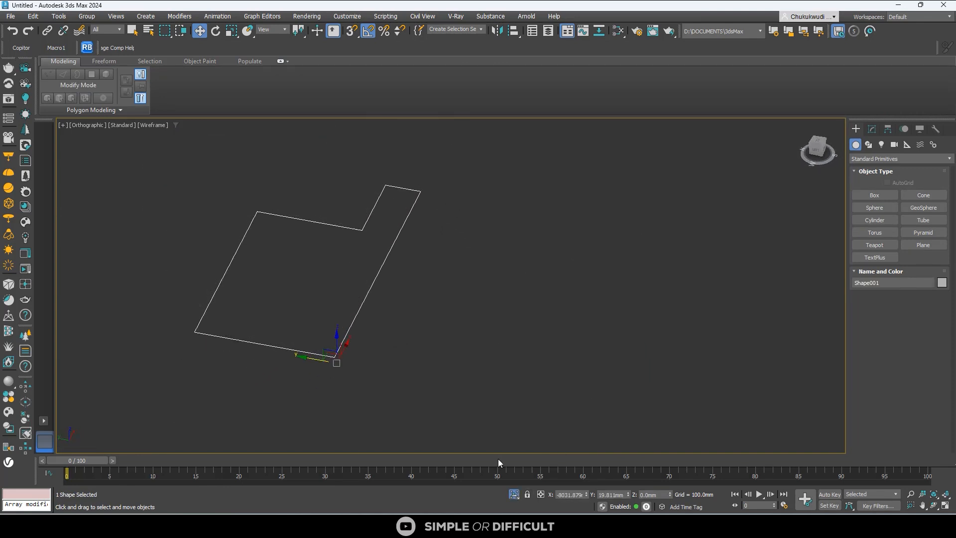
click(462, 328)
click(369, 302)
click(514, 497)
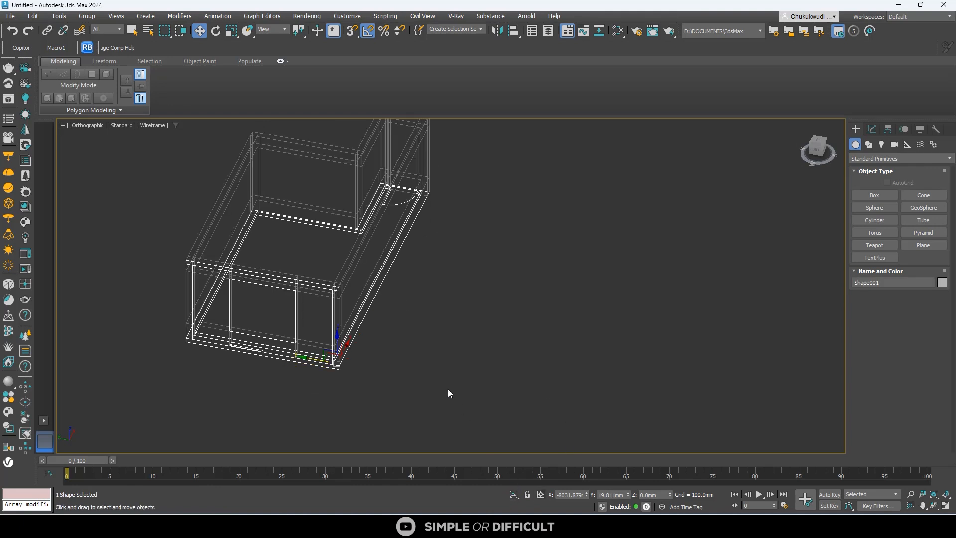
- In the Left view, move the extracted spline down and snap it level with the horizontal edge at the walls' base
click(816, 149)
scroll(396, 263, up, 2)
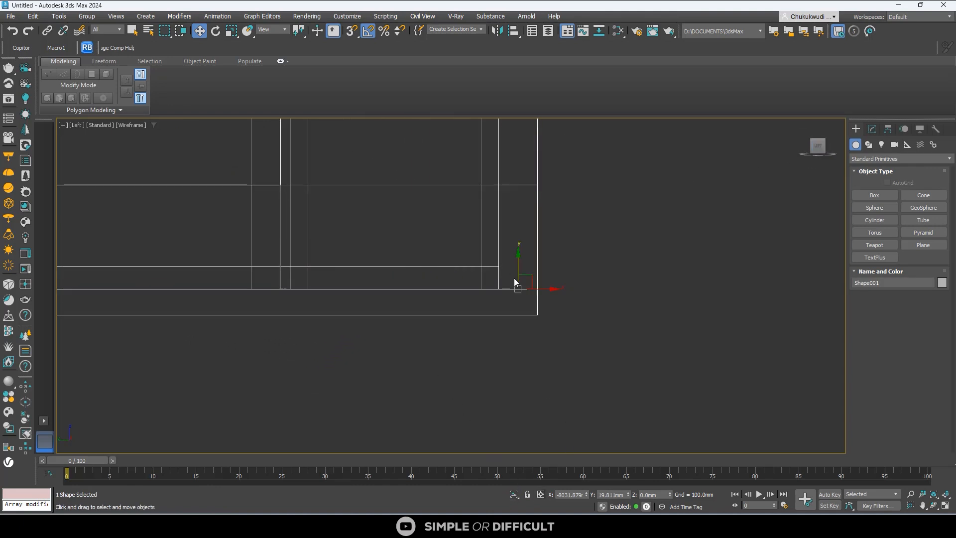
drag(516, 271, 550, 285)
scroll(493, 302, up, 4)
scroll(508, 273, up, 1)
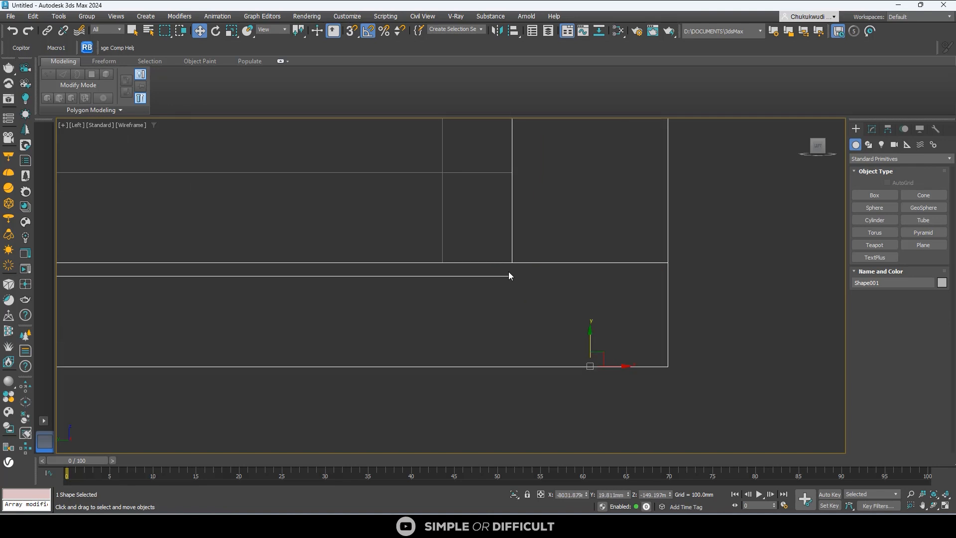
key(s)
drag(511, 277, 552, 263)
scroll(504, 283, down, 4)
alt+middle_drag(504, 283, 490, 327)
scroll(490, 326, down, 8)
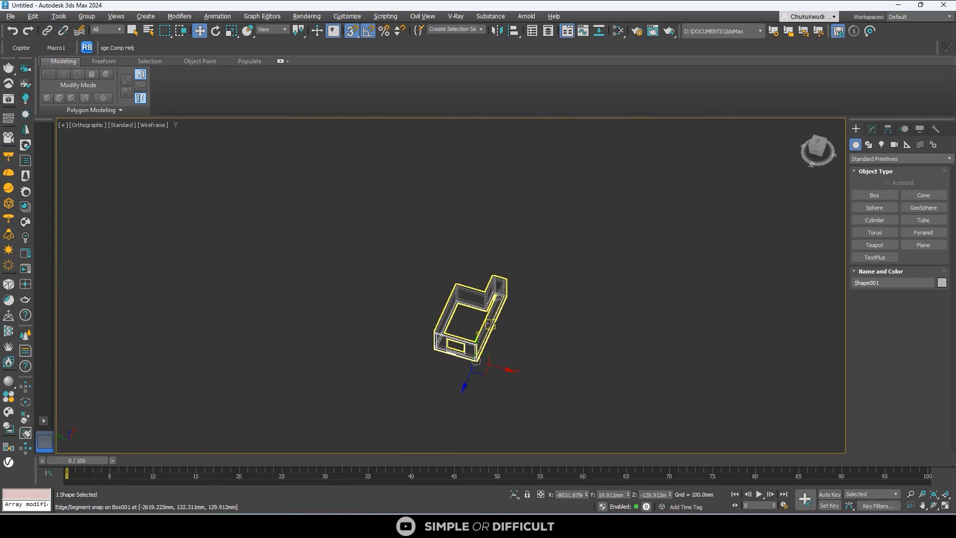
- Isolate the spline and, in the Front view, clone it a short distance straight down as one independent copy
click(517, 494)
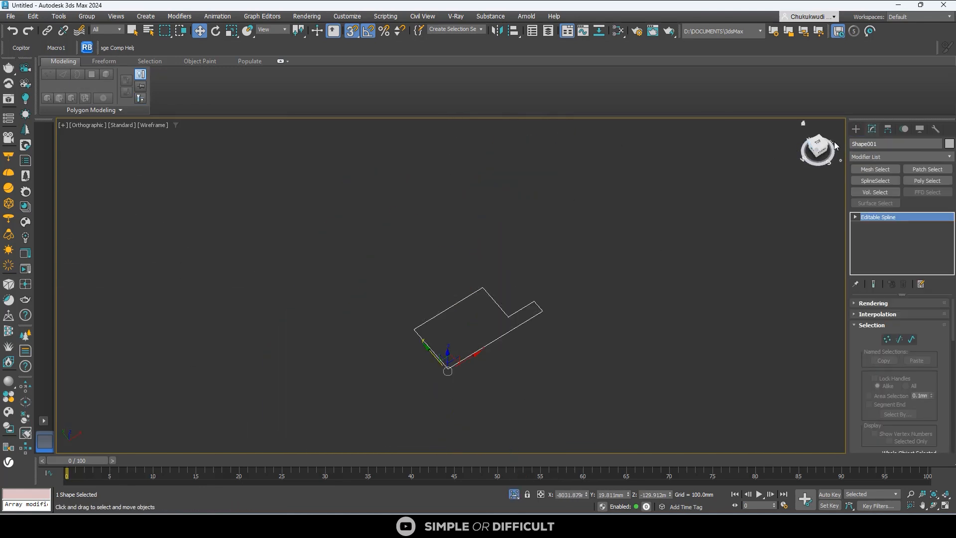
click(821, 151)
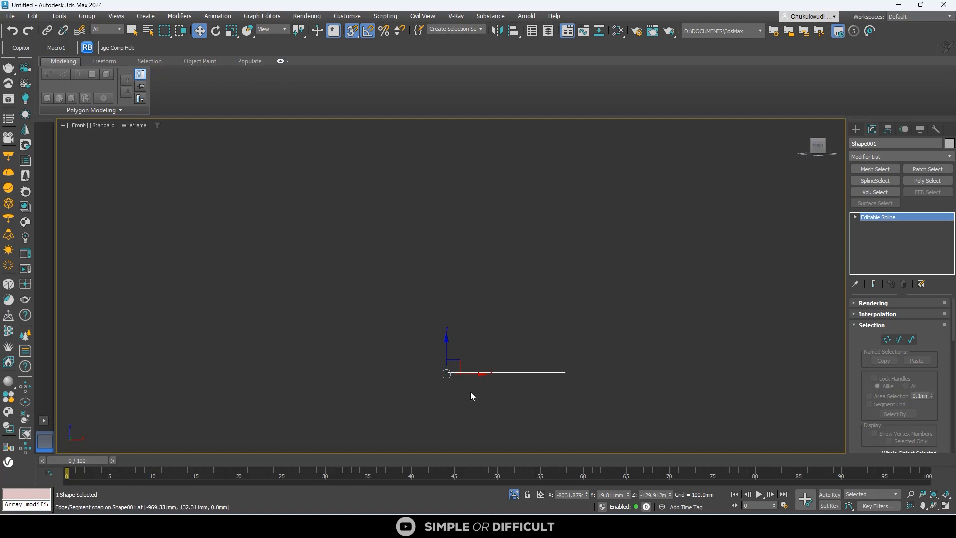
scroll(470, 391, up, 5)
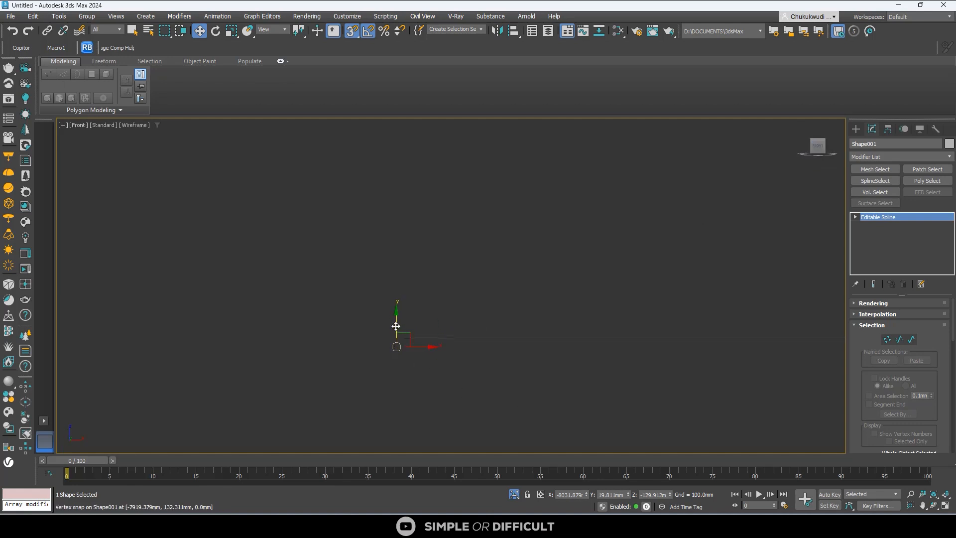
shift+drag(395, 325, 396, 349)
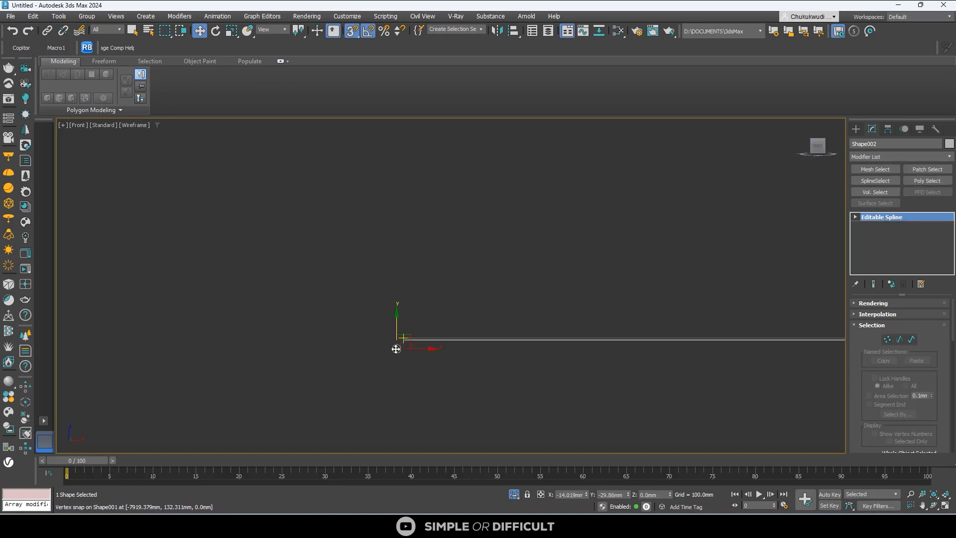
right_click(396, 349)
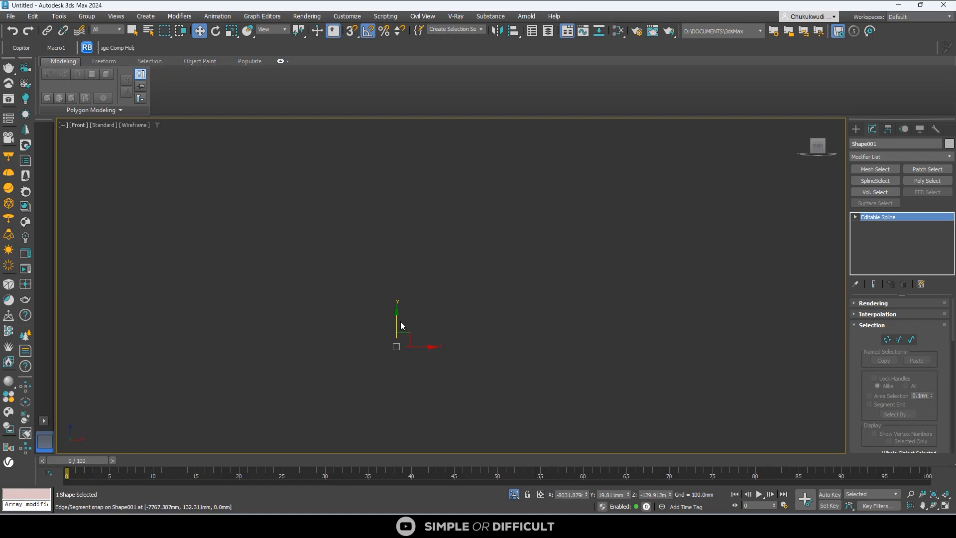
shift+drag(402, 325, 401, 334)
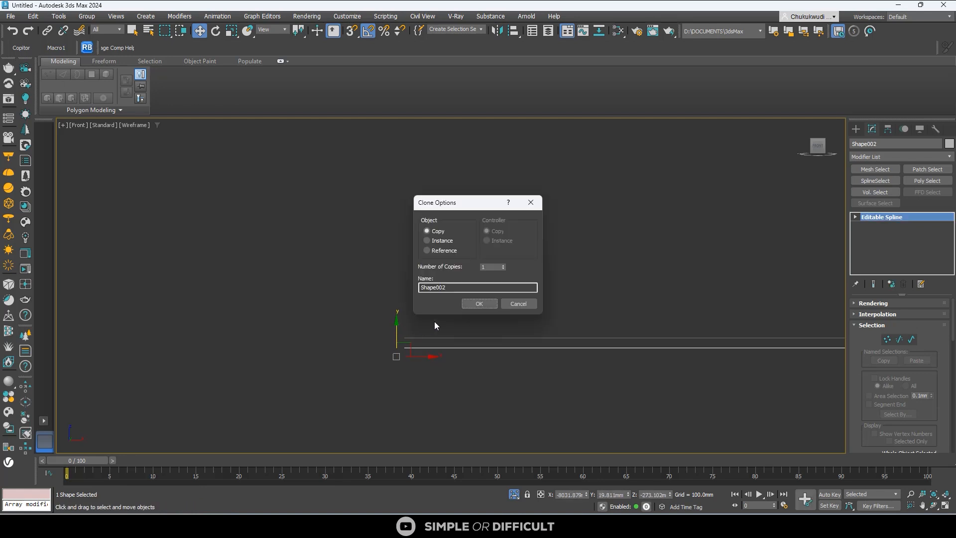
click(480, 303)
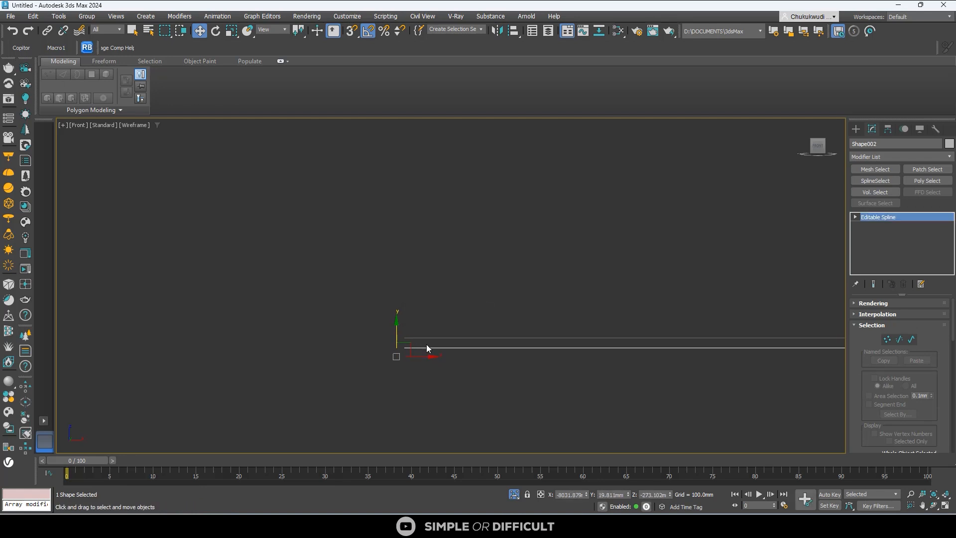
- Apply an Extrude modifier with an amount of 20 mm to the copied lower spline
alt+middle_drag(420, 348, 437, 361)
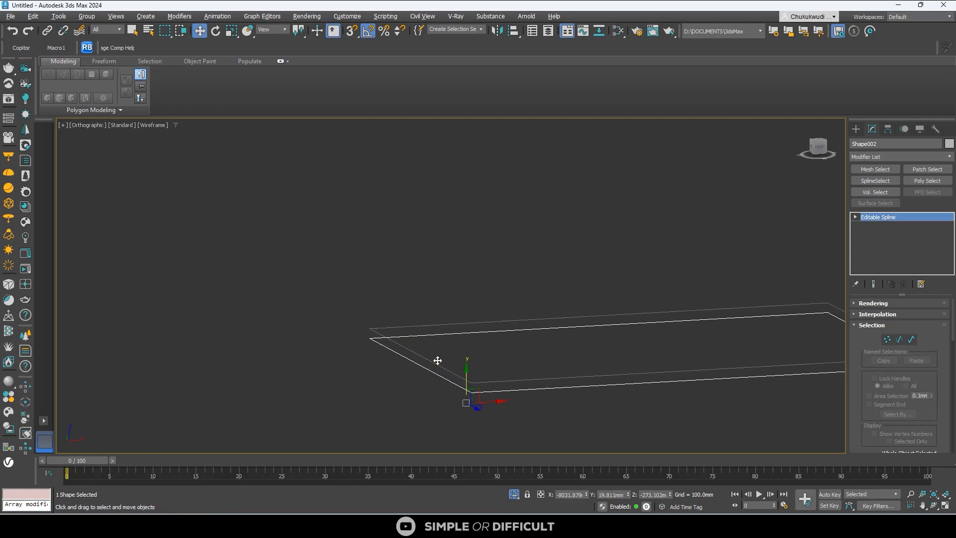
click(881, 157)
text(ex)
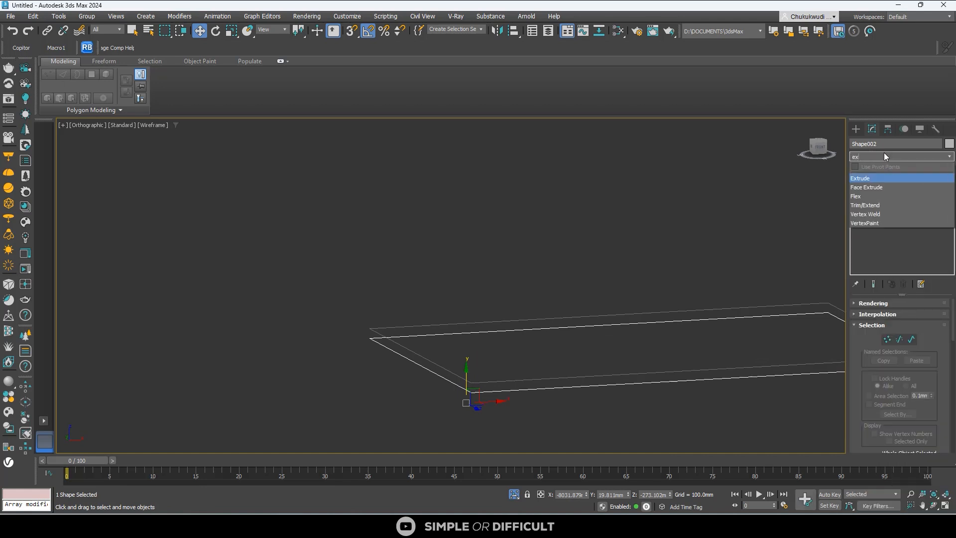
click(861, 178)
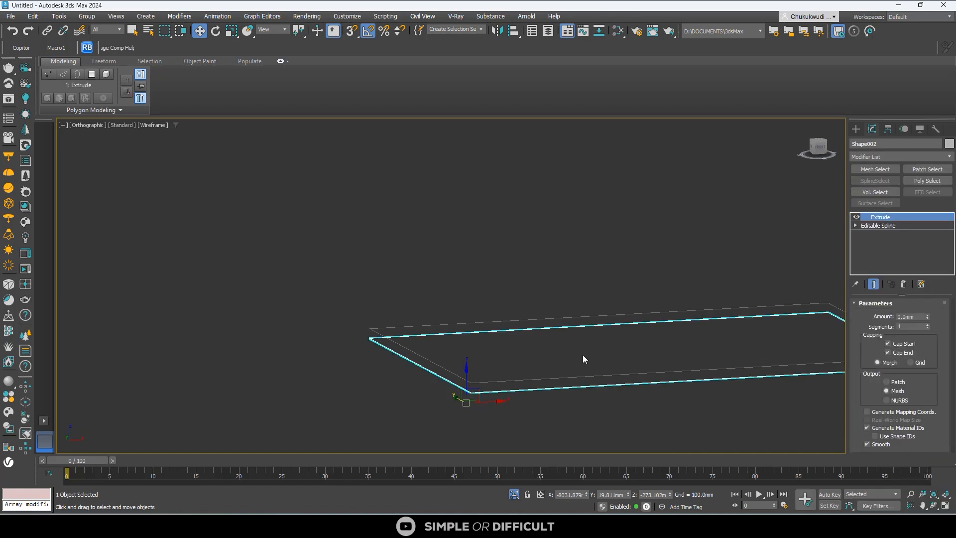
click(917, 316)
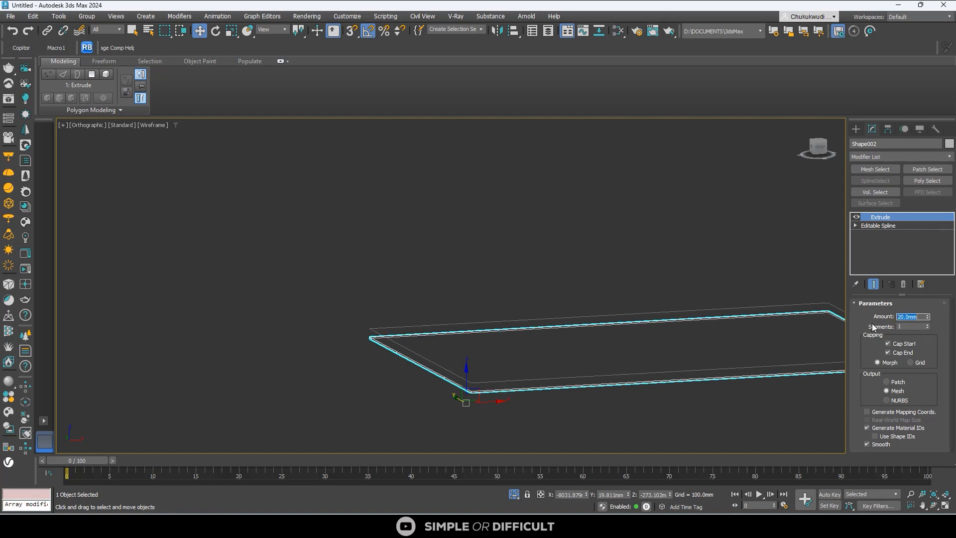
- Select the original upper spline and apply the FloorGenerator modifier to it
click(394, 319)
click(395, 327)
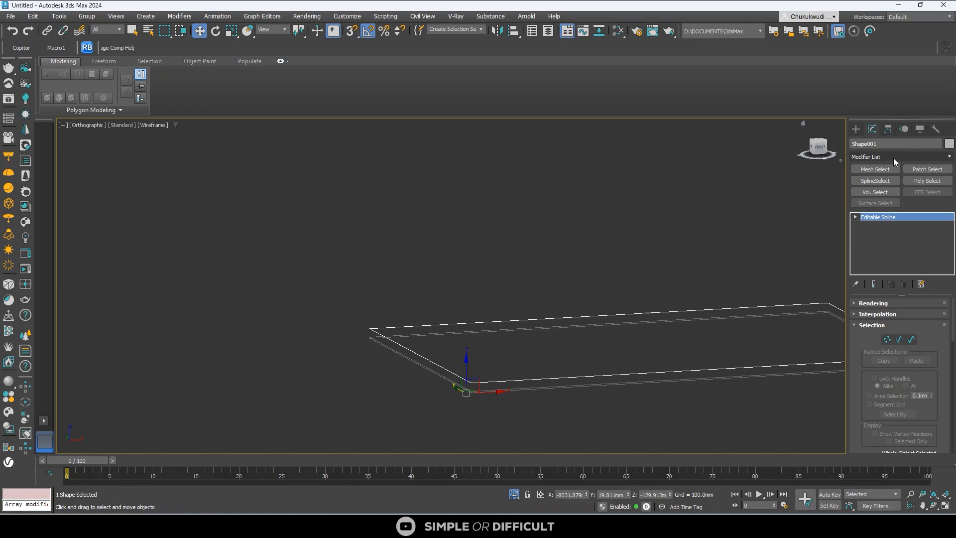
click(899, 156)
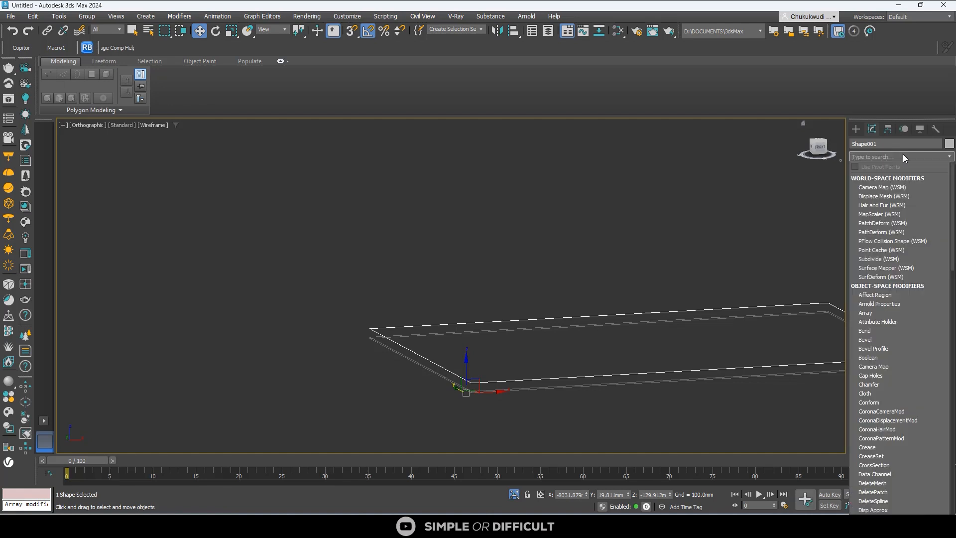
text(flo)
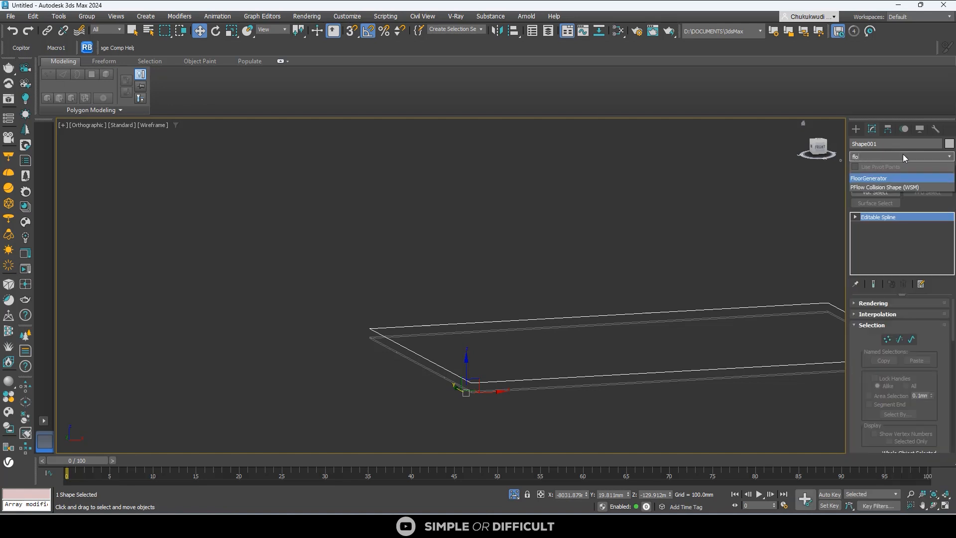
click(888, 177)
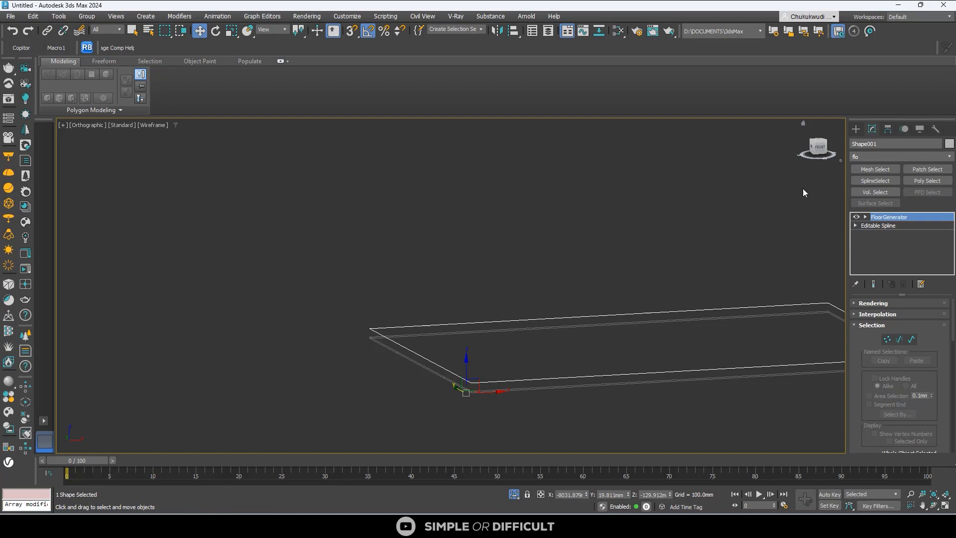
- In the Top view, set the floorboards' maximum length to 1200 mm and maximum width to 120 mm
click(817, 145)
click(817, 145)
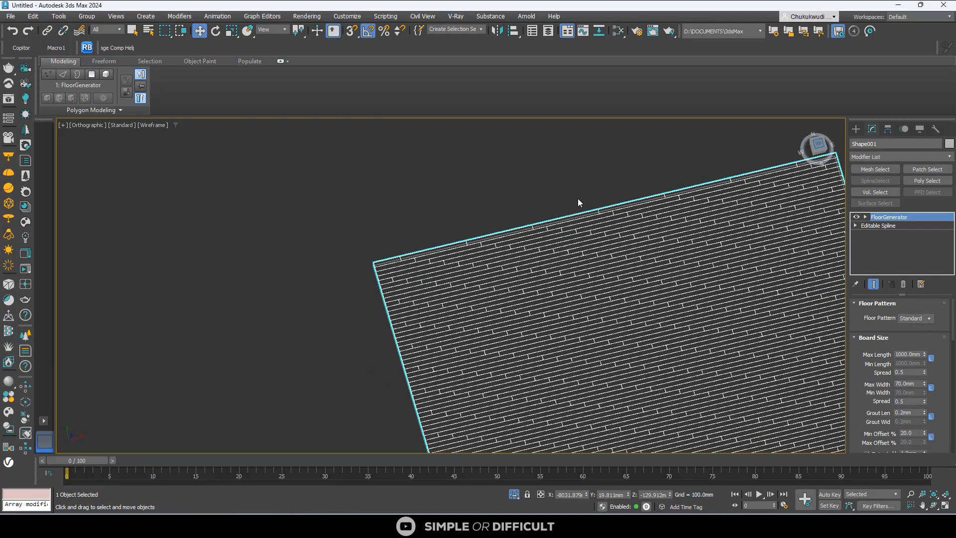
scroll(533, 205, down, 3)
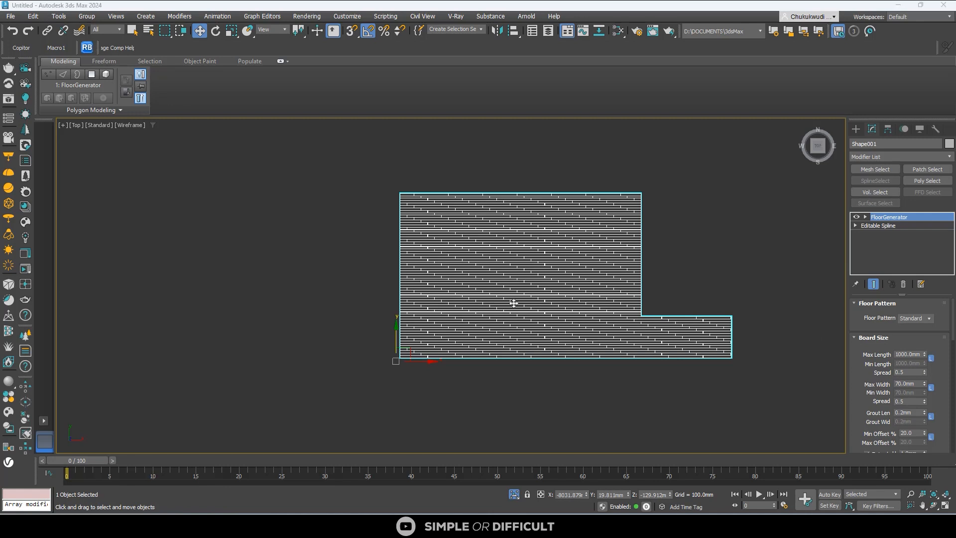
scroll(520, 289, up, 7)
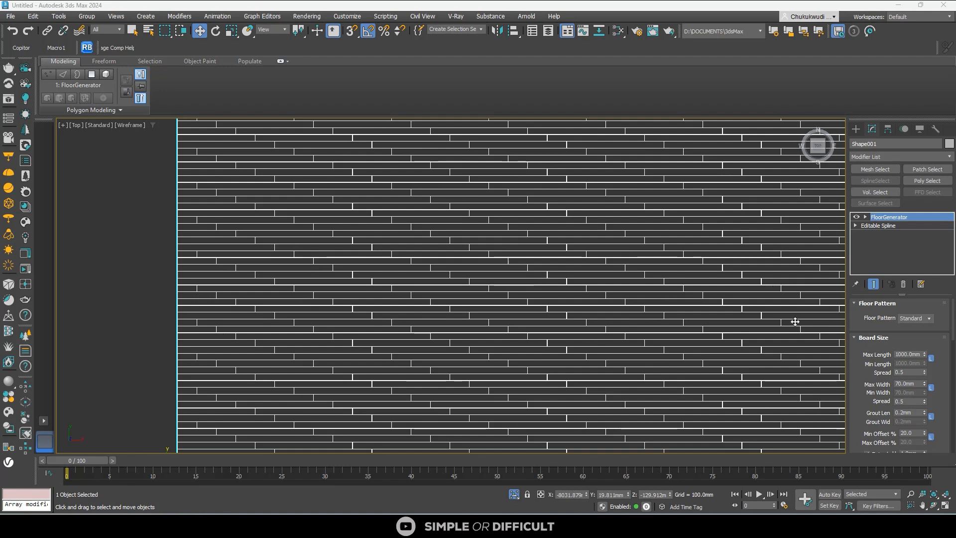
double_click(908, 355)
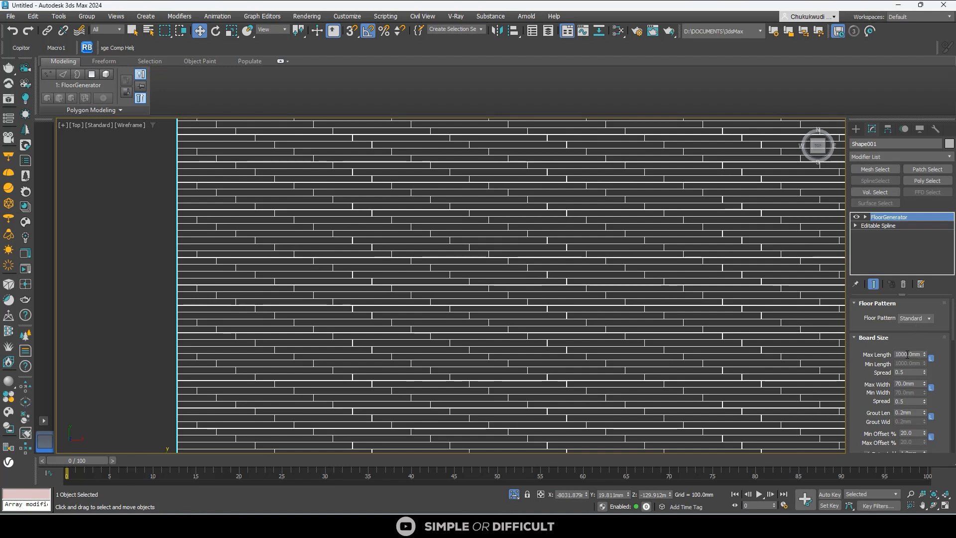
text(2000)
key(Return)
text(1200)
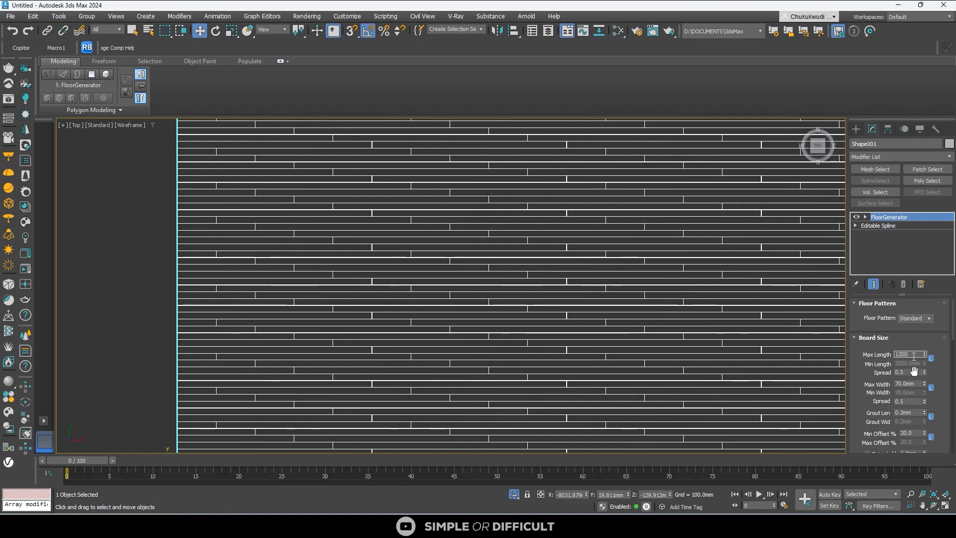
double_click(909, 383)
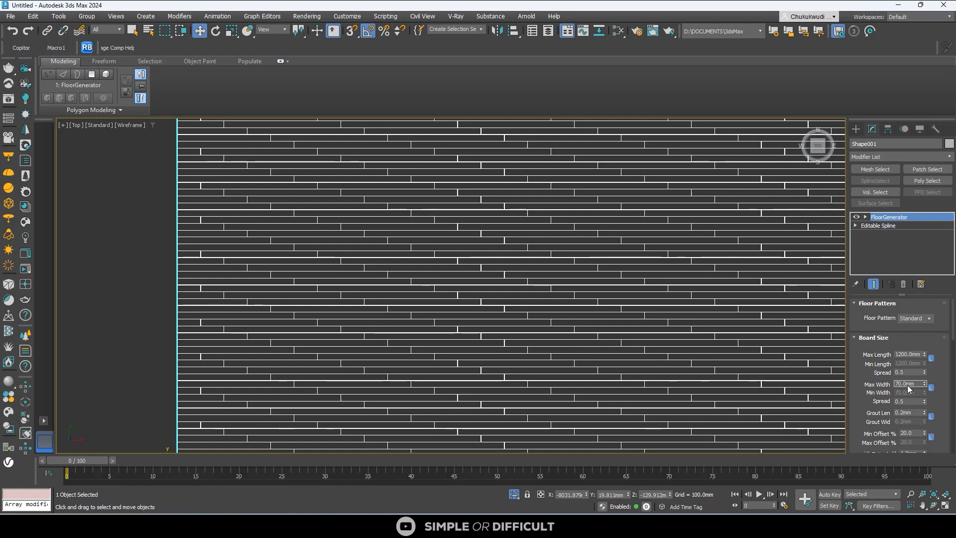
double_click(908, 384)
text(120)
double_click(905, 354)
scroll(582, 271, down, 3)
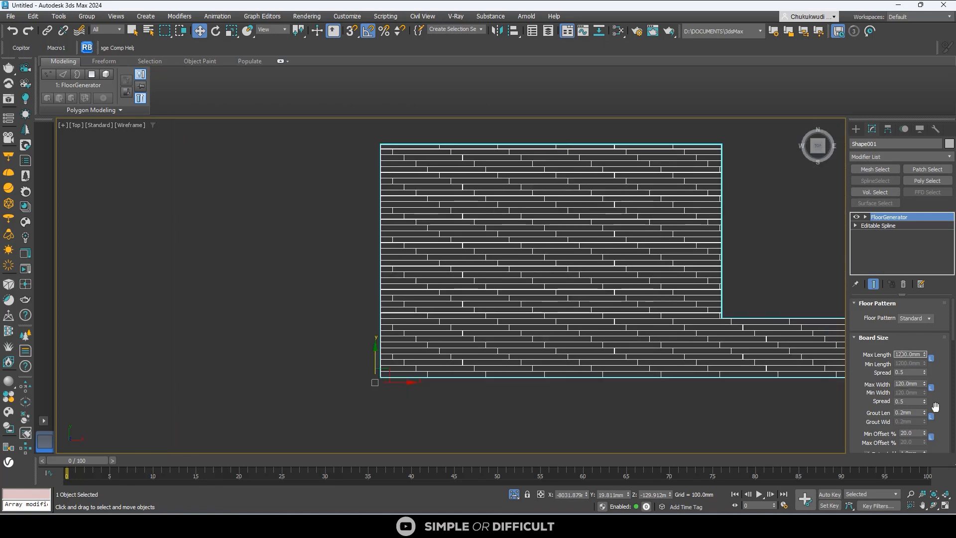
- Set the floorboards' extrude height to 8 mm and their bevel height to 2 mm
scroll(912, 403, down, 1)
double_click(908, 409)
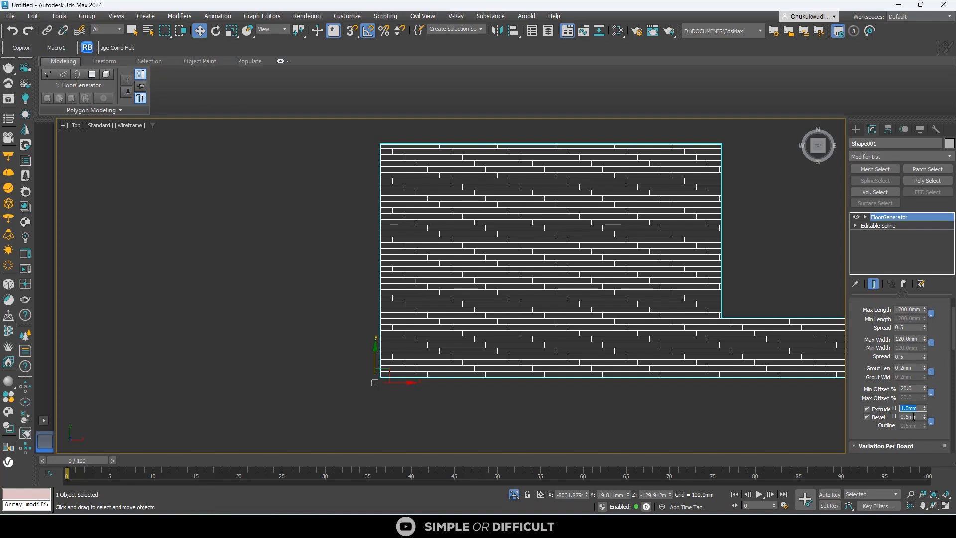
text(8)
double_click(908, 418)
text(2)
key(Return)
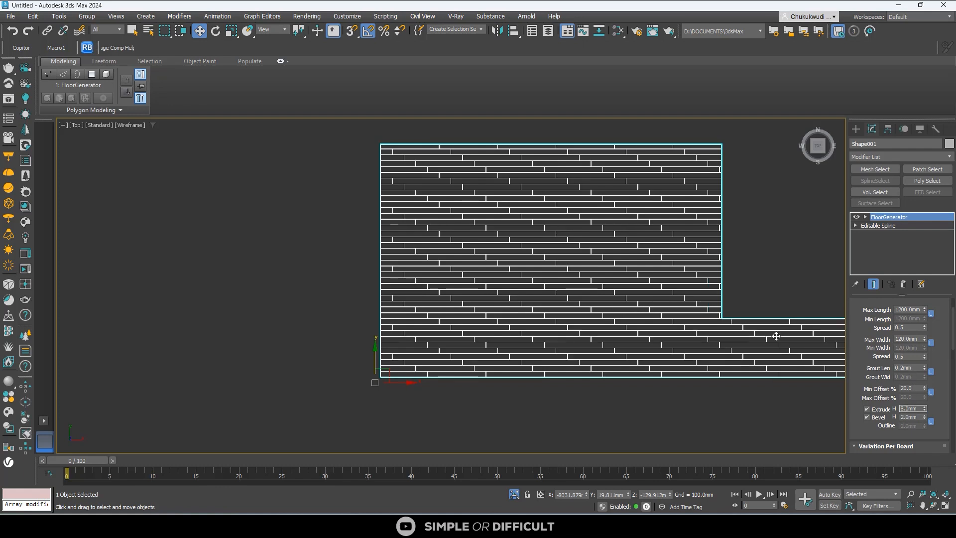
- Select the extruded base slab below the floorboards in the Front view
scroll(715, 291, up, 10)
key(f)
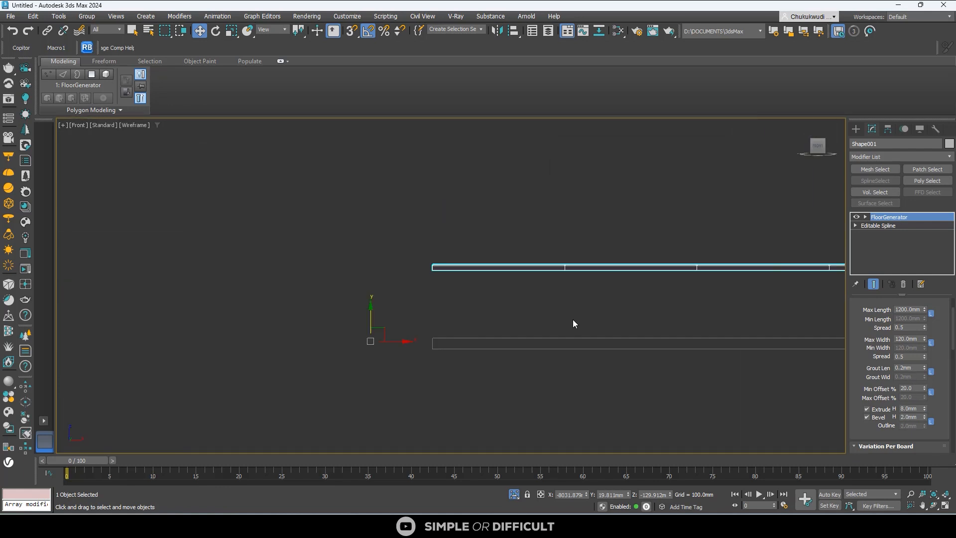
click(515, 340)
click(514, 341)
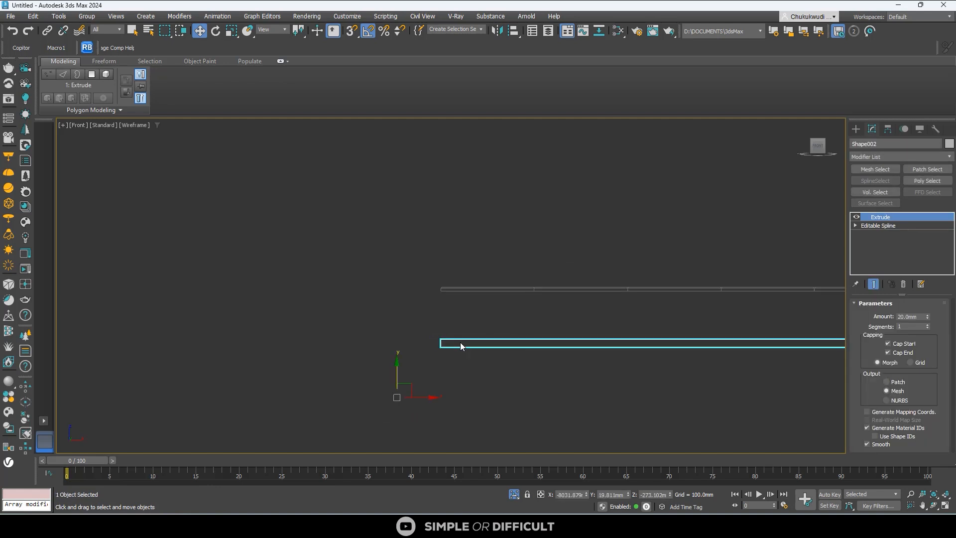
- Try to snap the base slab vertically to the underside of the floorboards
key(s)
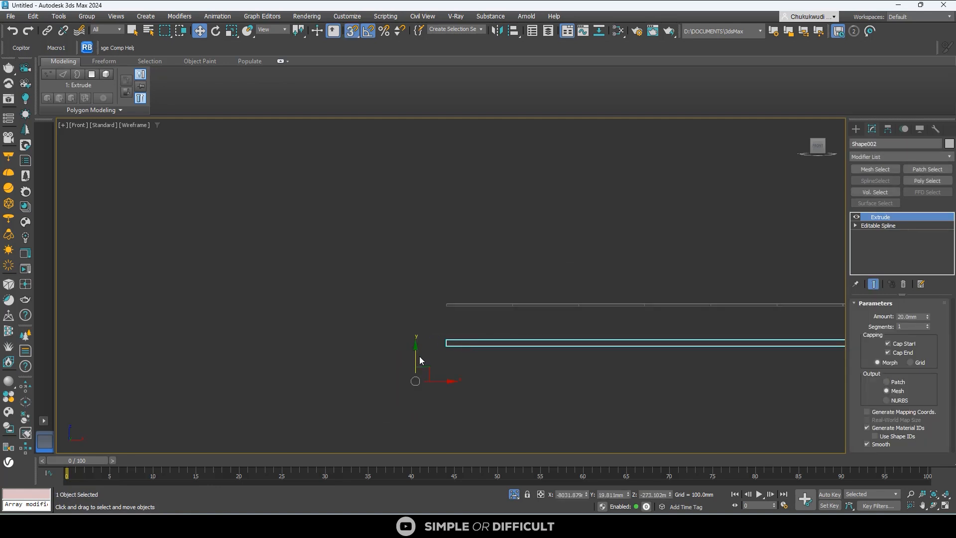
mouse_move(416, 351)
mouse_down()
mouse_move(416, 339)
mouse_move(415, 354)
mouse_up()
key(s)
scroll(399, 344, down, 2)
scroll(456, 330, up, 10)
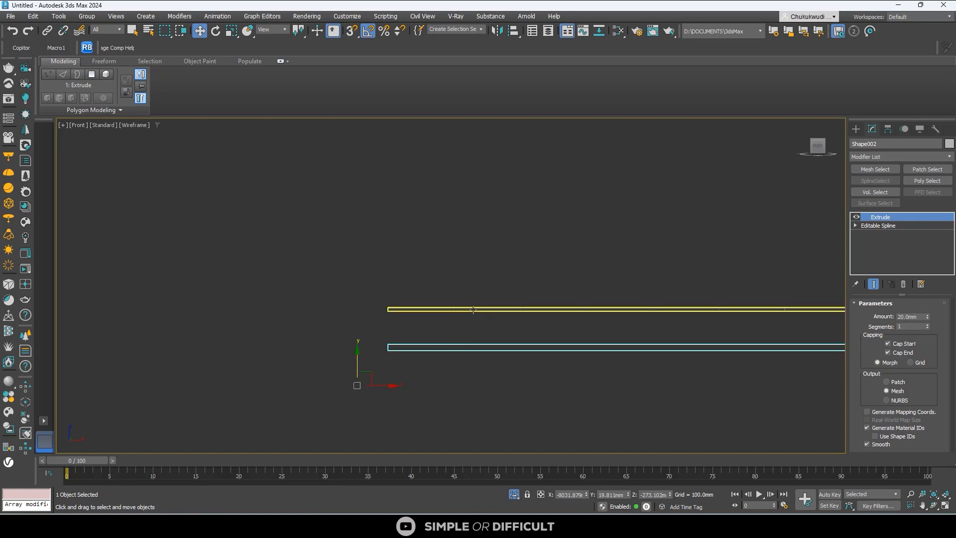
scroll(356, 305, up, 10)
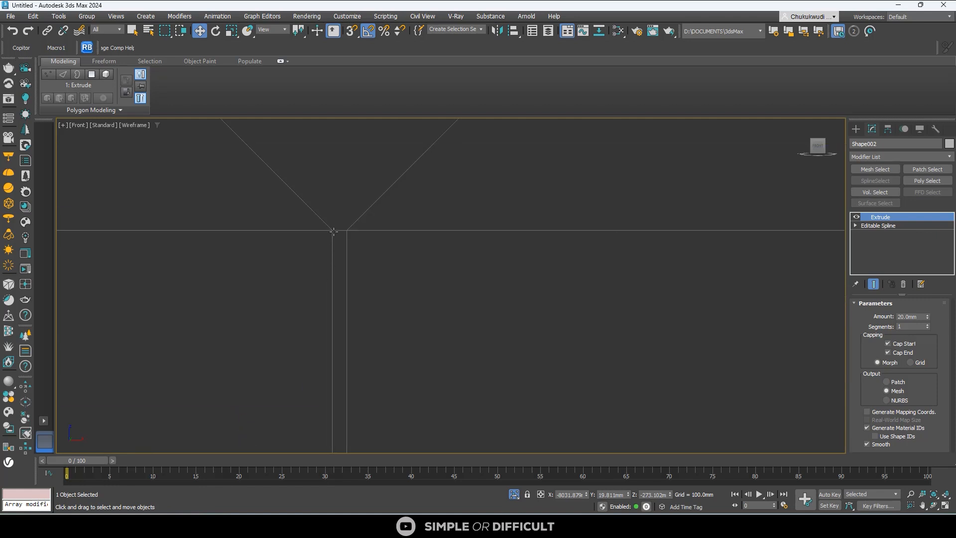
scroll(344, 268, down, 10)
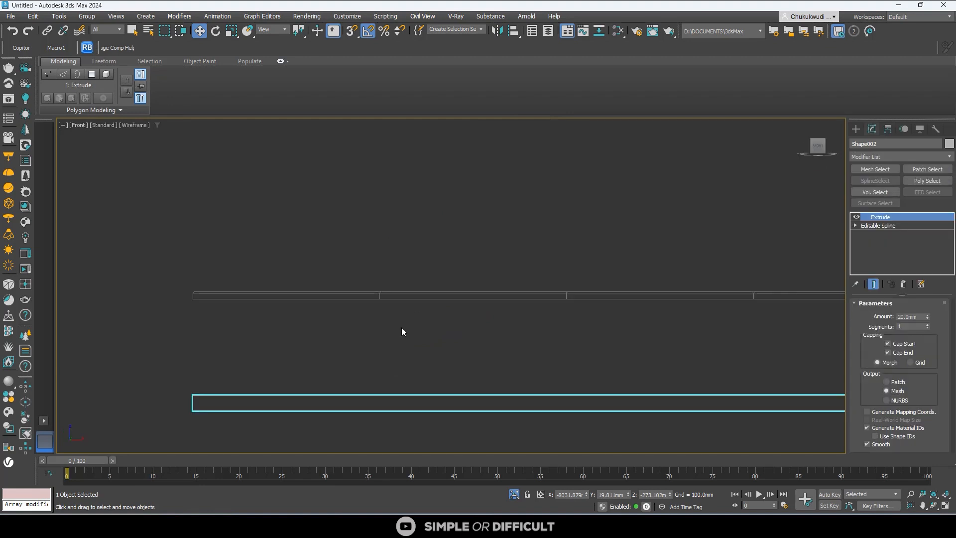
- Center the base slab's pivot on the object
click(887, 130)
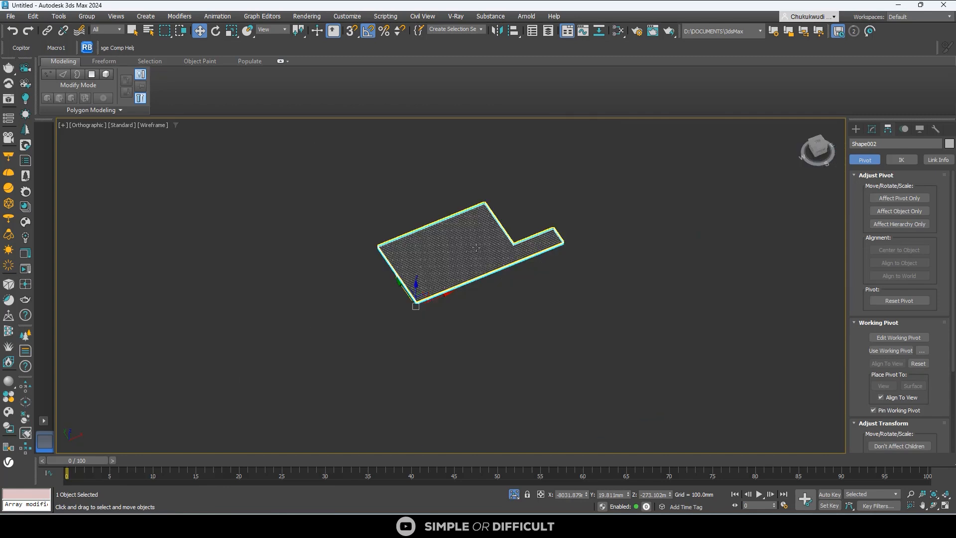
click(908, 199)
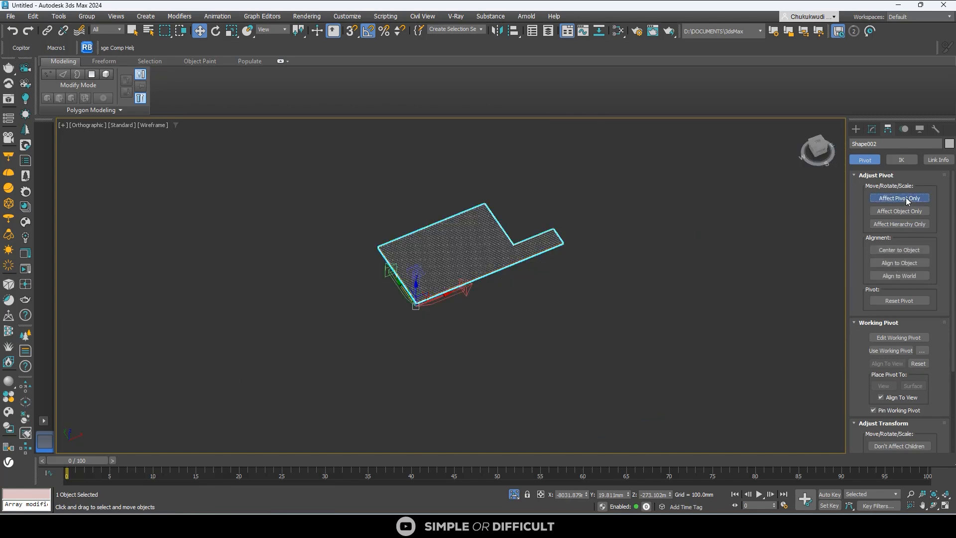
click(909, 250)
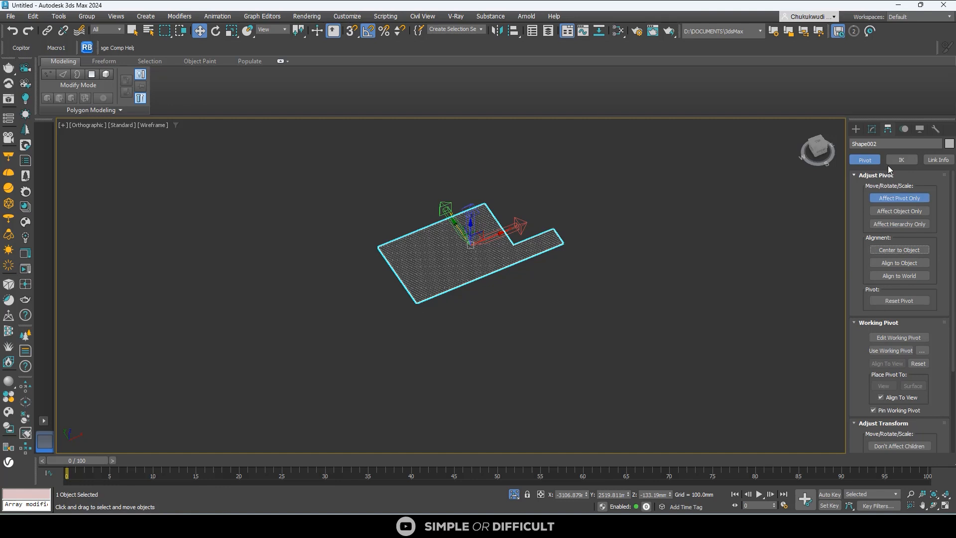
click(857, 132)
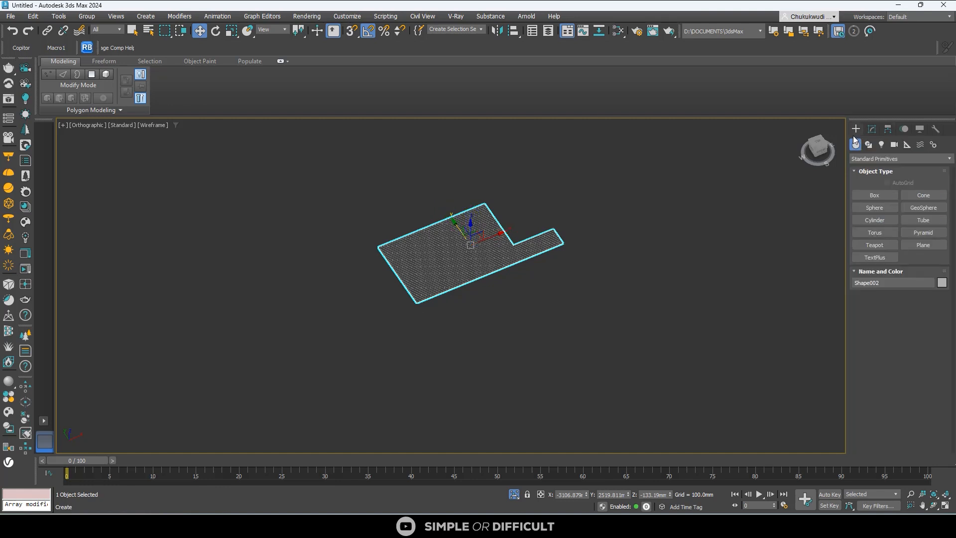
- In the Front view, move the base slab straight up until its top face meets the underside of the floorboards
click(821, 156)
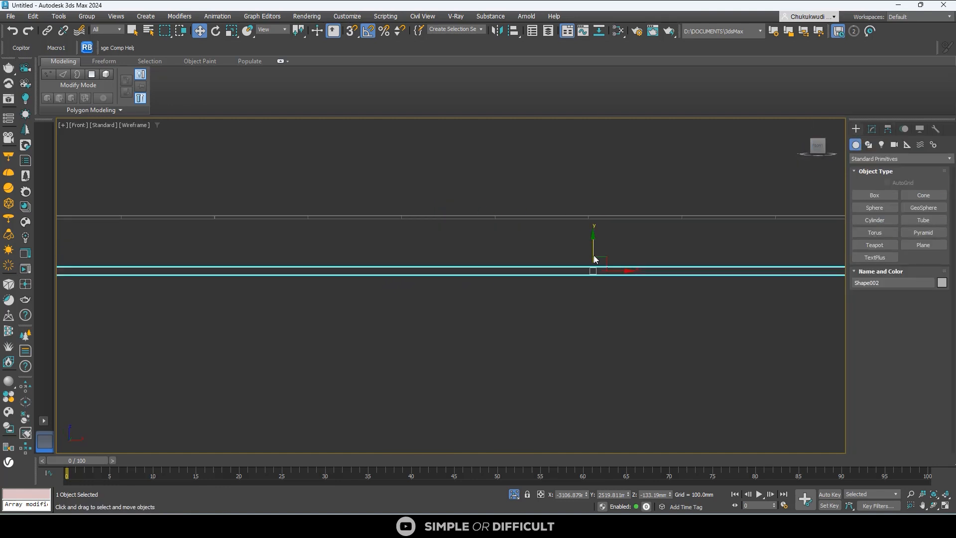
scroll(595, 259, up, 4)
drag(613, 269, 640, 139)
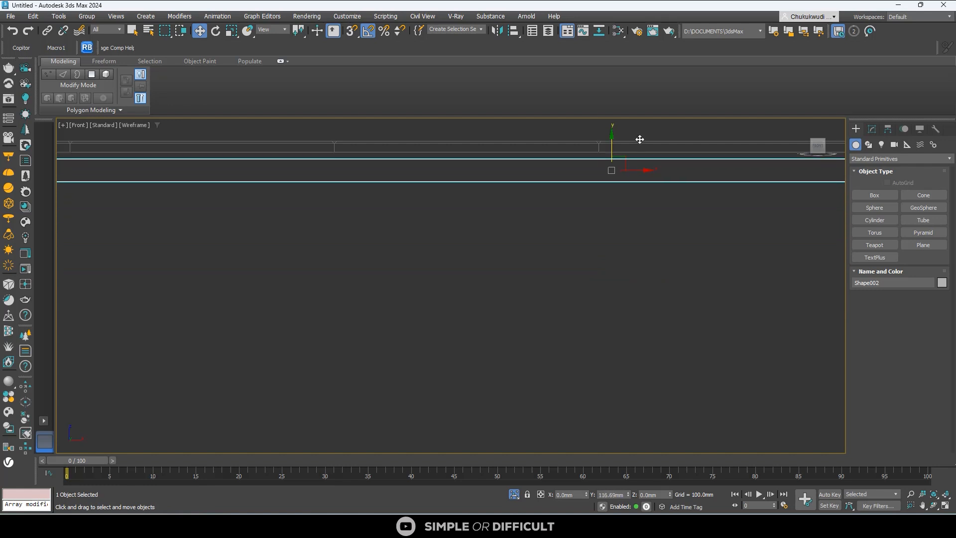
middle_drag(618, 168, 616, 244)
scroll(616, 244, up, 4)
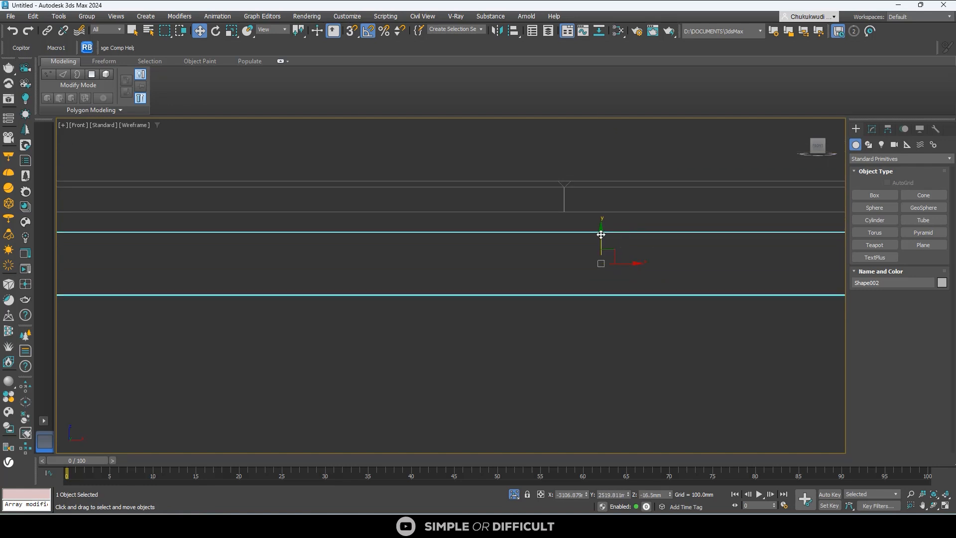
drag(600, 234, 603, 212)
scroll(573, 227, down, 2)
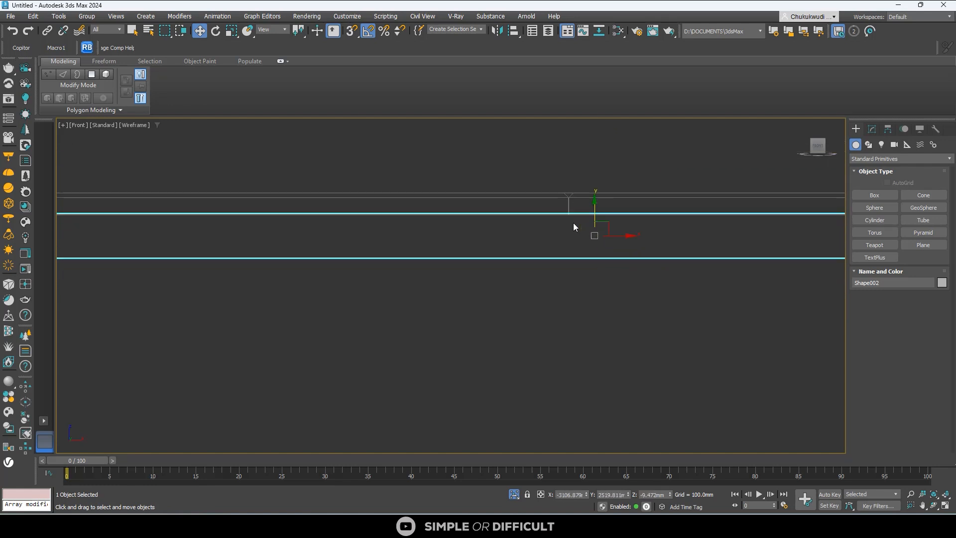
- Leave isolation and show the whole room with the floorboards shaded with edged faces
scroll(572, 223, down, 3)
alt+middle_drag(565, 239, 598, 304)
click(675, 384)
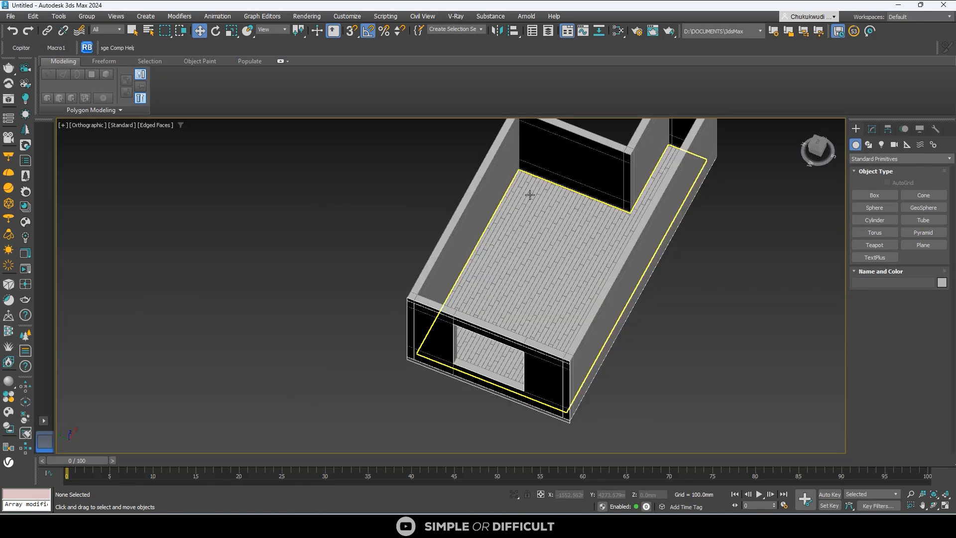
click(529, 194)
alt+middle_drag(529, 196, 505, 301)
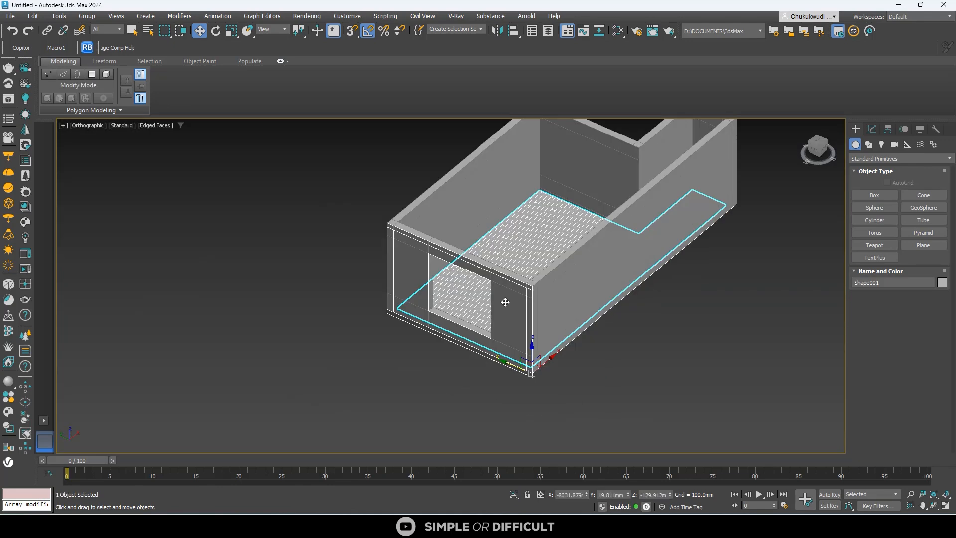
- Select the base slab and clone it upward in the Front view as one copy placed just above the walls
scroll(499, 216, up, 3)
click(499, 216)
scroll(442, 181, up, 8)
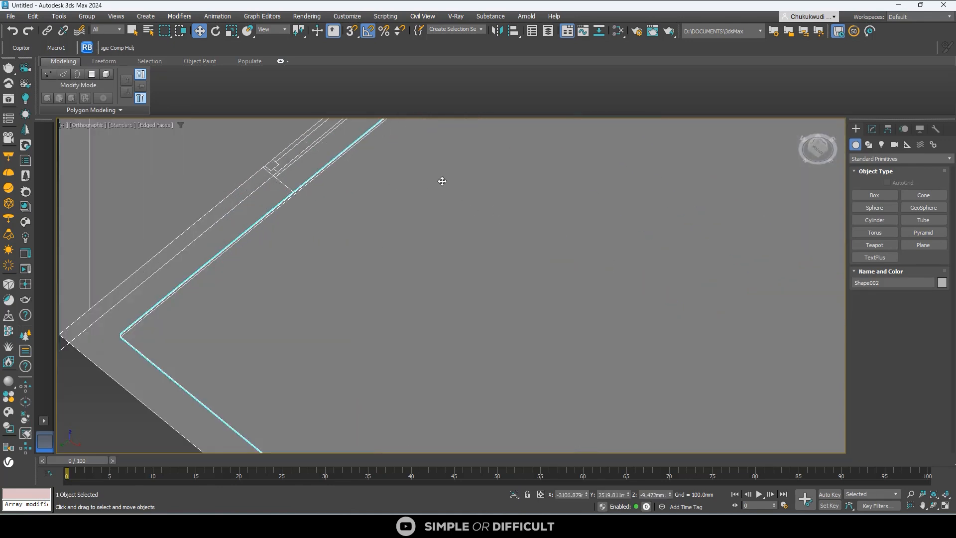
scroll(285, 271, down, 5)
alt+middle_drag(371, 293, 362, 328)
scroll(363, 326, down, 2)
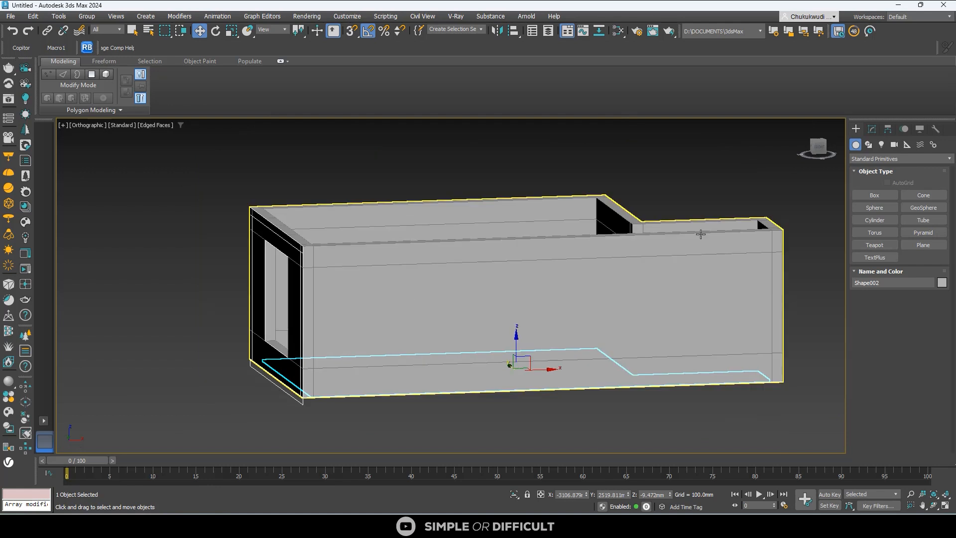
click(820, 152)
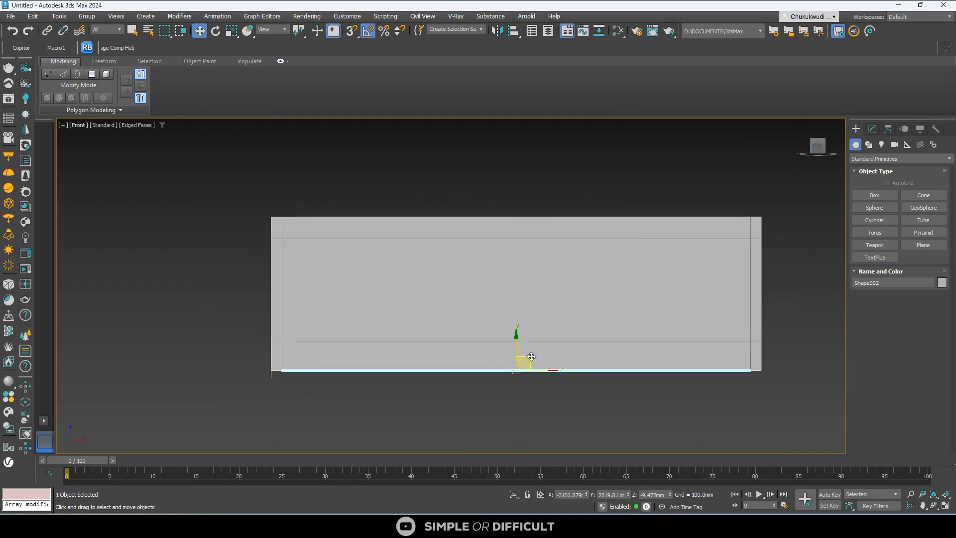
shift+drag(526, 343, 527, 178)
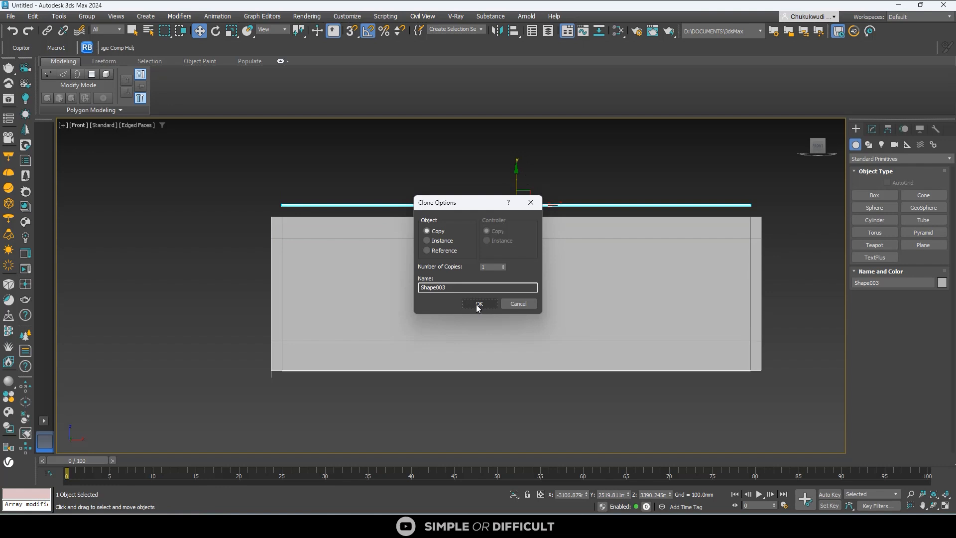
click(476, 307)
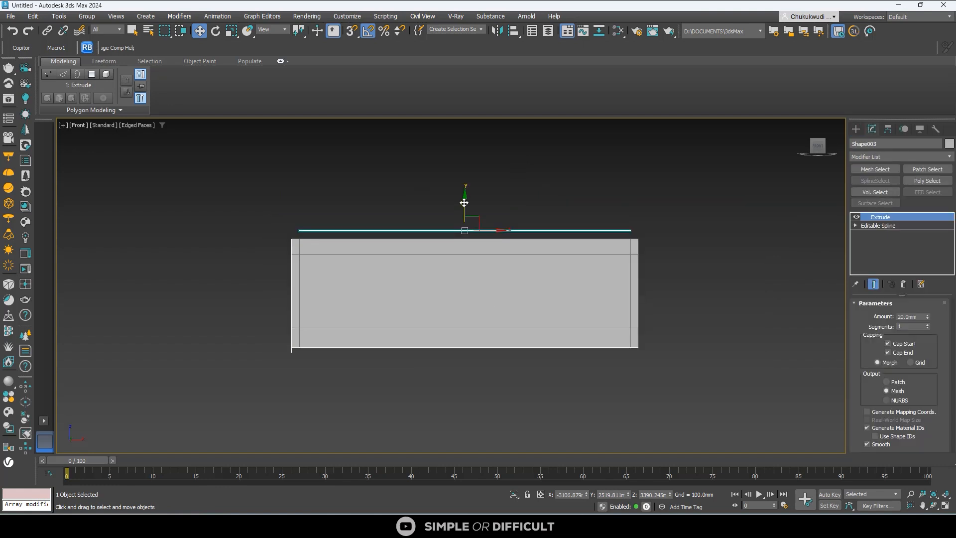
- Clone the ceiling slab as another single copy a short distance above it
shift+drag(463, 202, 463, 192)
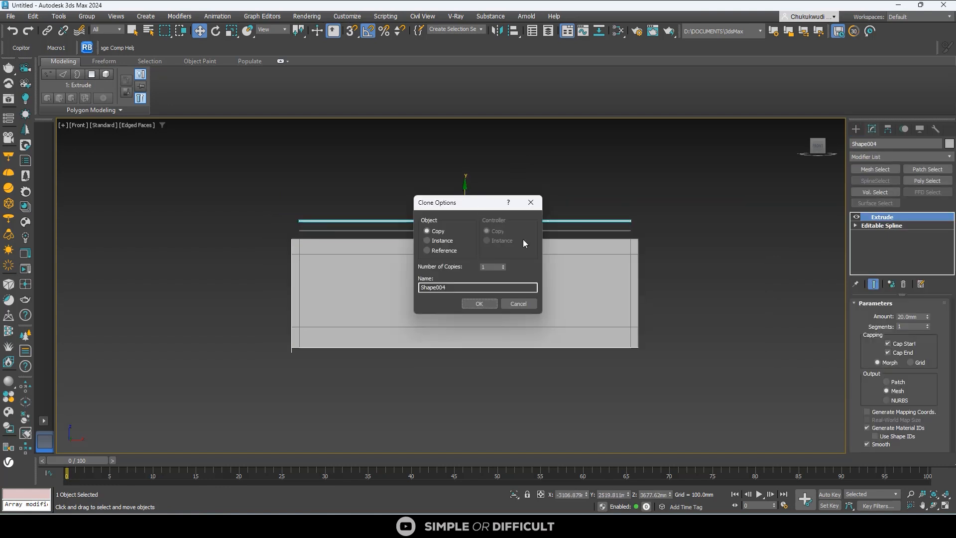
click(482, 300)
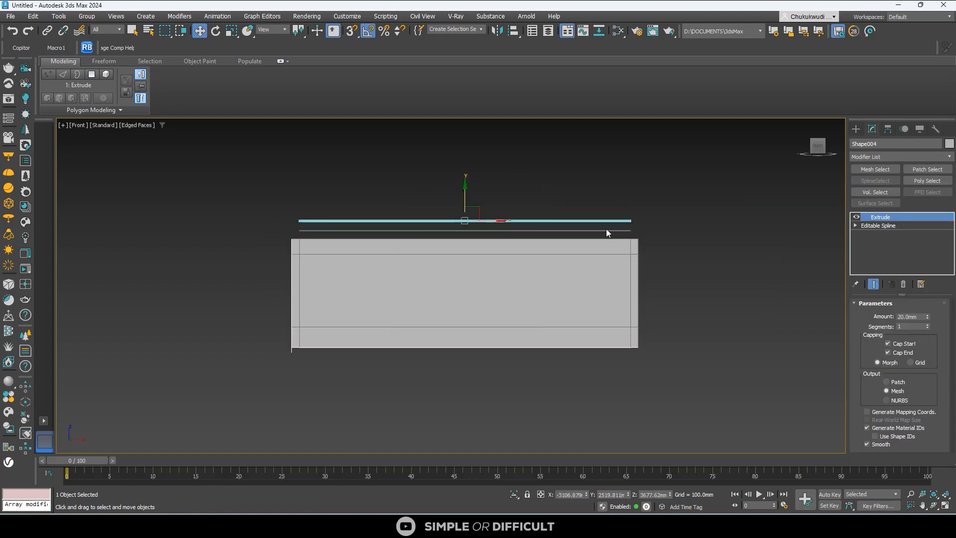
alt+middle_drag(482, 232, 479, 255)
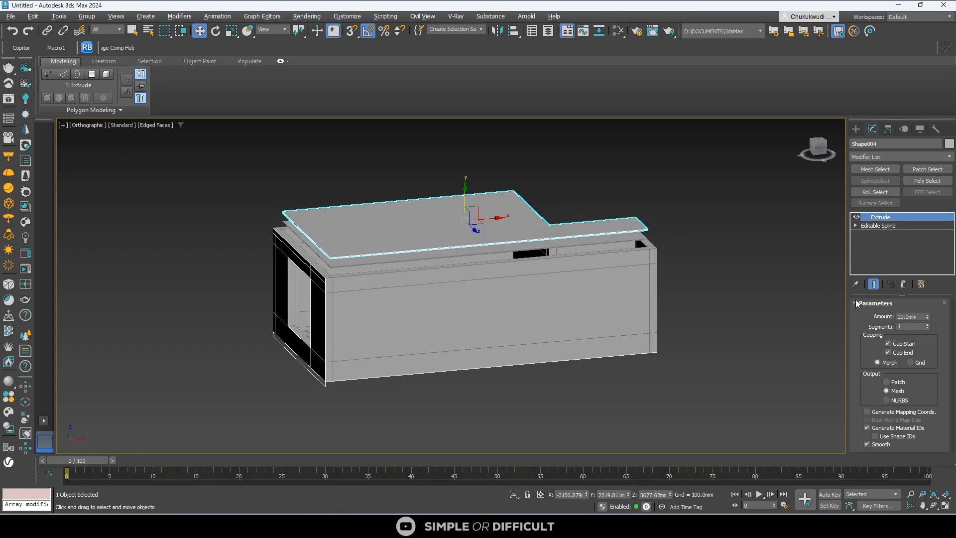
double_click(923, 317)
click(820, 149)
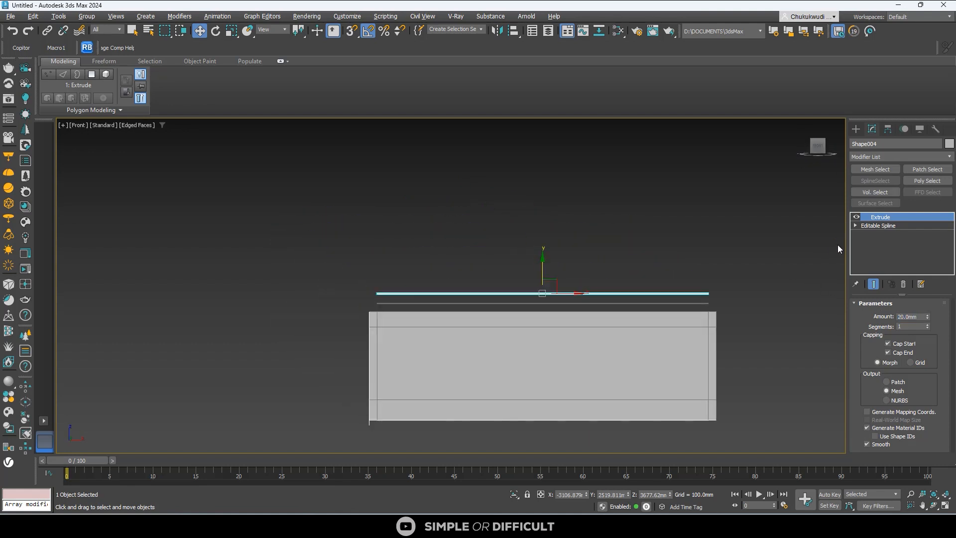
- Edit the uppermost slab's spline vertices in the wireframe Top view, snapping the window-side vertices to the outer face of the window wall
click(857, 225)
click(856, 225)
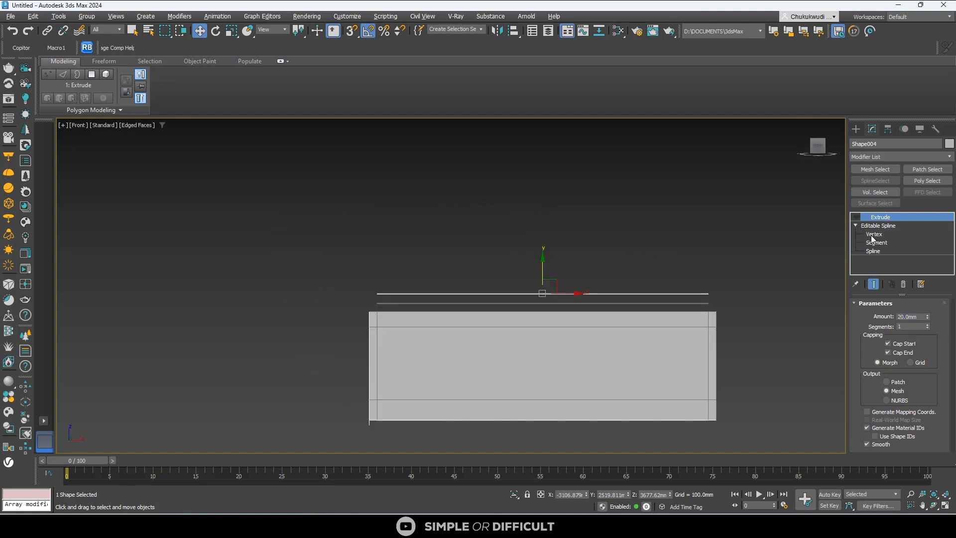
click(872, 234)
alt+middle_drag(369, 268, 460, 283)
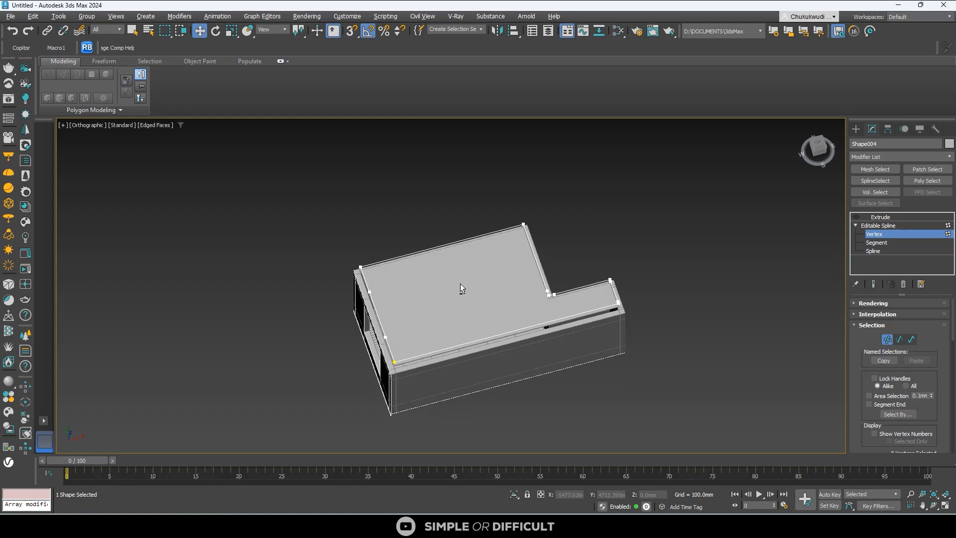
click(818, 144)
scroll(435, 237, up, 6)
key(s)
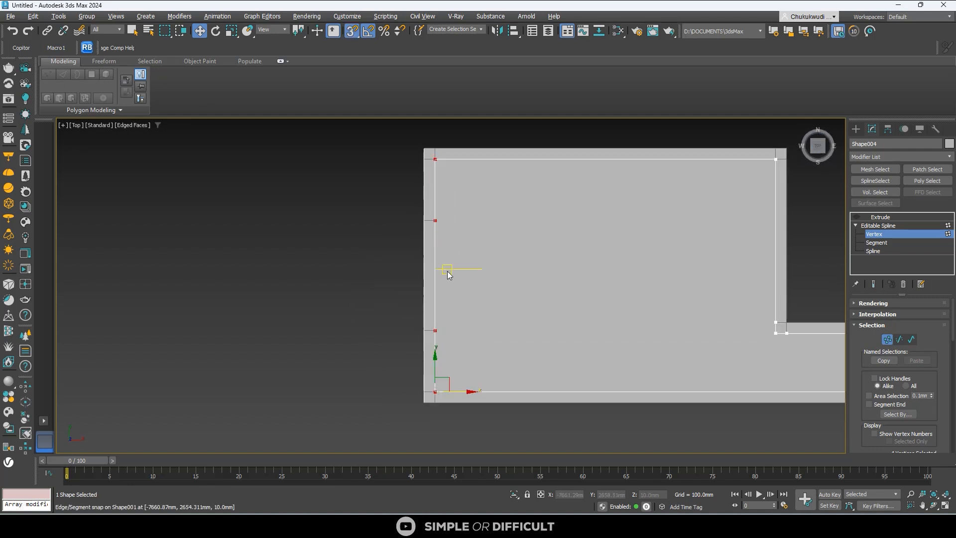
key(F3)
scroll(433, 299, up, 5)
scroll(292, 327, down, 8)
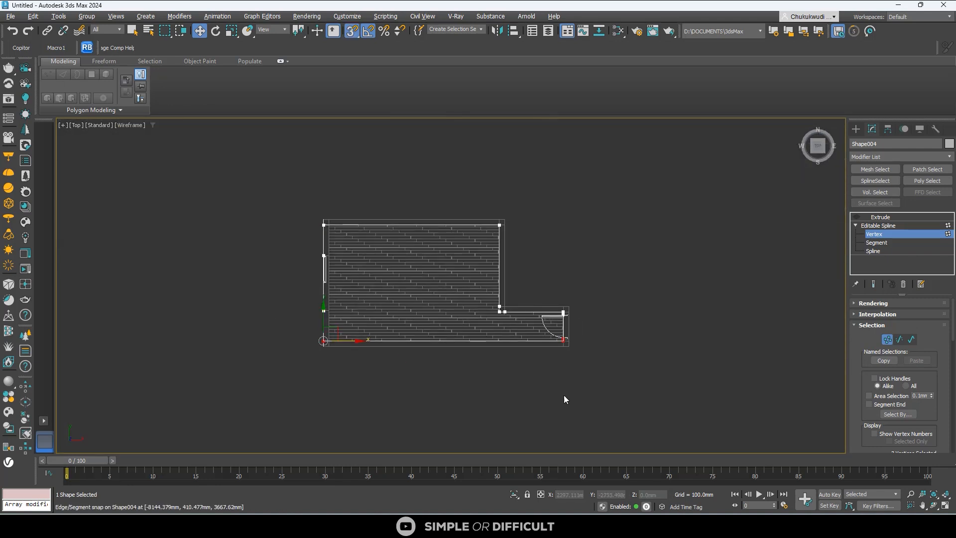
- Snap the vertices along the spline's two long sides to the outer wall faces and return to the Extrude level
scroll(344, 331, up, 8)
scroll(209, 349, down, 8)
click(229, 218)
scroll(232, 219, up, 3)
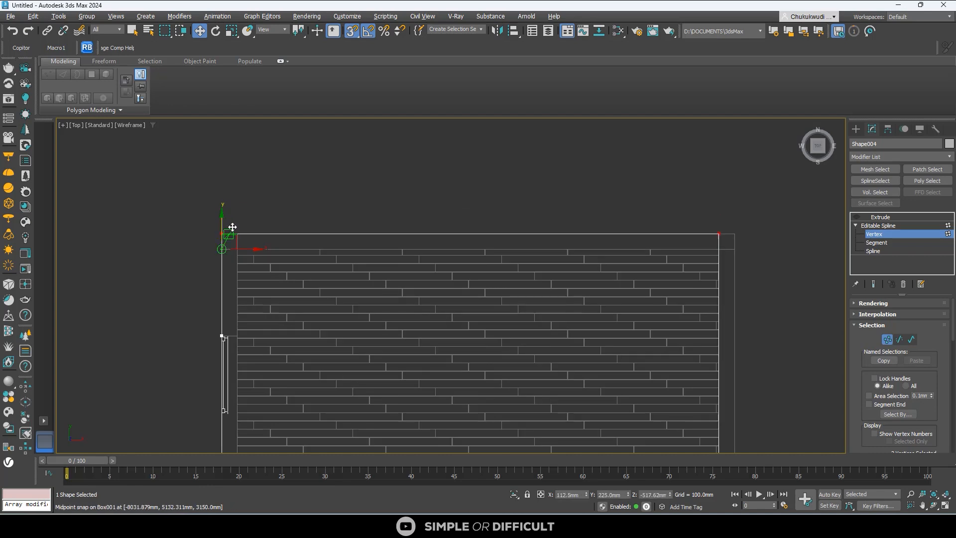
scroll(517, 242, down, 2)
mouse_move(523, 192)
mouse_down()
mouse_move(565, 346)
mouse_move(657, 239)
mouse_up()
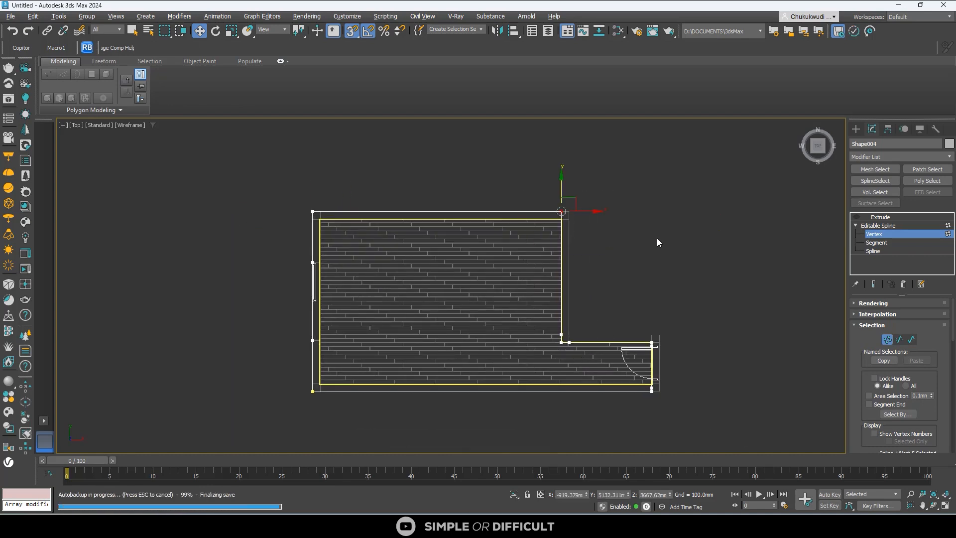
click(856, 129)
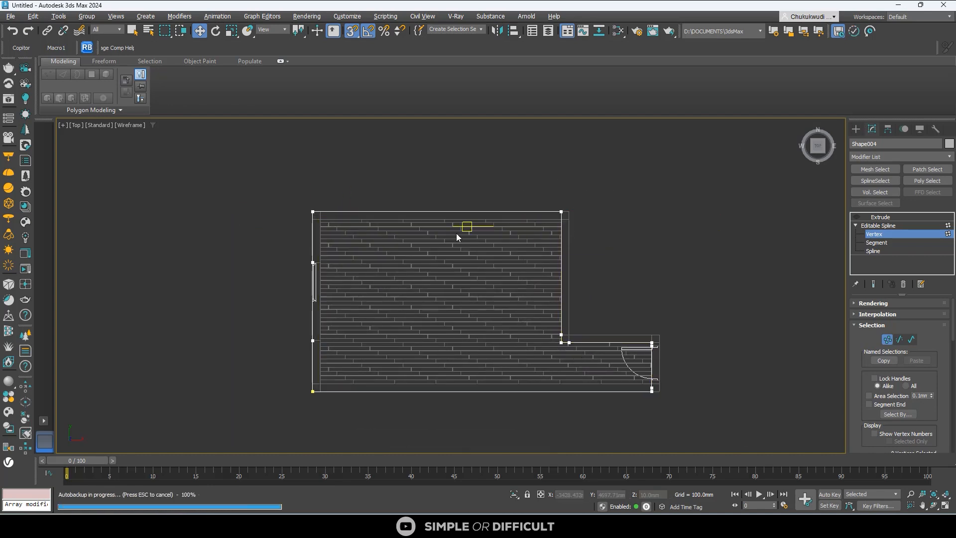
click(871, 129)
scroll(508, 262, down, 3)
alt+middle_drag(508, 262, 487, 246)
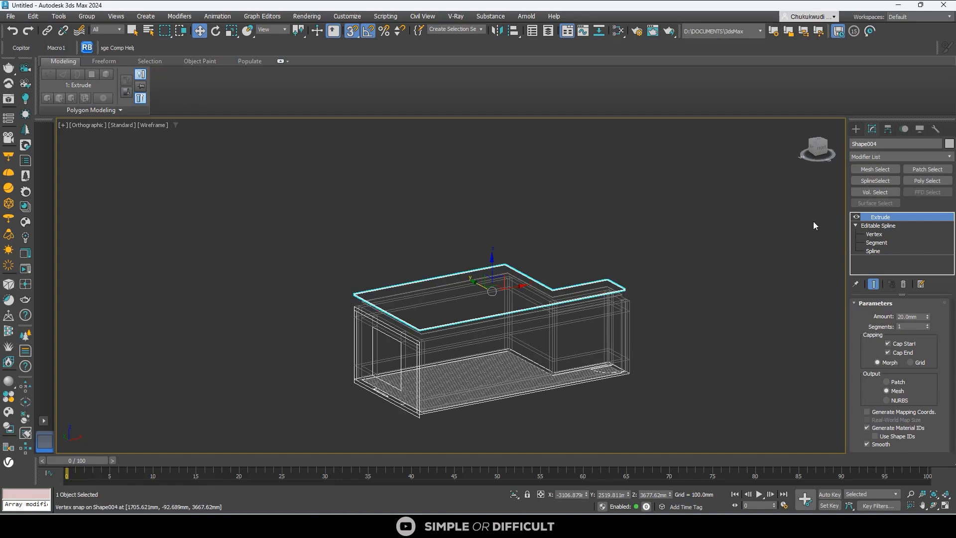
- Create a helper box in the Top view outside the room near the window wall's end, with length and width of 200 mm
scroll(342, 302, up, 5)
click(411, 305)
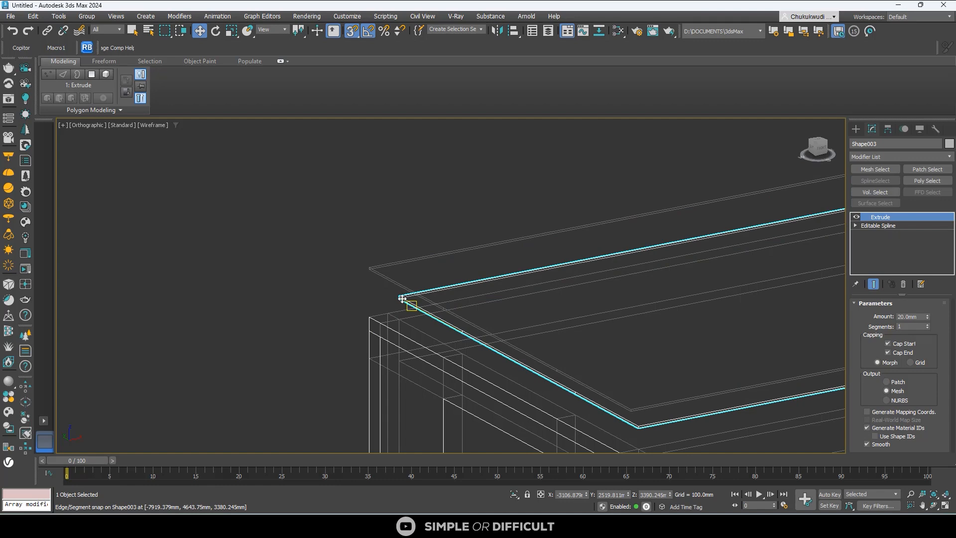
scroll(403, 299, down, 4)
click(819, 142)
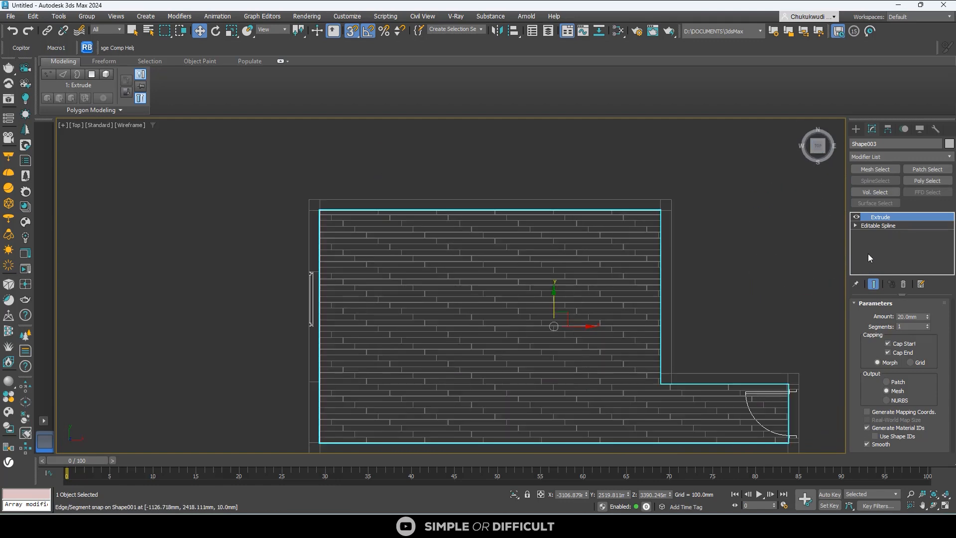
click(856, 130)
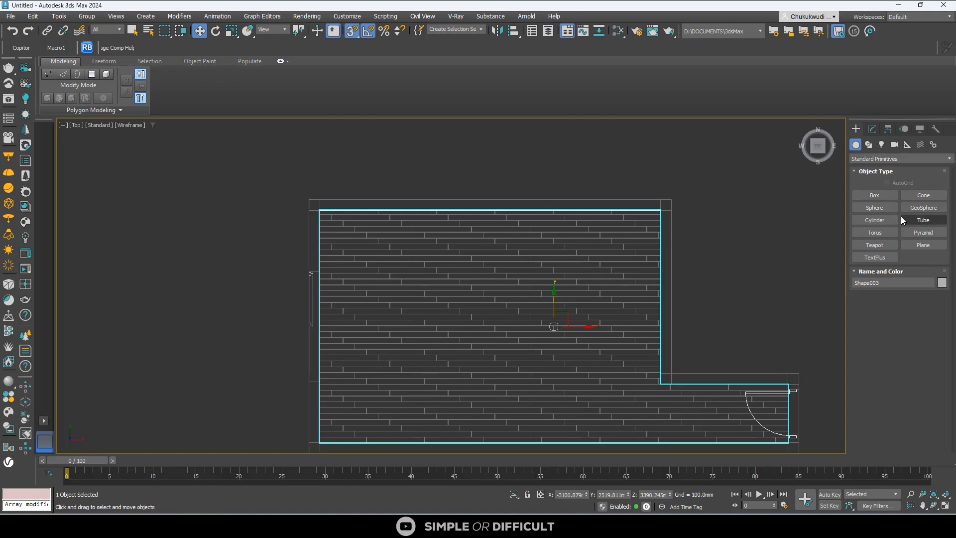
click(877, 195)
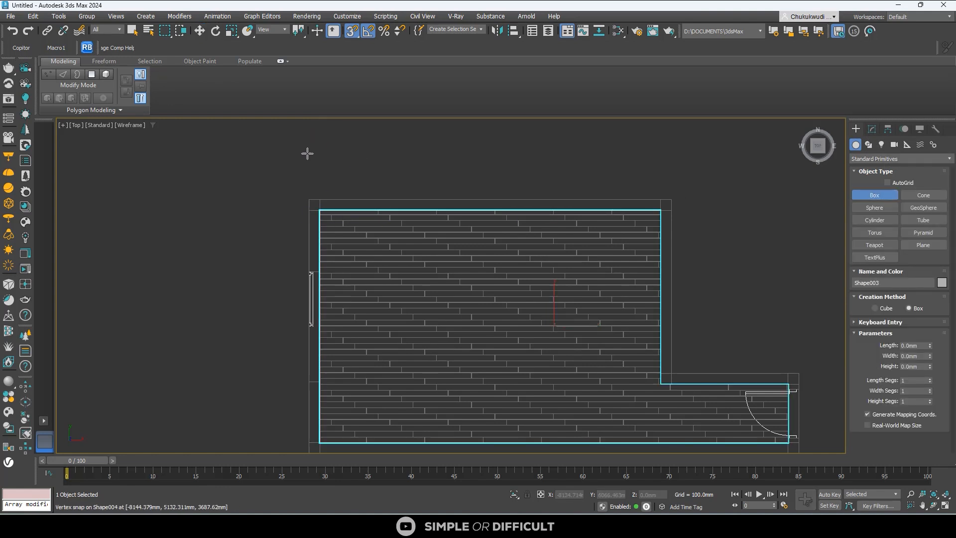
drag(304, 152, 328, 172)
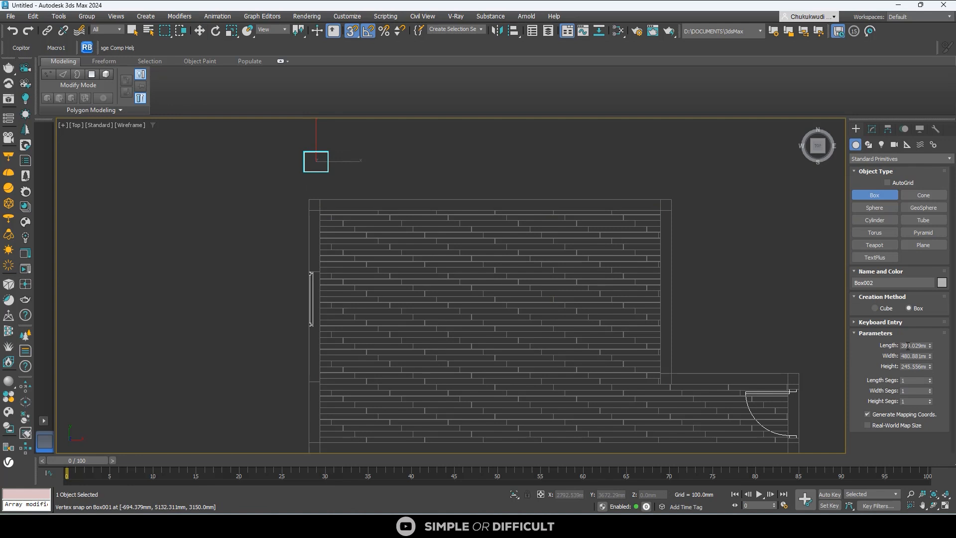
text(200)
click(908, 356)
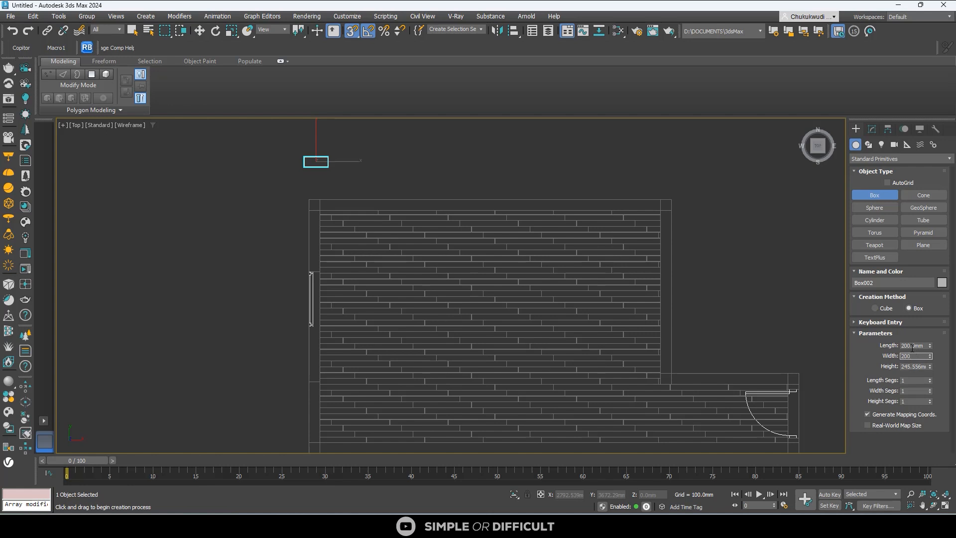
click(199, 30)
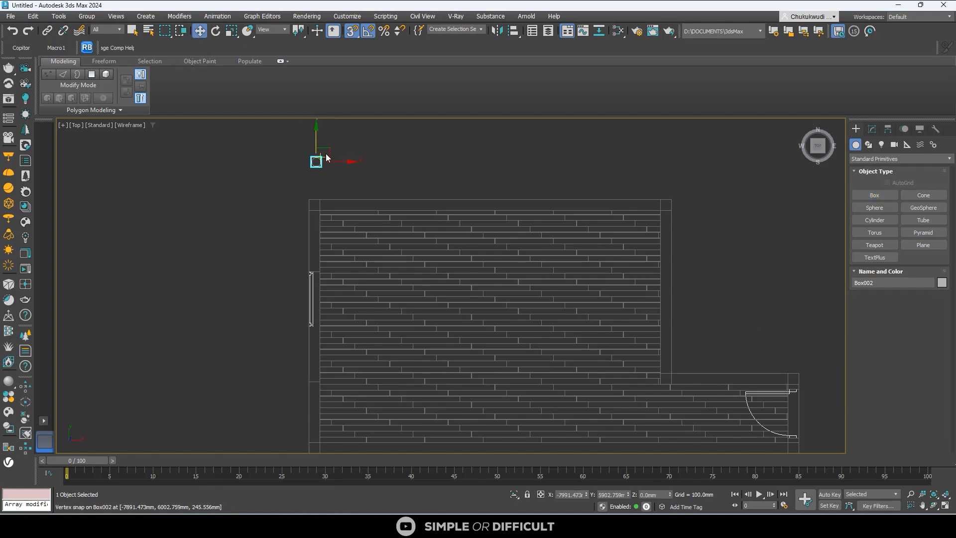
- Move the helper box and snap its corner into the room's inner corner beside the window wall
drag(327, 158, 309, 203)
scroll(330, 215, up, 5)
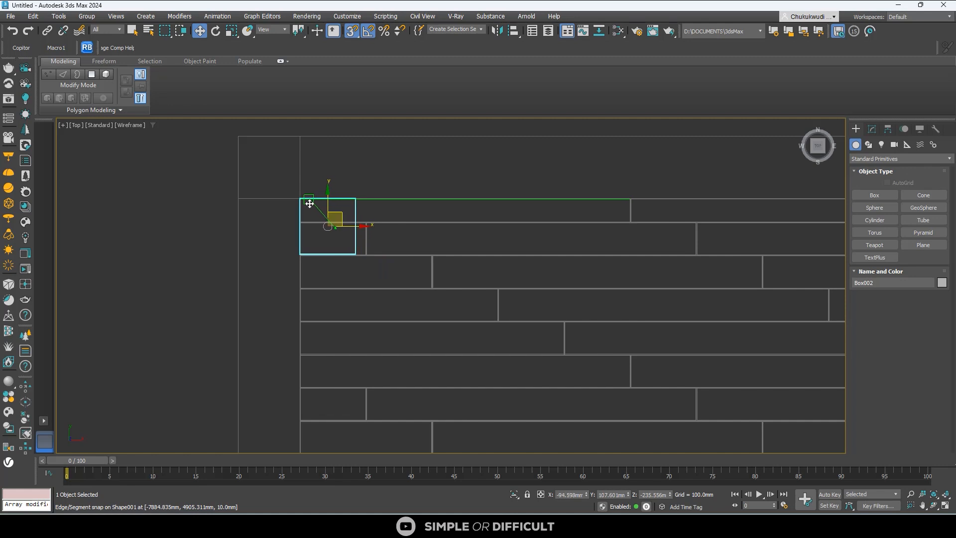
scroll(308, 249, up, 5)
mouse_move(436, 165)
mouse_down()
mouse_move(347, 219)
mouse_move(304, 207)
mouse_move(299, 228)
mouse_move(316, 273)
mouse_up()
scroll(321, 227, down, 5)
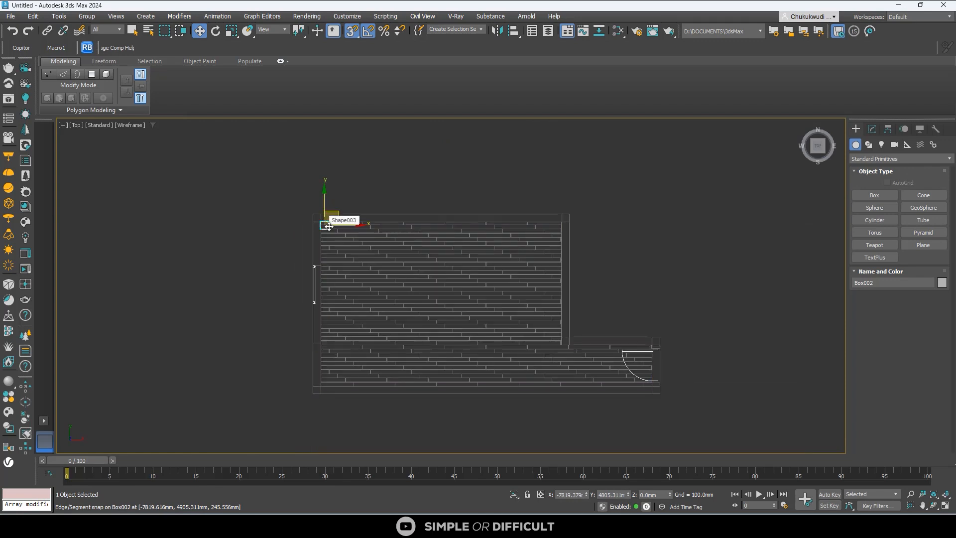
- Edit the ceiling slab's spline in the Top view, snapping its window-side vertices to the helper box's inner edge to leave a 200 mm gap
alt+middle_drag(328, 227, 324, 220)
scroll(325, 220, up, 8)
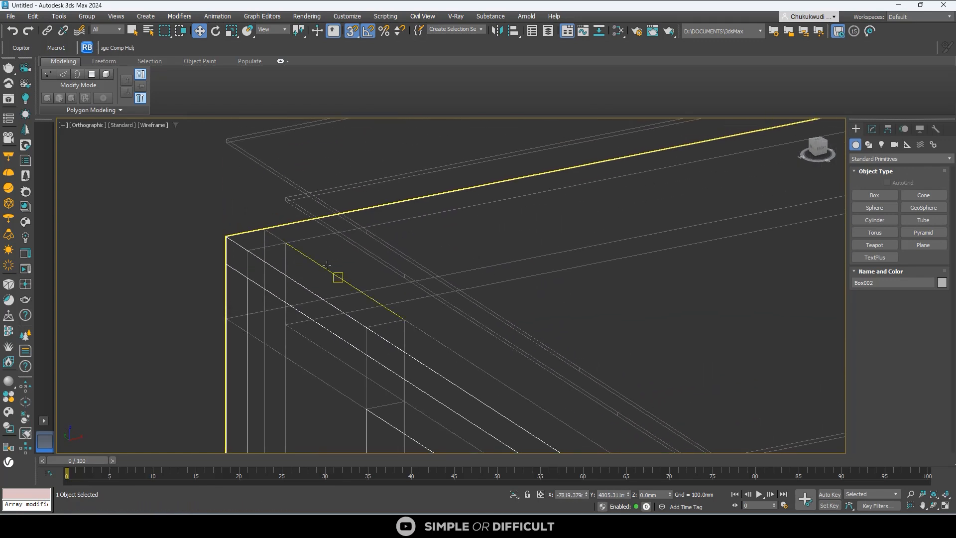
click(293, 198)
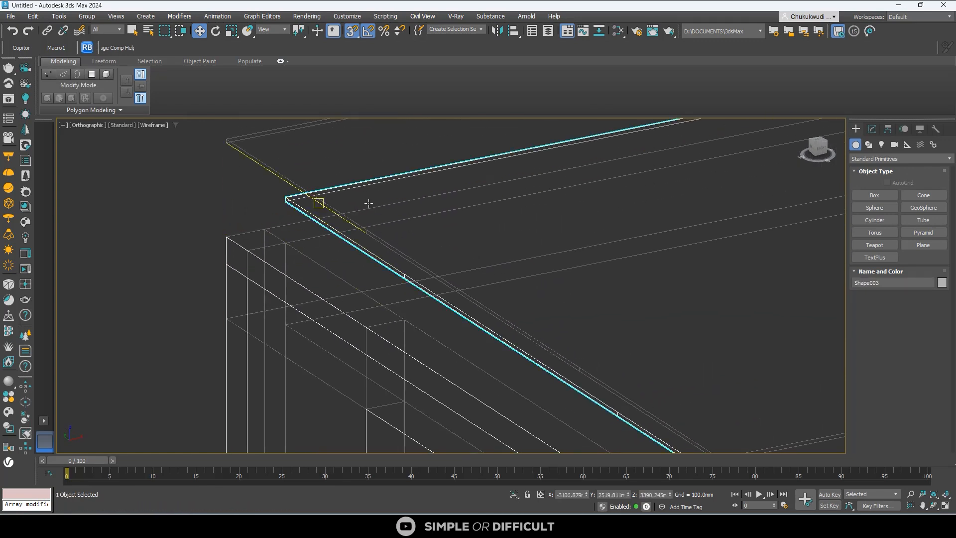
click(819, 142)
click(818, 141)
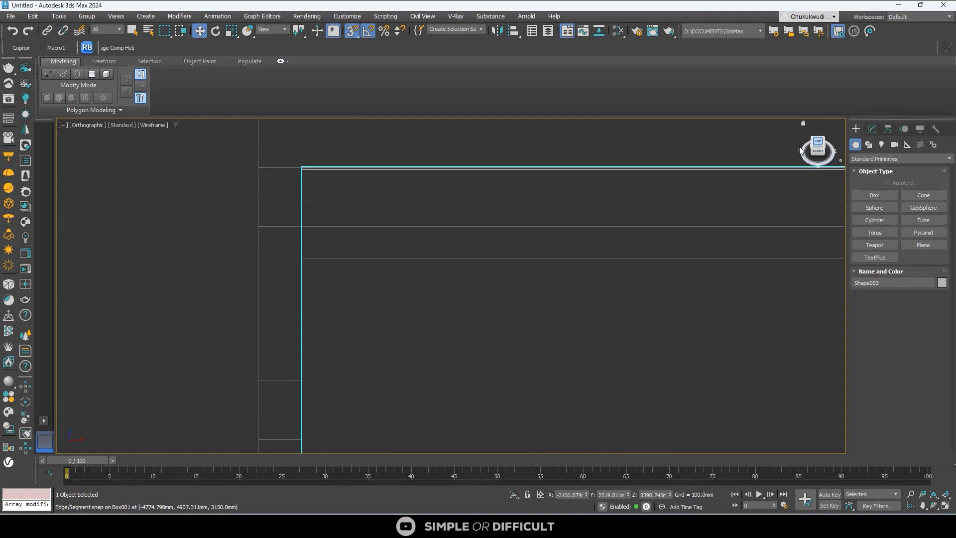
click(872, 129)
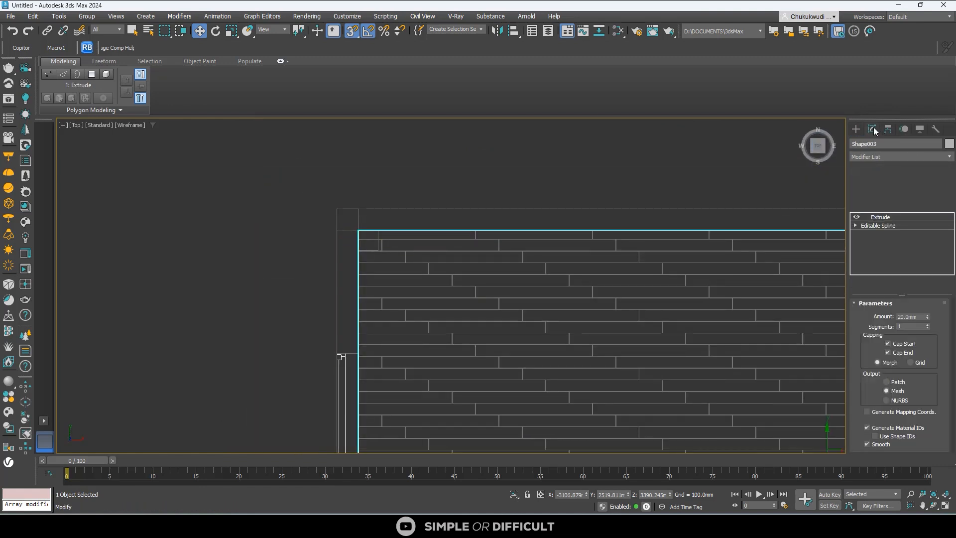
click(855, 225)
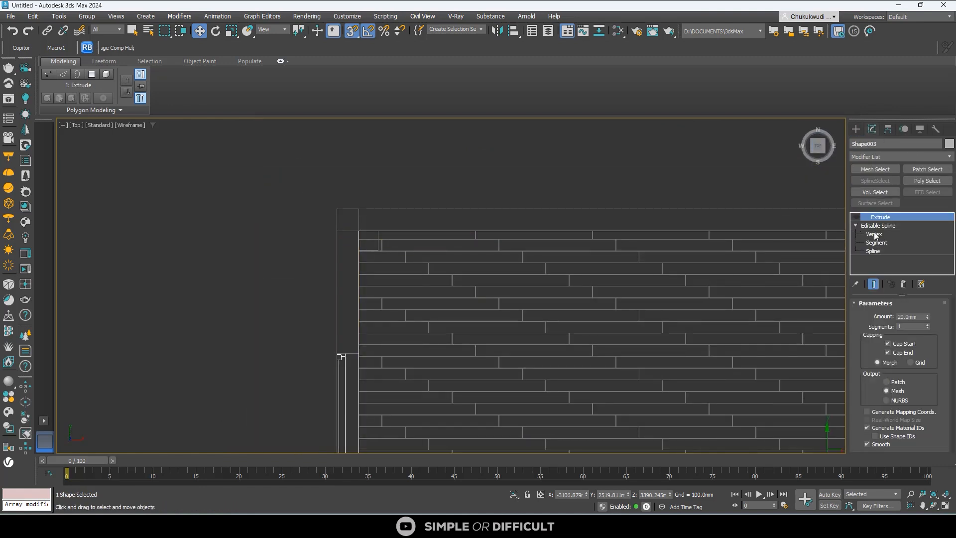
click(874, 234)
drag(313, 188, 386, 409)
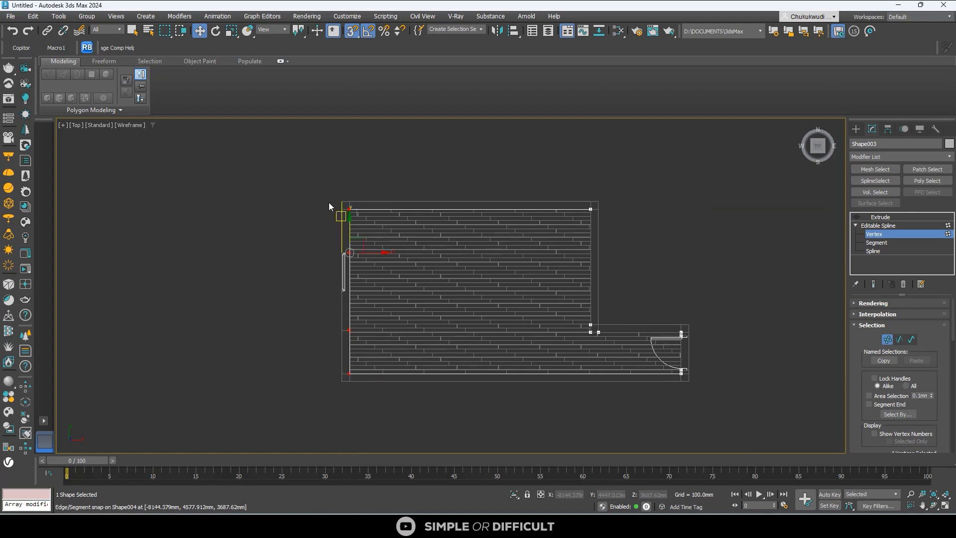
scroll(348, 212, up, 10)
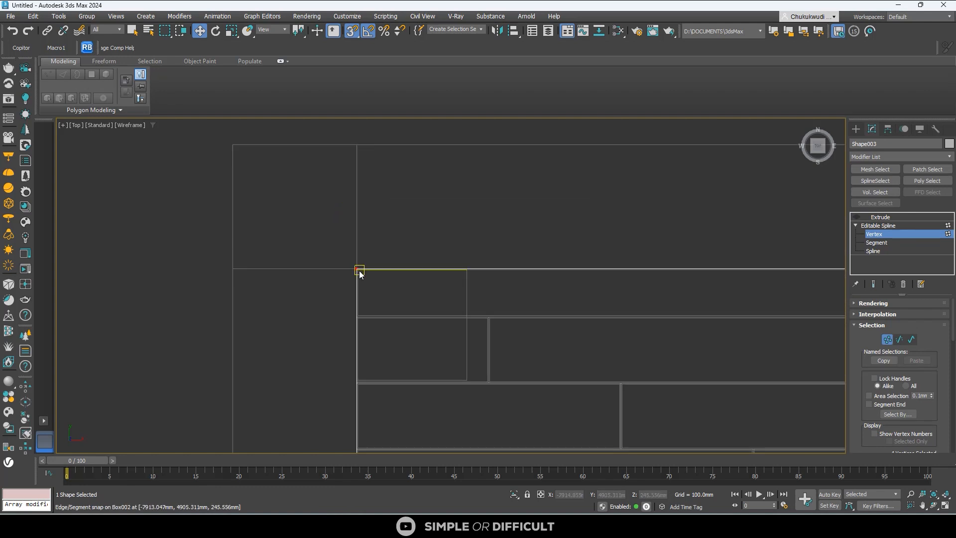
scroll(360, 273, down, 6)
drag(382, 447, 382, 270)
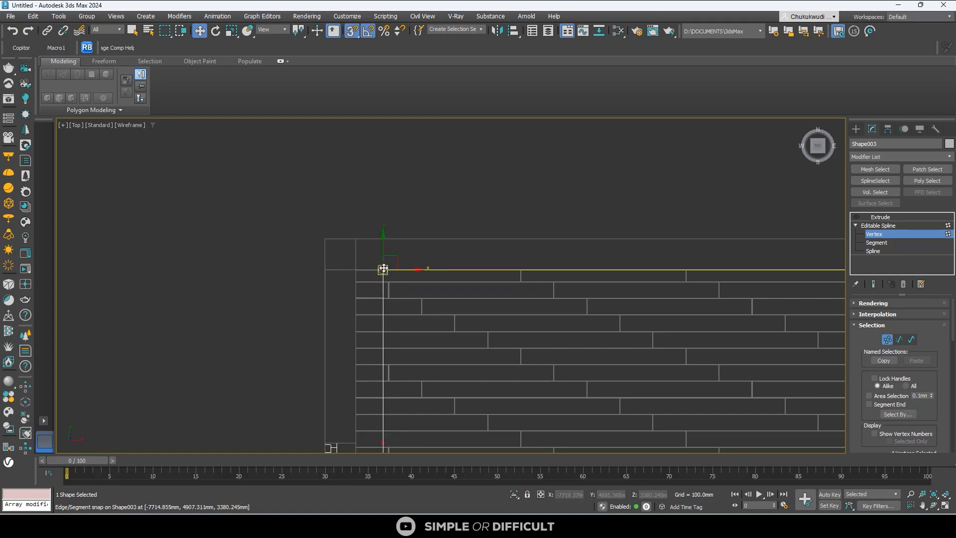
scroll(368, 237, down, 4)
click(855, 216)
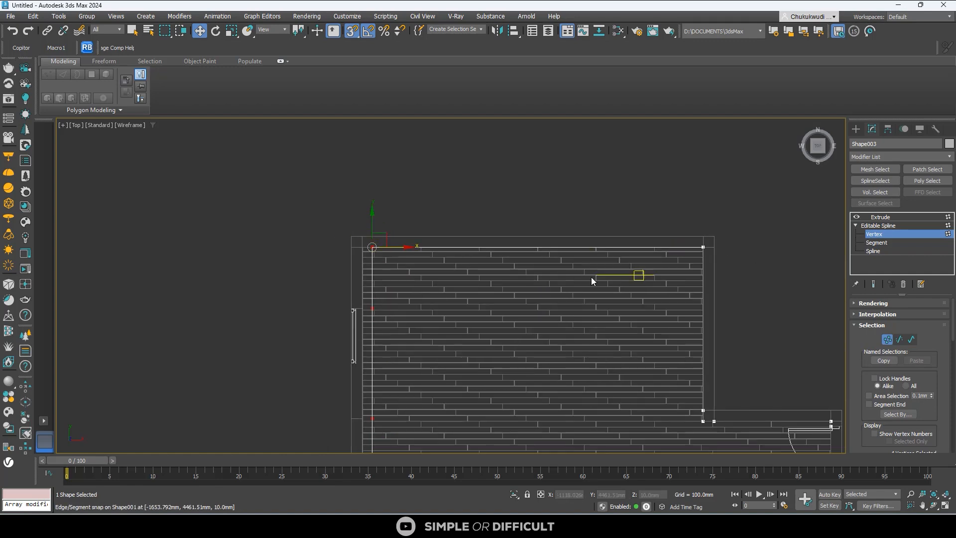
- Leave the ceiling slab's vertex editing and delete the helper box in the room's inner corner
scroll(401, 269, down, 6)
alt+middle_drag(404, 275, 450, 237)
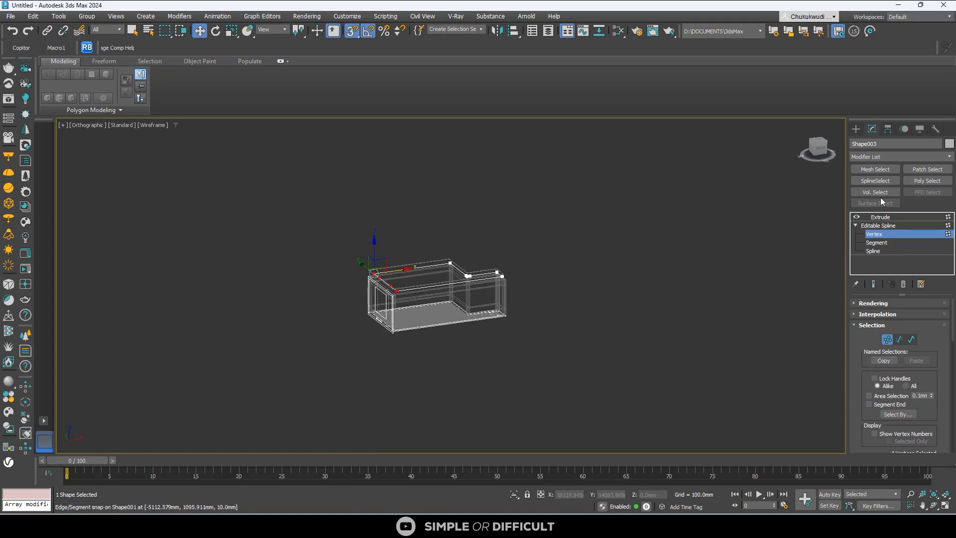
click(849, 129)
scroll(392, 295, up, 6)
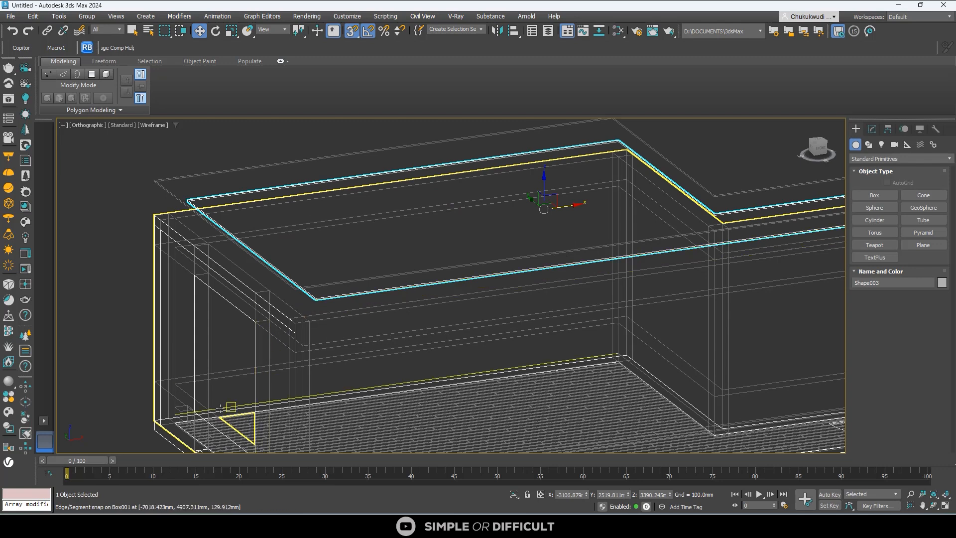
scroll(178, 416, up, 5)
click(187, 414)
key(Delete)
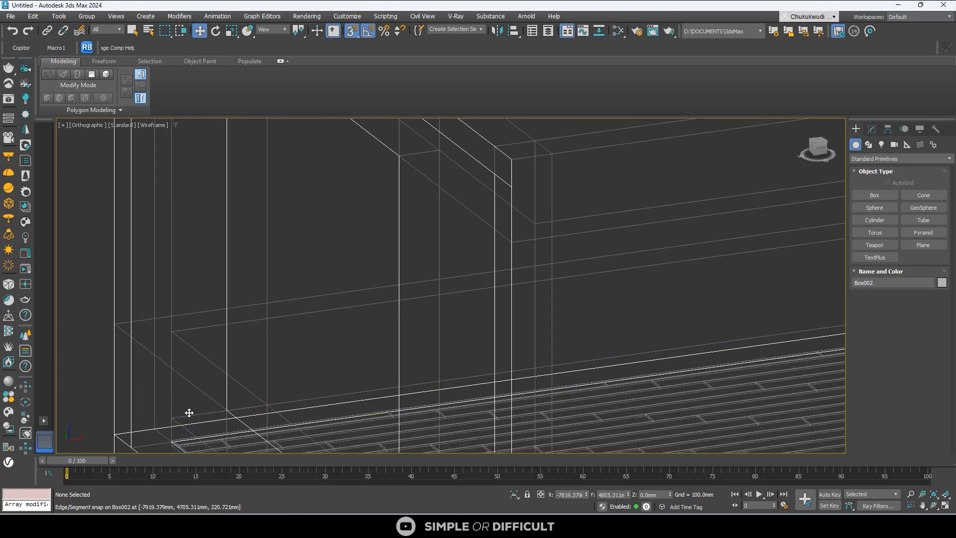
- Select the ceiling slab and lower it in the Front view with snapping off until it sits just below the wall tops
scroll(177, 392, down, 2)
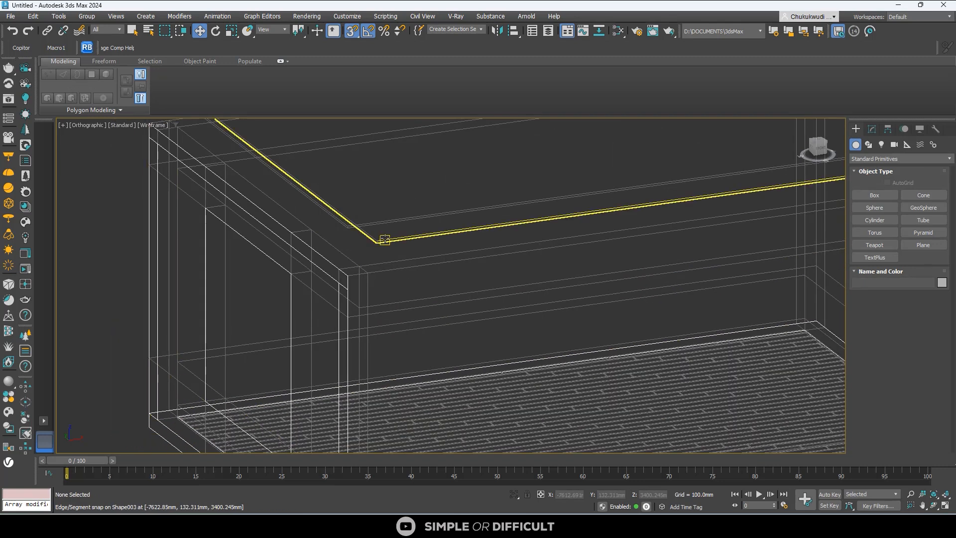
click(399, 240)
click(821, 145)
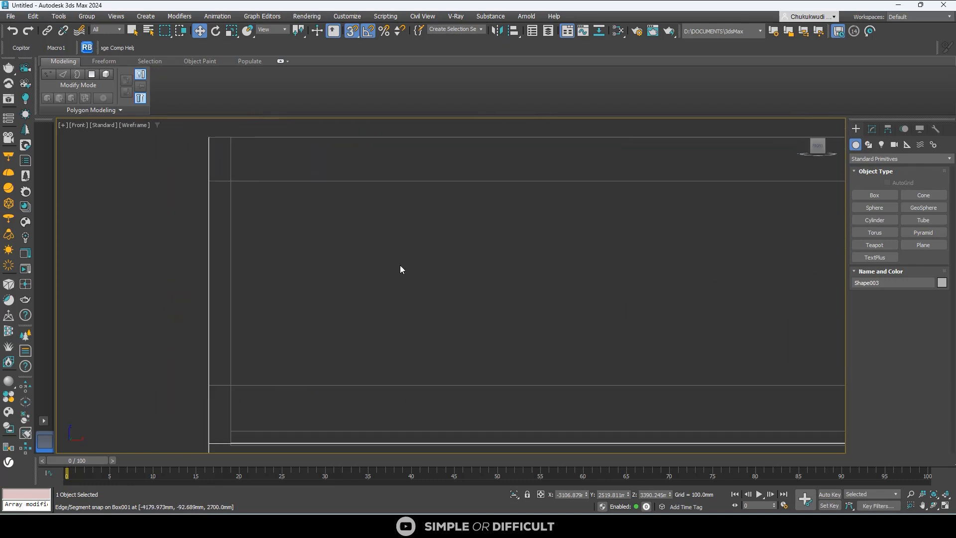
scroll(399, 265, down, 3)
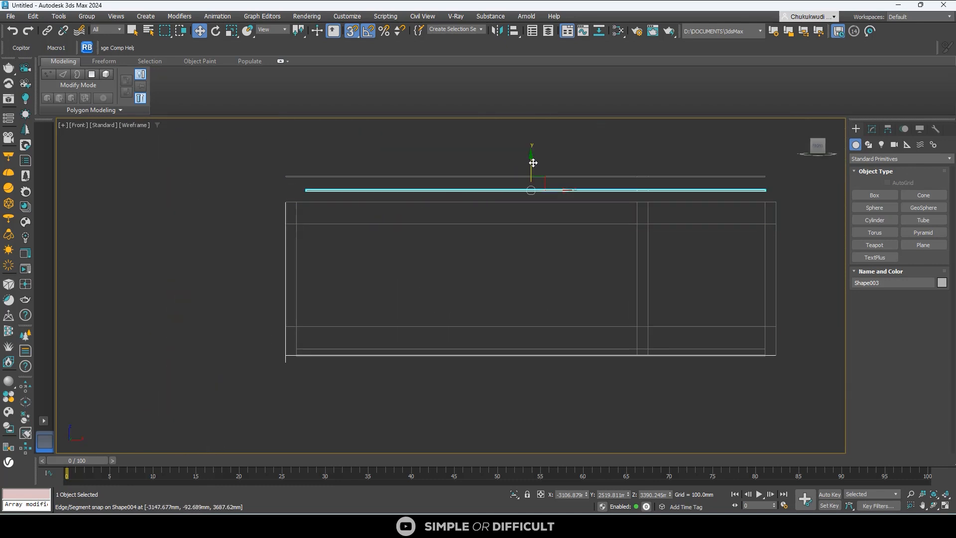
drag(533, 163, 535, 168)
key(ctrl+z)
drag(526, 180, 469, 175)
click(351, 190)
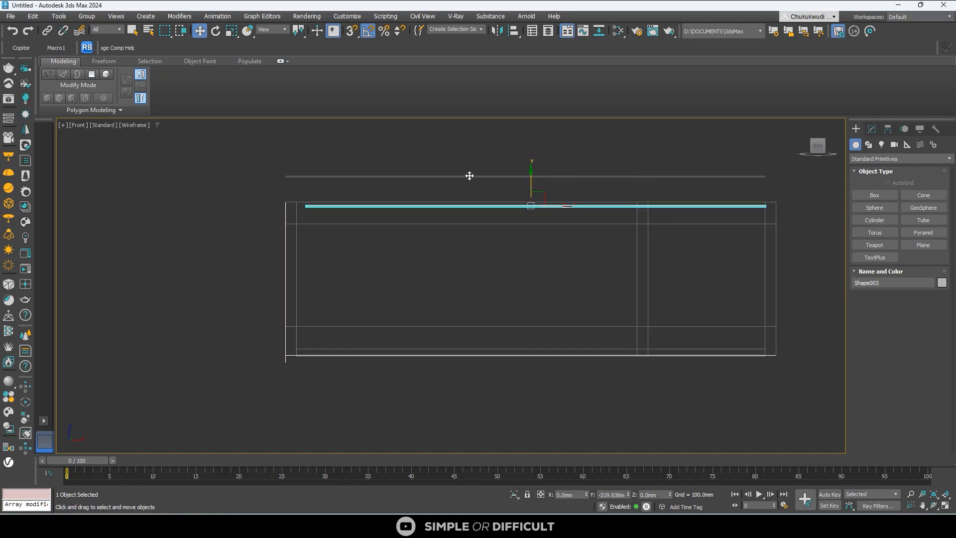
- Set the ceiling slab's Extrude amount to 150 mm
click(872, 129)
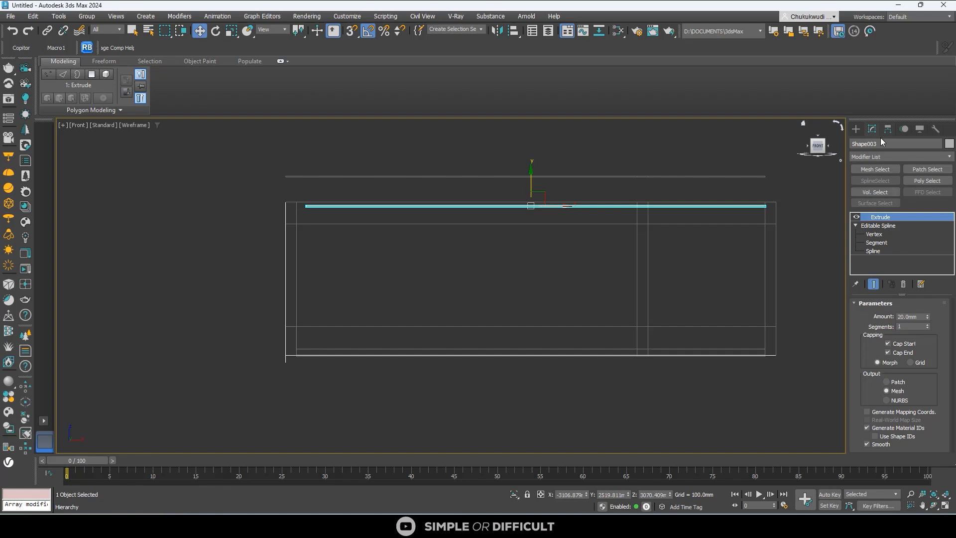
click(882, 234)
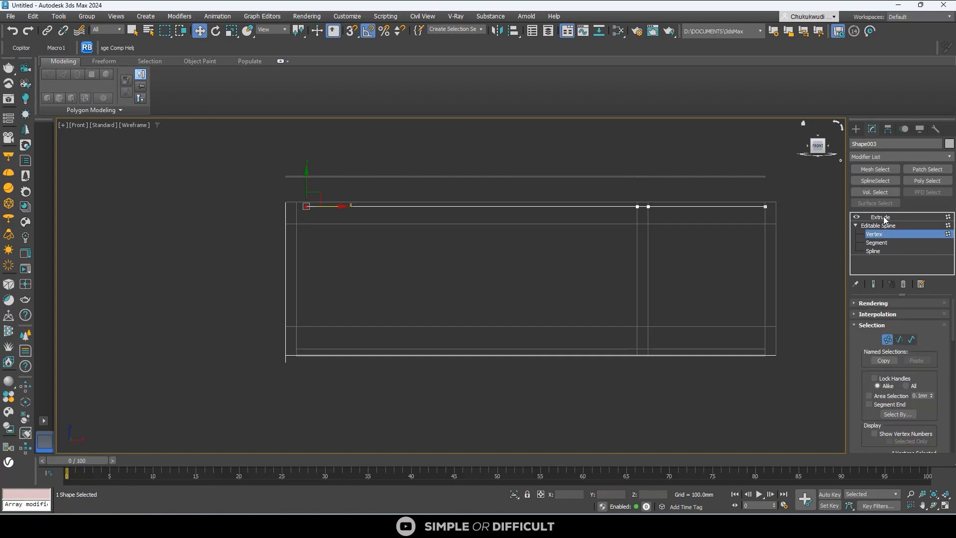
click(881, 217)
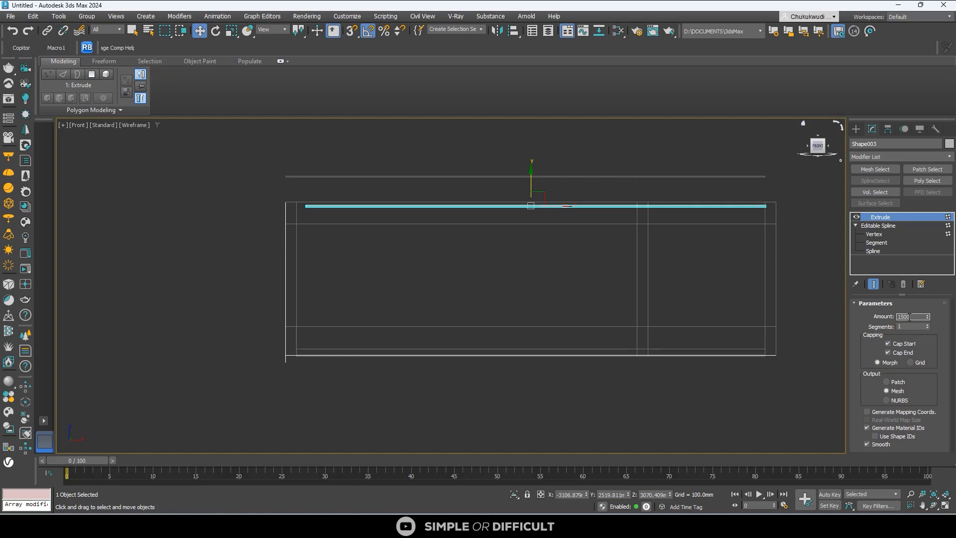
click(909, 317)
text(150)
key(Return)
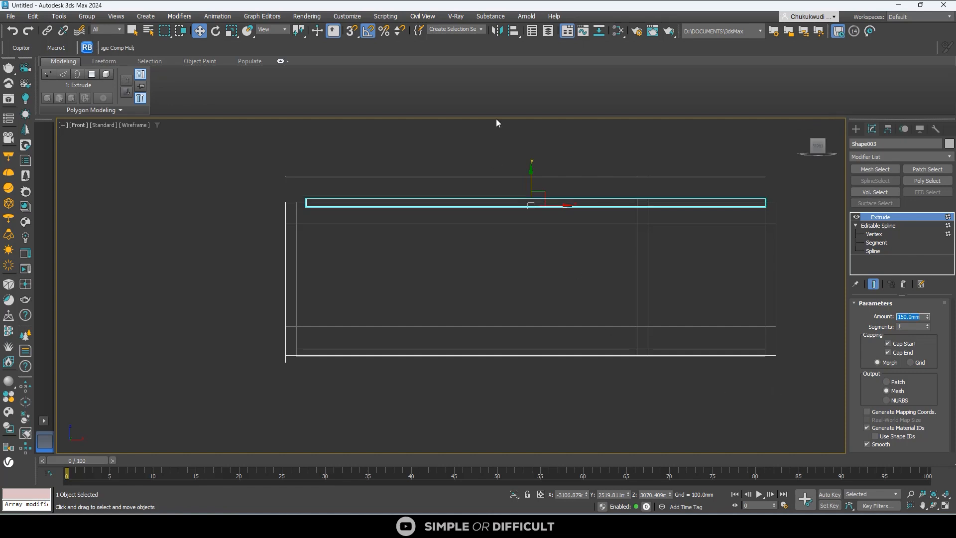
- Lower the ceiling slab in the Front and Left views until its underside meets the window opening's top edge, and turn snapping back on
scroll(550, 203, up, 2)
drag(520, 182, 520, 200)
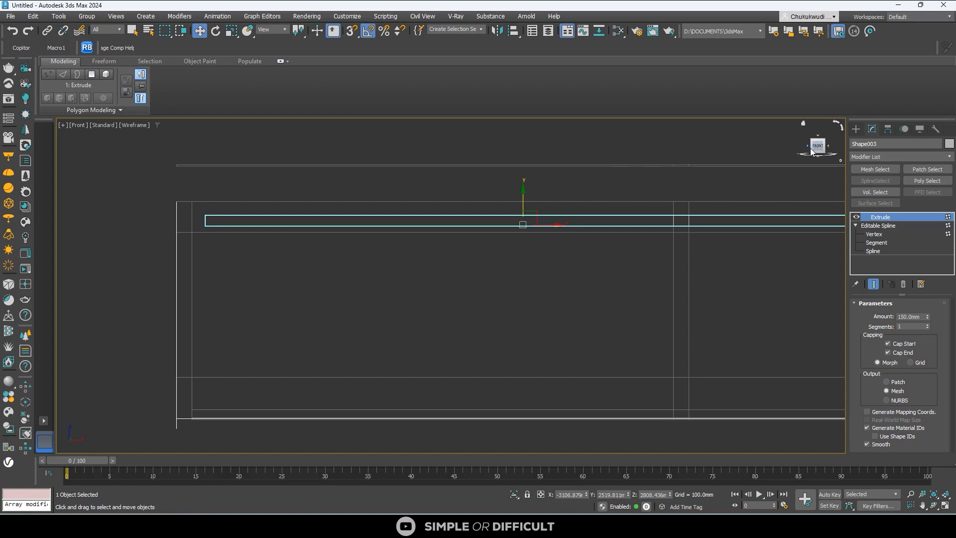
click(810, 151)
scroll(547, 209, up, 3)
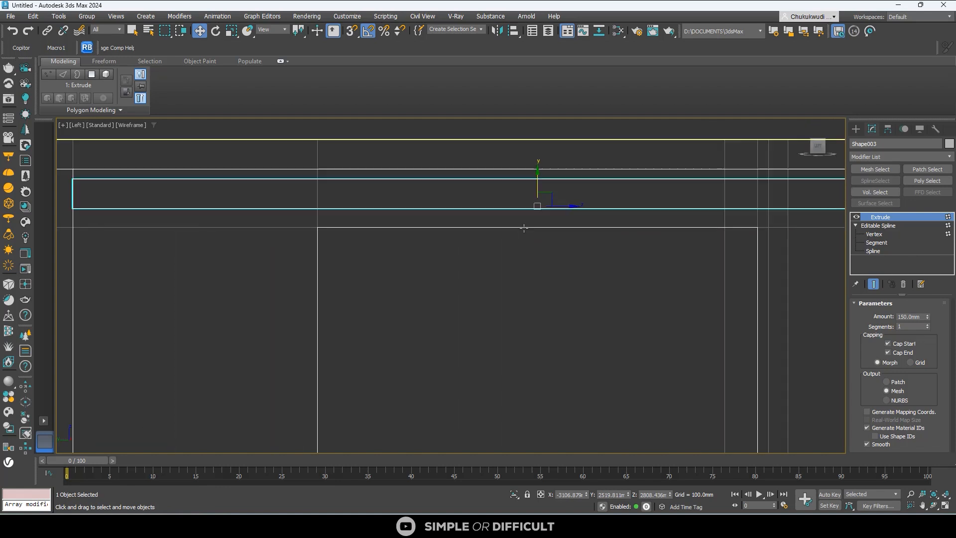
drag(536, 186, 526, 222)
key(s)
scroll(530, 240, down, 2)
alt+middle_drag(530, 241, 484, 258)
scroll(484, 259, down, 6)
- Select the uppermost slab and lower it in the Front view, snapping its underside onto the top of the walls
click(587, 203)
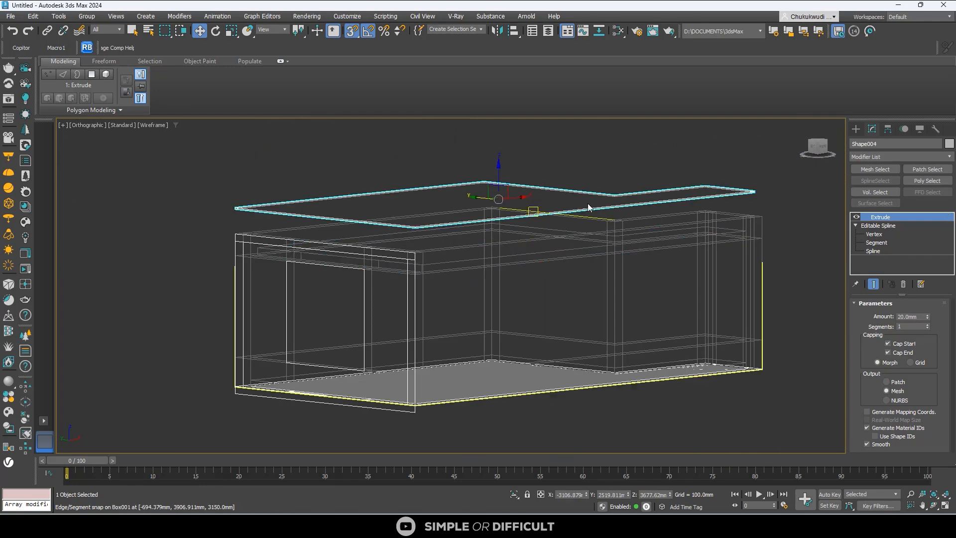
click(822, 155)
scroll(268, 209, up, 5)
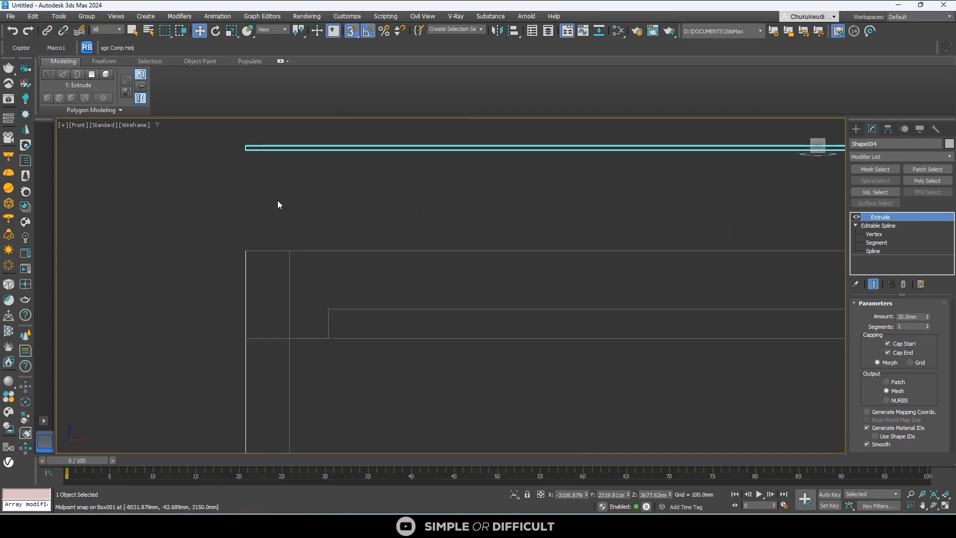
drag(271, 149, 283, 252)
scroll(286, 253, down, 3)
key(u)
scroll(600, 259, down, 4)
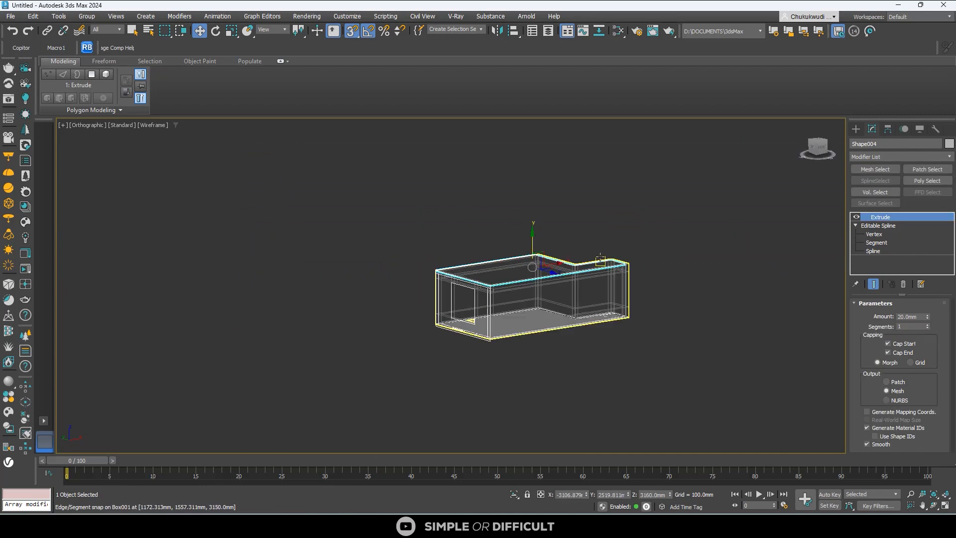
alt+middle_drag(600, 259, 537, 366)
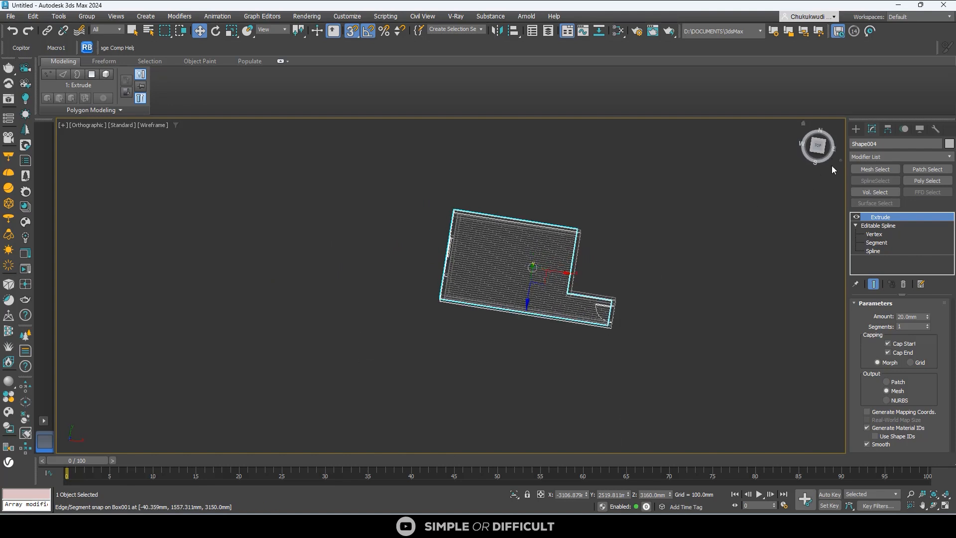
- Select the board floor in the Top view and turn off its FloorGenerator modifier so only the outline spline shows
click(818, 146)
scroll(438, 208, up, 6)
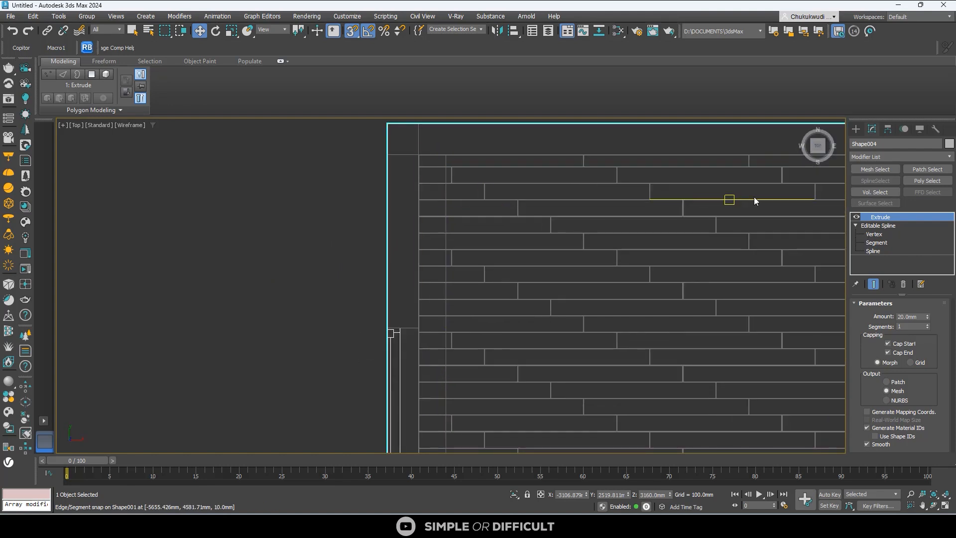
click(589, 233)
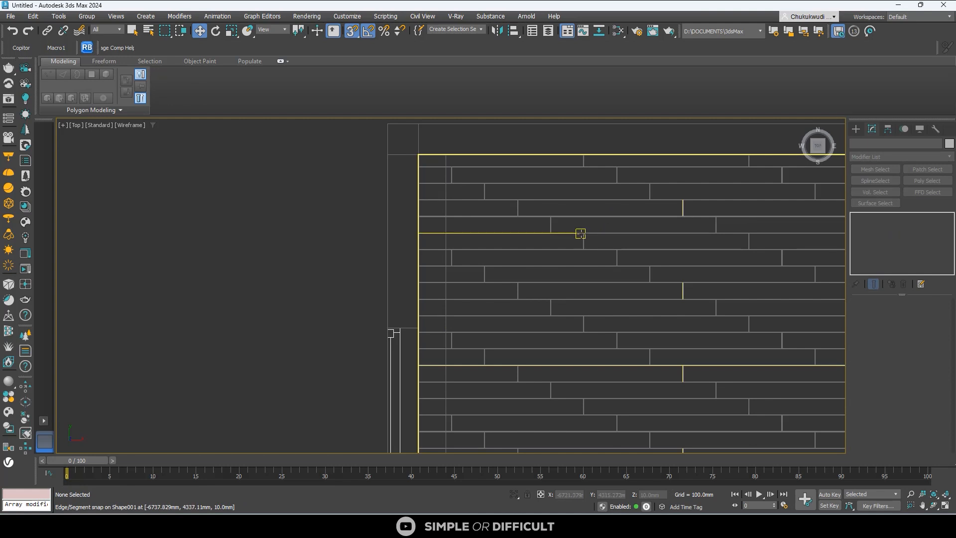
click(583, 233)
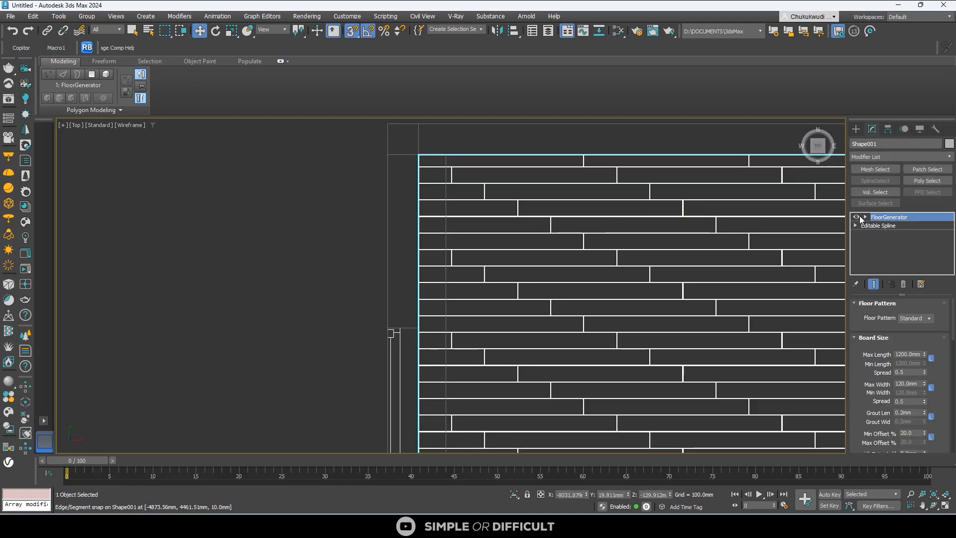
click(856, 218)
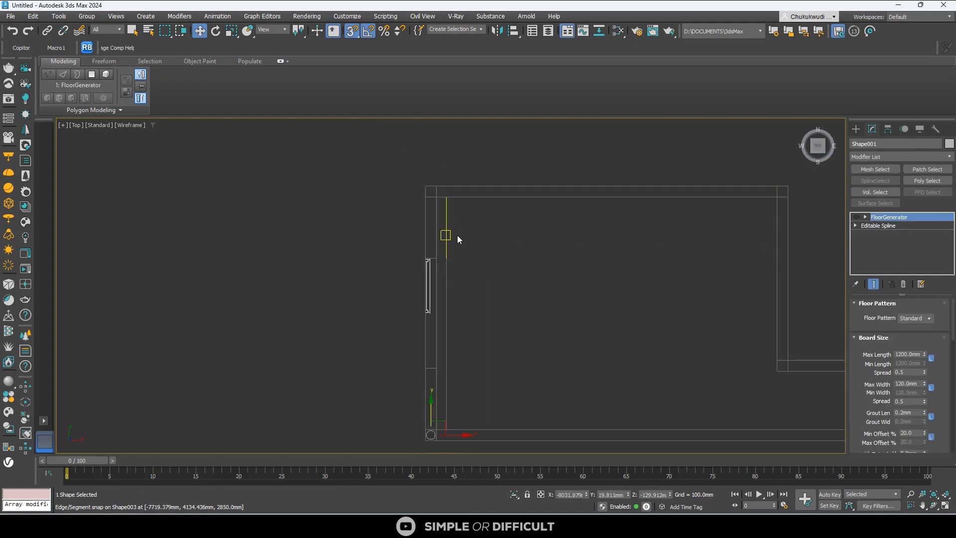
- Isolate the floor outline and return to the Top view
scroll(459, 253, down, 3)
alt+middle_drag(491, 318, 530, 458)
click(513, 493)
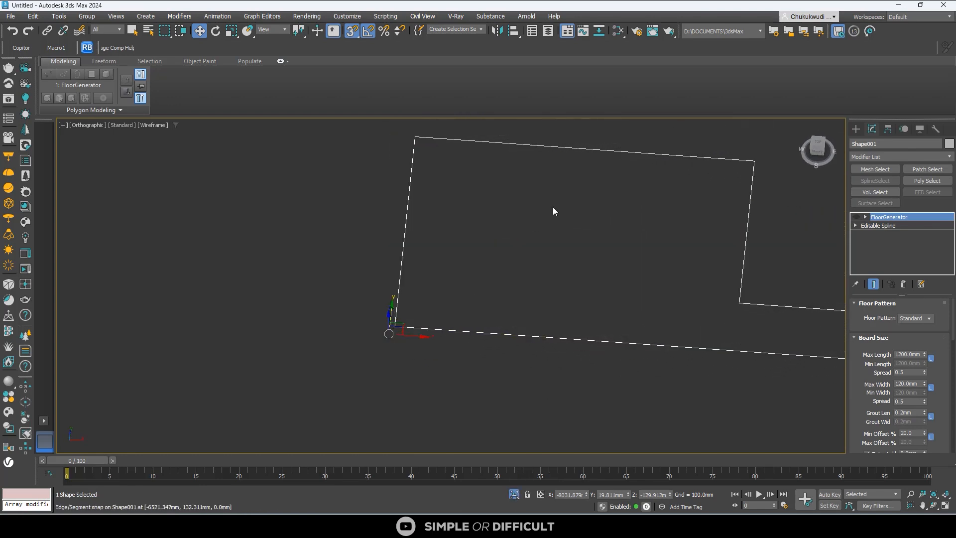
click(812, 143)
scroll(501, 202, down, 3)
middle_drag(493, 211, 443, 348)
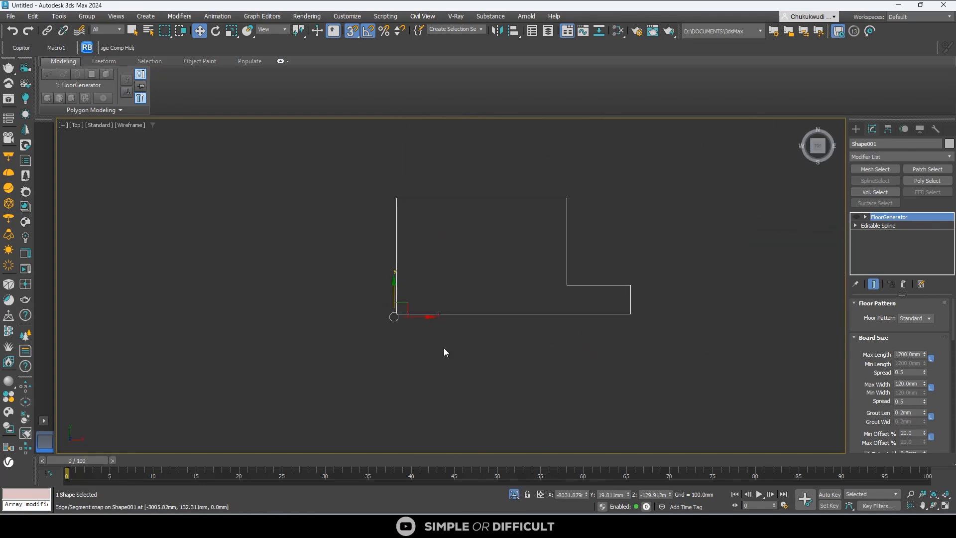
- With snapping off, draw a narrow plane about 3632 mm by 92 mm just inside the floor outline's window-side edge
click(444, 347)
click(913, 247)
scroll(404, 213, up, 3)
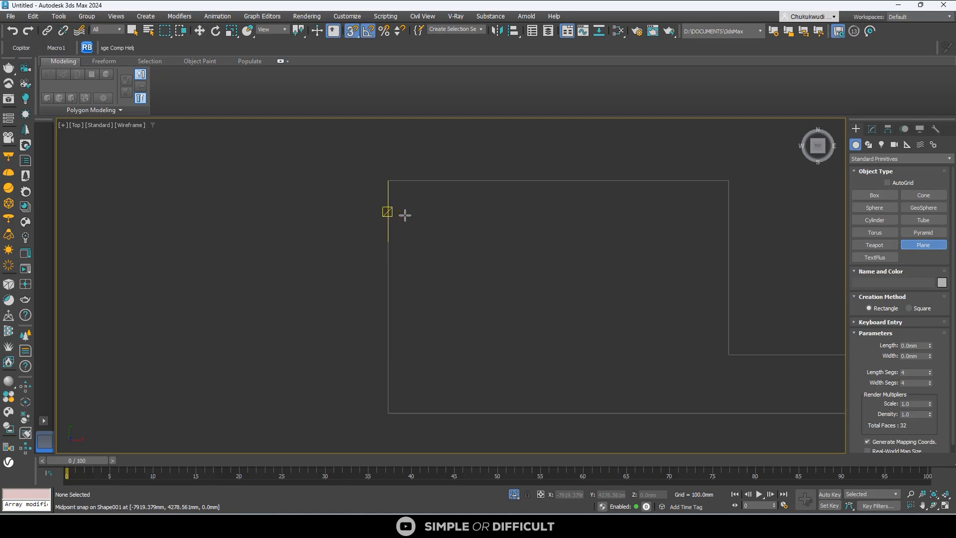
key(s)
drag(398, 212, 404, 388)
drag(404, 386, 402, 385)
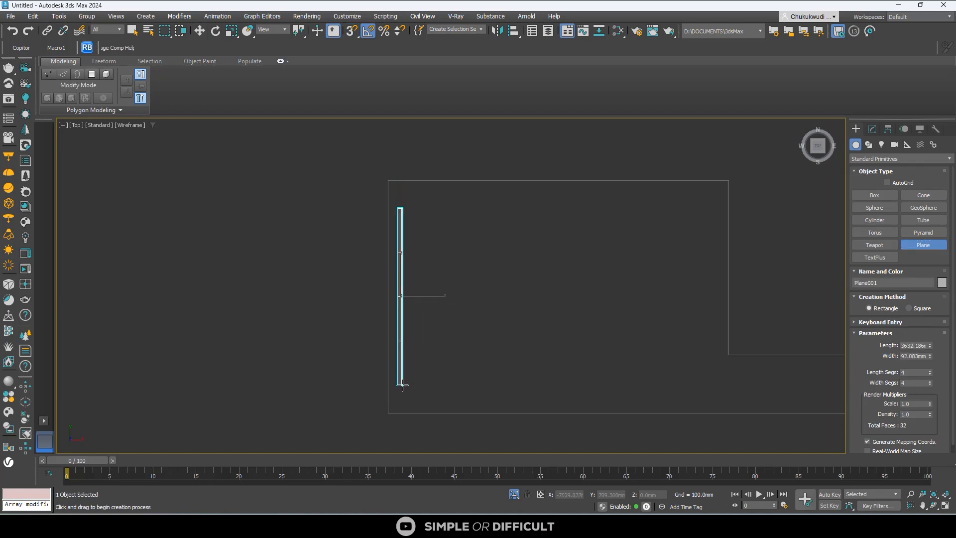
- Set the plane's length to 4000 mm
scroll(412, 252, up, 4)
scroll(351, 221, down, 3)
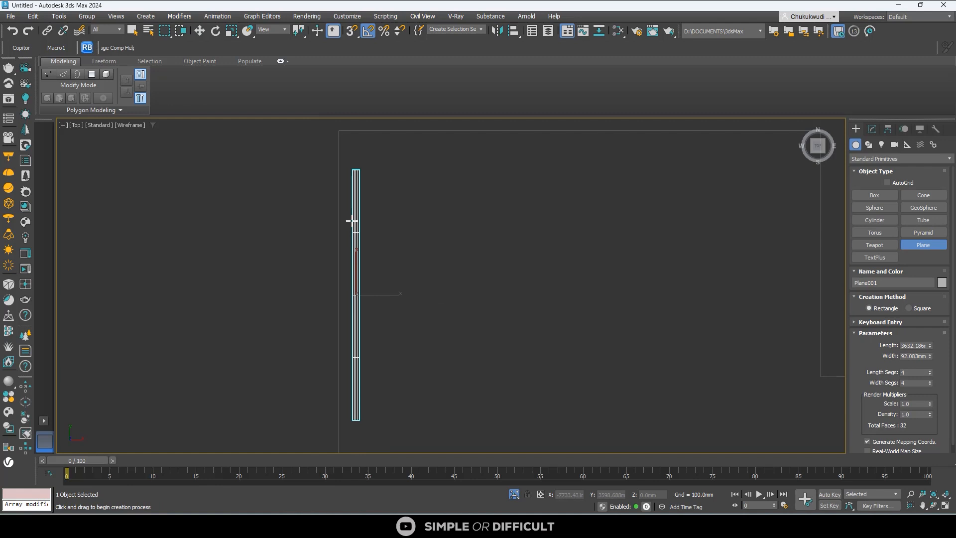
scroll(351, 234, down, 1)
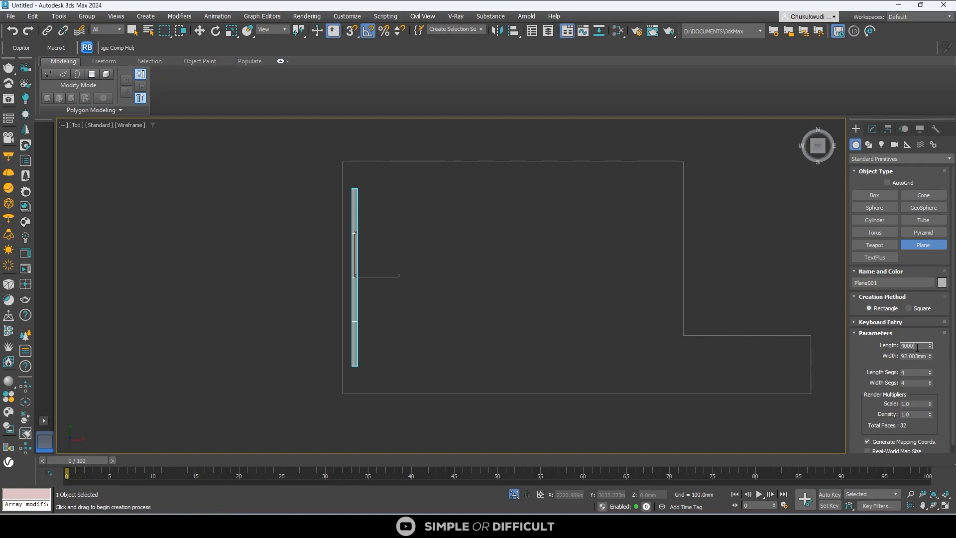
key(Return)
click(199, 31)
scroll(367, 240, up, 2)
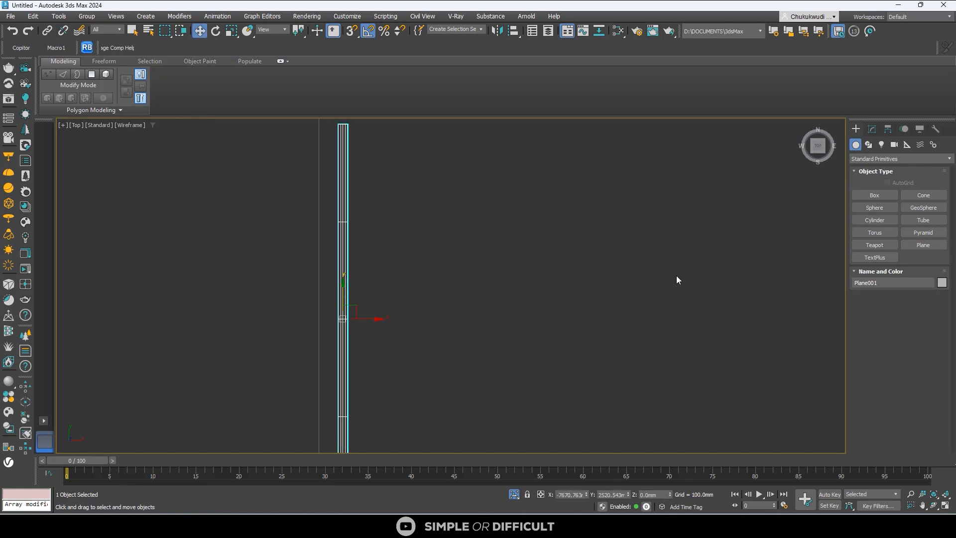
- Draw a spacer box between the window-side outline edge and the plane, with length and width 200 mm
click(889, 197)
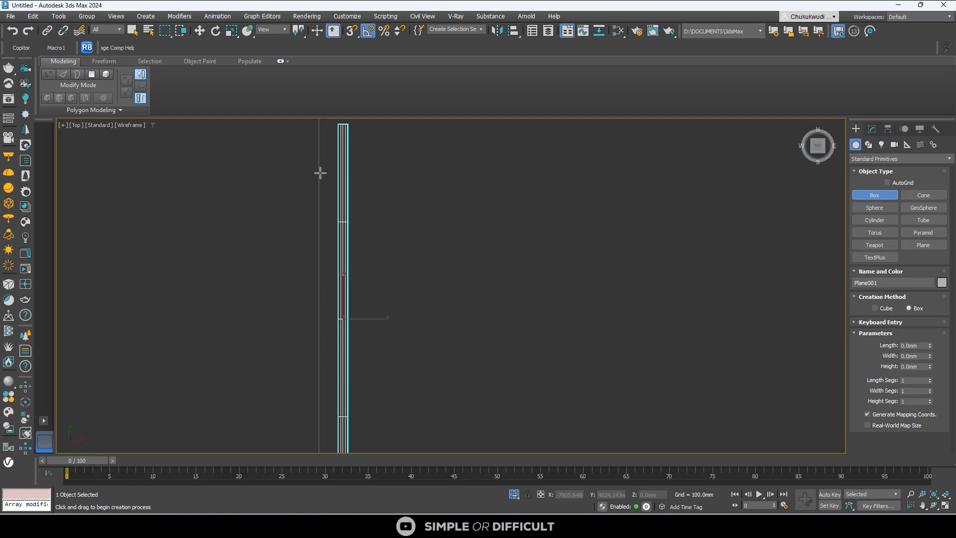
drag(320, 172, 336, 196)
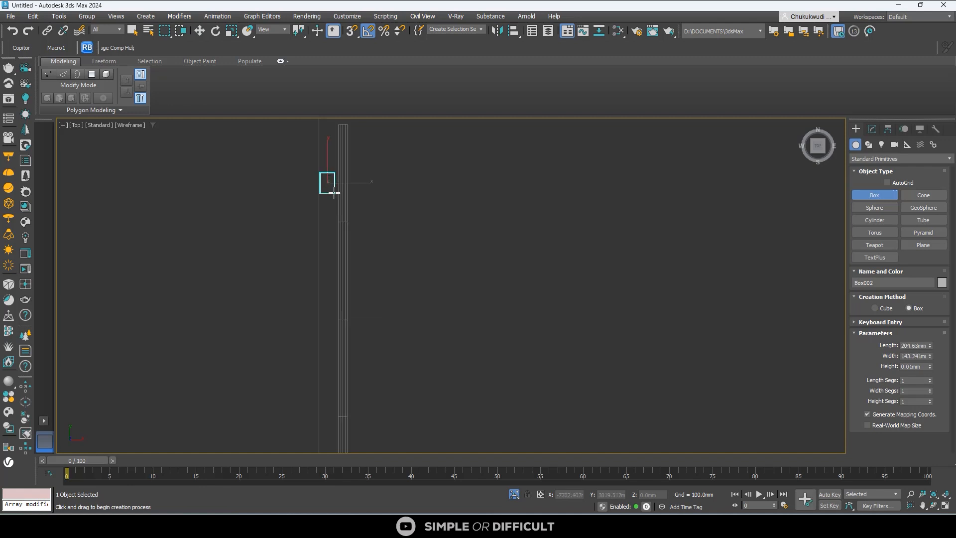
click(909, 356)
text(200)
key(Return)
scroll(329, 164, up, 5)
click(199, 31)
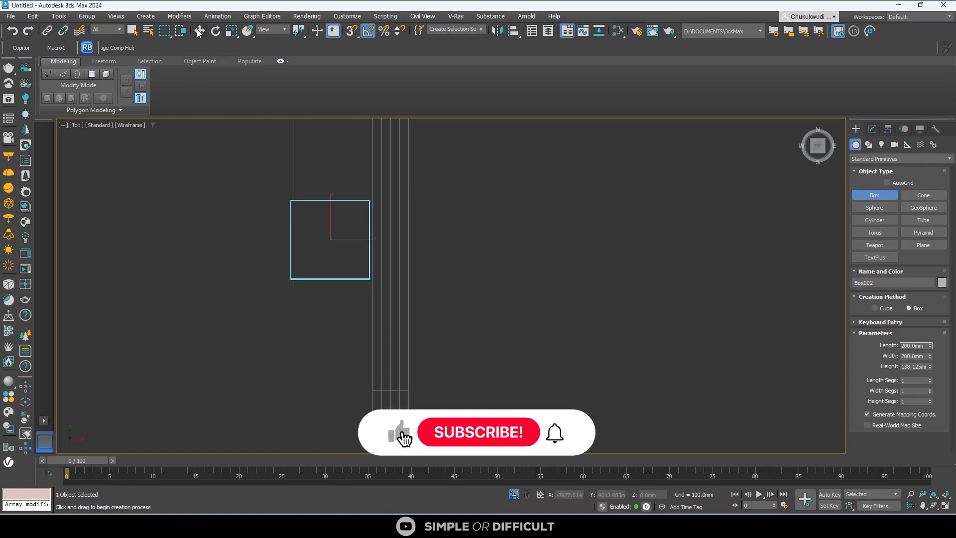
- Turn snapping on and move the spacer box so its outer side snaps to the floor outline's window-side edge
click(335, 220)
click(331, 238)
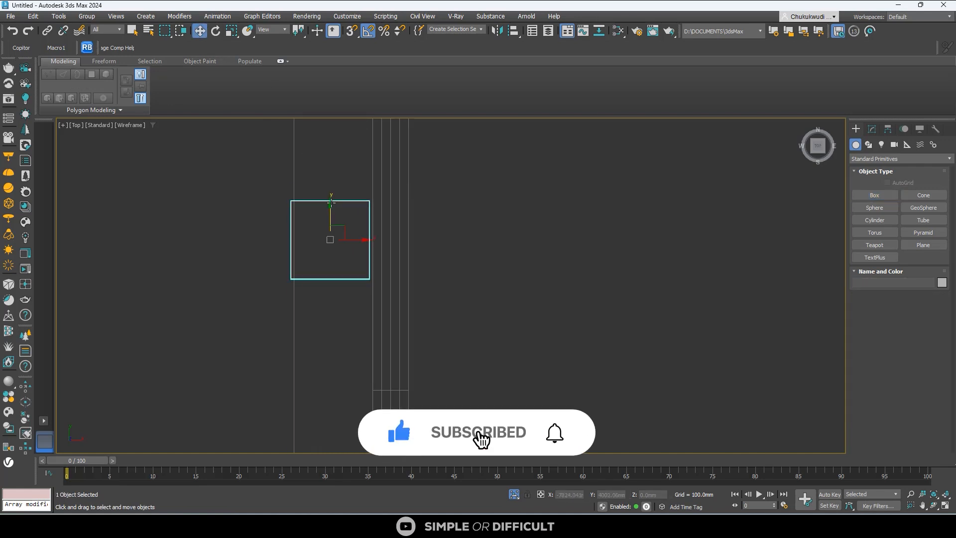
drag(354, 240, 368, 243)
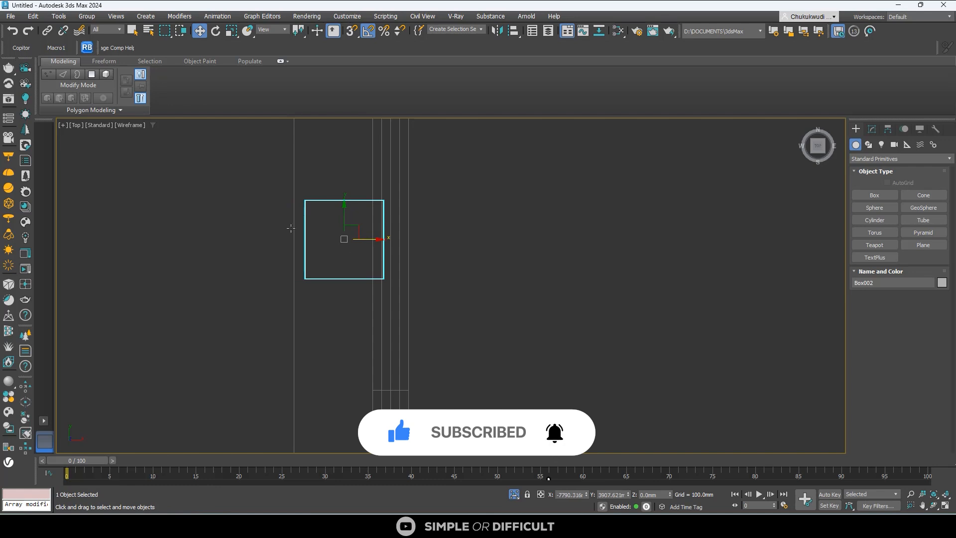
key(s)
drag(304, 220, 294, 211)
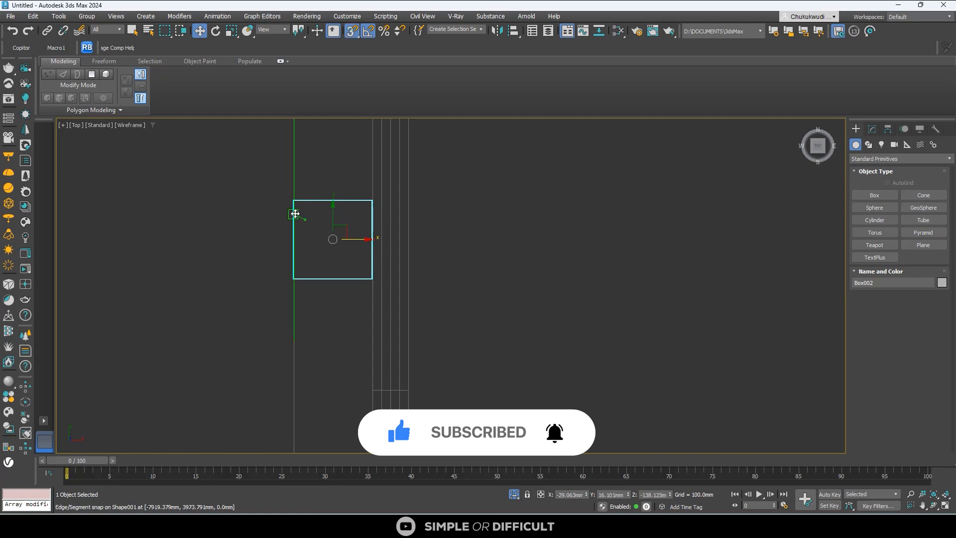
- Move the plane so its window-side edge snaps to the inner side of the spacer box
click(389, 204)
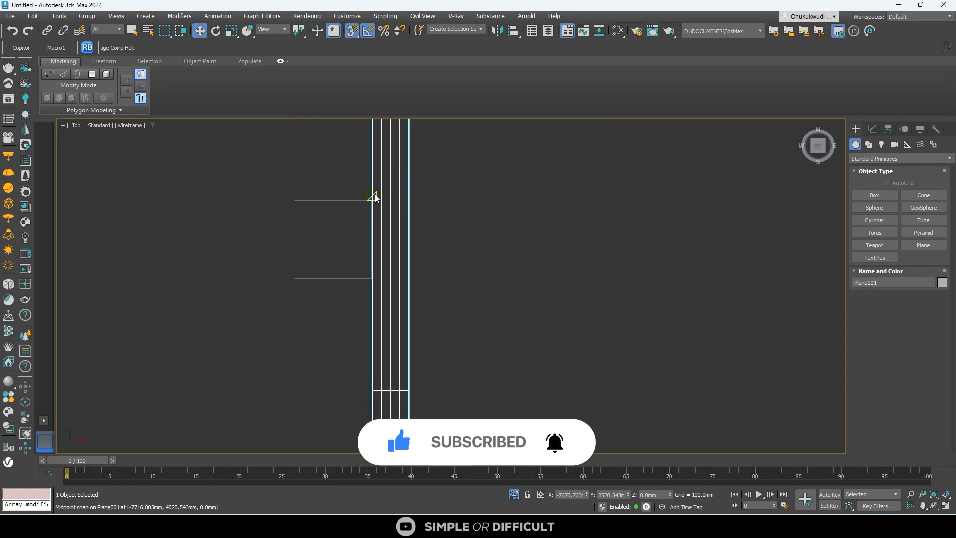
scroll(375, 195, up, 5)
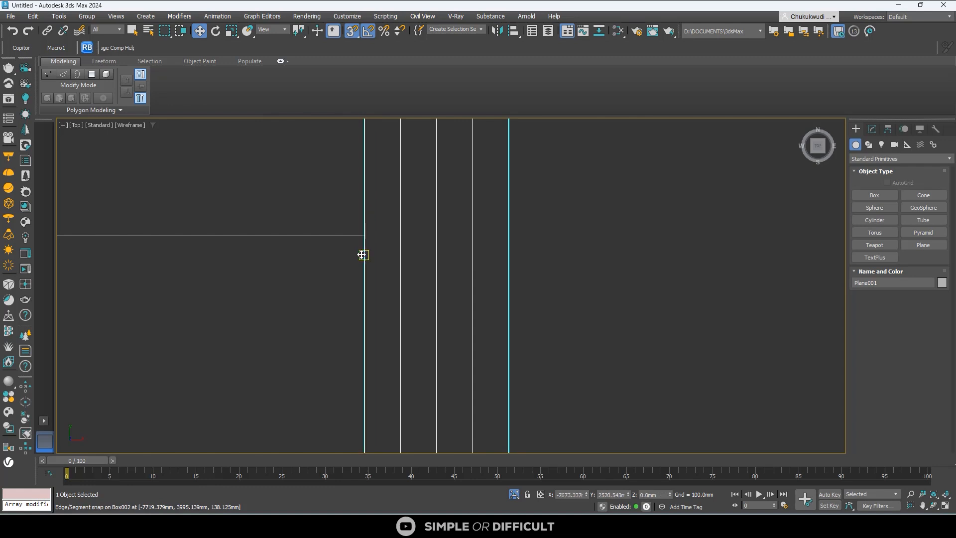
scroll(362, 253, down, 5)
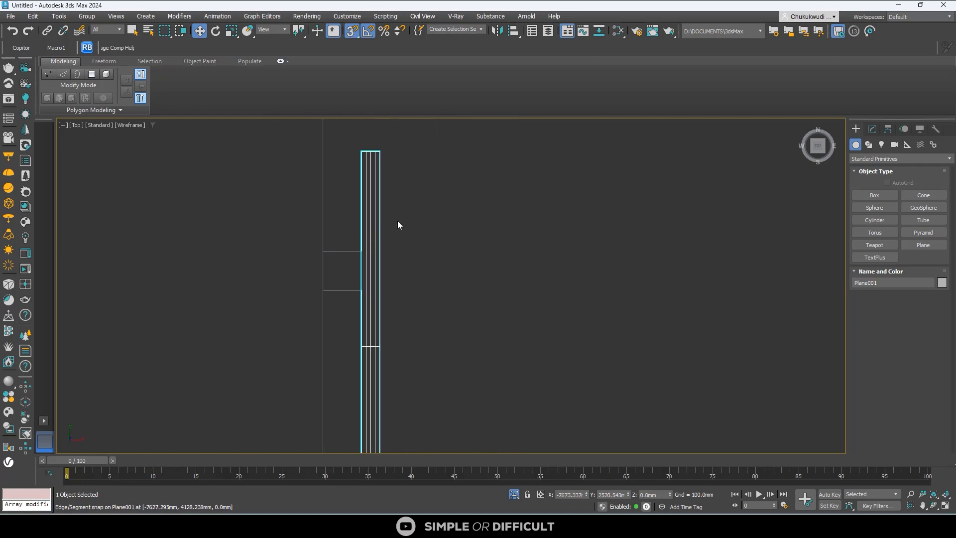
- Set the plane's width to 300 mm and reduce it to 250 mm
click(870, 129)
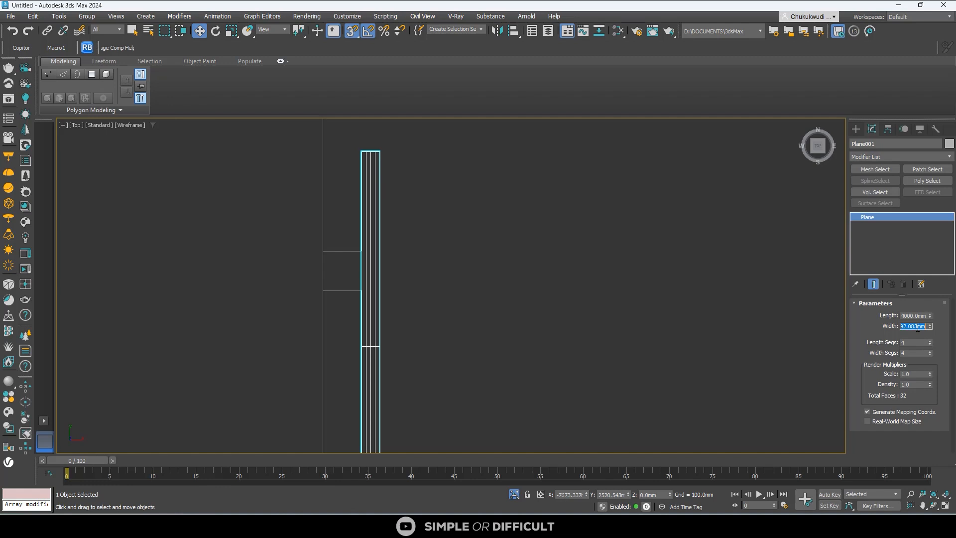
key(Return)
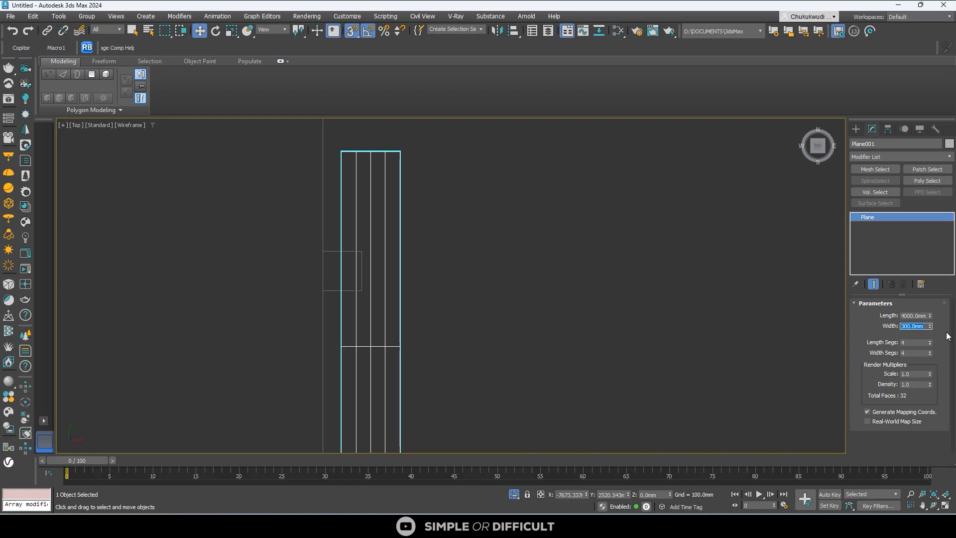
scroll(375, 251, down, 6)
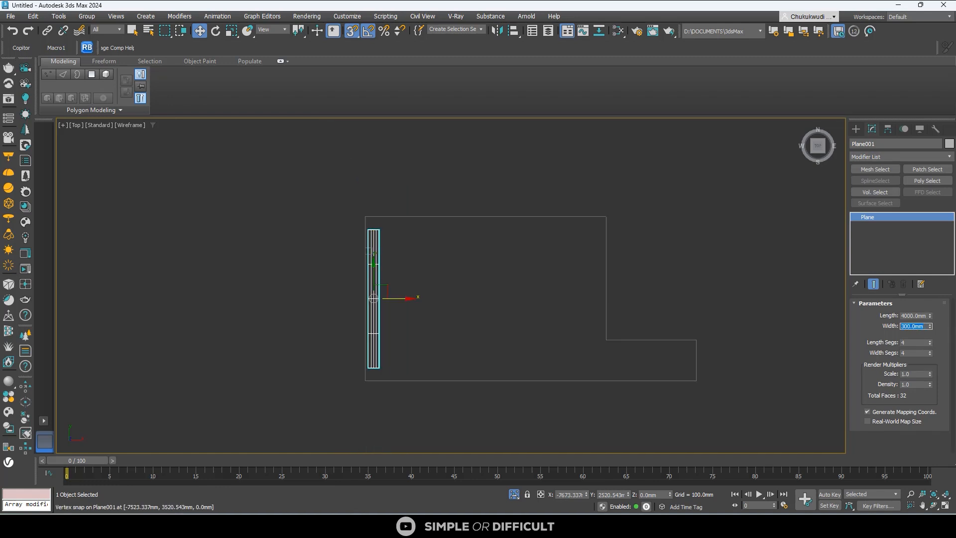
text(250)
key(Return)
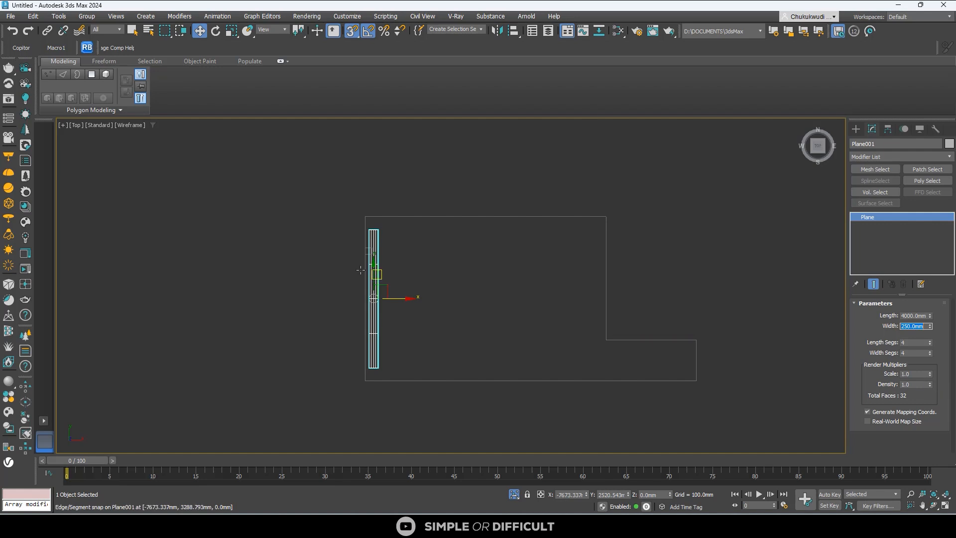
- Shift the 250 mm wide plane into the room and snap its window-side edge back against the spacer box
scroll(387, 317, up, 8)
drag(415, 370, 470, 373)
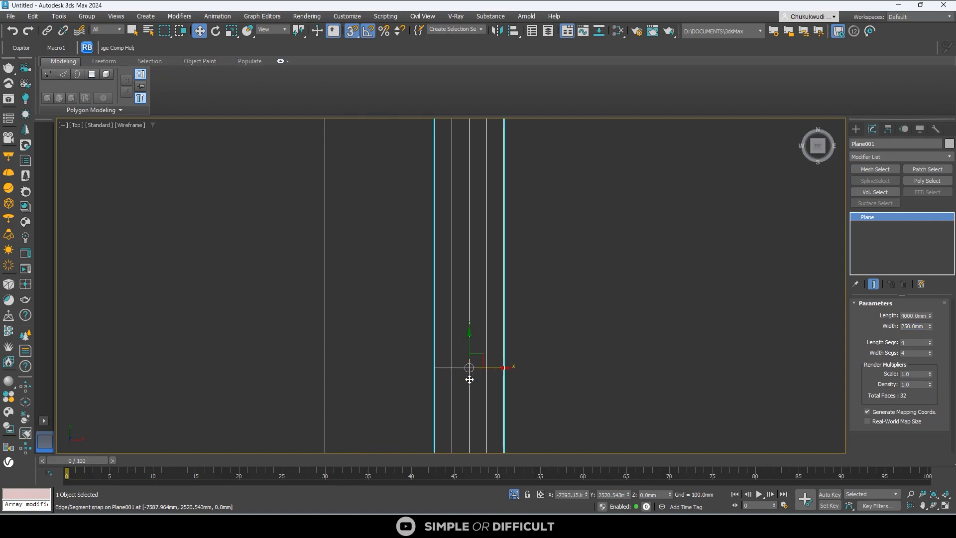
scroll(468, 379, down, 5)
scroll(467, 228, up, 5)
drag(432, 249, 379, 232)
middle_drag(378, 230, 359, 284)
- Increase the plane's width segments to 9
click(928, 350)
click(929, 351)
click(928, 351)
click(928, 351)
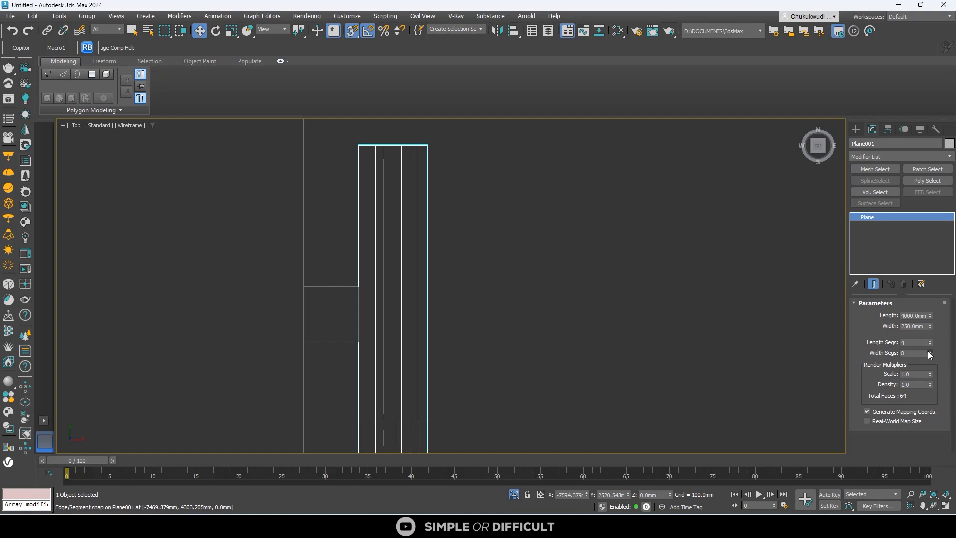
click(928, 351)
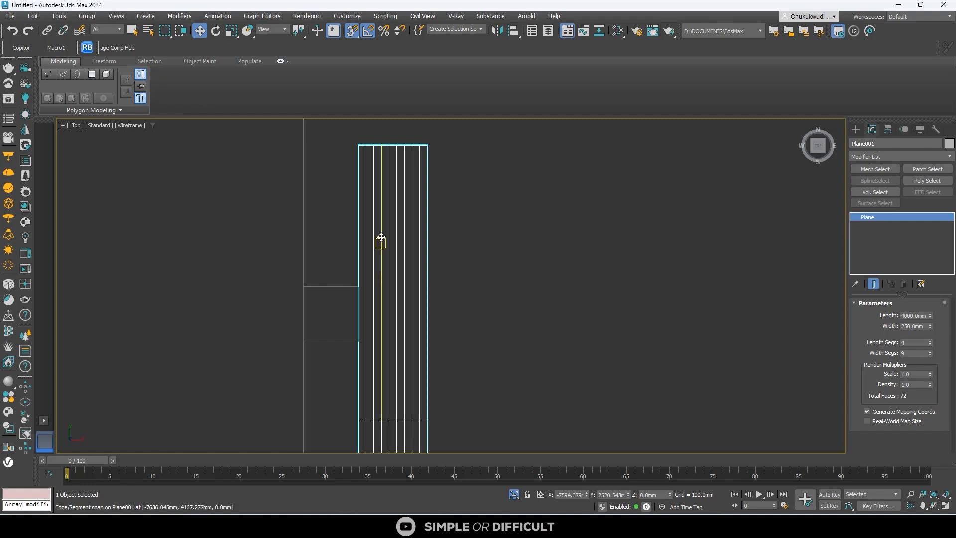
scroll(374, 170, up, 4)
scroll(373, 171, down, 3)
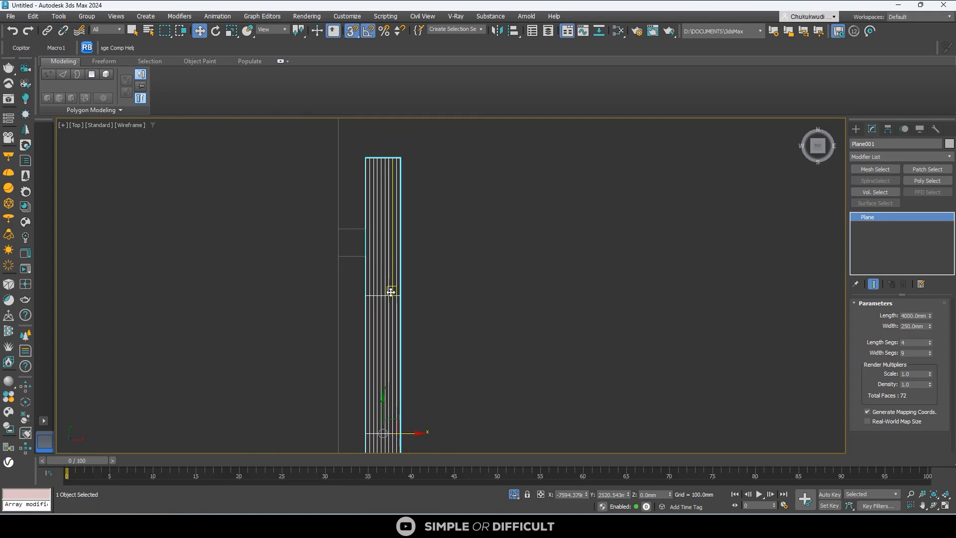
scroll(389, 288, up, 2)
scroll(394, 218, down, 4)
- Convert the plane to an Editable Poly
right_click(397, 185)
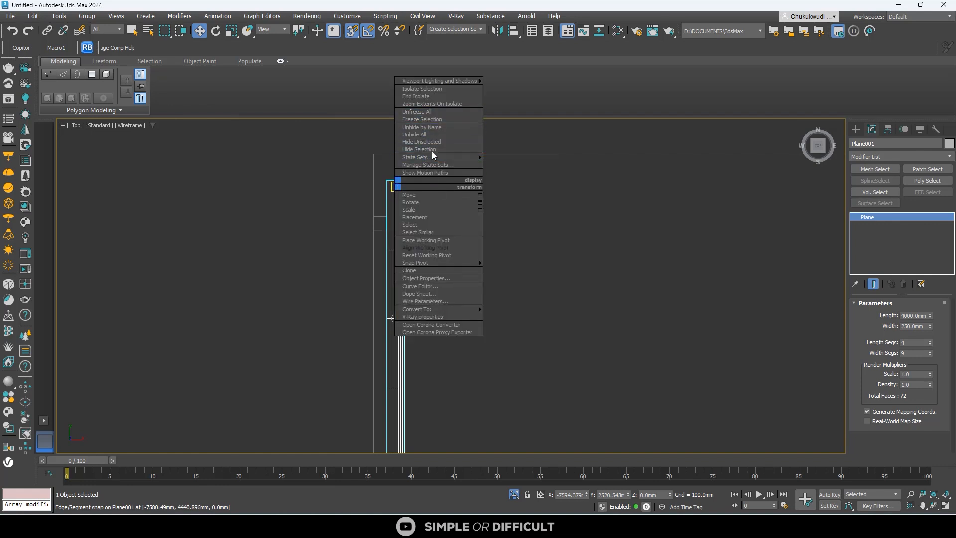
mouse_move(446, 308)
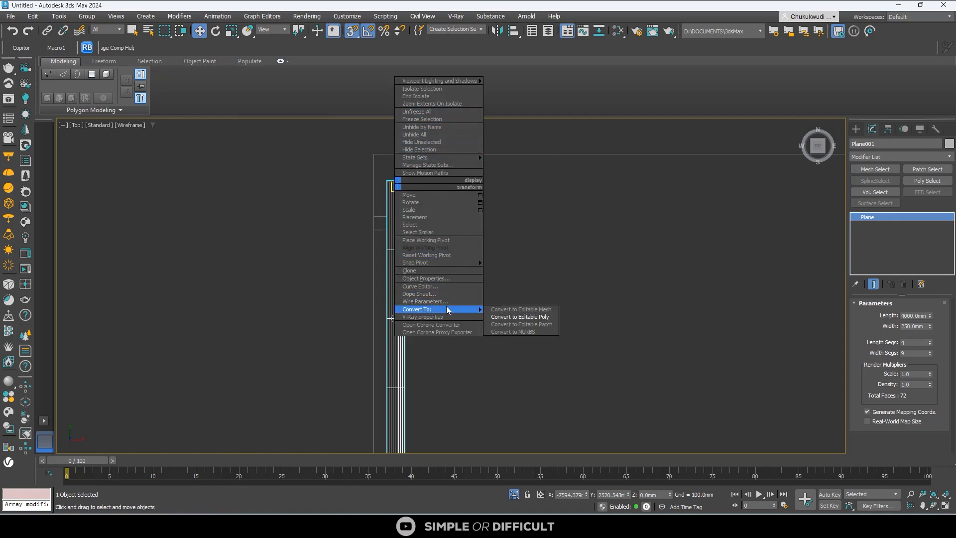
click(523, 317)
- Select the plane's uppermost inner crosswise edge loop and move it along Y close to the plane's upper end
scroll(380, 316, up, 10)
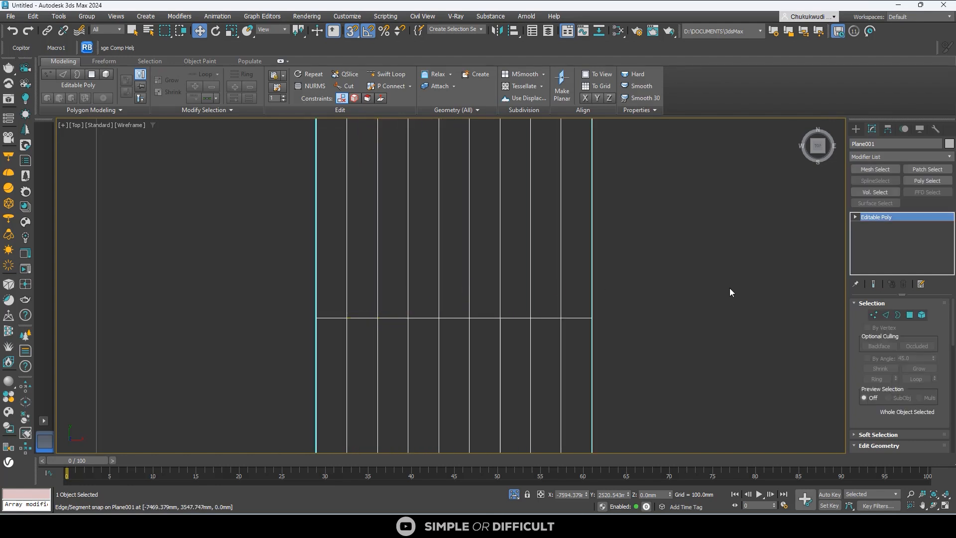
click(886, 315)
double_click(393, 319)
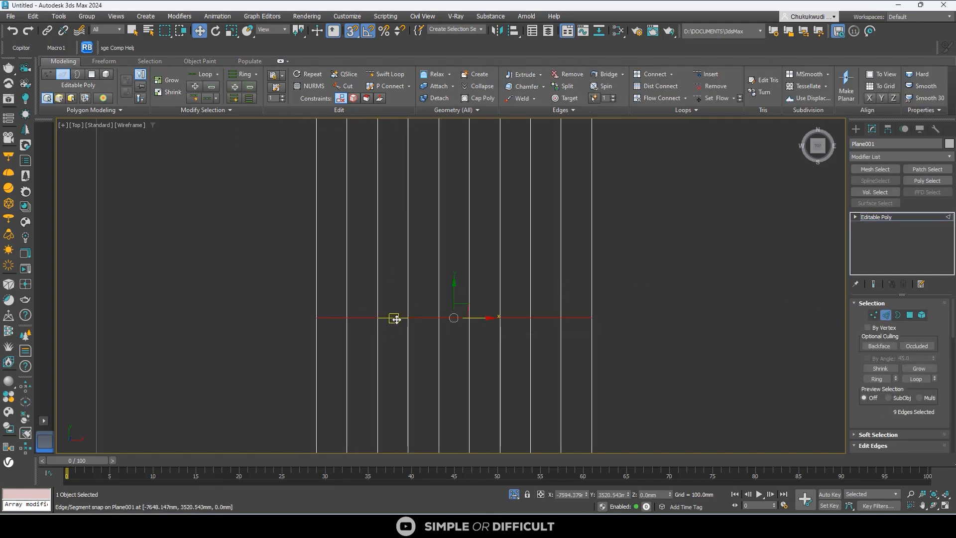
scroll(423, 319, down, 5)
scroll(430, 313, down, 4)
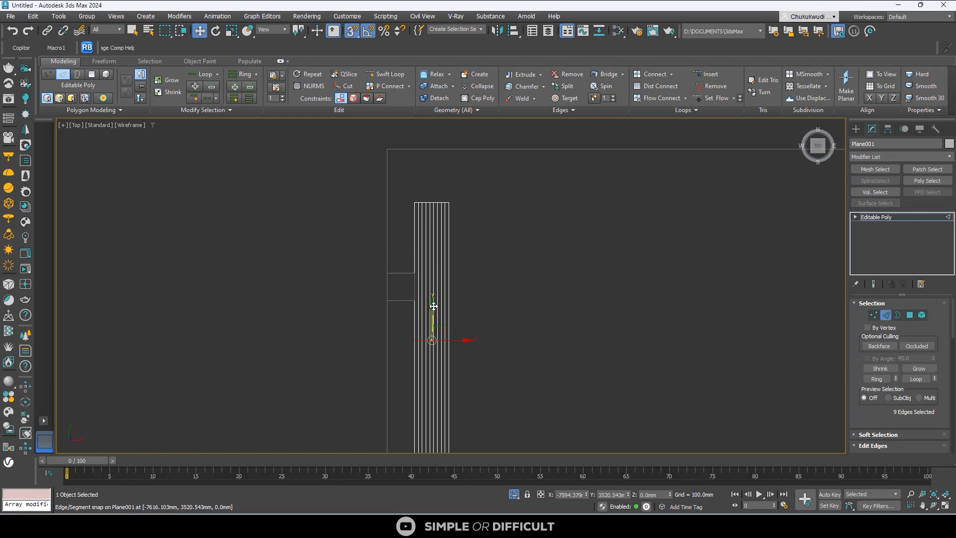
drag(434, 307, 442, 226)
- Select the plane's lowermost inner crosswise edge loop and move it along Y close to the plane's lower end
scroll(437, 220, down, 6)
scroll(434, 344, up, 6)
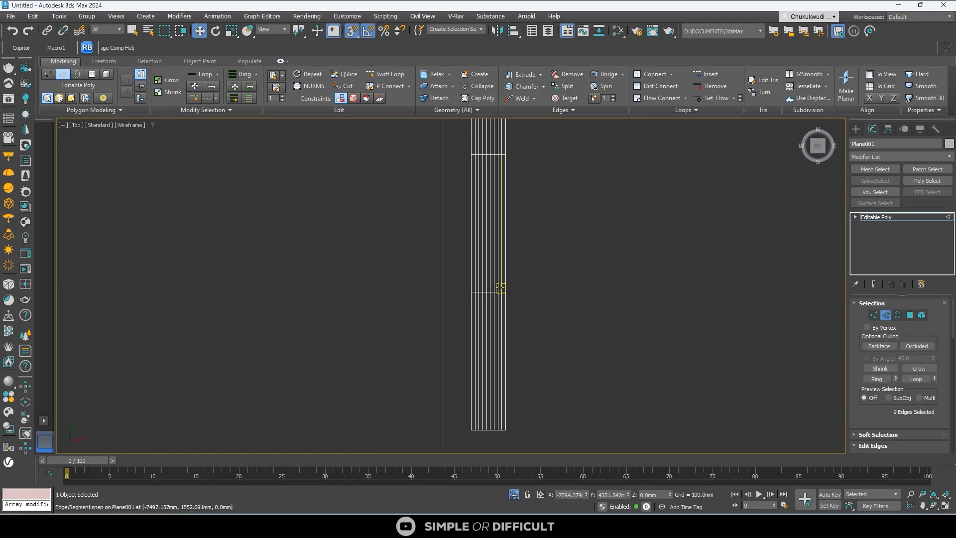
scroll(500, 288, up, 5)
scroll(486, 303, down, 5)
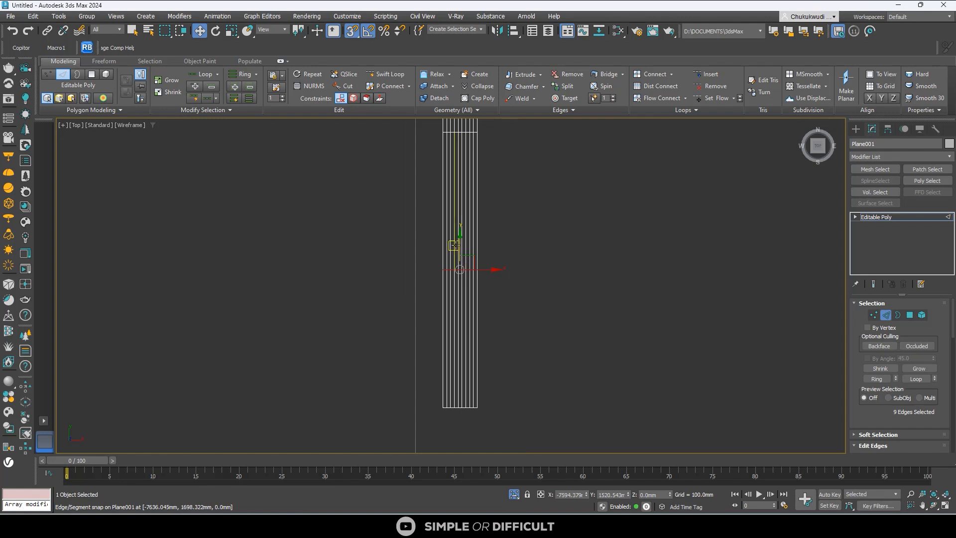
drag(459, 270, 481, 379)
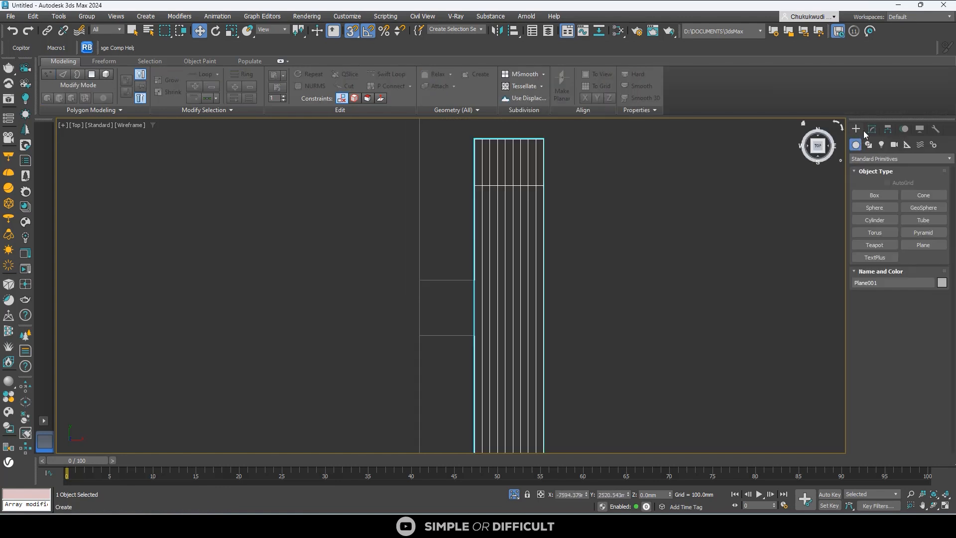
- Select all outer border edges of the plane and create a linear shape from them
click(875, 131)
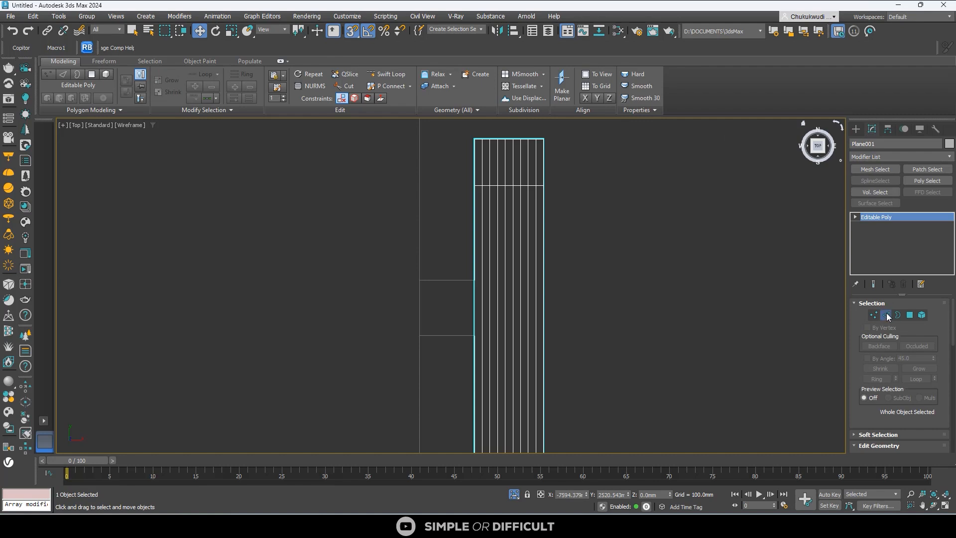
click(887, 314)
scroll(498, 137, up, 5)
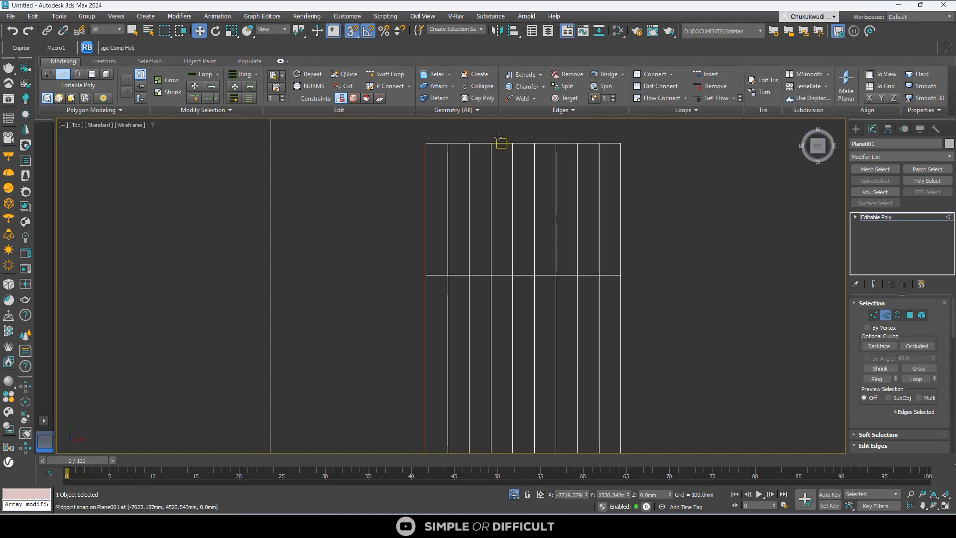
ctrl+double_click(499, 141)
ctrl+double_click(620, 199)
scroll(571, 195, down, 7)
scroll(552, 393, up, 4)
scroll(533, 418, up, 5)
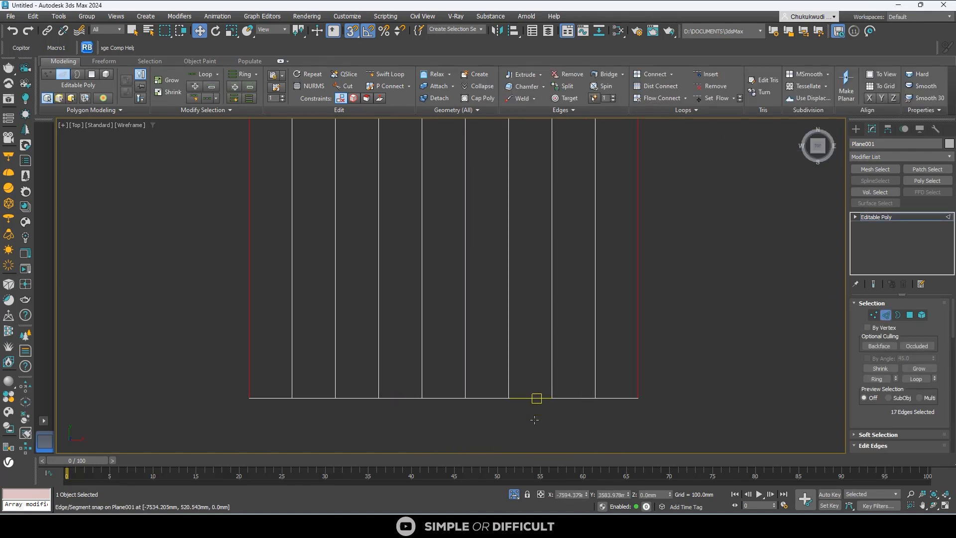
ctrl+double_click(530, 398)
scroll(456, 362, down, 10)
scroll(946, 434, down, 2)
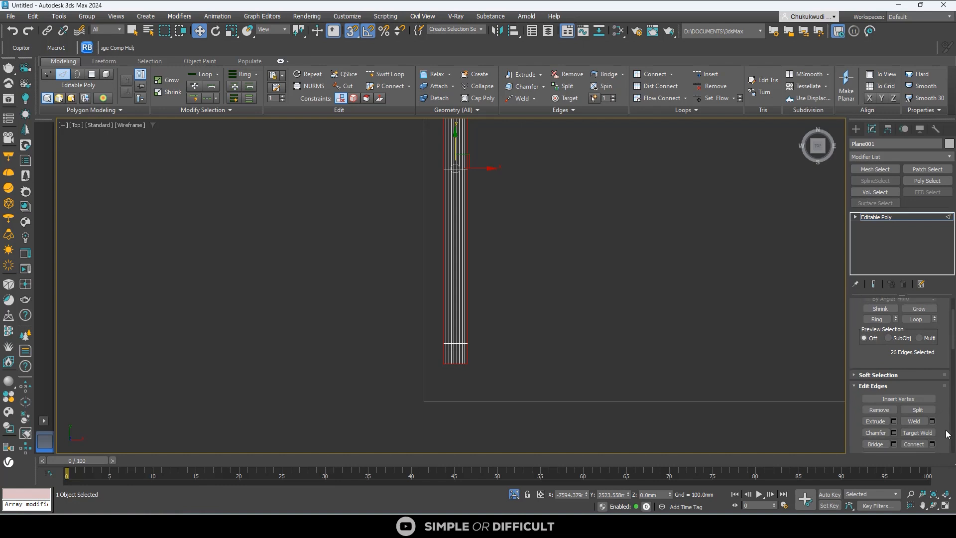
scroll(946, 435, down, 1)
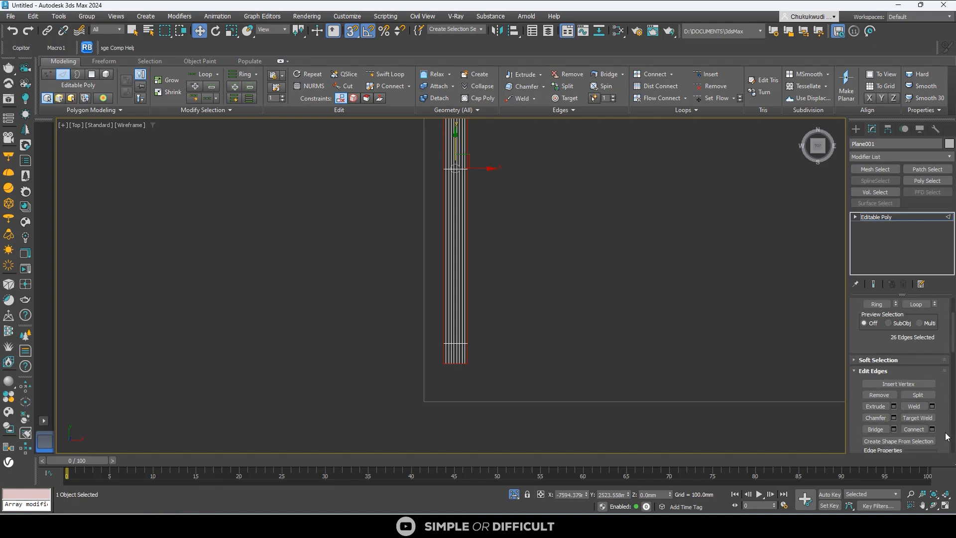
click(903, 442)
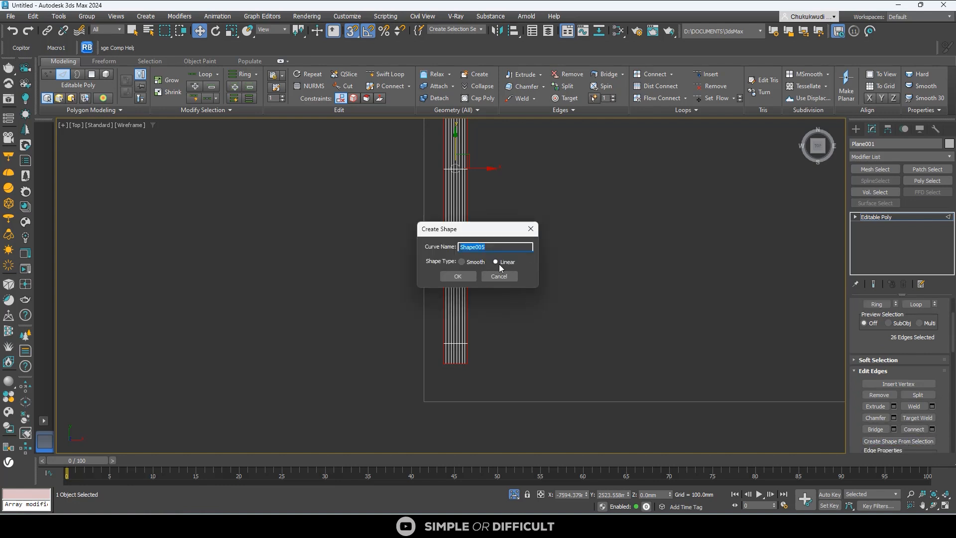
click(458, 277)
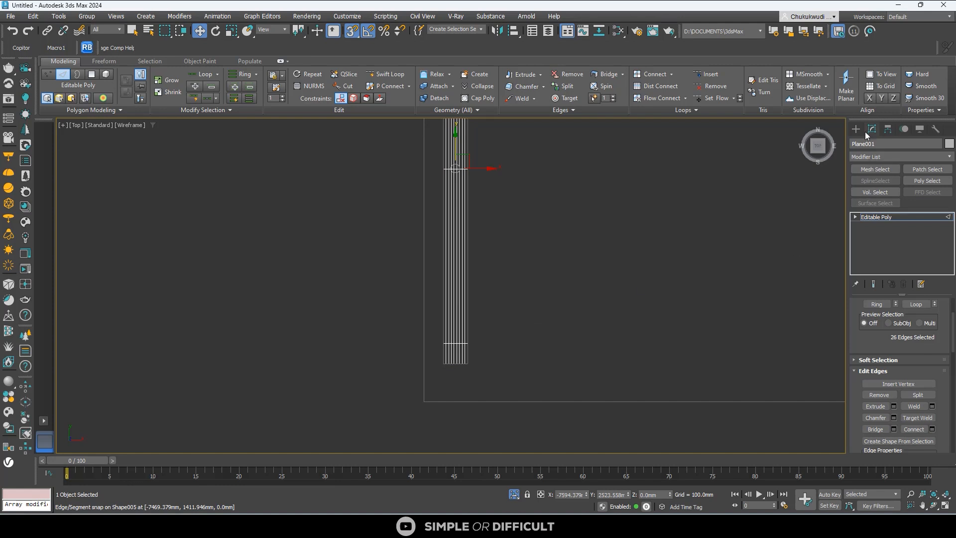
click(855, 125)
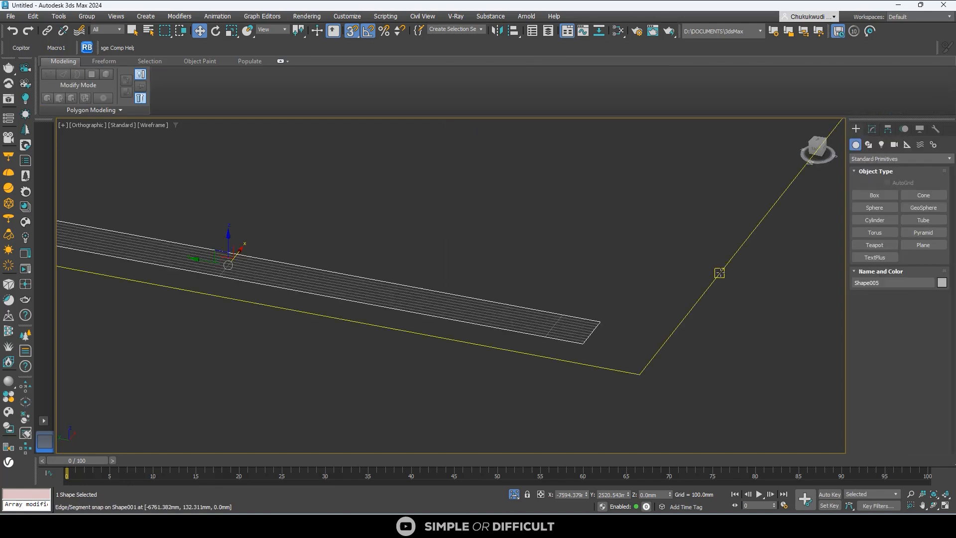
- Attach the plane's border shape to the floor outline at its Editable Spline level
click(719, 273)
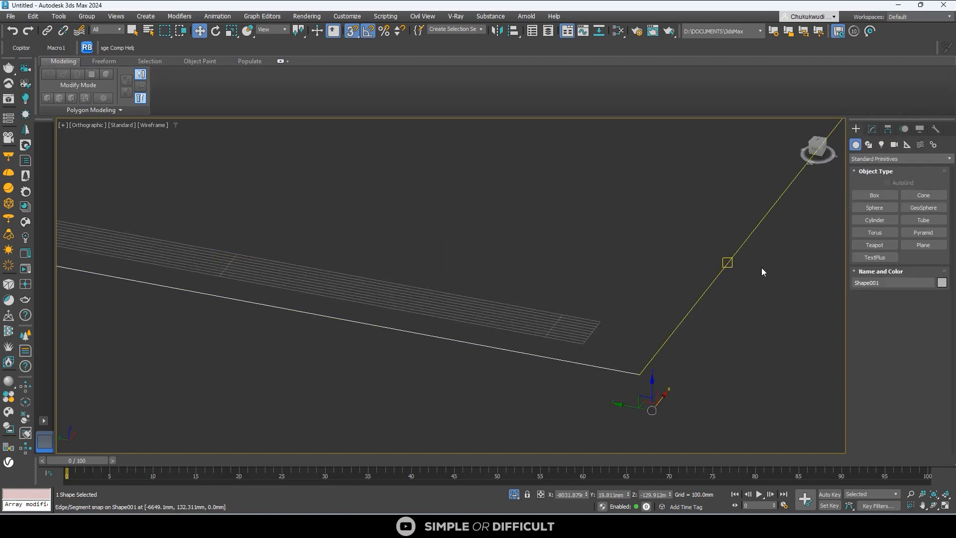
click(887, 128)
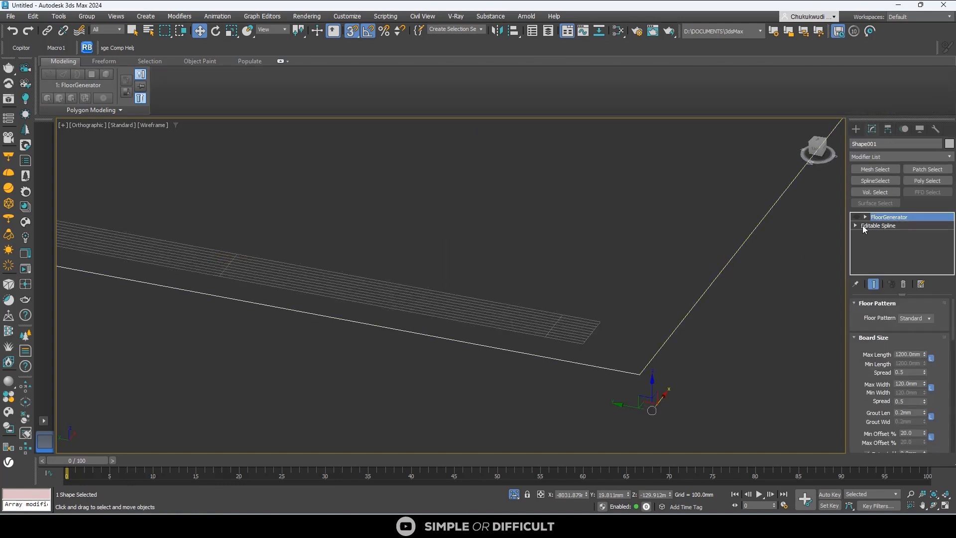
click(877, 225)
scroll(941, 386, down, 5)
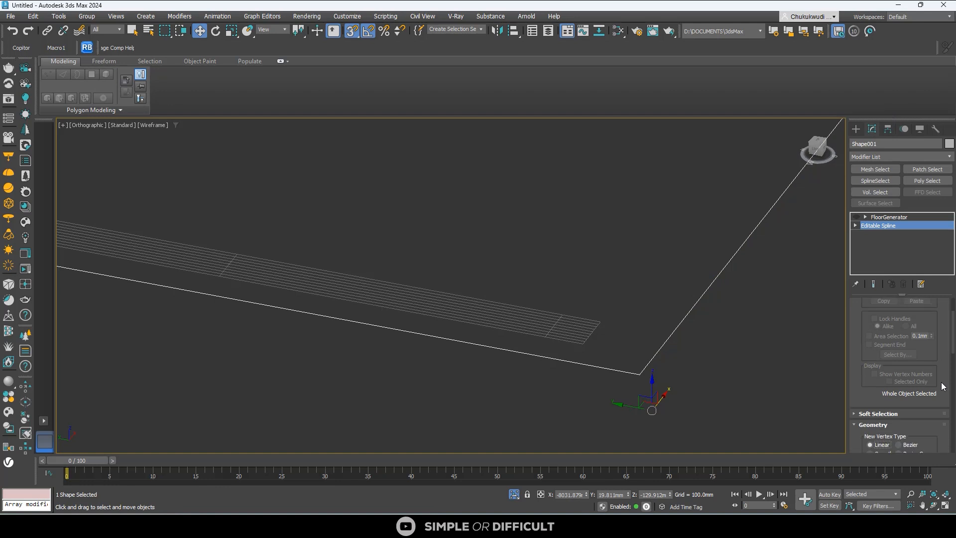
scroll(941, 386, down, 3)
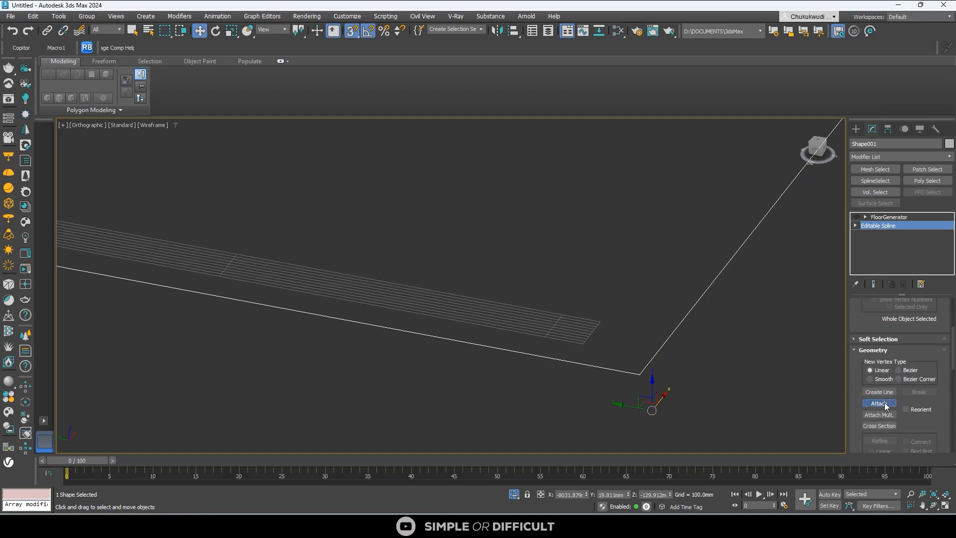
click(884, 404)
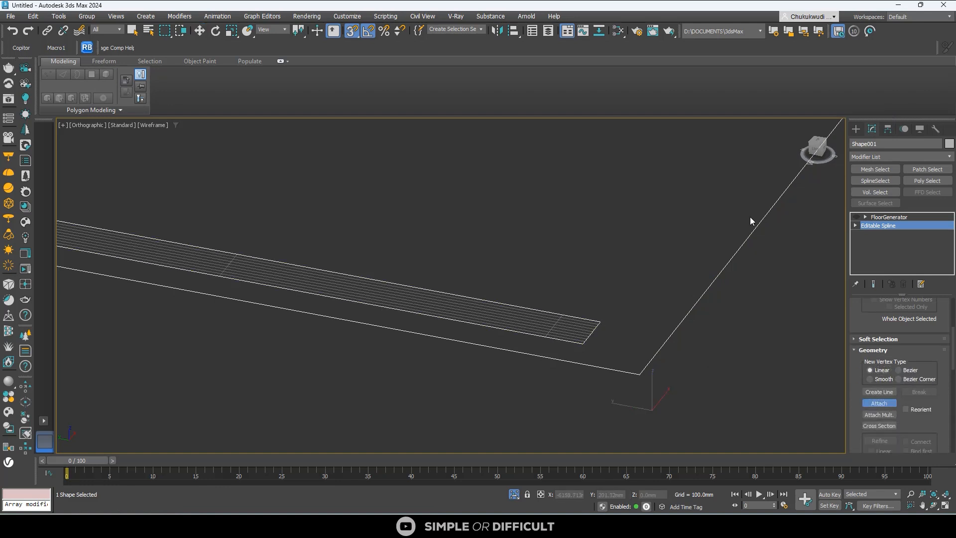
scroll(595, 264, down, 4)
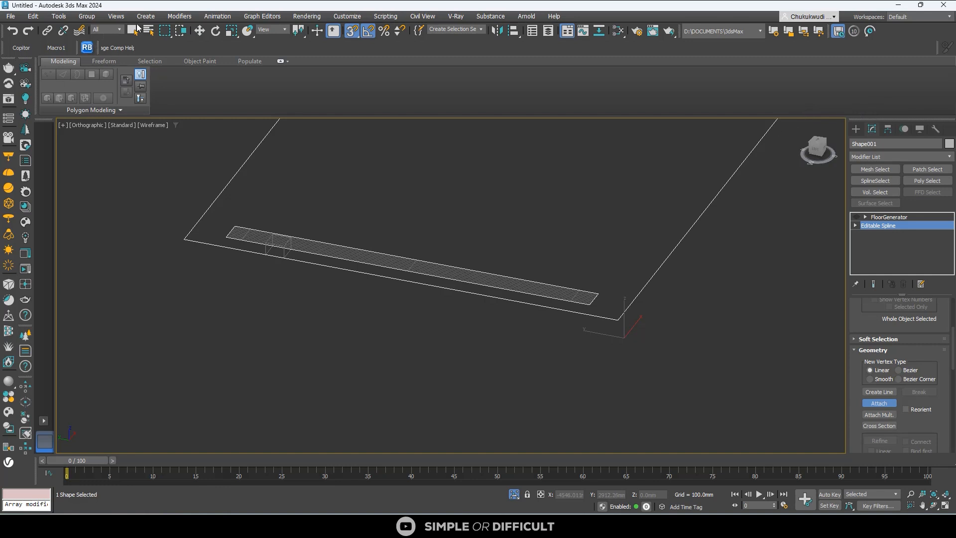
click(198, 31)
scroll(426, 274, down, 5)
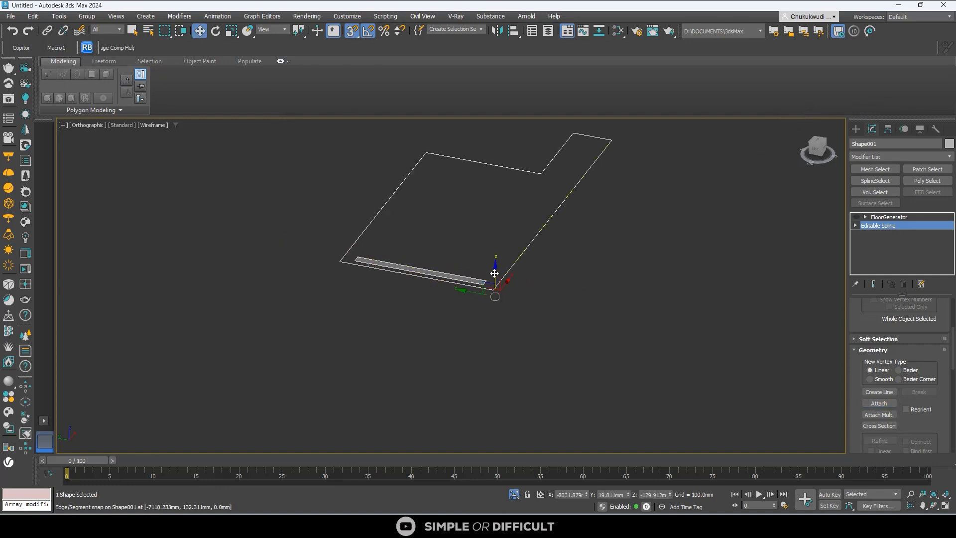
drag(494, 273, 495, 232)
right_click(495, 233)
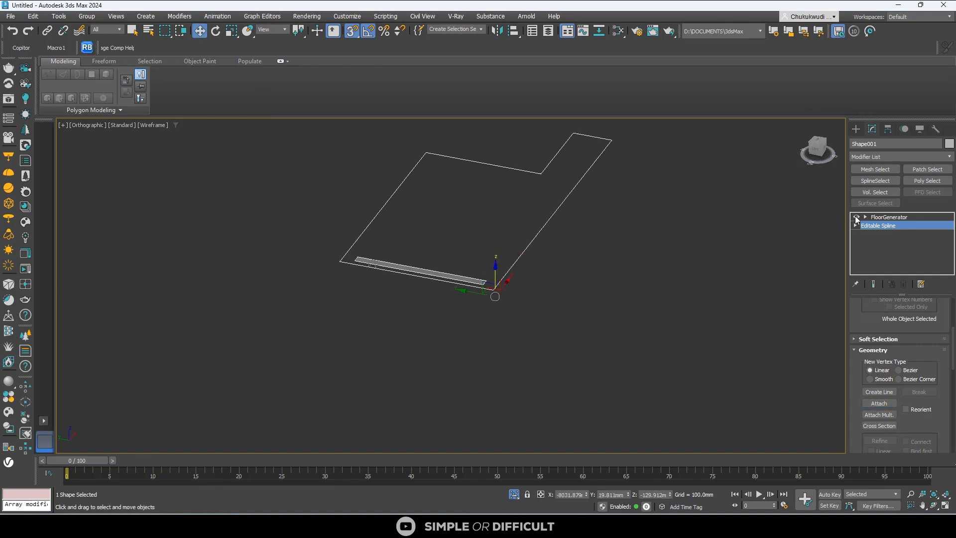
- Turn the floor's FloorGenerator modifier back on and deselect the floor
scroll(490, 213, up, 2)
click(575, 308)
scroll(452, 292, up, 5)
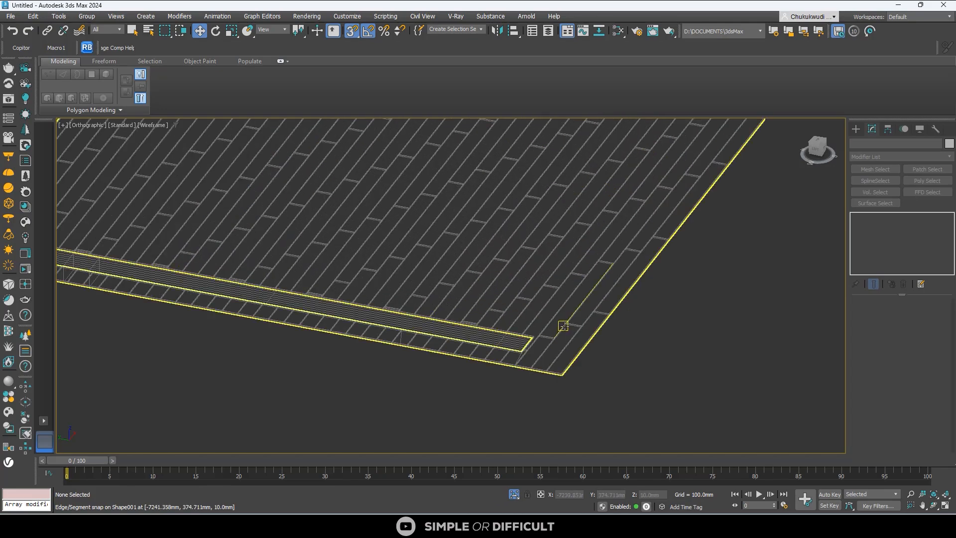
scroll(634, 295, up, 3)
scroll(629, 286, down, 2)
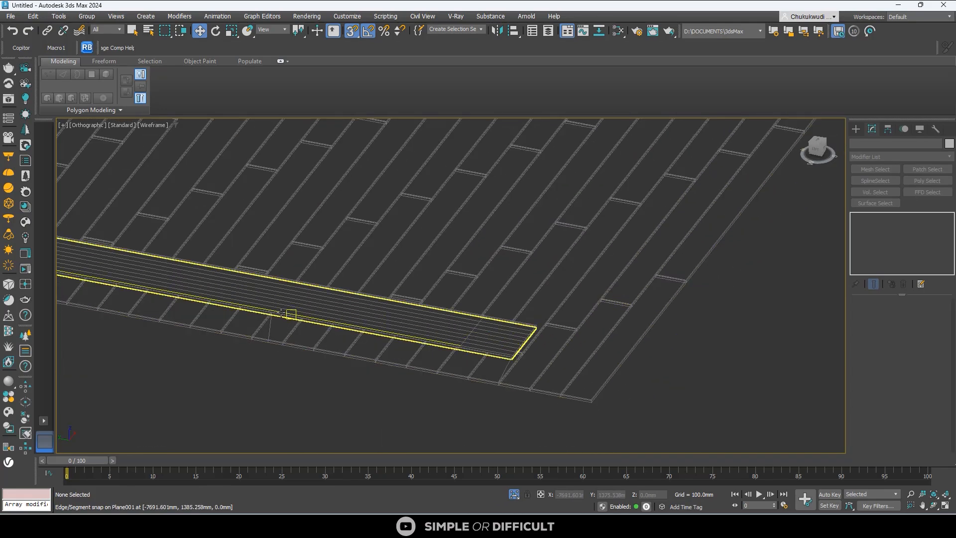
scroll(281, 313, up, 4)
- Select the window-side plane and display the orthographic view shaded with edged faces
click(420, 287)
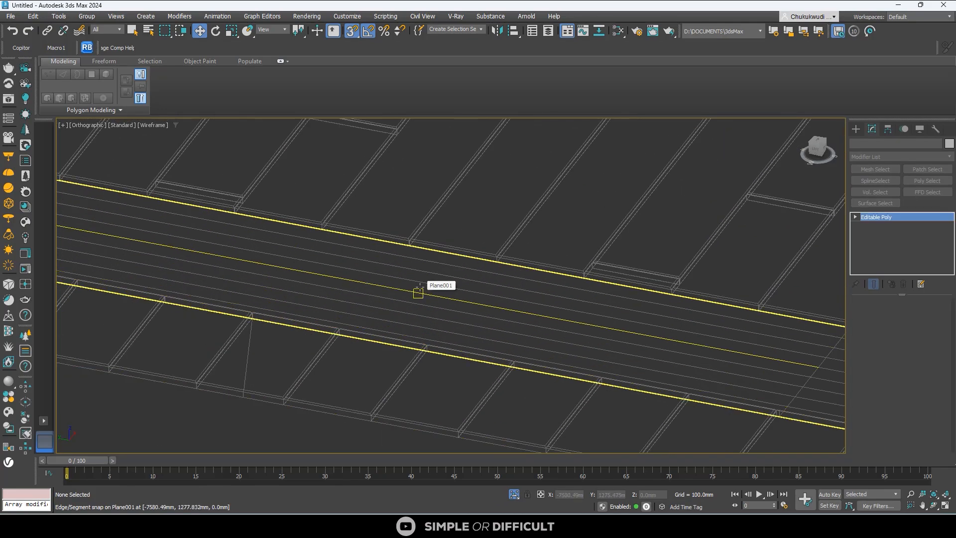
scroll(440, 280, down, 4)
alt+middle_drag(476, 299, 298, 230)
scroll(460, 327, down, 4)
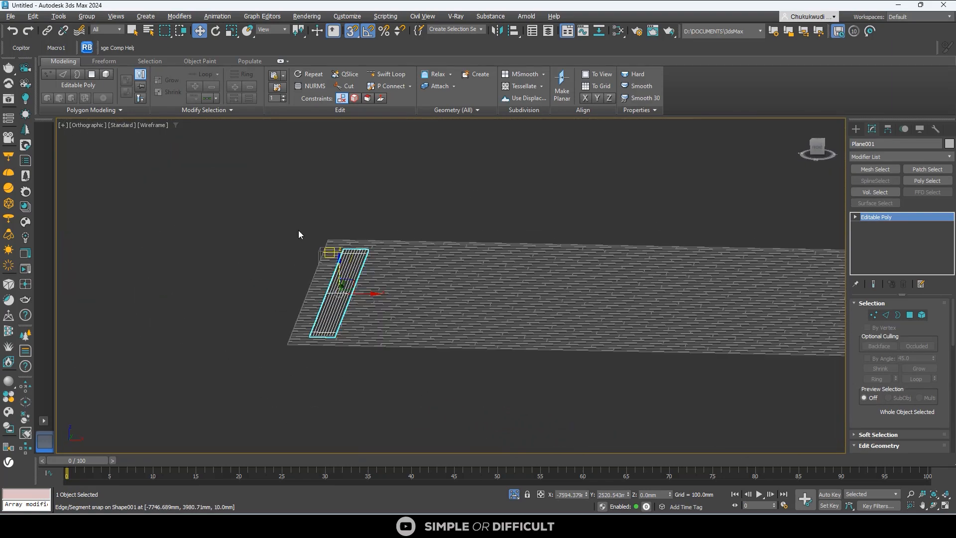
click(155, 124)
click(188, 135)
scroll(413, 220, up, 4)
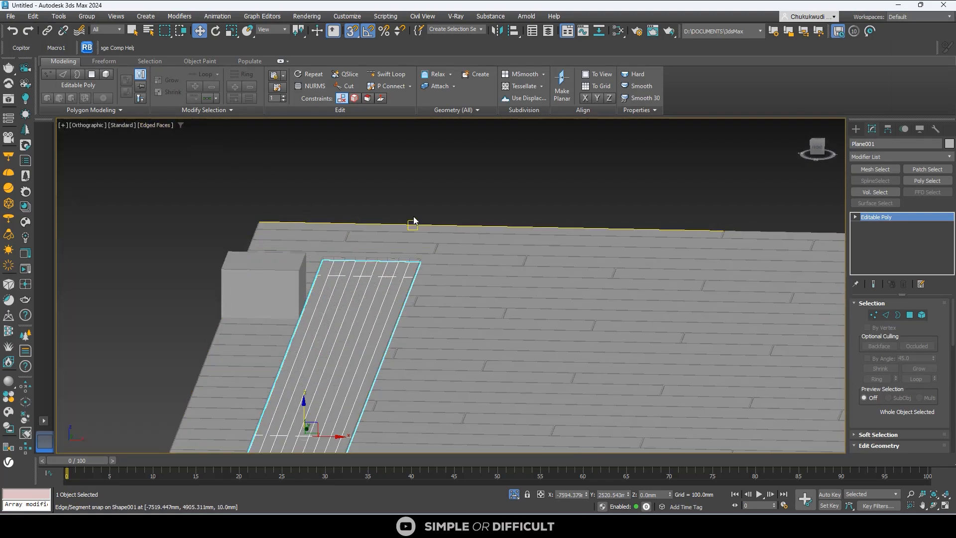
- Delete the spacer box between the floor's window edge and the plane
scroll(414, 220, down, 3)
click(304, 256)
key(Delete)
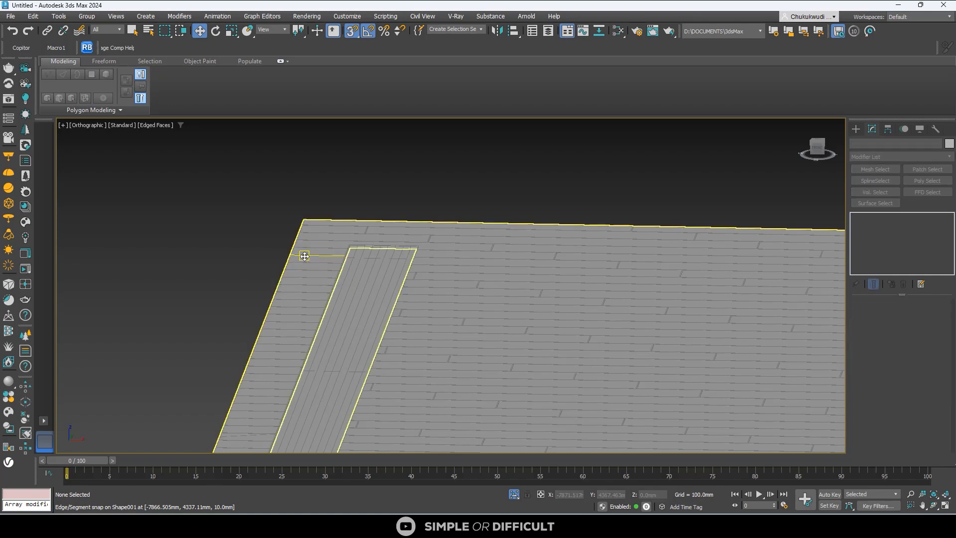
- Select the plane inside the floor cut-out and isolate it
scroll(357, 249, up, 10)
scroll(446, 224, down, 9)
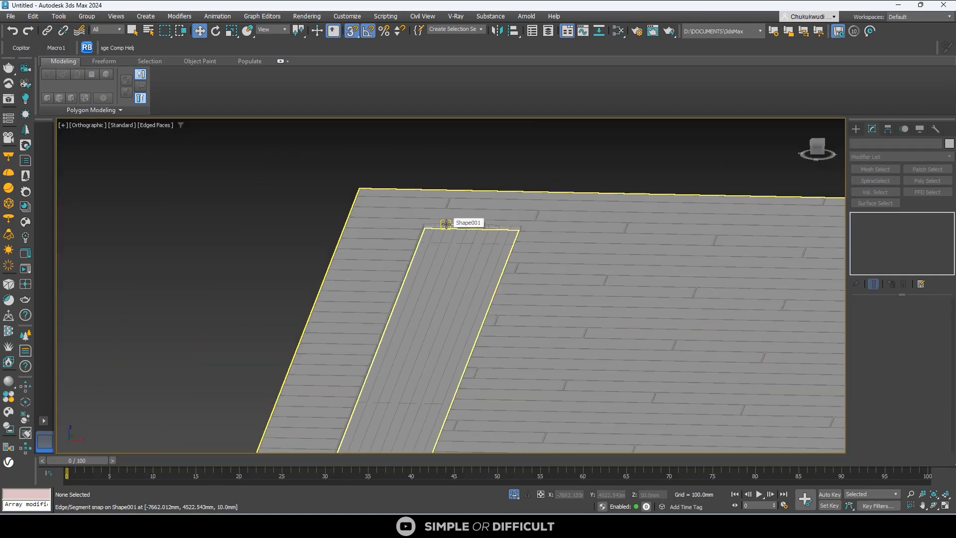
alt+middle_drag(445, 224, 550, 249)
scroll(550, 248, up, 8)
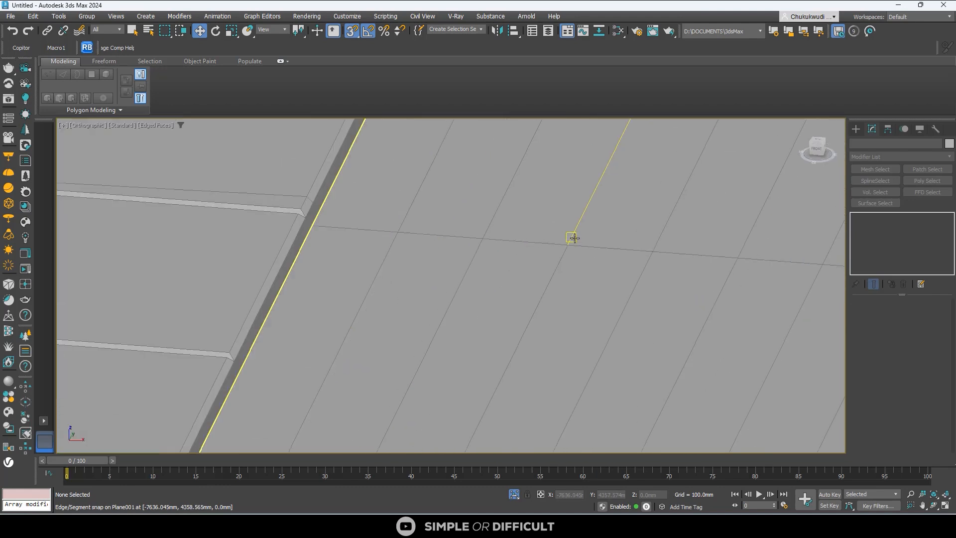
scroll(571, 237, down, 7)
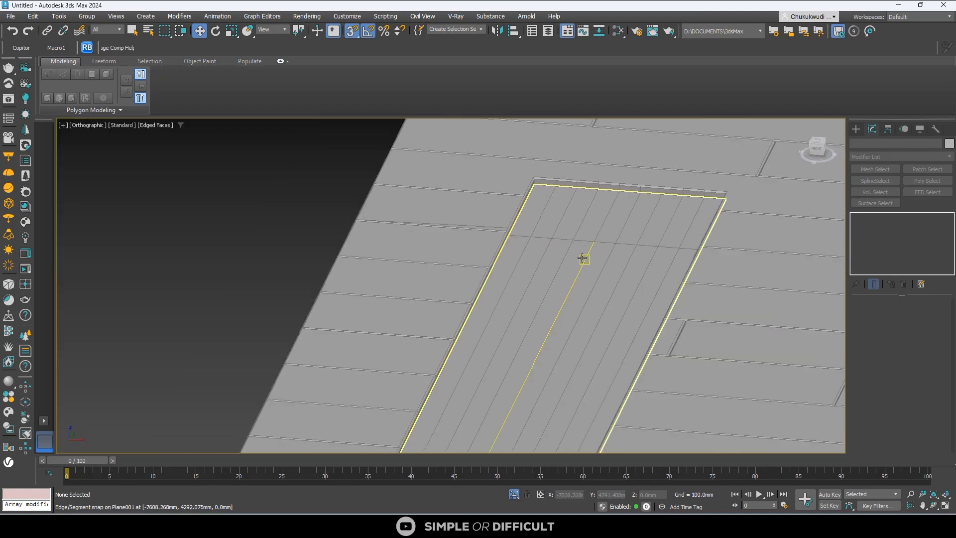
click(603, 217)
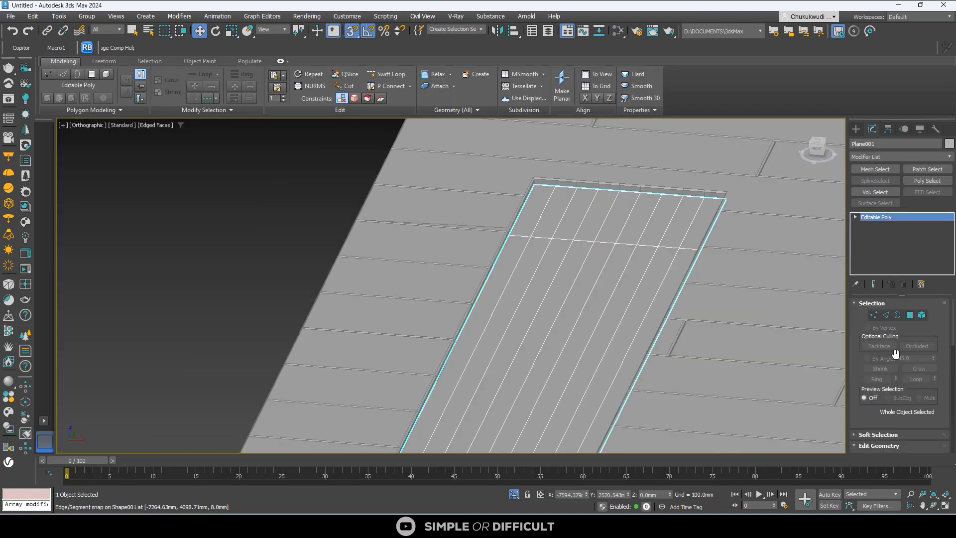
click(514, 494)
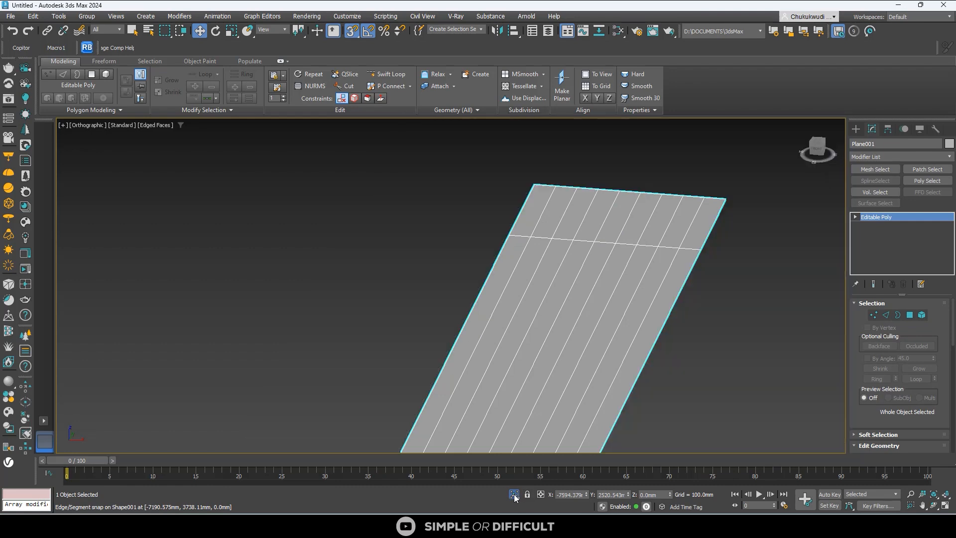
scroll(518, 281, down, 5)
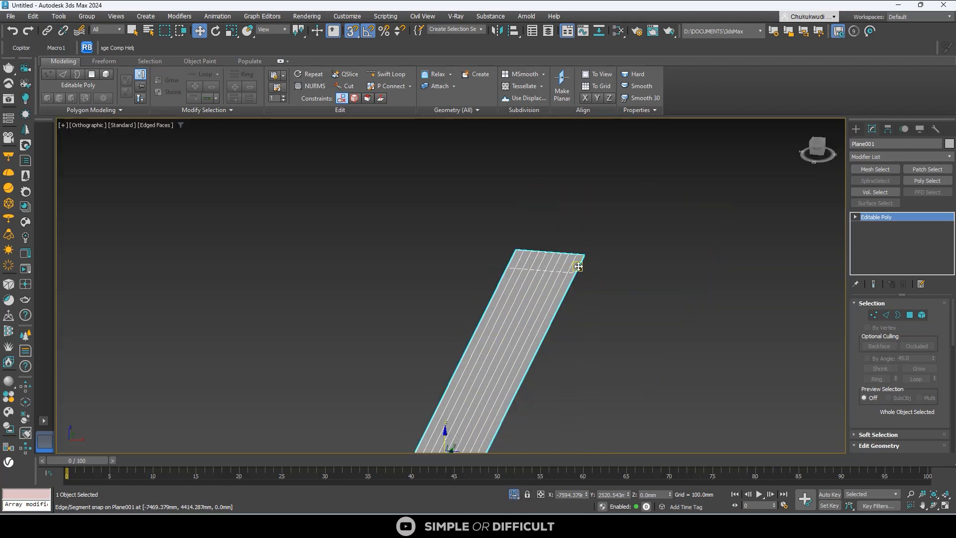
- Show the isolated plane in the Top view and hide the grid
key(t)
key(z)
scroll(442, 168, up, 5)
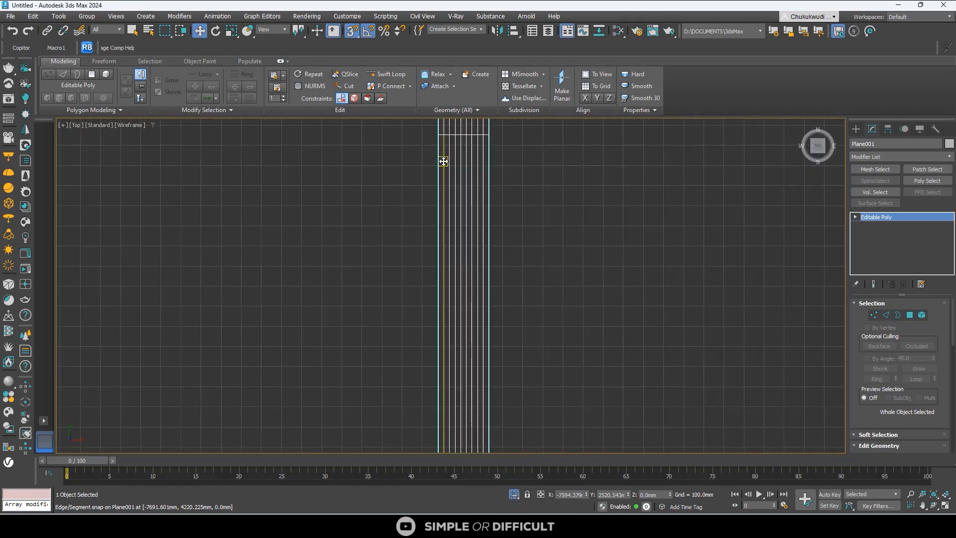
middle_drag(443, 162, 441, 164)
key(g)
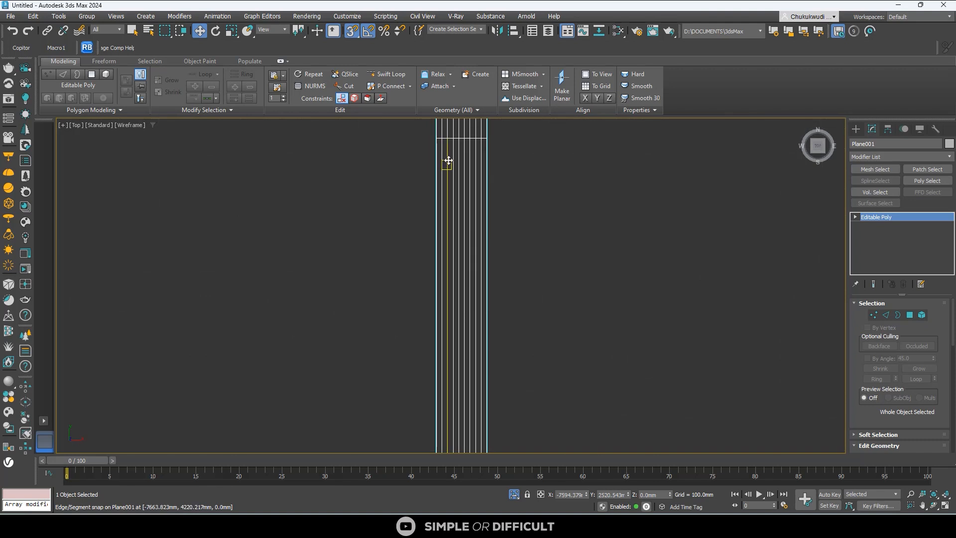
- At edge level, select the eight inner lengthwise edges in the plane's long segment just below its upper end strip
scroll(476, 151, up, 5)
scroll(505, 159, down, 2)
scroll(504, 179, down, 3)
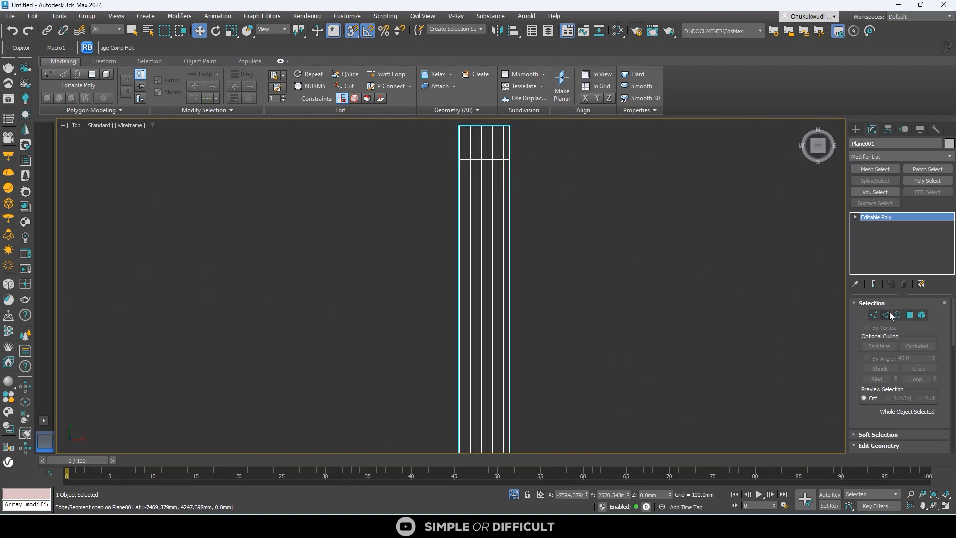
click(885, 315)
scroll(501, 167, up, 3)
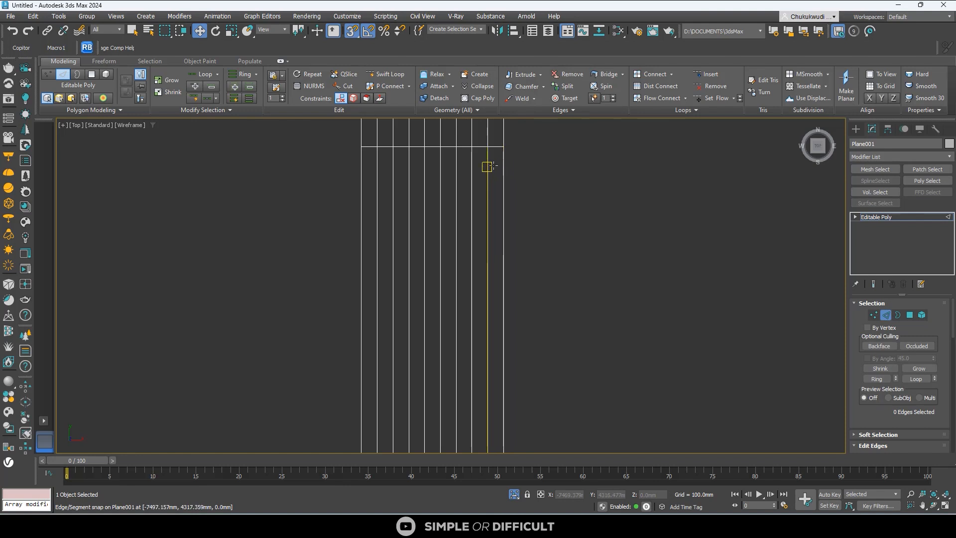
scroll(490, 166, up, 3)
drag(499, 167, 264, 322)
scroll(264, 322, down, 10)
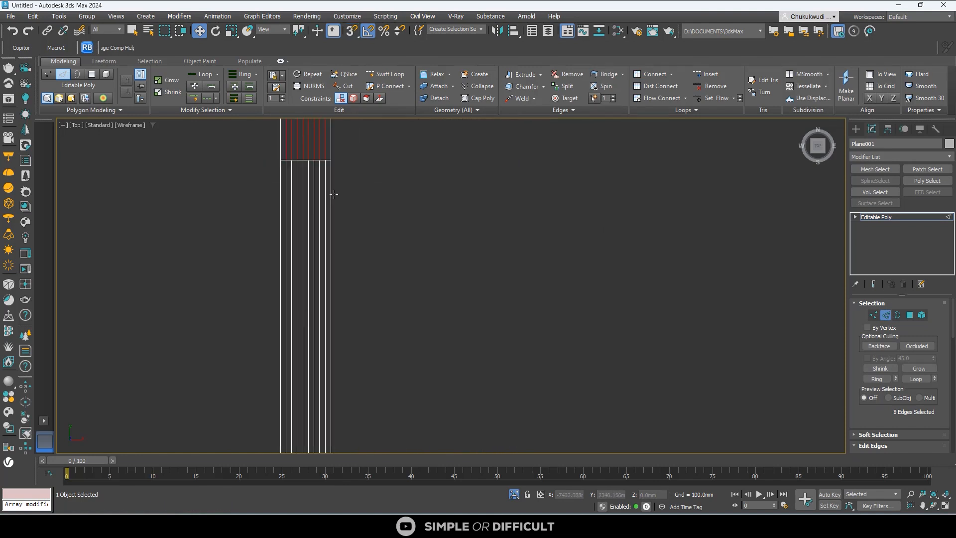
- Add the eight inner lengthwise edges of the adjoining long segment to the selection, leaving out the lower end strip
scroll(485, 254, up, 8)
ctrl+drag(330, 312, 329, 312)
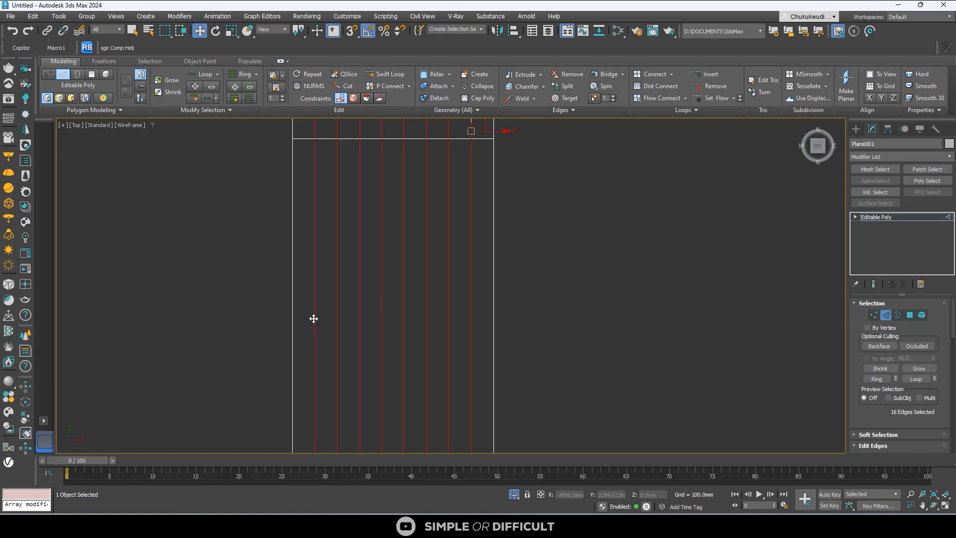
scroll(357, 212, down, 5)
scroll(360, 409, up, 5)
scroll(391, 343, down, 6)
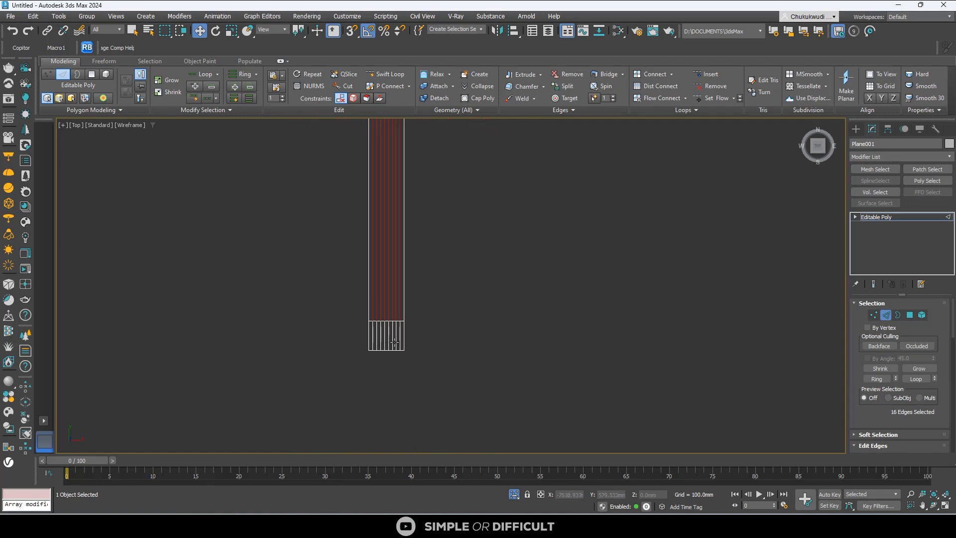
- Display the plane with its selected edges in an orthographic view with Default Shading
middle_drag(401, 341, 432, 422)
alt+middle_drag(490, 359, 448, 305)
scroll(428, 279, up, 4)
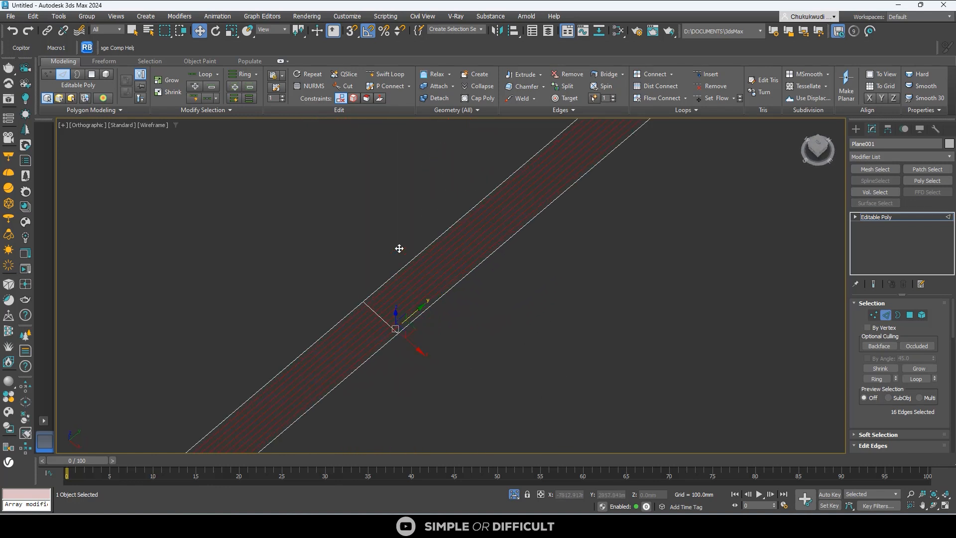
click(162, 125)
click(184, 135)
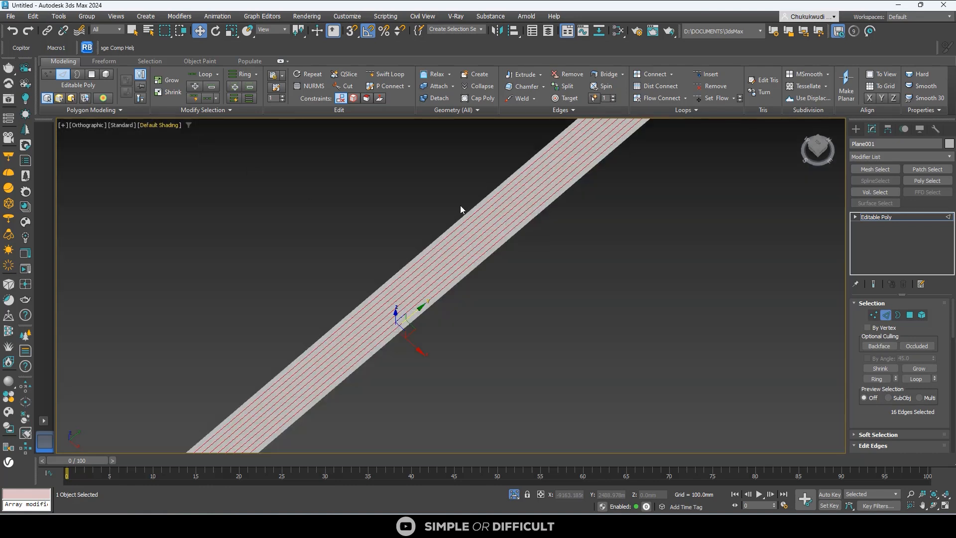
mouse_move(460, 205)
alt+middle_down()
mouse_move(506, 213)
mouse_move(577, 254)
alt+middle_up()
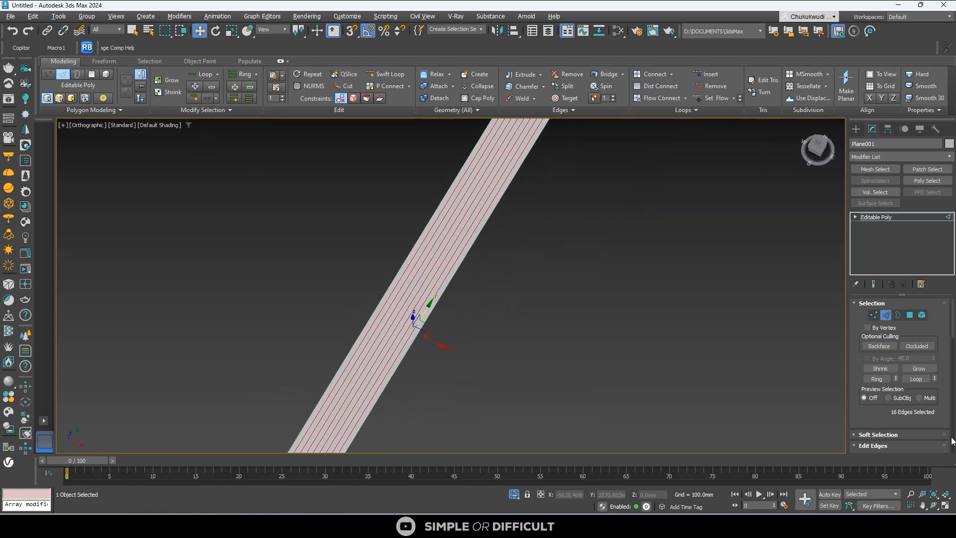
- Start a Chamfer with settings on the selected lengthwise edges and enable the open chamfer option
scroll(948, 438, down, 3)
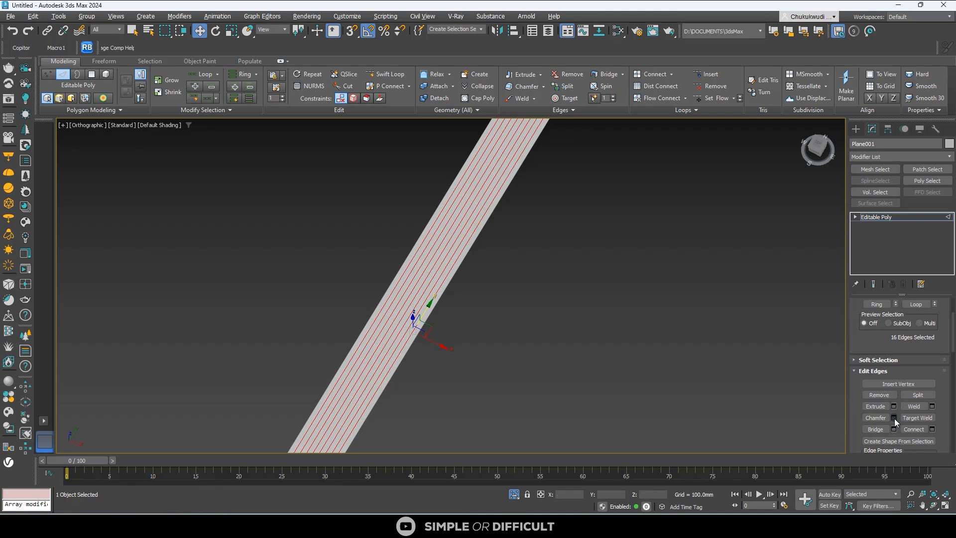
click(894, 418)
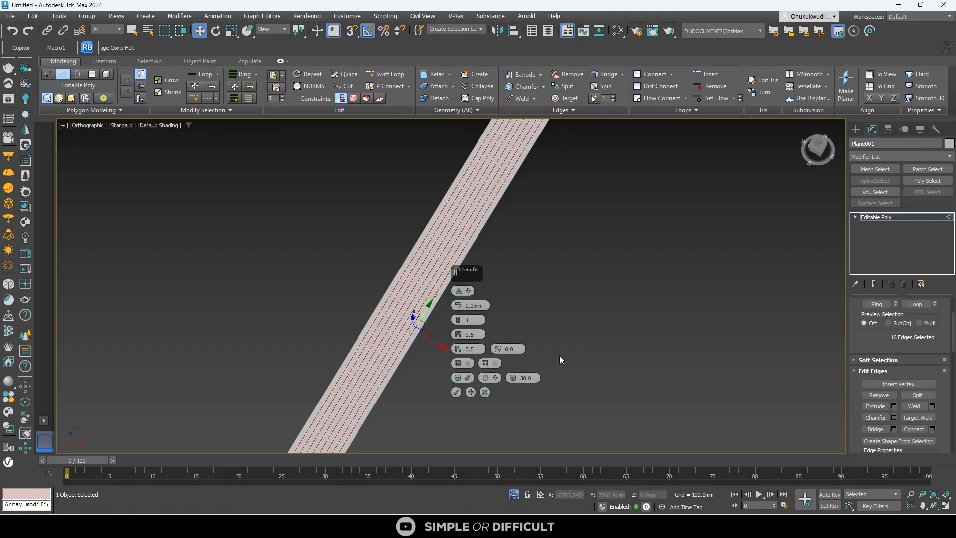
click(468, 364)
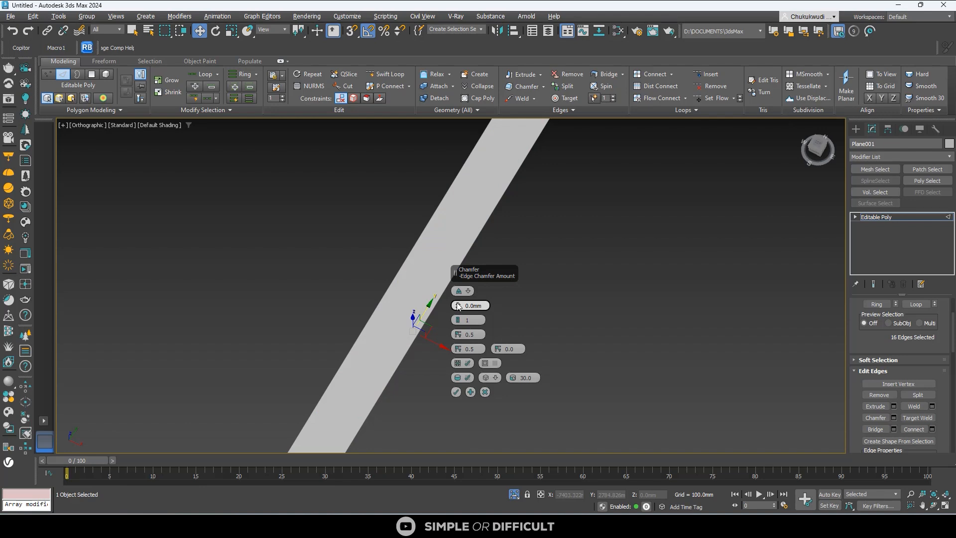
- Chamfer the selected lengthwise edges of the plane by 7 mm to form the row of open slots
drag(458, 302, 414, 272)
scroll(415, 272, up, 5)
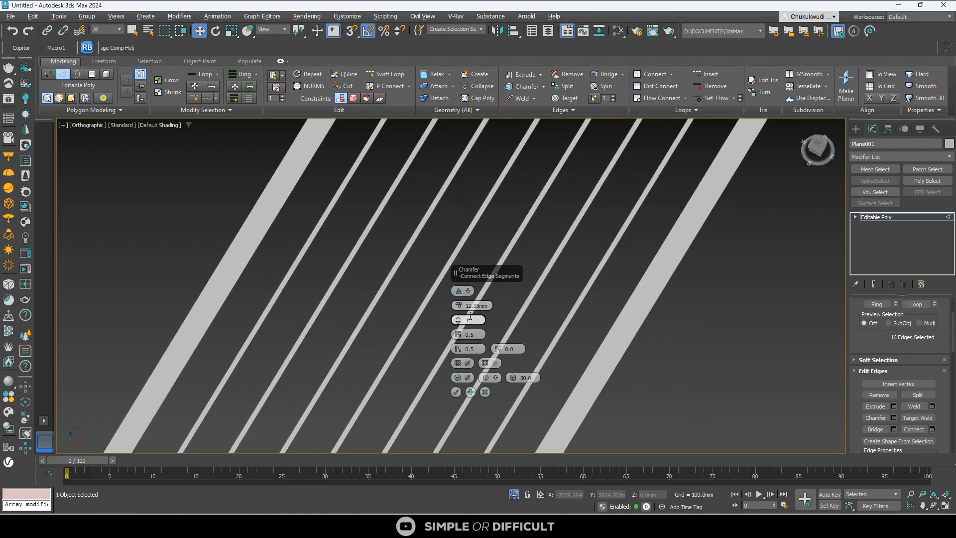
drag(458, 306, 461, 311)
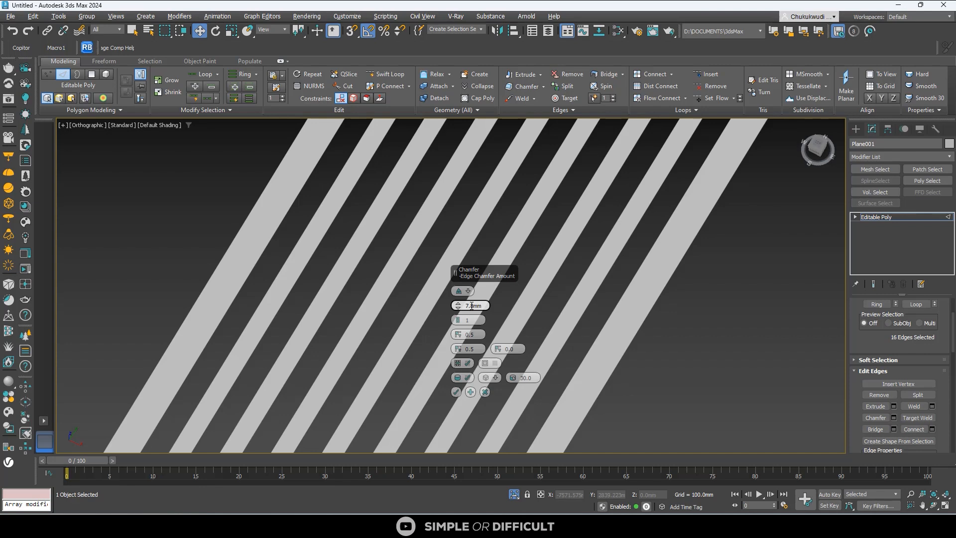
text(5)
key(Return)
text(7)
key(Return)
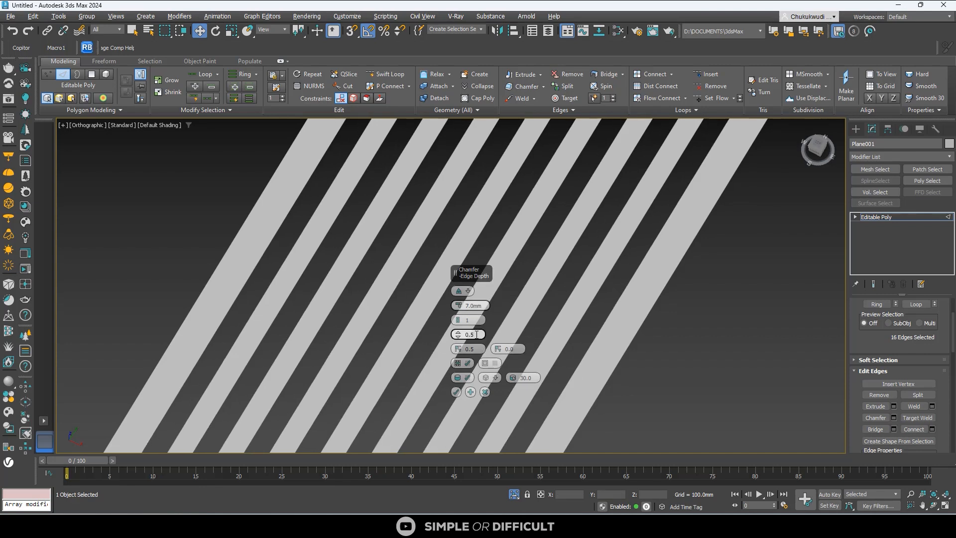
scroll(311, 252, down, 5)
scroll(310, 252, down, 8)
scroll(403, 143, up, 4)
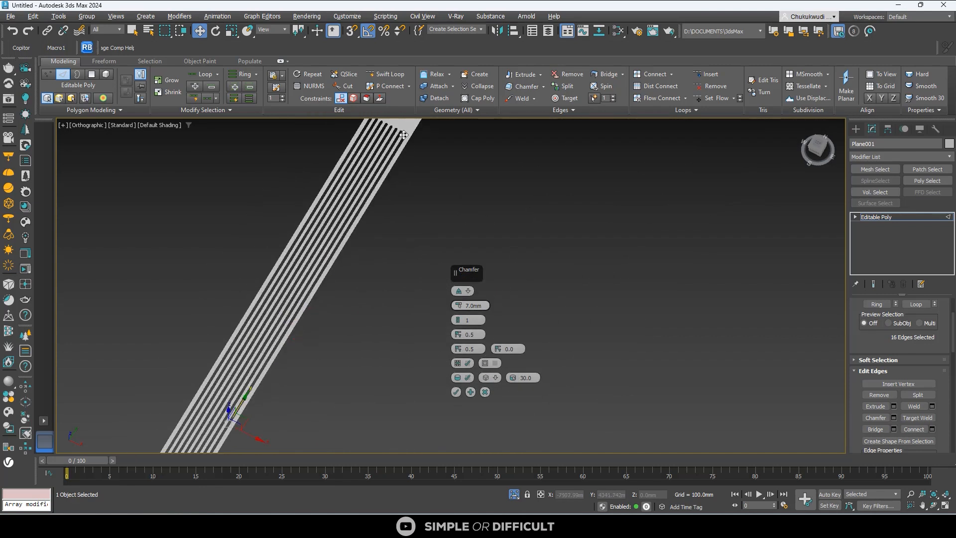
scroll(403, 142, down, 6)
scroll(292, 307, up, 3)
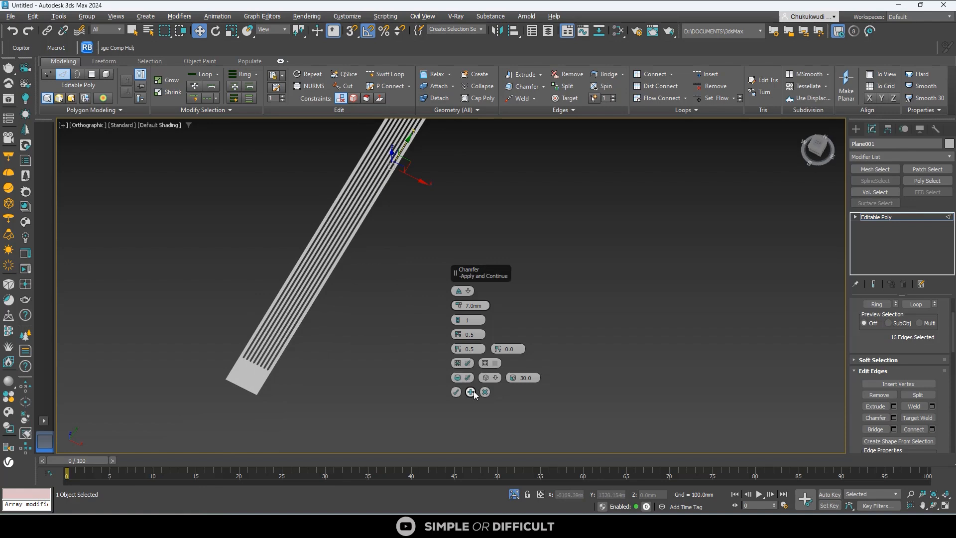
click(456, 392)
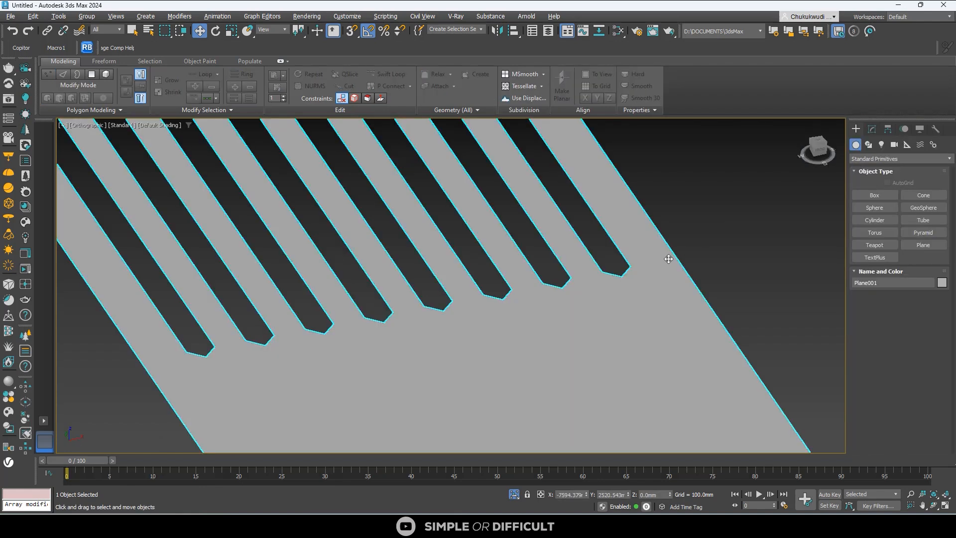
- Add a Shell modifier to the whole slotted plane
scroll(667, 258, down, 2)
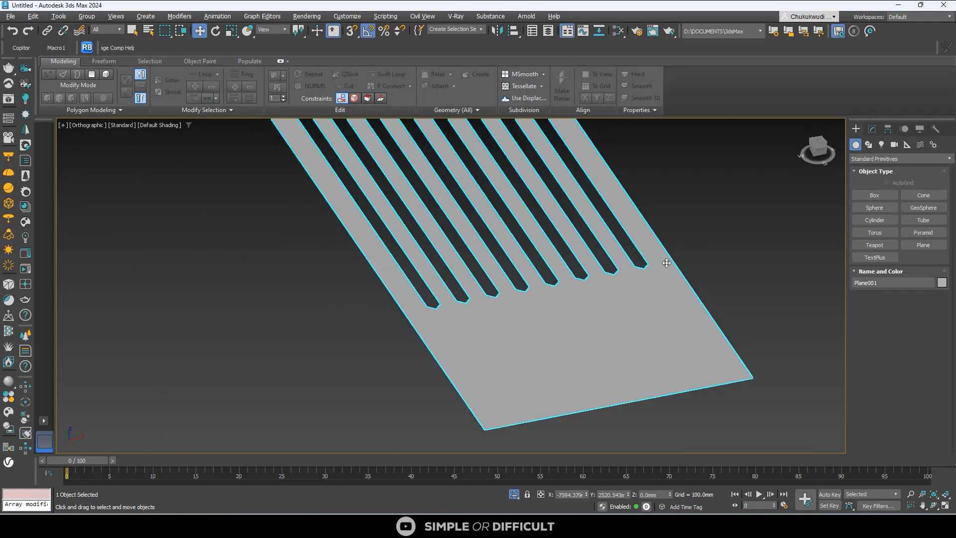
click(873, 128)
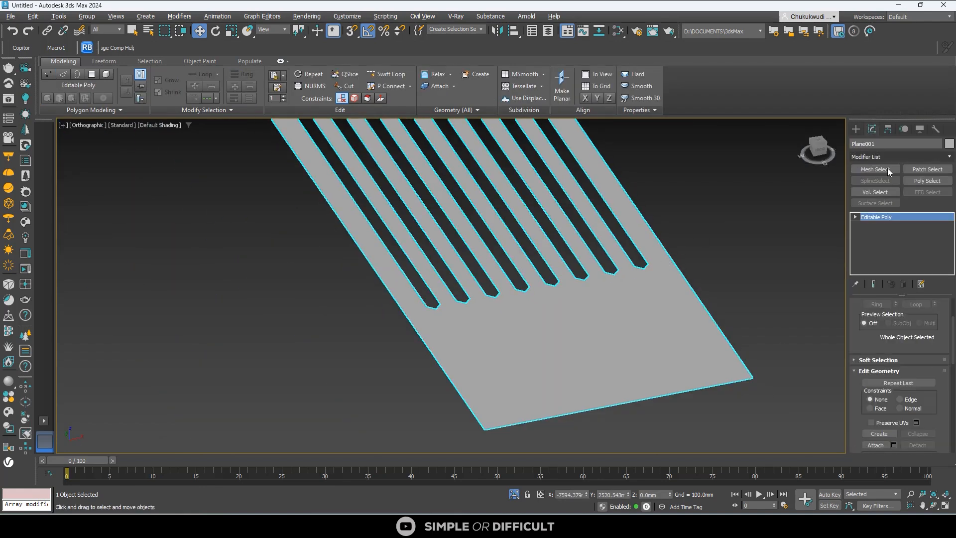
click(890, 157)
text(she)
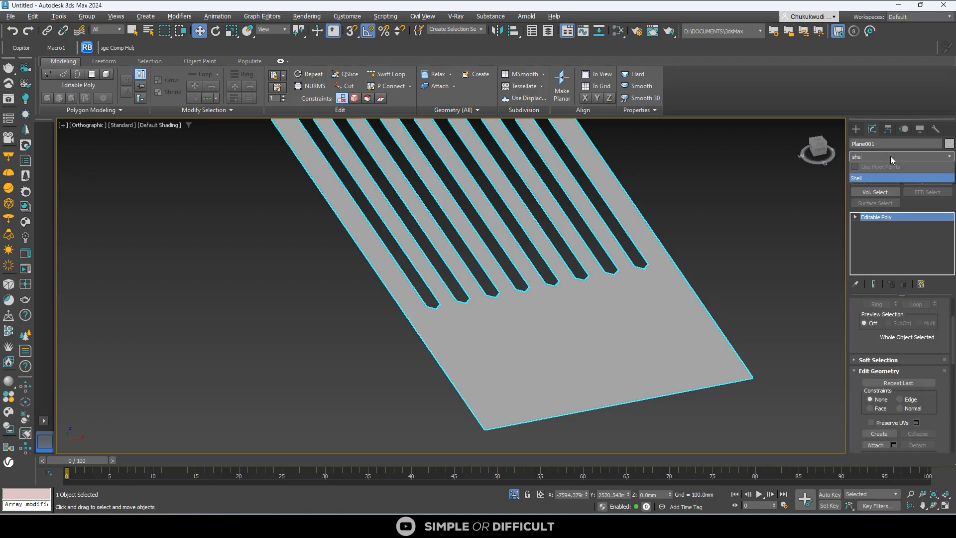
text(ll)
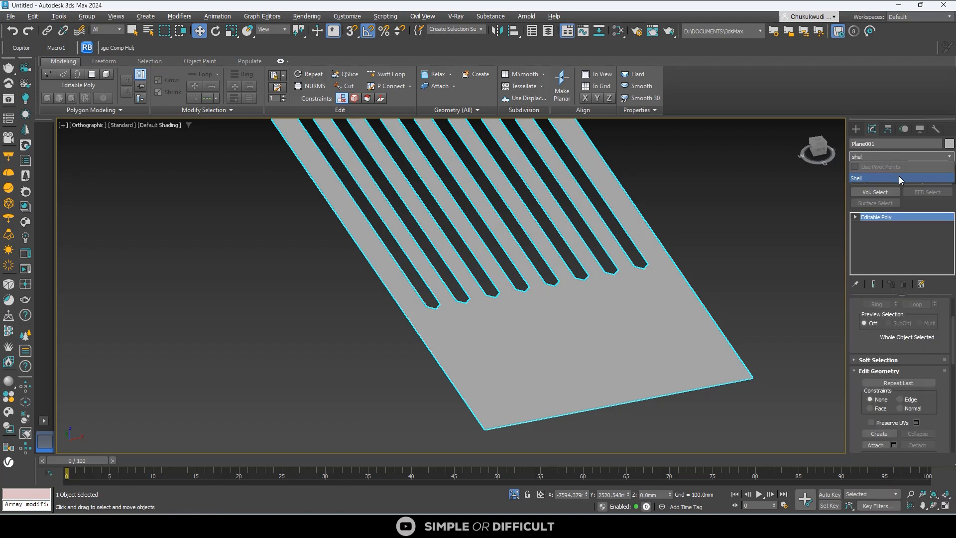
click(898, 177)
- End the current isolation, isolate the slotted plane together with the plank floor, and select only the slotted plane
scroll(672, 305, down, 5)
click(514, 493)
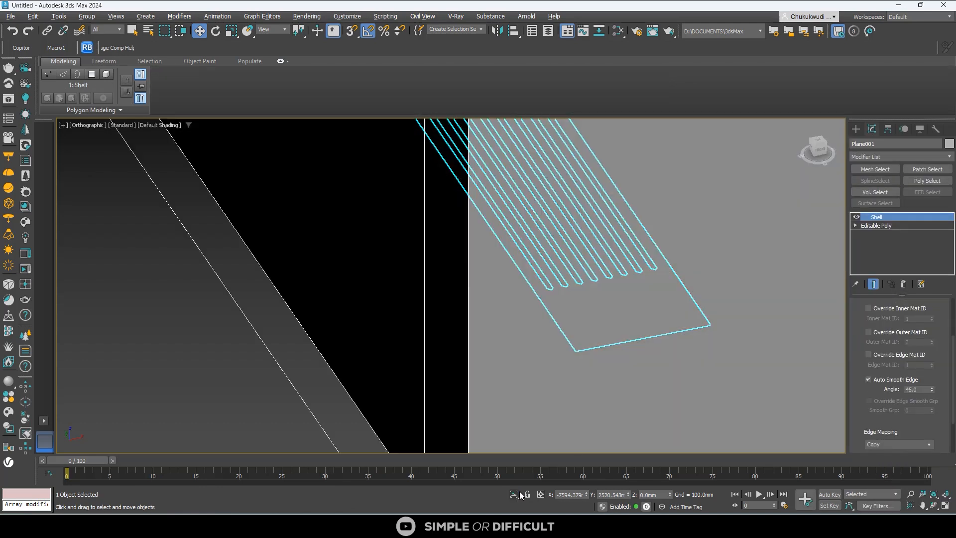
scroll(552, 340, down, 5)
scroll(497, 238, up, 3)
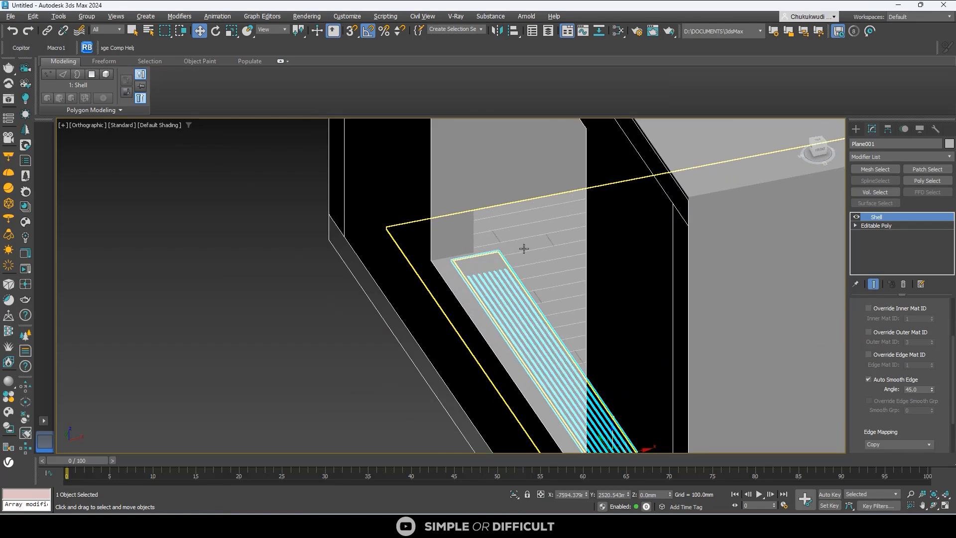
ctrl+click(524, 248)
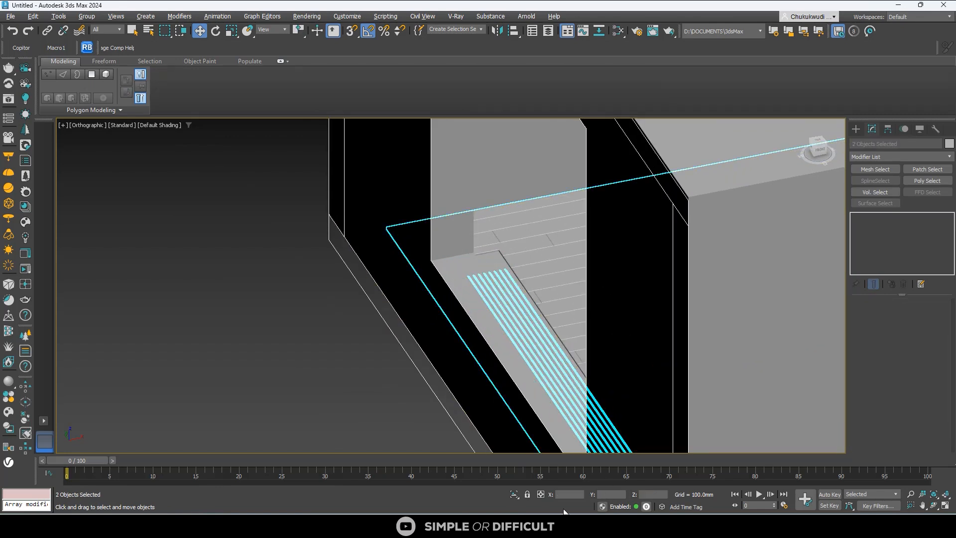
click(515, 493)
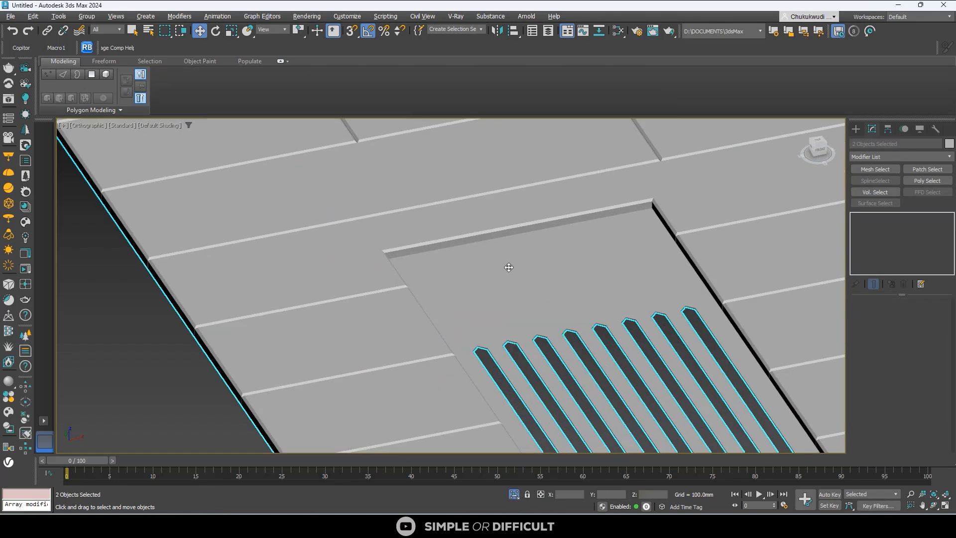
click(508, 267)
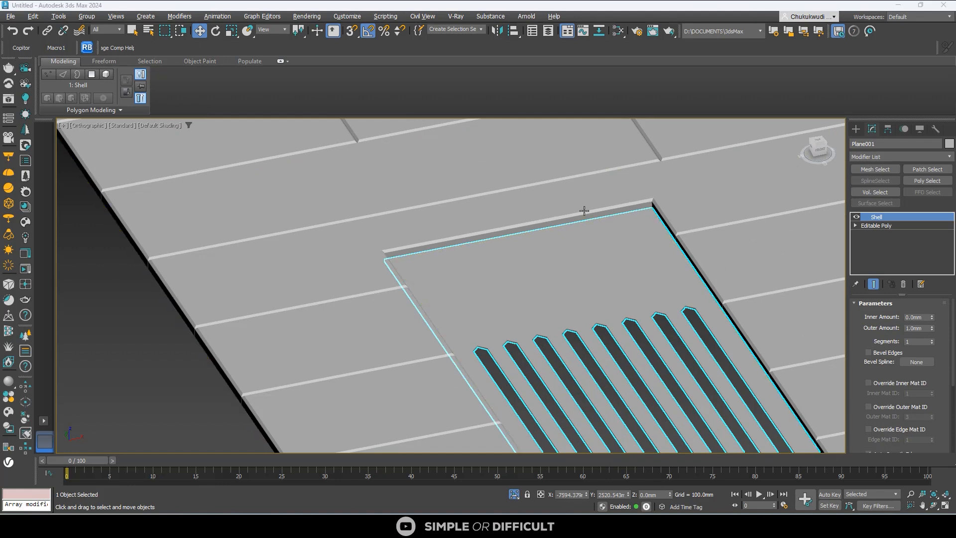
- Set the Shell modifier's outer amount to 10 mm on the slotted plane and check its thickness against the floor recess
scroll(513, 235, down, 5)
alt+middle_drag(503, 256, 543, 243)
scroll(543, 243, down, 3)
scroll(366, 380, up, 9)
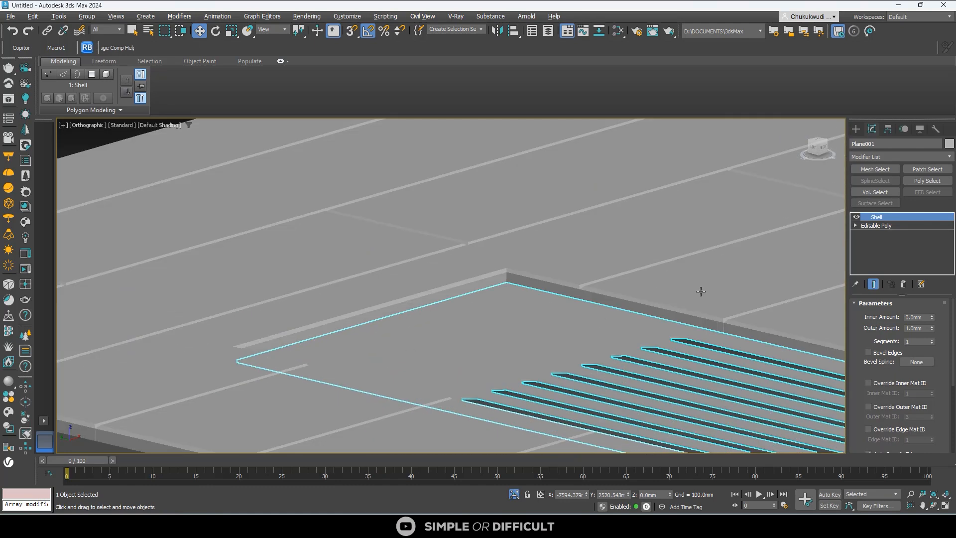
double_click(922, 330)
key(Return)
scroll(284, 348, up, 8)
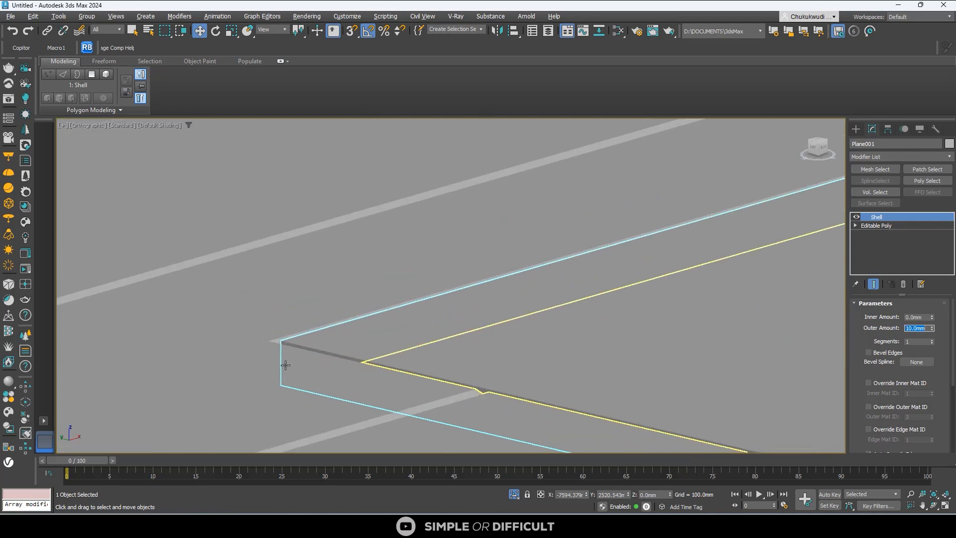
scroll(292, 316, down, 6)
alt+middle_drag(292, 316, 365, 404)
scroll(446, 351, down, 4)
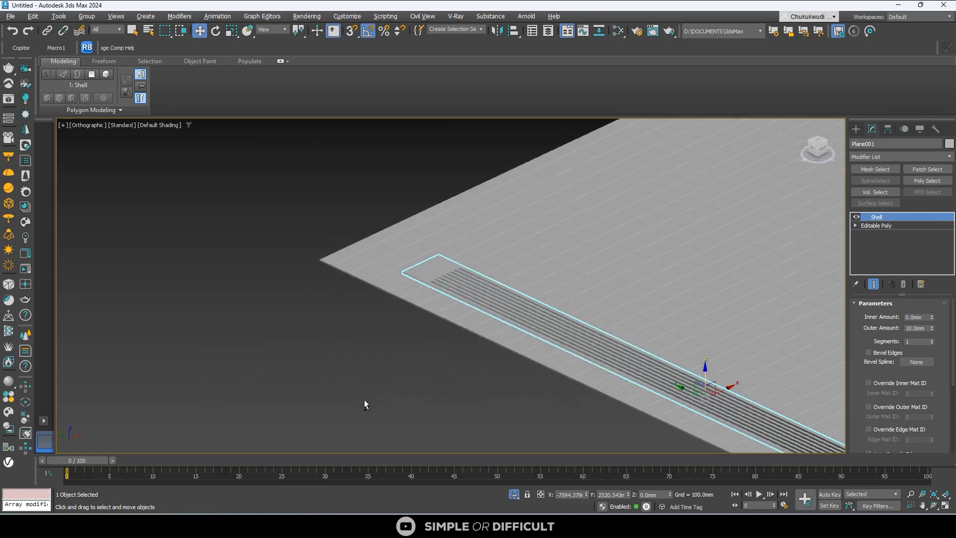
- Add a Chamfer modifier above the Shell on the slotted plane
scroll(455, 297, up, 6)
middle_drag(417, 233, 326, 267)
click(894, 156)
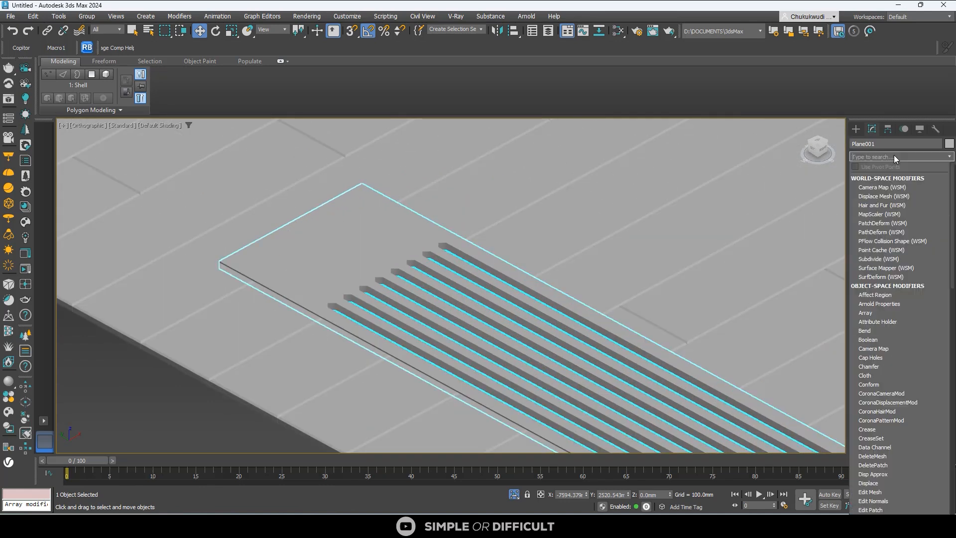
text(cha)
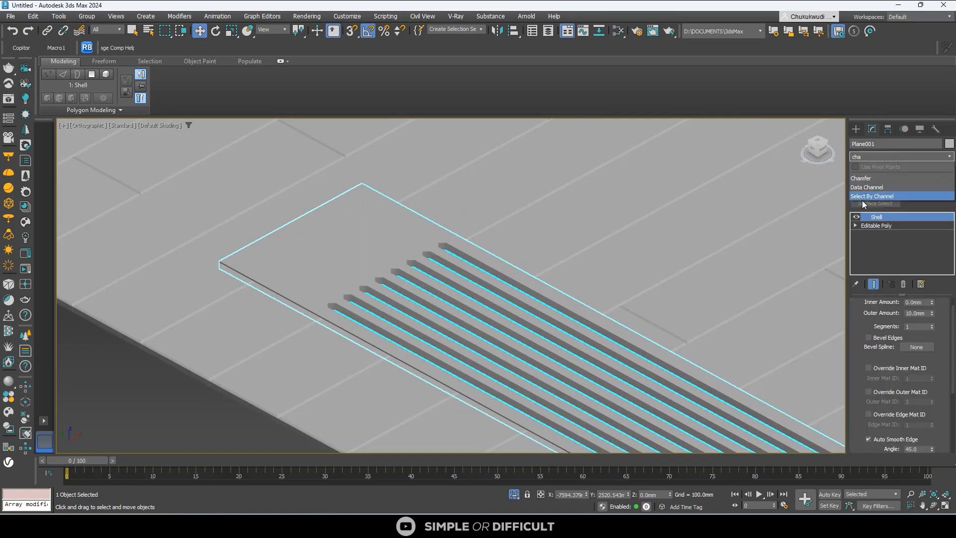
click(860, 178)
scroll(498, 228, up, 8)
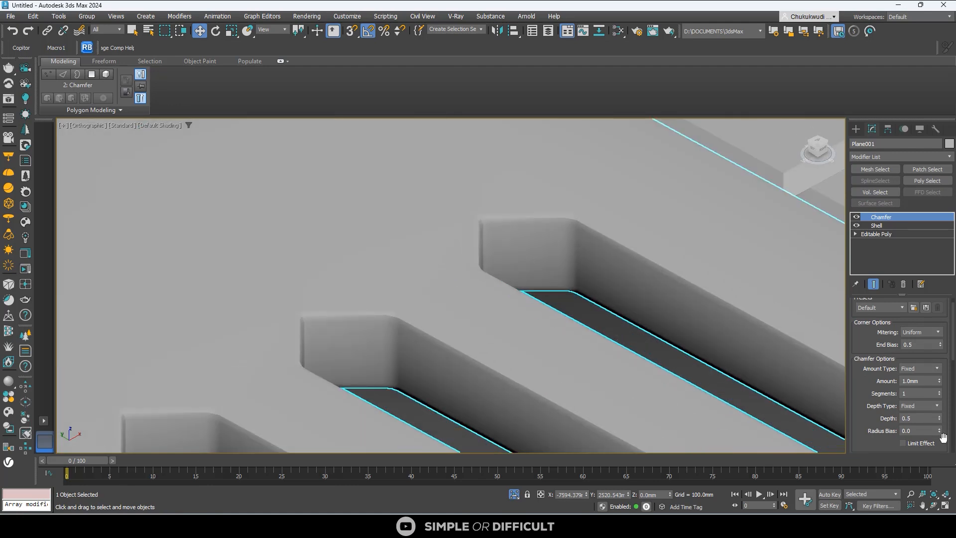
- Set the Chamfer modifier's smoothing output to Smooth Chamfers Only
scroll(938, 428, down, 3)
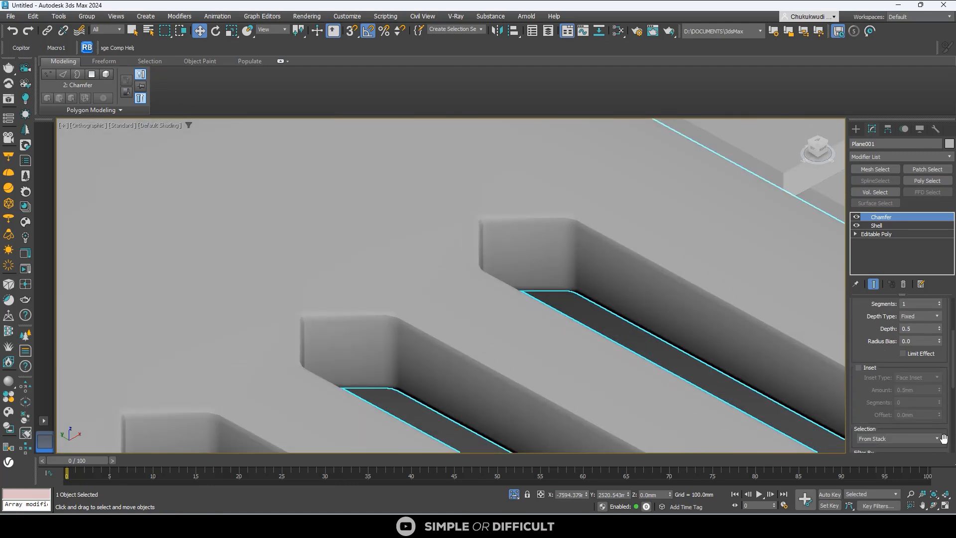
scroll(943, 438, down, 2)
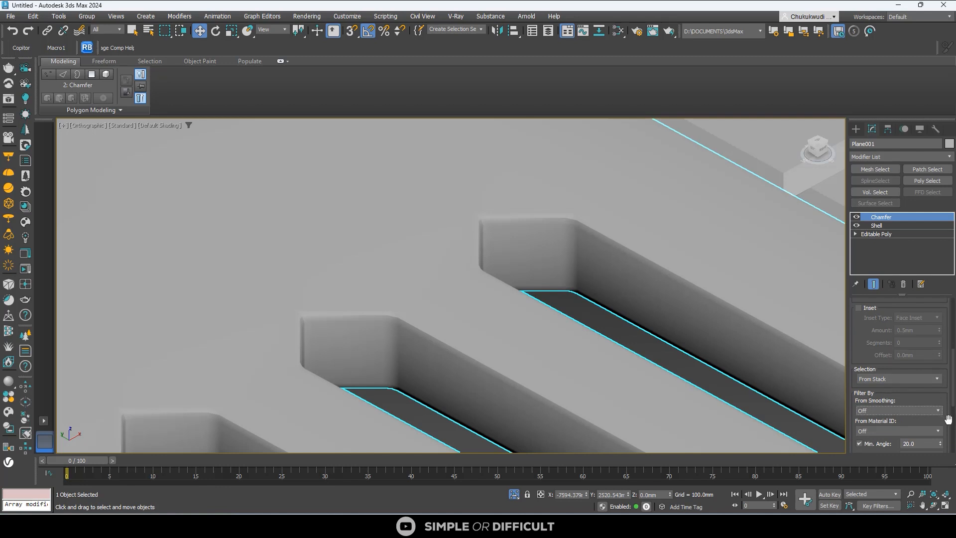
scroll(916, 421, down, 3)
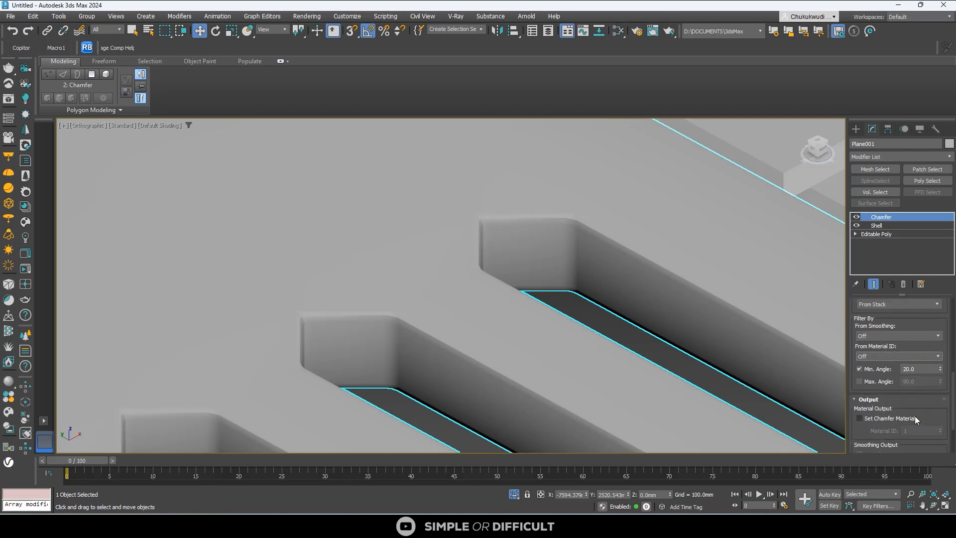
scroll(915, 416, down, 2)
click(900, 423)
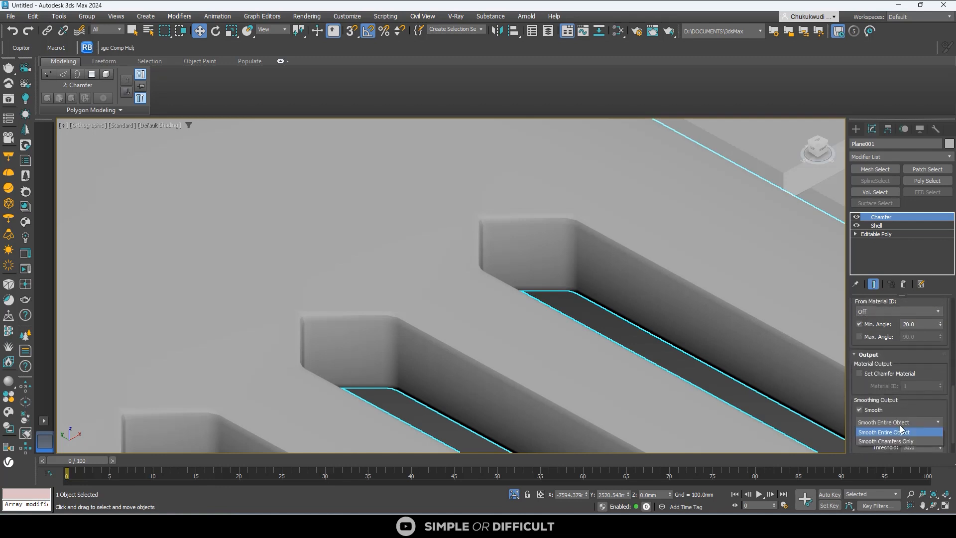
click(891, 441)
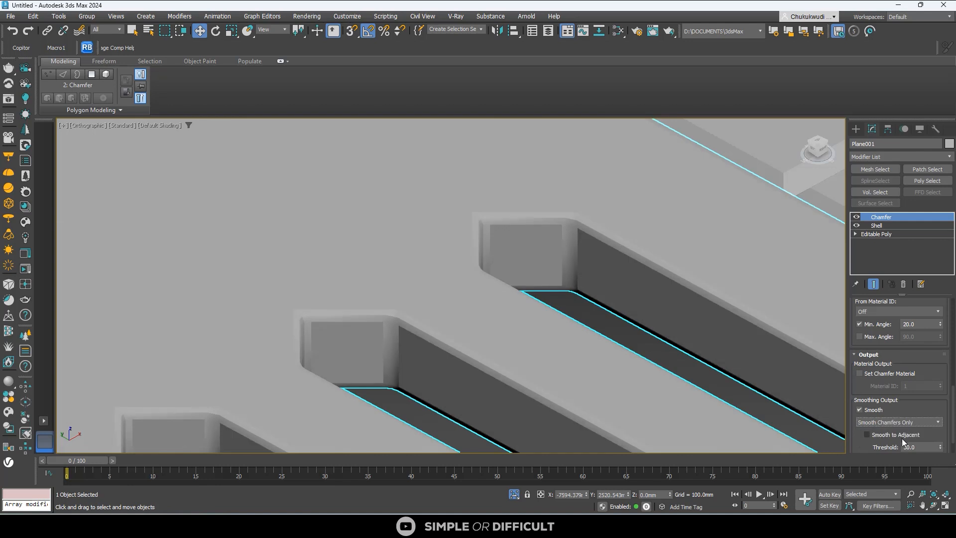
- Display edged faces in the viewport and examine the chamfered corners at the slot ends
scroll(627, 281, down, 3)
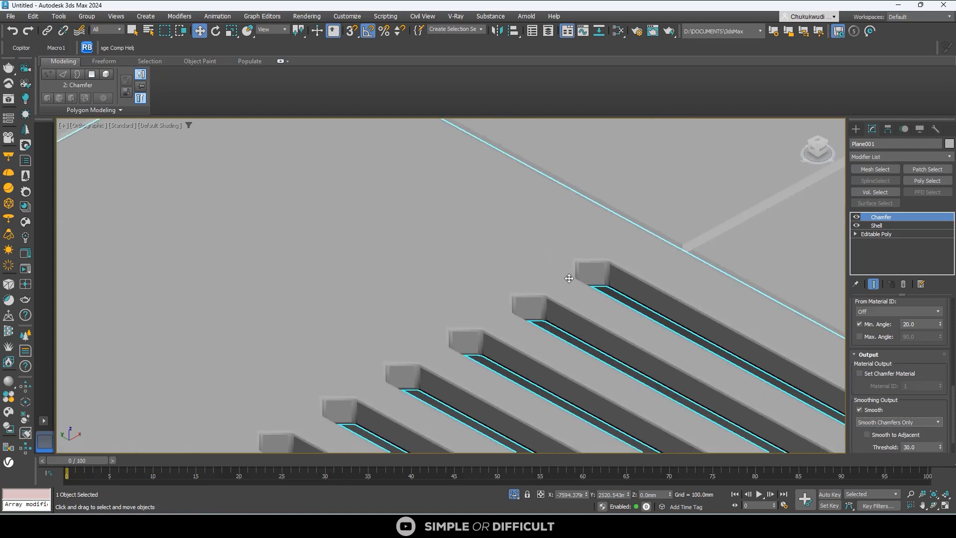
scroll(570, 276, up, 5)
scroll(572, 274, down, 2)
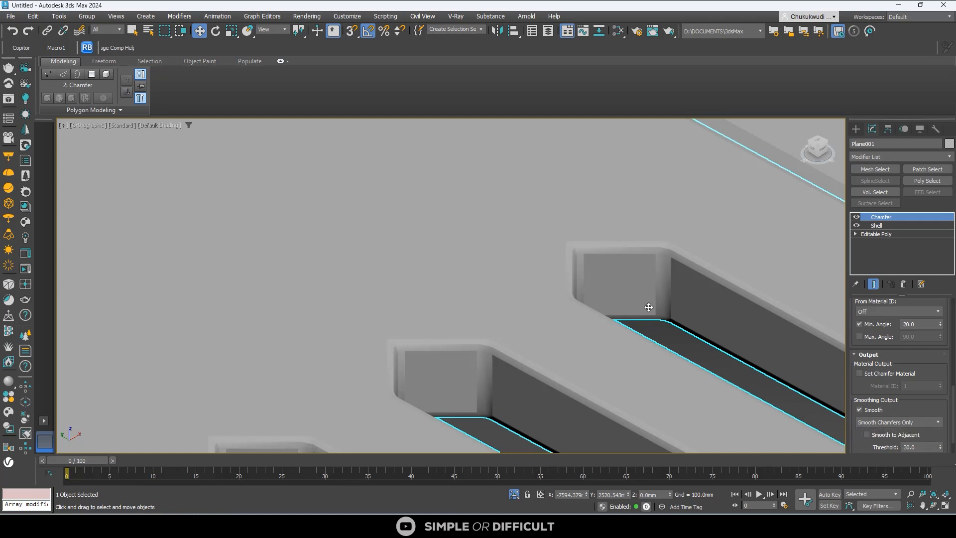
key(F4)
scroll(620, 250, up, 3)
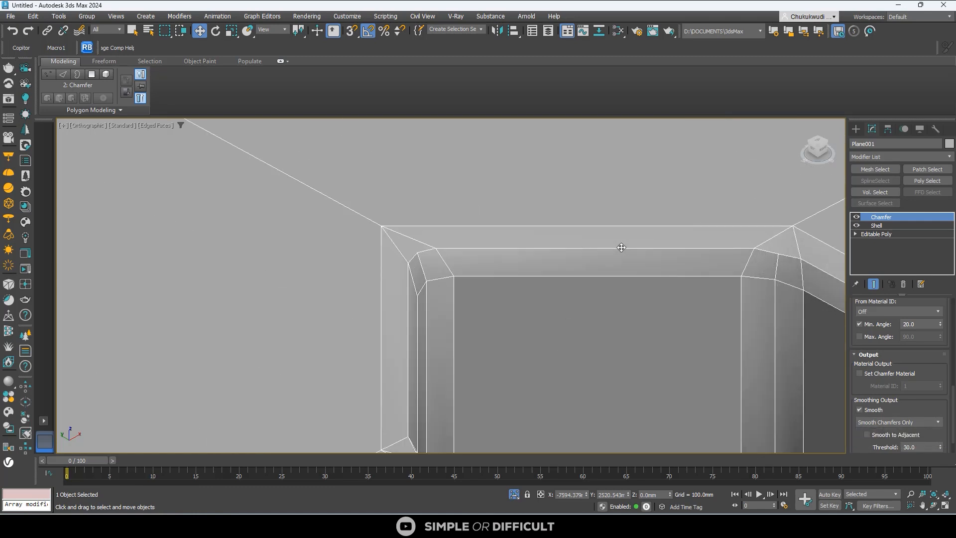
scroll(464, 276, down, 4)
scroll(464, 276, down, 1)
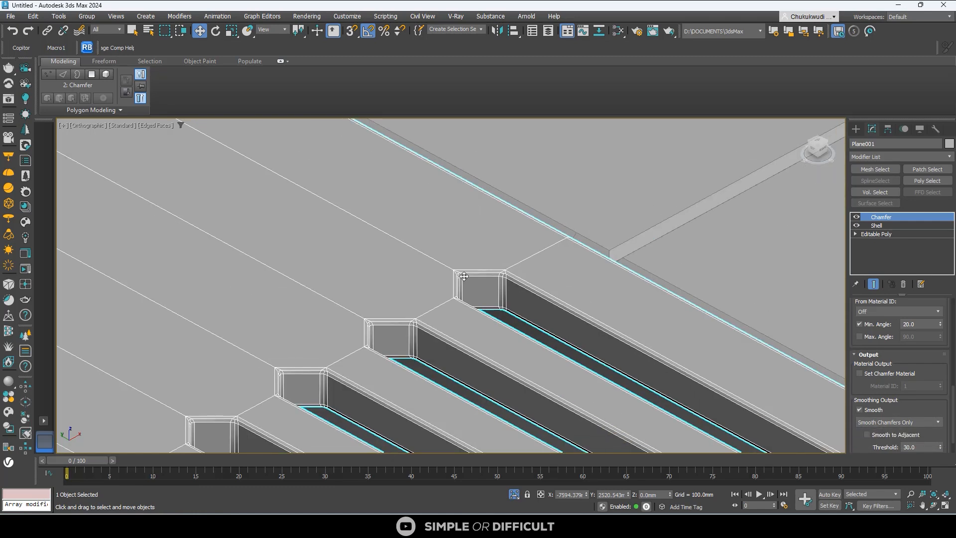
scroll(464, 276, up, 5)
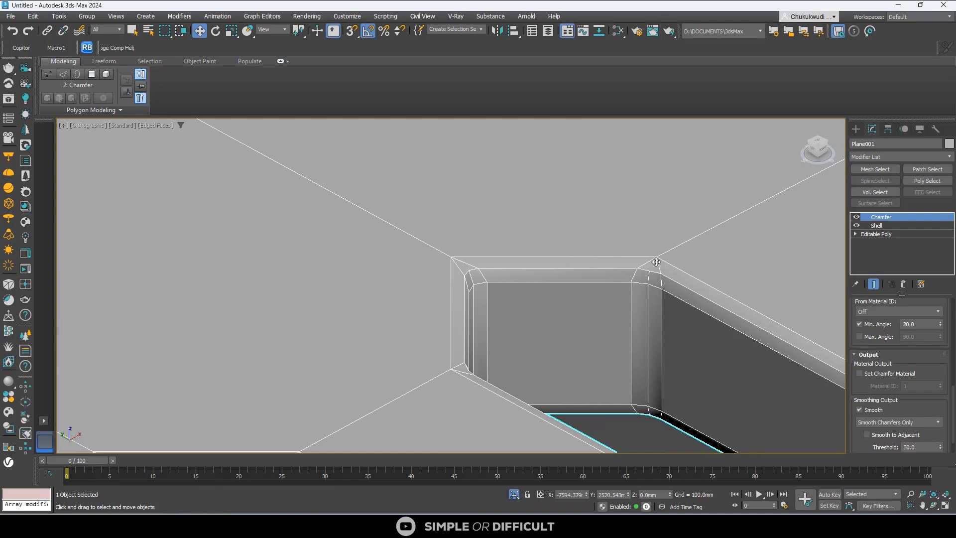
- Set the Chamfer modifier to 2 segments with an amount of 2 mm
scroll(947, 394, up, 8)
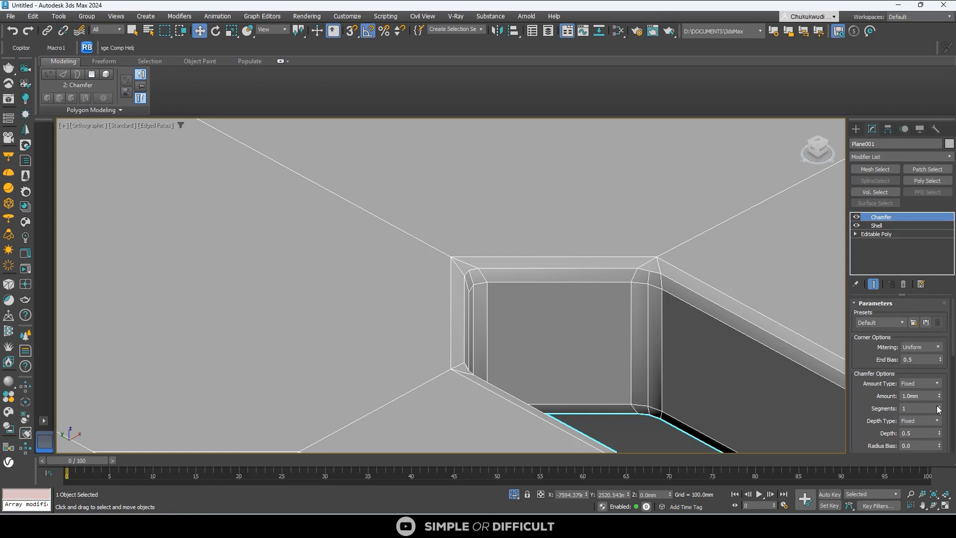
click(939, 406)
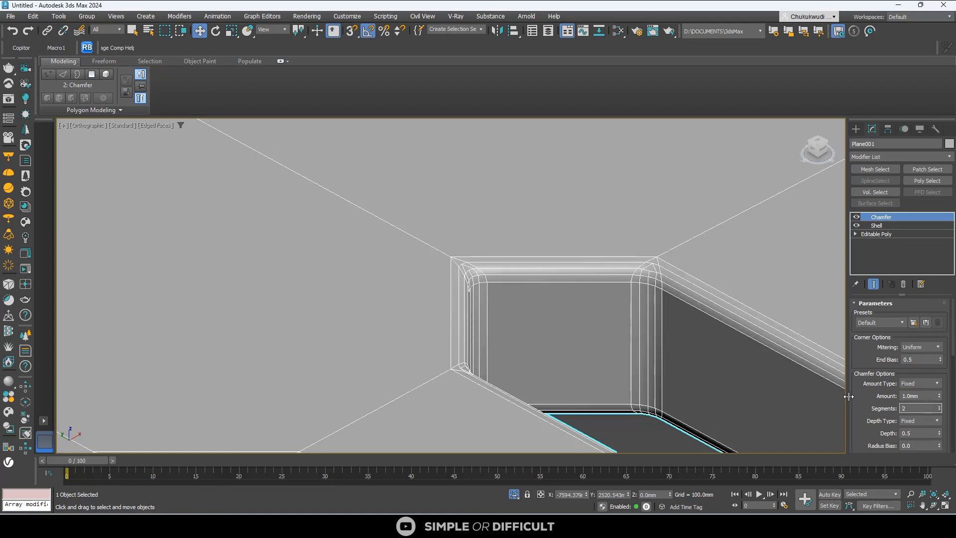
click(938, 394)
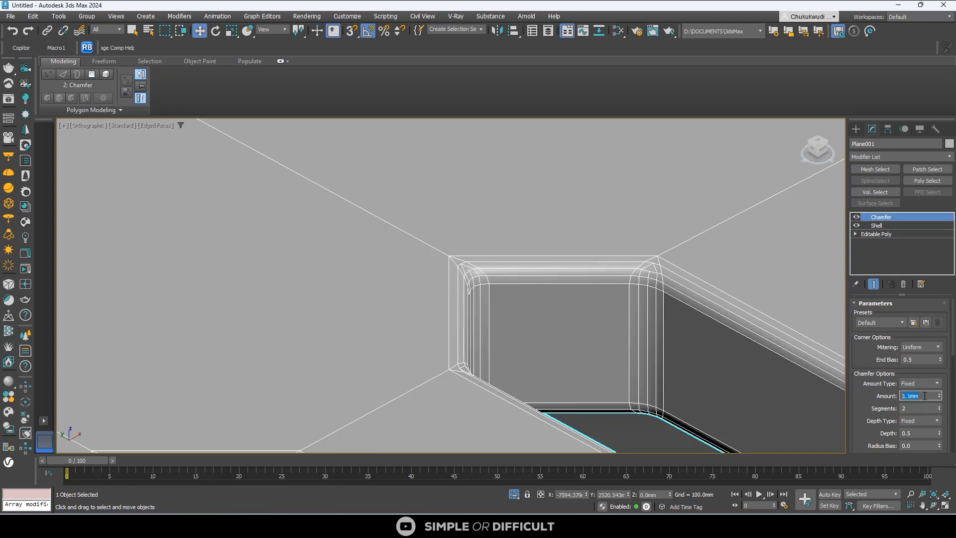
key(Return)
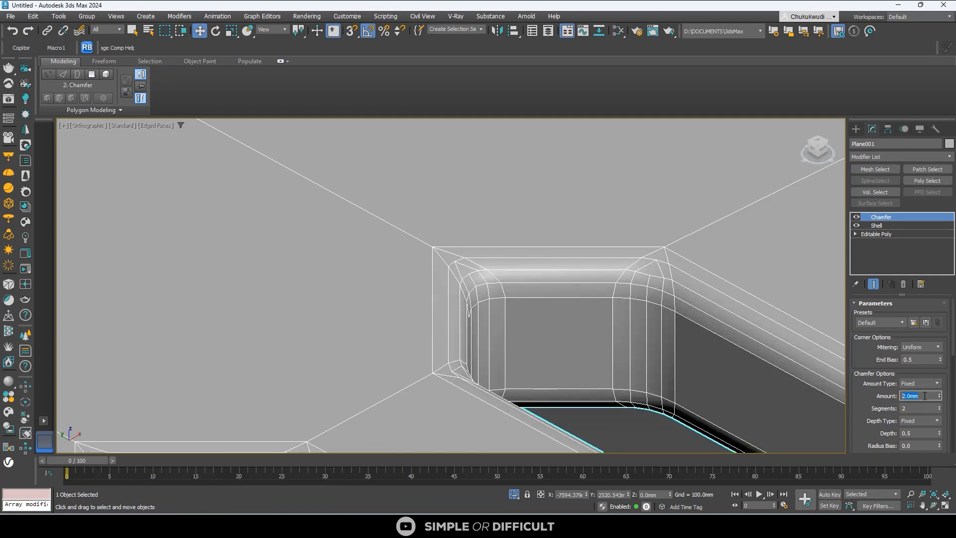
- Set the grate's Chamfer amount to 1.5 mm and check the result along the slot edges and corners
text(1.5)
key(Return)
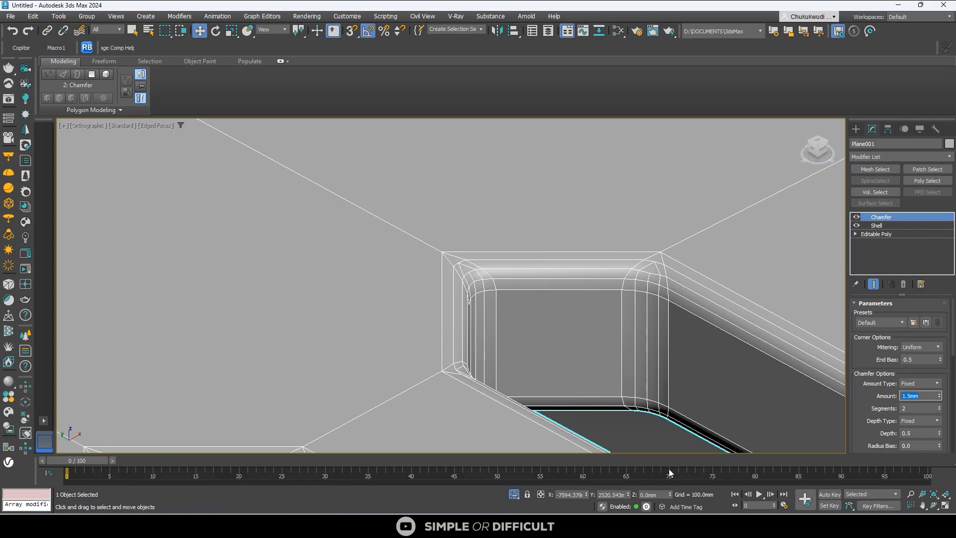
scroll(363, 184, down, 10)
scroll(363, 184, up, 6)
scroll(381, 358, up, 2)
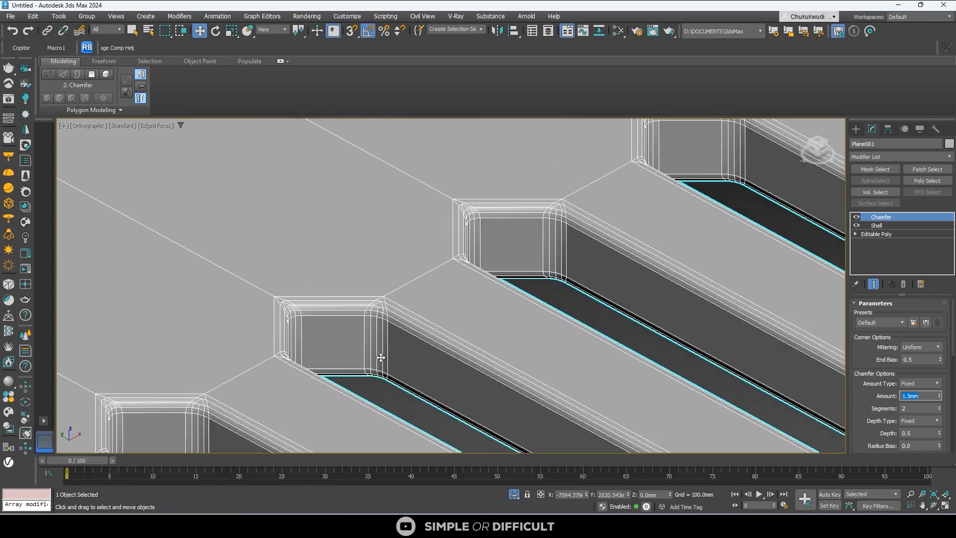
scroll(388, 338, down, 12)
alt+middle_drag(400, 343, 373, 327)
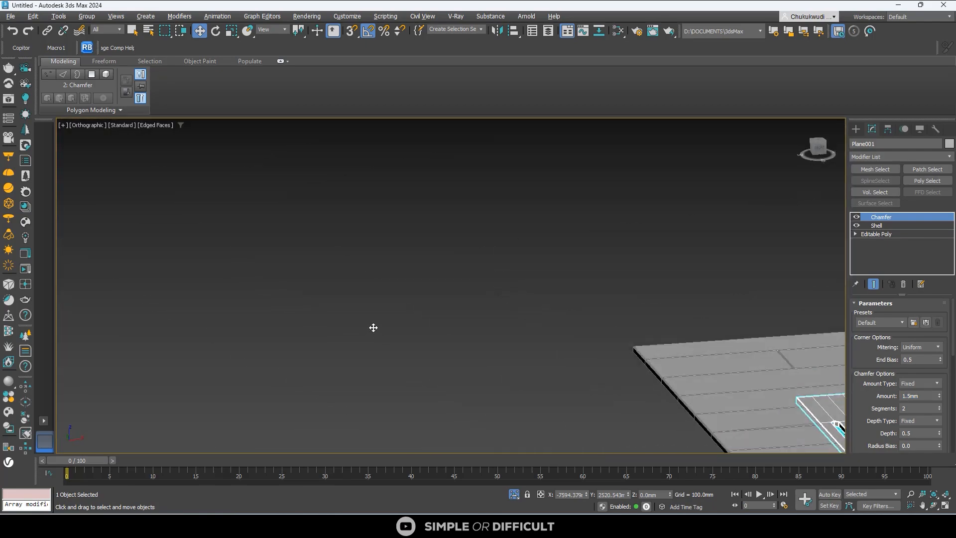
scroll(374, 328, down, 7)
scroll(418, 396, up, 10)
scroll(440, 331, up, 3)
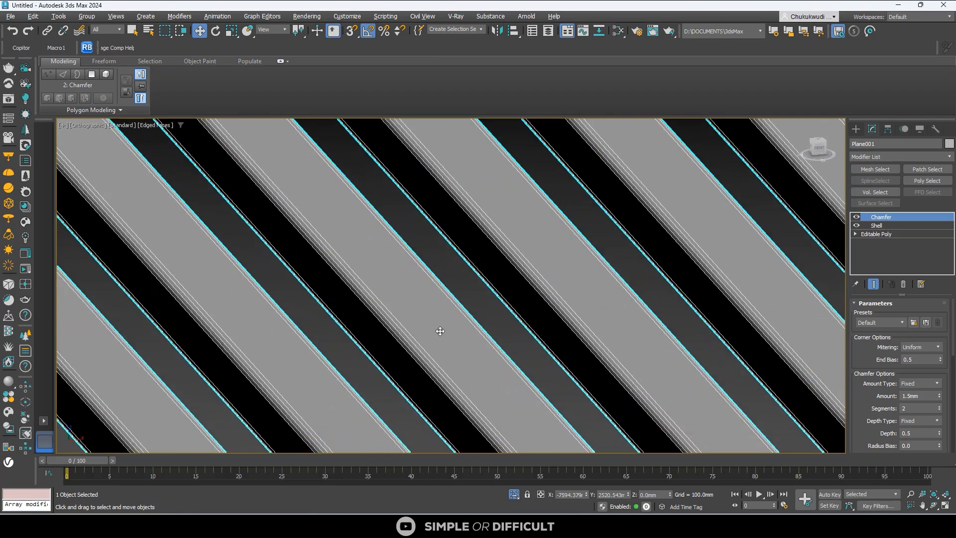
- Deselect the grate, look over the plank floor, and exit isolation to show the whole room model
click(458, 285)
scroll(457, 285, down, 10)
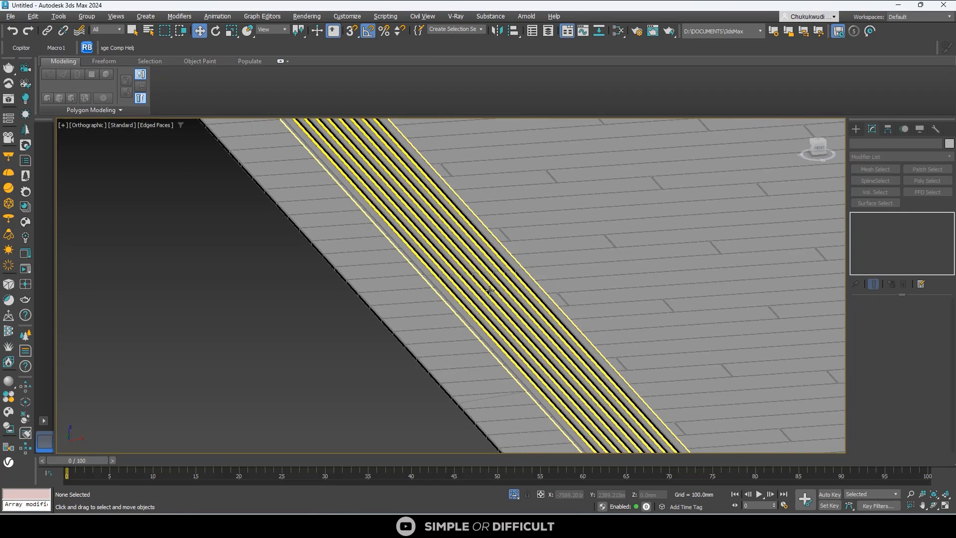
scroll(489, 290, down, 10)
alt+middle_drag(506, 295, 335, 303)
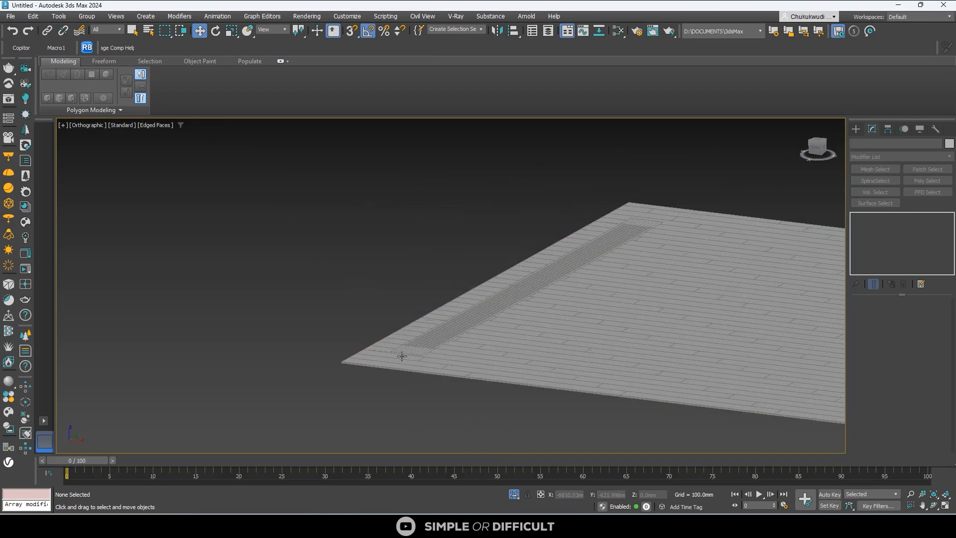
scroll(402, 356, up, 5)
scroll(420, 346, down, 5)
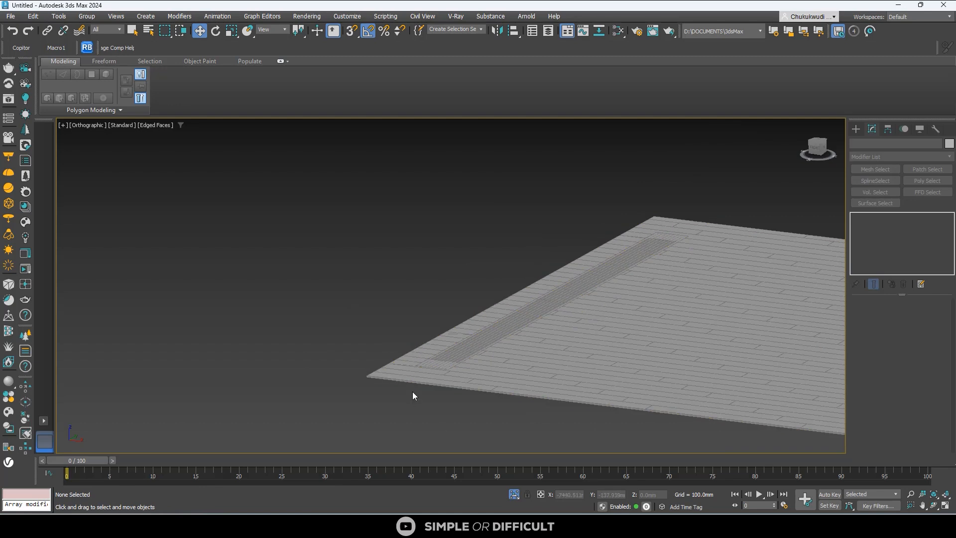
scroll(484, 418, up, 3)
click(513, 495)
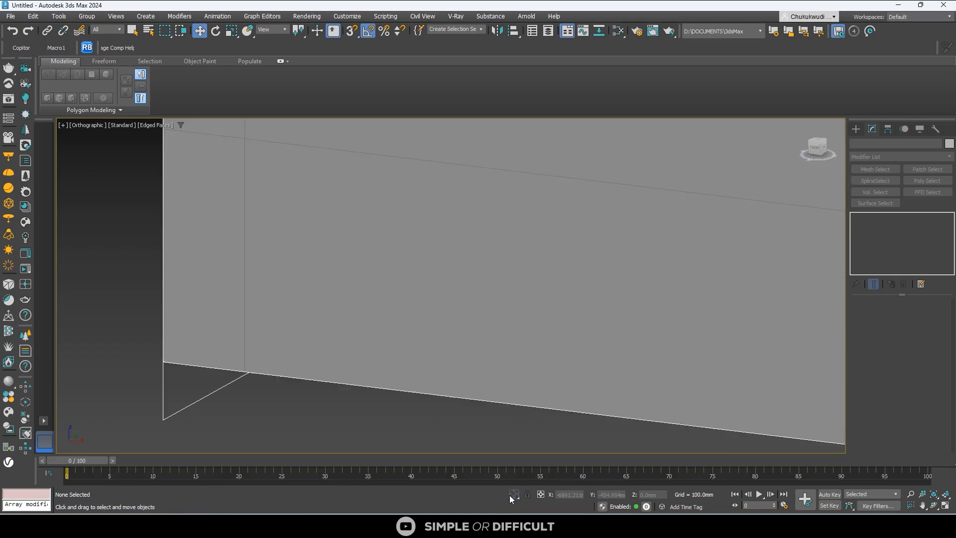
scroll(451, 326, down, 5)
scroll(465, 278, up, 5)
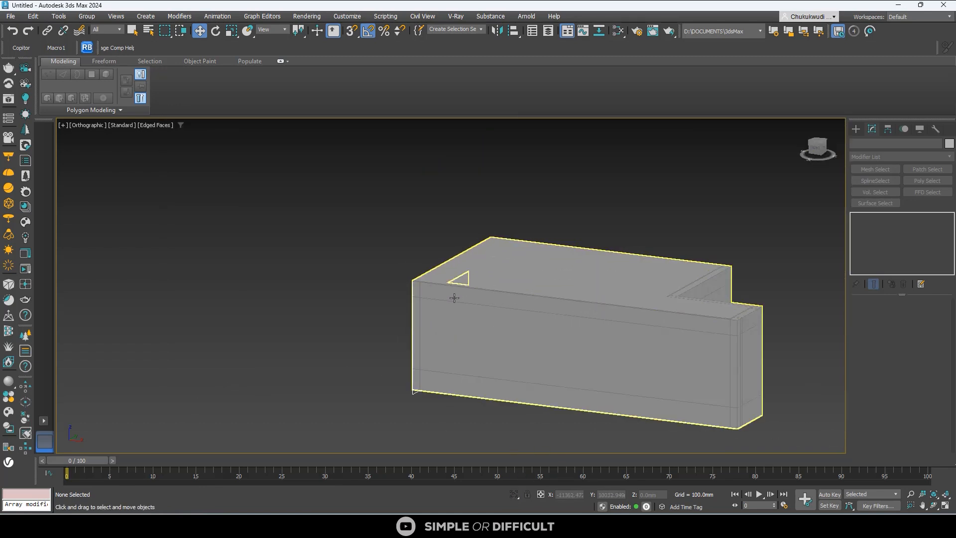
- Select the slotted grate from beneath the room and copy its Chamfer modifier
click(477, 336)
middle_drag(514, 350, 427, 195)
right_click(549, 310)
scroll(427, 195, up, 6)
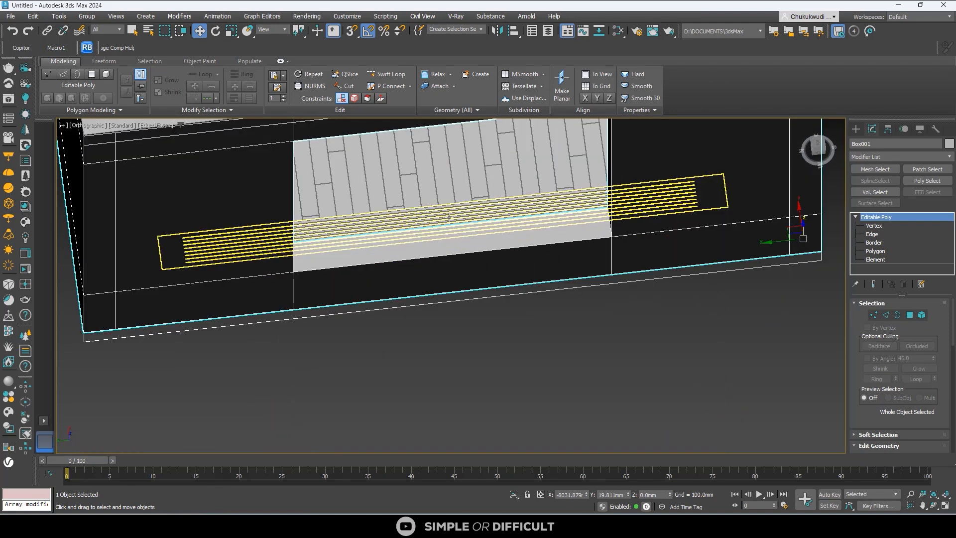
click(453, 214)
right_click(876, 237)
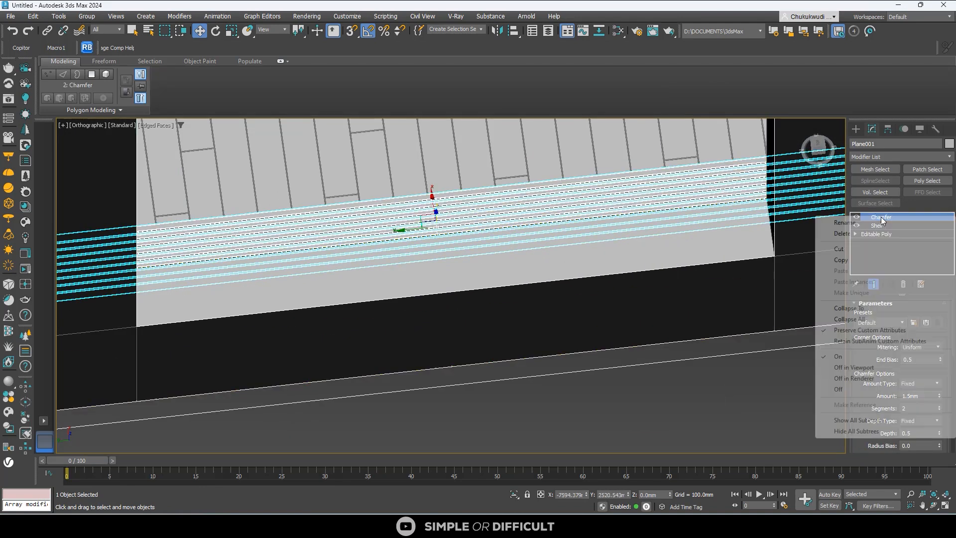
click(852, 261)
scroll(593, 265, down, 3)
scroll(593, 265, down, 2)
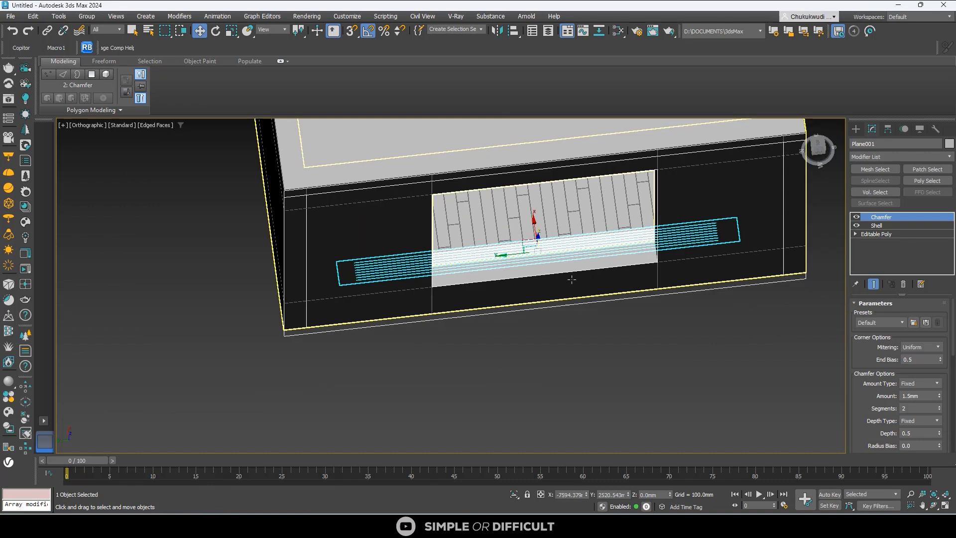
- Paste the copied Chamfer modifier onto the room's wall box above its Editable Poly, and check the wall edges
click(618, 275)
scroll(719, 277, down, 3)
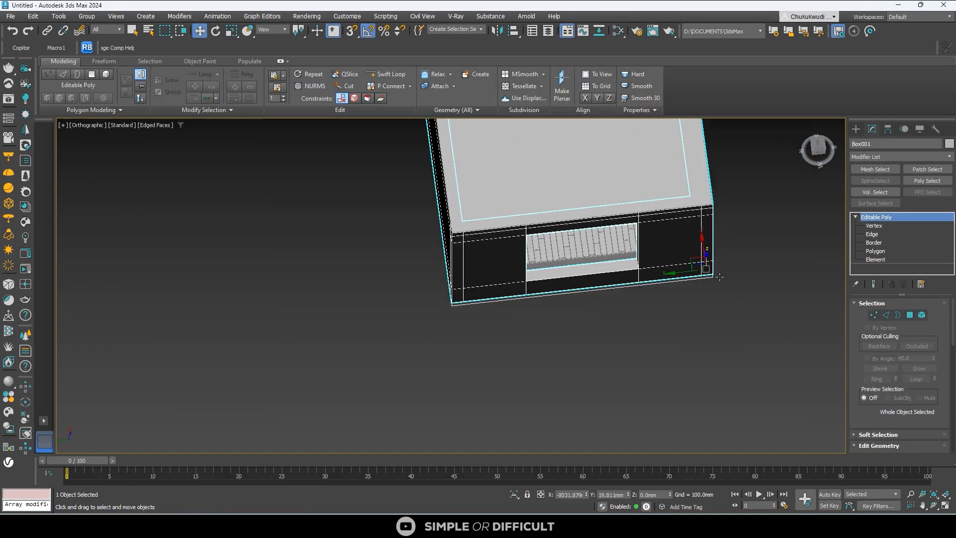
right_click(884, 220)
click(894, 224)
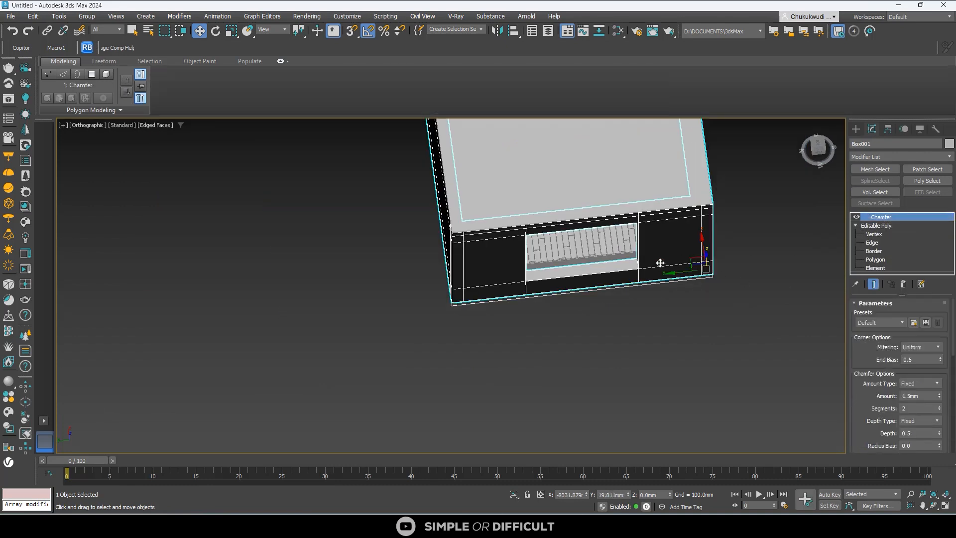
scroll(632, 262, up, 5)
scroll(701, 280, up, 2)
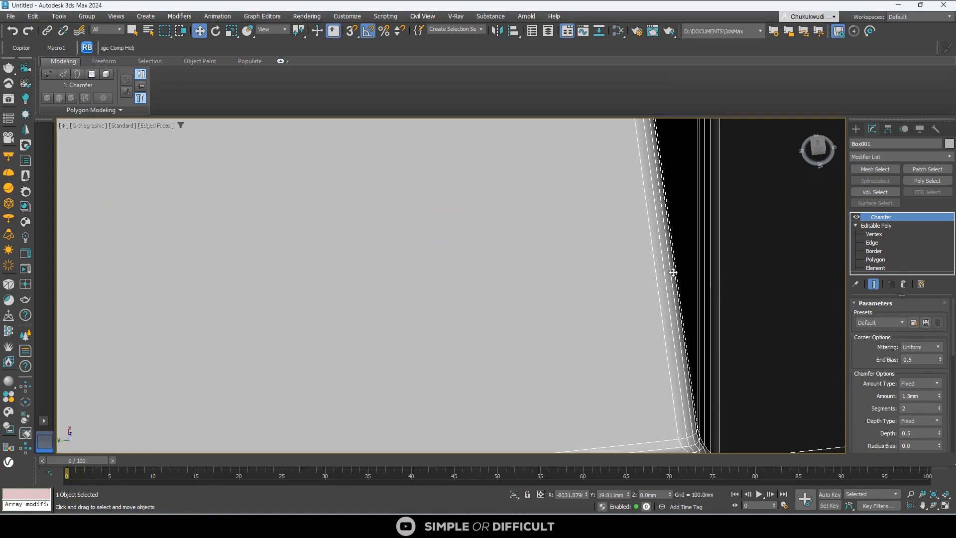
scroll(674, 271, down, 6)
alt+middle_drag(633, 280, 565, 284)
scroll(469, 277, down, 5)
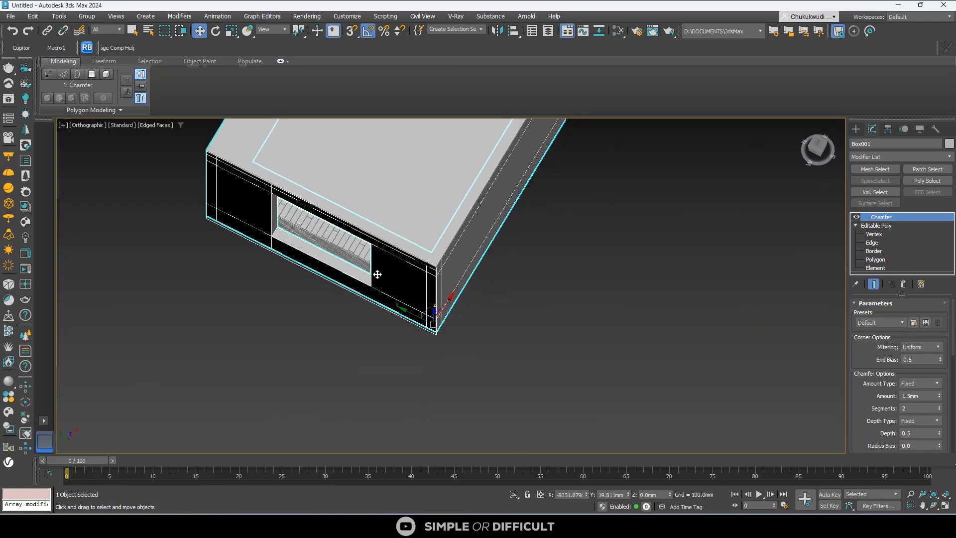
- Paste the copied Chamfer modifier above the Extrude on the 150 mm thick ceiling shape inside the room
middle_drag(378, 273, 488, 387)
alt+middle_drag(404, 341, 465, 242)
scroll(474, 196, up, 3)
click(445, 171)
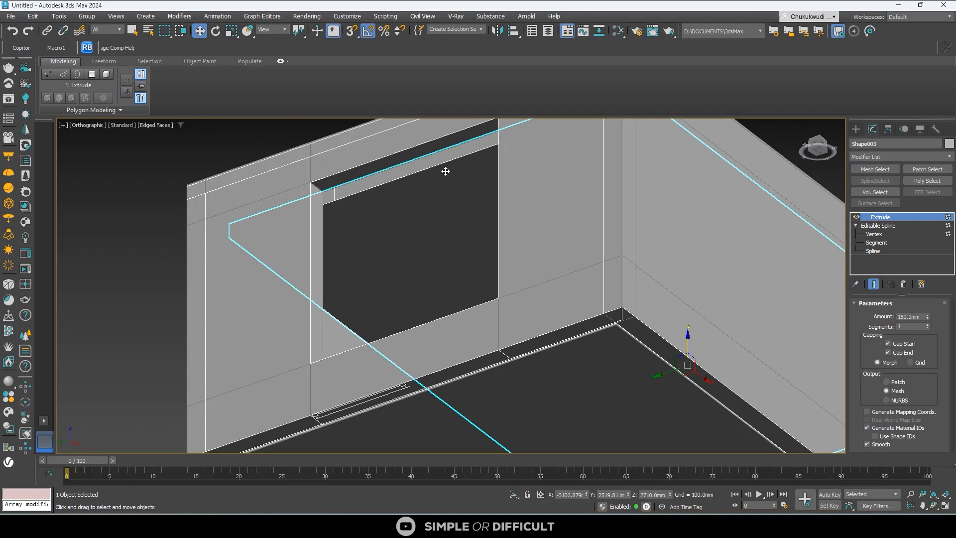
alt+middle_drag(445, 171, 373, 178)
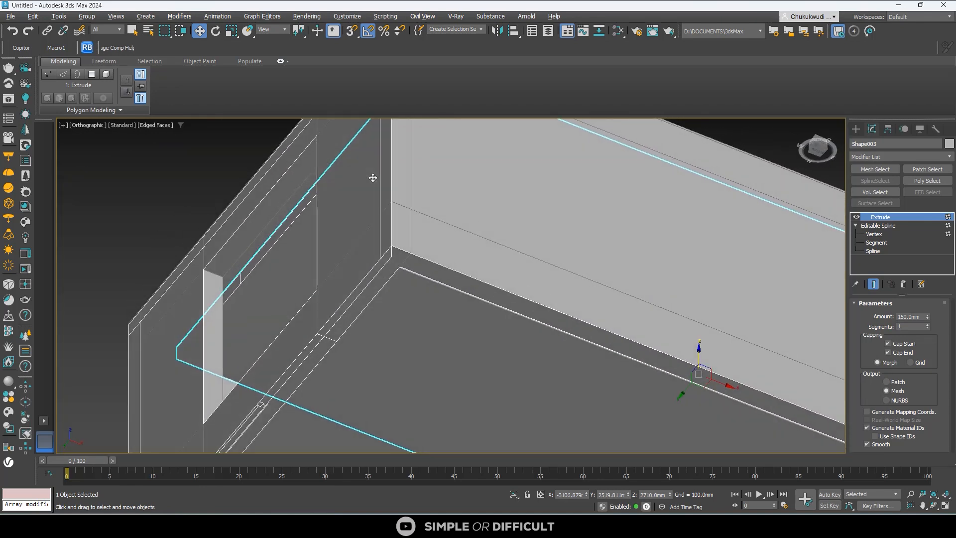
right_click(878, 217)
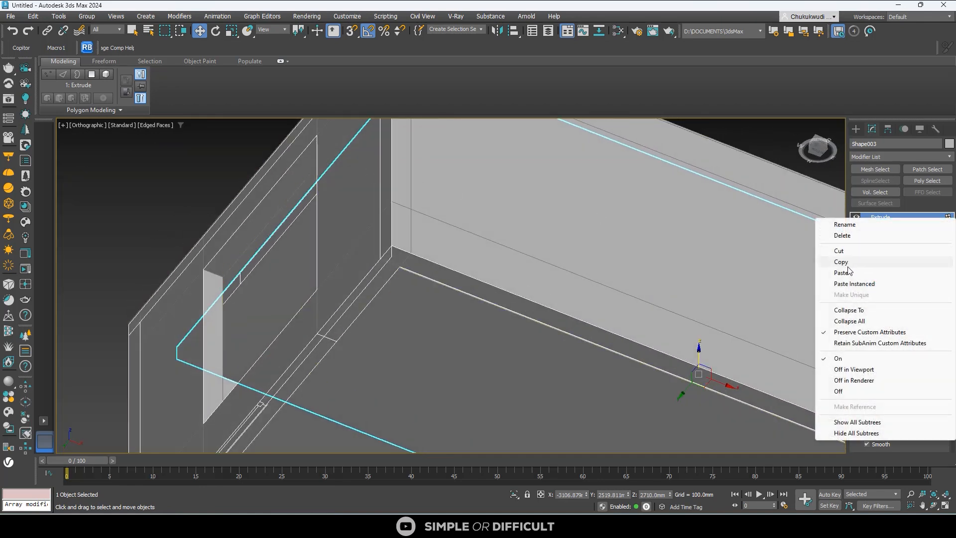
click(841, 273)
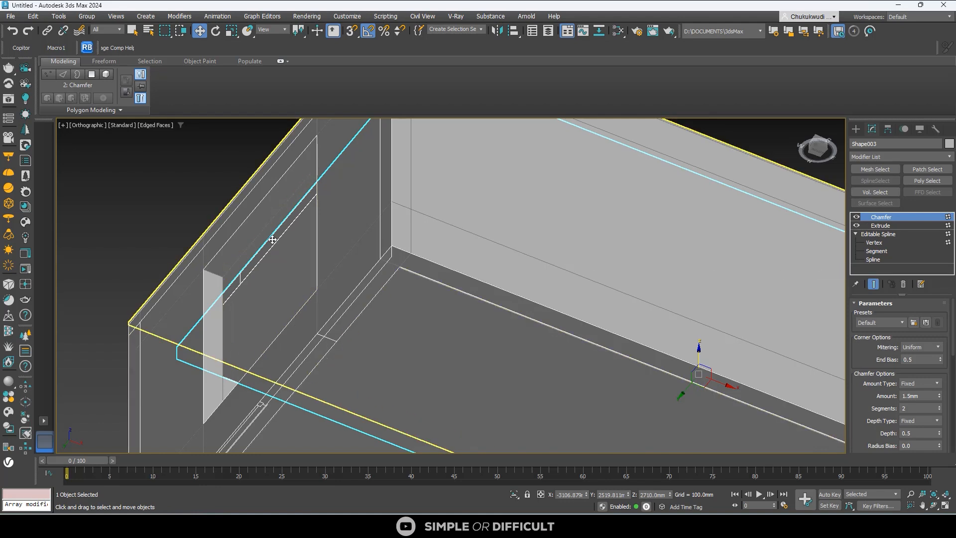
scroll(277, 259, up, 5)
scroll(273, 257, up, 2)
scroll(277, 268, down, 10)
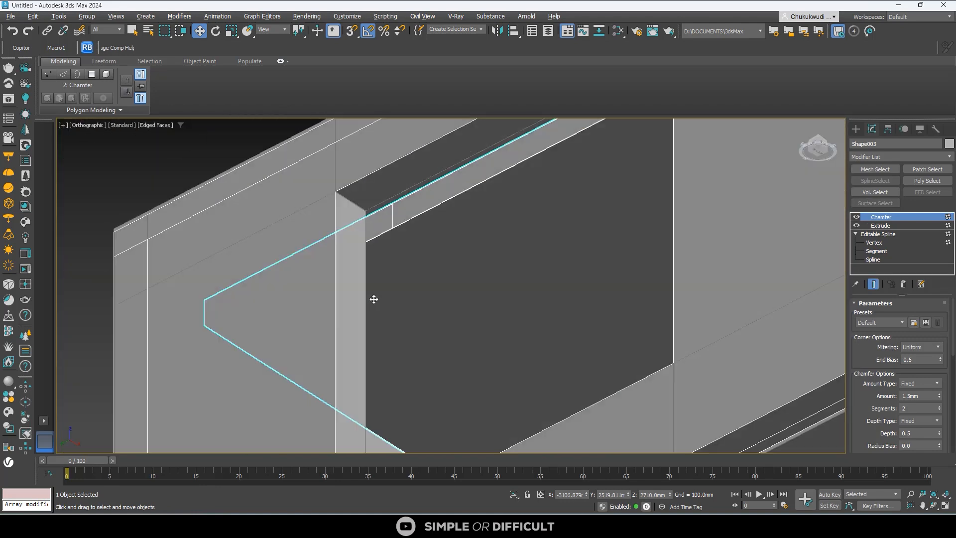
scroll(374, 299, down, 6)
- Select the 20 mm thick roof slab covering the room and turn on Display as Box in its object properties
alt+middle_drag(374, 299, 554, 401)
scroll(572, 367, down, 2)
scroll(558, 406, down, 3)
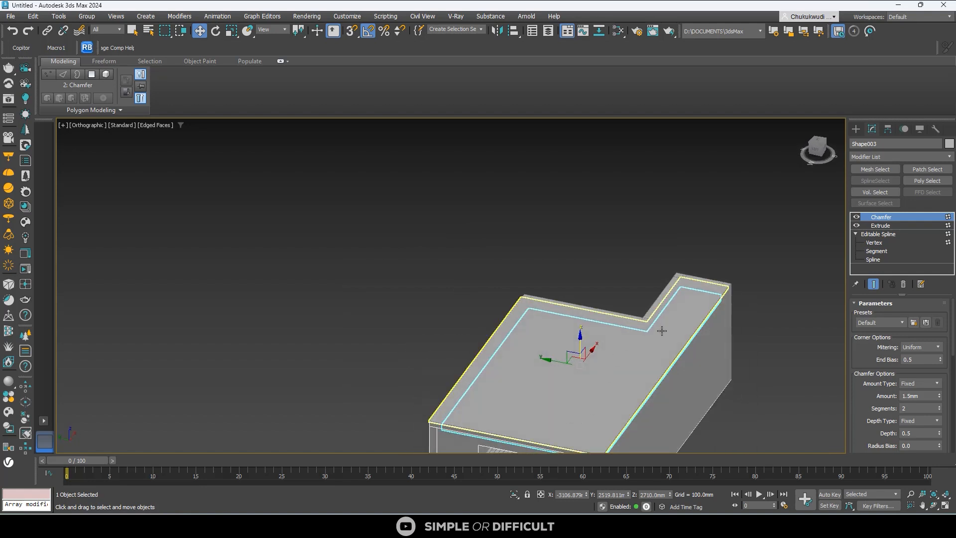
scroll(657, 331, down, 4)
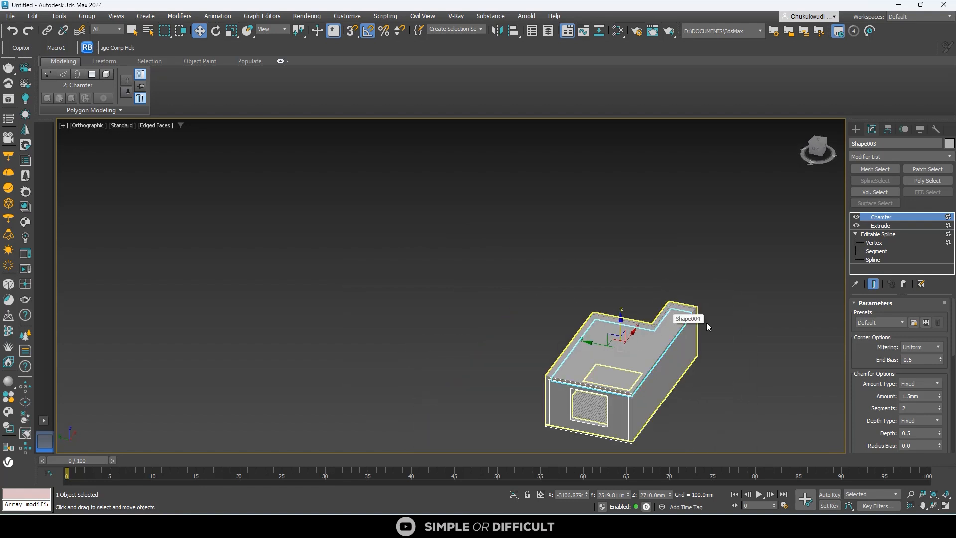
click(666, 320)
scroll(666, 320, up, 5)
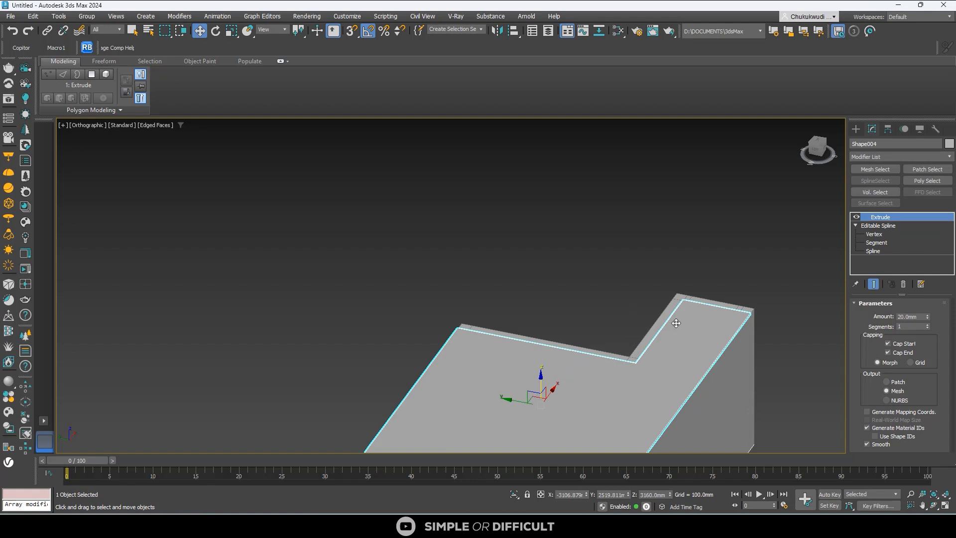
scroll(661, 238, up, 4)
scroll(665, 238, down, 3)
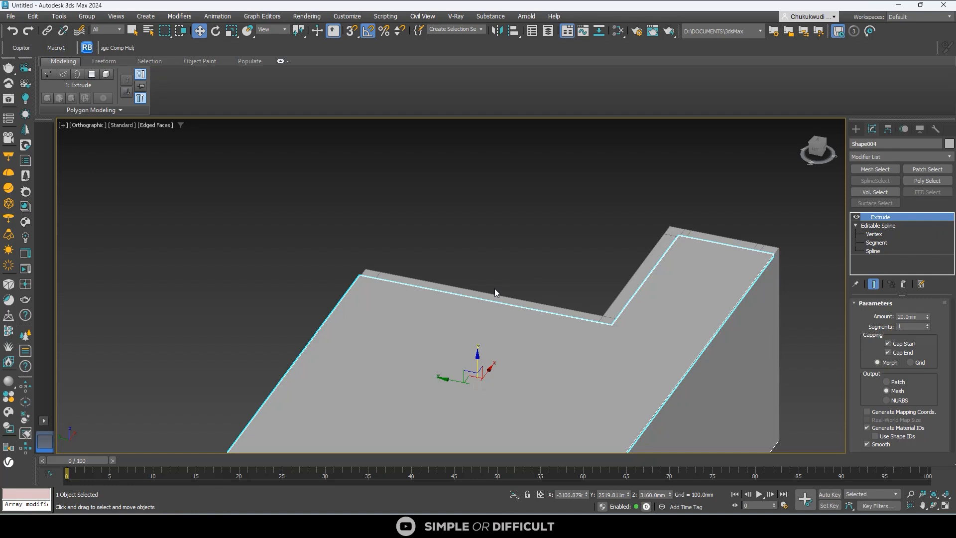
scroll(494, 288, down, 3)
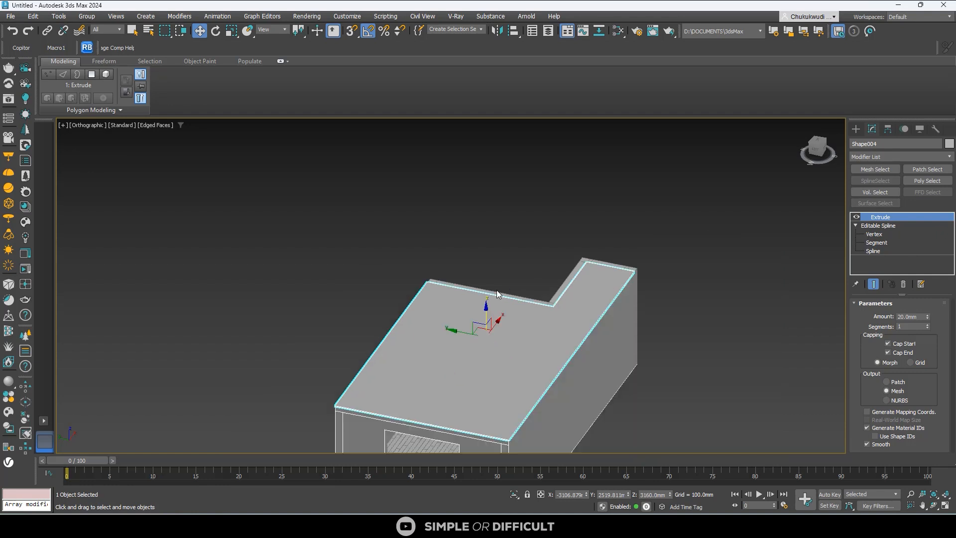
right_click(518, 342)
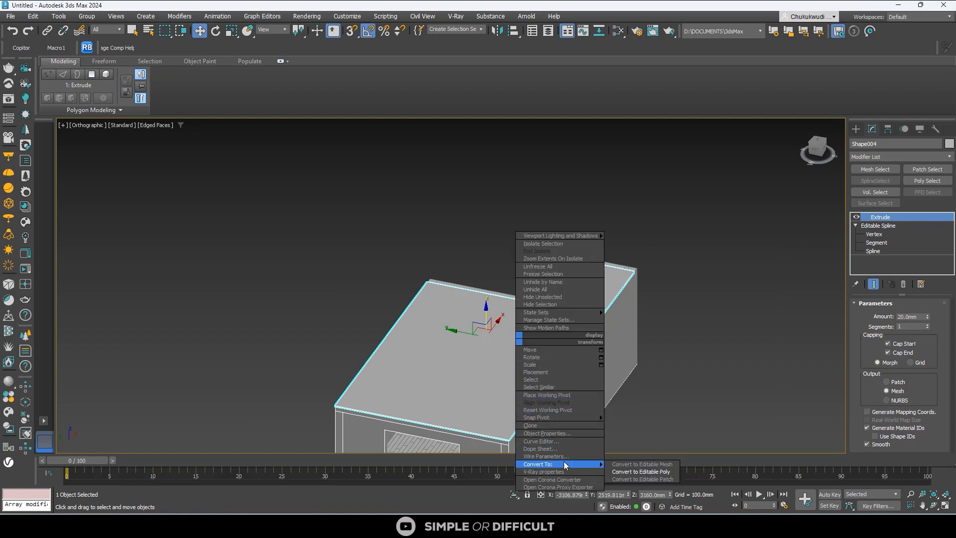
click(571, 434)
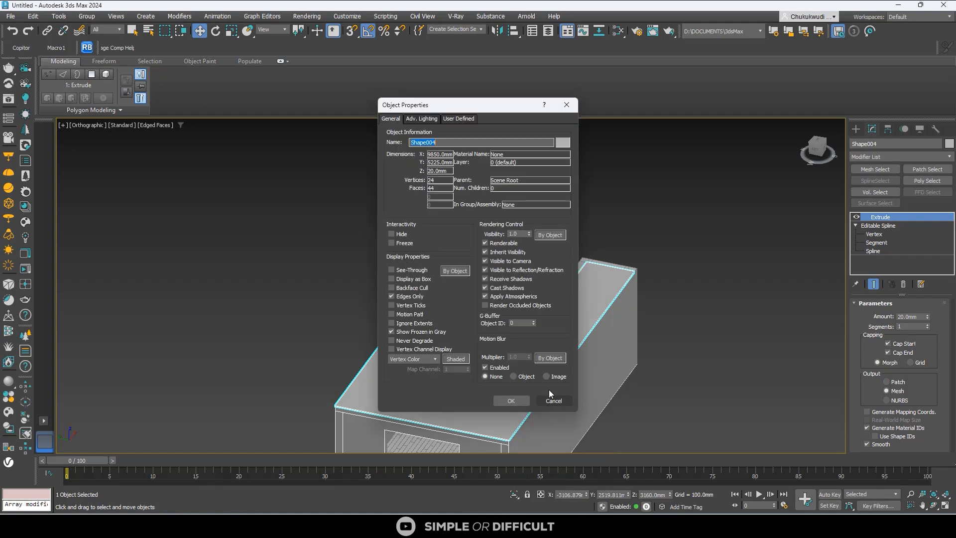
click(397, 279)
click(510, 401)
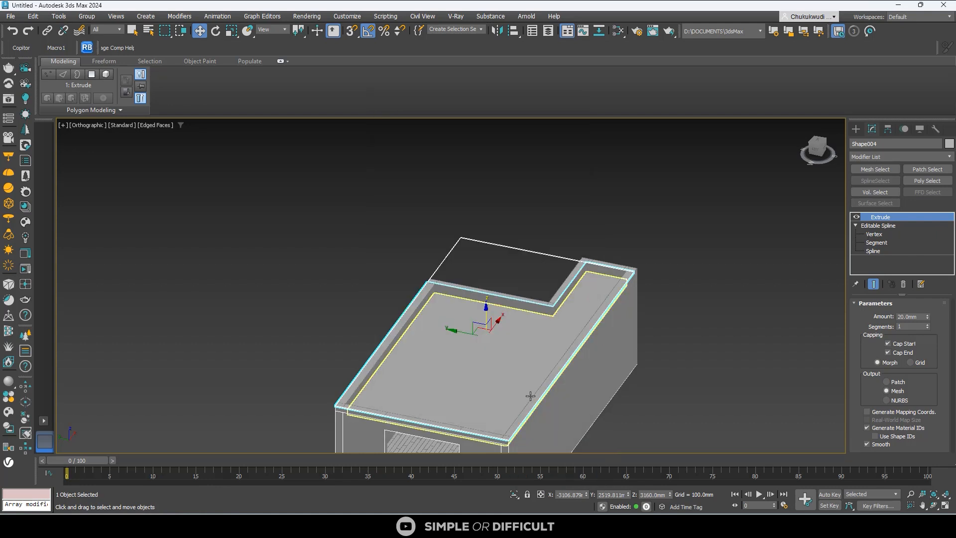
- Turn on Display as Box for the 150 mm thick ceiling shape, then clear the selection
scroll(554, 326, up, 3)
right_click(554, 327)
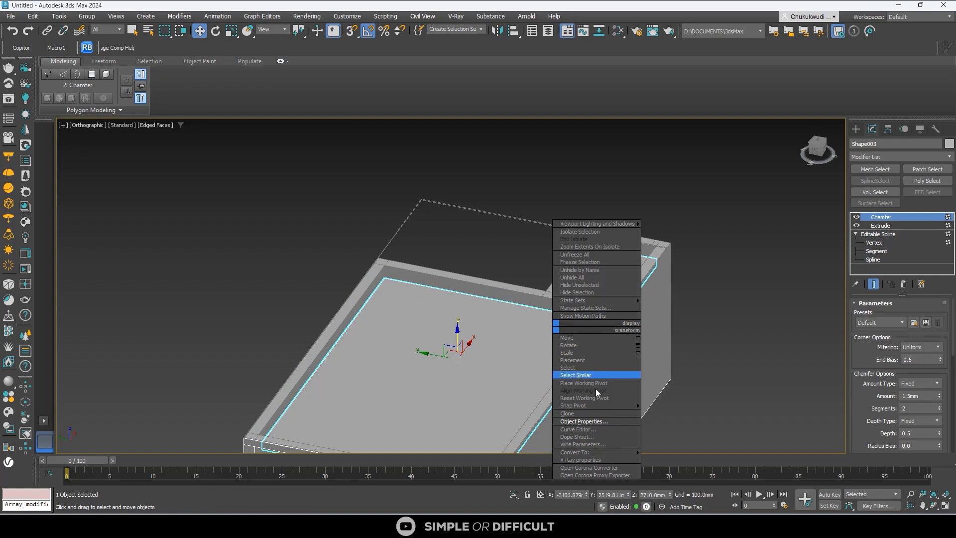
click(598, 422)
click(409, 288)
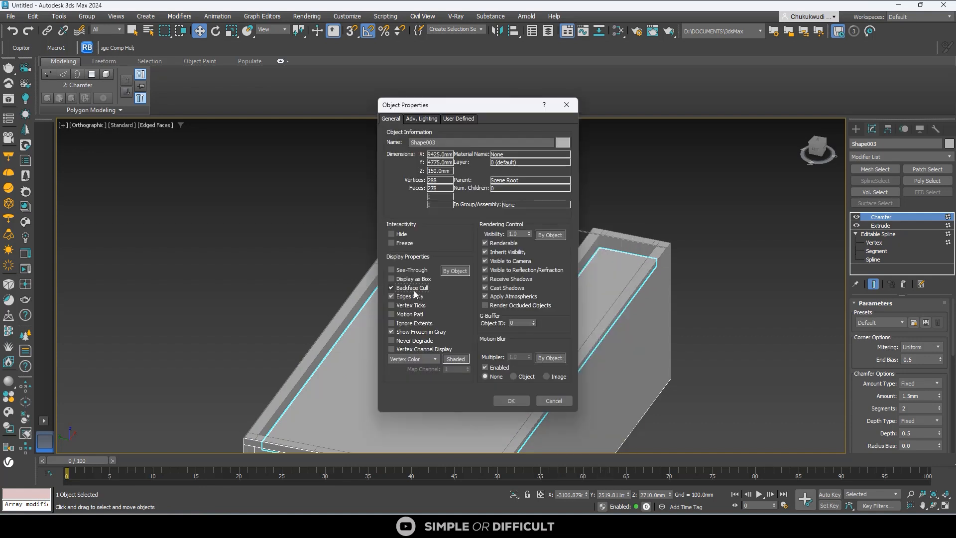
click(409, 280)
click(512, 401)
click(697, 378)
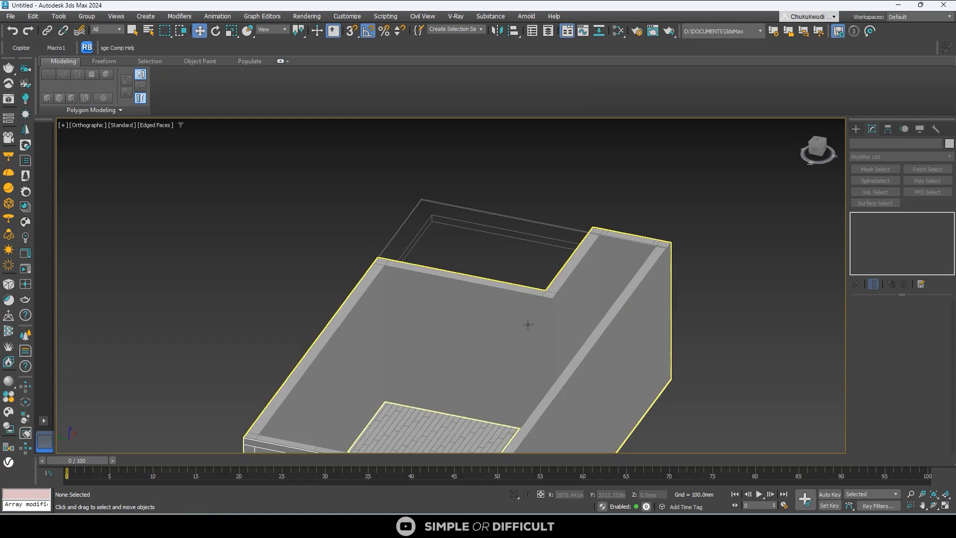
- Select the wall box and examine the open room, its floor and the grate from above
click(583, 302)
alt+middle_drag(583, 302, 370, 373)
scroll(571, 305, up, 3)
scroll(576, 308, down, 3)
scroll(405, 305, up, 3)
scroll(519, 293, down, 3)
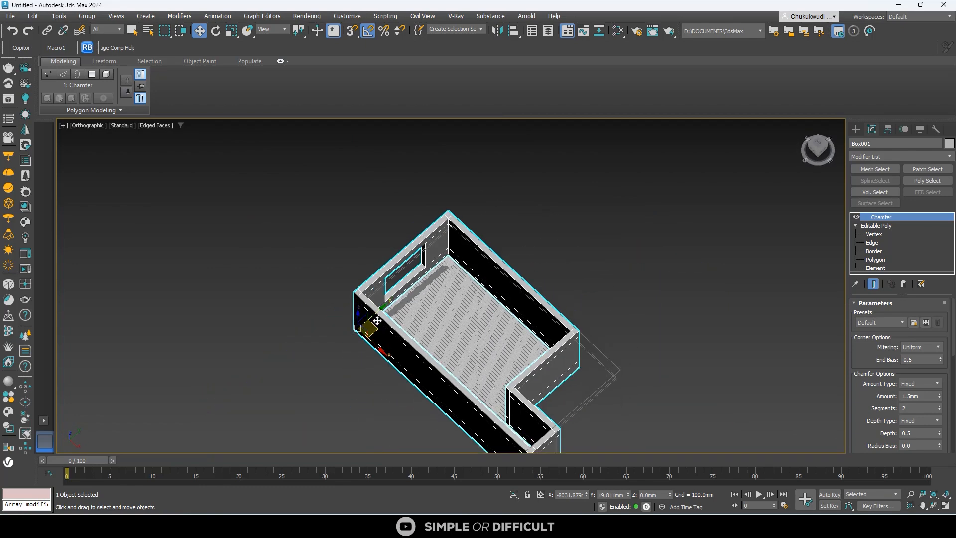
scroll(401, 298, up, 5)
scroll(545, 186, up, 8)
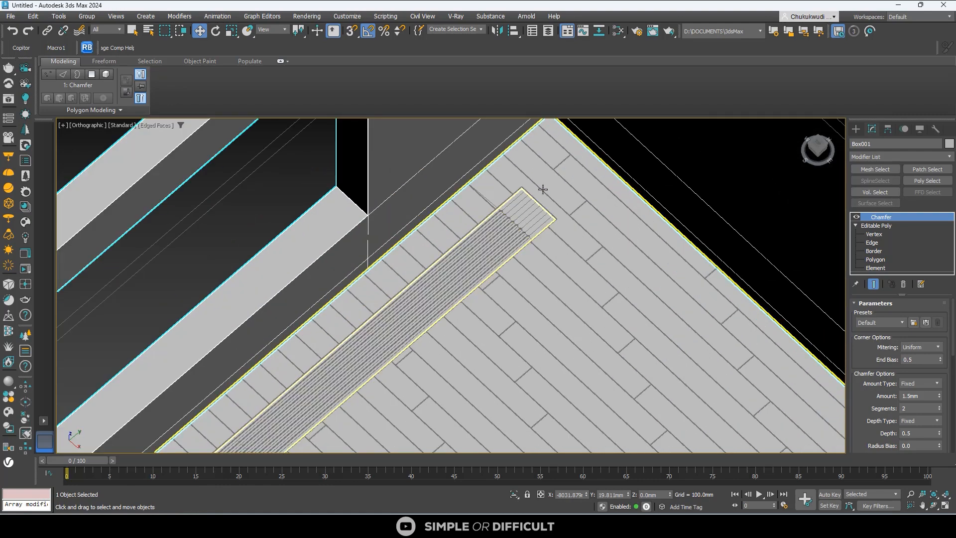
scroll(498, 181, down, 10)
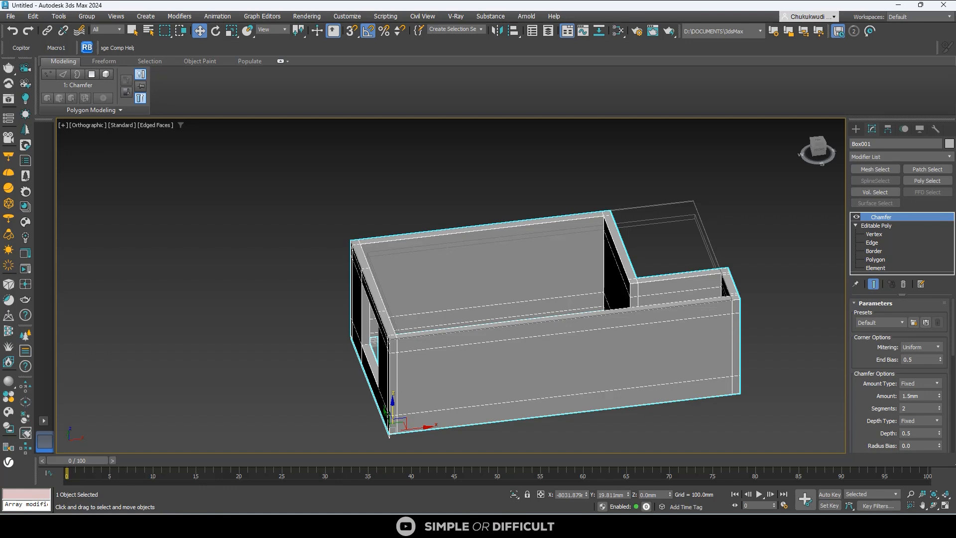
- Switch to the browser and examine the Wood Frame - Windows Set 23 page on 3dsky, including its preview images and specifications
drag(483, 535, 426, 106)
click(623, 109)
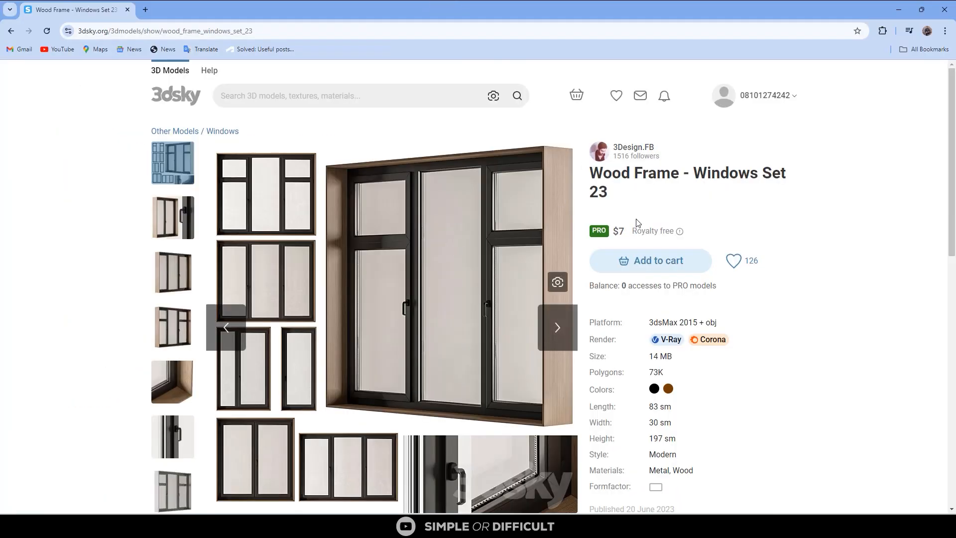
scroll(779, 208, down, 1)
scroll(784, 215, down, 1)
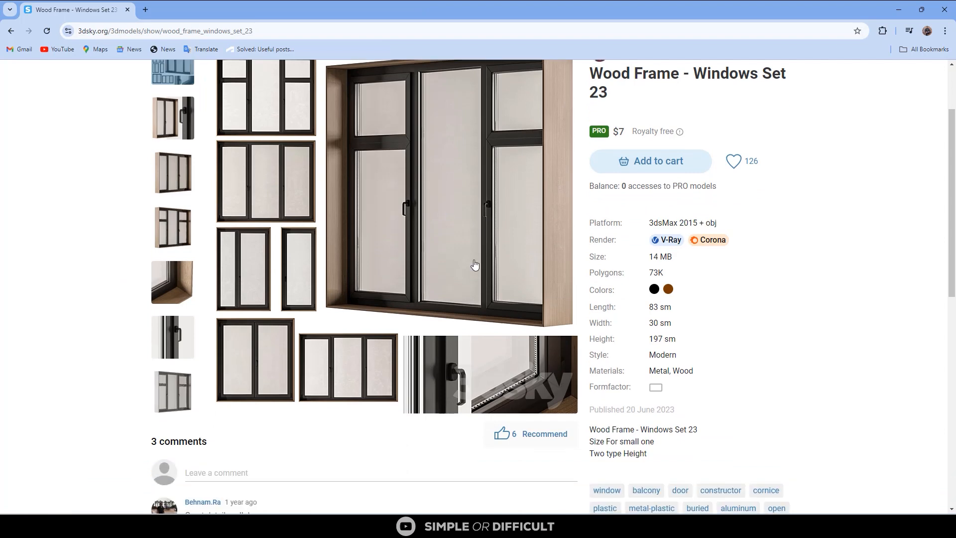
mouse_move(444, 298)
scroll(463, 329, up, 2)
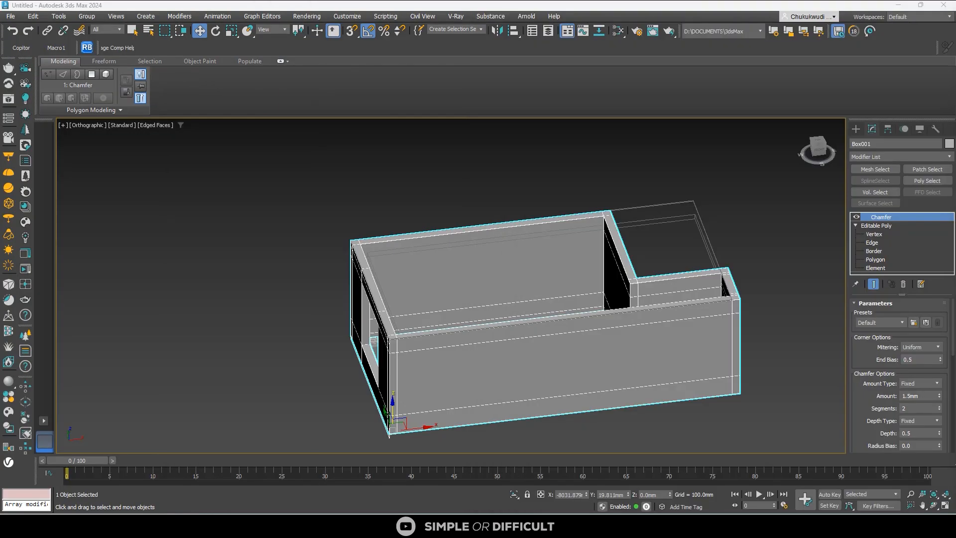
- Merge the downloaded window set file into the 3ds Max scene, place the row of windows behind the room and clear the selection
drag(955, 349, 206, 326)
click(234, 343)
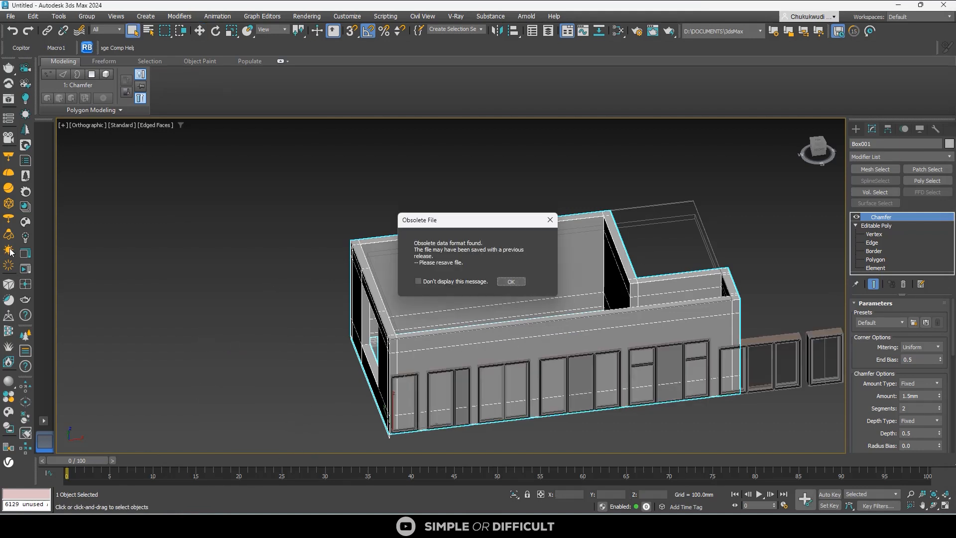
click(507, 282)
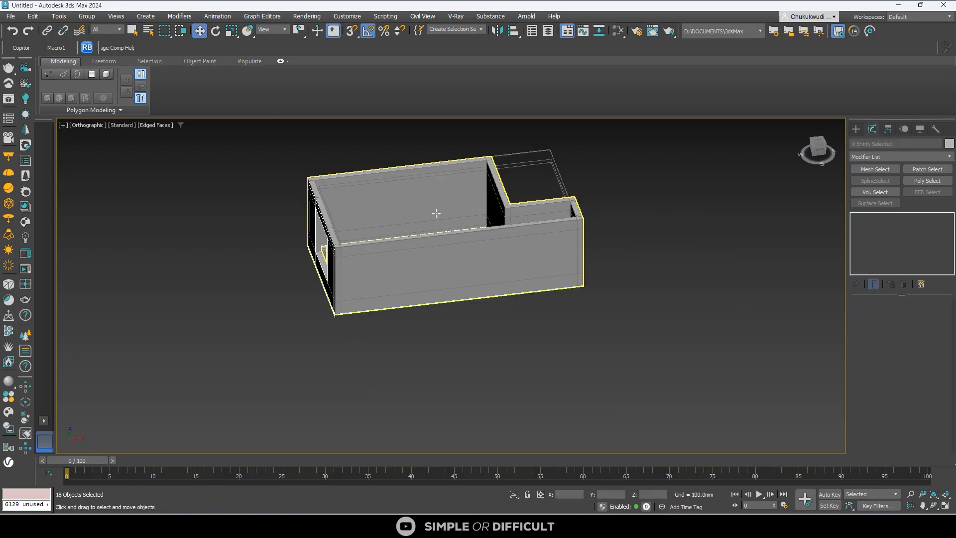
scroll(450, 243, down, 4)
scroll(390, 218, up, 3)
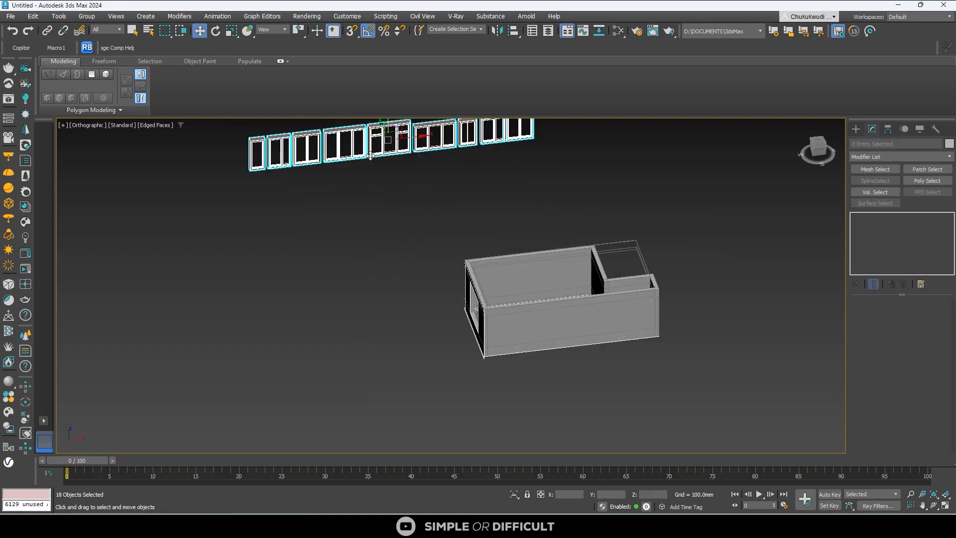
scroll(398, 249, down, 3)
scroll(396, 255, up, 4)
click(393, 258)
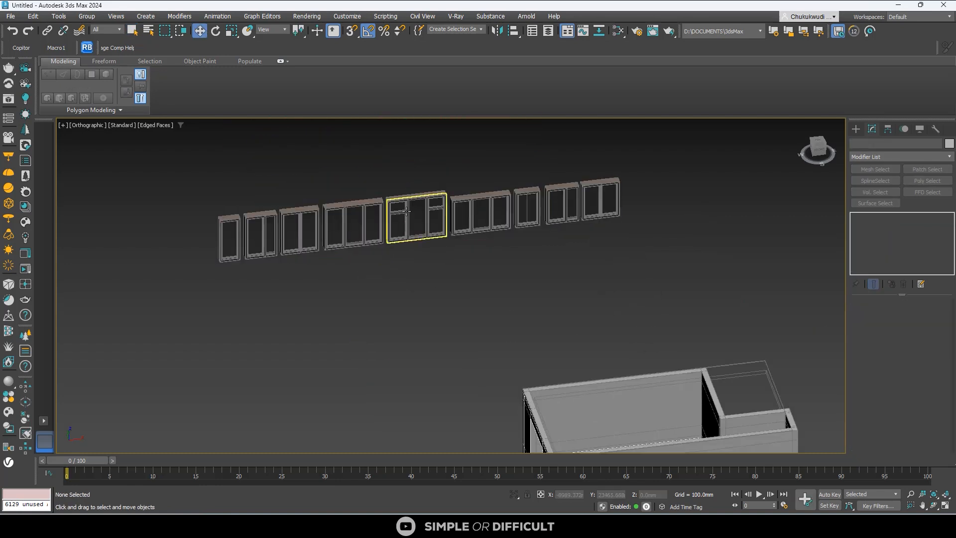
- Select both the window and its outer frame for the three-part model with small upper panes on both sides
click(407, 211)
scroll(407, 211, up, 5)
scroll(408, 211, up, 8)
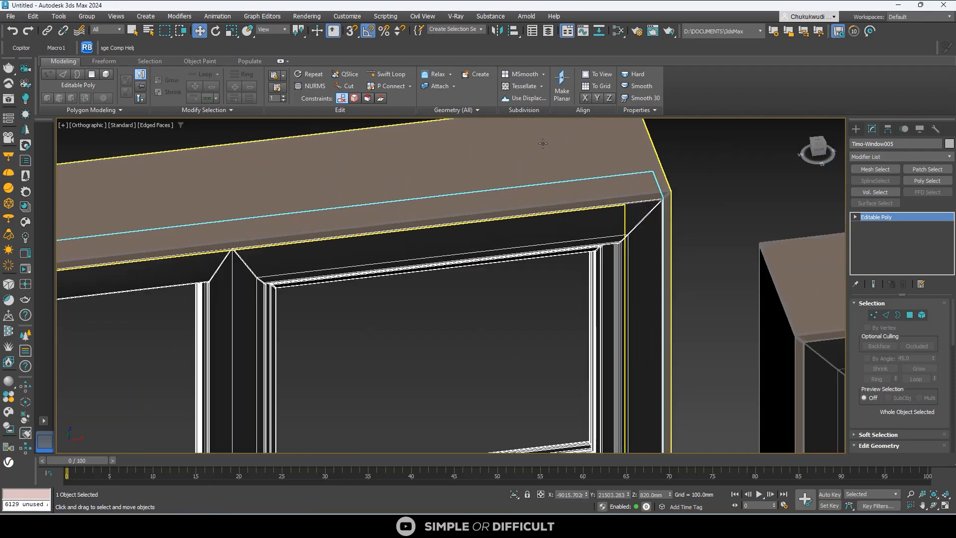
ctrl+click(616, 166)
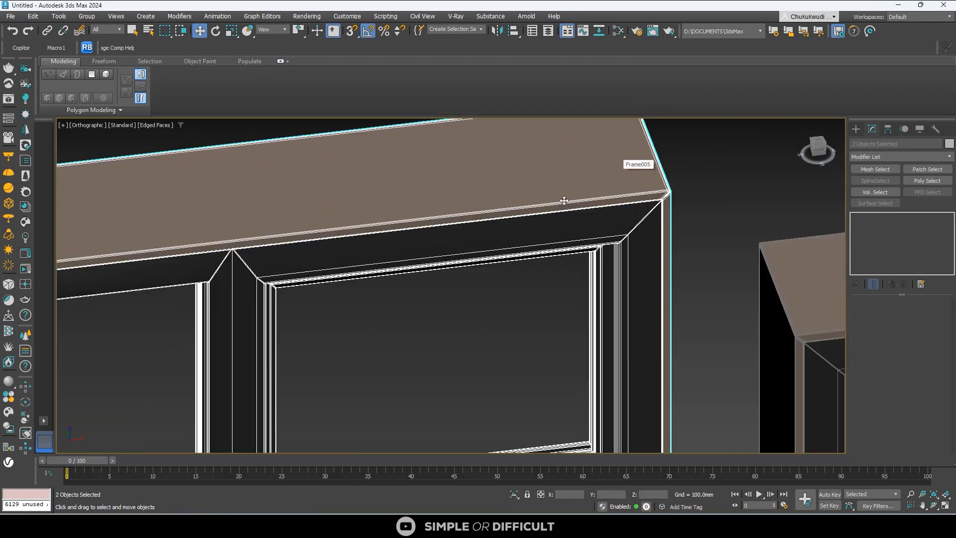
scroll(552, 205, down, 6)
alt+middle_drag(548, 209, 565, 164)
scroll(565, 164, down, 10)
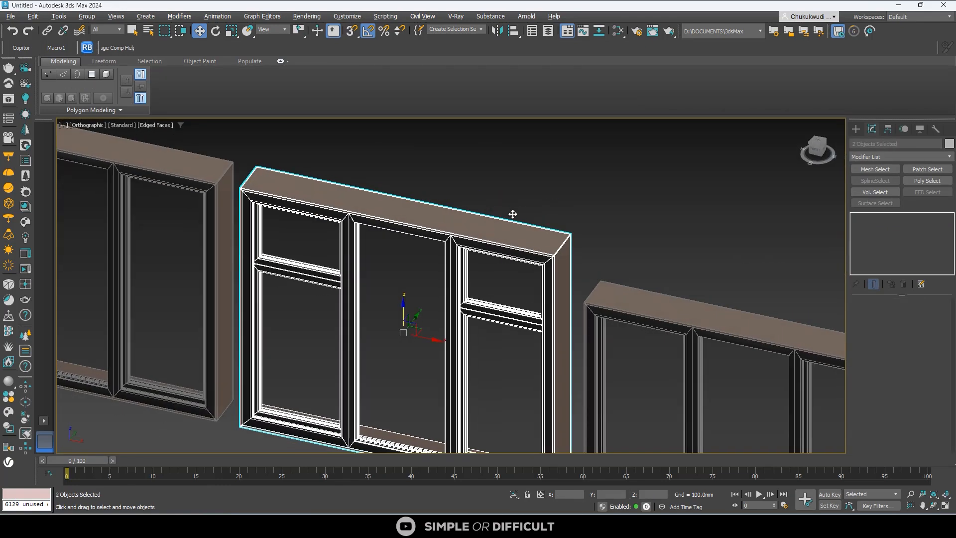
middle_drag(513, 382, 524, 254)
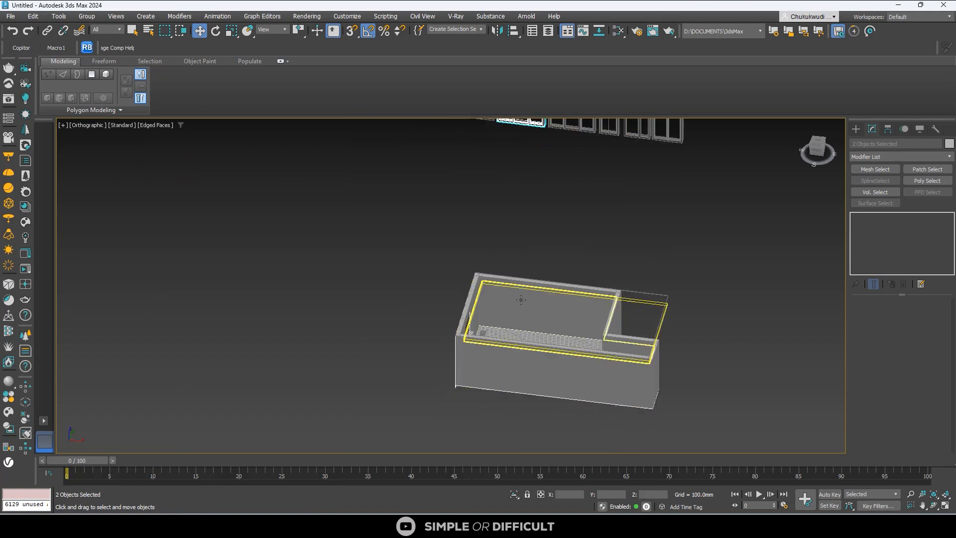
scroll(528, 287, down, 1)
scroll(519, 149, up, 4)
scroll(513, 245, down, 2)
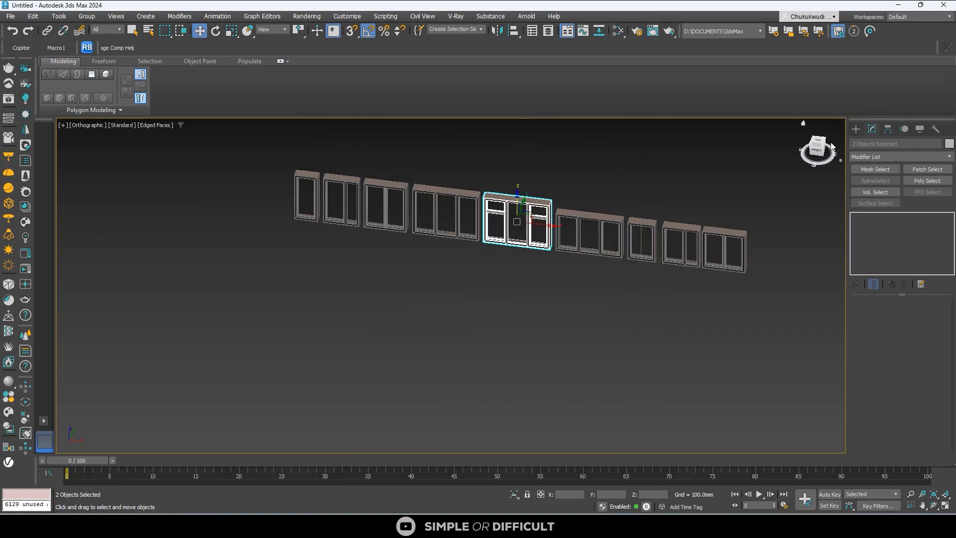
- In the top view, move the selected window and frame away from the row to just outside the end wall beside the floor grate
key(t)
scroll(527, 191, down, 3)
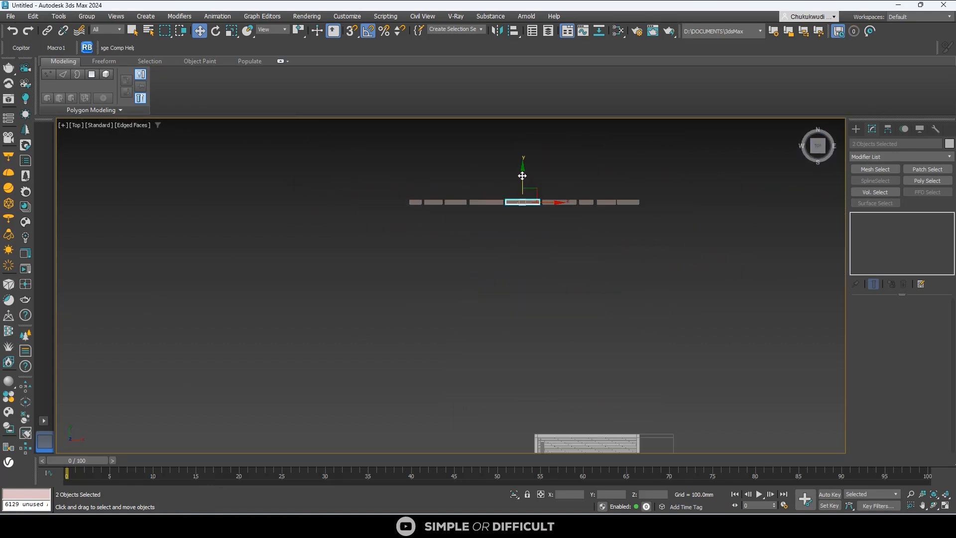
drag(538, 175, 537, 378)
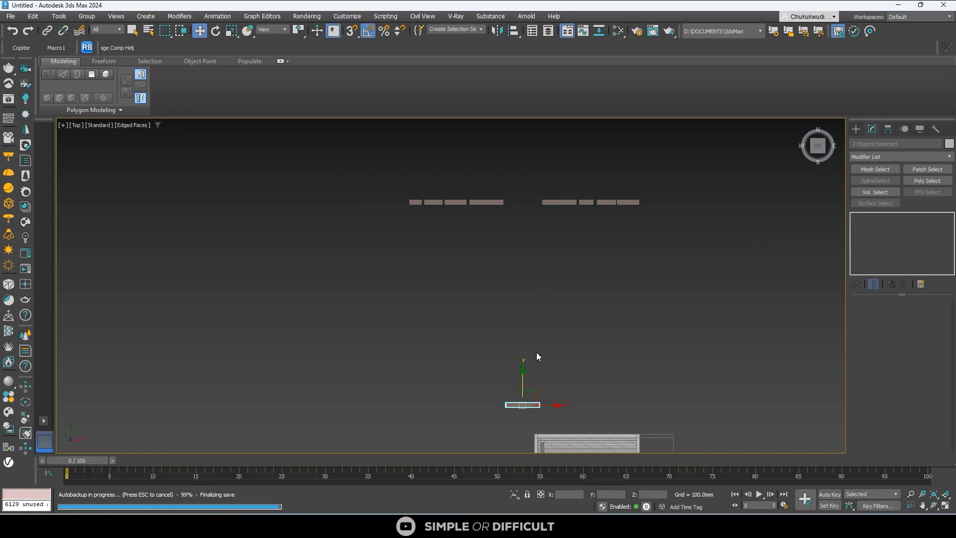
scroll(537, 375, down, 2)
middle_drag(536, 375, 528, 227)
scroll(534, 232, up, 2)
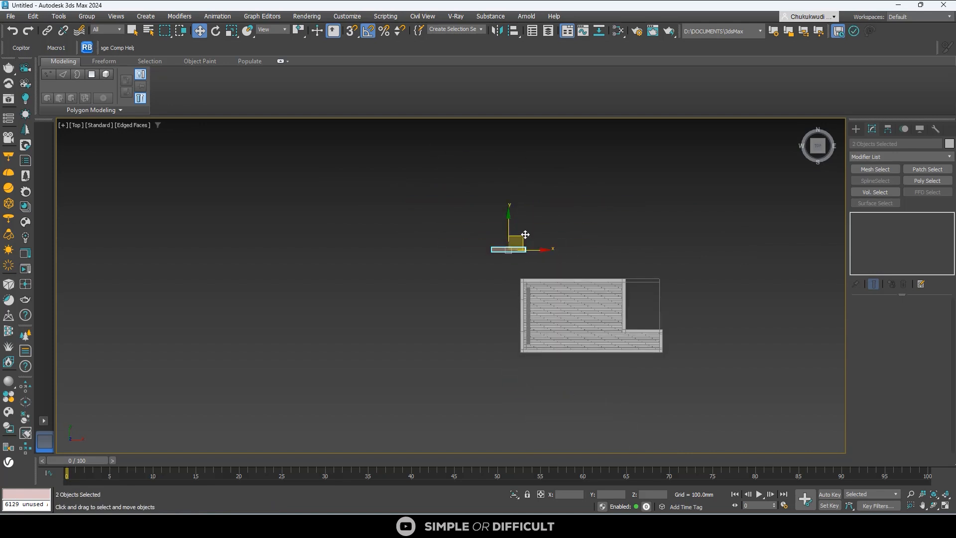
drag(525, 234, 514, 305)
scroll(515, 311, up, 4)
- Show the scene in wireframe, rotate the window and frame 90 degrees clockwise to run parallel to the end wall, and deselect them
key(F3)
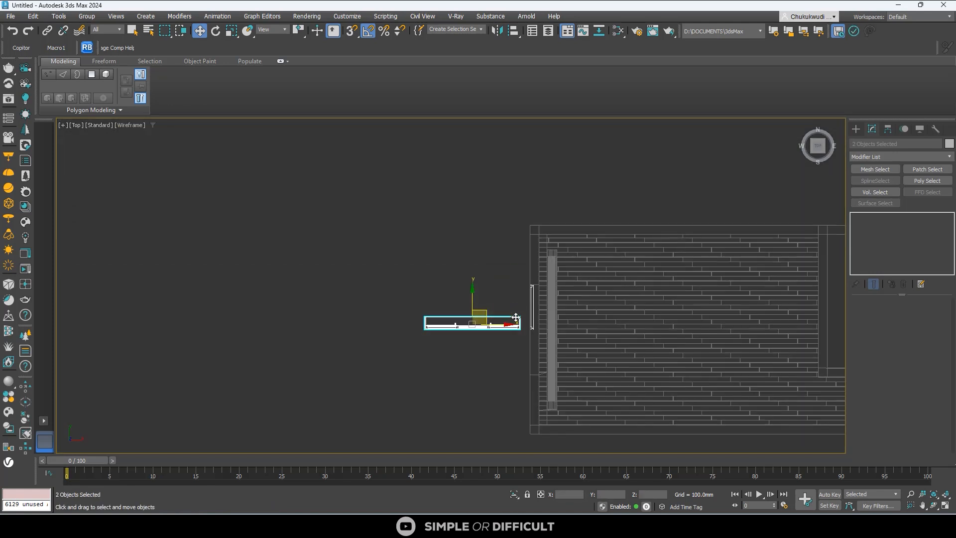
scroll(518, 337, up, 3)
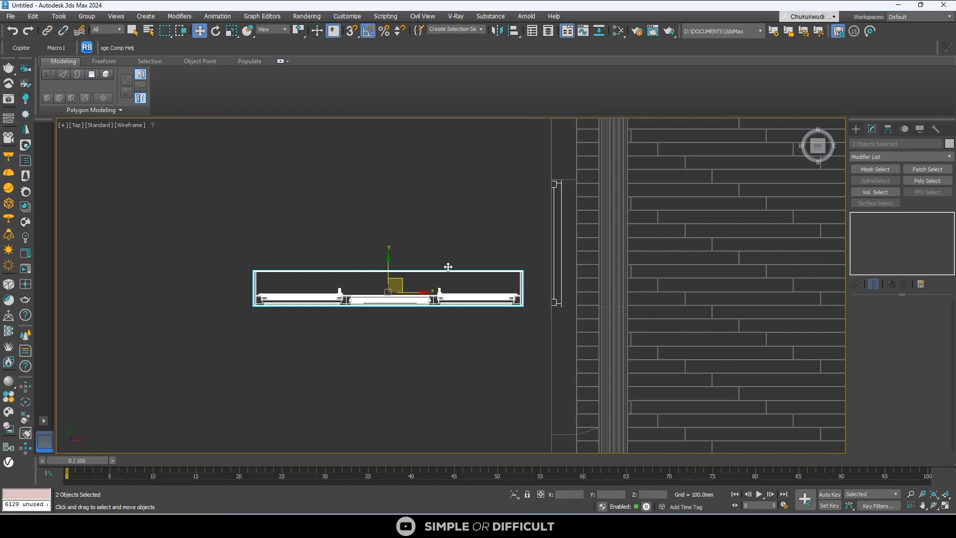
key(e)
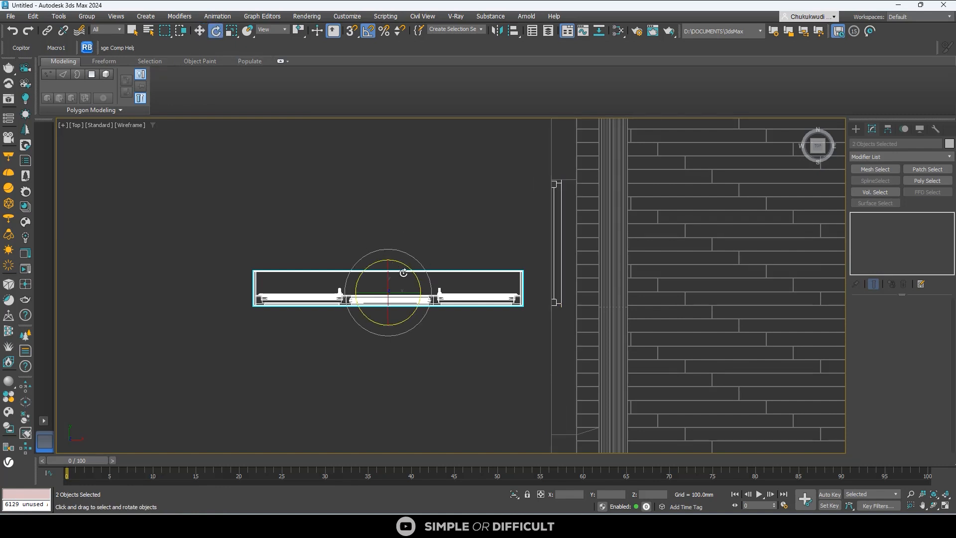
mouse_move(409, 268)
mouse_down()
mouse_move(446, 297)
mouse_move(414, 272)
mouse_up()
click(522, 216)
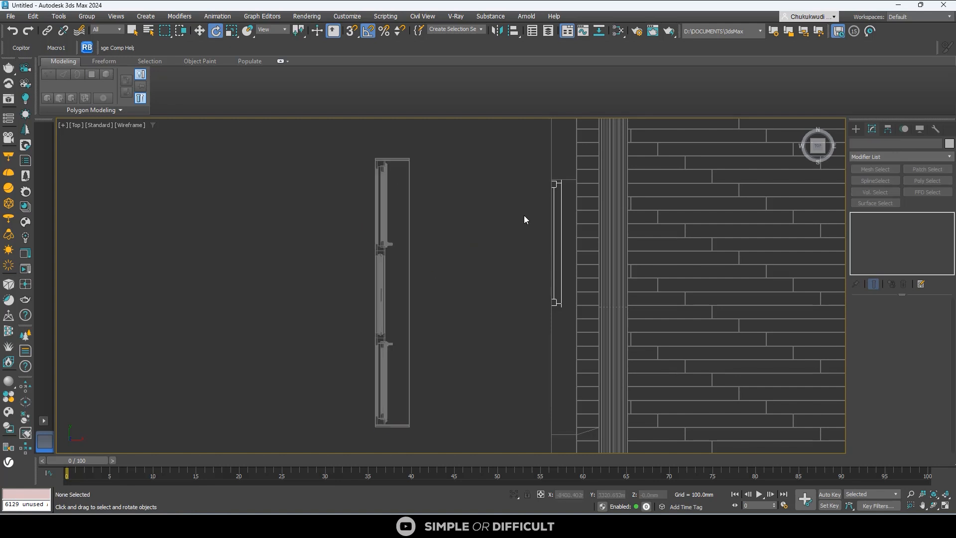
- Select the imported wall floor-plan spline, move it clear of the room and delete it
click(551, 213)
scroll(561, 220, down, 4)
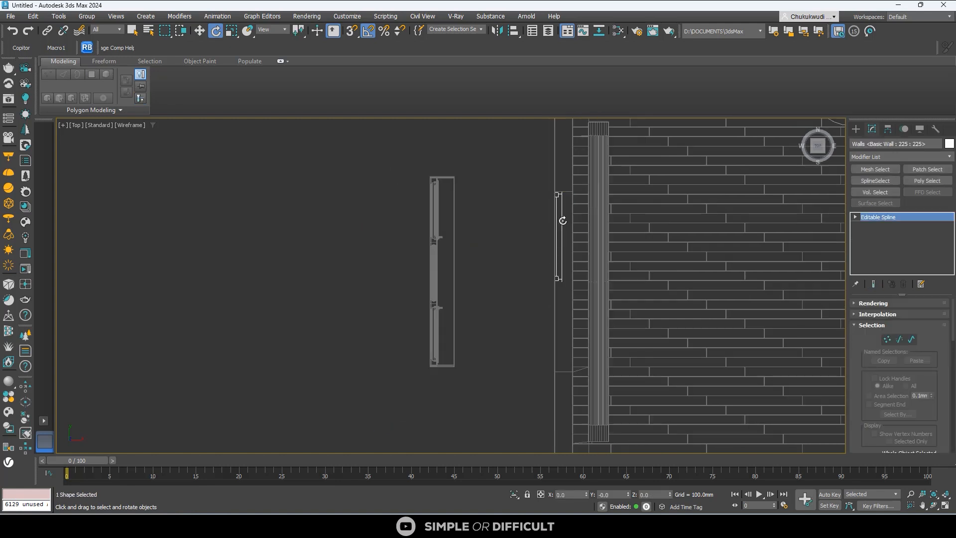
scroll(515, 202, down, 3)
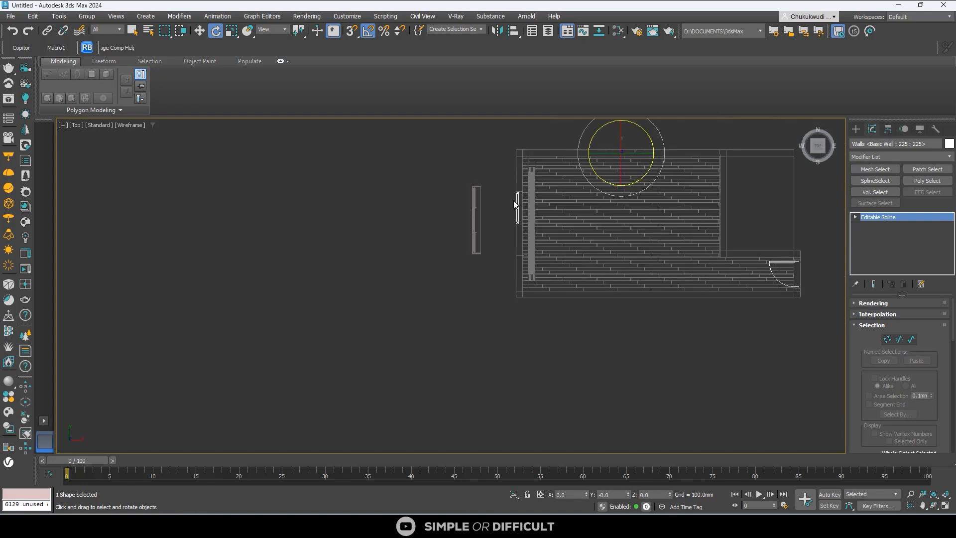
click(200, 31)
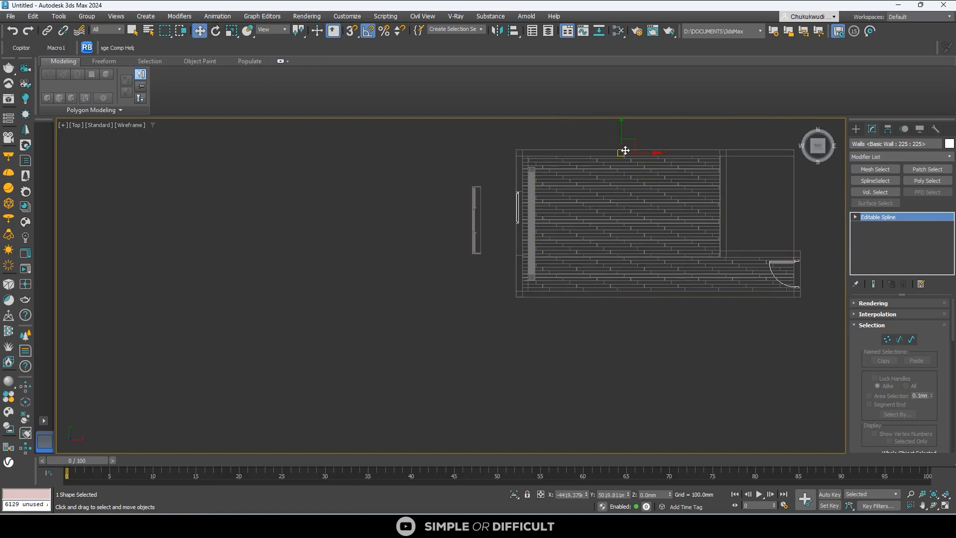
drag(631, 138, 284, 251)
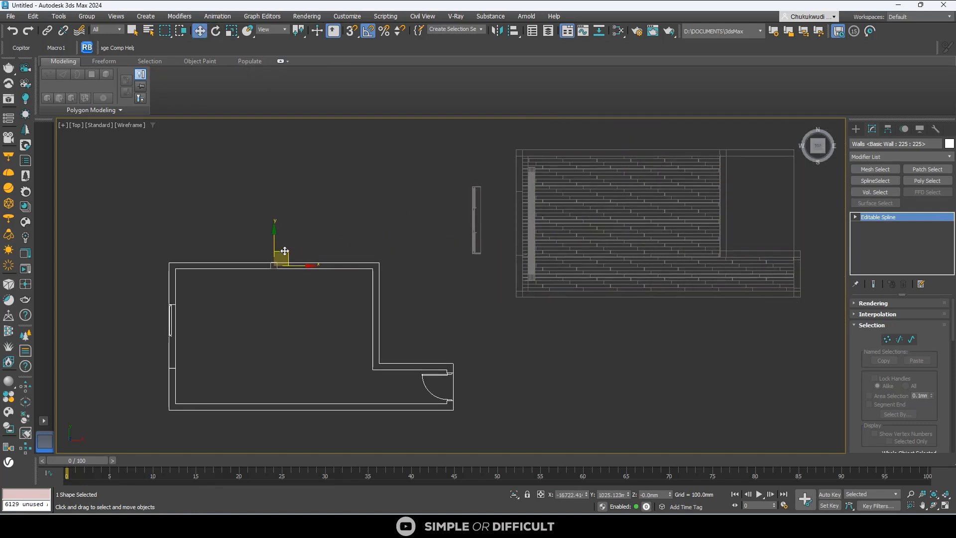
key(Delete)
scroll(520, 193, down, 3)
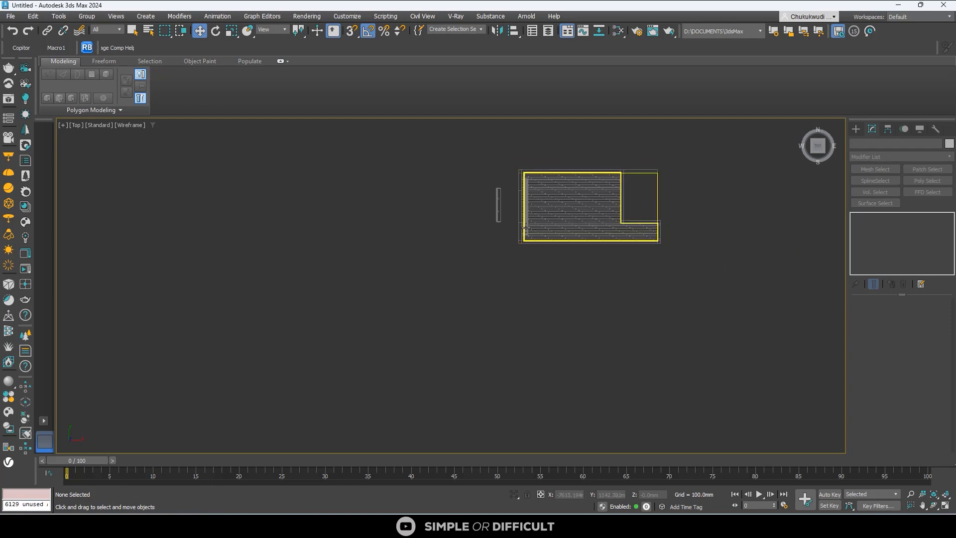
- Select the wall elevation spline standing at the window end of the room and delete it
alt+middle_drag(520, 193, 482, 197)
click(552, 179)
scroll(547, 179, up, 6)
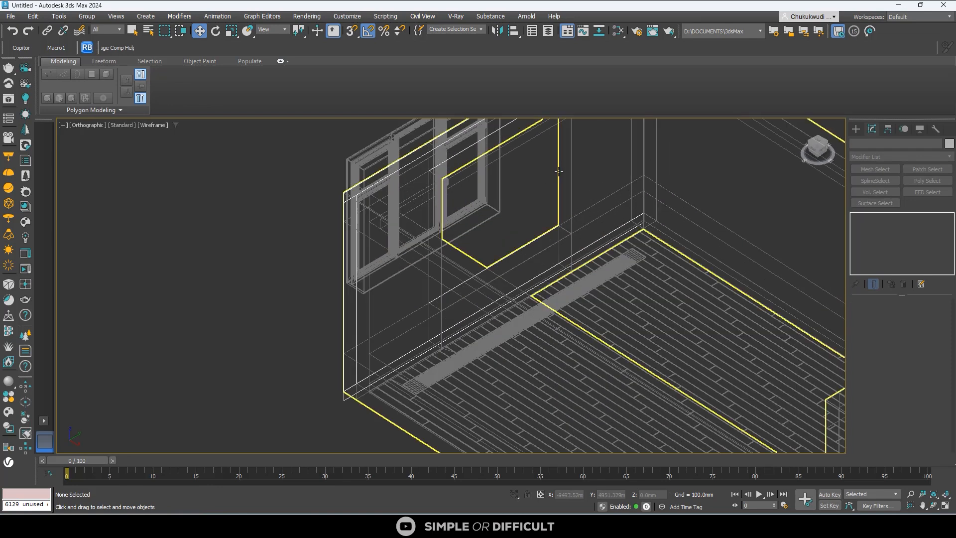
click(559, 171)
scroll(558, 170, down, 6)
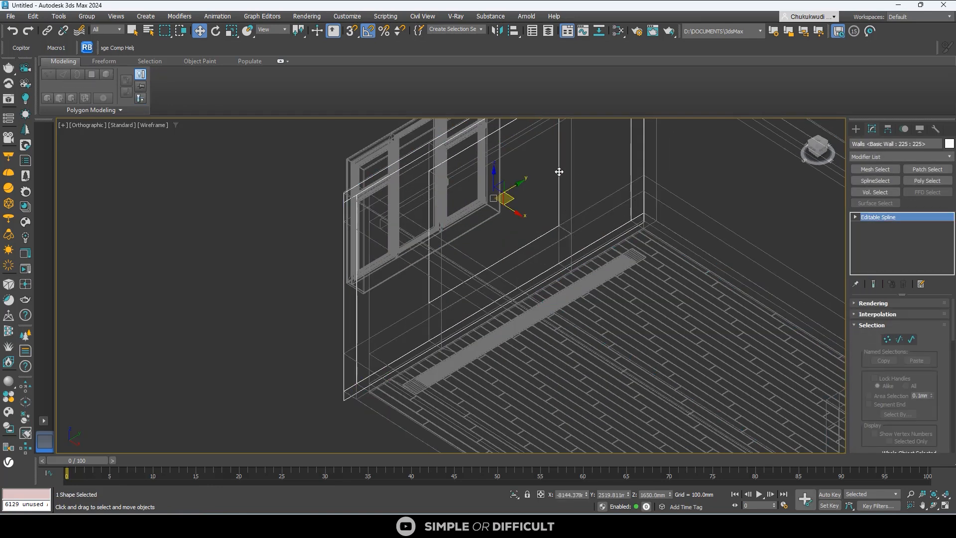
key(Delete)
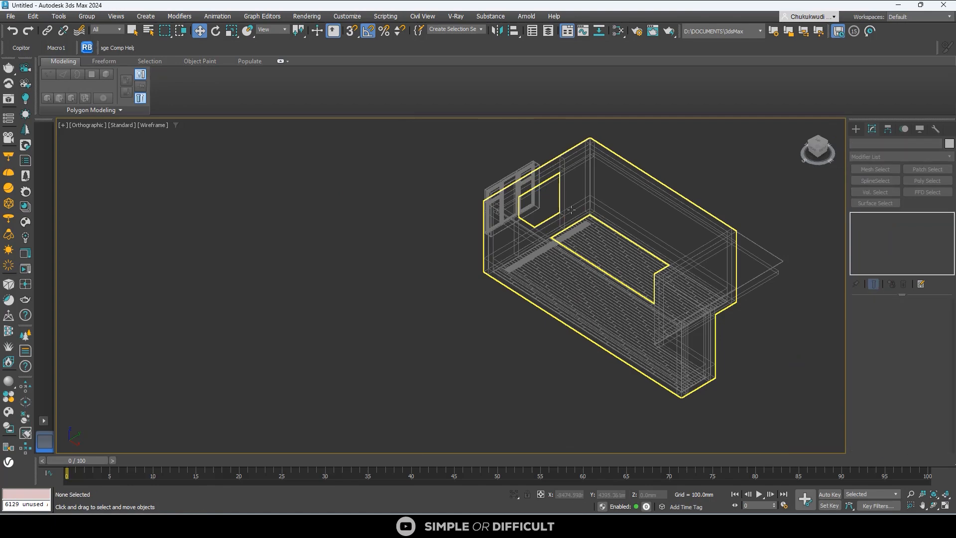
- Return to the top view and group the window with its outer frame as one object
click(819, 145)
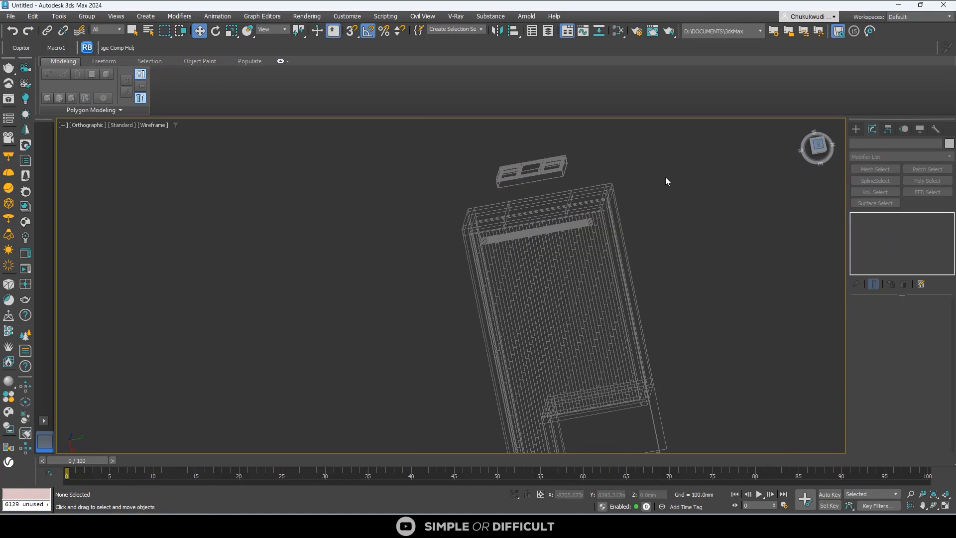
click(837, 124)
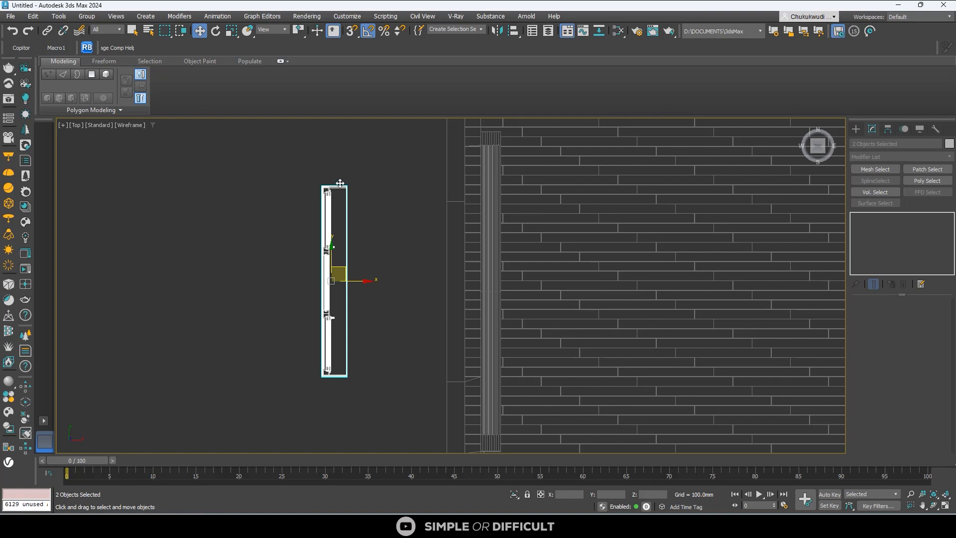
click(87, 16)
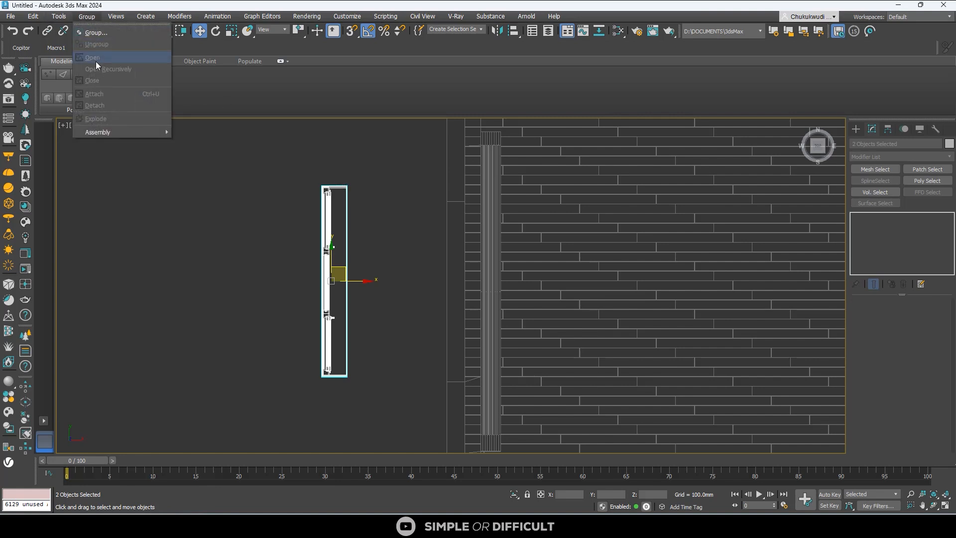
click(94, 27)
click(479, 279)
click(454, 279)
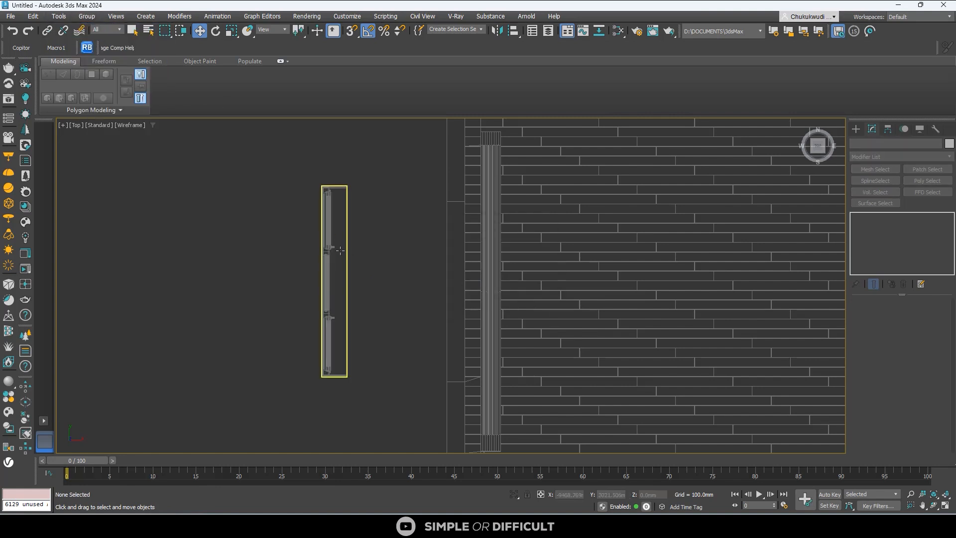
- Move the grouped window into the end wall and, with snapping on, align its frame edge with the wall's inner face
click(333, 246)
drag(347, 267, 441, 301)
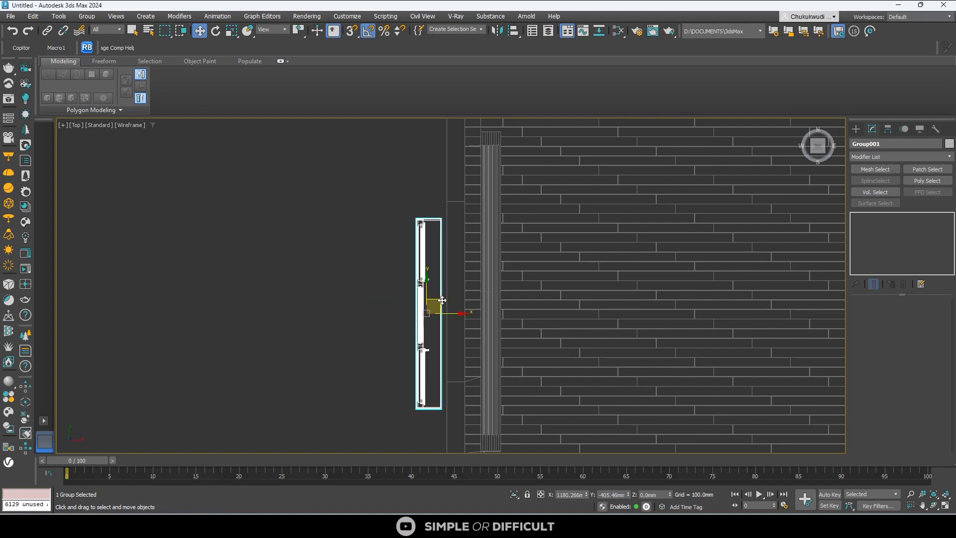
scroll(446, 277, up, 5)
key(s)
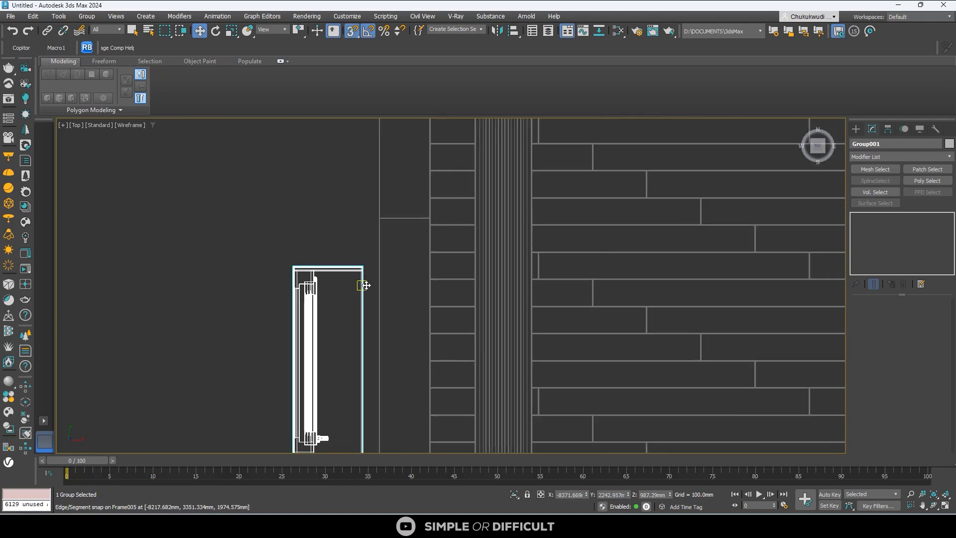
drag(365, 284, 427, 259)
- Snap the upper end of the window frame to the upper edge of the wall opening in plan, and check the opposite end
scroll(423, 264, up, 10)
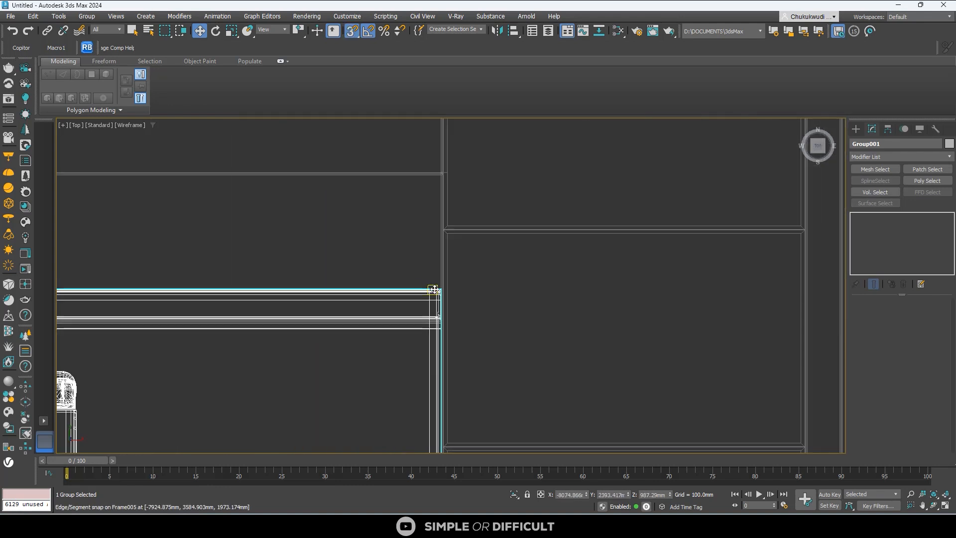
drag(436, 292, 438, 176)
scroll(437, 237, down, 6)
scroll(433, 298, up, 6)
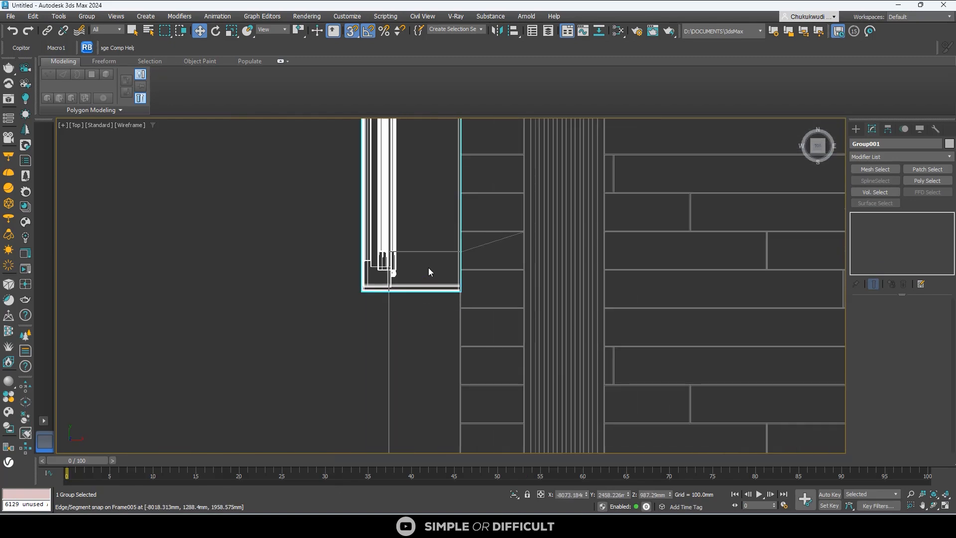
- Raise the window group to the height of the end wall's opening in the left view and check its fit from outside
alt+middle_drag(432, 267, 498, 238)
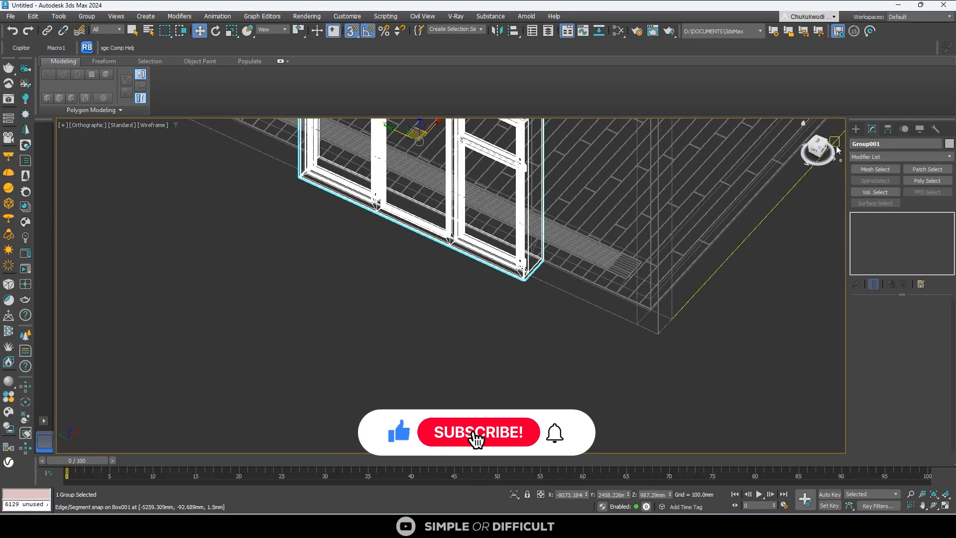
click(809, 151)
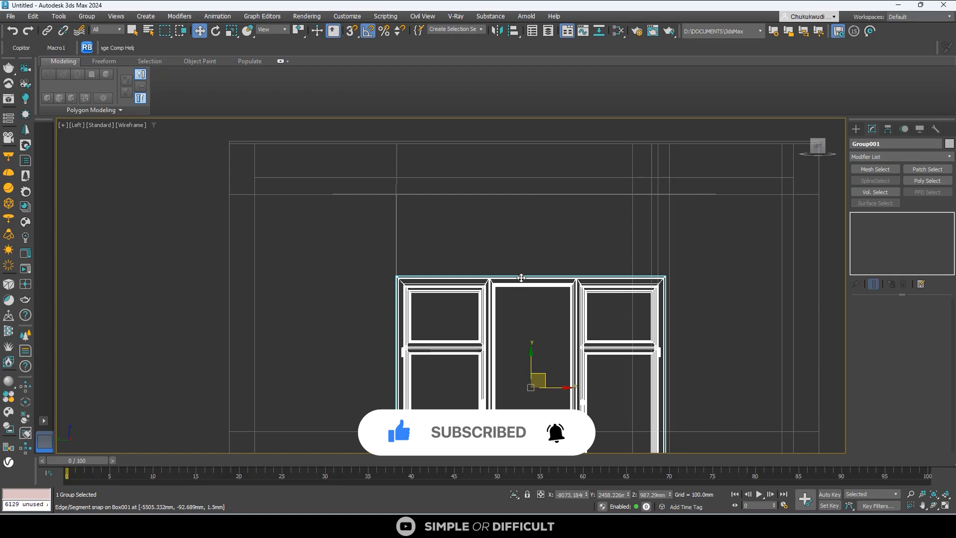
scroll(458, 222, down, 4)
key(F3)
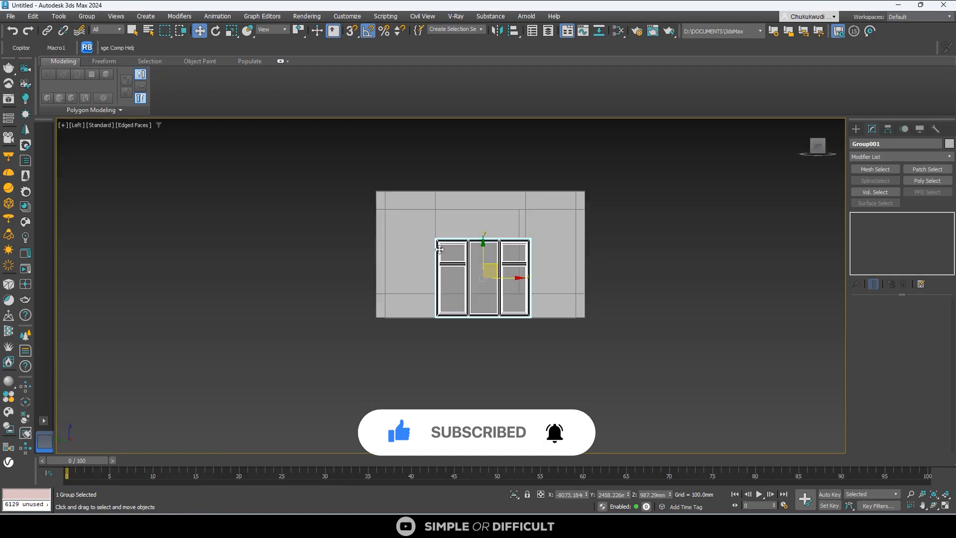
scroll(463, 221, up, 5)
drag(519, 344, 518, 263)
alt+middle_drag(514, 270, 503, 307)
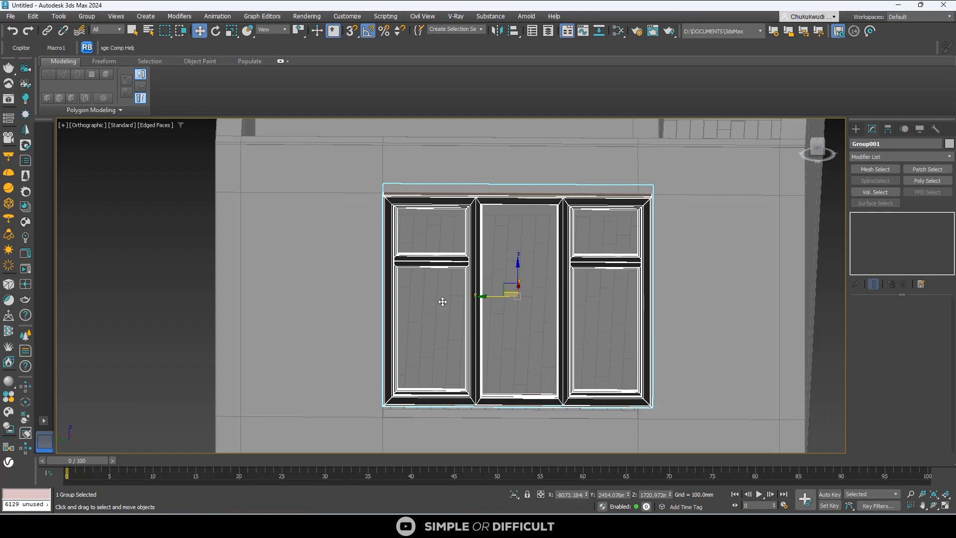
alt+middle_drag(492, 326, 620, 332)
scroll(525, 321, down, 2)
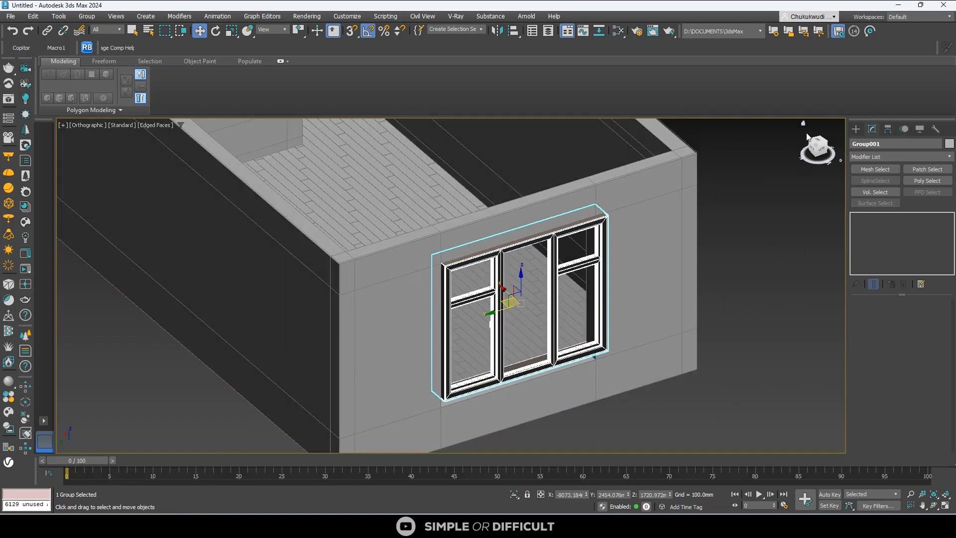
- Return to the top view in wireframe and add an Edit Poly modifier to the window group
click(817, 143)
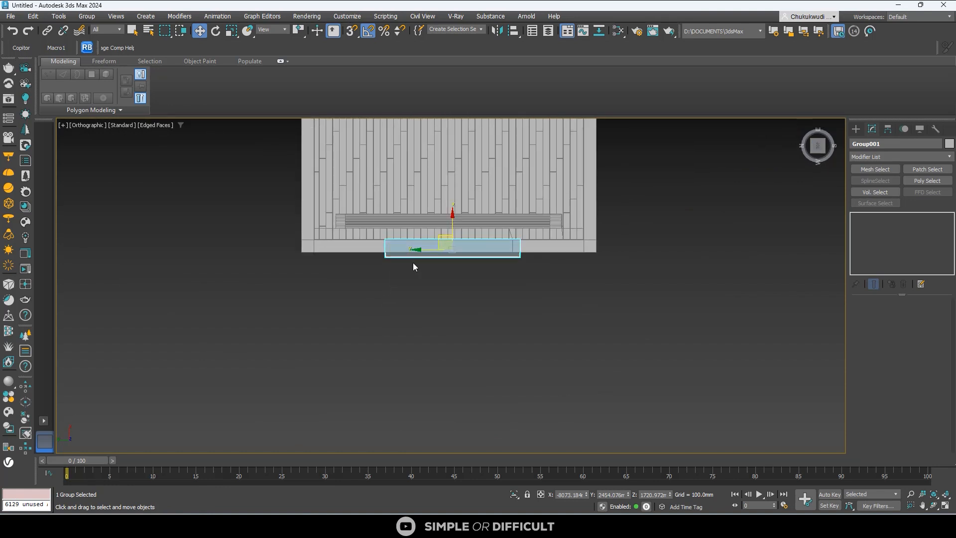
scroll(413, 262, up, 3)
key(F3)
click(629, 283)
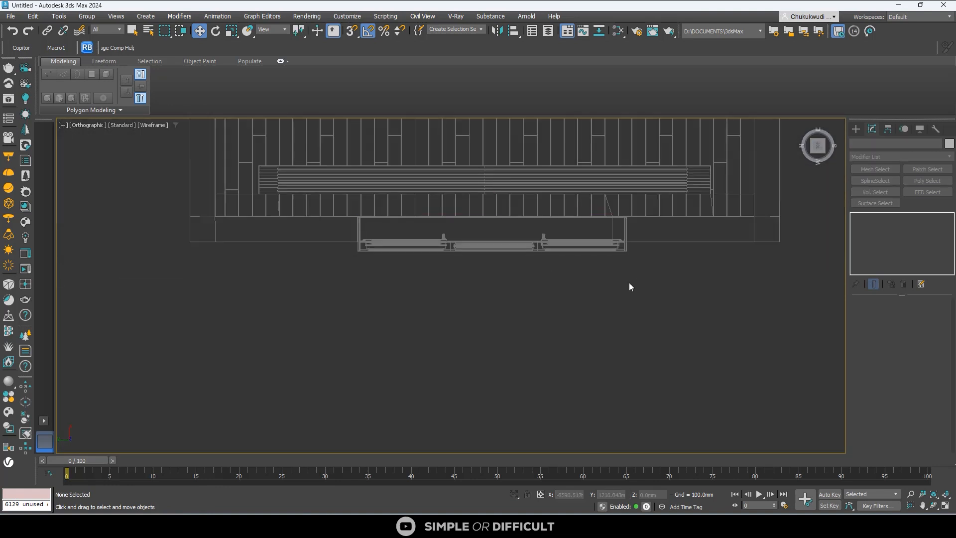
click(607, 244)
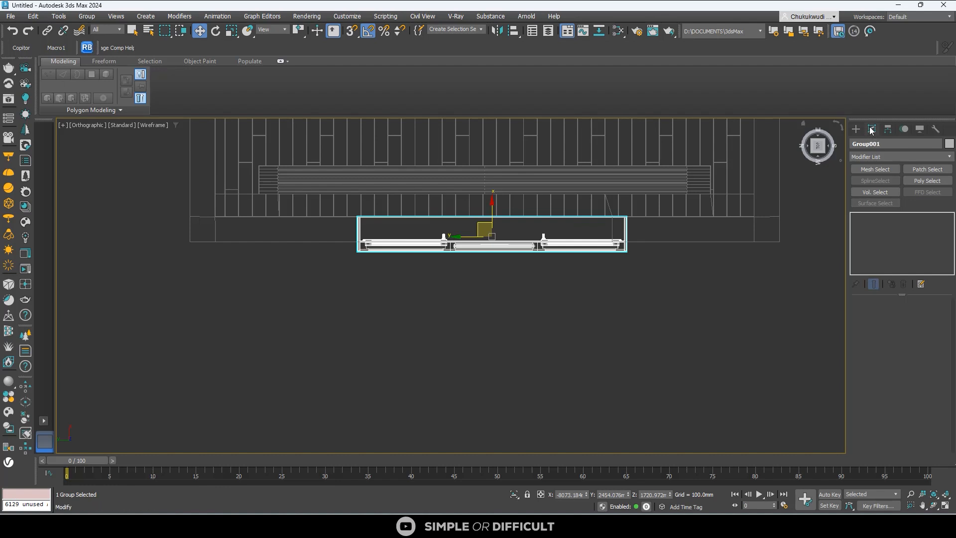
click(879, 156)
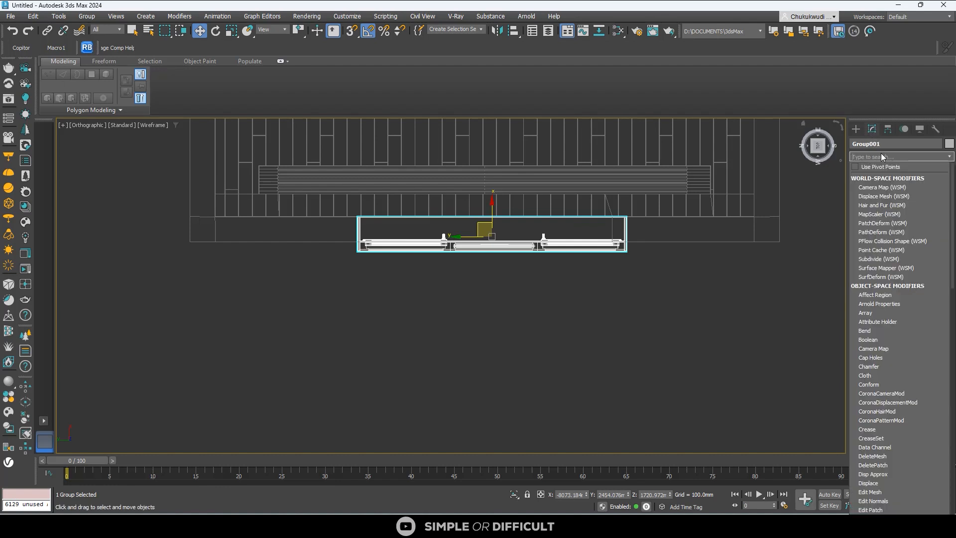
text(edit)
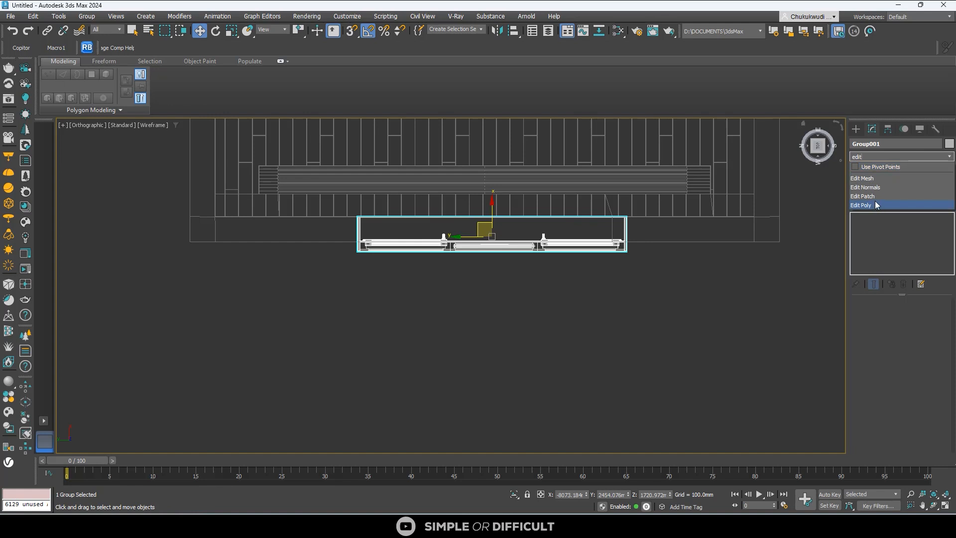
click(877, 204)
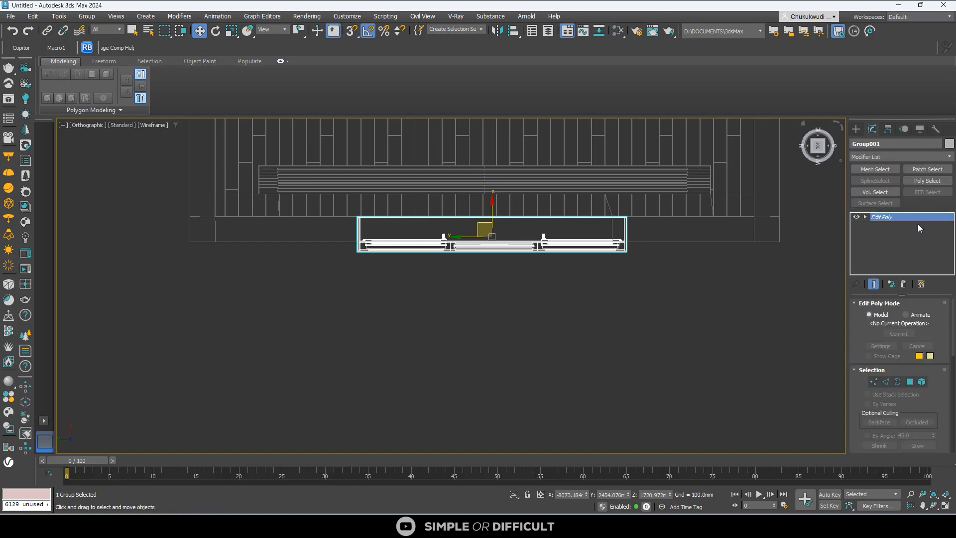
- Select the vertices from the window's middle to its overhanging end and shift them until the frame meets the opening's side edge
click(874, 382)
drag(430, 196, 662, 288)
scroll(588, 243, up, 2)
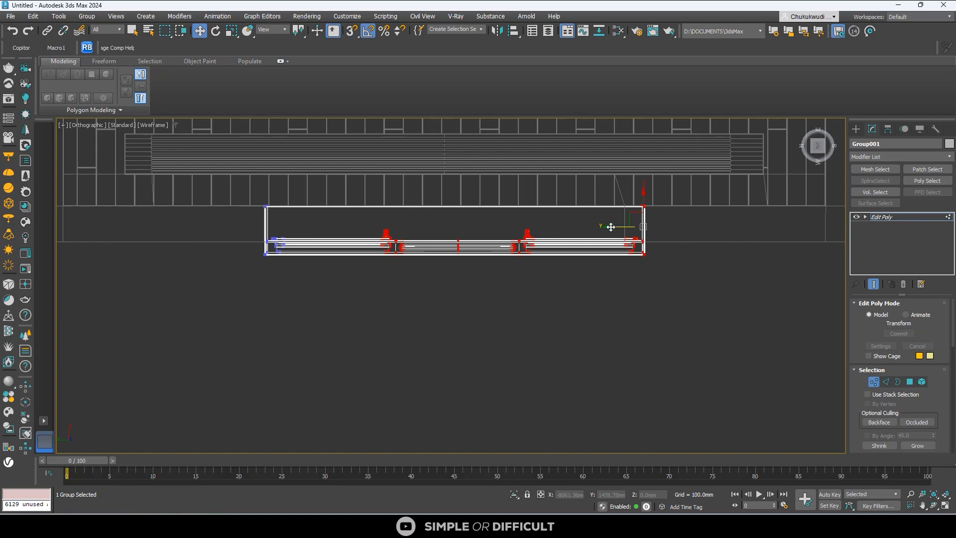
drag(610, 226, 585, 221)
scroll(597, 196, up, 4)
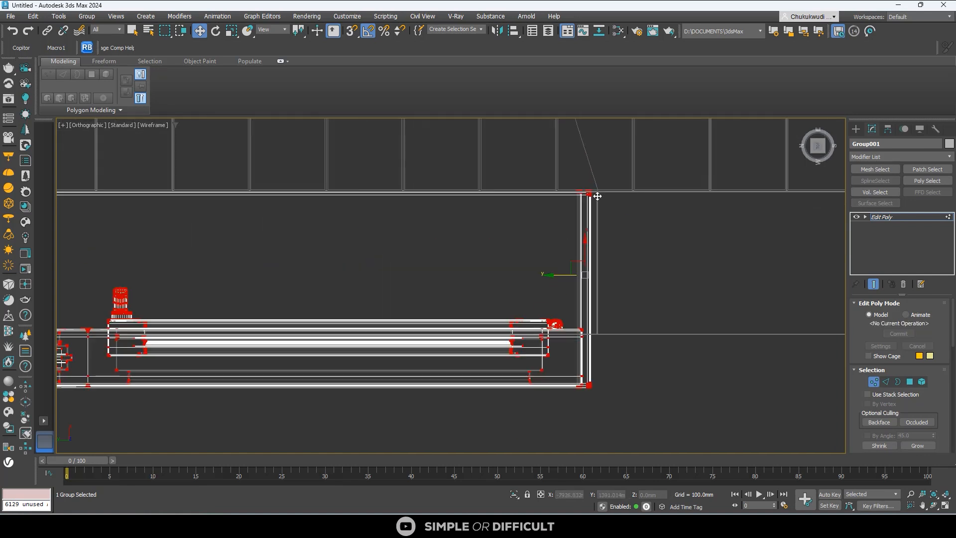
scroll(597, 196, up, 3)
drag(576, 183, 592, 183)
scroll(592, 184, down, 5)
scroll(340, 228, down, 4)
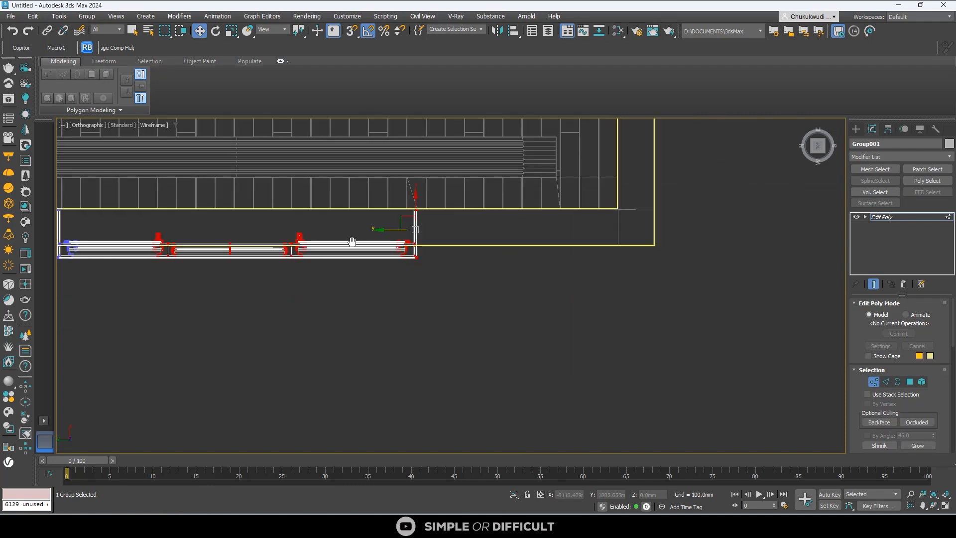
- Select the vertices of the two middle mullions and shift them sideways to centre the middle pane within the frame
drag(484, 333, 477, 321)
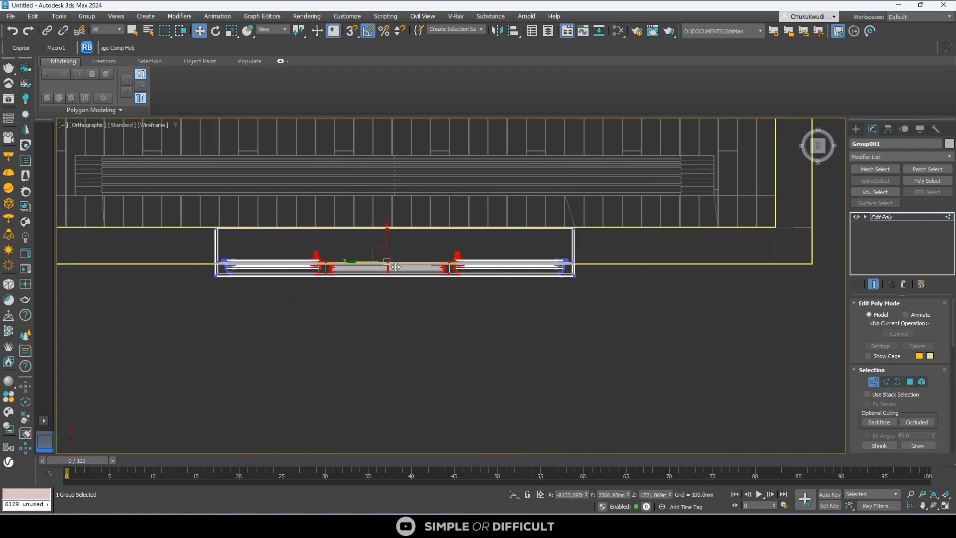
drag(355, 263, 363, 263)
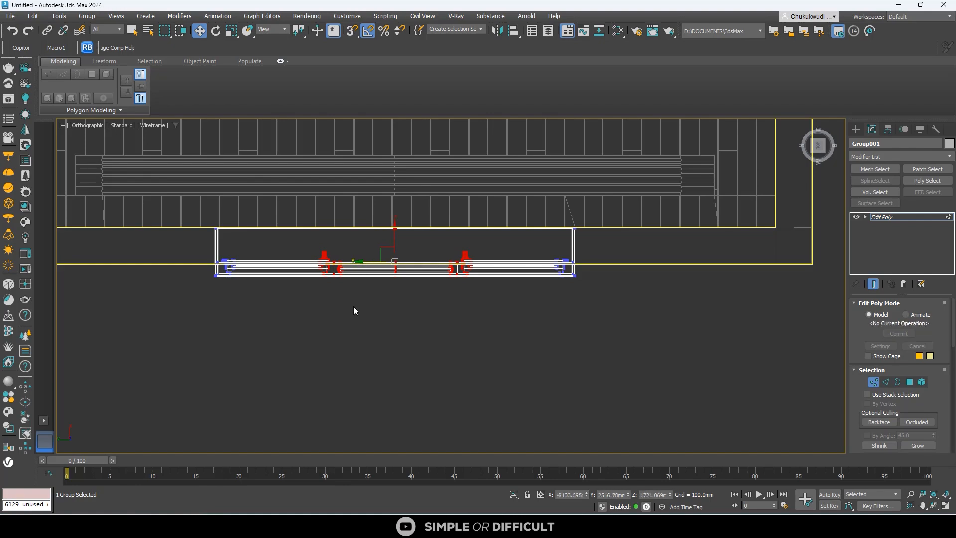
alt+middle_drag(354, 306, 368, 249)
scroll(400, 259, down, 3)
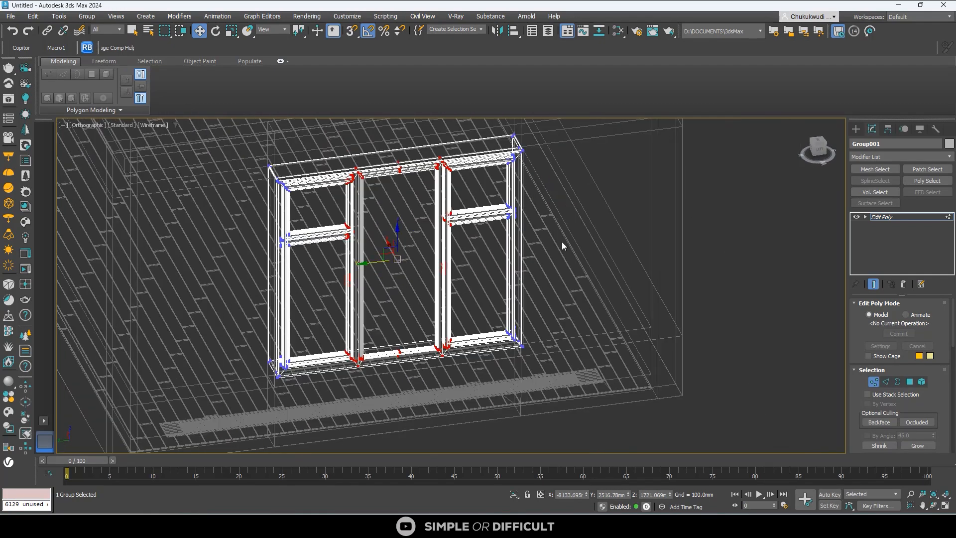
- In plan, move the whole window inward until its outer side is flush with the wall's exterior face
click(820, 144)
click(856, 128)
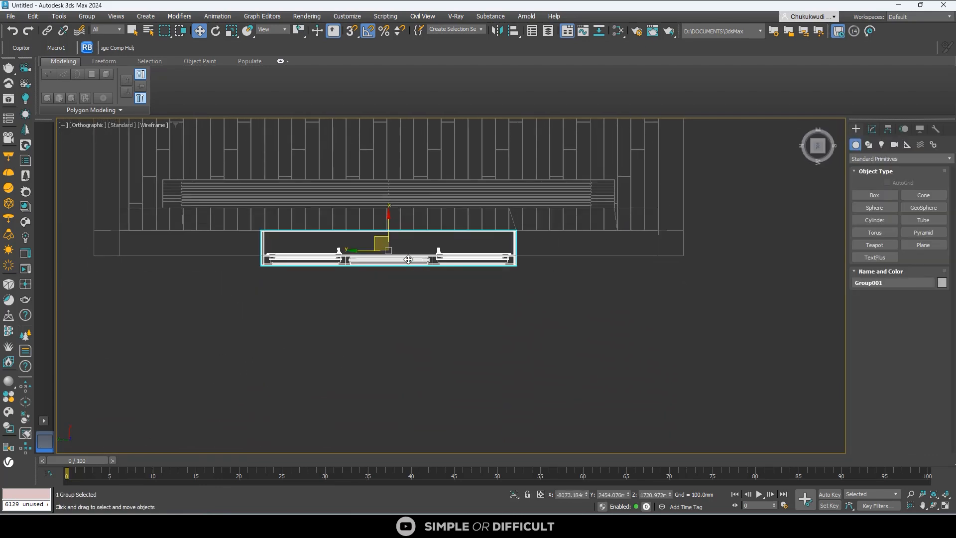
scroll(384, 244, up, 3)
drag(390, 236, 398, 216)
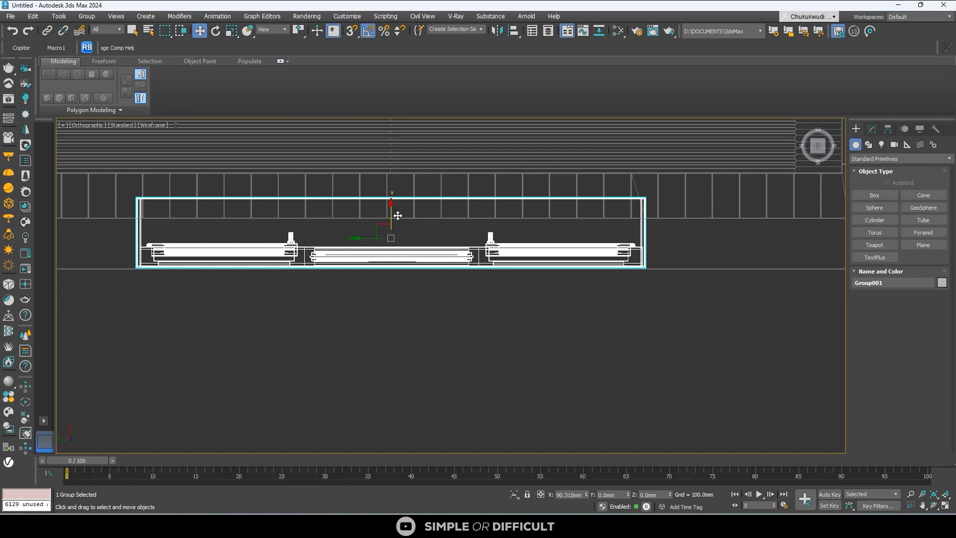
- Select the vertices along the frame's room-side edge and pull them back to the wall's inner face
click(871, 129)
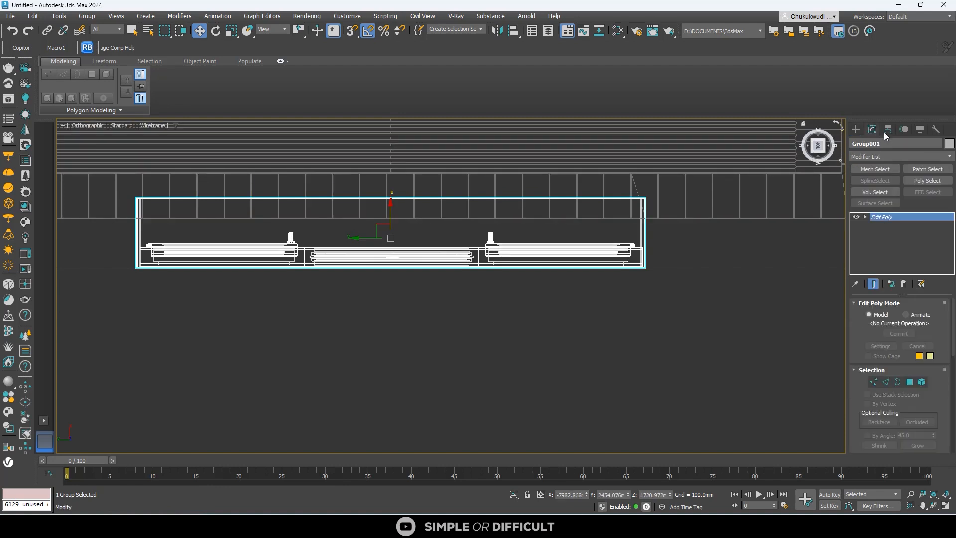
click(873, 381)
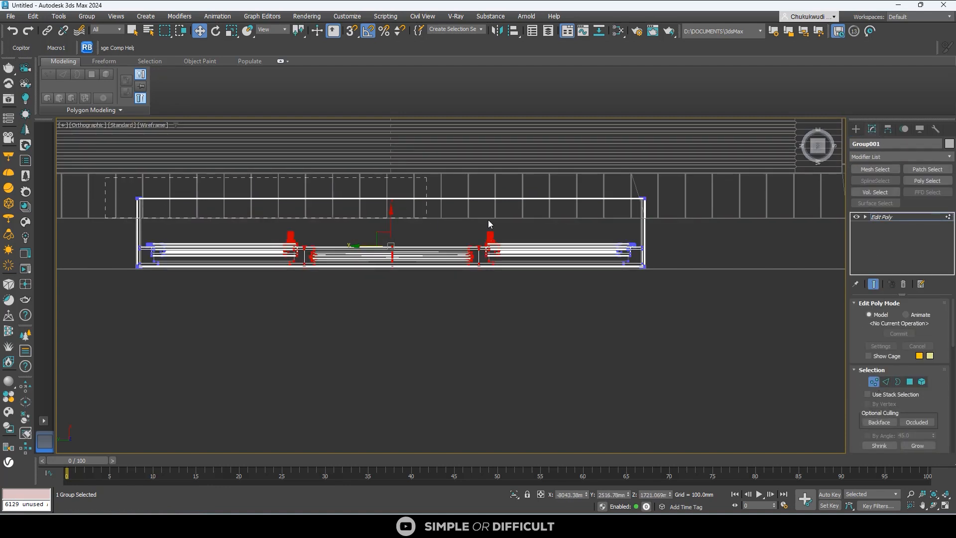
drag(674, 215, 674, 216)
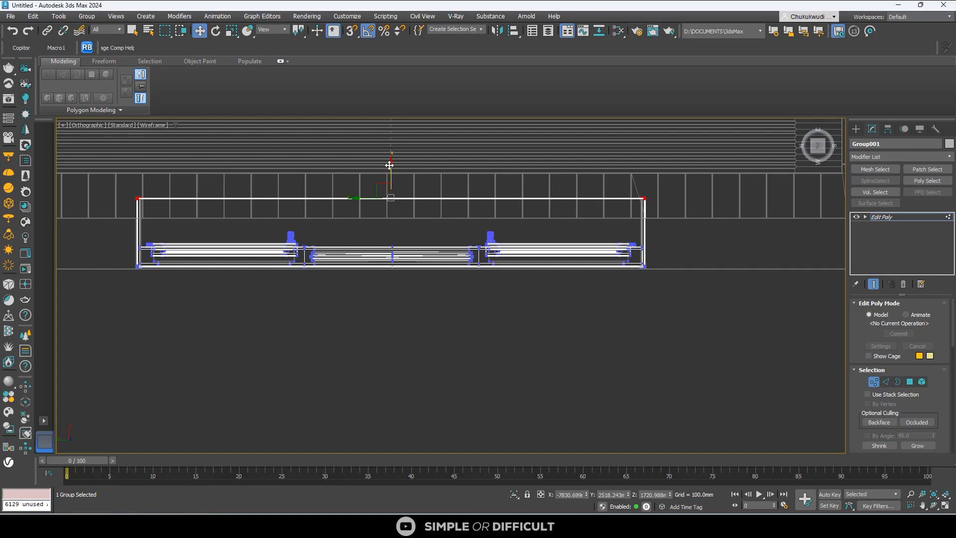
drag(390, 165, 399, 185)
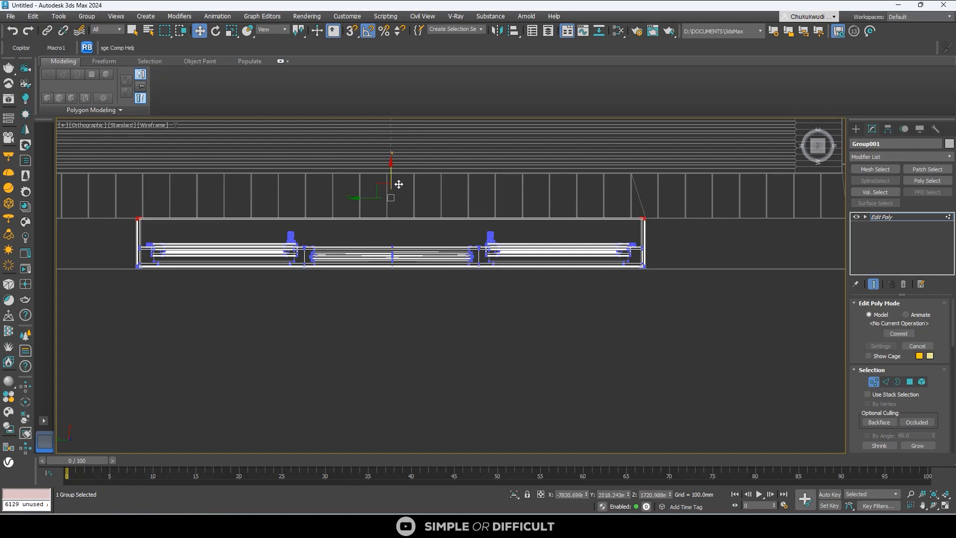
click(856, 129)
scroll(476, 369, down, 3)
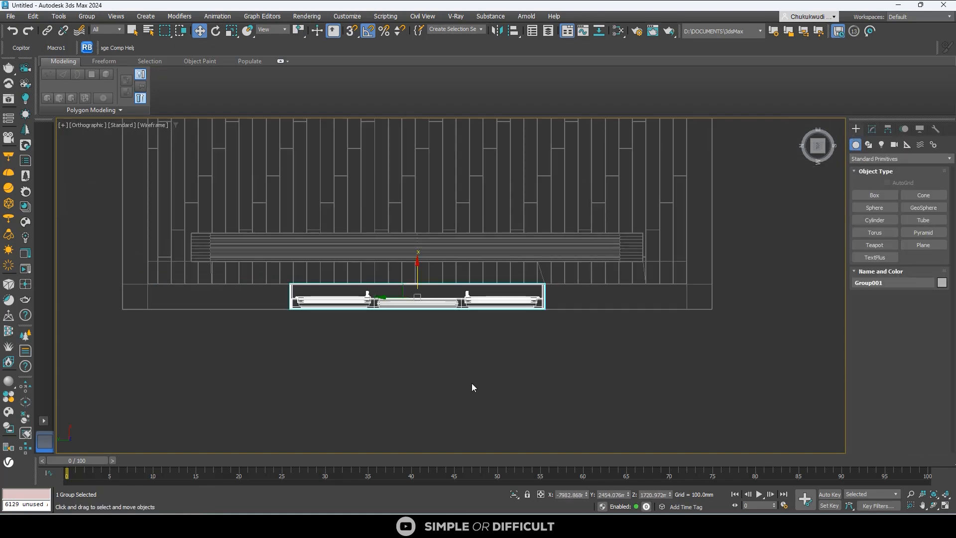
- In the left view, adjust the window's height so the frame's top aligns with the opening's upper edge, and check both upper corners
alt+middle_drag(472, 386, 393, 285)
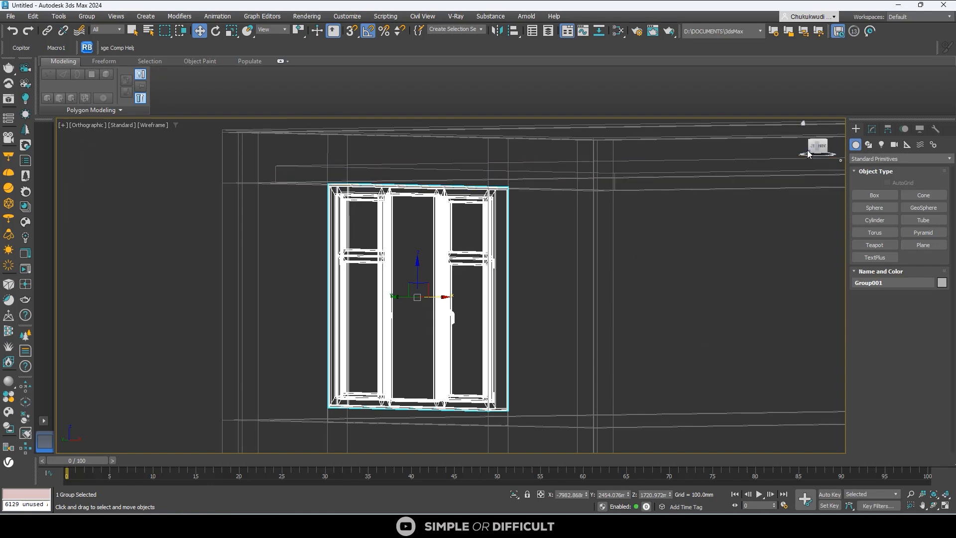
click(812, 148)
scroll(184, 177, up, 5)
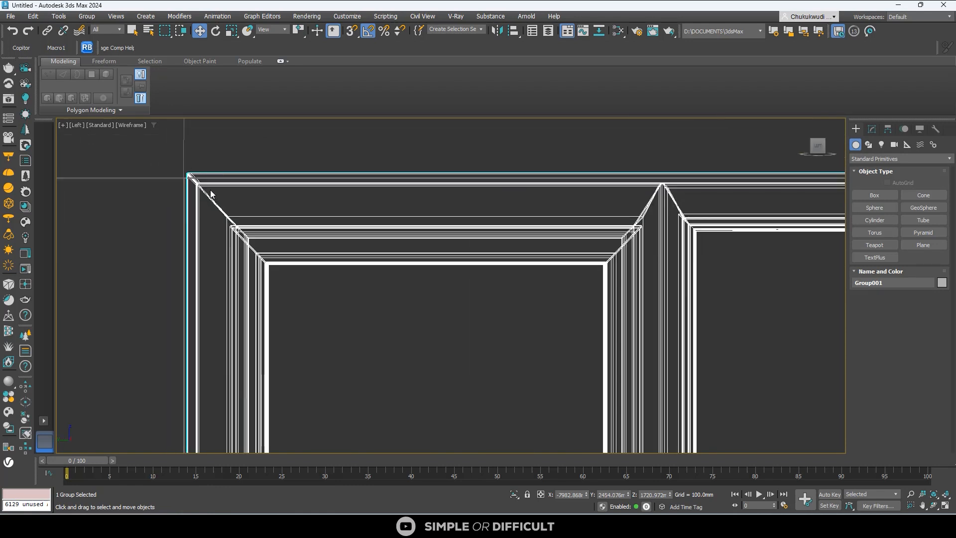
key(z)
scroll(691, 178, down, 4)
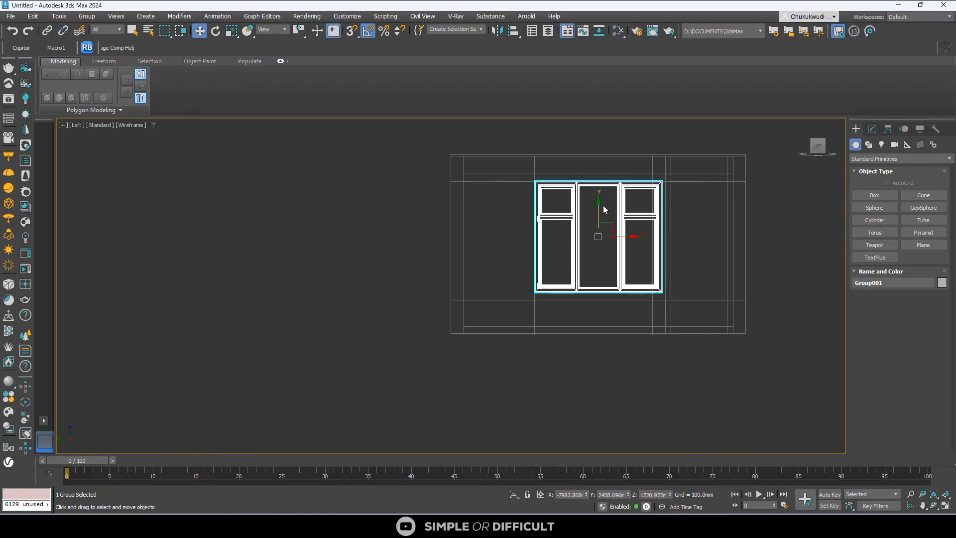
drag(599, 206, 598, 208)
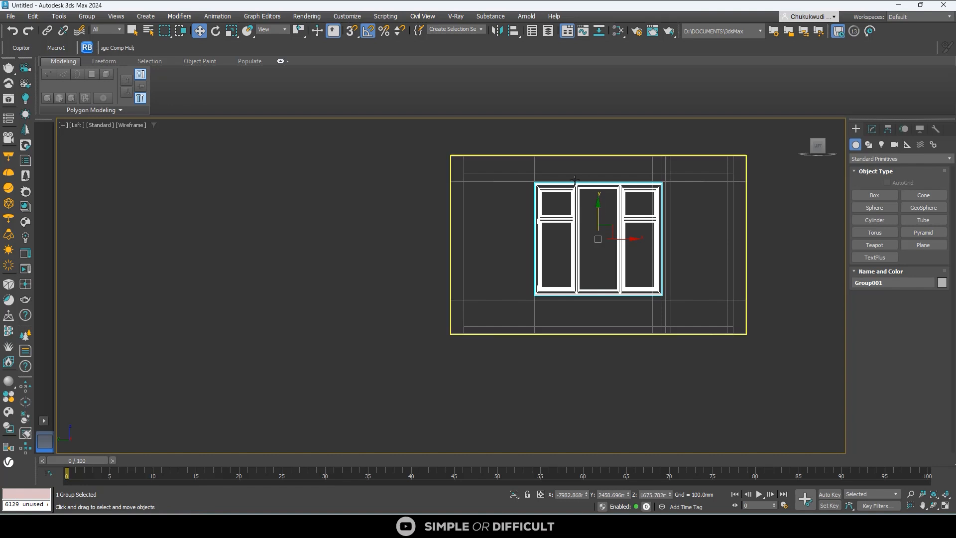
scroll(559, 181, up, 5)
scroll(432, 200, up, 5)
middle_drag(396, 180, 409, 256)
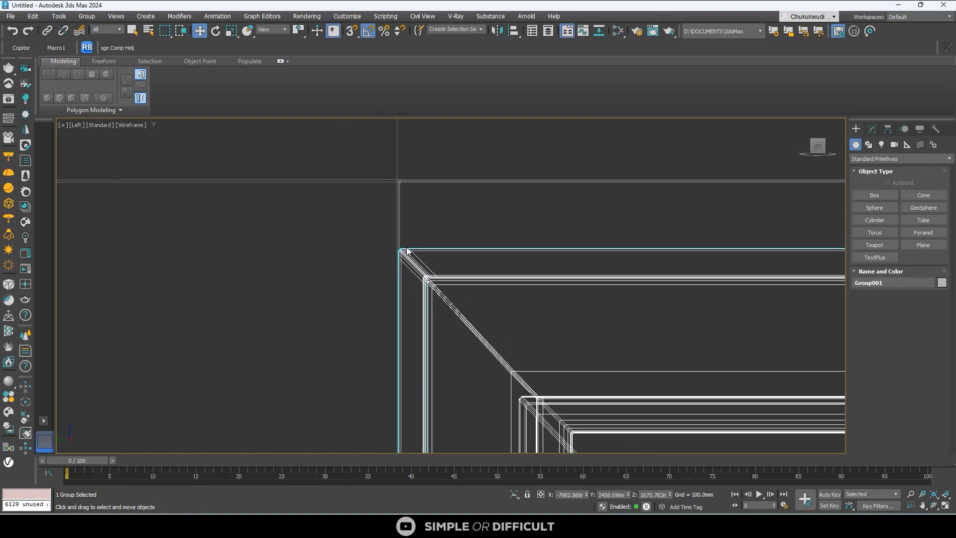
drag(420, 236, 398, 203)
scroll(388, 211, down, 8)
scroll(576, 231, up, 3)
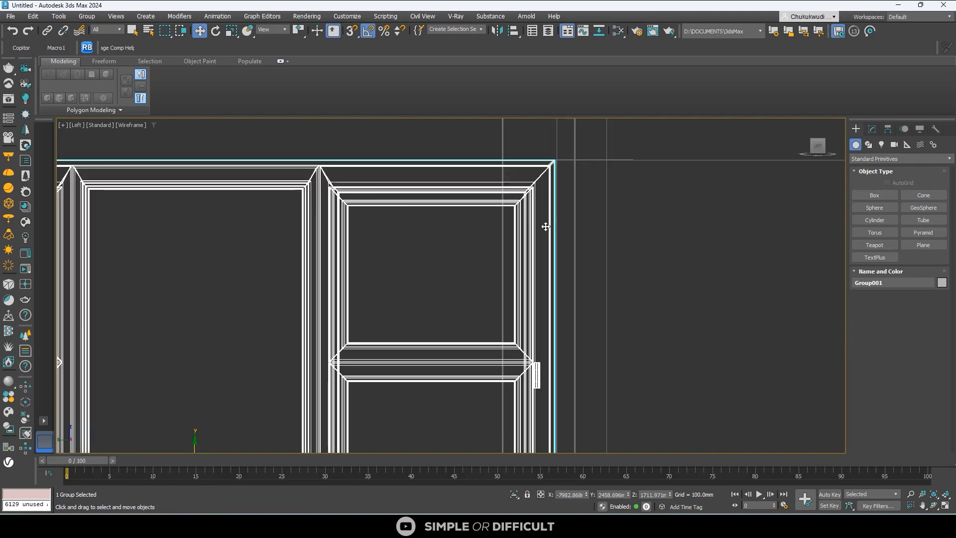
- Select the vertices along the window's lower frame in Edit Poly and snap them down to the opening's bottom edge
scroll(496, 199, down, 3)
scroll(489, 234, down, 2)
scroll(453, 311, up, 4)
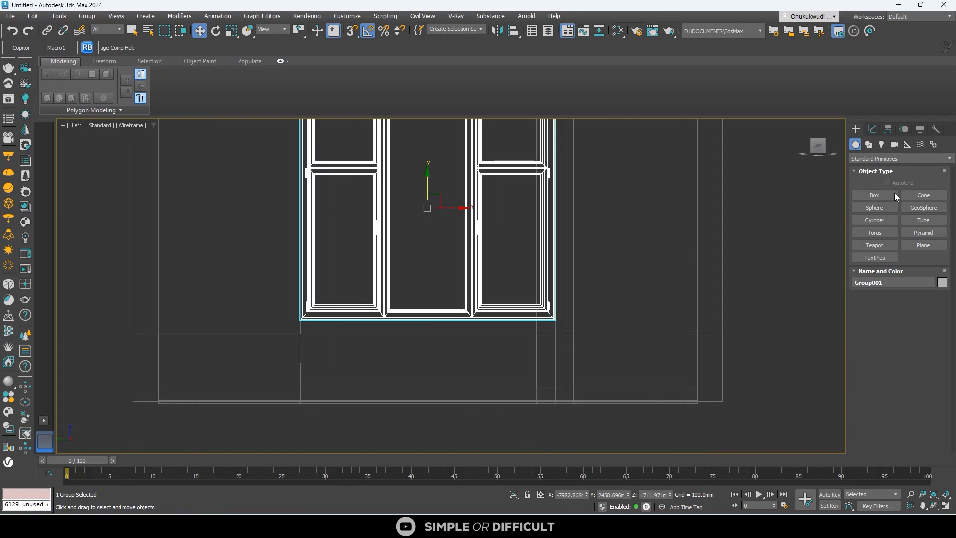
click(871, 128)
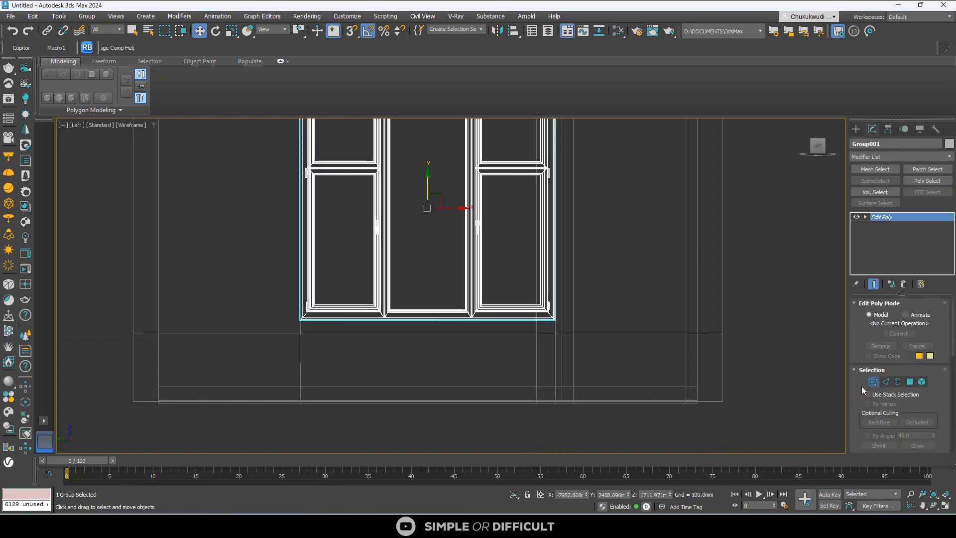
drag(205, 262, 592, 356)
scroll(415, 312, up, 5)
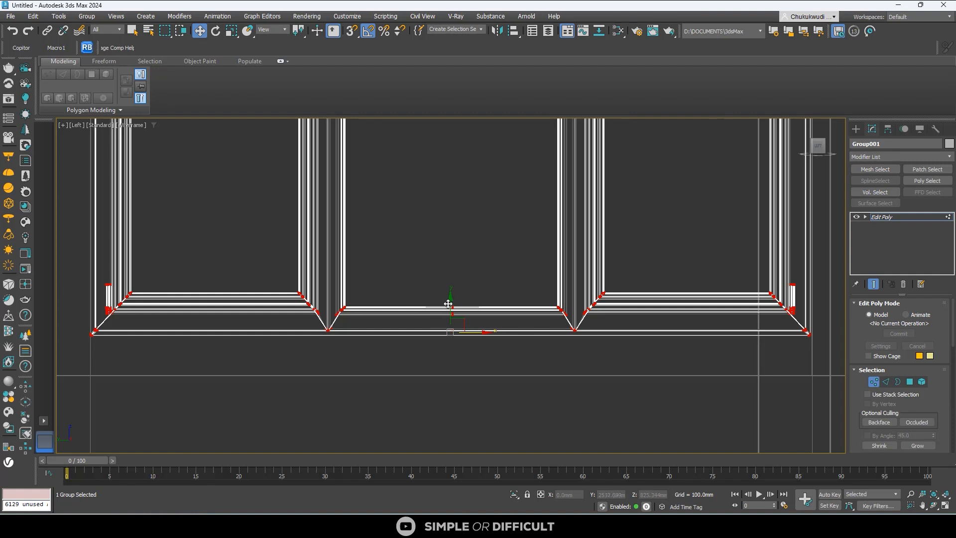
drag(452, 276, 460, 312)
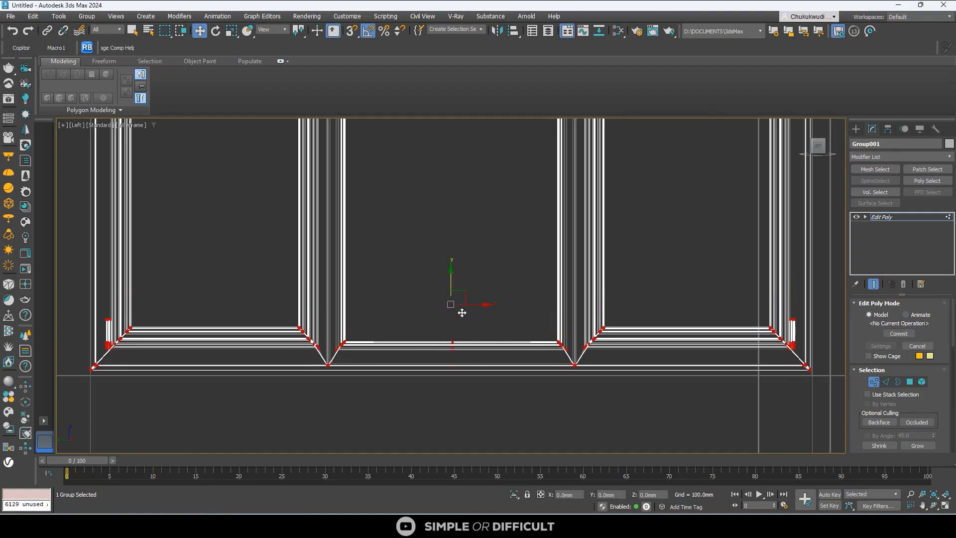
scroll(340, 377, up, 4)
scroll(258, 318, up, 8)
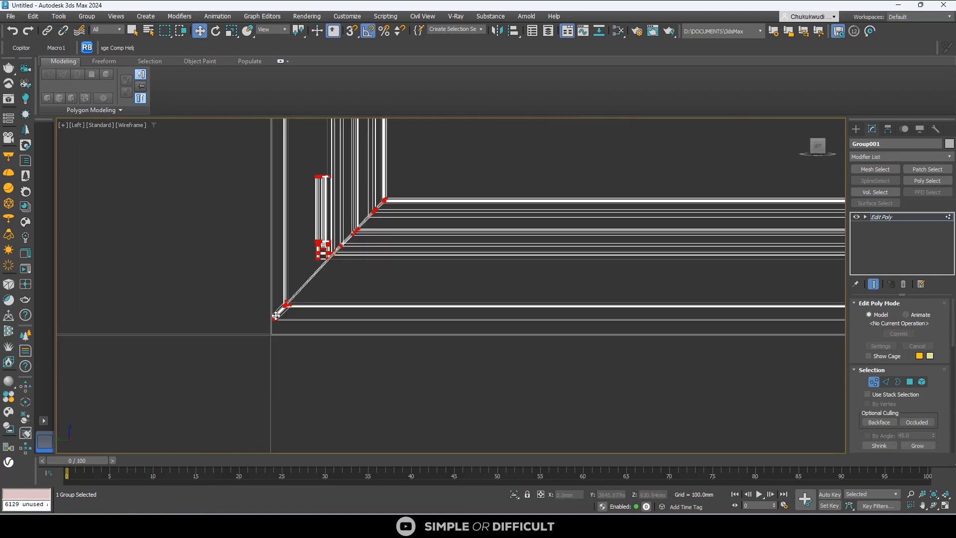
key(s)
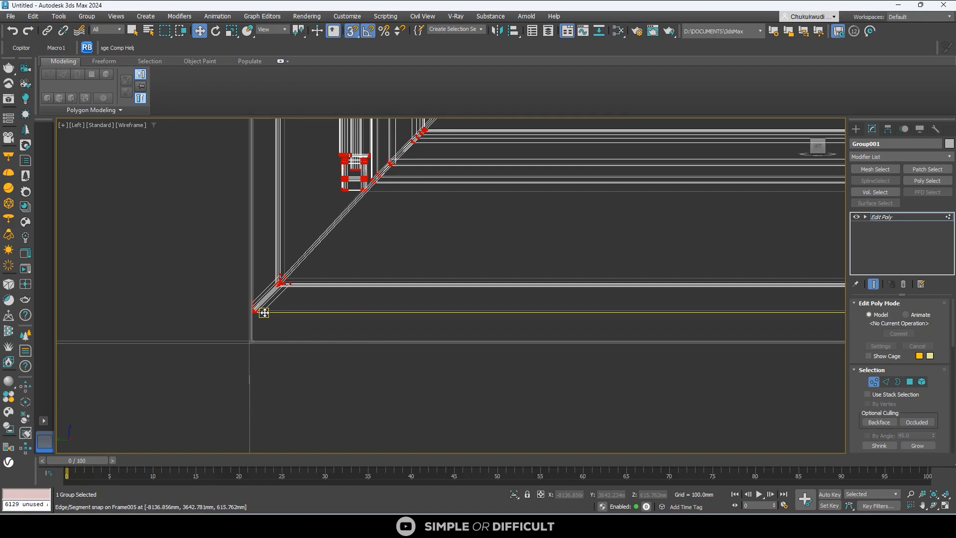
scroll(264, 312, down, 10)
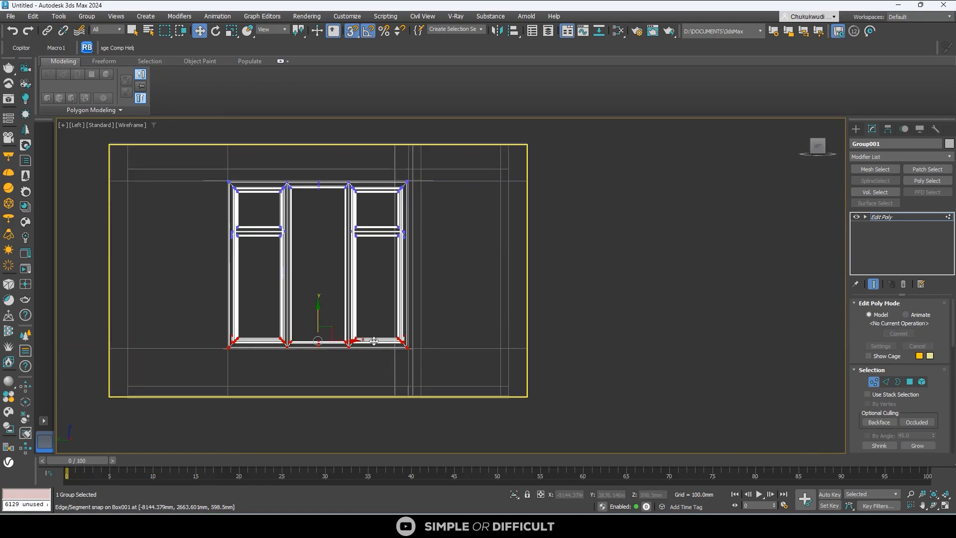
- Select the vertices of the window's upper frame and transoms and snap them up to the opening's top edge
scroll(373, 341, up, 5)
scroll(472, 396, down, 7)
scroll(478, 330, up, 4)
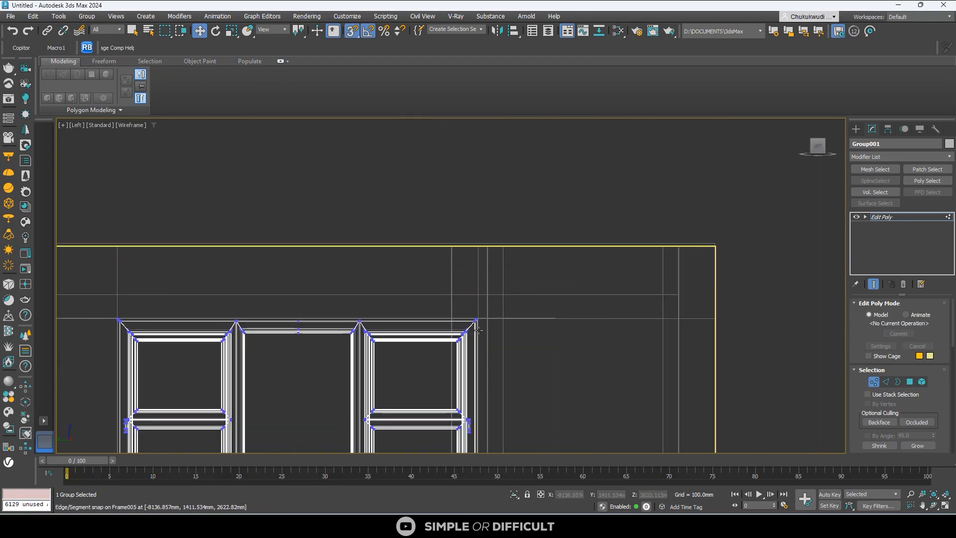
scroll(163, 305, down, 2)
middle_drag(164, 305, 322, 214)
drag(262, 213, 596, 374)
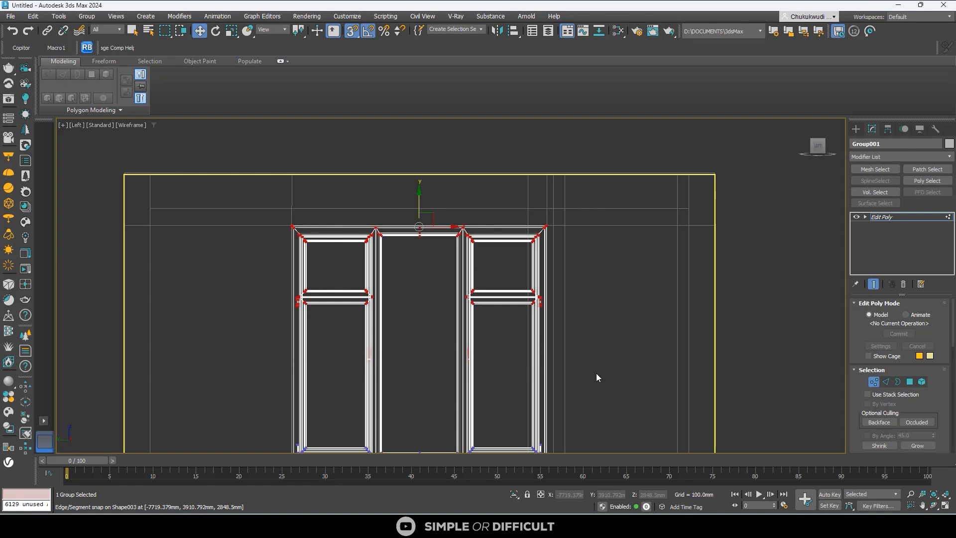
scroll(423, 221, up, 5)
drag(430, 199, 141, 276)
middle_drag(62, 235, 269, 273)
scroll(269, 273, up, 6)
scroll(336, 343, down, 1)
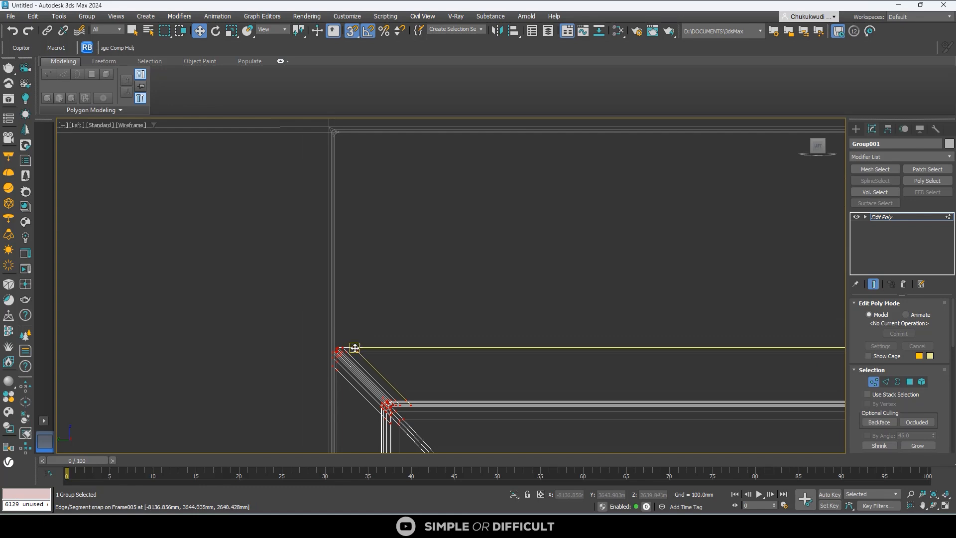
drag(353, 347, 363, 149)
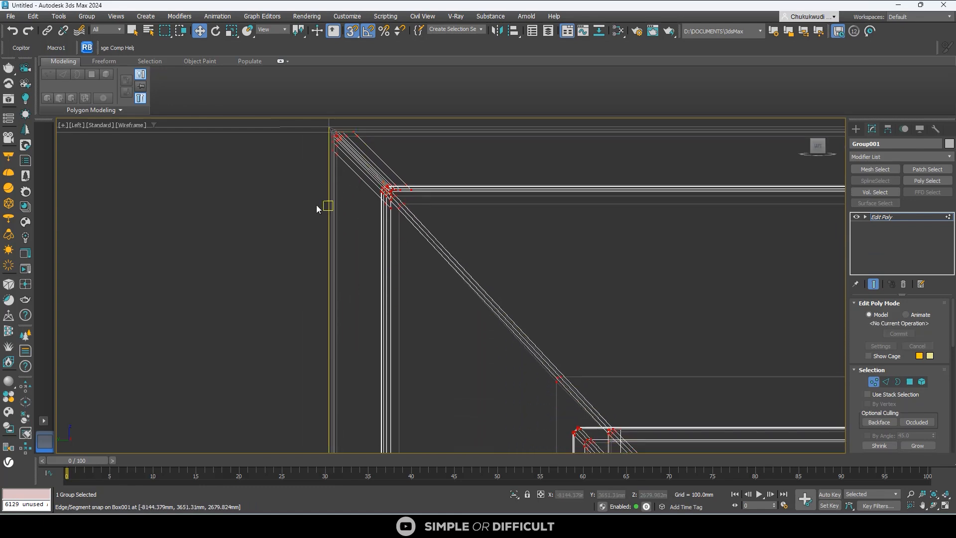
scroll(325, 207, down, 6)
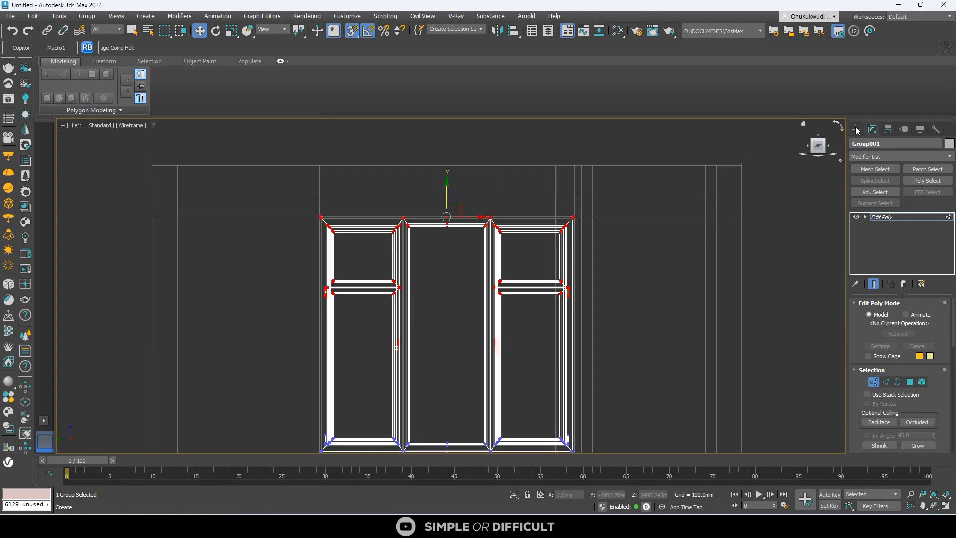
- Exit vertex editing and convert the window group to an Editable Poly
click(856, 129)
scroll(402, 272, down, 5)
alt+middle_drag(417, 288, 531, 318)
key(l)
right_click(480, 281)
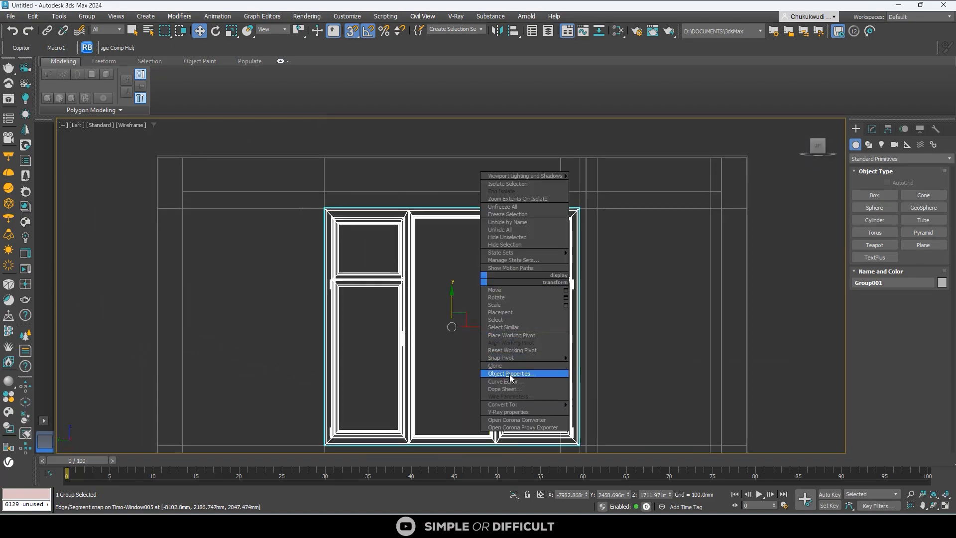
mouse_move(523, 405)
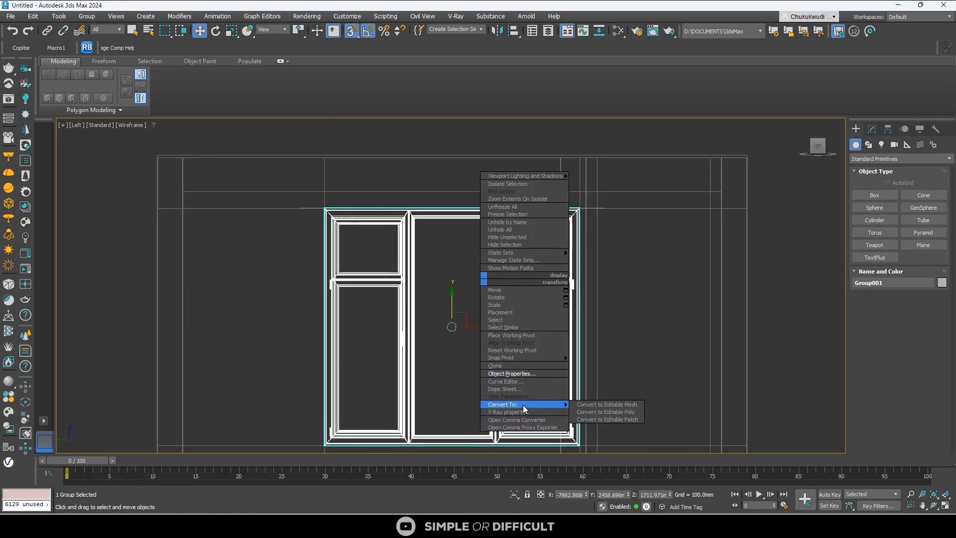
click(596, 412)
scroll(487, 216, up, 5)
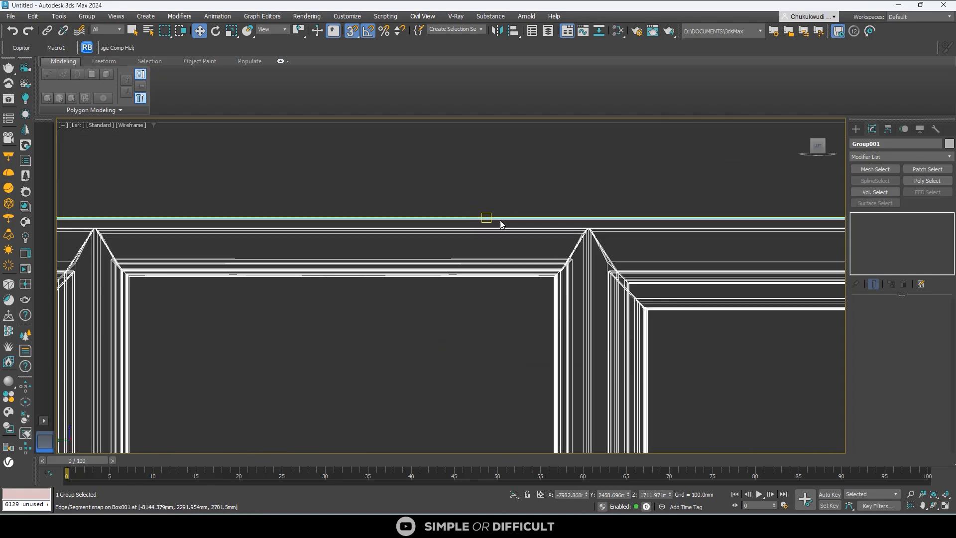
scroll(497, 230, down, 5)
- Deselect the window and display the room model in Clay shading with edged faces, viewing the fitted window from outside
alt+middle_drag(484, 270, 623, 330)
click(623, 332)
scroll(459, 273, down, 5)
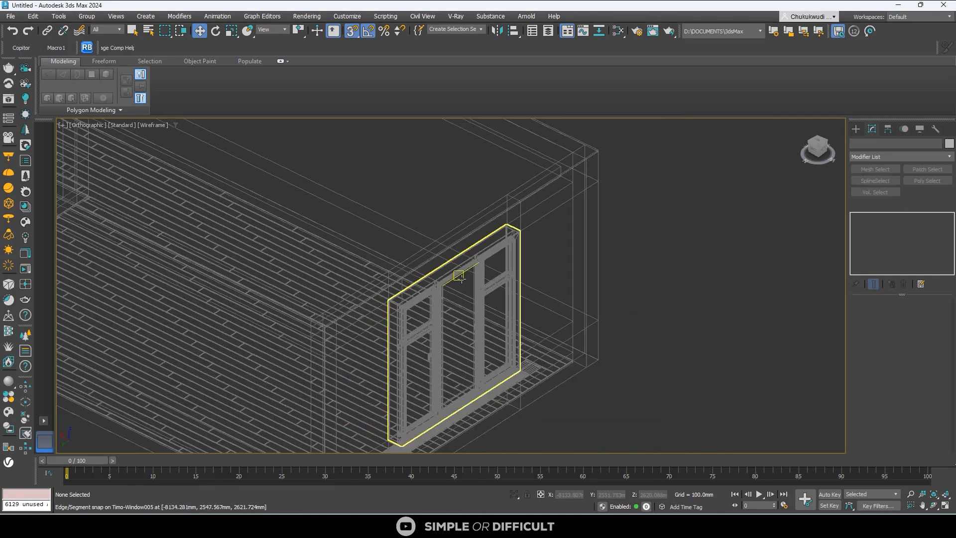
alt+middle_drag(456, 273, 348, 258)
click(156, 123)
click(163, 194)
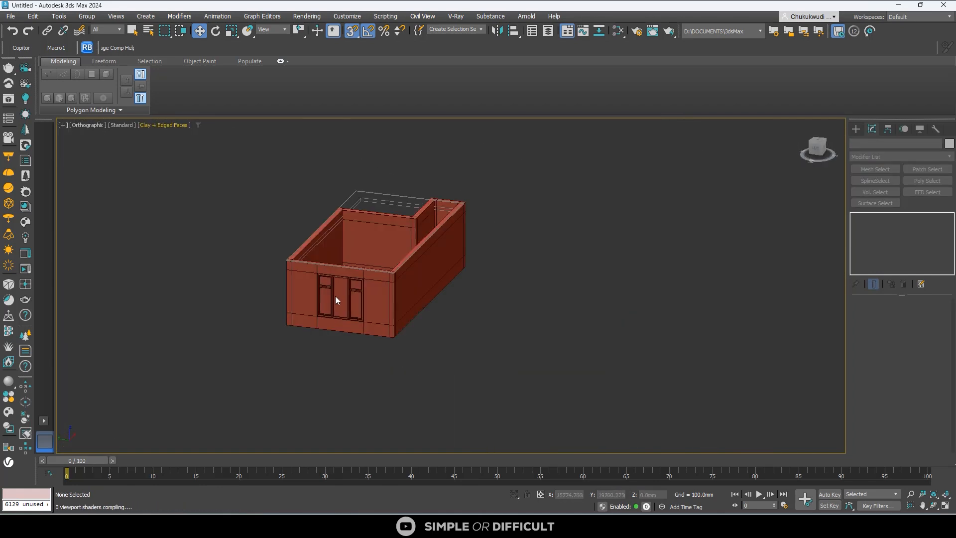
alt+middle_drag(336, 297, 279, 328)
scroll(348, 299, up, 5)
scroll(349, 298, down, 4)
- Switch to the texting.max scene, view its living area up close and leave the Plane creation command
click(732, 526)
click(673, 484)
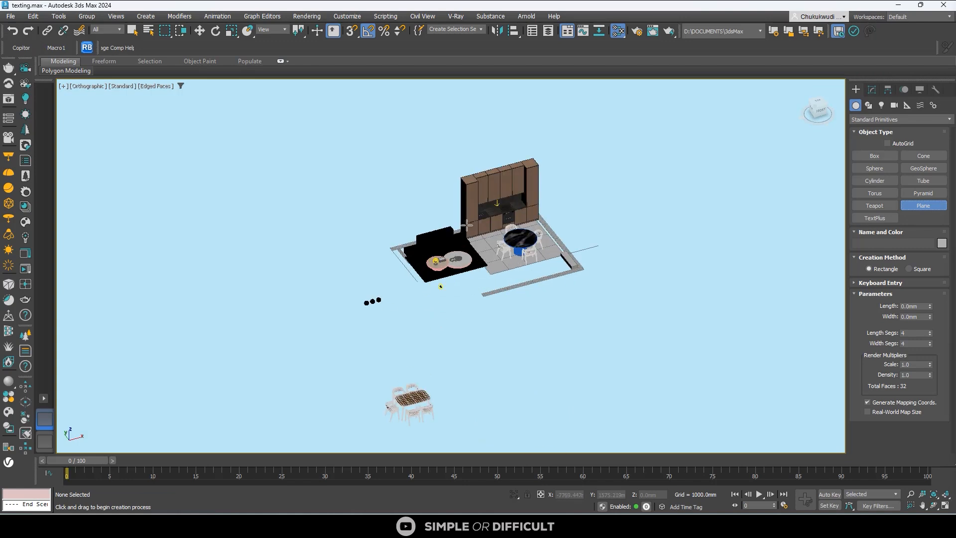
scroll(539, 230, up, 5)
scroll(513, 277, down, 5)
alt+middle_drag(490, 269, 454, 308)
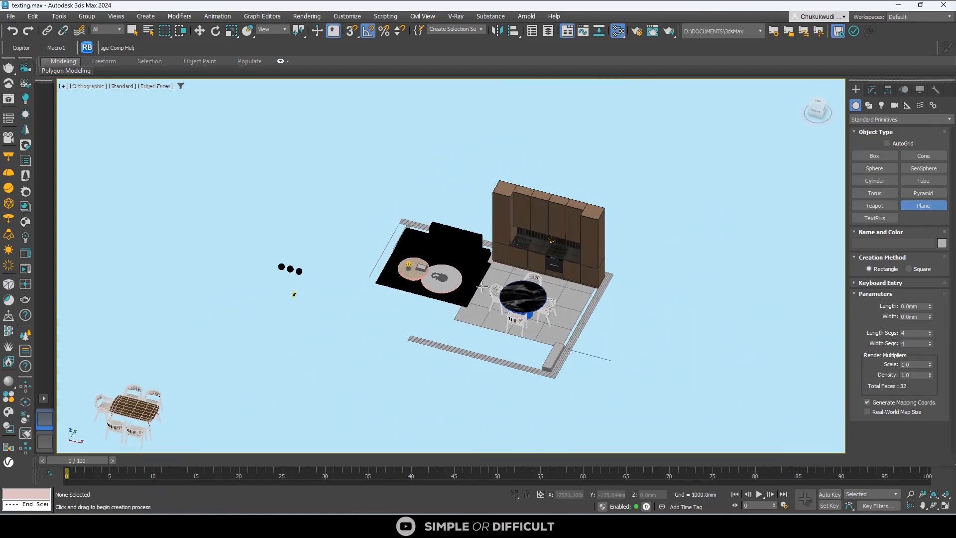
scroll(423, 268, up, 6)
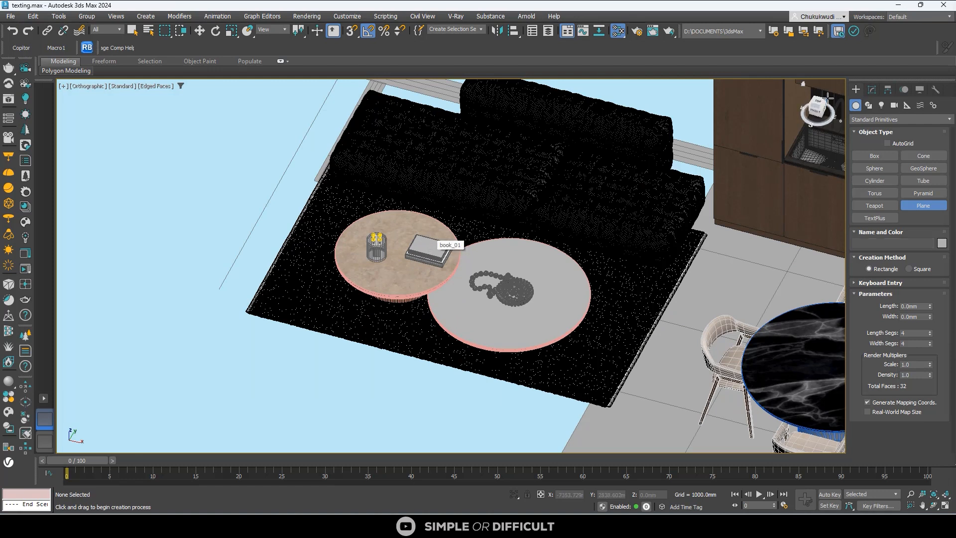
click(872, 90)
click(856, 90)
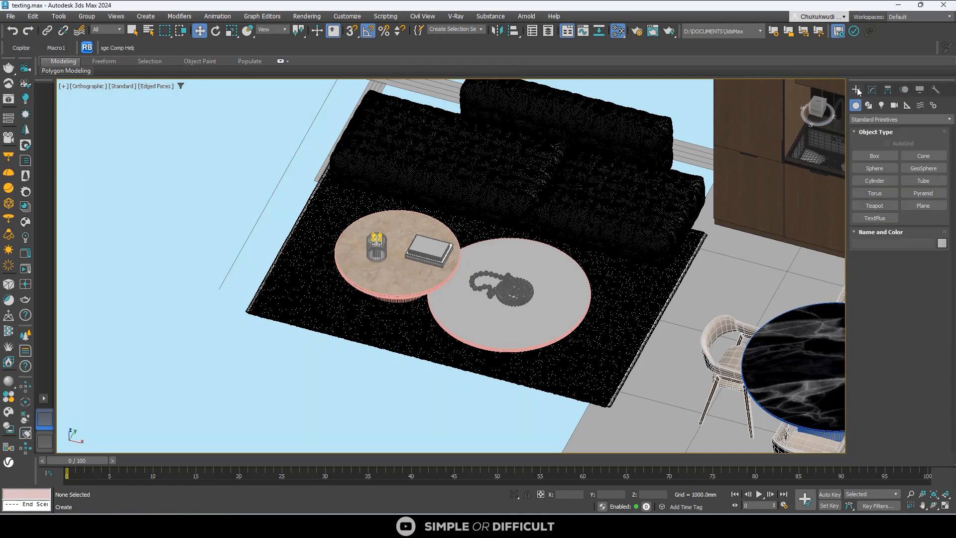
- Select the sofa, the book and vase decor, the bowl and bead decor, the rug and both round coffee tables
click(132, 31)
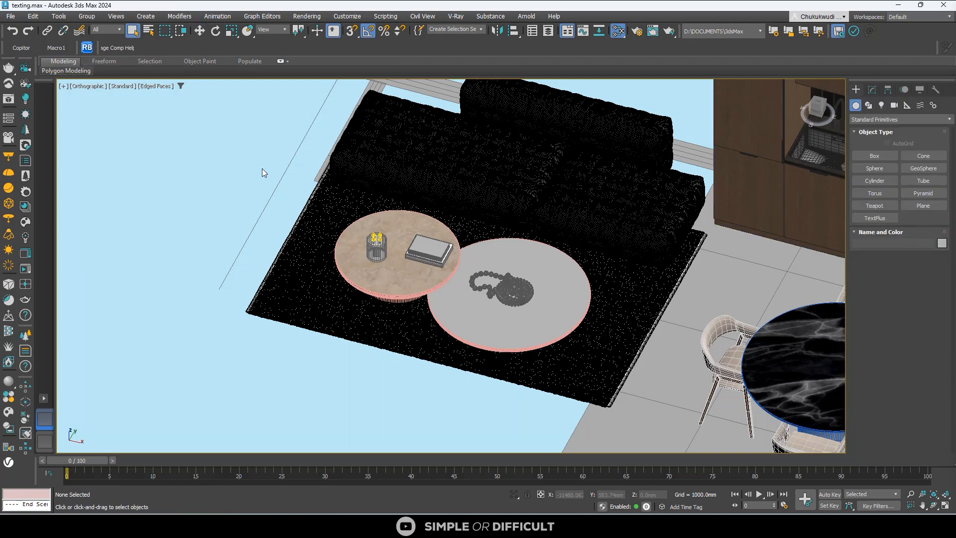
click(481, 191)
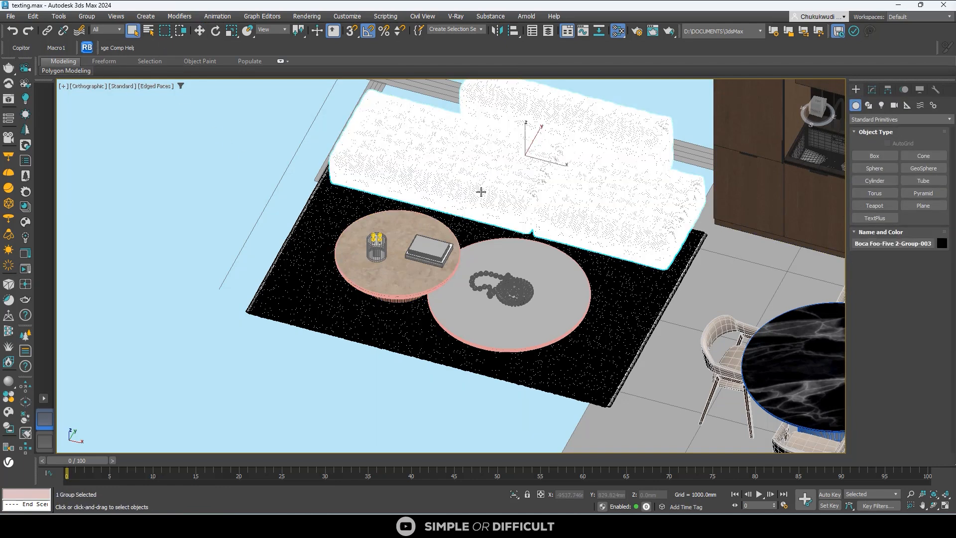
ctrl+click(426, 258)
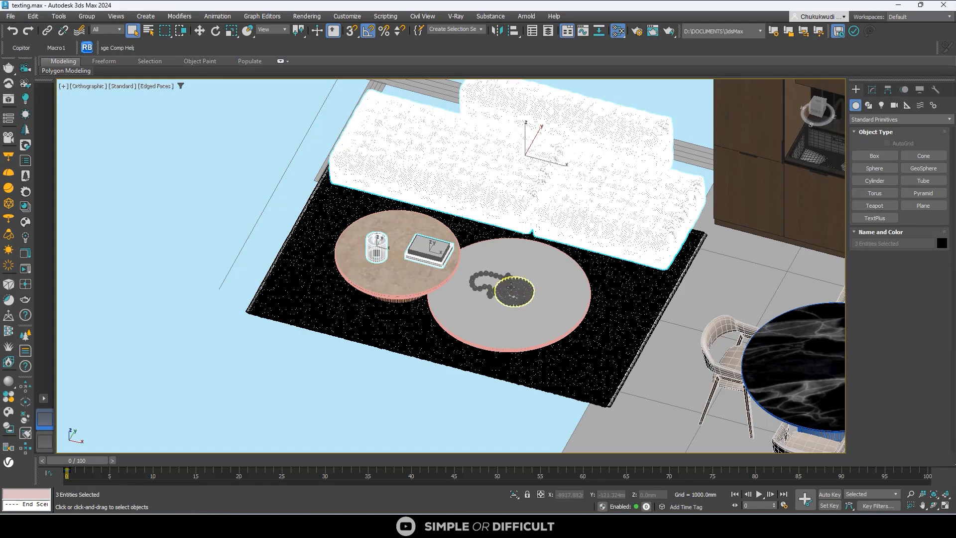
ctrl+click(510, 287)
ctrl+click(475, 278)
ctrl+click(325, 275)
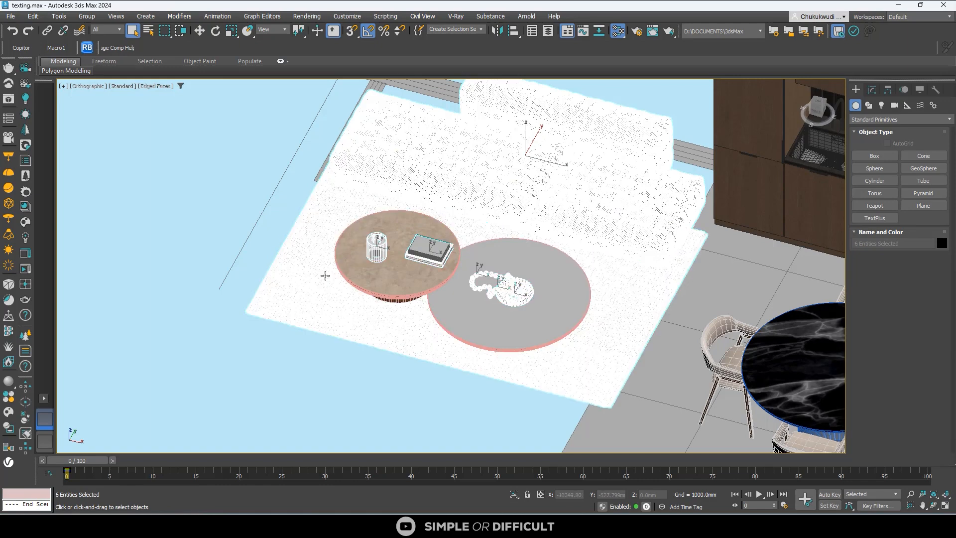
scroll(328, 274, down, 3)
alt+middle_drag(355, 269, 421, 266)
scroll(397, 252, up, 4)
ctrl+click(438, 268)
ctrl+click(484, 259)
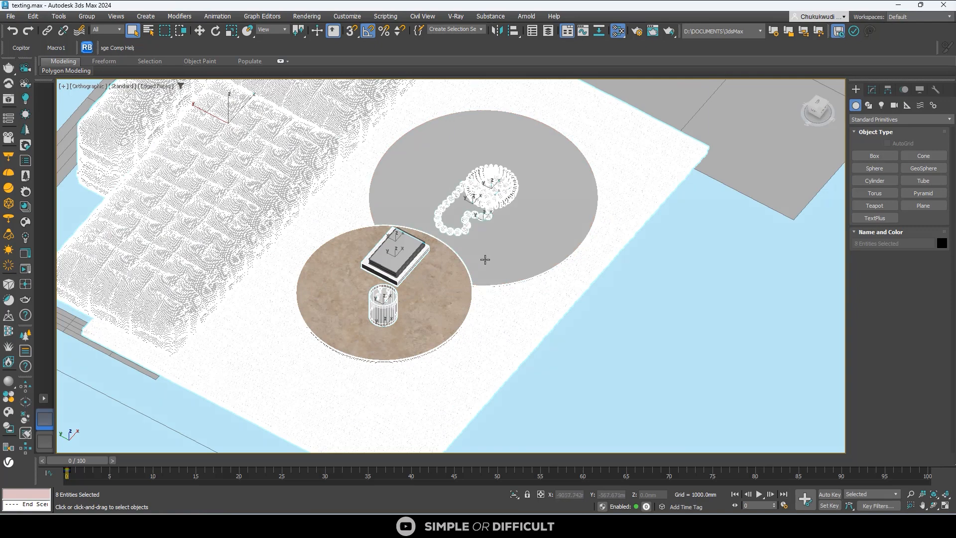
- Add the kitchen cabinets, the round dining table and its four chairs to the selection
scroll(435, 284, down, 3)
scroll(319, 194, down, 4)
scroll(349, 217, up, 2)
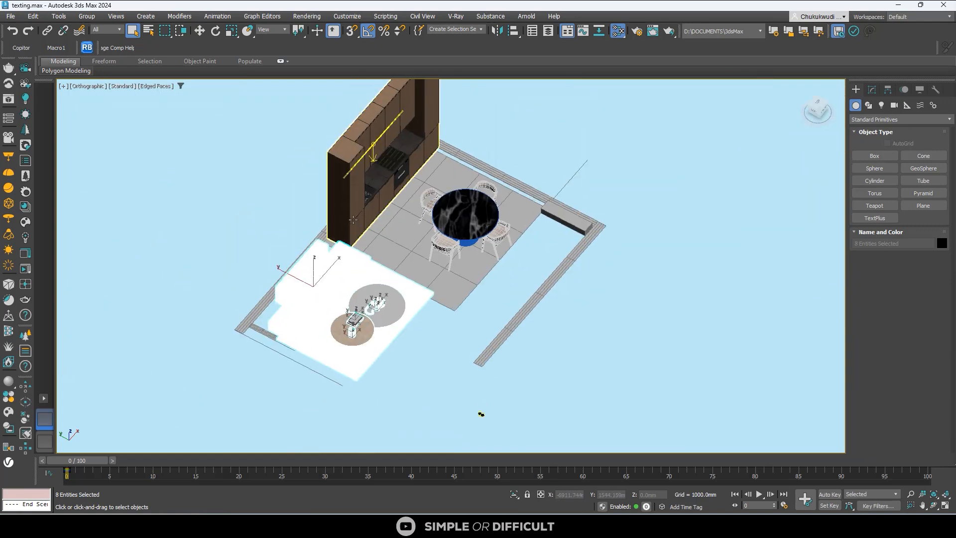
ctrl+click(349, 193)
scroll(467, 213, up, 3)
ctrl+click(463, 213)
ctrl+click(412, 192)
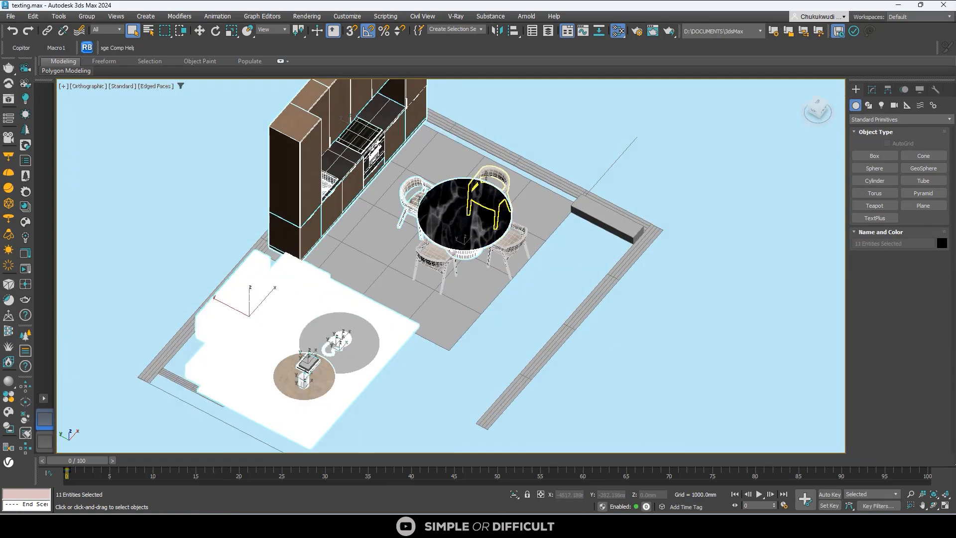
ctrl+click(492, 177)
ctrl+click(511, 242)
ctrl+click(450, 263)
- Copy the selected furniture into Copitor's first copy/paste slot and close Copitor
scroll(450, 263, down, 3)
alt+middle_drag(498, 356, 140, 282)
scroll(548, 240, up, 4)
scroll(571, 240, down, 3)
alt+middle_drag(571, 240, 690, 276)
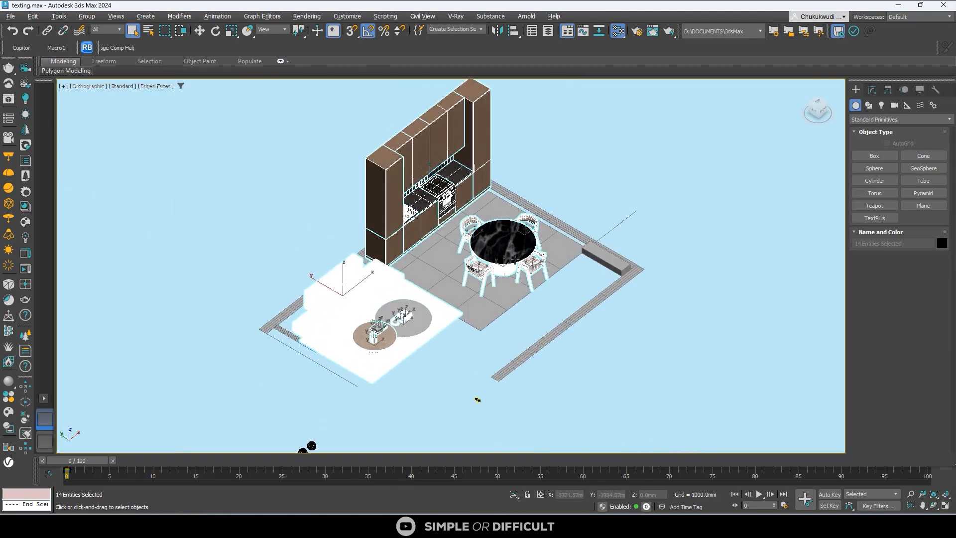
click(22, 48)
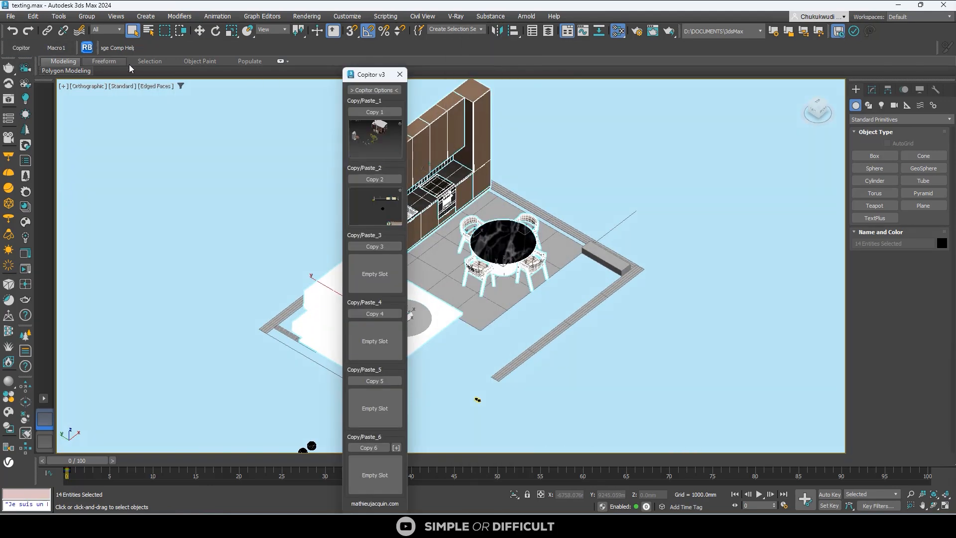
click(381, 113)
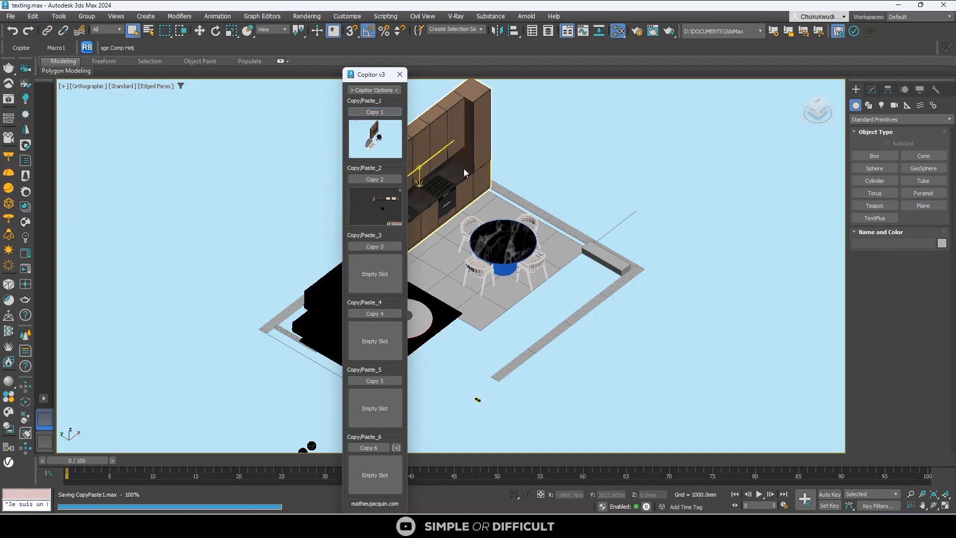
click(400, 74)
- Return to the untitled room scene, paste the furniture from Copitor's first slot and close Copitor
click(897, 5)
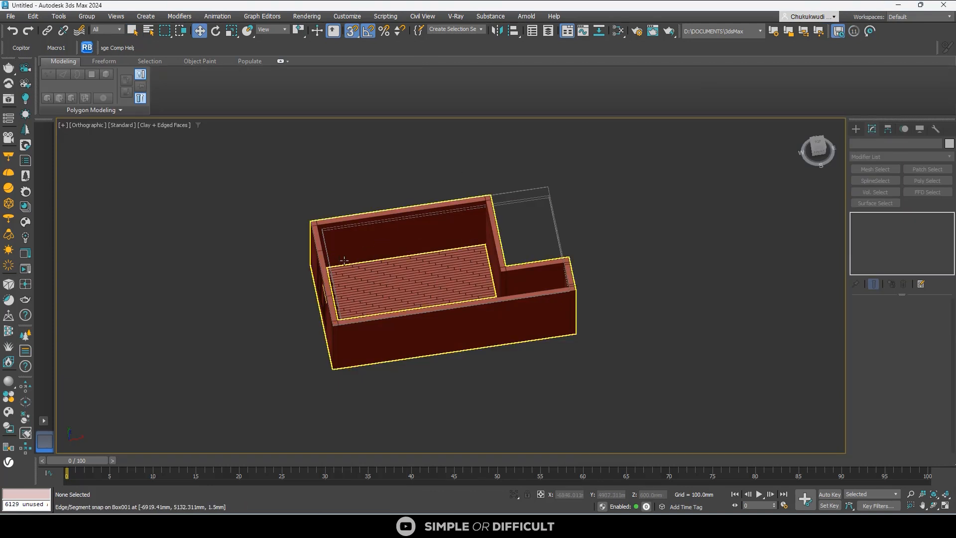
click(25, 49)
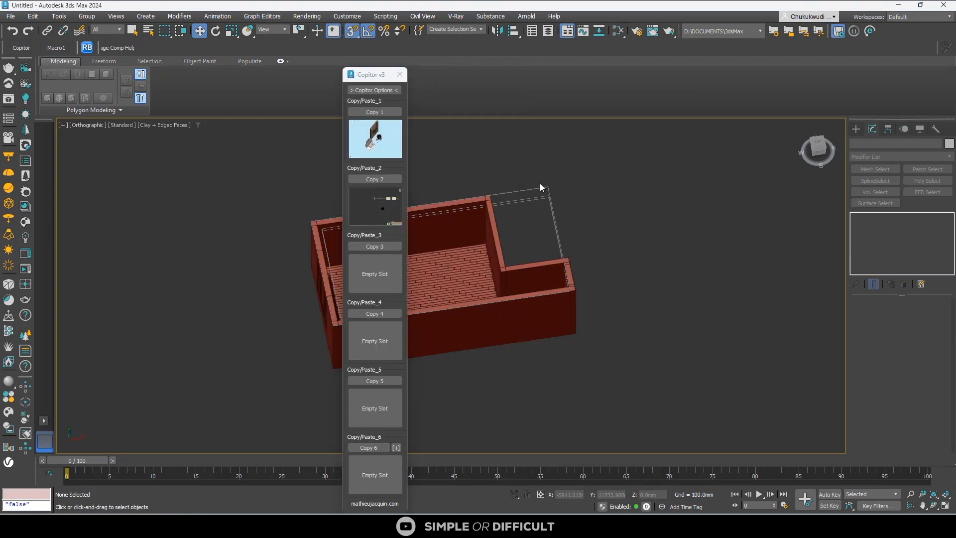
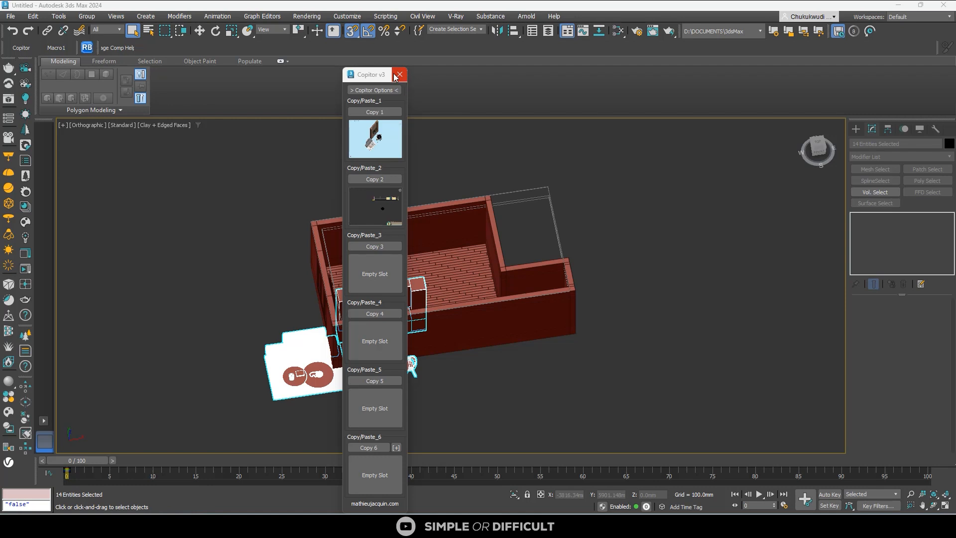
click(399, 74)
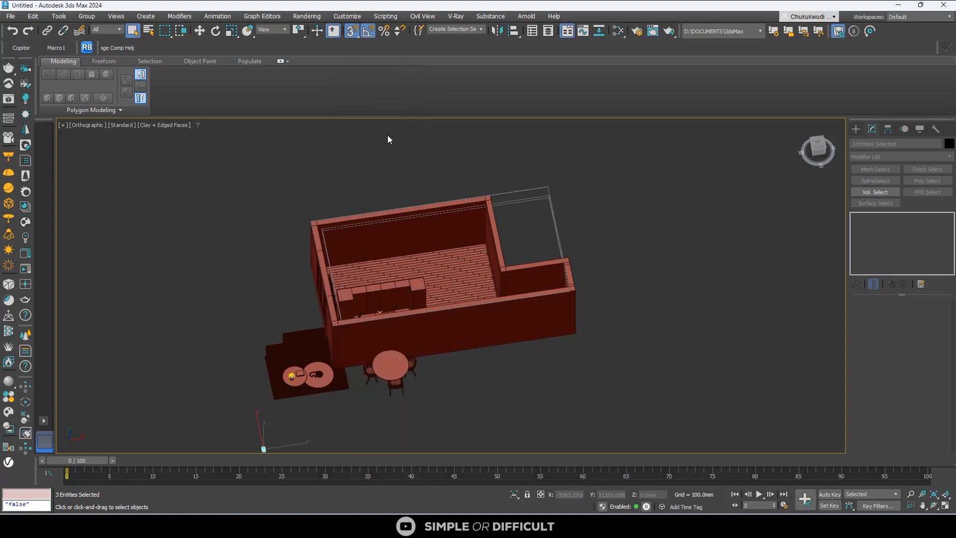
- Move the kitchen cabinets in the top view into the room, close to the corner of the back wall and the right-hand wall
click(239, 353)
scroll(269, 371, up, 10)
scroll(311, 312, up, 3)
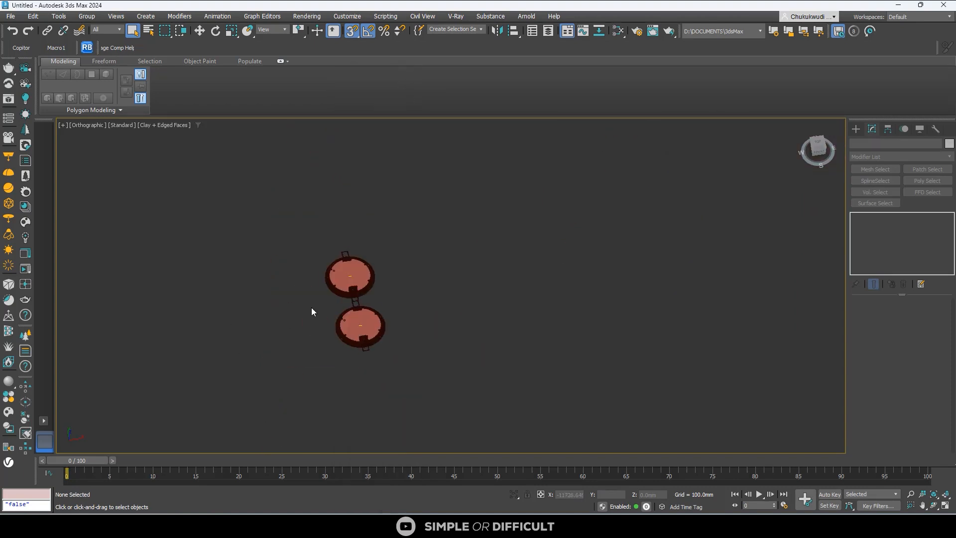
scroll(346, 368, down, 10)
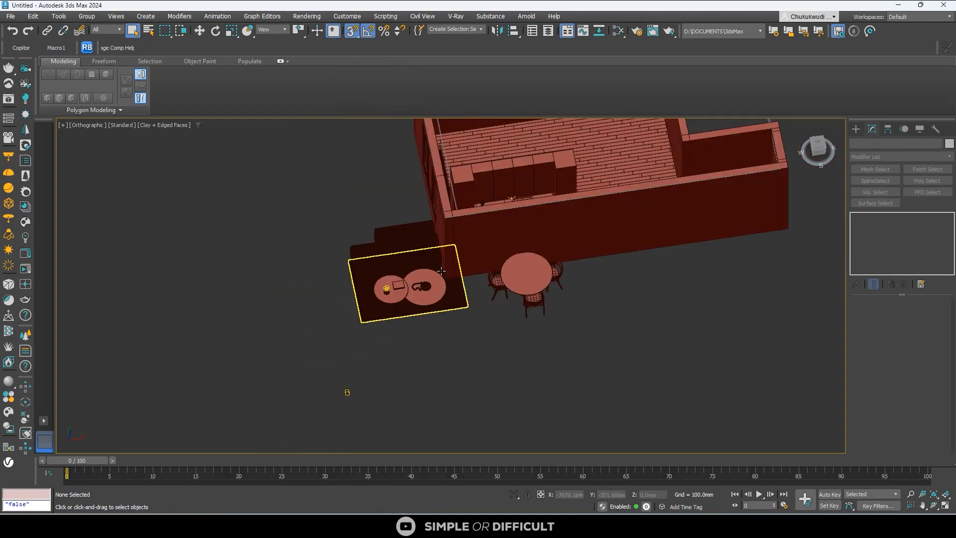
scroll(413, 259, down, 5)
scroll(414, 300, up, 3)
click(413, 300)
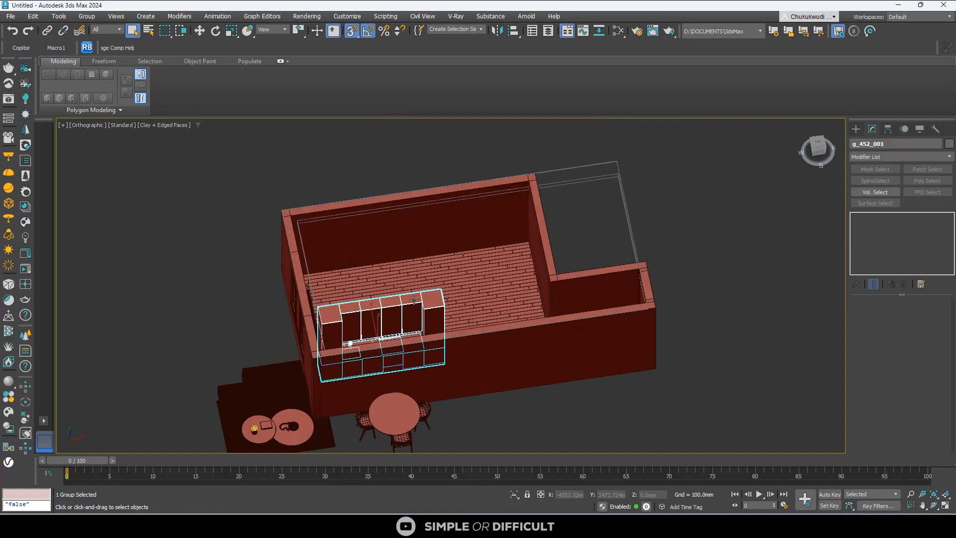
click(816, 145)
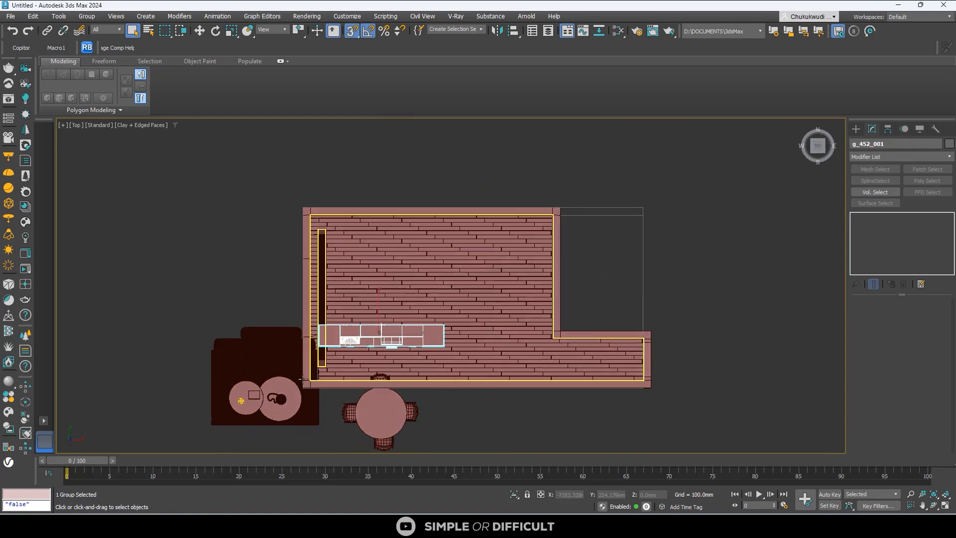
click(199, 31)
middle_drag(425, 297, 279, 336)
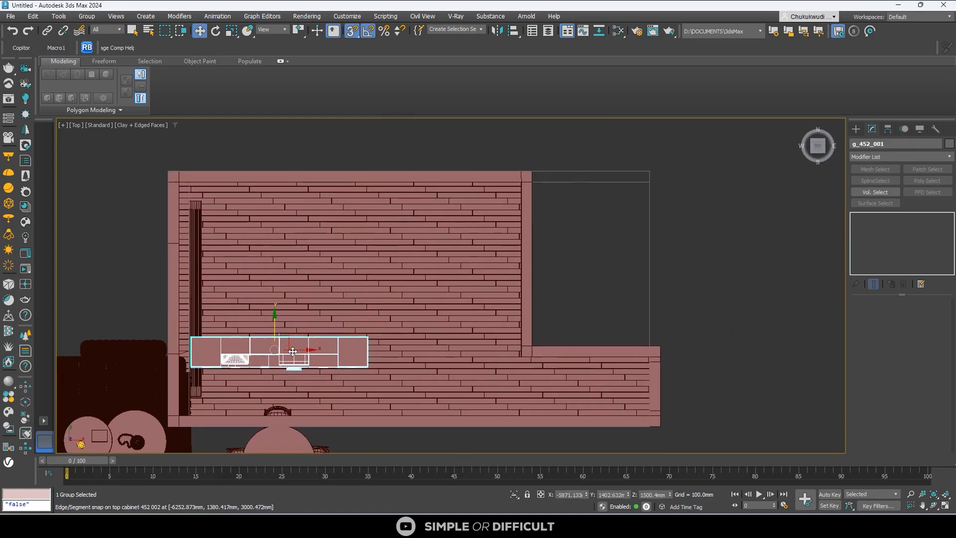
drag(279, 336, 422, 199)
scroll(527, 291, up, 4)
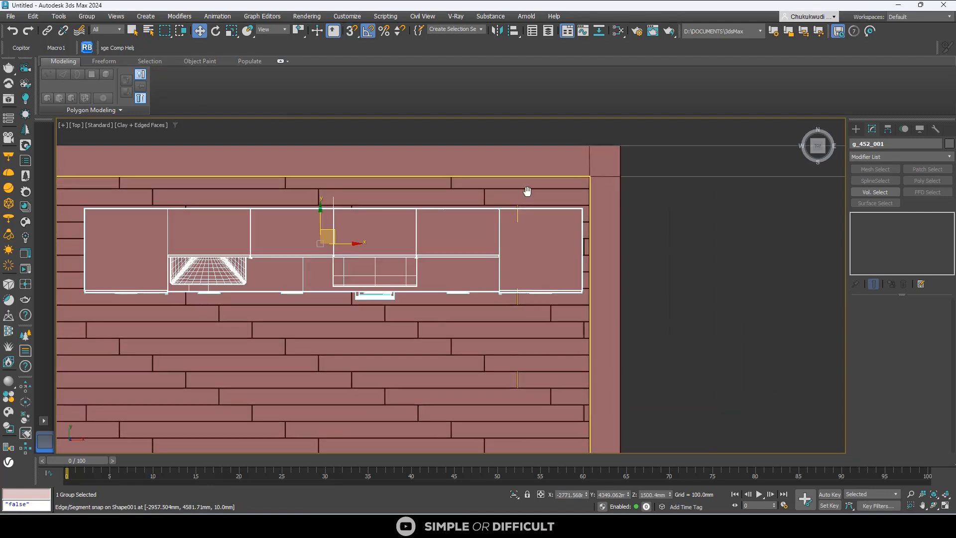
- Hide the plank floor made with FloorGenerator and the extruded floor slab beneath it
middle_drag(527, 291, 522, 330)
scroll(522, 328, up, 2)
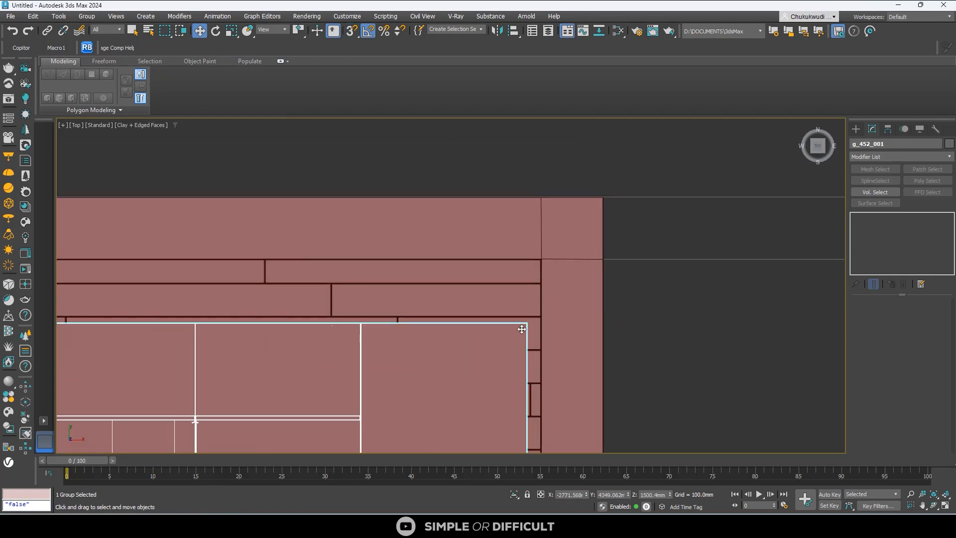
click(516, 286)
scroll(515, 282, down, 2)
right_click(516, 282)
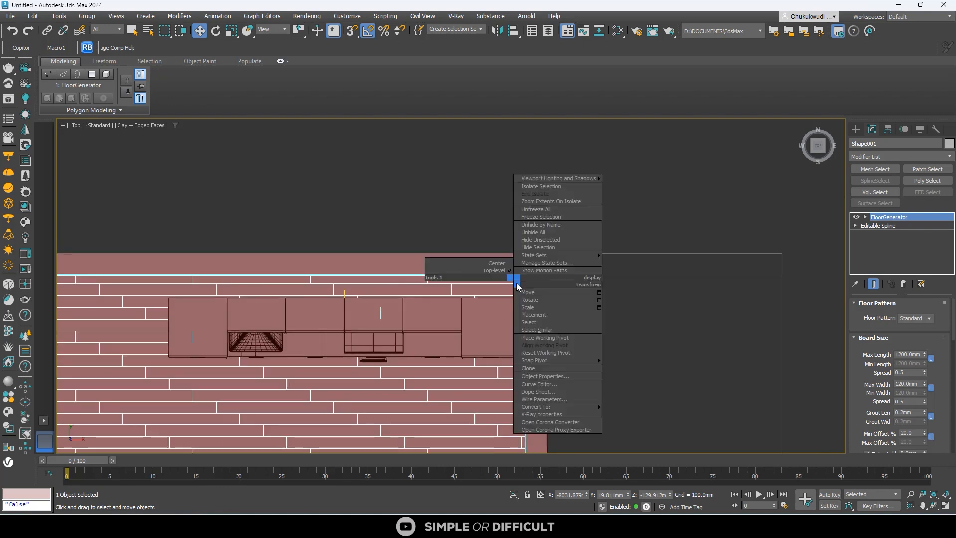
click(549, 247)
click(473, 284)
right_click(472, 284)
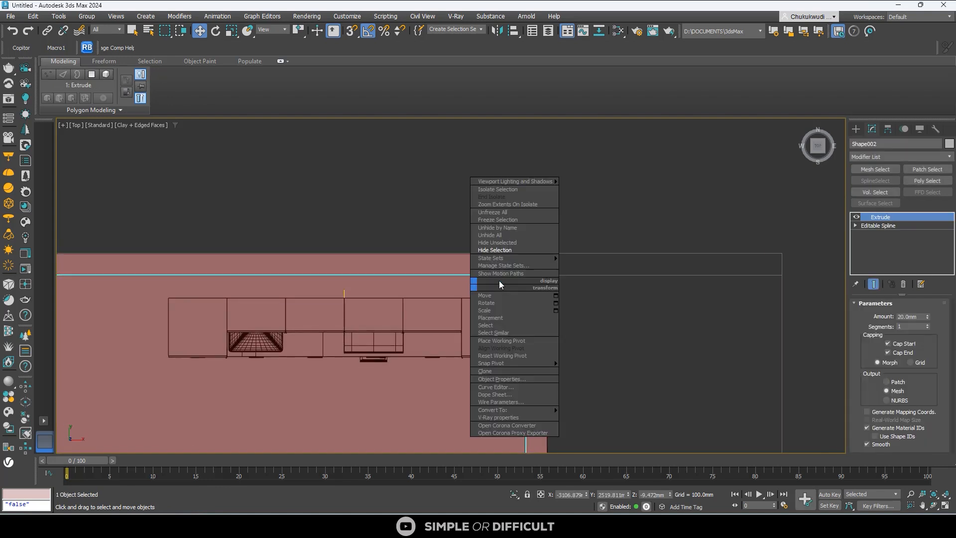
click(504, 252)
- Select the kitchen cabinets and, with snapping on, move them back flush against the inner face of the back wall
click(489, 306)
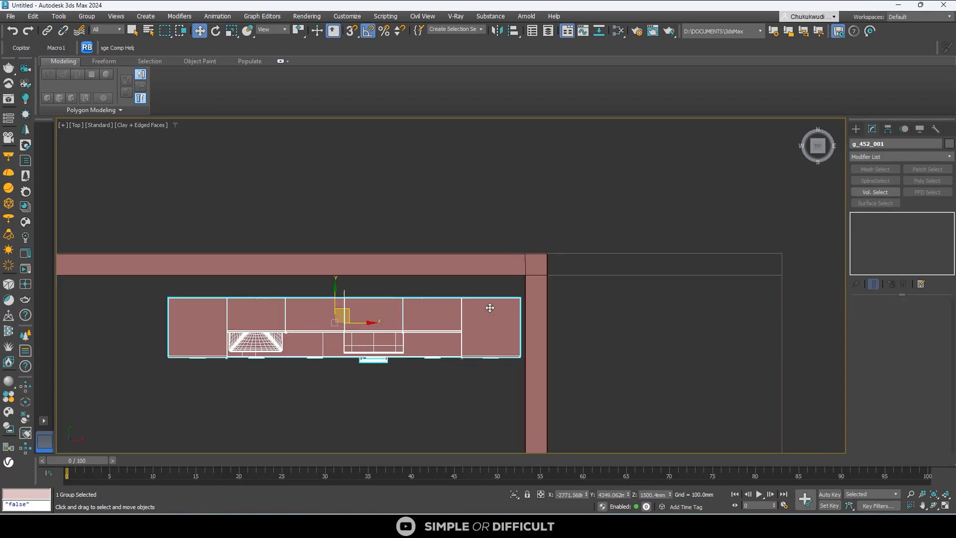
scroll(506, 292, up, 2)
scroll(508, 318, up, 1)
middle_drag(507, 318, 436, 321)
scroll(471, 329, up, 2)
key(s)
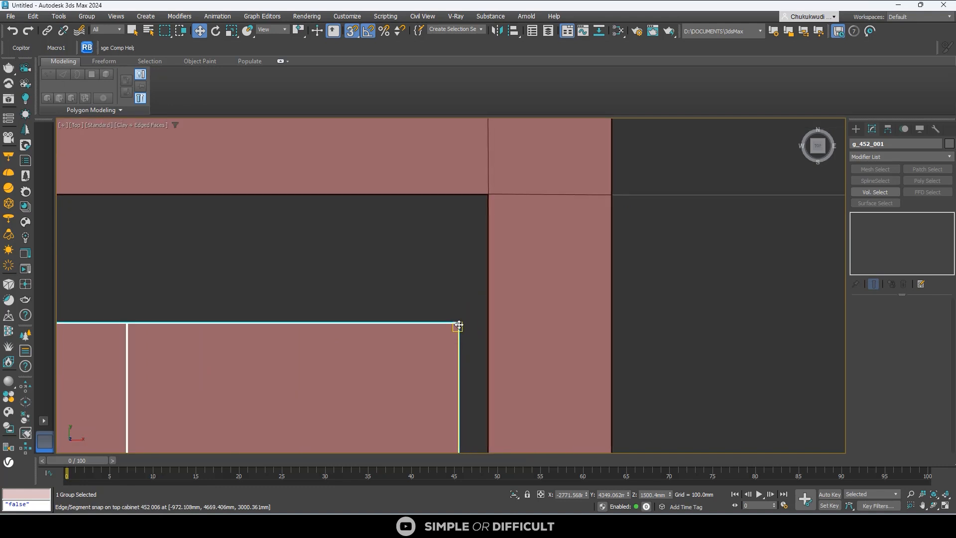
scroll(432, 286, down, 5)
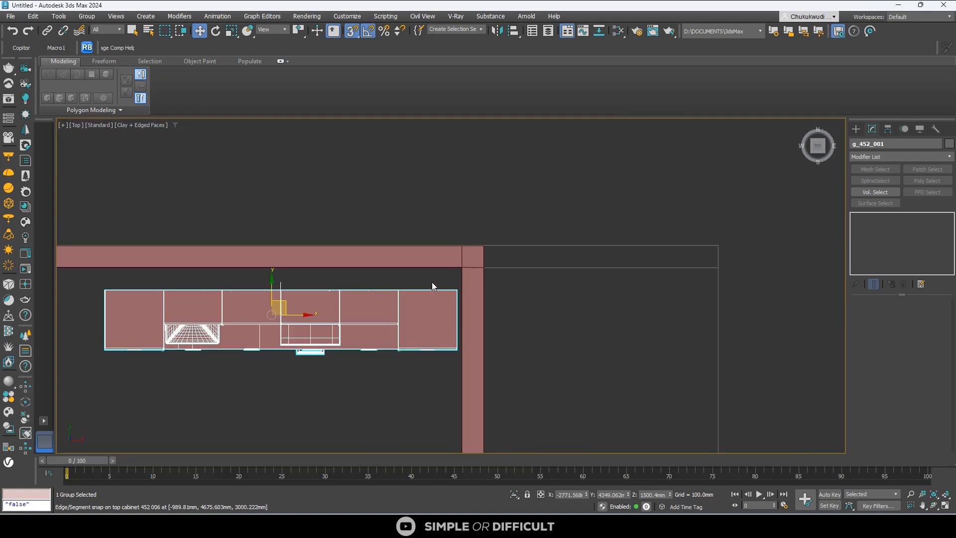
drag(272, 300, 262, 264)
- Slide the kitchen cabinets along the back wall, closer to the right-hand wall
scroll(263, 276, up, 3)
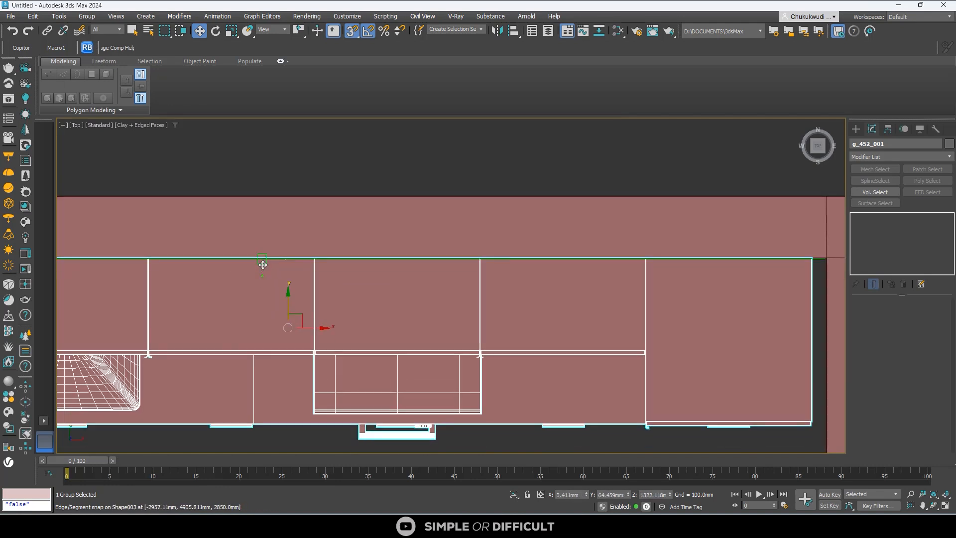
scroll(364, 278, down, 2)
scroll(662, 279, up, 4)
scroll(608, 294, up, 2)
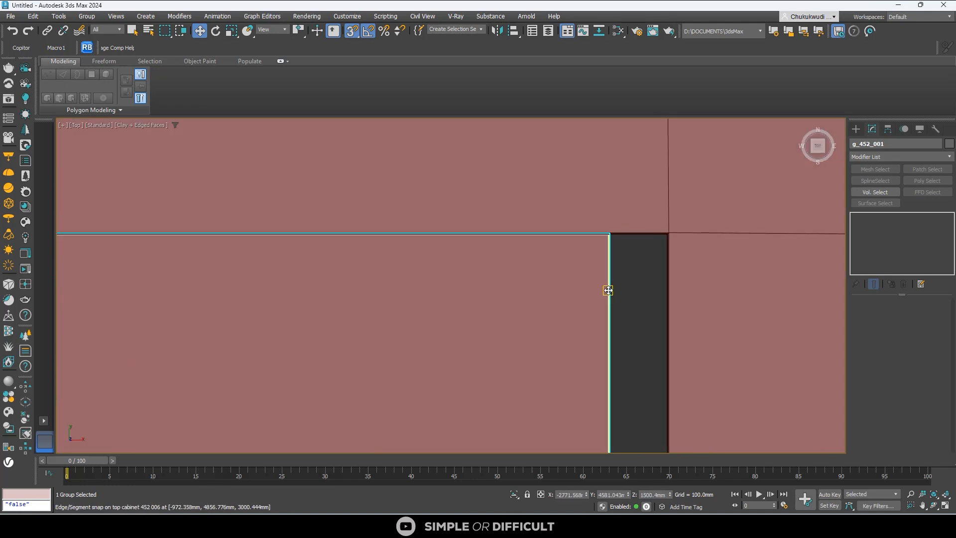
drag(608, 289, 629, 287)
scroll(629, 287, down, 3)
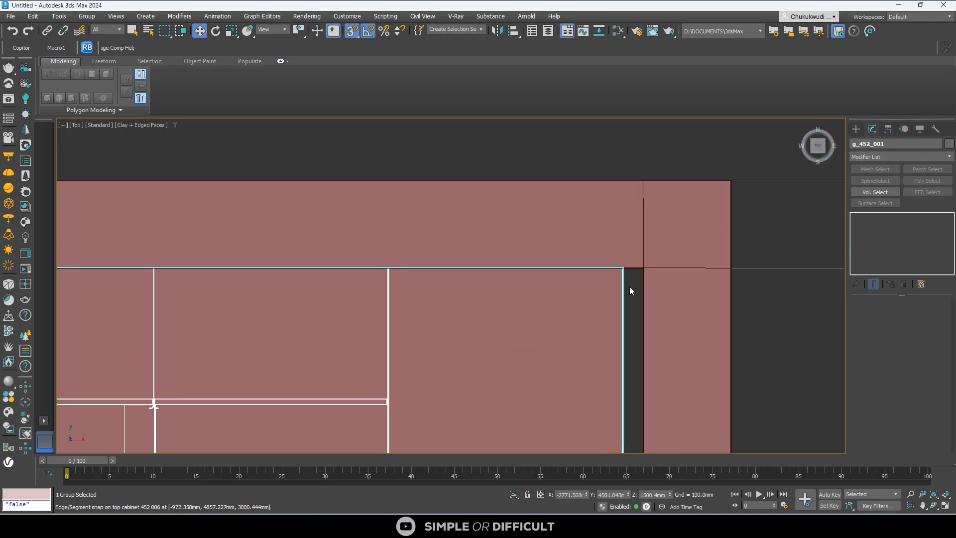
drag(143, 346, 116, 341)
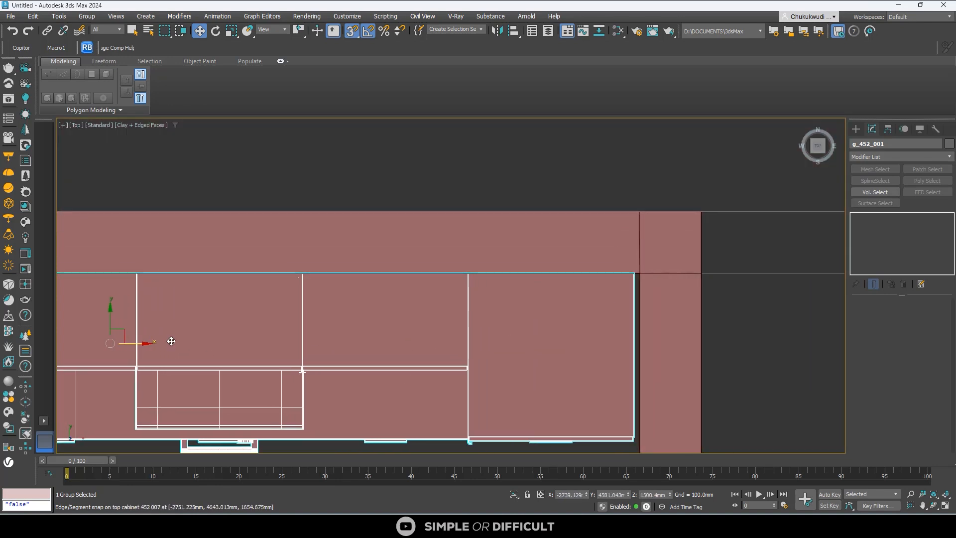
- Snap the cabinets' end flush against the right-hand wall, check the fit in 3D and clear the selection
scroll(633, 279, up, 10)
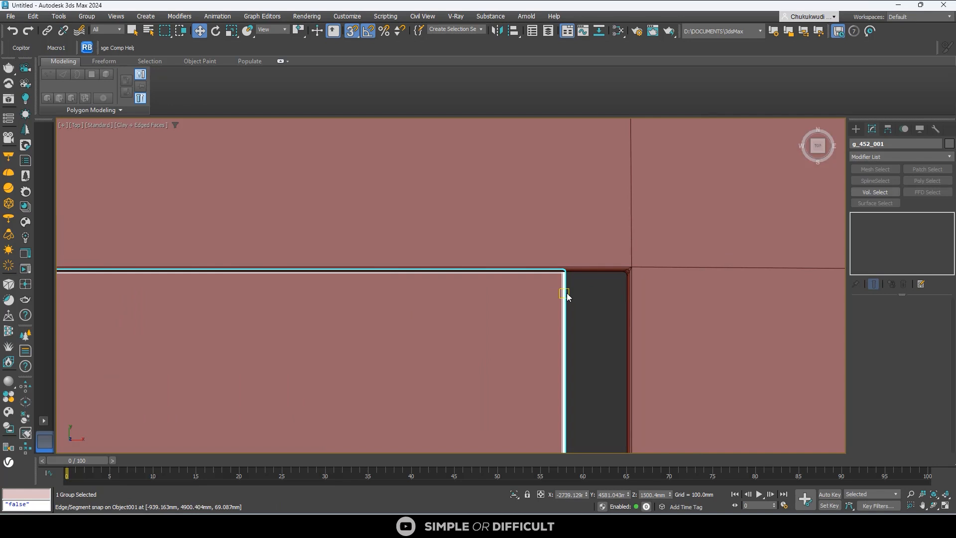
scroll(567, 294, up, 4)
middle_drag(565, 293, 393, 321)
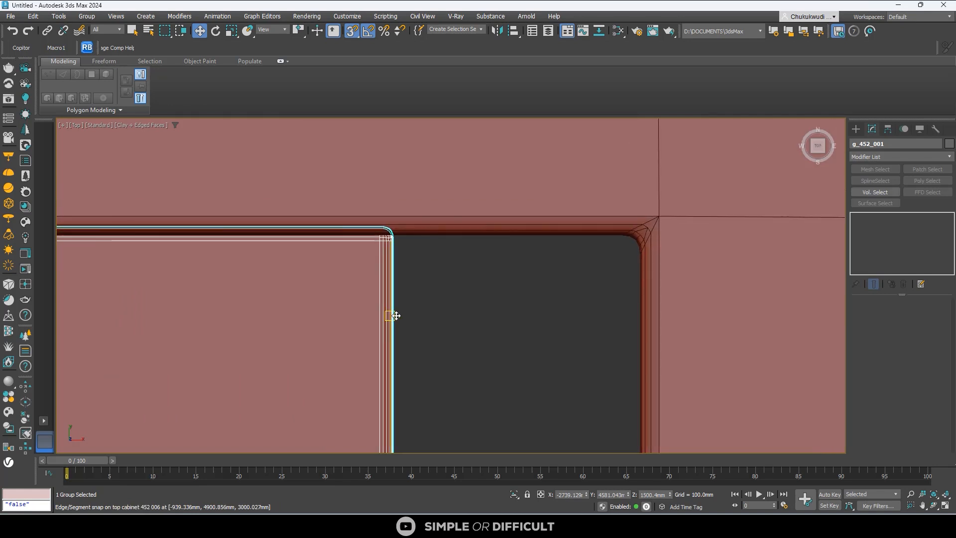
drag(396, 315, 638, 322)
scroll(635, 323, down, 5)
scroll(633, 324, down, 3)
alt+middle_drag(632, 324, 662, 277)
scroll(661, 277, down, 12)
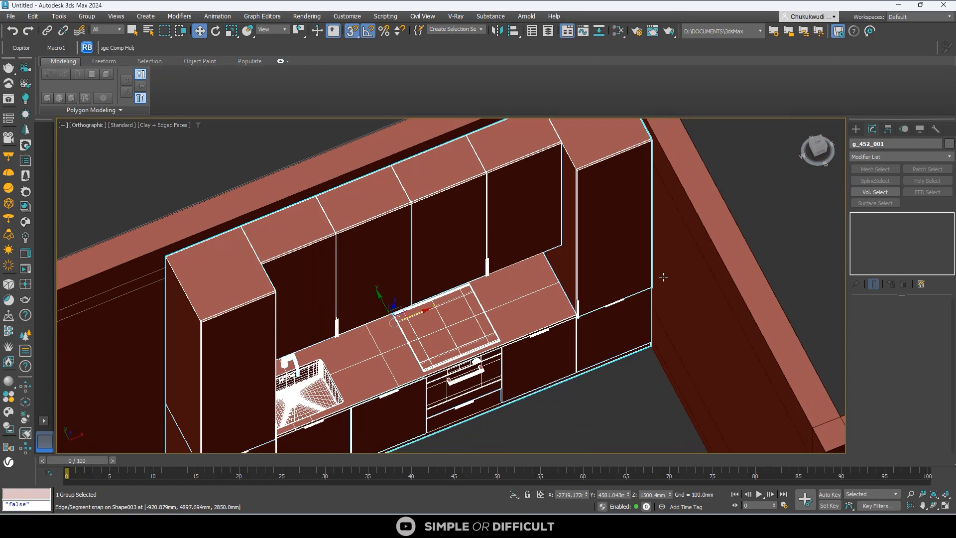
alt+middle_drag(610, 336, 558, 333)
click(557, 333)
scroll(558, 333, down, 4)
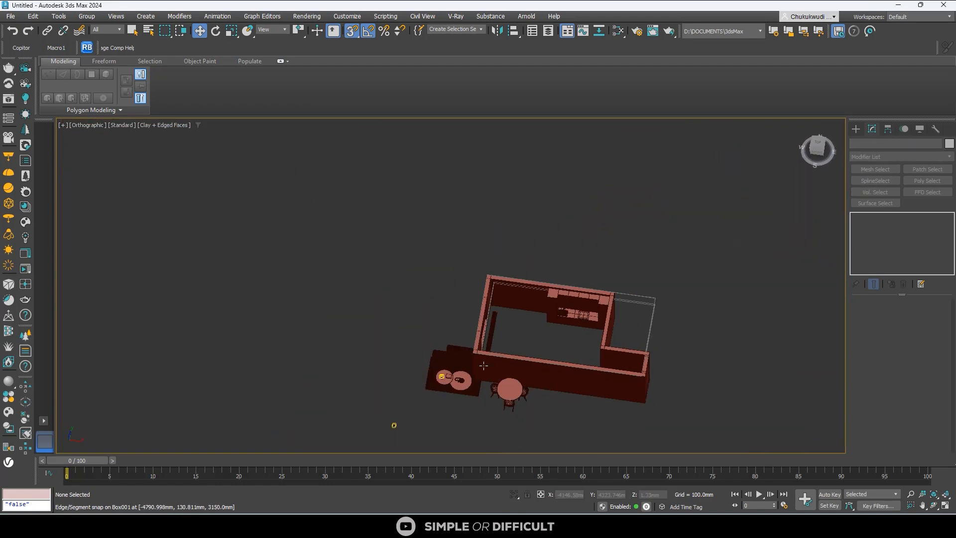
- Select the sofa, turn snapping off and frame the sofa in the top view
scroll(455, 358, up, 2)
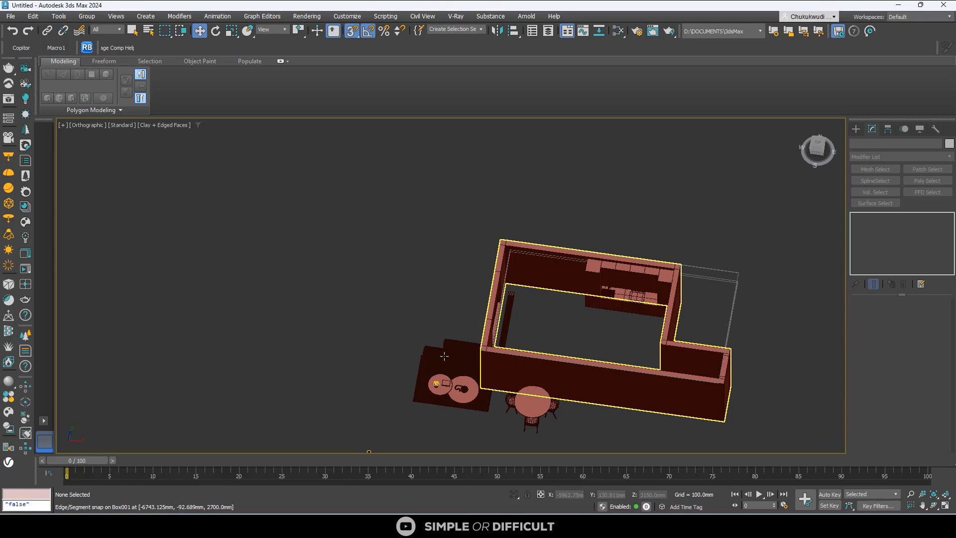
click(444, 356)
scroll(443, 377, up, 2)
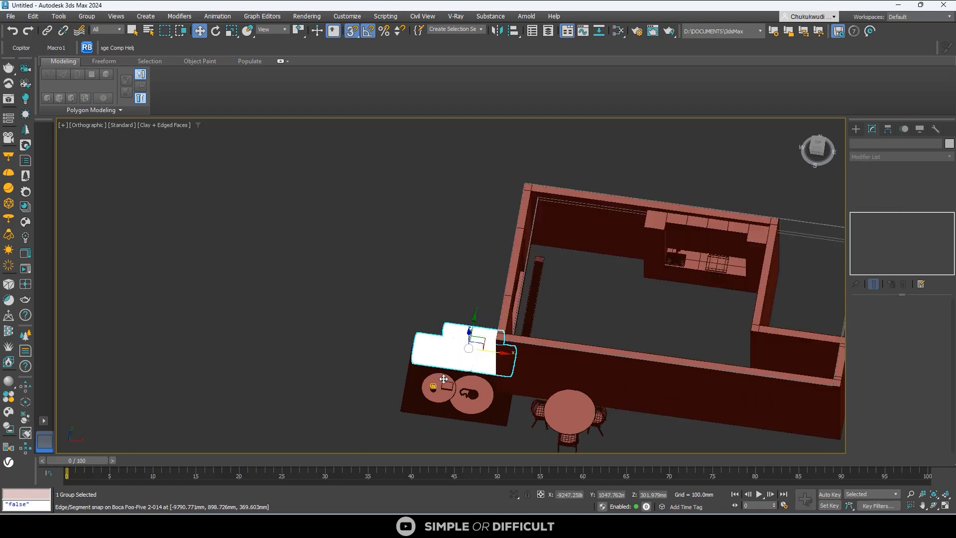
scroll(443, 387, up, 2)
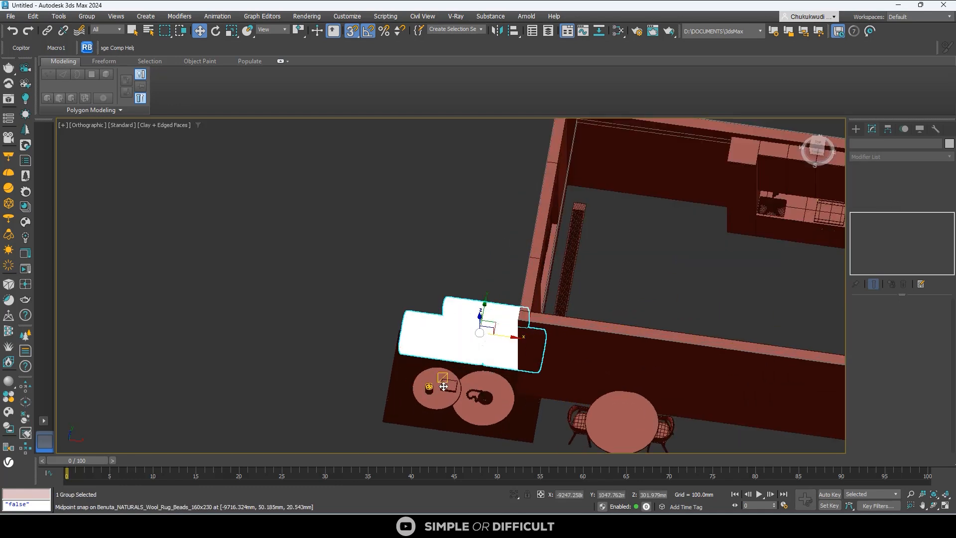
key(s)
key(t)
key(z)
scroll(381, 318, down, 8)
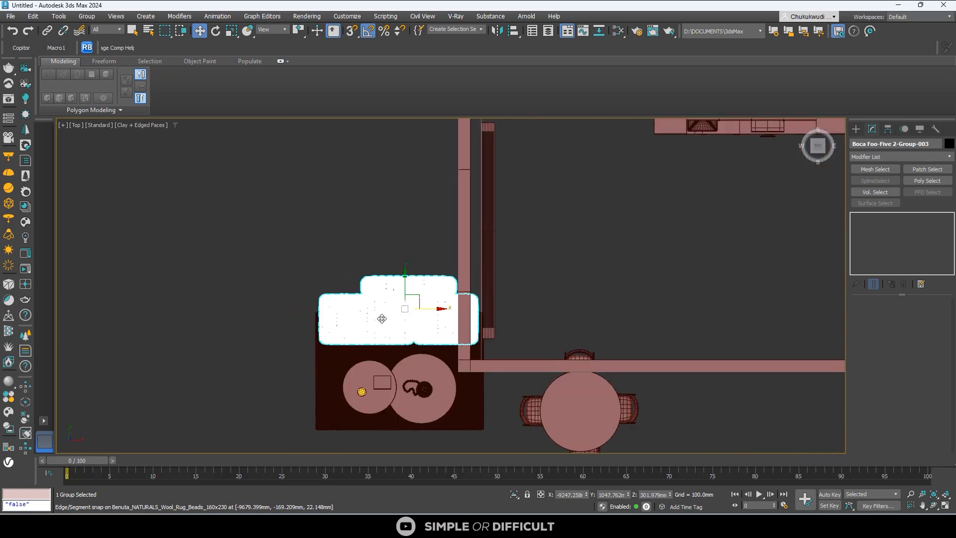
scroll(391, 381, up, 3)
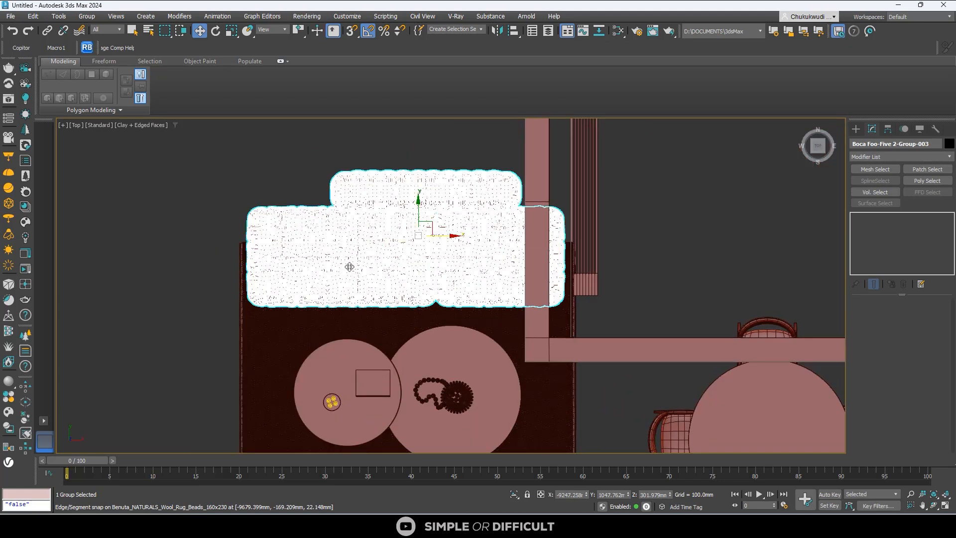
- Select the whole sofa set with its rug, coffee tables and decor, and move it inside the room beside the kitchen cabinets
key(ctrl+d)
scroll(477, 152, down, 5)
drag(478, 152, 340, 376)
scroll(289, 372, down, 3)
middle_drag(289, 372, 236, 379)
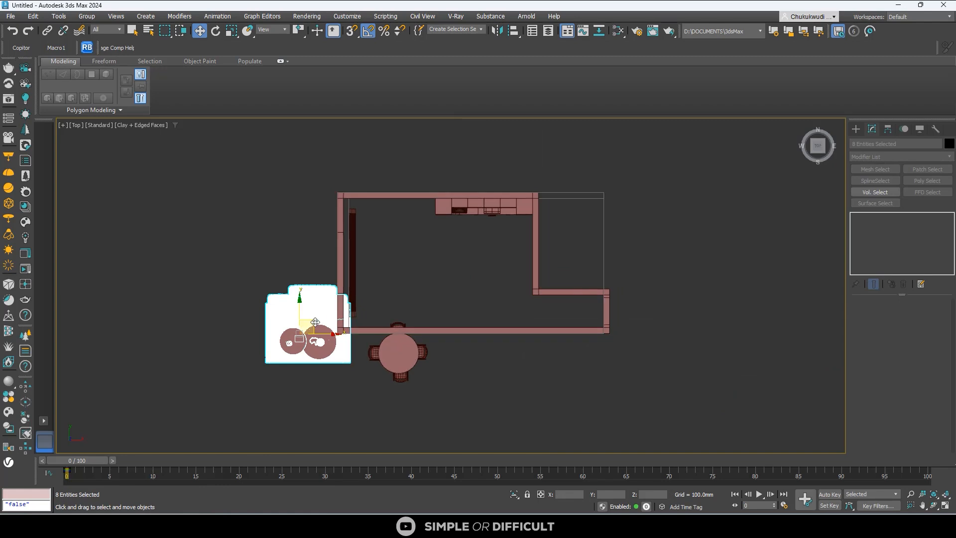
drag(313, 322, 394, 230)
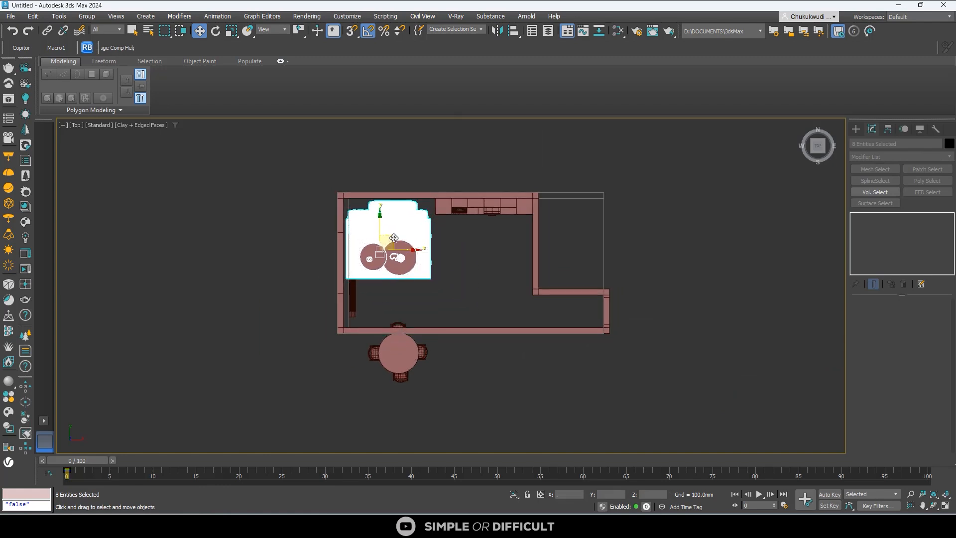
- Fine-tune the sofa set's position so the sofa's back sits against the back wall, left of the cabinets
scroll(393, 230, up, 4)
middle_drag(401, 227, 422, 263)
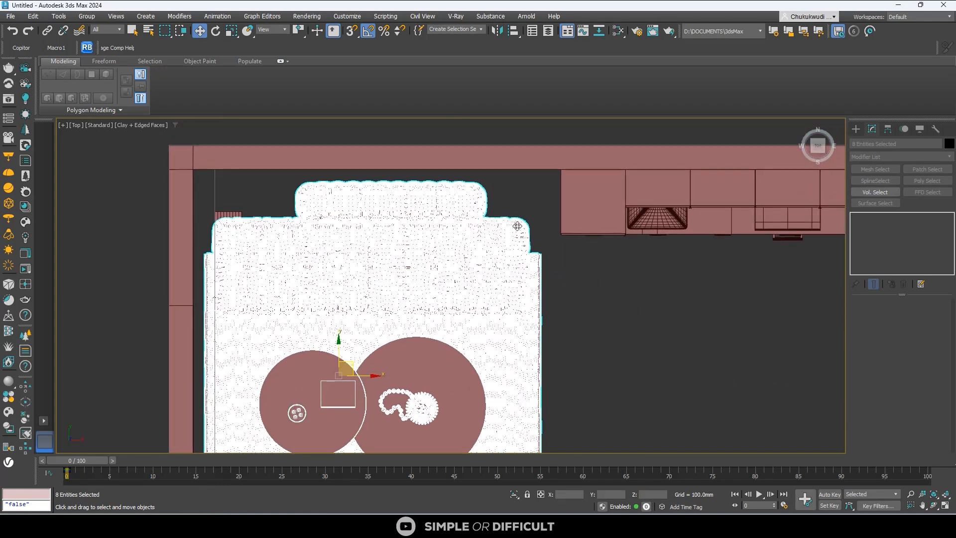
drag(517, 225, 537, 207)
scroll(257, 215, down, 2)
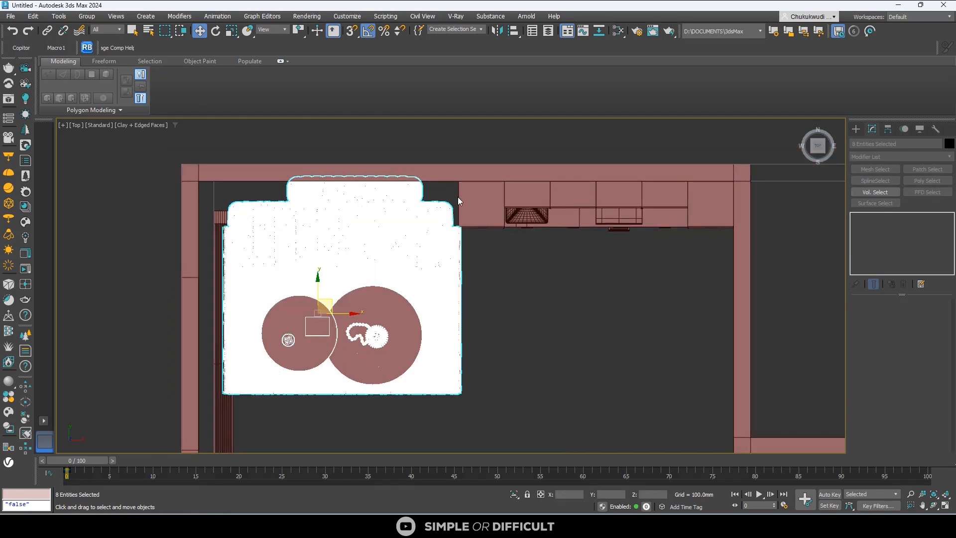
scroll(458, 201, up, 2)
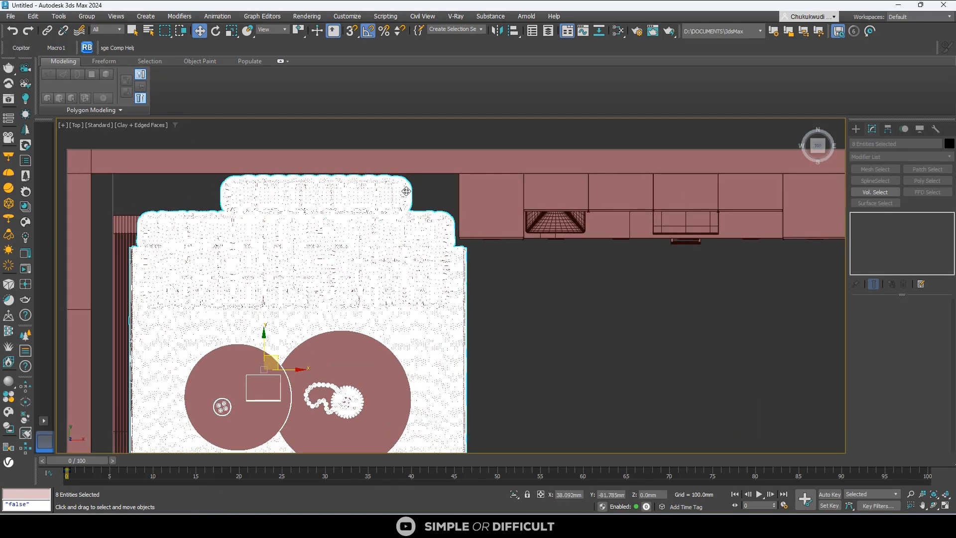
drag(406, 191, 406, 191)
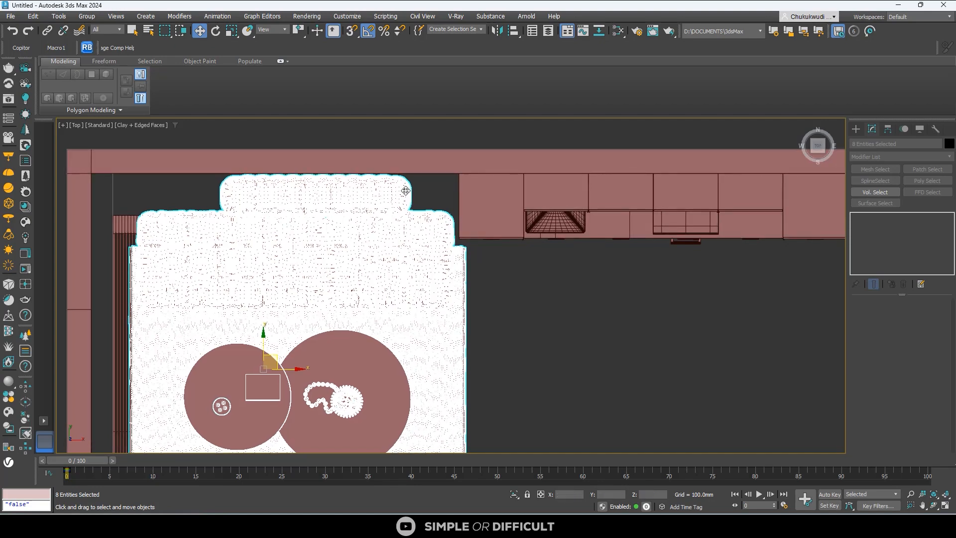
scroll(405, 191, down, 2)
- Examine in 3D and from the top how the sofa set and rug overlap the floor grille along the left wall
alt+middle_drag(412, 197, 404, 224)
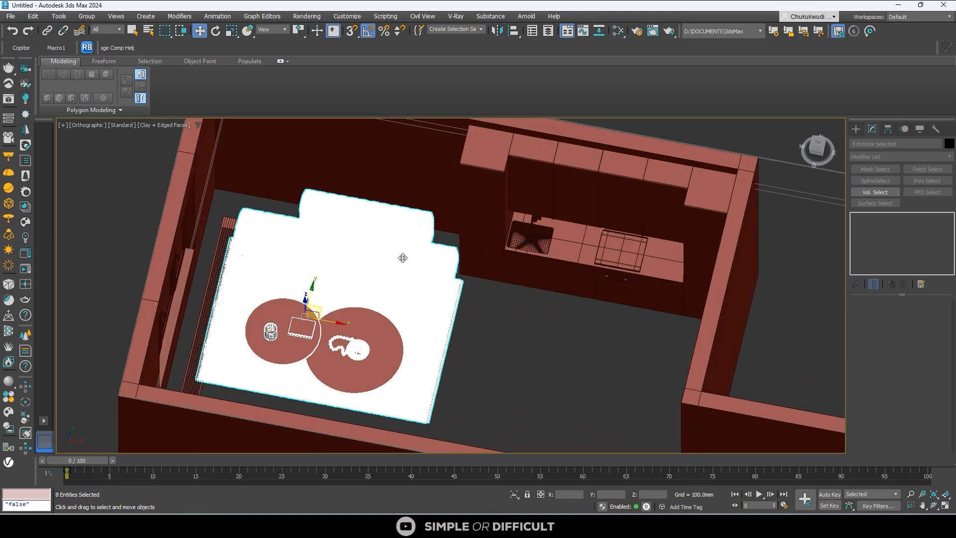
click(818, 147)
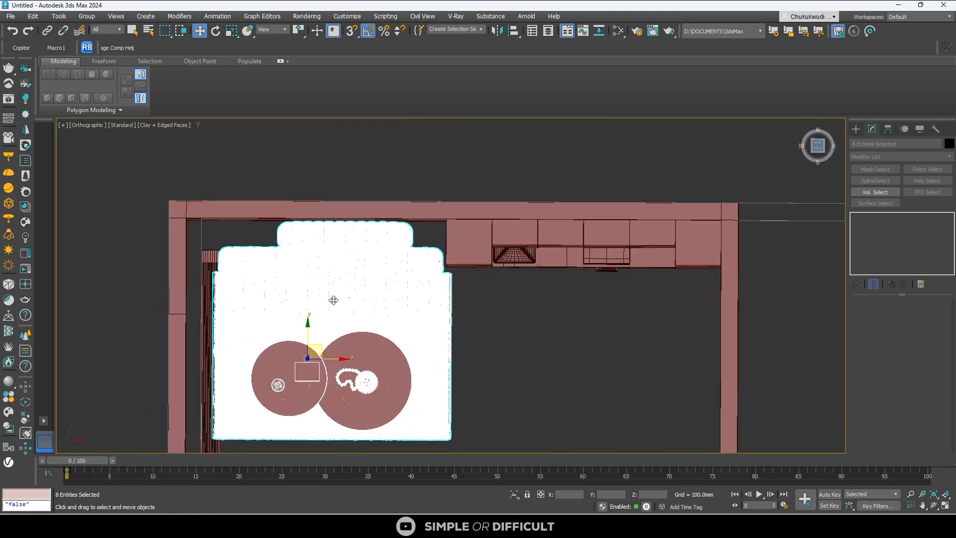
middle_drag(297, 331, 339, 249)
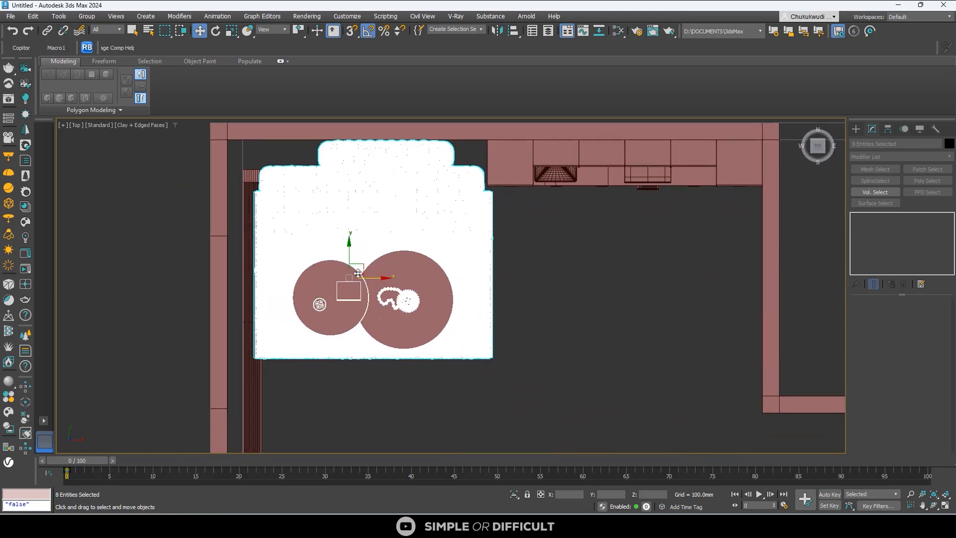
click(248, 314)
middle_drag(276, 348, 323, 358)
scroll(331, 186, up, 4)
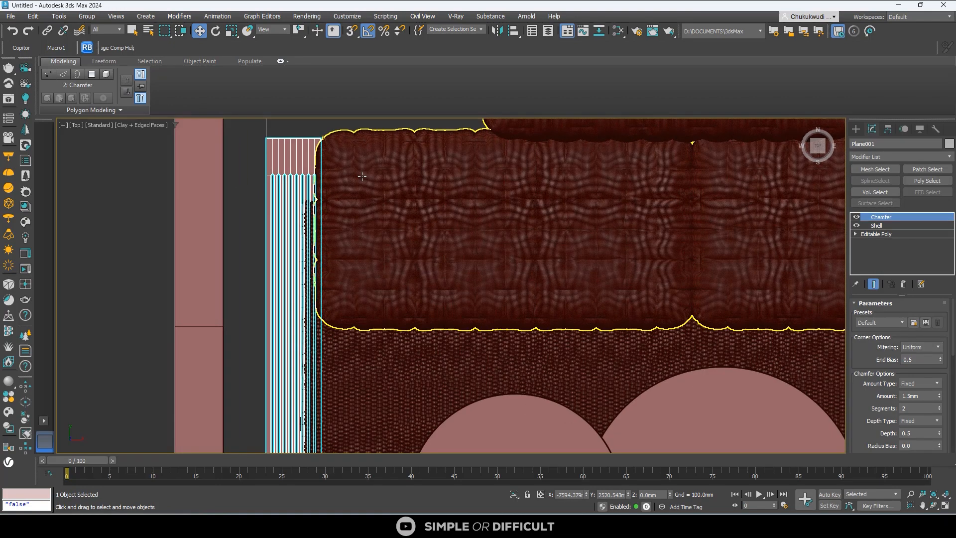
scroll(360, 165, down, 4)
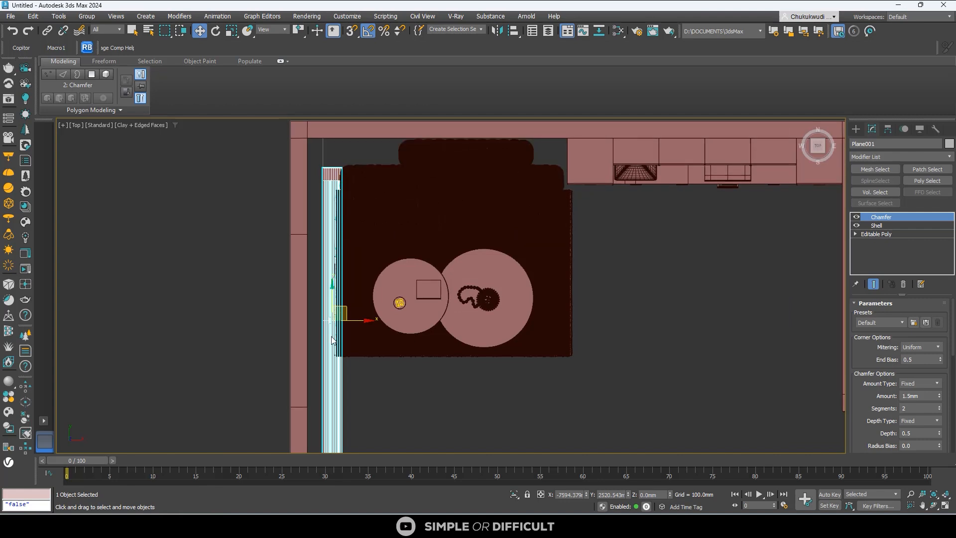
scroll(337, 329, up, 2)
middle_drag(345, 312, 368, 322)
scroll(371, 324, up, 2)
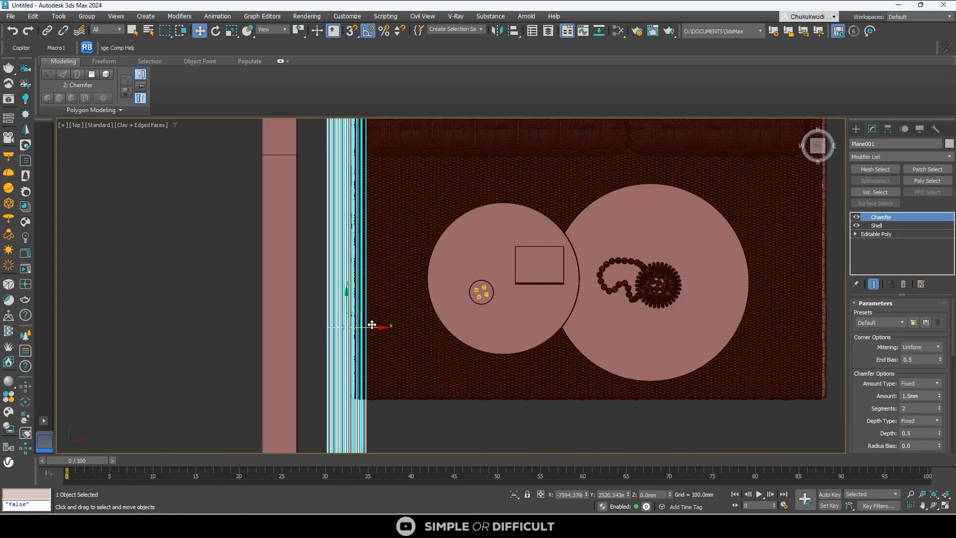
scroll(334, 329, down, 6)
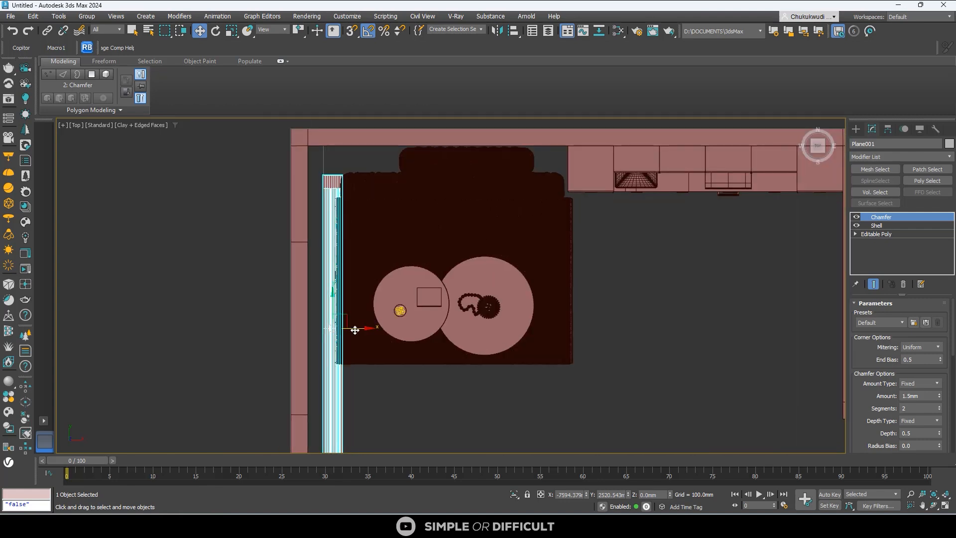
scroll(348, 339, down, 1)
- Unhide all objects, then select the plank floor and switch off its FloorGenerator modifier
click(571, 289)
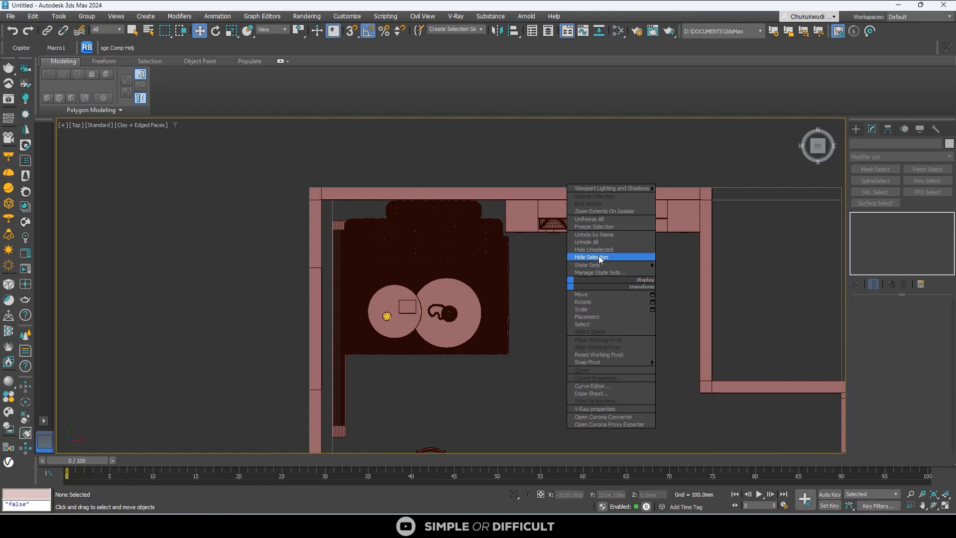
click(586, 242)
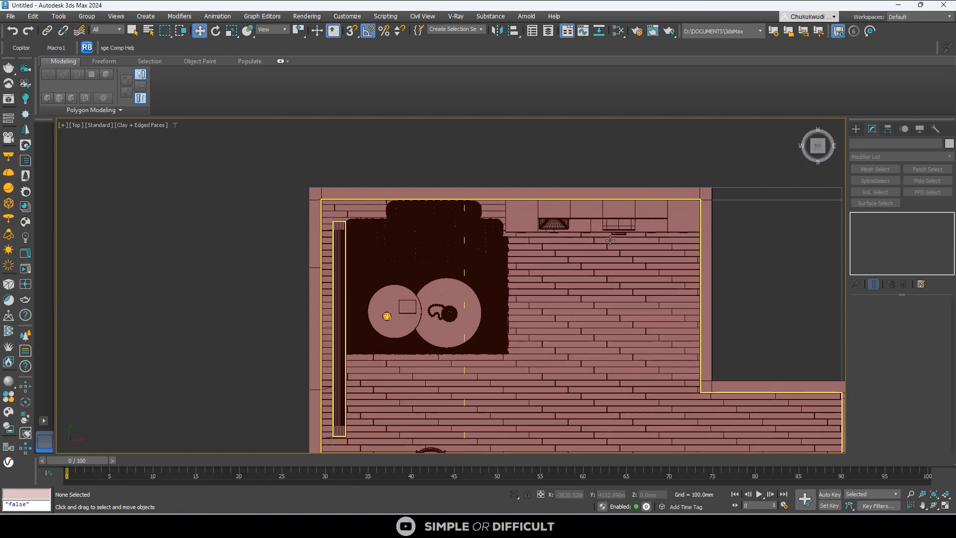
scroll(344, 226, up, 3)
click(343, 200)
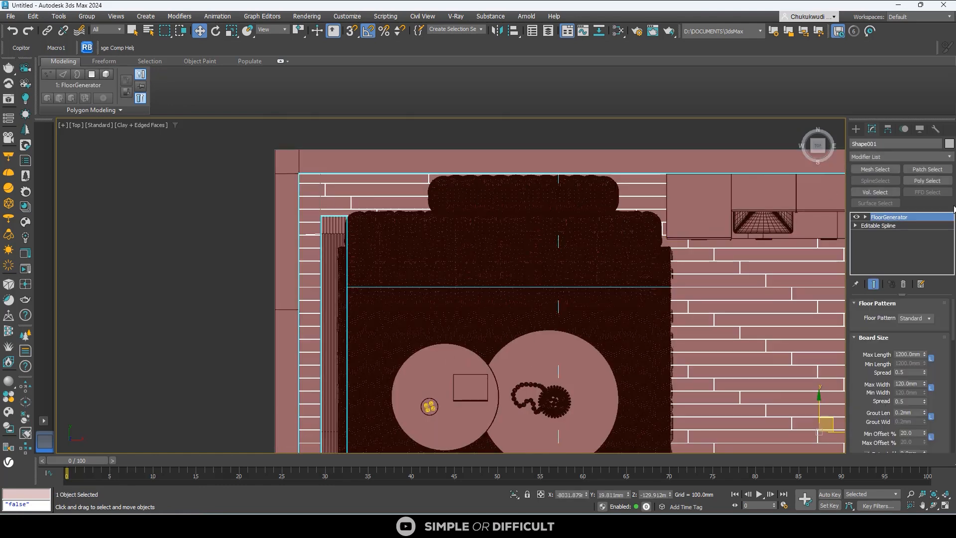
click(856, 217)
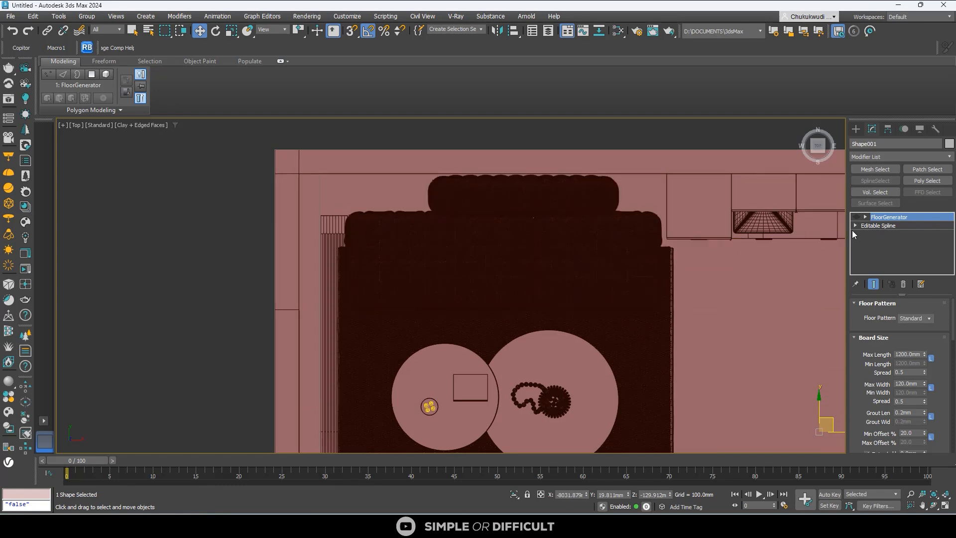
- Select the floor spline's vertices around the grille opening and move them toward the left wall
click(866, 226)
click(855, 226)
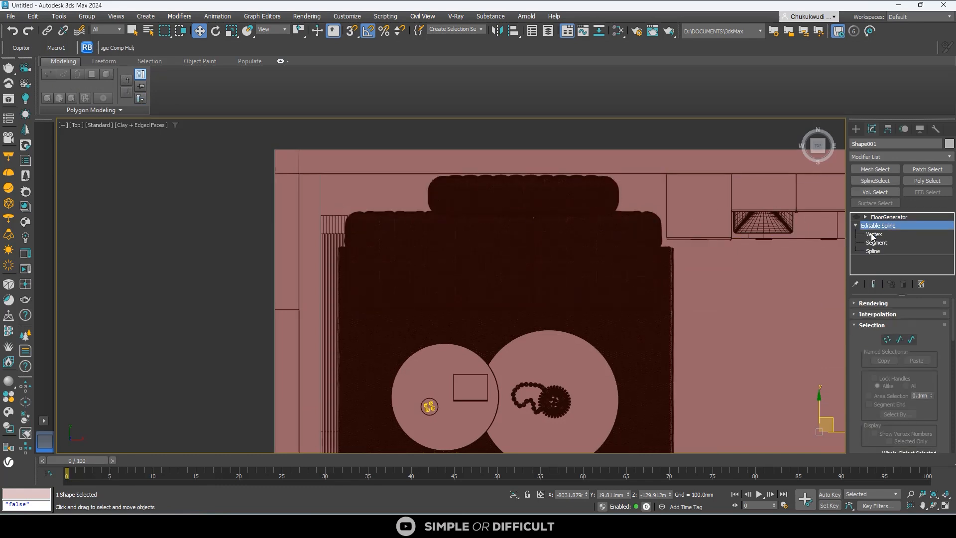
click(872, 234)
scroll(346, 206, down, 5)
scroll(336, 201, up, 5)
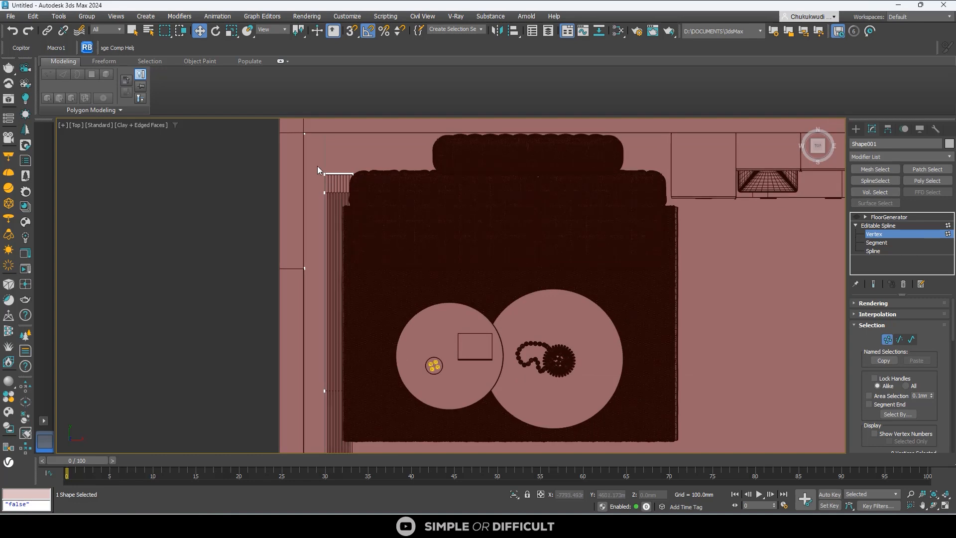
scroll(345, 194, down, 4)
drag(315, 165, 348, 288)
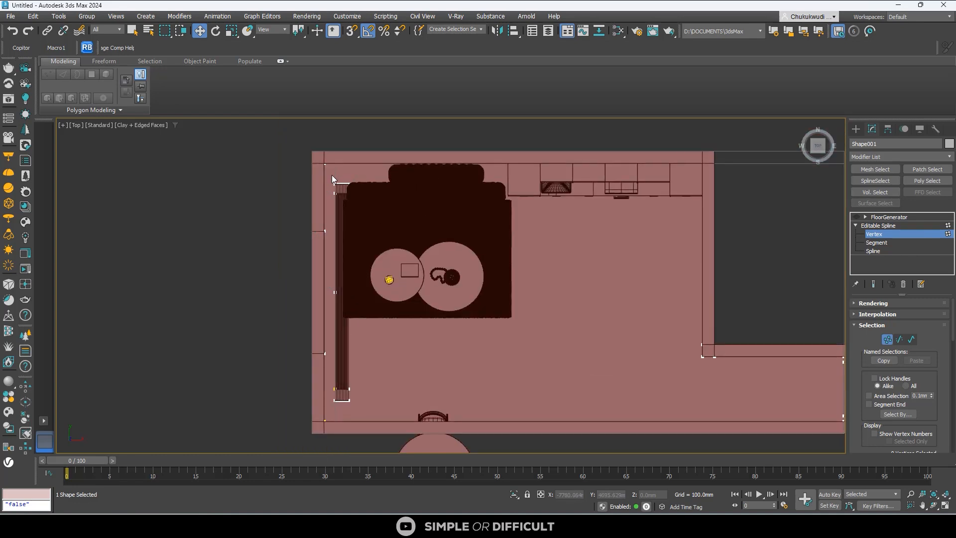
drag(378, 414, 375, 414)
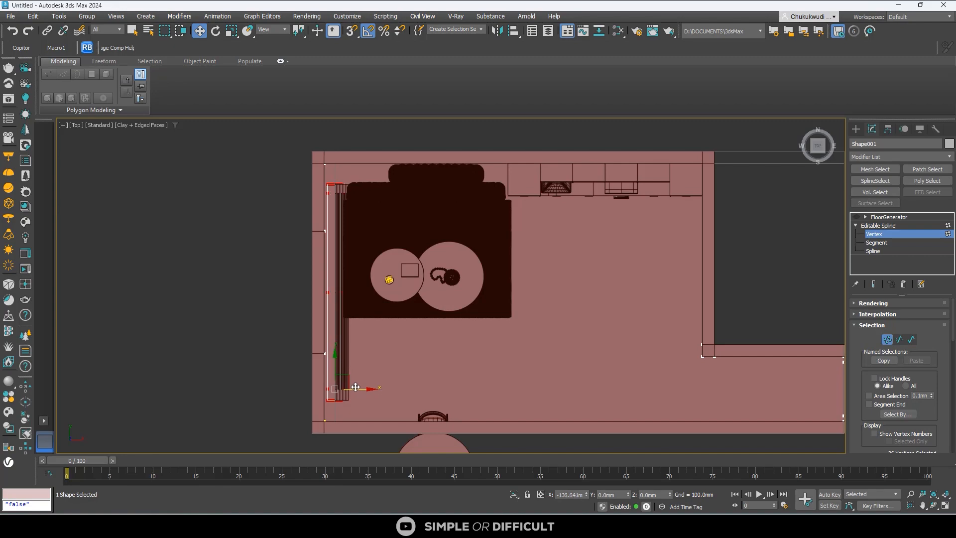
- Shift the opening's vertices slightly further toward the left wall, clear of the sofa, and leave vertex editing
scroll(331, 298, up, 2)
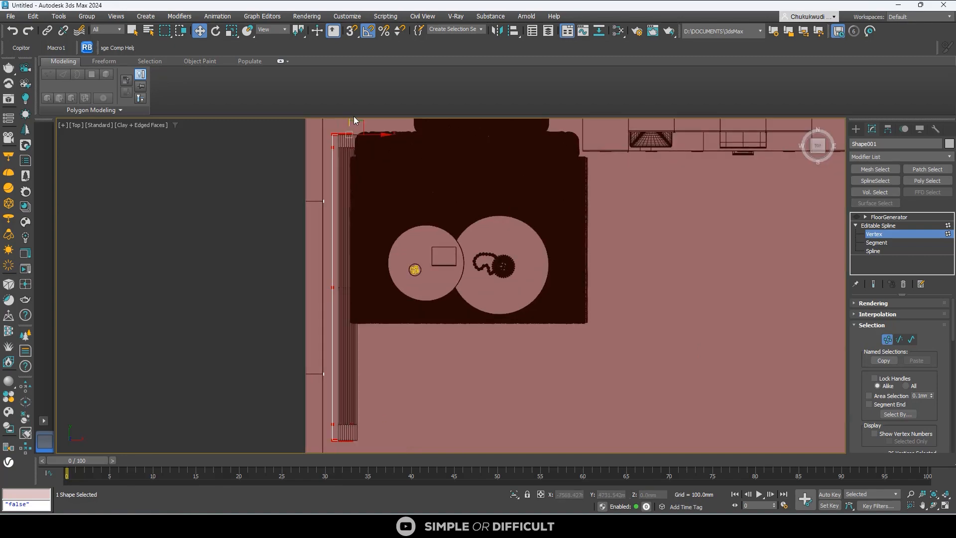
scroll(343, 144, up, 5)
middle_drag(312, 157, 342, 225)
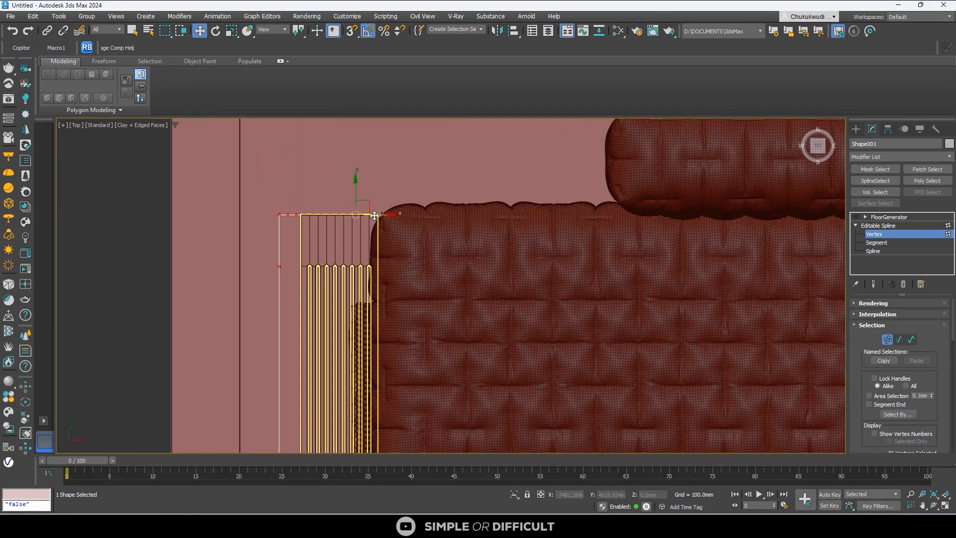
drag(375, 215, 358, 215)
click(854, 129)
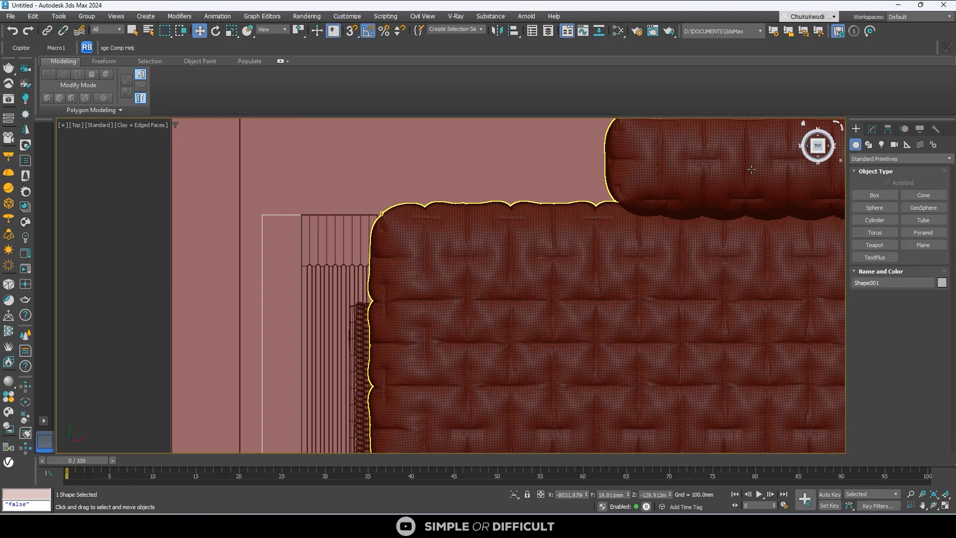
- Move the floor grille about 130 mm toward the left wall, clear of the rug and over its relocated opening
click(344, 229)
scroll(344, 230, down, 6)
scroll(345, 301, up, 5)
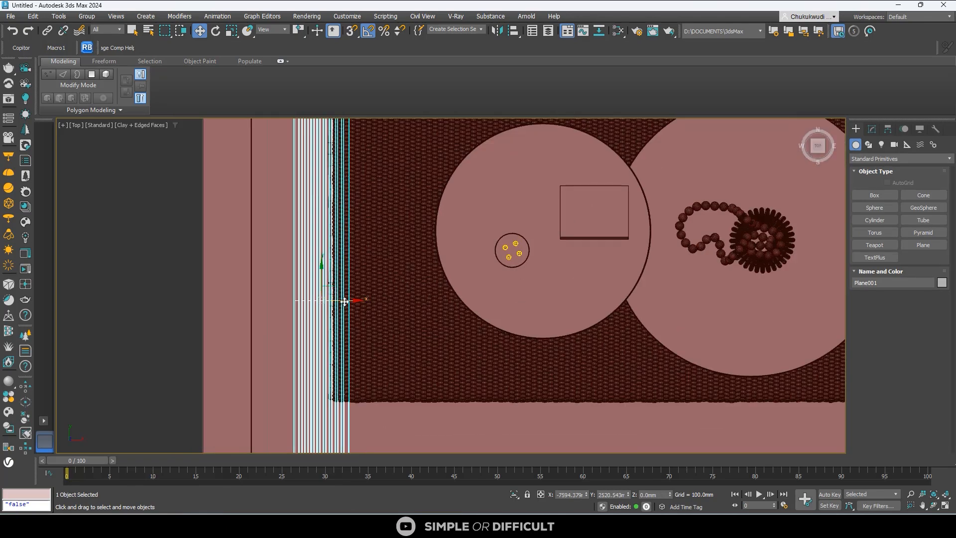
scroll(331, 299, up, 6)
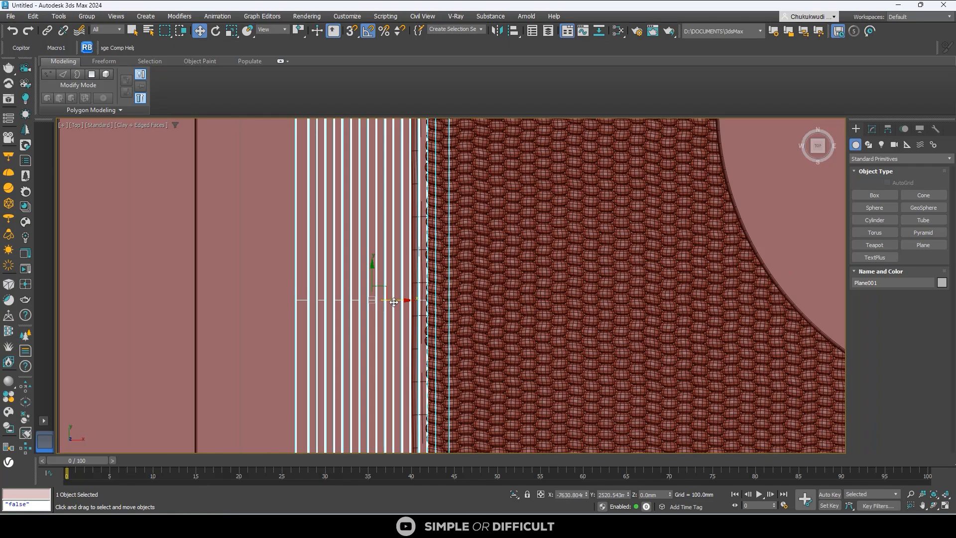
drag(393, 302, 333, 295)
scroll(341, 307, down, 5)
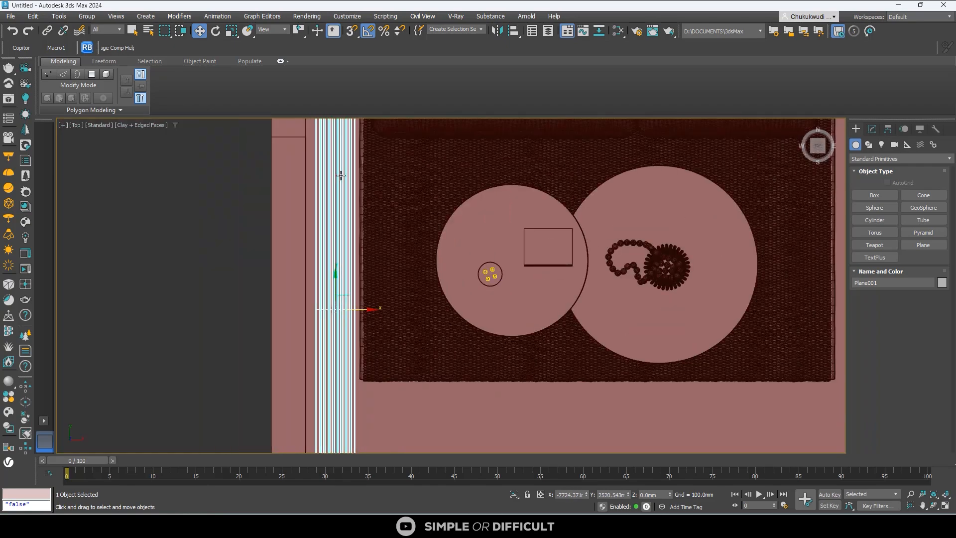
middle_drag(339, 175, 352, 341)
scroll(362, 181, up, 6)
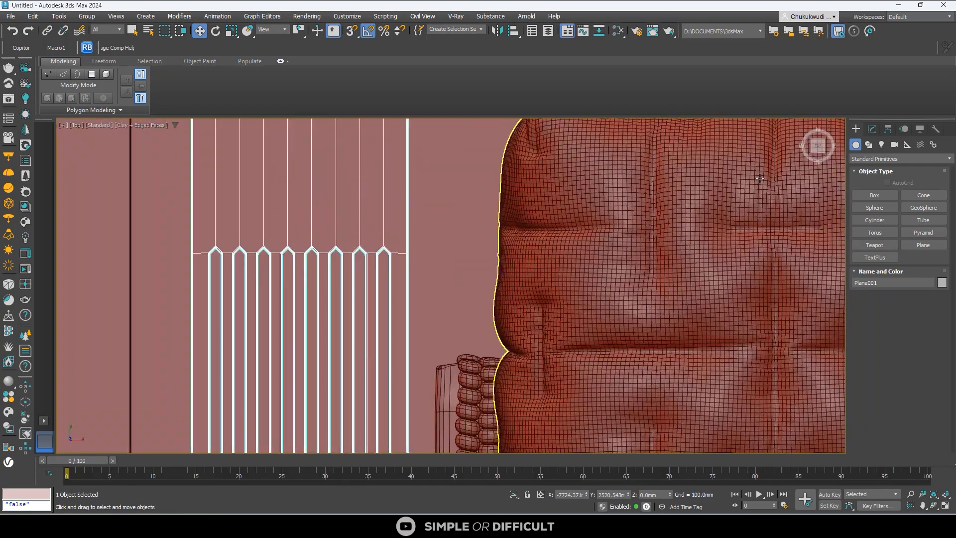
click(872, 129)
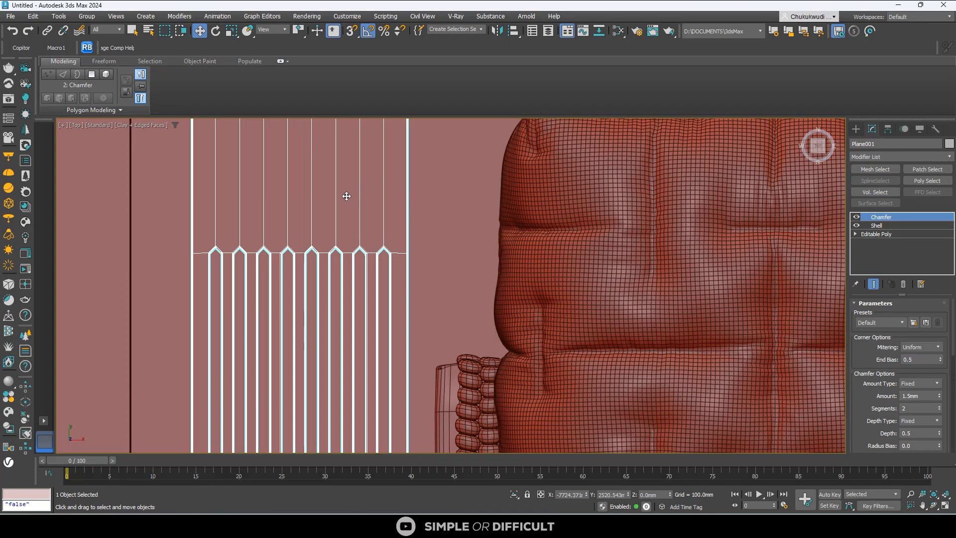
- Reselect the floor shape and switch its FloorGenerator modifier back on
scroll(400, 264, down, 3)
click(367, 178)
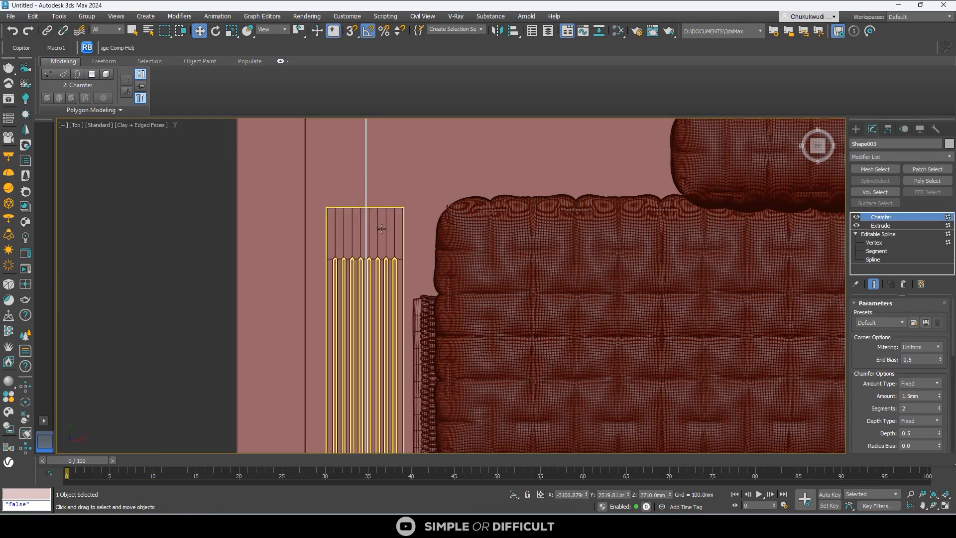
scroll(387, 243, down, 3)
alt+middle_drag(401, 301, 379, 264)
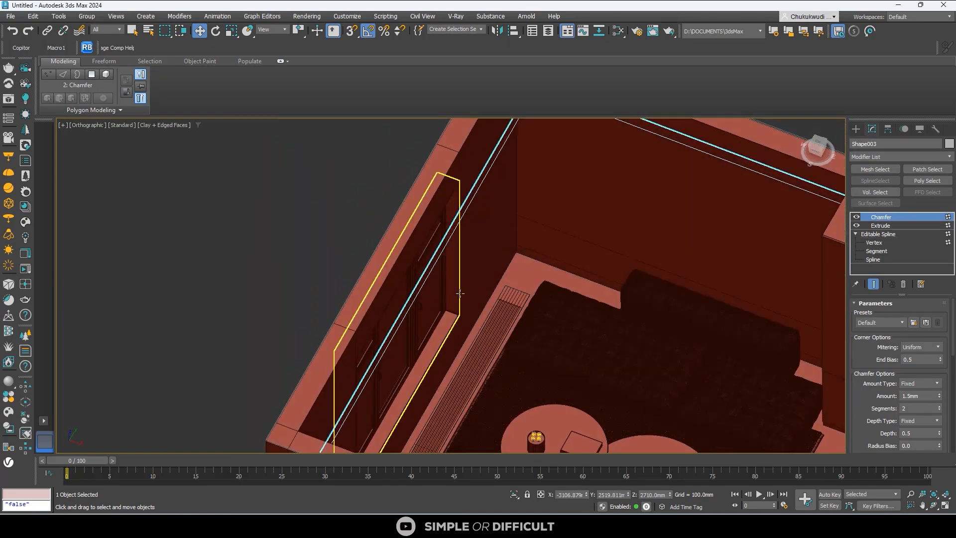
scroll(490, 290, up, 4)
click(514, 300)
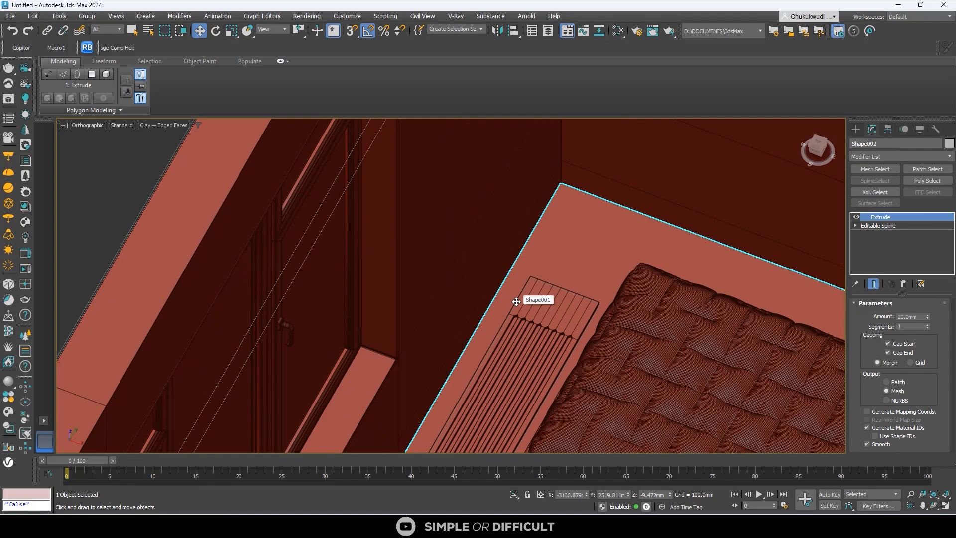
click(516, 301)
click(855, 216)
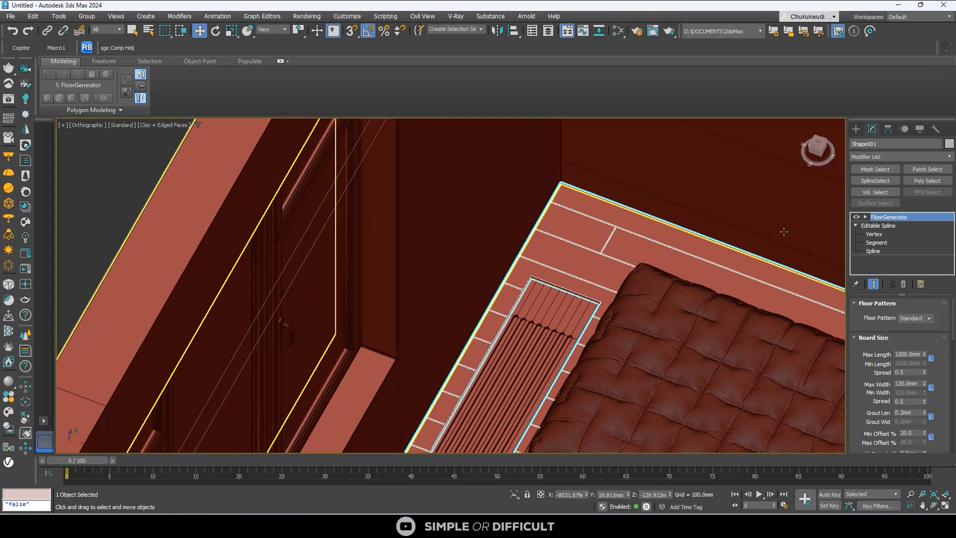
- Inspect the gaps around the grille, then isolate the grille and floor together in the top view
scroll(625, 213, up, 5)
scroll(625, 213, down, 6)
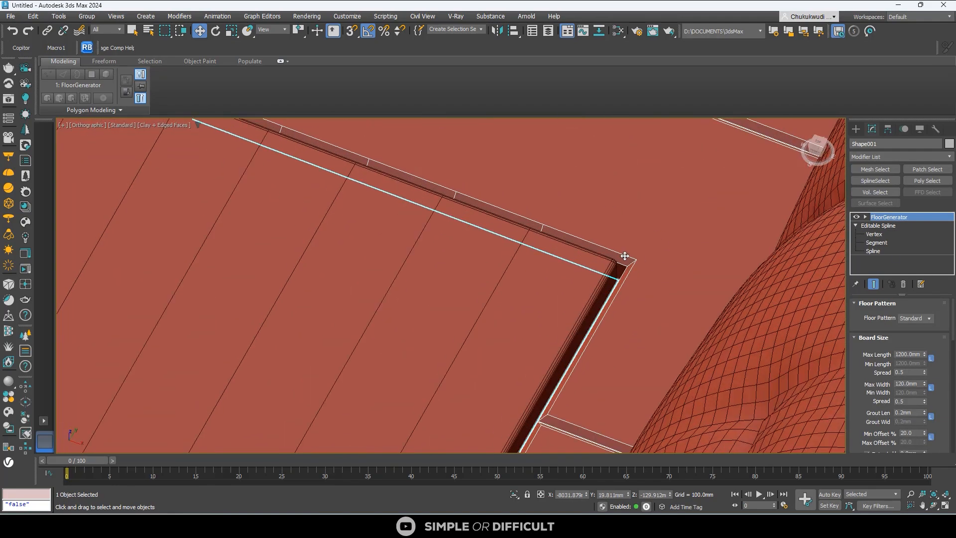
scroll(406, 163, up, 3)
middle_drag(407, 151, 406, 212)
scroll(406, 212, up, 4)
scroll(407, 212, down, 4)
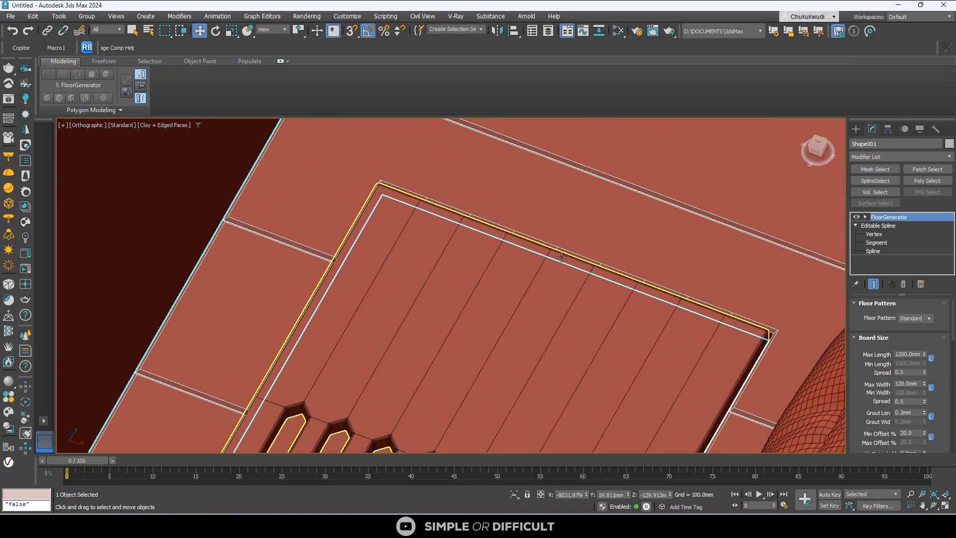
ctrl+click(578, 294)
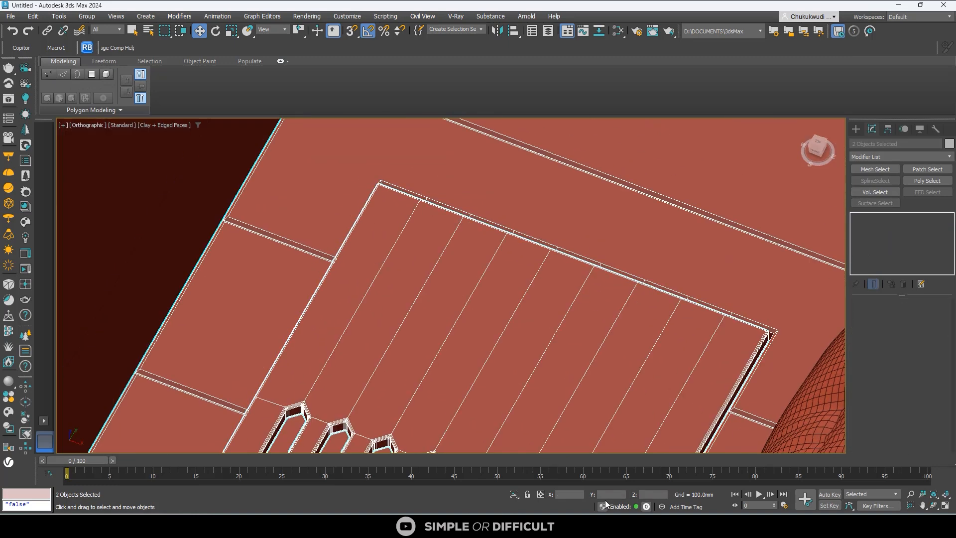
click(513, 493)
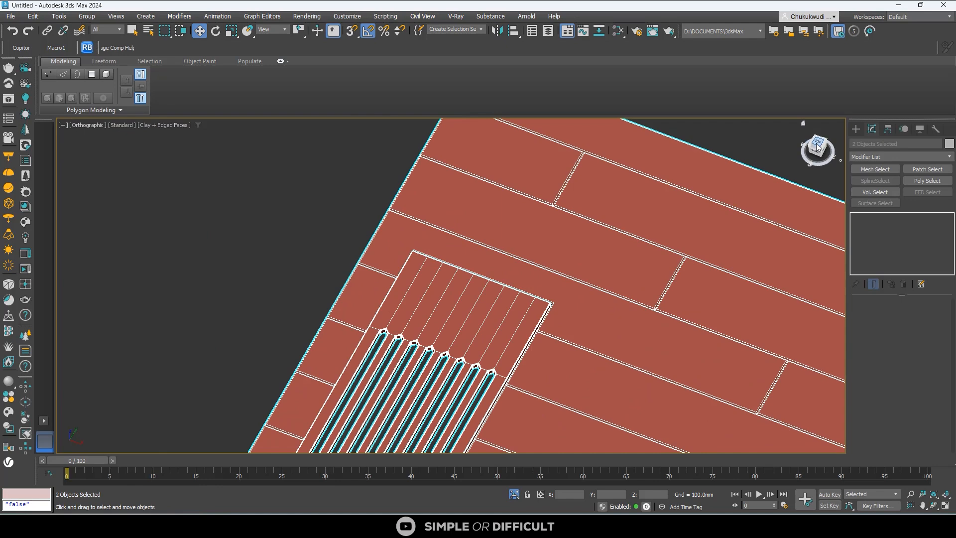
click(816, 146)
- Nudge the grille about 3 mm away from the left wall to fit it within the floor opening
scroll(378, 236, up, 5)
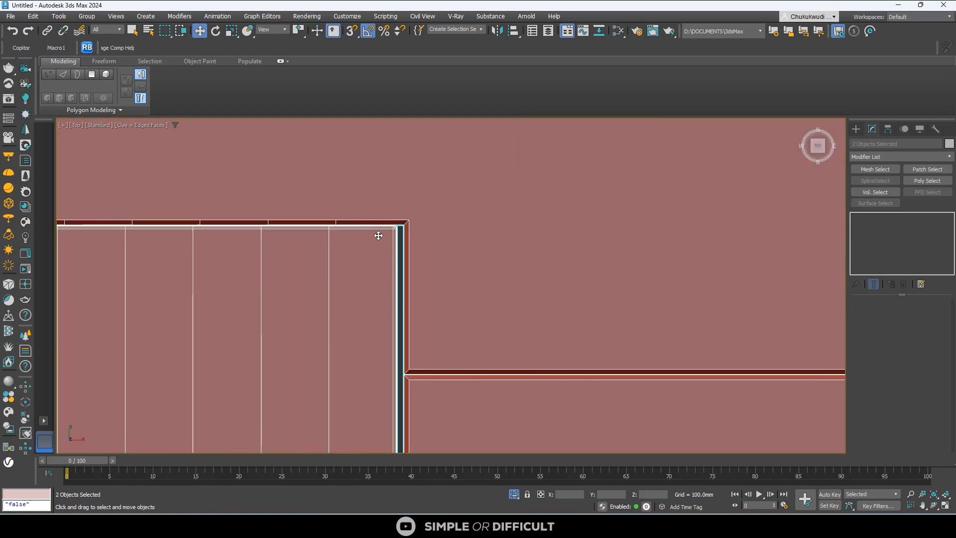
scroll(378, 235, up, 4)
drag(425, 223, 445, 226)
scroll(446, 239, down, 5)
scroll(309, 237, up, 5)
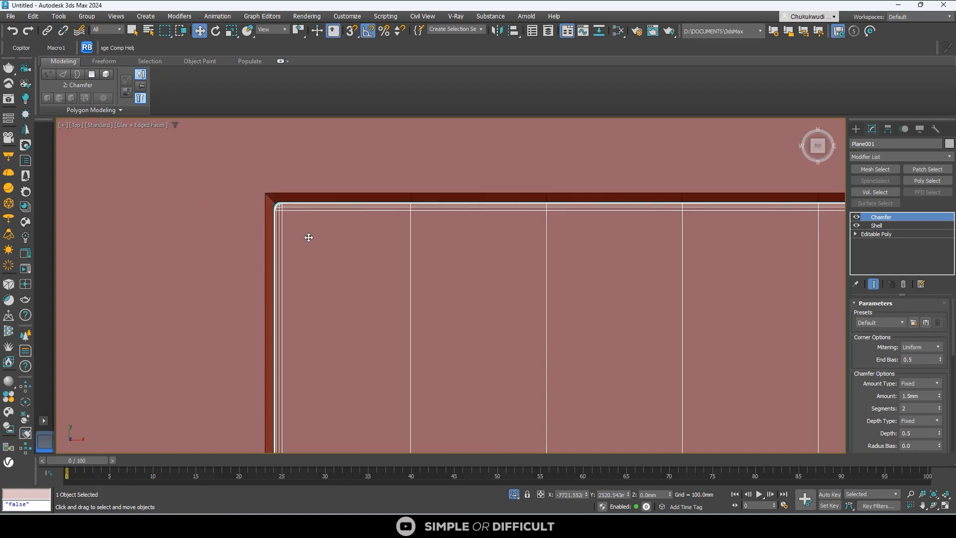
- Check the grille's corner against the planks and isolate the grille on its own
scroll(309, 237, up, 6)
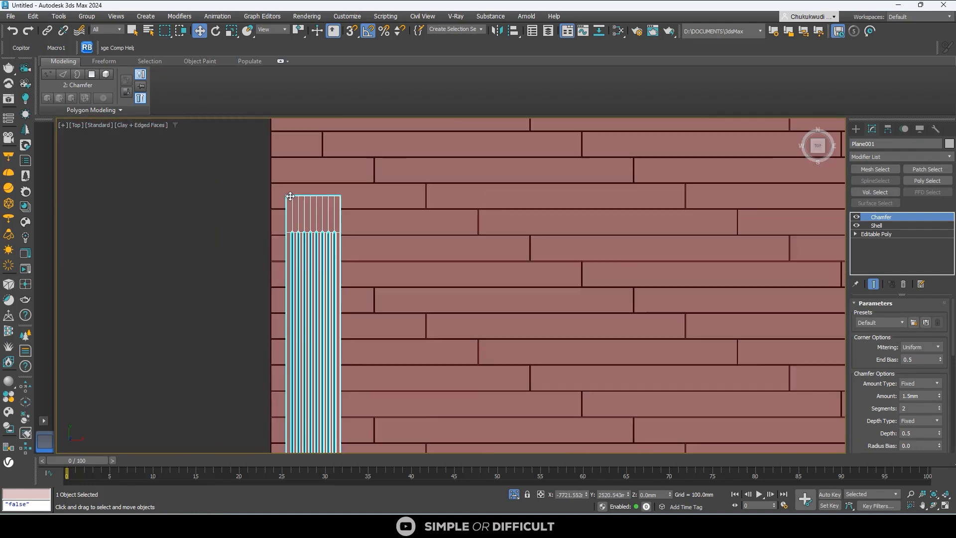
scroll(290, 196, down, 1)
key(alt+q)
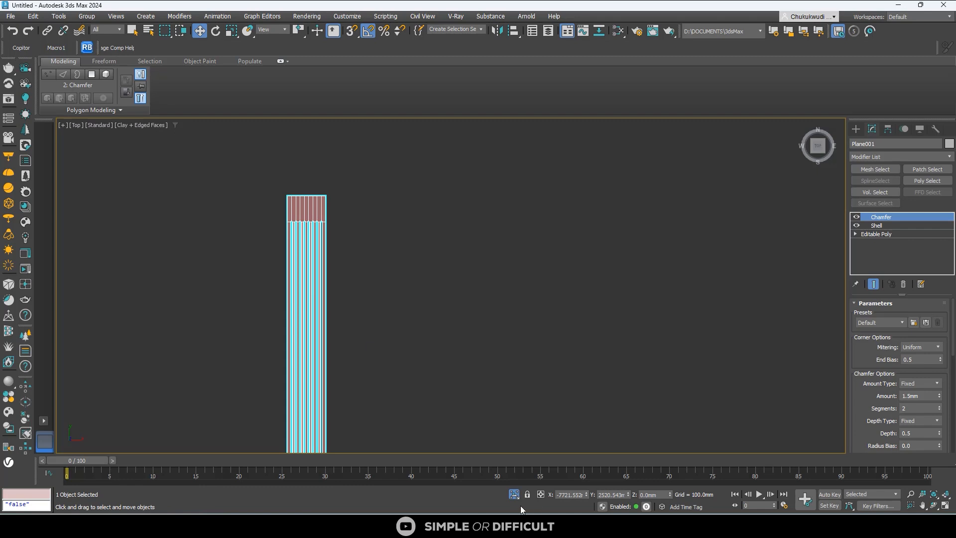
- End isolation and move the round dining table with its four chairs onto the open floor in front of the kitchen
click(515, 494)
scroll(276, 195, down, 2)
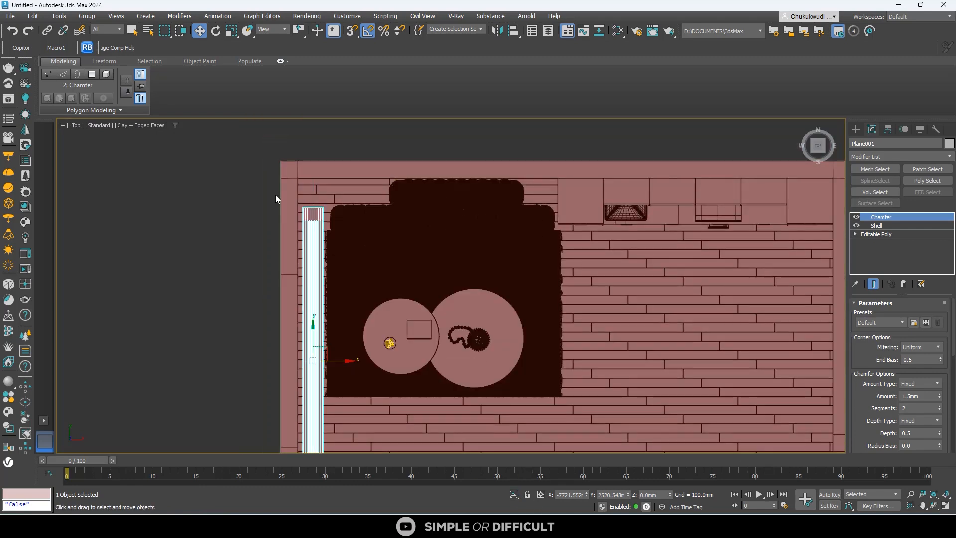
scroll(360, 243, down, 5)
scroll(440, 404, up, 5)
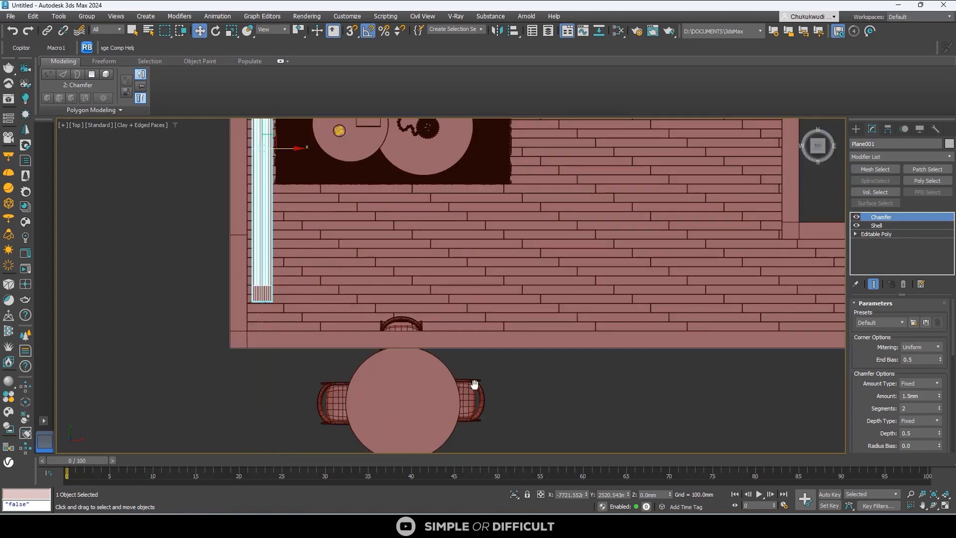
middle_drag(474, 385, 452, 269)
drag(269, 365, 269, 364)
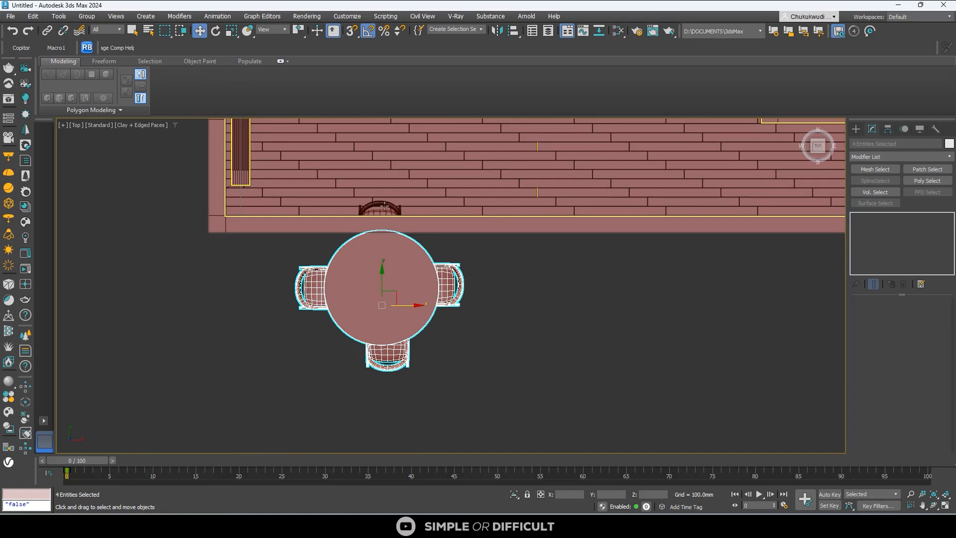
ctrl+click(384, 205)
scroll(348, 387, down, 4)
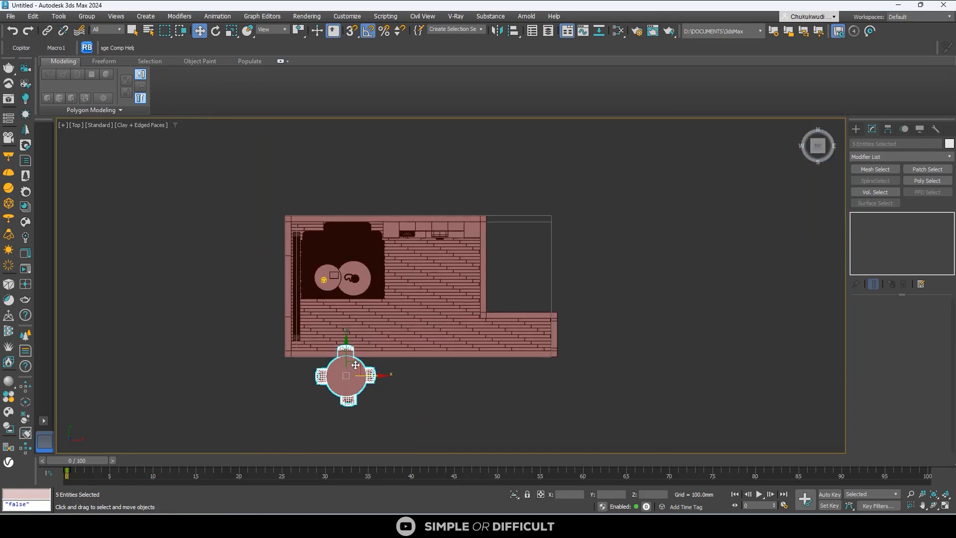
drag(355, 365, 456, 282)
alt+middle_drag(456, 282, 367, 330)
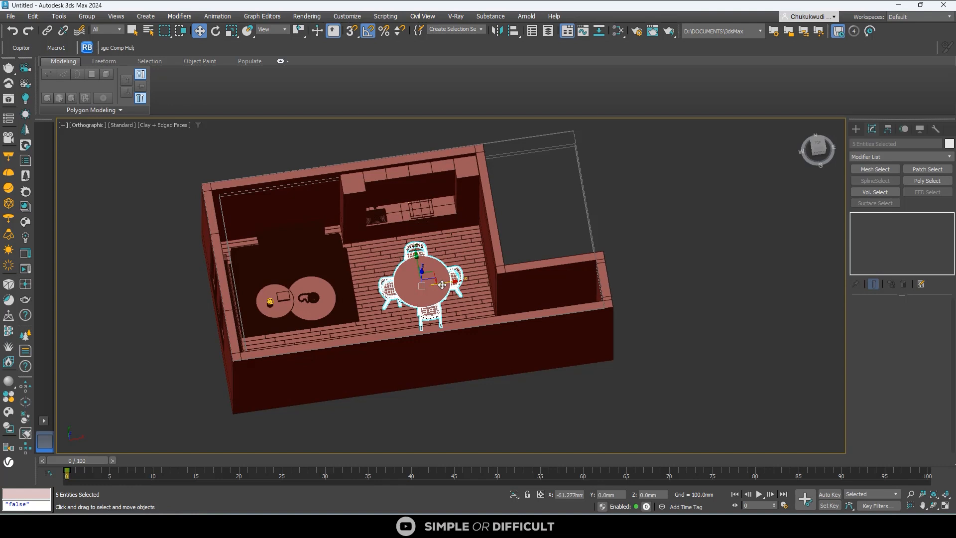
- Select the three-part twin spotlight lying far from the room in the top view and move it beside the window wall
scroll(444, 285, down, 6)
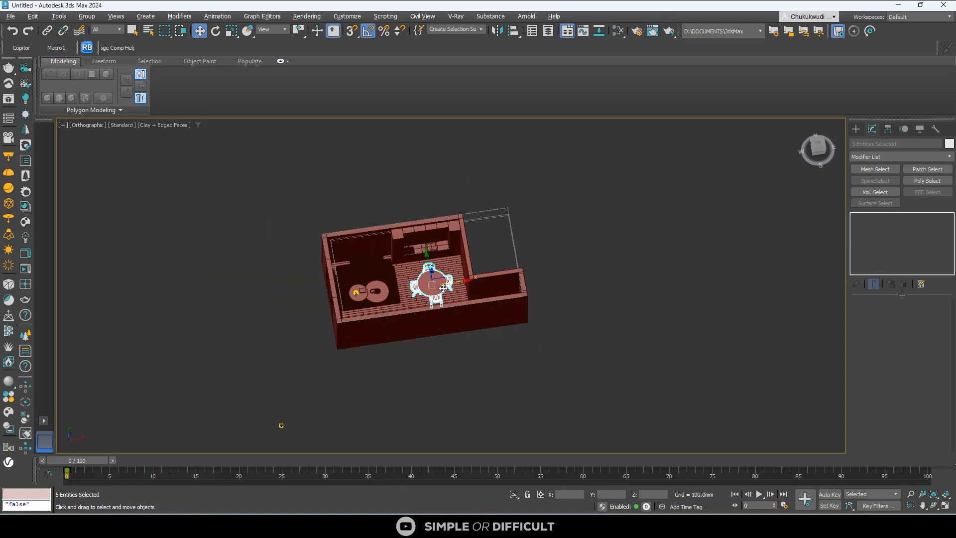
click(816, 149)
middle_drag(273, 390, 341, 351)
scroll(340, 350, up, 8)
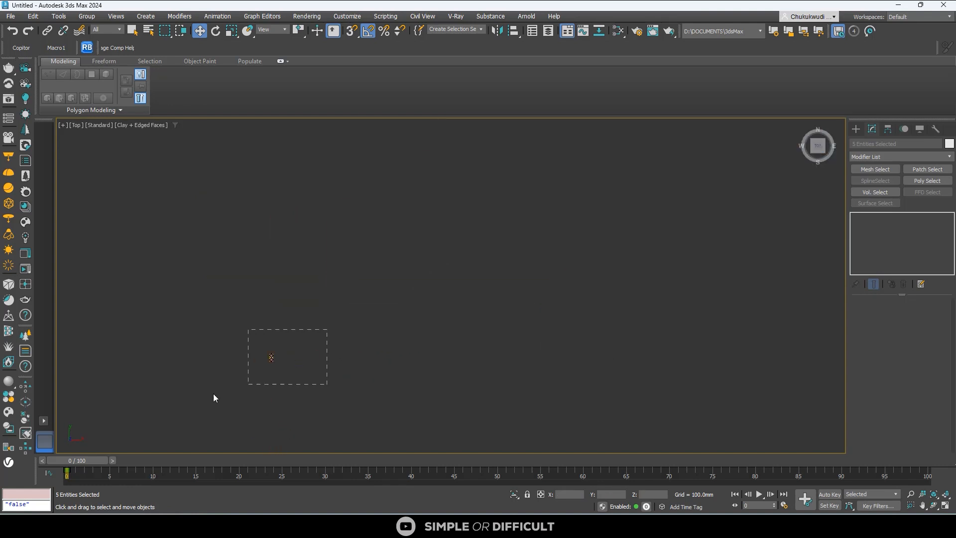
drag(213, 394, 211, 395)
drag(297, 346, 486, 170)
middle_drag(493, 208, 499, 329)
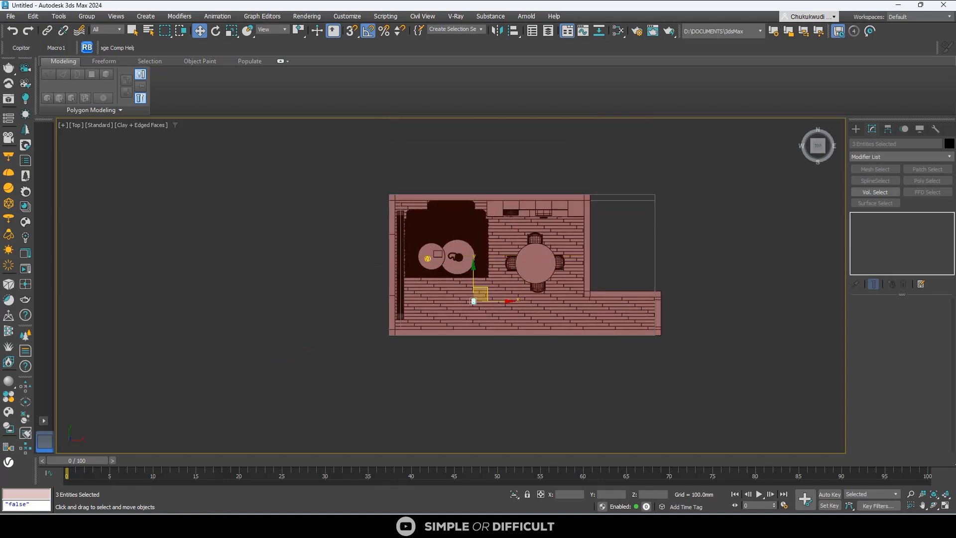
scroll(567, 296, up, 3)
middle_drag(482, 294, 539, 341)
scroll(540, 342, down, 1)
drag(552, 343, 286, 326)
scroll(268, 334, up, 3)
- Group the three spotlight parts and rotate the group a quarter turn so its two lamps lie along X
right_click(305, 327)
click(86, 17)
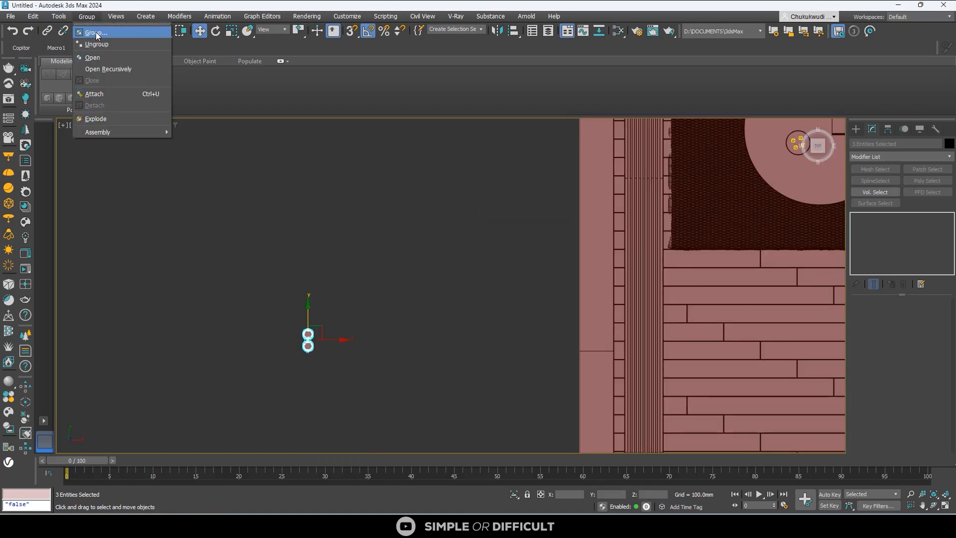
click(97, 33)
click(484, 279)
key(e)
drag(327, 318, 309, 275)
scroll(309, 275, down, 4)
middle_drag(310, 275, 279, 354)
- Move the spotlight group over one end of the sofa and clone it as an instance about 1645 mm along X
key(w)
drag(294, 369, 447, 219)
scroll(447, 215, up, 3)
middle_drag(447, 214, 441, 260)
drag(411, 261, 411, 228)
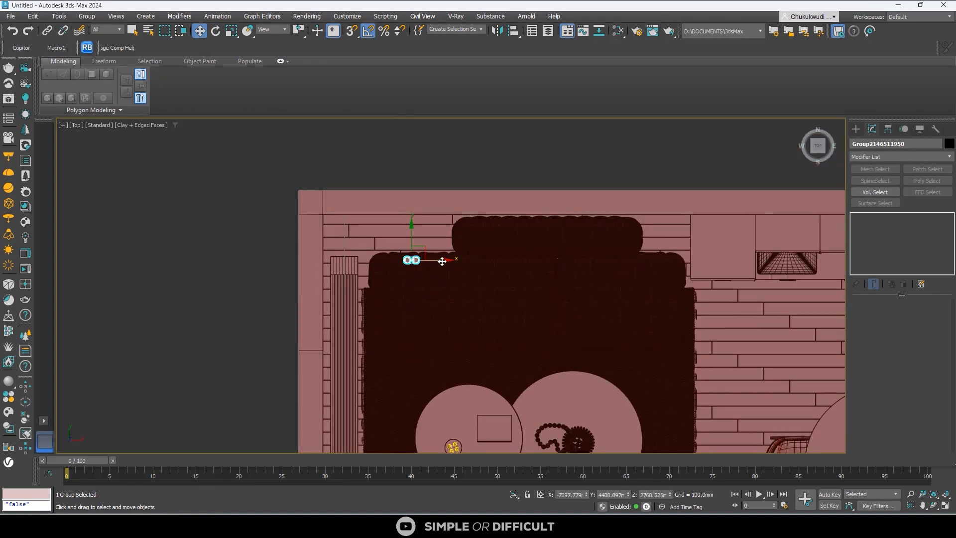
shift+drag(442, 261, 619, 260)
click(483, 301)
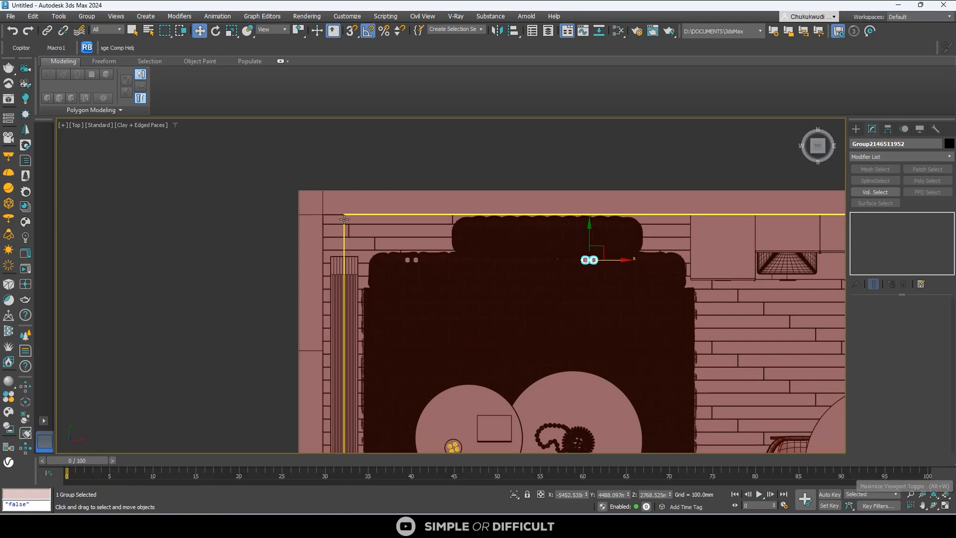
- Isolate the two sofa spotlights together with the ceiling shape
ctrl+click(411, 260)
alt+middle_drag(412, 260, 379, 267)
ctrl+click(369, 274)
scroll(442, 285, down, 2)
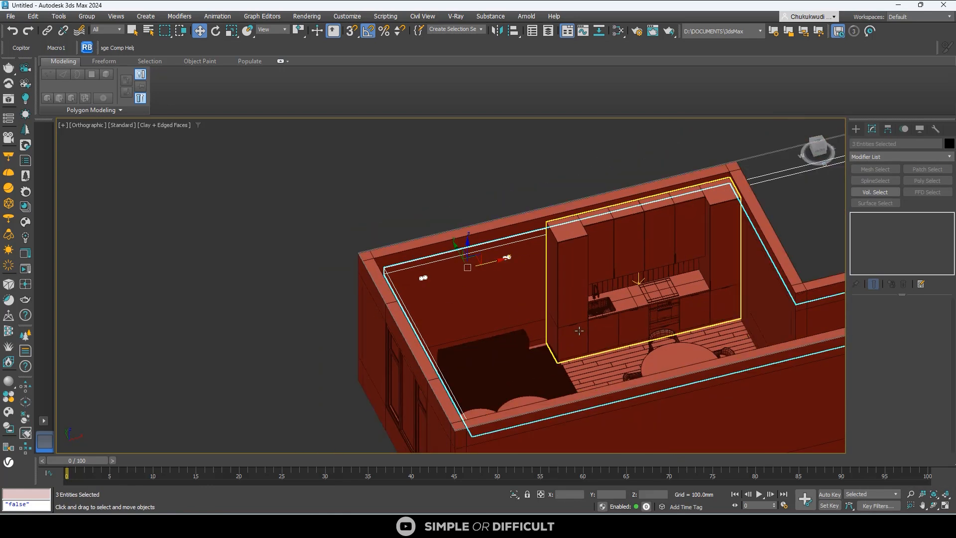
click(514, 494)
- Align both spotlights vertically with the ceiling in the front view, using snapping
click(819, 151)
click(508, 193)
drag(629, 167, 335, 176)
scroll(357, 170, up, 10)
scroll(418, 201, down, 6)
drag(730, 183, 731, 213)
scroll(324, 221, up, 2)
scroll(371, 257, up, 5)
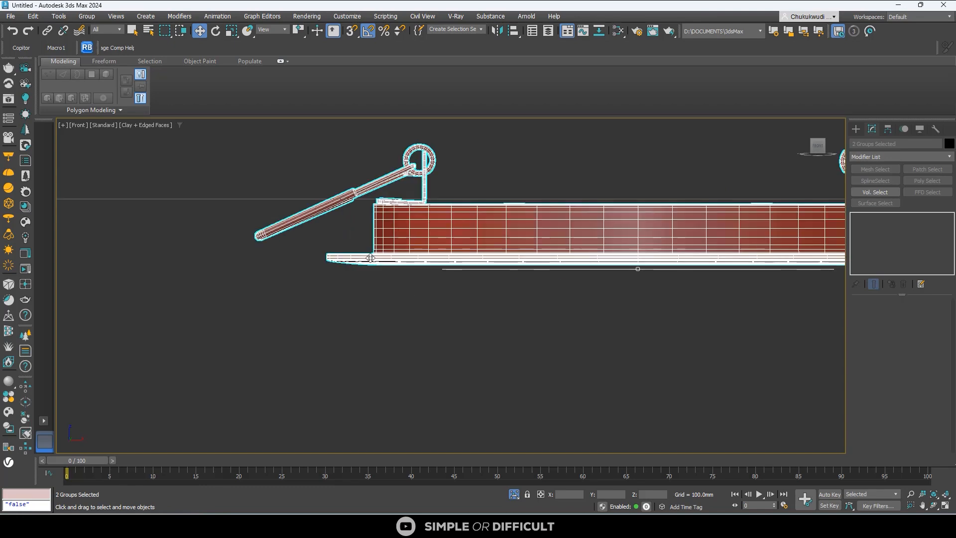
mouse_move(369, 255)
mouse_down()
mouse_move(356, 201)
mouse_move(375, 199)
mouse_move(382, 310)
mouse_move(712, 272)
mouse_move(703, 271)
mouse_up()
scroll(341, 201, up, 8)
- Return to the full scene in the top view and clone the spotlight pair as instances over the coffee tables and the dining area
key(t)
key(z)
scroll(366, 229, down, 9)
key(alt+q)
scroll(353, 251, up, 2)
click(478, 304)
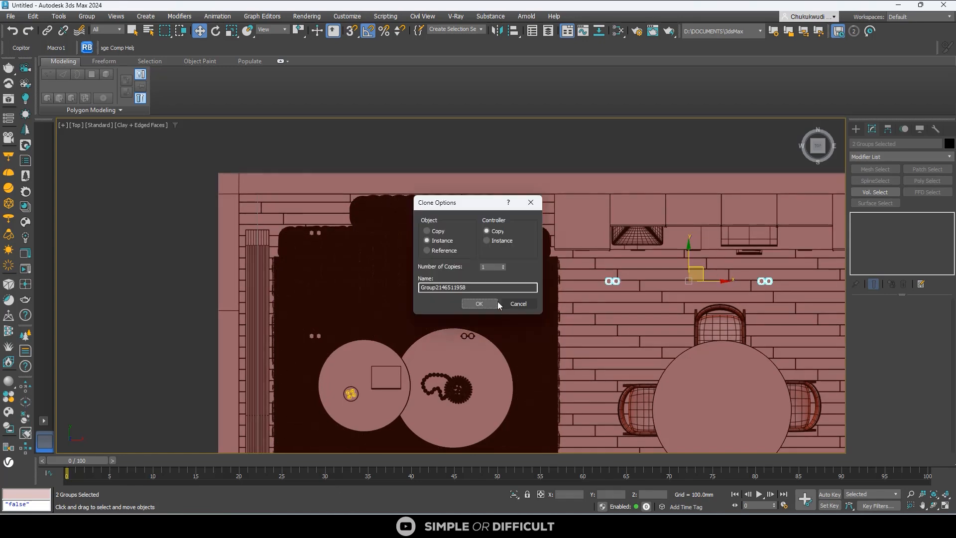
click(494, 302)
- Move one dining-area spotlight along X toward the side wall so the pair is spaced evenly around the table
scroll(773, 281, up, 2)
click(765, 281)
middle_drag(765, 280, 504, 285)
scroll(504, 285, down, 1)
drag(529, 287, 625, 276)
- Clone the dining-area spotlight pair as instances toward the front side of the dining table
ctrl+click(282, 283)
scroll(526, 282, down, 4)
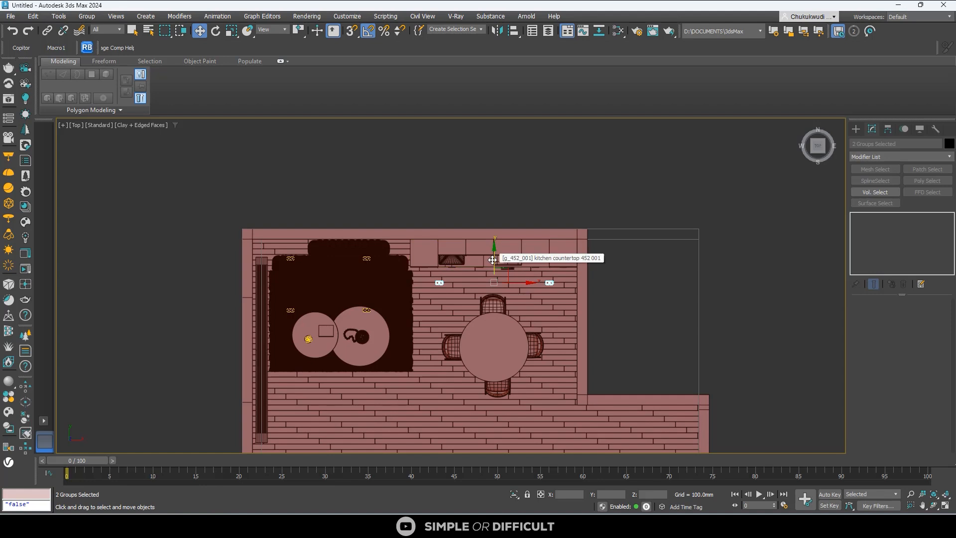
shift+drag(497, 258, 496, 343)
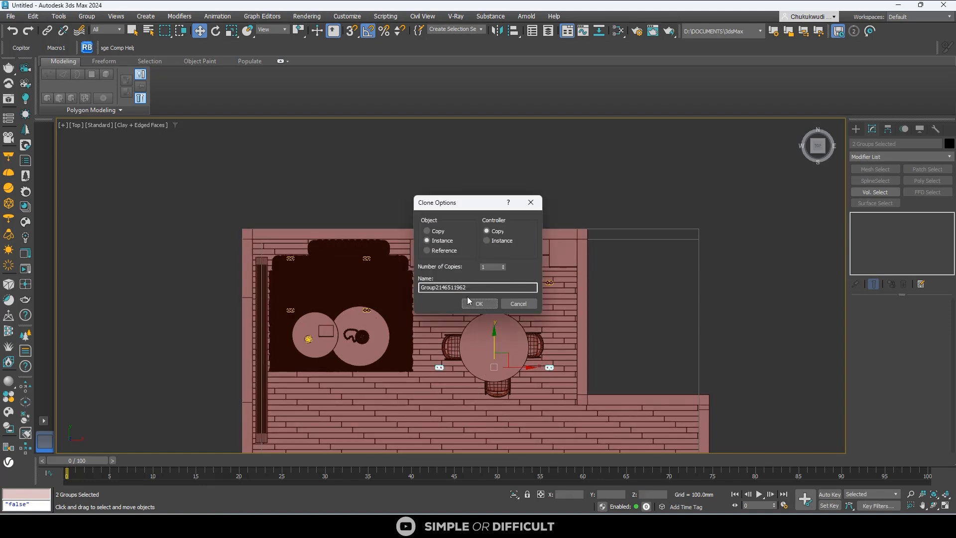
click(493, 303)
scroll(625, 316, down, 2)
- Move the ceiling shape's rear vertices about 83 mm inward from the back wall, leaving a gap, and deselect the shape
click(560, 319)
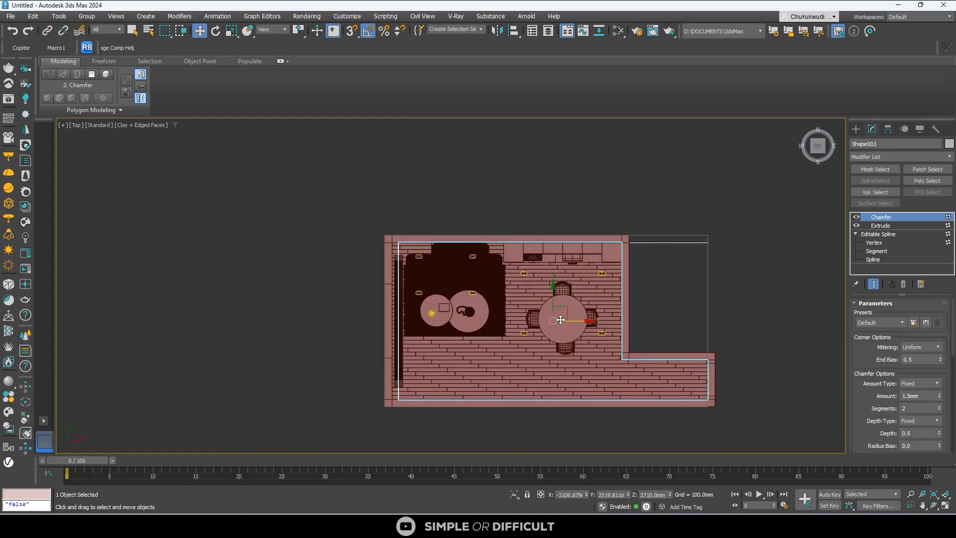
alt+middle_drag(561, 319, 467, 276)
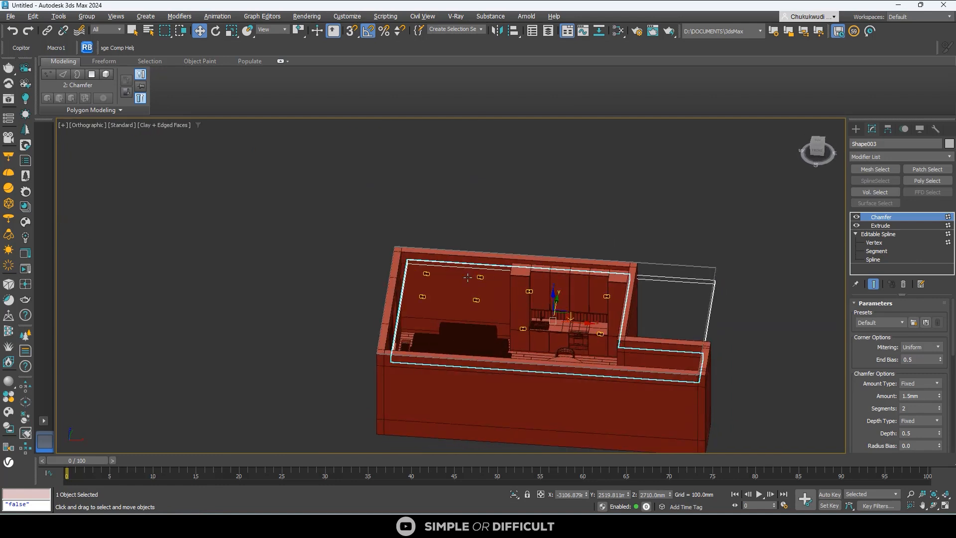
scroll(422, 265, up, 3)
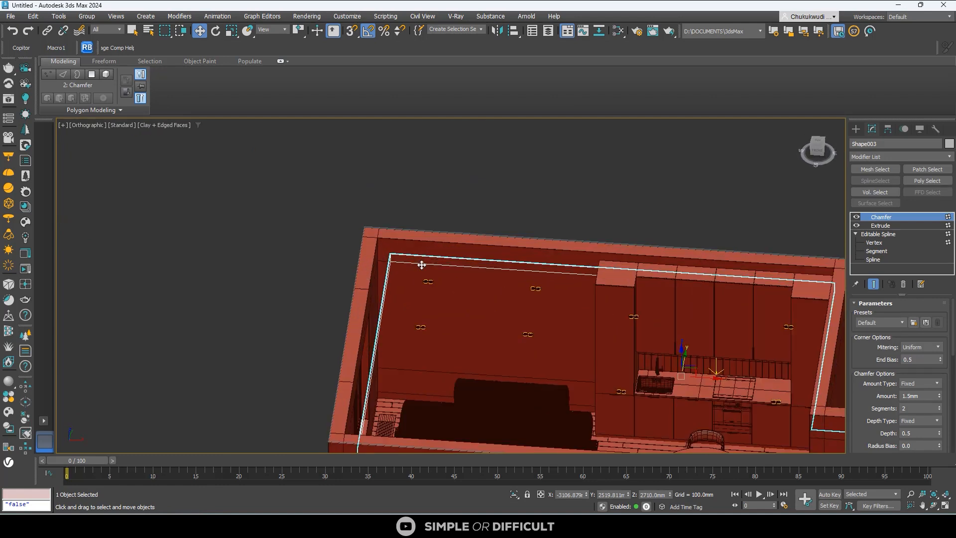
click(819, 143)
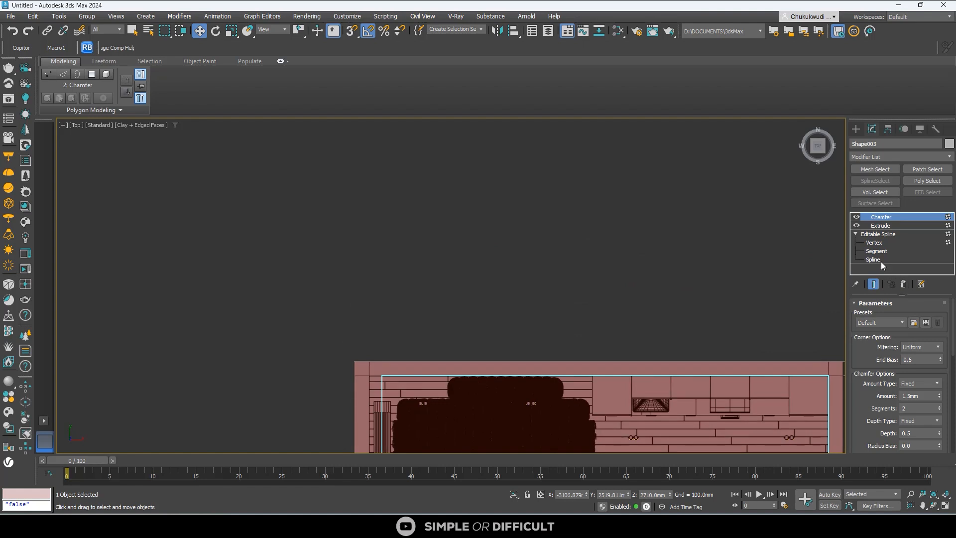
click(877, 243)
scroll(297, 265, down, 2)
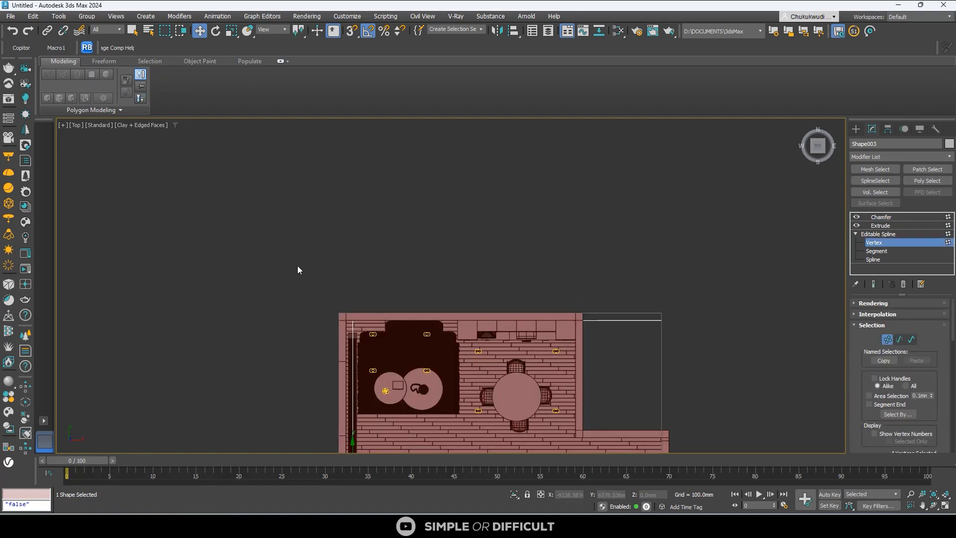
drag(297, 264, 742, 335)
scroll(436, 324, up, 3)
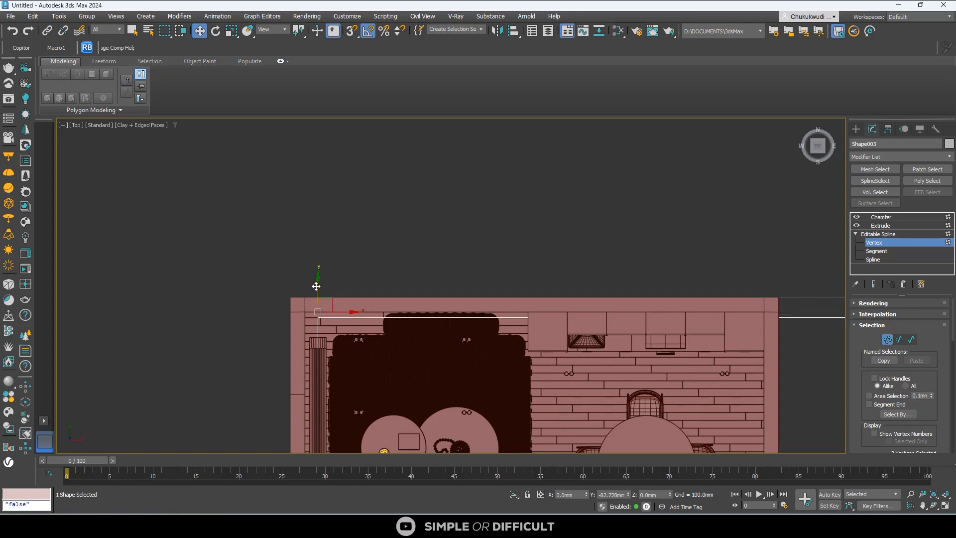
scroll(319, 297, up, 3)
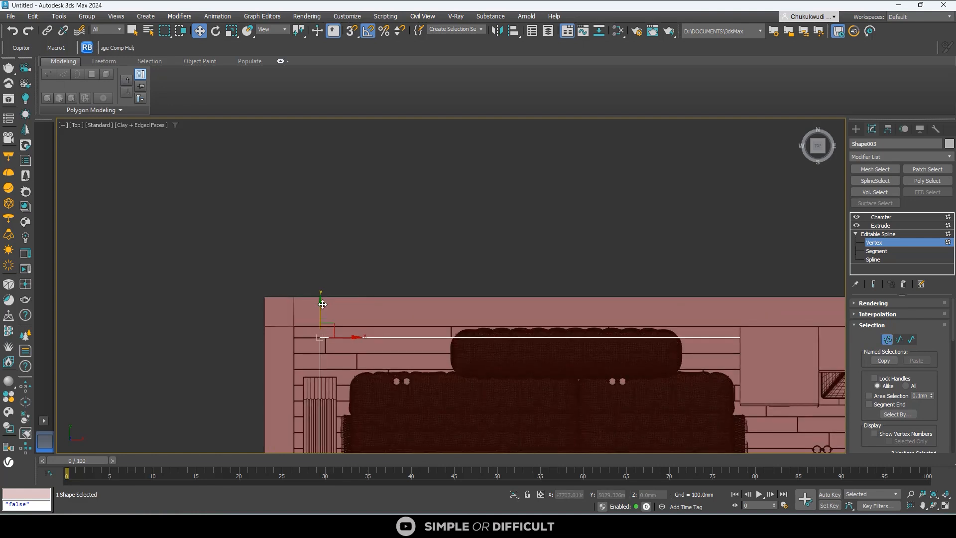
click(852, 132)
click(682, 180)
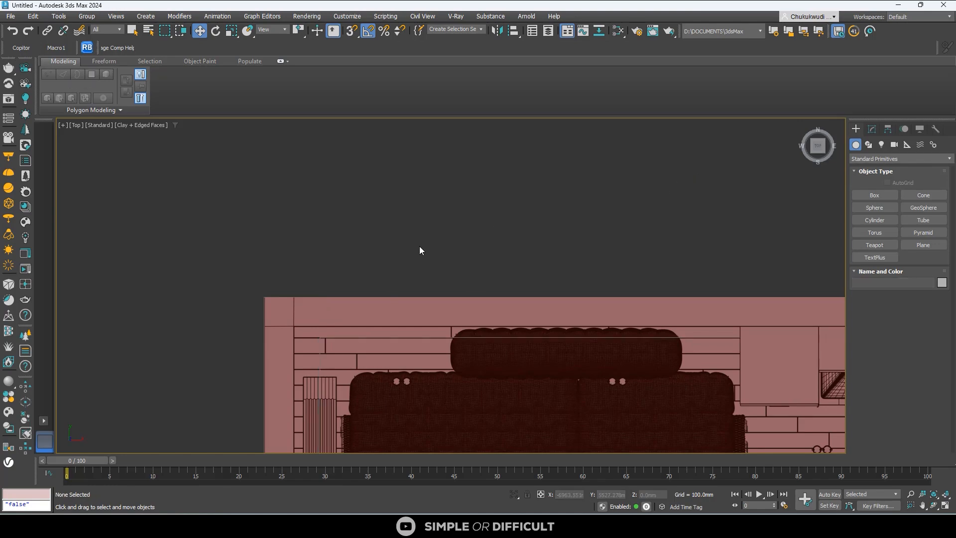
- Merge the curtains model file into the scene and dismiss the obsolete file notice
scroll(419, 246, down, 3)
alt+middle_drag(434, 299, 461, 333)
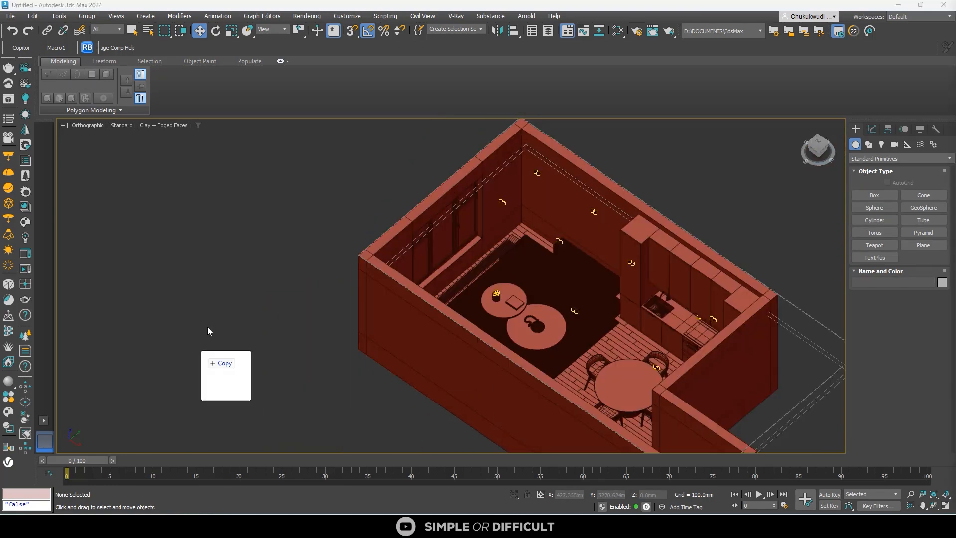
drag(207, 327, 239, 238)
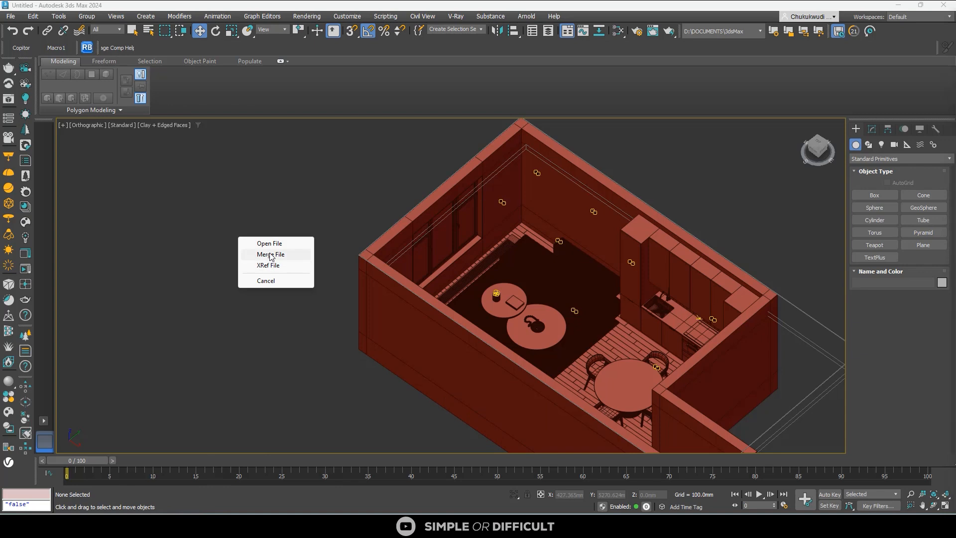
click(270, 255)
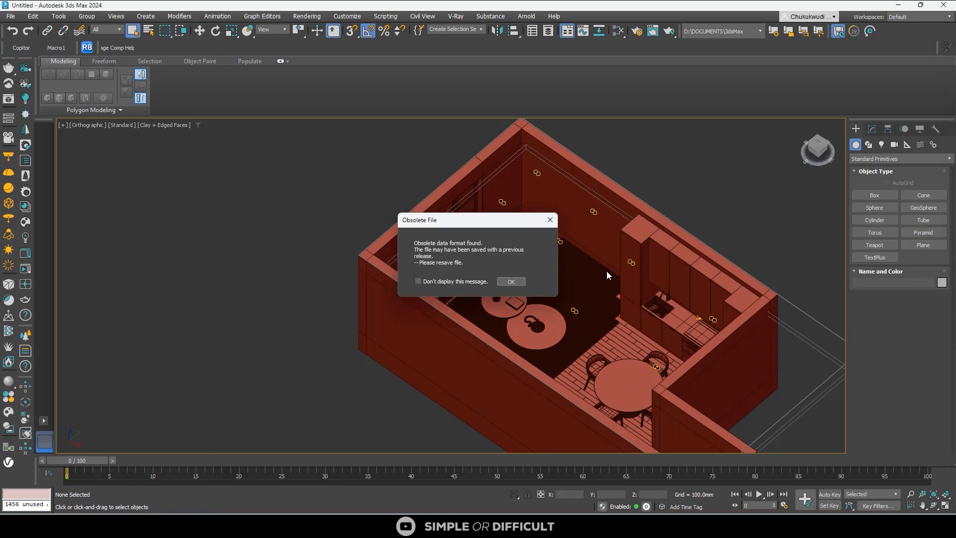
click(511, 282)
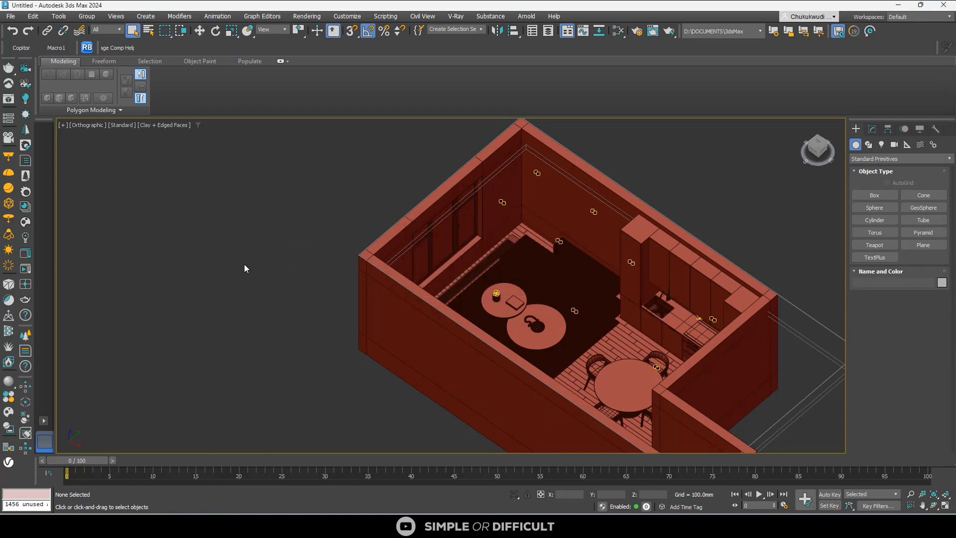
- Select the Curtains group and rotate it 90 degrees in the top view so it runs parallel to the window wall
scroll(244, 264, down, 5)
click(226, 264)
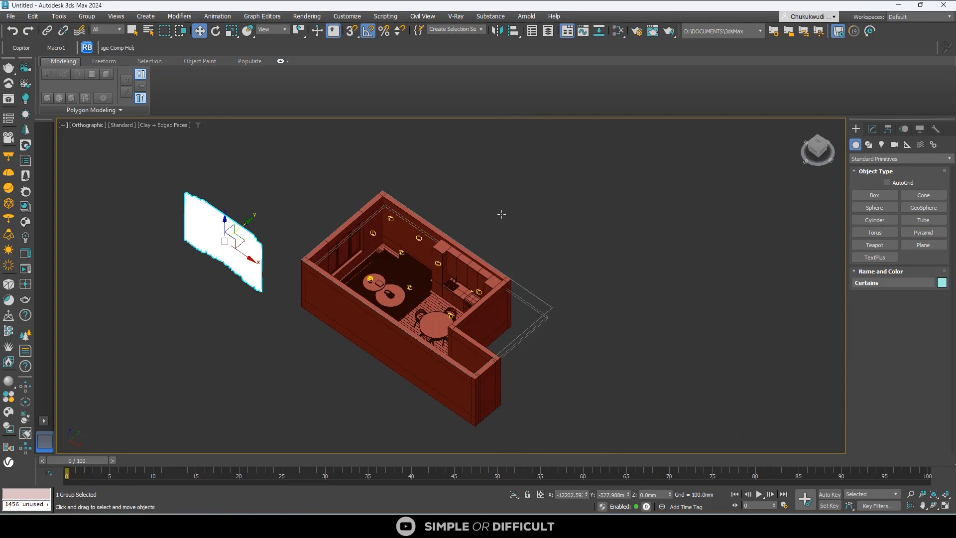
click(819, 143)
scroll(266, 282, up, 5)
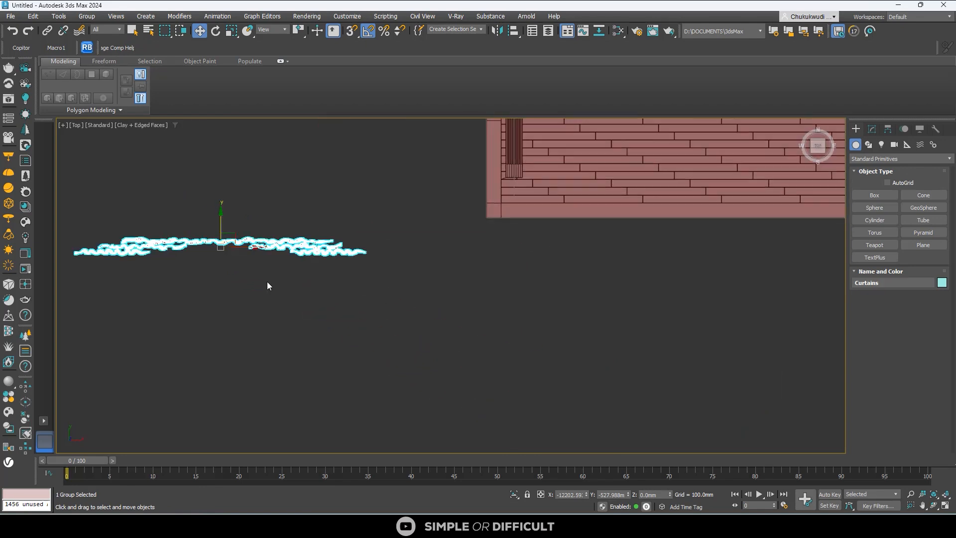
click(267, 282)
click(276, 244)
scroll(284, 248, down, 3)
click(216, 31)
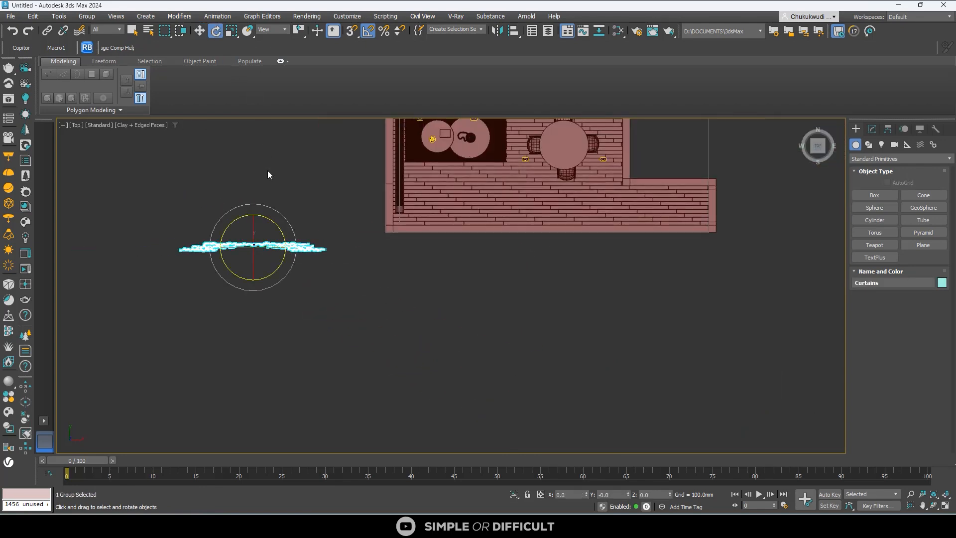
middle_drag(282, 190, 325, 259)
drag(315, 288, 294, 242)
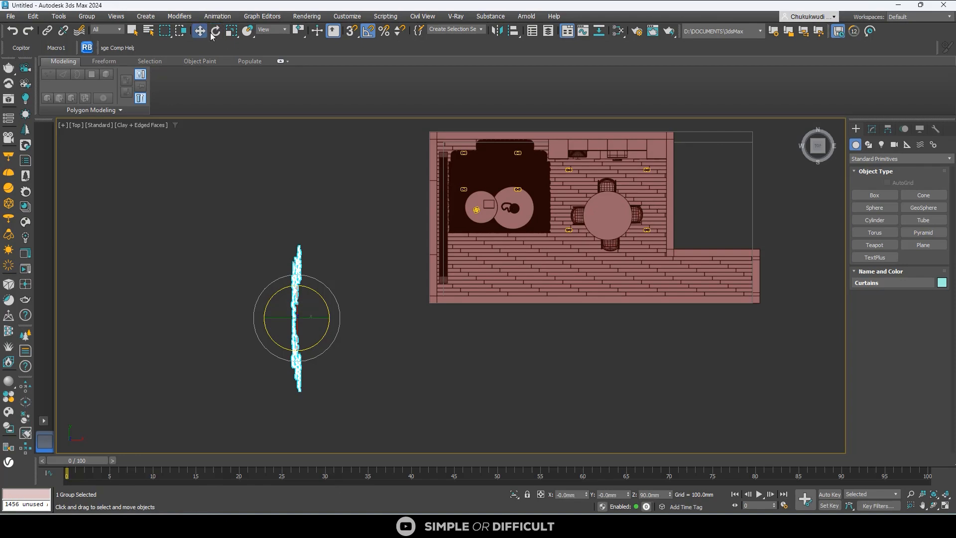
- Move the curtains into the room along the window wall above the floor grille and check their fit at the corner
drag(314, 311, 455, 214)
scroll(447, 165, up, 5)
scroll(422, 127, up, 3)
scroll(449, 219, down, 1)
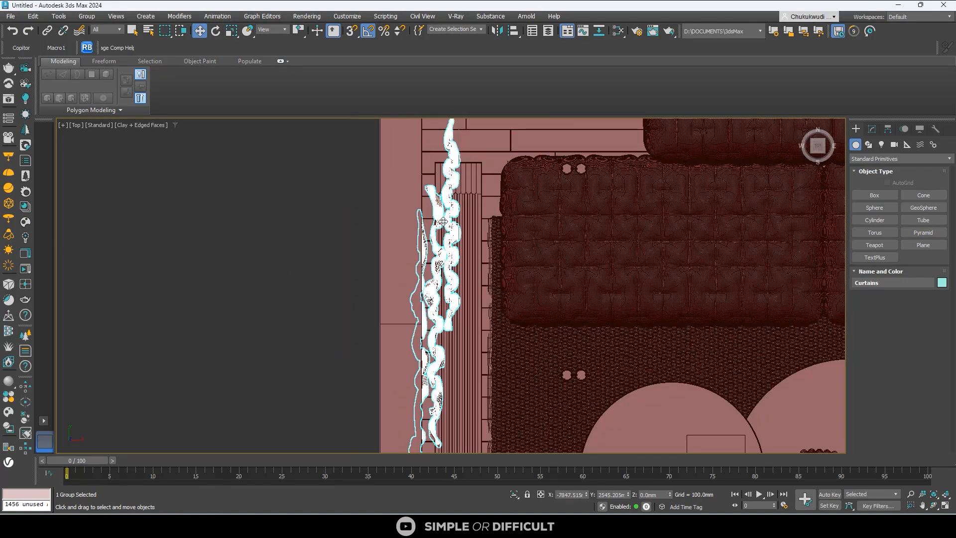
middle_drag(459, 125, 397, 250)
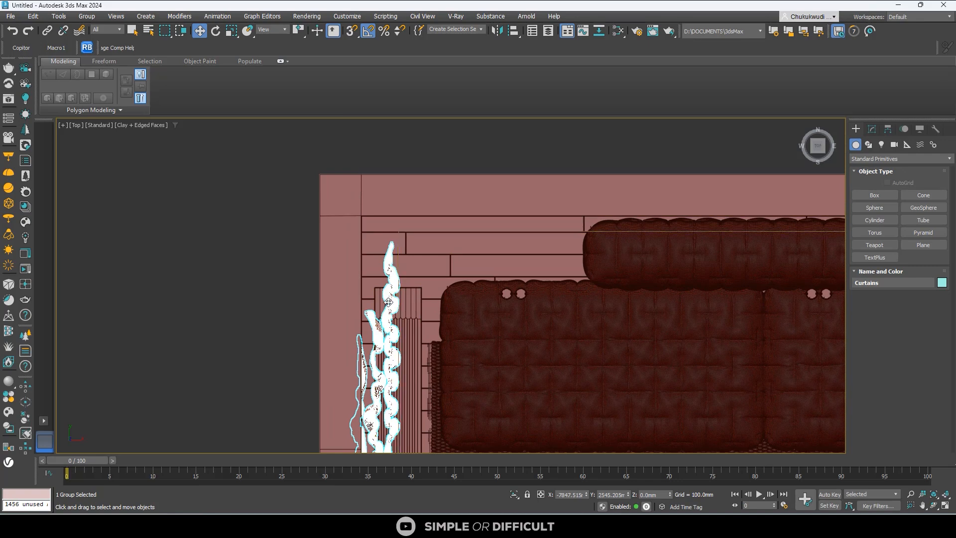
middle_drag(388, 302, 363, 217)
scroll(398, 199, down, 5)
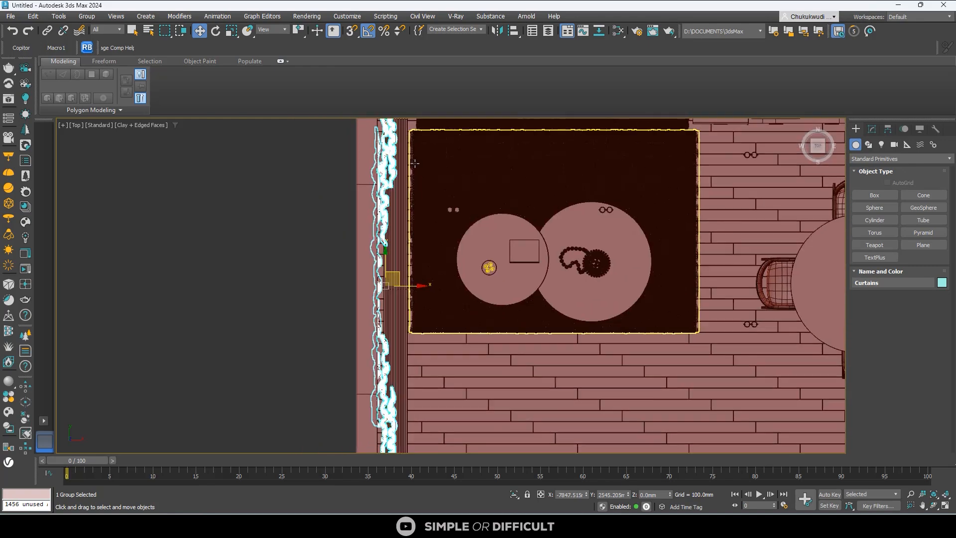
- Move the Curtains group about 23 mm closer to the window wall and check the fit in an angled view
scroll(407, 185, up, 5)
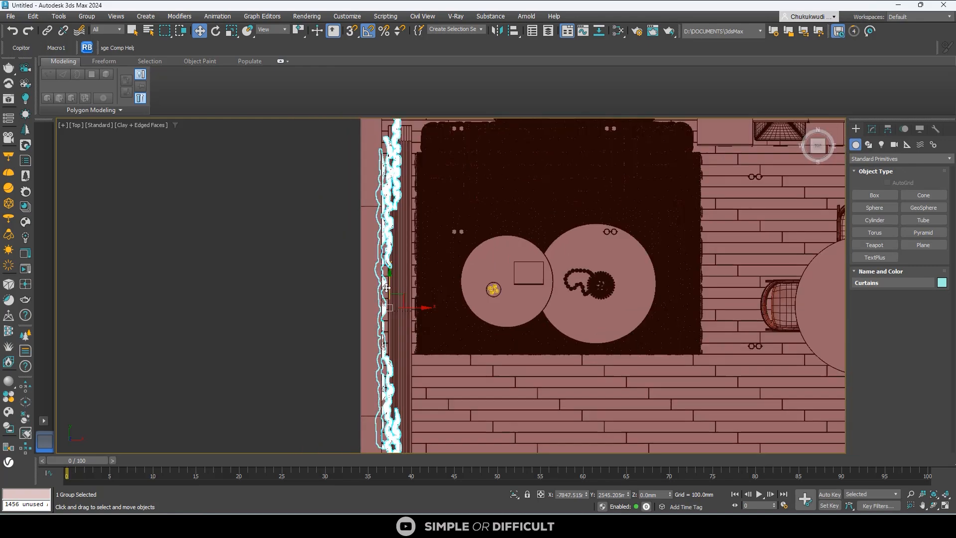
scroll(387, 288, down, 3)
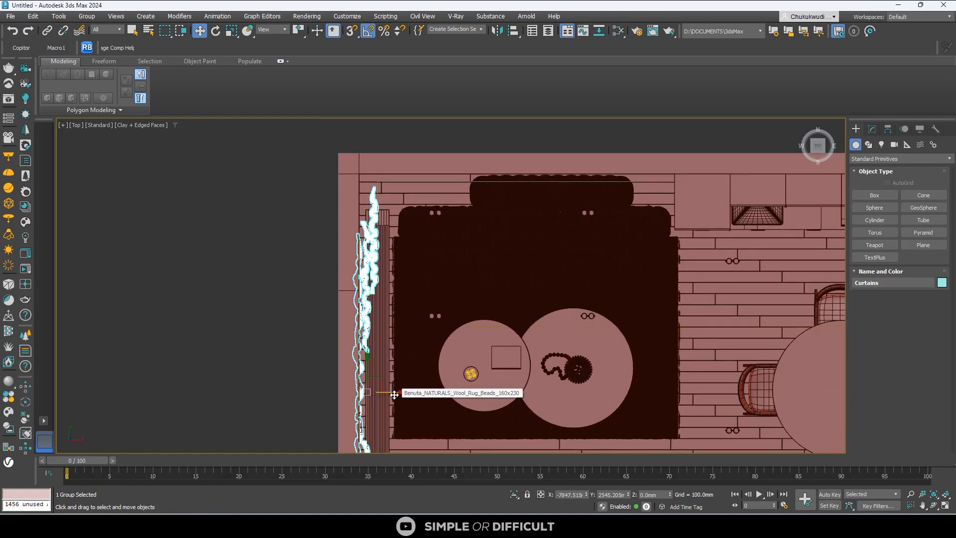
drag(394, 394, 391, 395)
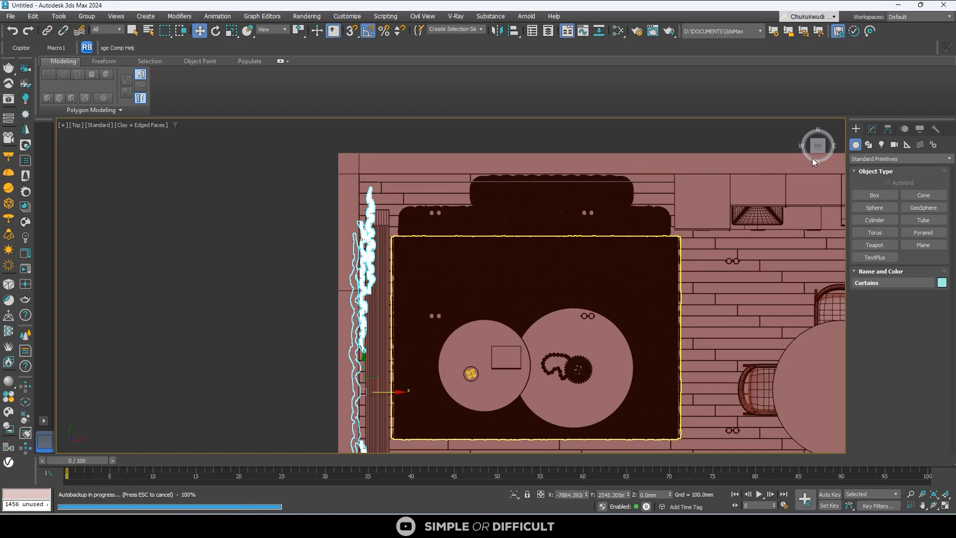
scroll(377, 288, up, 2)
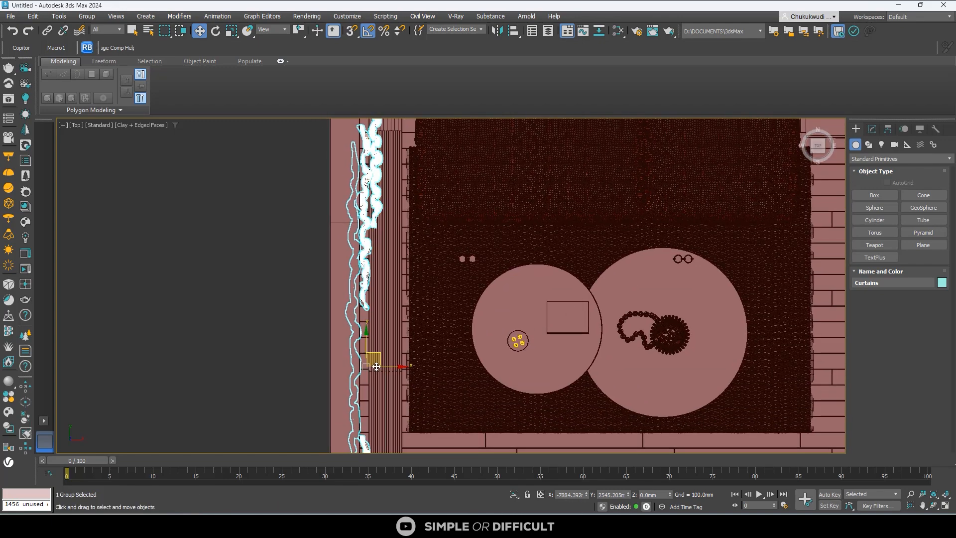
scroll(375, 366, up, 2)
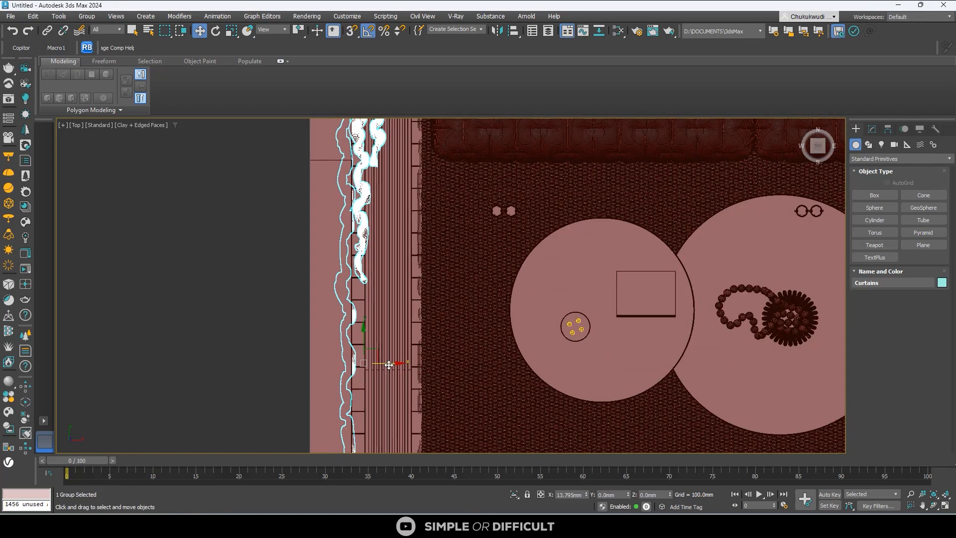
scroll(365, 345, down, 3)
alt+middle_drag(365, 345, 278, 262)
alt+middle_drag(271, 256, 268, 256)
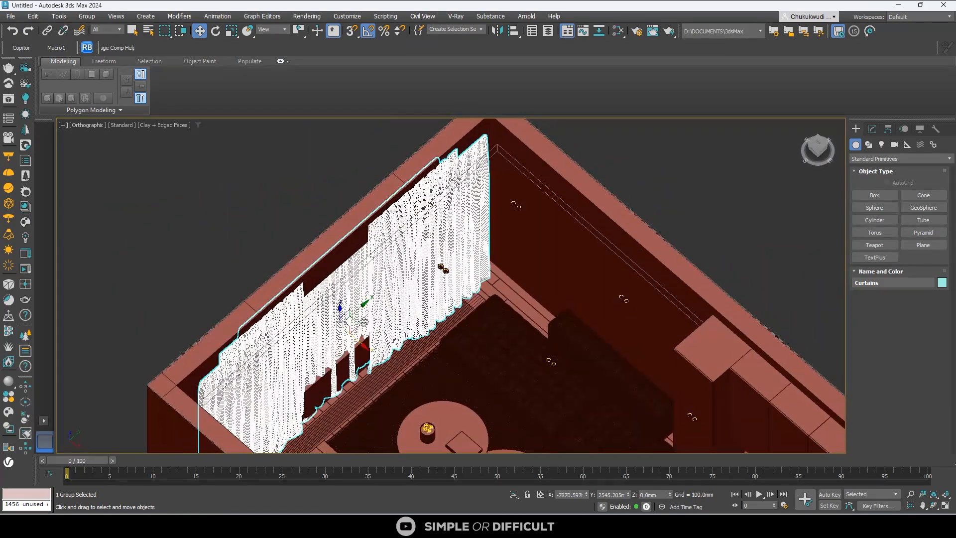
- Open the Curtains group, move the Sink Tulle outside the room and detach it from the group
click(86, 16)
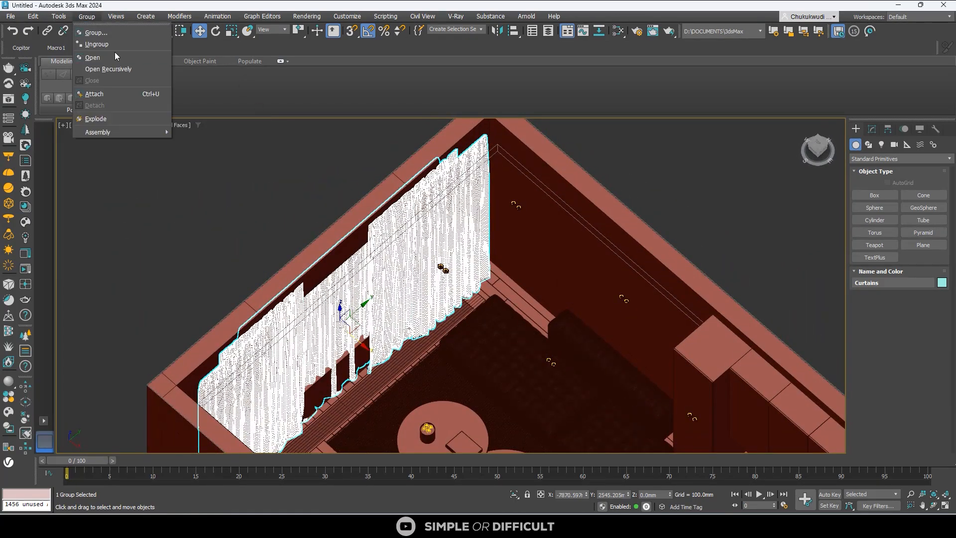
click(97, 57)
click(352, 312)
alt+middle_drag(352, 312, 770, 200)
click(814, 149)
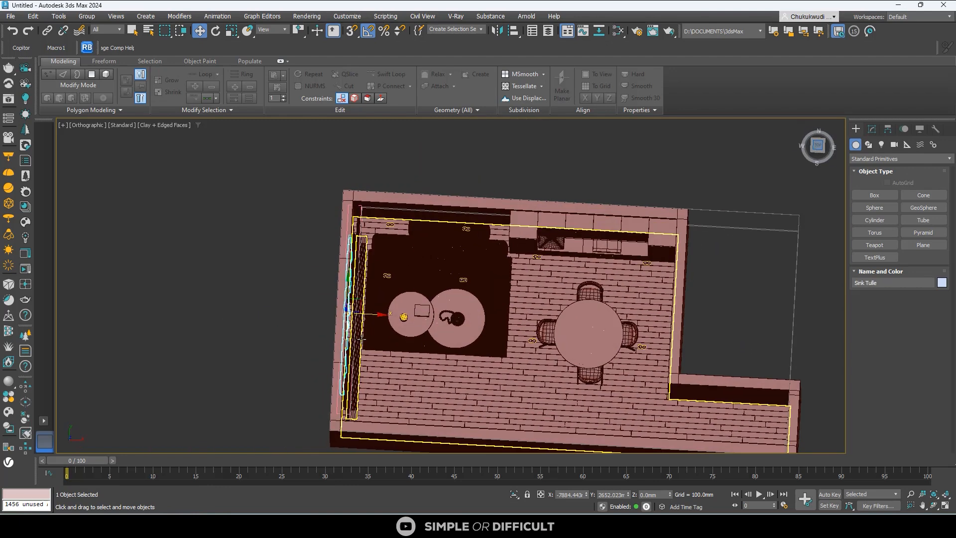
scroll(390, 224, up, 5)
drag(391, 224, 185, 419)
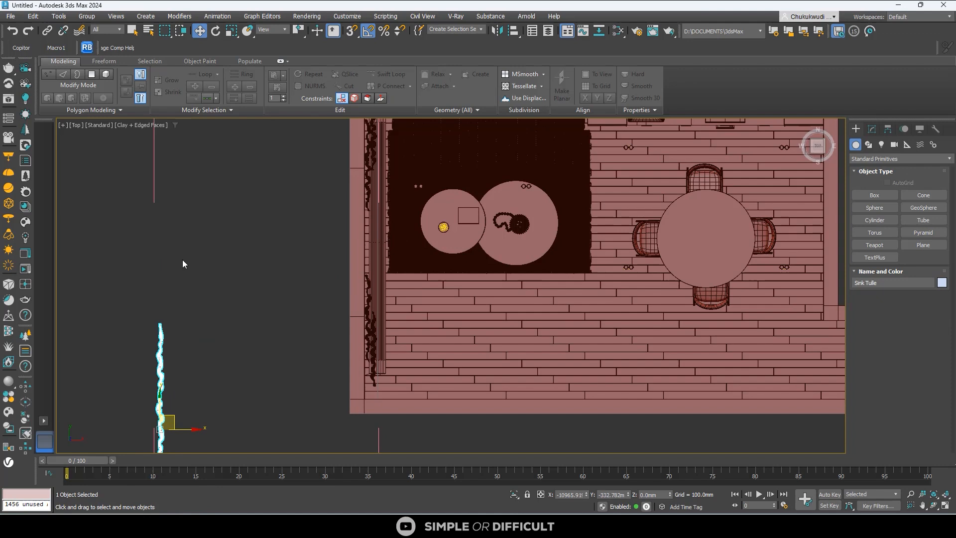
click(87, 17)
click(102, 105)
- Select the Curtain04 panel near the room's corner and close the open Curtains group
scroll(197, 309, down, 3)
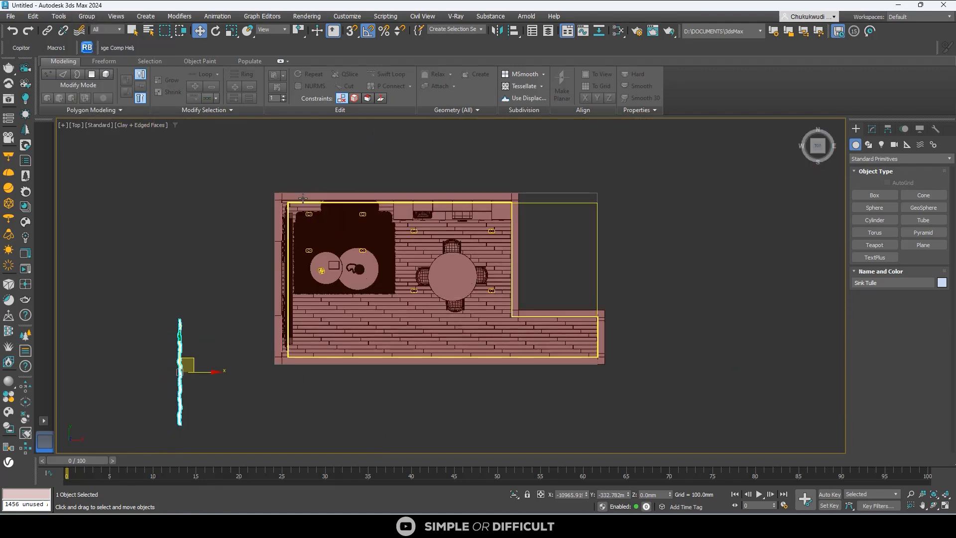
scroll(259, 233, up, 8)
click(266, 261)
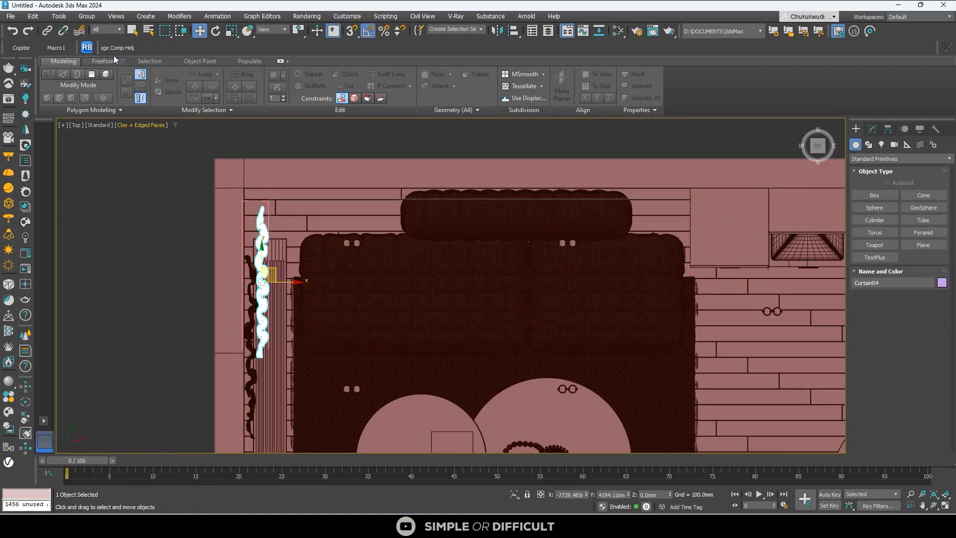
click(85, 18)
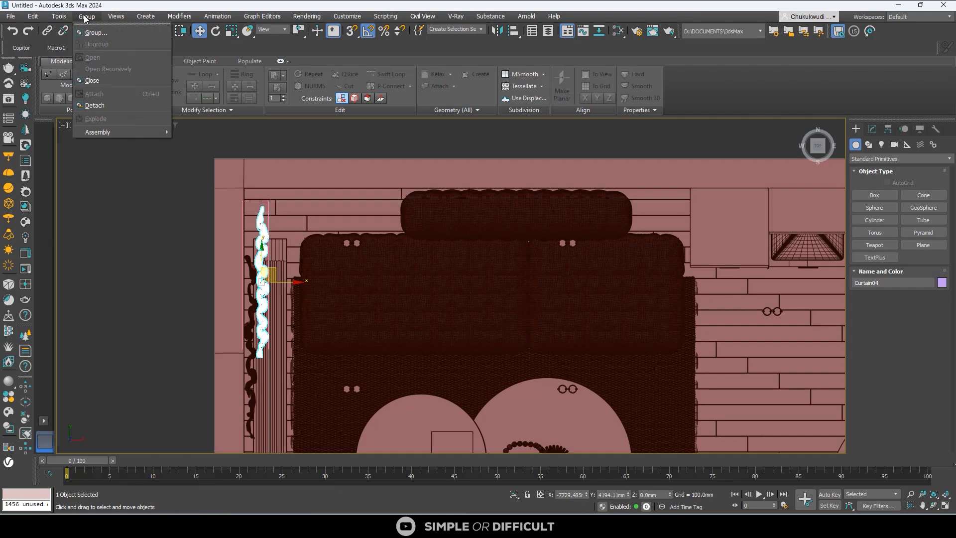
click(91, 80)
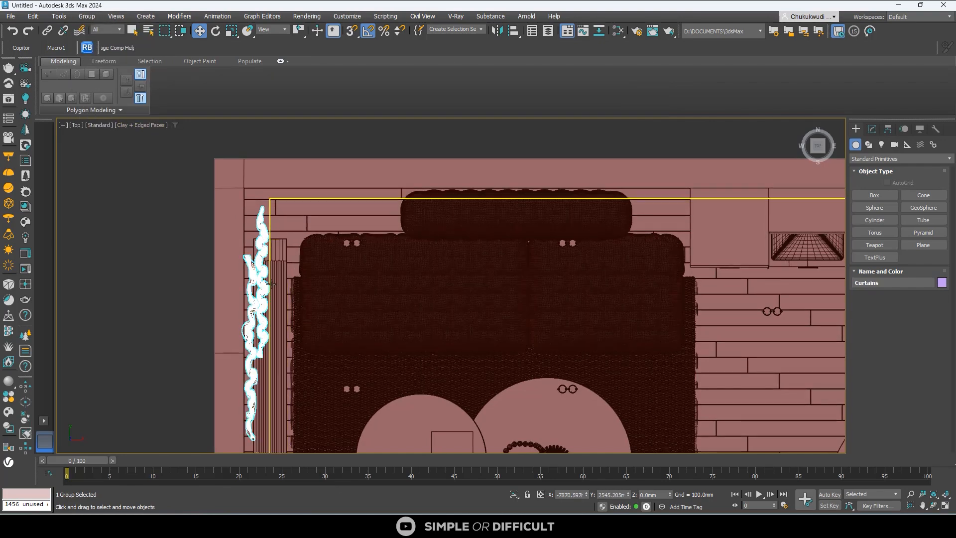
- Move the Curtains group about 136 mm along the window wall toward the back wall
scroll(260, 219, down, 2)
scroll(257, 326, up, 3)
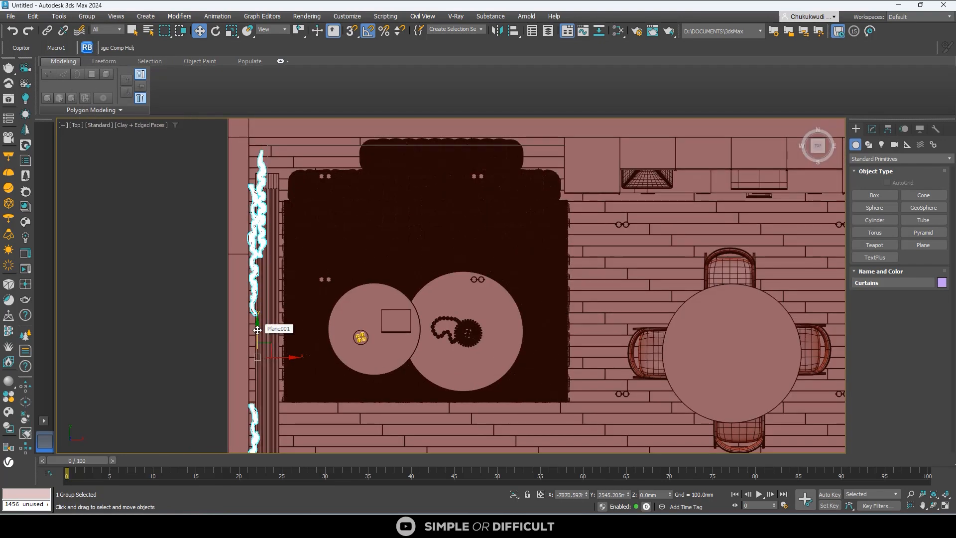
drag(257, 323, 255, 315)
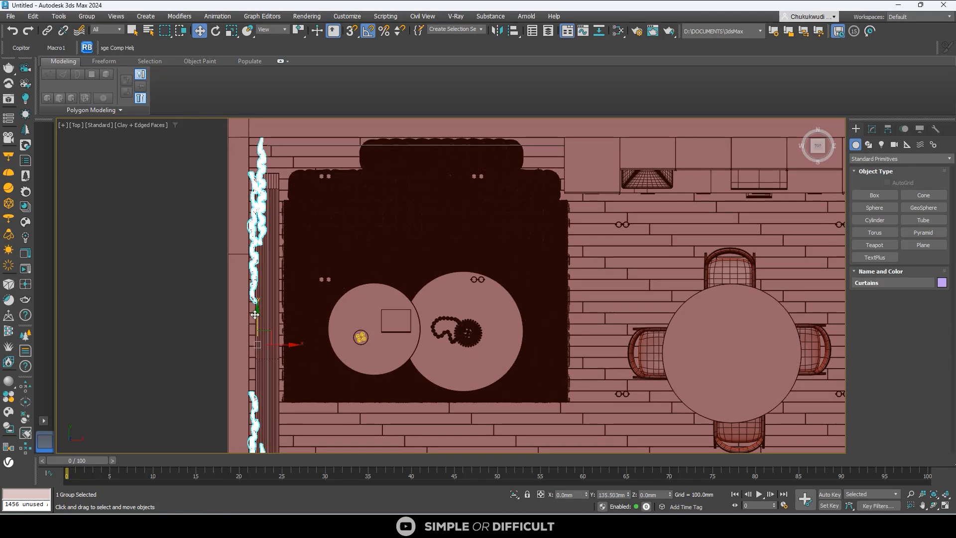
- Examine the curtains' upper and lower ends against the ceiling and floor in the front wireframe view
click(817, 157)
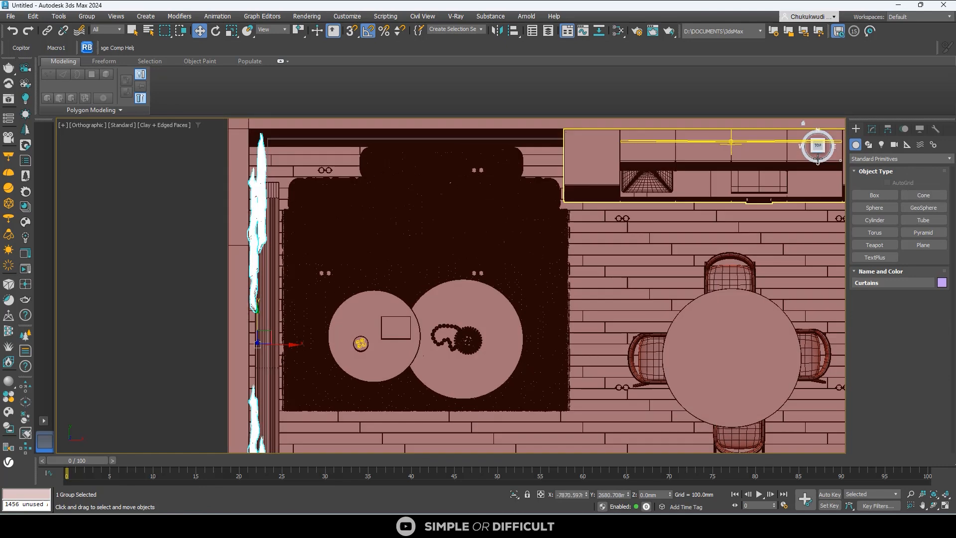
key(F3)
scroll(262, 240, up, 5)
middle_drag(263, 240, 296, 171)
scroll(297, 168, down, 5)
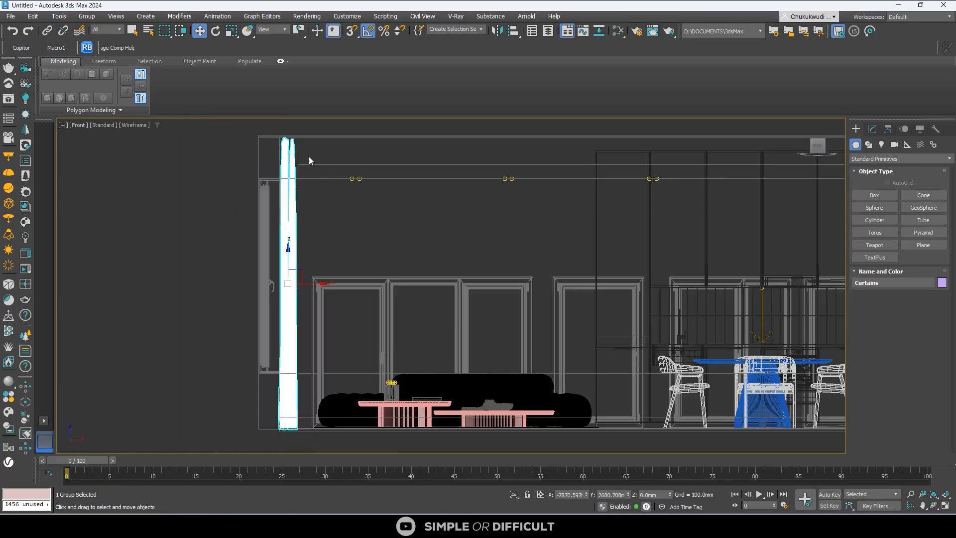
middle_drag(320, 270, 320, 209)
scroll(294, 342, up, 6)
scroll(301, 300, down, 4)
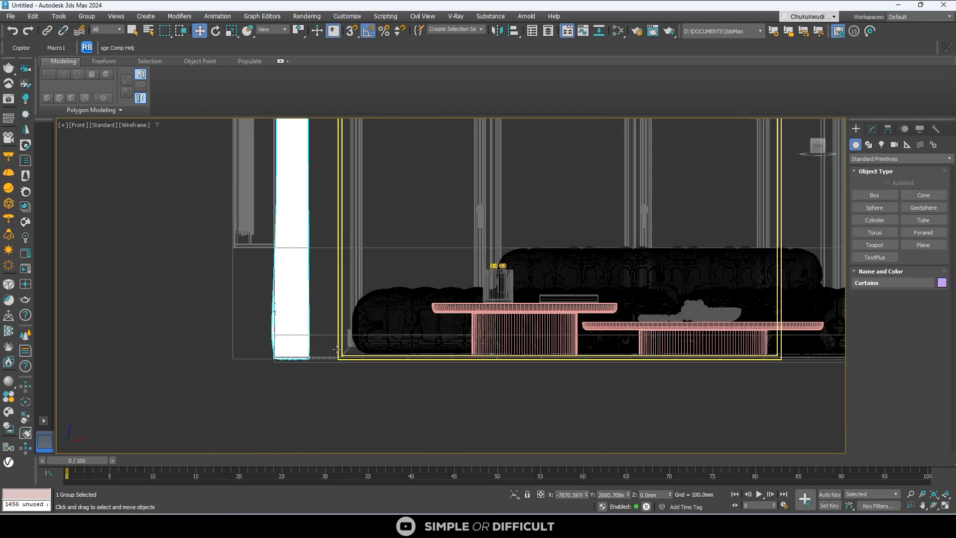
scroll(313, 357, up, 3)
scroll(282, 354, up, 4)
scroll(288, 340, down, 9)
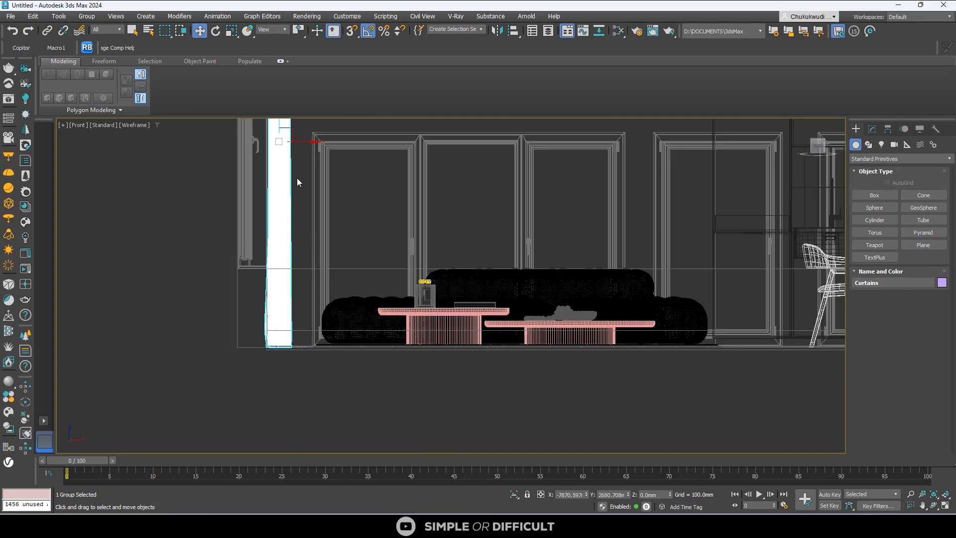
- Try raising the curtains about 34 mm off the floor, and undo the move
middle_drag(297, 177, 314, 278)
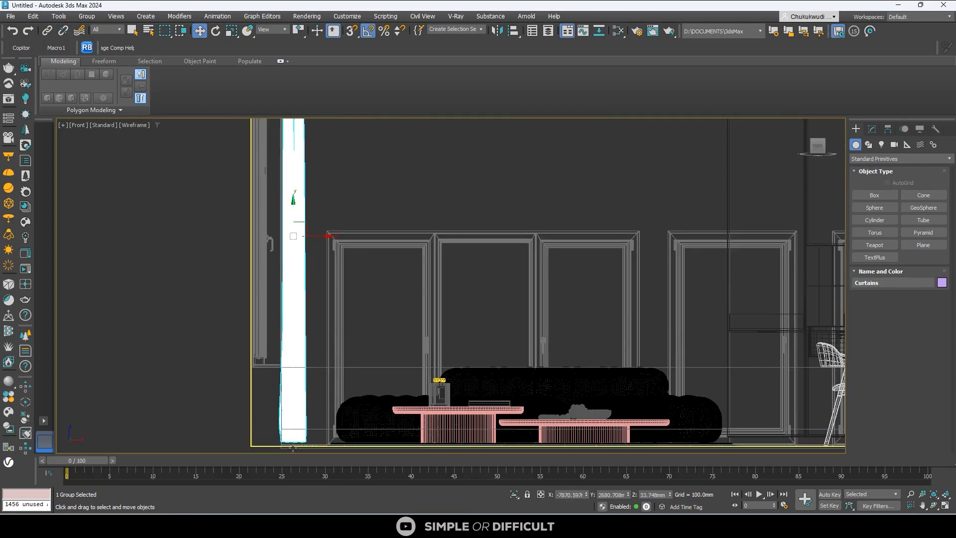
scroll(296, 438, up, 5)
middle_drag(345, 417, 346, 312)
scroll(423, 310, up, 2)
scroll(429, 308, up, 2)
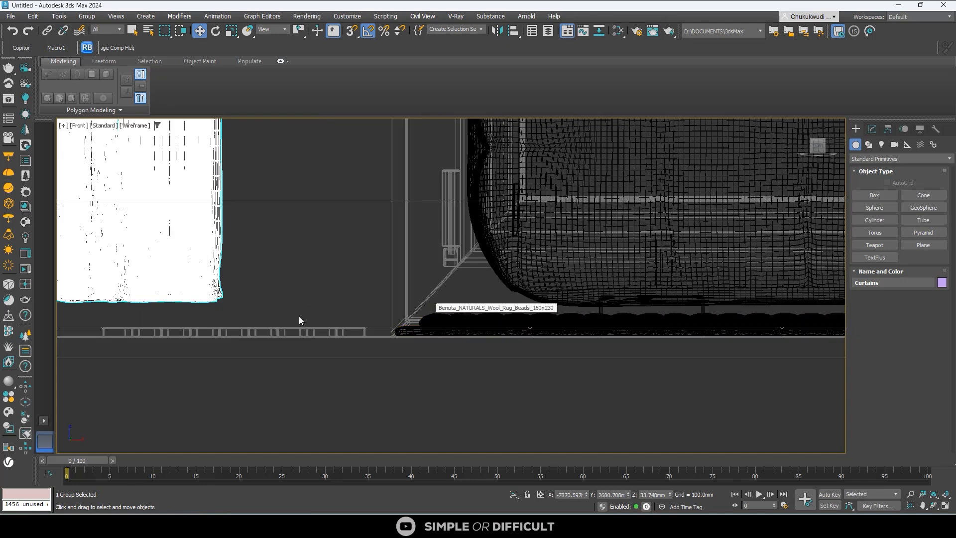
key(ctrl+z)
- Lower the wooden floor boards and the floor slab beneath them together by 10 mm using a relative Z offset
click(270, 333)
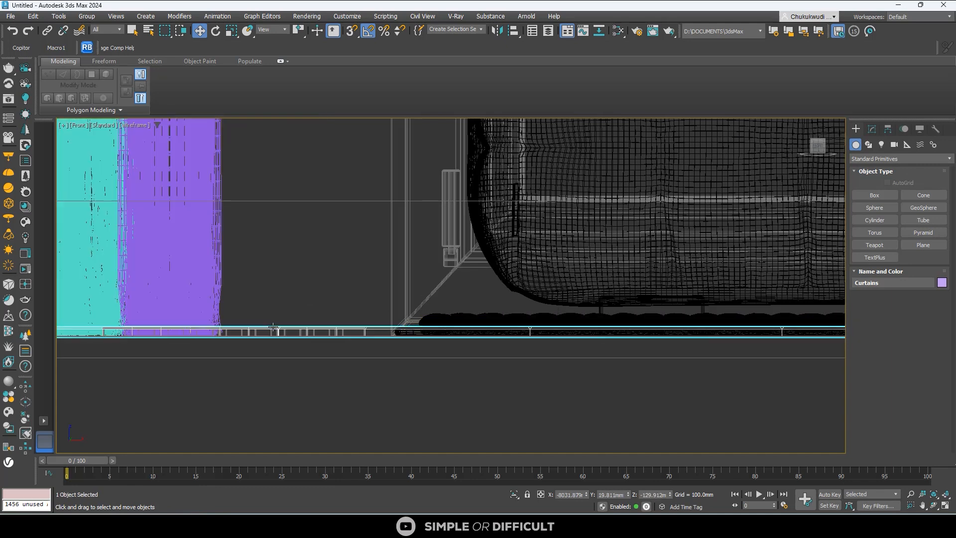
scroll(319, 337, down, 2)
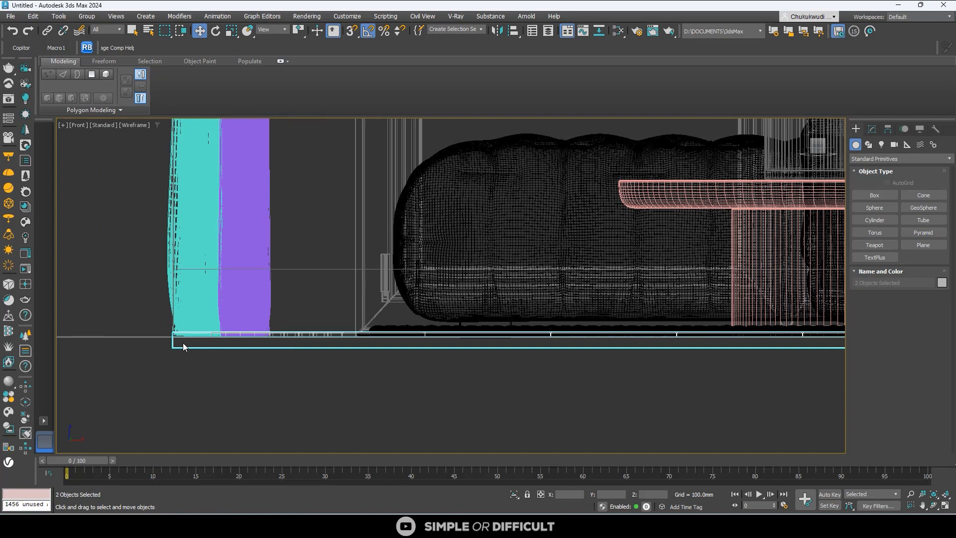
scroll(183, 346, up, 2)
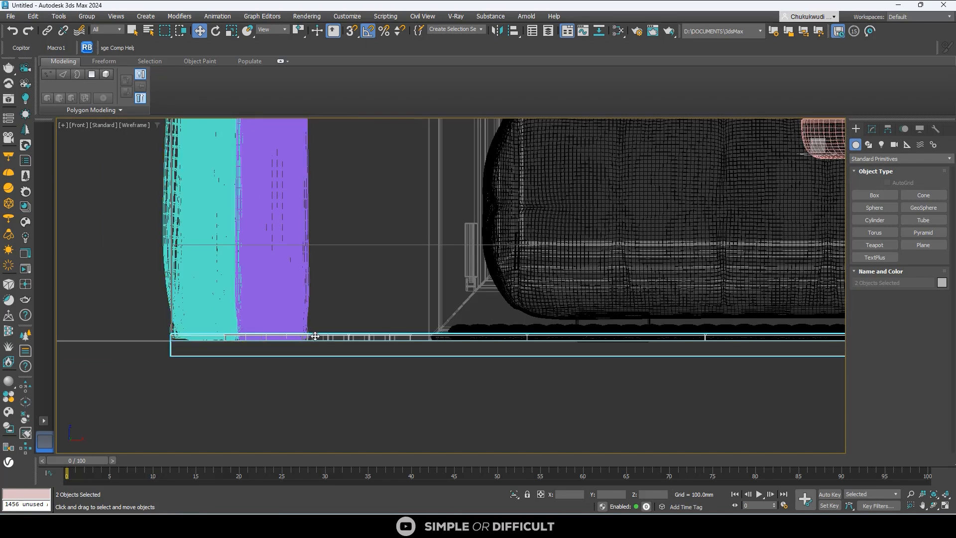
scroll(375, 356, down, 2)
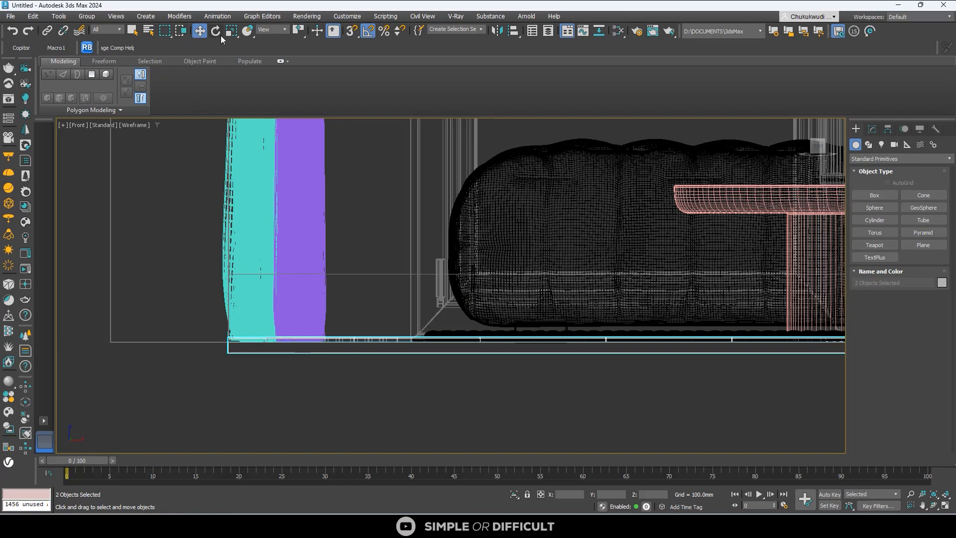
click(540, 495)
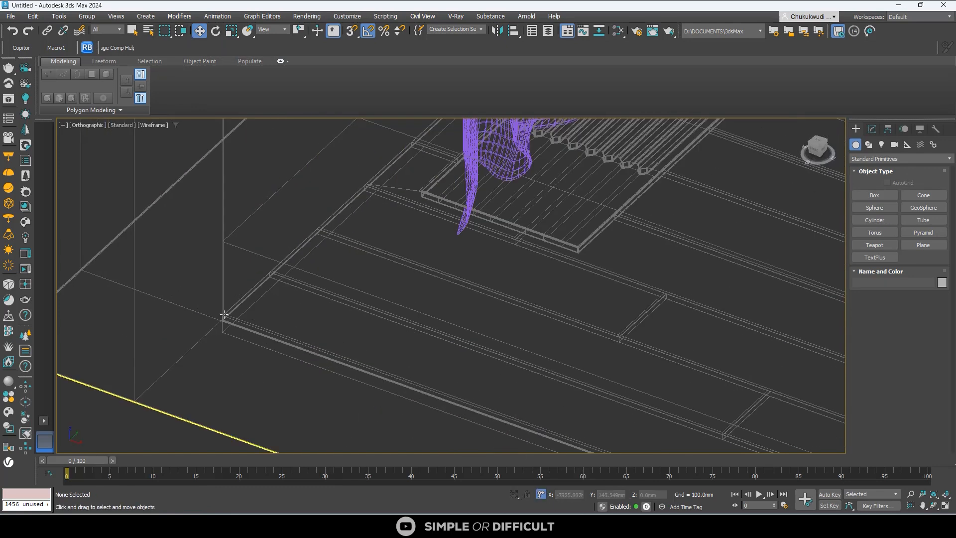
click(237, 339)
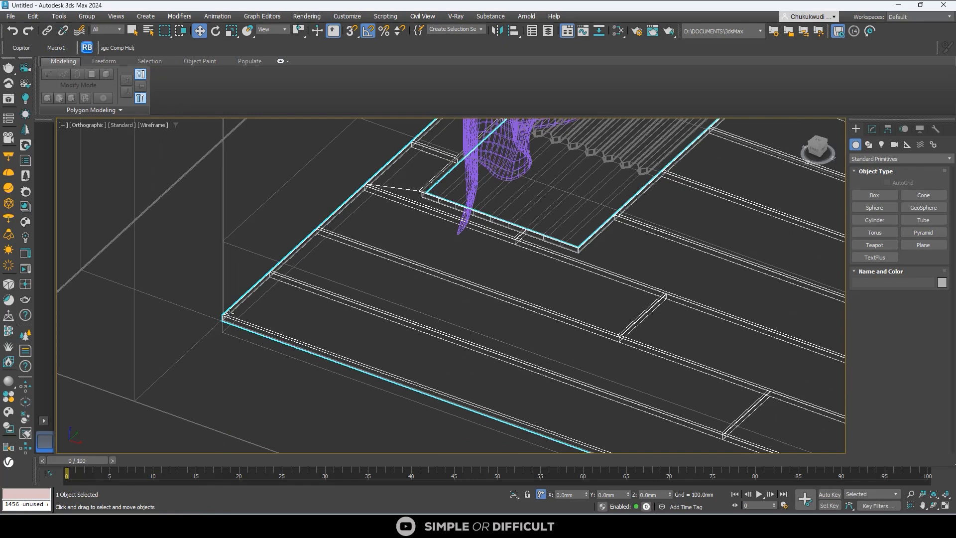
ctrl+click(237, 339)
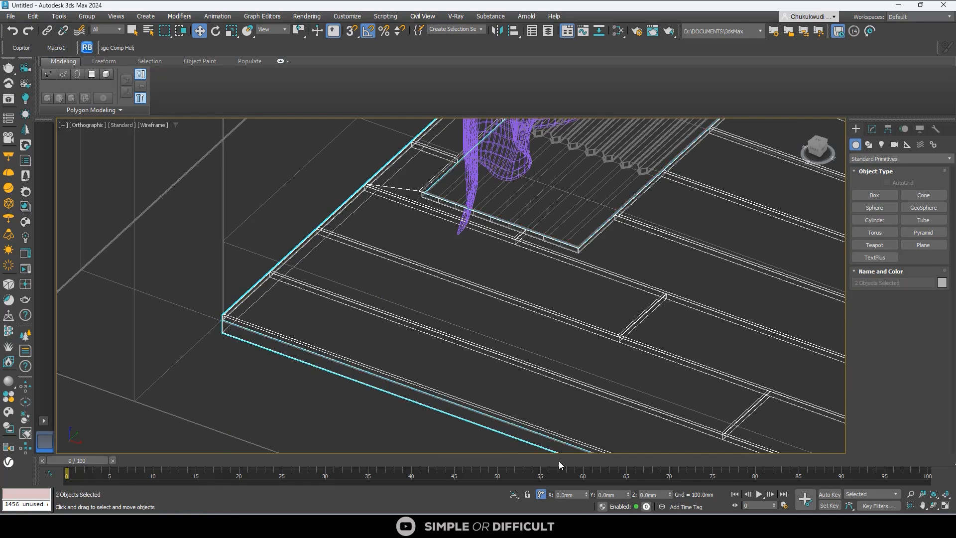
click(652, 494)
text(-10)
key(Return)
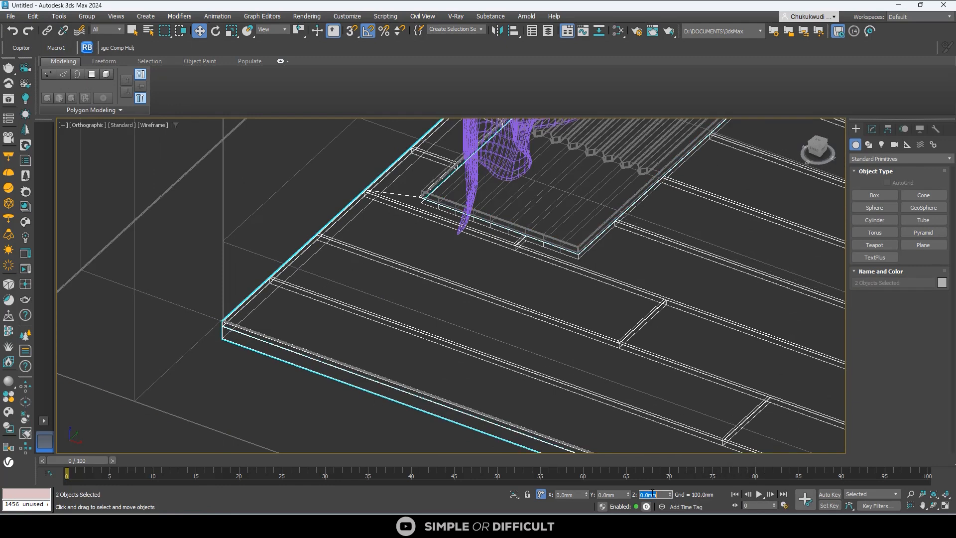
- Lower the floor grille by 10 mm with a relative Z offset and check its level against the floor in the front view
scroll(362, 253, down, 3)
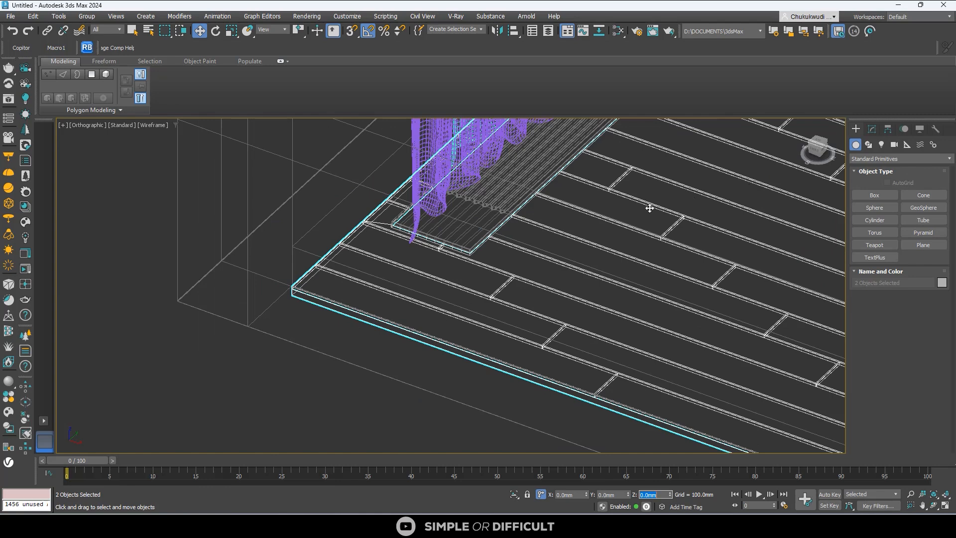
click(528, 185)
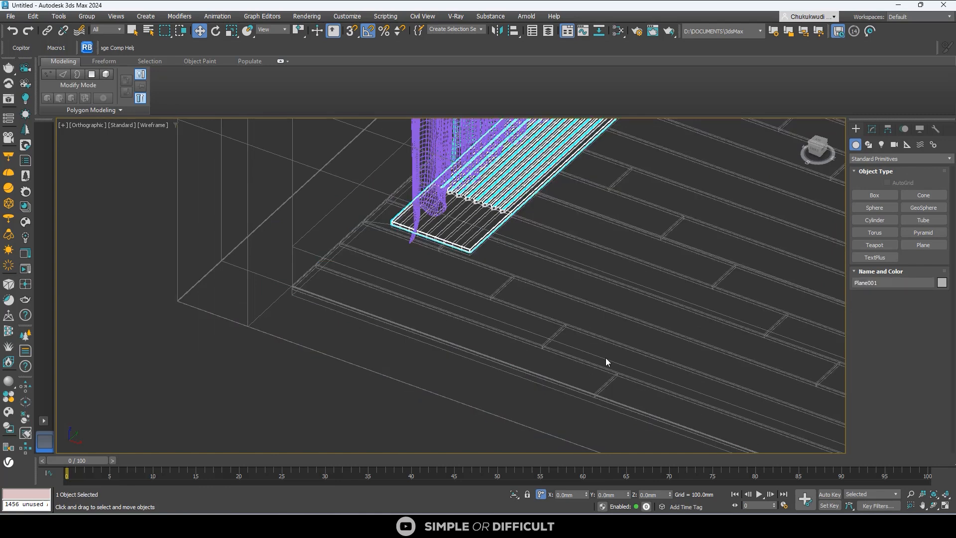
click(666, 495)
text(-10)
key(Return)
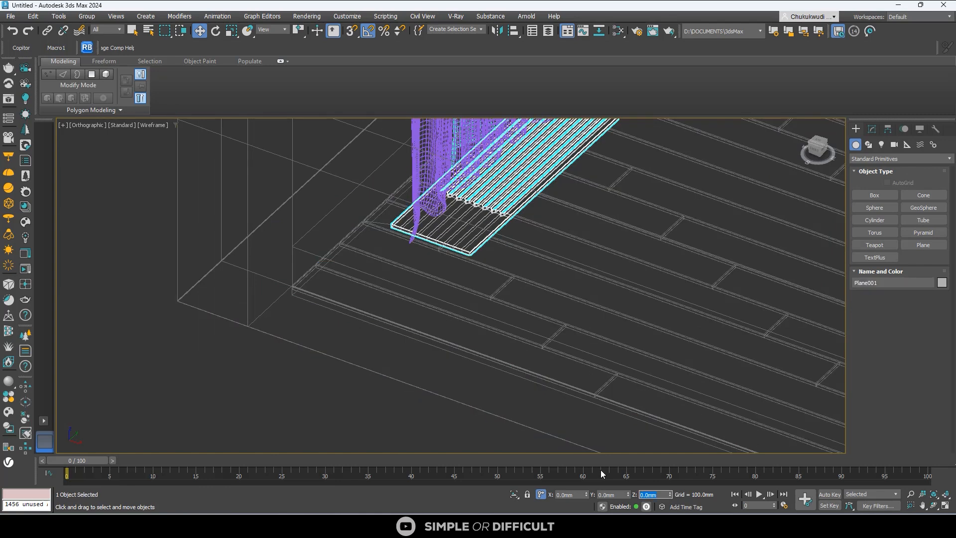
click(812, 150)
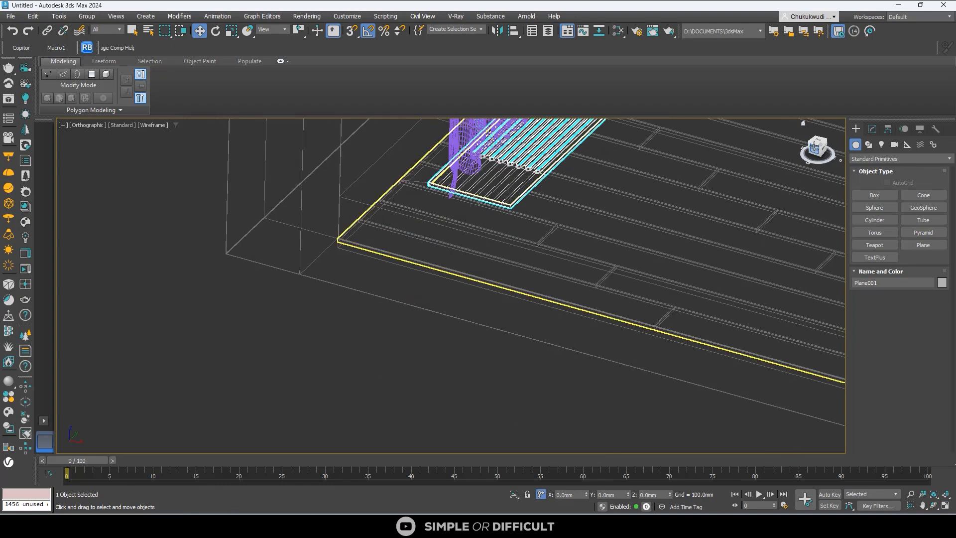
scroll(469, 319, up, 8)
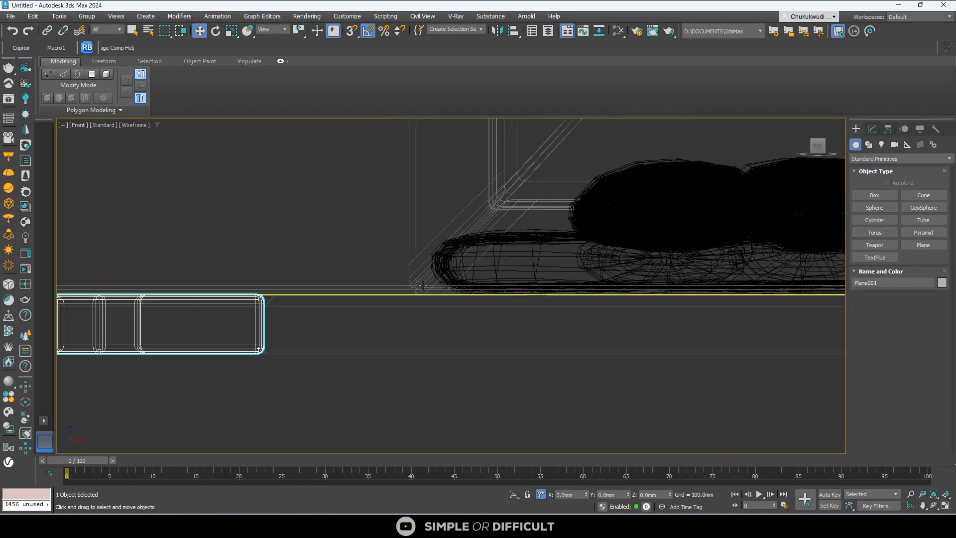
scroll(339, 297, down, 8)
scroll(339, 297, up, 8)
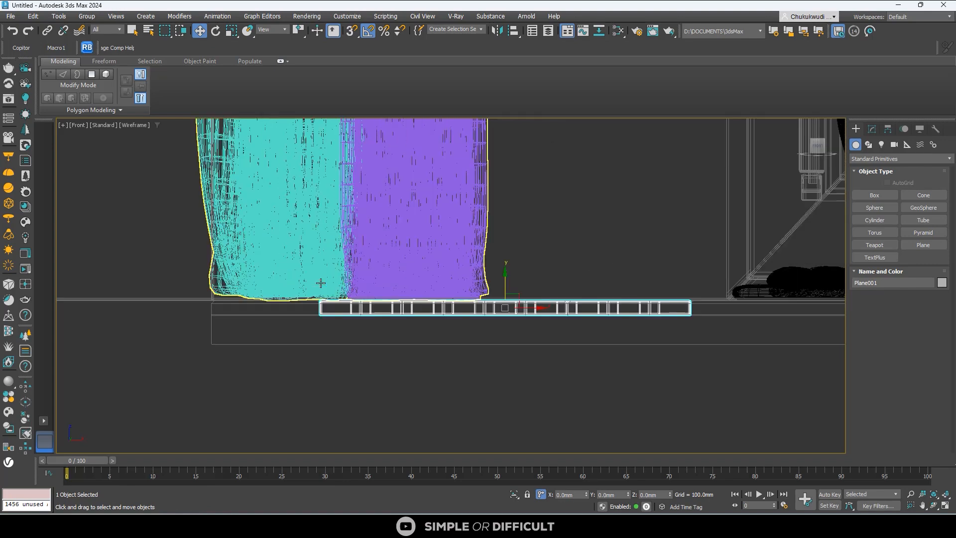
- Lower the bottom vertices of the room's outer shell below the floor slab in the front view
scroll(379, 304, down, 6)
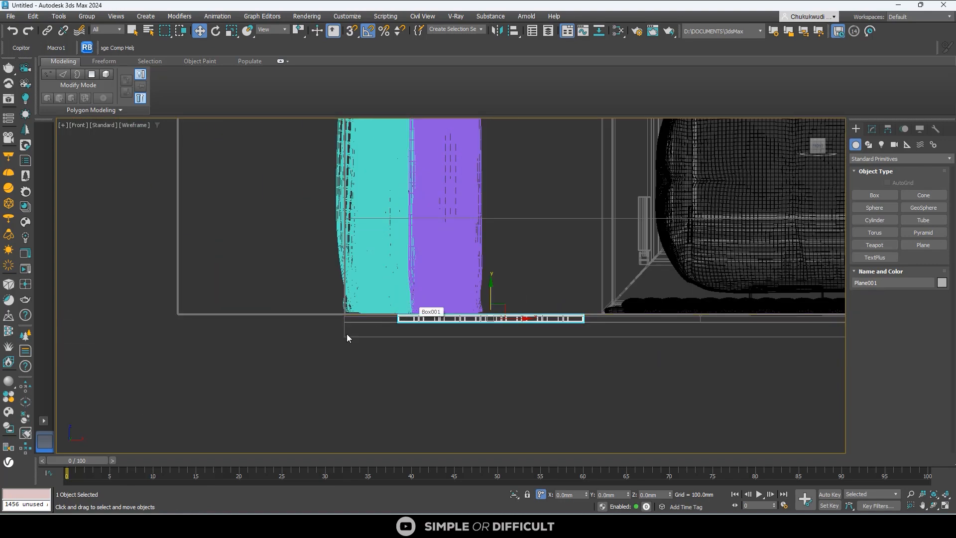
click(284, 315)
scroll(284, 315, down, 5)
scroll(284, 316, down, 3)
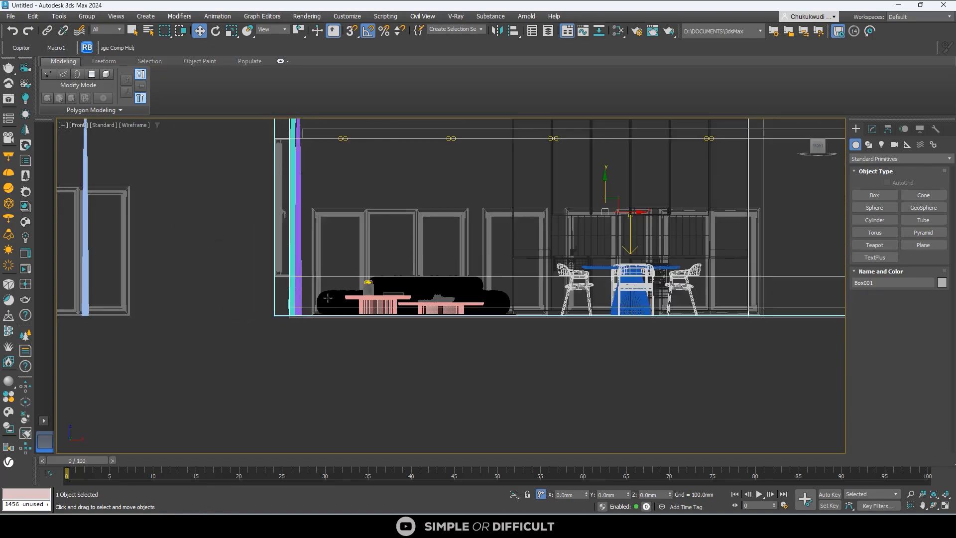
click(871, 128)
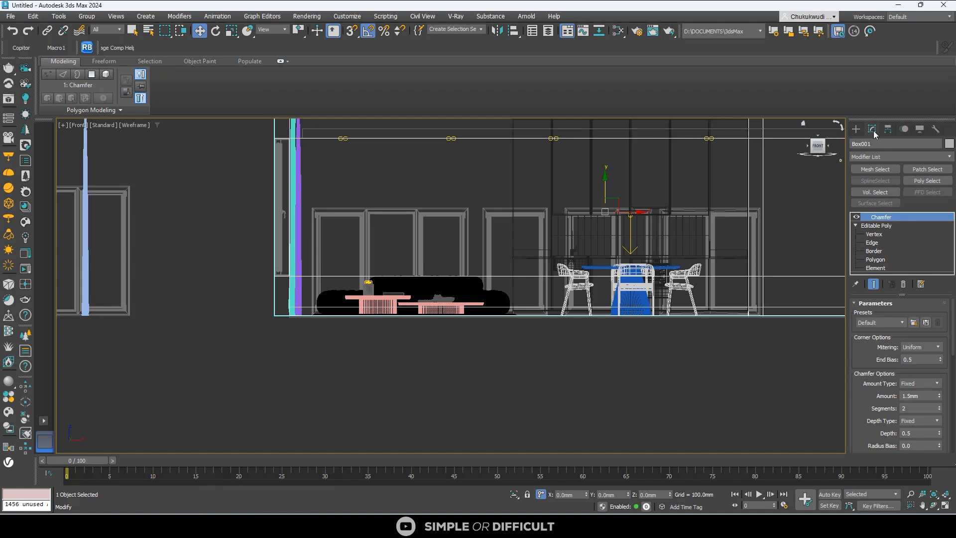
click(873, 234)
scroll(222, 303, down, 3)
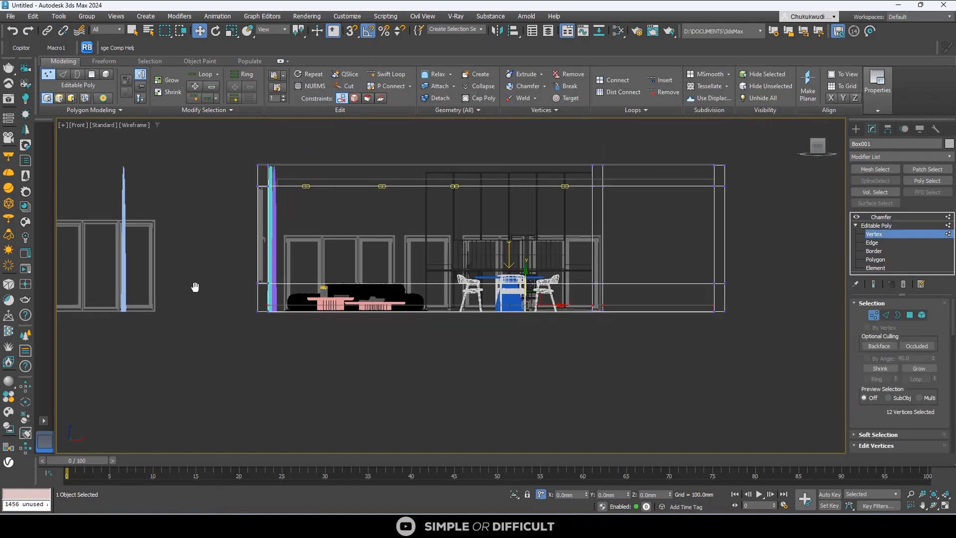
drag(723, 378, 724, 378)
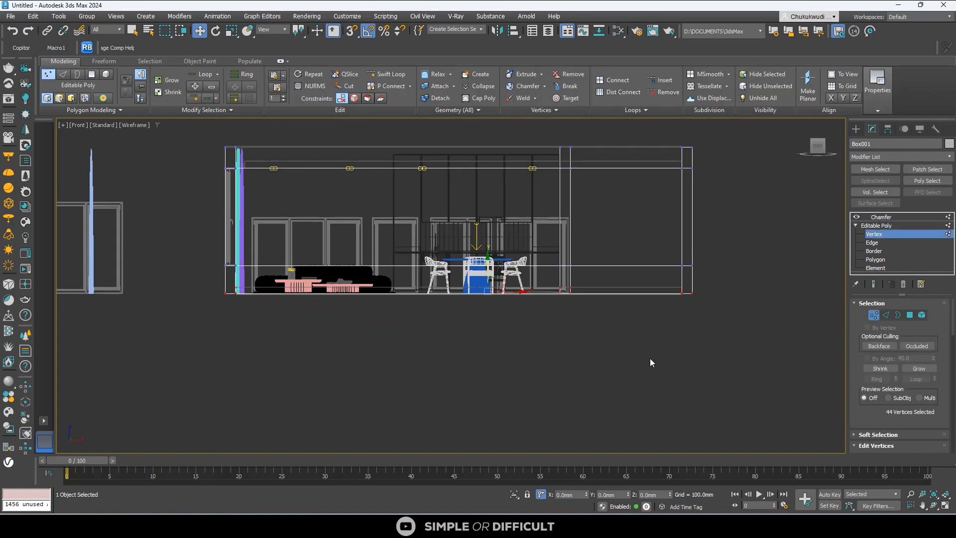
drag(490, 269, 491, 282)
click(706, 302)
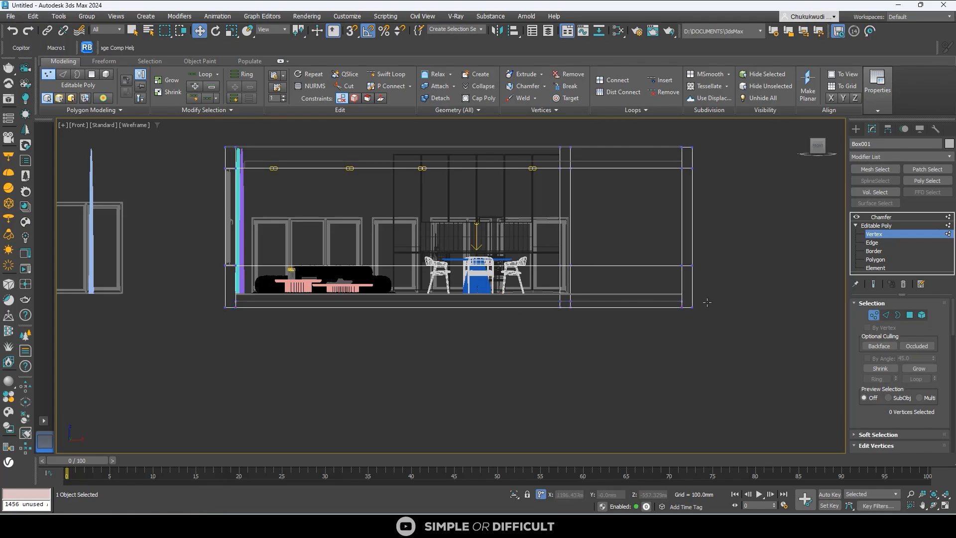
click(856, 130)
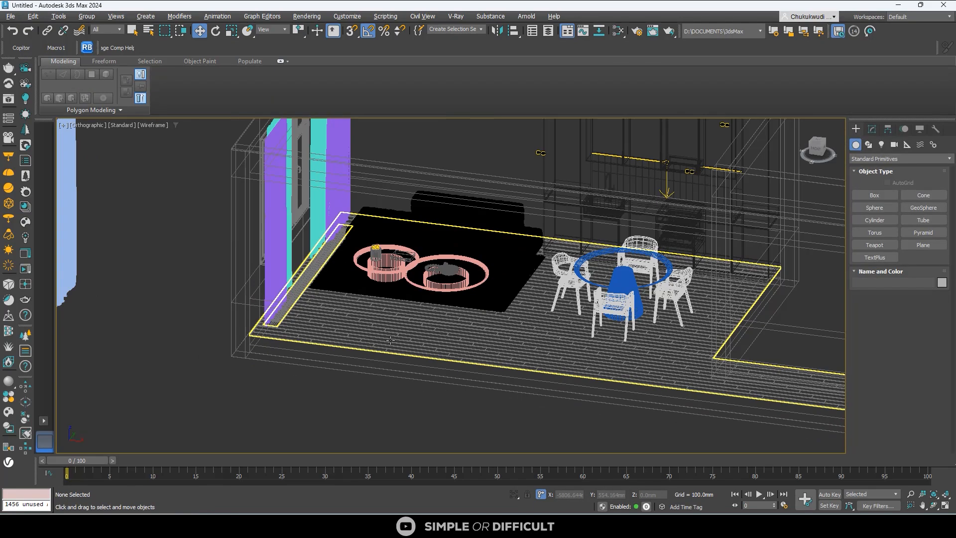
- Merge a dome-shaped pendant lamp model into the scene and place it near the dining table
alt+middle_drag(393, 294, 292, 374)
scroll(390, 317, down, 2)
scroll(391, 211, up, 3)
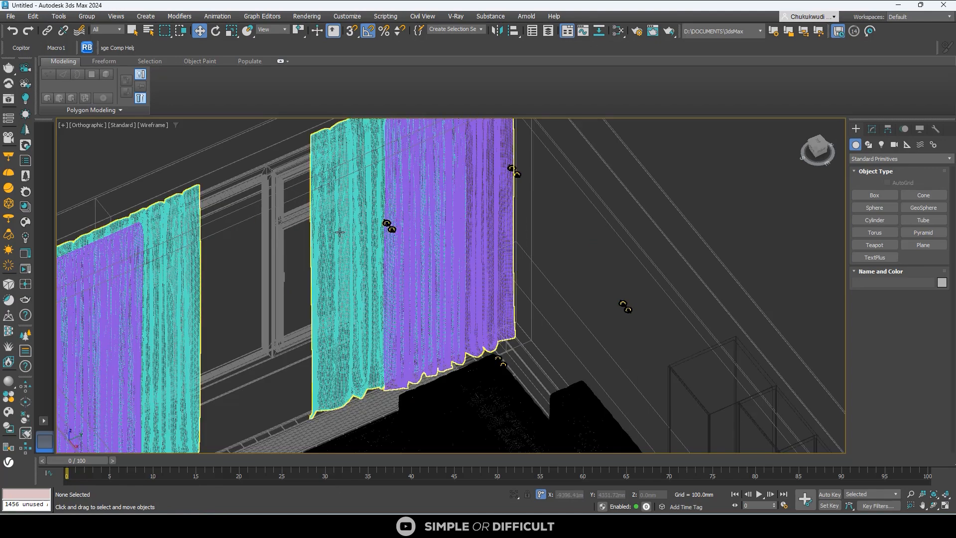
scroll(339, 229, down, 2)
alt+middle_drag(369, 239, 405, 248)
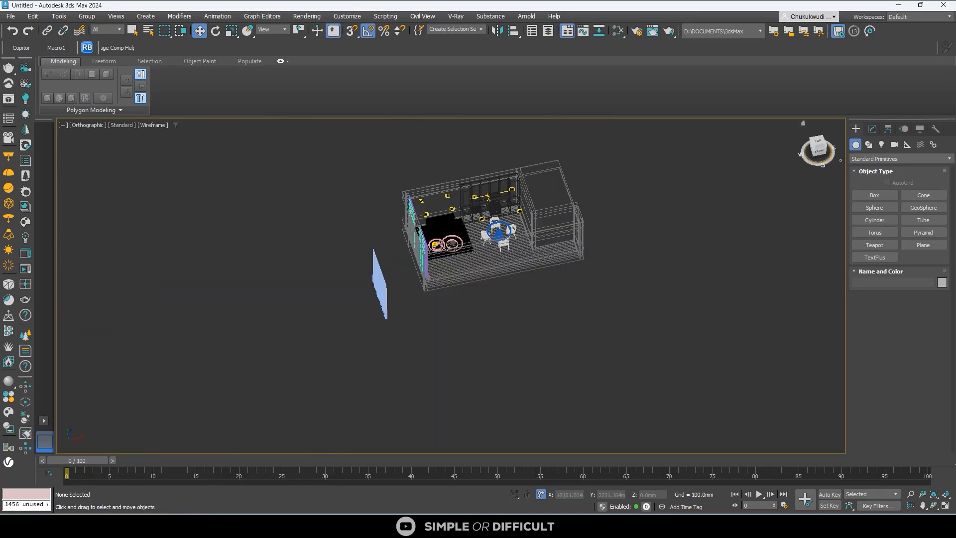
drag(490, 428, 432, 292)
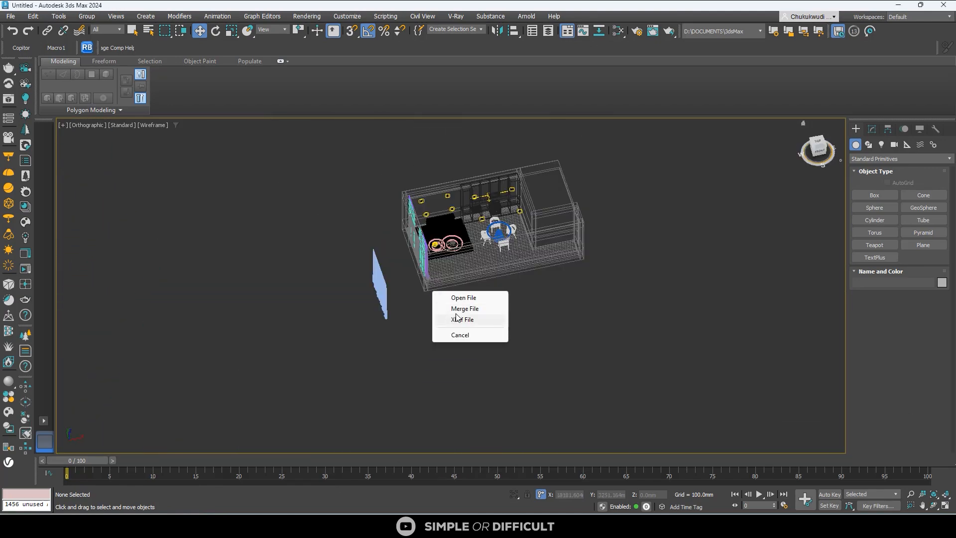
click(466, 308)
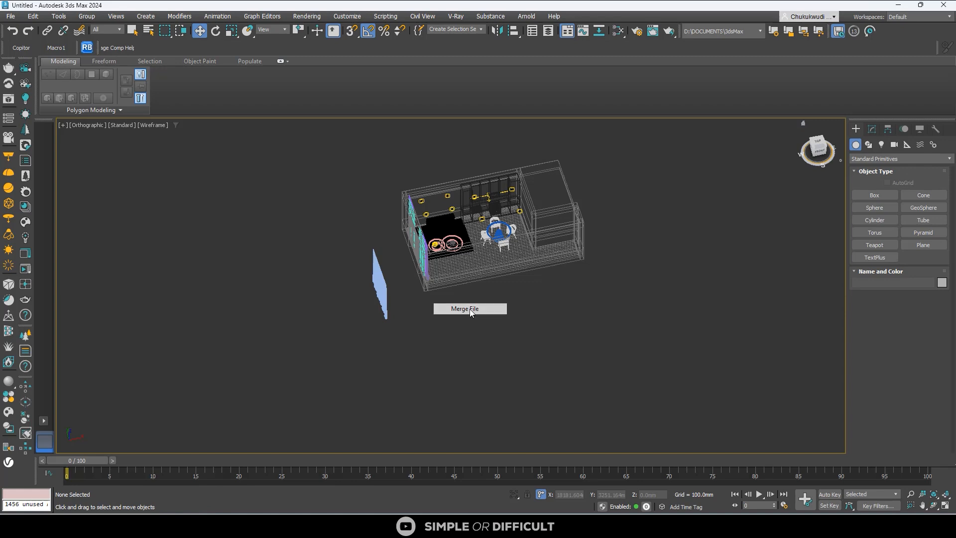
click(508, 286)
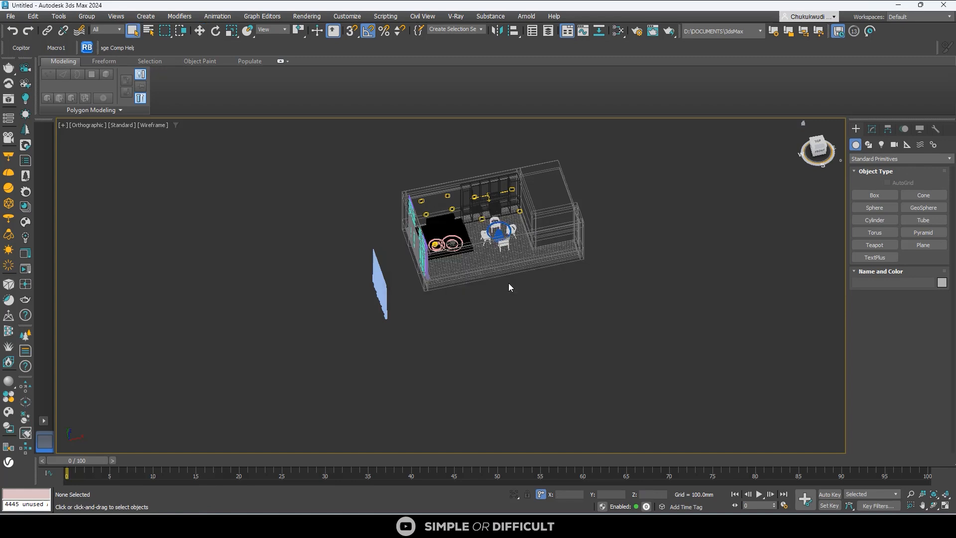
scroll(497, 250, up, 5)
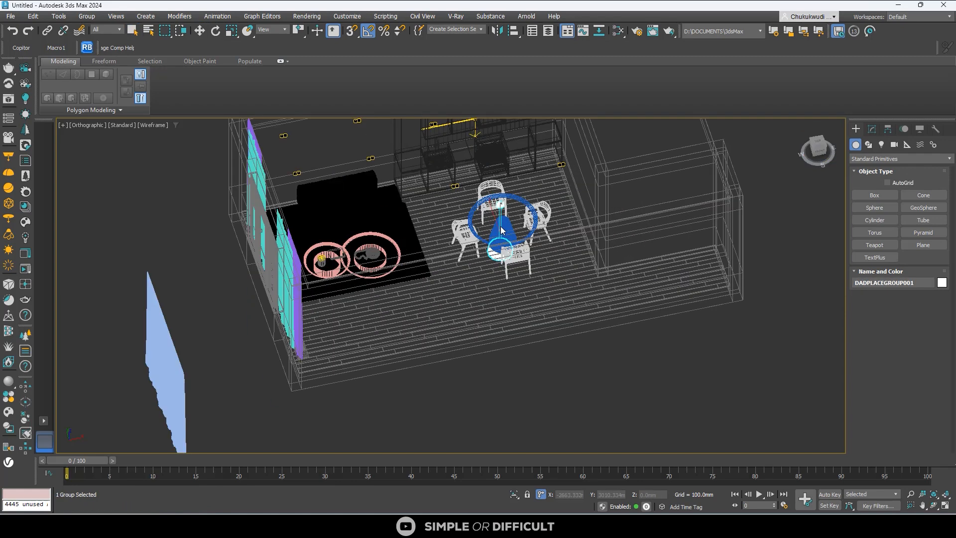
- Move the pendant lamp in the top view so it is centred over the round dining table
key(w)
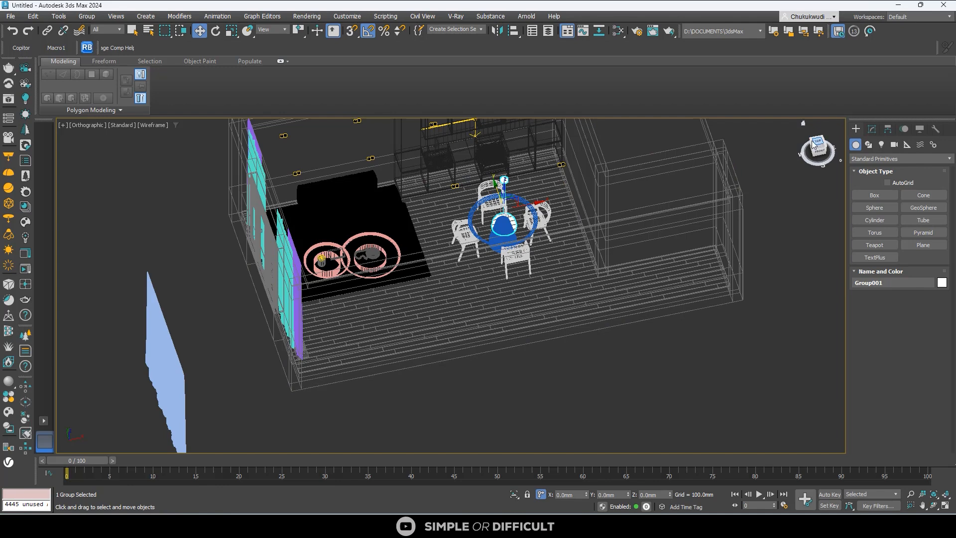
click(815, 143)
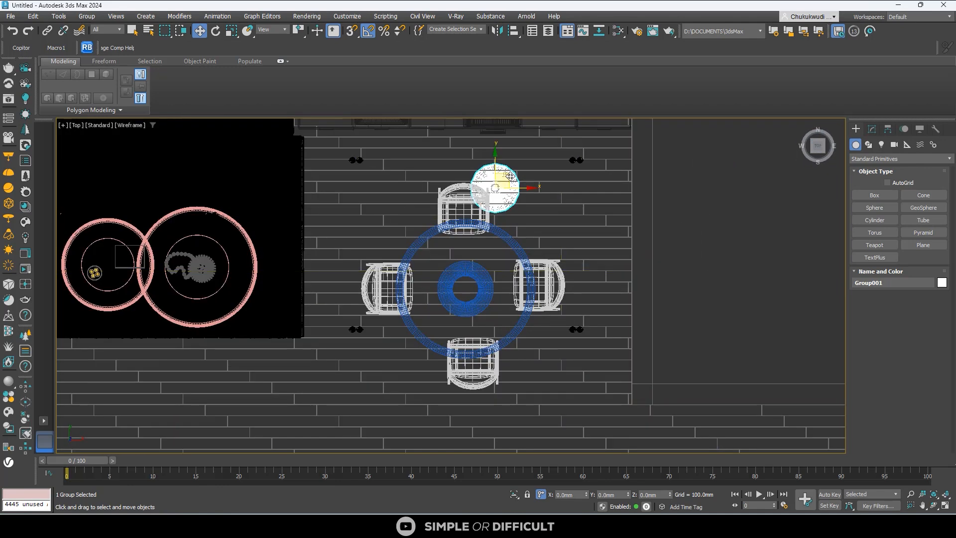
drag(509, 176, 480, 275)
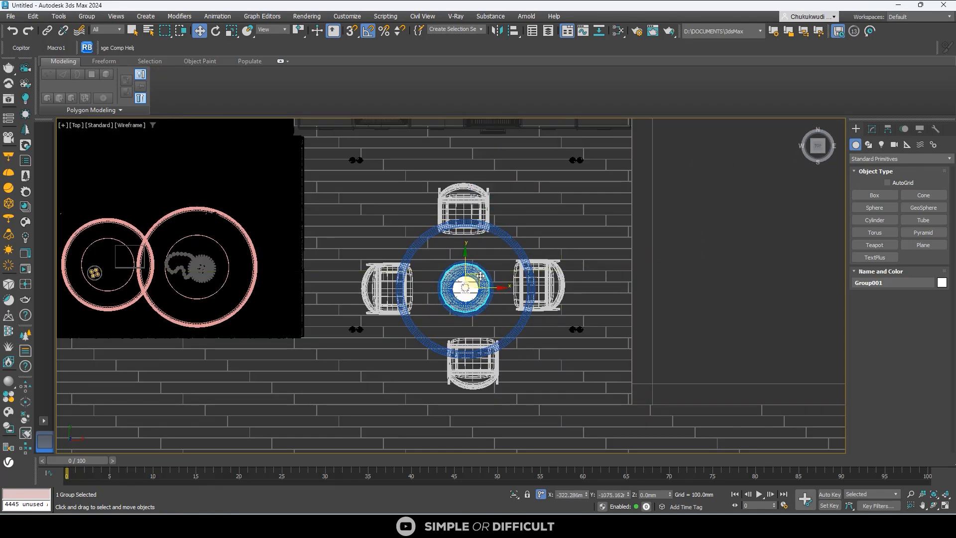
- Raise the pendant lamp in the front view until its shade hangs above the table and its mount passes above the suspended ceiling
click(819, 159)
key(z)
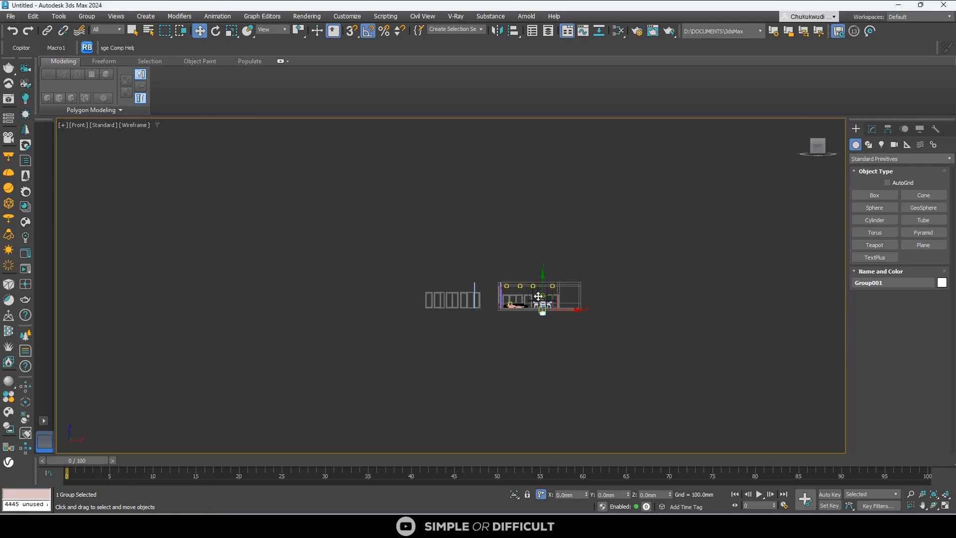
drag(571, 410, 567, 282)
scroll(567, 282, down, 4)
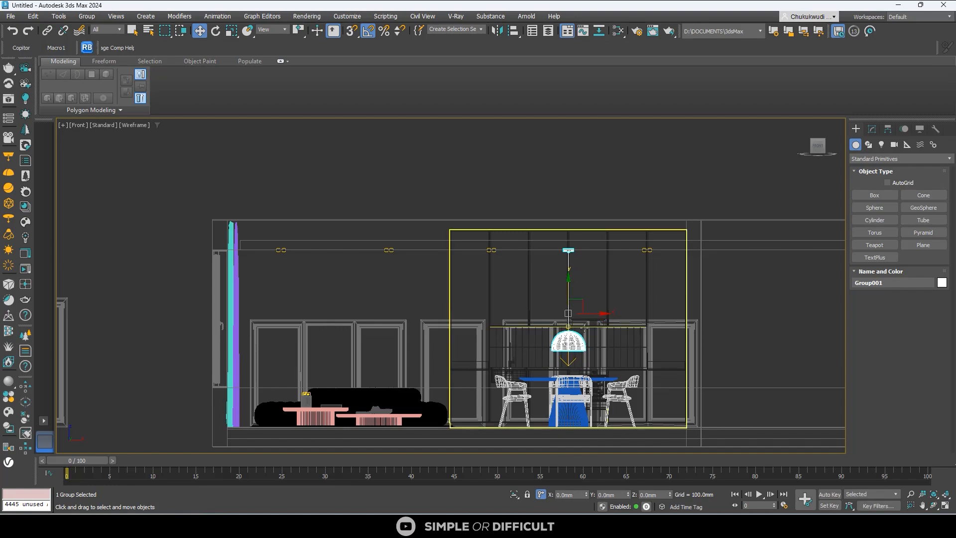
alt+middle_drag(567, 282, 583, 364)
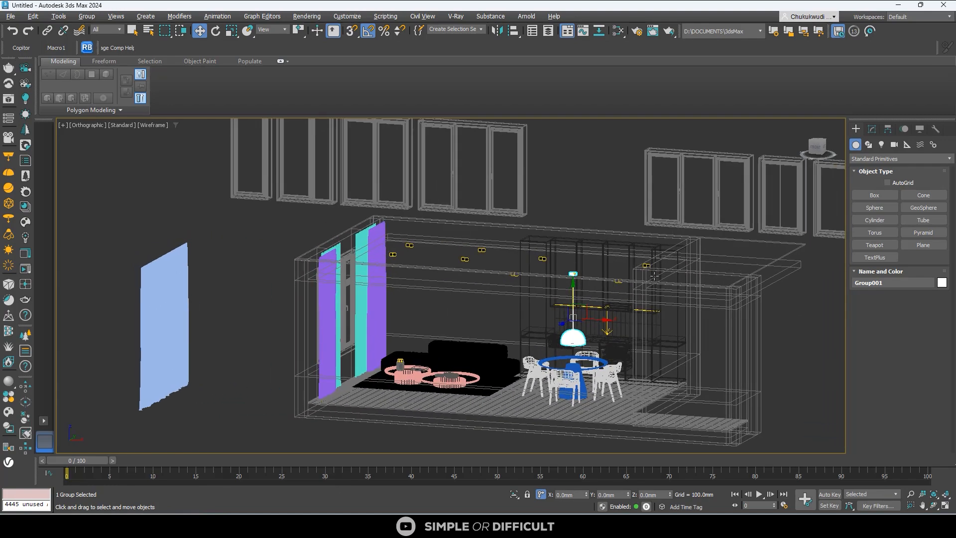
click(812, 154)
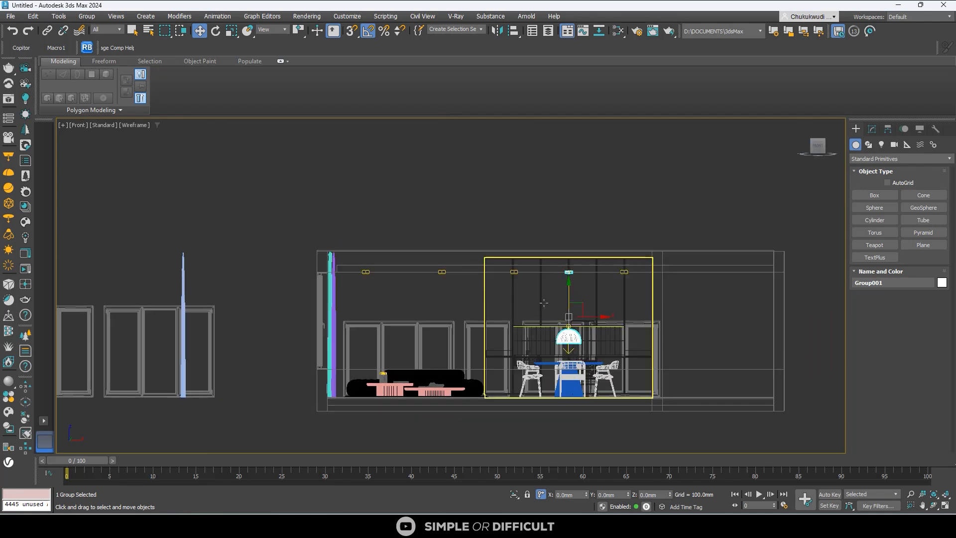
drag(572, 302, 569, 258)
scroll(573, 294, up, 2)
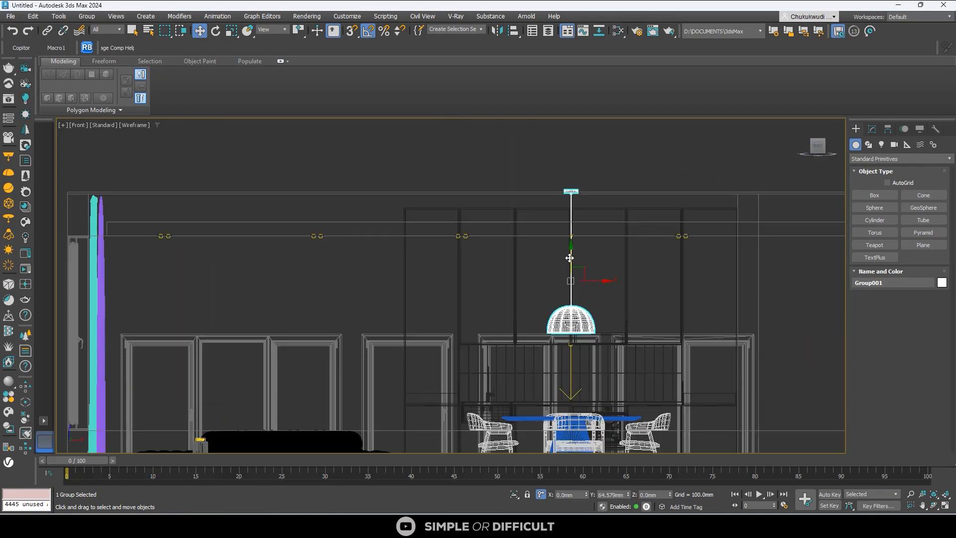
- Isolate the pendant lamp together with the suspended ceiling and open the lamp's group for editing
click(872, 128)
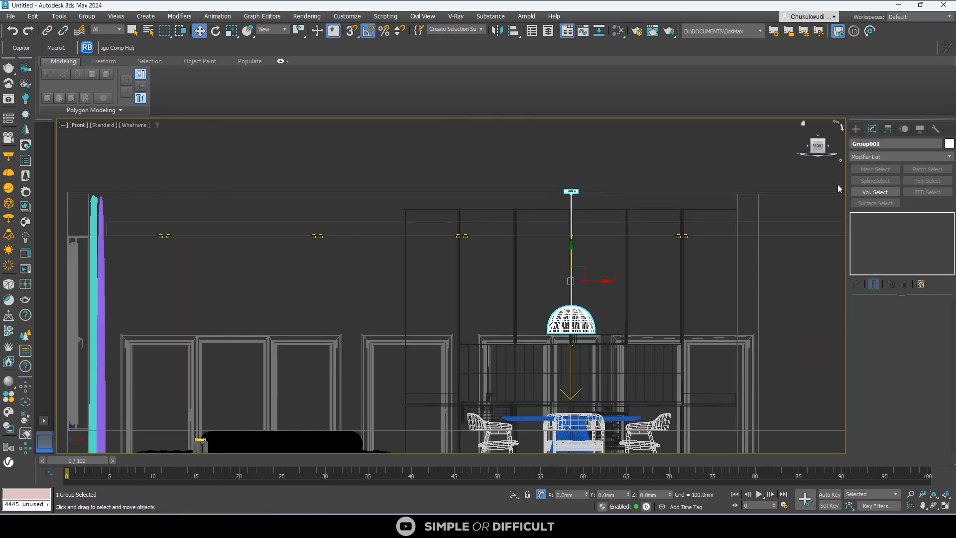
ctrl+click(554, 219)
click(513, 494)
click(608, 301)
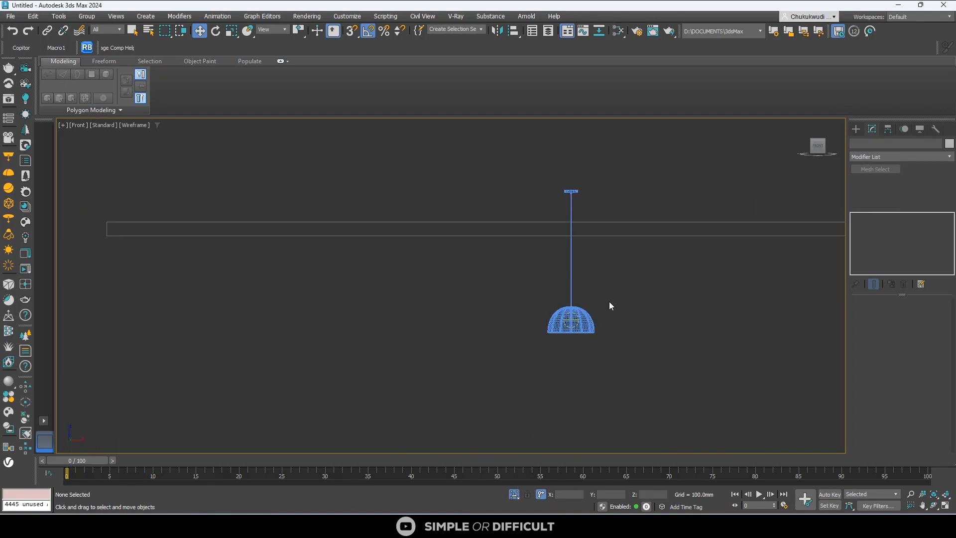
click(590, 314)
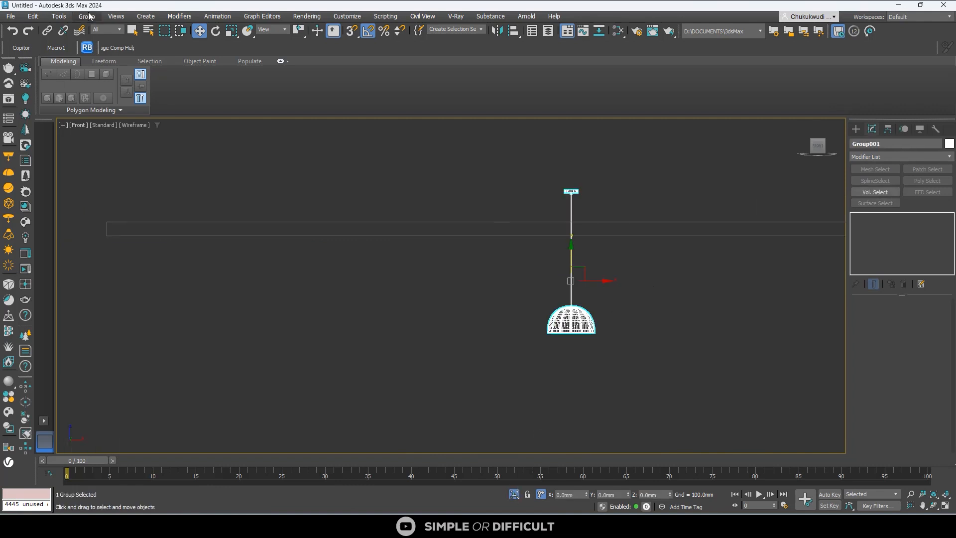
click(90, 19)
click(102, 68)
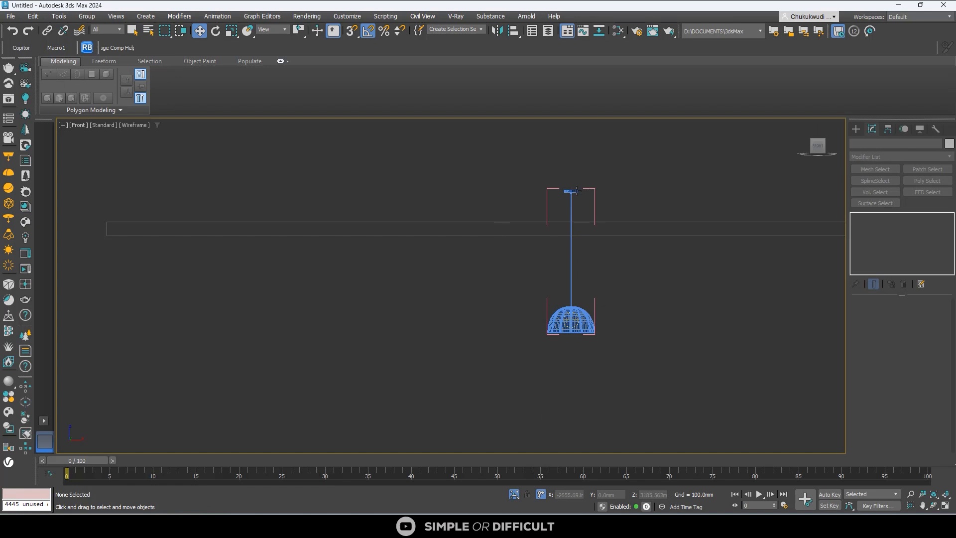
- Shorten the lamp's rod by lowering the ceiling mount's vertices until the mount sits flush against the suspended ceiling's underside
click(573, 192)
key(z)
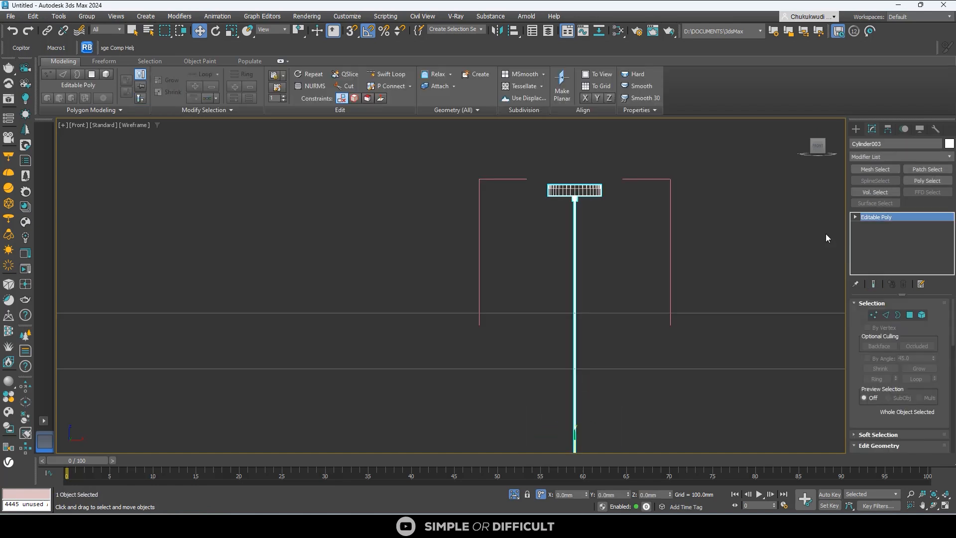
click(874, 314)
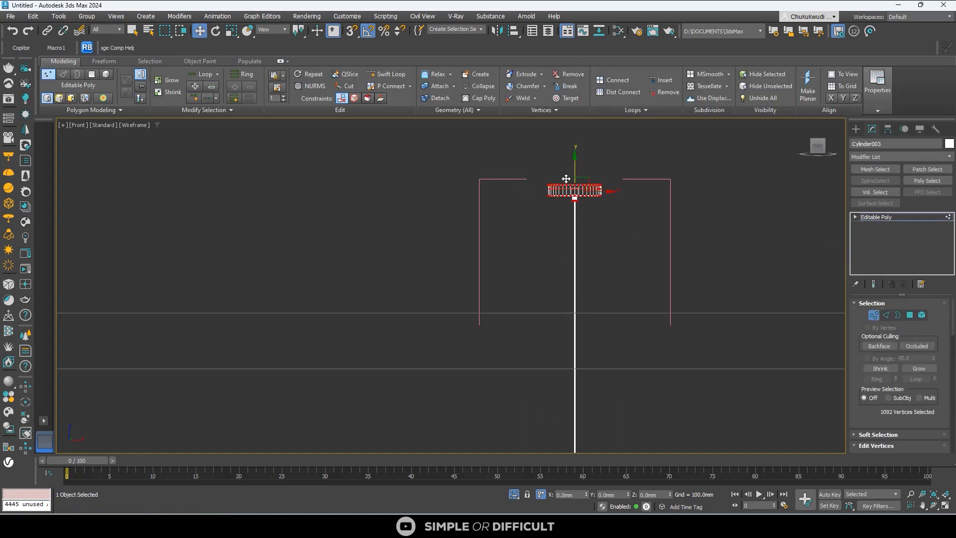
drag(578, 159, 577, 280)
scroll(566, 361, up, 5)
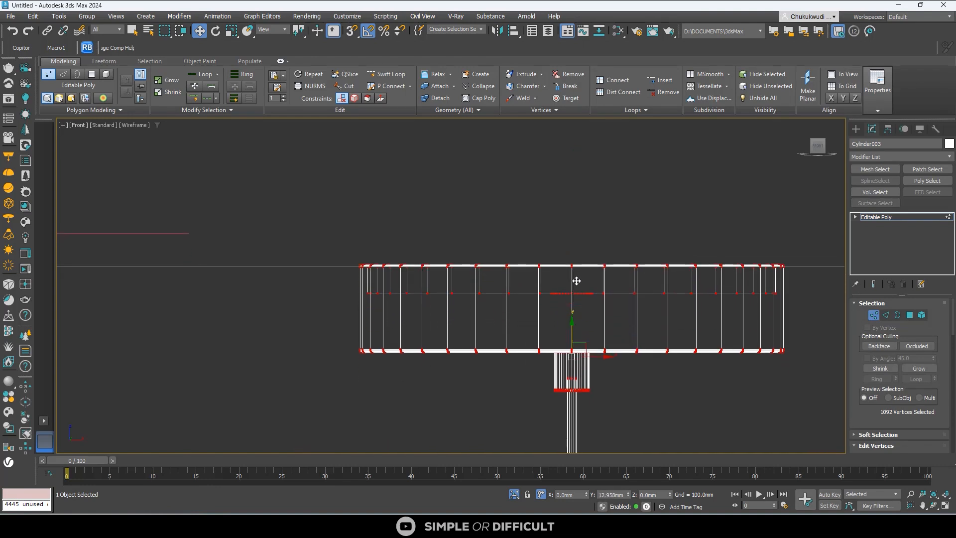
click(856, 129)
- Close the pendant lamp's group and end the isolation so the whole room is displayed
scroll(343, 213, down, 10)
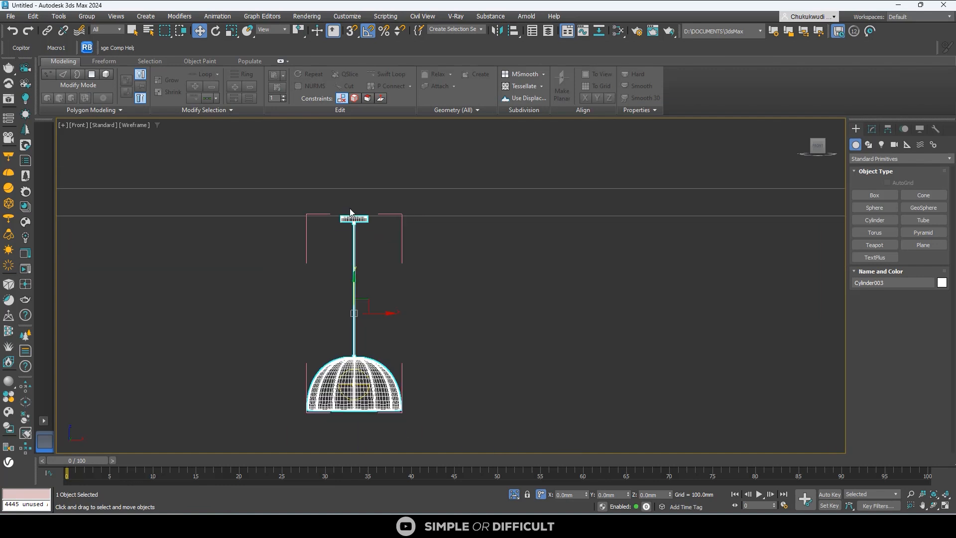
click(86, 16)
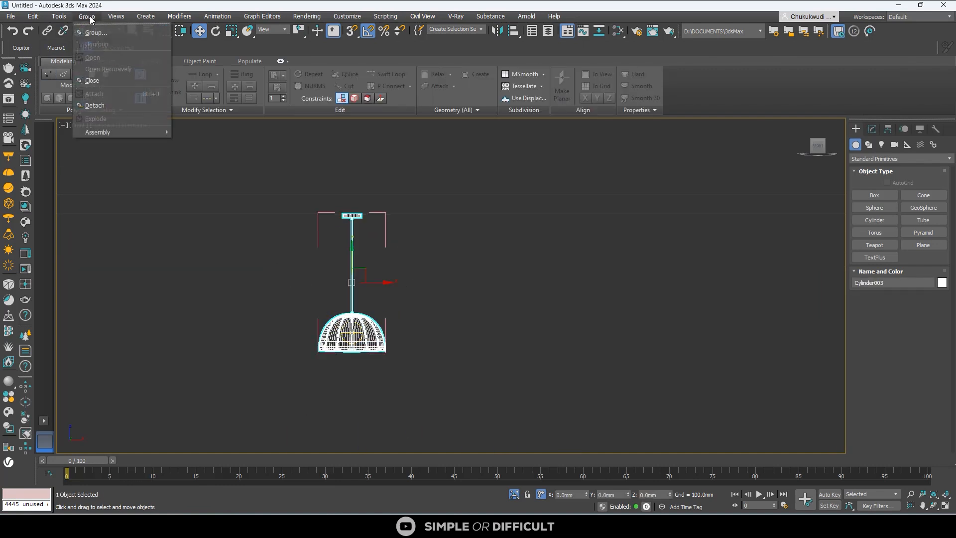
click(95, 35)
click(454, 357)
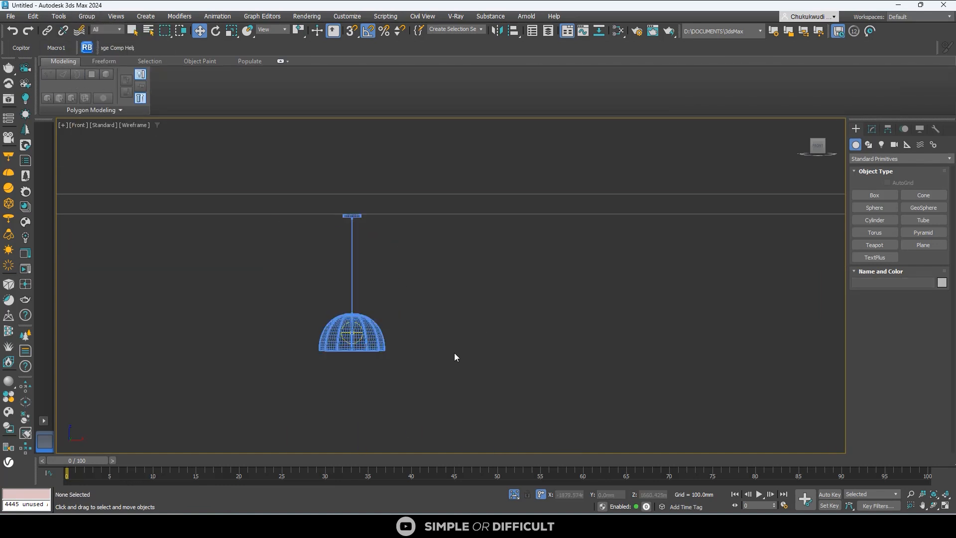
click(361, 350)
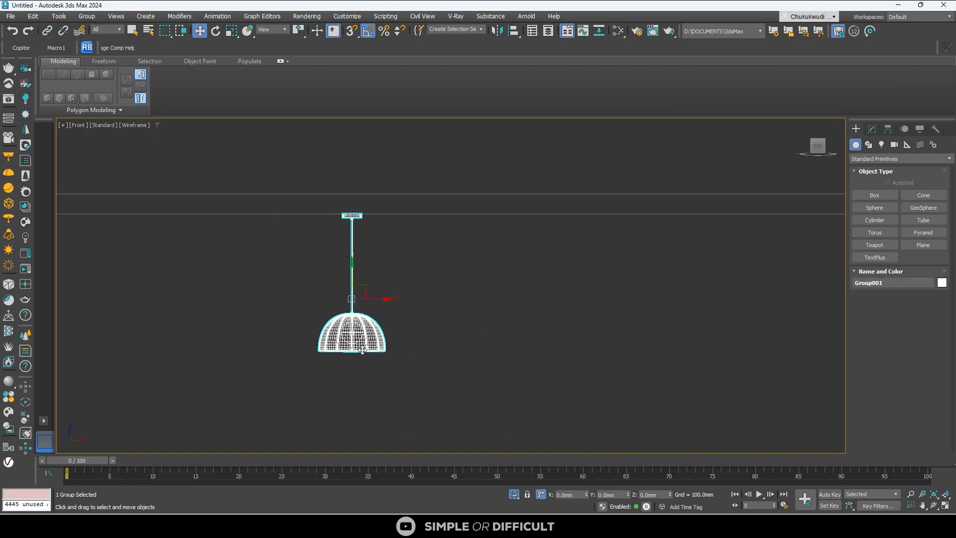
click(87, 16)
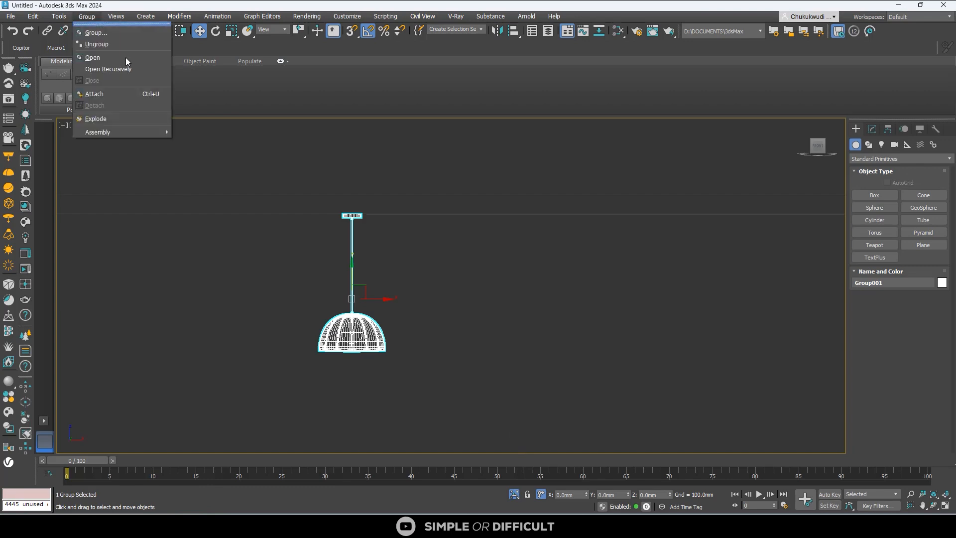
click(514, 494)
click(513, 497)
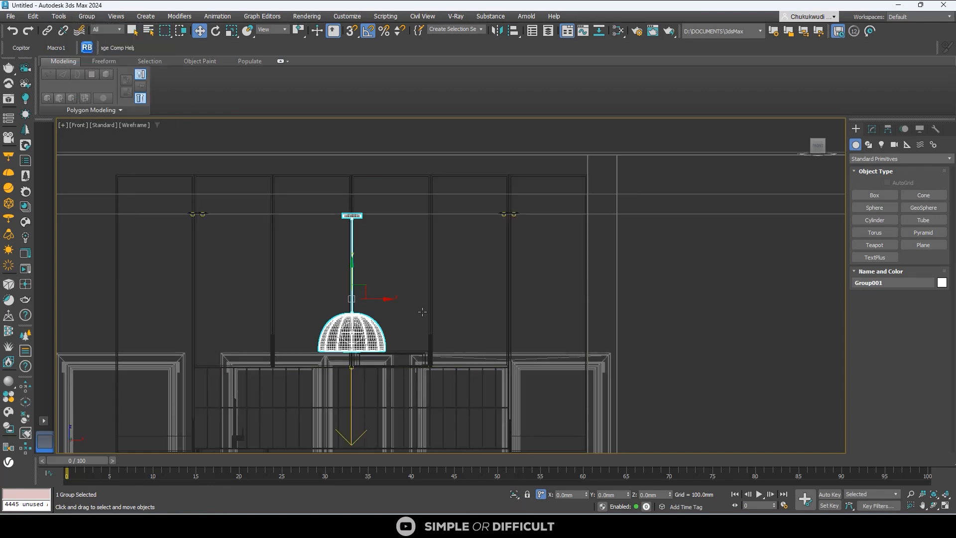
scroll(430, 312, down, 4)
alt+middle_drag(430, 311, 431, 333)
scroll(431, 333, down, 3)
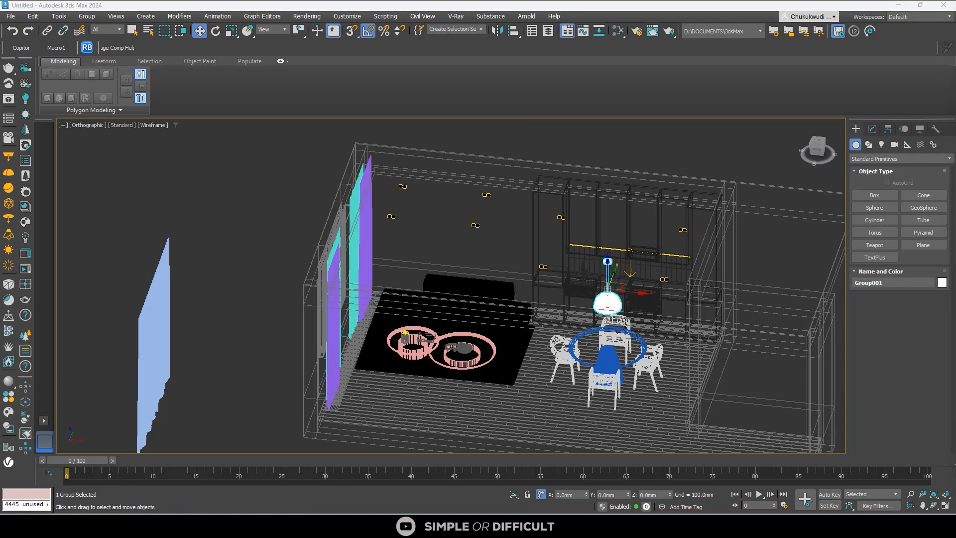
- Merge a model of two rectangular frames and place it outside the window wall, viewed from the top
drag(830, 195, 417, 168)
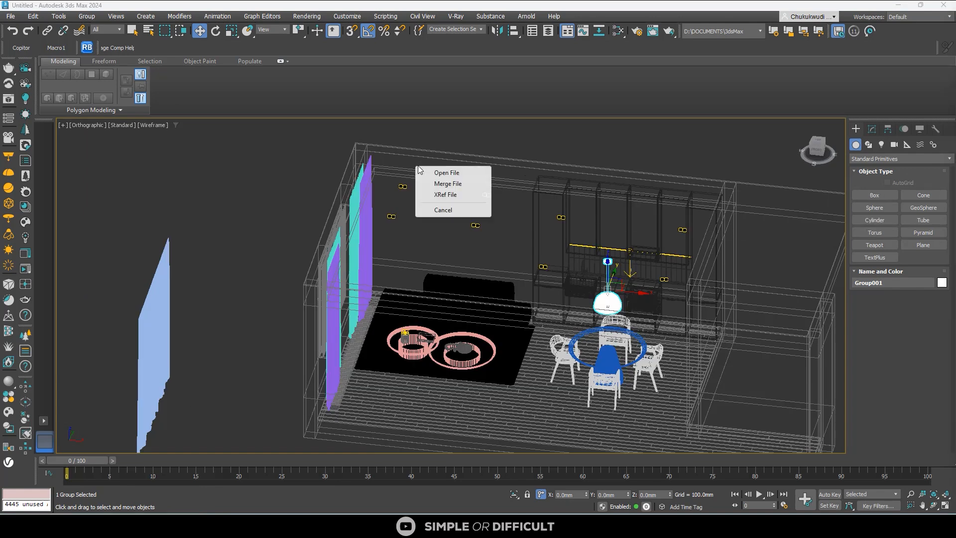
click(450, 183)
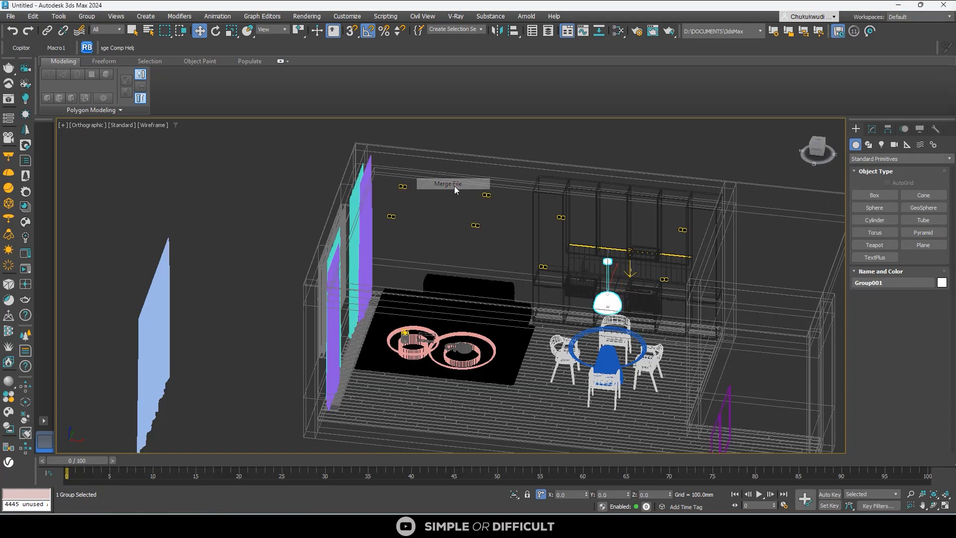
click(257, 258)
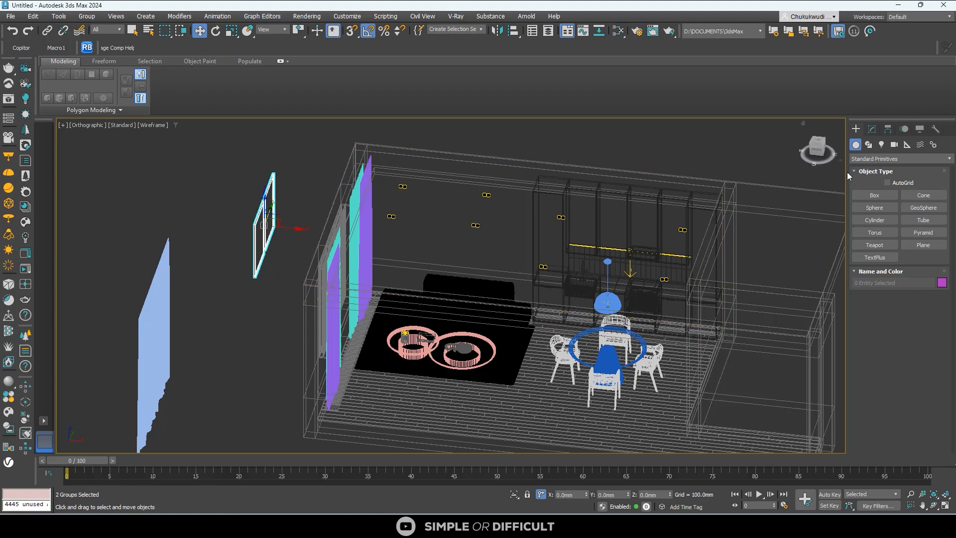
click(818, 144)
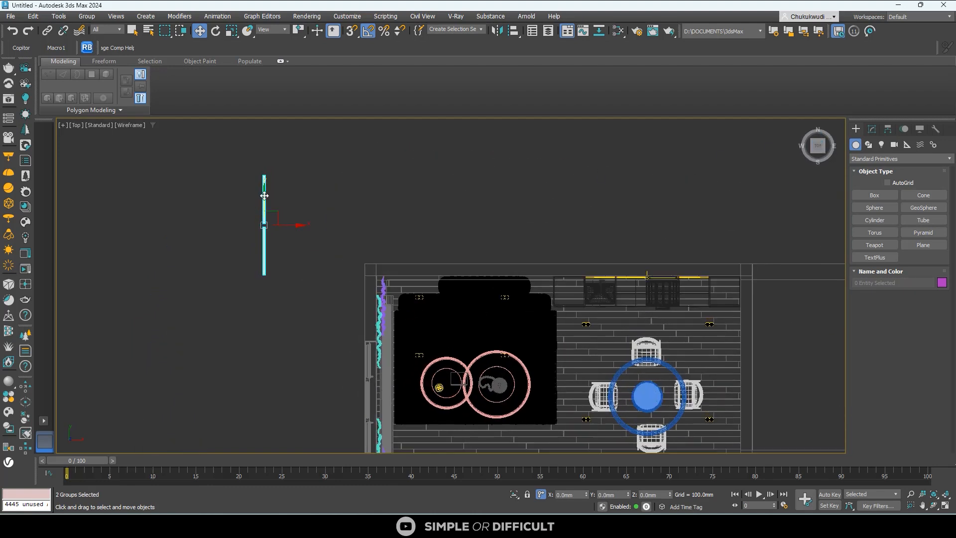
- Rotate the two picture frames a quarter turn and move them to the back wall behind the sofa
scroll(275, 288, up, 10)
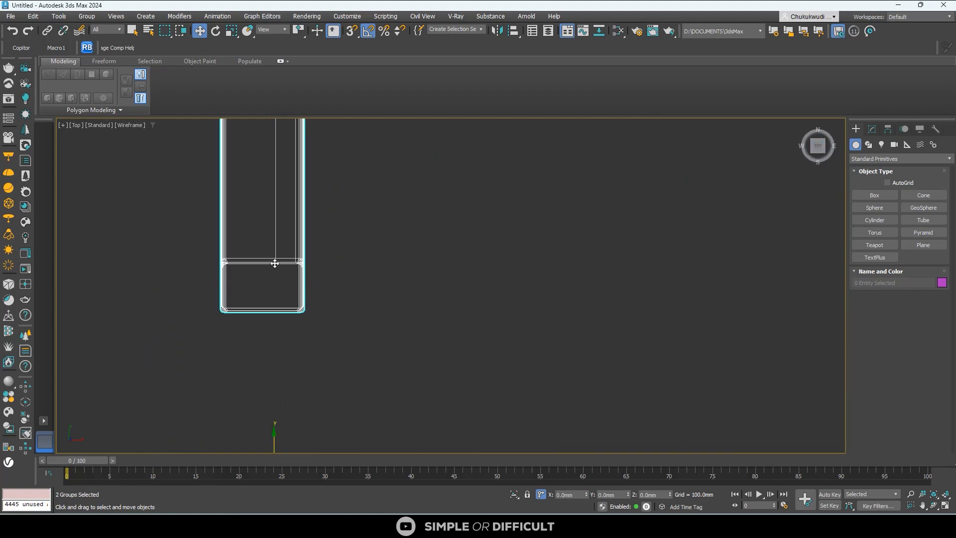
click(221, 34)
scroll(273, 251, down, 5)
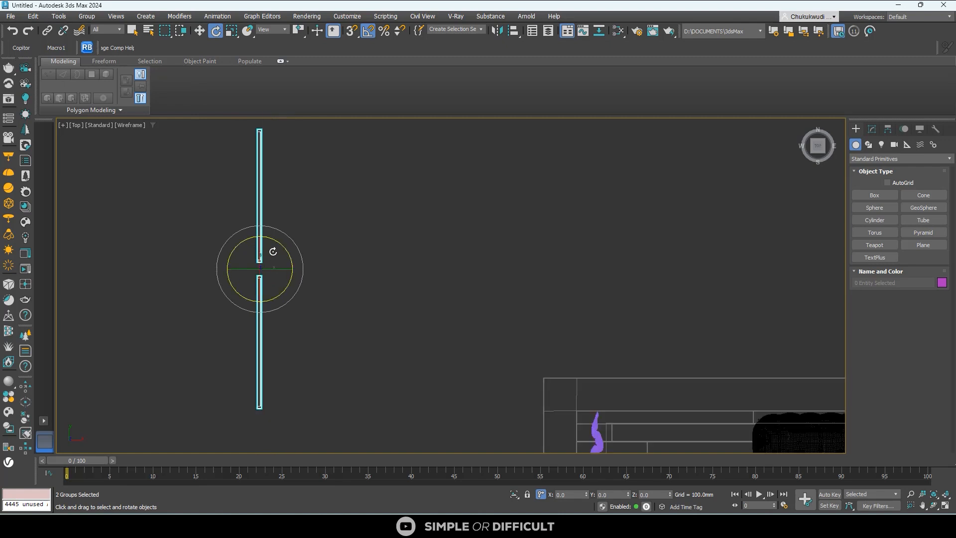
drag(281, 244, 309, 277)
click(200, 32)
scroll(263, 210, down, 5)
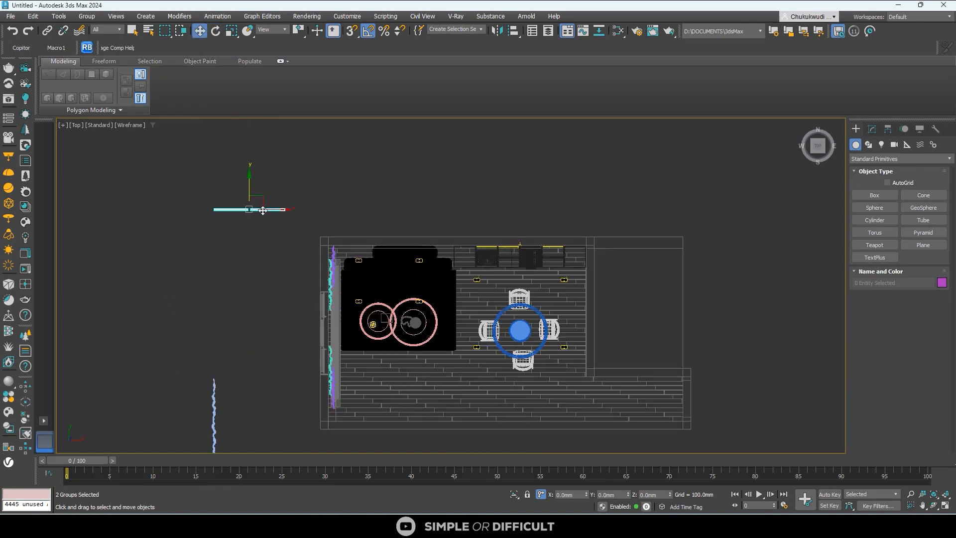
drag(262, 200, 413, 238)
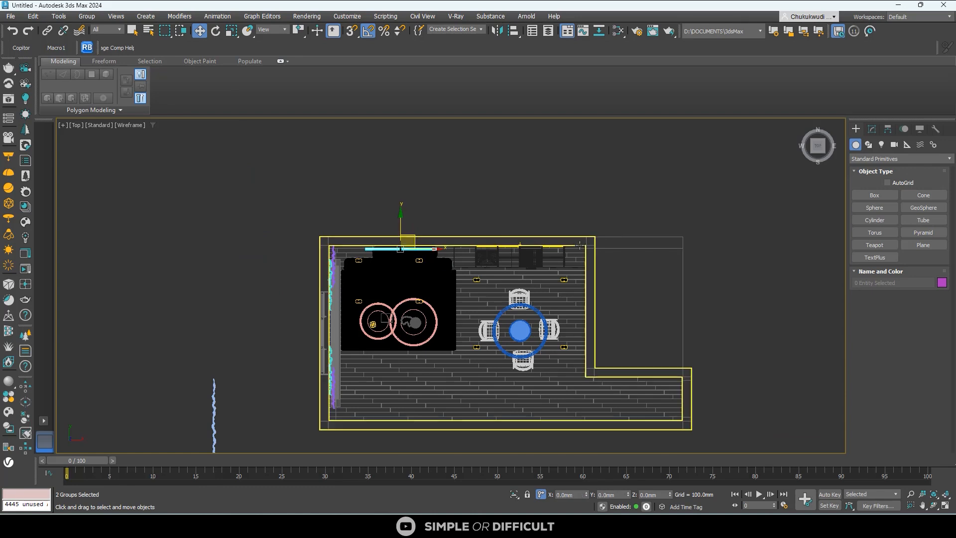
- Isolate the two picture frames together with the room walls and switch to the left view
ctrl+click(580, 245)
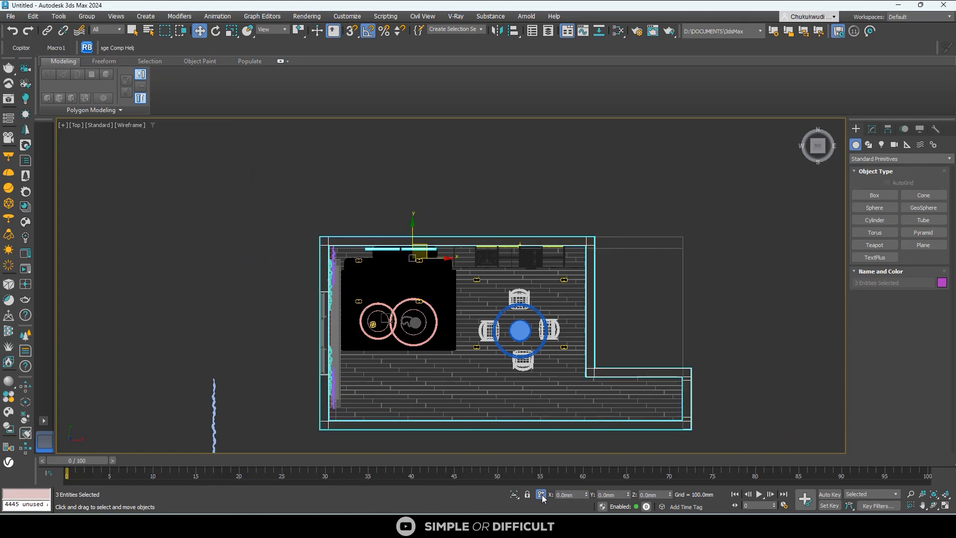
click(518, 492)
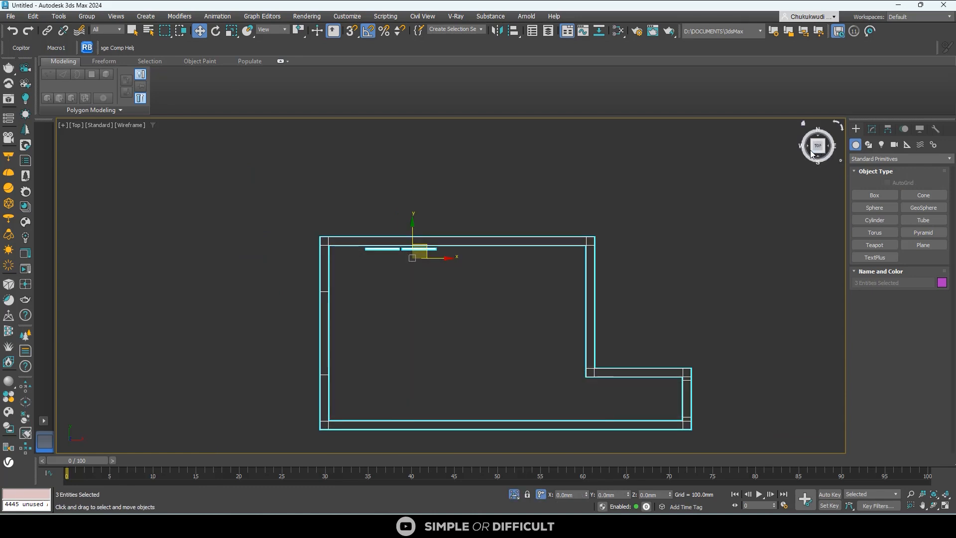
click(810, 150)
click(806, 148)
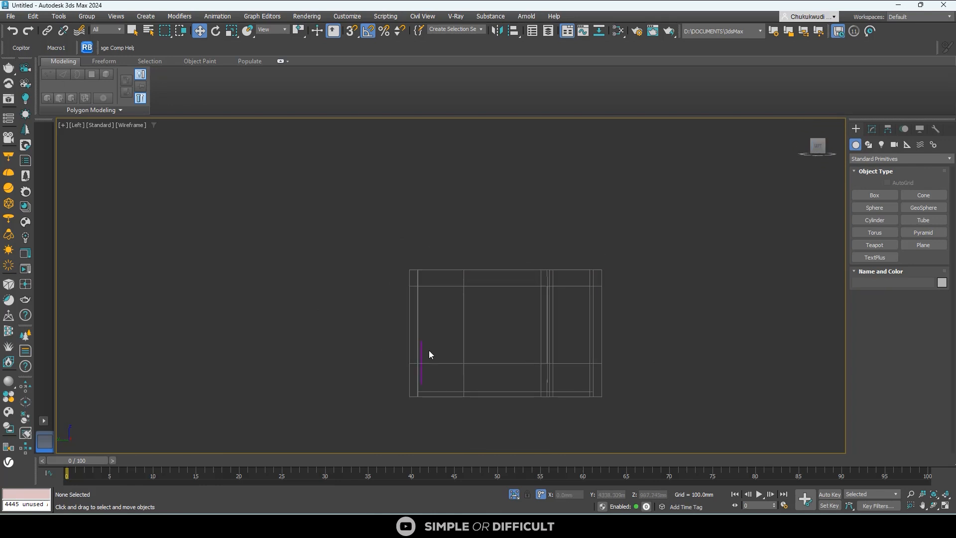
- Try to move a single picture frame closer to the back wall
scroll(429, 351, up, 3)
click(417, 348)
scroll(433, 369, up, 3)
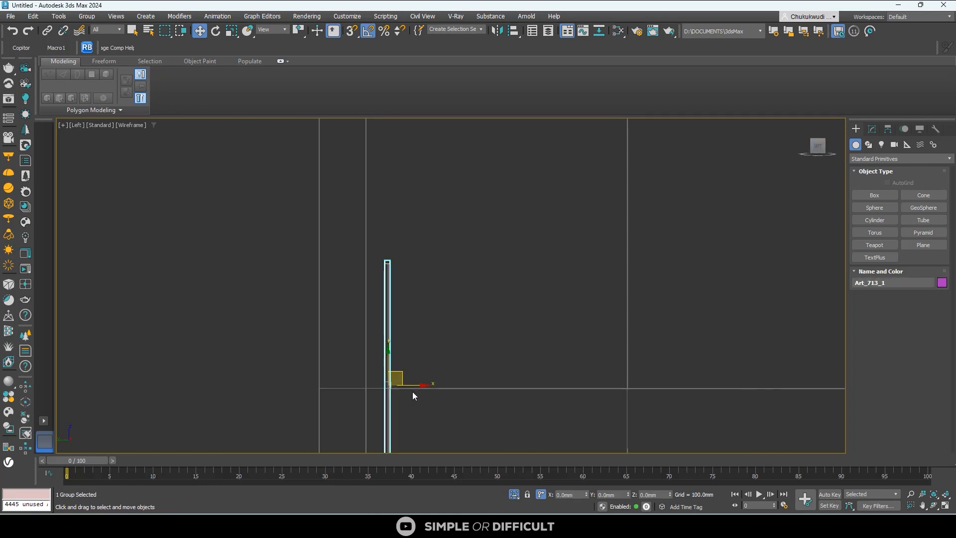
drag(425, 386, 416, 387)
key(ctrl+z)
scroll(414, 324, up, 2)
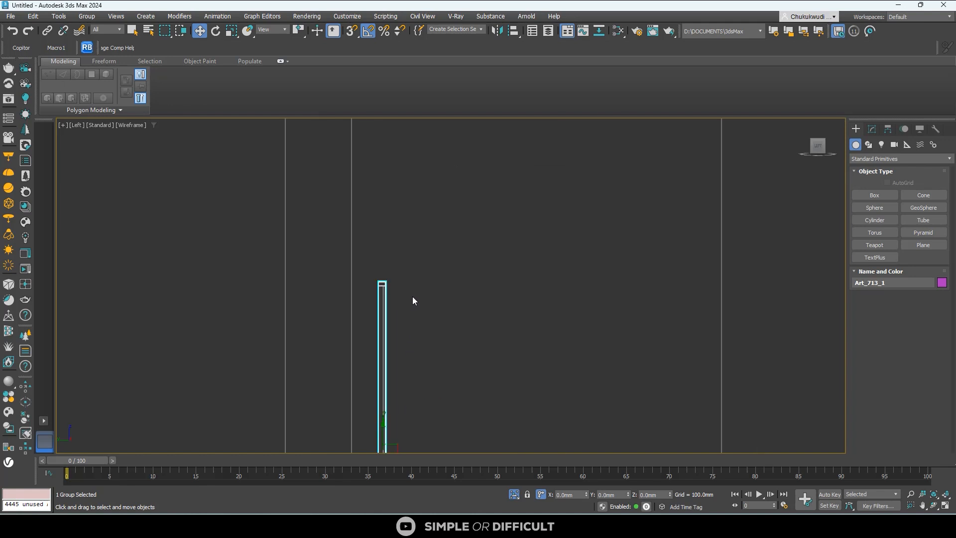
- Select both picture frames and group them under the default group name
drag(370, 327, 371, 329)
click(92, 17)
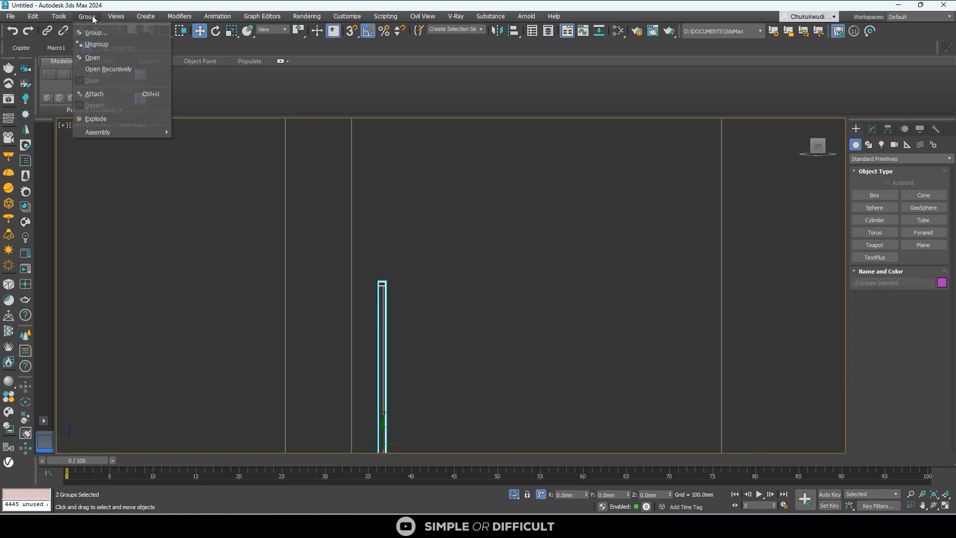
click(106, 36)
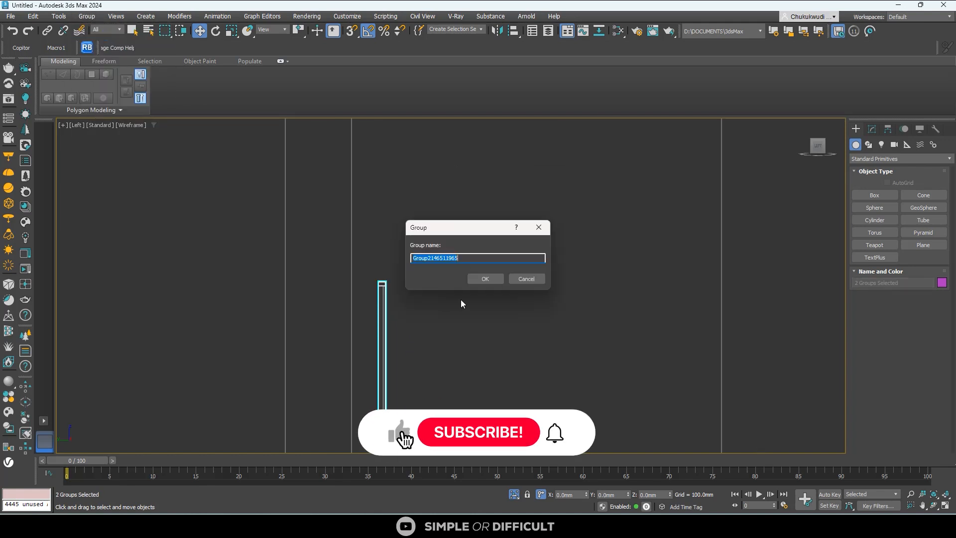
click(488, 277)
- Move the frame group along X until its back sits against the inner face of the back wall
drag(429, 315, 469, 213)
scroll(427, 247, up, 5)
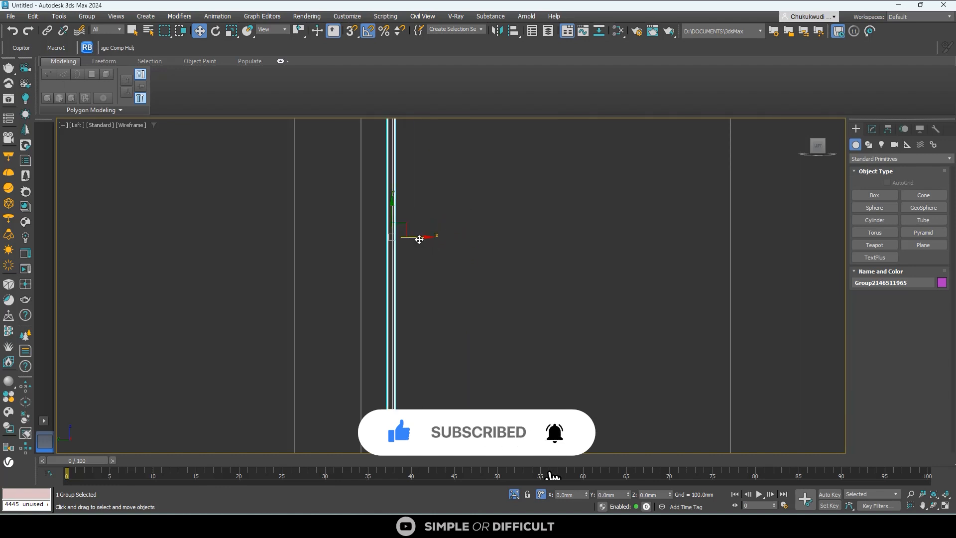
drag(420, 237, 398, 234)
scroll(330, 243, up, 5)
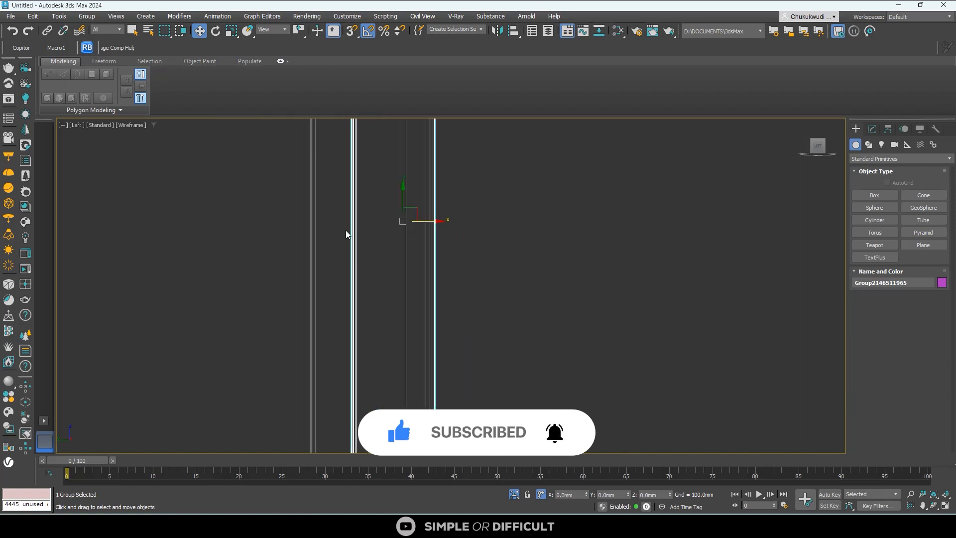
drag(350, 226, 319, 224)
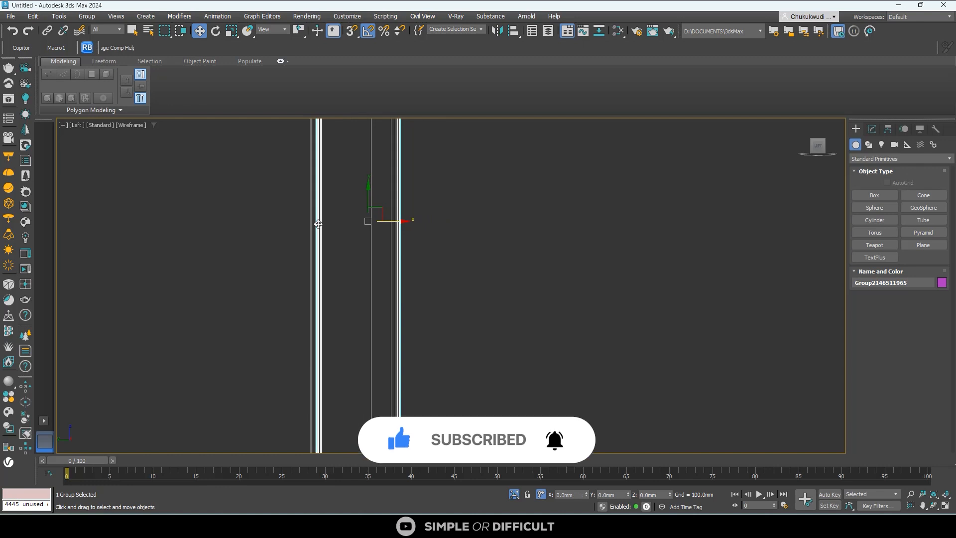
- End the isolation and shift the frame group sideways in the top view to centre it behind the sofa
scroll(327, 227, down, 5)
key(t)
scroll(326, 227, down, 8)
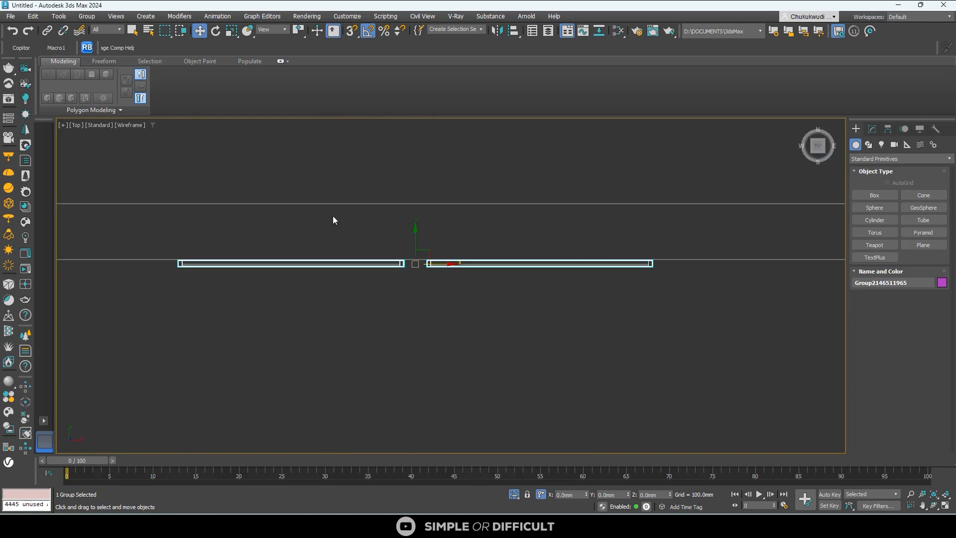
click(513, 493)
scroll(350, 277, up, 6)
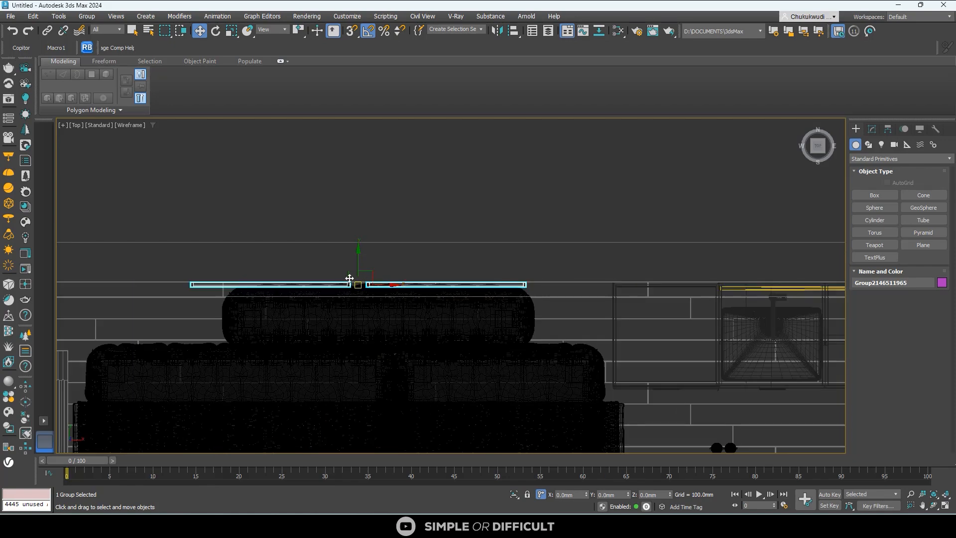
scroll(334, 278, down, 2)
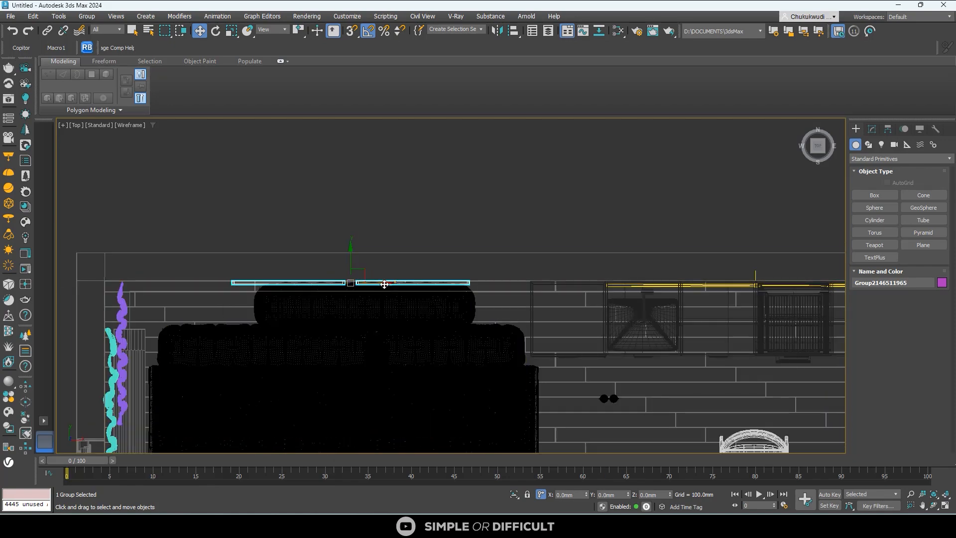
drag(384, 285, 373, 283)
- Lower the frame group slightly on the wall above the sofa, working in the front view
alt+middle_drag(372, 282, 378, 213)
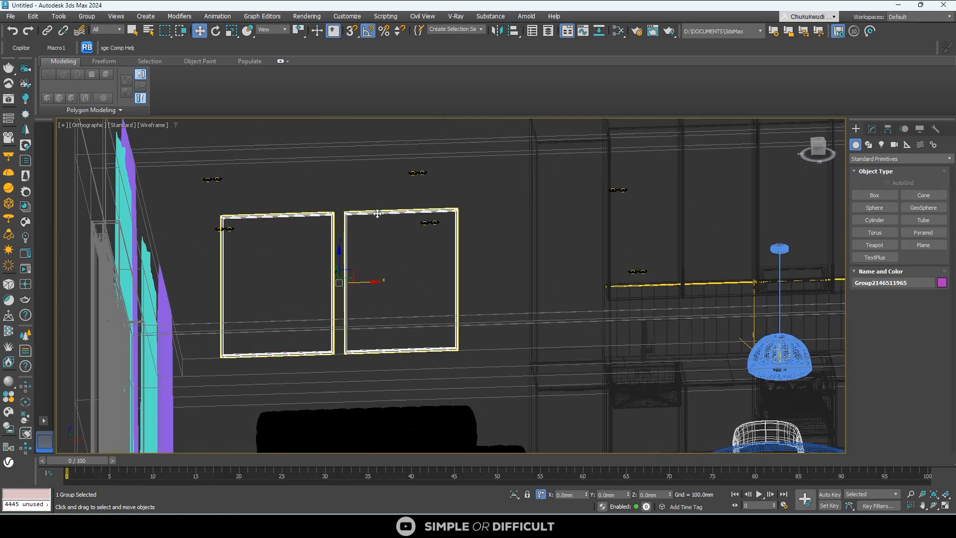
click(817, 149)
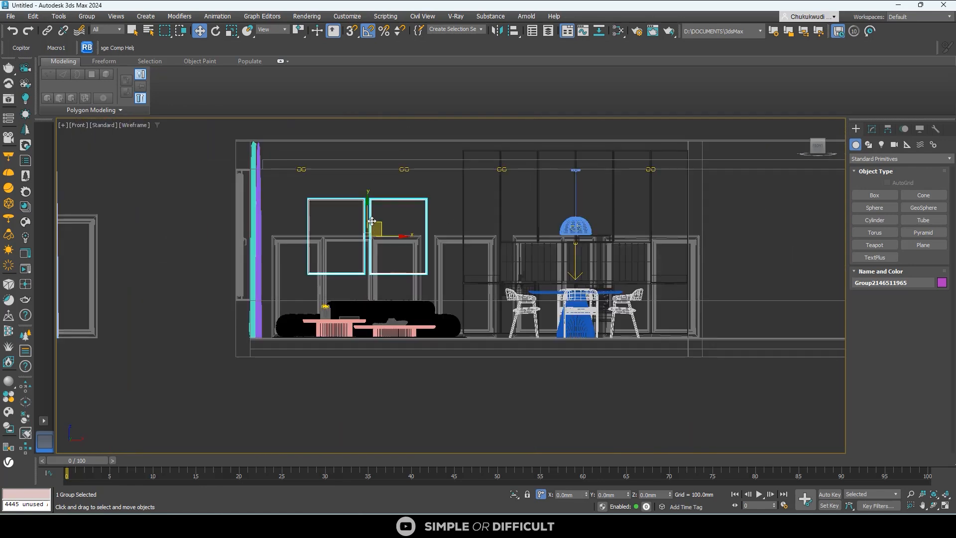
drag(368, 207, 369, 215)
- Delete the two rows of leftover objects standing away from the room
scroll(369, 215, down, 5)
alt+middle_drag(369, 215, 364, 325)
drag(360, 195, 222, 324)
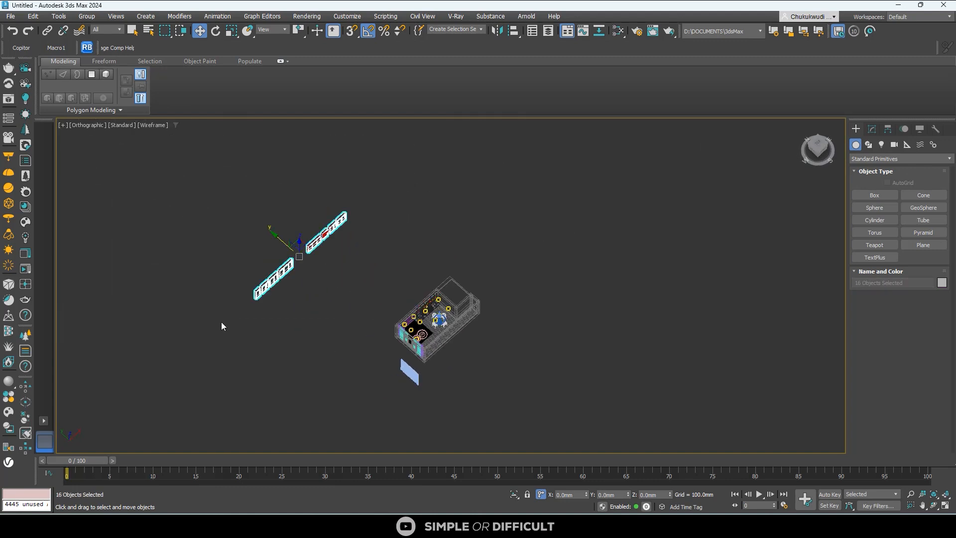
key(Delete)
- Examine the wall frames, dining set and overall room layout from several angles
scroll(338, 311, up, 2)
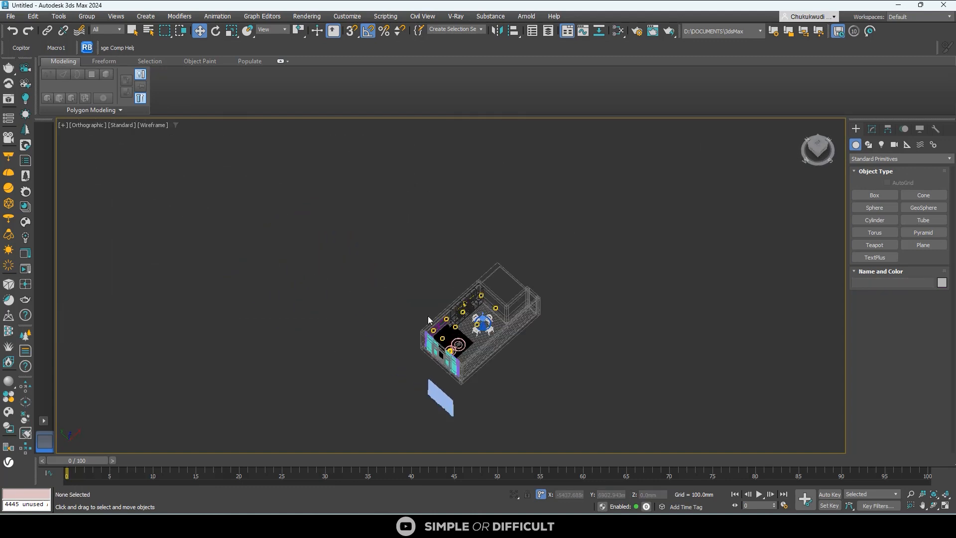
scroll(438, 324, up, 4)
click(438, 324)
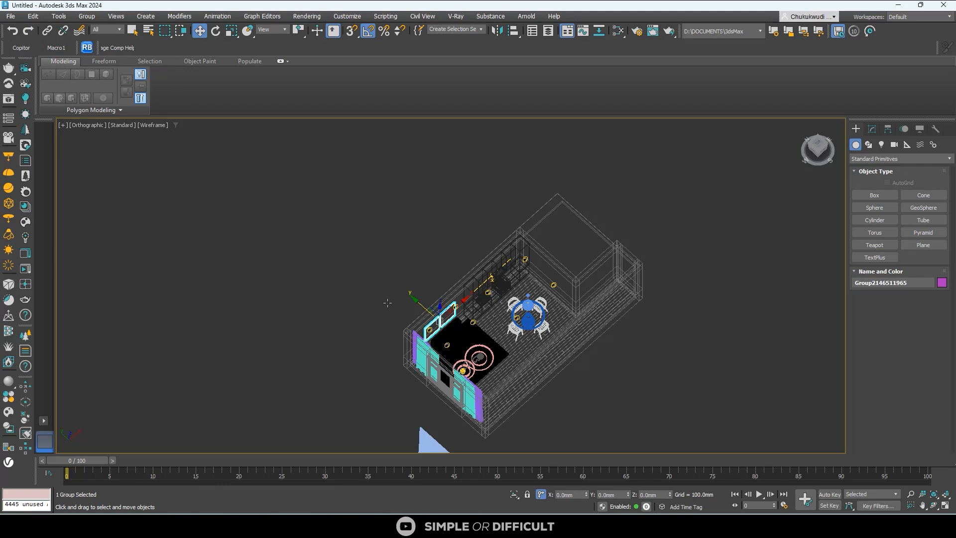
alt+middle_drag(387, 309, 452, 279)
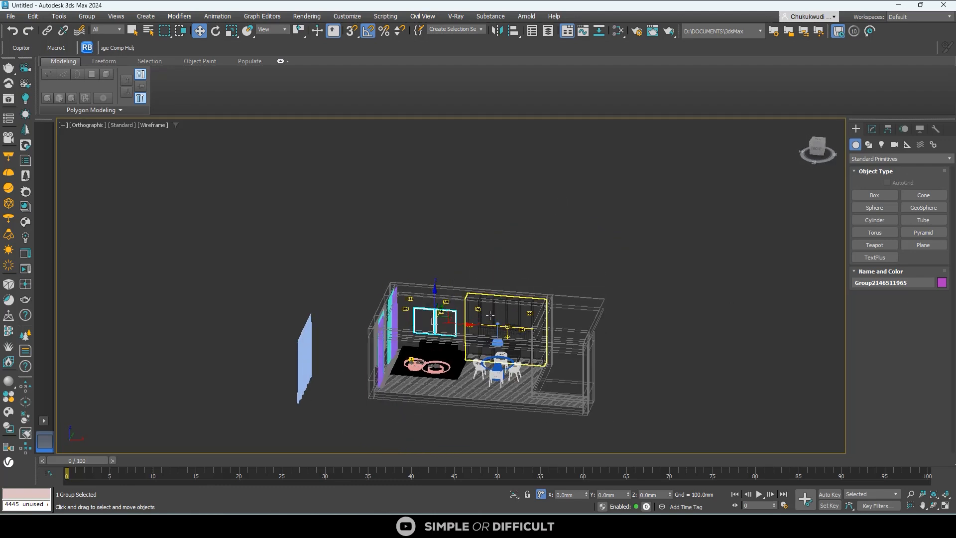
scroll(497, 364, up, 5)
scroll(518, 372, down, 4)
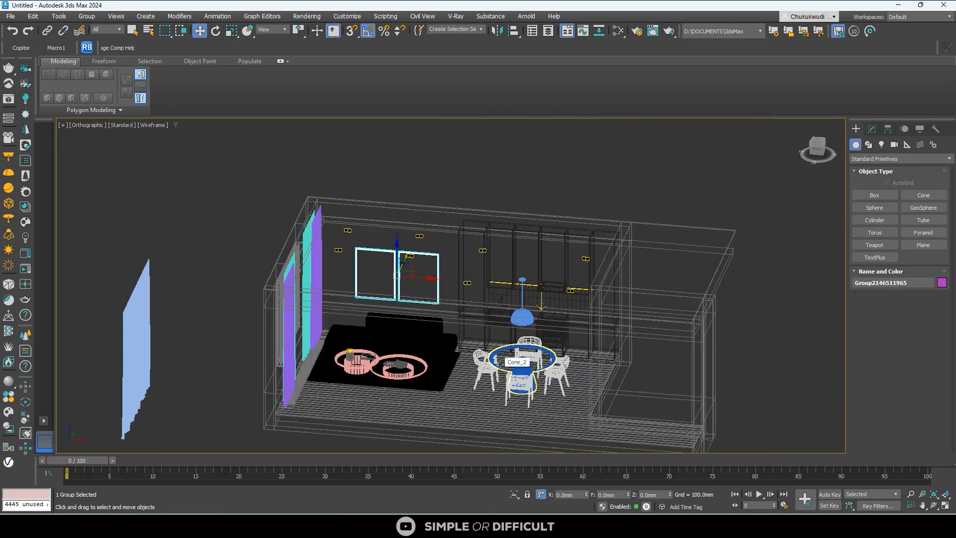
alt+middle_drag(520, 373, 568, 389)
scroll(573, 314, up, 2)
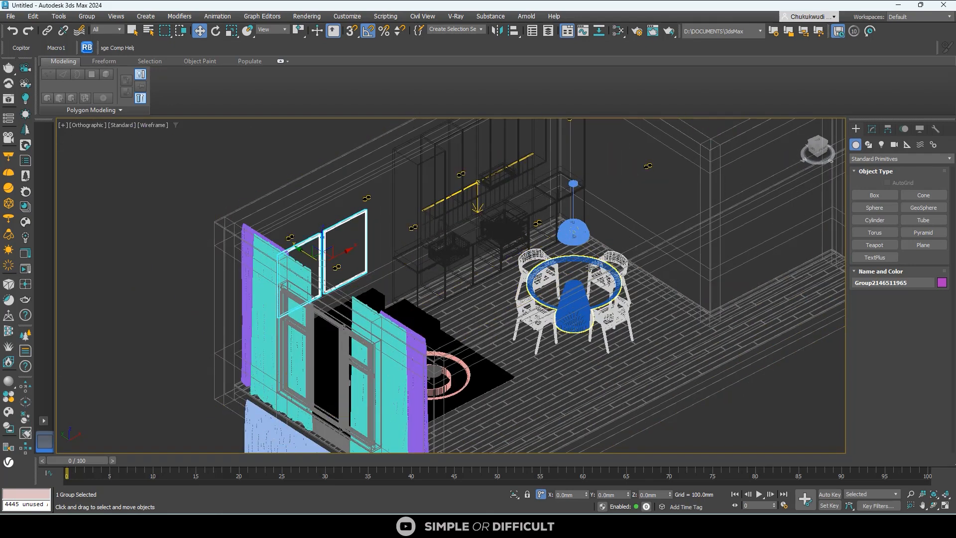
scroll(572, 277, down, 3)
alt+middle_drag(572, 277, 608, 279)
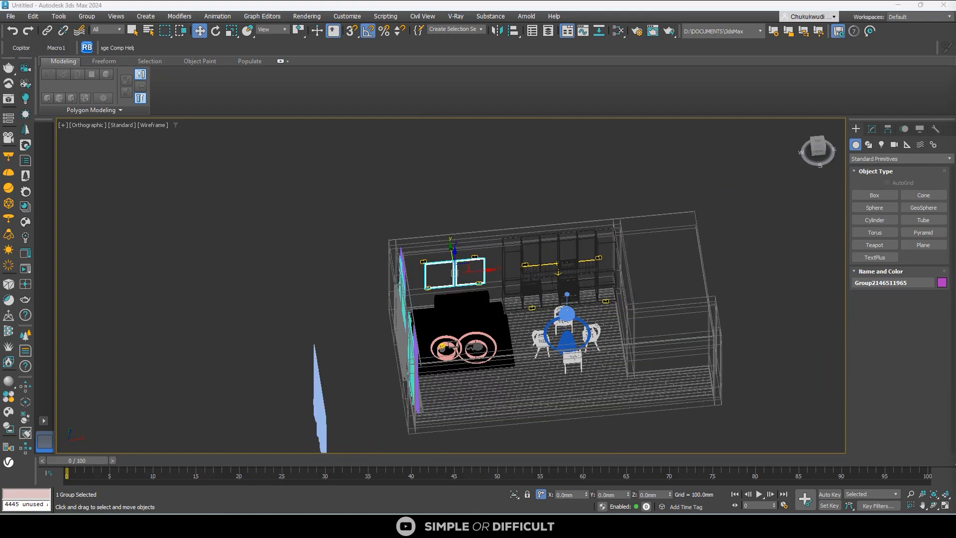
- Bring the decorative plant and tray set into the scene and place it outside the room beside the window wall
drag(856, 308, 326, 261)
click(362, 278)
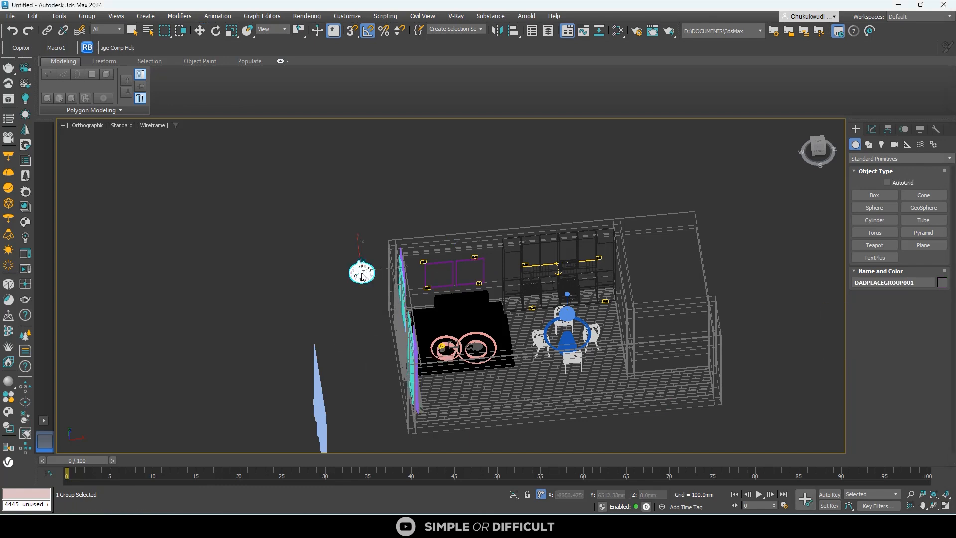
click(358, 313)
- Select the decor set and the round dining table in the top view and isolate them
scroll(358, 315, up, 3)
middle_drag(384, 334, 336, 354)
scroll(336, 354, down, 2)
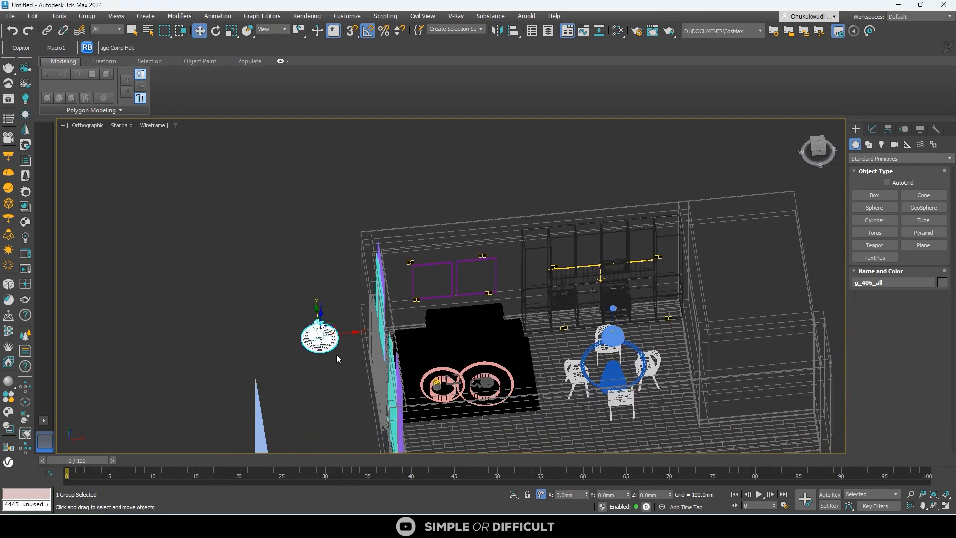
key(t)
key(z)
scroll(350, 331, down, 5)
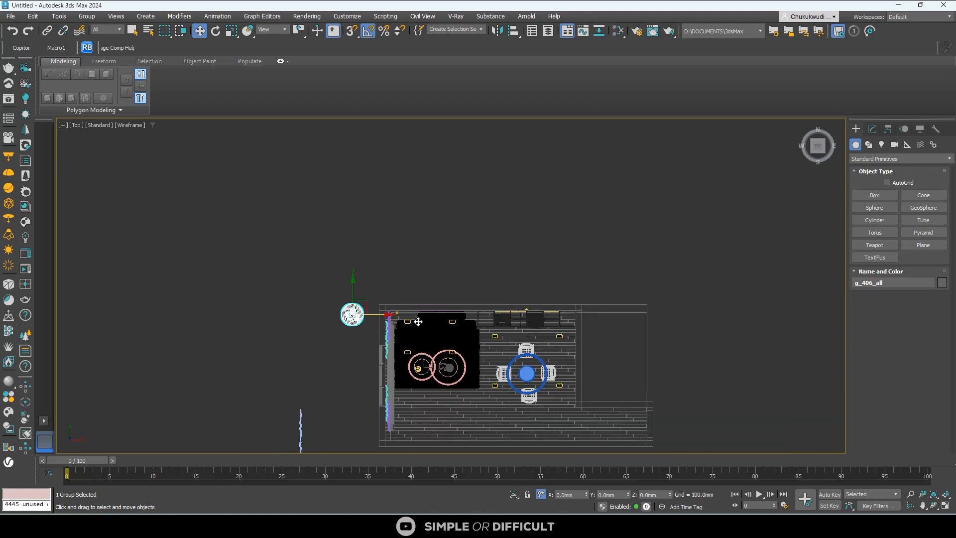
scroll(538, 362, up, 2)
ctrl+click(538, 358)
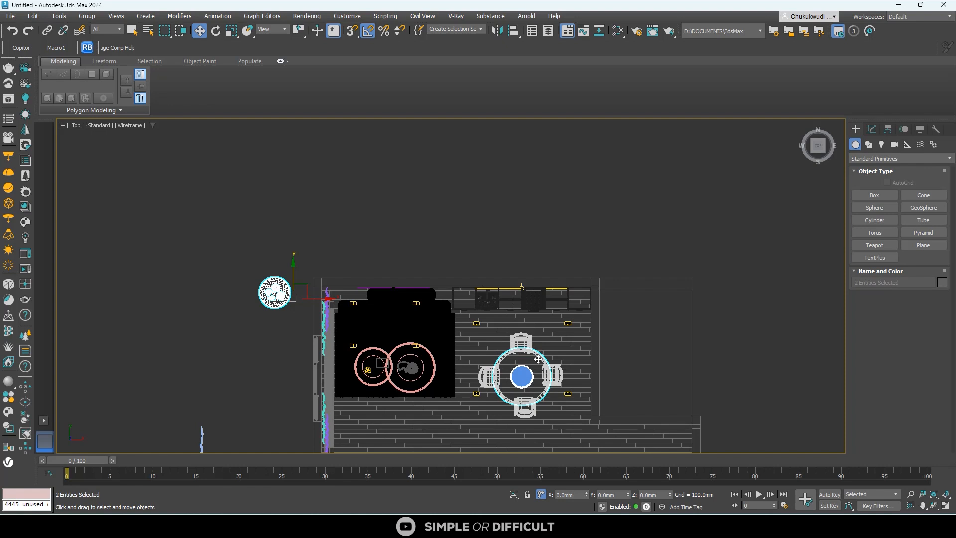
click(513, 494)
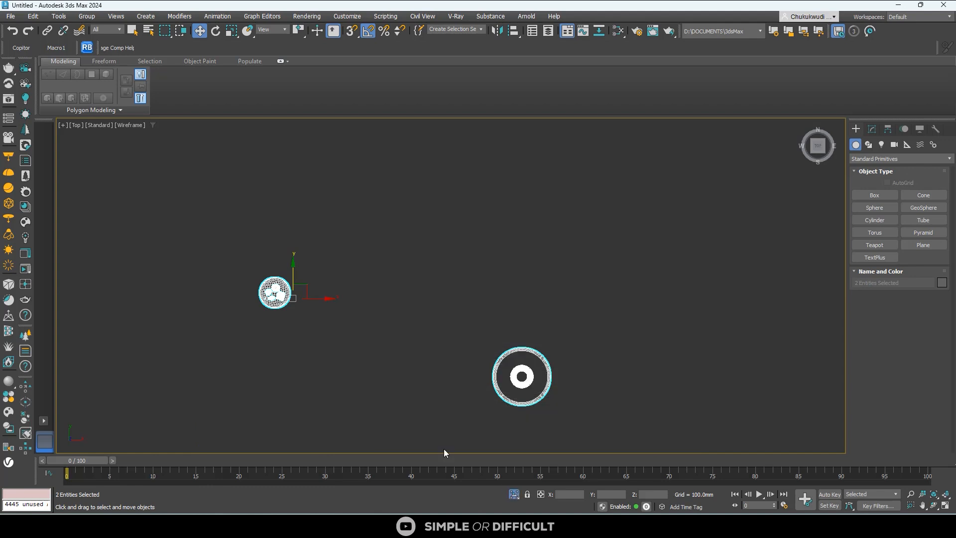
- Select only the decor set and move it in the top view next to the dining table
drag(332, 260, 223, 321)
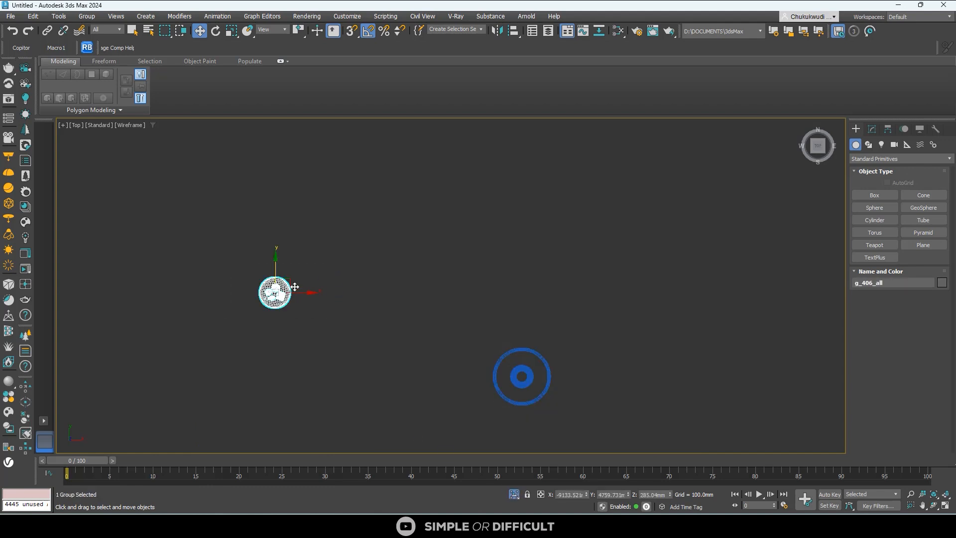
drag(295, 286, 471, 343)
drag(299, 349, 547, 370)
- Raise the decor set in the left view to the height of the dining tabletop
scroll(546, 370, up, 3)
alt+middle_drag(547, 369, 646, 298)
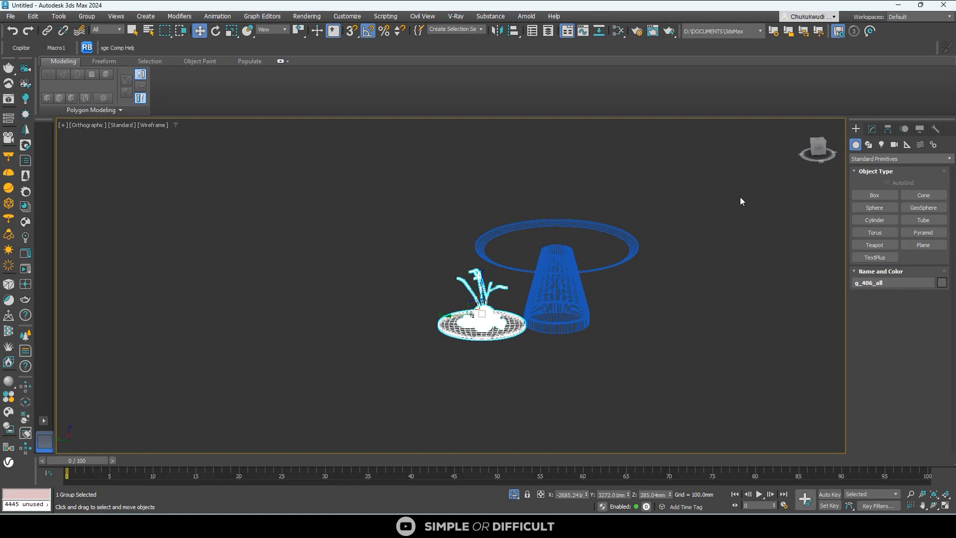
click(825, 150)
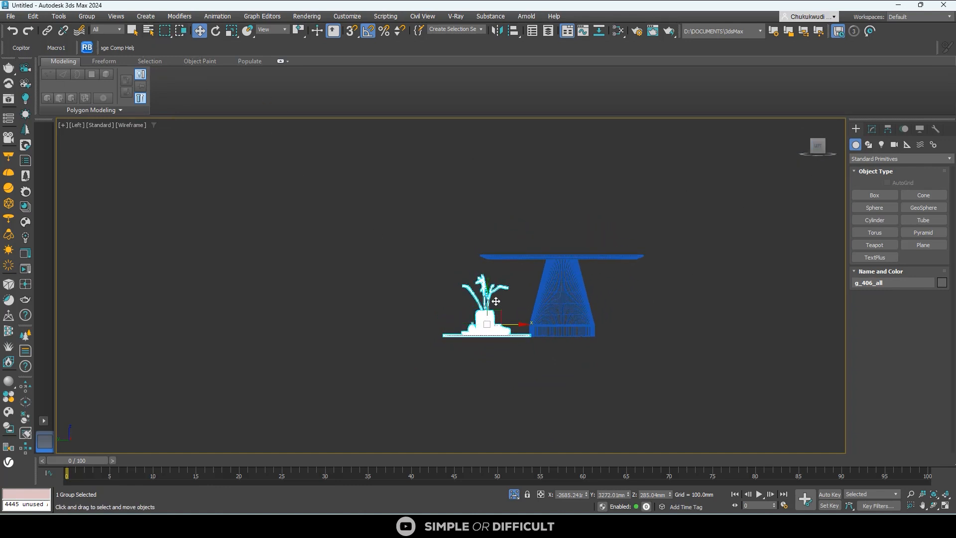
drag(489, 297, 516, 213)
scroll(527, 238, up, 3)
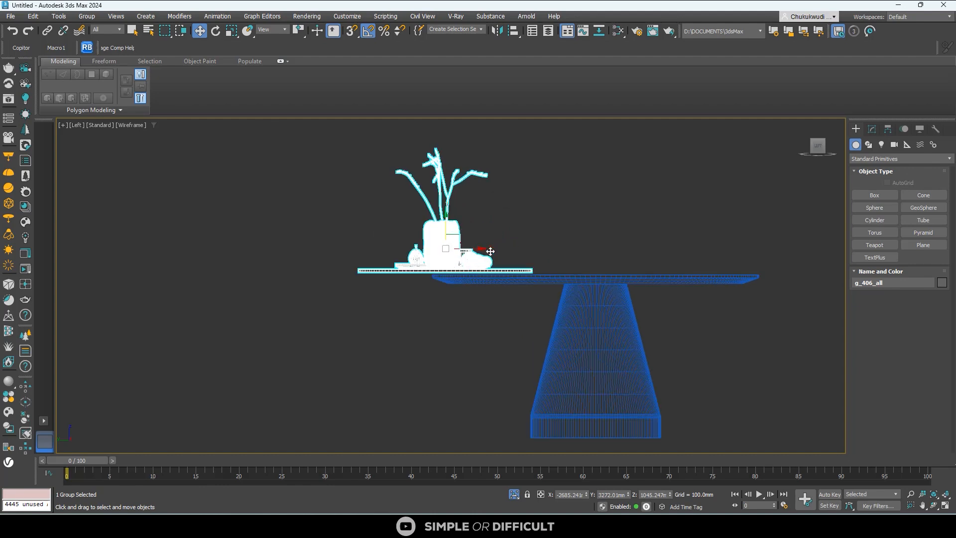
- Shift the decor set horizontally in the left view until it sits centred over the dining table
drag(477, 253, 615, 245)
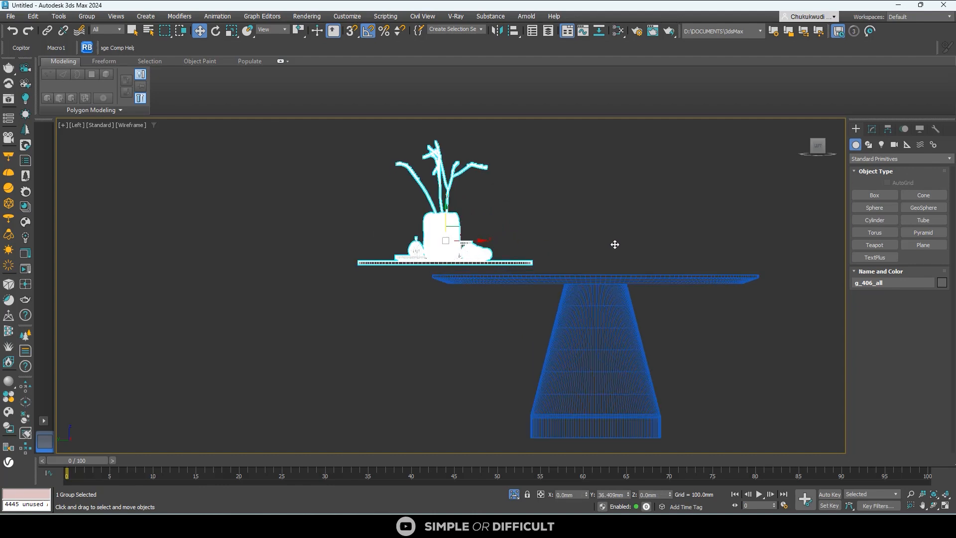
drag(476, 241, 629, 240)
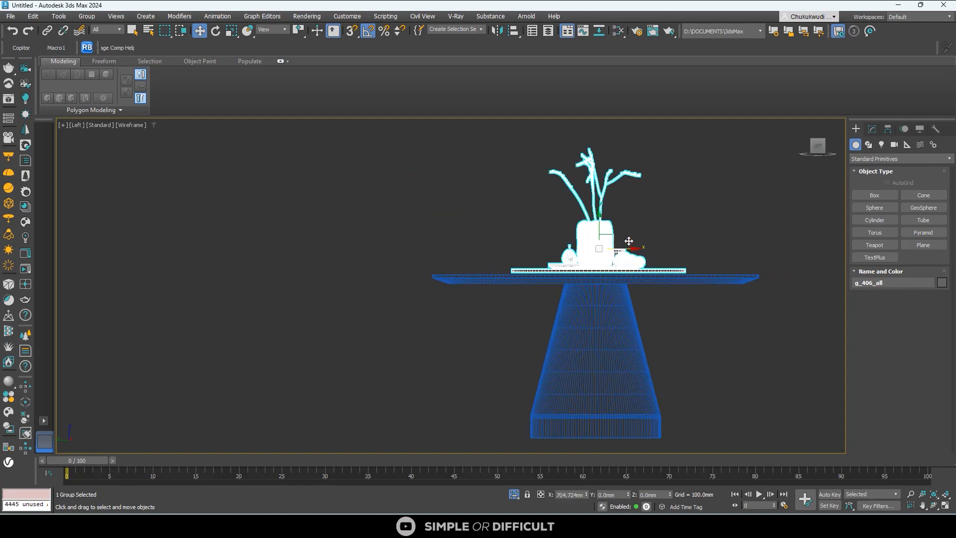
alt+middle_drag(629, 241, 72, 176)
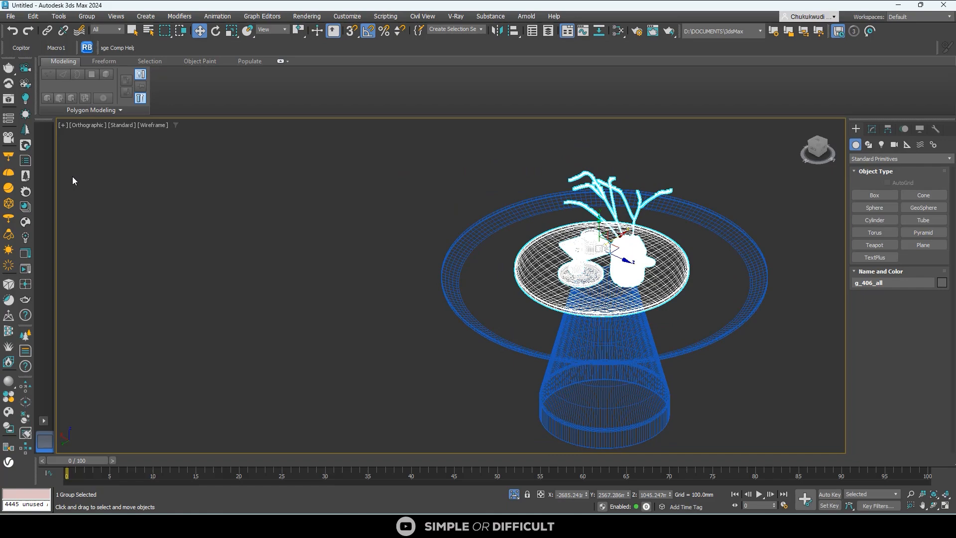
- Change the viewport shading to Edged Faces and deselect the decor set
click(157, 126)
click(180, 134)
scroll(592, 255, up, 5)
scroll(455, 251, down, 5)
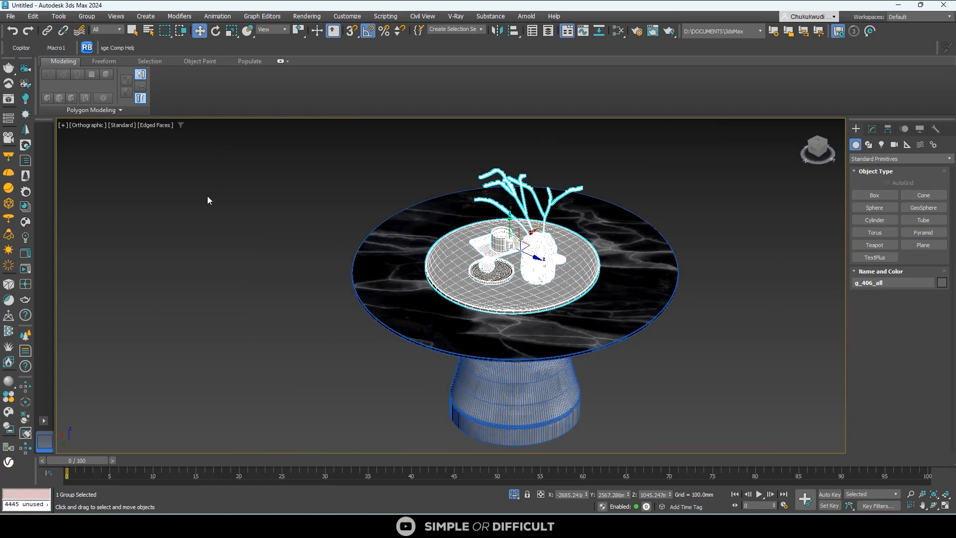
click(208, 200)
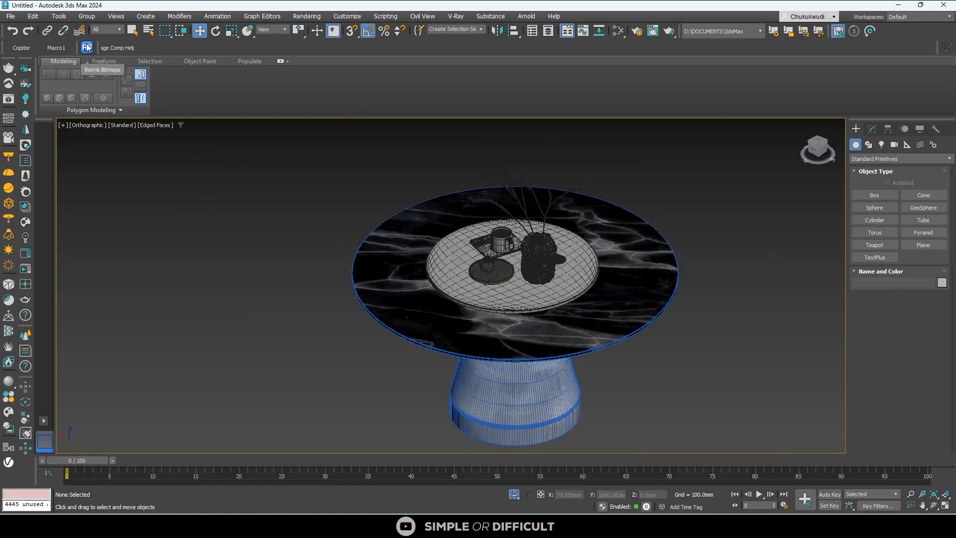
- Relink the scene's missing bitmaps with Relink Bitmaps, using the saved path D:\ASSETS
click(86, 48)
click(420, 183)
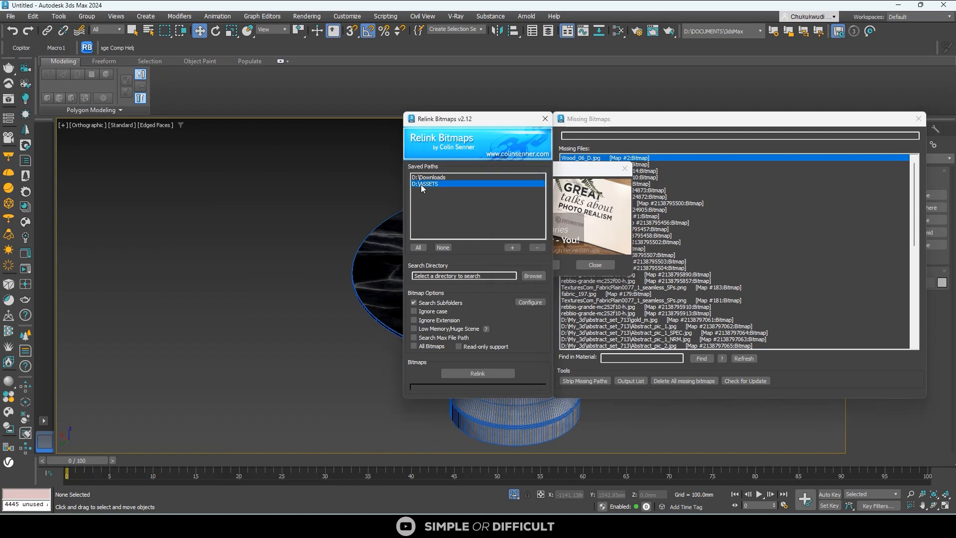
click(488, 373)
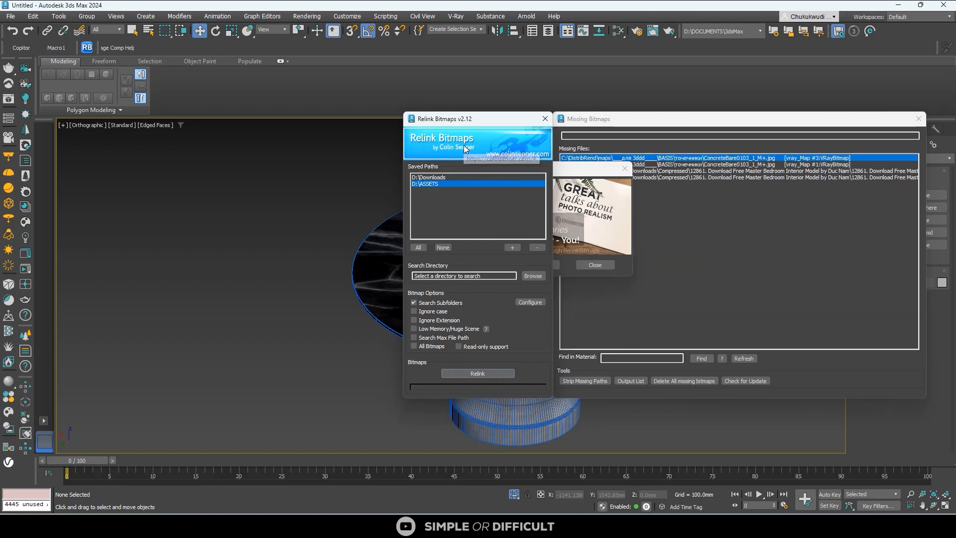
click(544, 119)
alt+middle_drag(570, 222, 572, 273)
scroll(571, 273, up, 4)
scroll(595, 285, down, 3)
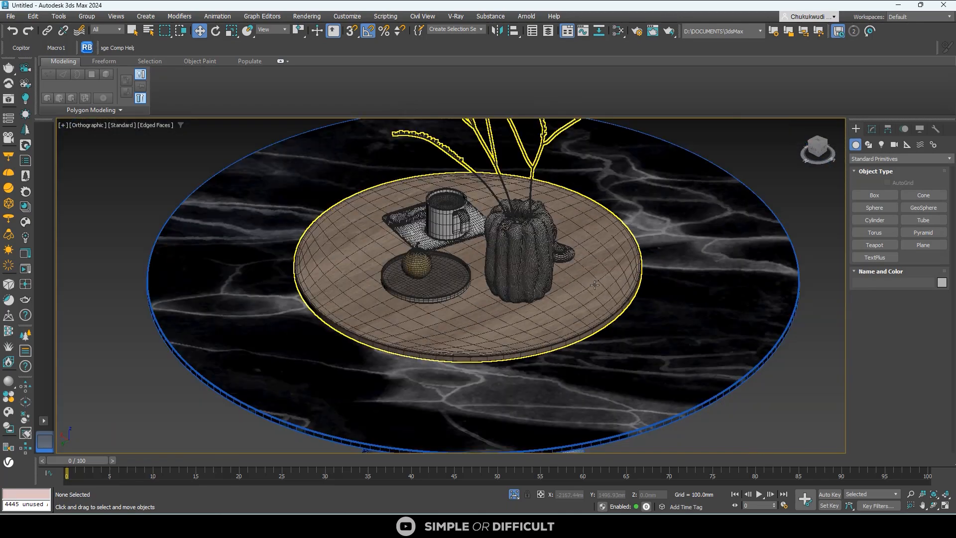
- Open the decor set group so its individual pieces can be edited
scroll(600, 292, up, 3)
scroll(615, 304, down, 5)
click(612, 301)
click(87, 17)
click(94, 53)
- Move the large round wooden plate out from under the decor pieces, along Y well clear of the table
click(485, 271)
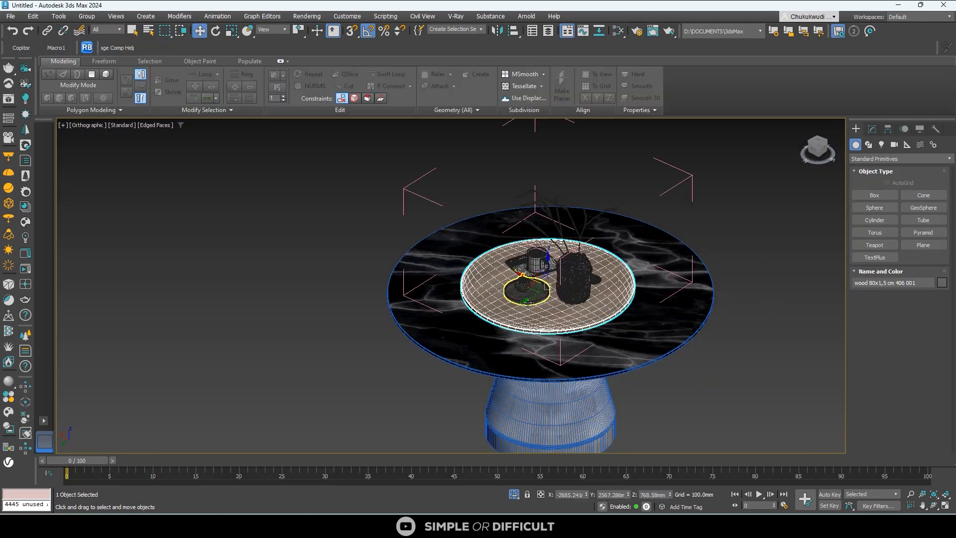
drag(522, 295, 194, 490)
click(528, 288)
scroll(531, 282, up, 5)
scroll(531, 284, down, 9)
alt+middle_drag(490, 305, 599, 312)
click(816, 297)
middle_drag(815, 297, 653, 307)
- Detach the wooden plate from the decor group and close the group
click(87, 16)
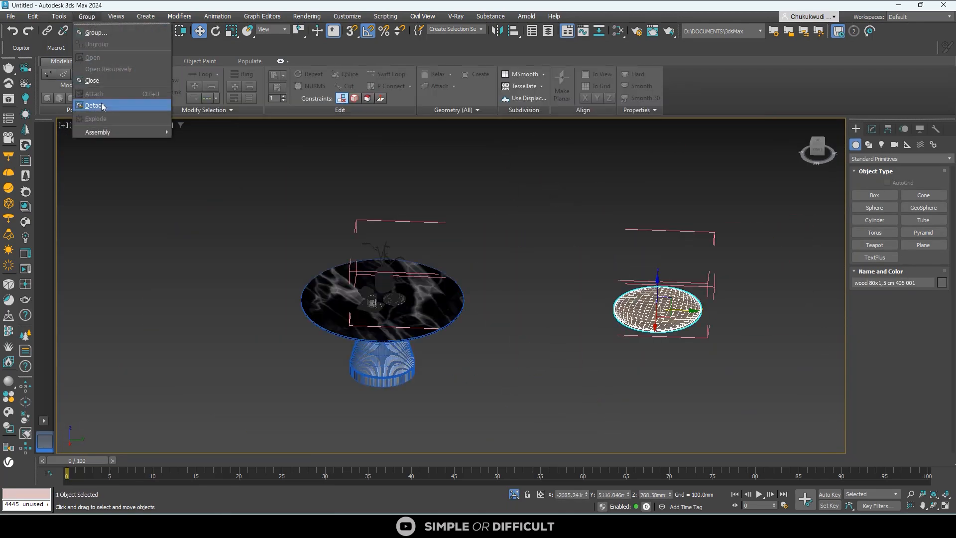
click(100, 104)
click(392, 298)
scroll(389, 298, up, 4)
click(86, 16)
click(92, 80)
- Lower the remaining decor group in the right view until it rests on the dining tabletop
click(817, 149)
scroll(382, 298, up, 5)
drag(369, 218, 369, 234)
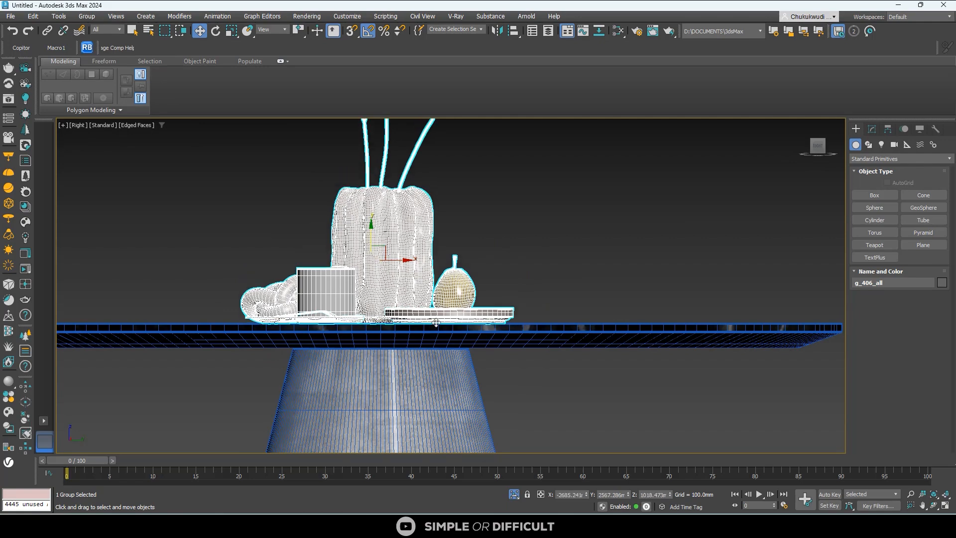
scroll(498, 322, up, 10)
drag(597, 273, 597, 280)
scroll(508, 280, down, 15)
alt+middle_drag(512, 286, 461, 341)
scroll(502, 333, down, 12)
- Select the detached wooden plate, exit isolation and move the plate outside the room
click(518, 302)
click(514, 494)
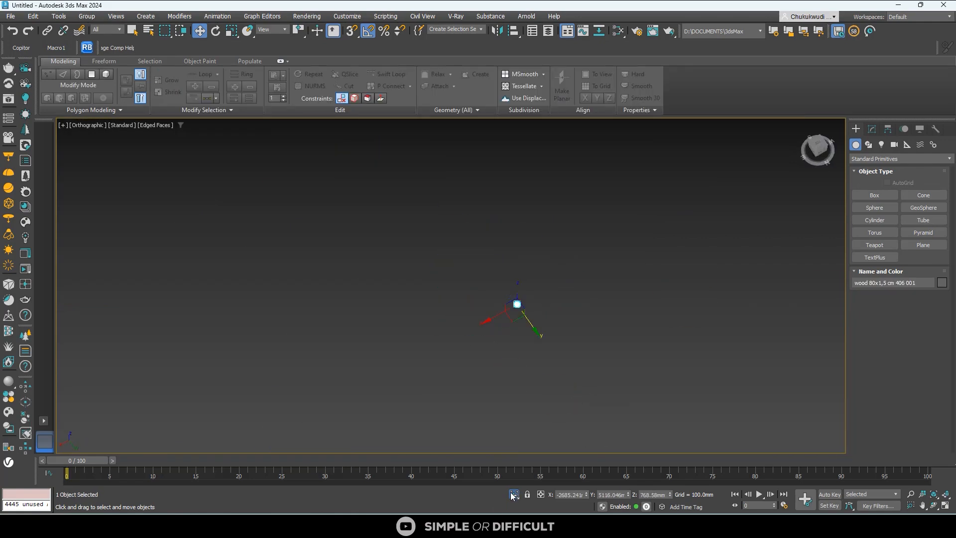
click(817, 141)
scroll(552, 314, up, 4)
drag(489, 329, 489, 358)
drag(454, 323, 340, 323)
alt+middle_drag(428, 368, 557, 319)
- Move the Sink Tulle curtain outside the room and deselect it
click(271, 202)
drag(293, 215, 675, 423)
scroll(438, 171, up, 5)
scroll(436, 235, down, 8)
alt+middle_drag(436, 235, 488, 239)
click(818, 141)
scroll(491, 368, up, 3)
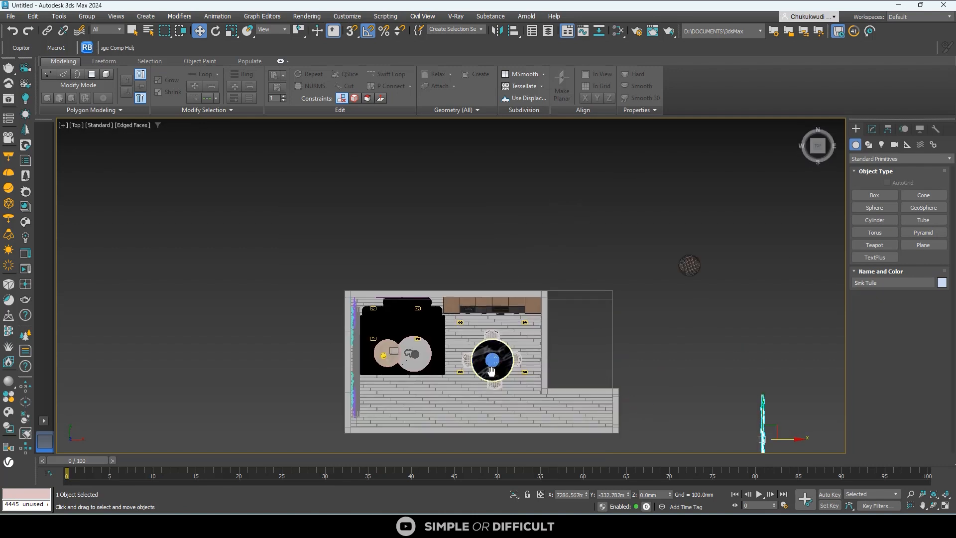
click(702, 330)
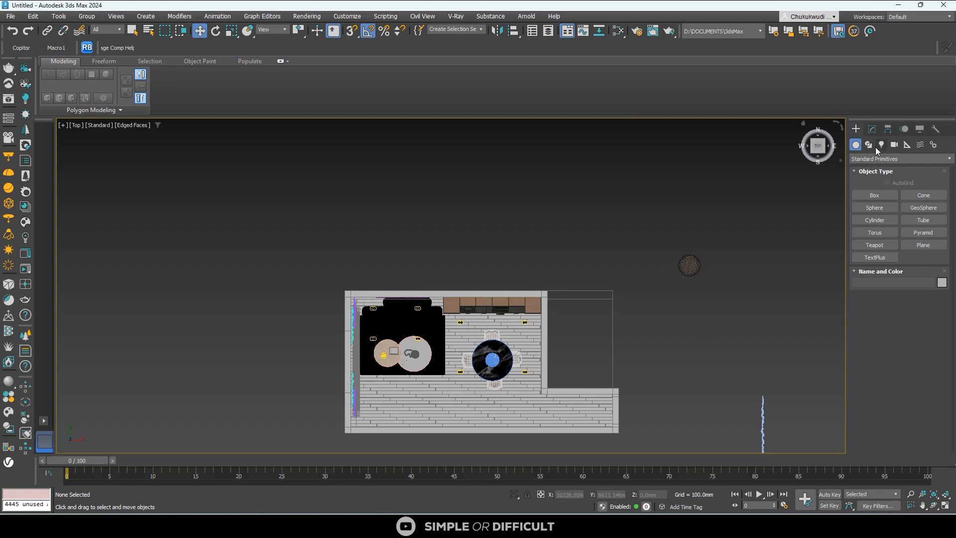
- Create a VRayPhysicalCamera in the top view, aimed from the corridor below the dining table toward the sofa, with a target distance of about 5691 mm
click(894, 144)
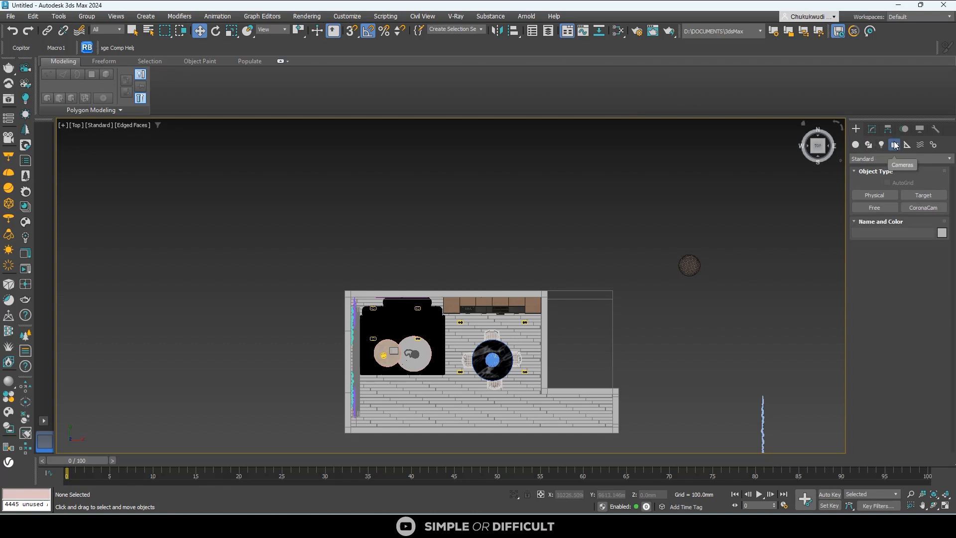
click(904, 157)
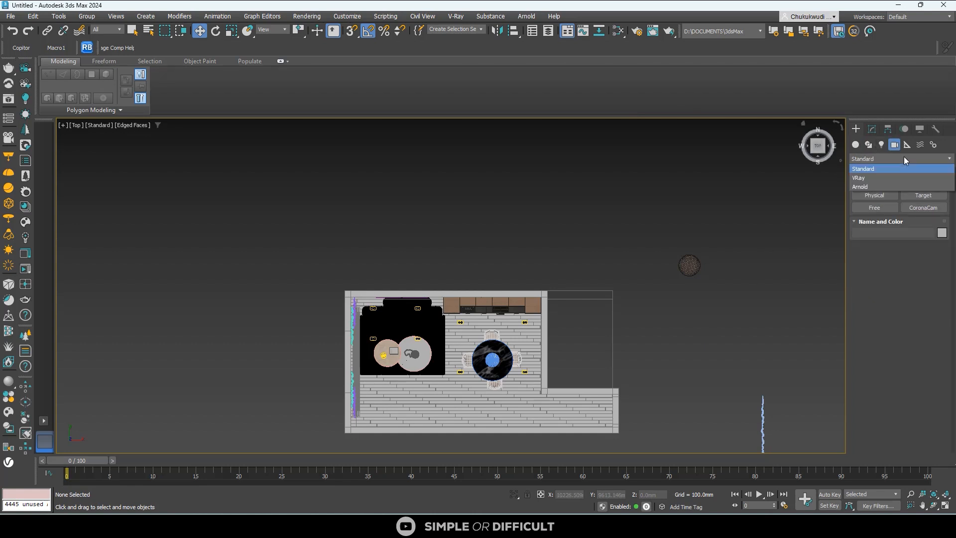
click(884, 180)
click(932, 194)
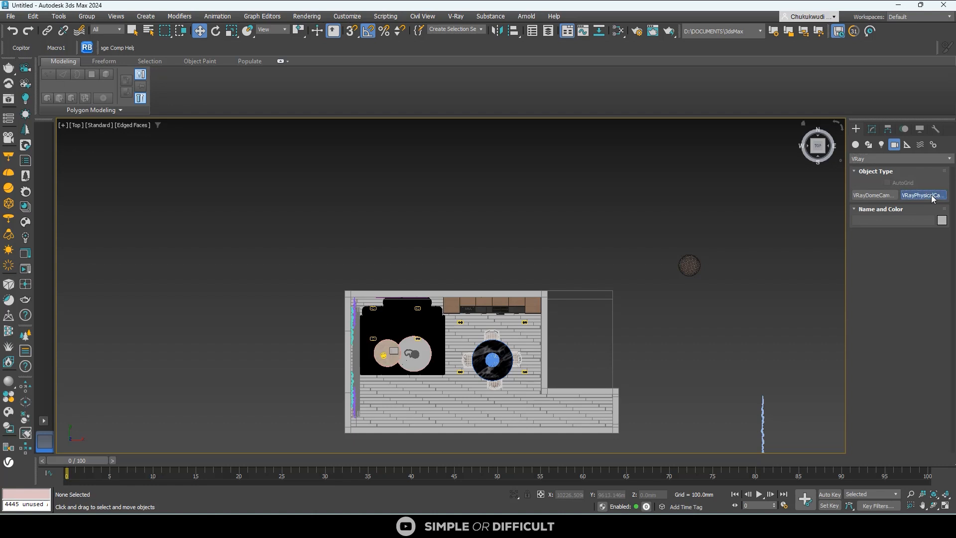
click(539, 407)
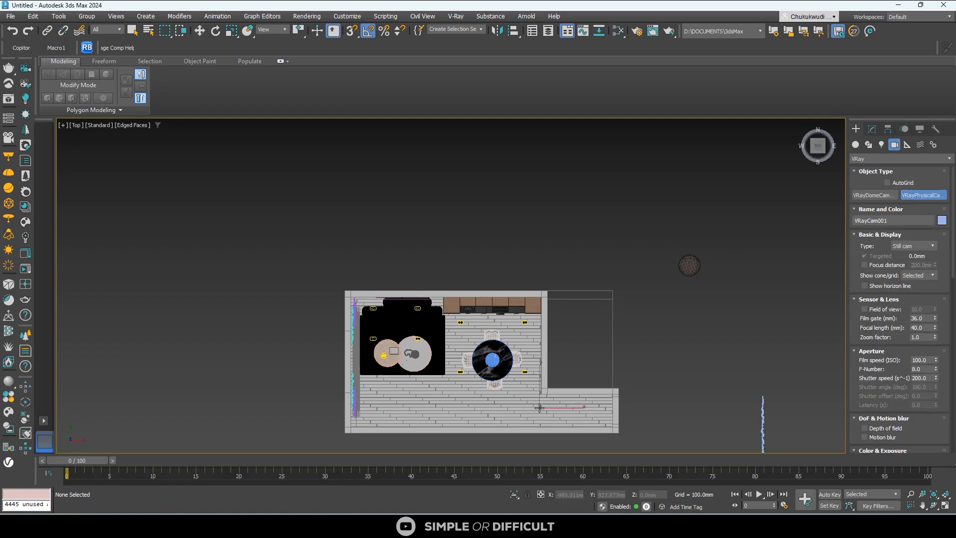
drag(539, 408, 405, 330)
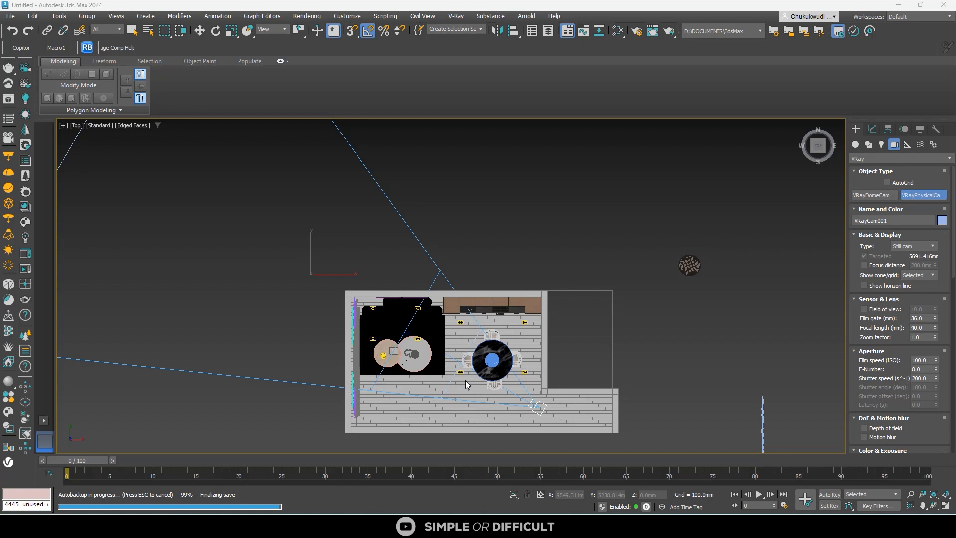
scroll(465, 380, up, 3)
scroll(481, 358, down, 3)
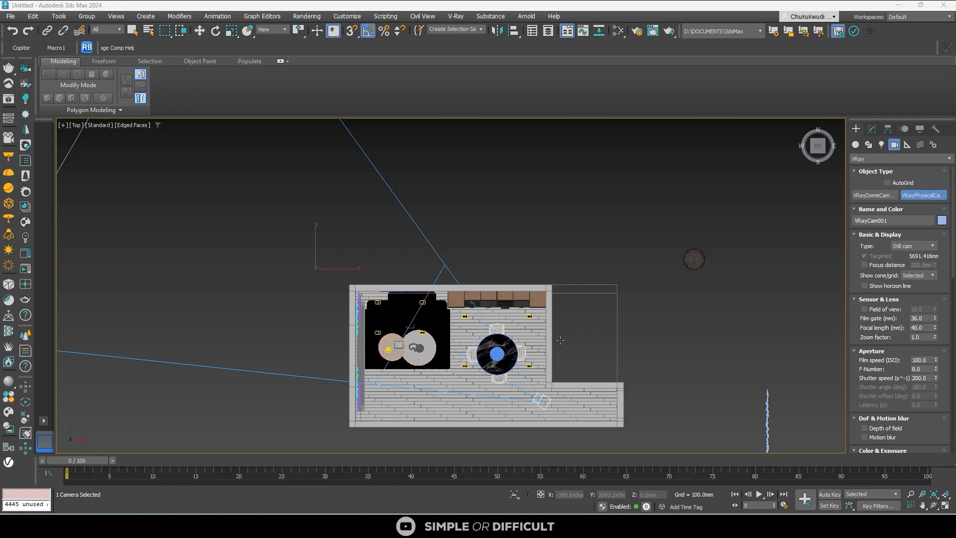
- Save the scene as "living kitchen & dining" in the 3dsMax scenes folder
click(11, 17)
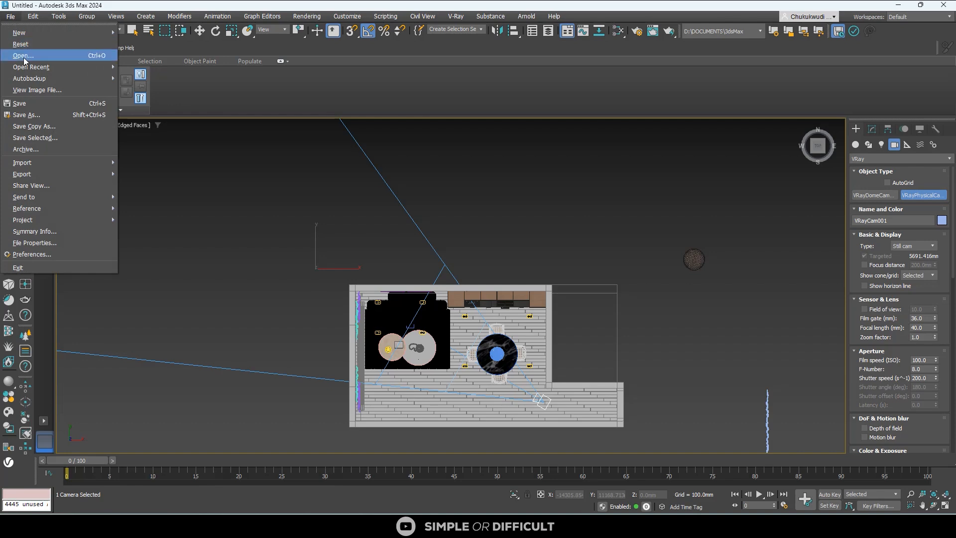
click(27, 114)
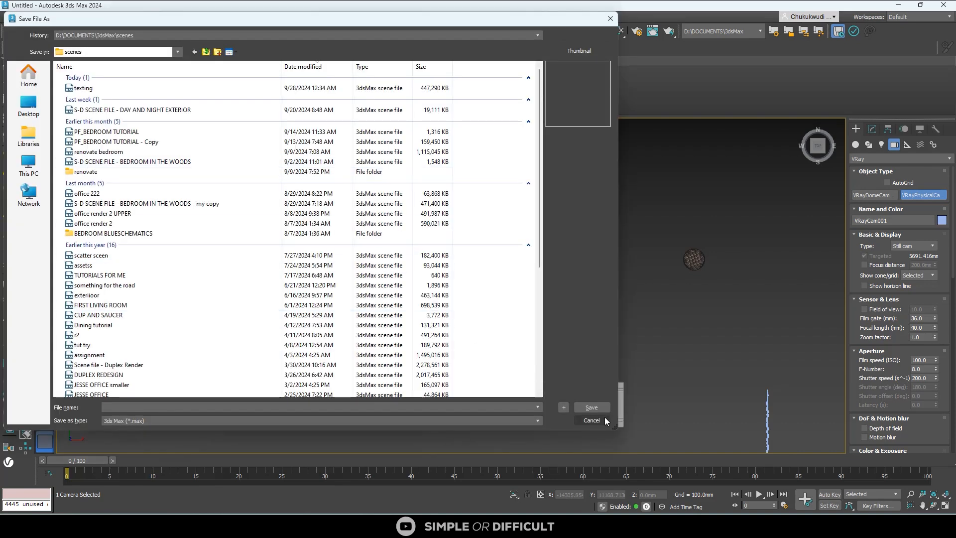
click(590, 407)
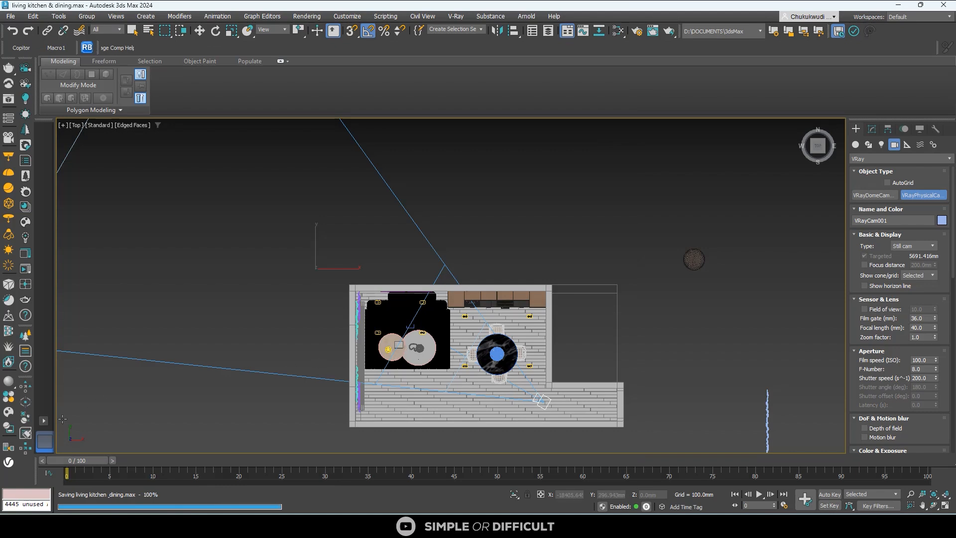
- Switch to a layout with two side-by-side viewports, one looking through the V-Ray camera and the other framing the whole room
click(44, 421)
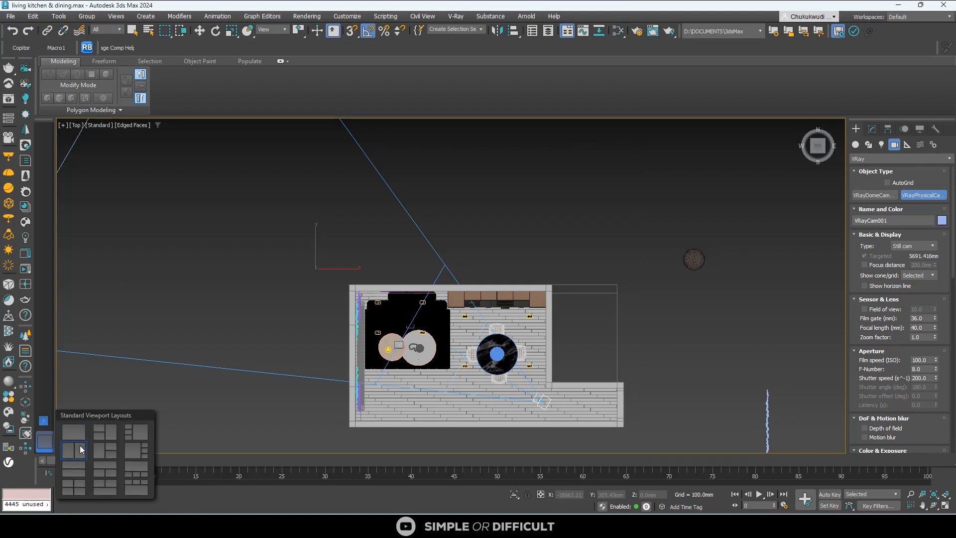
click(81, 449)
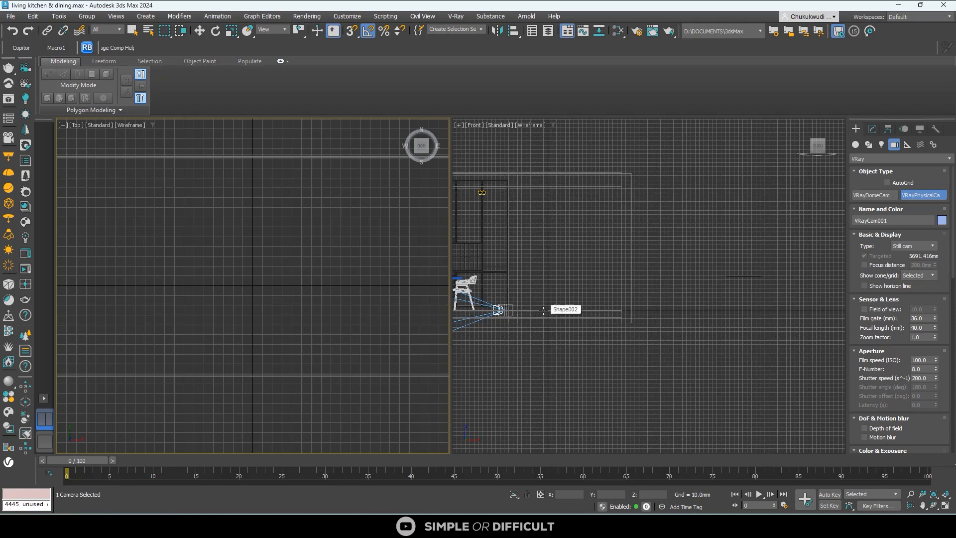
scroll(543, 310, down, 10)
middle_drag(592, 306, 687, 347)
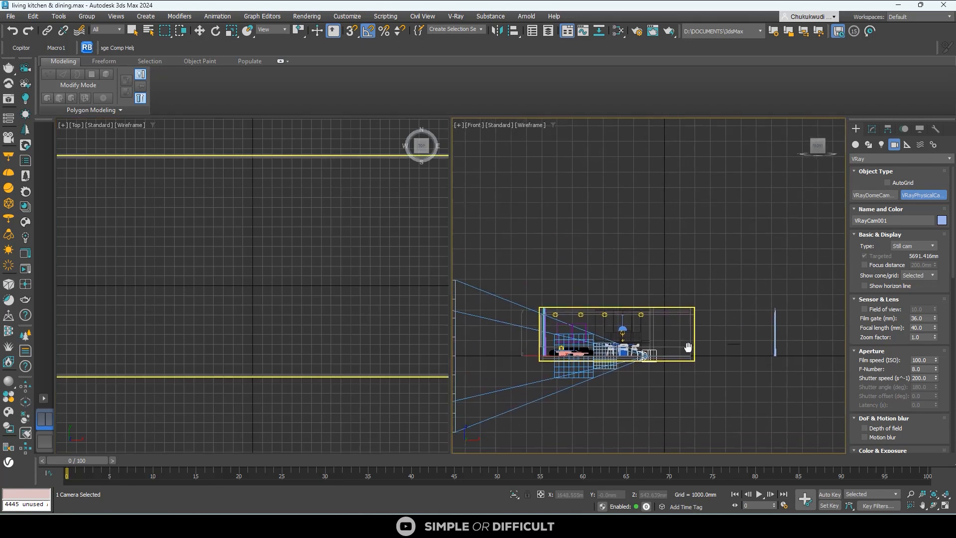
scroll(316, 355, down, 10)
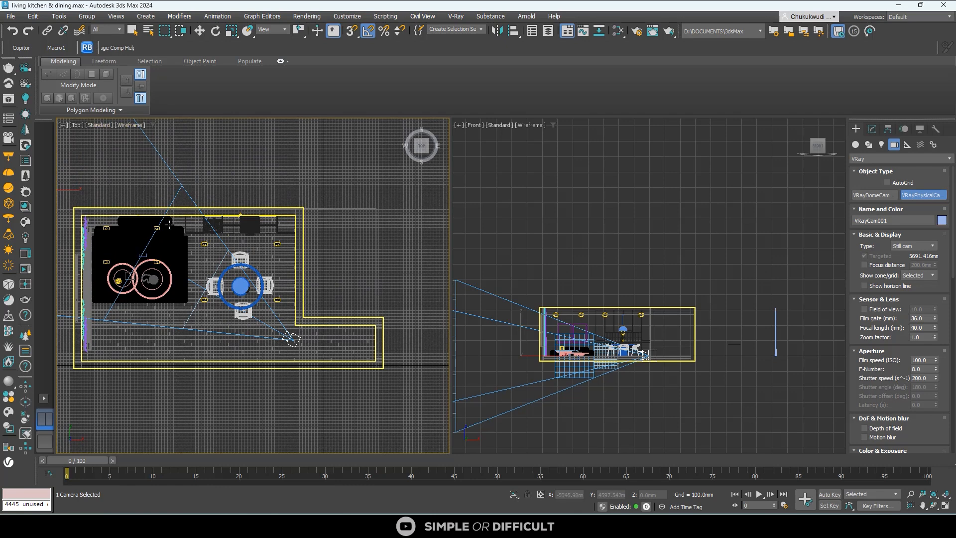
key(c)
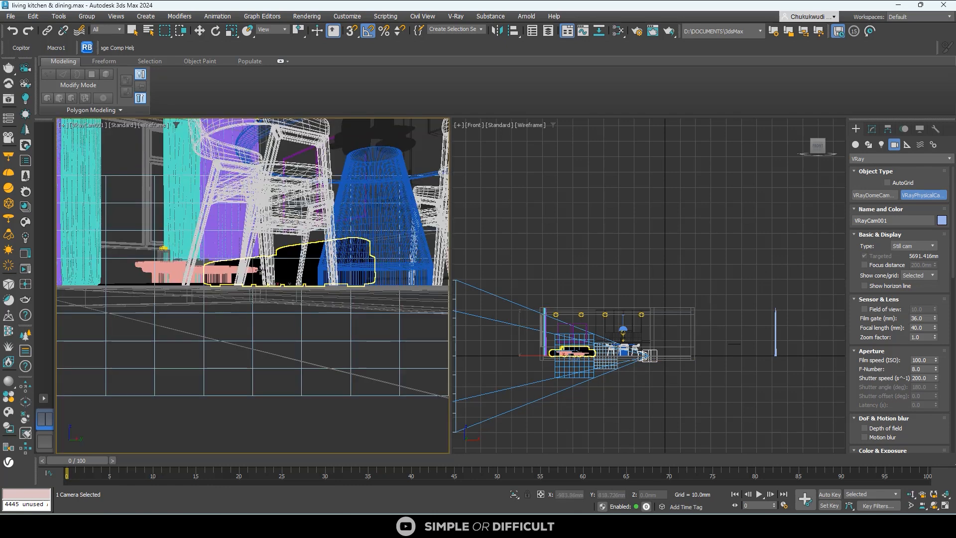
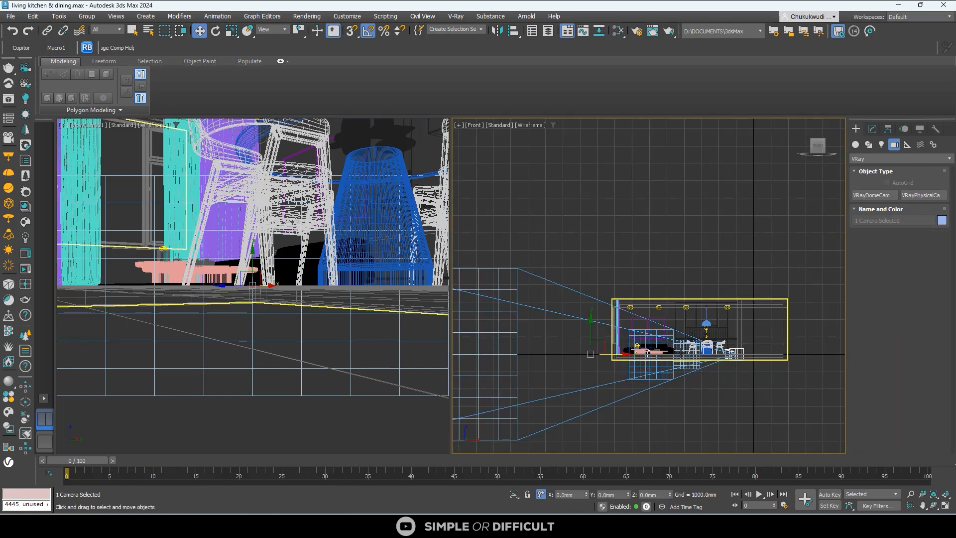
- Raise the V-Ray camera and its target together by 1000 mm in Z
alt+middle_drag(591, 383, 600, 406)
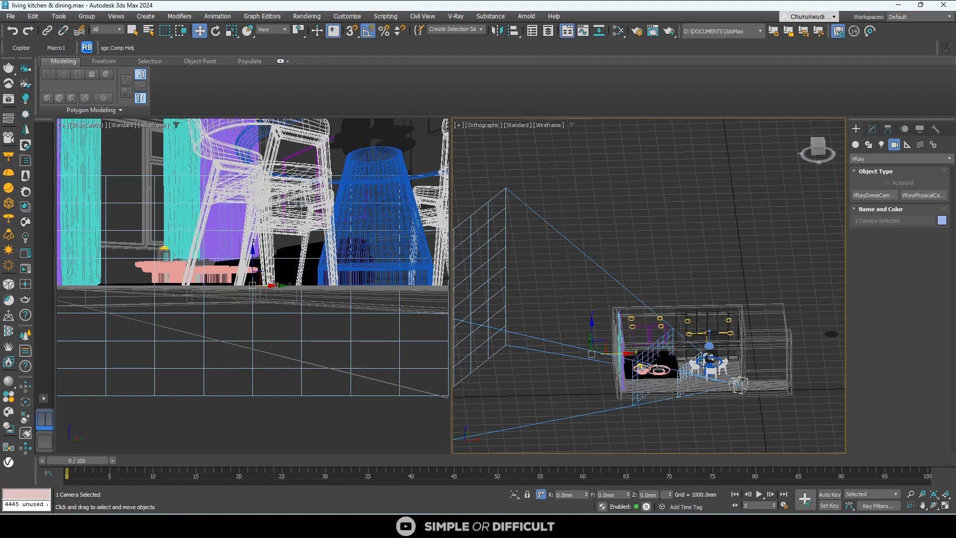
click(659, 494)
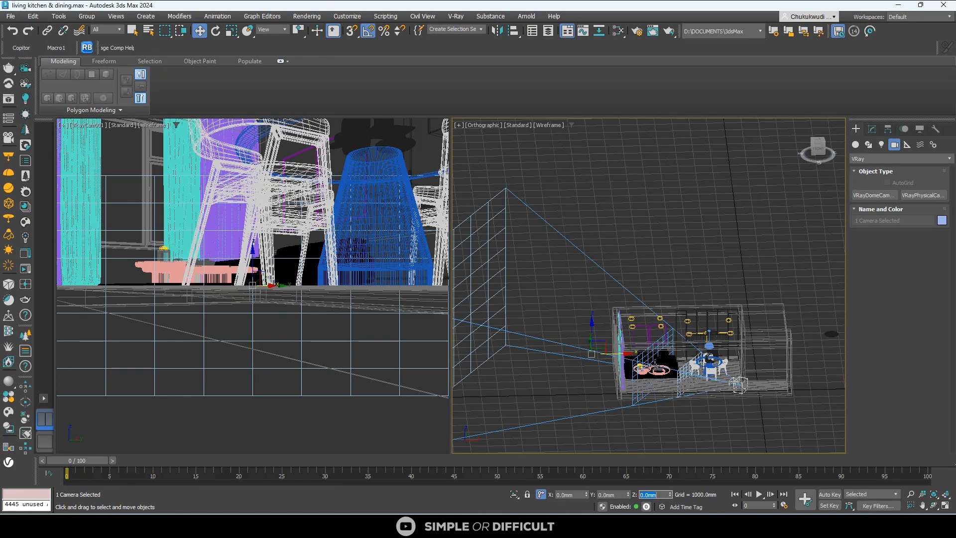
click(677, 273)
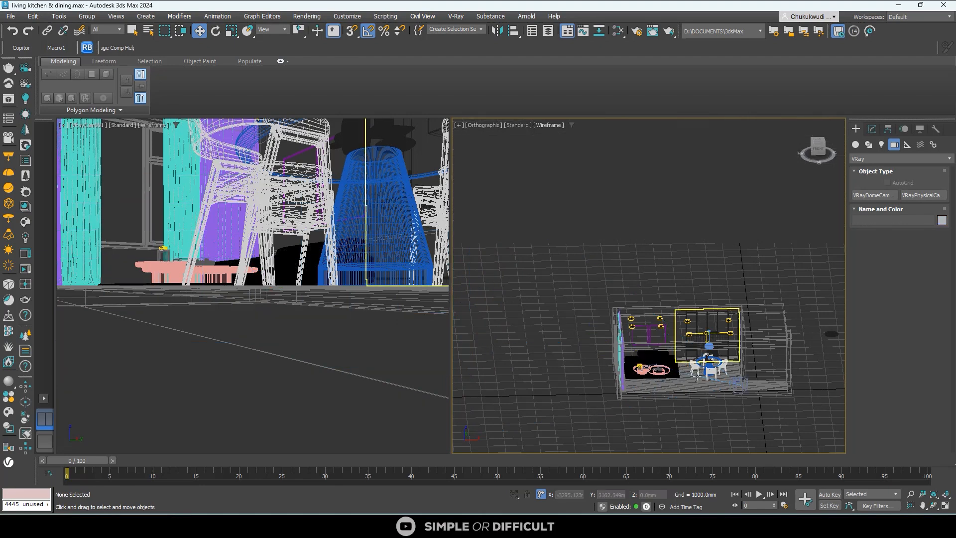
scroll(642, 361, up, 10)
click(642, 361)
scroll(641, 362, down, 15)
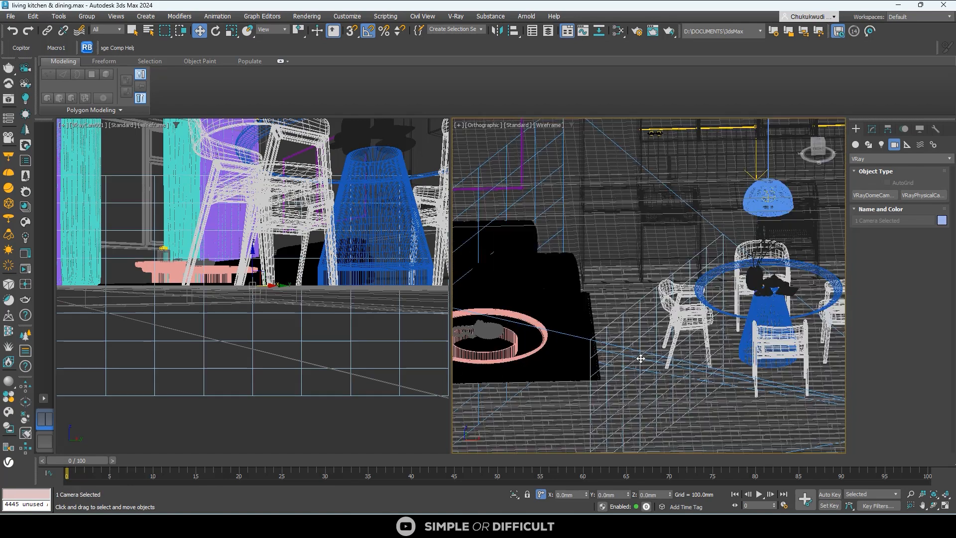
scroll(788, 405, down, 3)
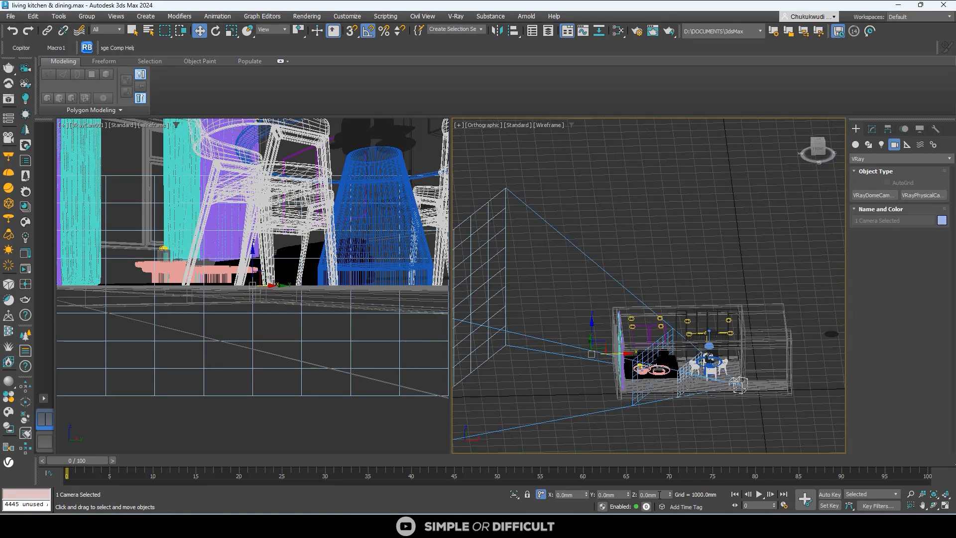
click(541, 495)
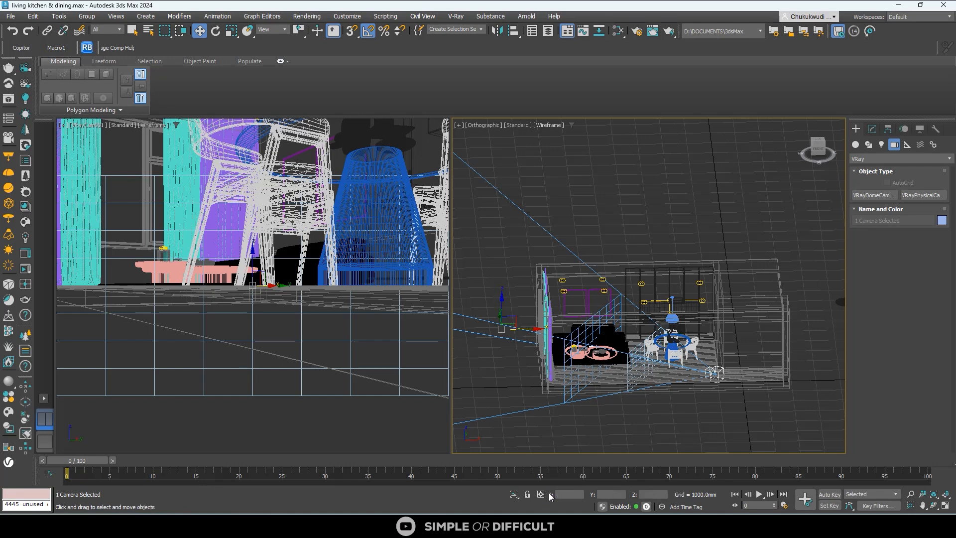
click(541, 495)
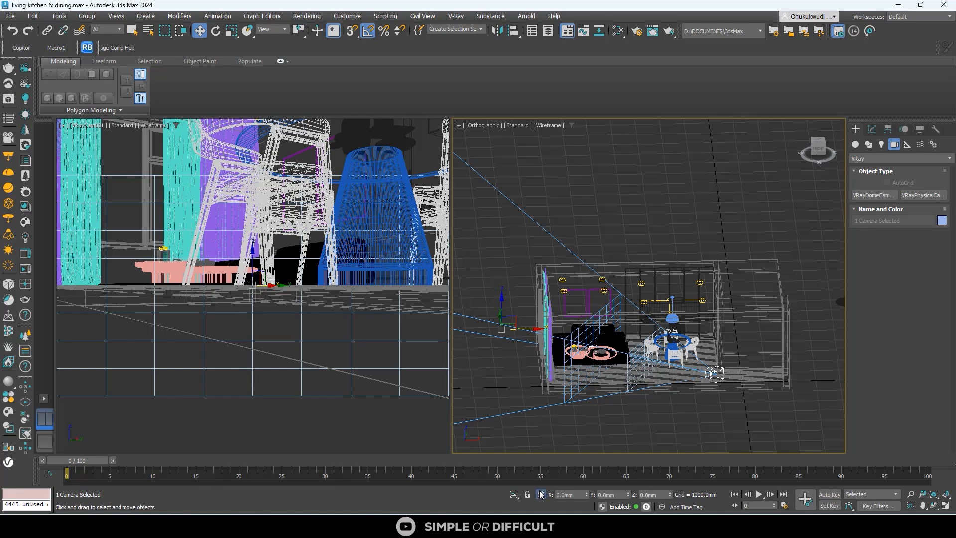
double_click(652, 494)
text(1000)
key(Return)
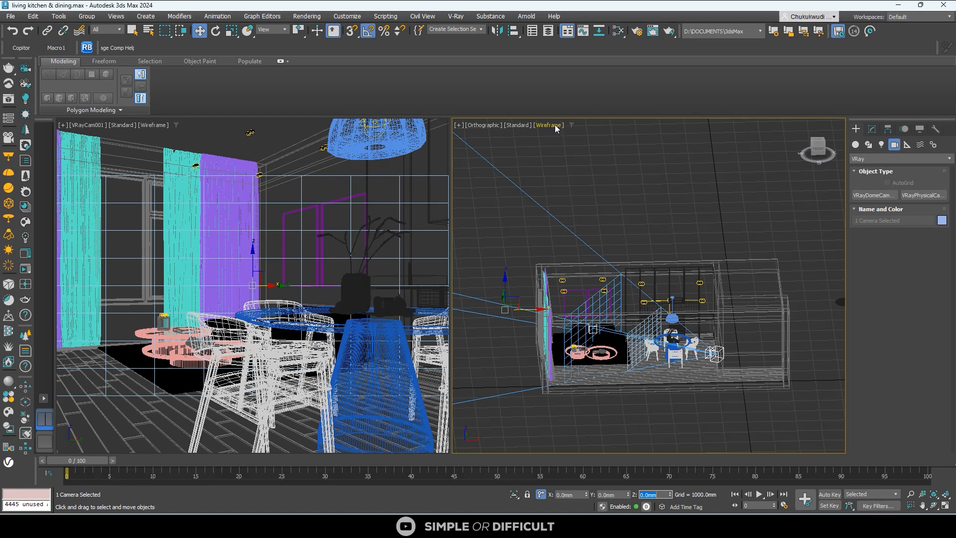
- Show safe frames in the camera view and set a custom render output size with width 4 and height 6
click(294, 205)
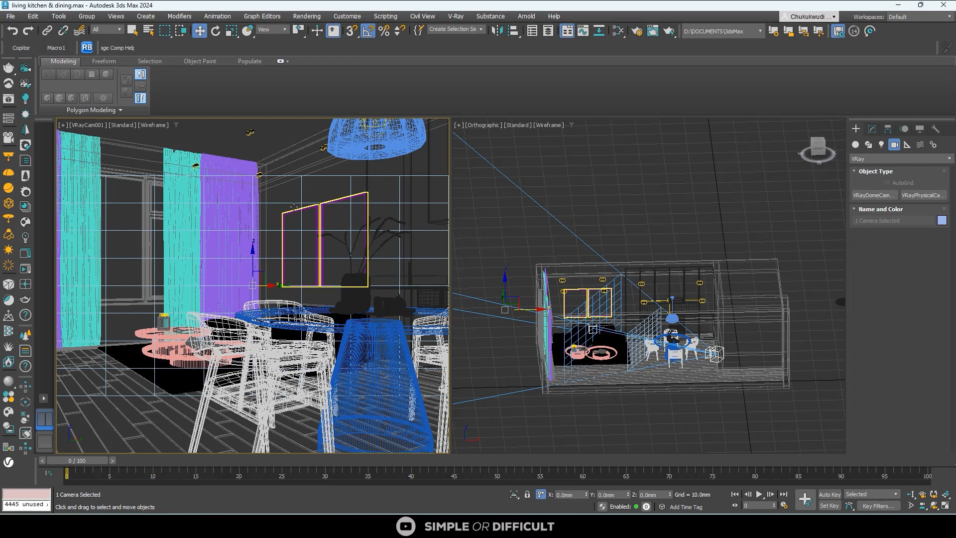
key(shift+f)
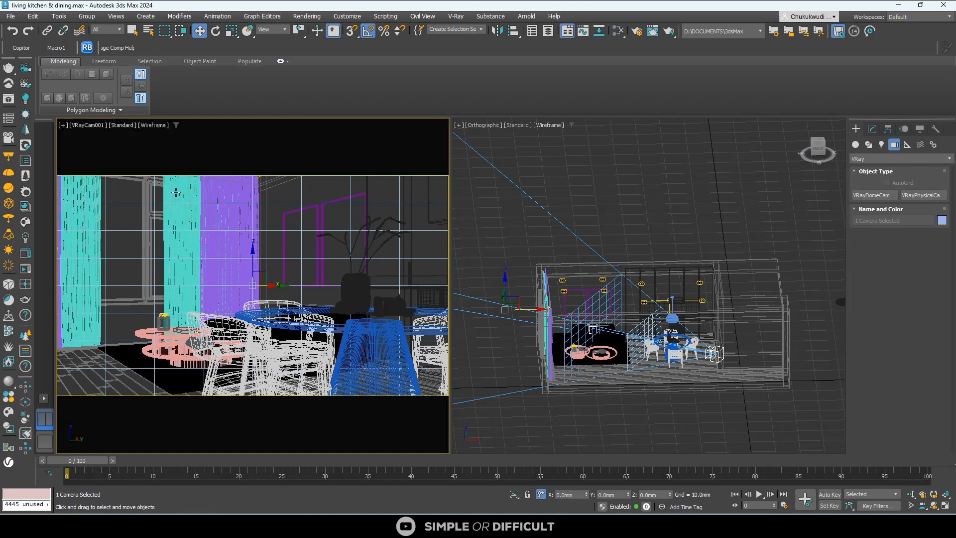
click(637, 32)
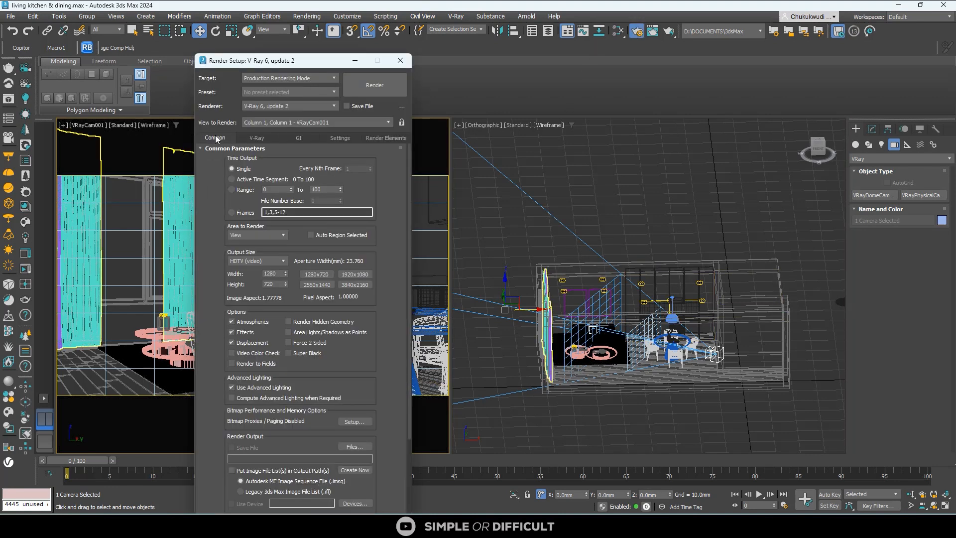
click(272, 260)
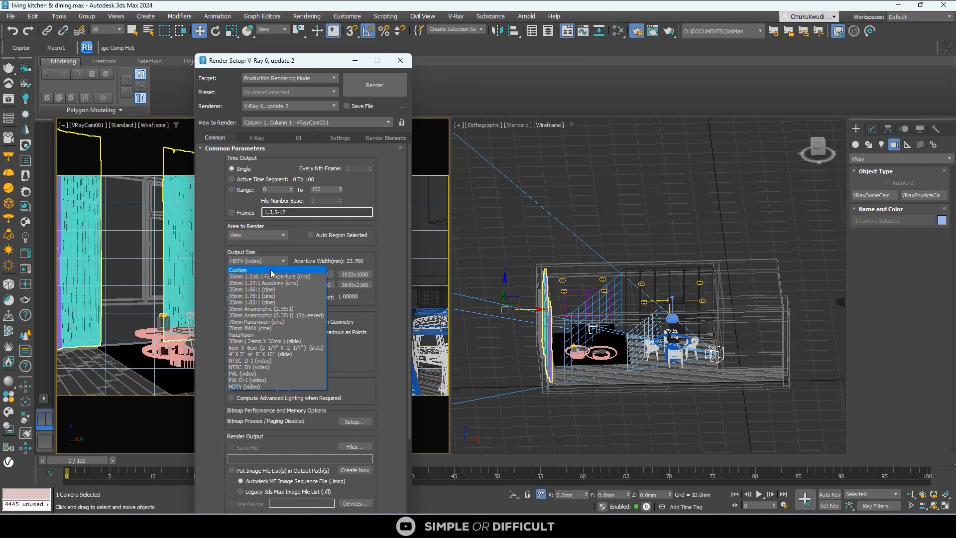
click(271, 270)
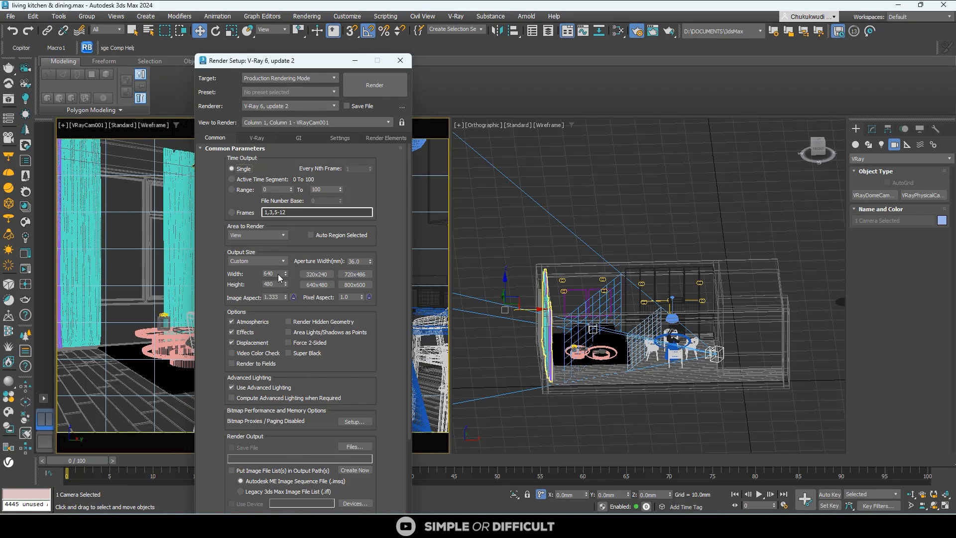
double_click(271, 274)
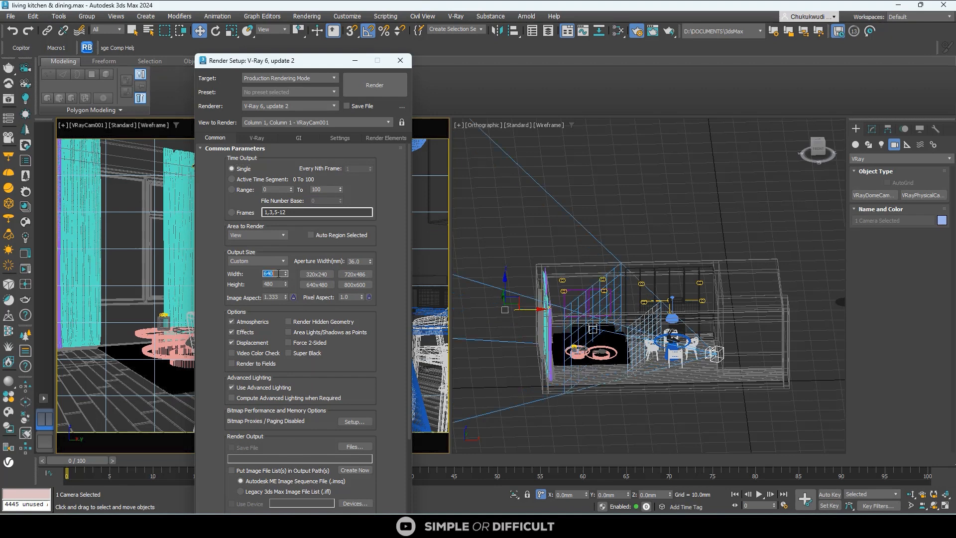
text(4)
double_click(271, 285)
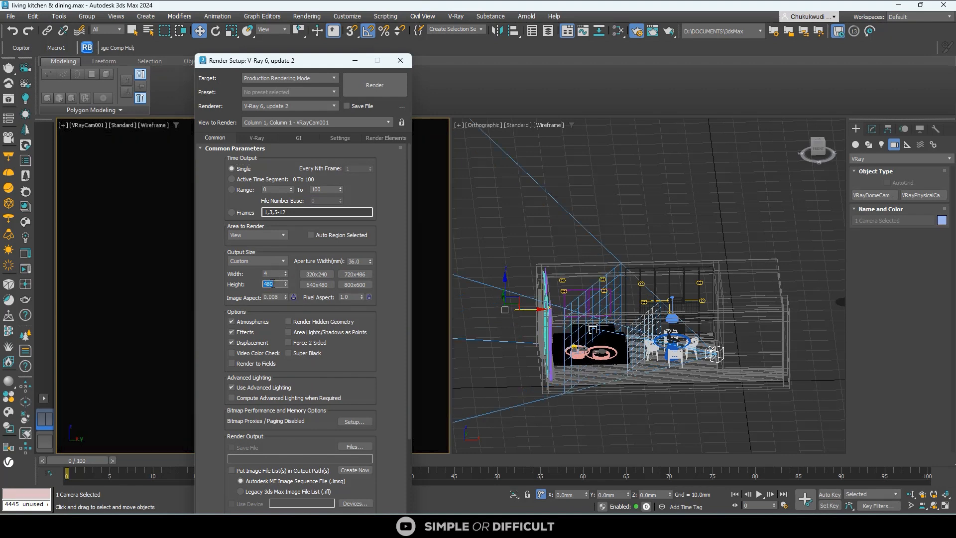
text(6)
key(Tab)
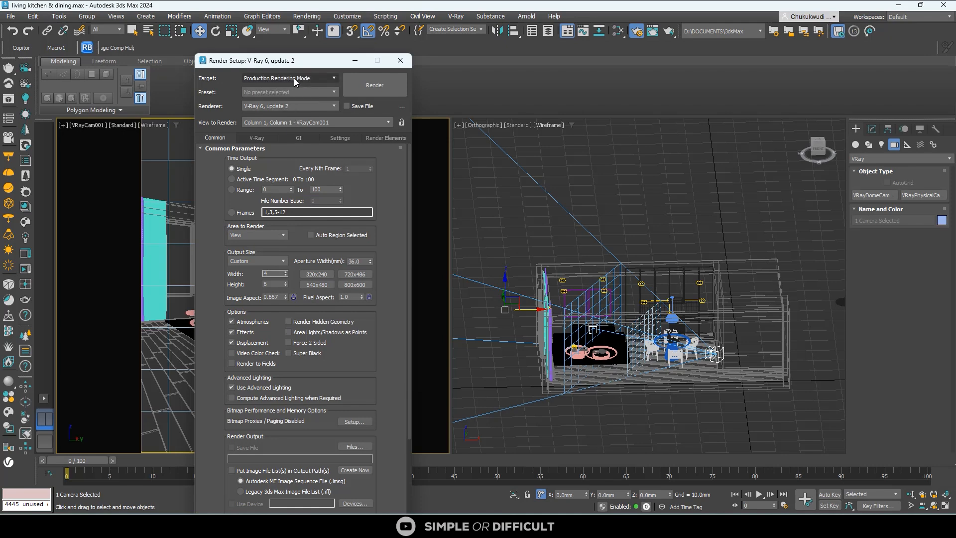
- Set the camera viewport to Clay shading and close the render setup
drag(294, 60, 628, 47)
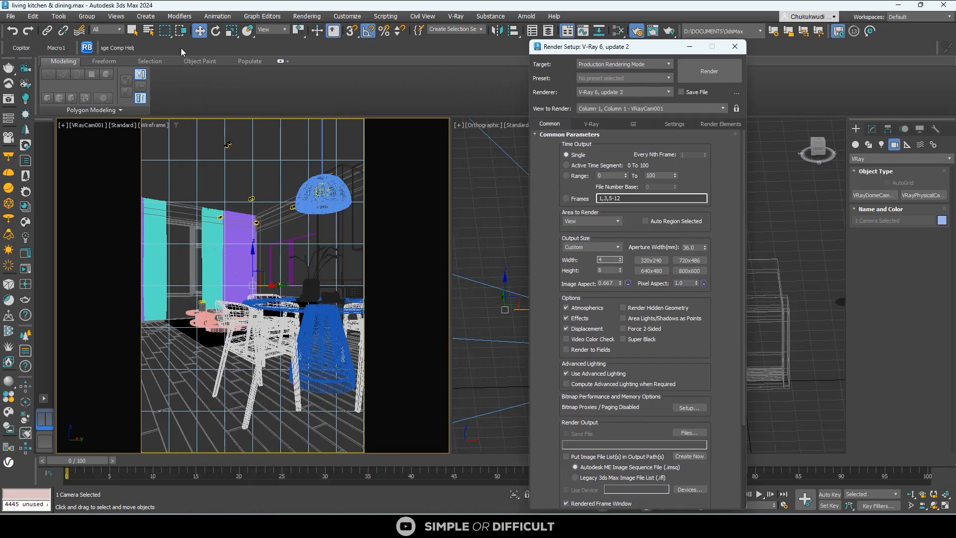
click(155, 125)
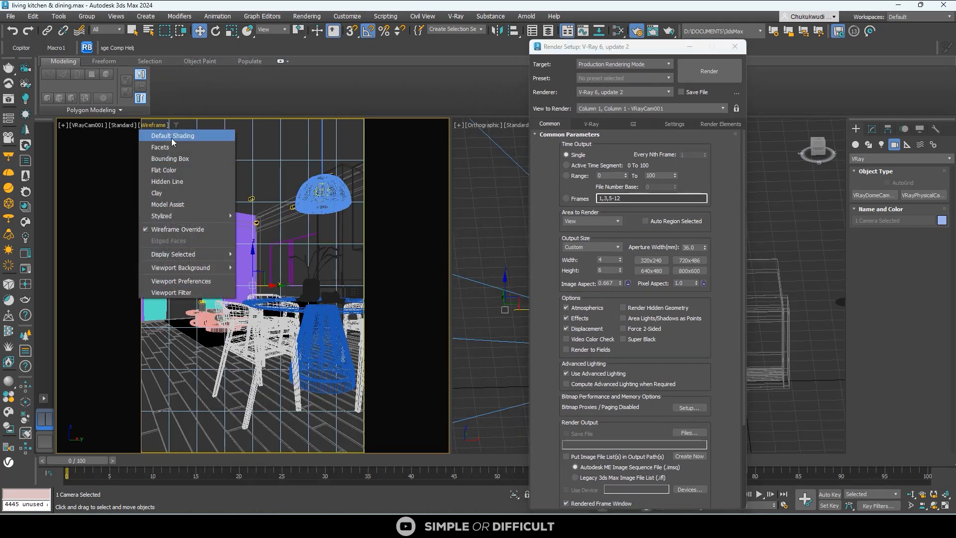
click(165, 193)
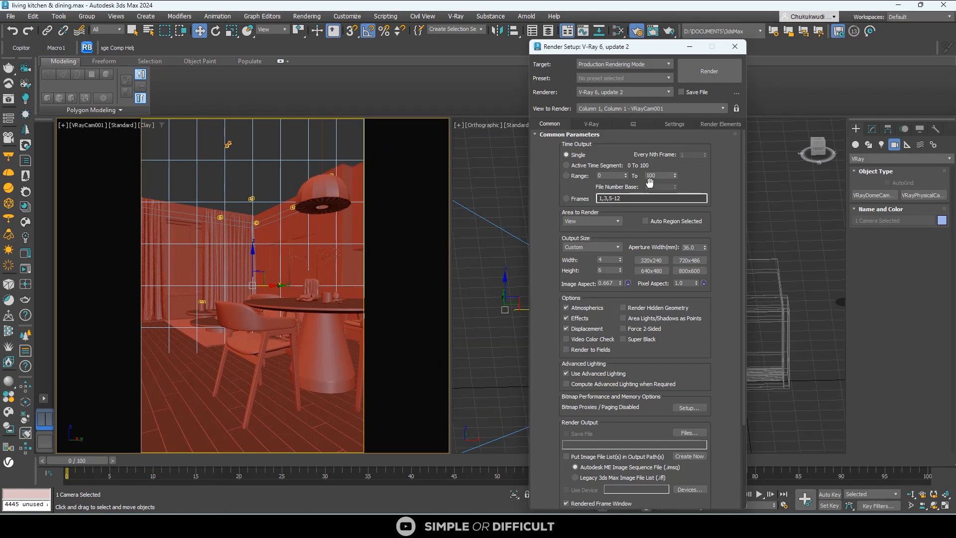
click(735, 47)
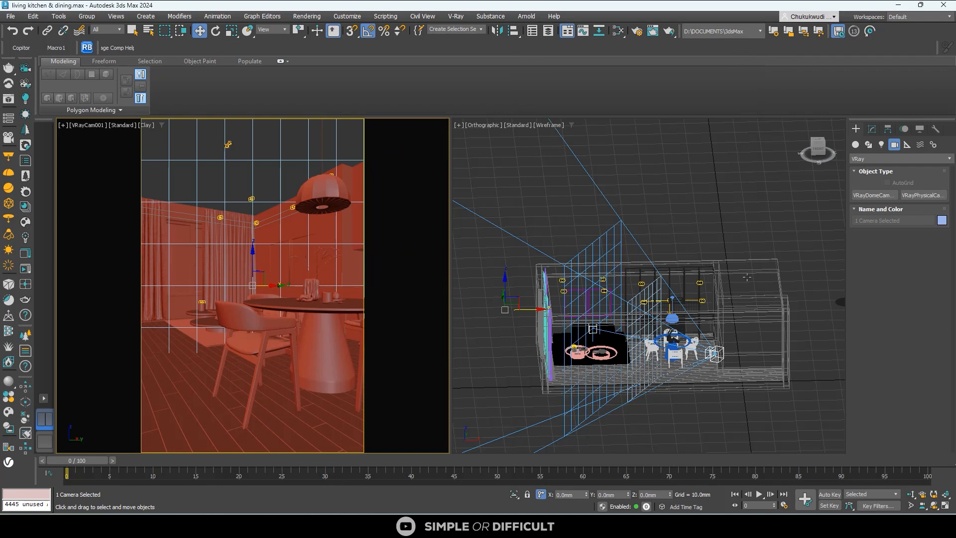
- Set the V-Ray camera's focal length to 36 mm
click(716, 352)
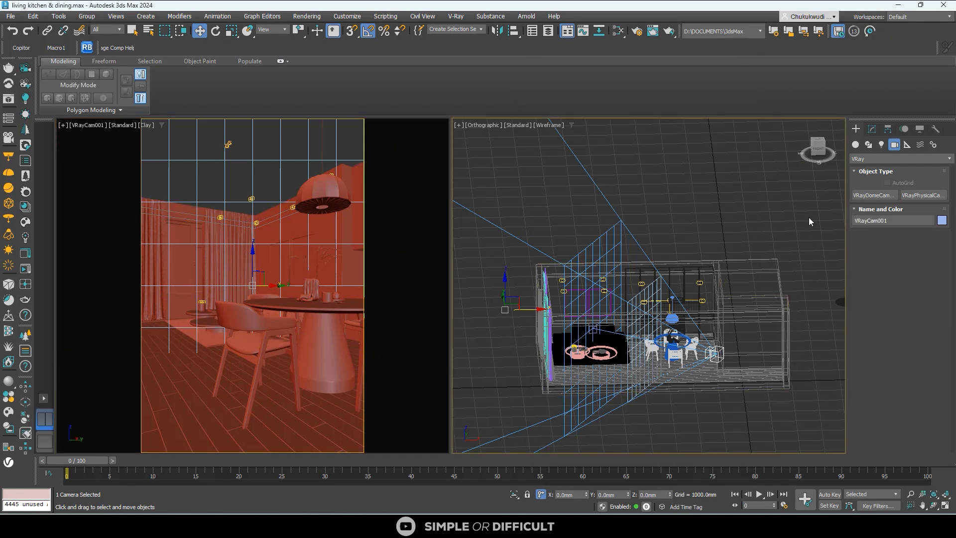
click(871, 129)
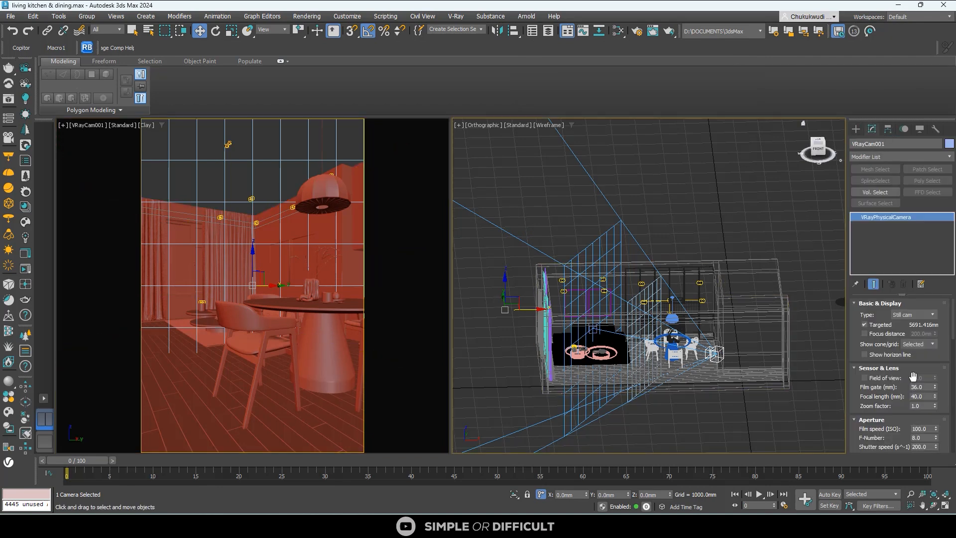
double_click(920, 396)
text(36)
key(Return)
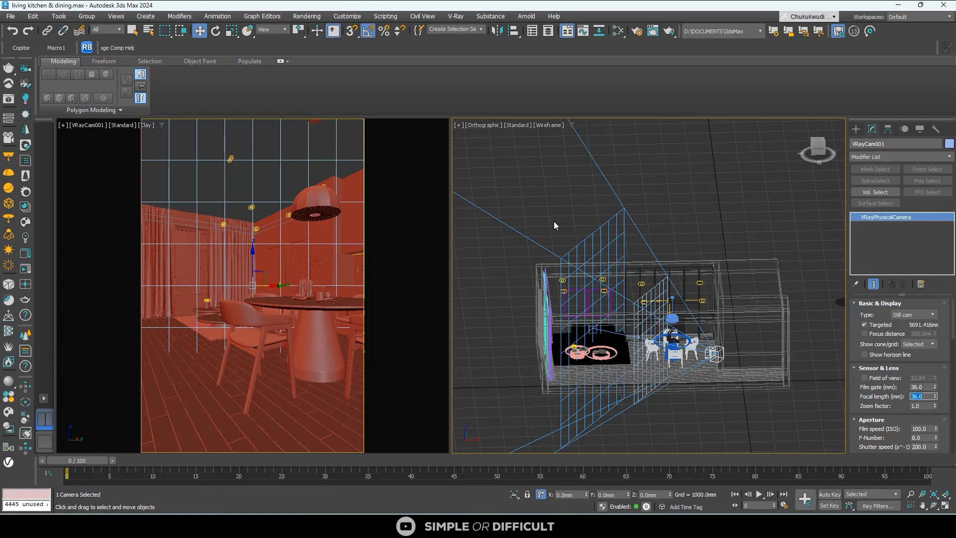
- Move the camera target in the top view from the sofa to between the rug and the dining table
click(819, 146)
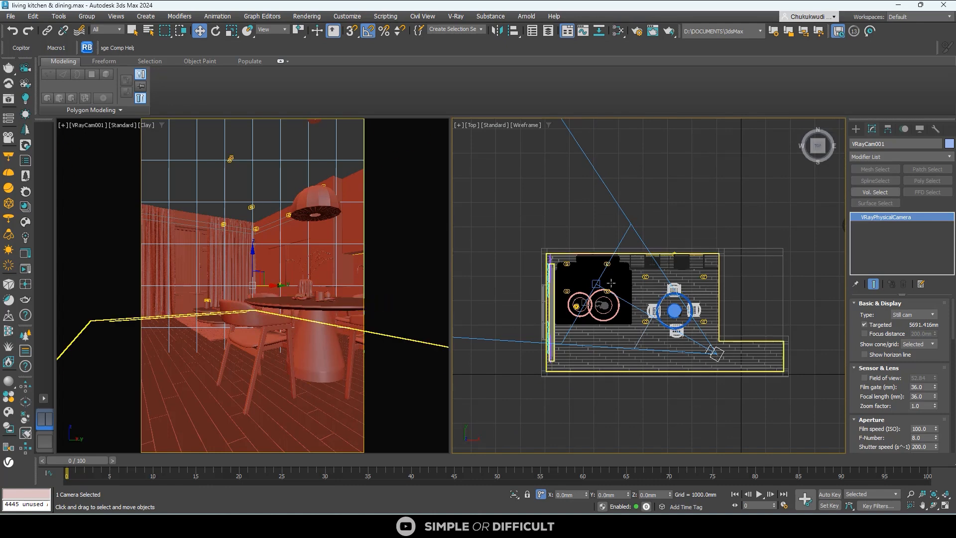
click(596, 283)
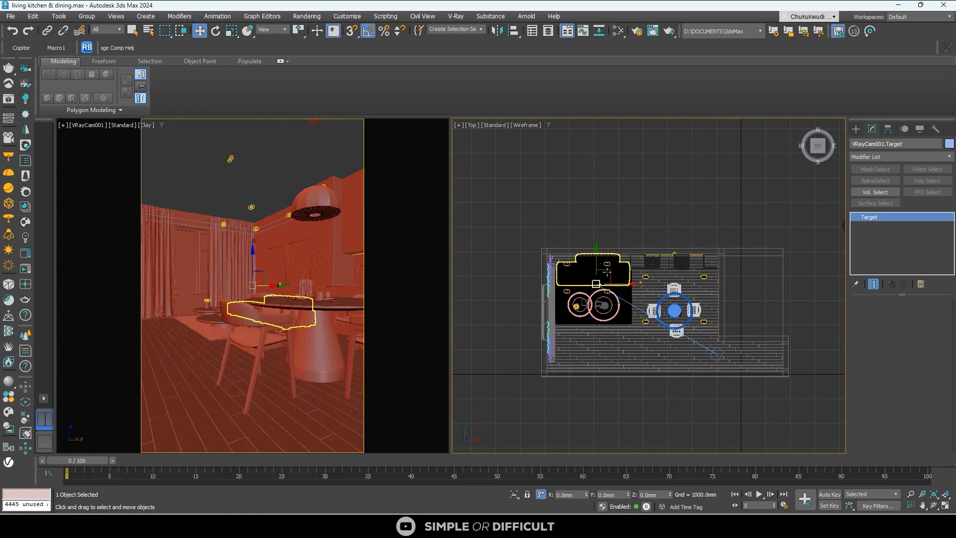
drag(606, 272, 668, 273)
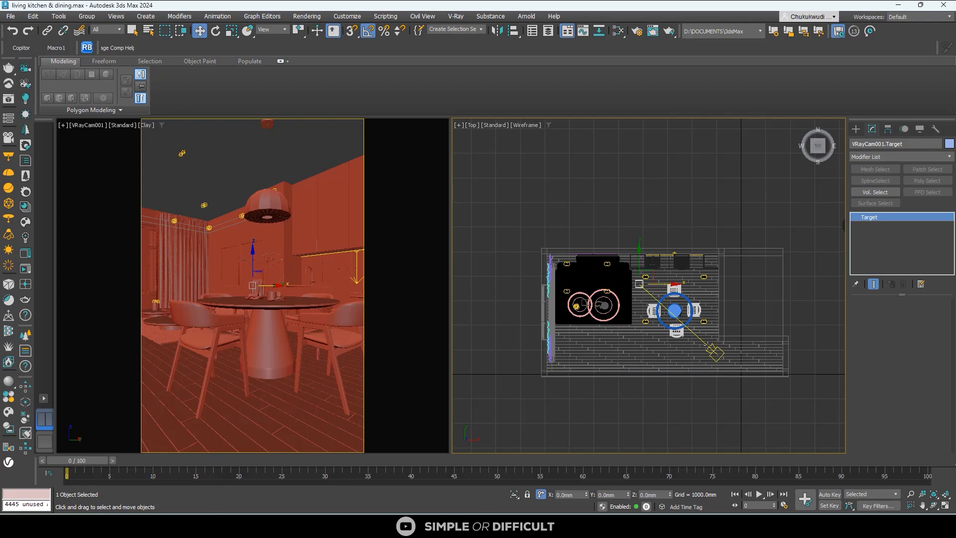
- Raise the camera and its target together by a further 200 mm in Z
click(681, 324)
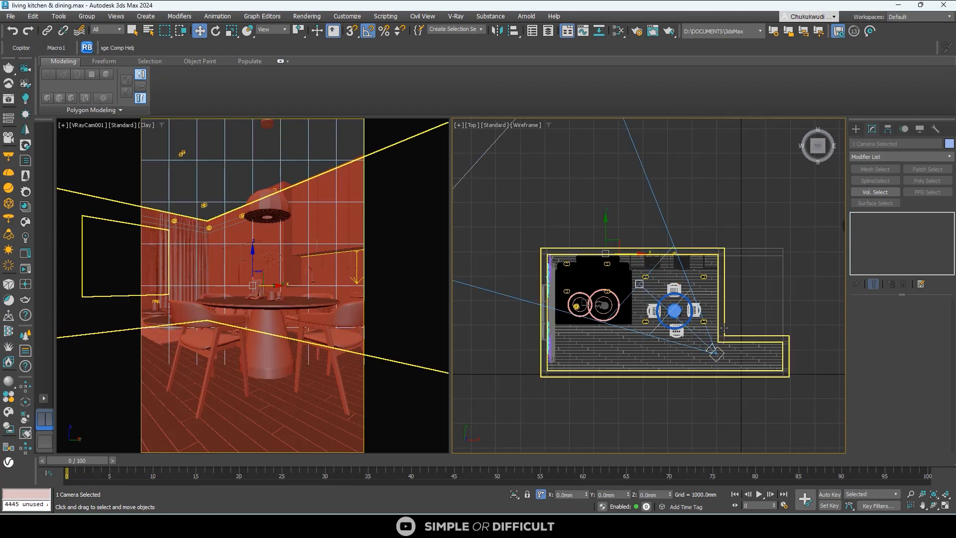
scroll(706, 339, up, 2)
alt+middle_drag(707, 340, 735, 284)
scroll(736, 284, up, 5)
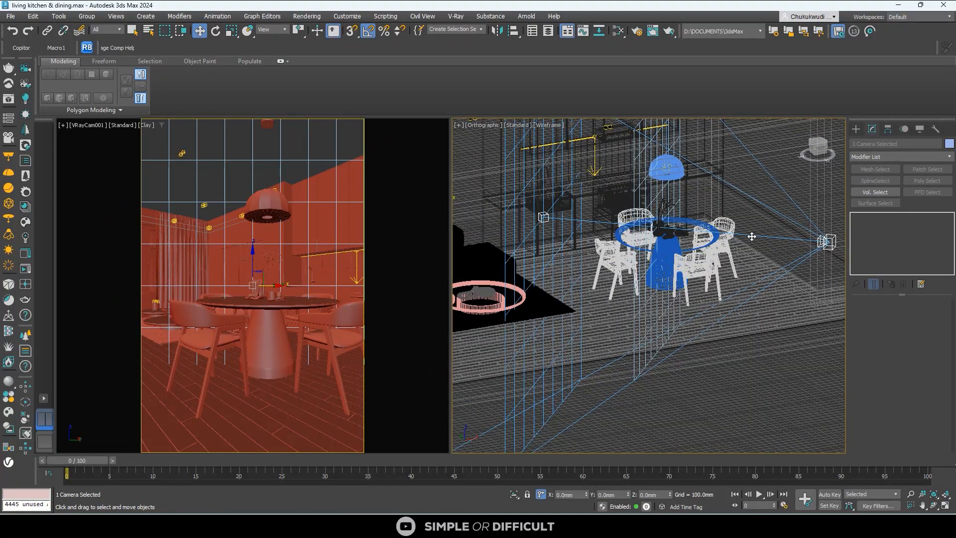
scroll(707, 255, down, 4)
click(757, 376)
scroll(706, 256, up, 3)
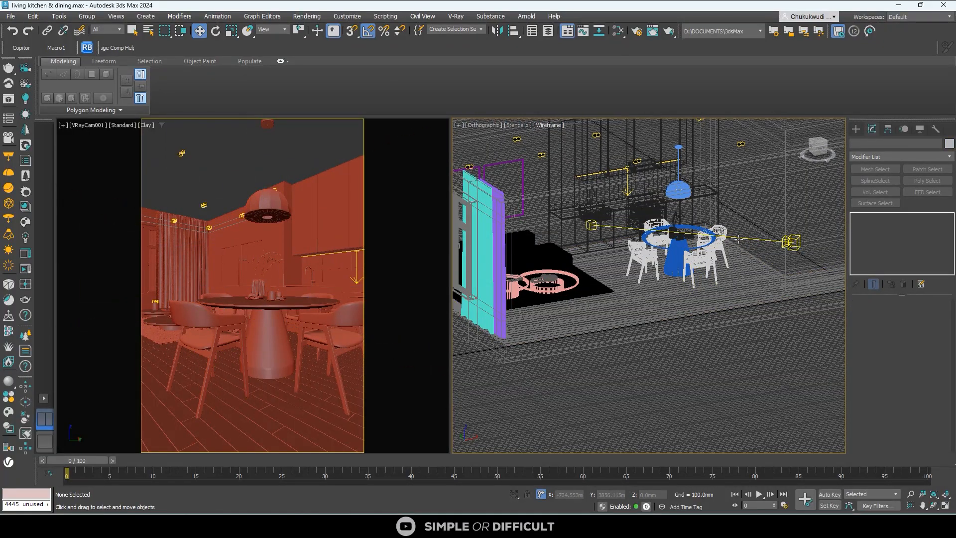
click(738, 240)
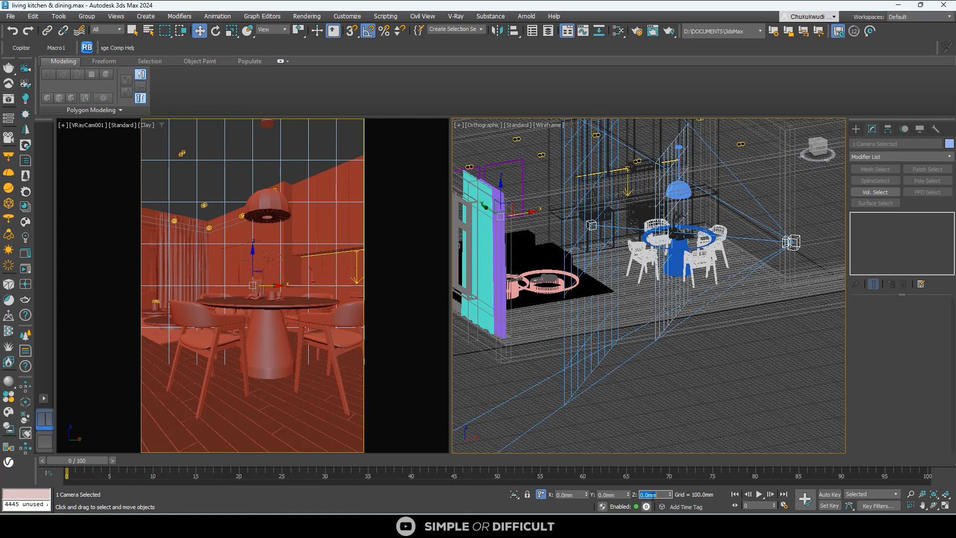
text(200)
key(Return)
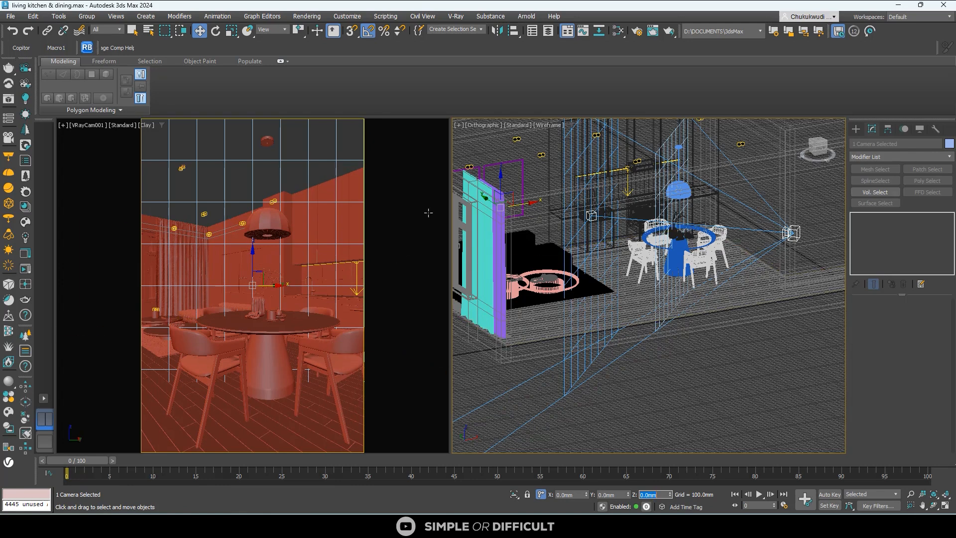
- Shift the camera and target together in the top view by about 217 mm in X and 60 mm in Y, and select the camera alone
key(t)
scroll(669, 305, down, 8)
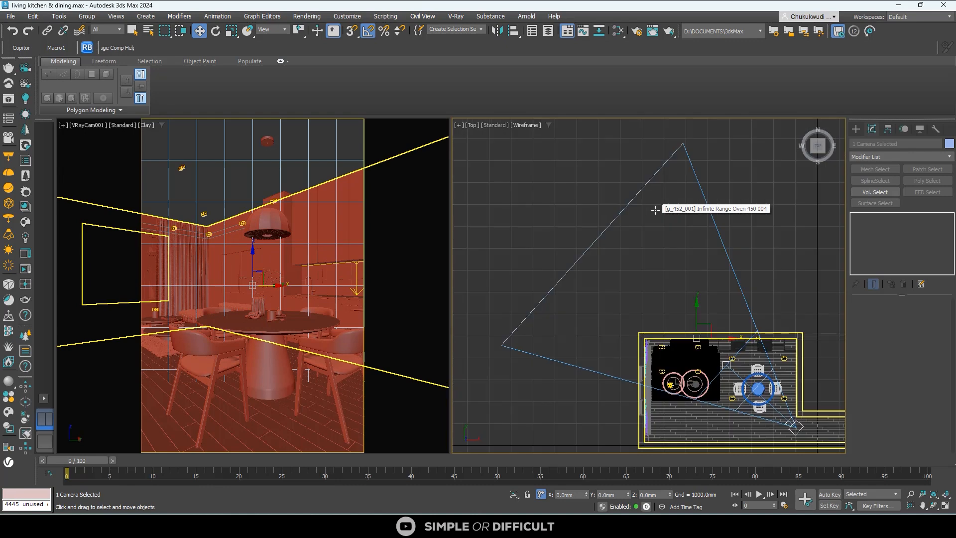
scroll(669, 304, up, 3)
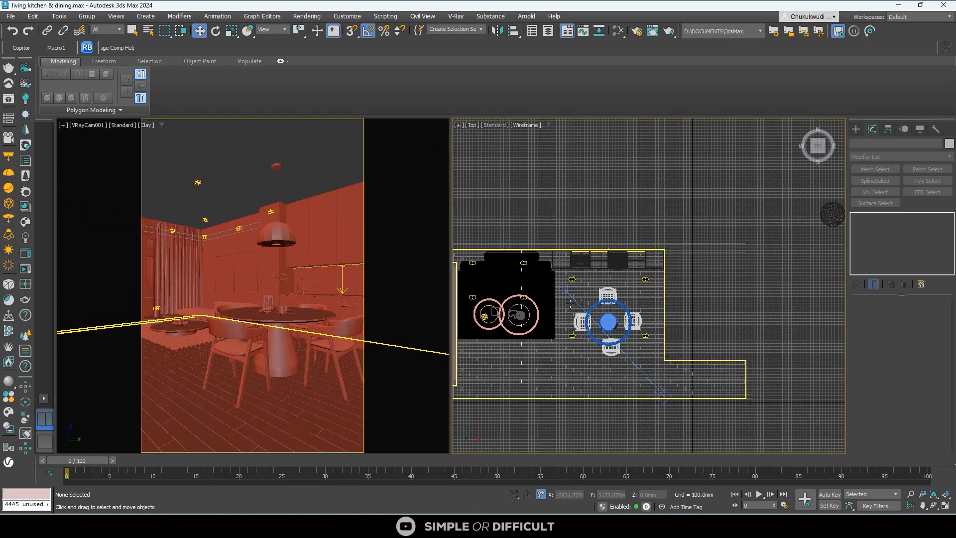
click(575, 302)
mouse_move(491, 178)
mouse_down()
mouse_move(512, 177)
mouse_move(510, 203)
mouse_move(495, 177)
mouse_up()
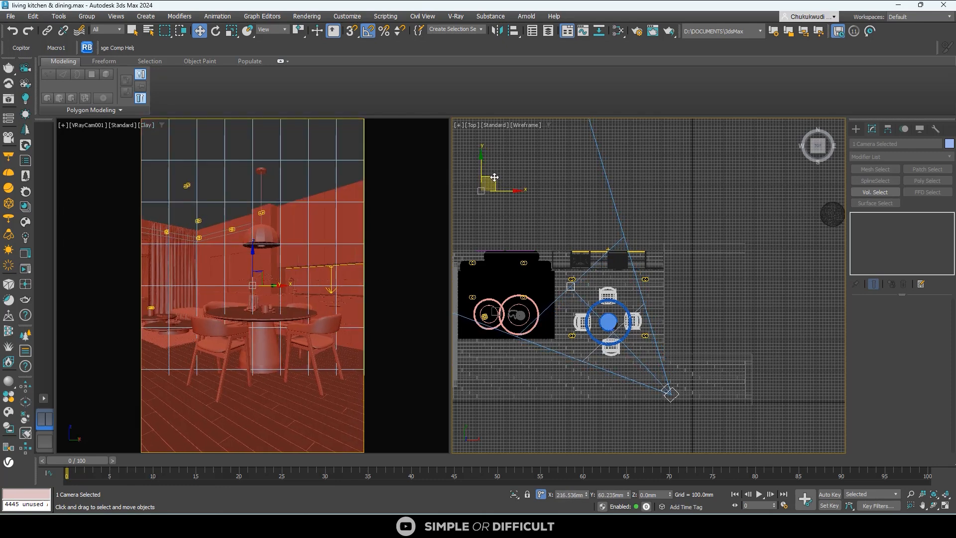
click(676, 395)
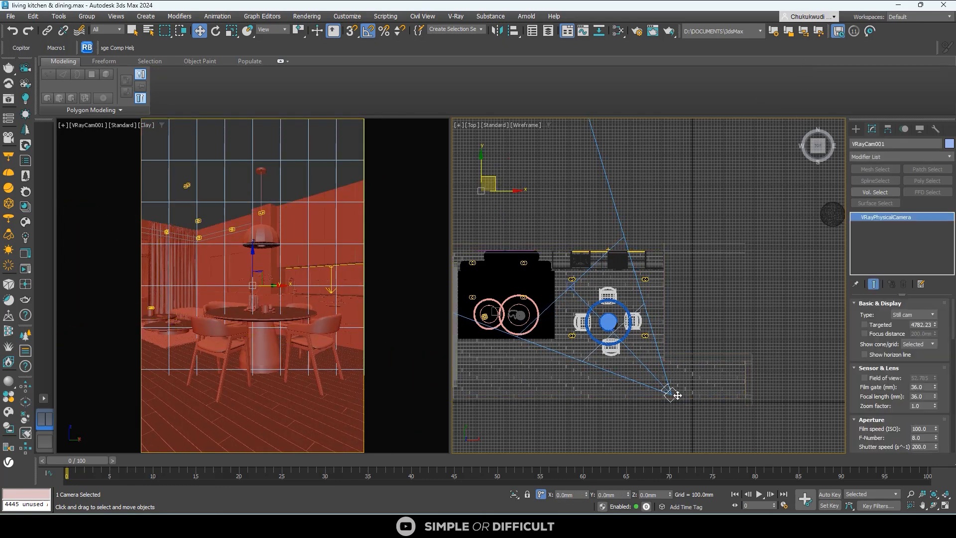
- Collapse the camera's upper parameter groups and enable clipping in its Clipping & Environment settings
click(853, 368)
click(858, 379)
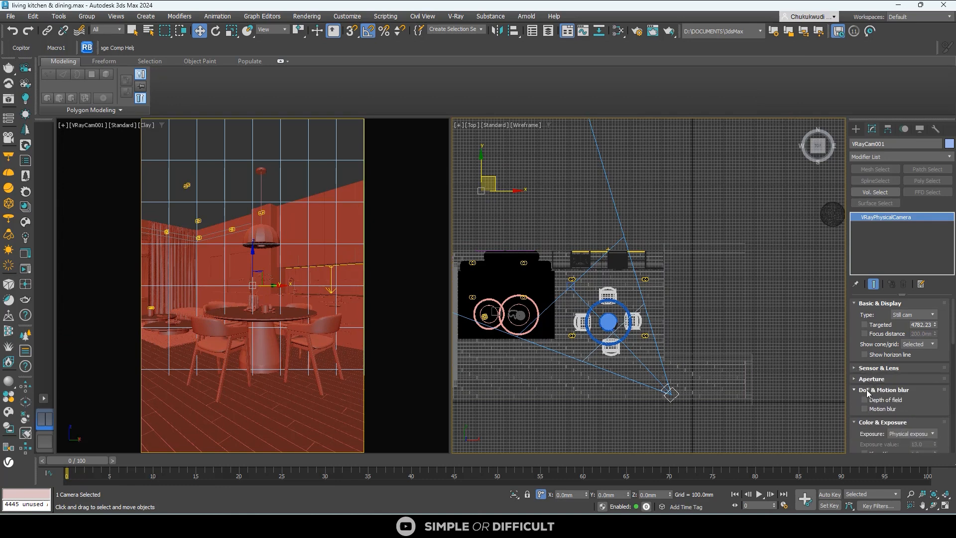
click(860, 389)
click(865, 401)
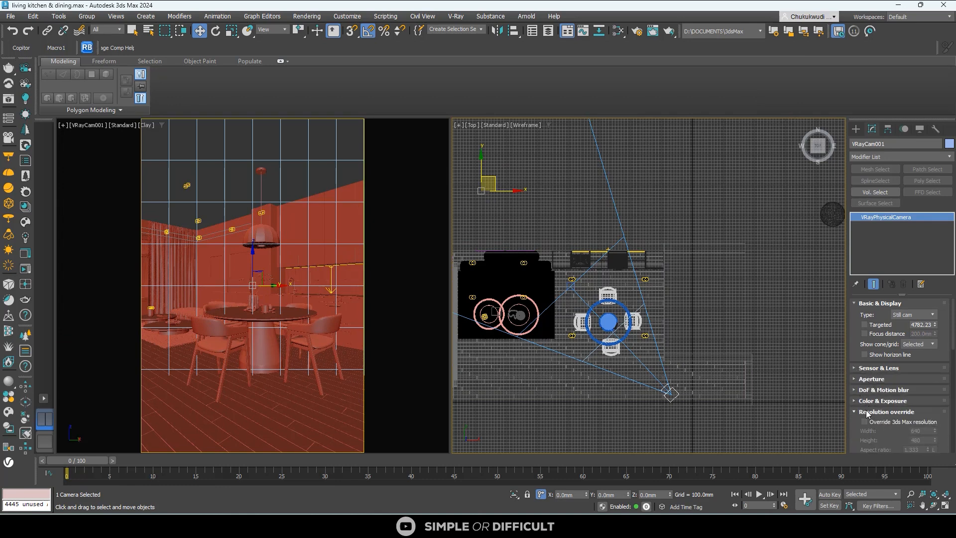
click(866, 412)
scroll(935, 437, down, 2)
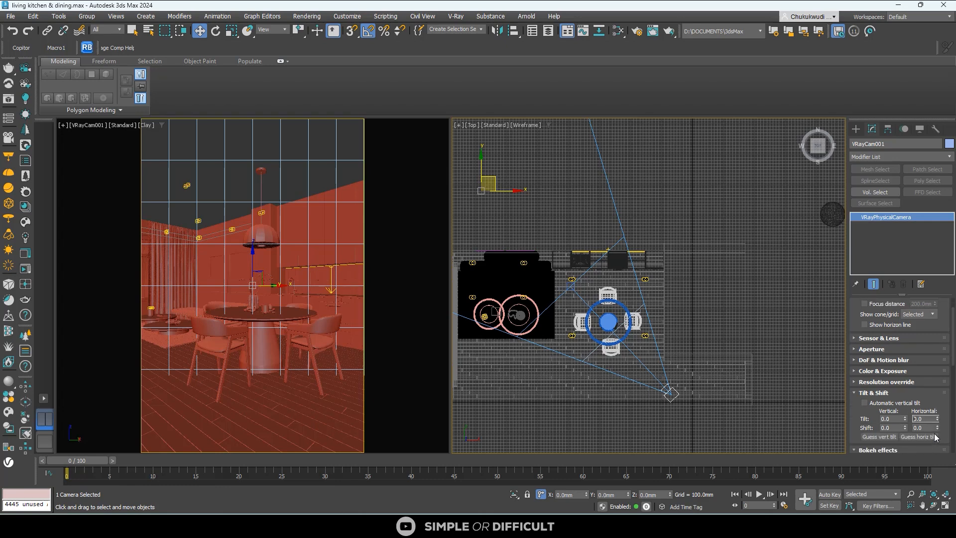
scroll(935, 437, down, 2)
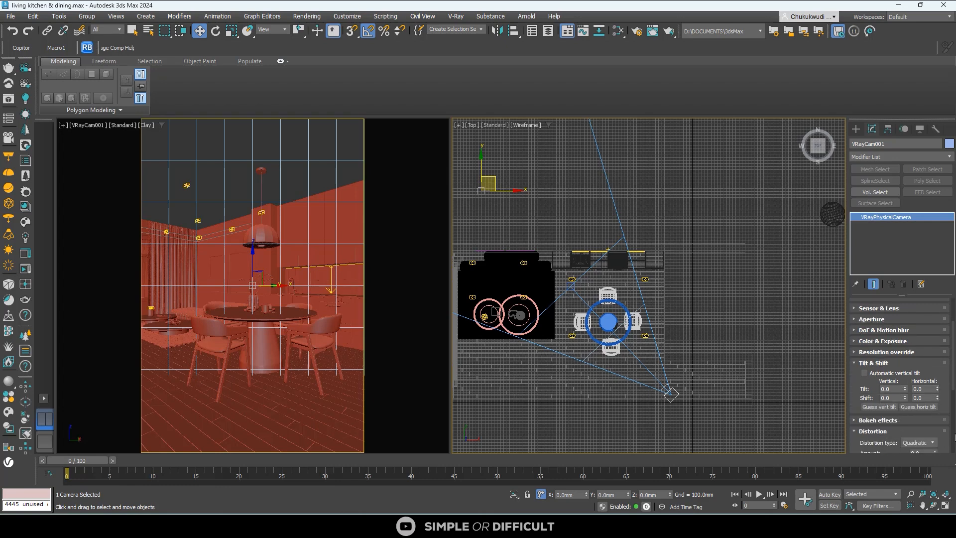
scroll(944, 435, down, 8)
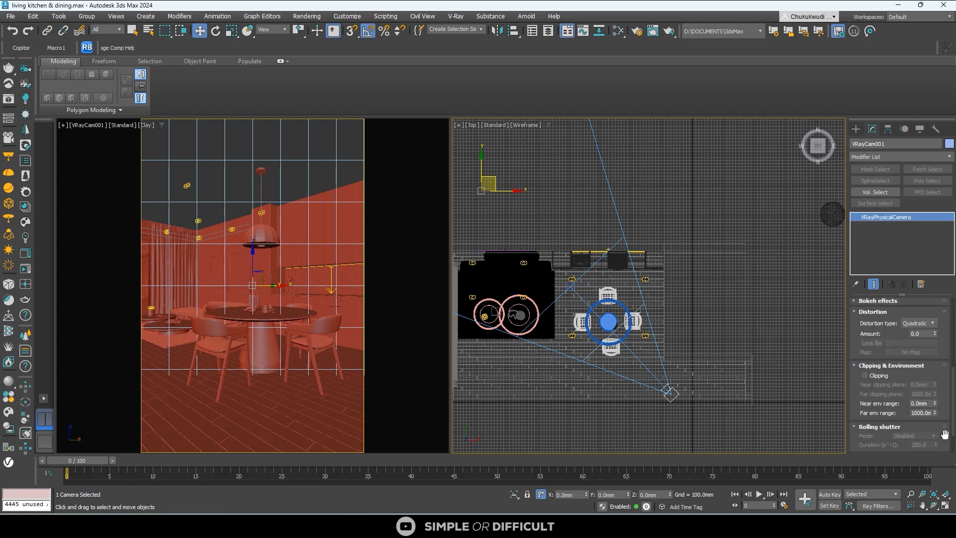
click(864, 376)
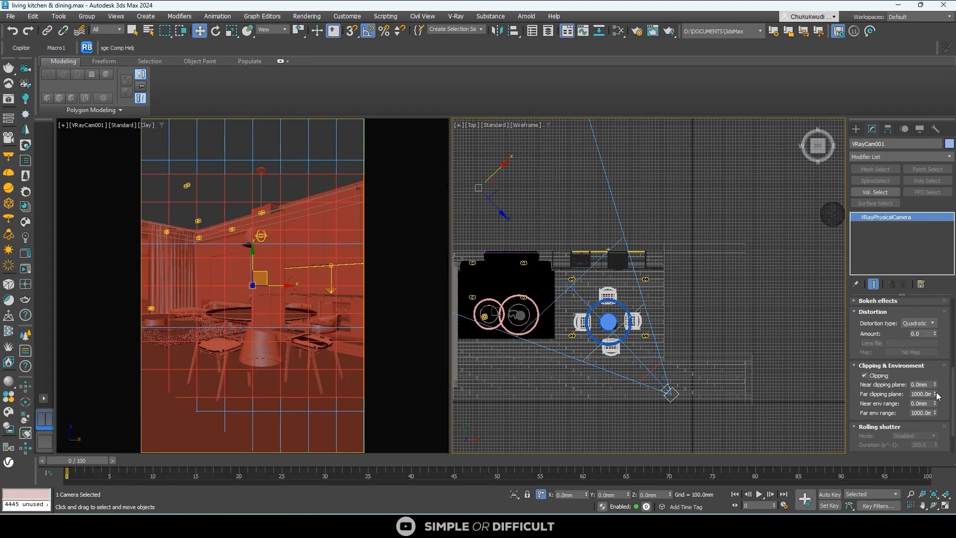
- Set the camera's far clipping plane to about 15140 mm and its near clipping plane to about 1477 mm
drag(935, 396, 935, 391)
scroll(699, 350, down, 3)
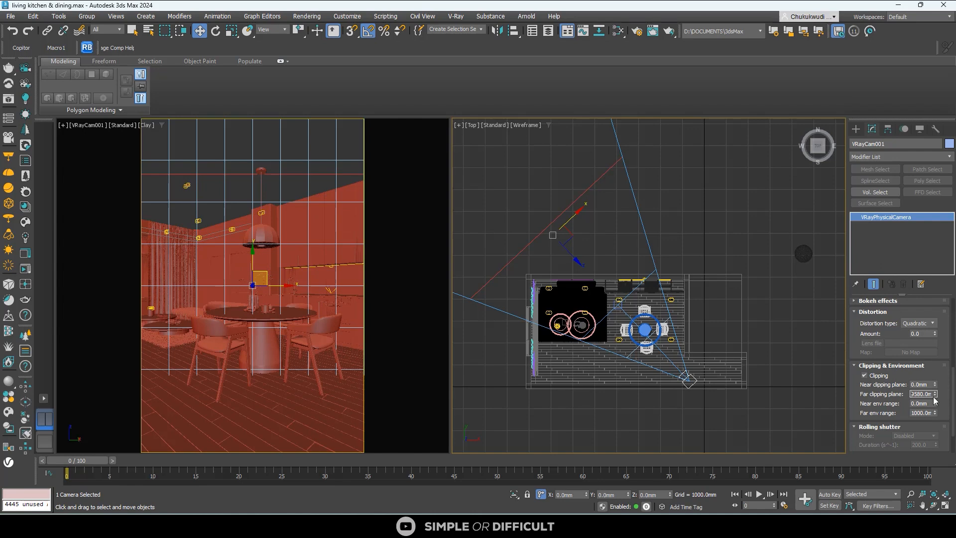
drag(935, 394, 893, 104)
drag(935, 384, 915, 175)
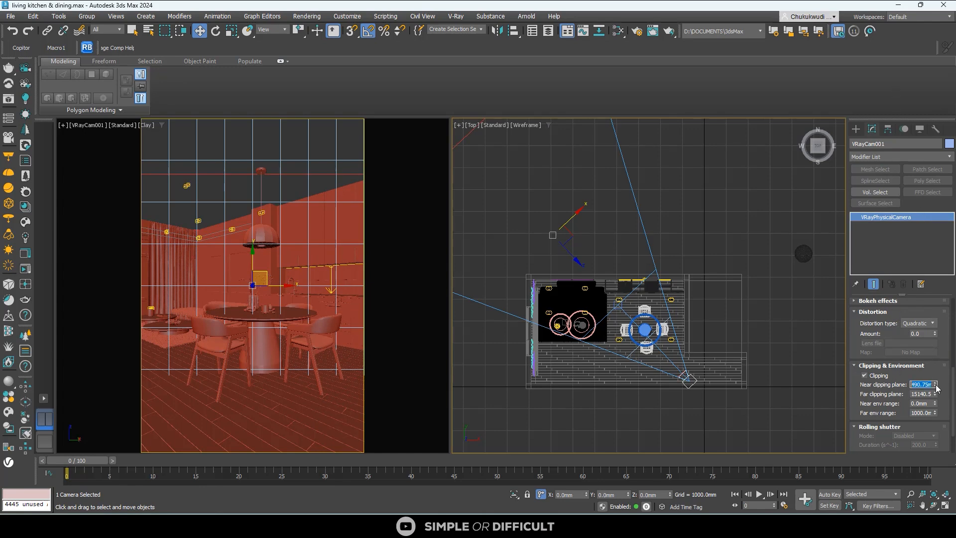
drag(935, 385, 934, 224)
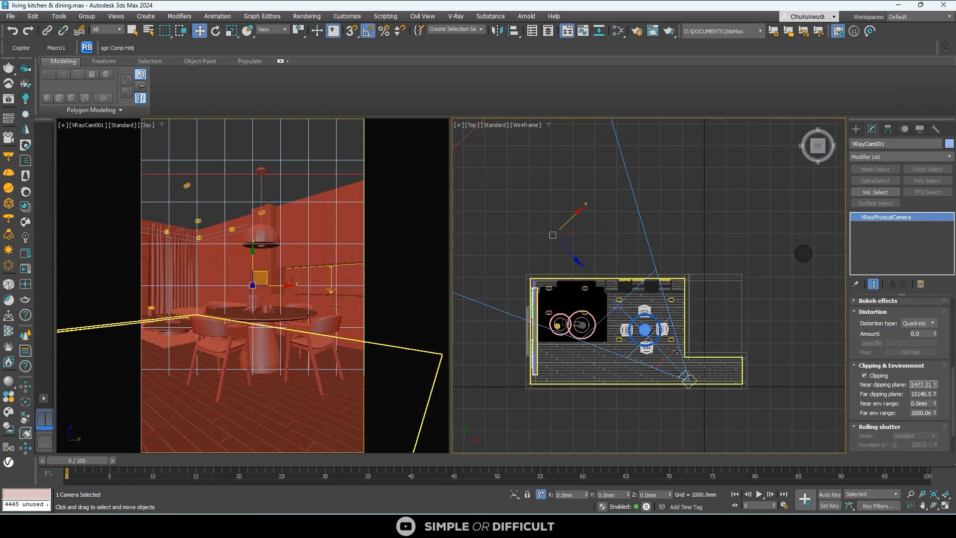
- Move the camera alone along X in the top view, away from its target, to a target distance of about 4944 mm
click(596, 224)
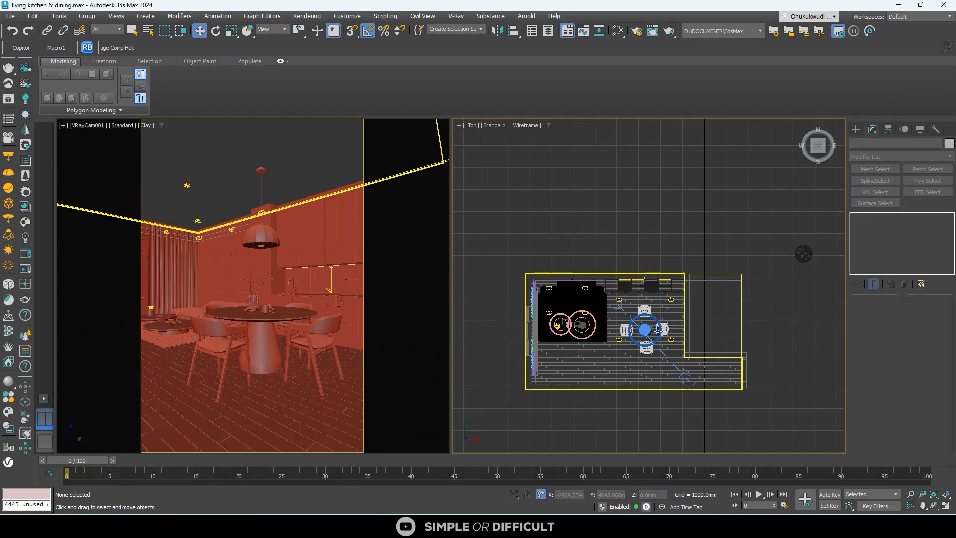
click(687, 379)
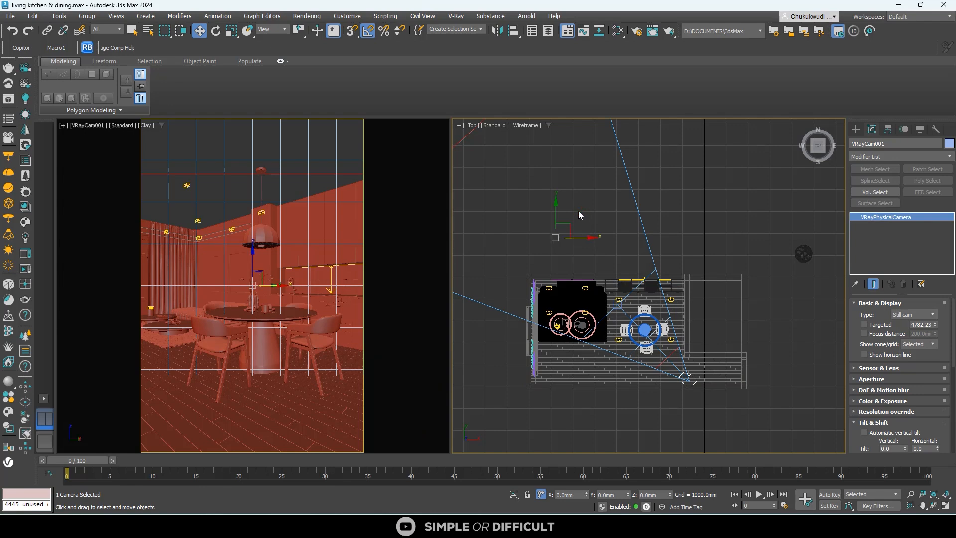
drag(578, 211, 585, 181)
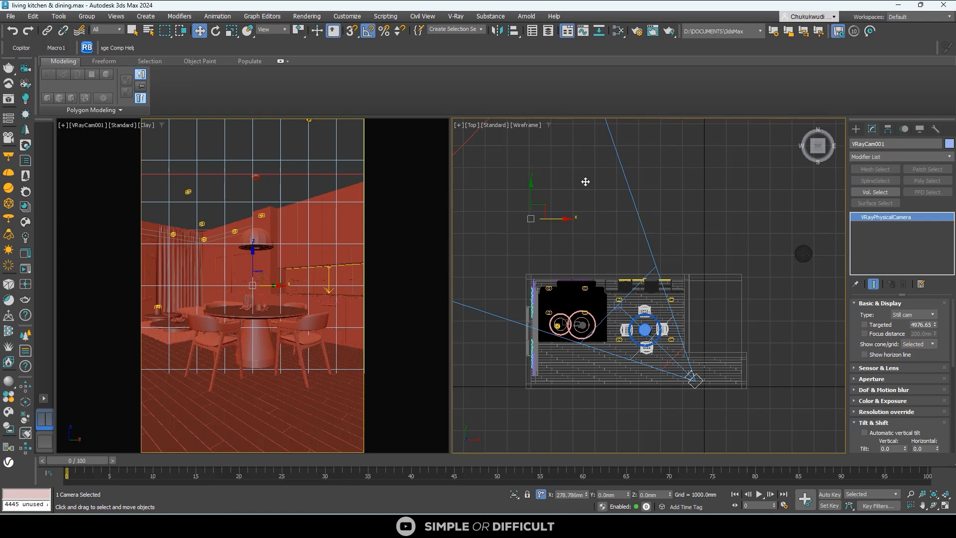
drag(585, 182, 584, 183)
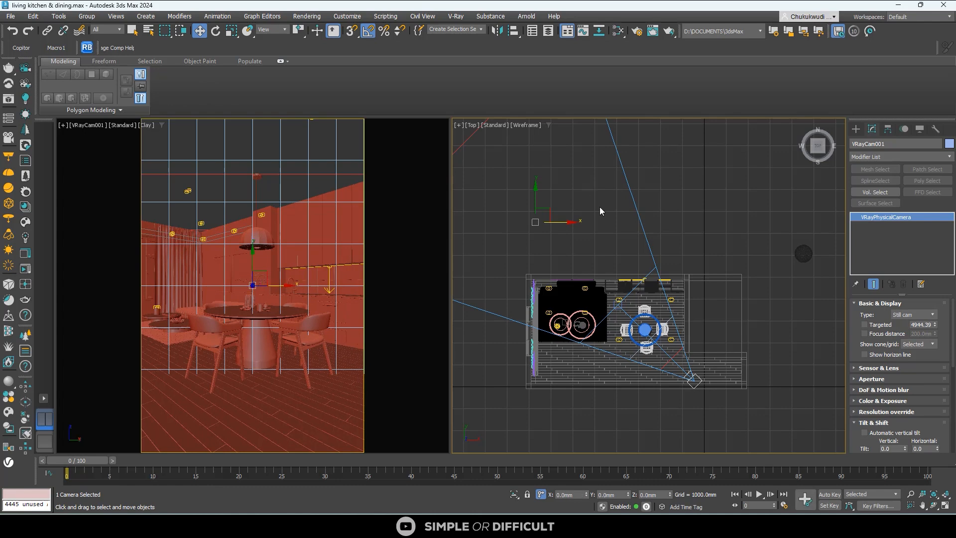
- Shift the camera and its target together in the top view slightly in negative X, toward the living area
click(589, 223)
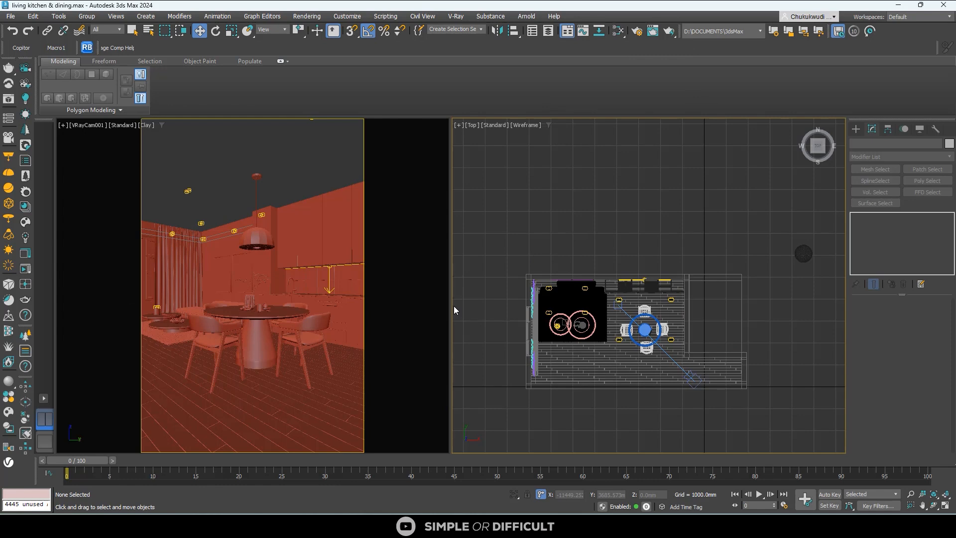
click(691, 377)
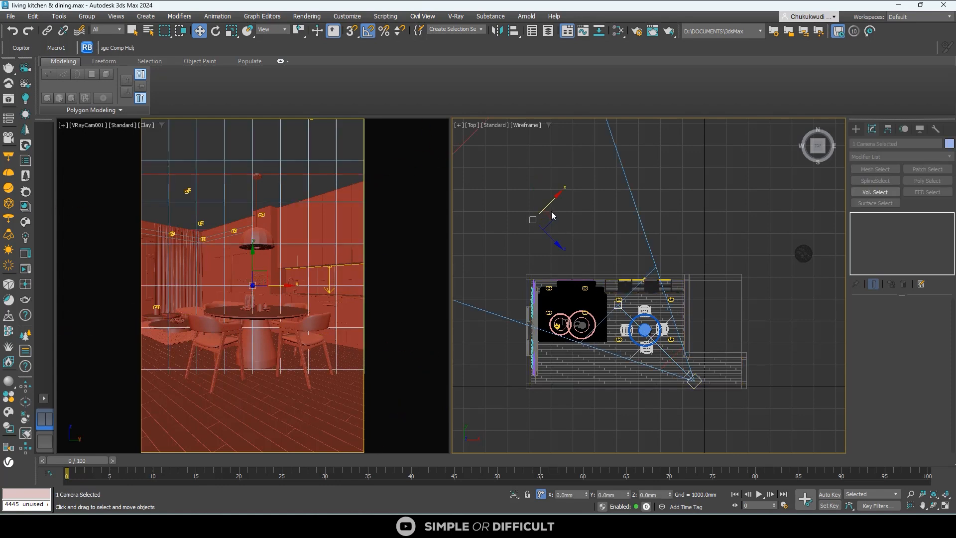
drag(551, 215, 545, 178)
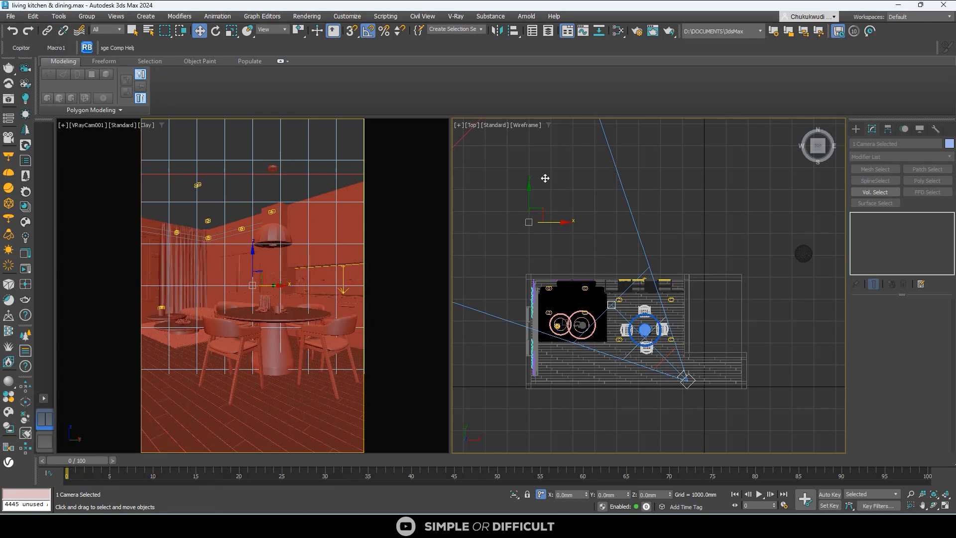
key(r)
key(w)
drag(546, 216, 614, 318)
scroll(662, 351, up, 3)
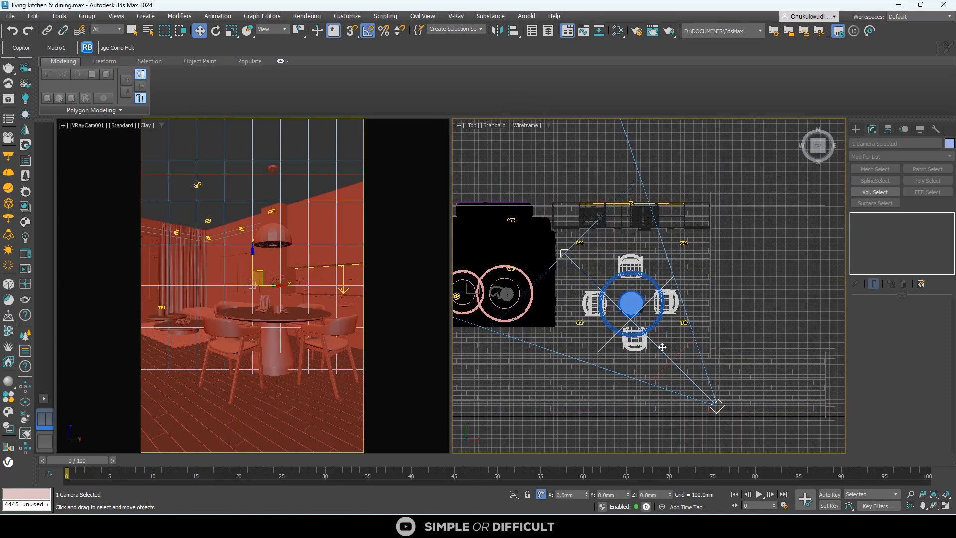
- Select the camera alone and turn on its Targeted option
click(855, 129)
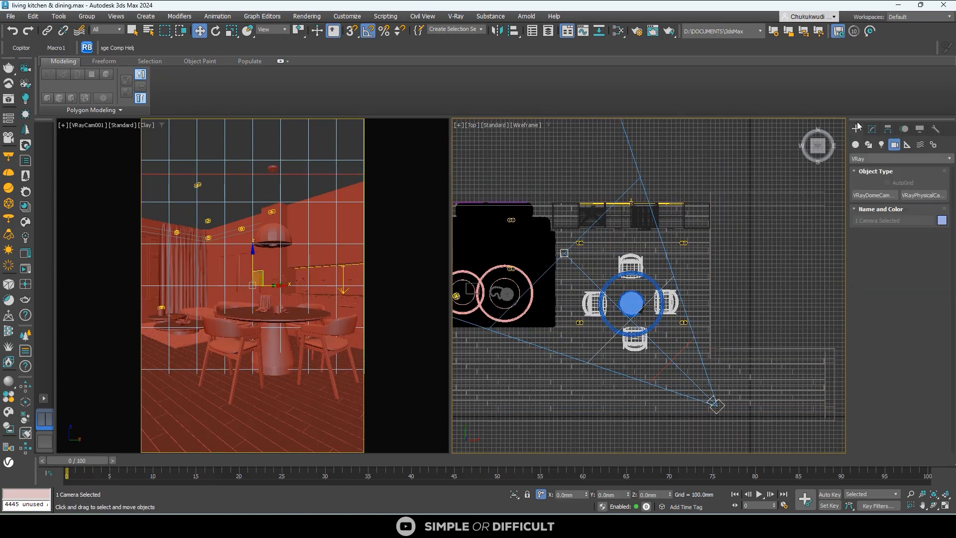
click(770, 193)
scroll(721, 407, up, 5)
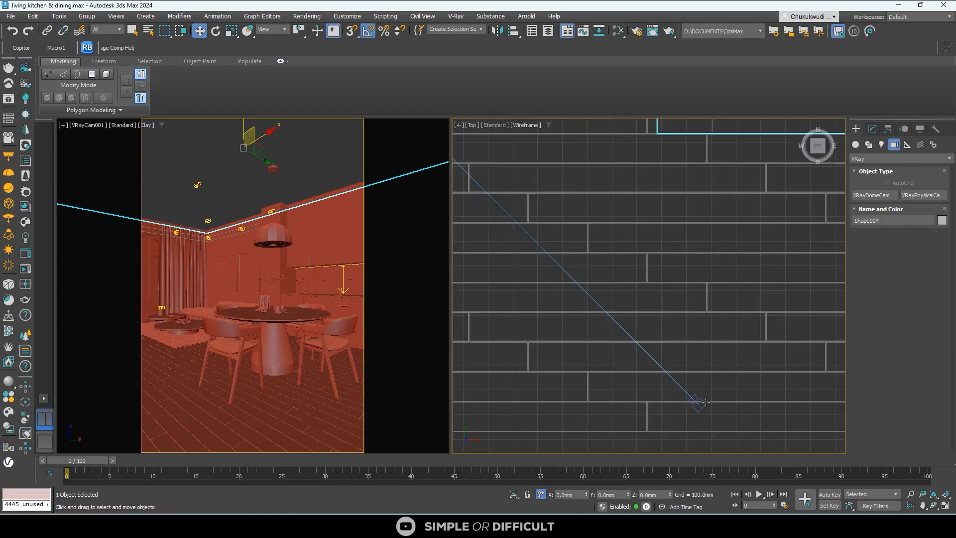
click(699, 406)
click(872, 129)
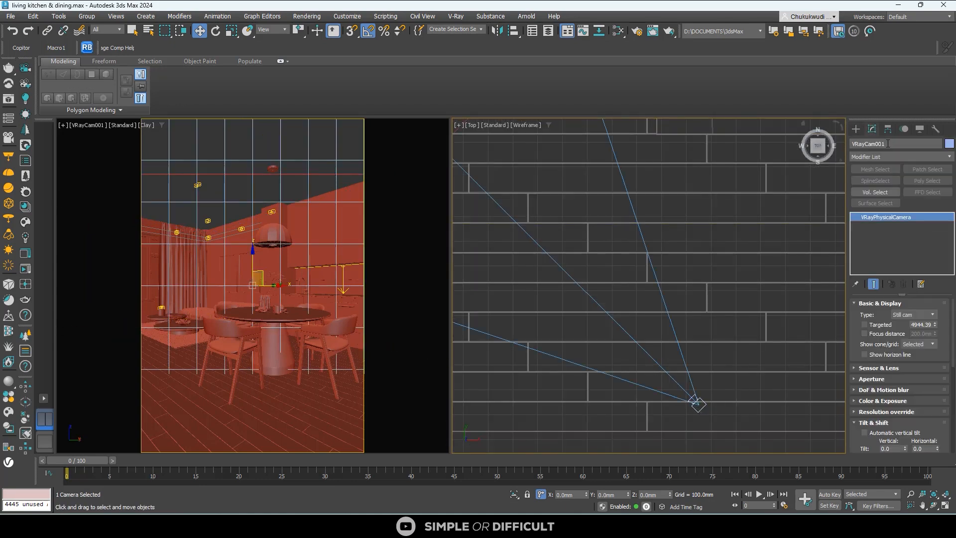
click(877, 325)
scroll(640, 348, down, 3)
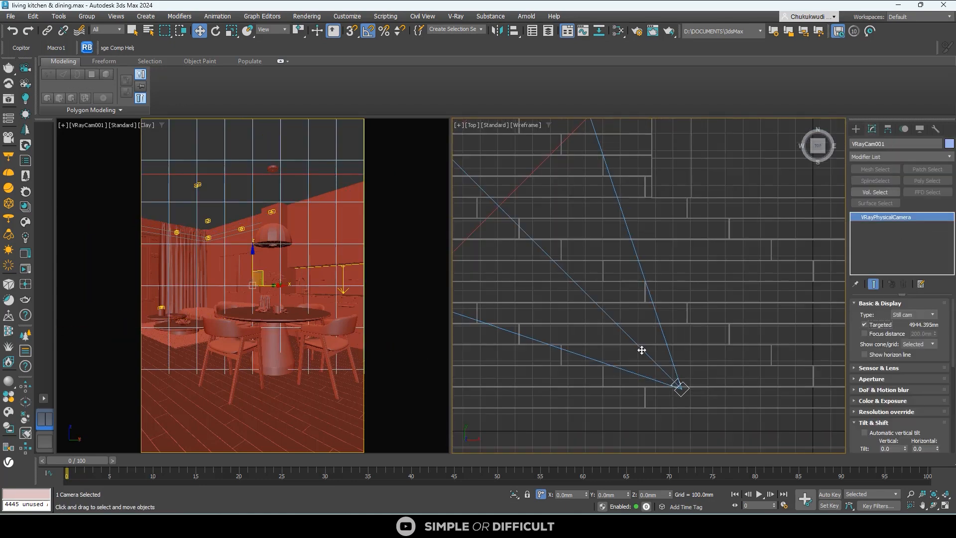
- Select the camera together with its target in the top view and switch the transform coordinates to absolute mode
scroll(570, 229, down, 4)
click(657, 201)
scroll(657, 201, up, 5)
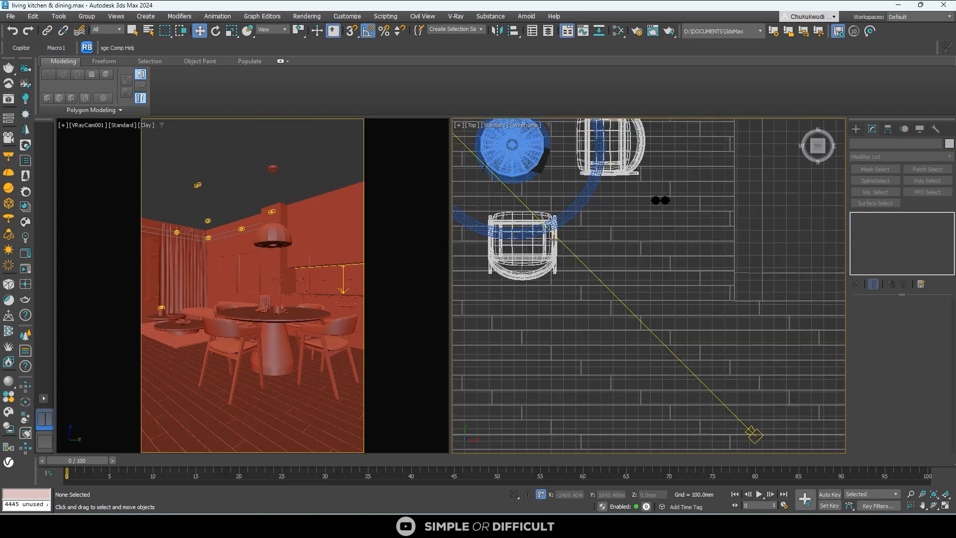
click(575, 254)
scroll(576, 255, down, 8)
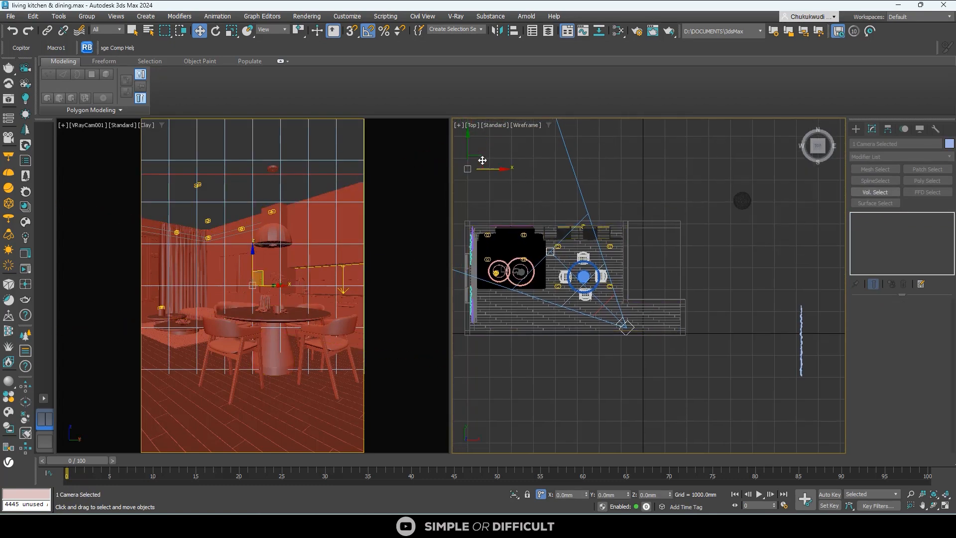
drag(488, 168, 510, 162)
right_click(510, 162)
click(543, 495)
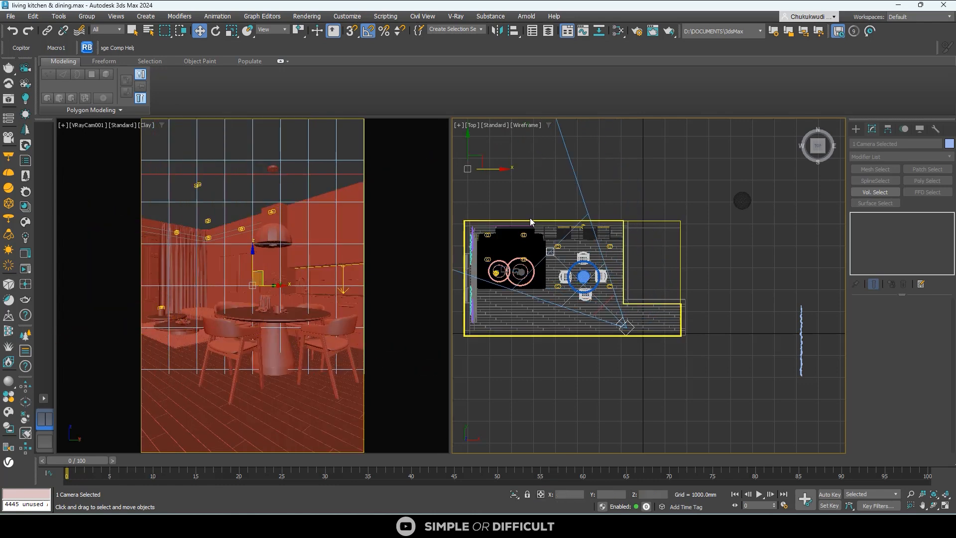
- Move the camera and target together in the top view, placing the camera at about X -370 mm and Y 386 mm
middle_drag(507, 192, 530, 246)
drag(506, 209, 518, 176)
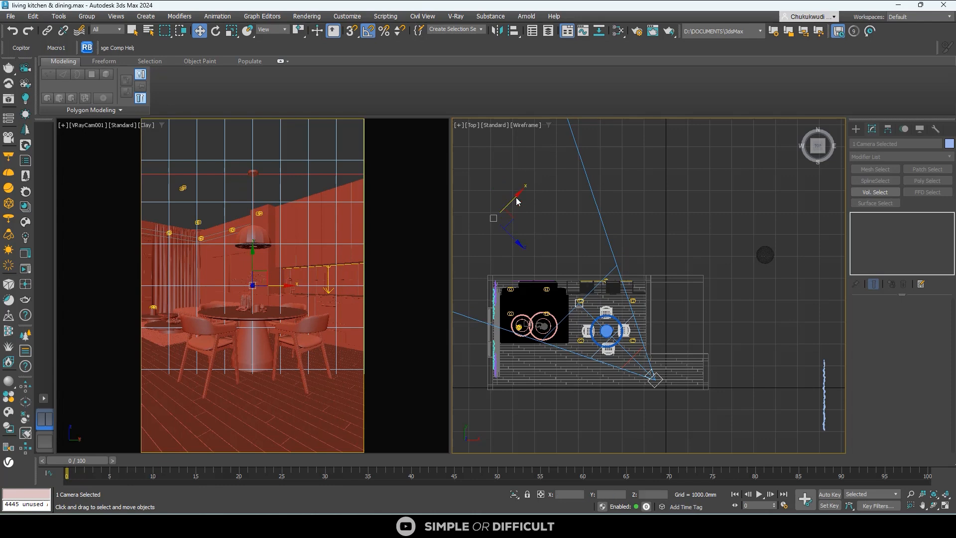
drag(526, 220, 519, 216)
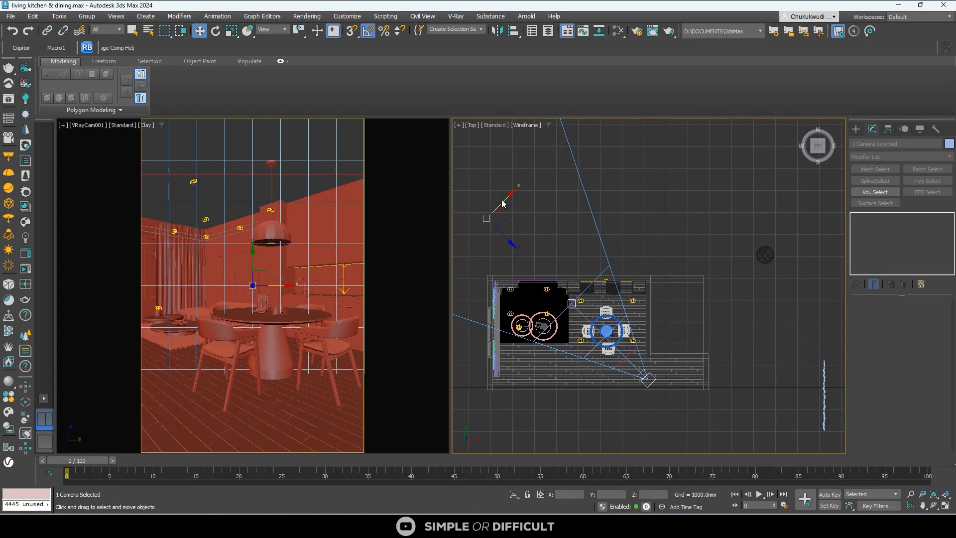
click(508, 195)
drag(487, 198, 497, 188)
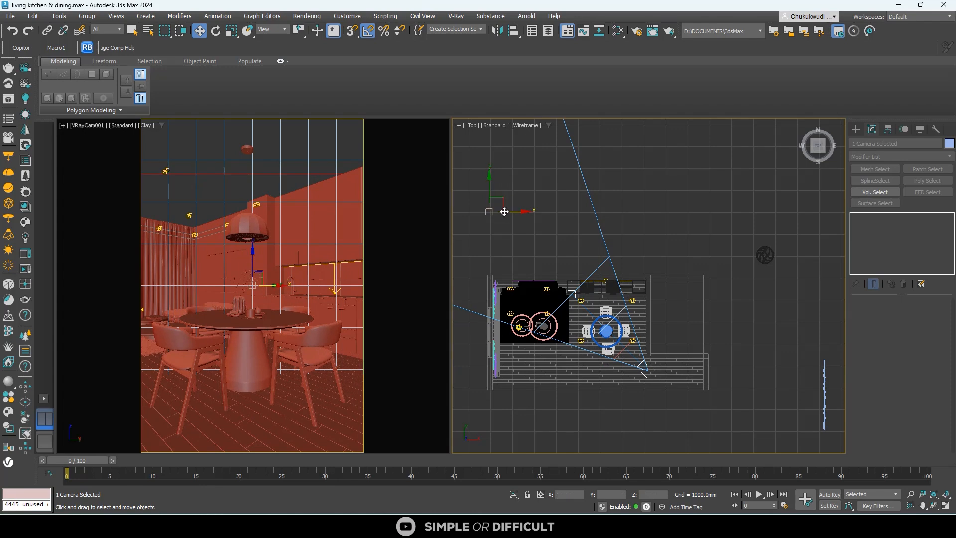
drag(518, 212, 519, 209)
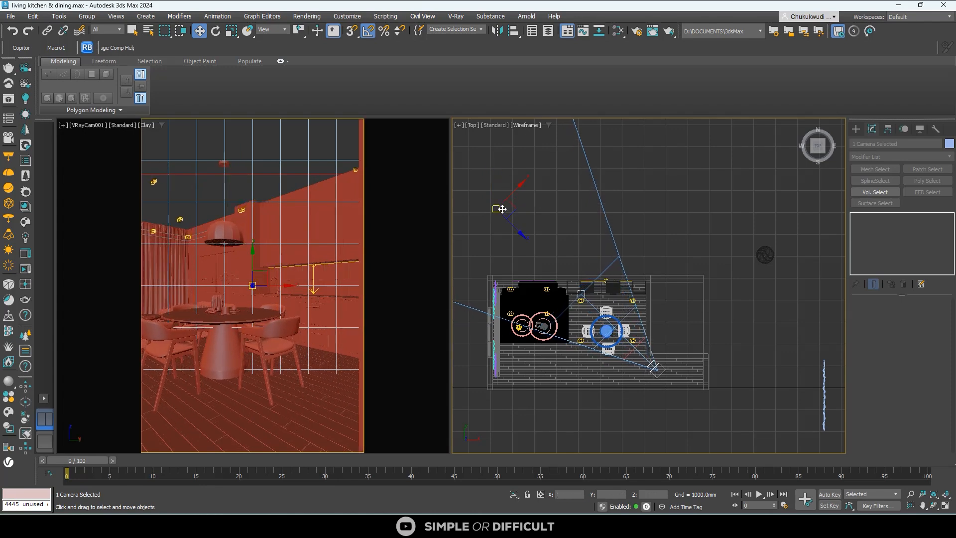
drag(499, 184, 500, 194)
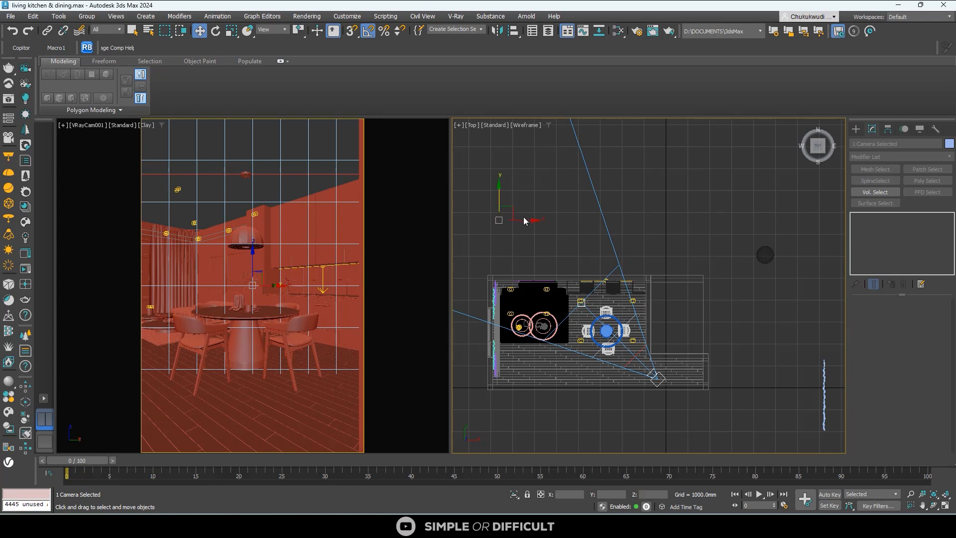
- Move the camera alone along X, closer to the dining table, to about X -994 mm
click(589, 246)
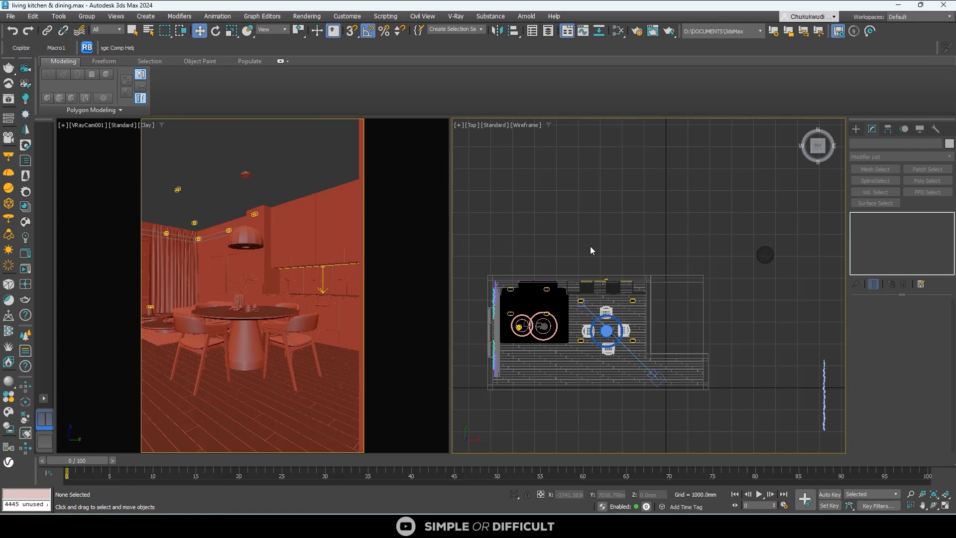
click(659, 381)
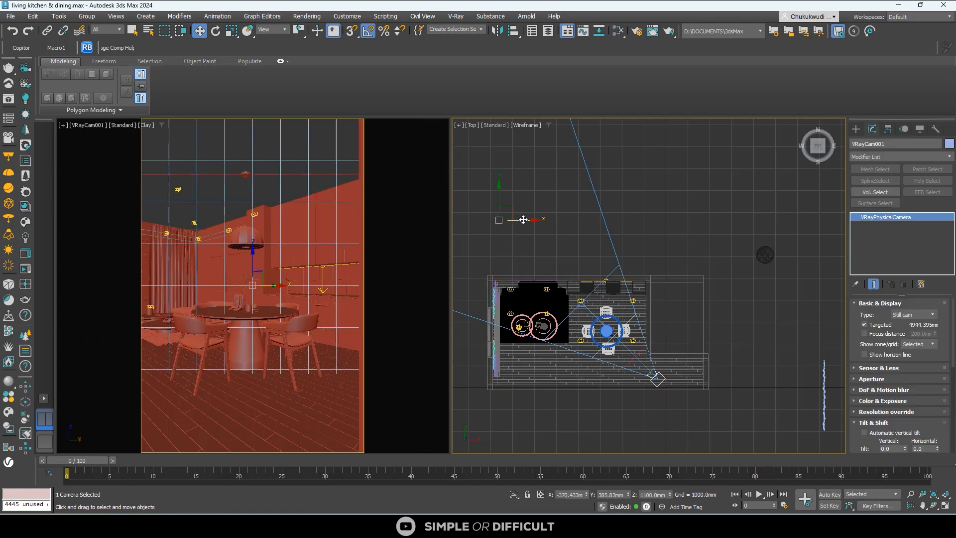
drag(522, 219, 520, 212)
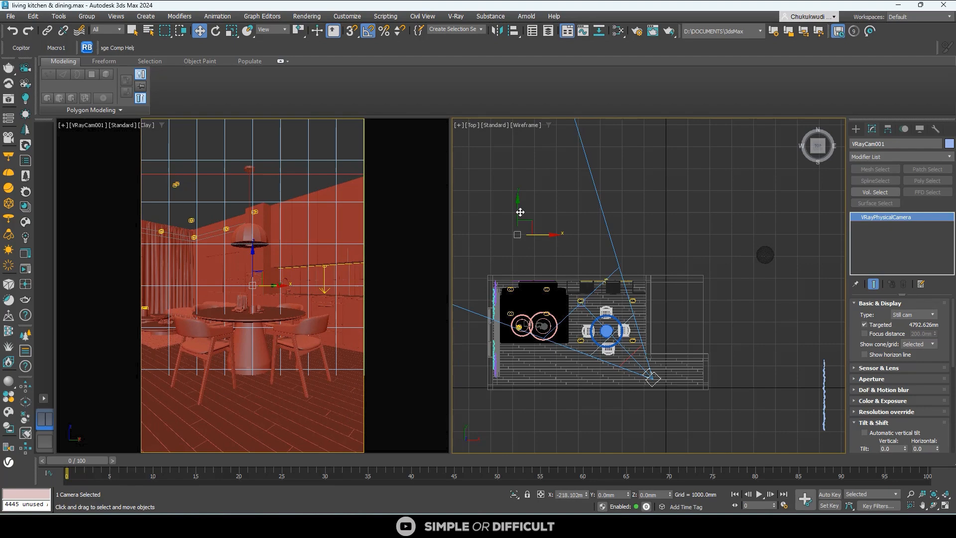
- Select the camera and its target together again in the top view
click(684, 239)
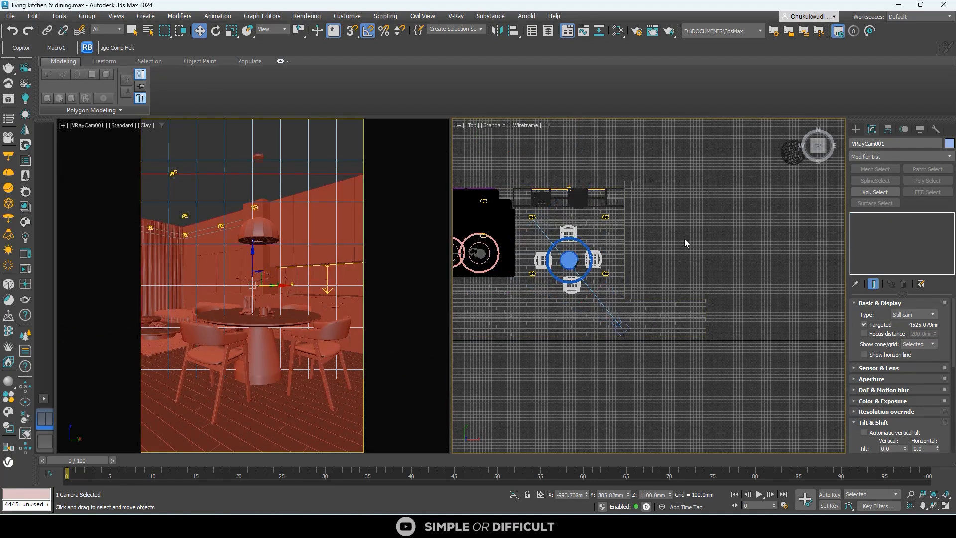
scroll(523, 230, up, 3)
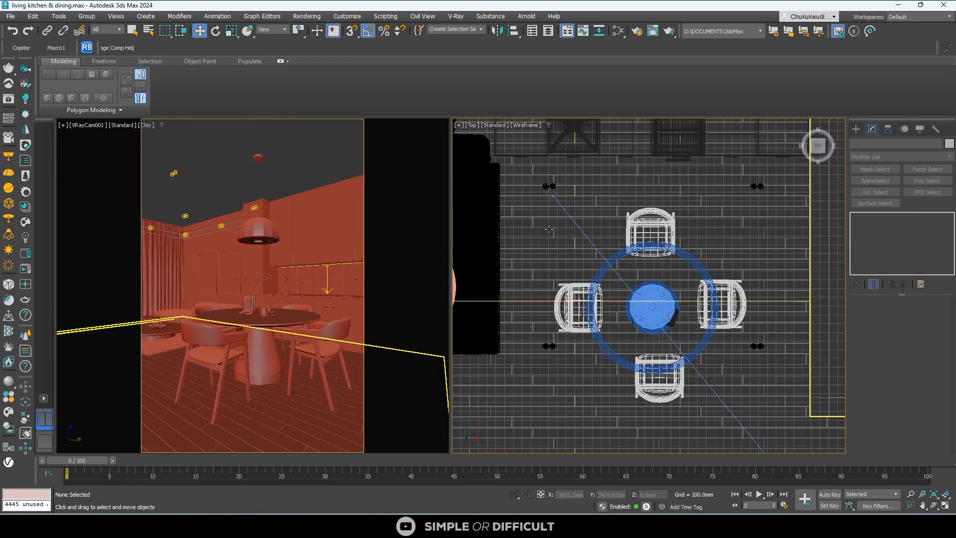
click(574, 222)
scroll(573, 222, down, 1)
scroll(574, 222, down, 5)
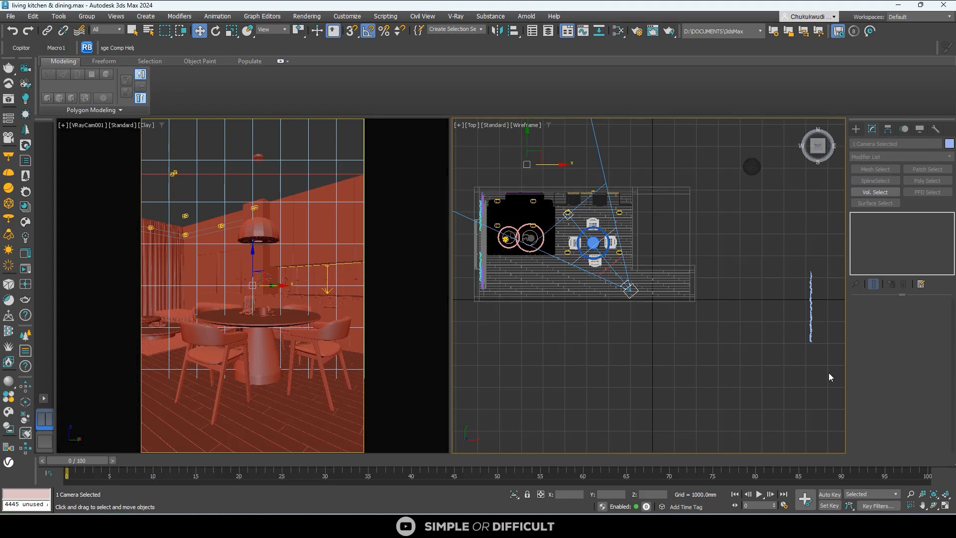
- Center the pivot of the selected camera and target on the object, and select the camera again in the top view
click(887, 129)
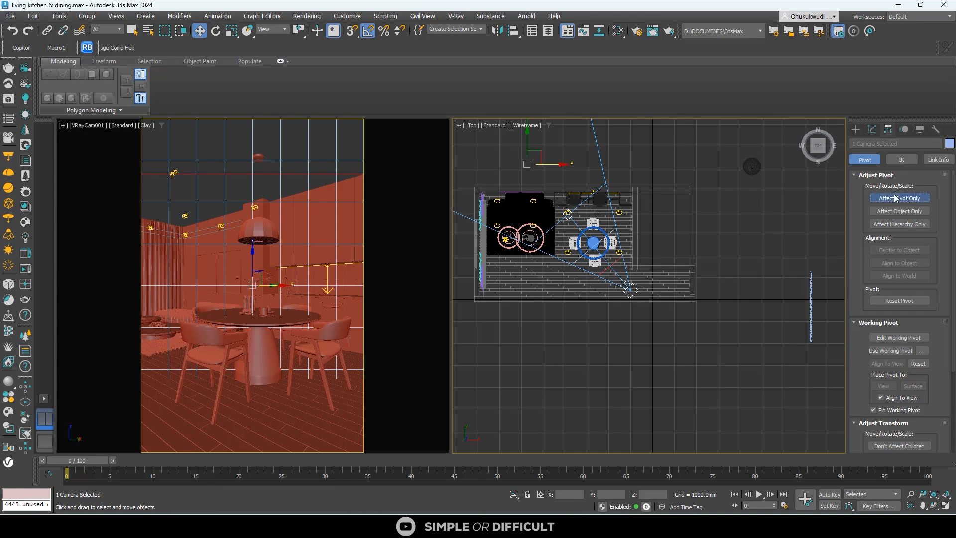
click(894, 195)
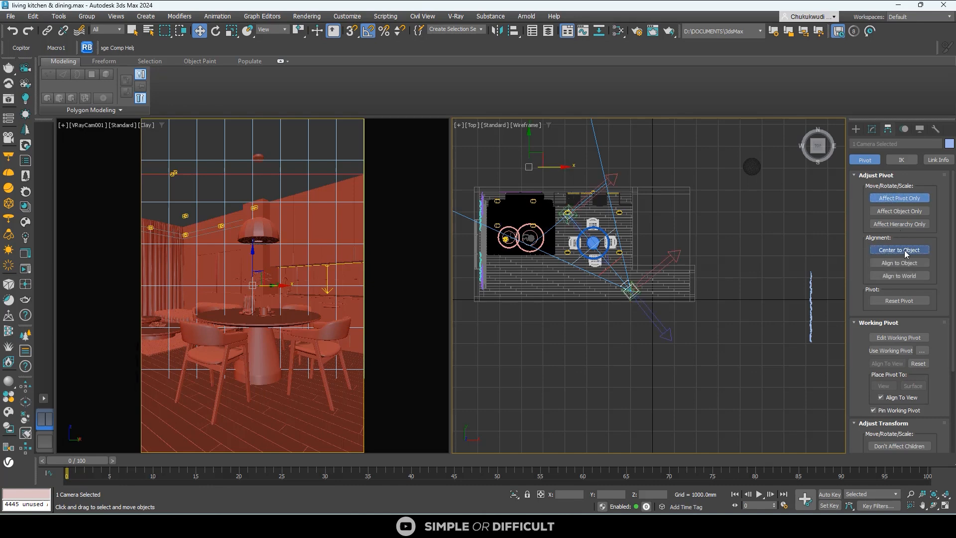
click(904, 250)
click(855, 129)
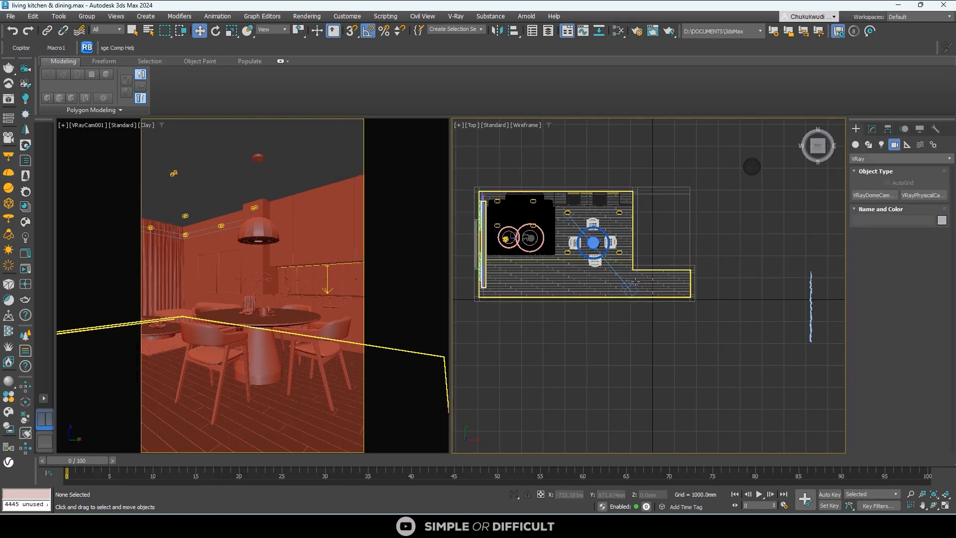
scroll(640, 291, up, 4)
mouse_move(642, 294)
mouse_down()
mouse_move(624, 287)
mouse_move(633, 289)
mouse_move(616, 264)
mouse_move(650, 290)
mouse_up()
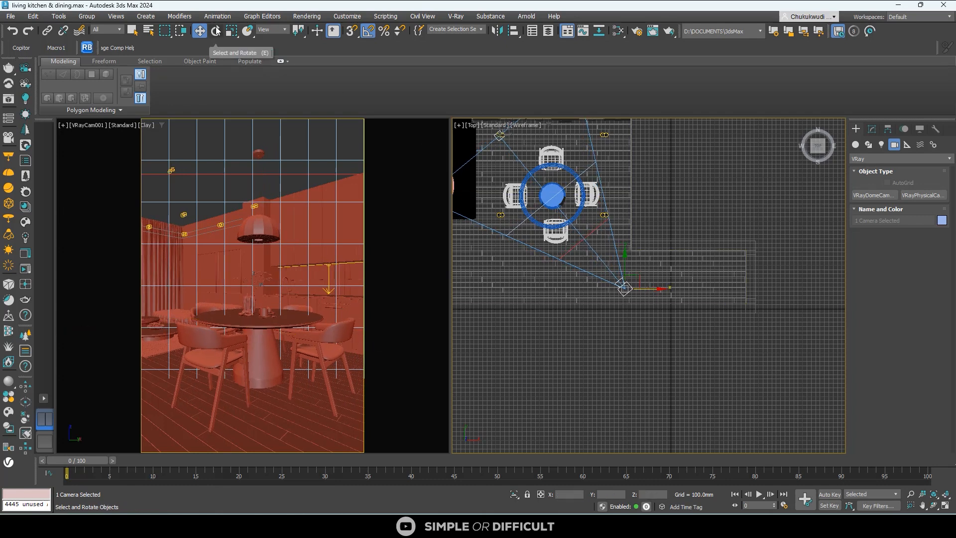
- Select only the V-Ray camera in the top view and turn off its Targeted option
click(872, 129)
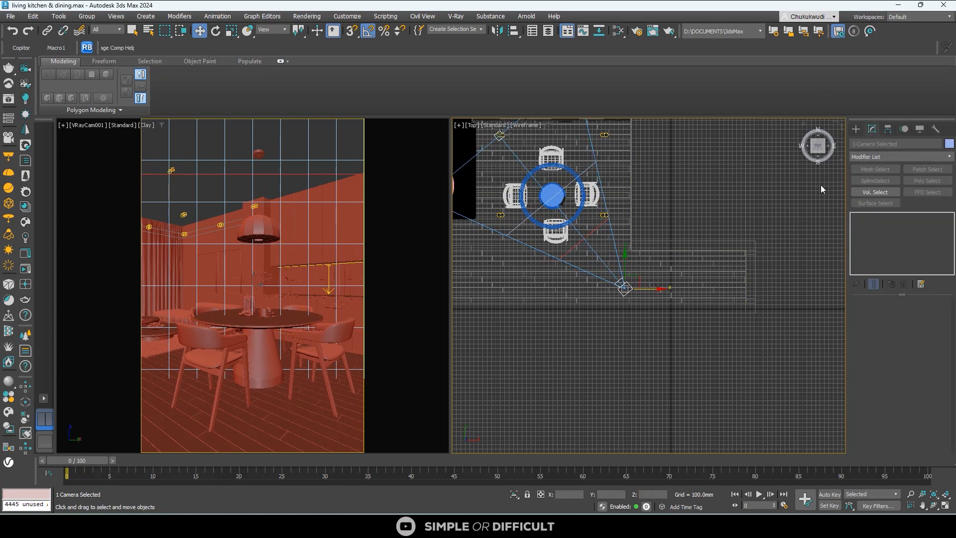
click(629, 288)
scroll(629, 287, up, 2)
scroll(629, 287, up, 4)
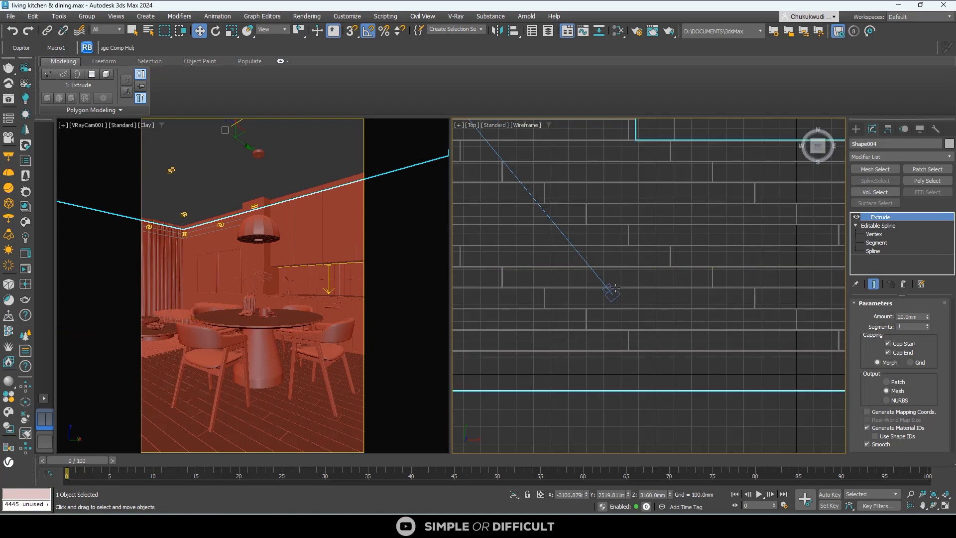
click(615, 294)
scroll(615, 294, up, 5)
click(606, 297)
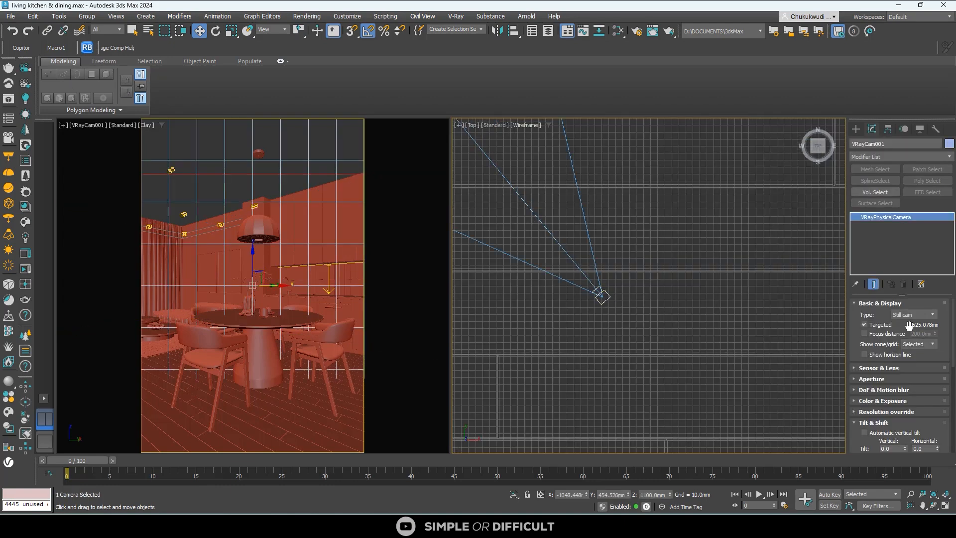
scroll(607, 296, up, 5)
scroll(607, 298, down, 8)
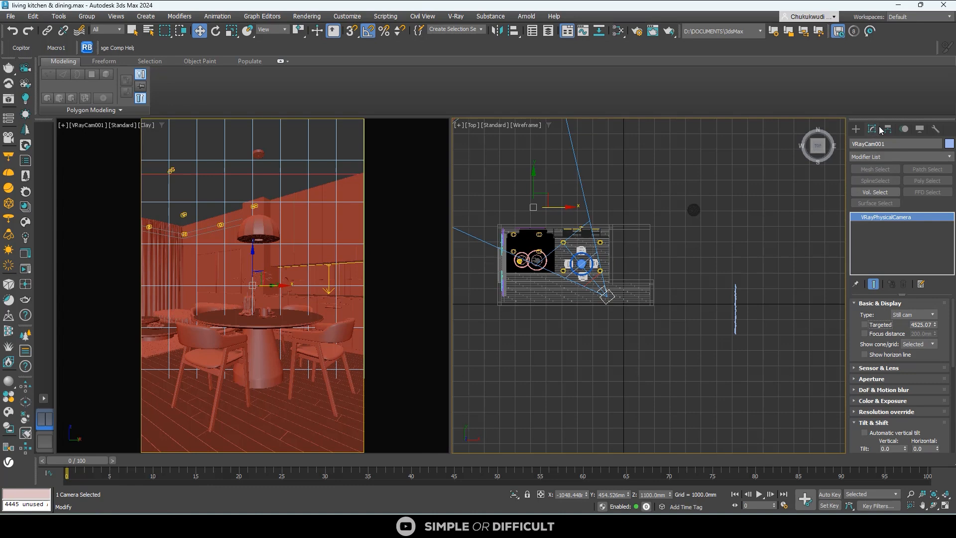
- Center the untargeted camera's pivot on the camera object
click(885, 130)
click(899, 199)
click(899, 249)
click(854, 128)
- Adjust the camera's rotation and move it farther back from the dining table in the top view
scroll(620, 292, up, 4)
key(e)
middle_drag(625, 300, 699, 342)
drag(690, 319, 694, 348)
key(w)
key(e)
key(w)
key(e)
key(w)
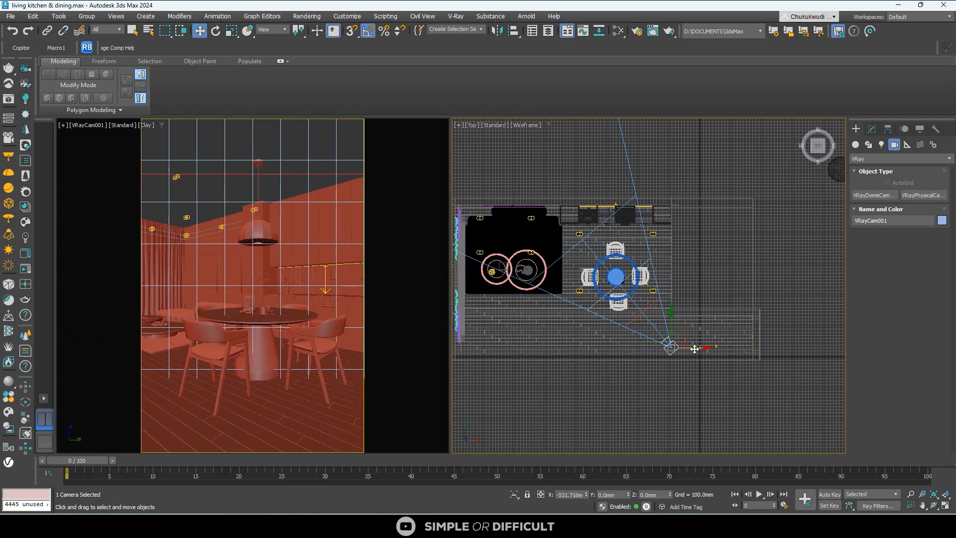
- Set the render output height to 5, keeping the width of 4
click(637, 31)
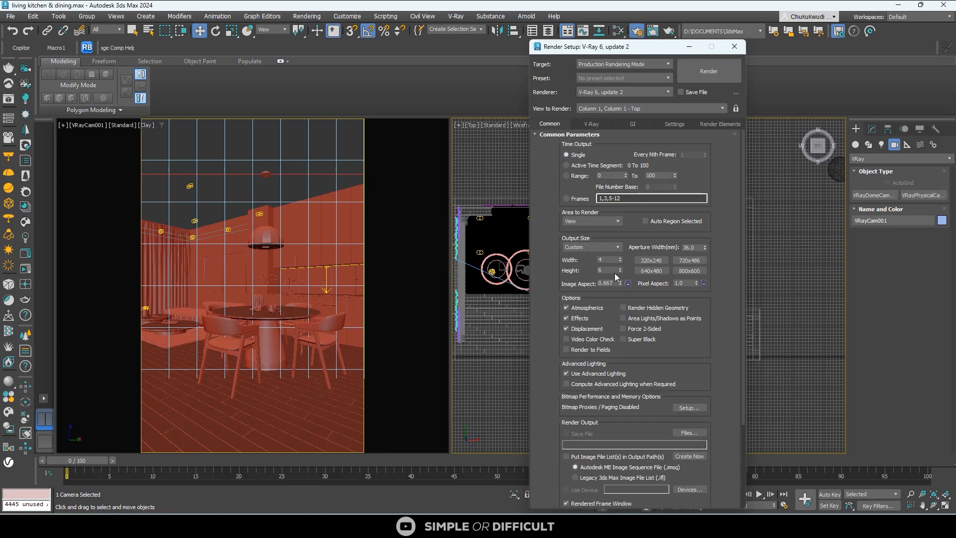
key(Return)
click(735, 46)
- Move the camera in the top view to about X -611 mm and Y -204 mm
scroll(653, 342, up, 2)
drag(711, 365, 721, 365)
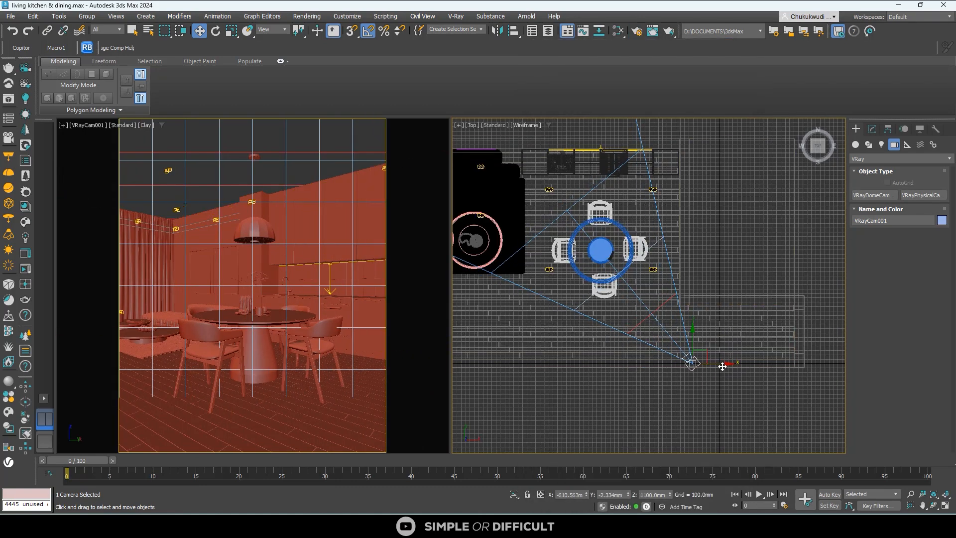
drag(692, 334, 692, 341)
middle_drag(647, 294, 650, 283)
- Select the dining table with its four chairs, table decor and pendant lamp, and move them together along X toward the living area
click(625, 259)
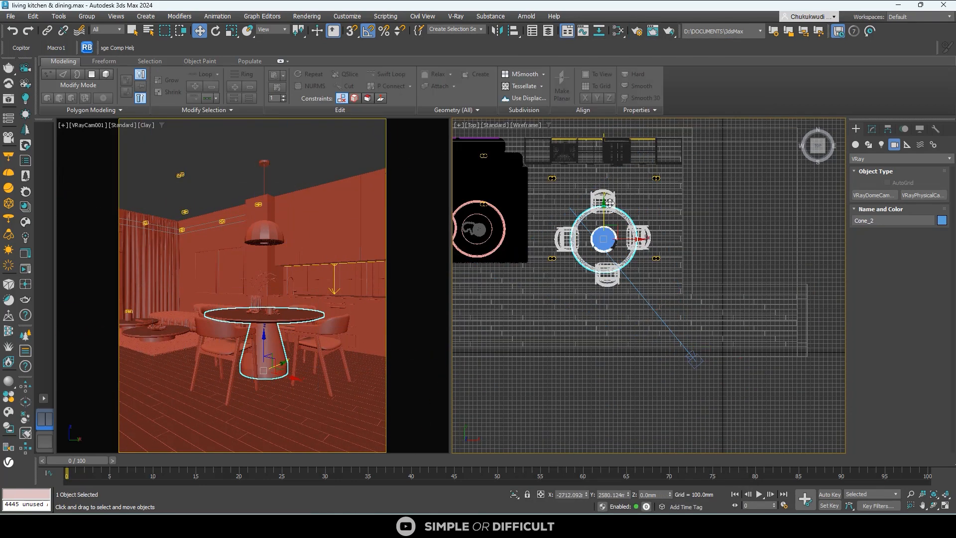
ctrl+click(639, 239)
ctrl+click(604, 201)
ctrl+click(566, 240)
ctrl+click(604, 276)
scroll(604, 259, up, 4)
ctrl+click(608, 199)
ctrl+click(648, 208)
scroll(648, 207, down, 2)
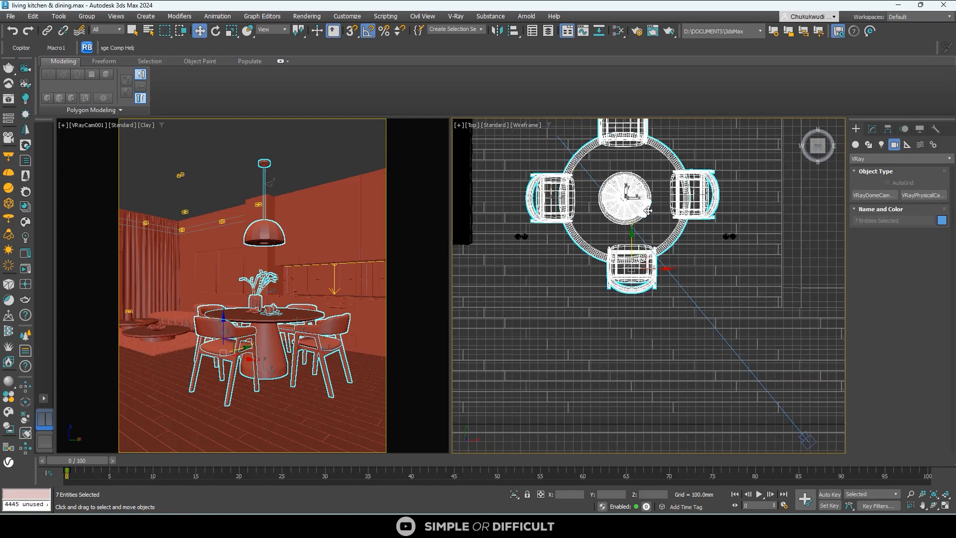
drag(658, 269, 636, 269)
scroll(634, 211, down, 2)
- Rotate the camera slightly in the top view and move it to about X -440 mm and Y 184 mm
click(754, 371)
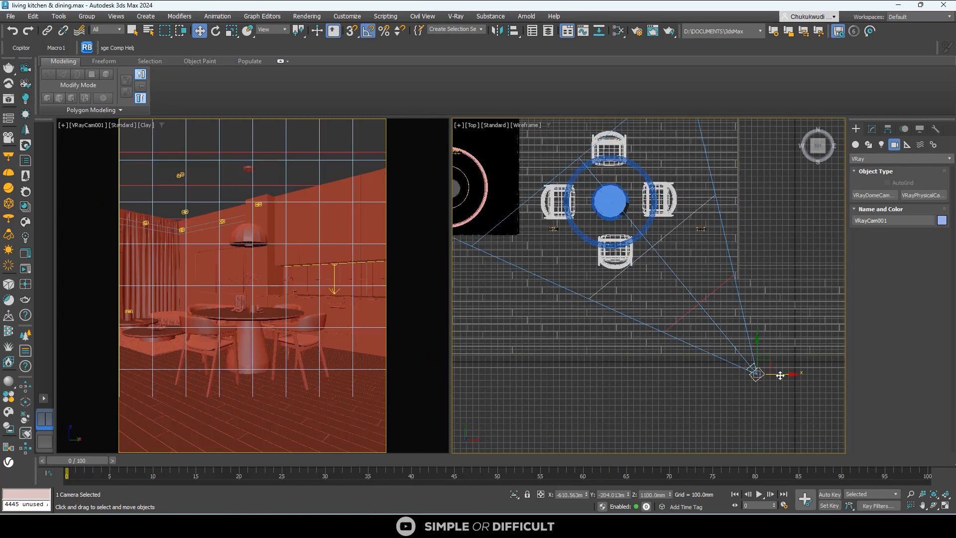
key(e)
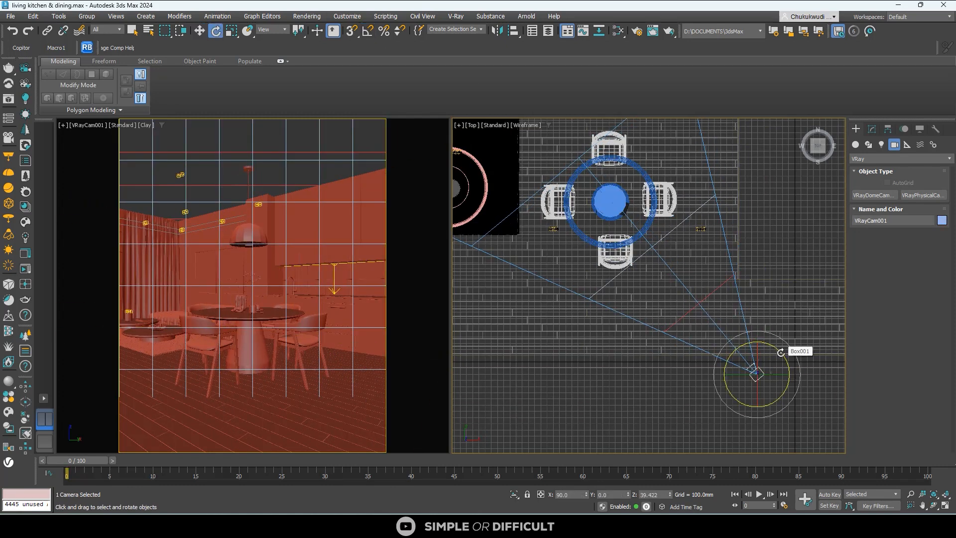
mouse_move(777, 348)
mouse_down()
mouse_move(756, 348)
mouse_move(757, 328)
mouse_move(794, 352)
mouse_up()
key(w)
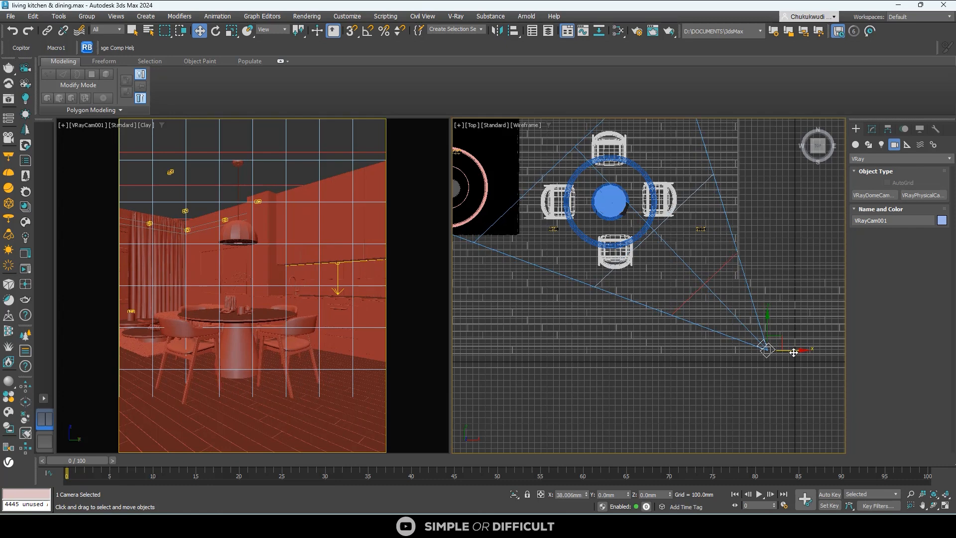
- Turn the camera's Targeted option back on and raise its target in the camera view to about Z 1636 mm
click(872, 130)
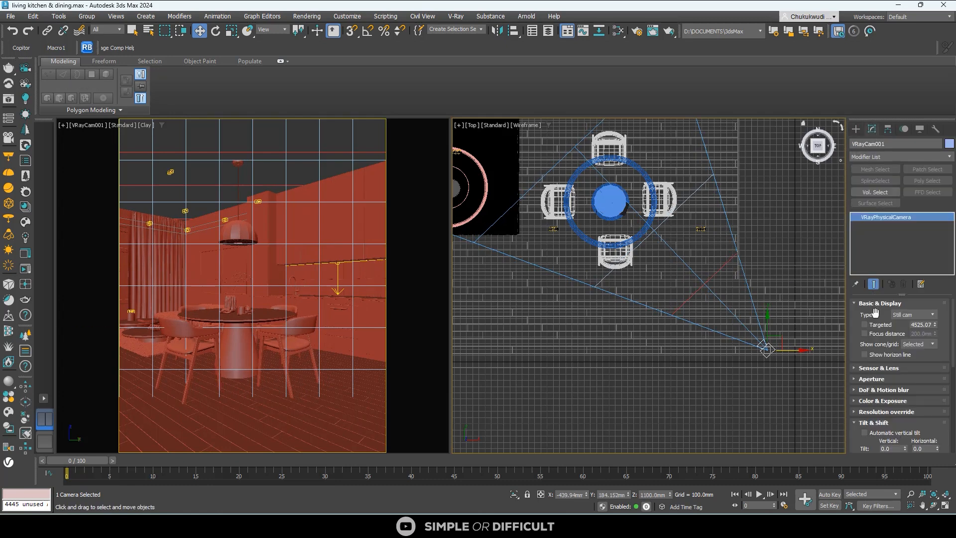
click(864, 324)
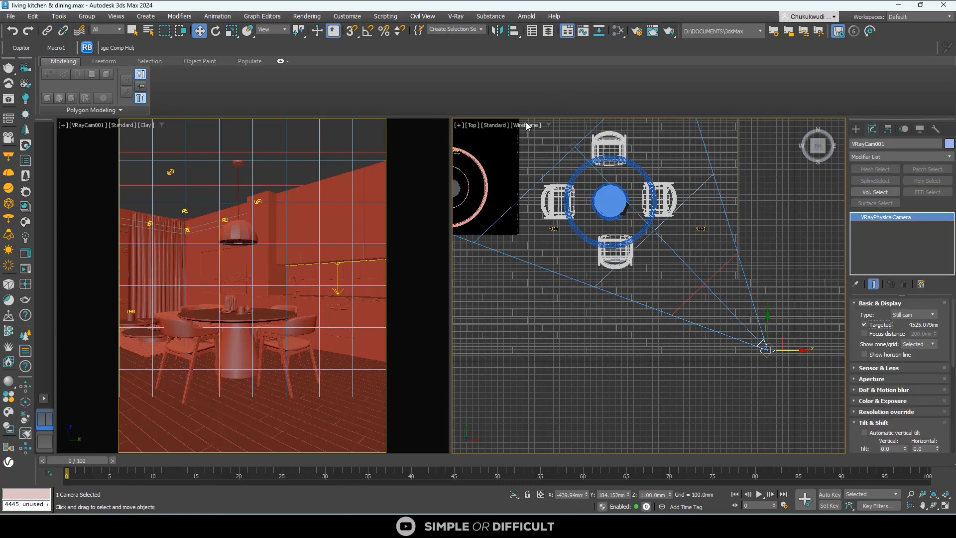
click(574, 147)
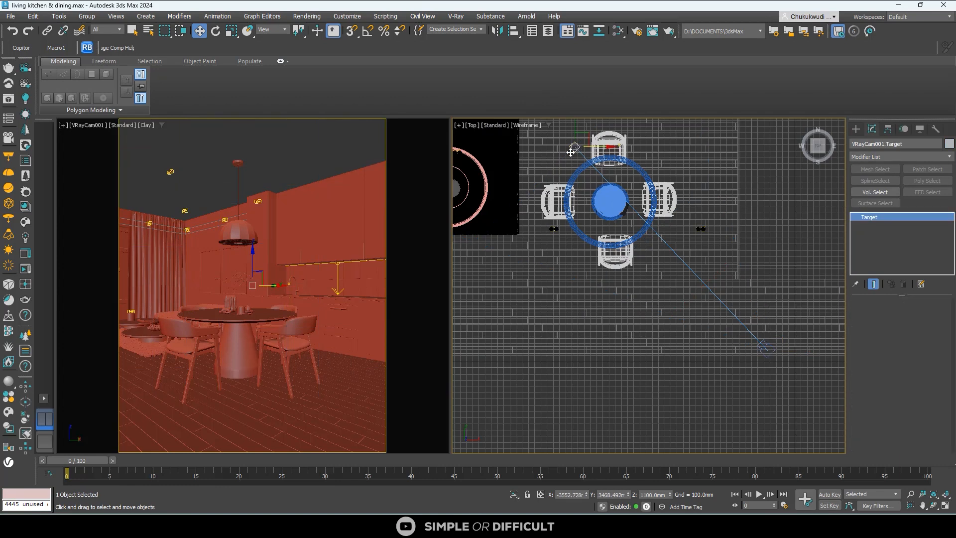
right_click(239, 242)
drag(253, 254, 269, 235)
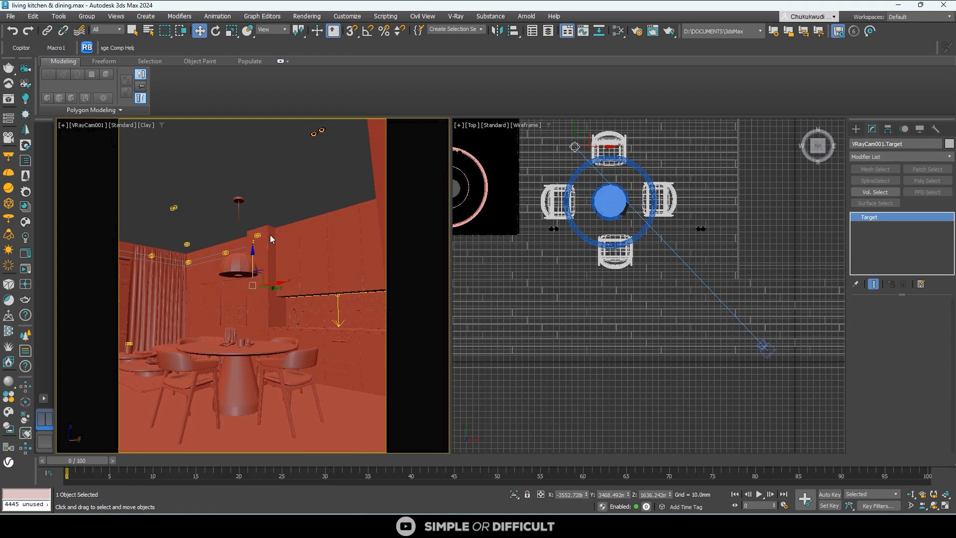
- Enable Automatic vertical tilt on the camera, and deselect it
click(769, 350)
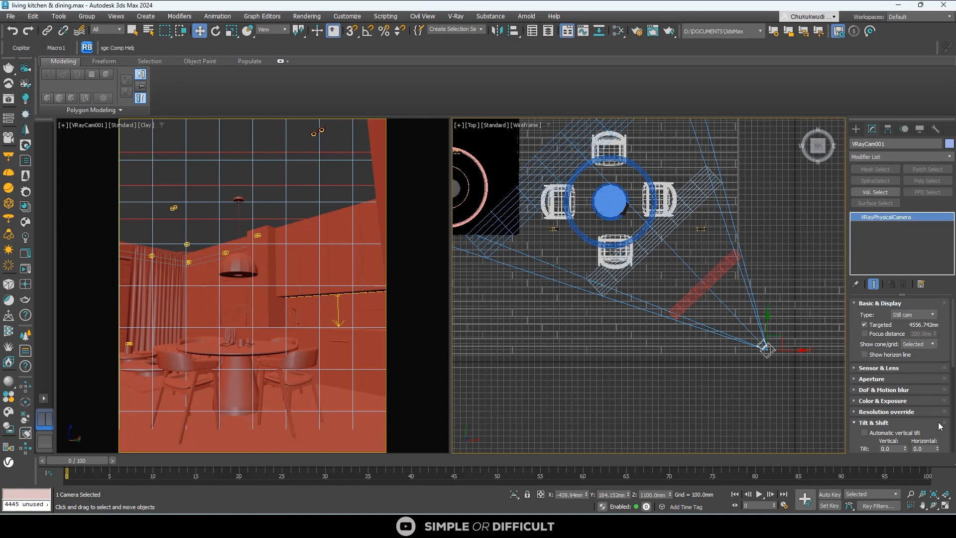
click(865, 433)
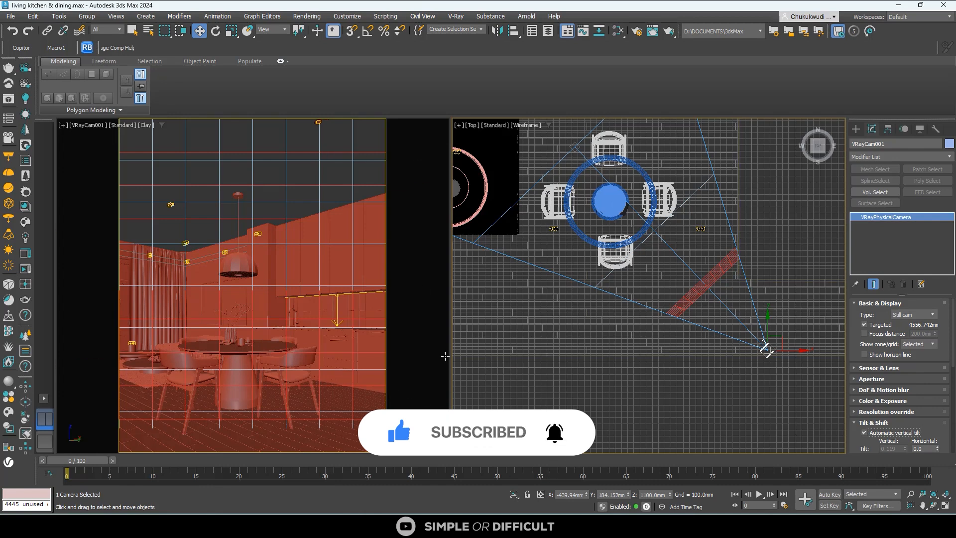
click(596, 386)
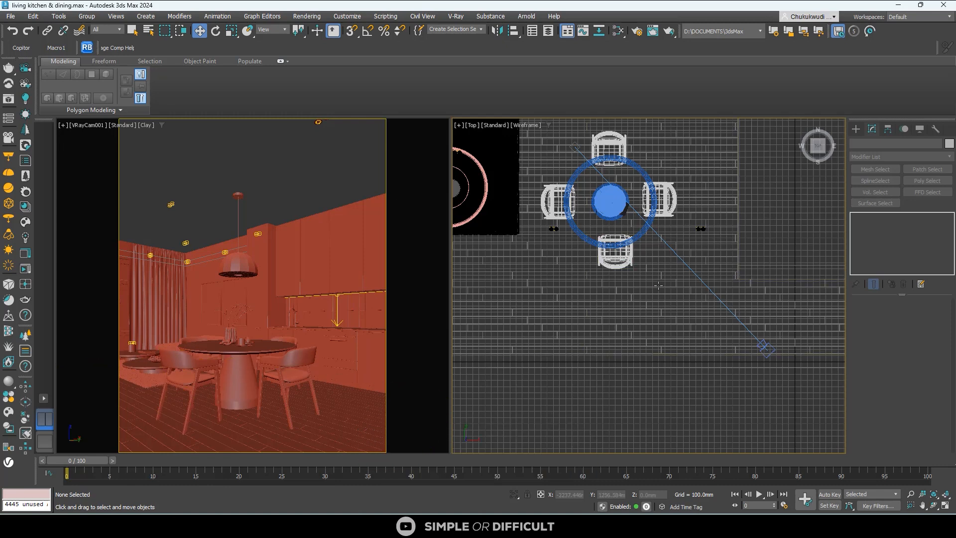
- Assign a VRaySky map as the scene's environment map
scroll(547, 193, down, 3)
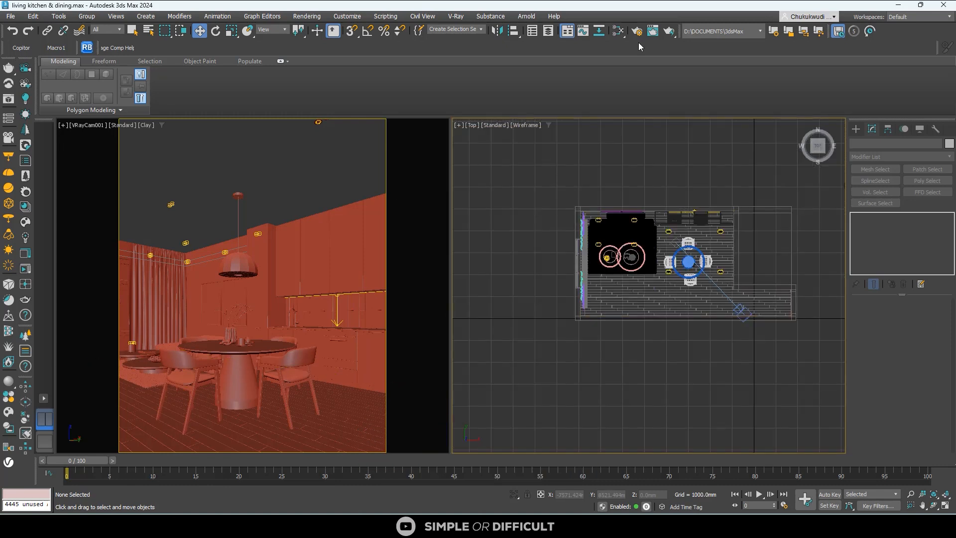
key(8)
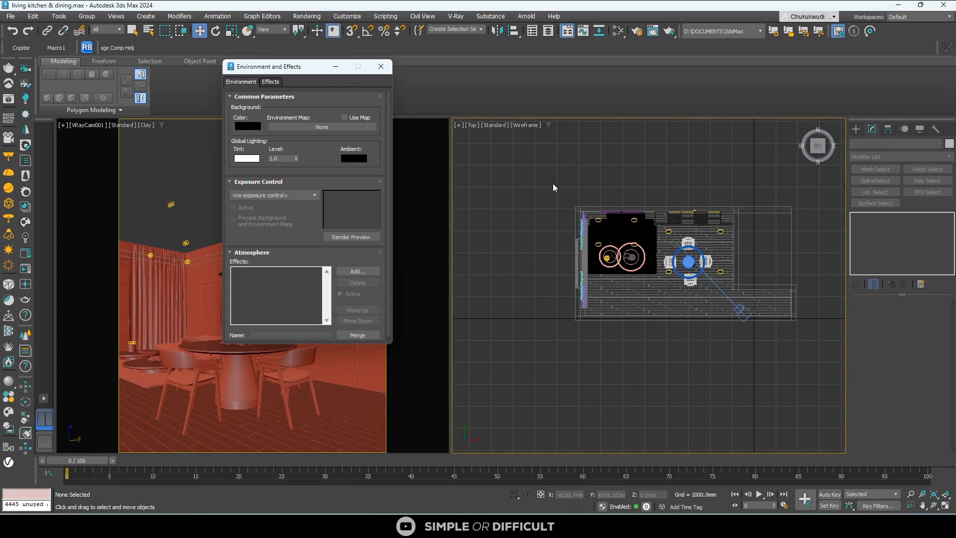
click(318, 124)
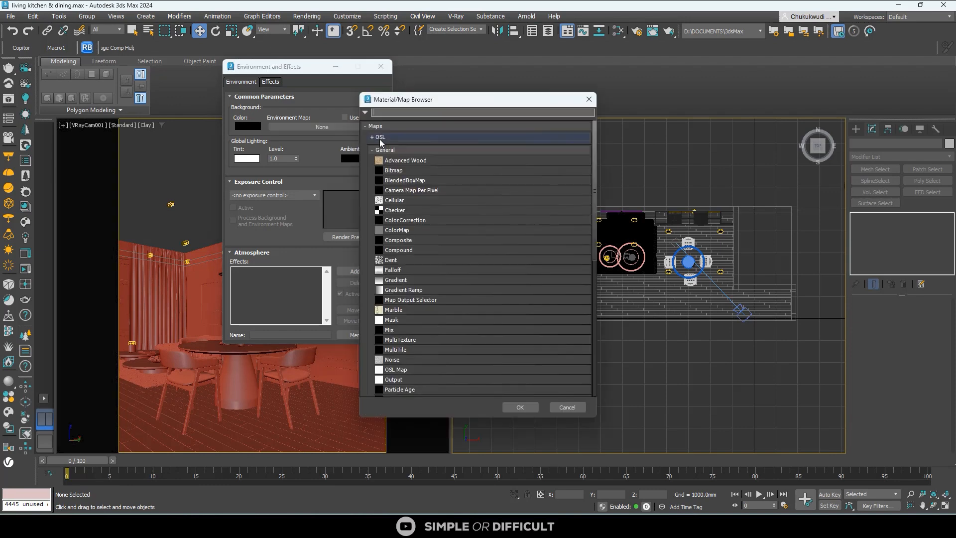
click(380, 151)
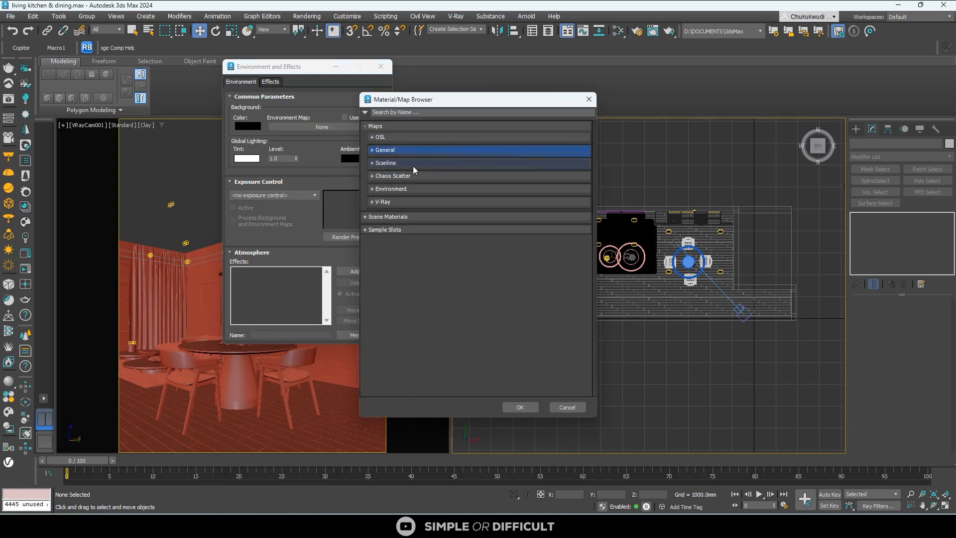
click(380, 202)
scroll(420, 348, down, 3)
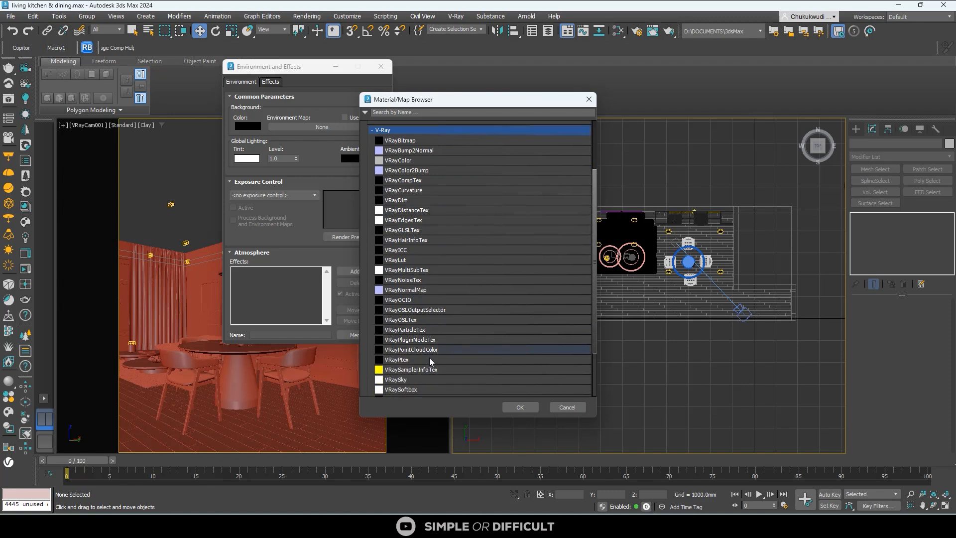
scroll(426, 368, down, 1)
click(426, 357)
click(519, 406)
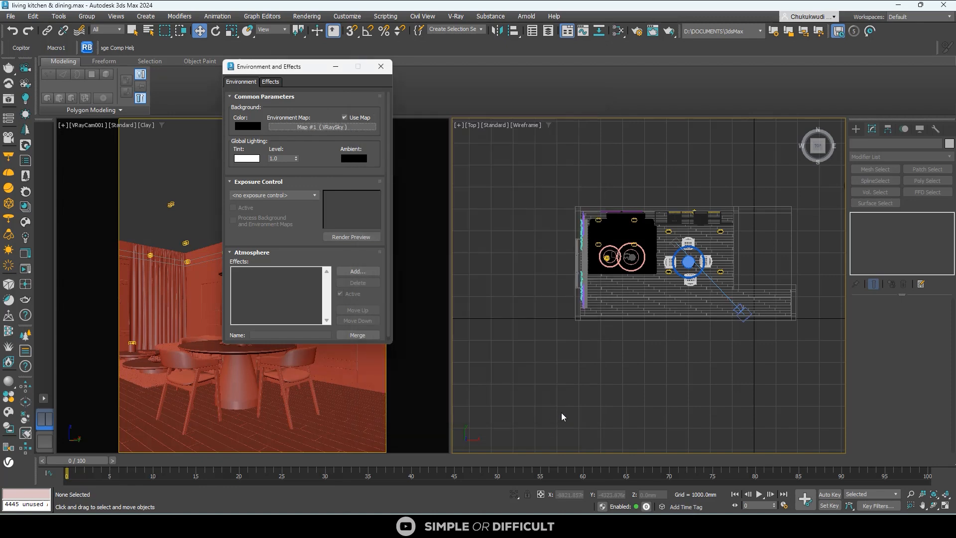
click(381, 66)
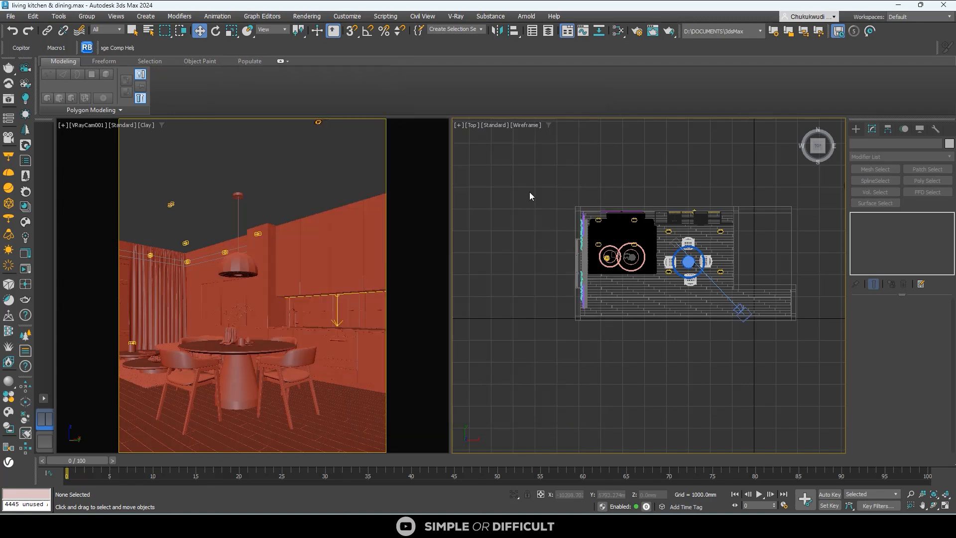
- Enable the material override in the Global switches of the V-Ray render settings
click(637, 31)
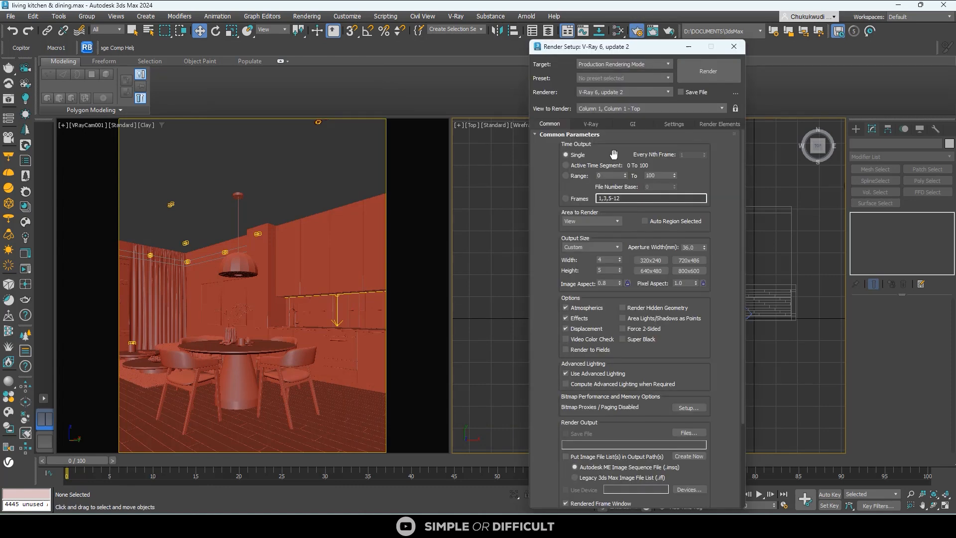
click(591, 124)
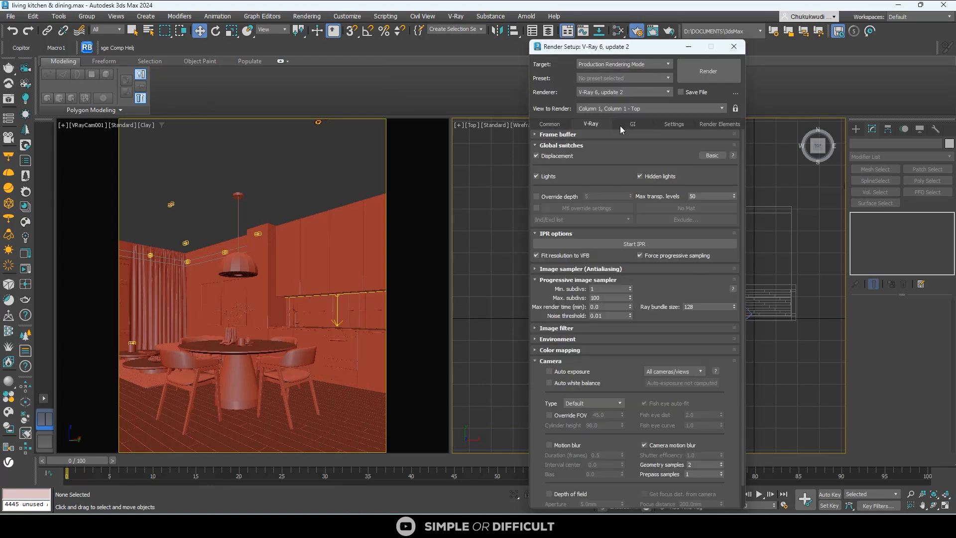
click(536, 207)
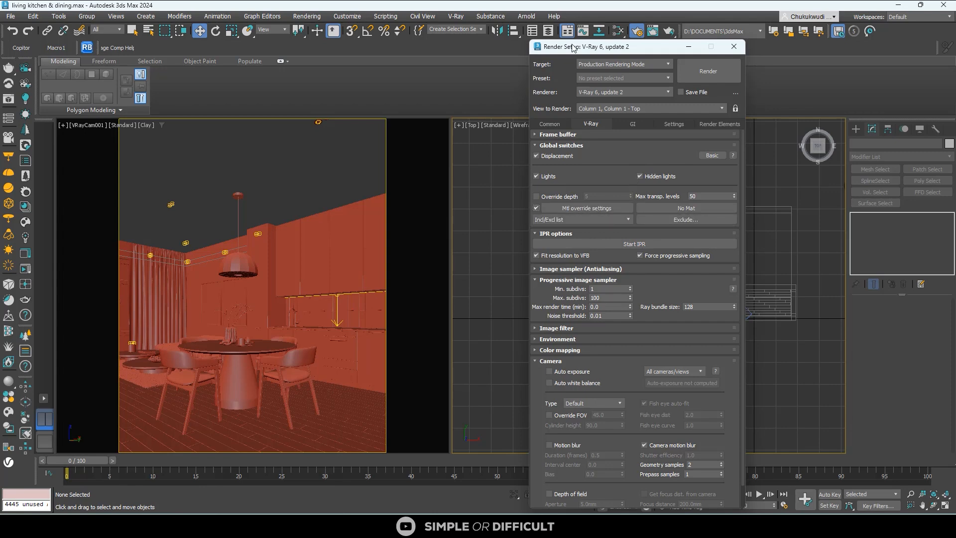
drag(577, 48, 380, 29)
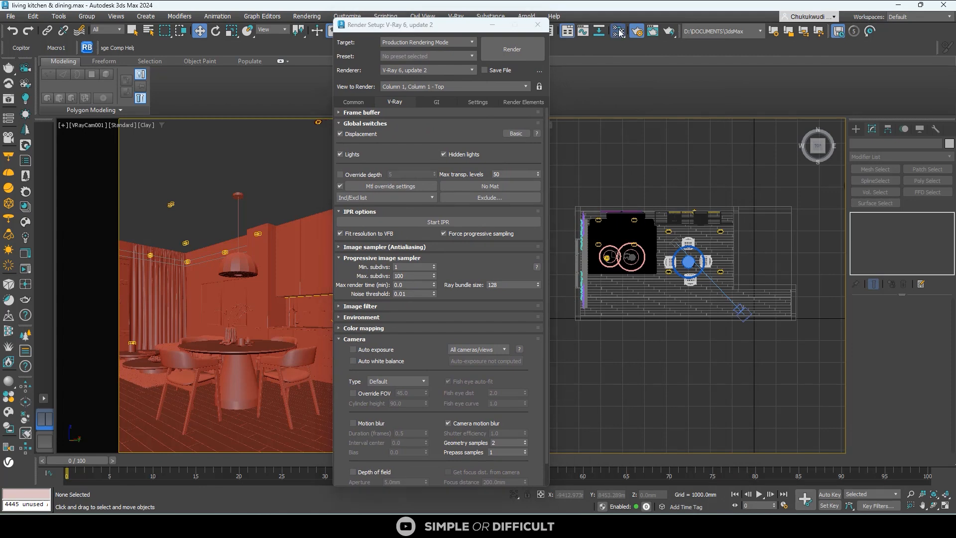
- Create a VRayMtl in the Slate Material Editor beside the render settings and collapse its node
key(m)
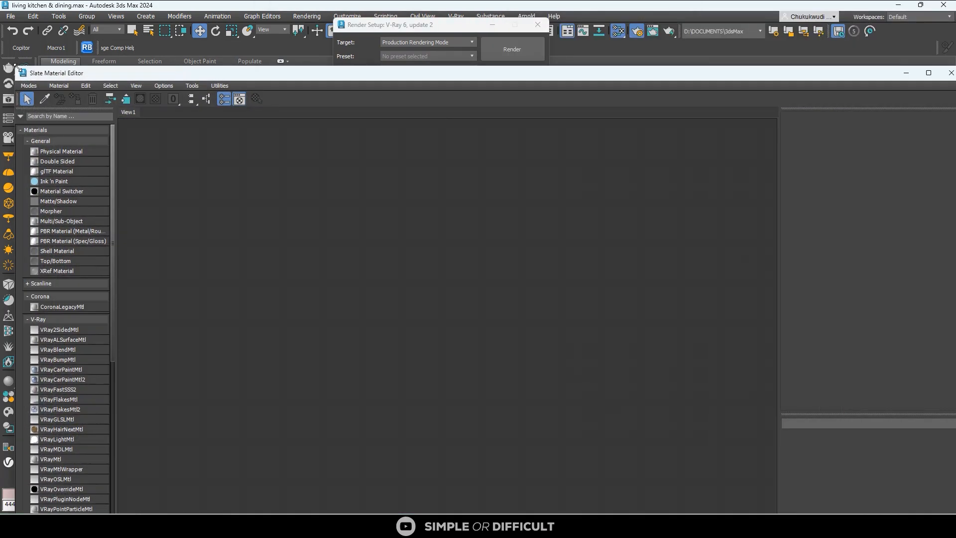
drag(16, 66, 518, 33)
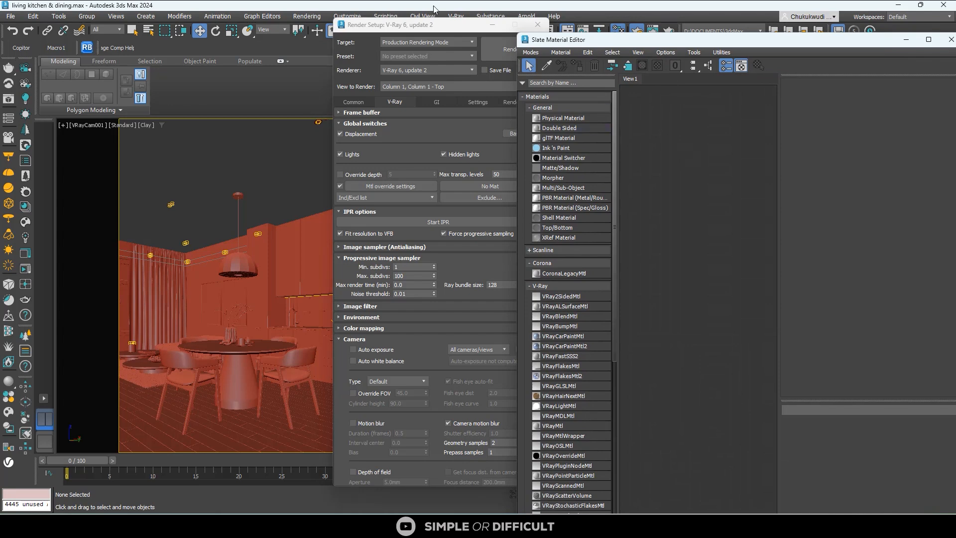
drag(448, 24, 256, 27)
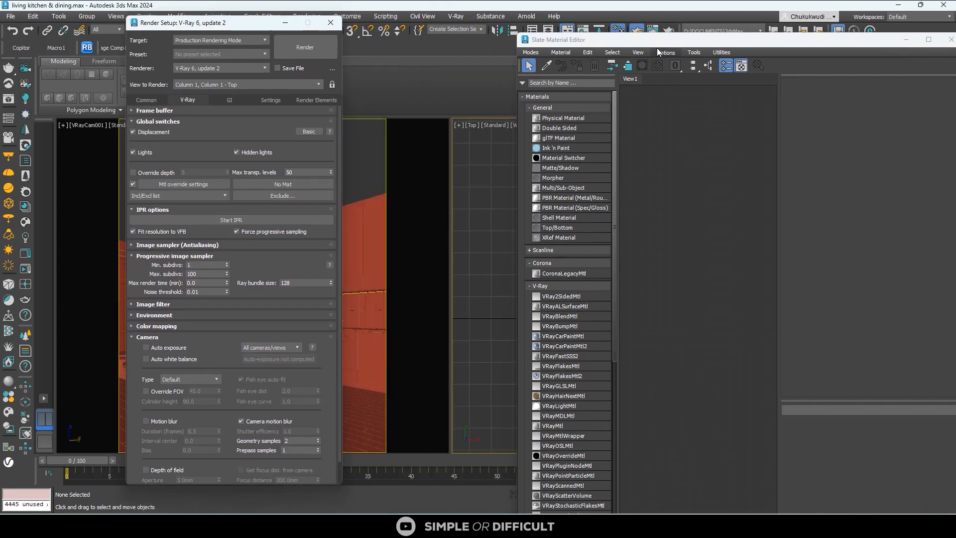
drag(532, 40, 458, 57)
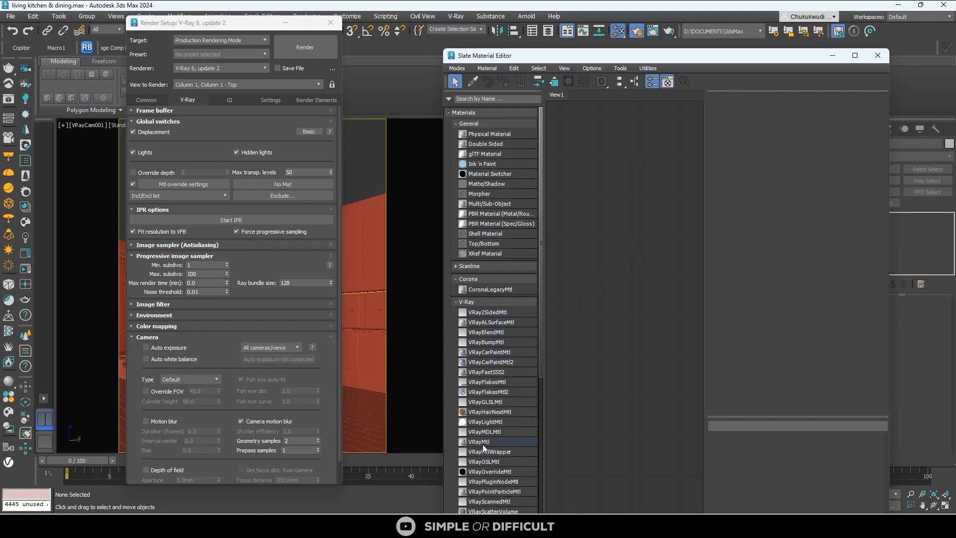
drag(484, 442, 616, 312)
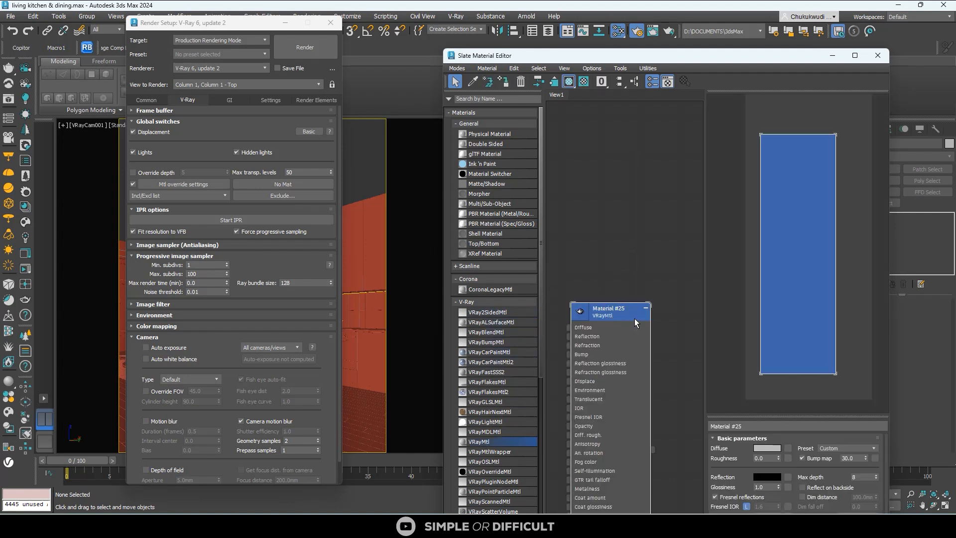
click(647, 308)
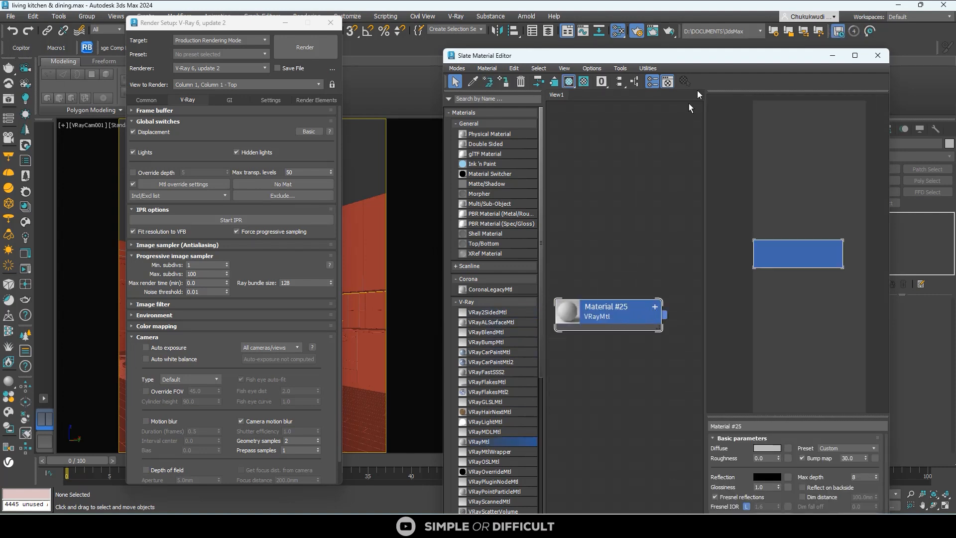
drag(724, 58, 638, 16)
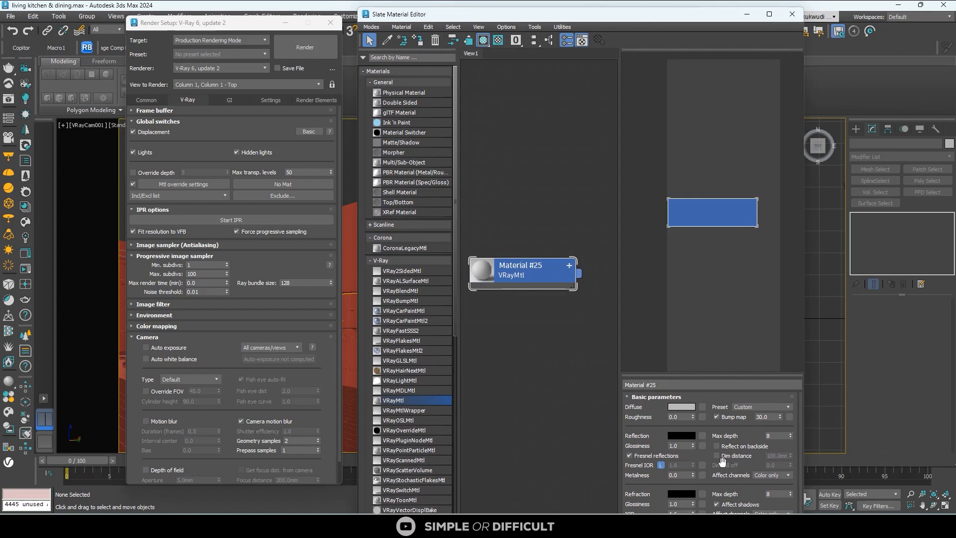
- Set the material's reflection colour to near-white with a value of 250 and its reflection glossiness to 0.5
click(685, 436)
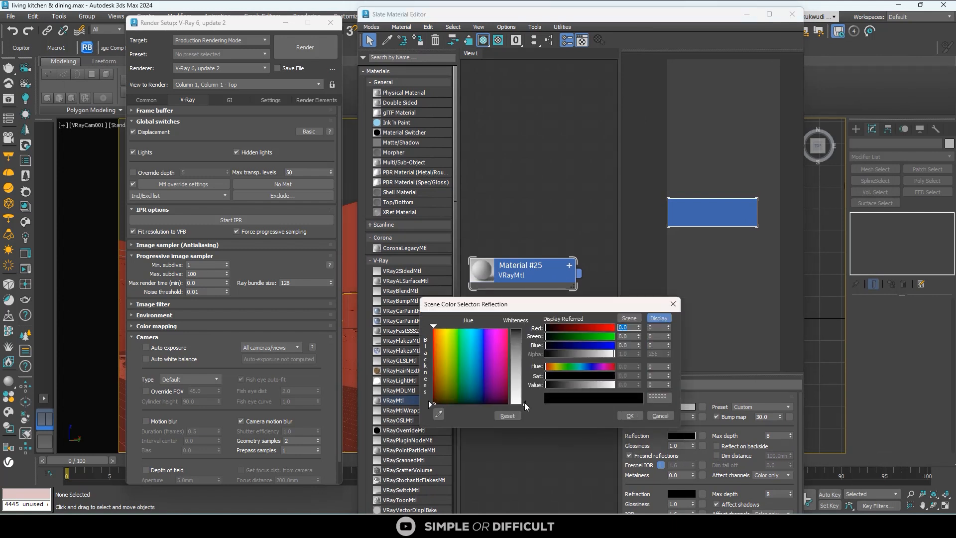
drag(524, 402, 524, 400)
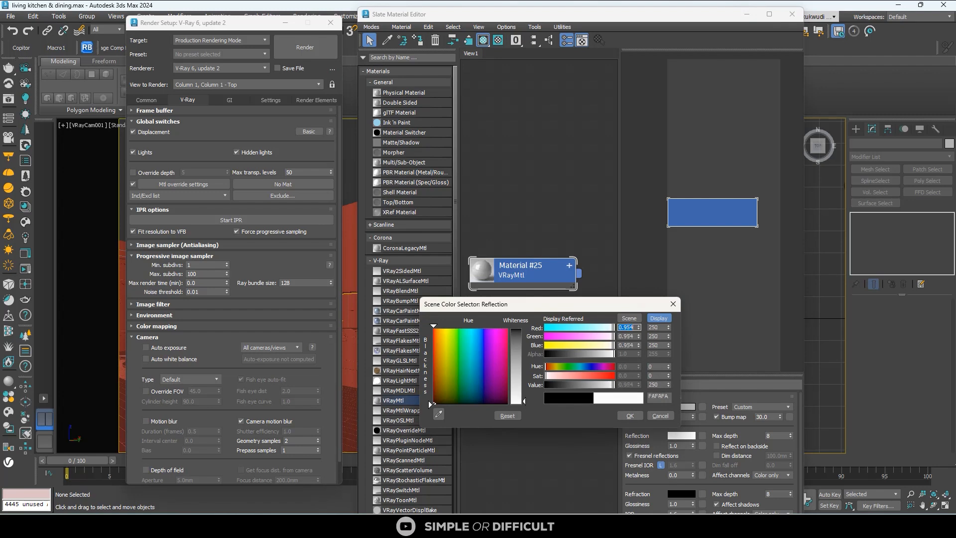
click(629, 415)
double_click(676, 446)
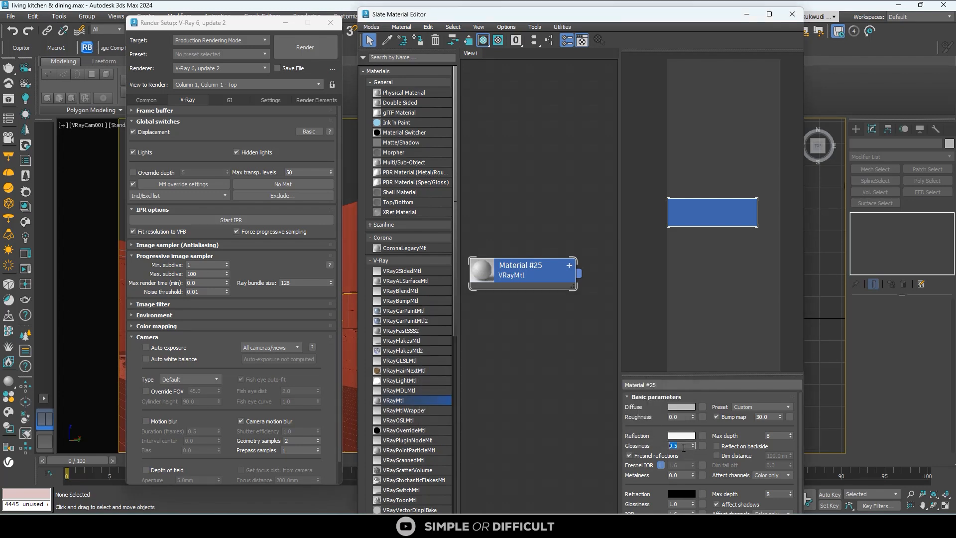
- Enlarge the material's preview and darken its diffuse colour to a medium grey
double_click(481, 270)
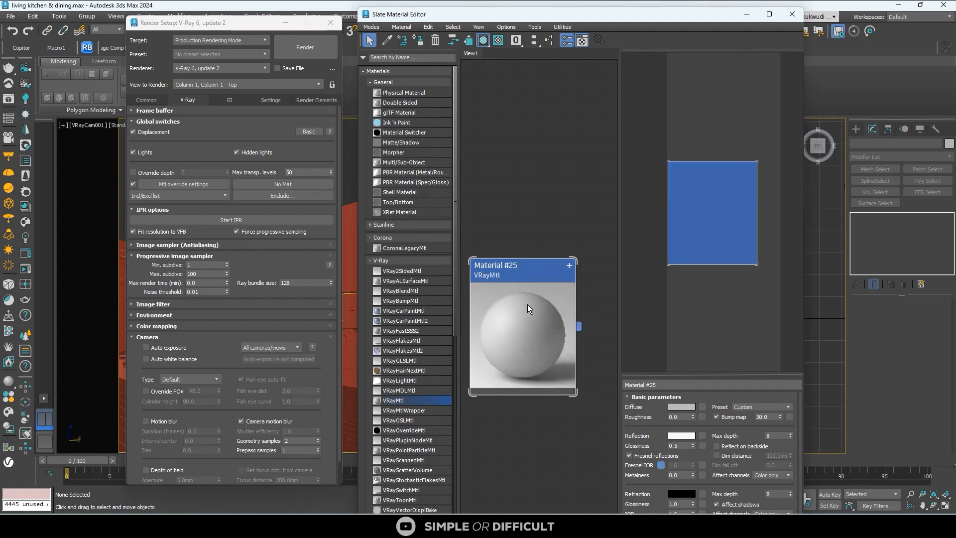
click(687, 406)
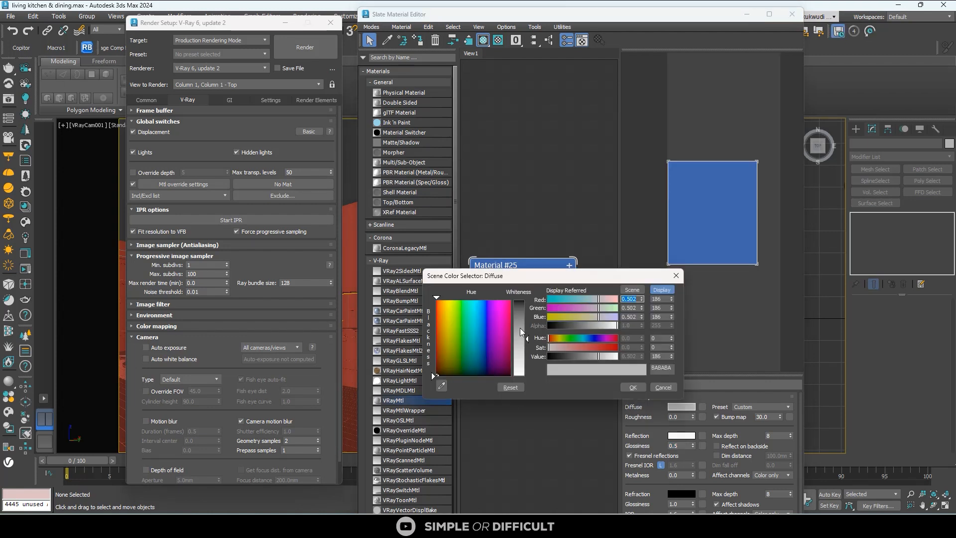
click(630, 386)
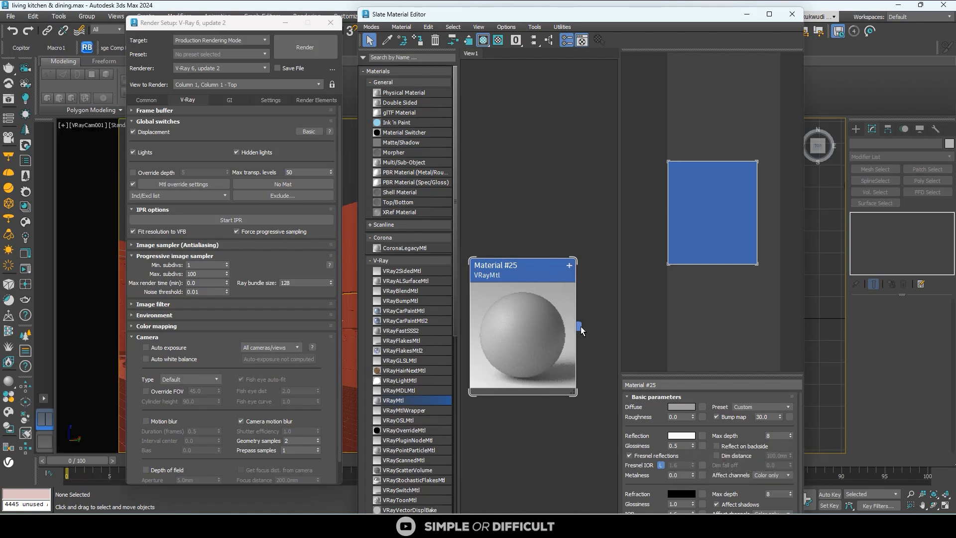
- Assign the grey VRayMtl as an instance to the material override slot and close the material editor
drag(580, 326, 303, 184)
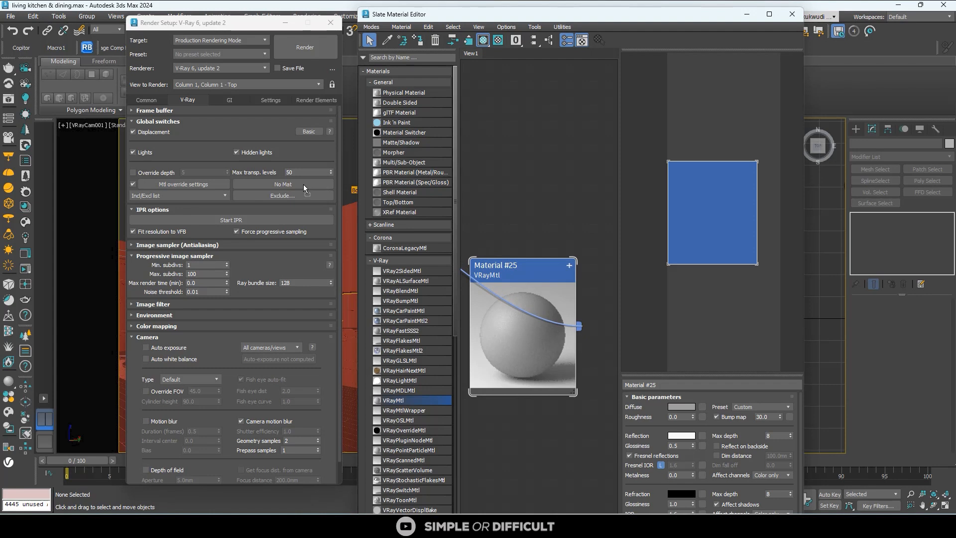
drag(303, 185, 303, 185)
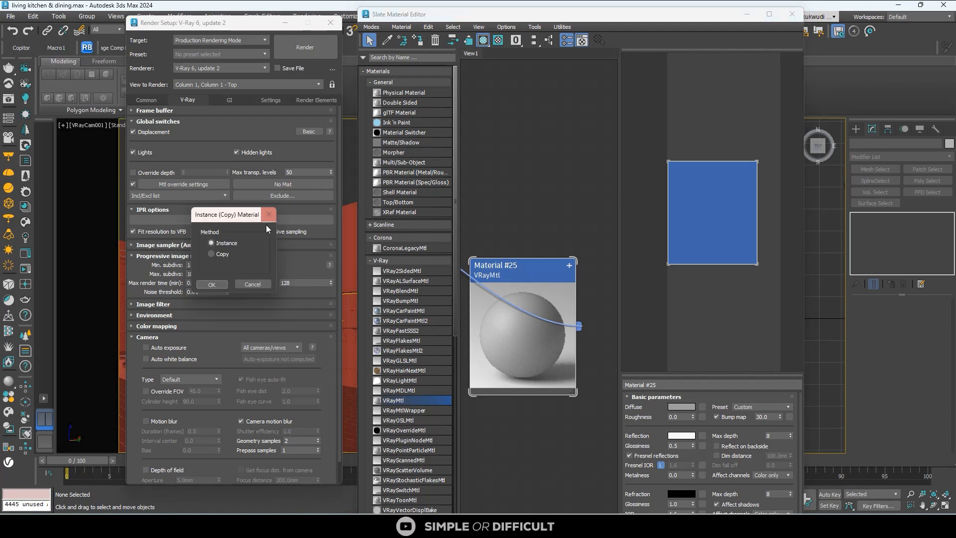
click(216, 285)
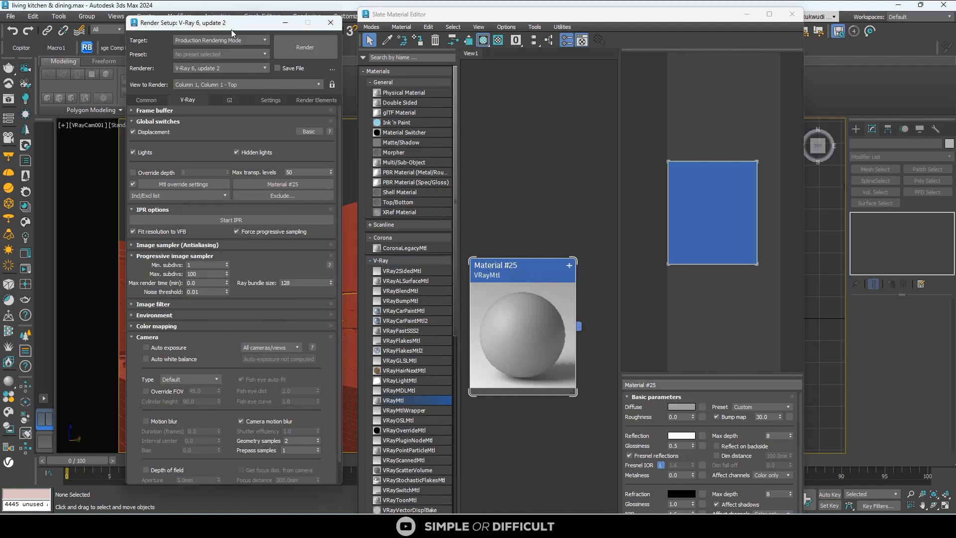
drag(229, 26, 603, 69)
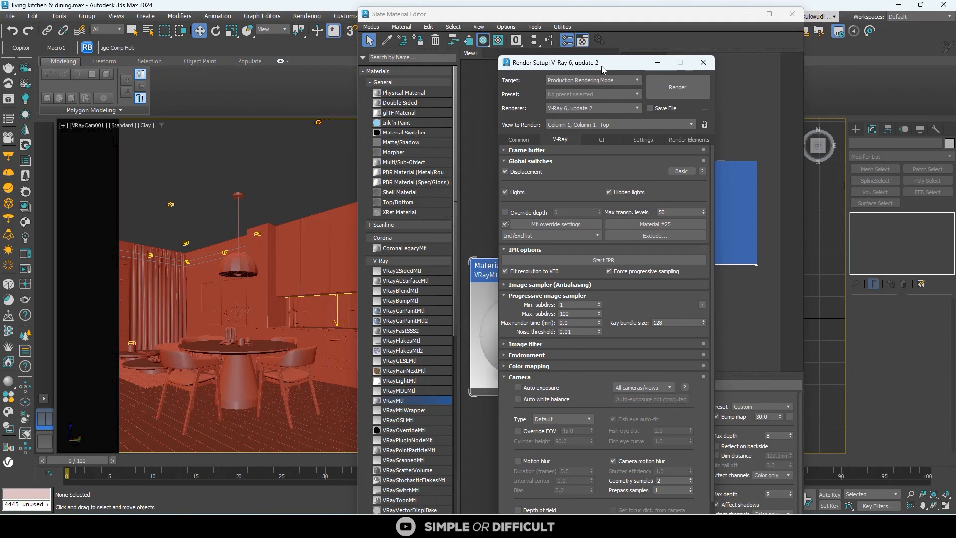
drag(602, 66, 342, 82)
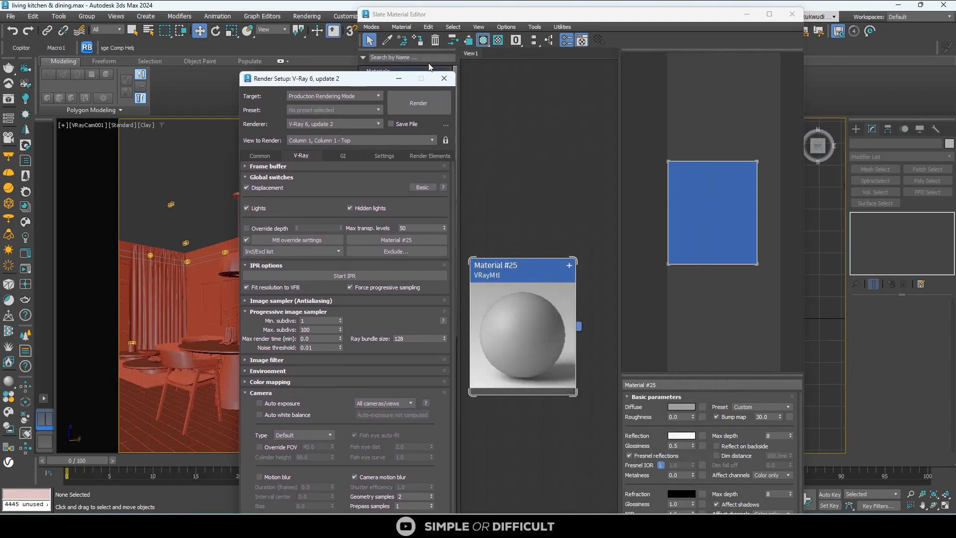
click(792, 15)
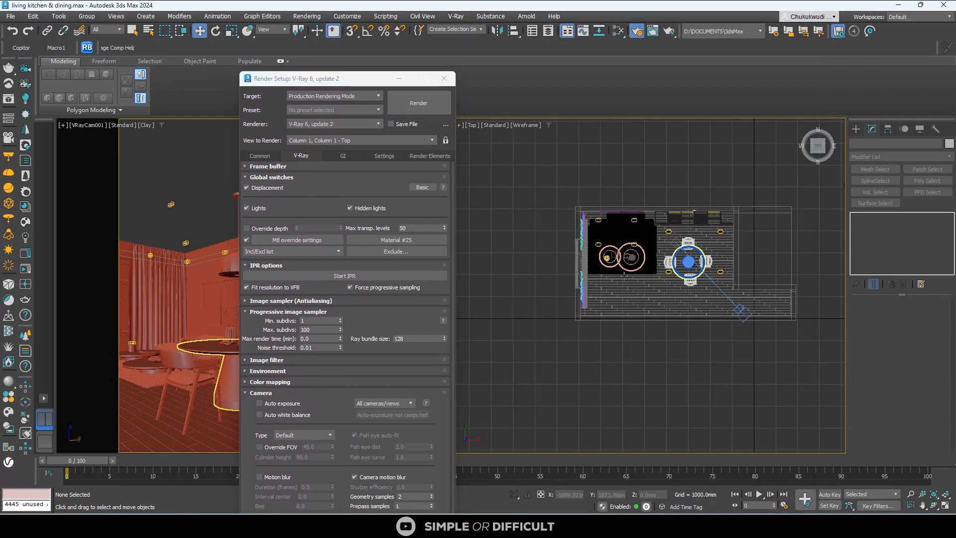
- Open the window group between the curtains and select the Timo-Window005 object inside it
alt+middle_drag(632, 311, 628, 291)
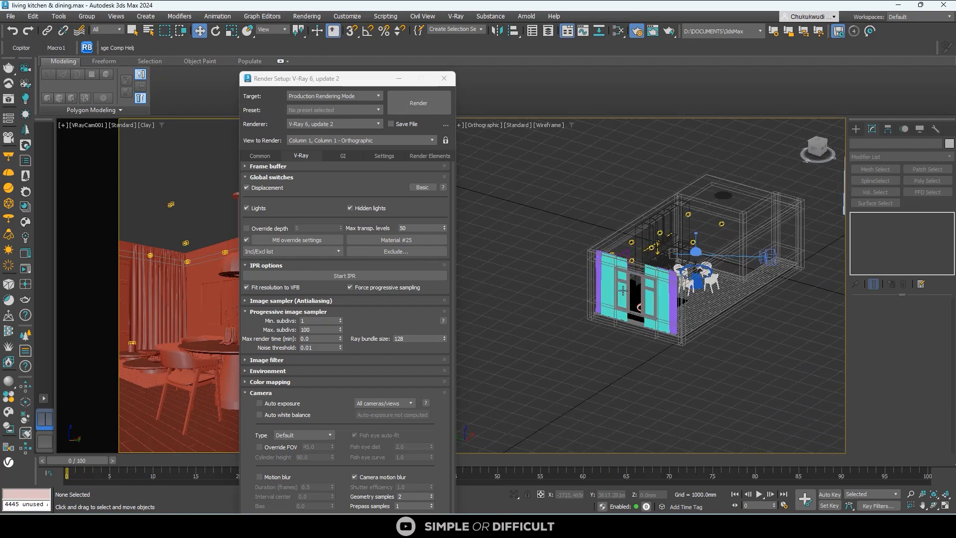
scroll(630, 249, up, 10)
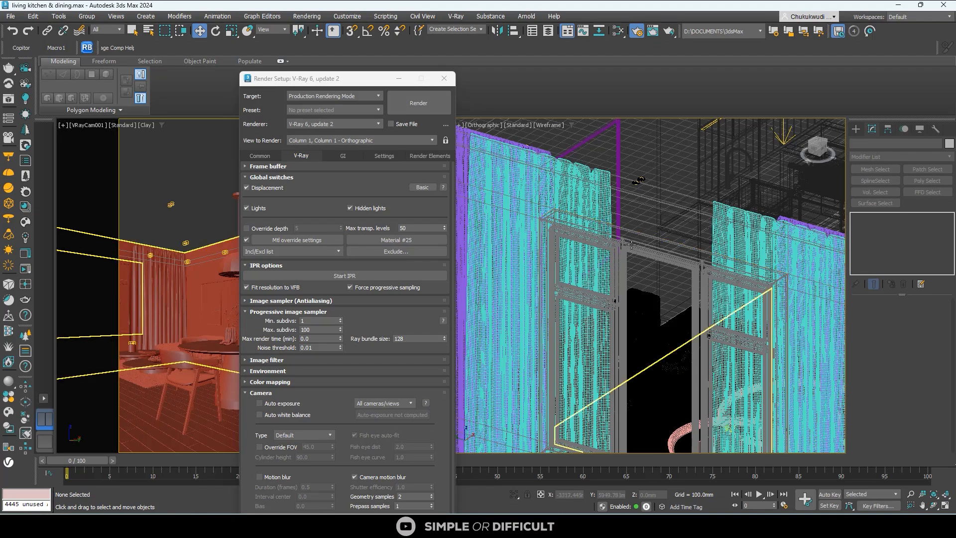
click(631, 249)
click(631, 251)
scroll(632, 251, down, 5)
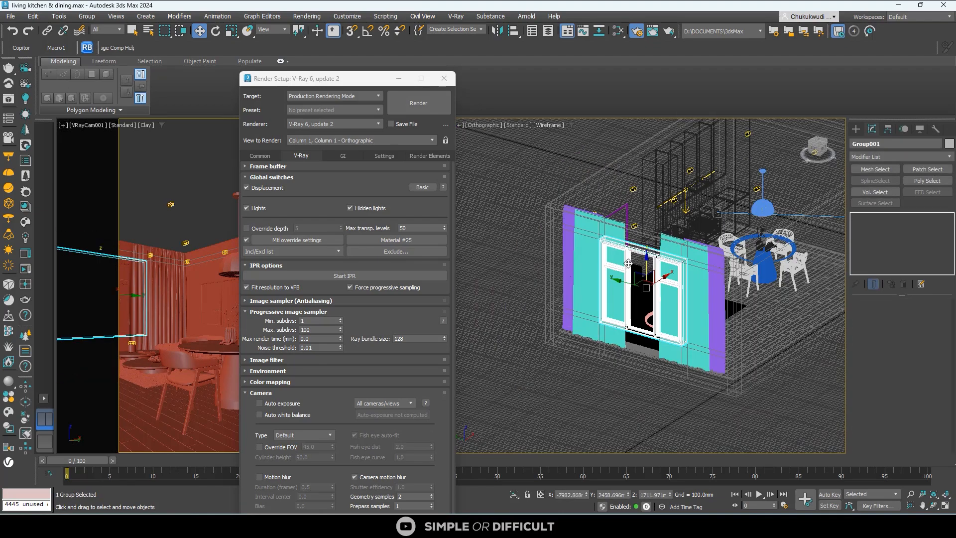
alt+middle_drag(632, 251, 669, 265)
click(855, 128)
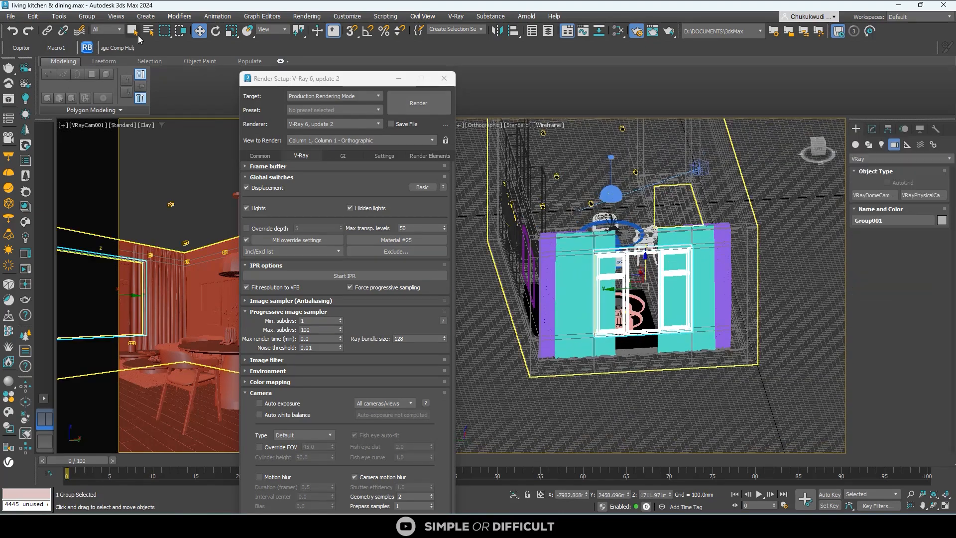
click(87, 16)
click(91, 57)
scroll(631, 270, up, 4)
click(632, 270)
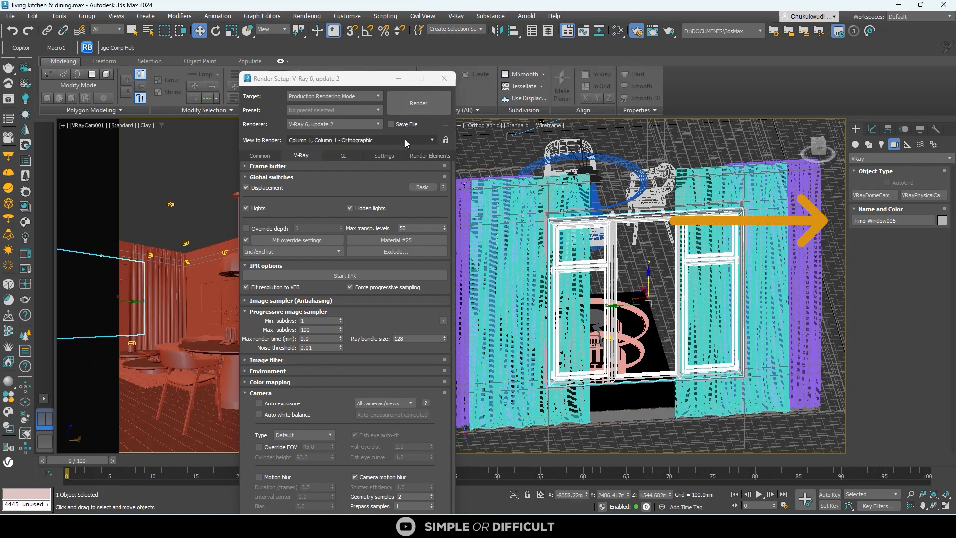
click(392, 252)
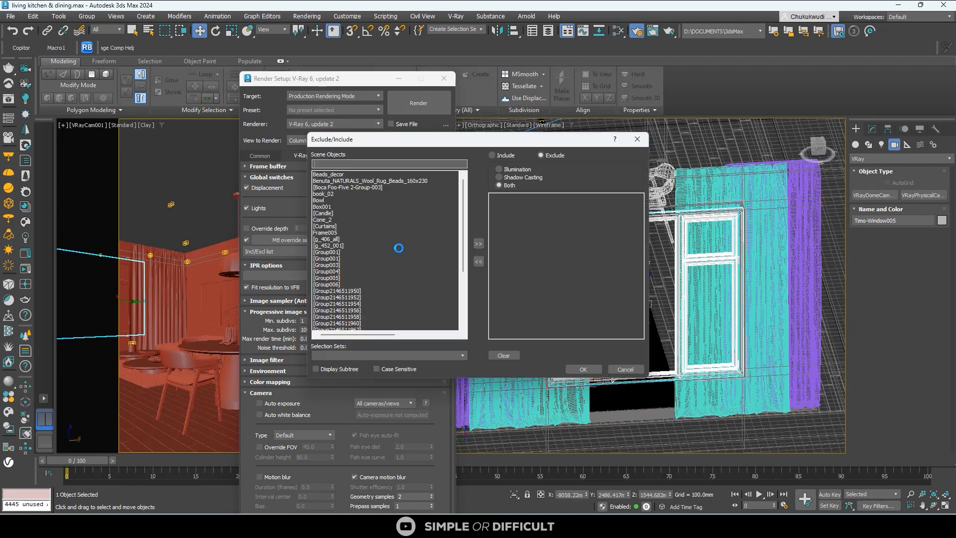
click(333, 259)
key(t)
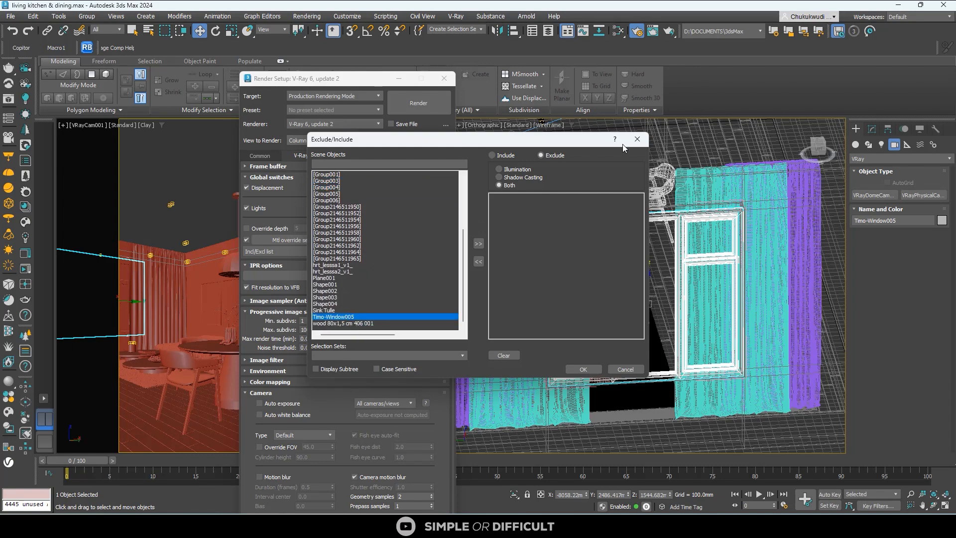
click(637, 140)
- Exclude the Timo-Window005 and Frame005 objects from the material override and close the render settings
scroll(741, 199, up, 5)
click(741, 197)
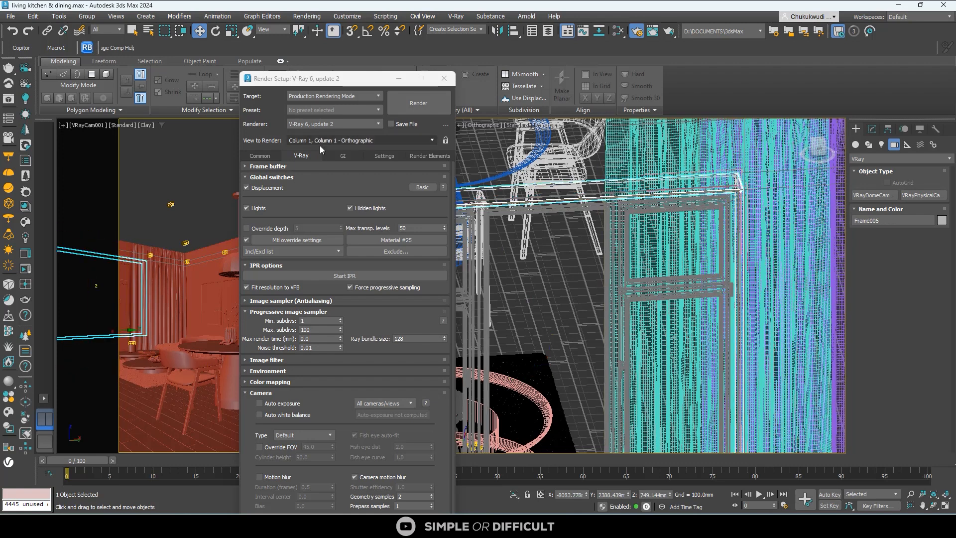
click(396, 252)
click(333, 266)
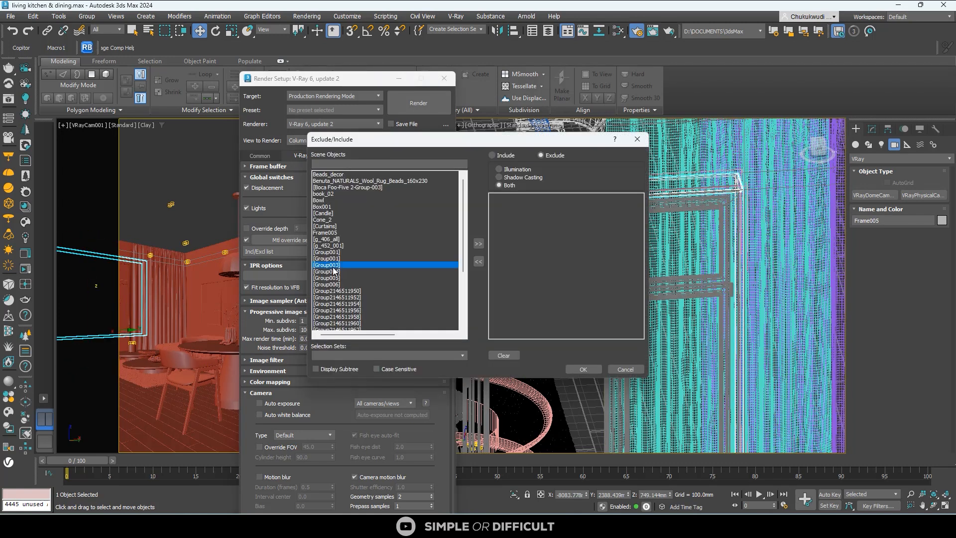
scroll(333, 268, down, 10)
click(365, 323)
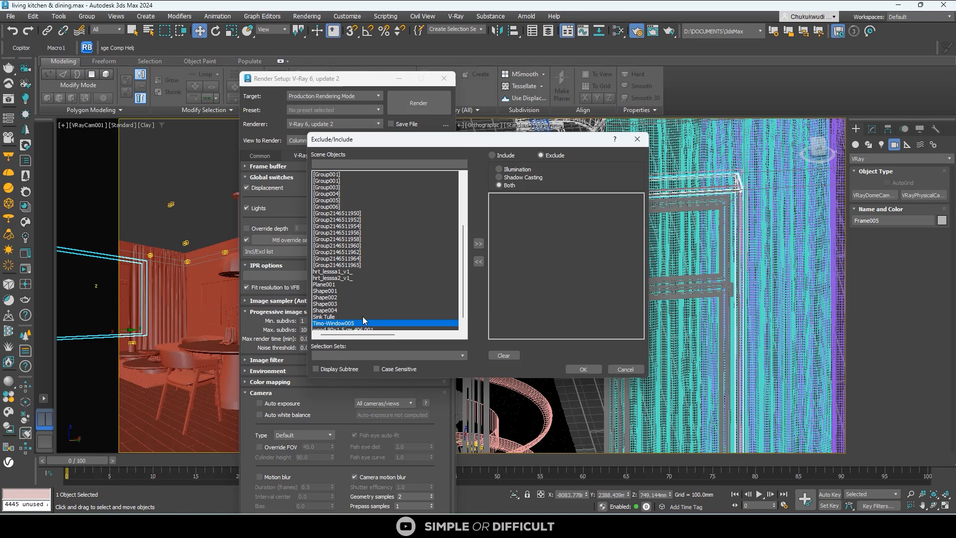
click(478, 244)
click(329, 233)
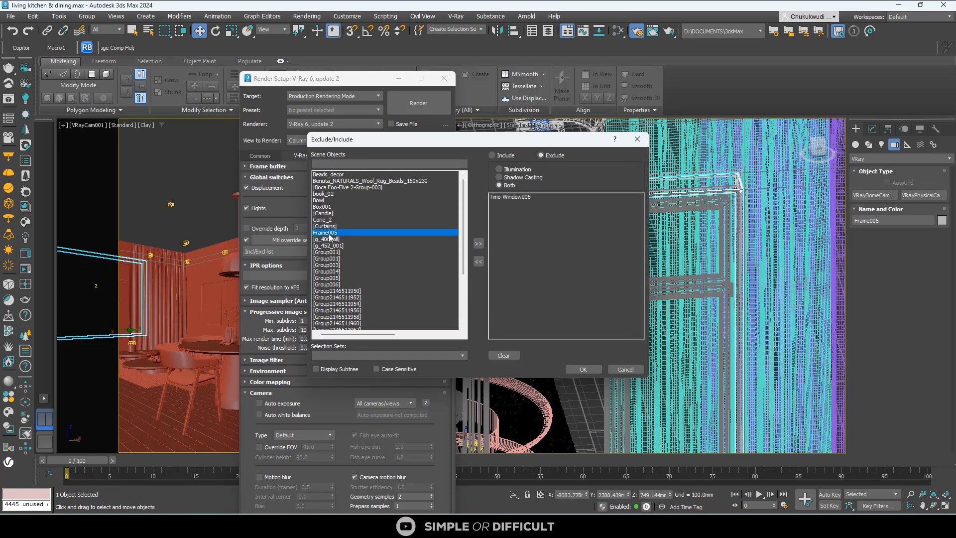
click(478, 243)
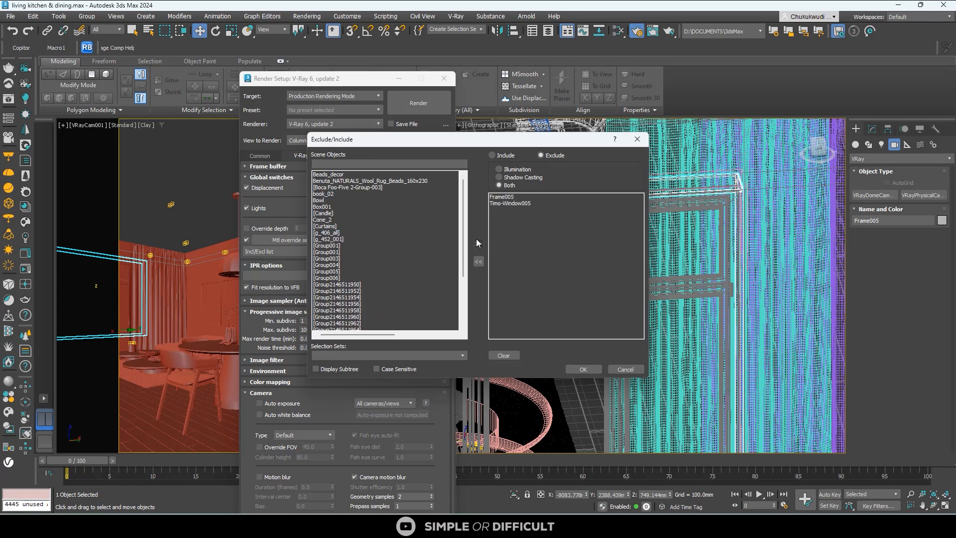
click(583, 369)
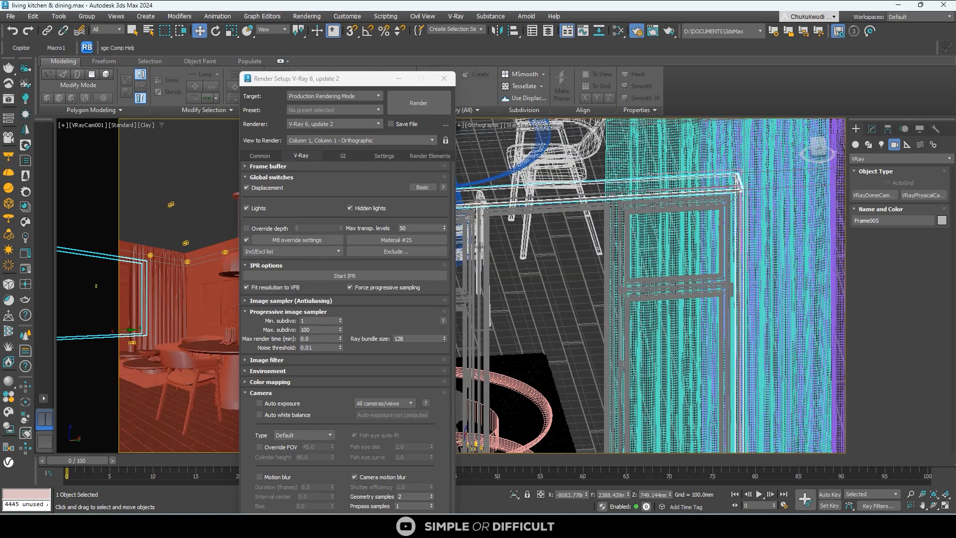
click(445, 79)
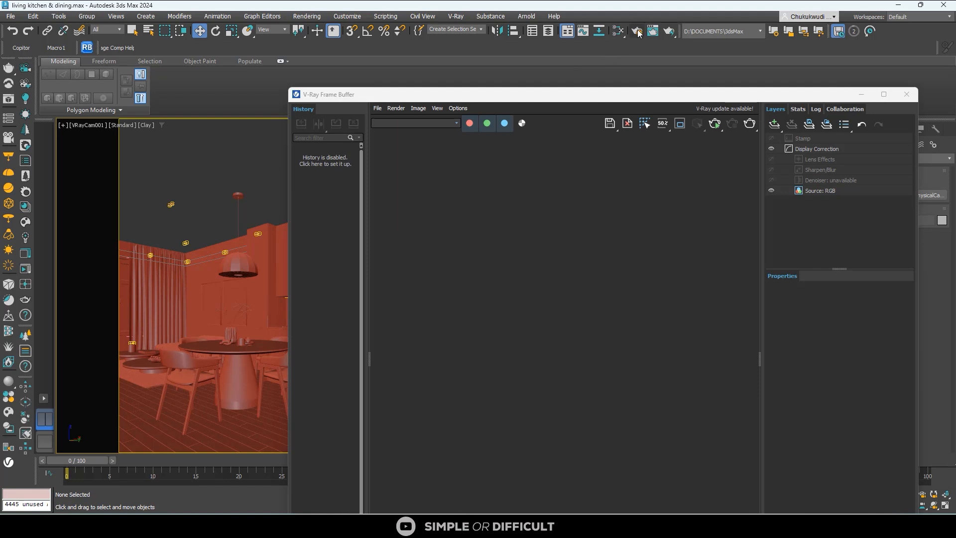
- Lock the view to render to VRayCam001 and start interactive rendering in the V-Ray Frame Buffer
click(637, 32)
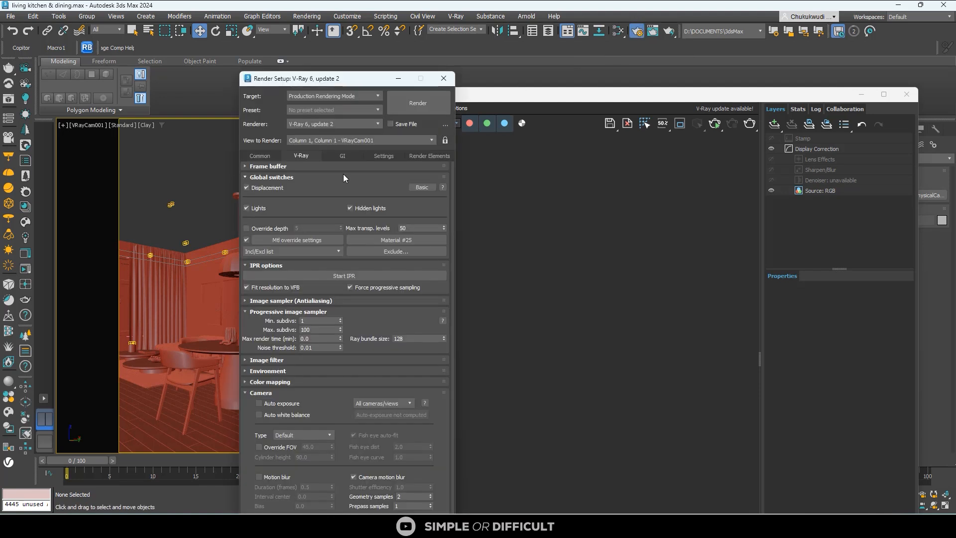
click(445, 141)
click(443, 79)
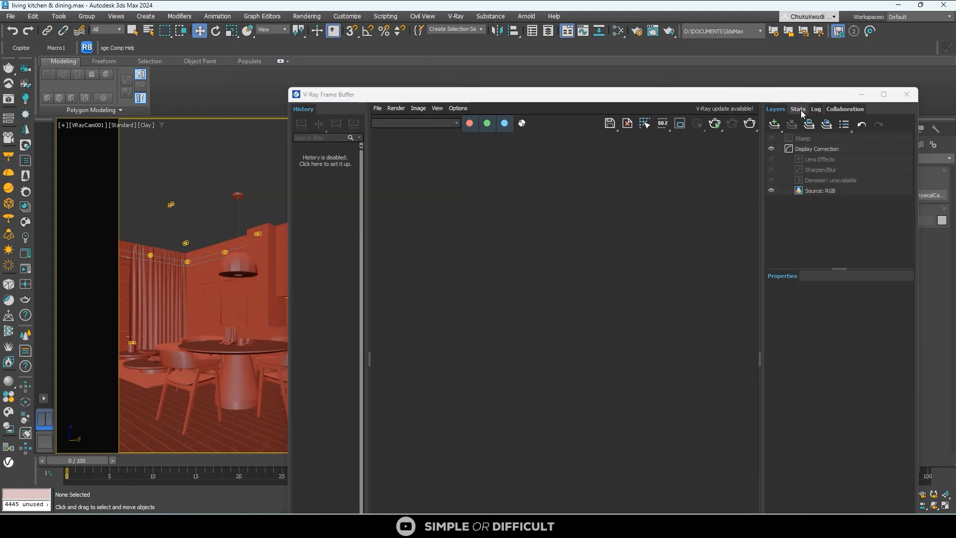
drag(719, 95, 622, 47)
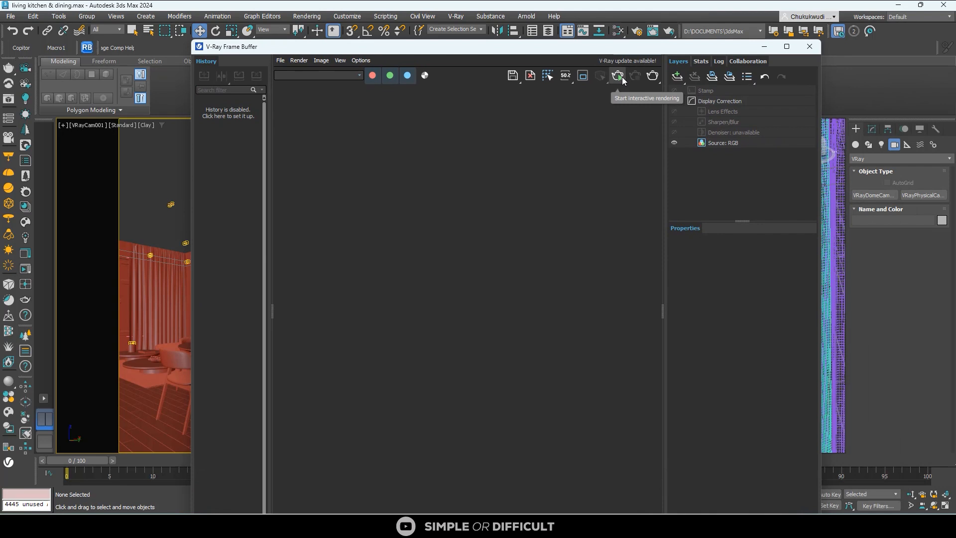
click(622, 77)
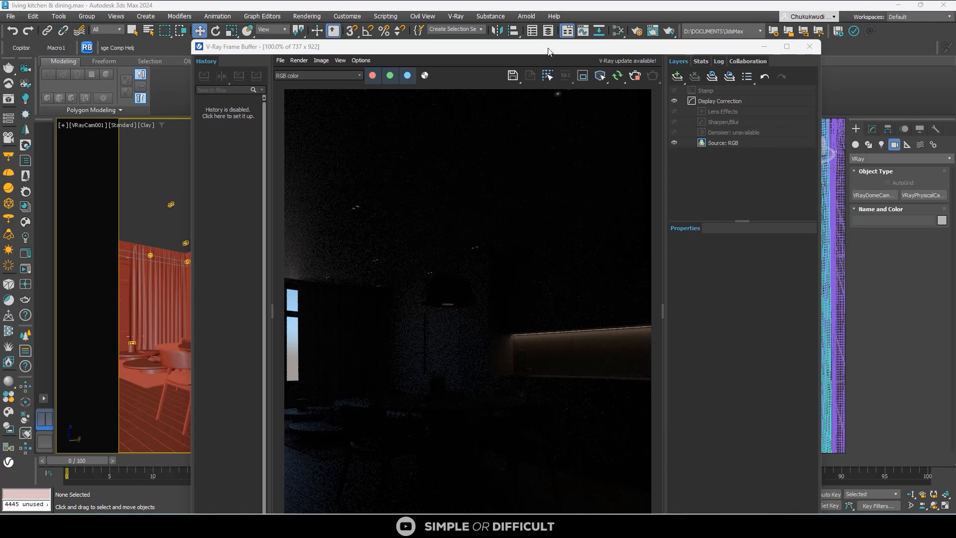
- Place the frame buffer and render settings side by side, and enable auto exposure and auto white balance for the camera
drag(547, 42, 547, 31)
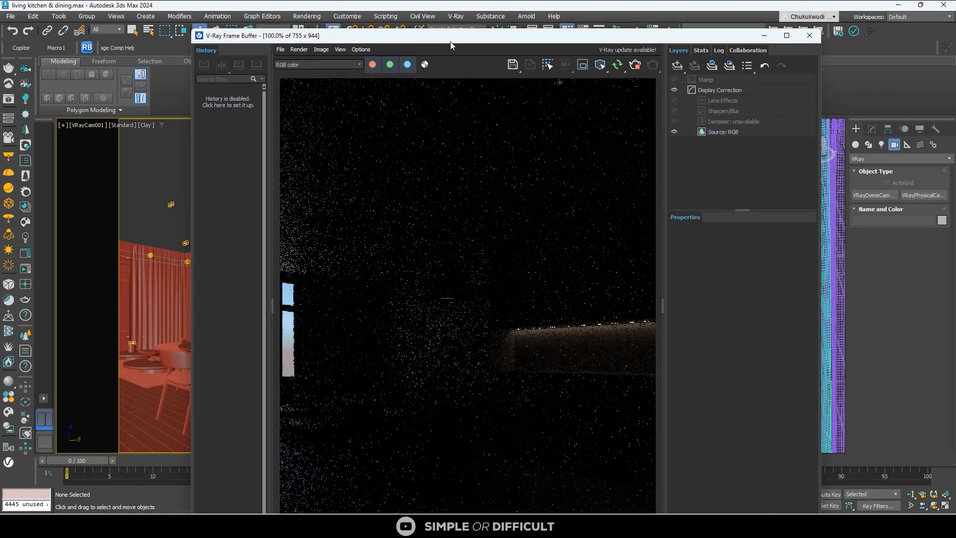
drag(450, 33, 263, 7)
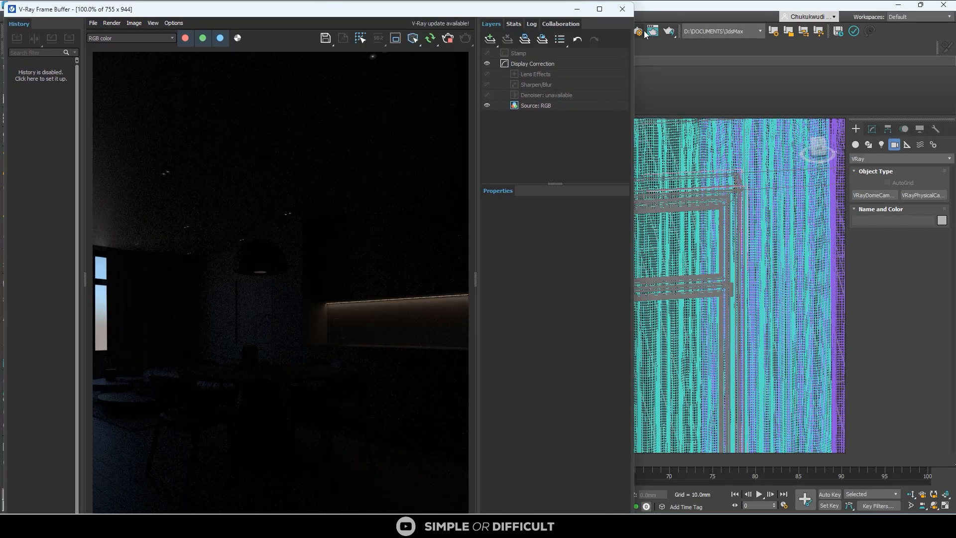
click(641, 31)
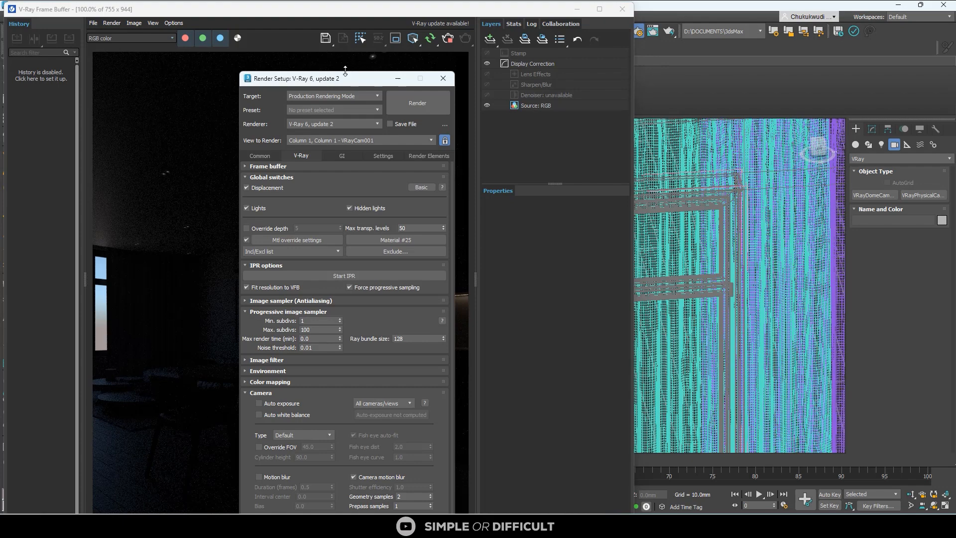
drag(340, 83, 778, 61)
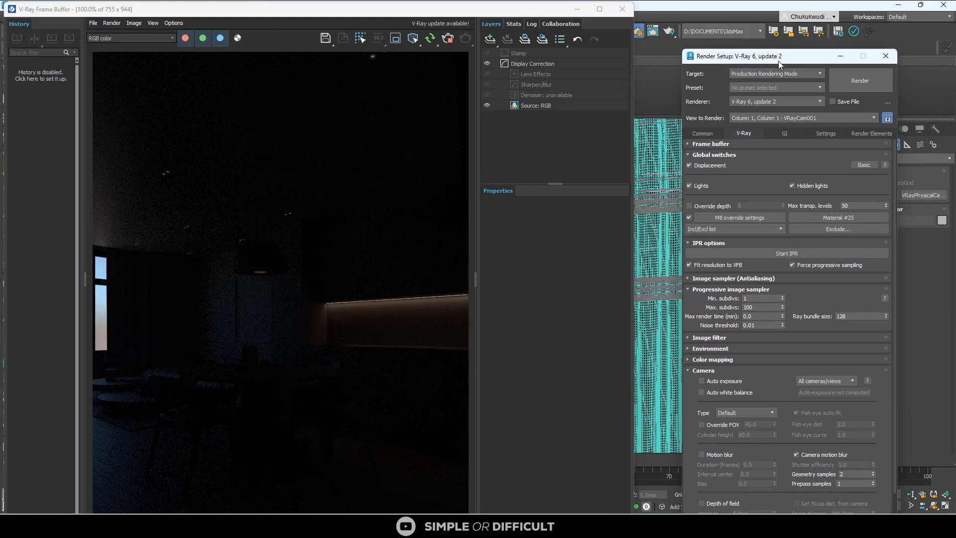
click(726, 381)
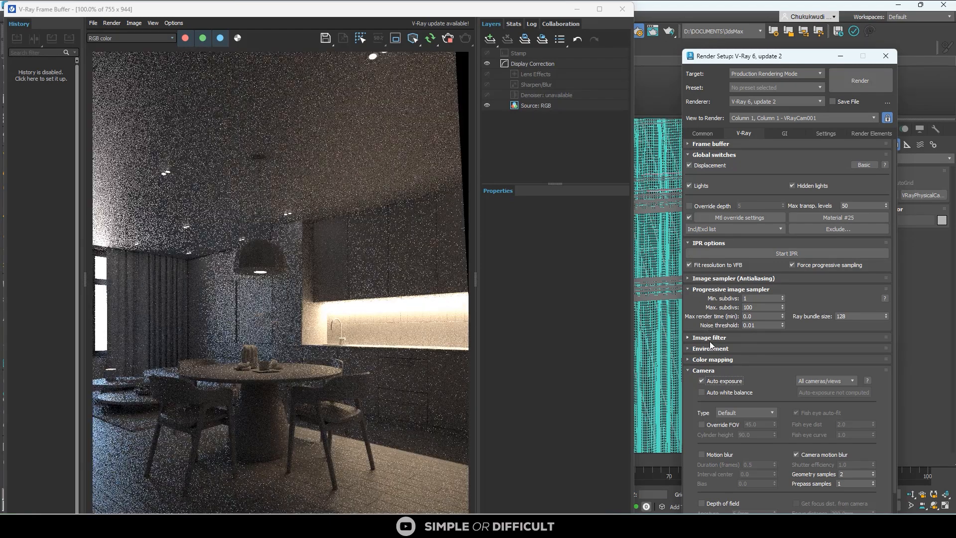
click(707, 391)
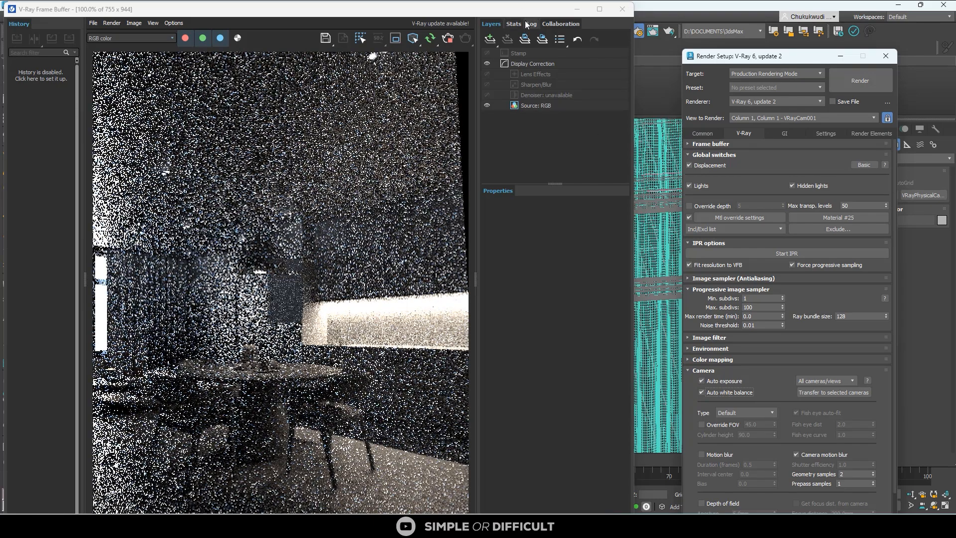
- Add an Exposure correction layer to the rendered image in the frame buffer
drag(527, 10, 467, 26)
click(473, 92)
click(429, 54)
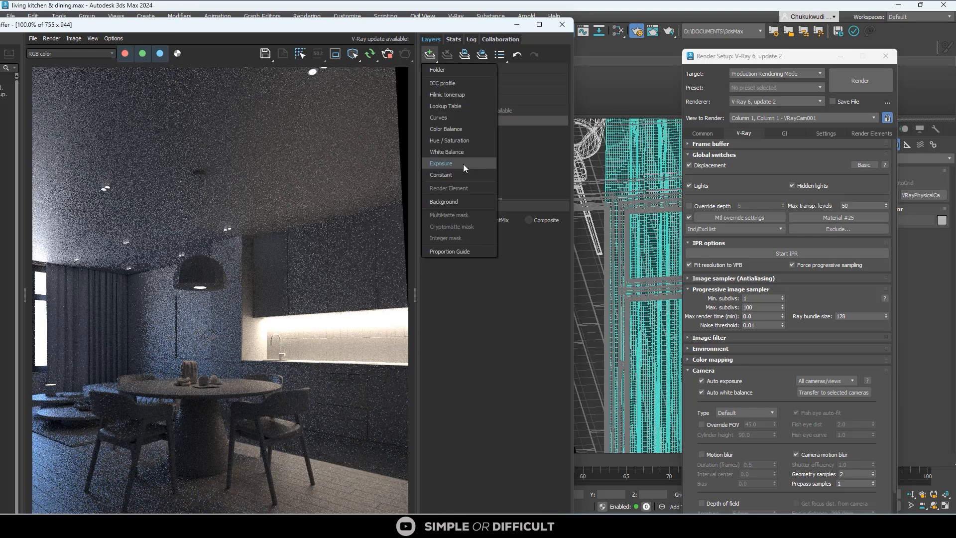
click(463, 163)
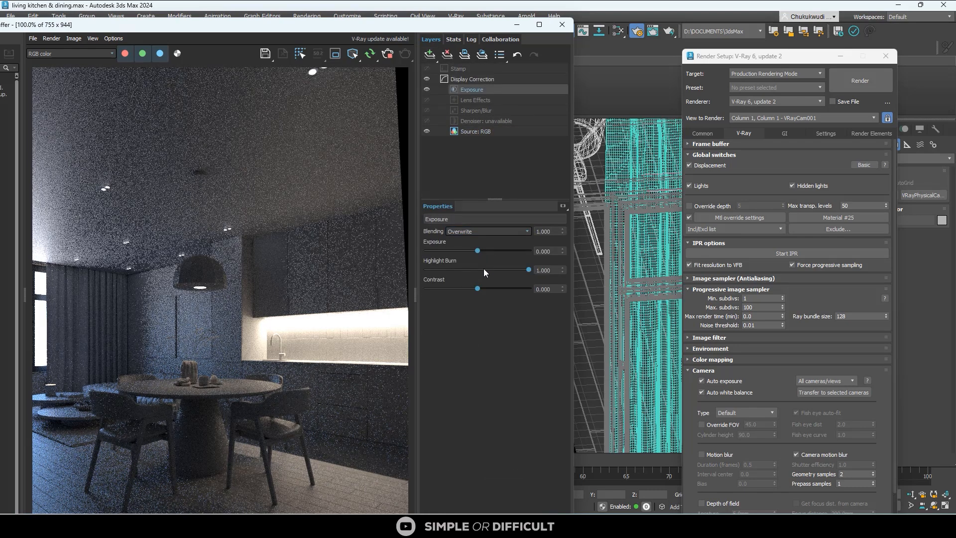
- Set the Exposure layer's exposure to 1.505, highlight burn to 0 and contrast to 0.068
scroll(111, 213, up, 4)
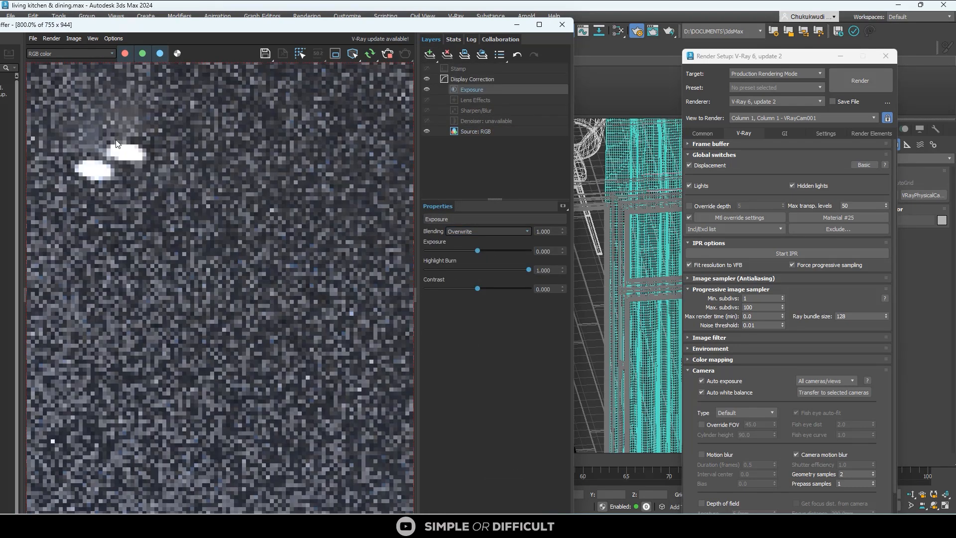
scroll(126, 158, down, 4)
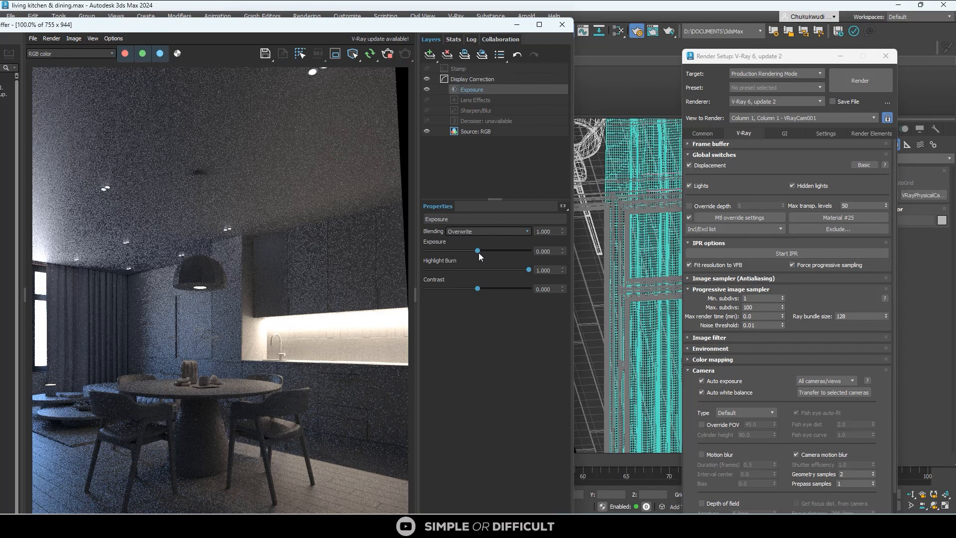
mouse_move(479, 252)
mouse_down()
mouse_move(512, 268)
mouse_move(434, 268)
mouse_up()
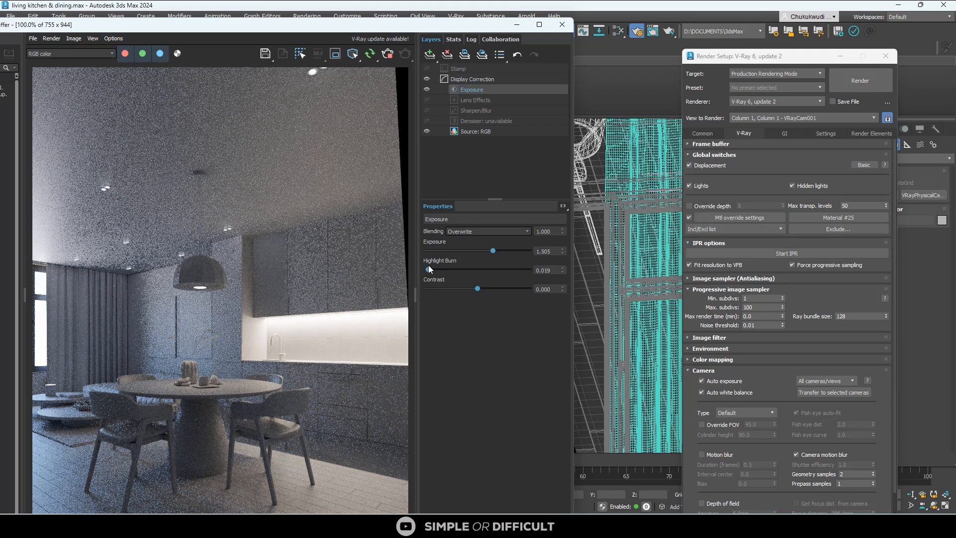
drag(342, 29, 340, 16)
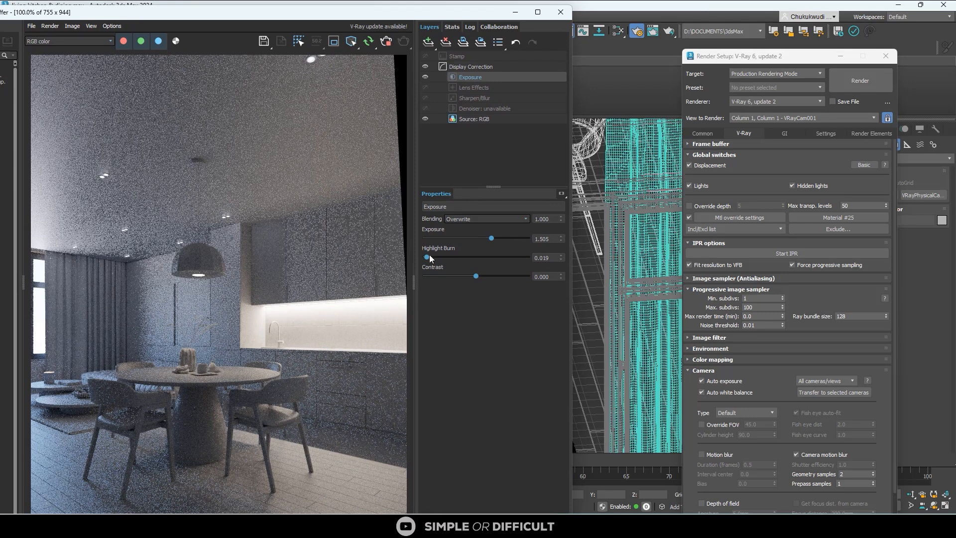
drag(428, 258, 430, 259)
drag(477, 276, 481, 276)
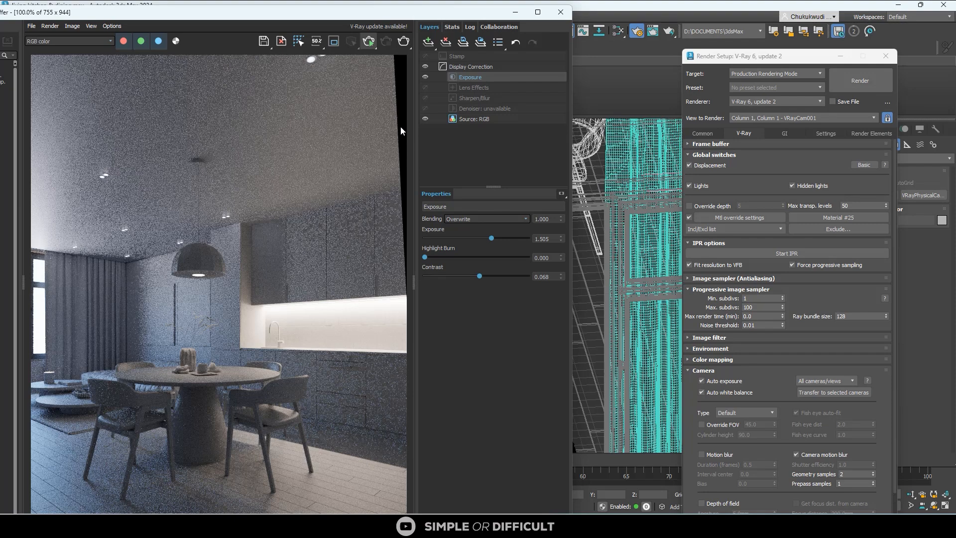
- Close the render settings and select the VRayCam001 camera from its viewport
click(886, 56)
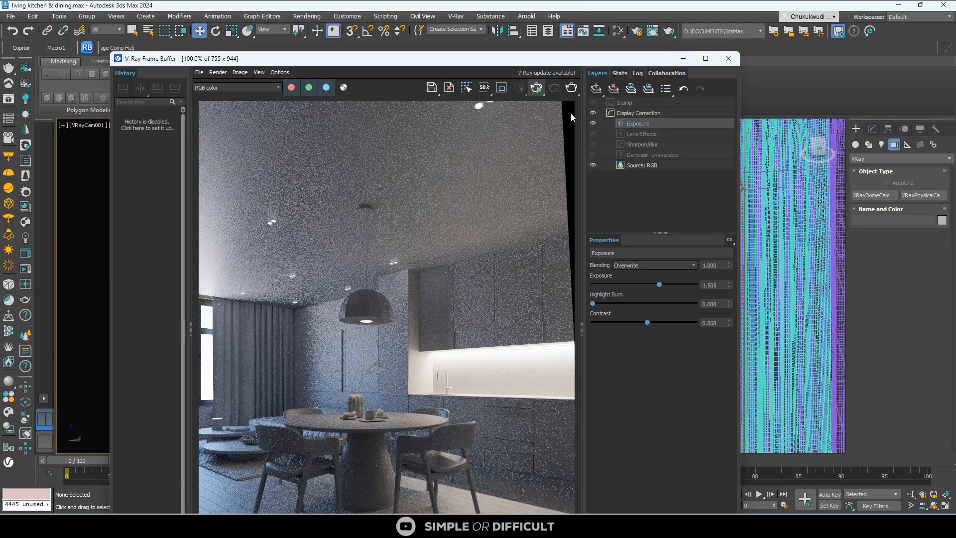
scroll(320, 201, down, 1)
scroll(396, 360, up, 1)
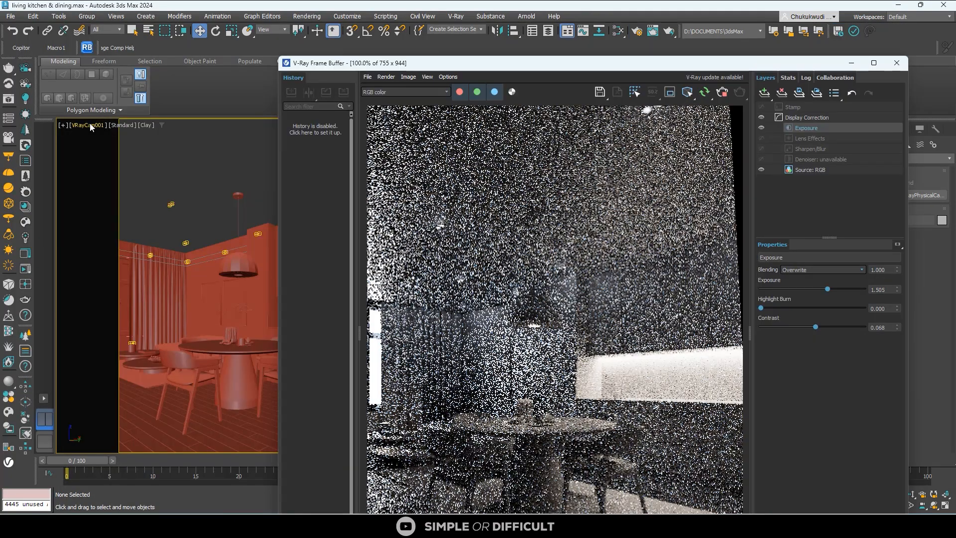
click(90, 125)
click(124, 314)
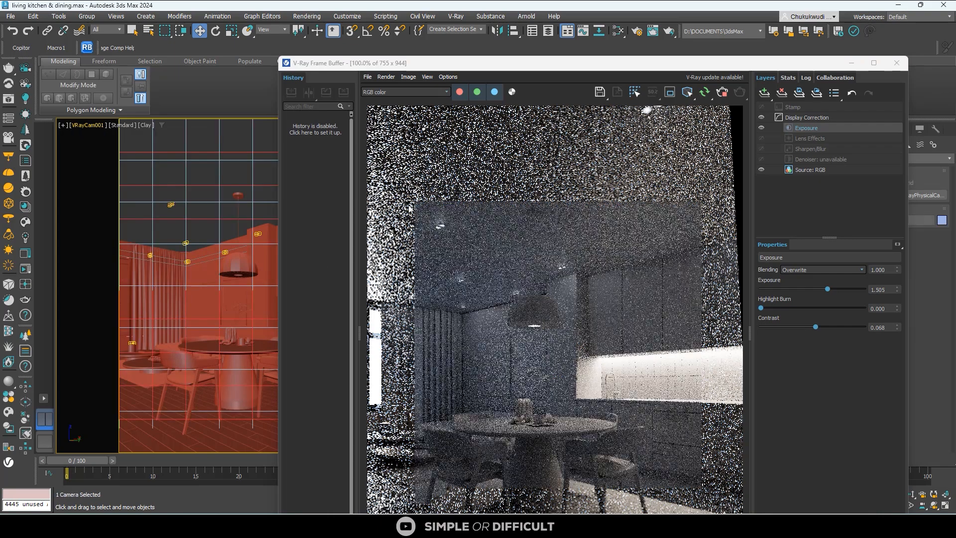
- Raise the VRayCam001 camera's near clipping plane to 1677.21
drag(550, 67, 287, 27)
click(872, 129)
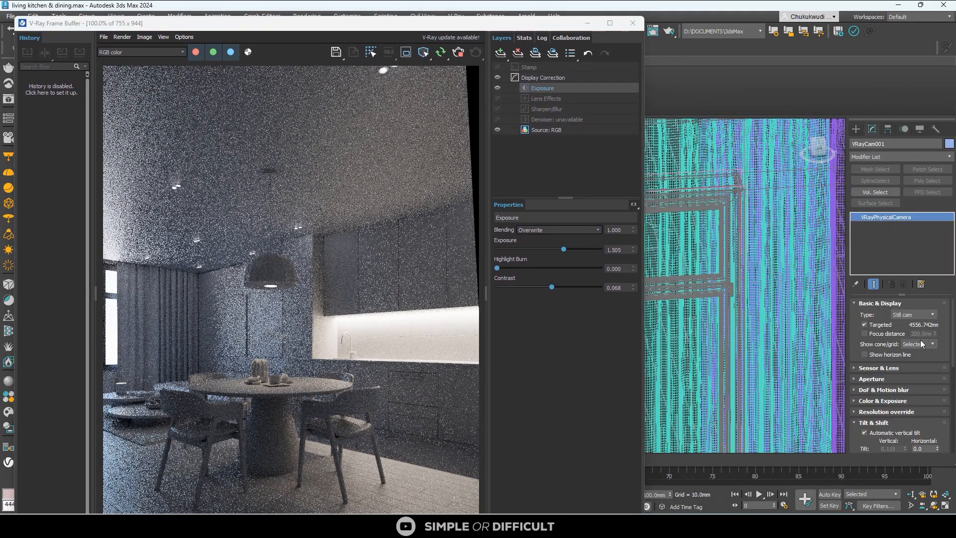
scroll(944, 410, down, 4)
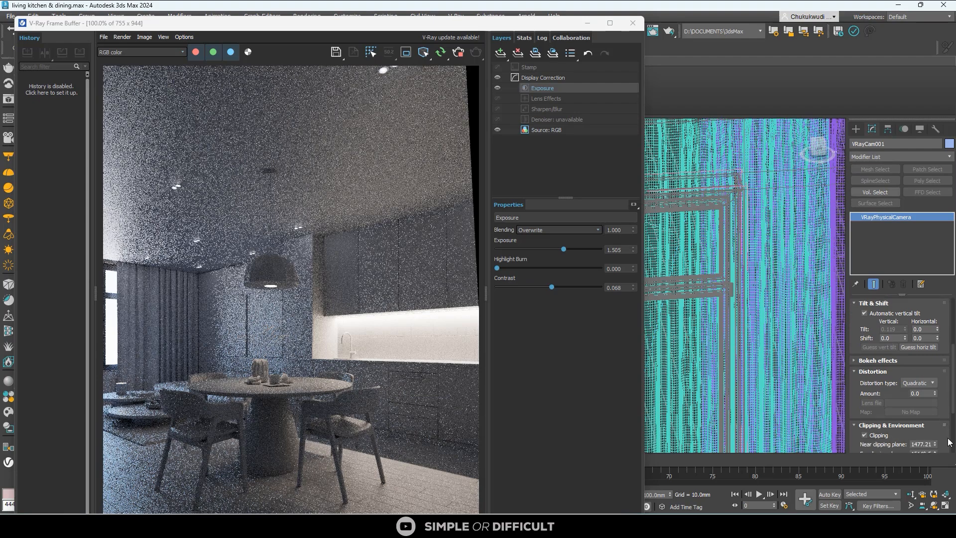
scroll(948, 441, down, 1)
click(936, 427)
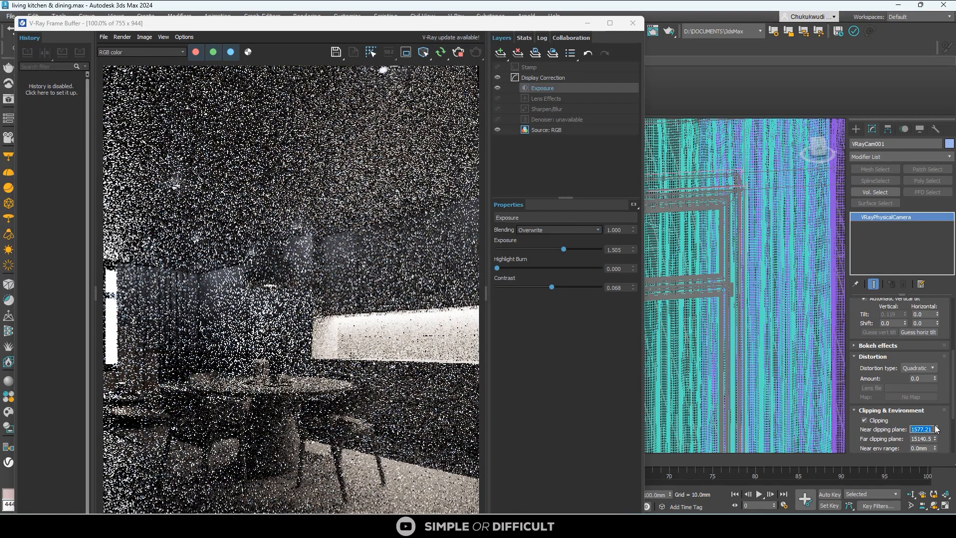
click(935, 427)
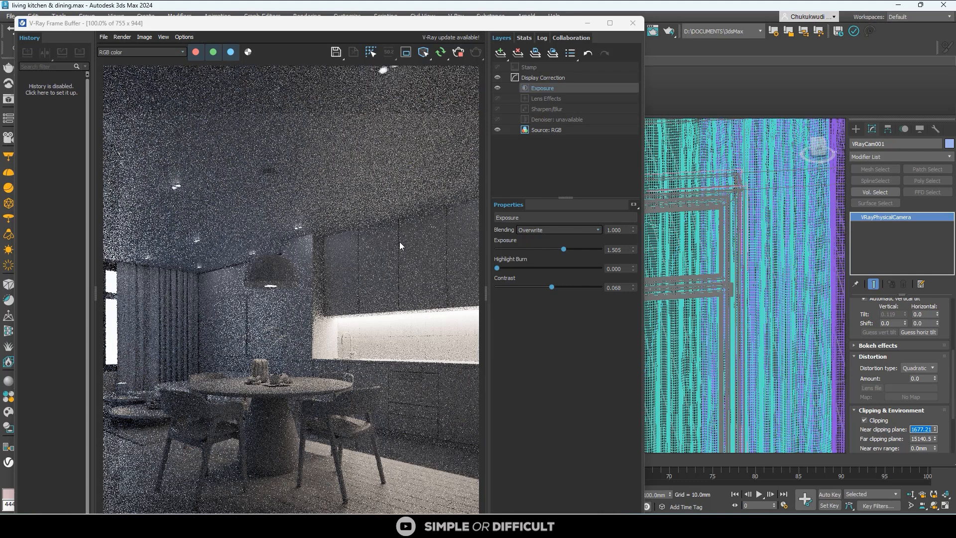
- Delete the Exposure correction layer and transfer the automatic exposure and white balance to the selected camera
right_click(544, 87)
click(569, 130)
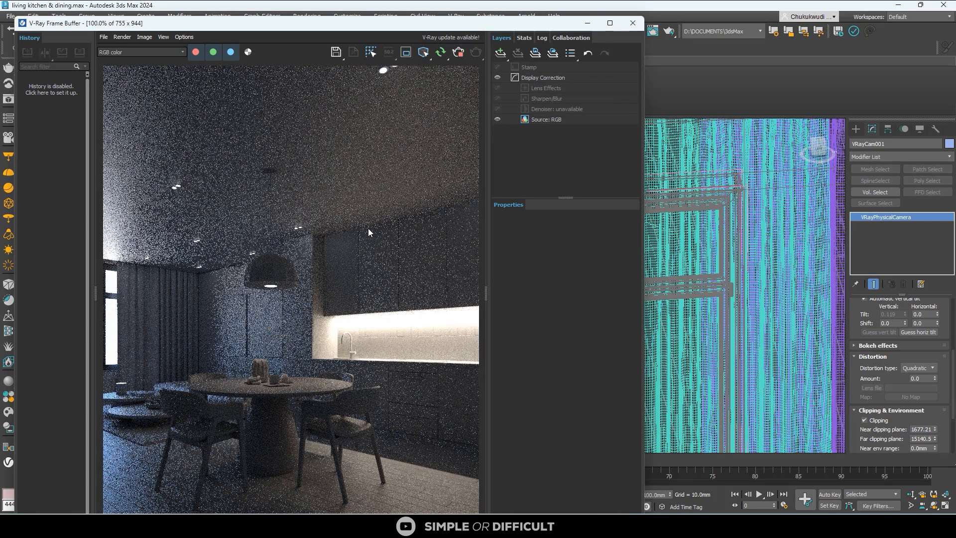
drag(412, 25, 382, 36)
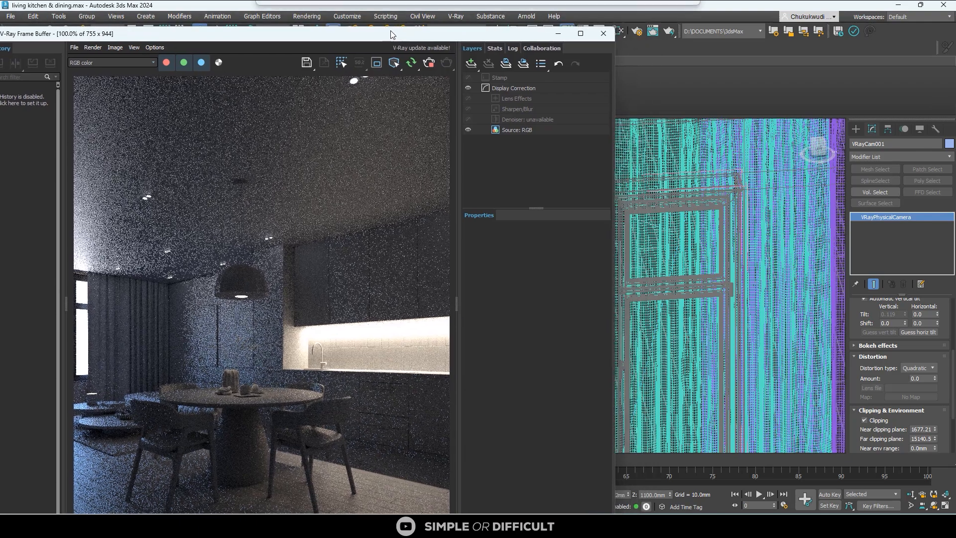
click(637, 31)
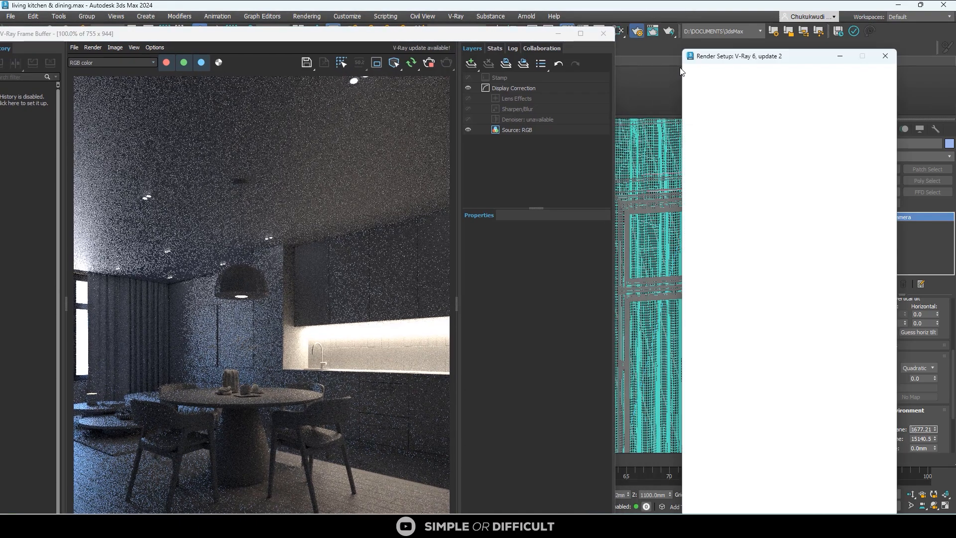
click(835, 392)
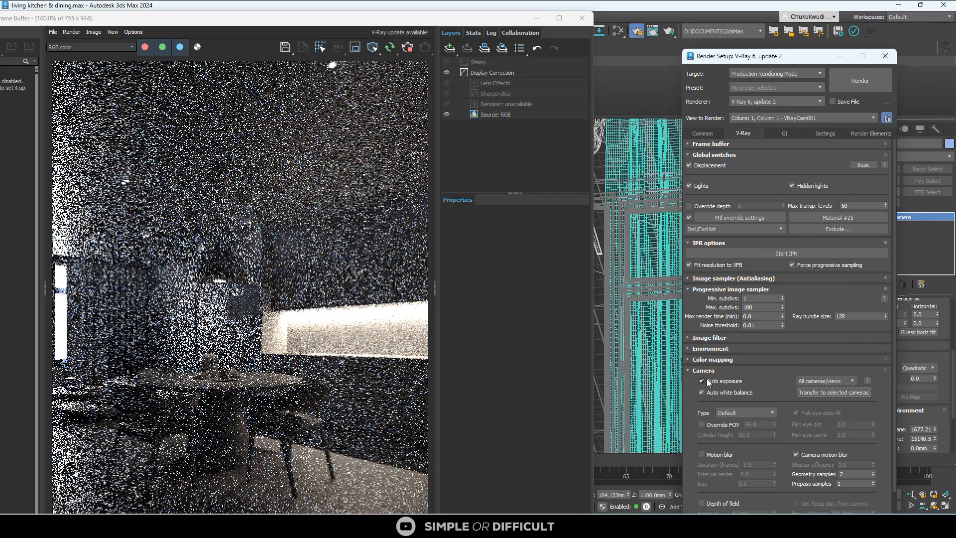
- Turn off the automatic exposure and automatic white balance for the camera and close the render settings
click(702, 380)
click(701, 392)
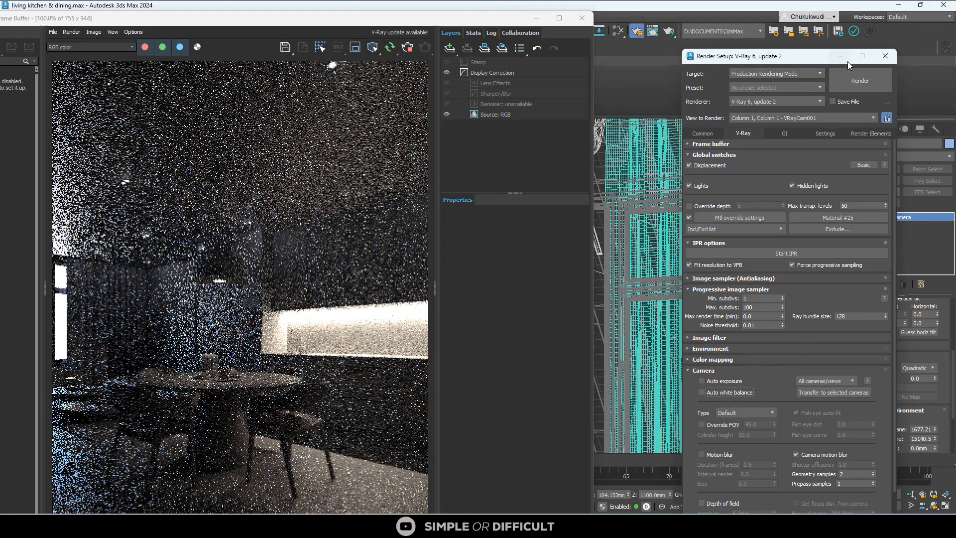
click(885, 56)
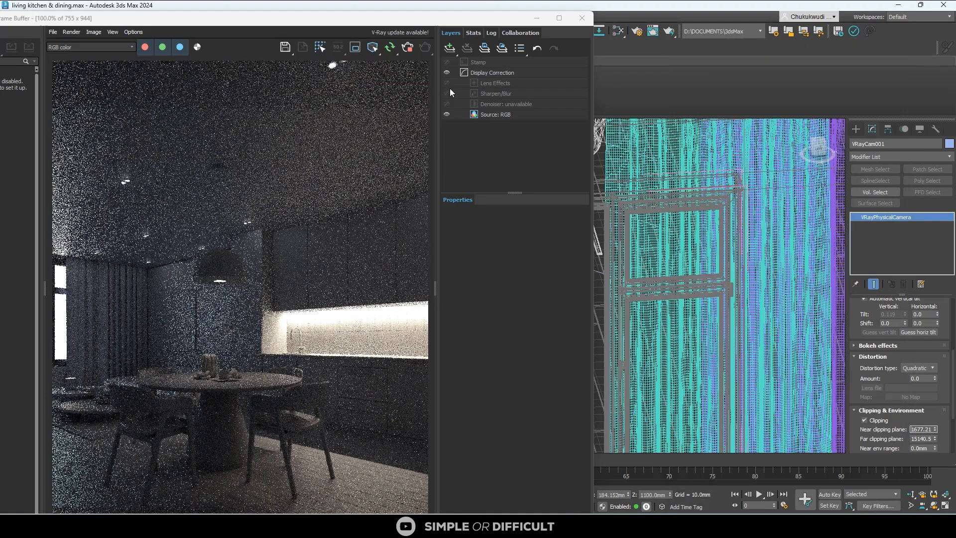
- Add an Exposure correction layer with exposure 2.282, highlight burn 0.189 and contrast 0.136
click(449, 48)
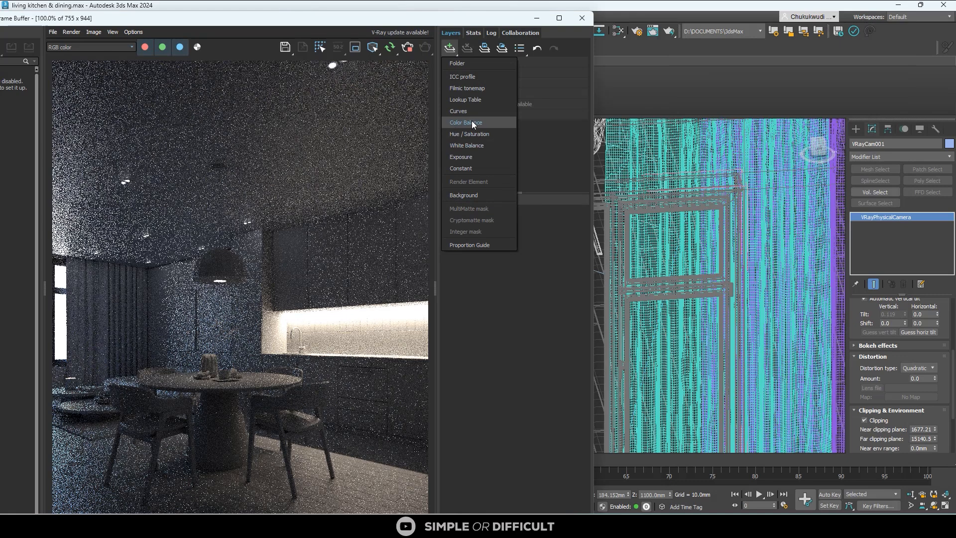
click(472, 156)
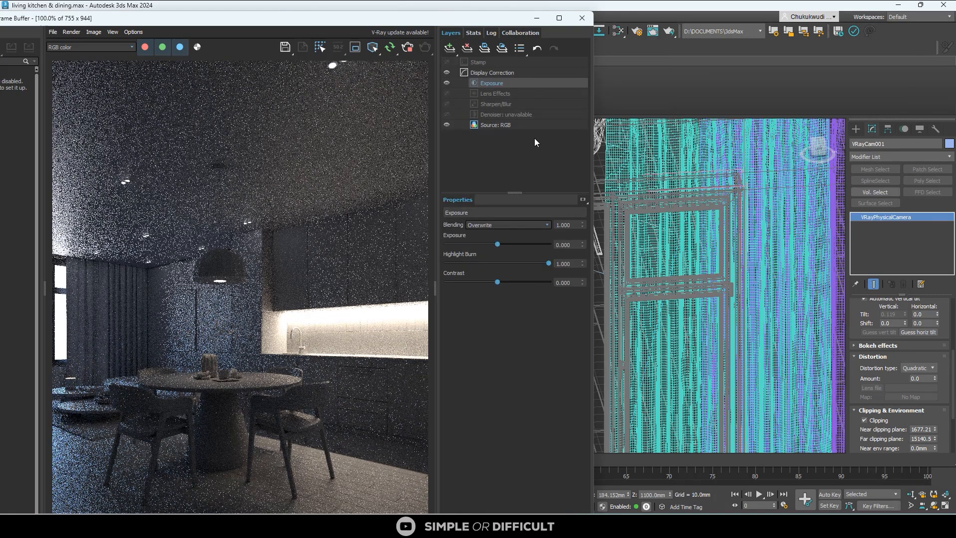
drag(495, 241, 521, 243)
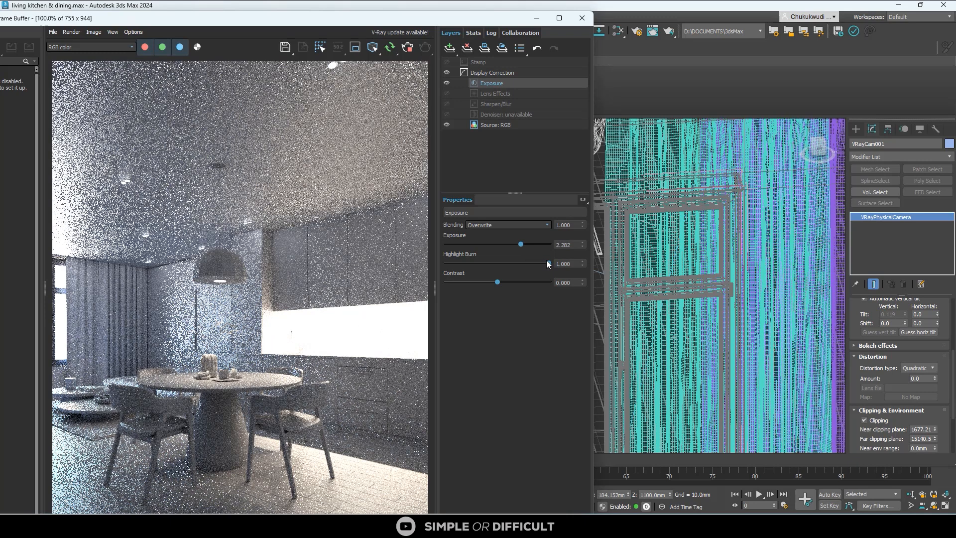
drag(548, 264, 474, 262)
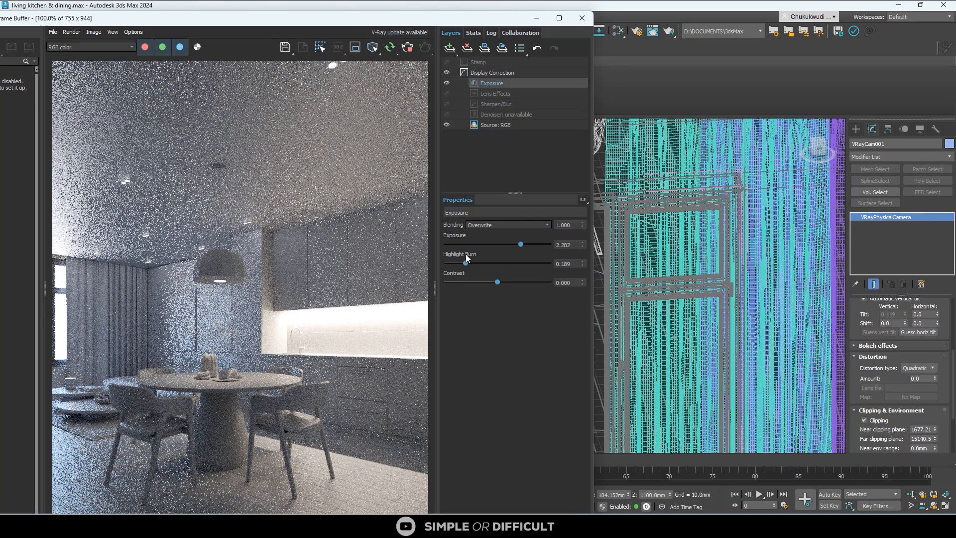
drag(496, 284, 501, 284)
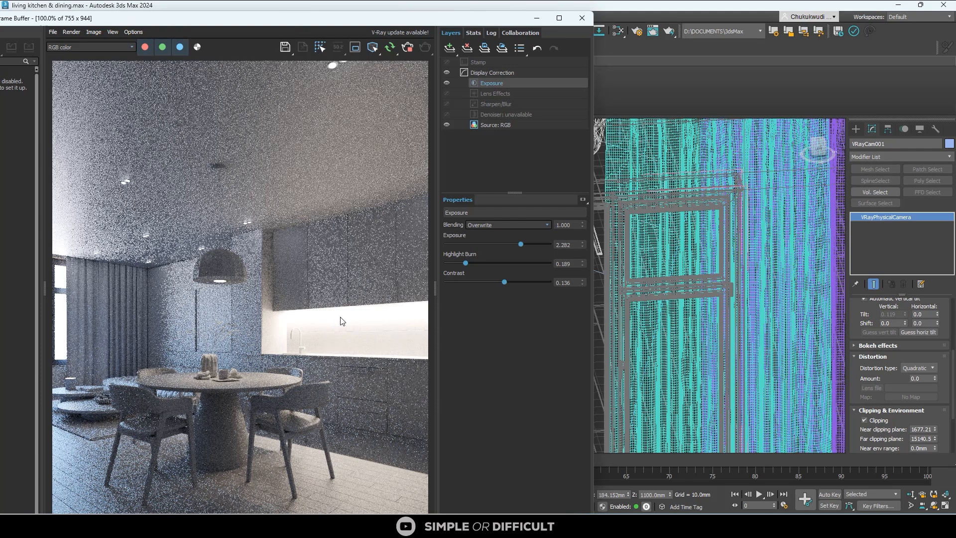
- Try brightening the VRayCam001 camera with a shutter speed of 200 and a film speed of 40366
scroll(944, 408, up, 3)
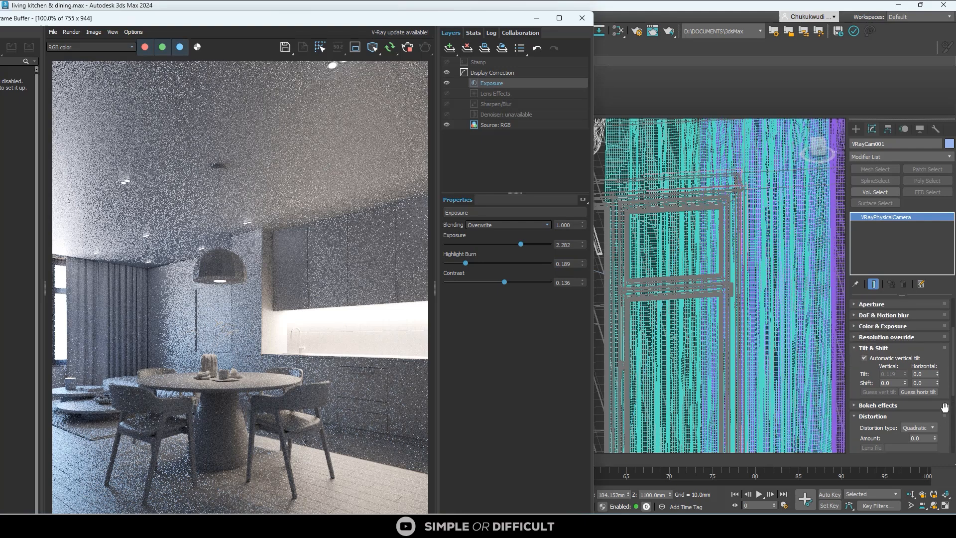
scroll(945, 407, up, 3)
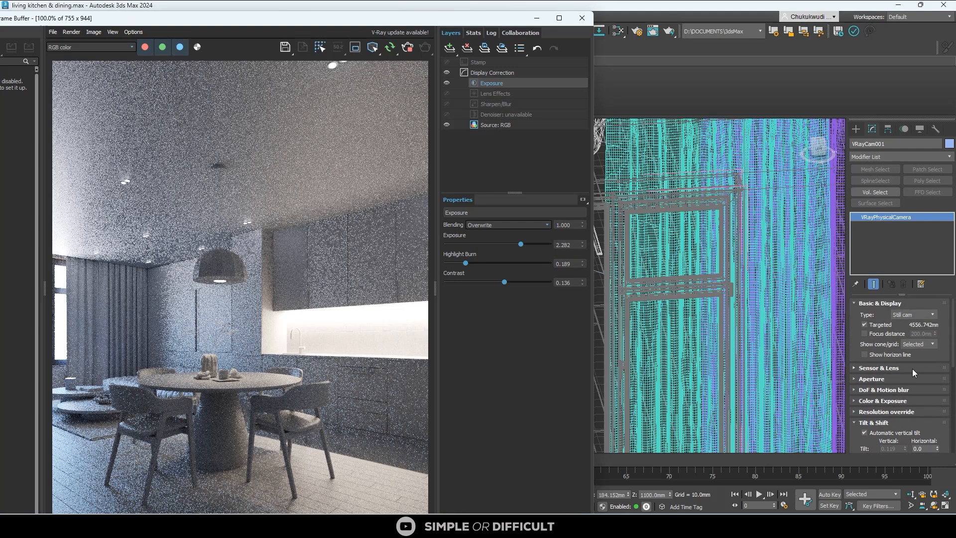
click(857, 379)
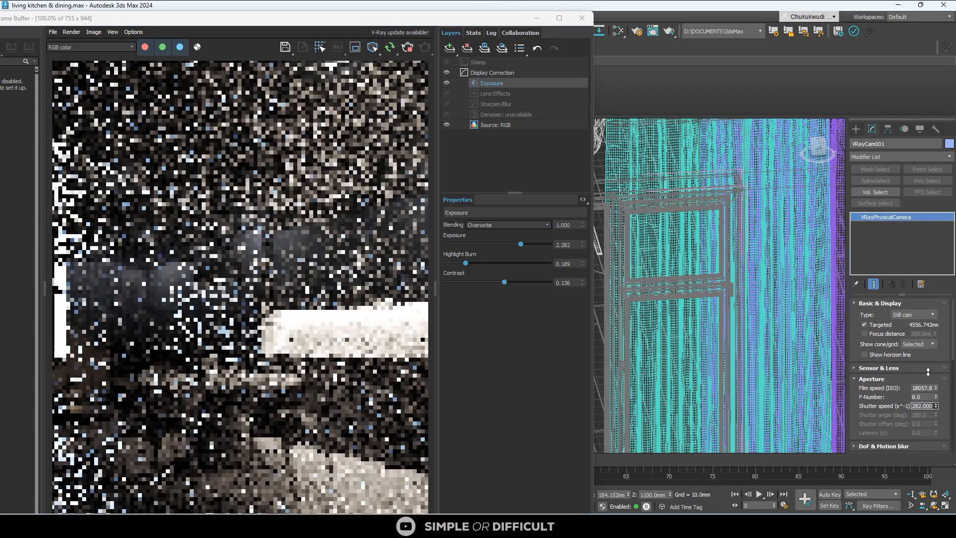
drag(927, 372, 928, 364)
text(20)
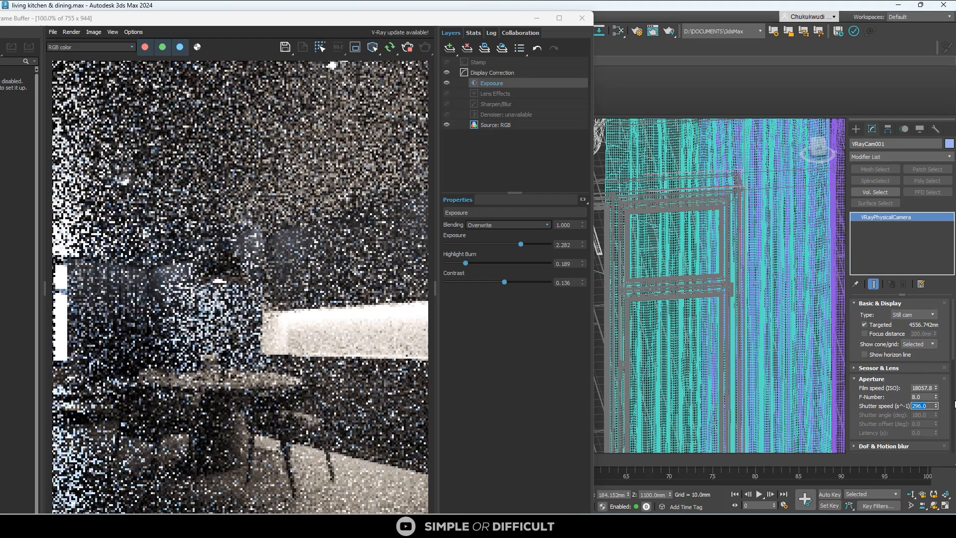
text(0)
key(Return)
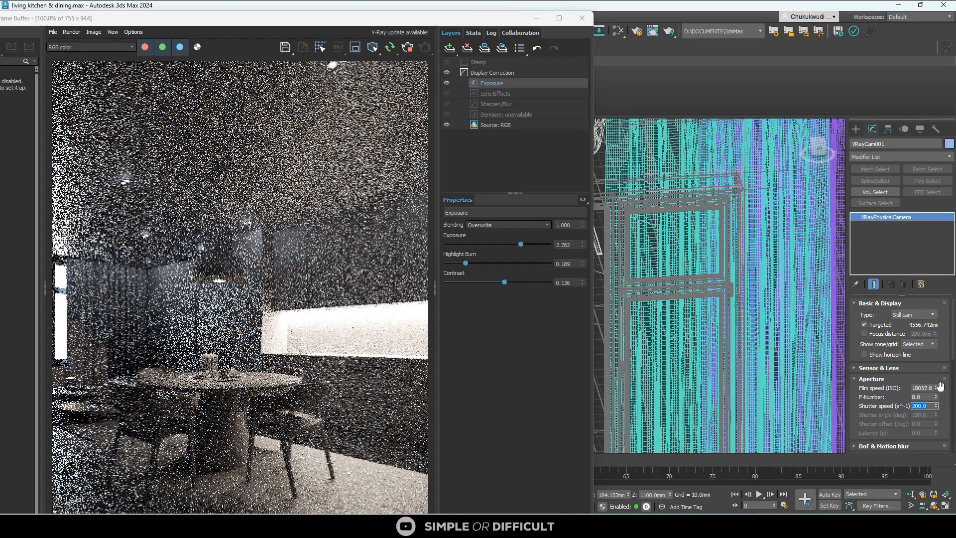
drag(935, 389, 932, 284)
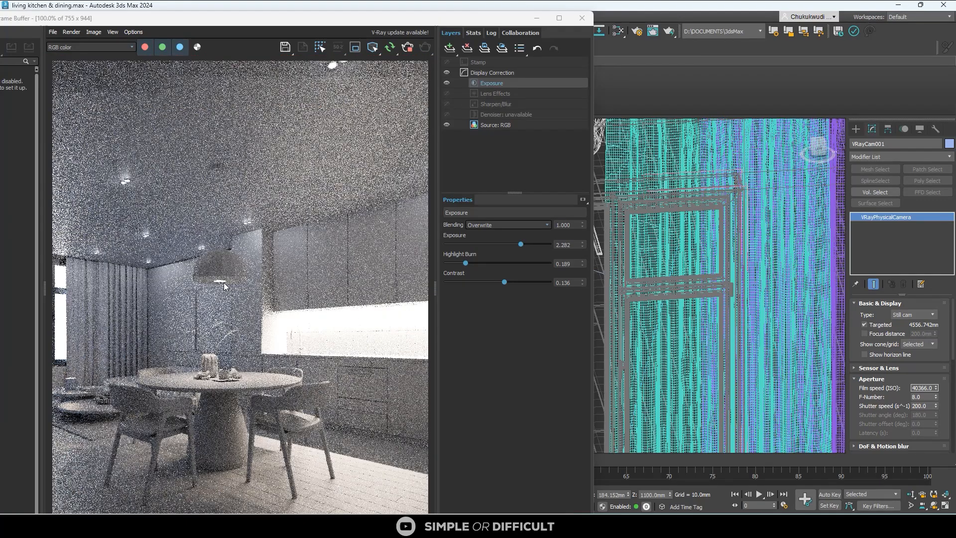
- Undo the film speed and shutter speed changes on the VRayCam001 camera
drag(221, 22, 319, 44)
click(13, 31)
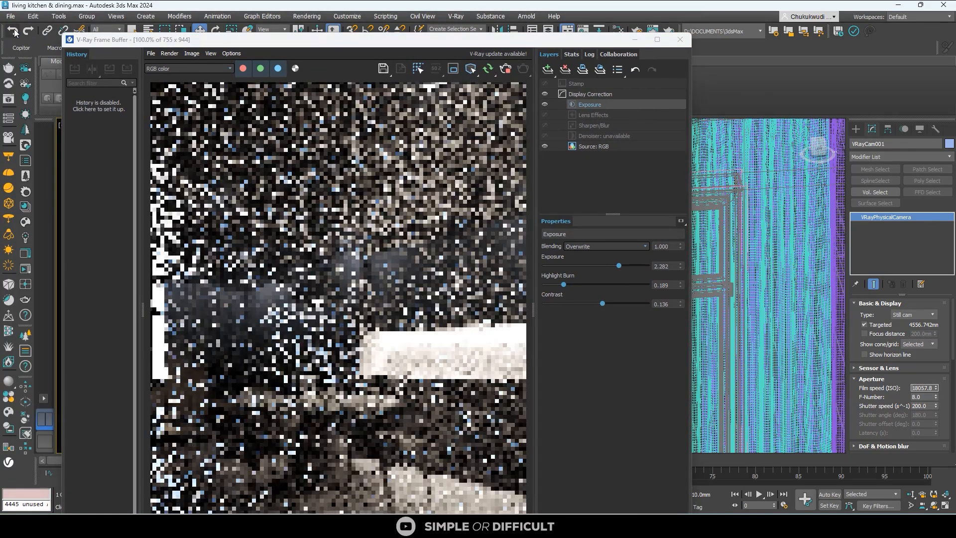
click(12, 31)
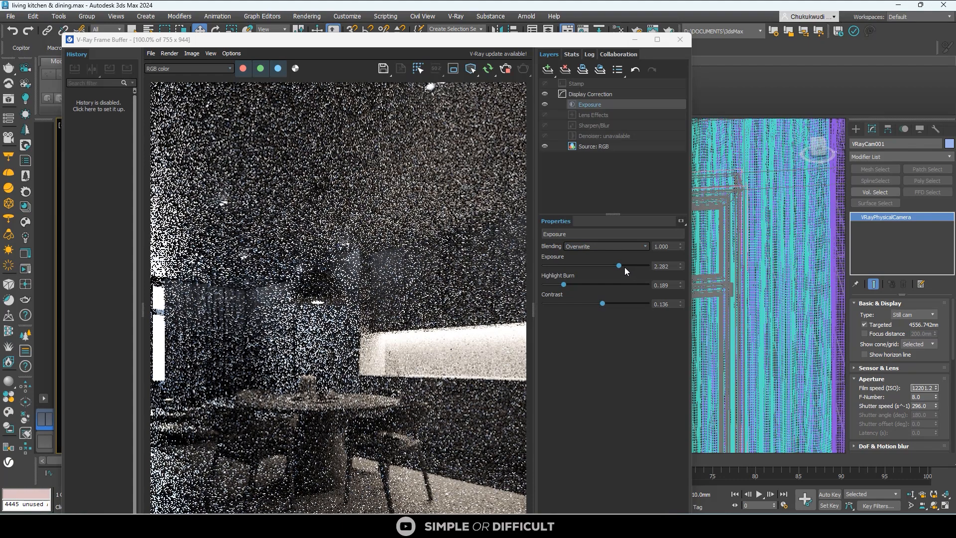
- Raise the Exposure layer's exposure to 3.204 while checking the ceiling and curtain area of the render
drag(619, 265, 633, 264)
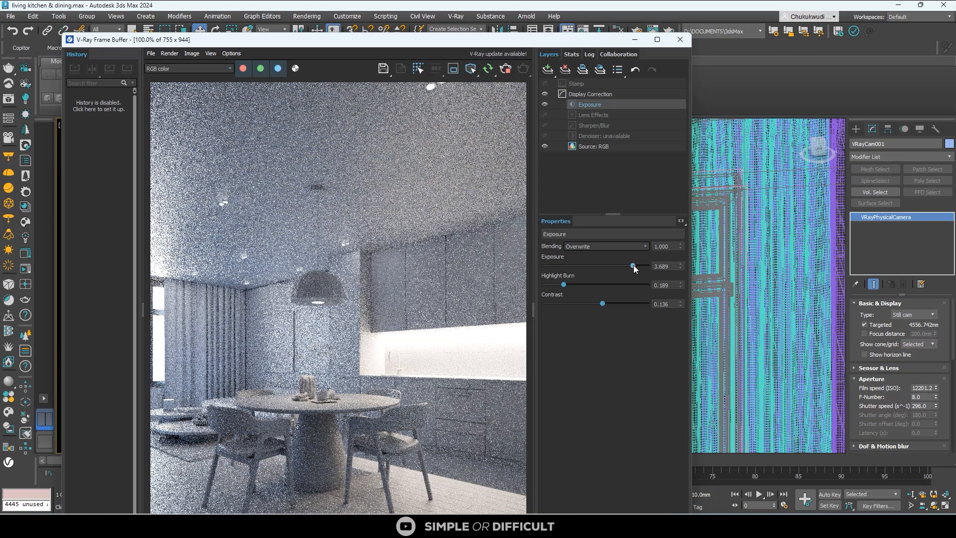
drag(500, 43, 464, 43)
scroll(235, 297, down, 1)
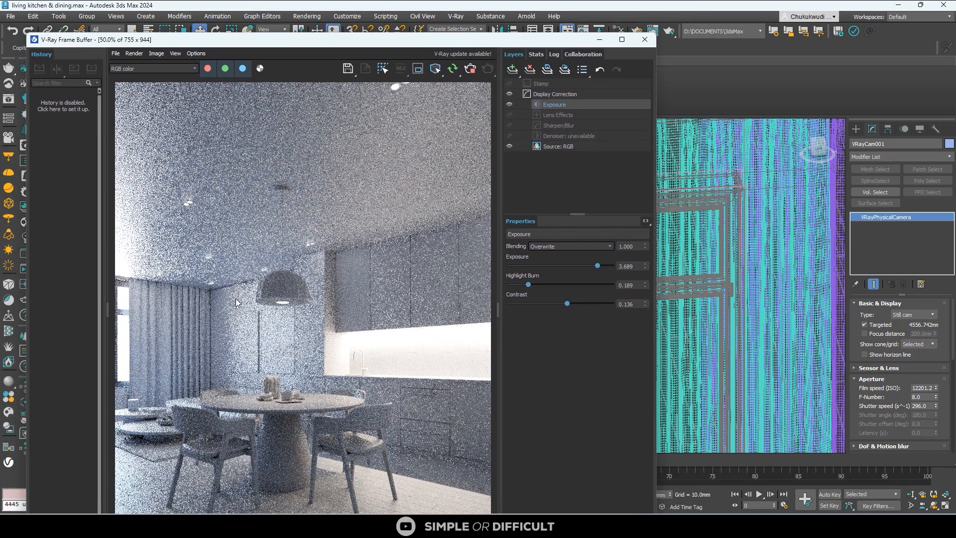
scroll(235, 298, up, 1)
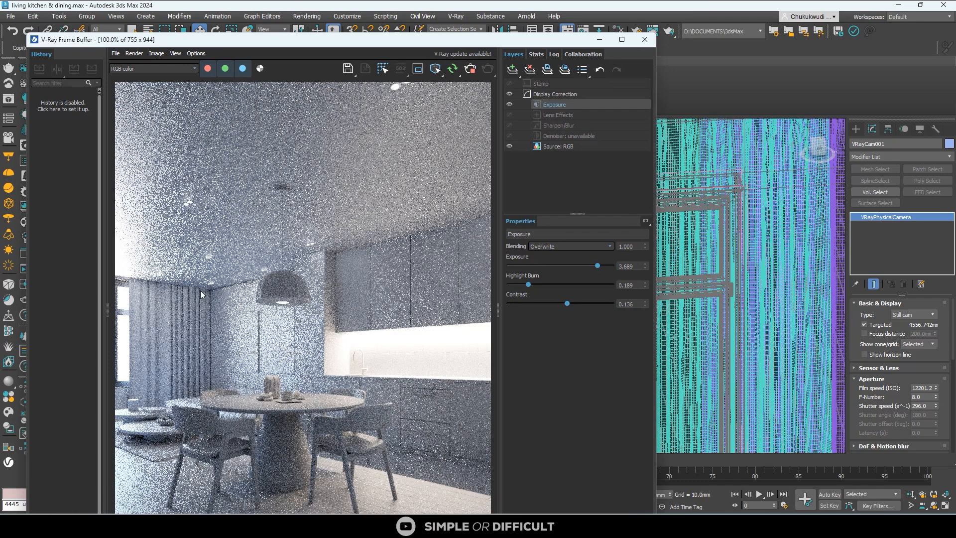
scroll(163, 294, up, 1)
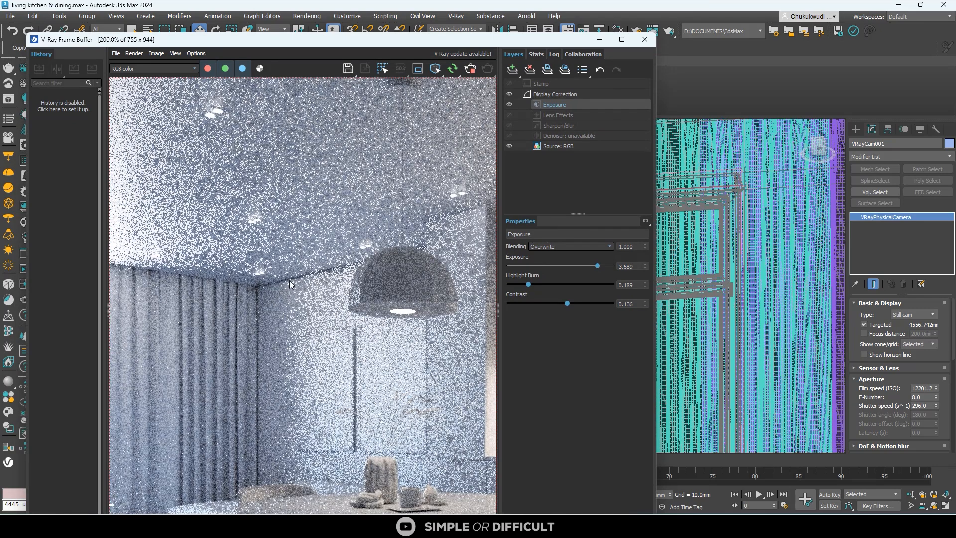
scroll(154, 277, down, 1)
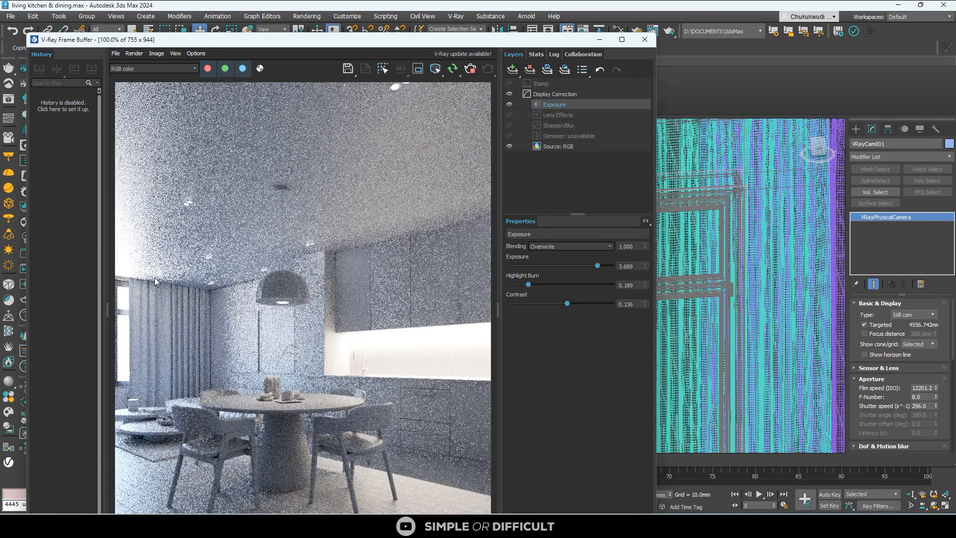
drag(596, 266, 593, 264)
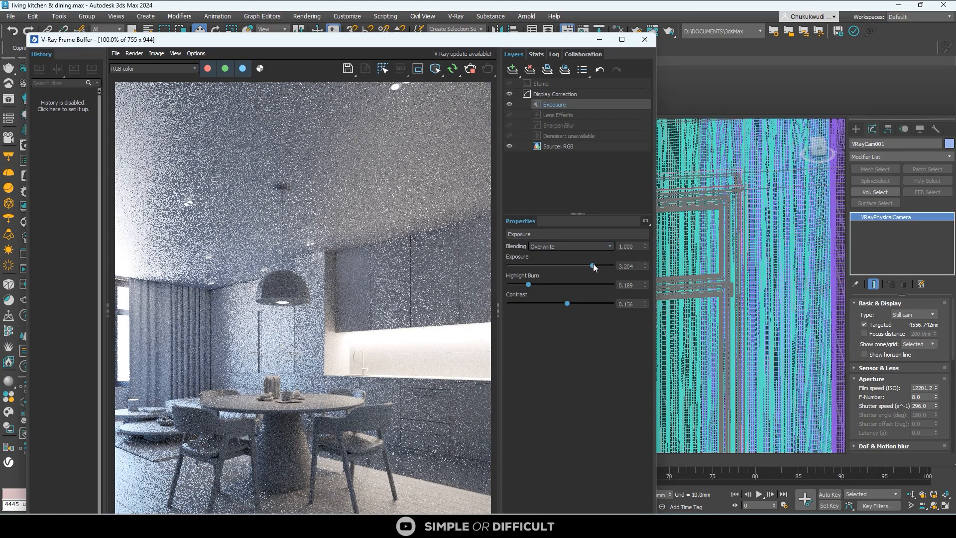
- Set the Display Correction layer's display-only exposure to -0.291
click(542, 95)
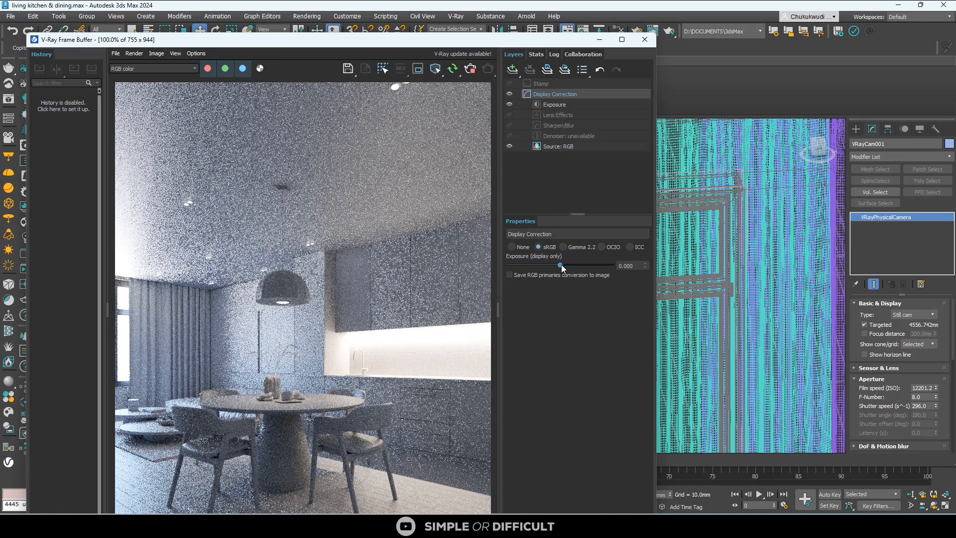
drag(560, 264, 557, 261)
scroll(353, 274, down, 1)
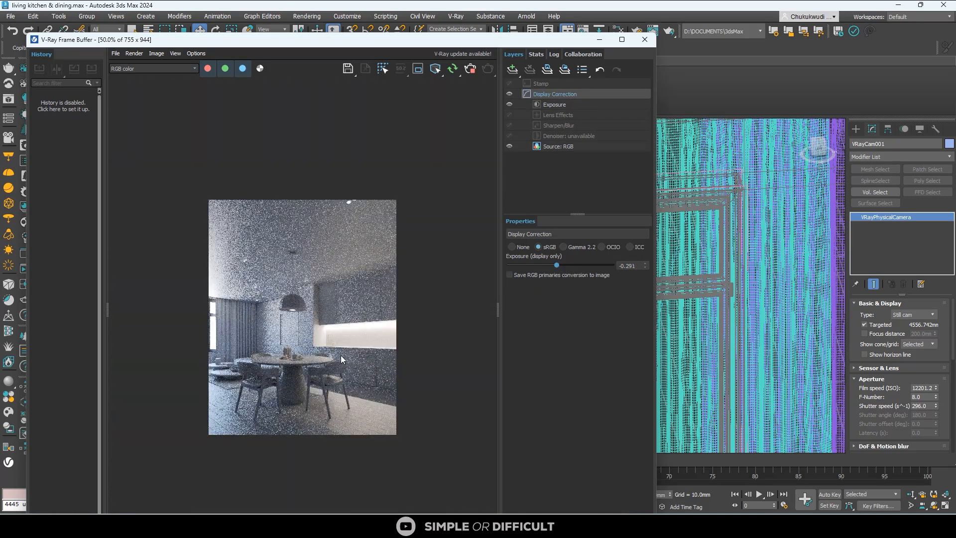
scroll(340, 354, up, 1)
- Add a Curves layer and a White Balance layer to the render's corrections
click(514, 70)
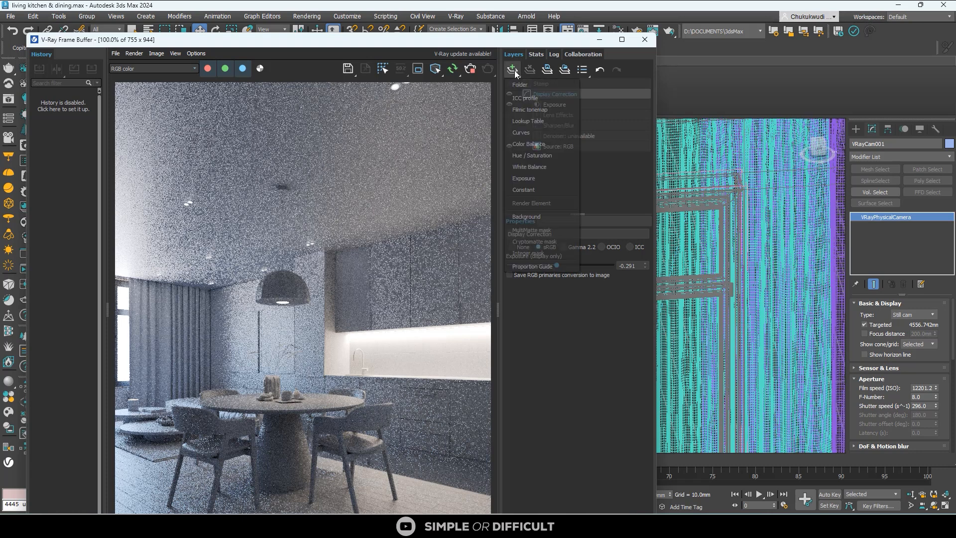
click(534, 131)
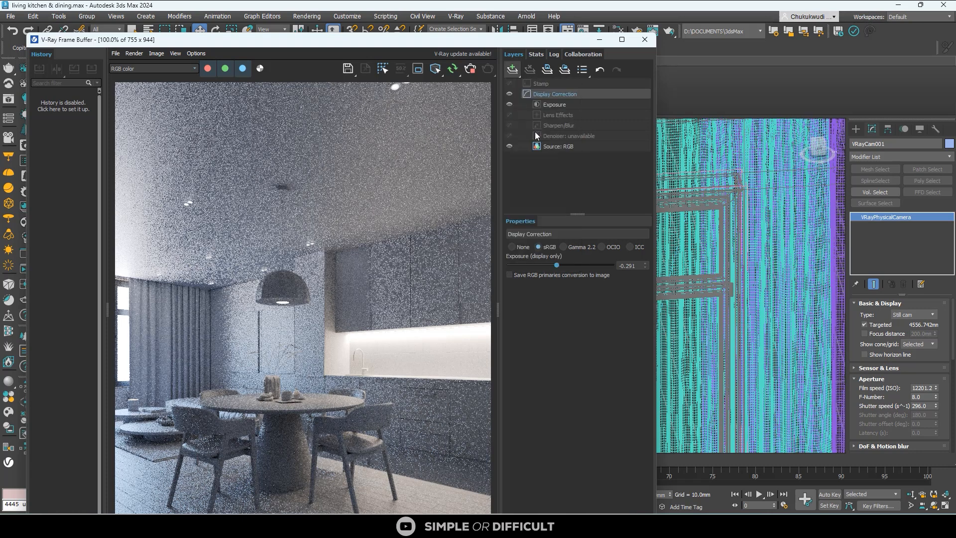
click(514, 70)
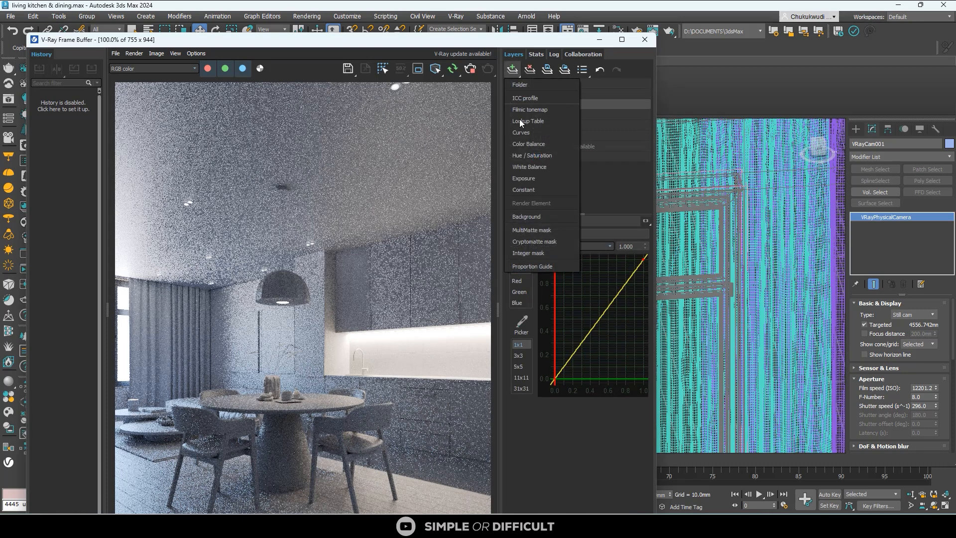
click(529, 170)
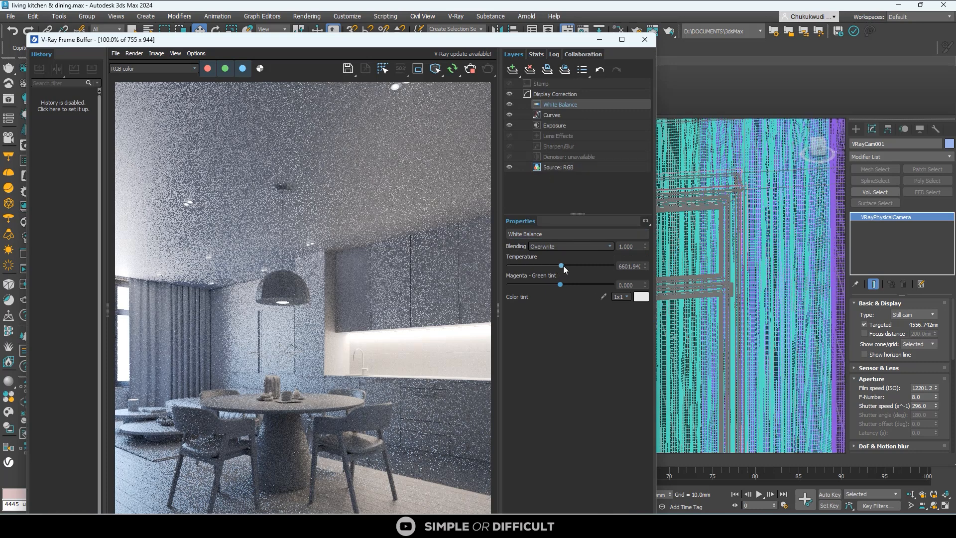
- Set the White Balance layer's temperature to about 7315.5 and its magenta-green tint to -0.015
drag(563, 265, 559, 282)
drag(413, 44, 355, 19)
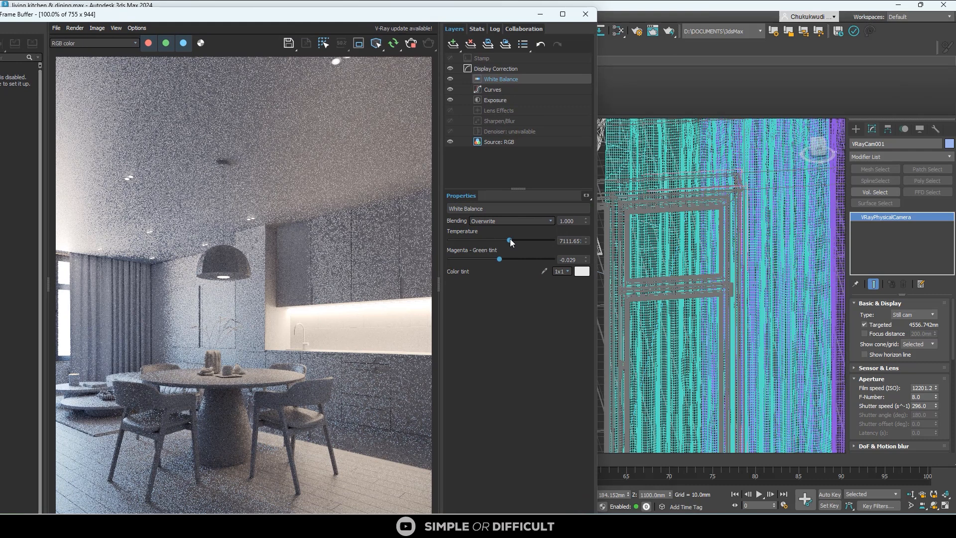
drag(510, 238, 508, 239)
drag(499, 257, 499, 259)
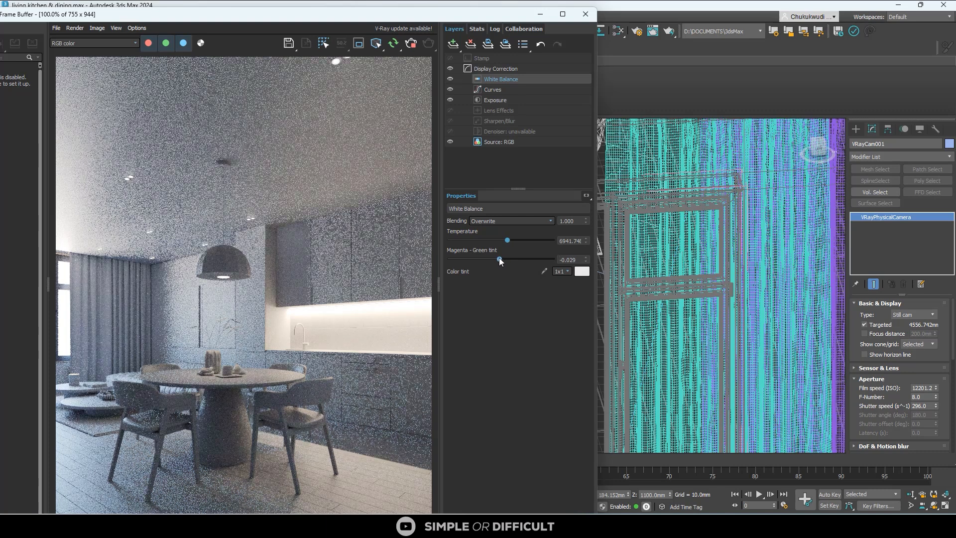
click(586, 263)
click(506, 238)
drag(508, 241, 510, 245)
click(589, 257)
drag(512, 237, 516, 240)
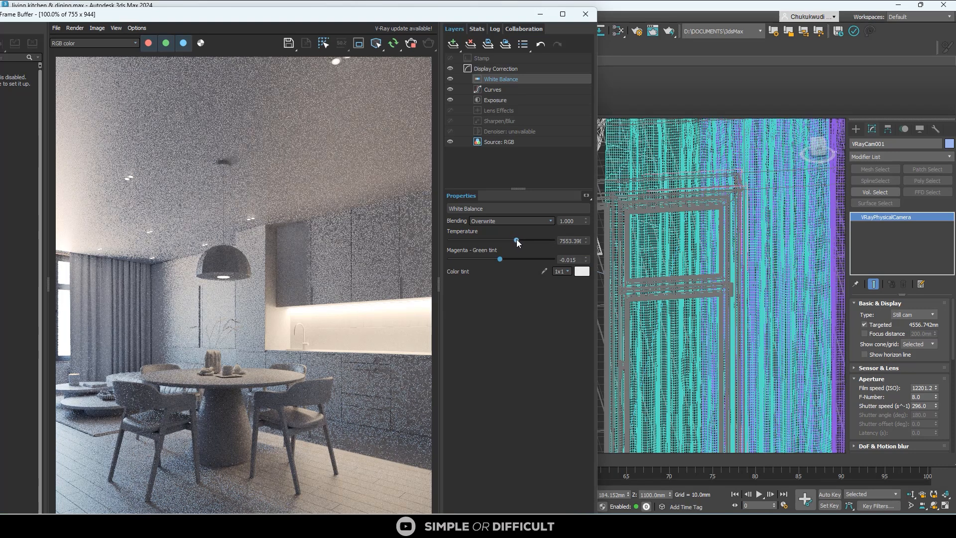
drag(515, 240, 512, 235)
- Stop the interactive render and minimize the frame buffer
click(415, 44)
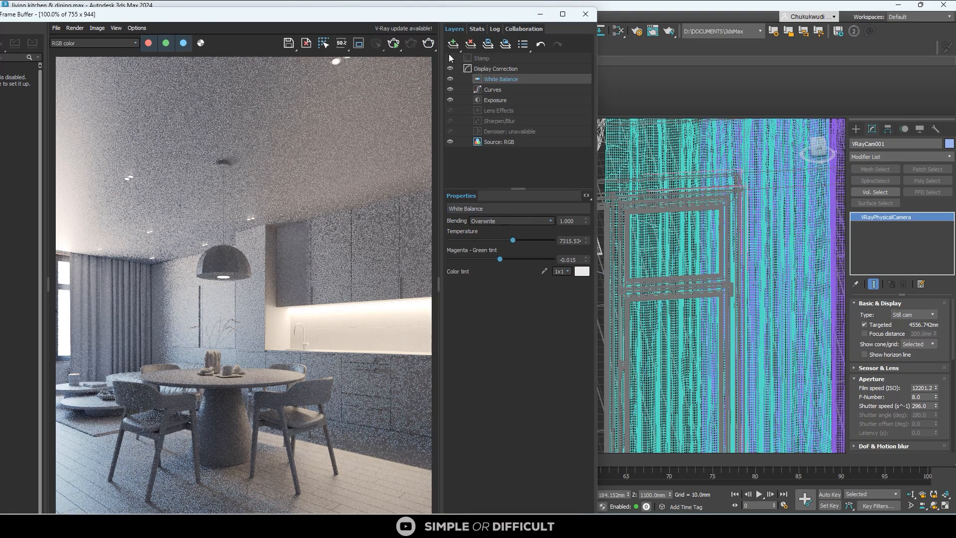
click(538, 14)
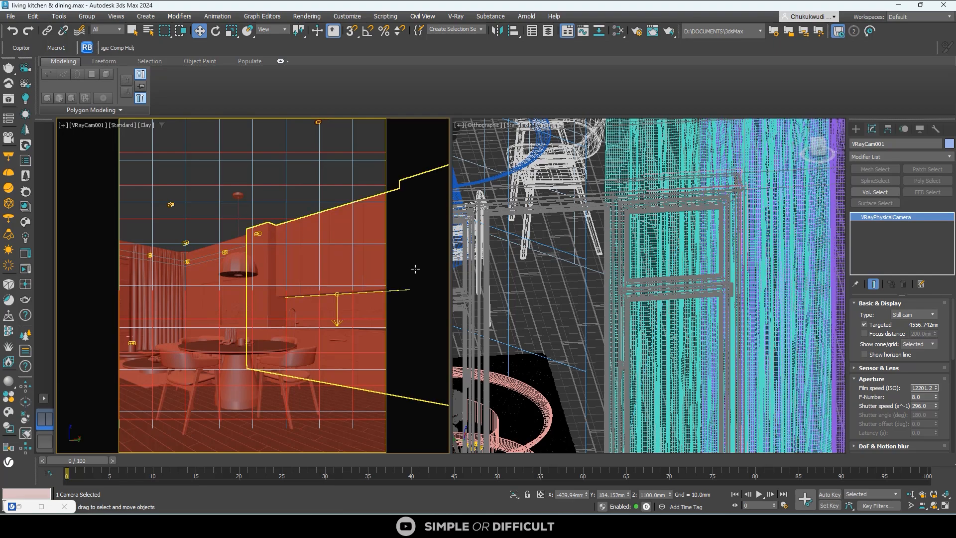
- Deselect the camera and switch the orthographic wireframe viewport to the Top view showing the whole scene
scroll(682, 236, down, 8)
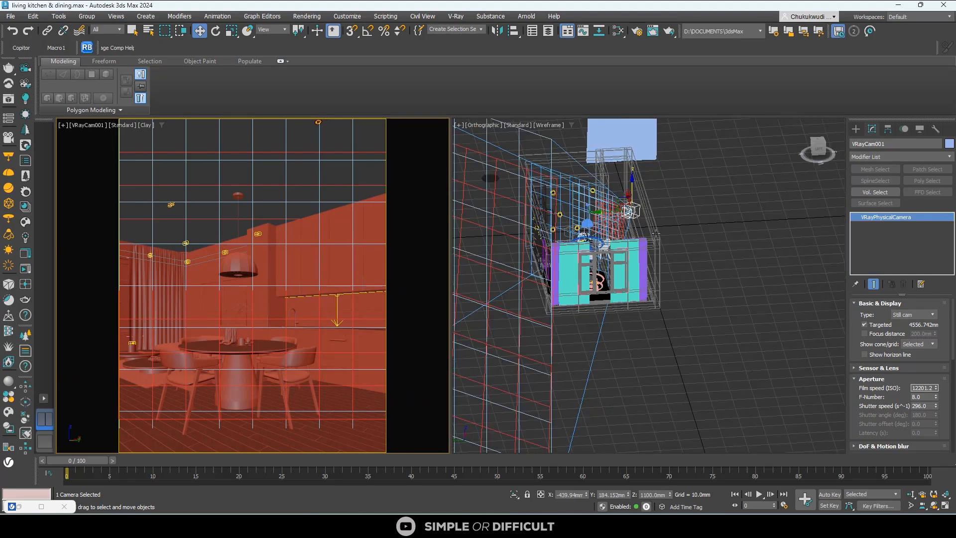
click(682, 237)
scroll(620, 247, up, 3)
key(t)
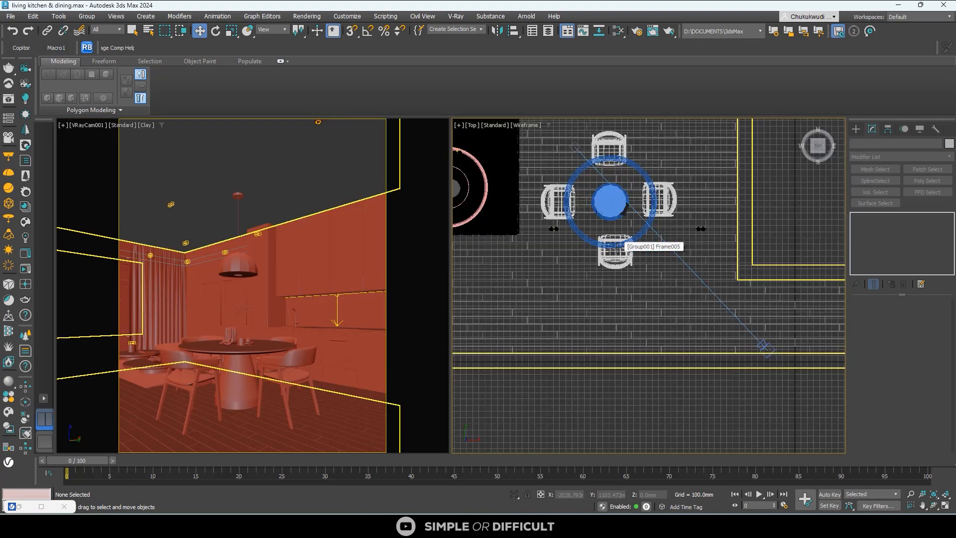
scroll(621, 248, down, 7)
scroll(588, 252, down, 4)
scroll(599, 253, up, 2)
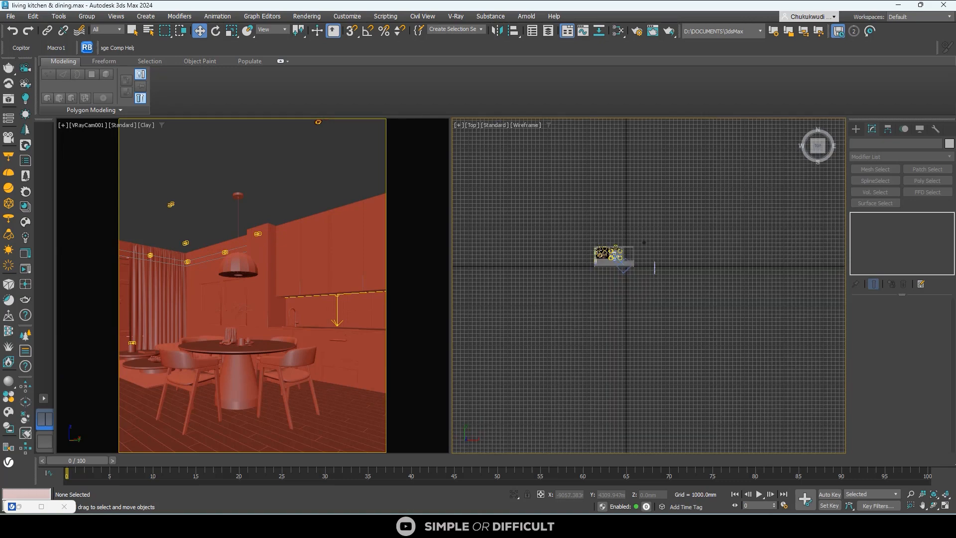
- Select the twin recessed downlight group above the rug and round coffee tables in the Top view
scroll(602, 254, up, 3)
scroll(589, 234, up, 5)
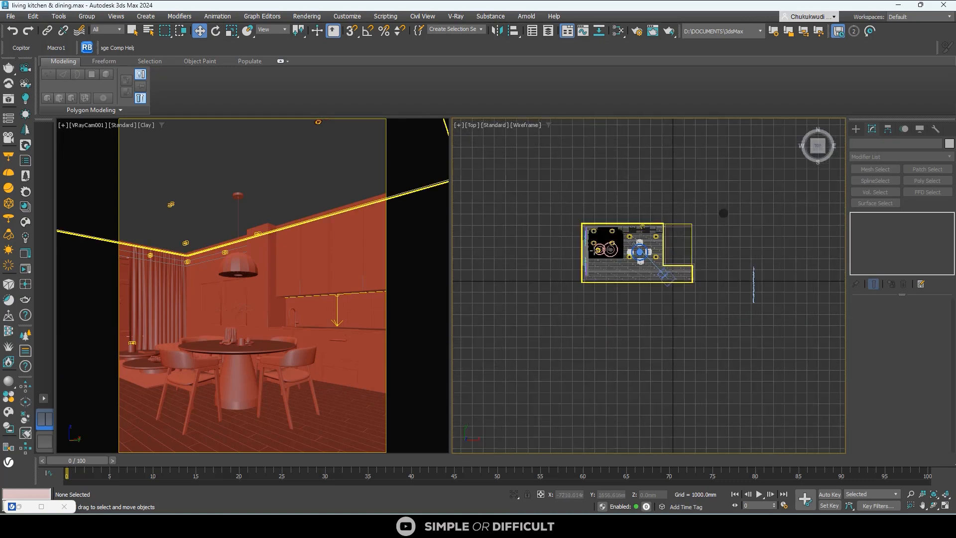
scroll(588, 230, up, 6)
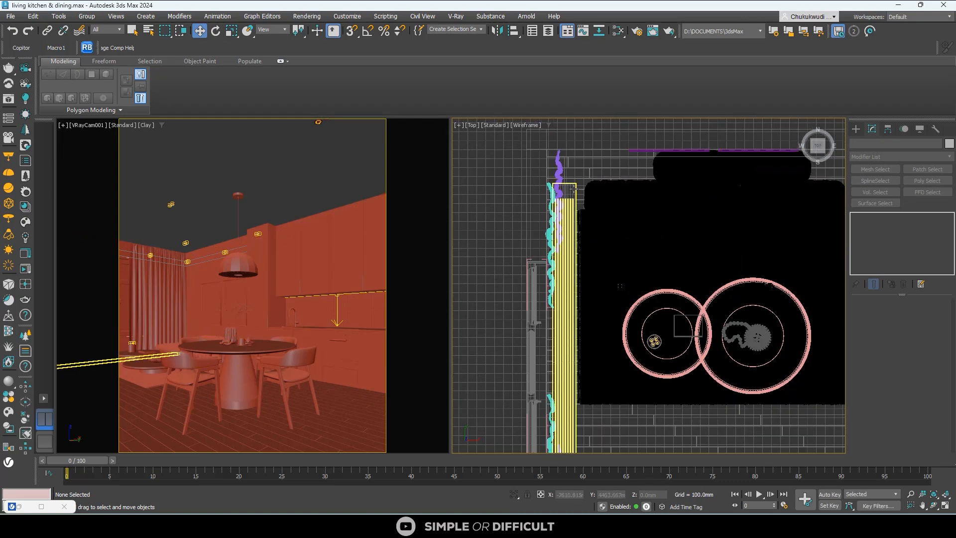
scroll(622, 282, up, 4)
scroll(624, 294, up, 2)
click(624, 294)
scroll(625, 294, down, 3)
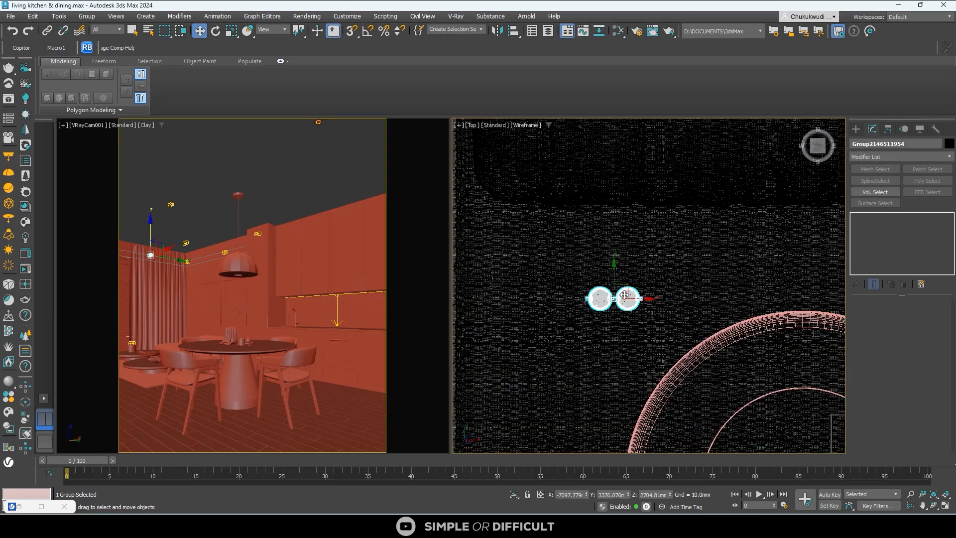
- Isolate the selected twin downlight group and view it from an angled orthographic view
alt+middle_drag(624, 294, 633, 237)
scroll(632, 290, up, 6)
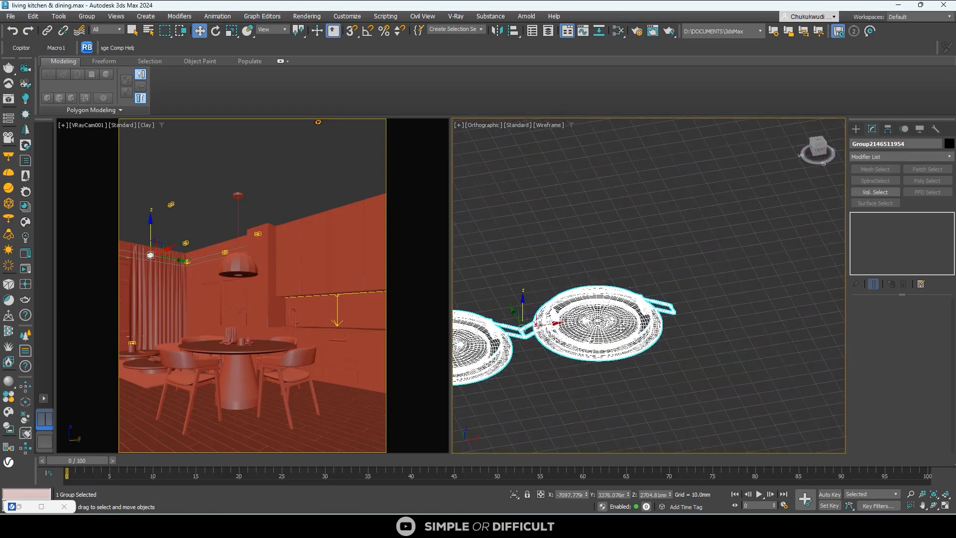
scroll(622, 327, down, 1)
scroll(622, 327, down, 4)
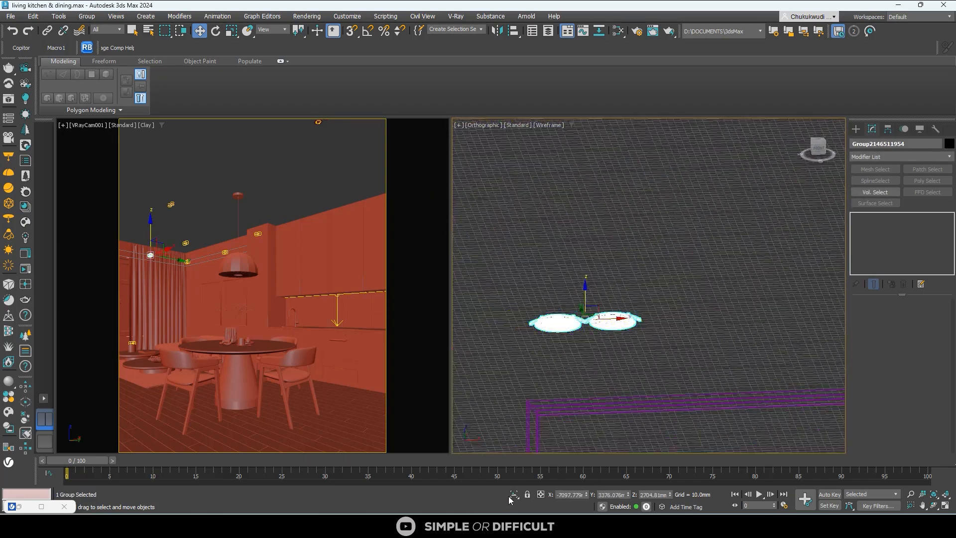
click(514, 494)
alt+middle_drag(542, 423, 548, 271)
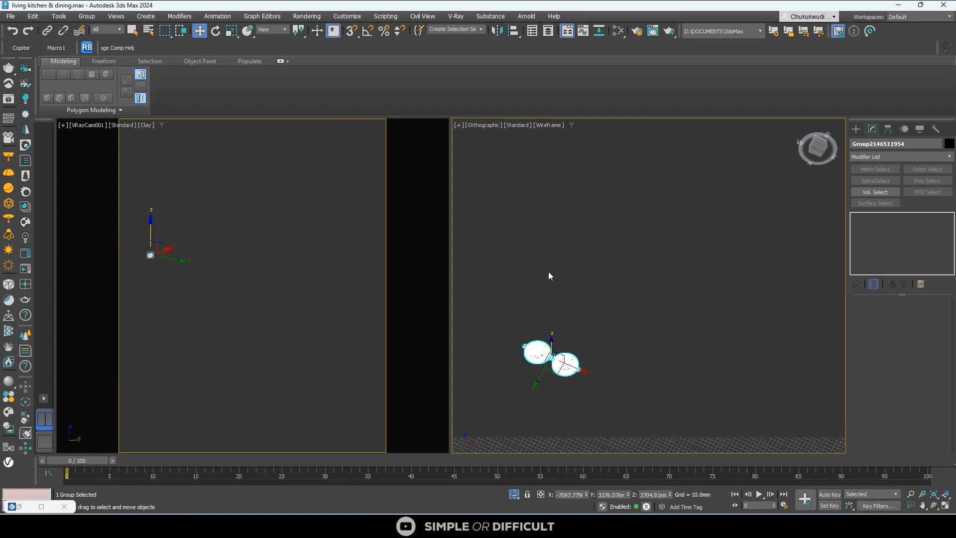
- Open the isolated downlight group so its individual members can be selected
click(550, 125)
click(483, 196)
scroll(519, 294, up, 5)
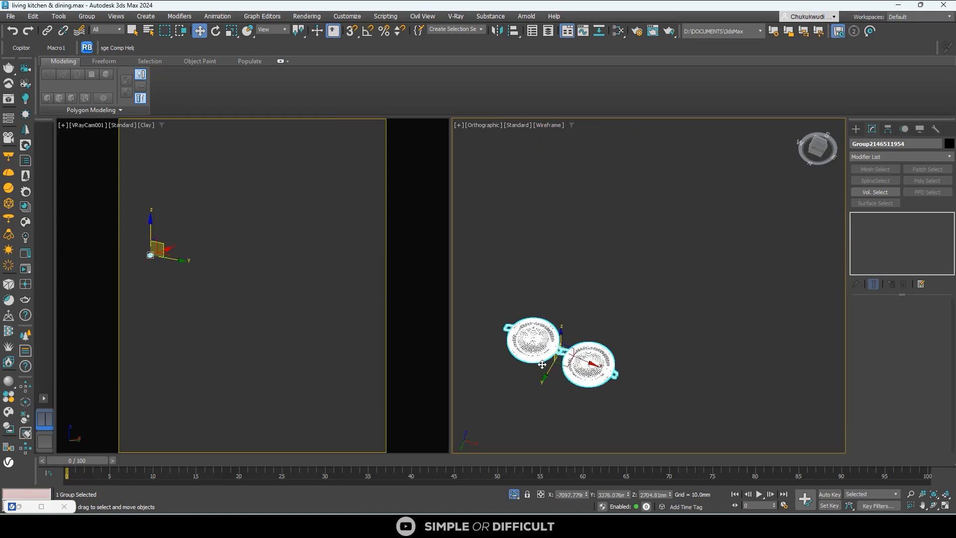
click(518, 295)
scroll(532, 279, down, 3)
click(542, 363)
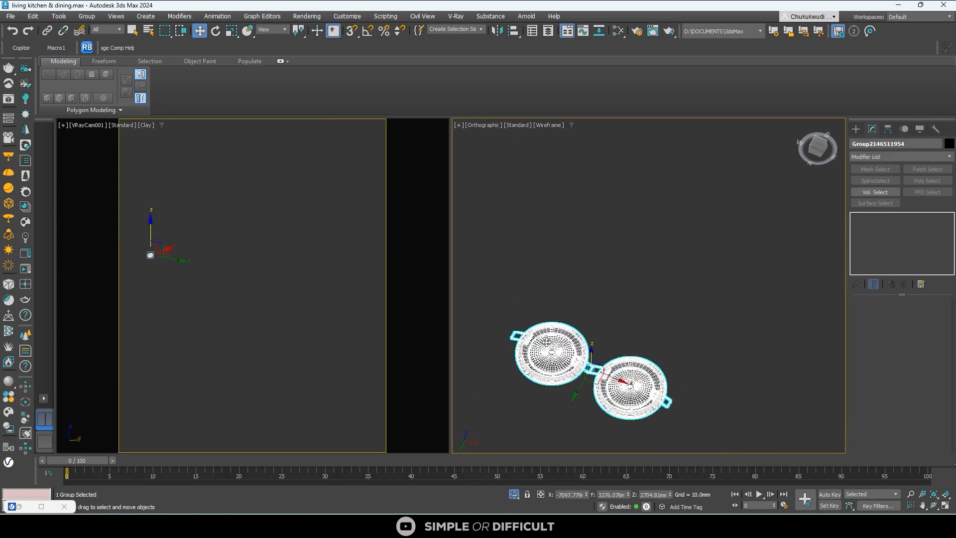
click(90, 18)
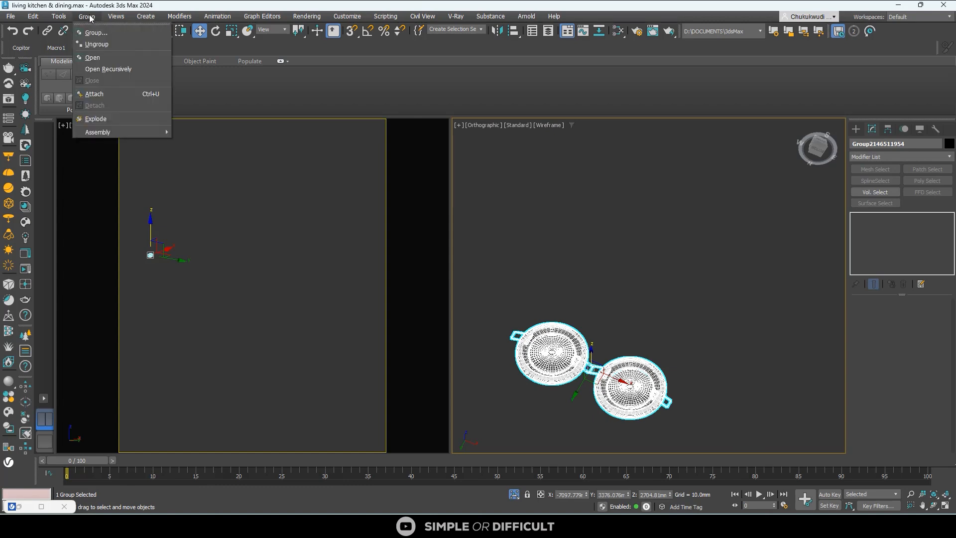
click(81, 33)
- Select the VRayIES light inside the first downlight of the pair and end isolation to show the whole scene
scroll(554, 346, up, 3)
scroll(554, 346, up, 4)
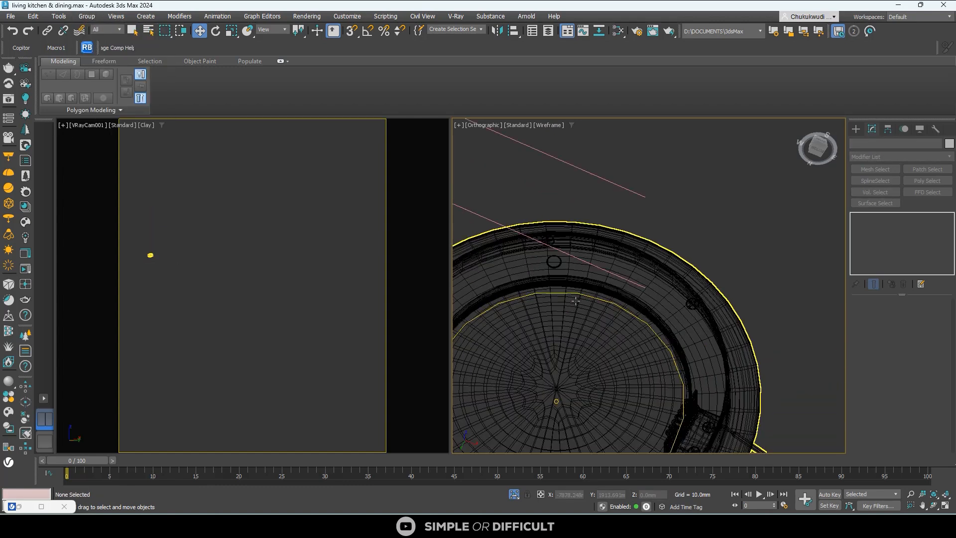
click(582, 291)
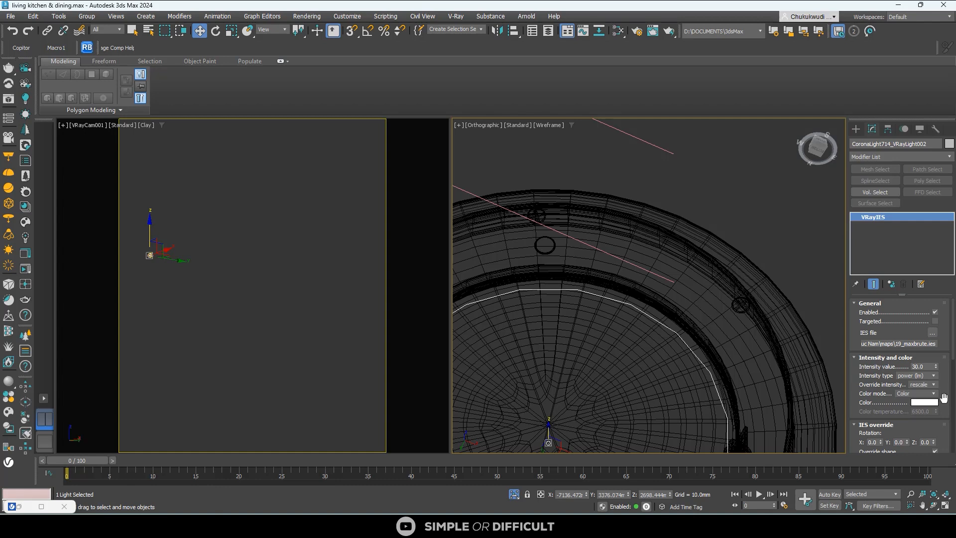
double_click(919, 366)
click(515, 492)
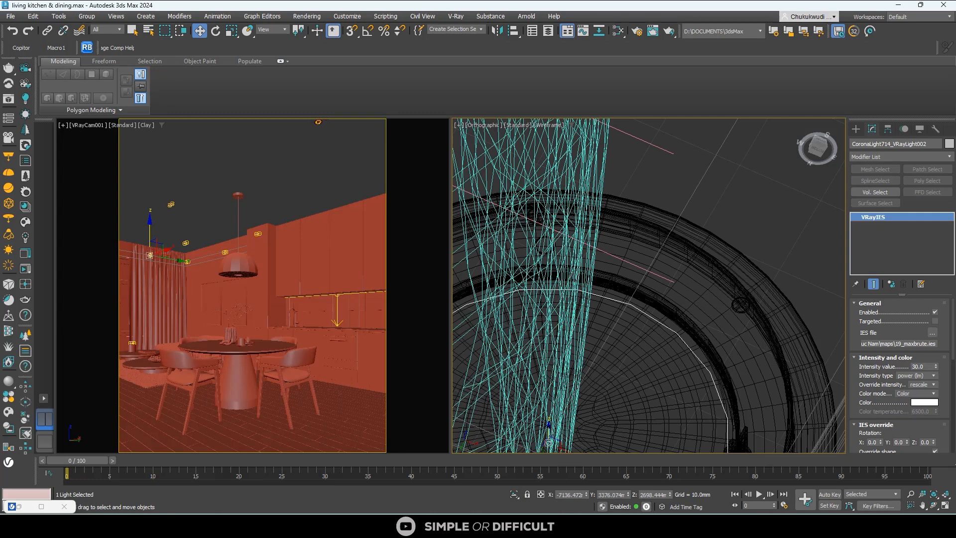
- Bring back the frame buffer, start the interactive render and set the selected IES light's intensity value to 10
click(8, 106)
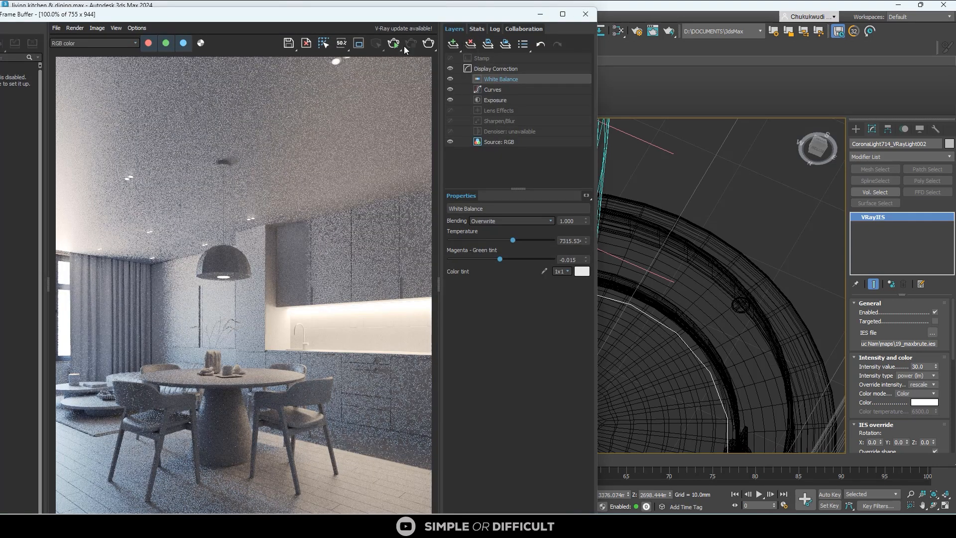
click(397, 45)
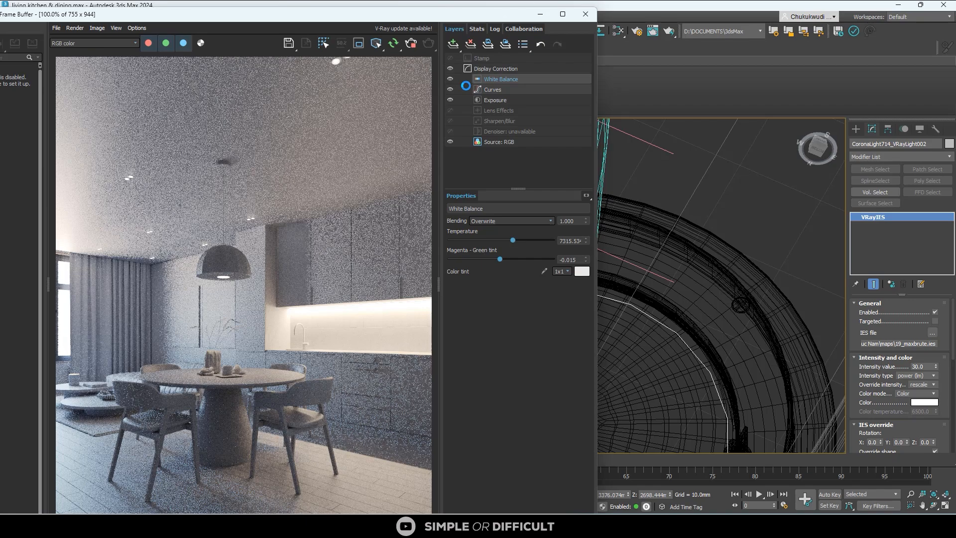
double_click(919, 366)
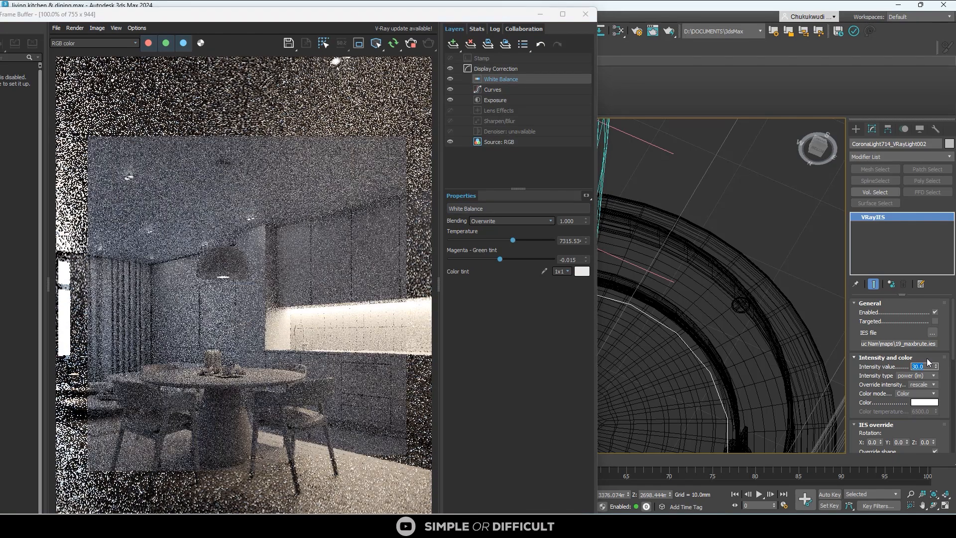
text(10)
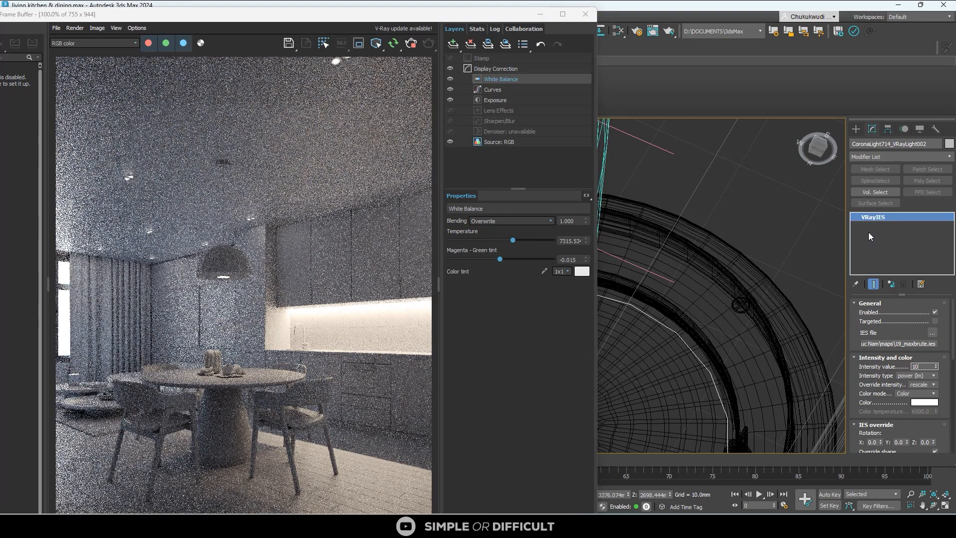
key(Return)
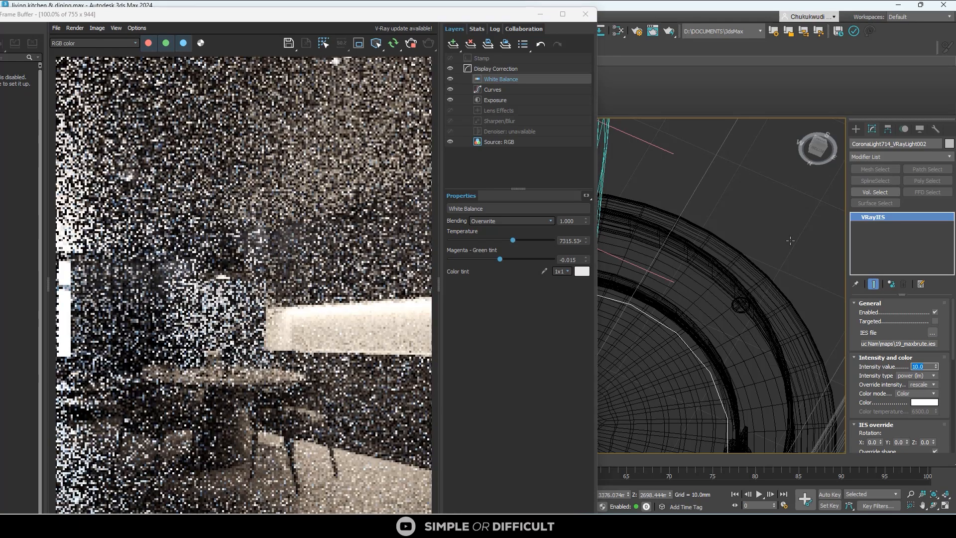
- Limit the interactive render to a region covering the ceiling across the full width of the image
click(359, 42)
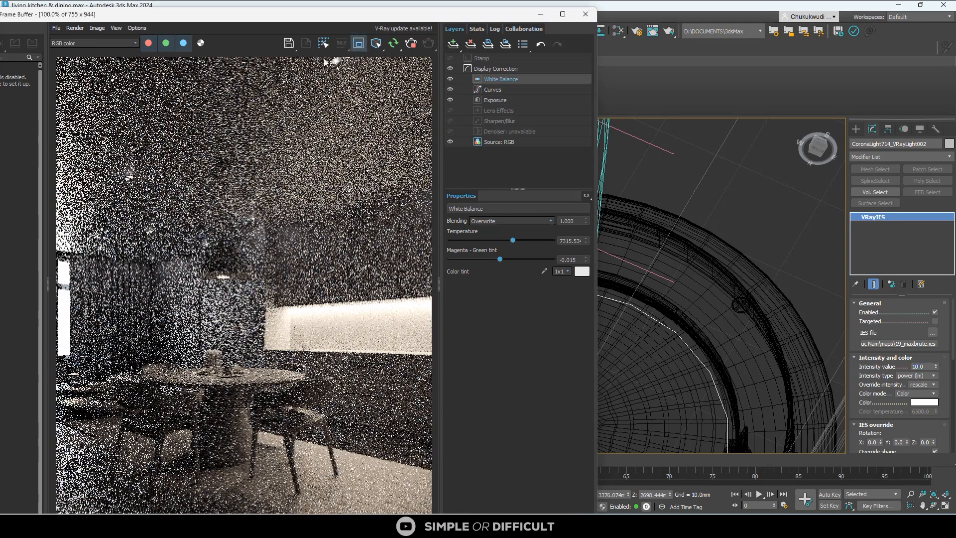
drag(55, 57, 432, 252)
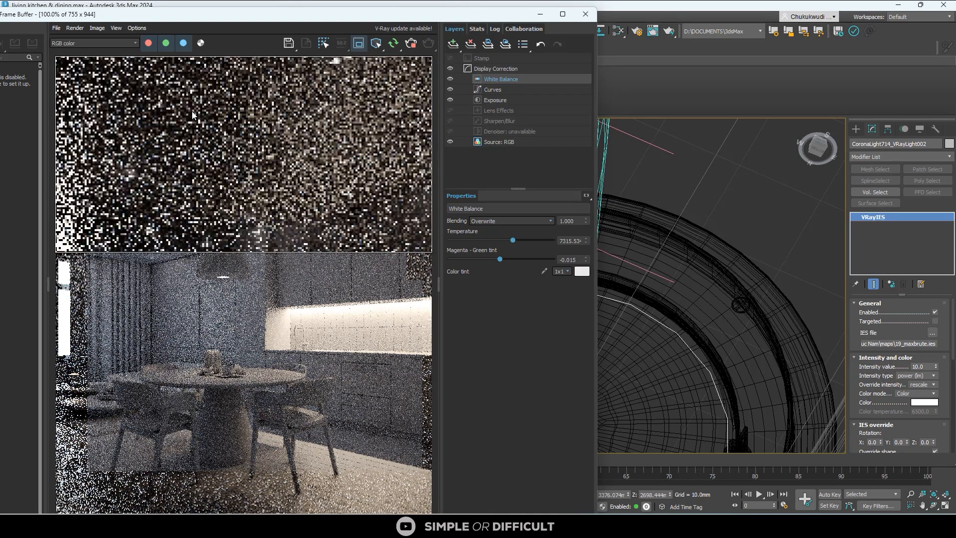
scroll(117, 172, up, 3)
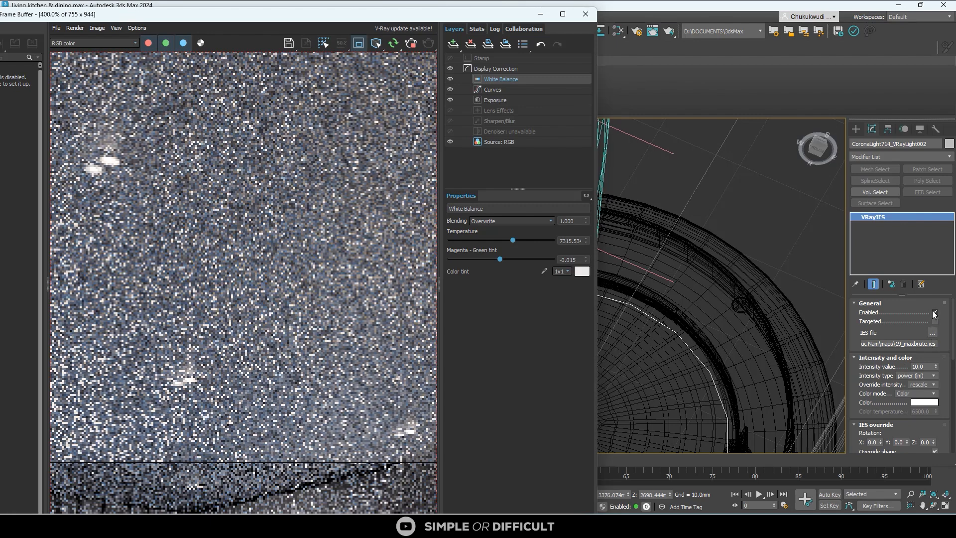
- Disable and re-enable the selected IES light to compare its effect on the ceiling downlight in the render
click(935, 312)
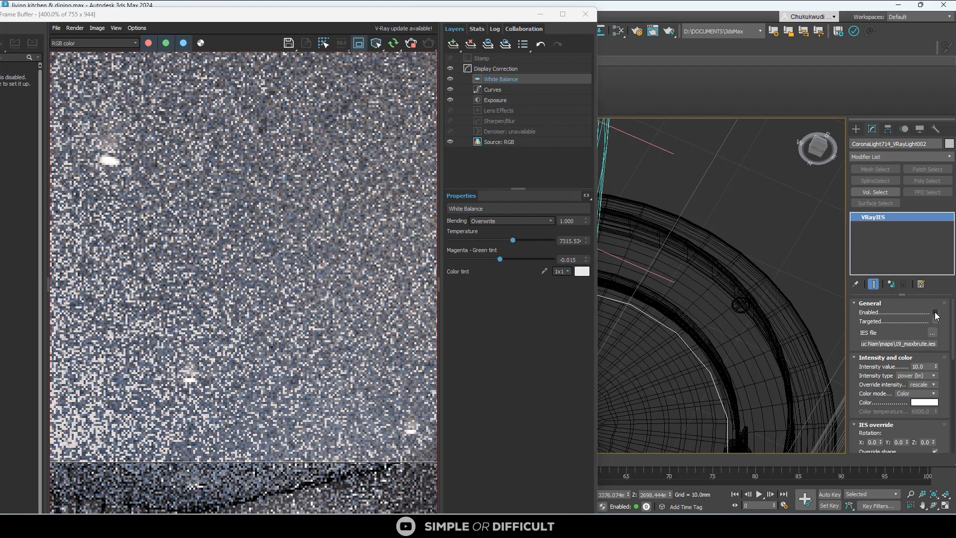
scroll(112, 150, up, 3)
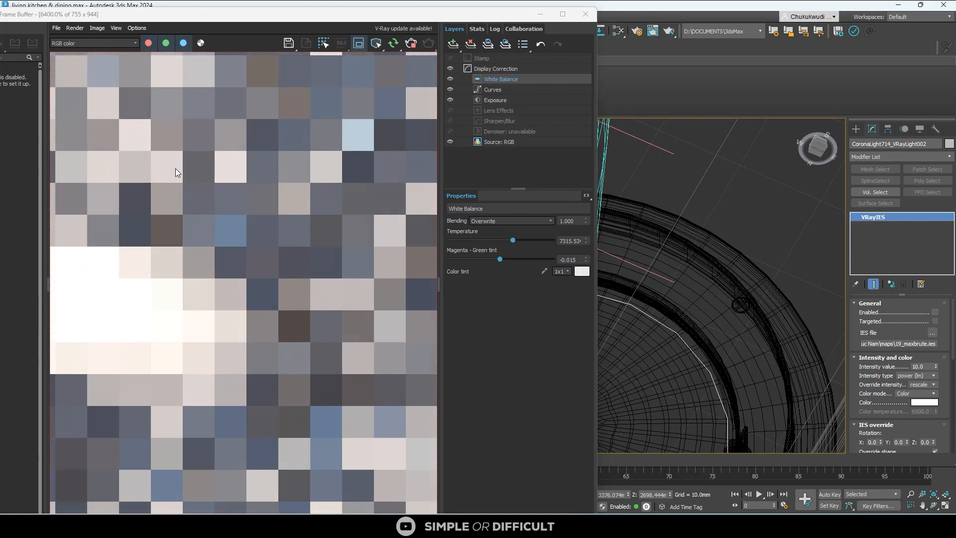
scroll(181, 174, down, 2)
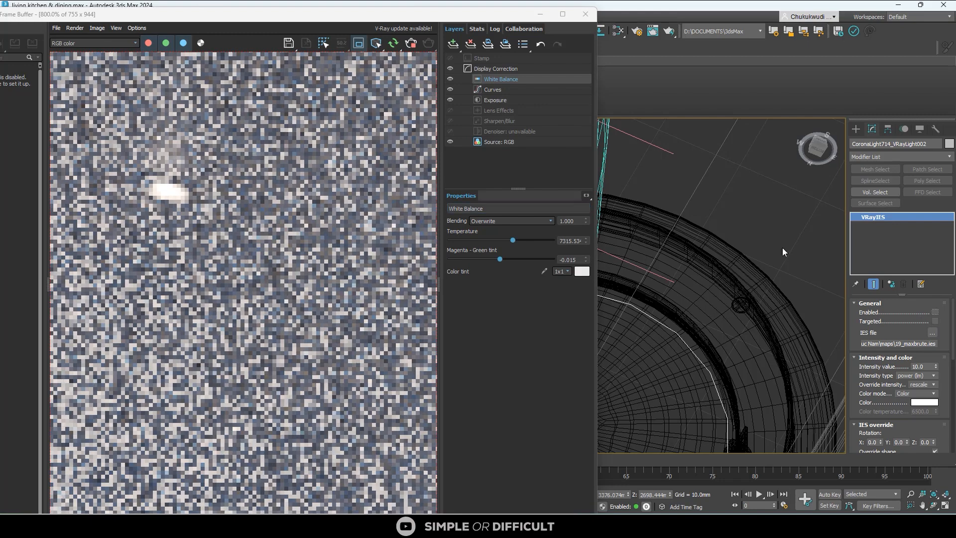
click(935, 311)
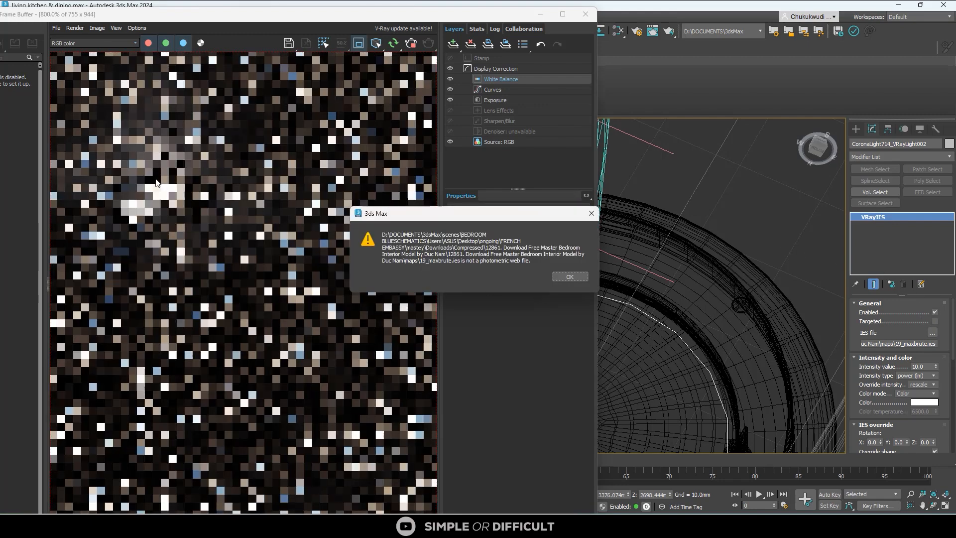
click(574, 278)
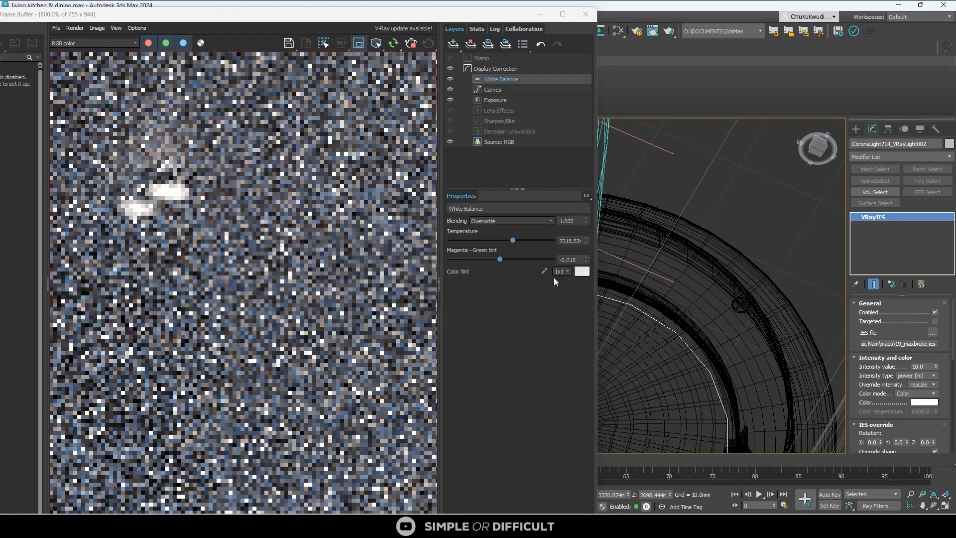
scroll(183, 196, up, 1)
scroll(184, 196, down, 3)
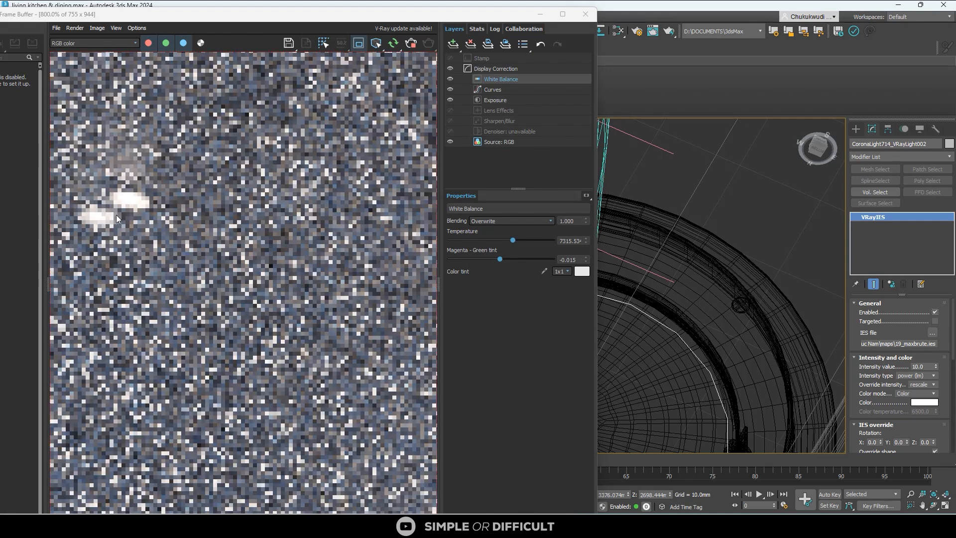
- Set the selected IES light's intensity value to 5 and check the downlight in the rendered ceiling
click(918, 366)
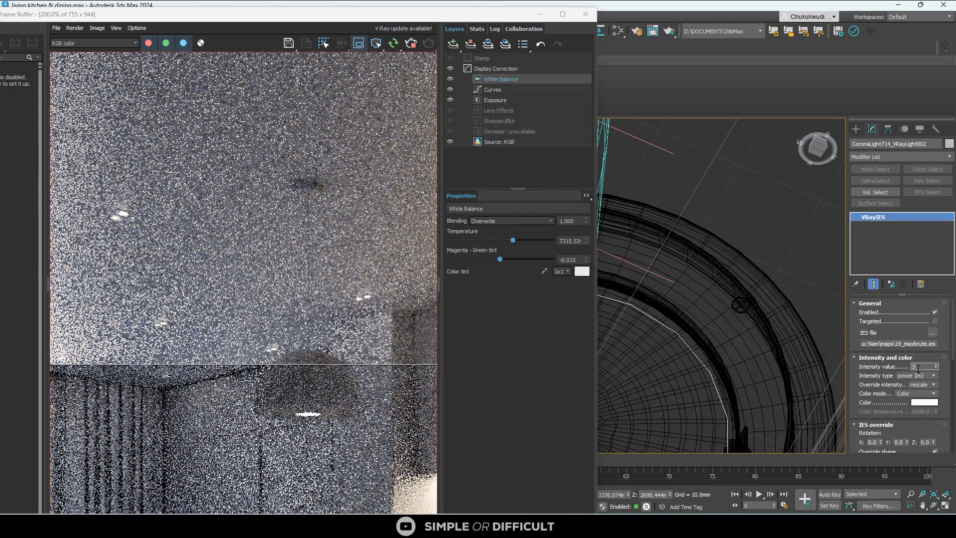
text(5)
key(Return)
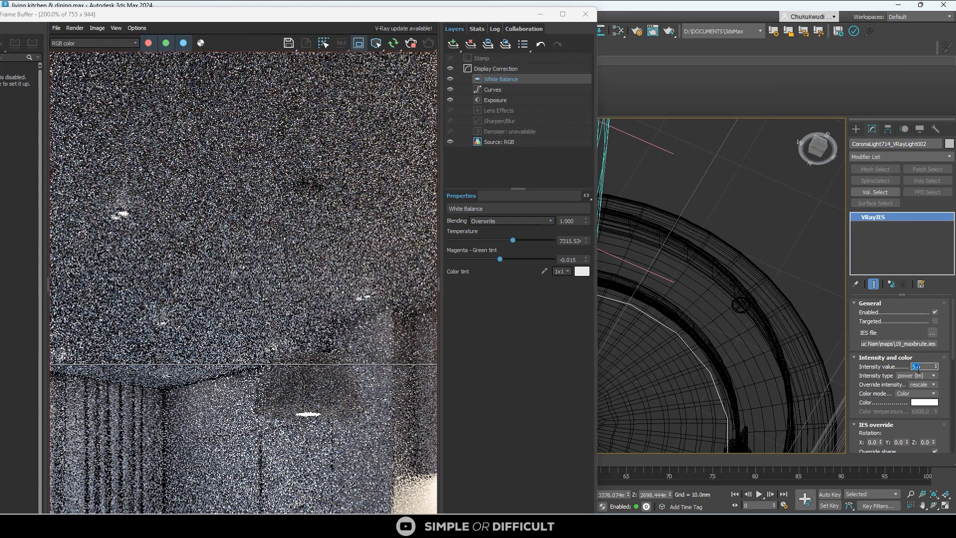
scroll(90, 205, up, 2)
scroll(222, 242, down, 1)
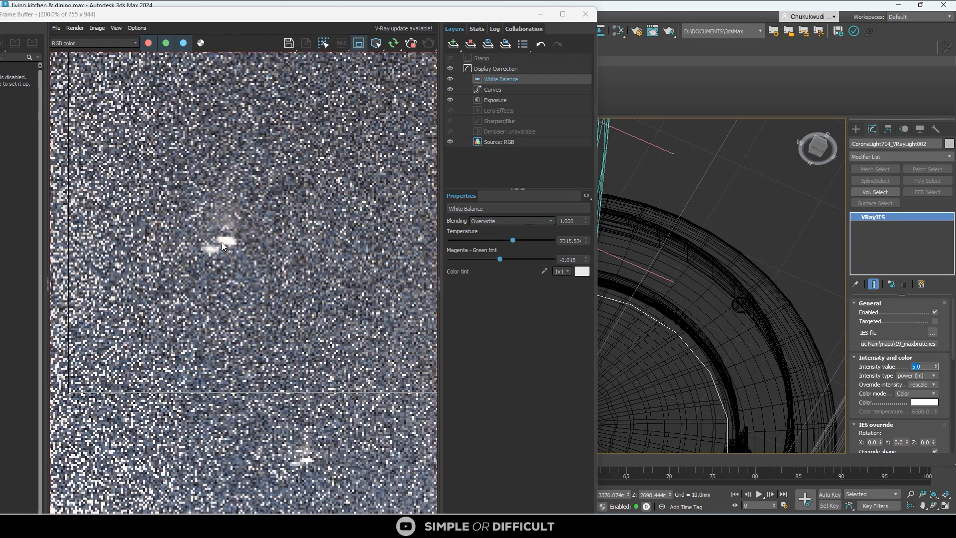
scroll(222, 242, down, 1)
scroll(697, 314, down, 6)
- Select the VRayIES light in the second downlight of the pair, set its intensity value to 5 and compare both downlights in the render
scroll(776, 328, up, 5)
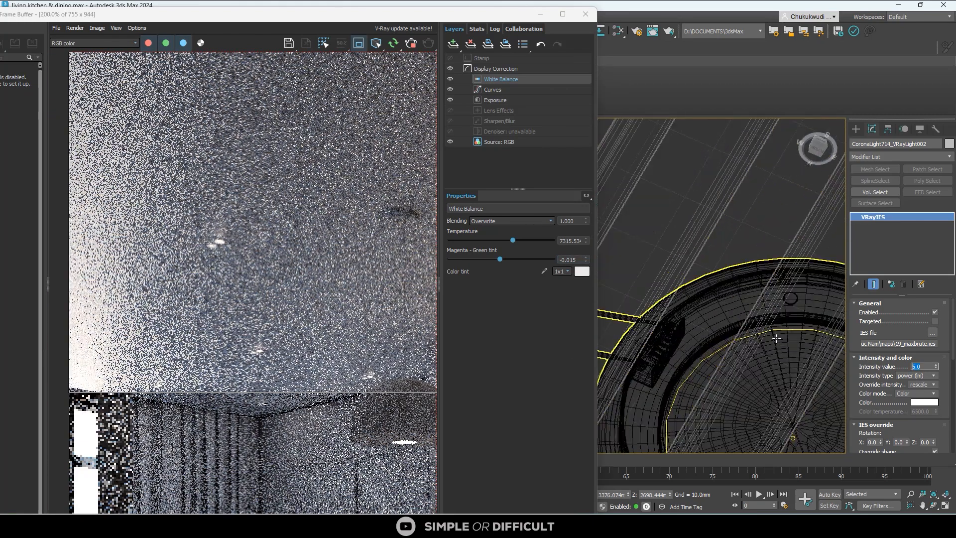
scroll(776, 334, up, 3)
click(778, 326)
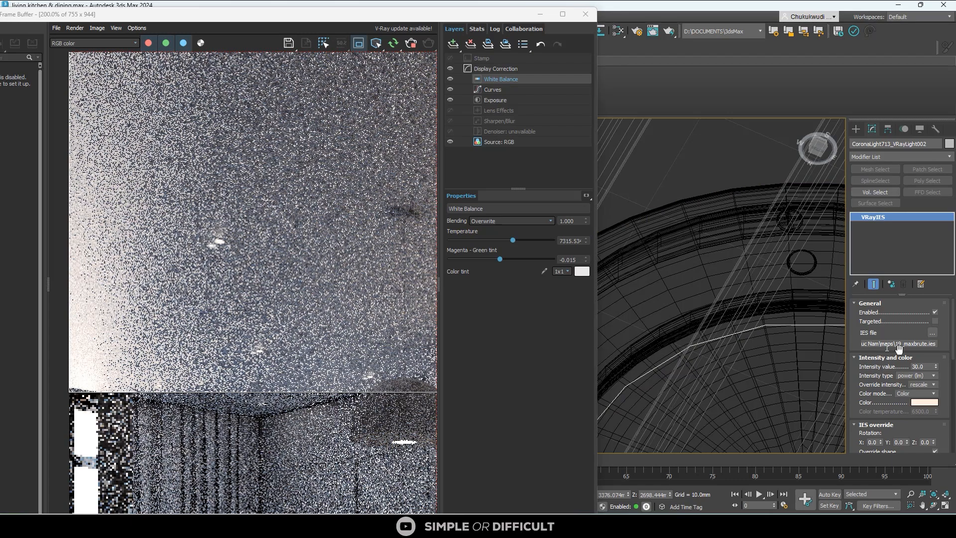
double_click(929, 366)
text(5)
key(Return)
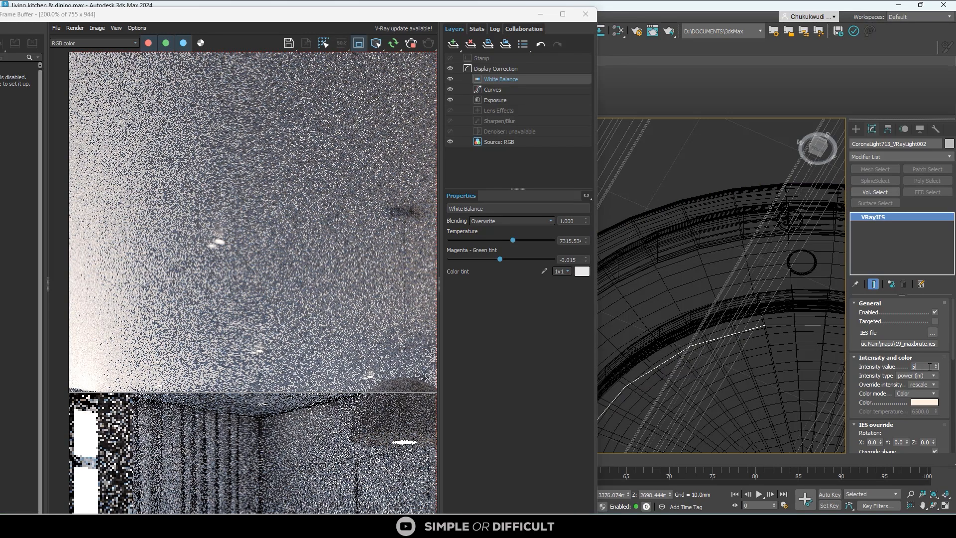
scroll(237, 301, up, 2)
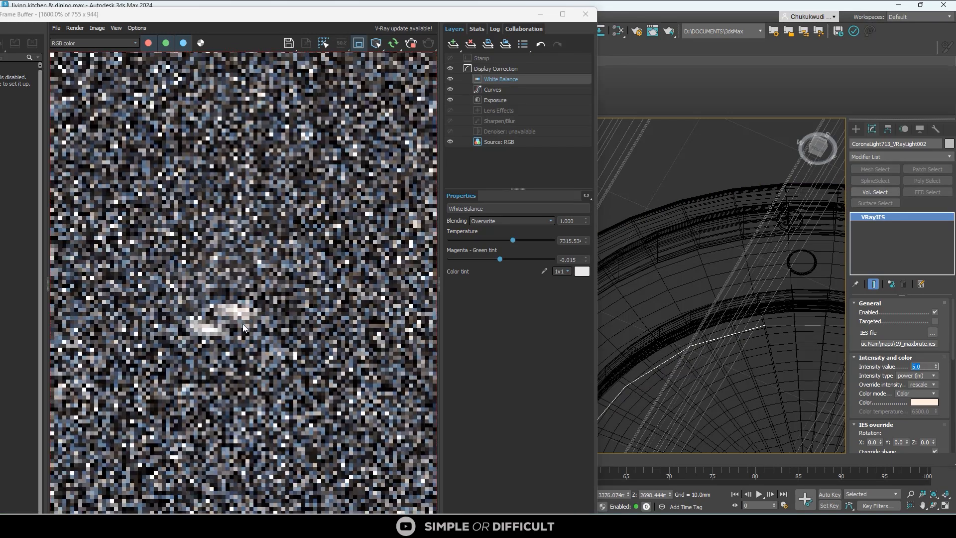
scroll(242, 327, up, 1)
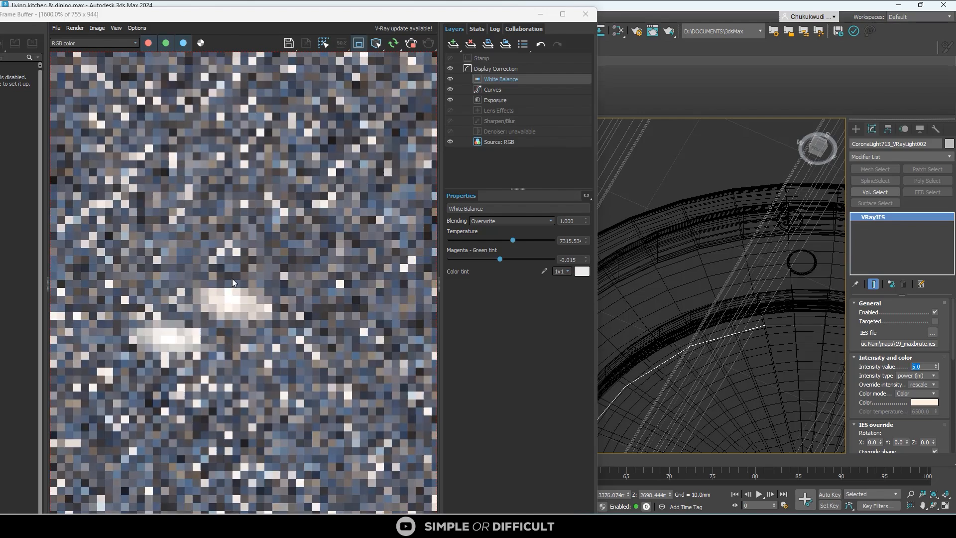
scroll(232, 279, down, 4)
scroll(127, 178, up, 3)
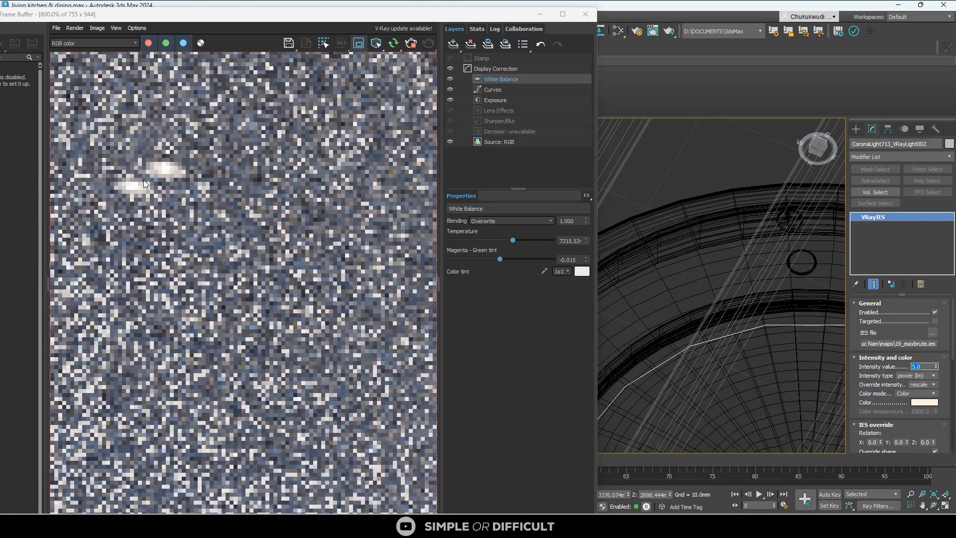
- Examine the paired ceiling downlights in the render close up and in the full image
scroll(145, 180, down, 2)
scroll(349, 261, up, 5)
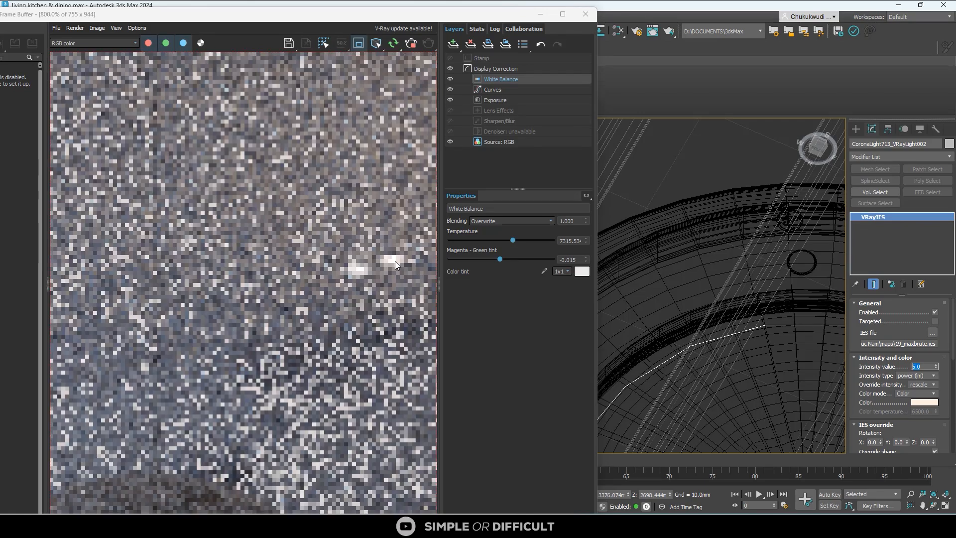
scroll(341, 259, down, 3)
scroll(341, 259, down, 1)
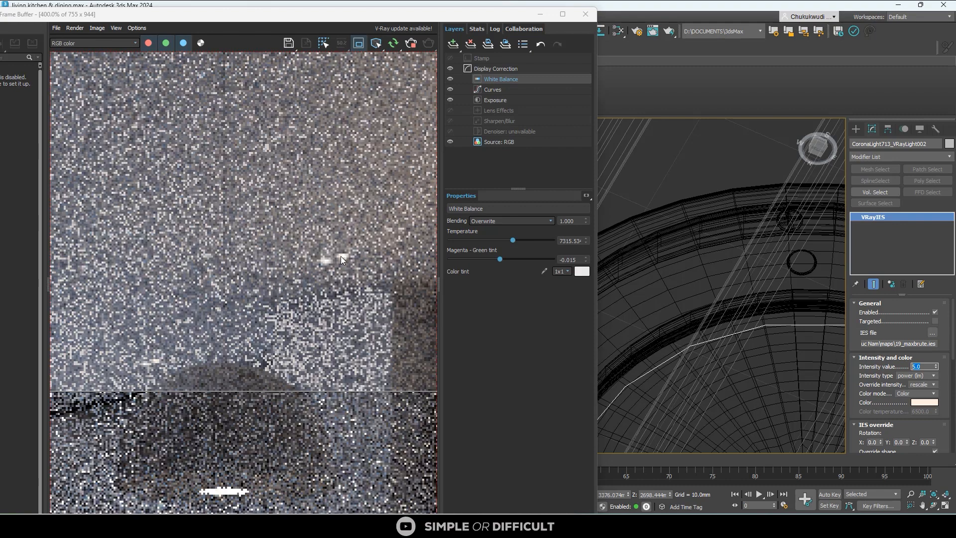
scroll(340, 256, down, 2)
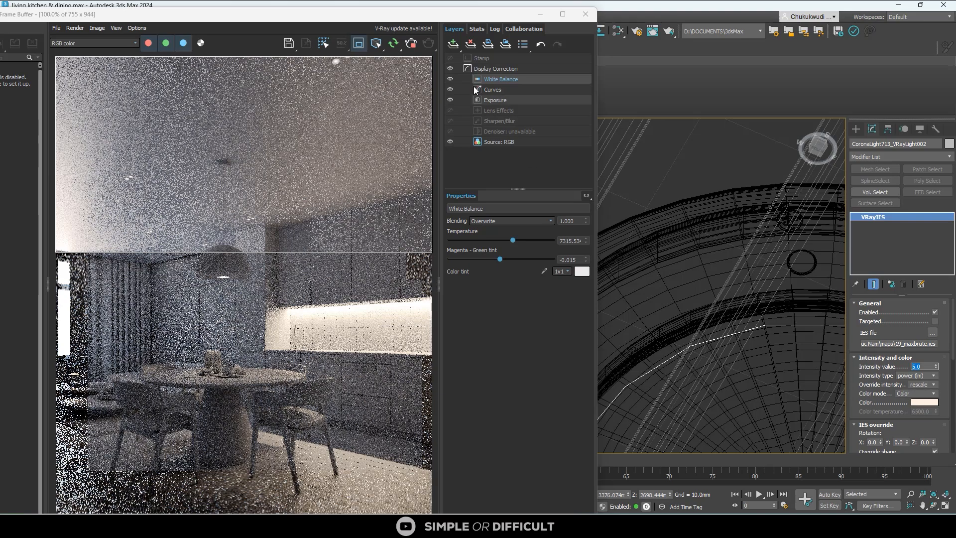
- Turn the viewport to orthographic side views of the room and examine the dining area with its pendant lamp
scroll(714, 231, down, 4)
scroll(713, 231, down, 8)
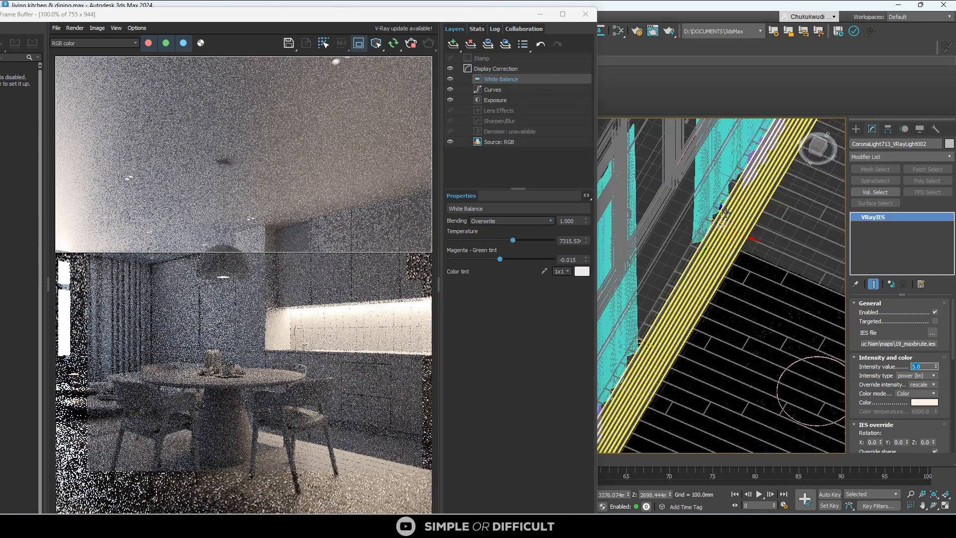
click(804, 144)
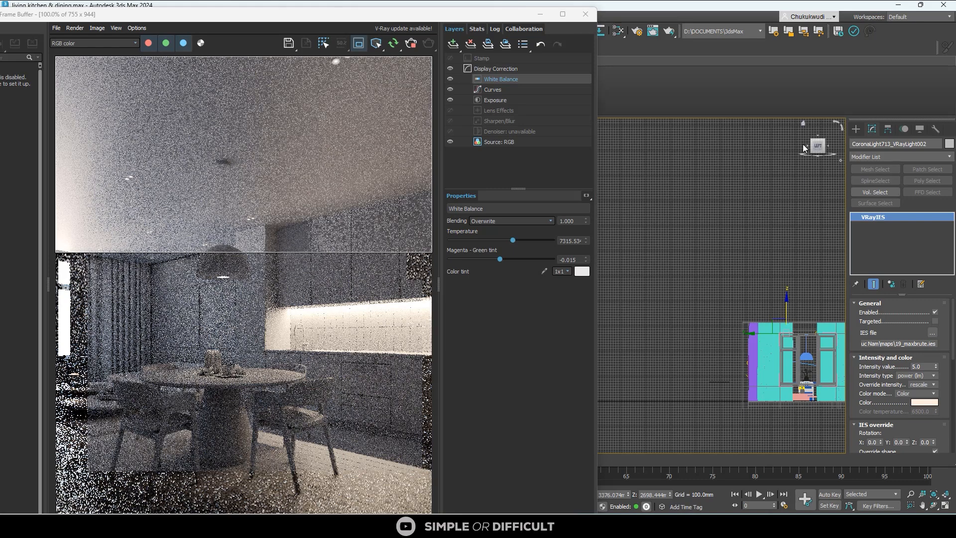
click(804, 147)
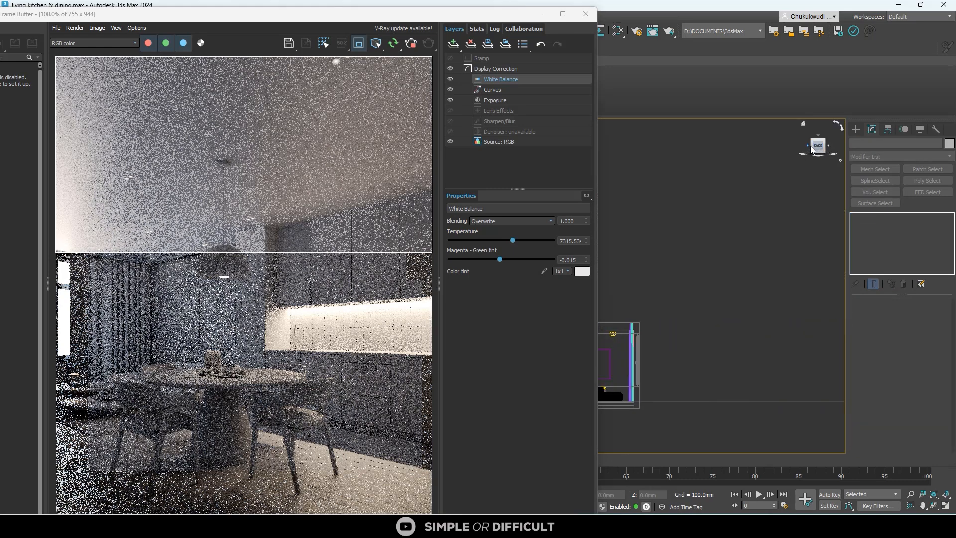
click(810, 148)
scroll(704, 303, down, 5)
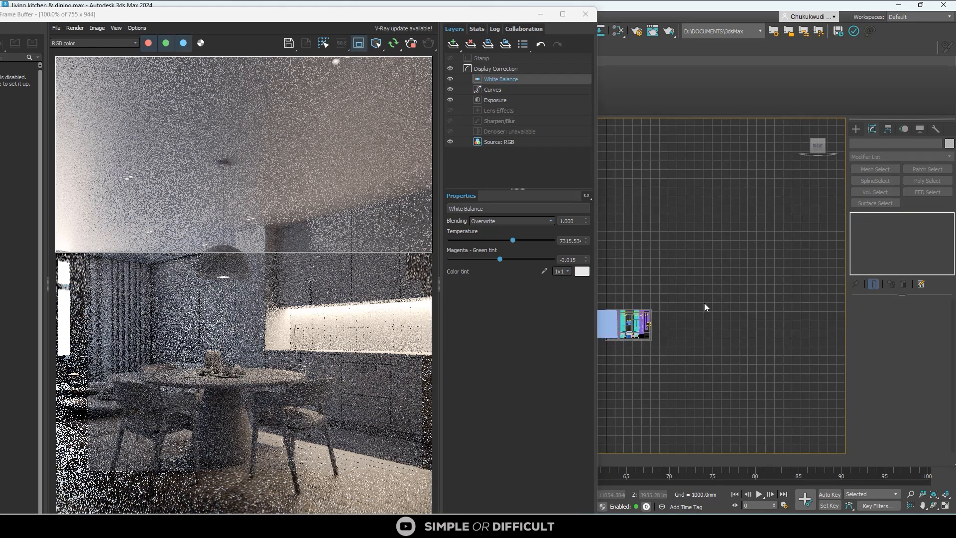
scroll(704, 303, up, 4)
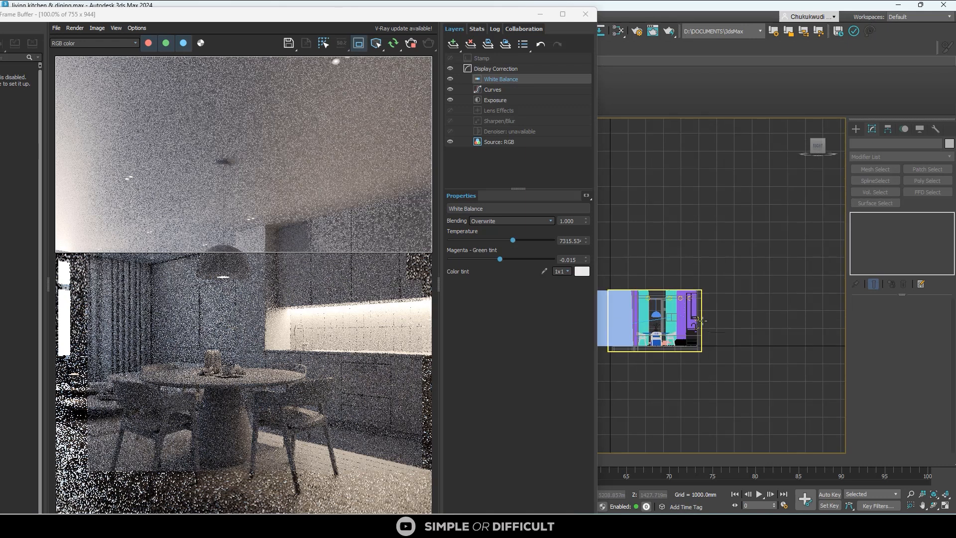
scroll(701, 320, up, 3)
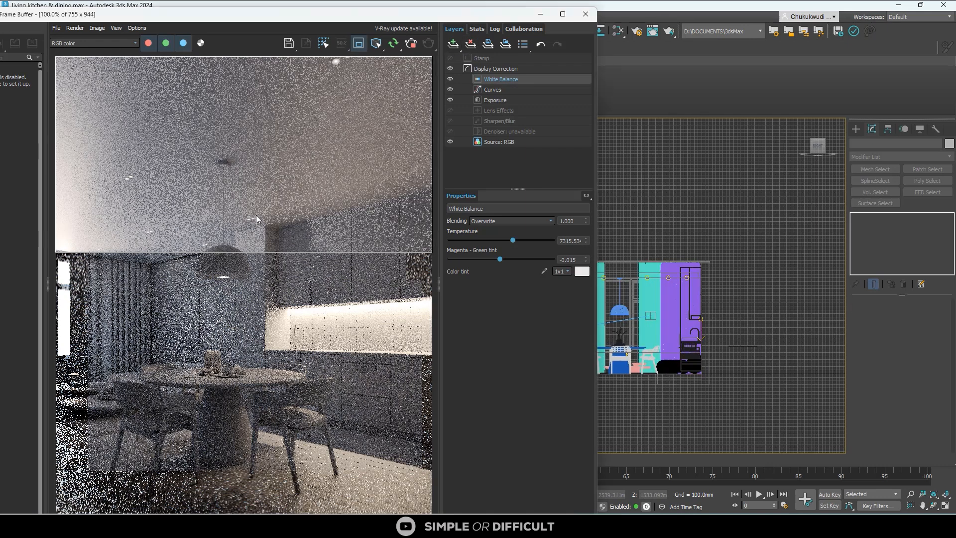
scroll(315, 208, up, 5)
scroll(315, 208, down, 5)
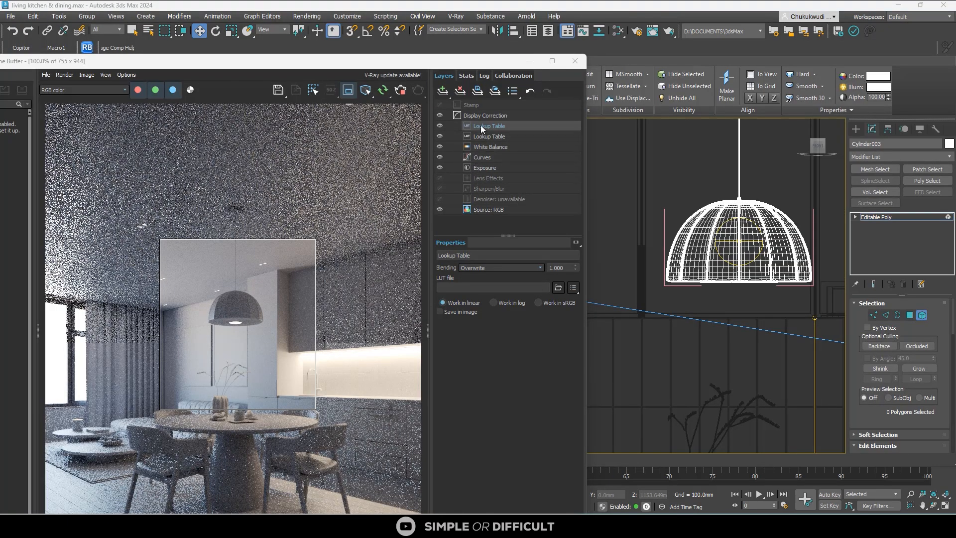
- Add the V-Ray denoiser to the scene and restart the interactive render
click(506, 198)
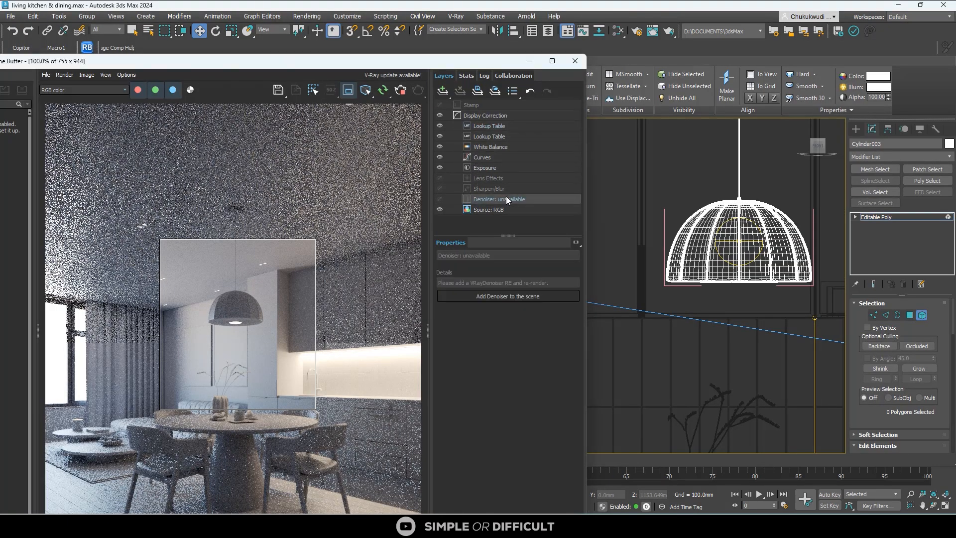
click(516, 297)
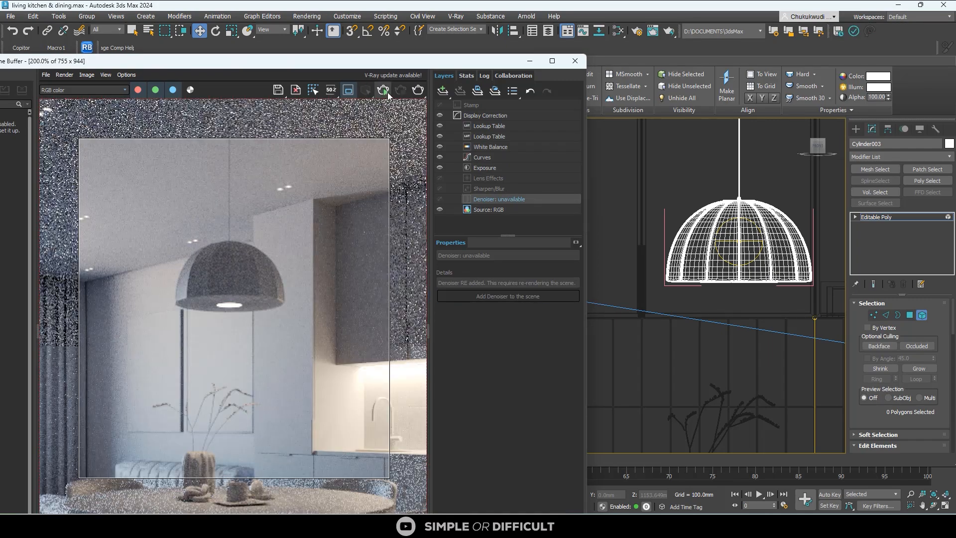
click(387, 92)
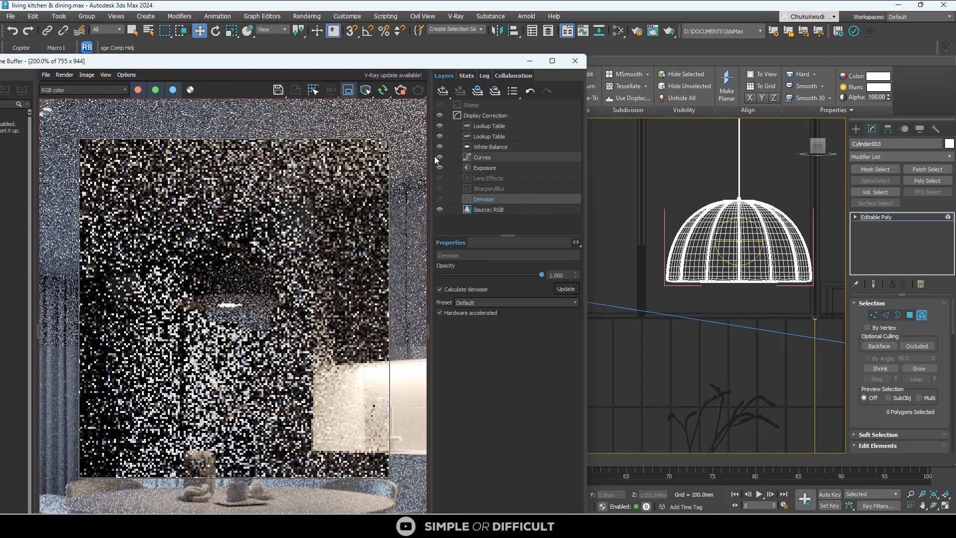
- Examine the pendant lamp in the denoised render region and look through the denoiser's preset options
scroll(270, 264, up, 2)
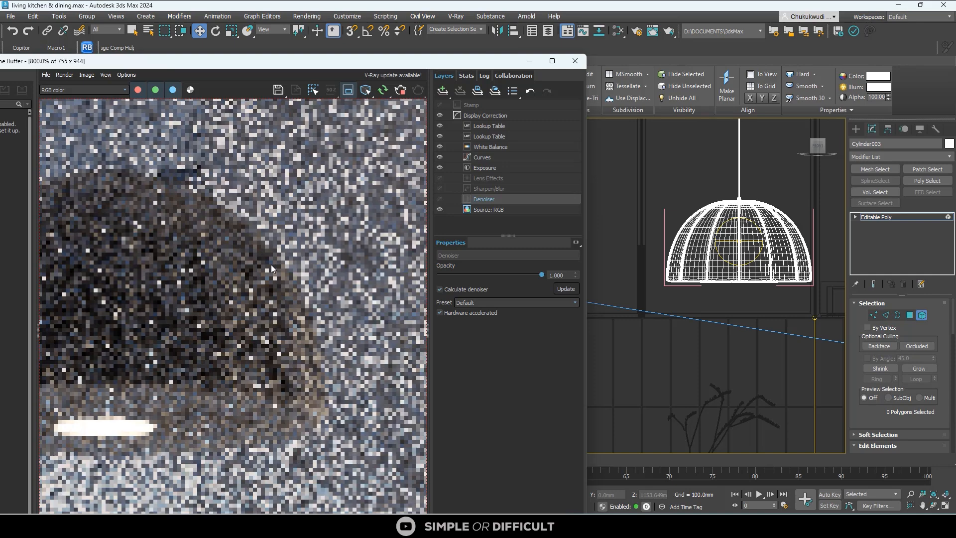
scroll(270, 265, down, 1)
click(500, 303)
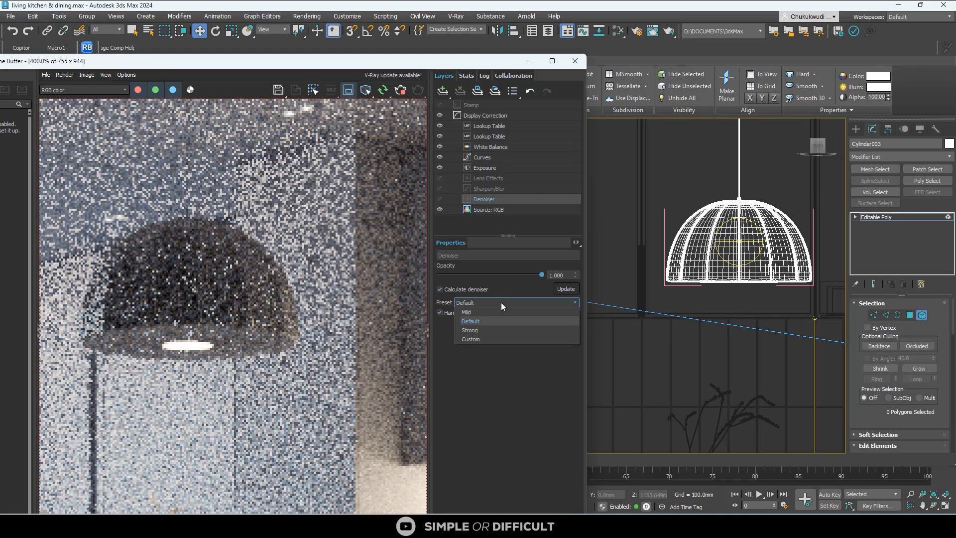
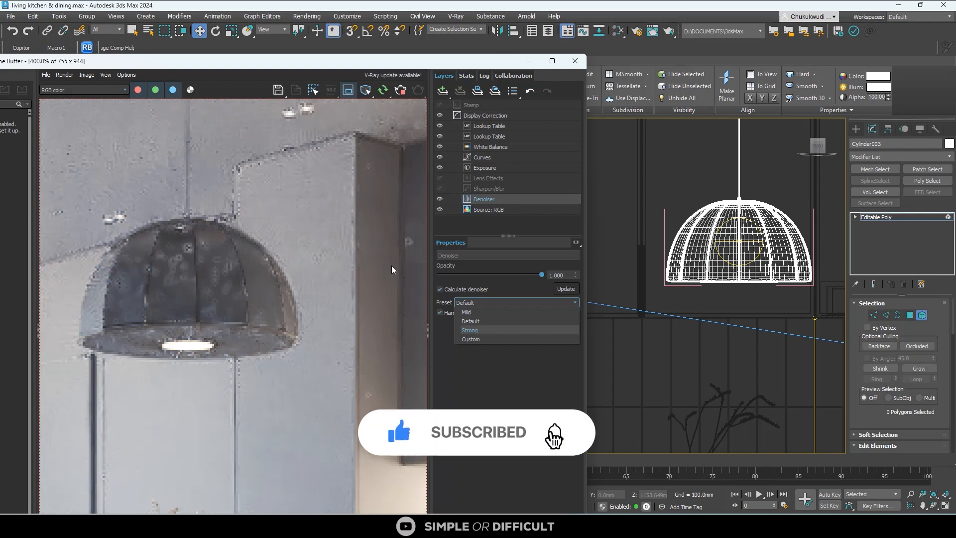
click(501, 371)
scroll(300, 321, down, 4)
scroll(209, 360, up, 4)
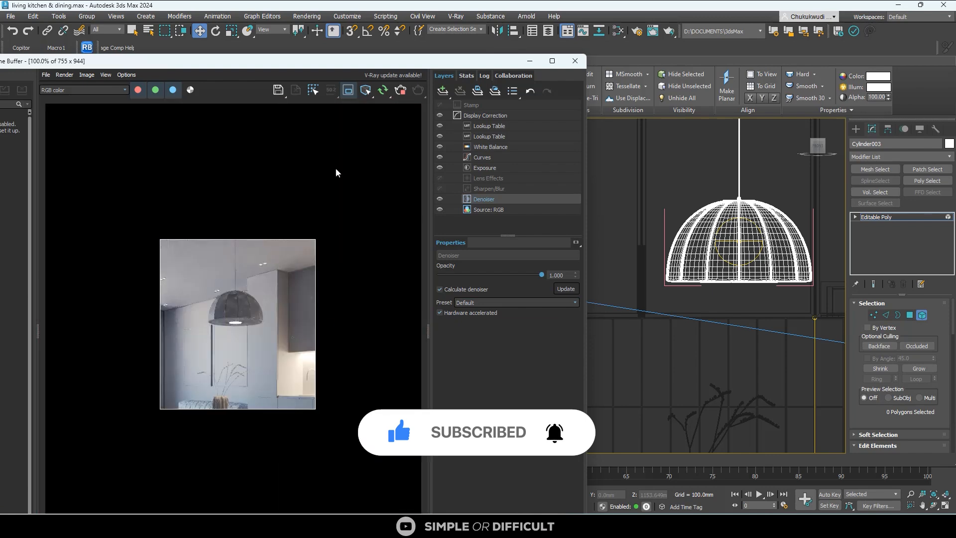
- Turn off region rendering and check the denoised render of the whole room
click(347, 93)
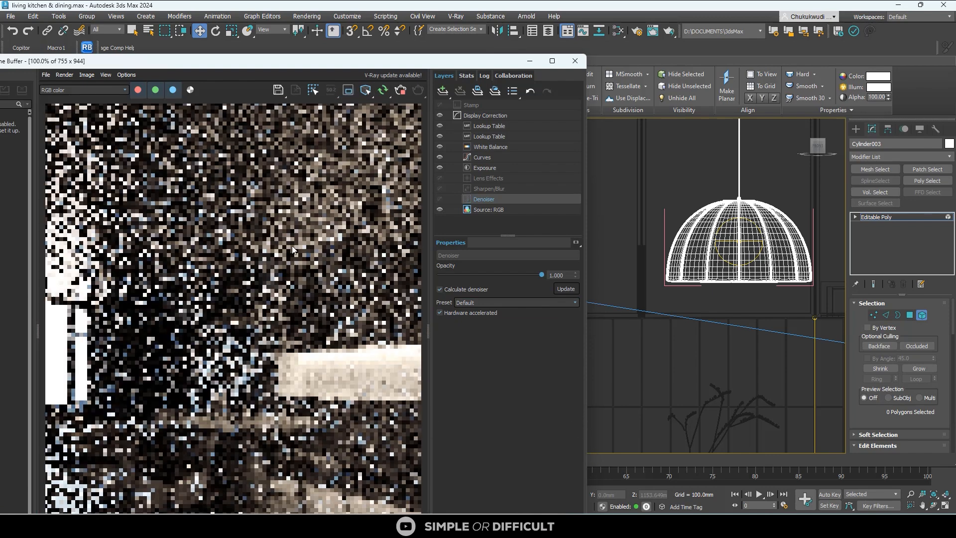
scroll(292, 247, down, 1)
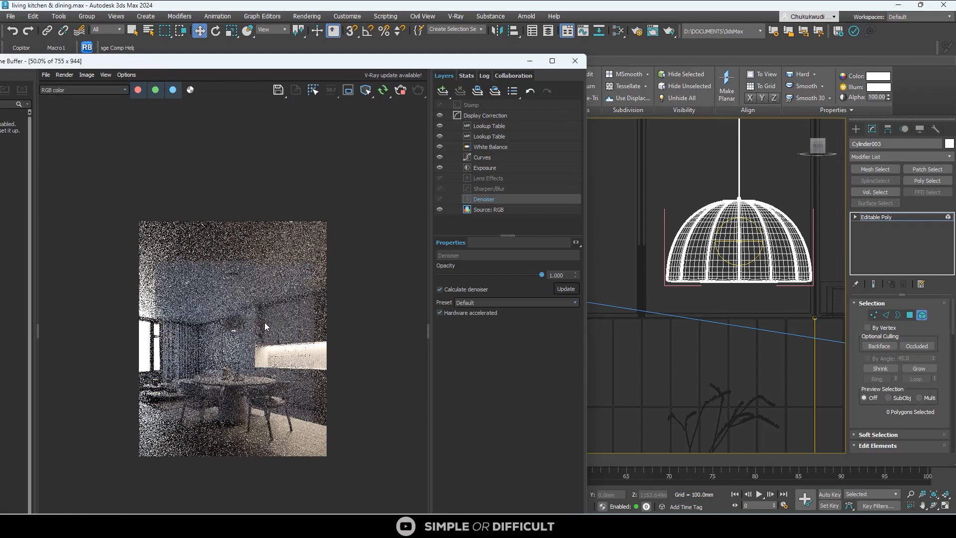
scroll(265, 361, up, 1)
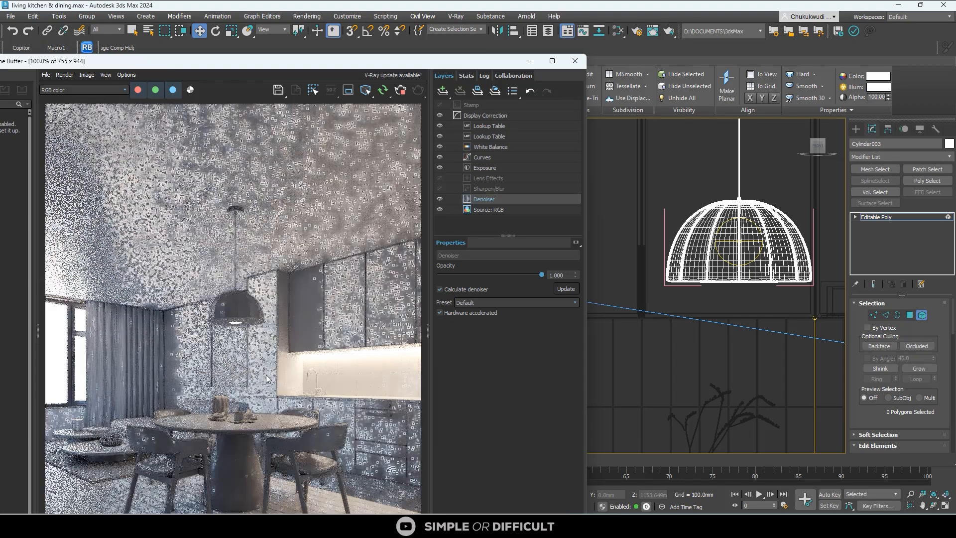
scroll(88, 192, up, 2)
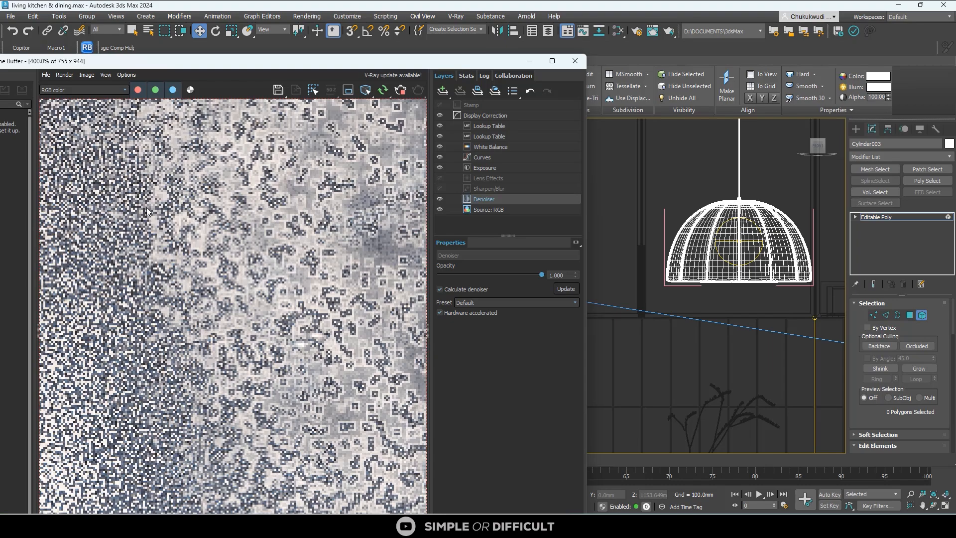
scroll(146, 211, down, 2)
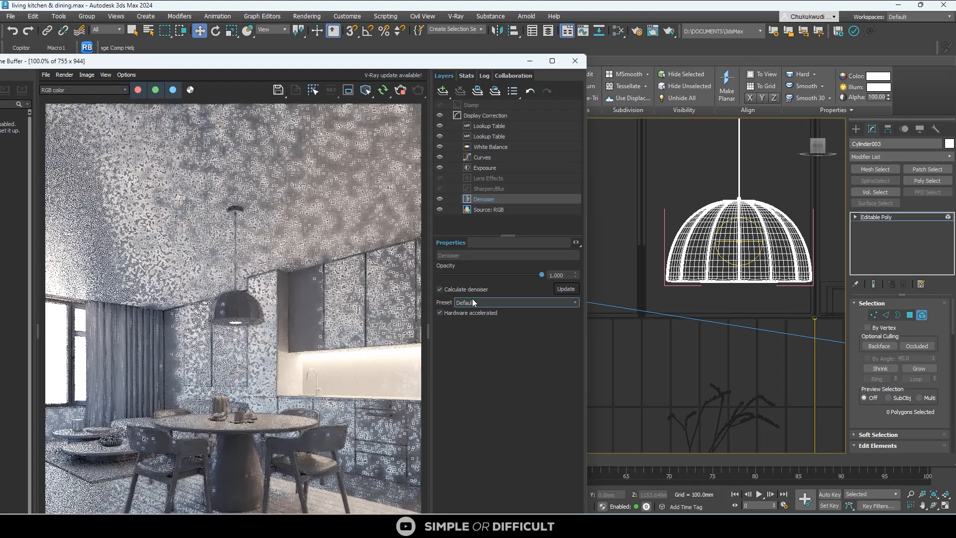
- Switch the viewport to the left view facing the window wall and stop the interactive render
drag(481, 68, 427, 211)
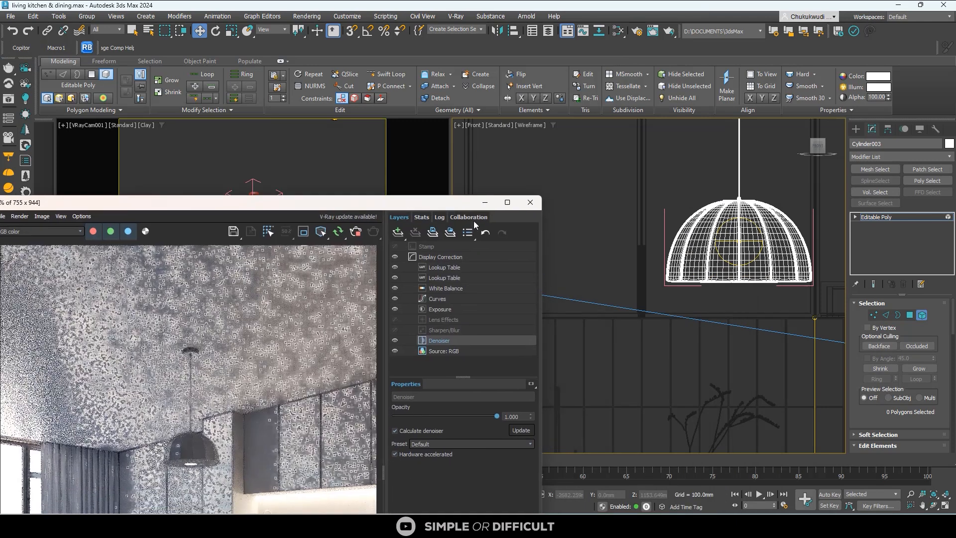
scroll(648, 235, down, 6)
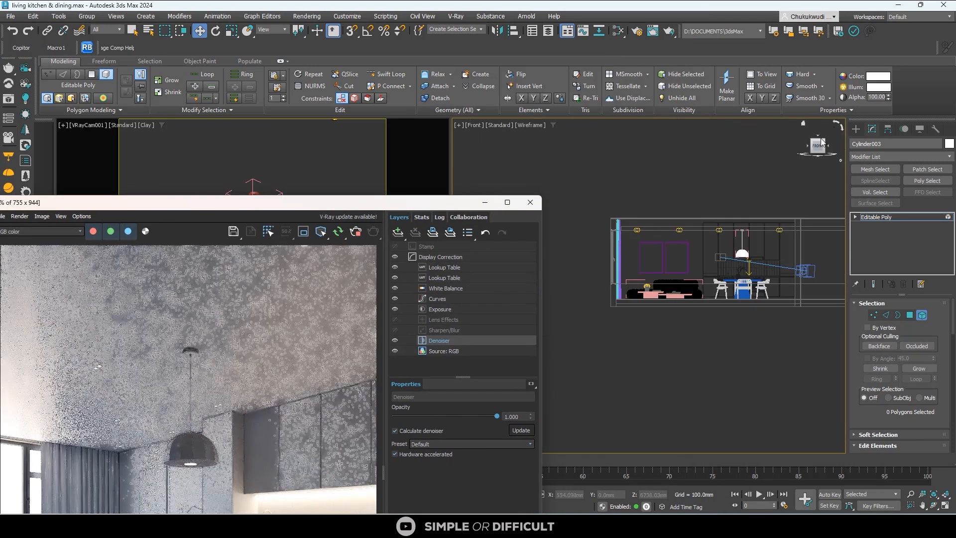
click(807, 149)
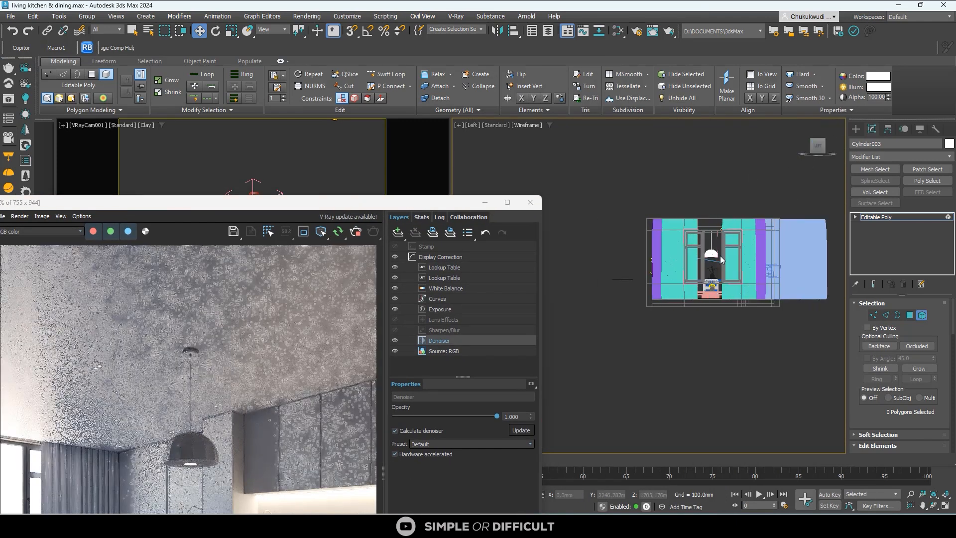
drag(366, 203, 427, 62)
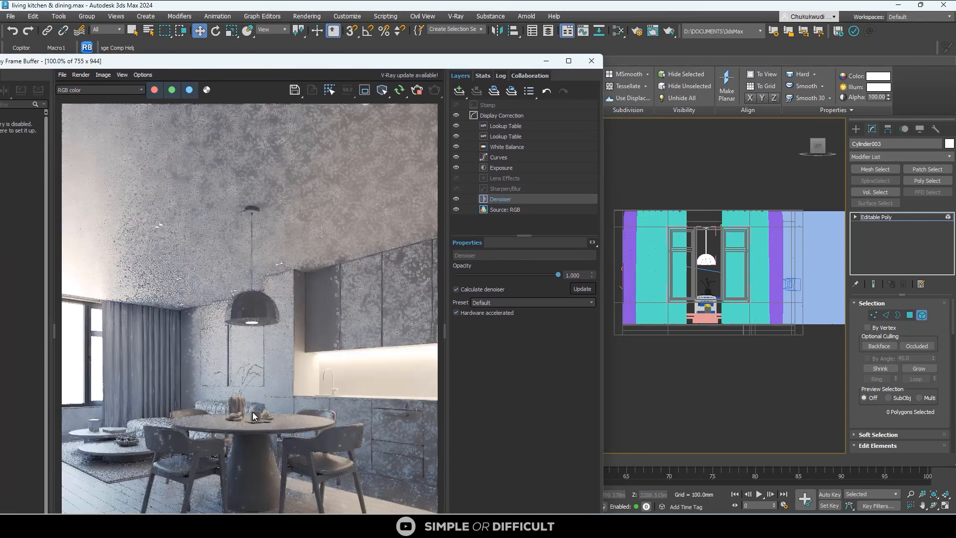
click(417, 94)
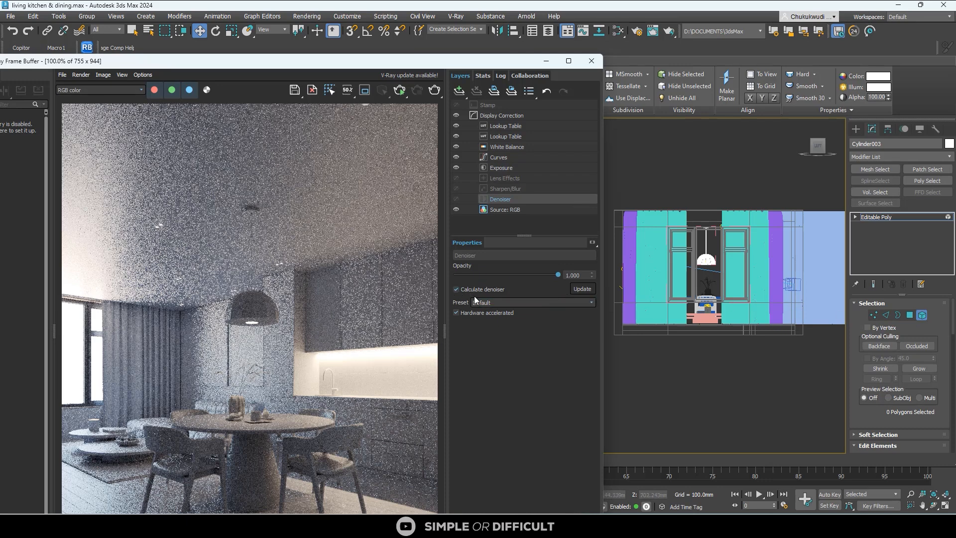
- Draw a VRayLight plane about 2207 by 1931 mm over the window opening in the left view
click(855, 129)
click(881, 144)
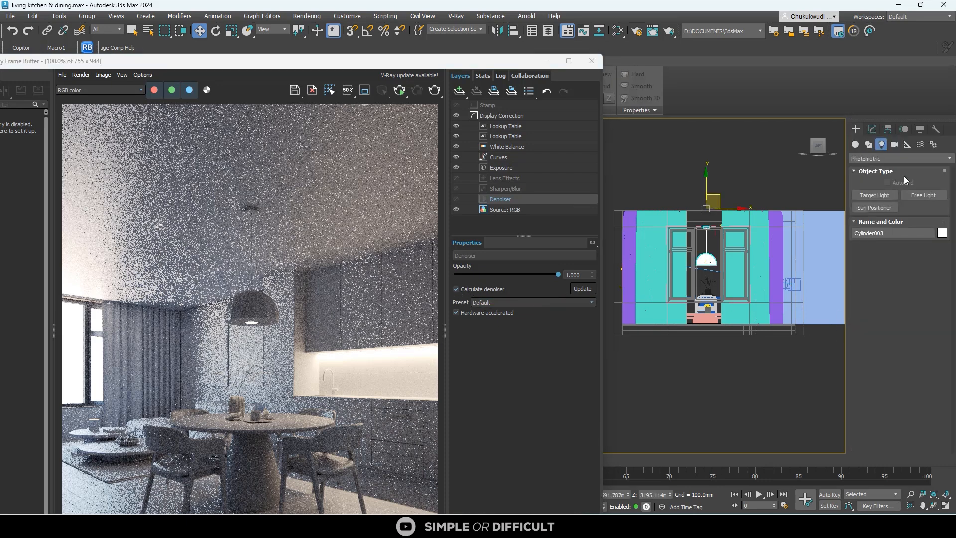
click(895, 158)
click(888, 195)
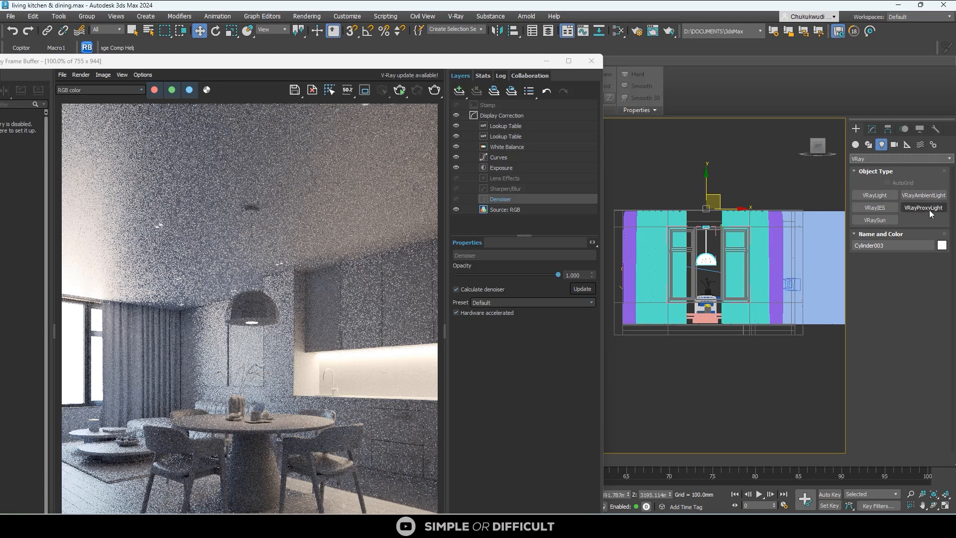
click(875, 194)
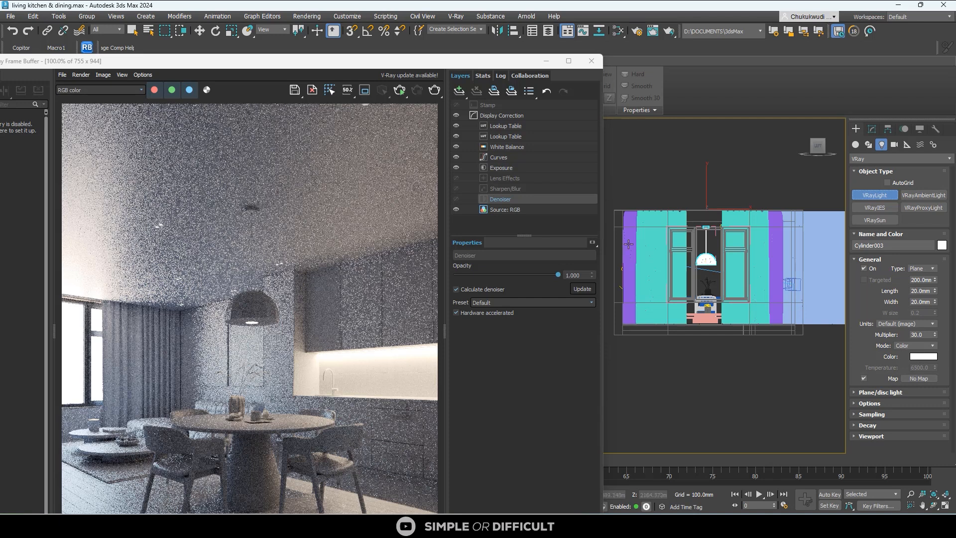
drag(668, 223, 747, 299)
- Move the plane light to the window end of the room and check its alignment with the opening in the left view
key(p)
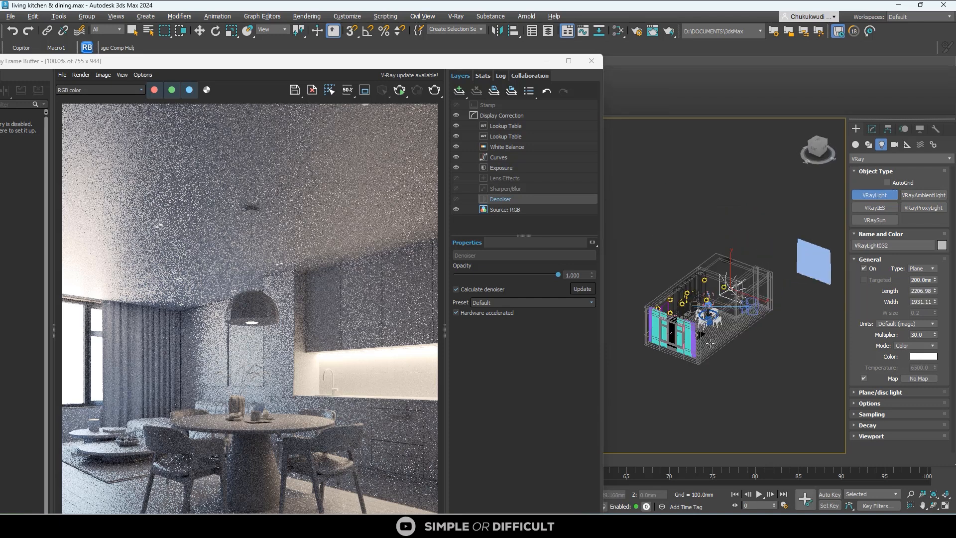
alt+middle_drag(747, 299, 737, 286)
scroll(737, 285, down, 4)
click(199, 31)
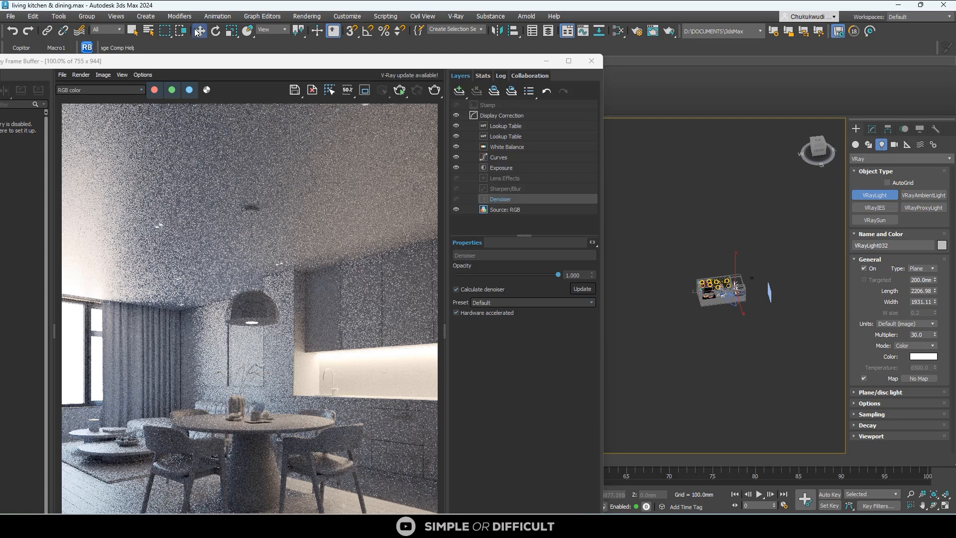
drag(736, 286, 722, 286)
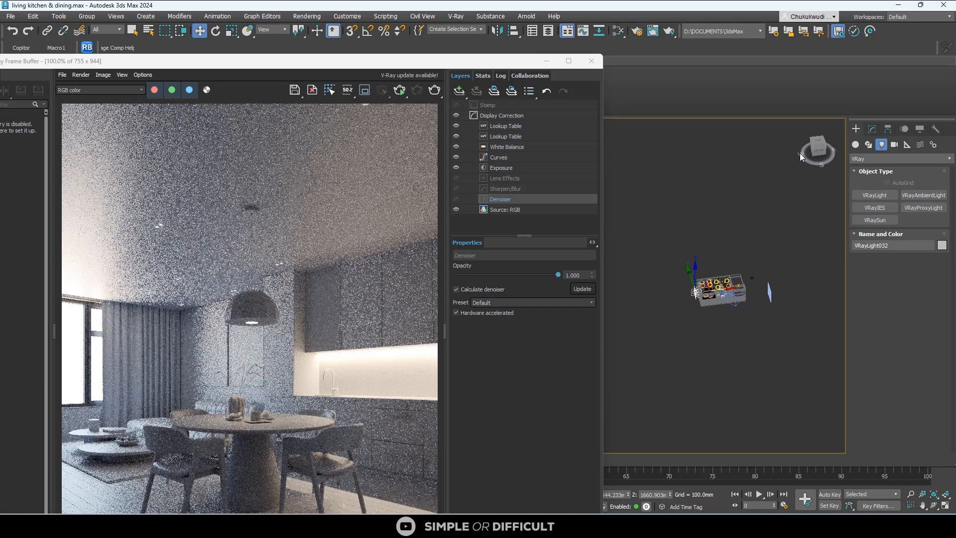
click(800, 154)
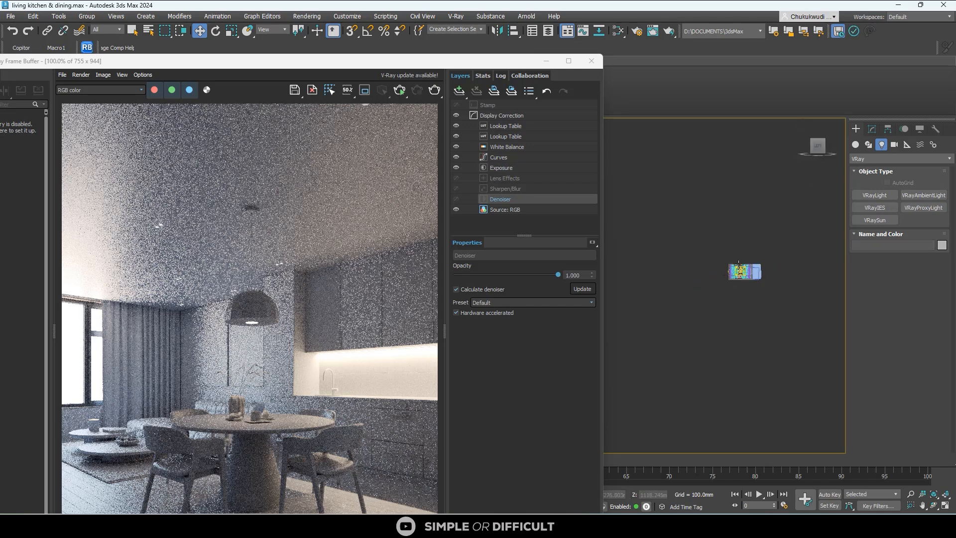
scroll(741, 271, up, 5)
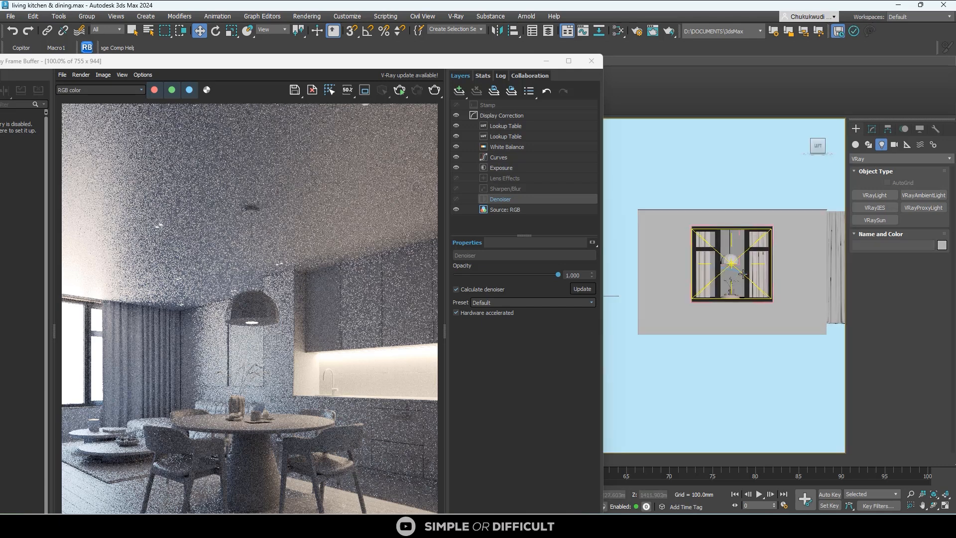
- Move the VRayLight plane along X toward the room until it sits against the window in the end wall
scroll(743, 274, down, 4)
alt+middle_drag(743, 275, 681, 316)
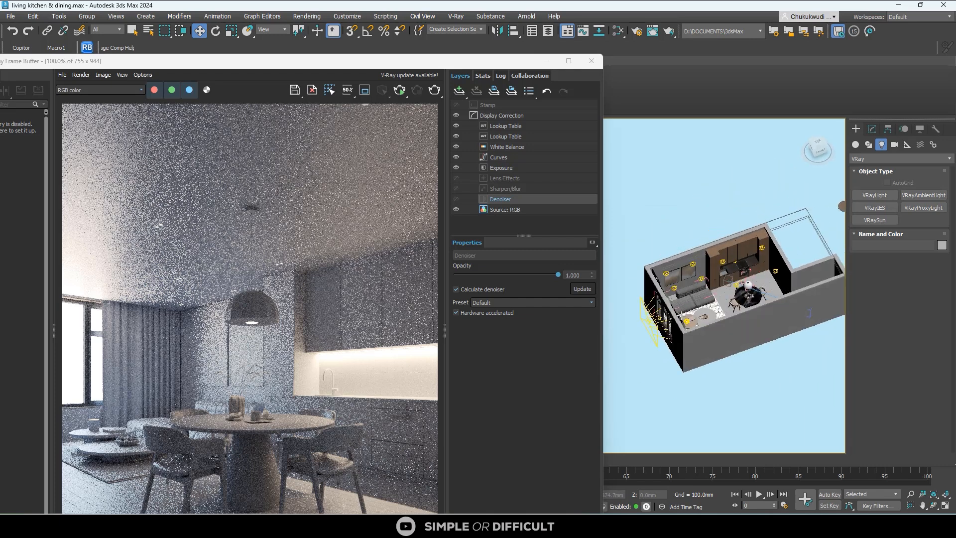
scroll(680, 316, up, 6)
scroll(667, 315, down, 2)
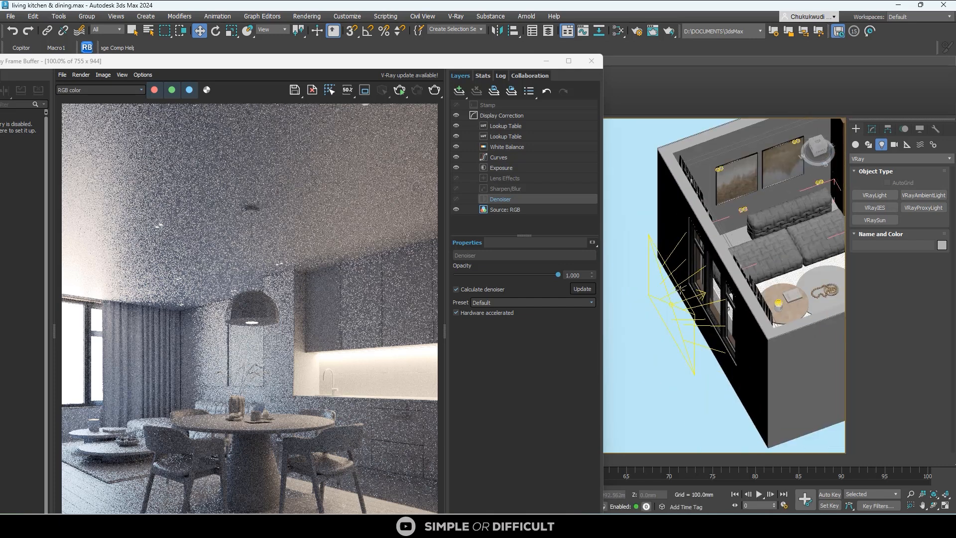
click(680, 289)
drag(709, 287, 738, 290)
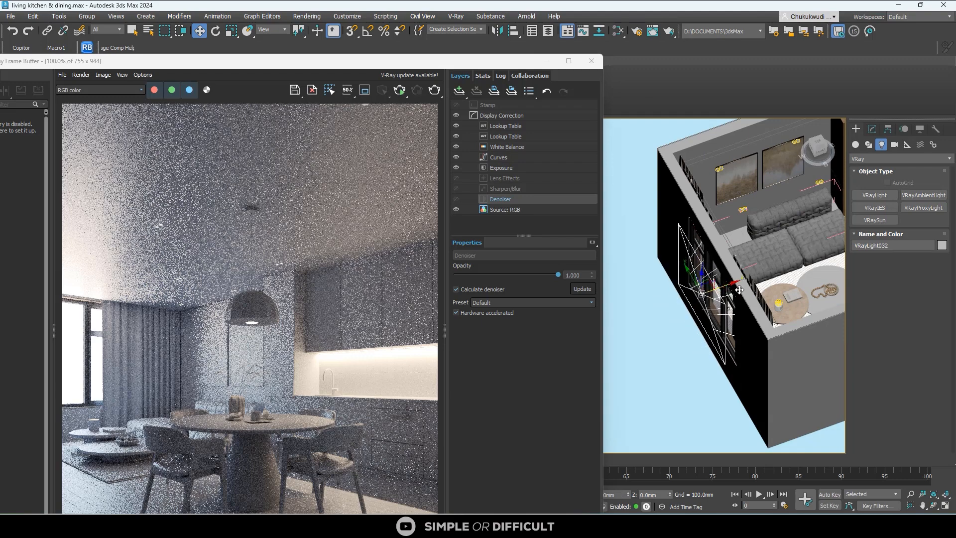
alt+middle_drag(738, 290, 835, 254)
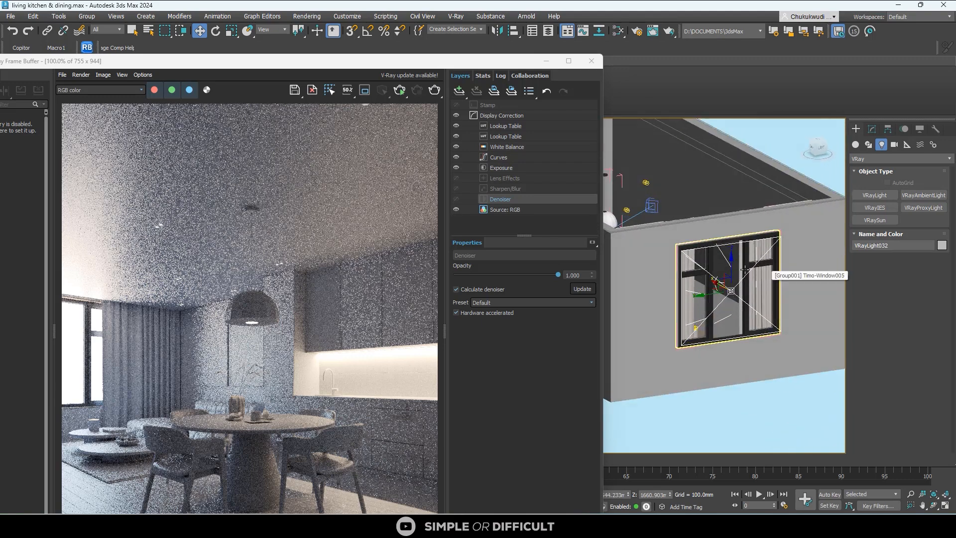
- Make the window plane light invisible and turn off Affect diffuse, Affect specular and Affect reflections, keeping Affect atmospherics on
click(873, 130)
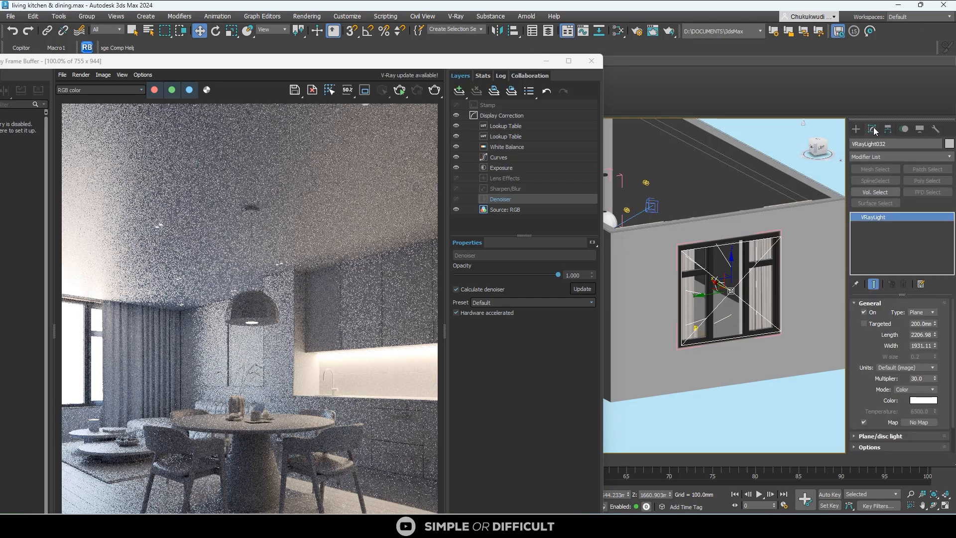
scroll(880, 415, down, 2)
click(876, 415)
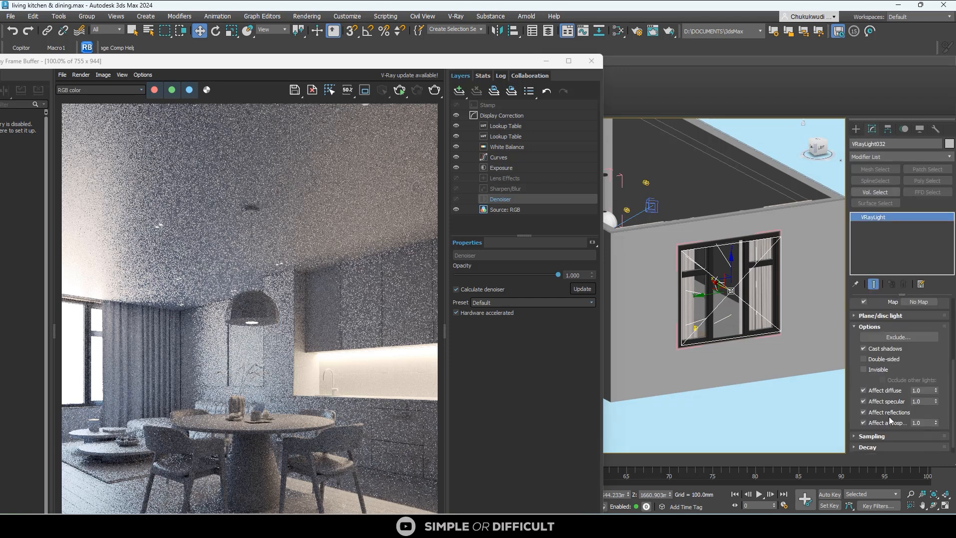
click(864, 370)
click(883, 391)
click(886, 402)
click(888, 413)
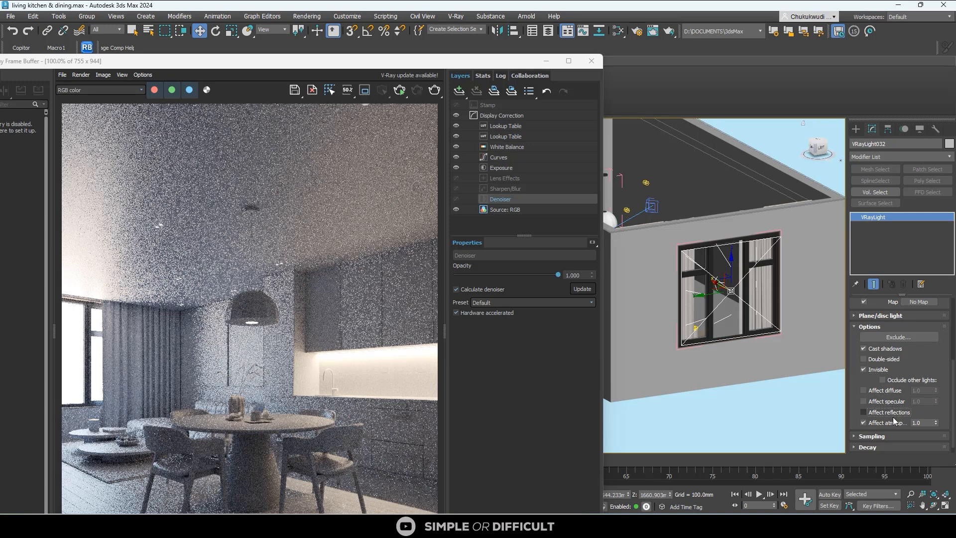
click(891, 423)
click(899, 424)
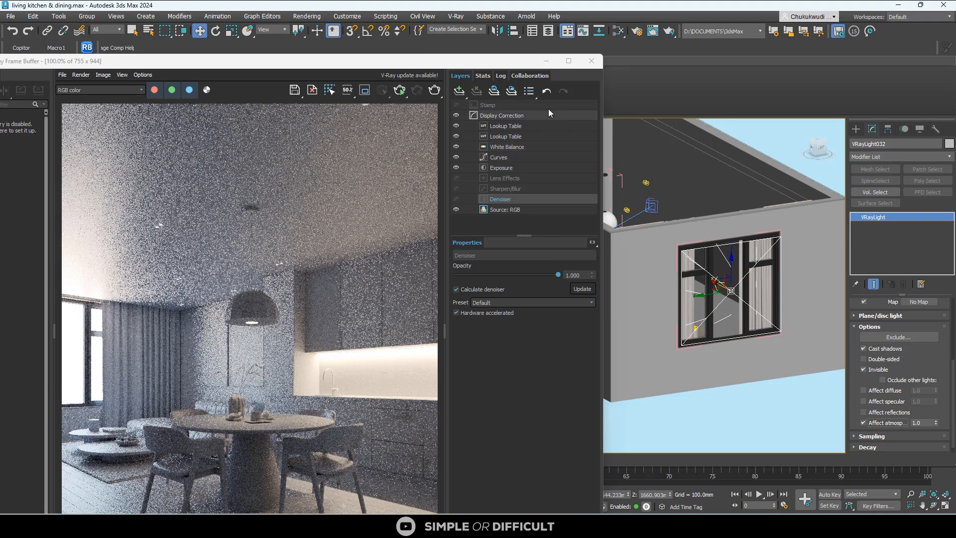
- Start the interactive render with the window light and reposition the frame buffer so the whole image width shows
click(399, 89)
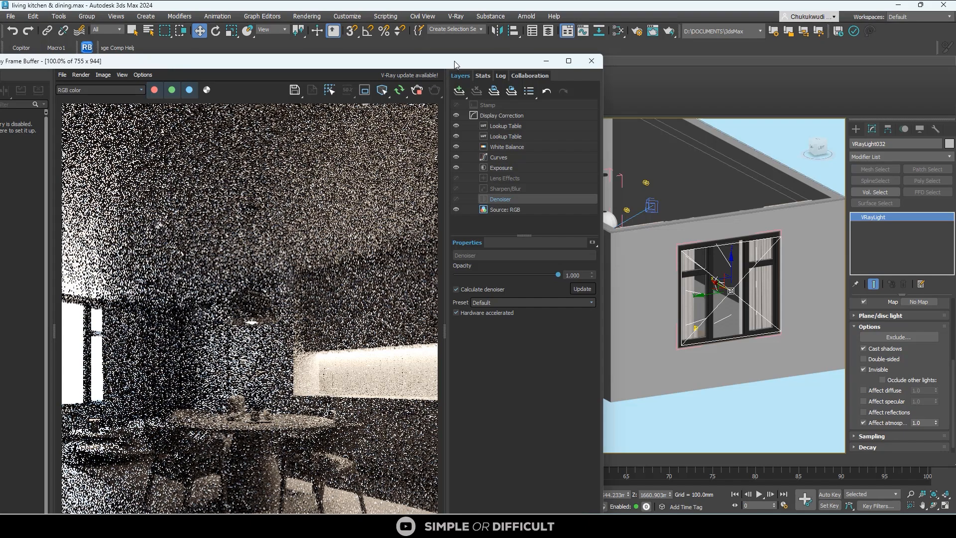
drag(456, 63, 550, 40)
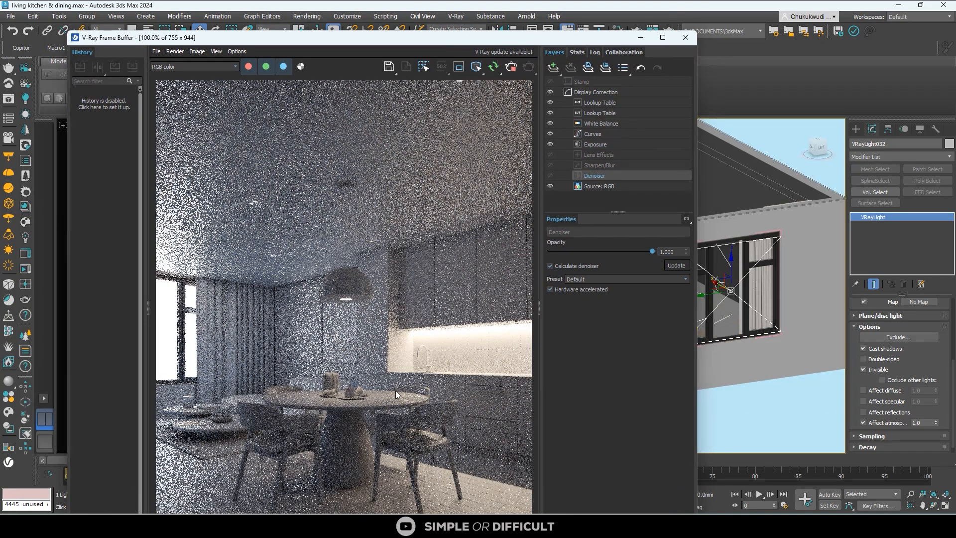
- Test the window light's Cast shadows option off and back on with the Denoiser layer hidden
click(864, 412)
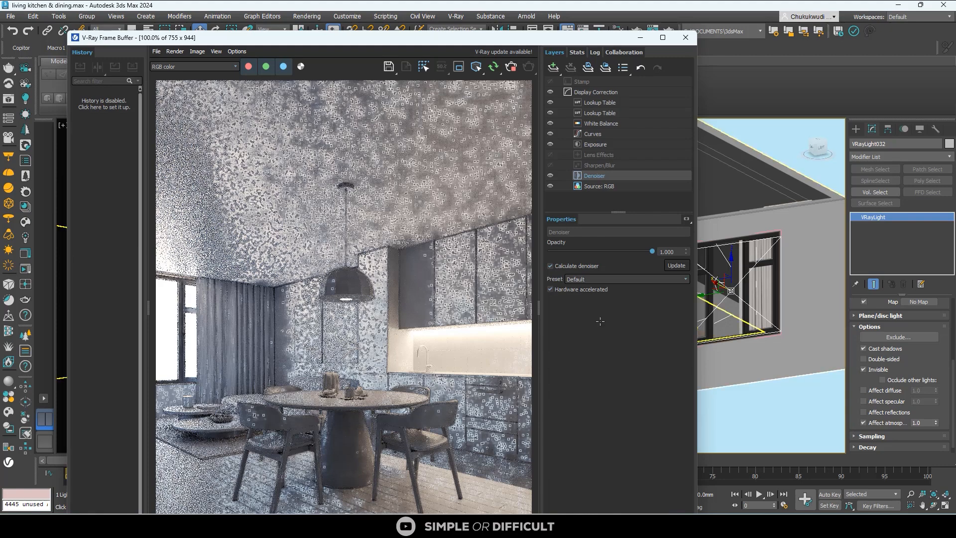
click(550, 175)
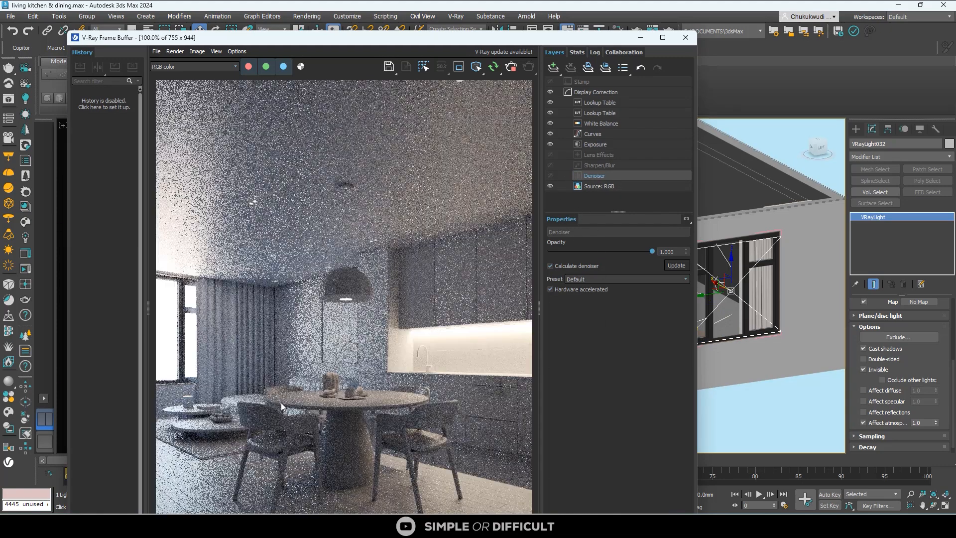
click(863, 348)
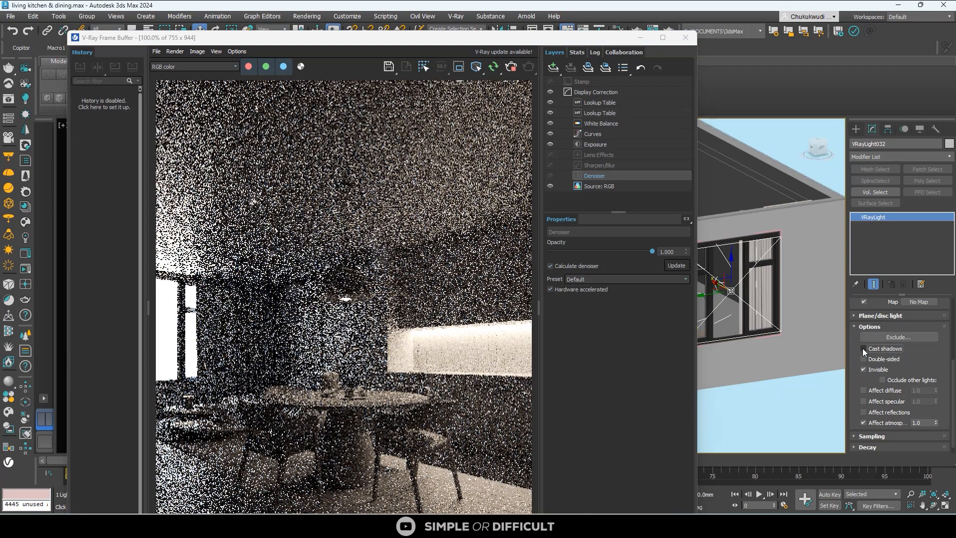
click(863, 348)
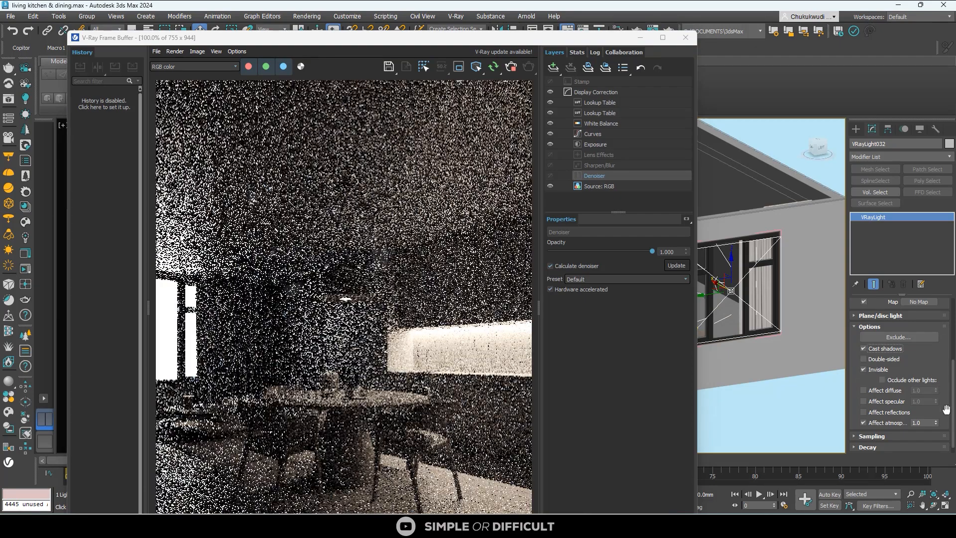
- Turn on Affect diffuse for the window light and try multiplier values of 5 and 10
click(889, 388)
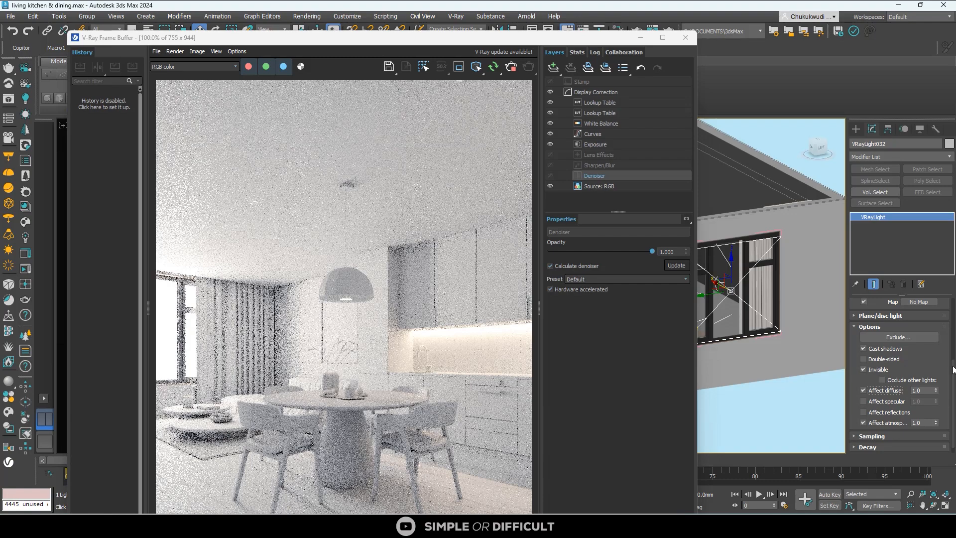
scroll(949, 352, up, 3)
scroll(946, 362, up, 3)
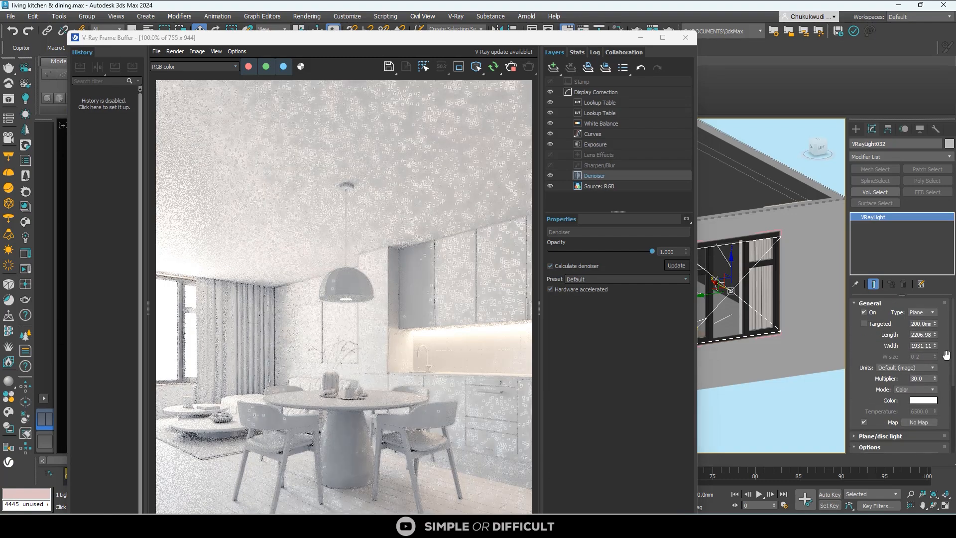
click(924, 379)
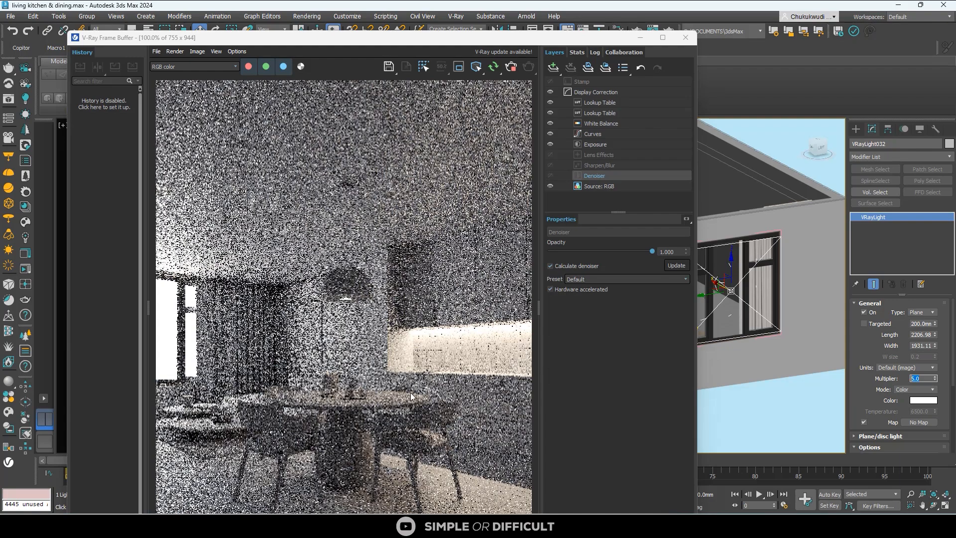
scroll(416, 257, down, 1)
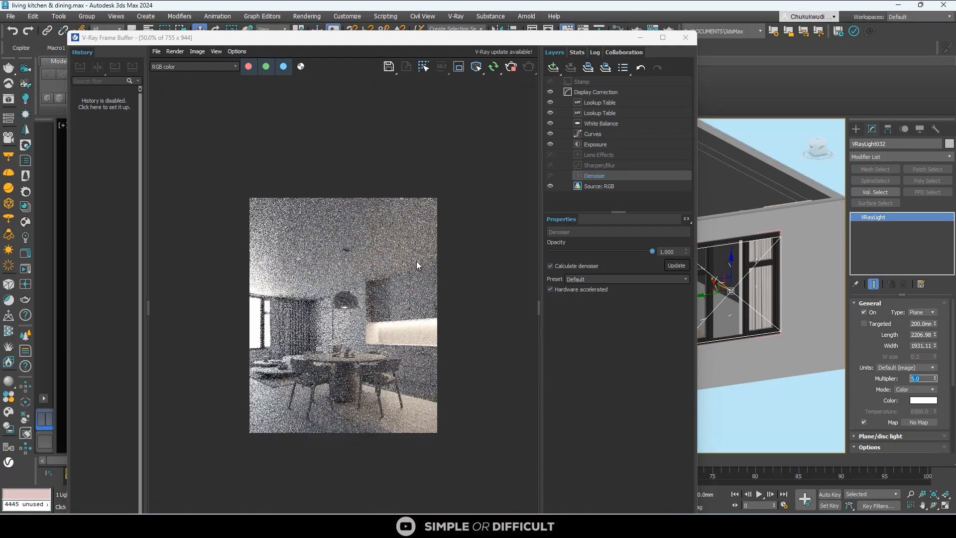
scroll(342, 443, up, 1)
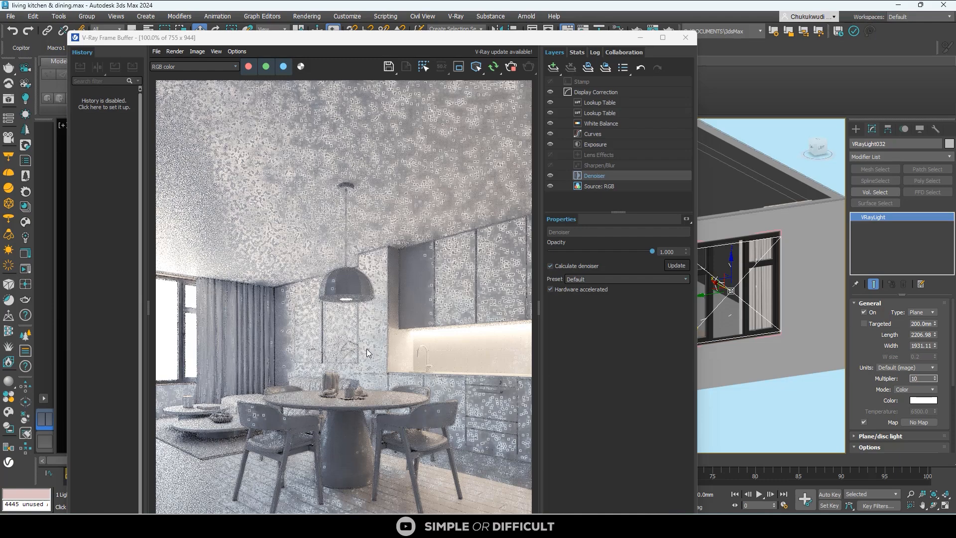
- Hide the Denoiser layer and turn off its Calculate denoiser option to inspect the raw render
click(549, 176)
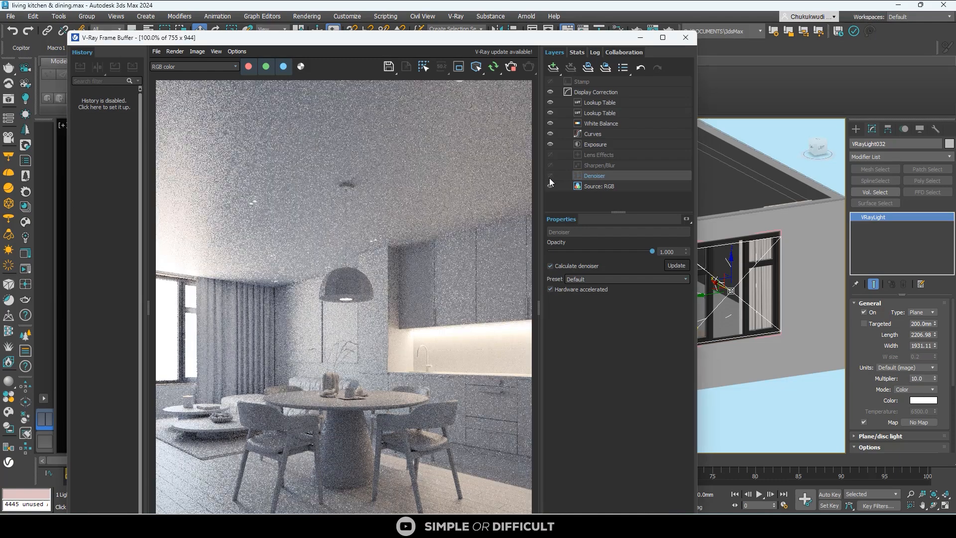
click(551, 267)
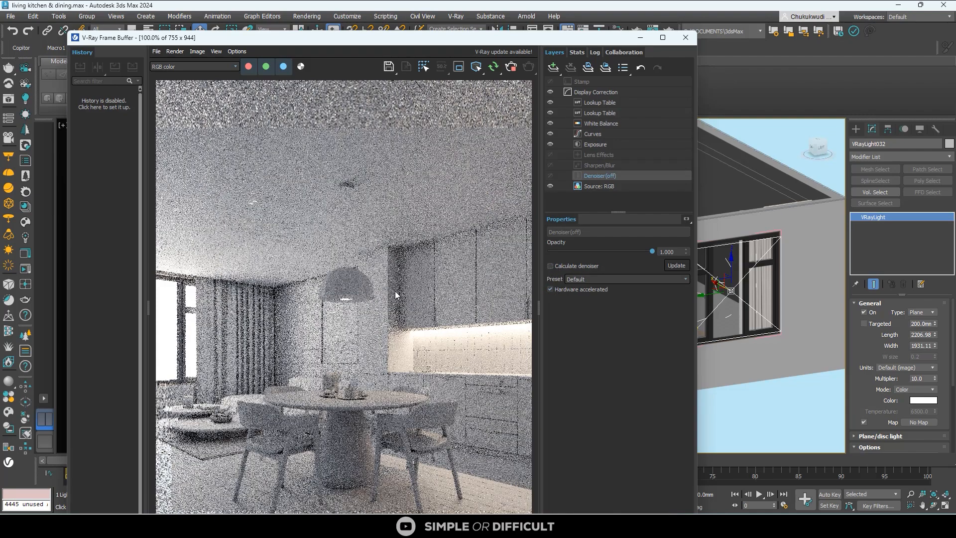
scroll(324, 244, down, 1)
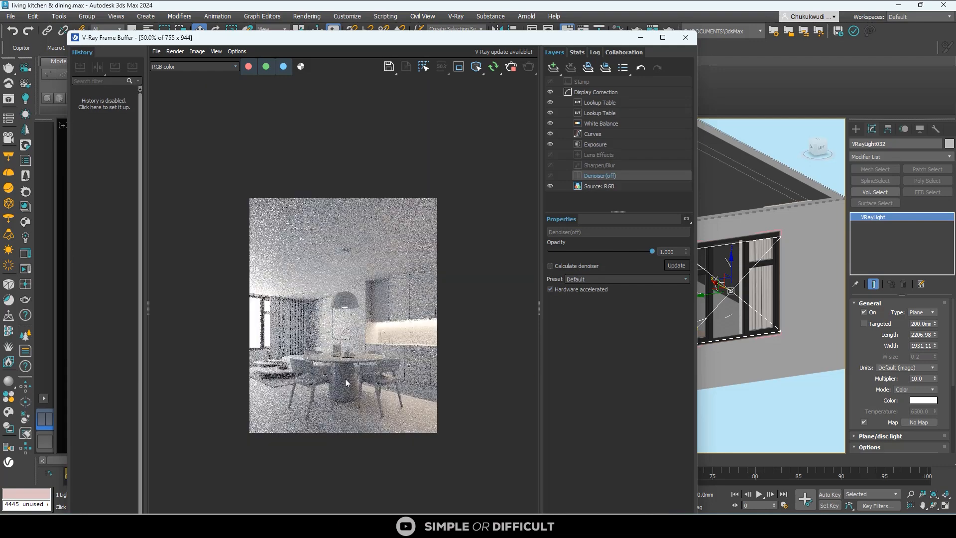
scroll(343, 404, up, 1)
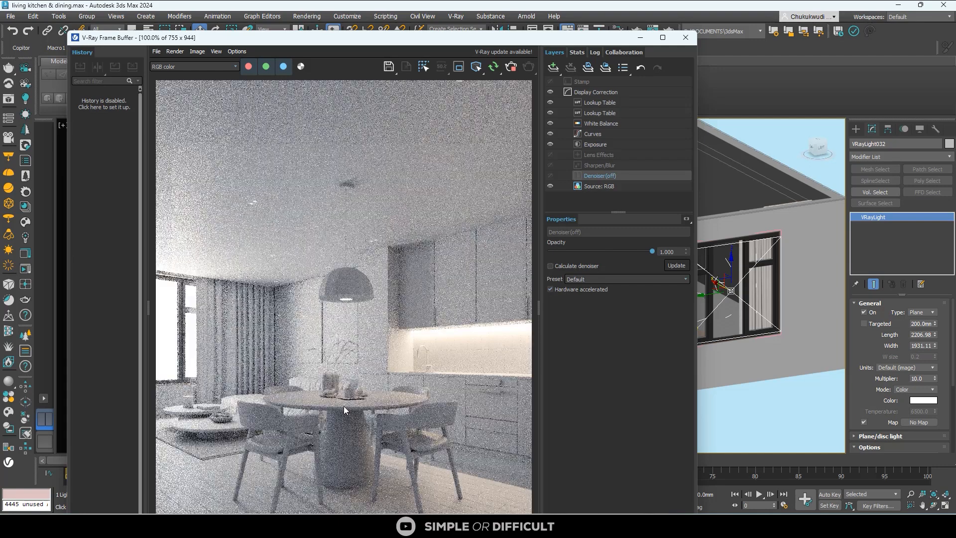
- Set the window light's multiplier to 5
click(926, 376)
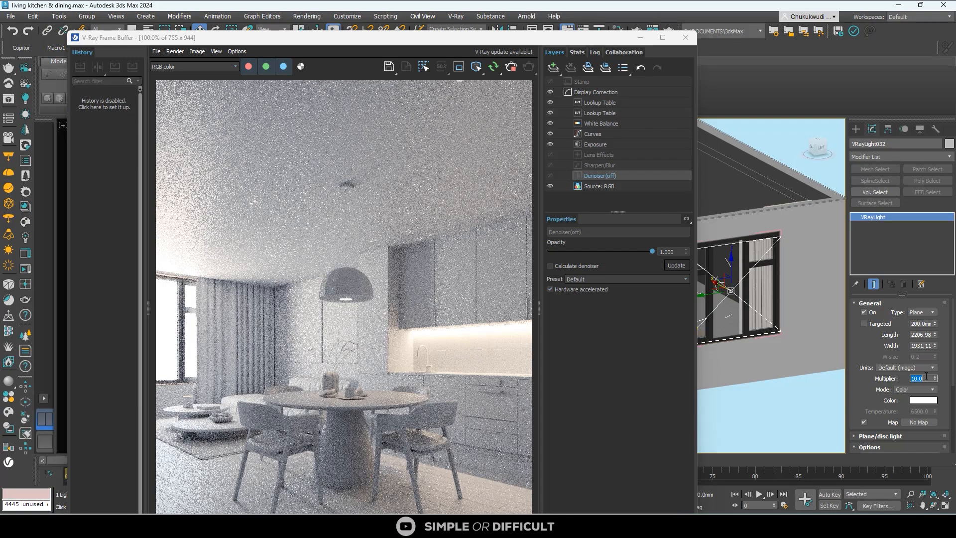
text(5)
key(Return)
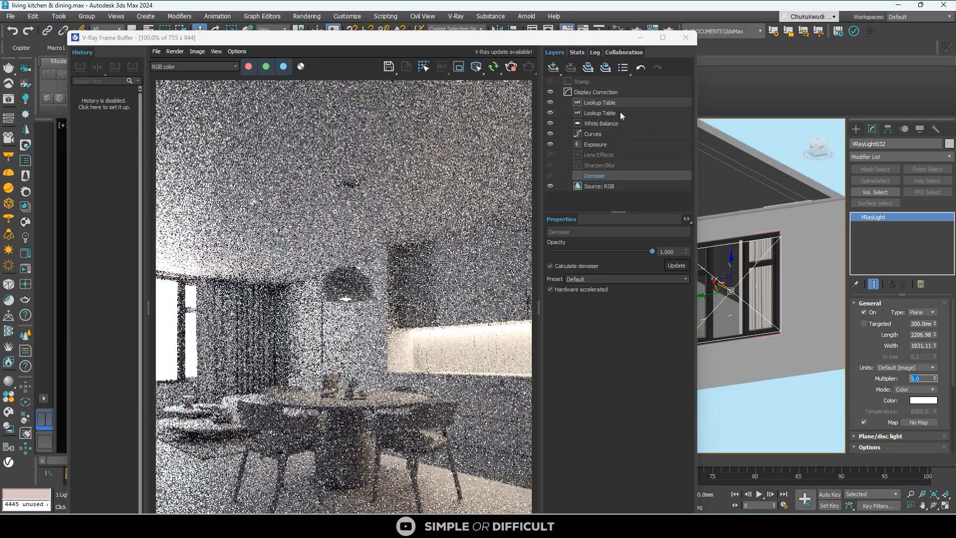
- Adjust the render's Exposure layer to an exposure of about 1.99 and a highlight burn of about 0.248
click(613, 147)
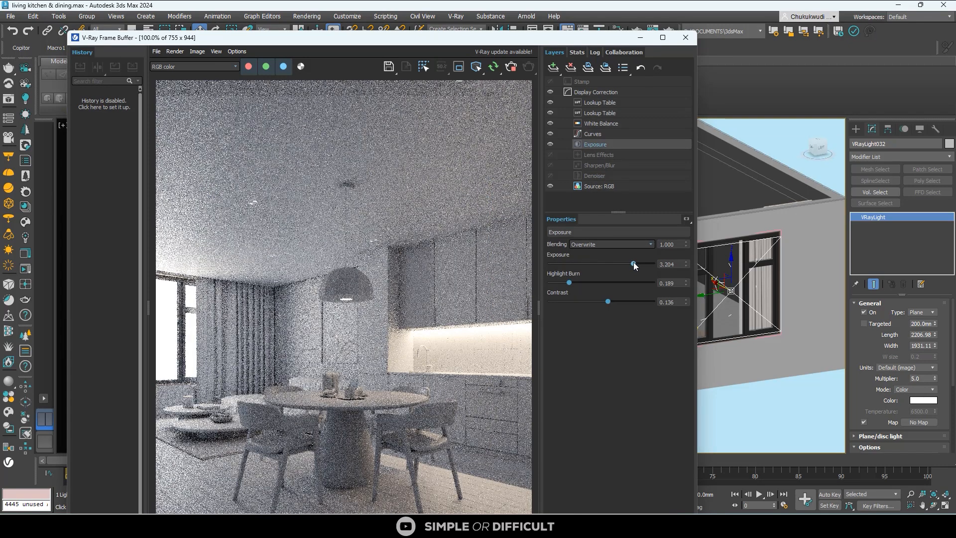
drag(633, 261, 628, 264)
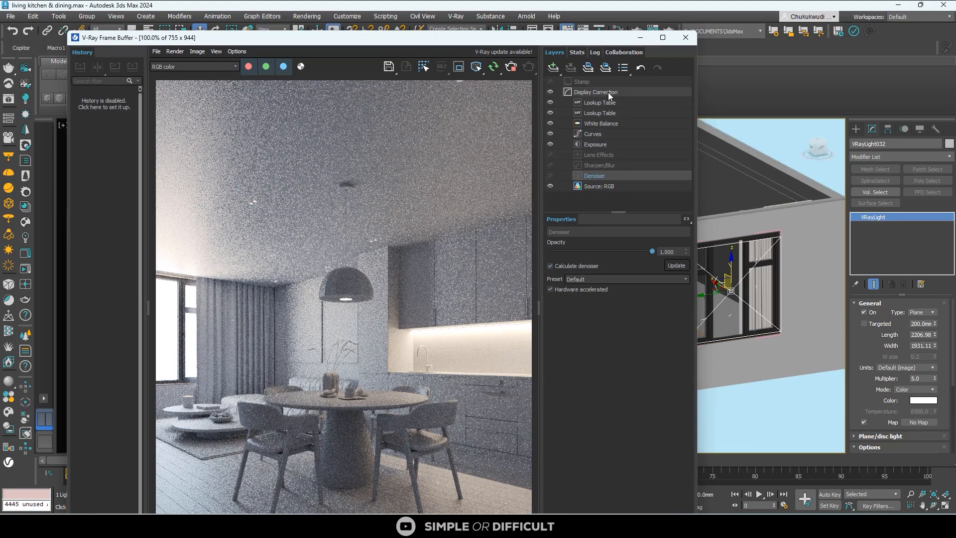
click(603, 145)
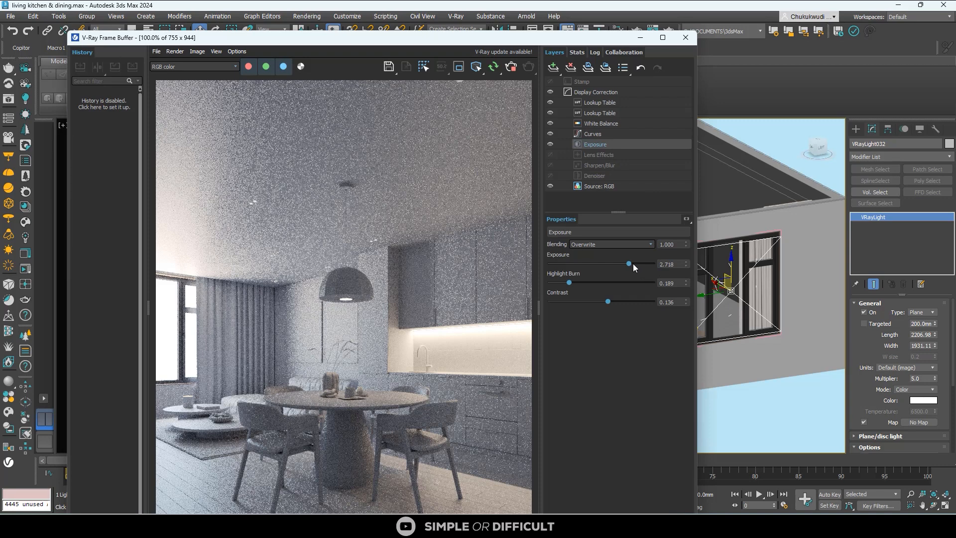
drag(629, 262, 625, 262)
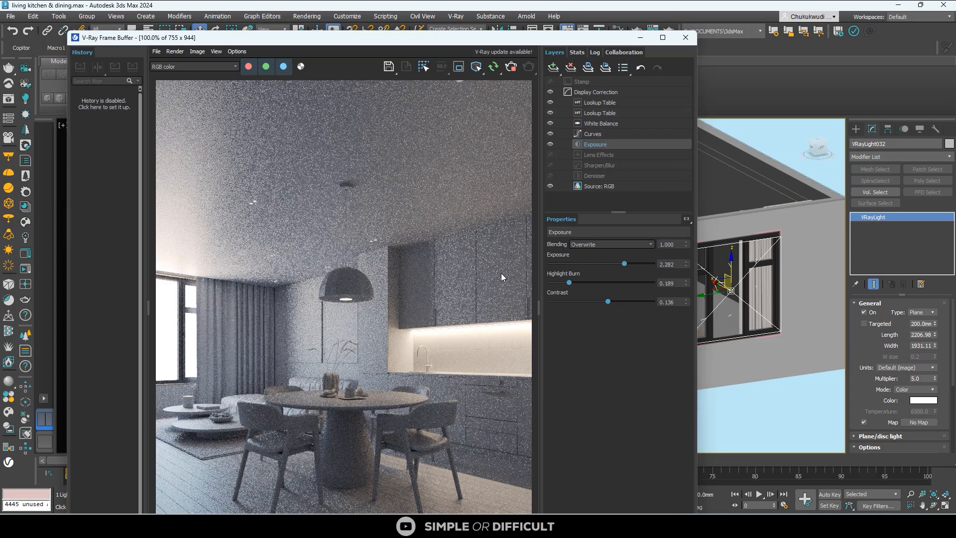
mouse_move(575, 281)
mouse_down()
mouse_move(522, 286)
mouse_move(573, 285)
mouse_up()
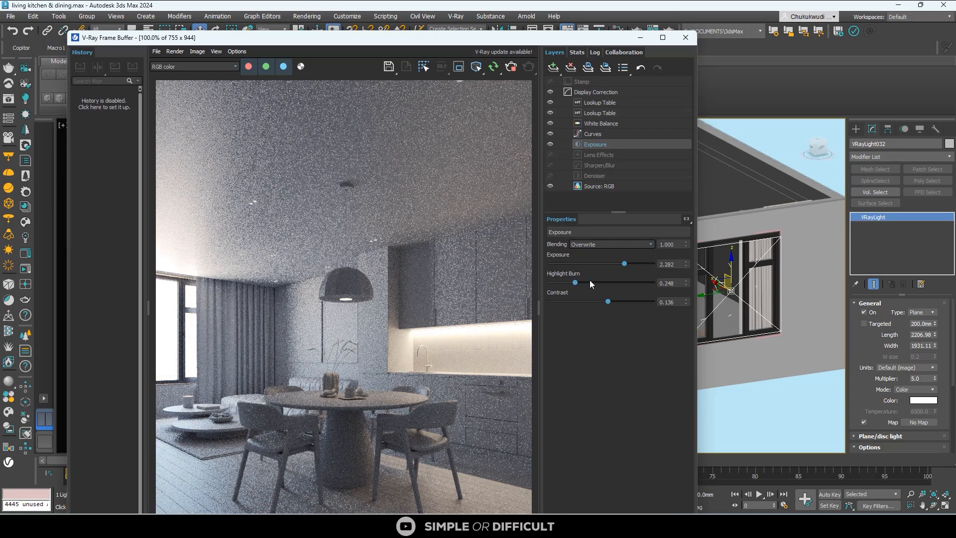
drag(628, 263, 621, 263)
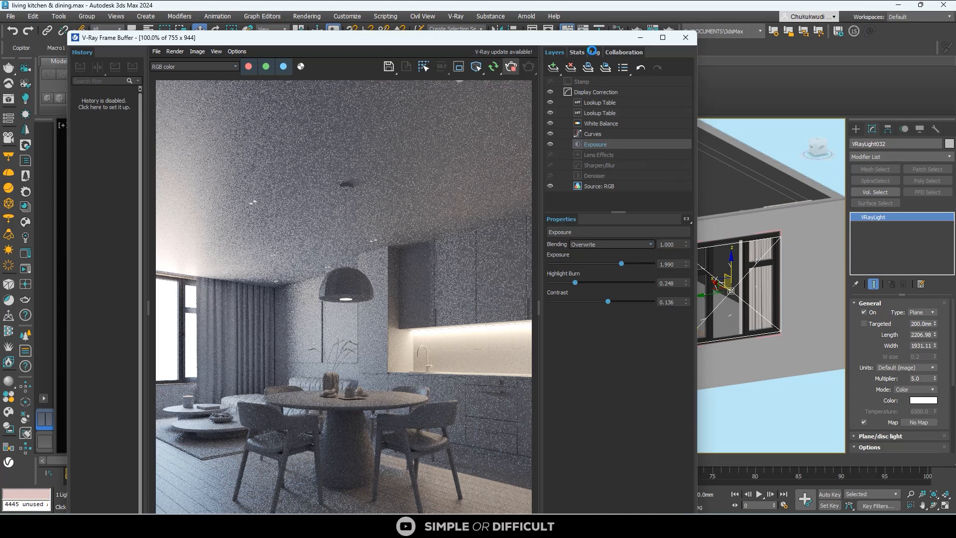
- Minimize the render window and switch the shaded viewport to a top view of the living area
click(639, 38)
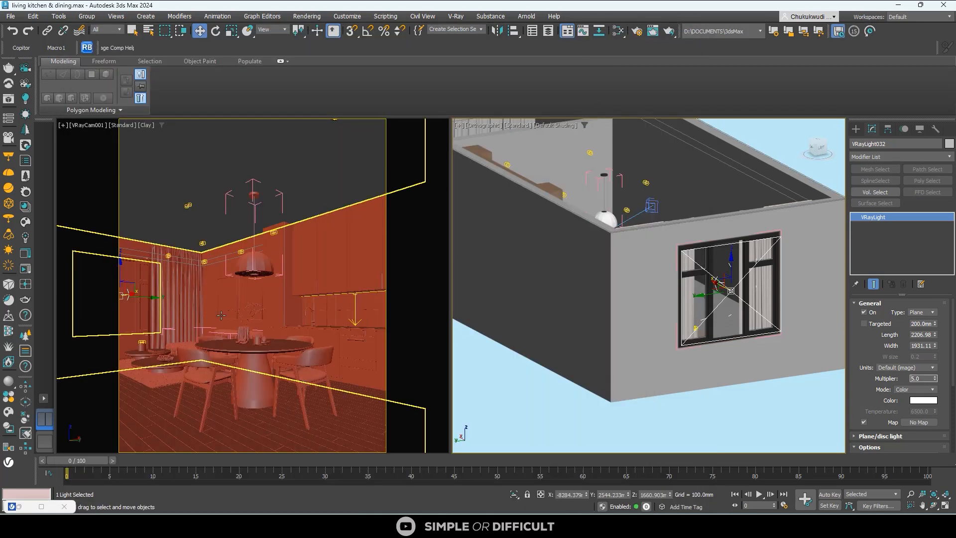
right_click(275, 310)
key(t)
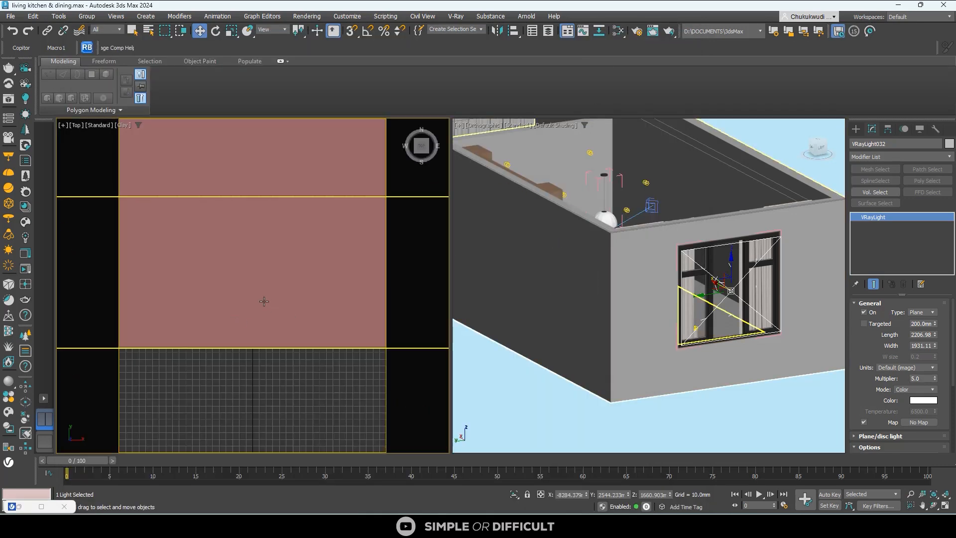
key(c)
right_click(624, 233)
key(t)
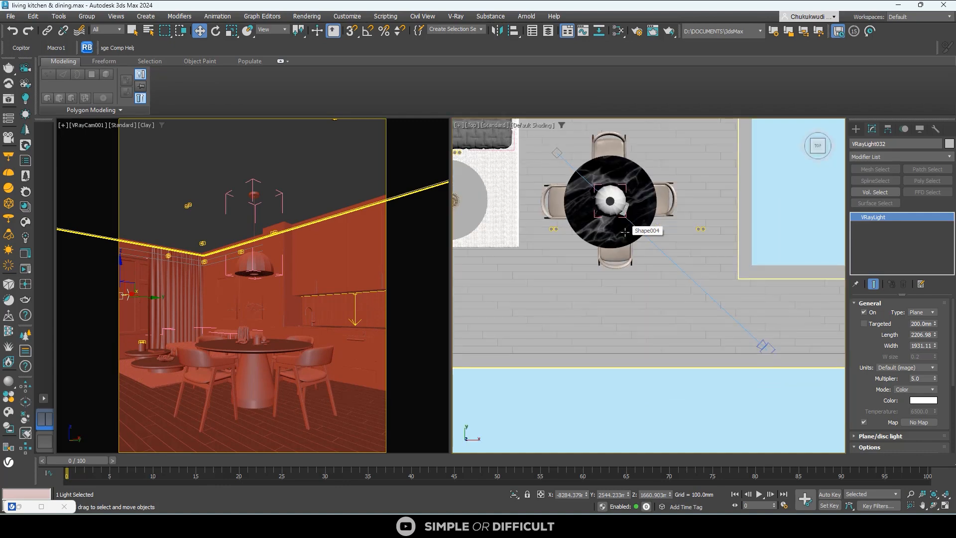
scroll(624, 232, down, 5)
scroll(663, 260, up, 5)
scroll(598, 224, down, 4)
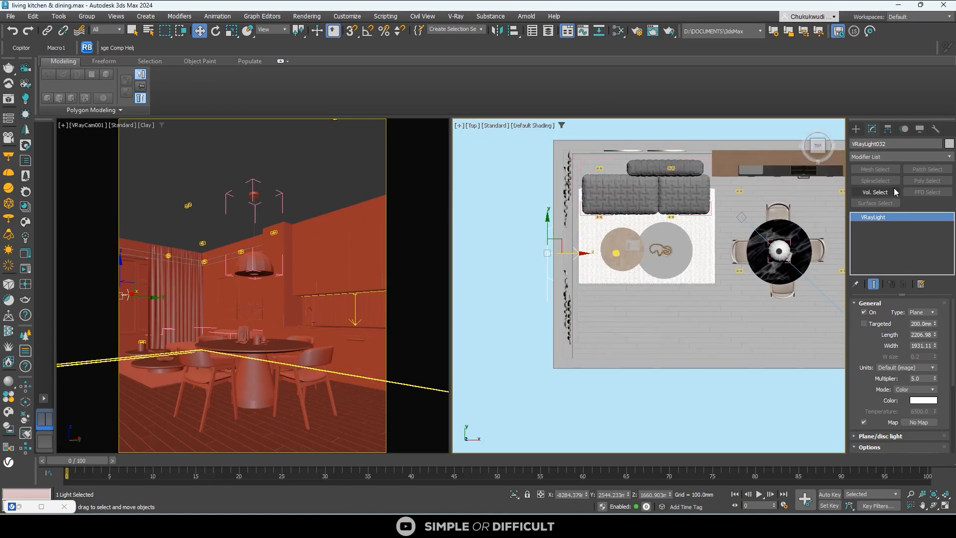
- Draw a narrow plane VRayLight in the top view, running along the curtains on the window wall
click(855, 129)
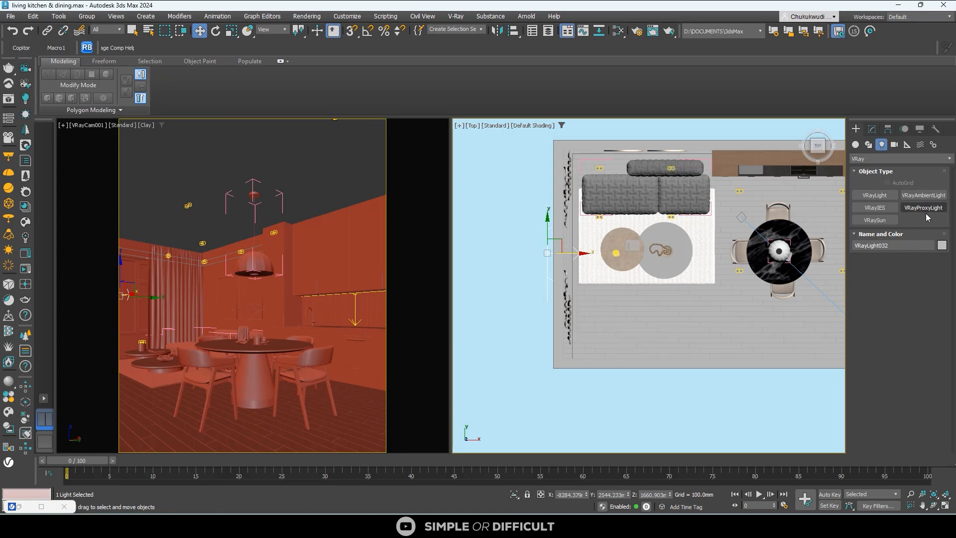
click(875, 195)
scroll(579, 162, up, 4)
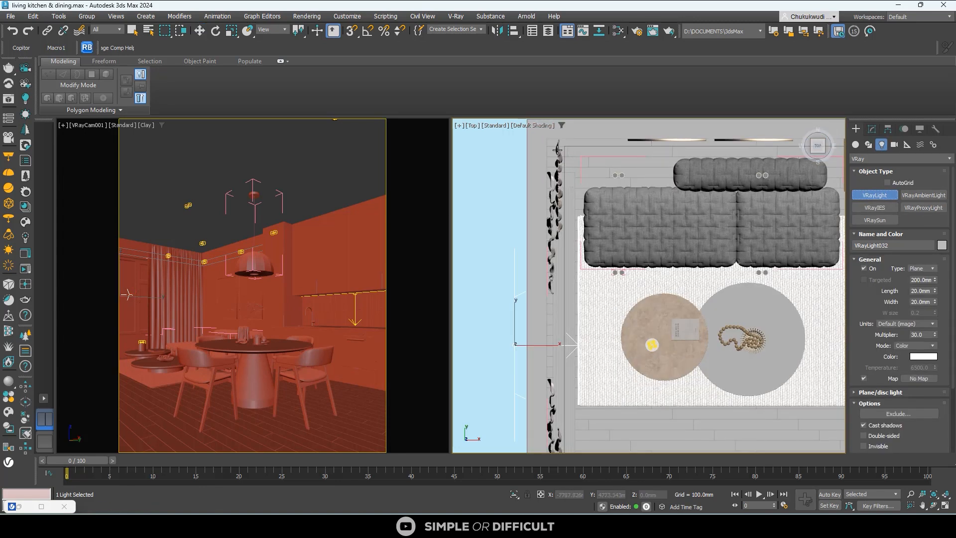
drag(557, 149, 541, 172)
scroll(539, 373, down, 4)
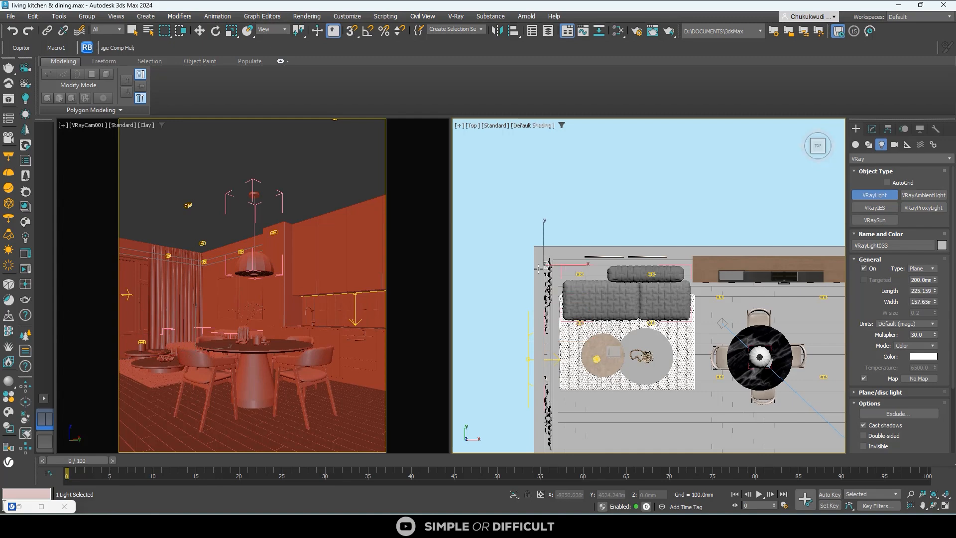
scroll(538, 269, down, 4)
drag(538, 268, 540, 338)
scroll(543, 324, up, 2)
scroll(536, 343, up, 5)
scroll(540, 338, down, 2)
mouse_move(556, 359)
alt+middle_down()
mouse_move(536, 346)
mouse_move(536, 322)
mouse_move(553, 376)
alt+middle_up()
scroll(535, 322, down, 5)
- Raise the new plane light to a height of about 3134 mm at the top of the curtains
click(215, 31)
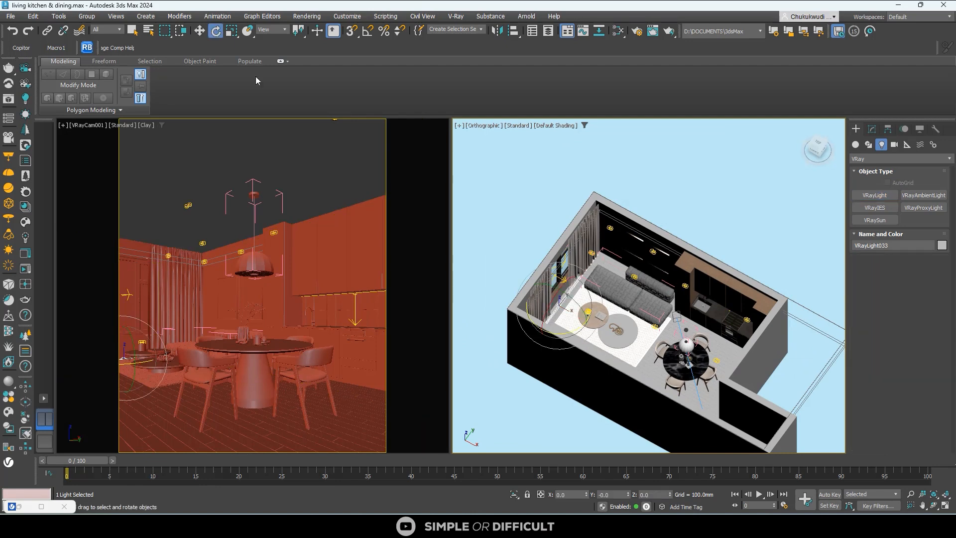
click(199, 31)
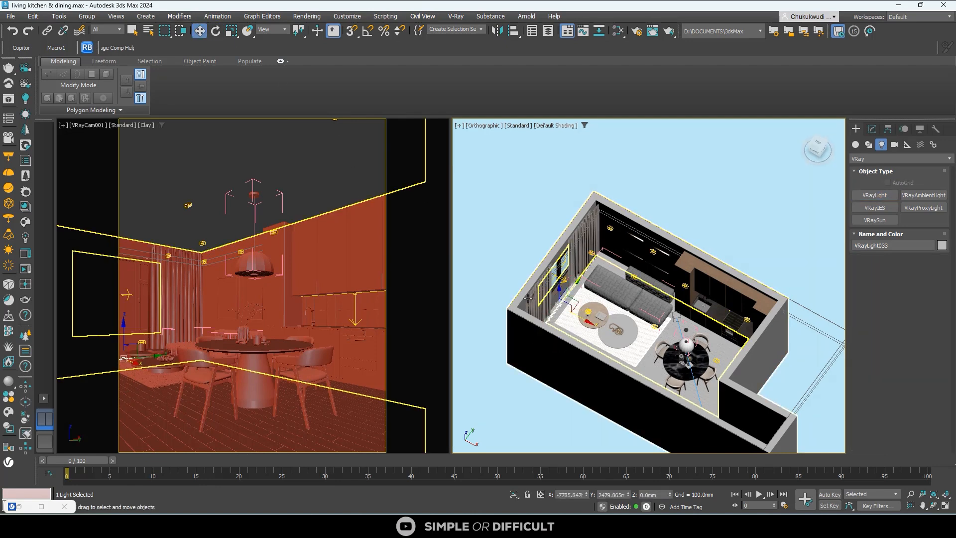
alt+middle_drag(572, 289, 553, 261)
drag(552, 262, 555, 209)
- In the front view, move the light to the room side of the curtains, at about X -7740 mm and Z 2932 mm
click(812, 150)
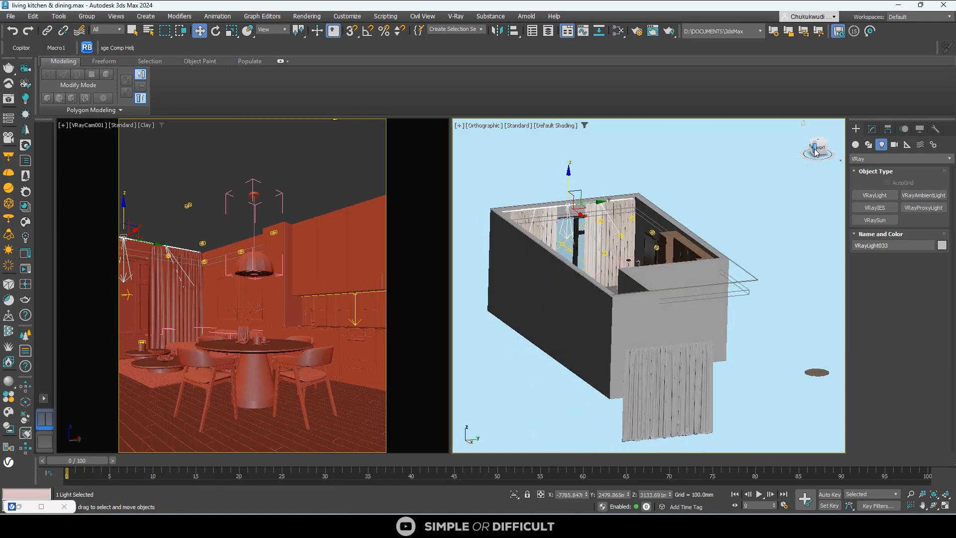
key(f)
scroll(665, 192, up, 10)
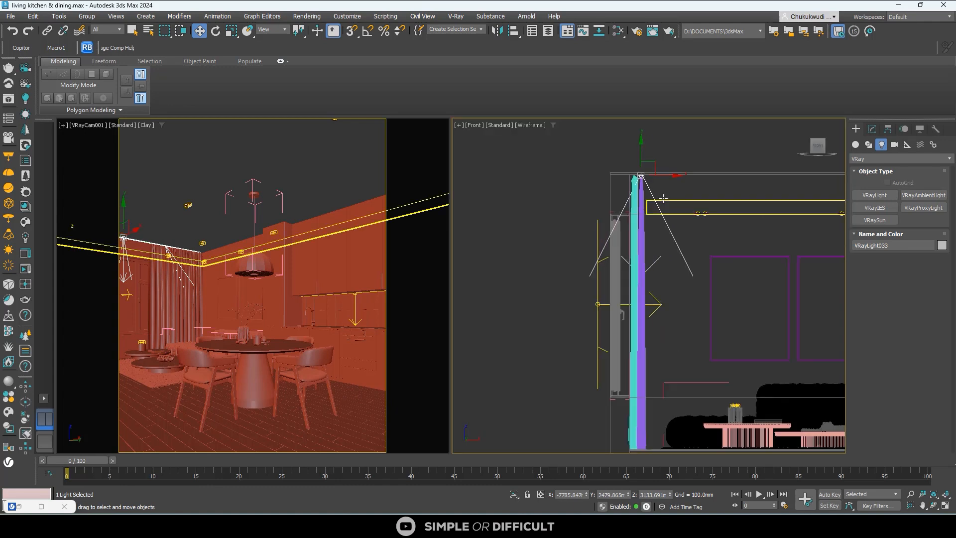
middle_drag(638, 185, 650, 209)
drag(638, 186, 653, 255)
- Rotate the light about 25 degrees in the front view so it is angled toward the curtains
click(215, 32)
scroll(688, 305, up, 5)
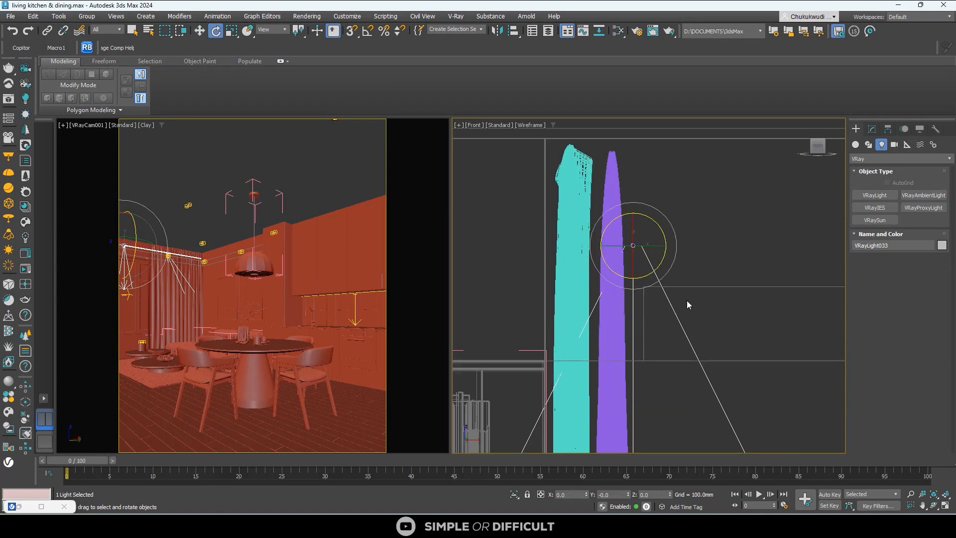
drag(628, 193, 647, 224)
scroll(649, 225, down, 2)
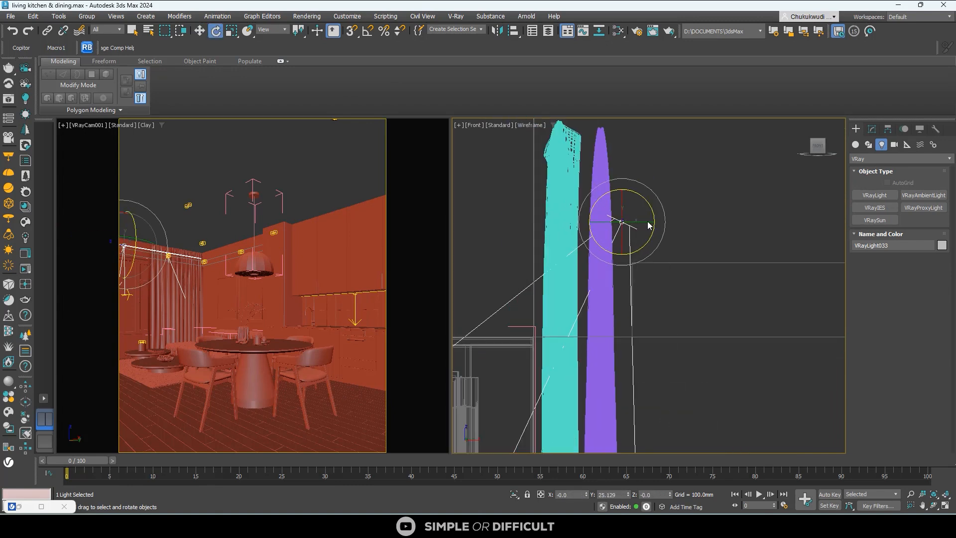
click(200, 30)
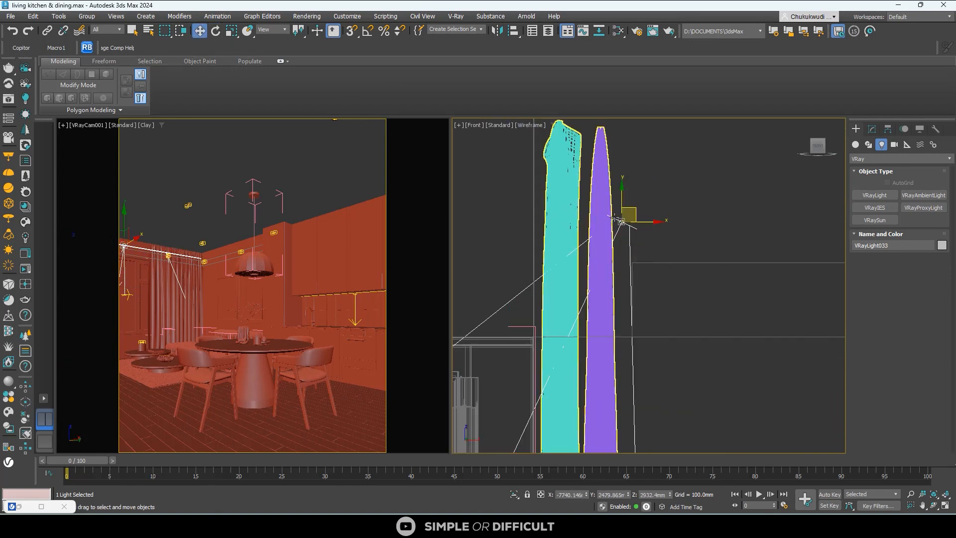
- Lower the curtain light slightly to about Z 2885 mm and set its color mode to Temperature at 3600
scroll(642, 229, up, 2)
drag(646, 237, 643, 241)
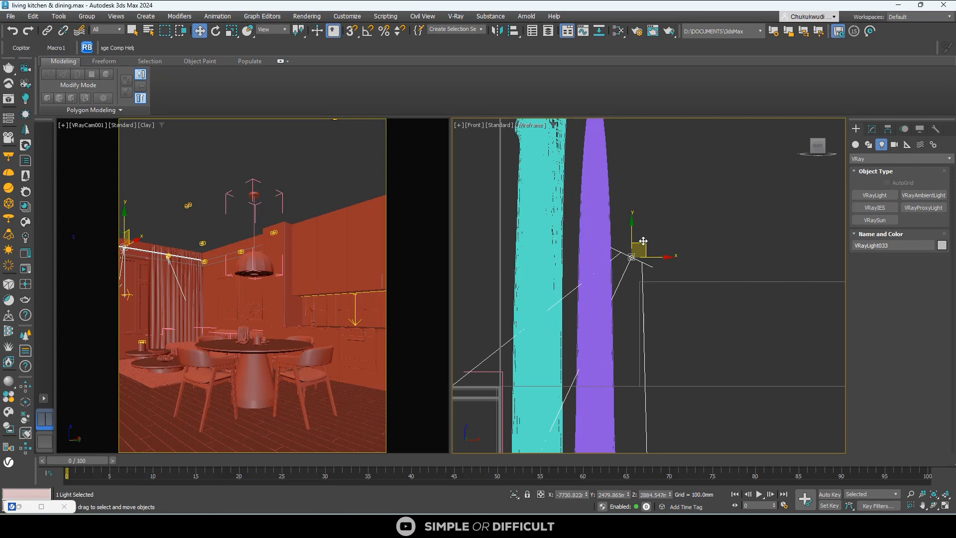
click(872, 129)
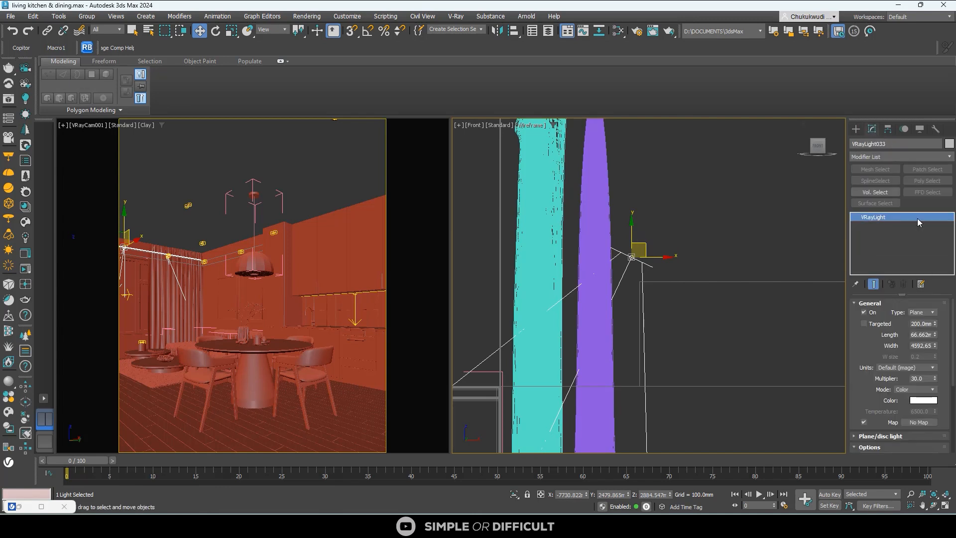
click(907, 390)
click(911, 407)
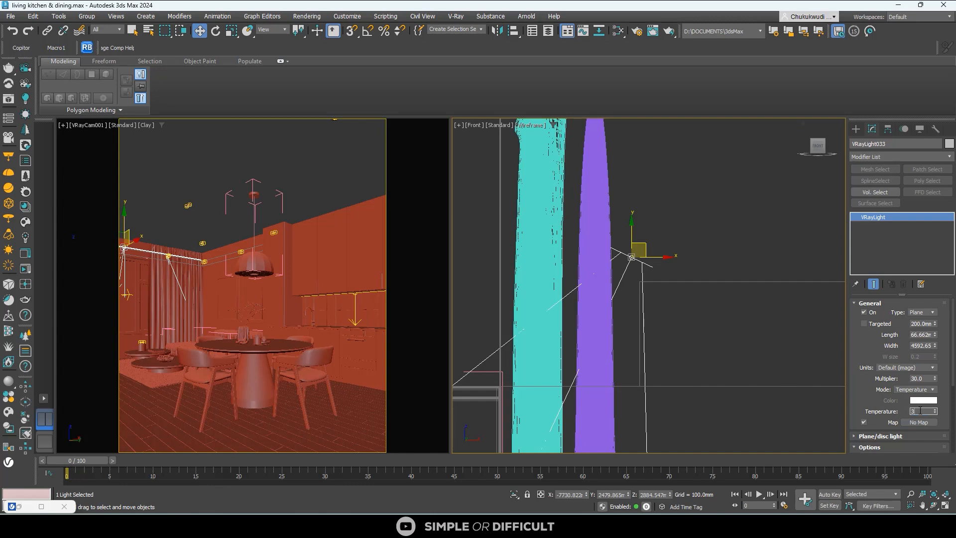
click(920, 411)
text(3600)
key(Return)
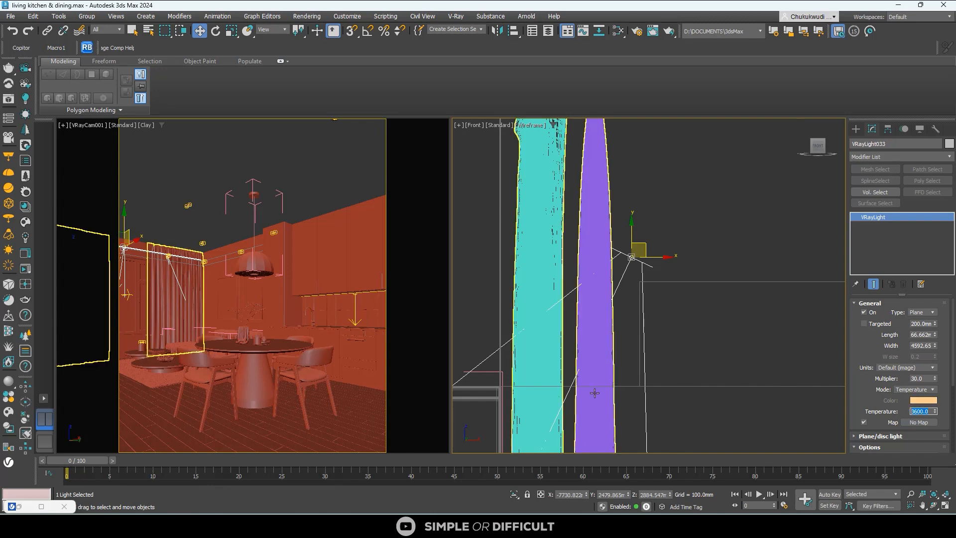
- Start an interactive render in the V-Ray Frame Buffer and inspect the glow on the curtains
scroll(607, 279, down, 3)
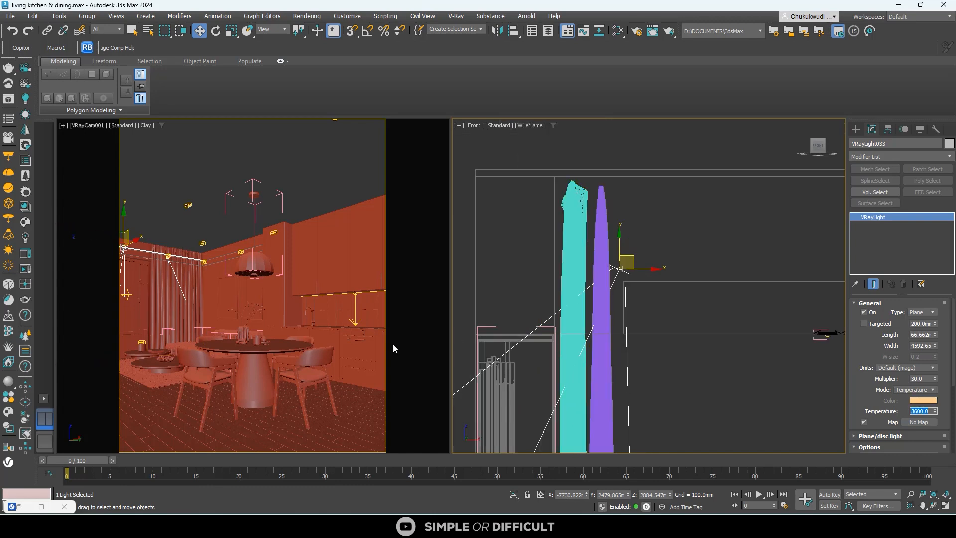
click(9, 99)
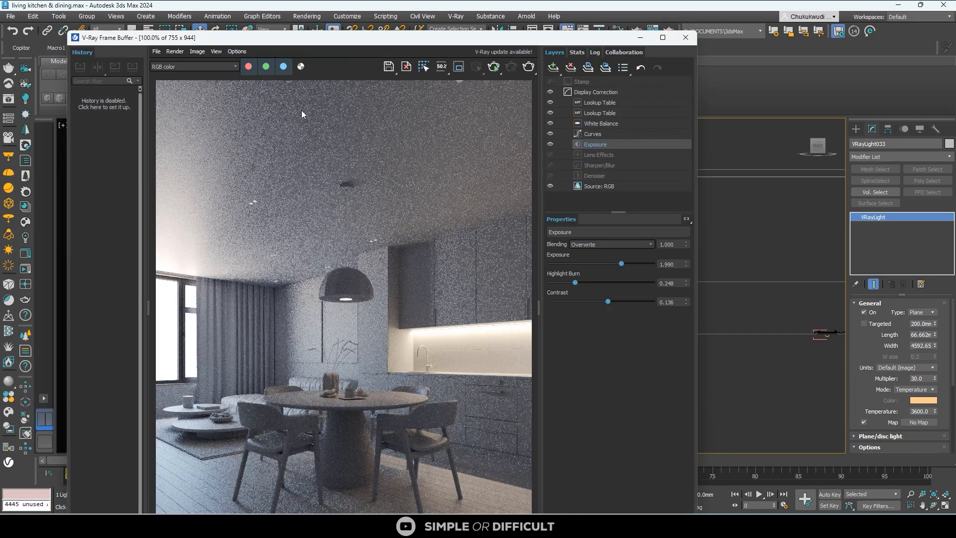
click(498, 71)
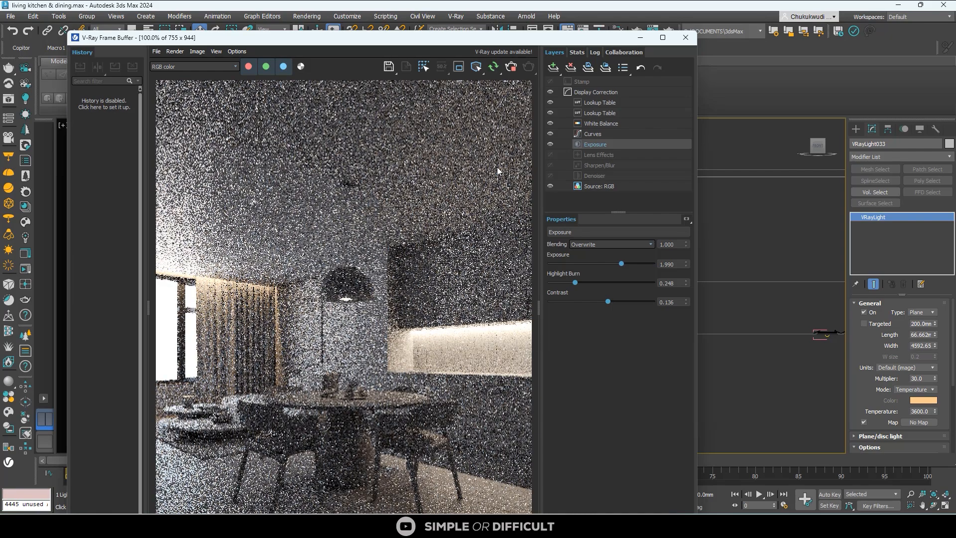
scroll(229, 287, up, 4)
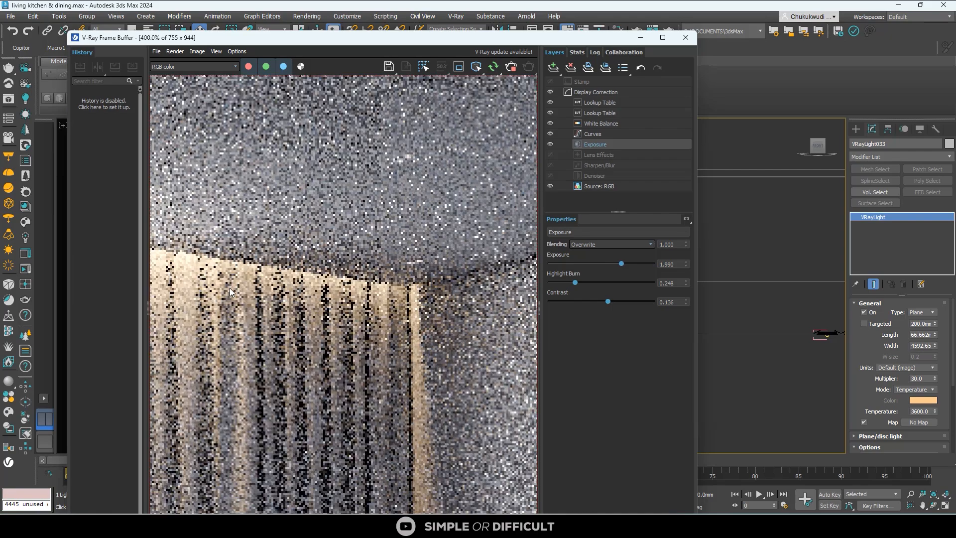
scroll(229, 287, down, 2)
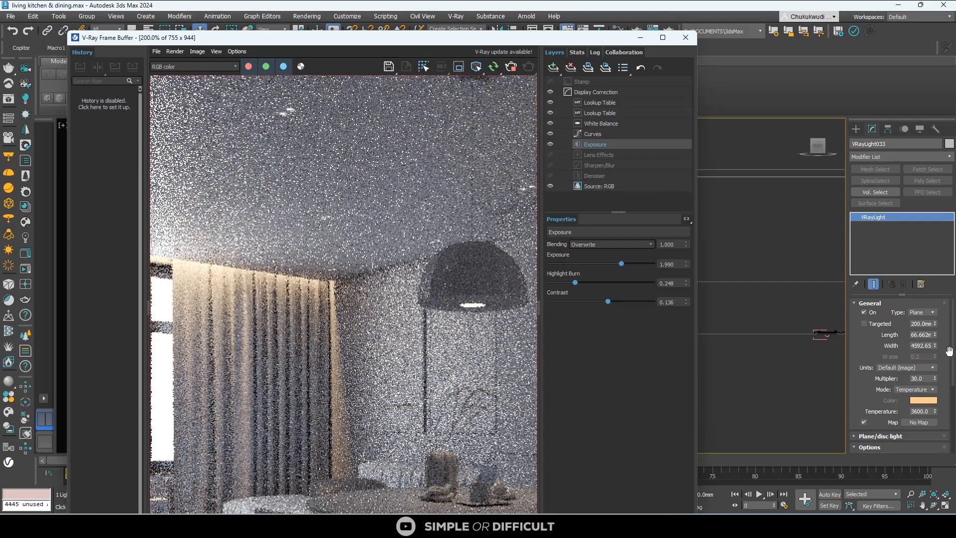
- Set the curtain light's multiplier to 5 and check the curtain tops in the interactive render
click(925, 378)
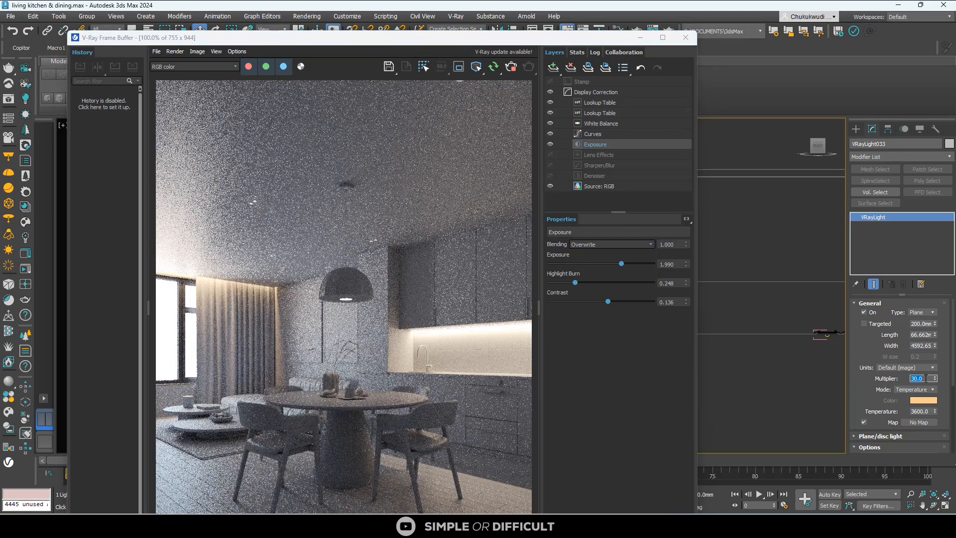
text(5)
key(Return)
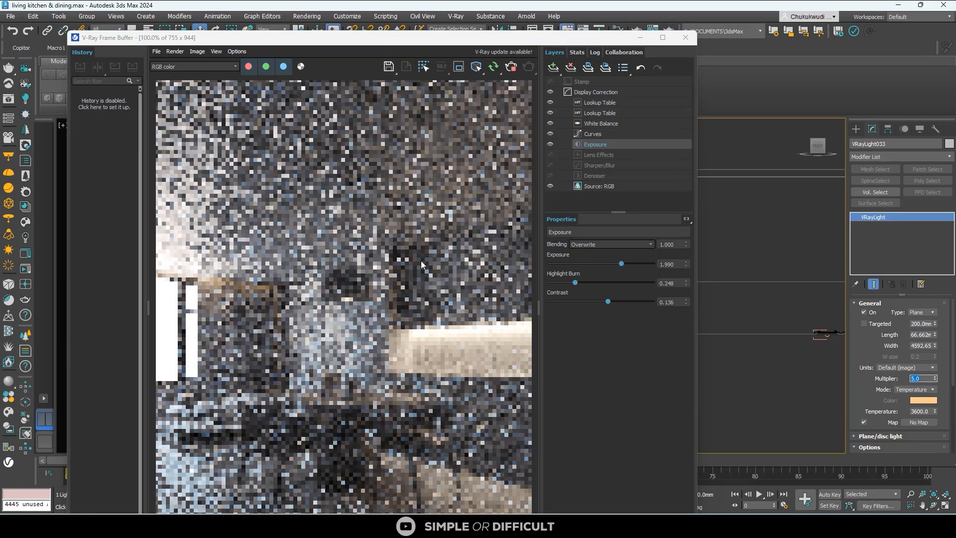
scroll(237, 298, up, 2)
scroll(402, 237, down, 2)
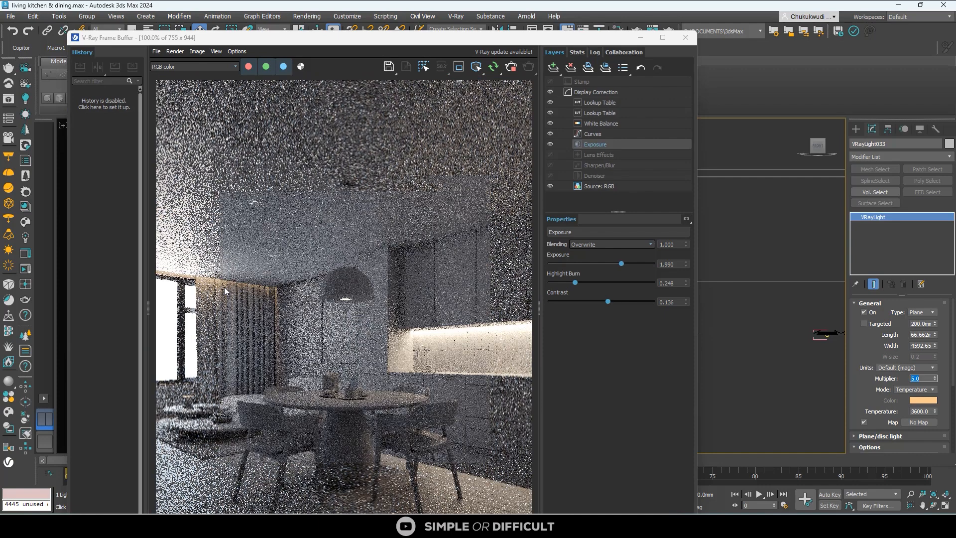
scroll(225, 287, up, 2)
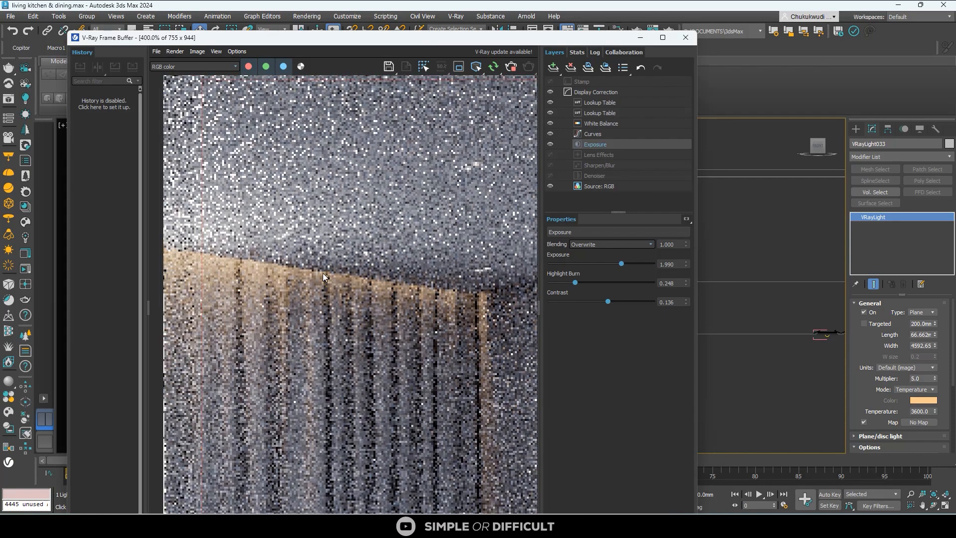
scroll(328, 259, down, 1)
scroll(313, 260, down, 1)
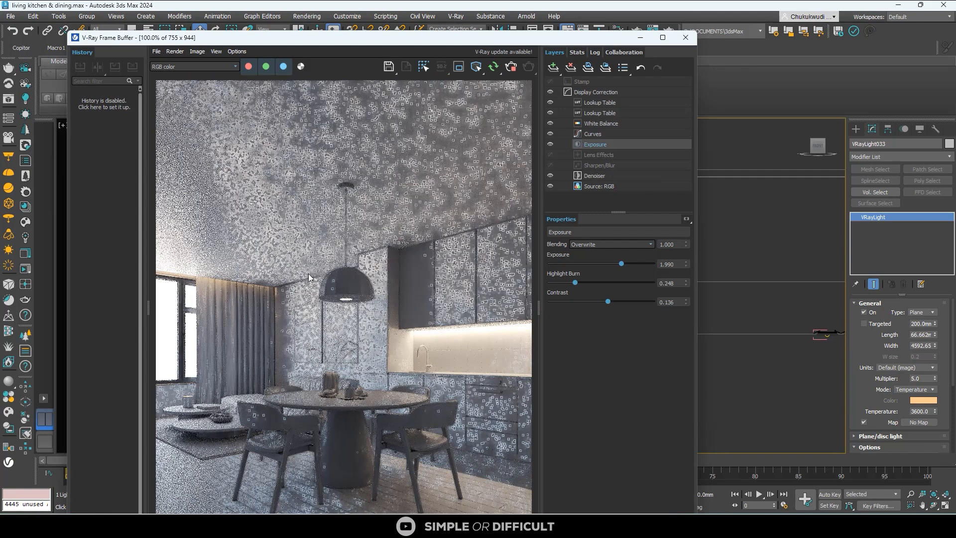
- Turn off the Denoiser layer in the frame buffer and review the whole image
click(549, 176)
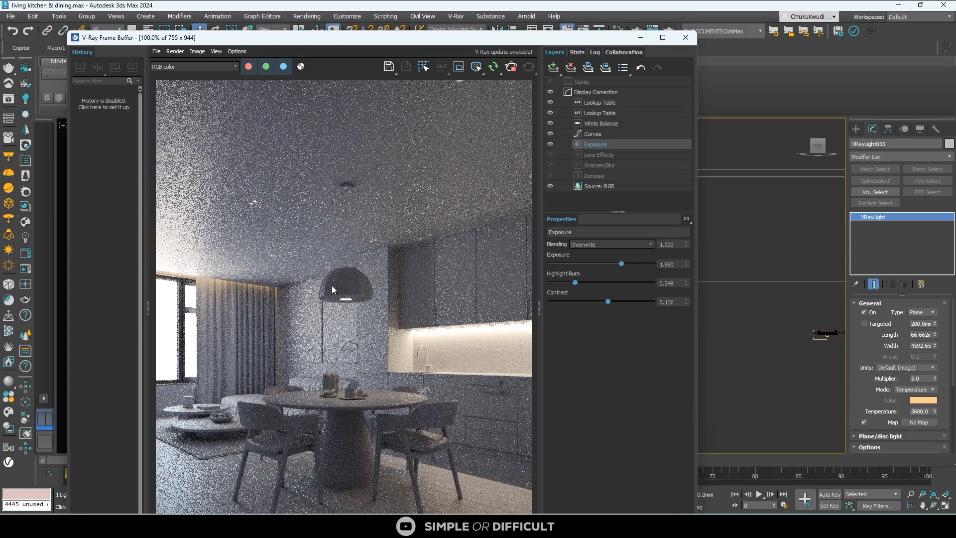
scroll(329, 288, down, 1)
scroll(372, 277, up, 1)
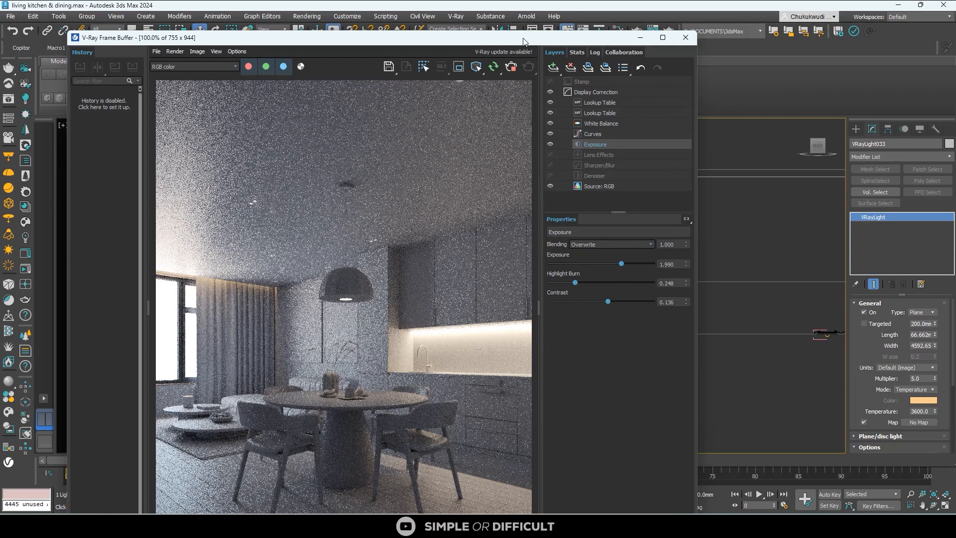
- In the top view, clone the curtain light as one independent copy placed outside the window wall
drag(524, 41, 747, 238)
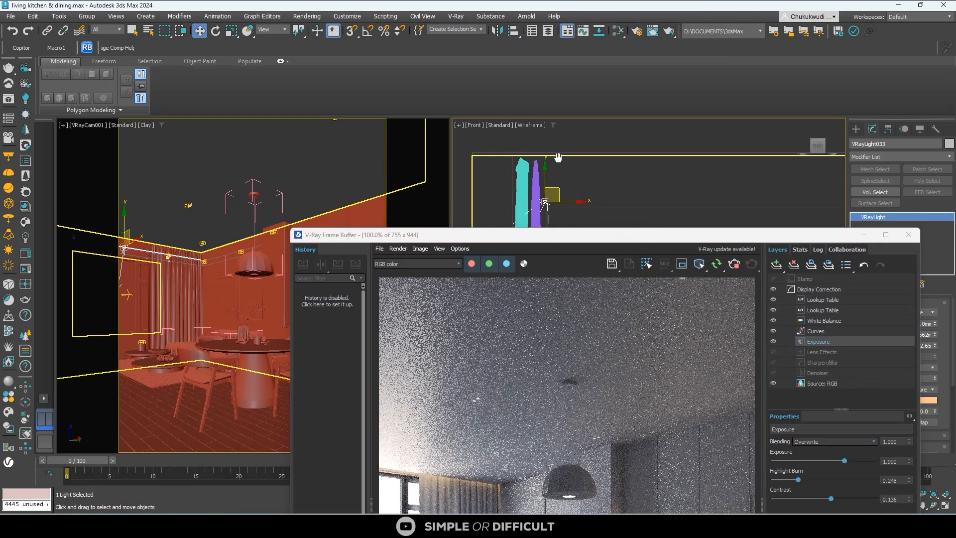
middle_drag(557, 158, 555, 155)
key(t)
scroll(568, 162, down, 5)
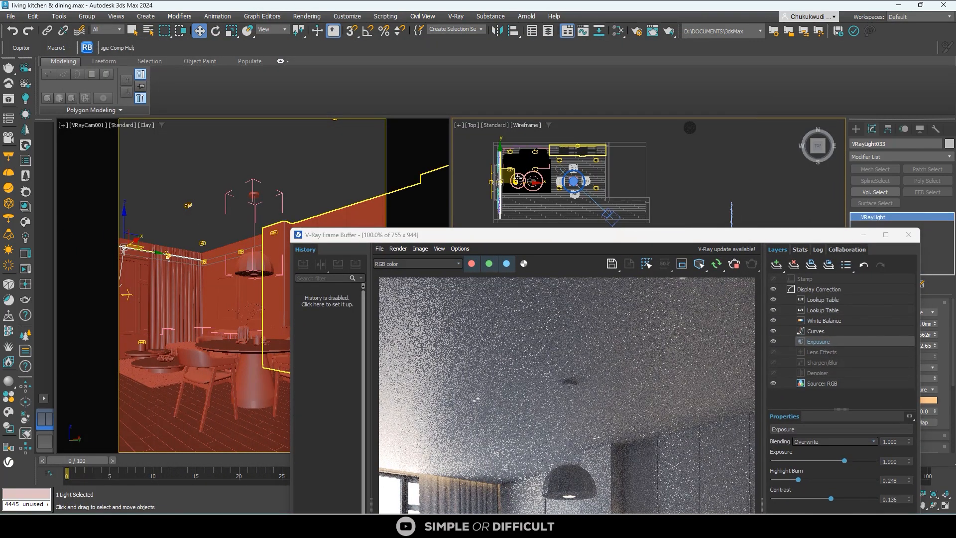
scroll(516, 179, up, 3)
middle_drag(518, 180, 574, 182)
shift+drag(562, 184, 520, 185)
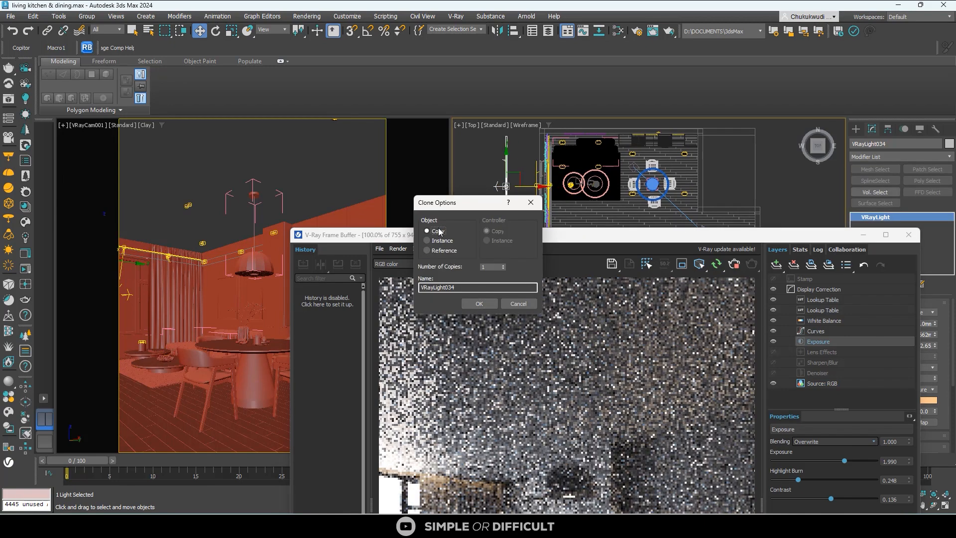
click(477, 302)
- With angle snapping on, rotate the copied light 90 degrees in the top view so it runs parallel to the back wall
click(216, 31)
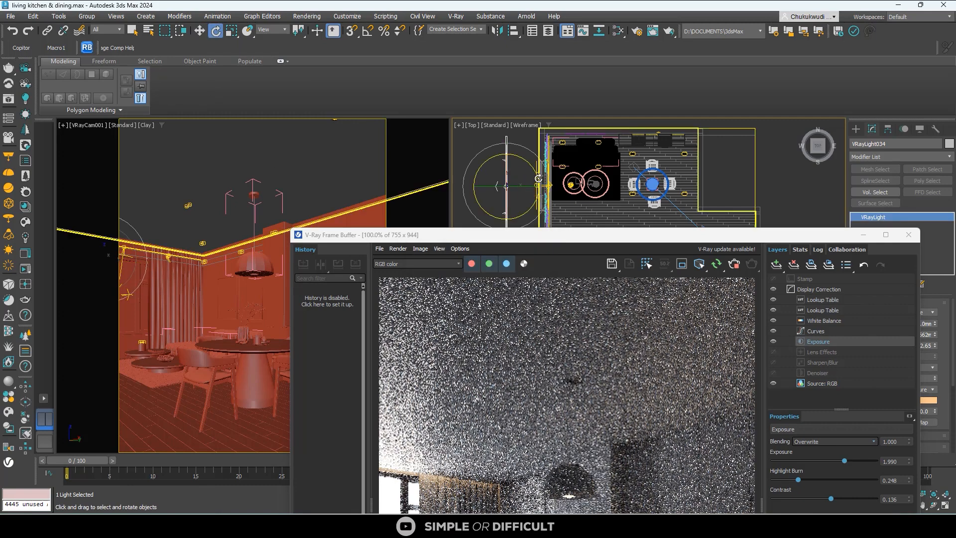
drag(521, 160, 581, 206)
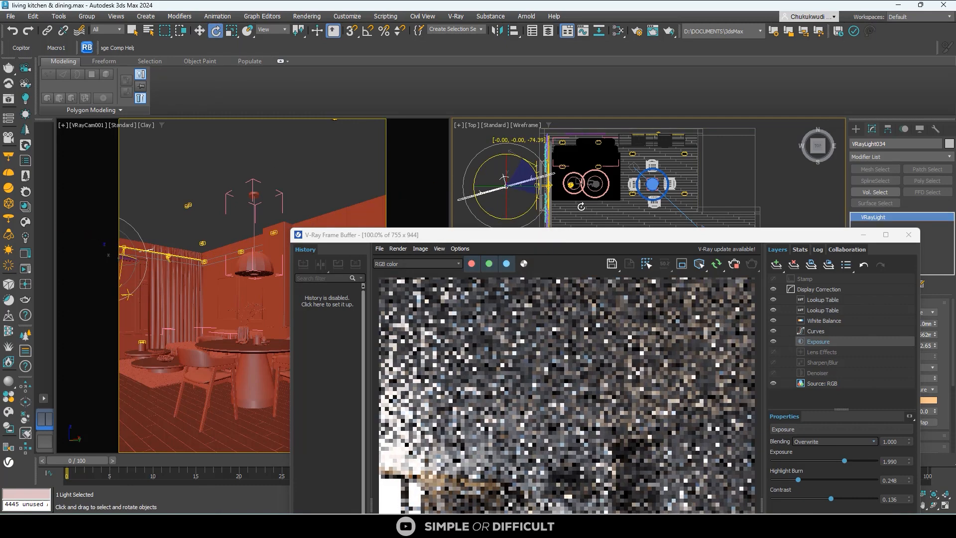
key(ctrl+z)
click(368, 31)
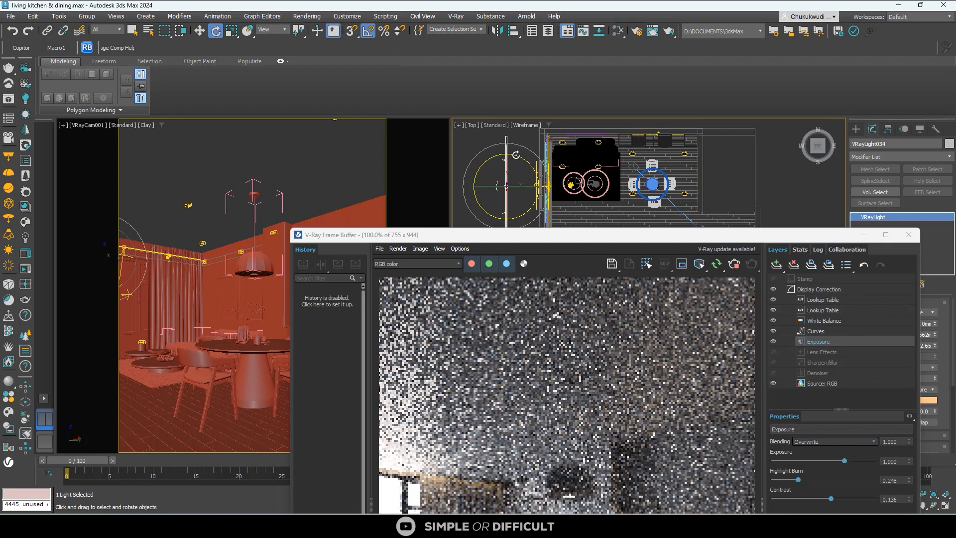
drag(515, 155, 596, 122)
- Move the copied light along the back wall beside the curtains and check its placement in the Left view
click(200, 31)
scroll(577, 135, up, 5)
middle_drag(539, 147, 627, 187)
scroll(628, 161, up, 3)
scroll(736, 153, down, 6)
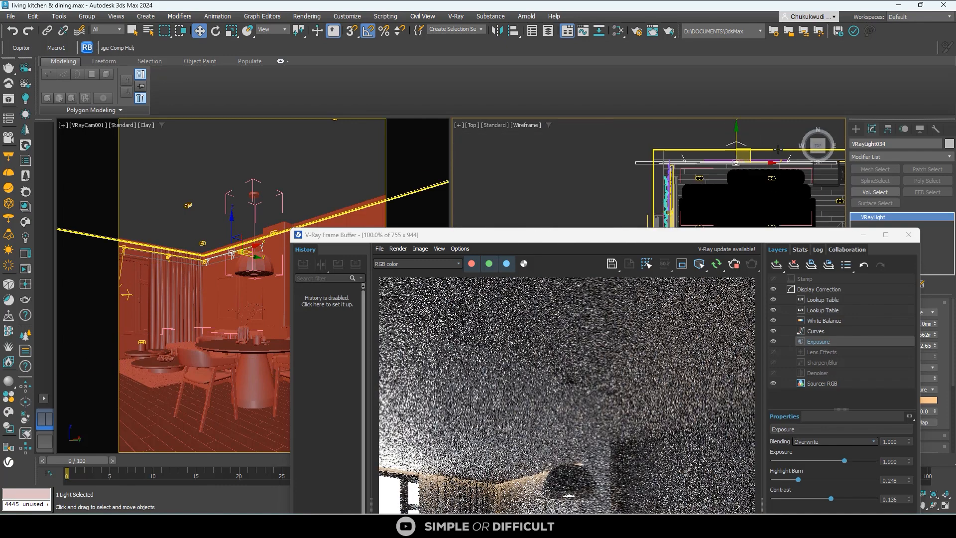
click(807, 145)
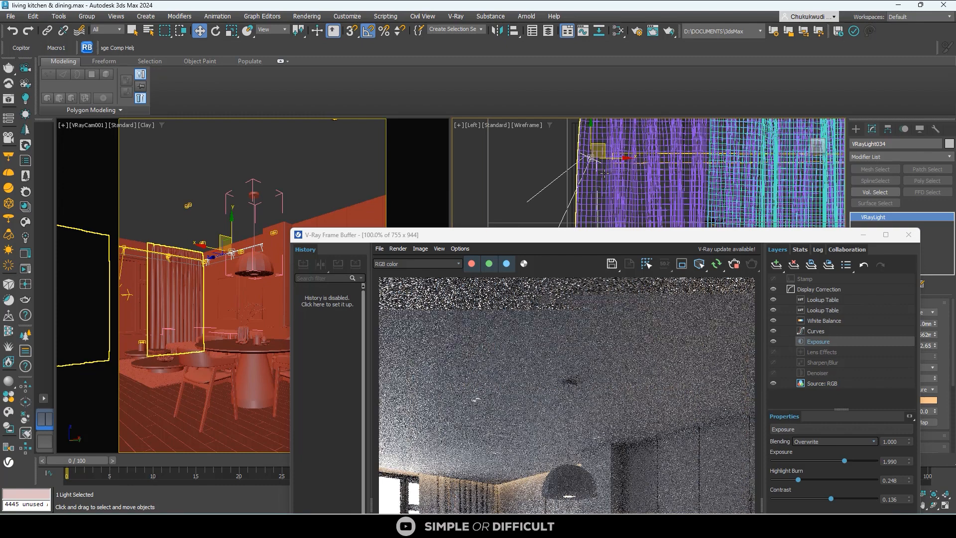
- Turn off the Denoiser layer again and inspect the back wall light's glow near the ceiling in the render
scroll(647, 398, down, 3)
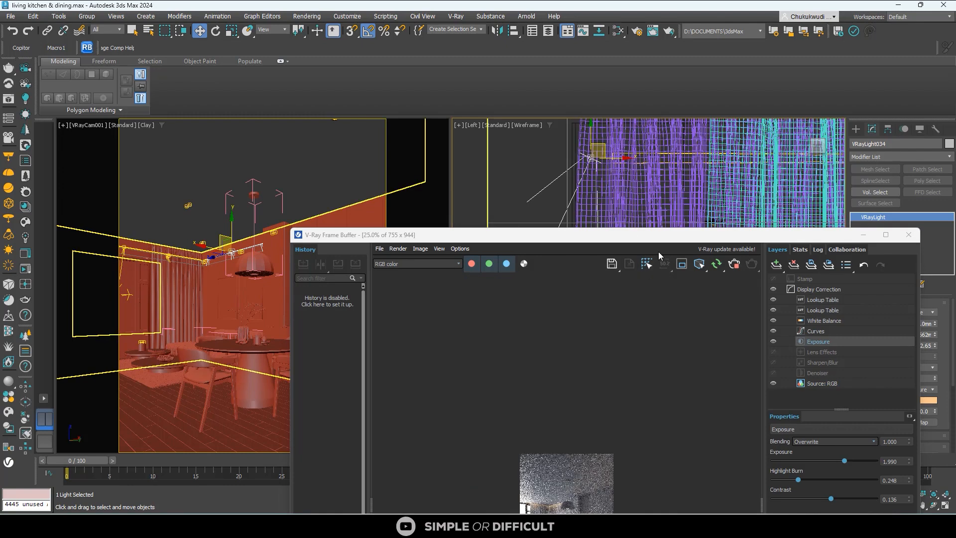
drag(649, 232, 588, 108)
scroll(481, 376, up, 4)
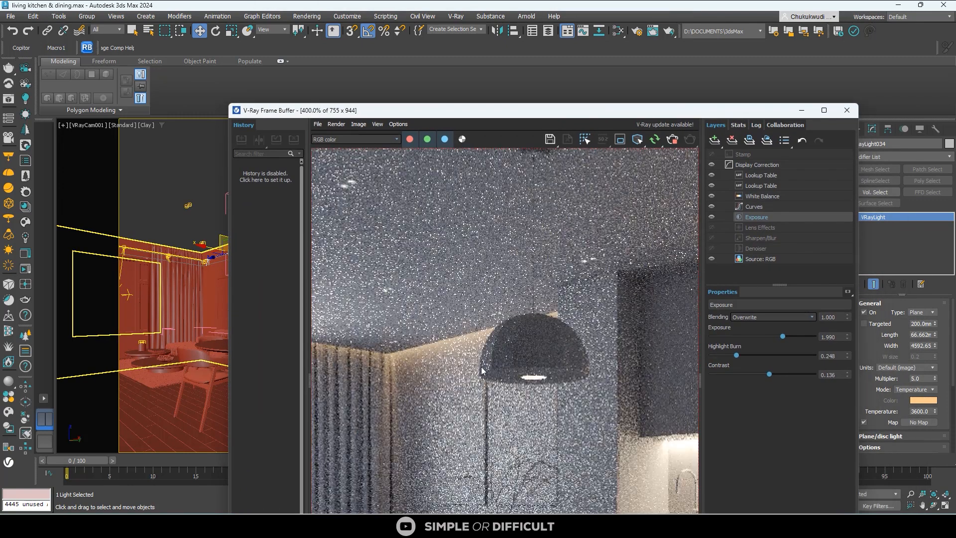
scroll(478, 332, down, 1)
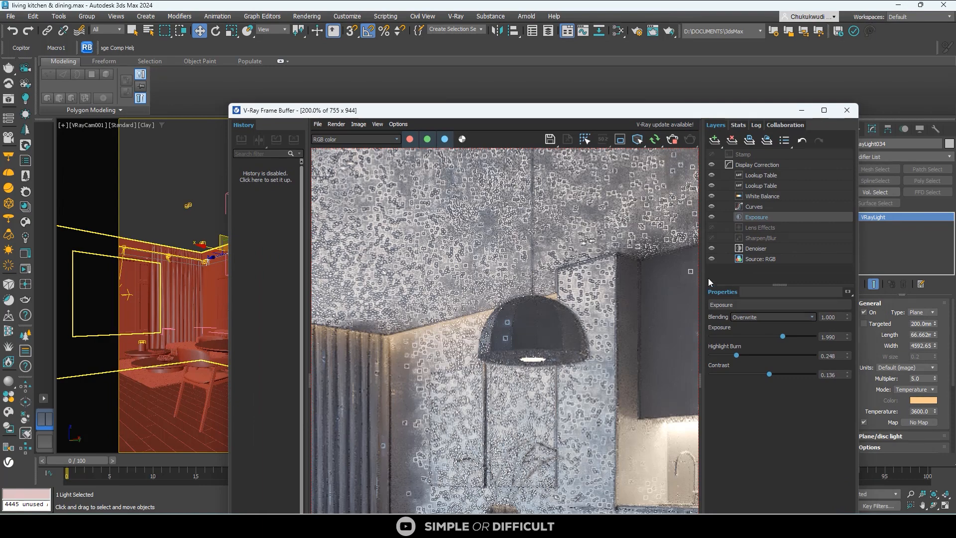
click(711, 248)
scroll(446, 292, up, 1)
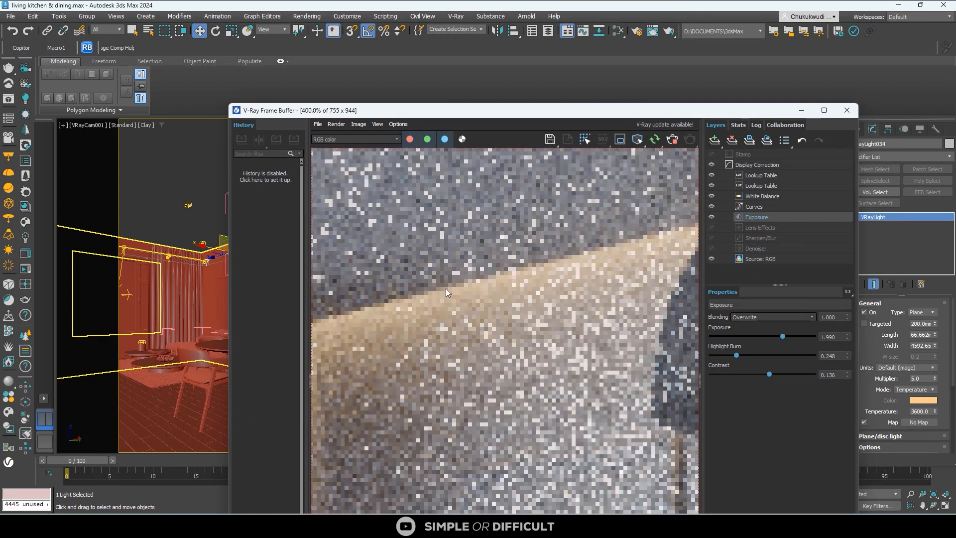
scroll(446, 292, down, 2)
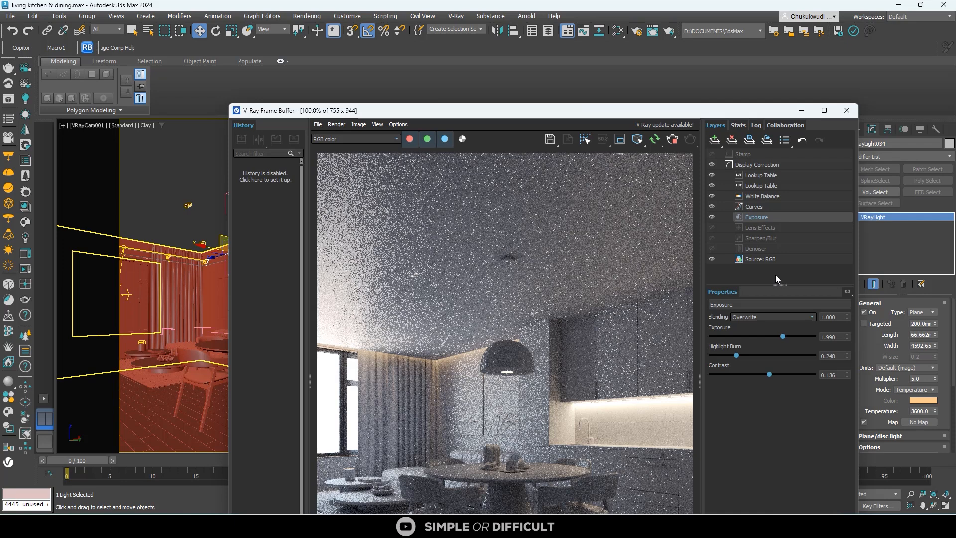
- Enable Lens Effects in the frame buffer and view the effect on the whole render
click(773, 230)
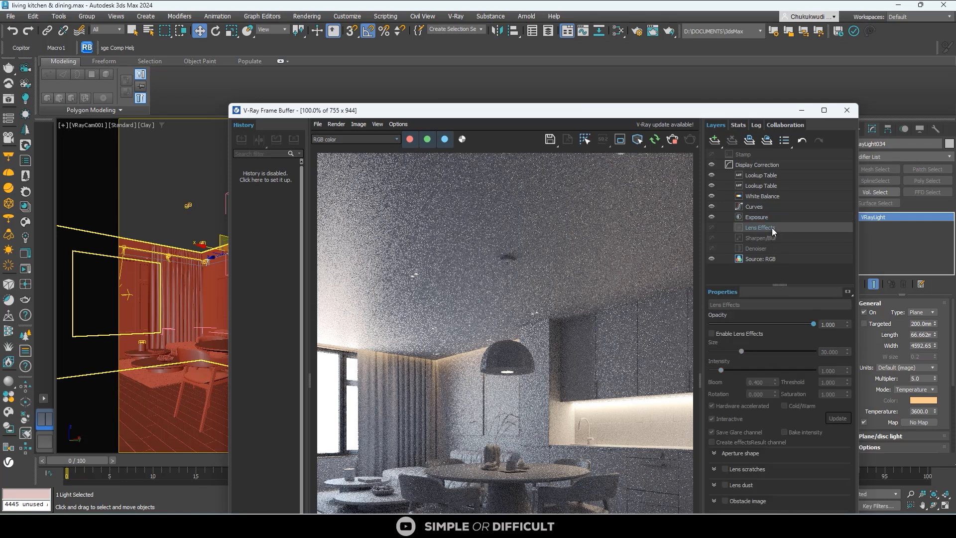
click(713, 334)
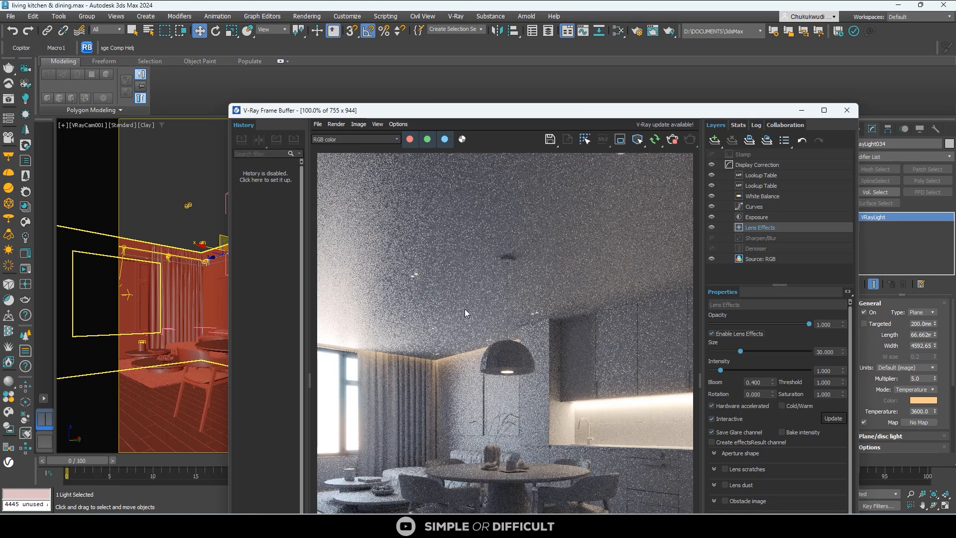
scroll(471, 406, down, 3)
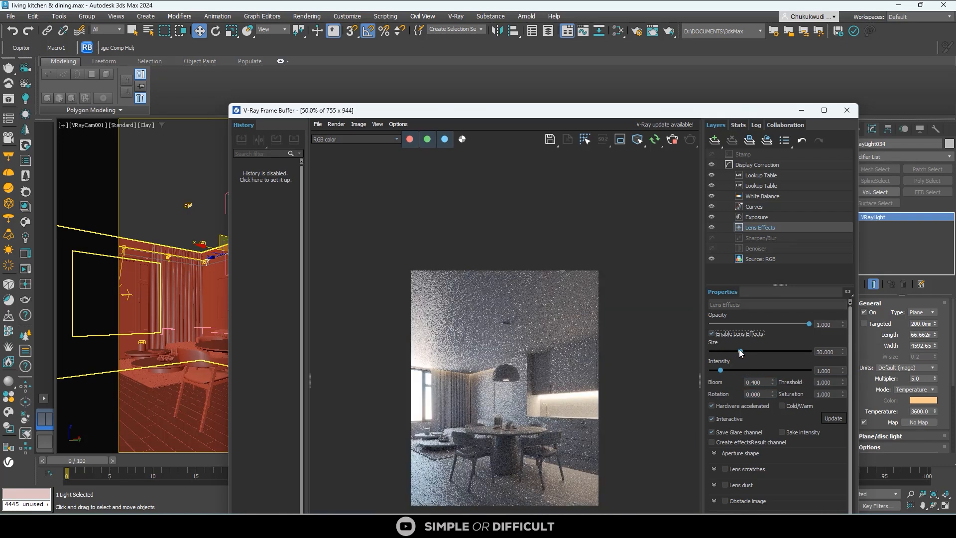
- Reduce the lens effects to a size of about 16.75, an intensity of about 0.71 and a bloom of 0.355
drag(738, 349, 722, 373)
scroll(443, 395, up, 2)
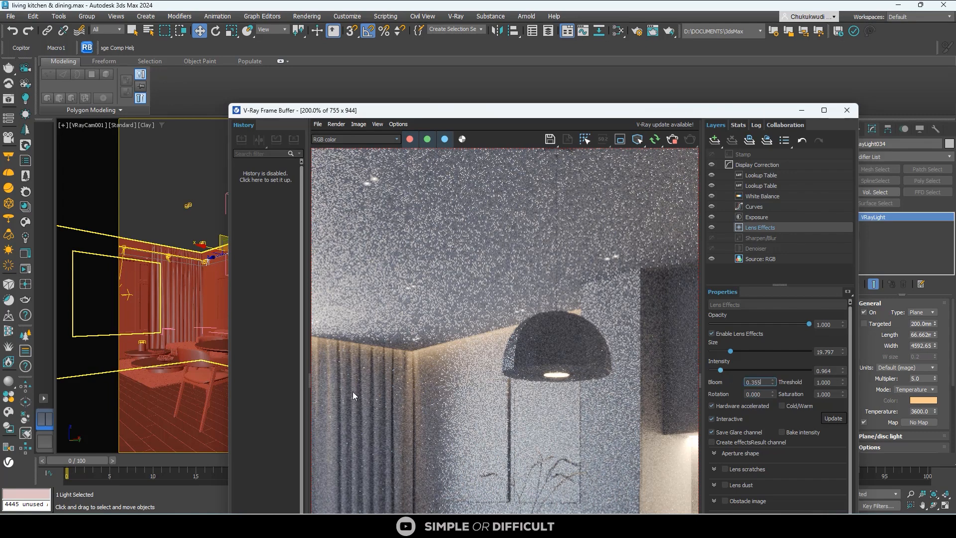
scroll(353, 392, down, 1)
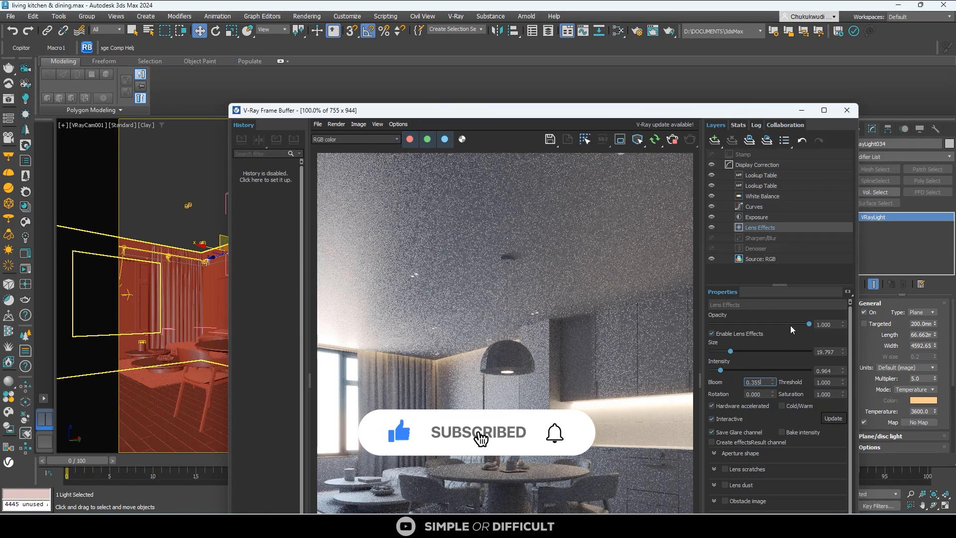
drag(732, 352, 719, 372)
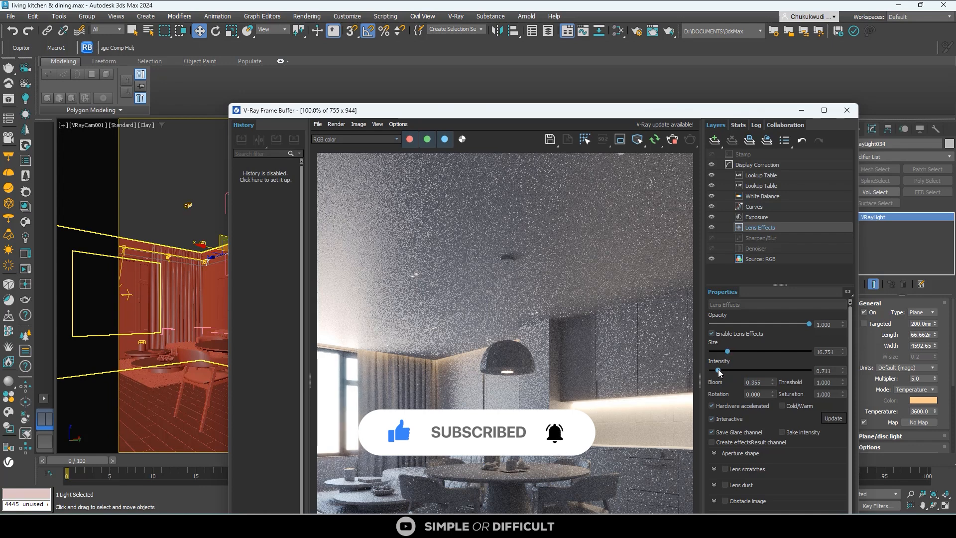
- Set the lens effects bloom to 0.304 and the threshold to 0.700
click(773, 381)
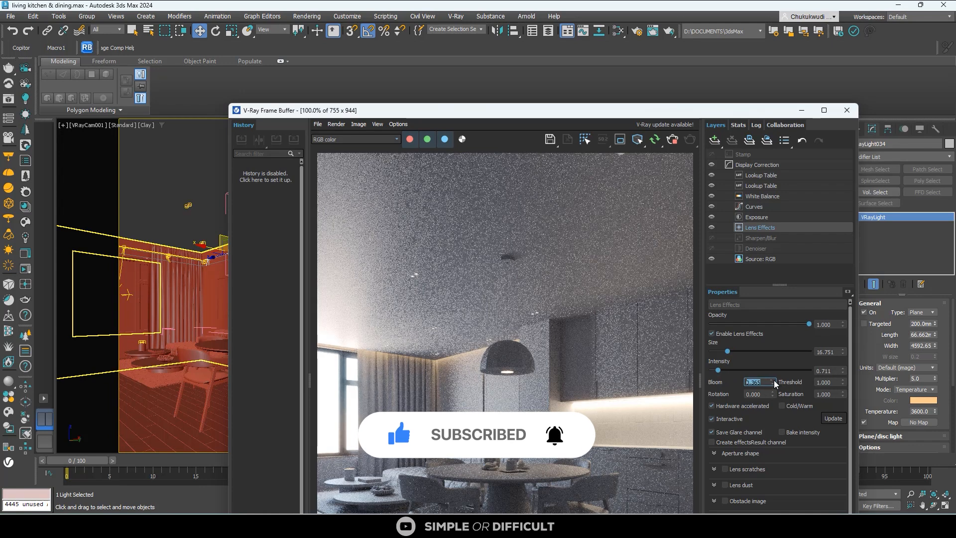
click(773, 381)
click(772, 384)
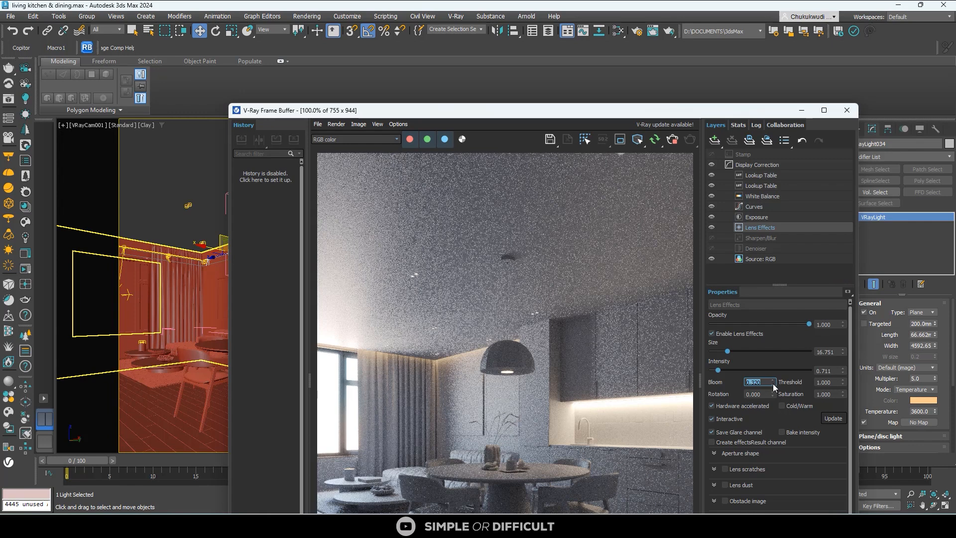
click(773, 383)
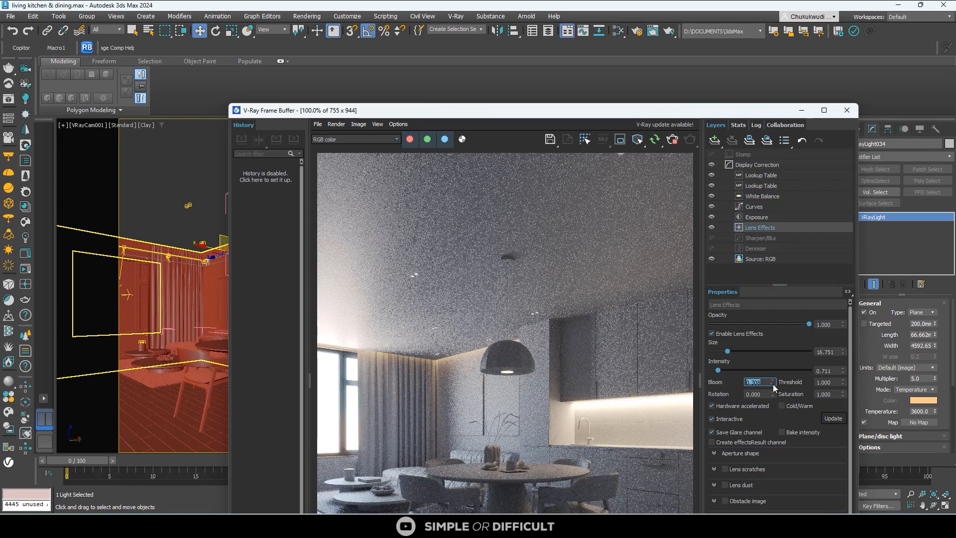
click(823, 381)
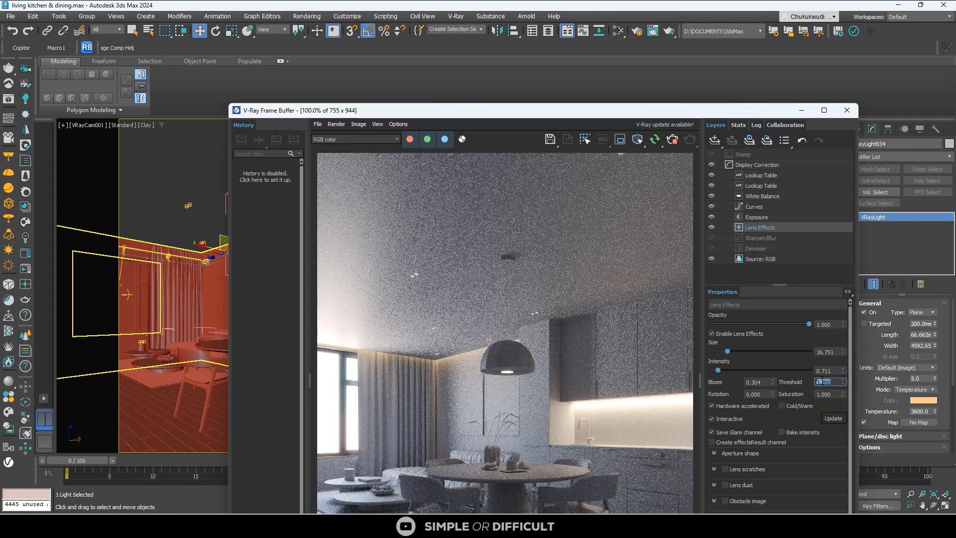
click(832, 371)
- Turn off the global material override in the V-Ray render settings
drag(579, 117, 540, 76)
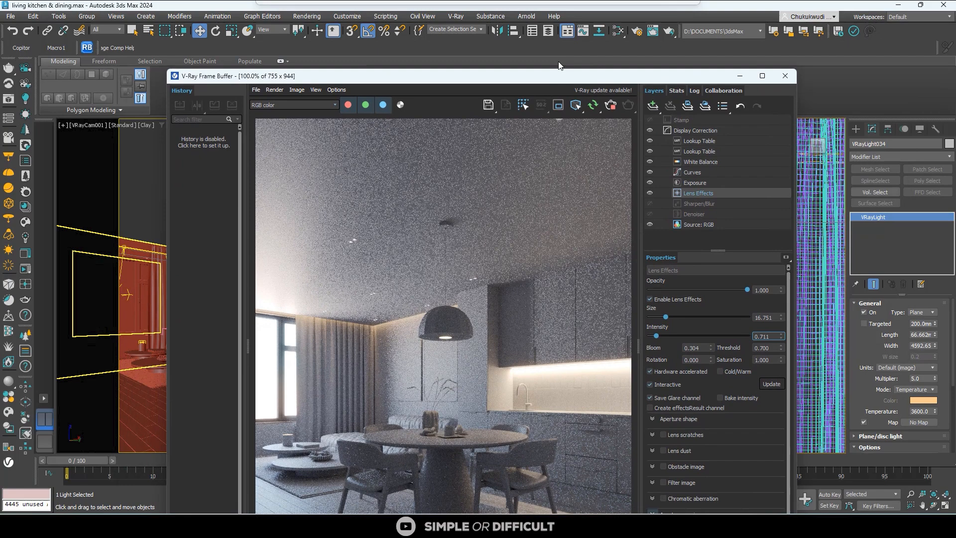
click(639, 33)
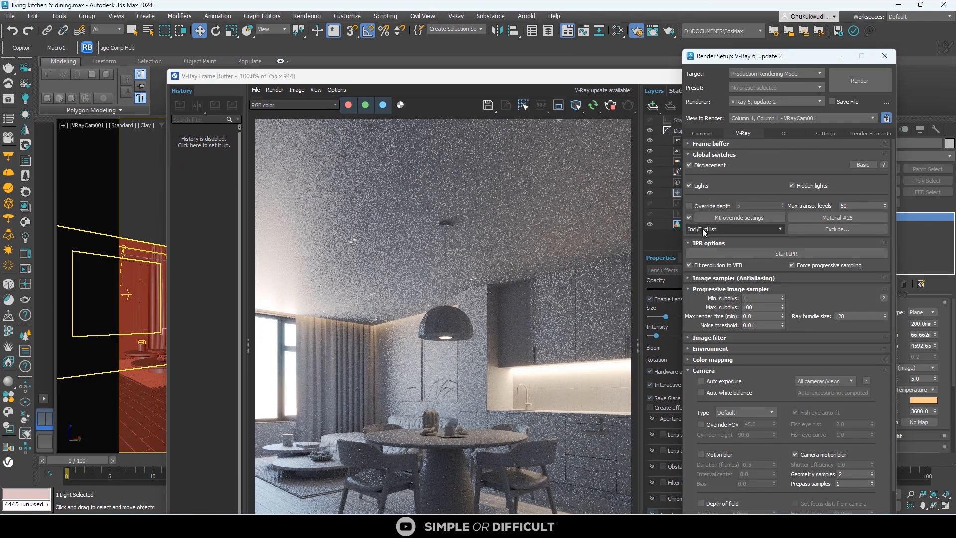
click(690, 218)
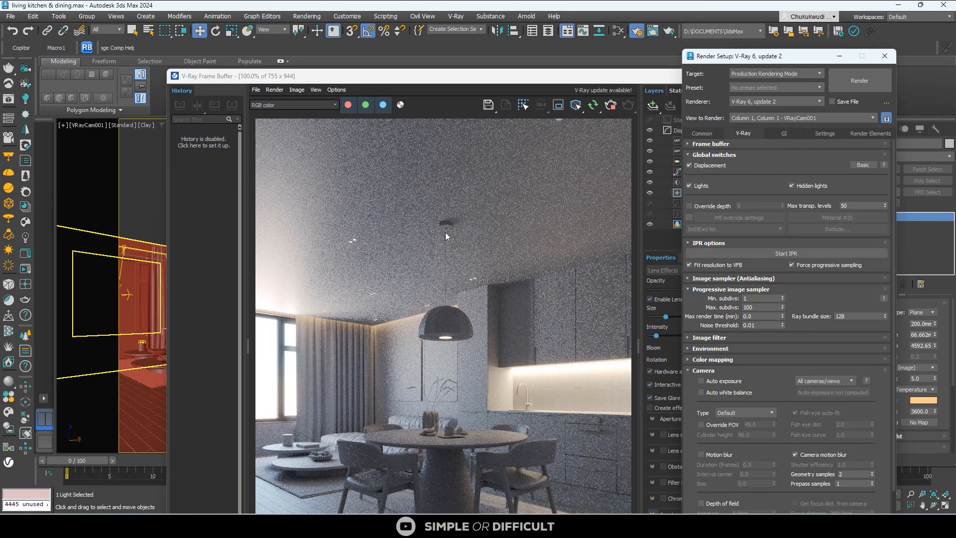
scroll(445, 232, down, 1)
scroll(575, 215, up, 1)
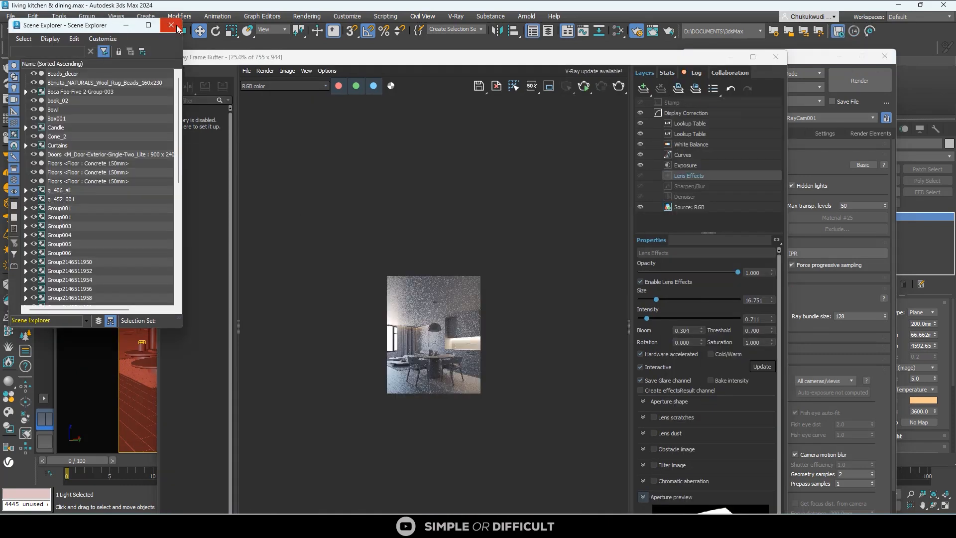
- Close the Scene Explorer and save the scene file
click(177, 28)
click(11, 16)
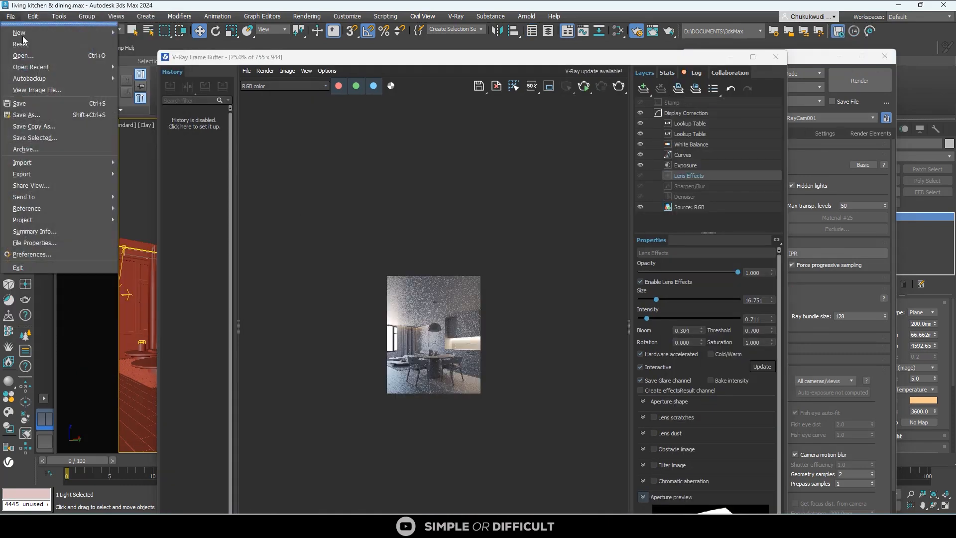
click(28, 107)
- Maximize the frame buffer and start an interactive render with the scene's real materials
click(752, 58)
scroll(536, 190, up, 1)
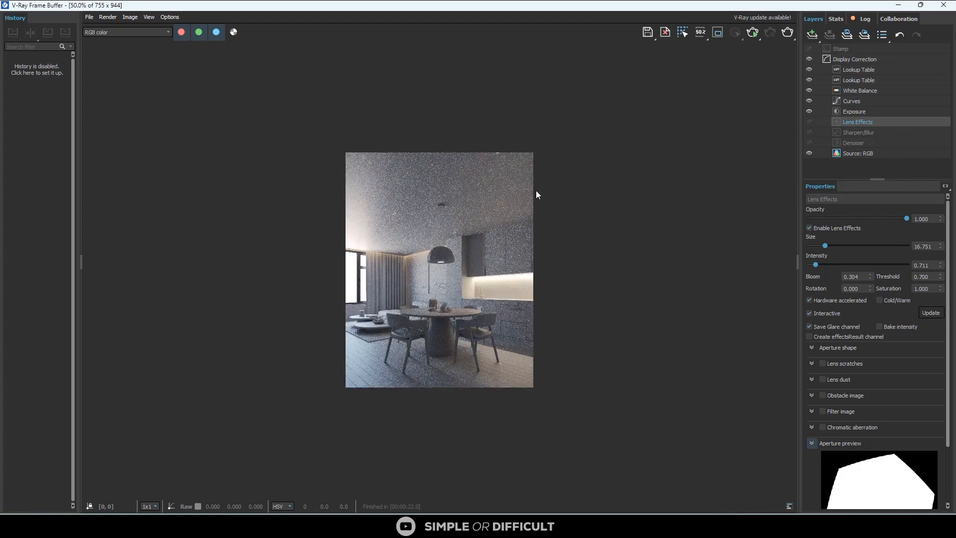
click(753, 33)
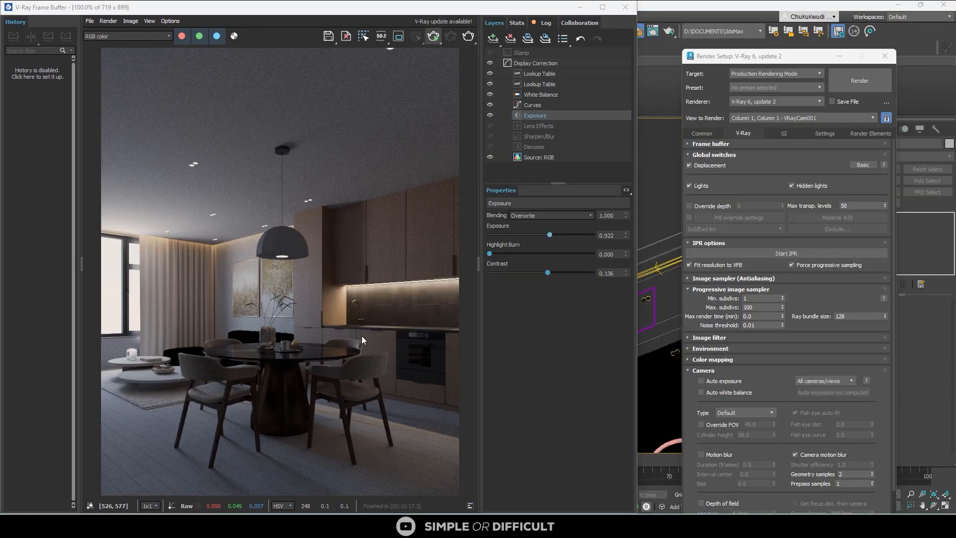
- Raise the Exposure layer's exposure to 1.990 and inspect the dining area in the render
scroll(360, 335, up, 1)
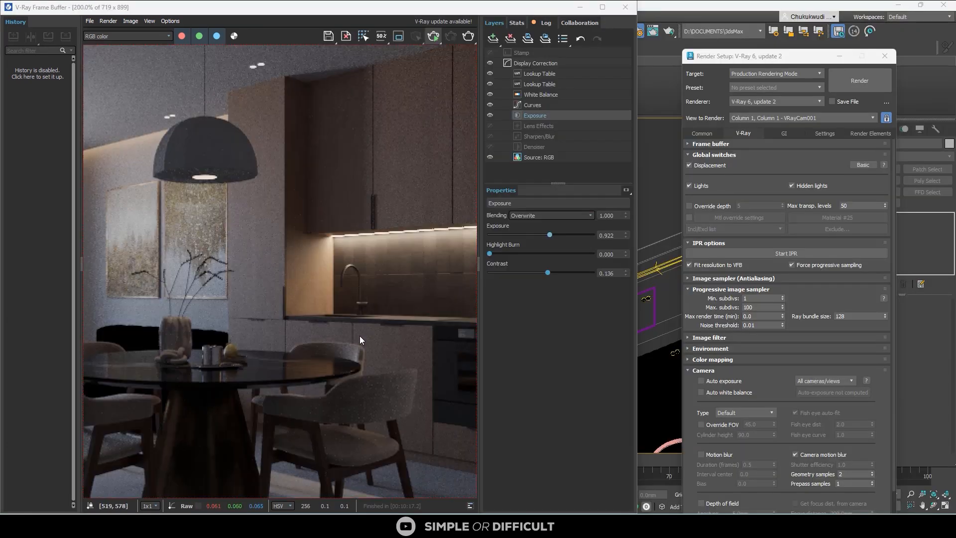
scroll(359, 335, down, 1)
drag(548, 234, 561, 238)
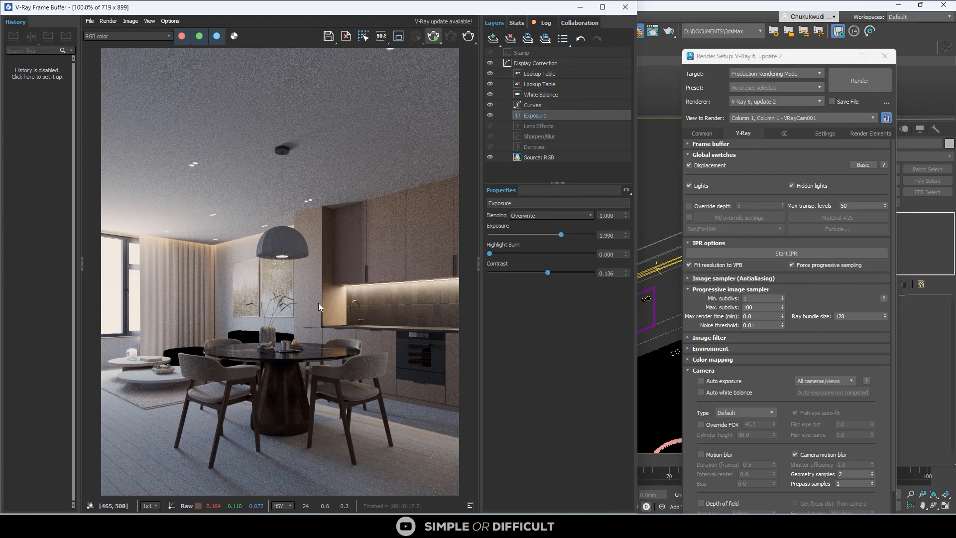
scroll(177, 353, up, 2)
scroll(177, 353, down, 2)
- Select the sofa behind the round coffee tables and convert its materials with the V-Ray scene converter, limited to selected nodes
drag(493, 8, 475, 102)
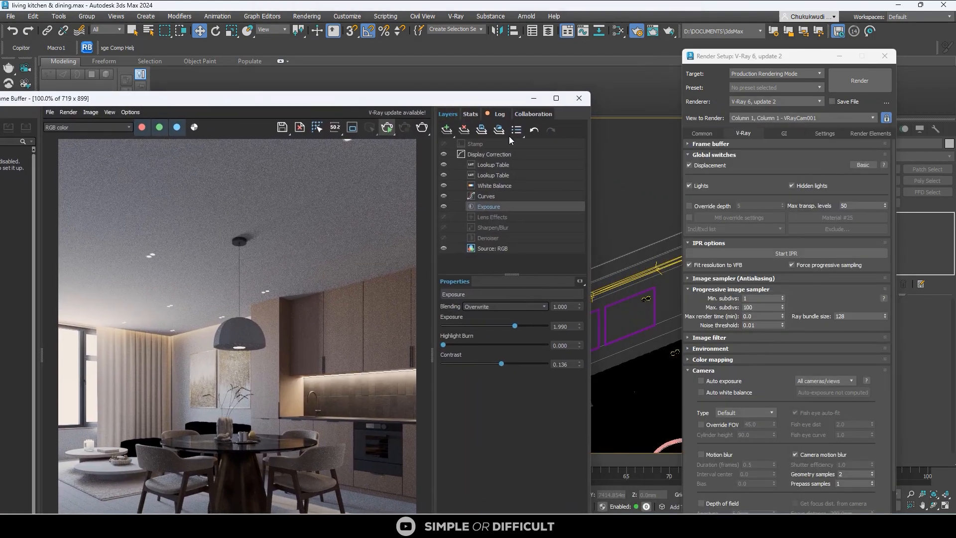
scroll(632, 230, down, 7)
scroll(635, 246, up, 7)
click(644, 266)
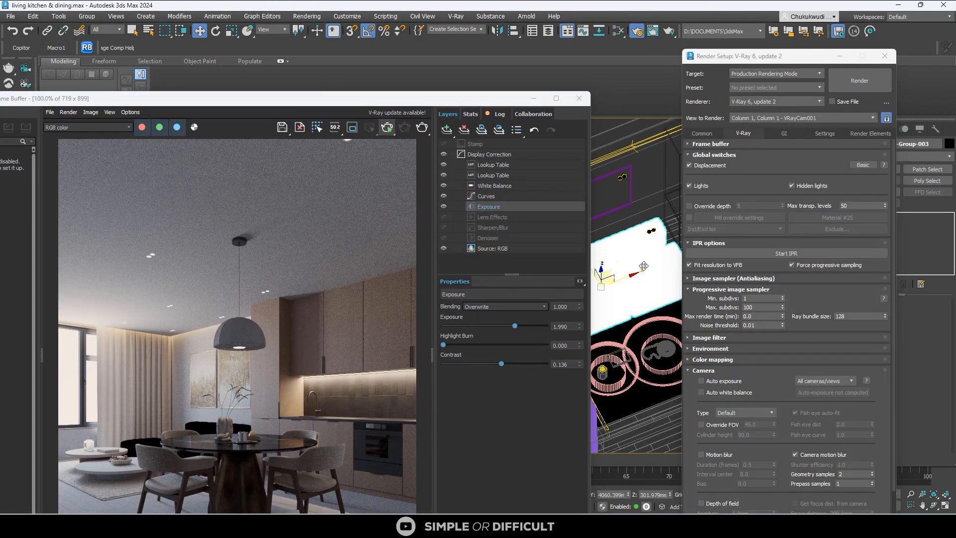
drag(765, 55, 800, 76)
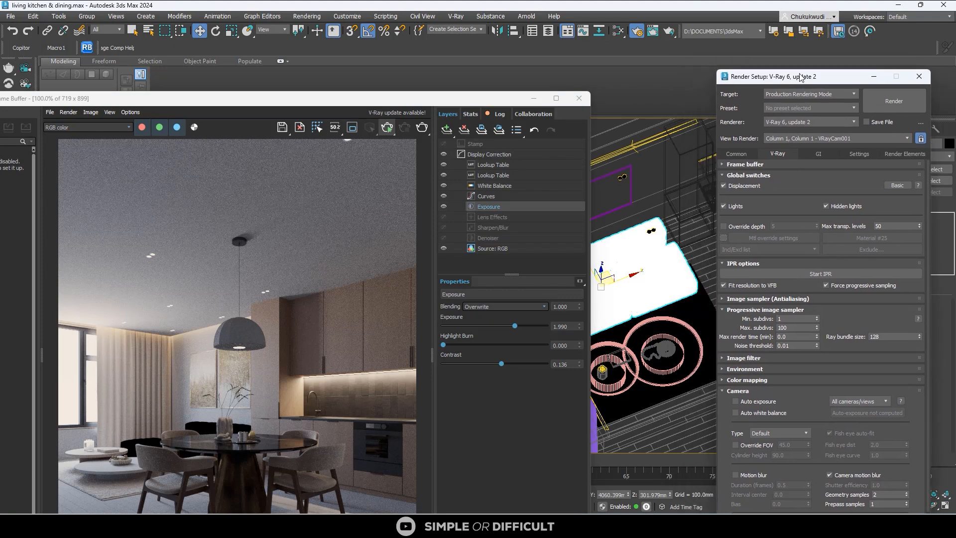
click(918, 76)
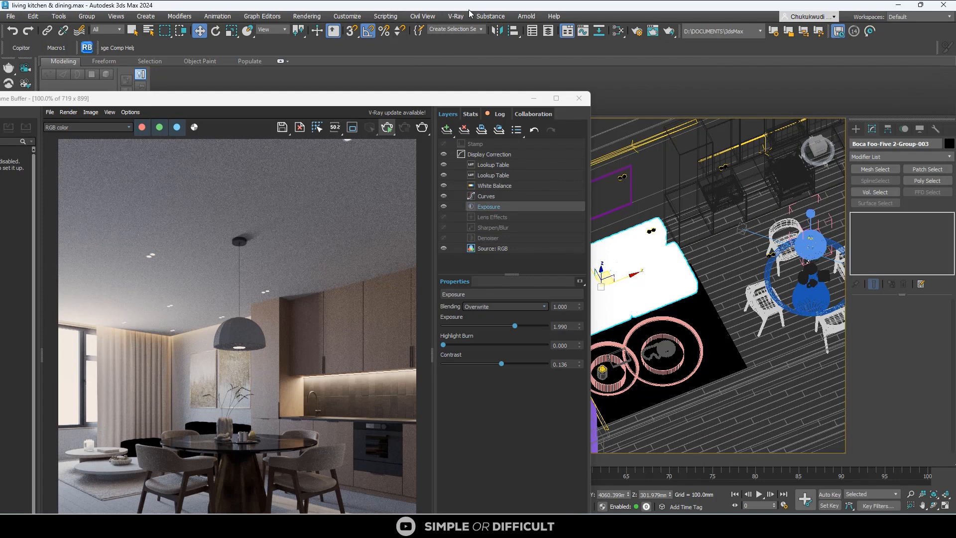
click(454, 18)
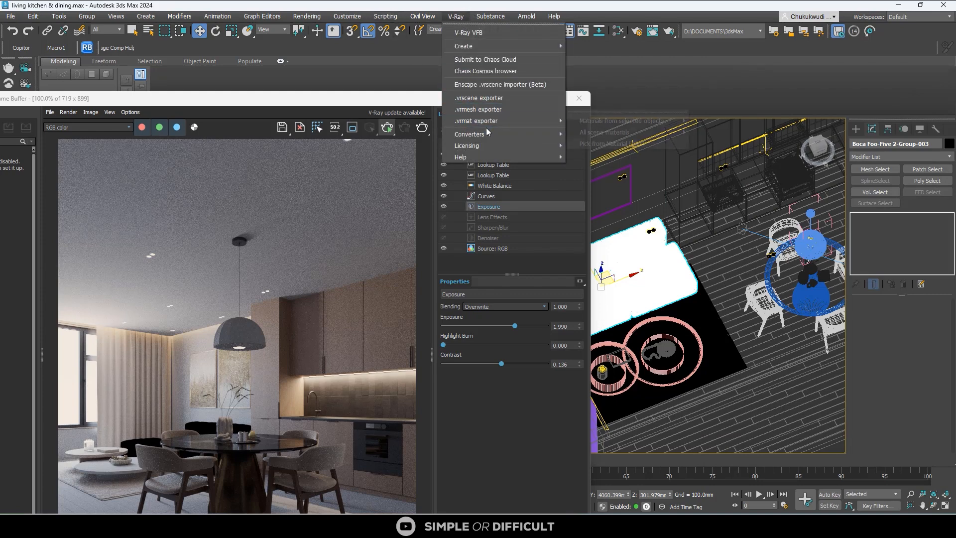
mouse_move(517, 134)
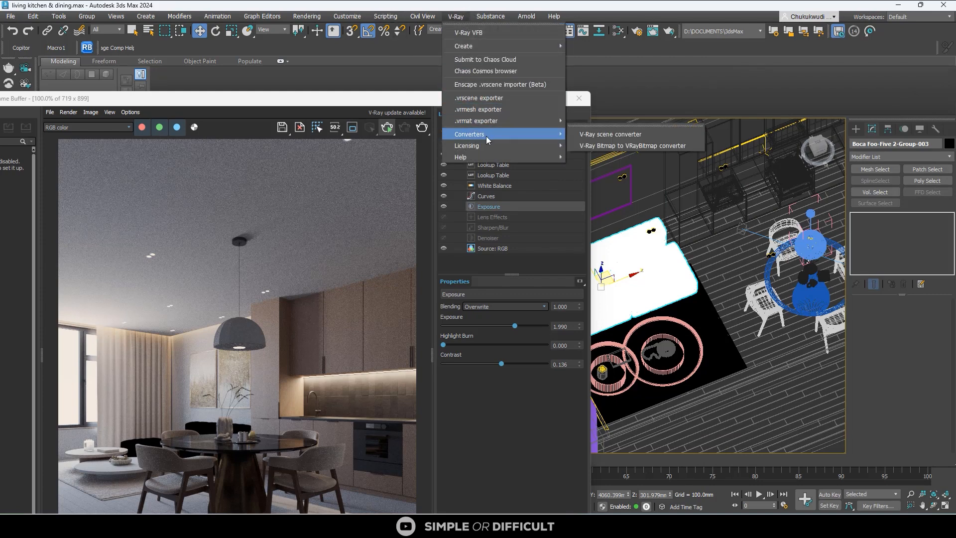
click(626, 135)
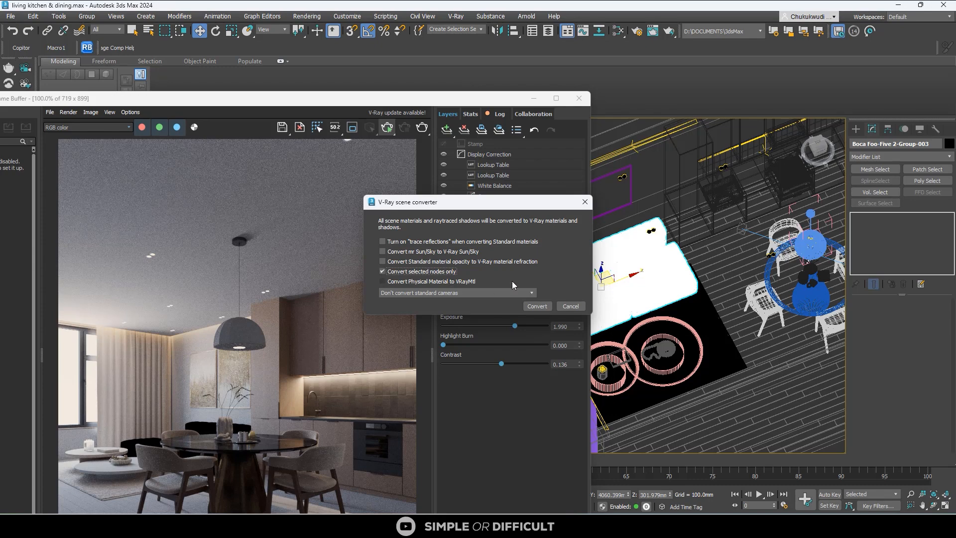
click(536, 306)
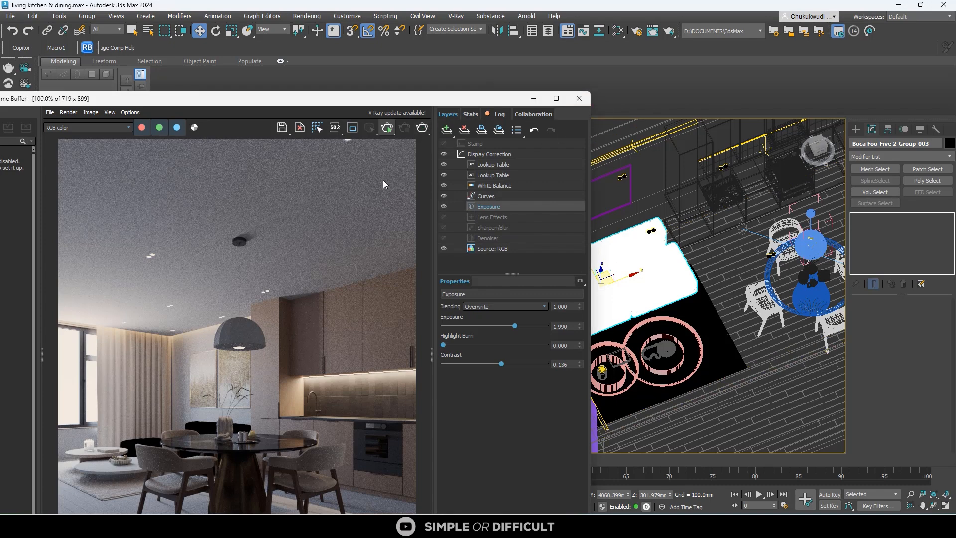
- Examine the sofa's material network in the Slate Material Editor and enlarge the preview of the Boca Foo-Five 2-001 bitmap
click(617, 31)
scroll(190, 300, up, 4)
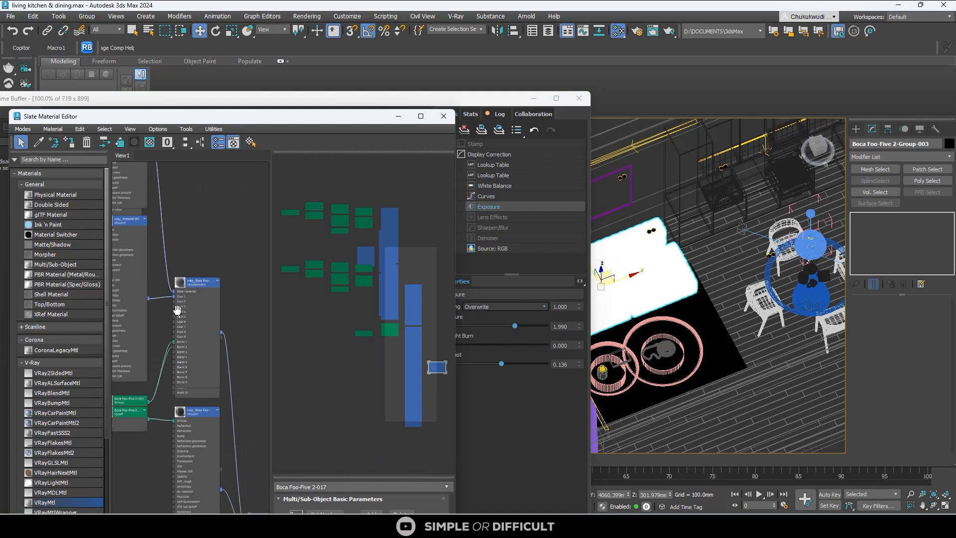
scroll(194, 311, down, 6)
scroll(156, 251, up, 5)
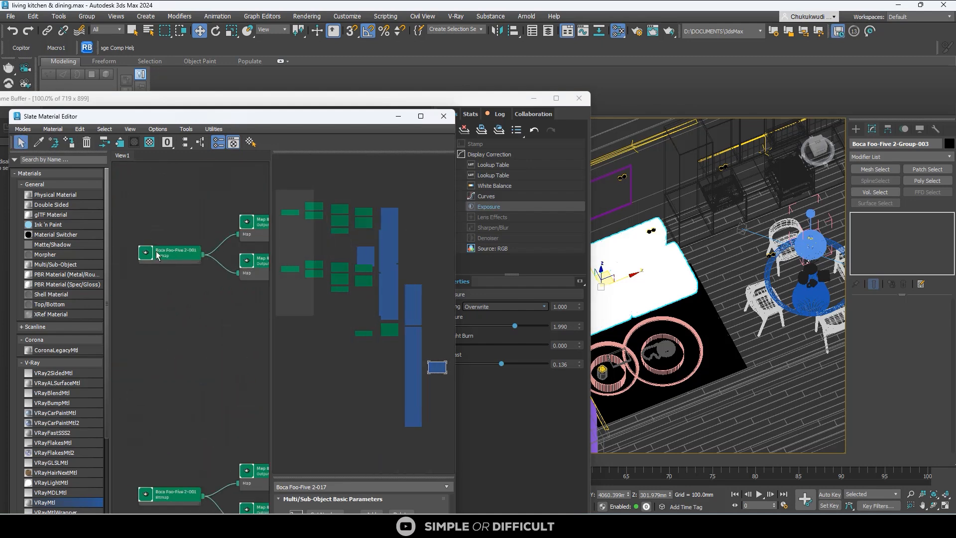
scroll(149, 250, up, 2)
double_click(142, 261)
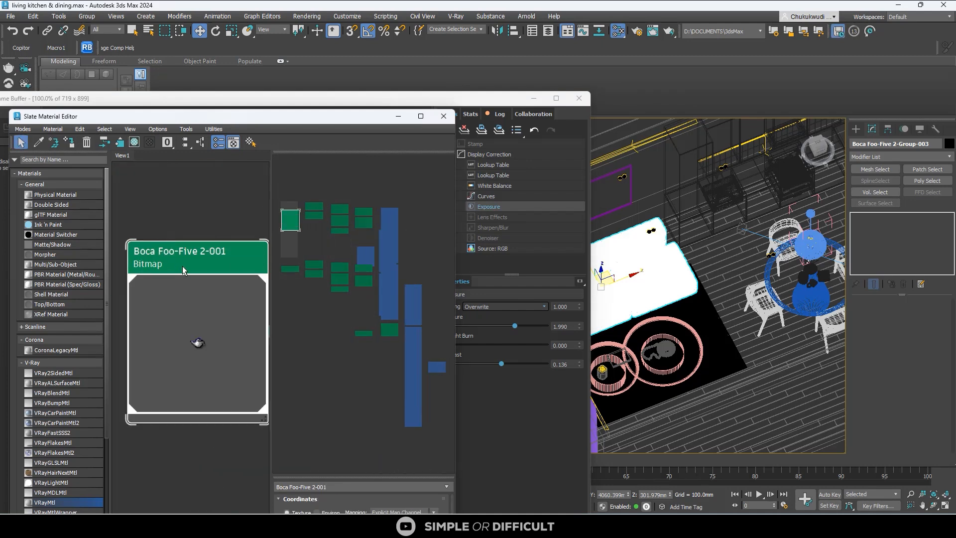
scroll(194, 267, down, 3)
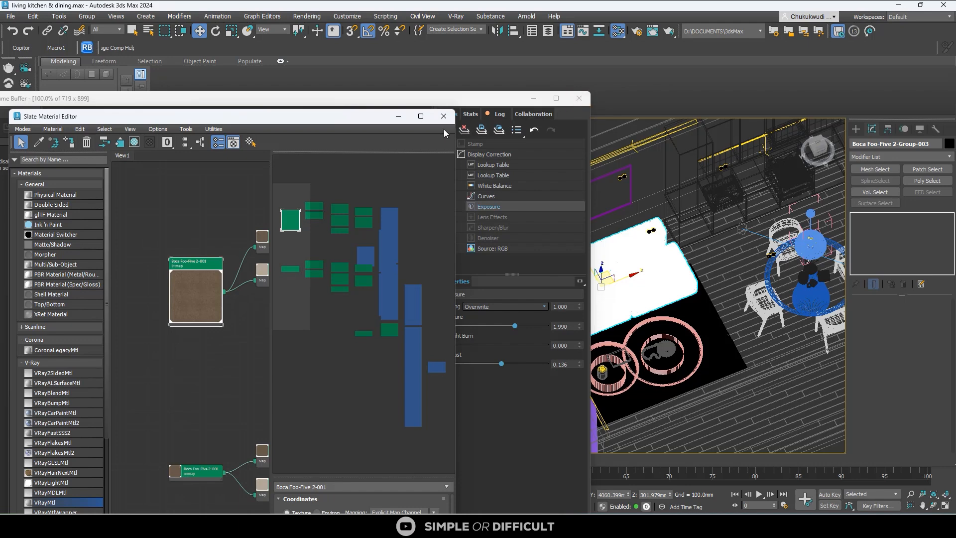
click(483, 116)
- Maximize the frame buffer, restart the interactive render and examine the sofa behind the dining table
click(556, 98)
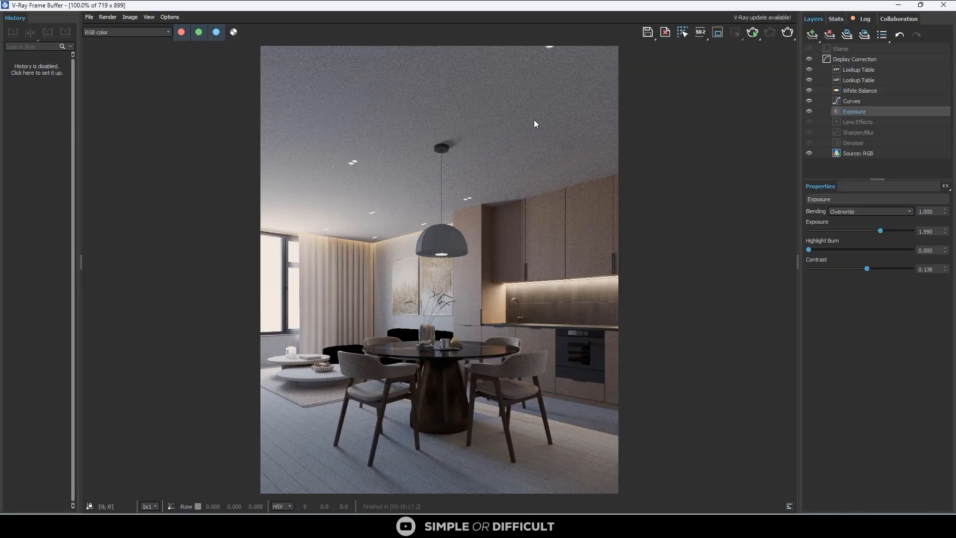
click(753, 34)
scroll(413, 297, up, 3)
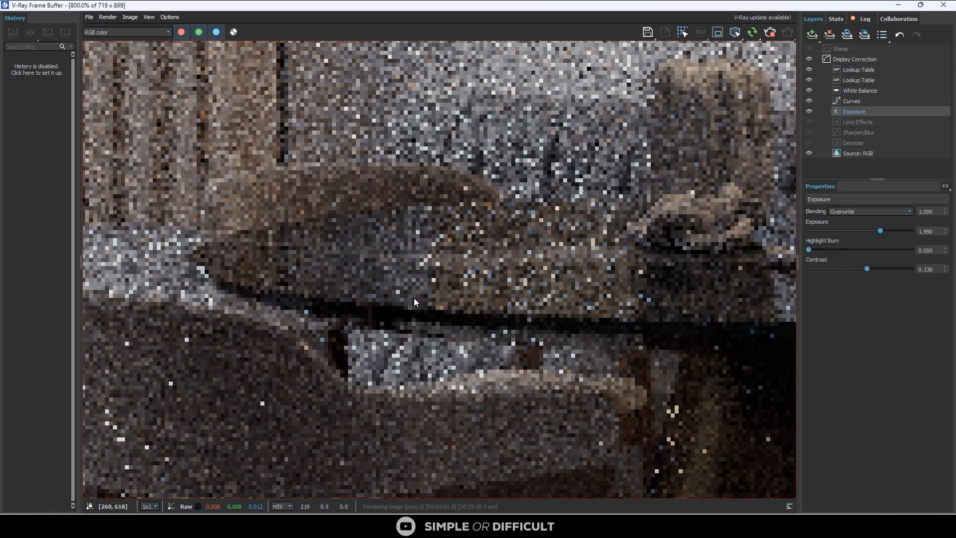
scroll(413, 298, down, 2)
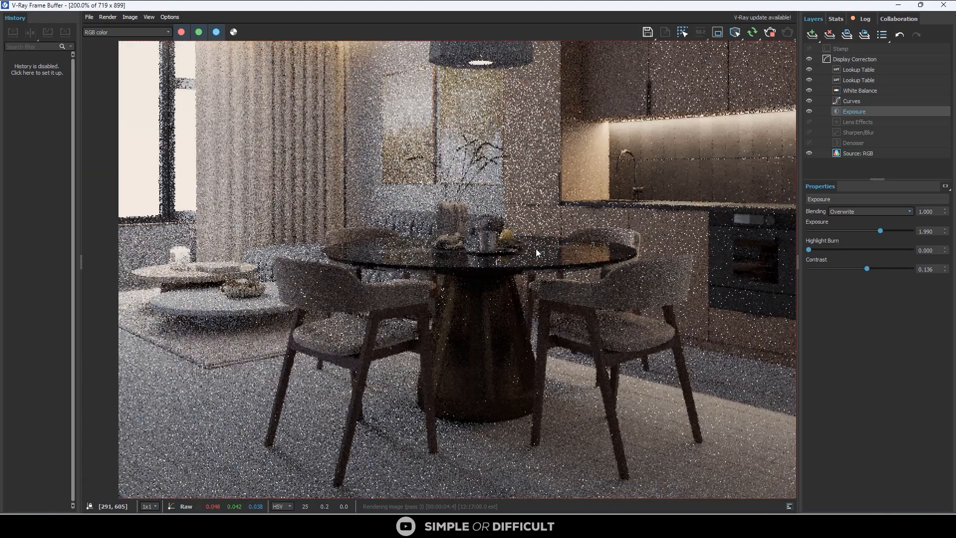
scroll(258, 261, up, 2)
scroll(347, 249, down, 3)
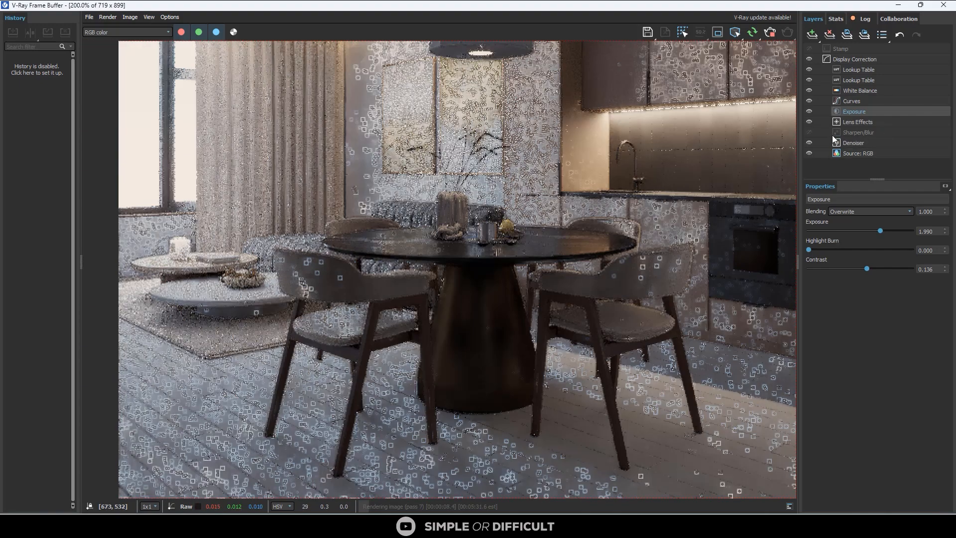
- Turn off the Denoiser layer and inspect the sofa, pendant lamp and kitchen cabinets in the render
click(808, 143)
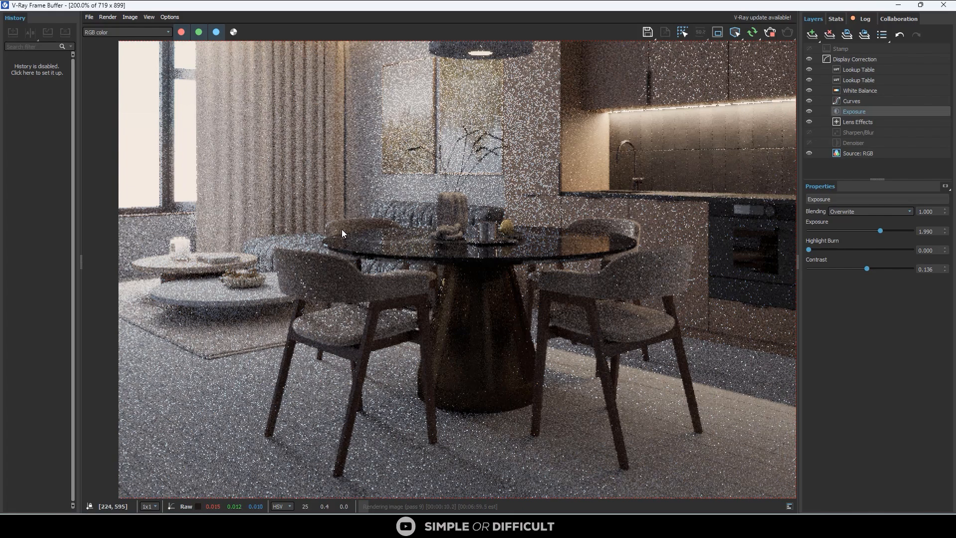
scroll(342, 230, up, 2)
scroll(646, 131, down, 1)
scroll(368, 198, down, 1)
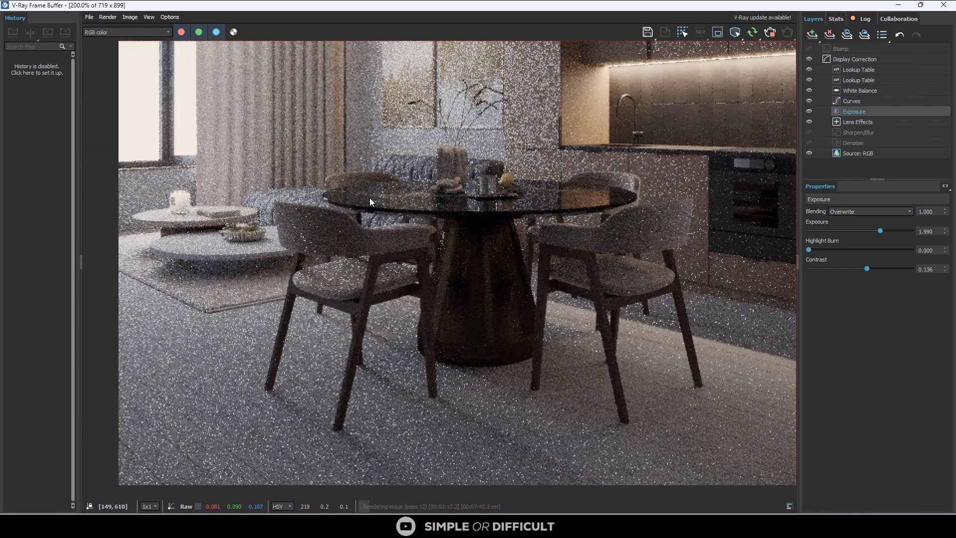
scroll(369, 198, down, 1)
scroll(450, 213, up, 2)
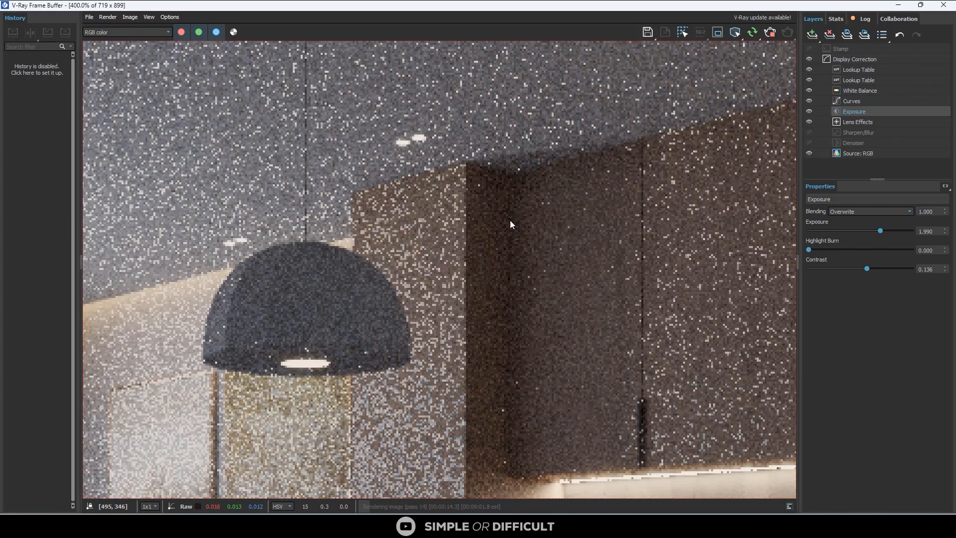
scroll(498, 179, down, 1)
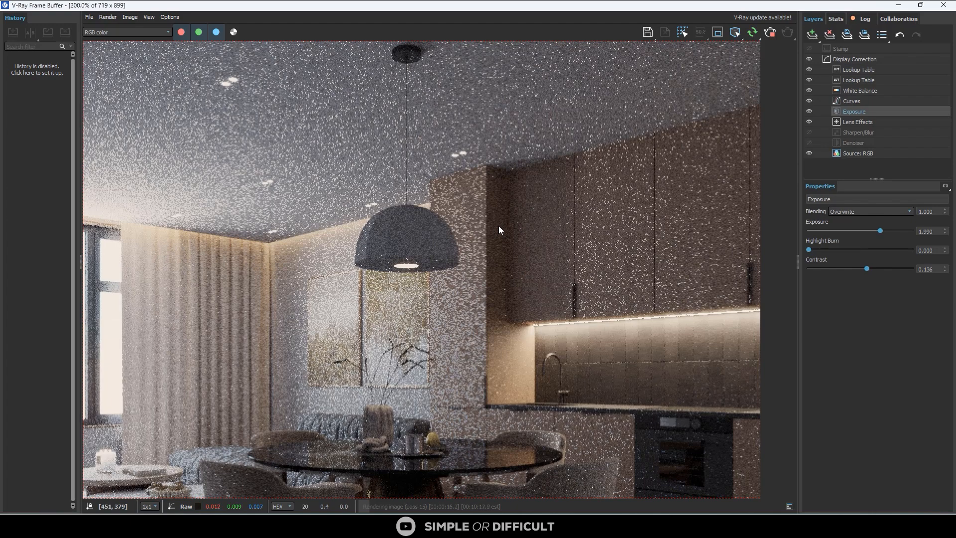
scroll(500, 224, down, 1)
scroll(511, 203, up, 1)
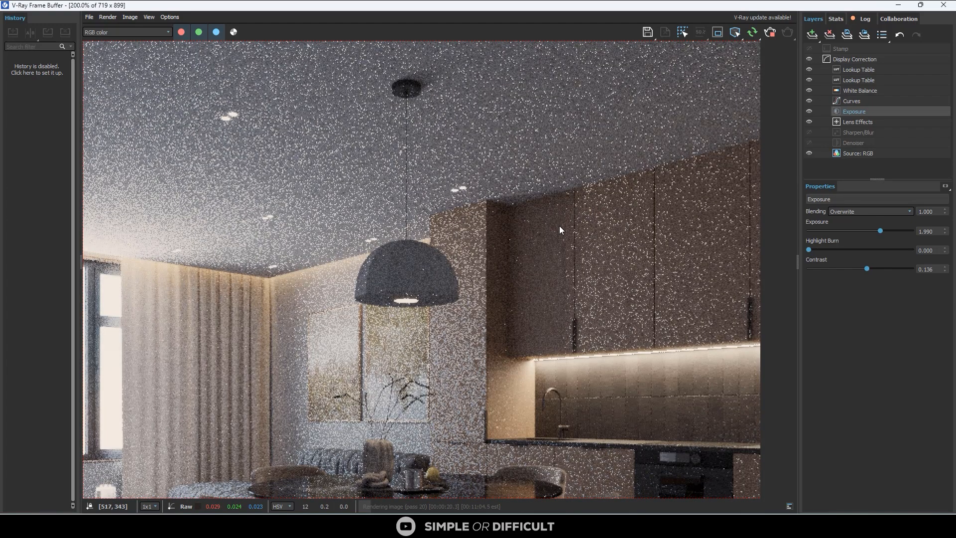
scroll(399, 275, down, 1)
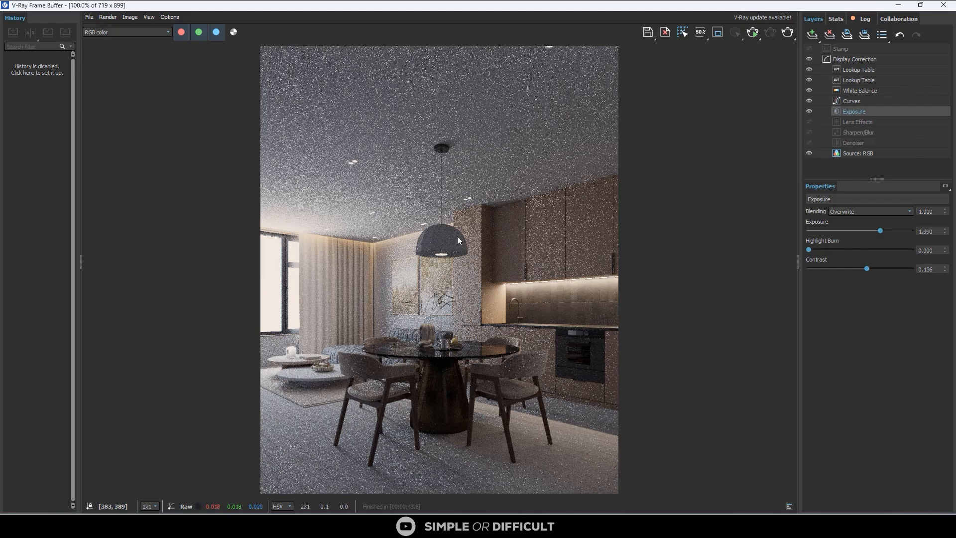
- Minimize the frame buffer, select the pendant lamp above the dining table and close its open group
click(895, 8)
click(244, 267)
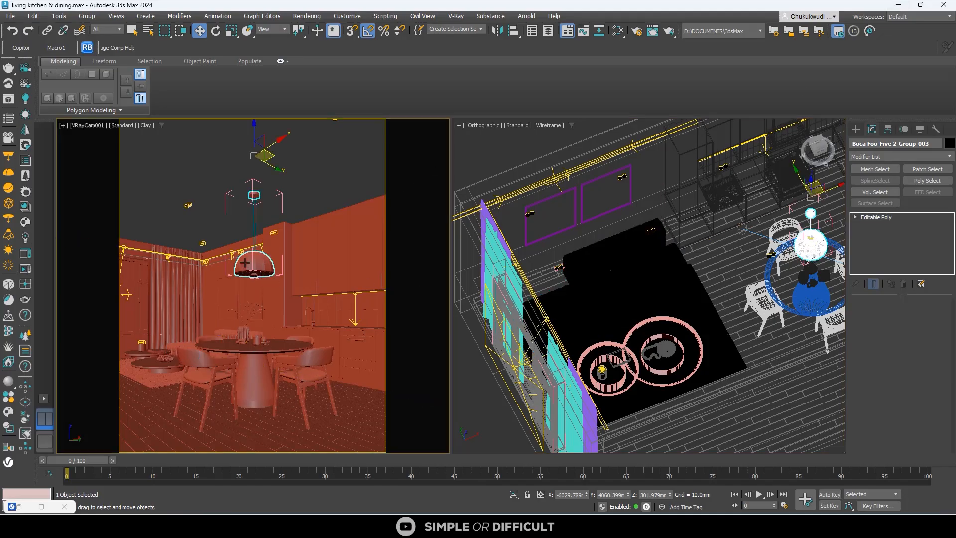
click(96, 19)
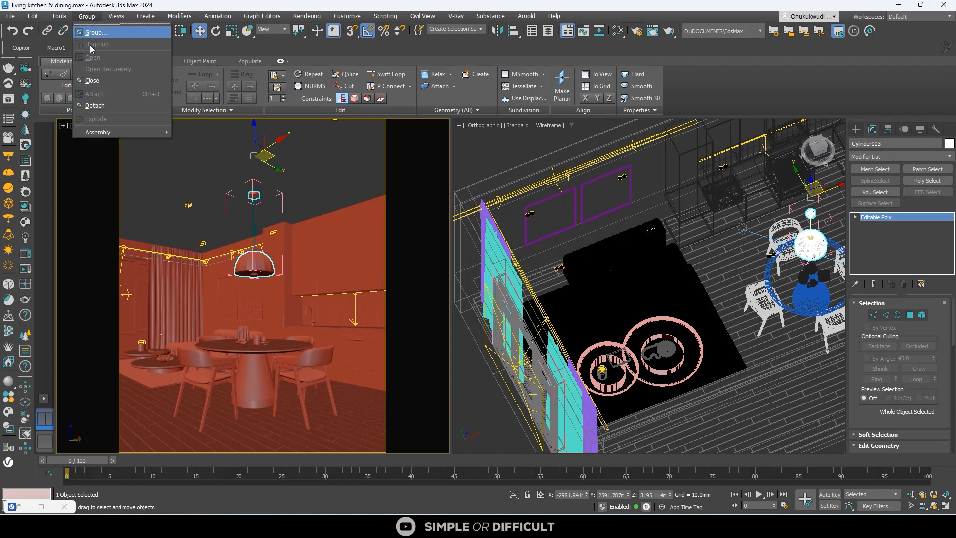
click(99, 80)
- Scale the pendant lamp group uniformly to about 204% in the front view
scroll(640, 245, down, 5)
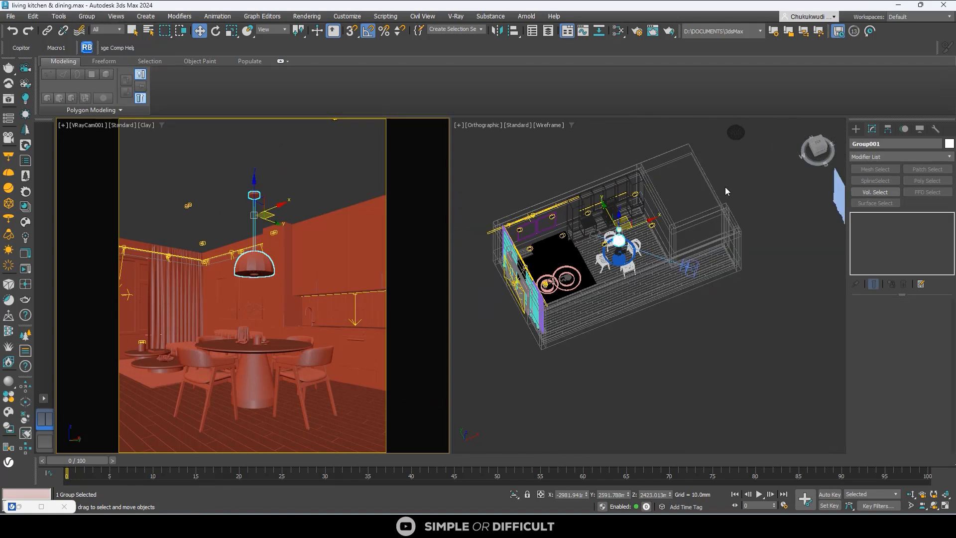
click(820, 146)
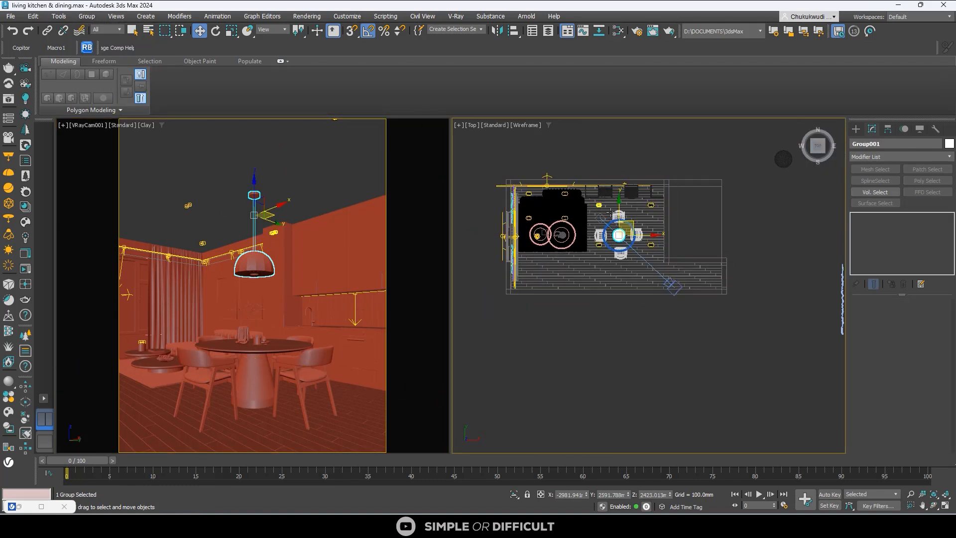
click(817, 160)
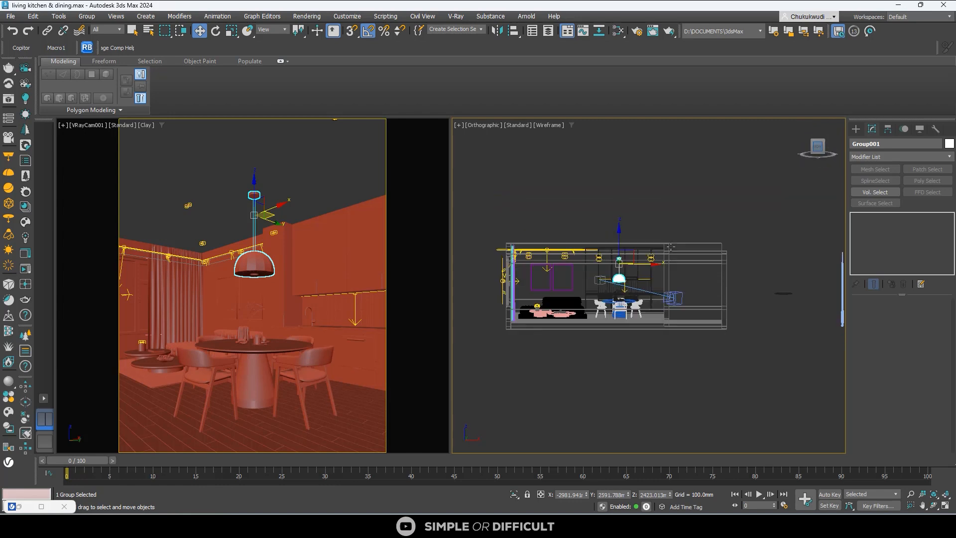
click(232, 30)
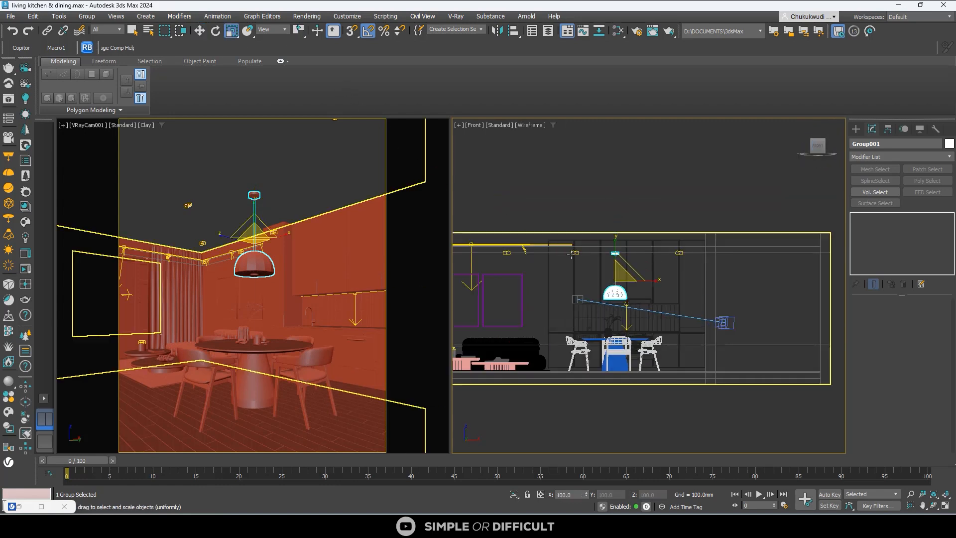
drag(625, 259, 626, 224)
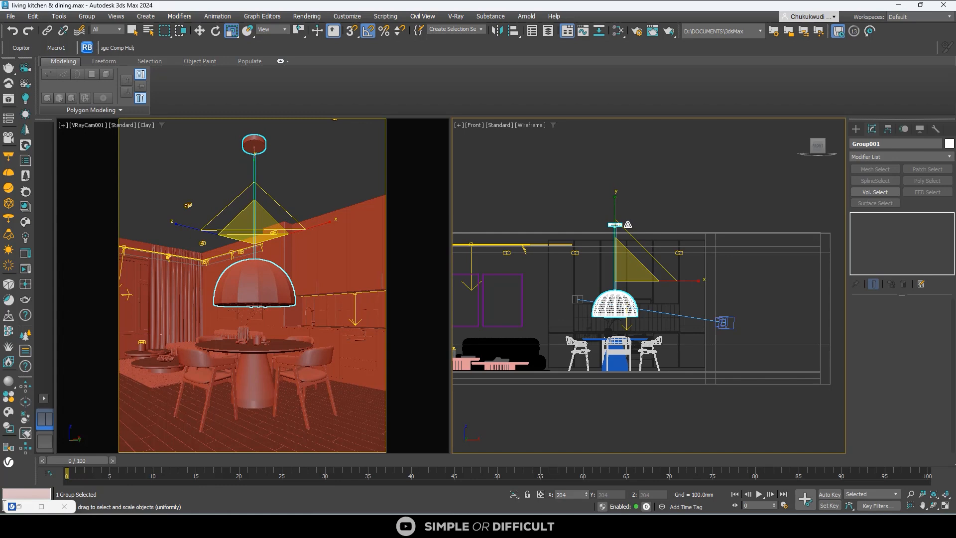
- Move the enlarged lamp group straight up to a Z position of about 3152 mm
click(201, 31)
scroll(591, 298, up, 2)
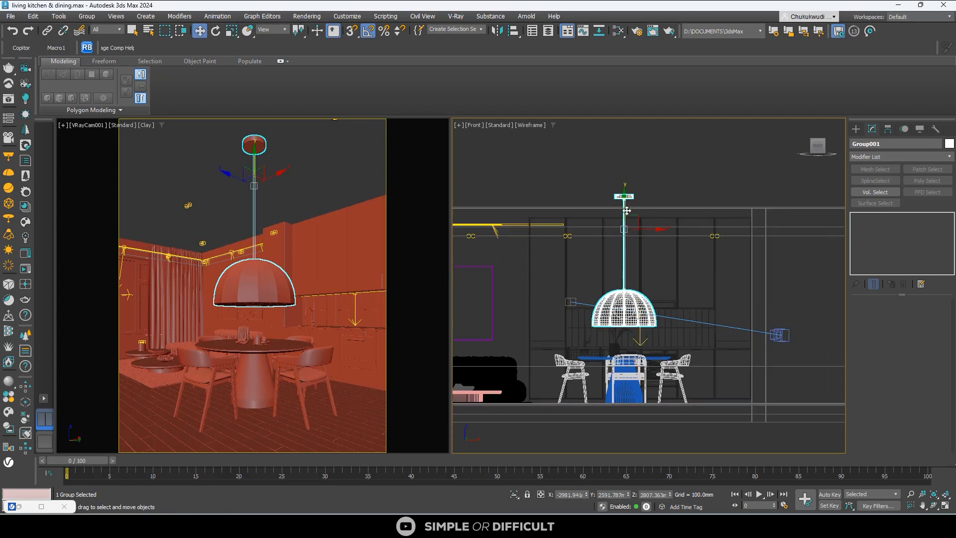
mouse_move(626, 204)
mouse_down()
mouse_move(625, 178)
mouse_move(627, 189)
mouse_up()
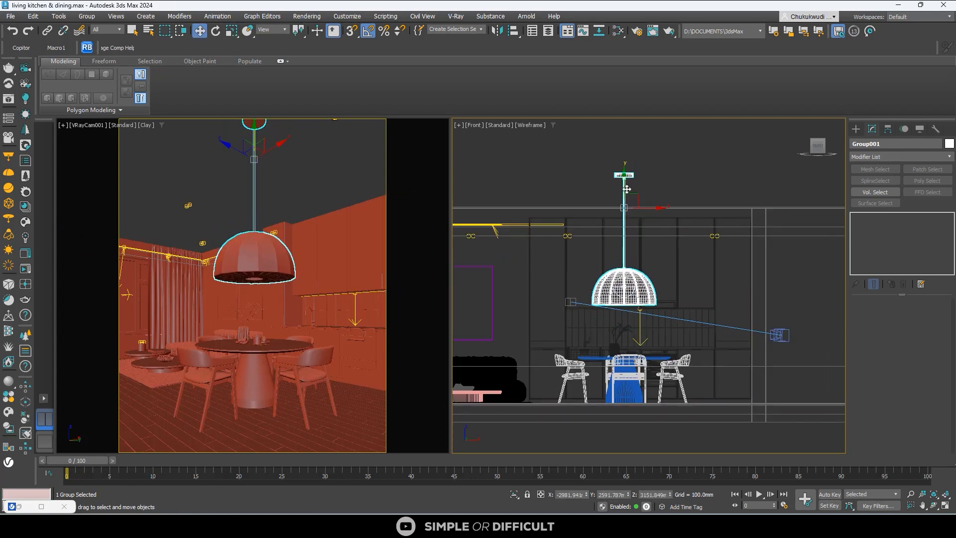
- Open the lamp group recursively and lower the ceiling canopy's vertices until the canopy meets the ceiling
click(91, 18)
click(107, 68)
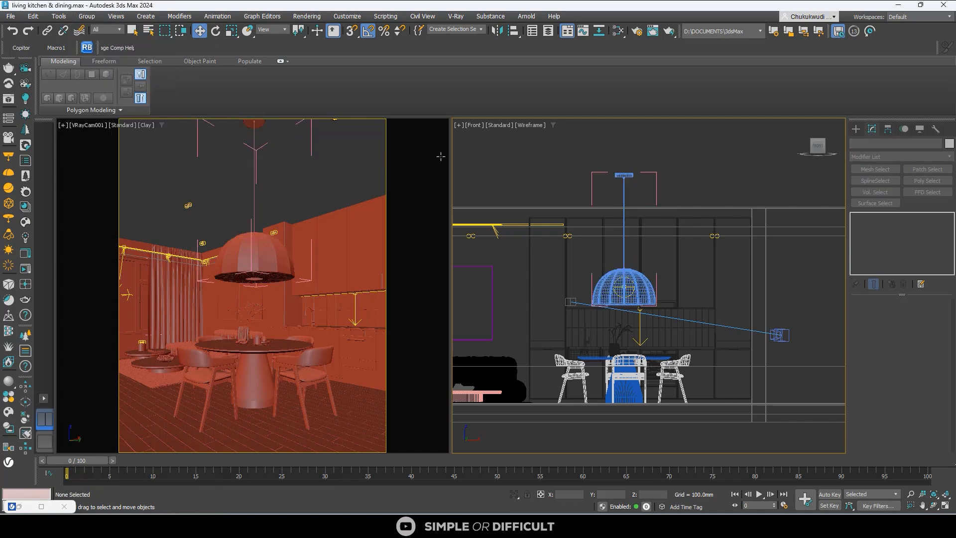
scroll(627, 189, up, 2)
click(627, 178)
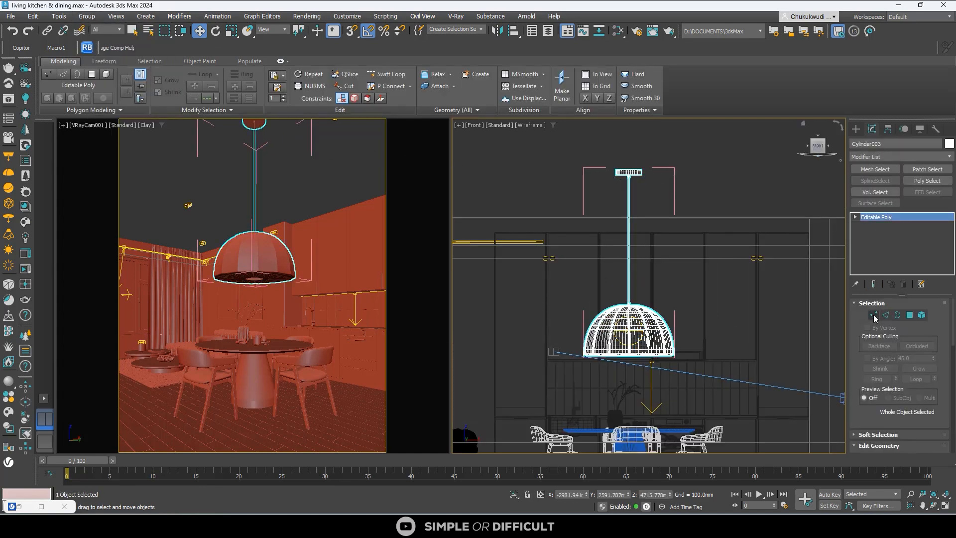
click(874, 315)
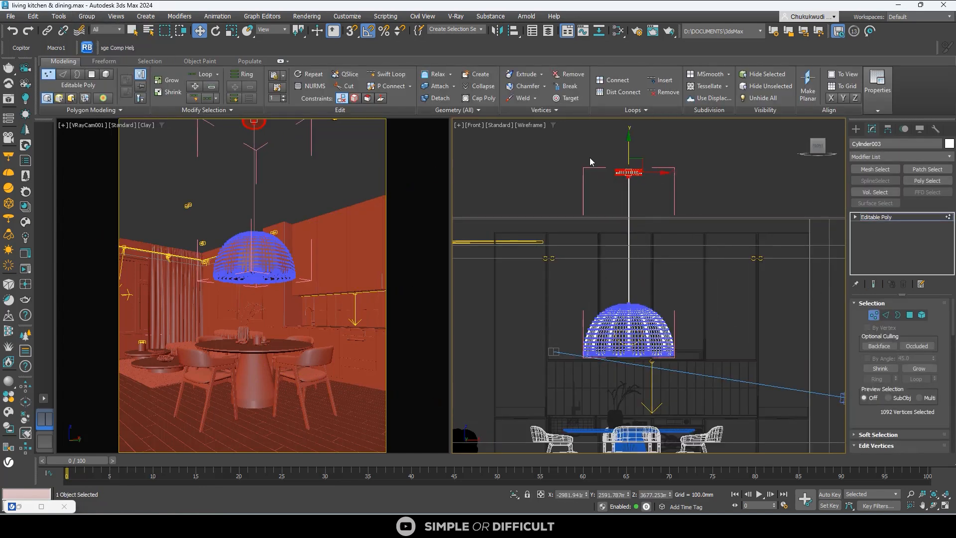
drag(628, 144, 621, 231)
scroll(628, 267, up, 11)
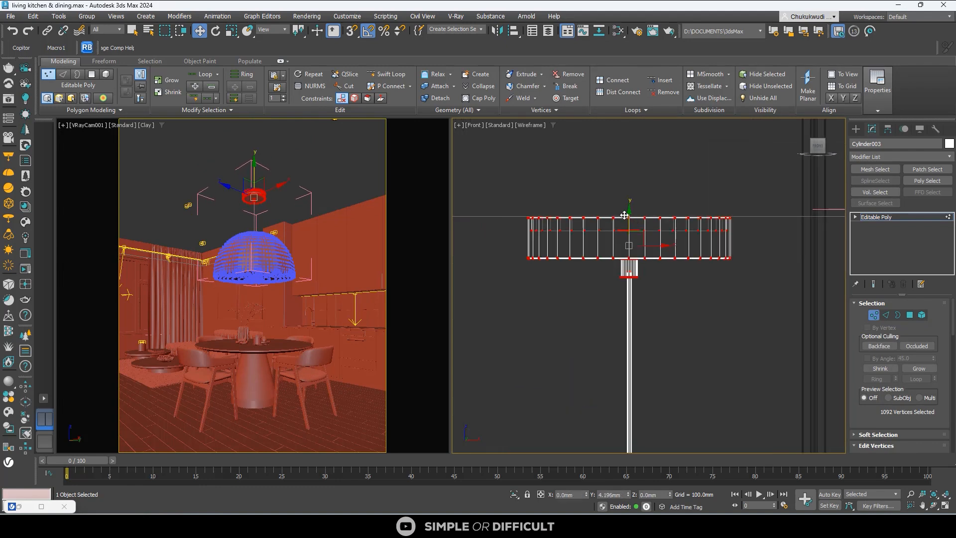
click(856, 130)
scroll(583, 213, down, 11)
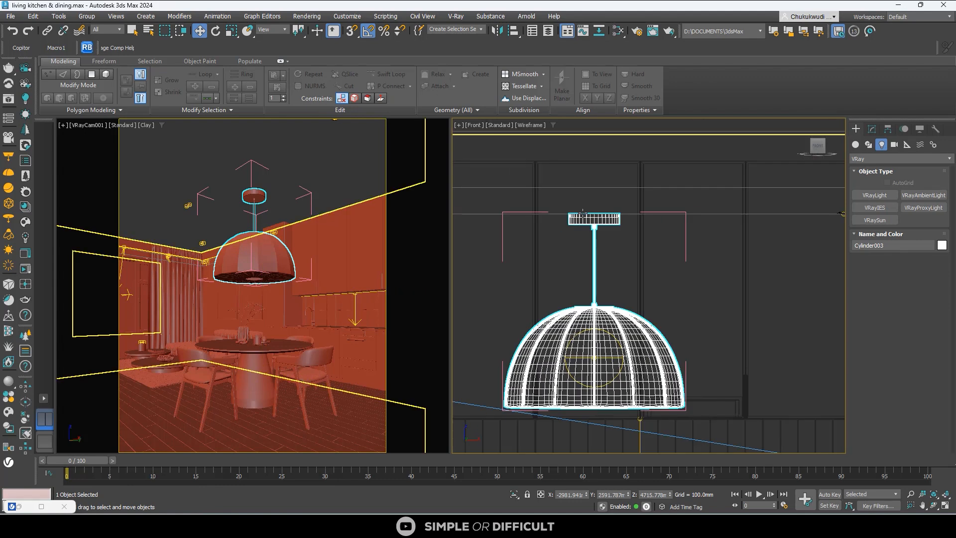
- Deselect the lamp, start the interactive render and maximize the frame buffer
click(671, 256)
click(669, 169)
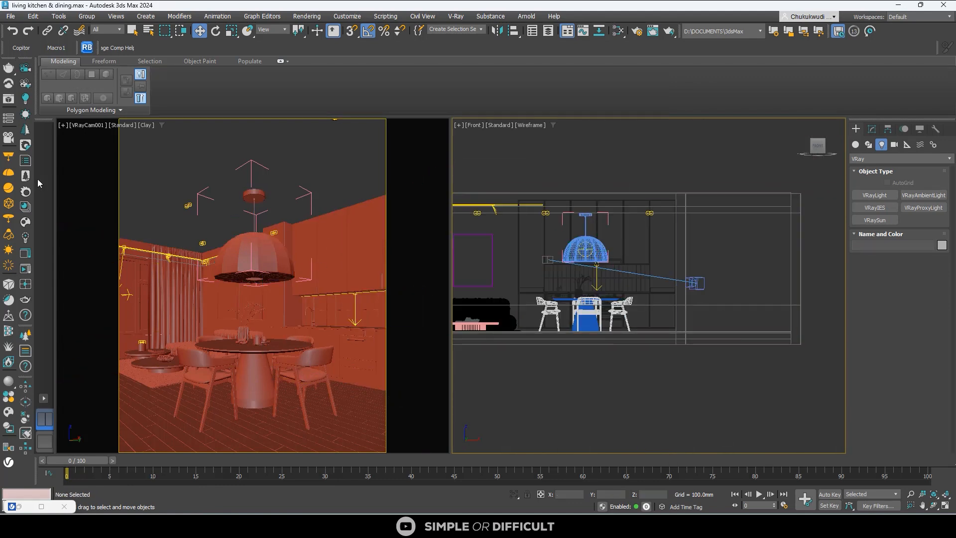
click(23, 215)
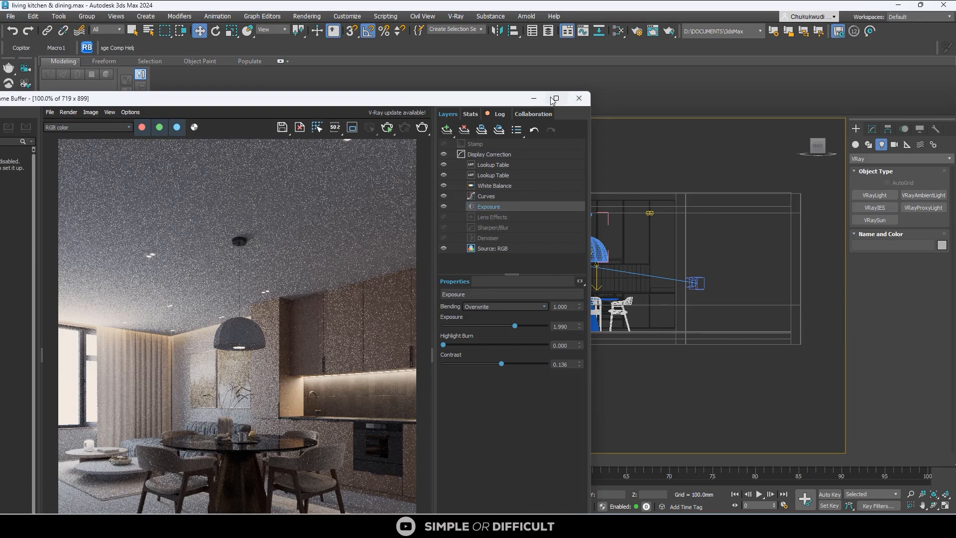
click(554, 99)
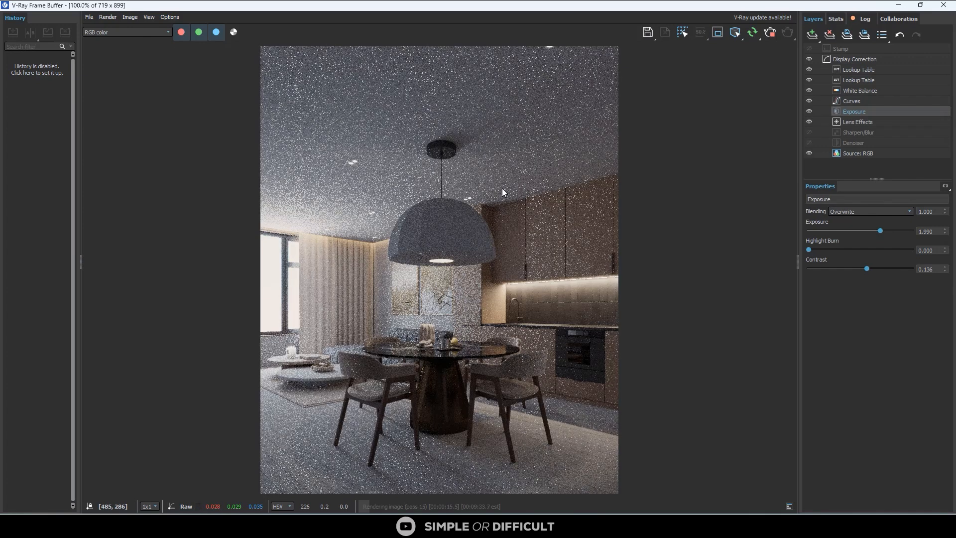
- Restore the frame buffer to a smaller window beside the front view and select the pendant lamp mesh
drag(716, 7, 357, 22)
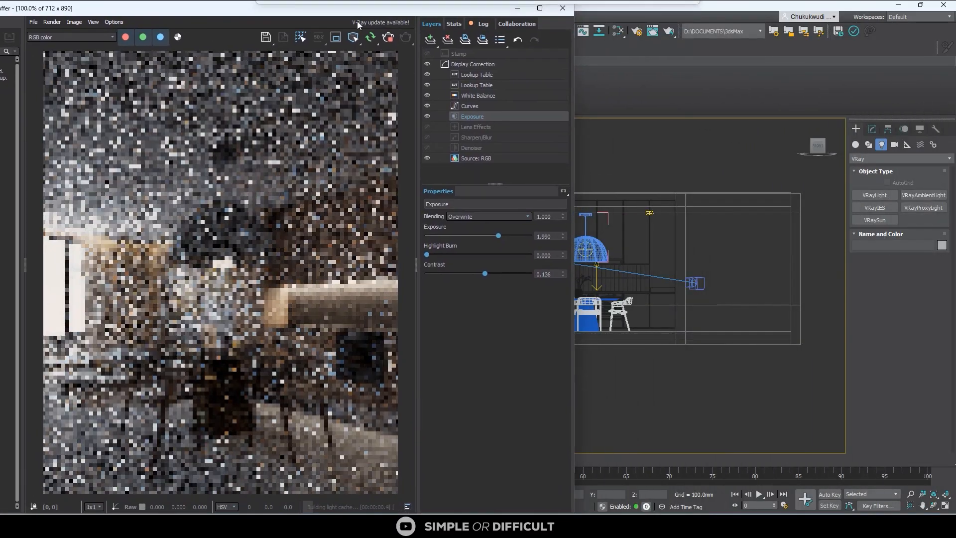
click(593, 249)
scroll(695, 212, down, 4)
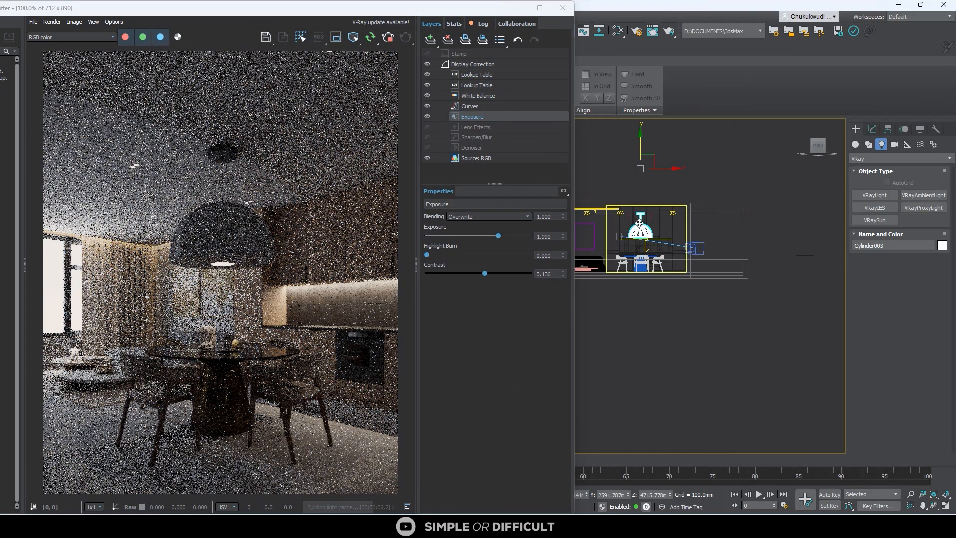
scroll(639, 222, up, 3)
drag(475, 10, 468, 44)
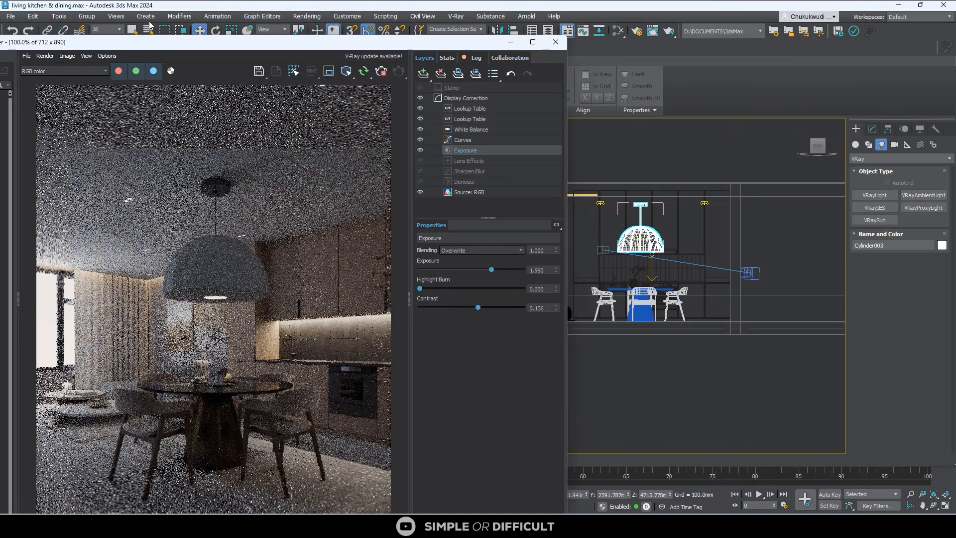
- Center the pendant lamp's pivot on the object and scale the lamp down uniformly to about 89%
click(231, 29)
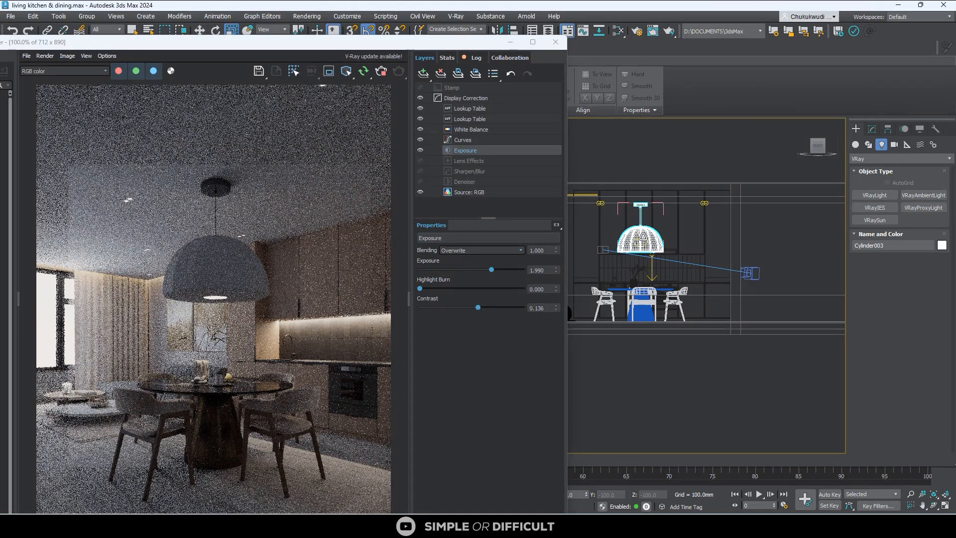
scroll(639, 239, up, 2)
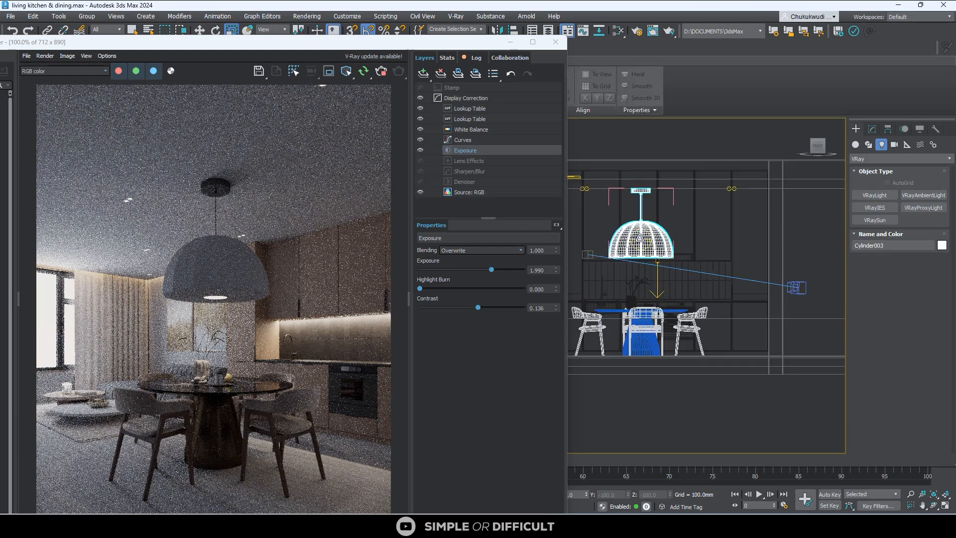
click(889, 130)
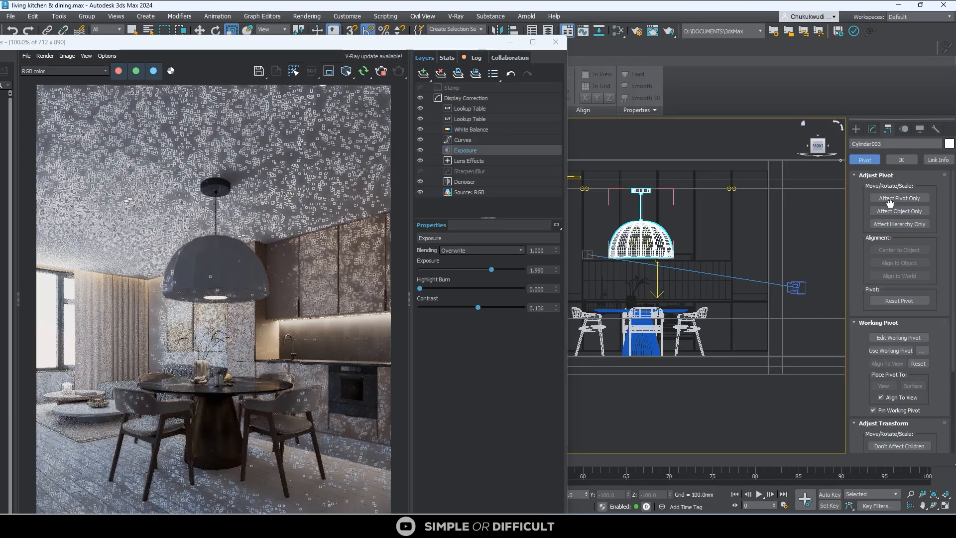
click(891, 199)
click(899, 250)
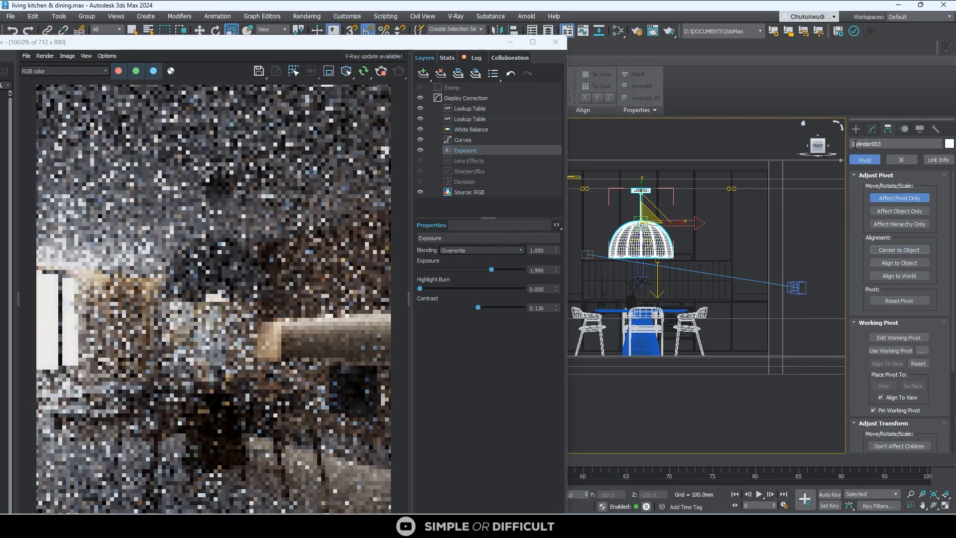
click(854, 129)
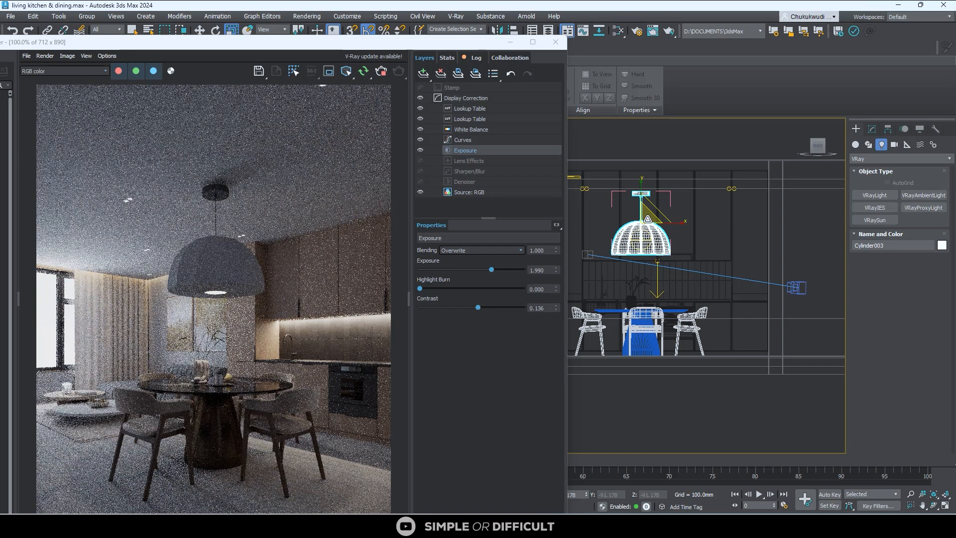
drag(647, 219, 647, 223)
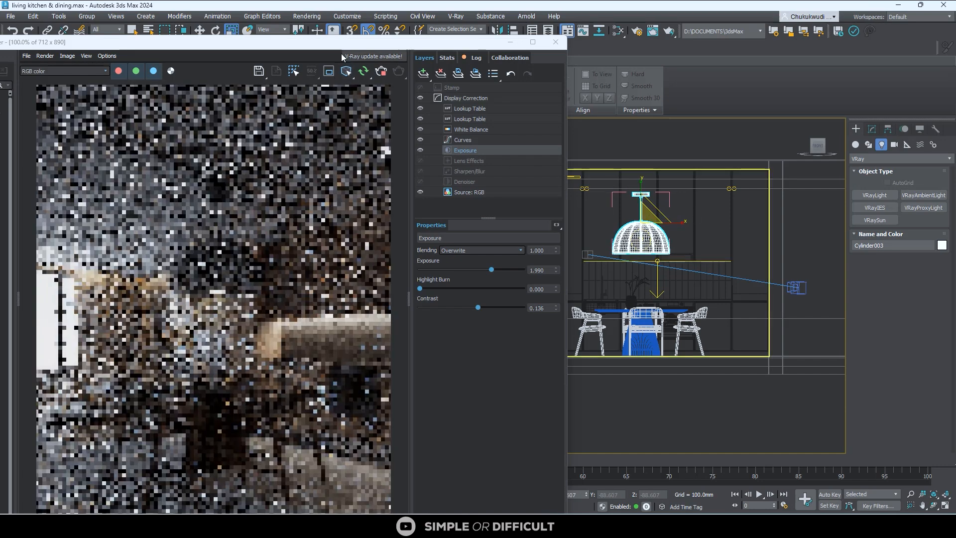
- Raise the vertices of the lamp's ceiling canopy back up to the ceiling to lengthen the rod
click(199, 30)
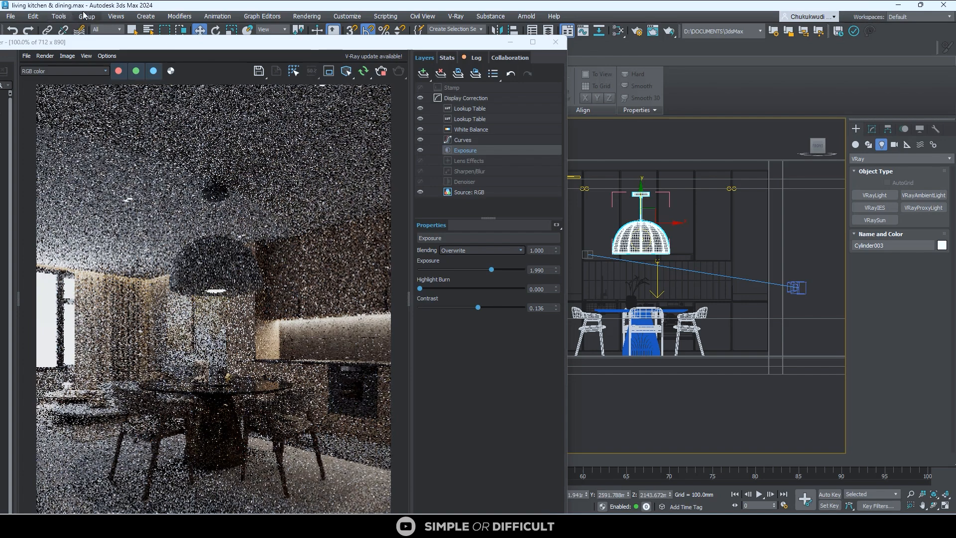
click(87, 17)
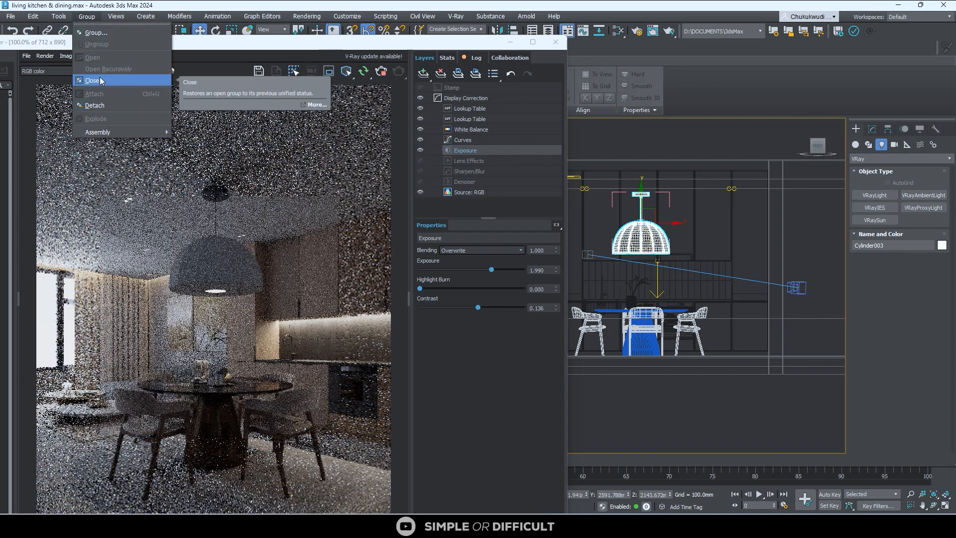
click(871, 130)
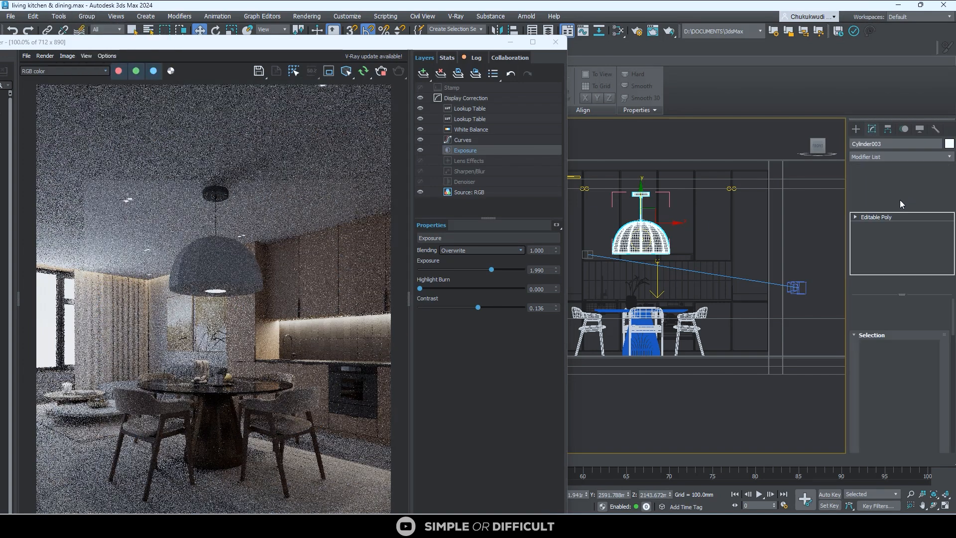
click(873, 314)
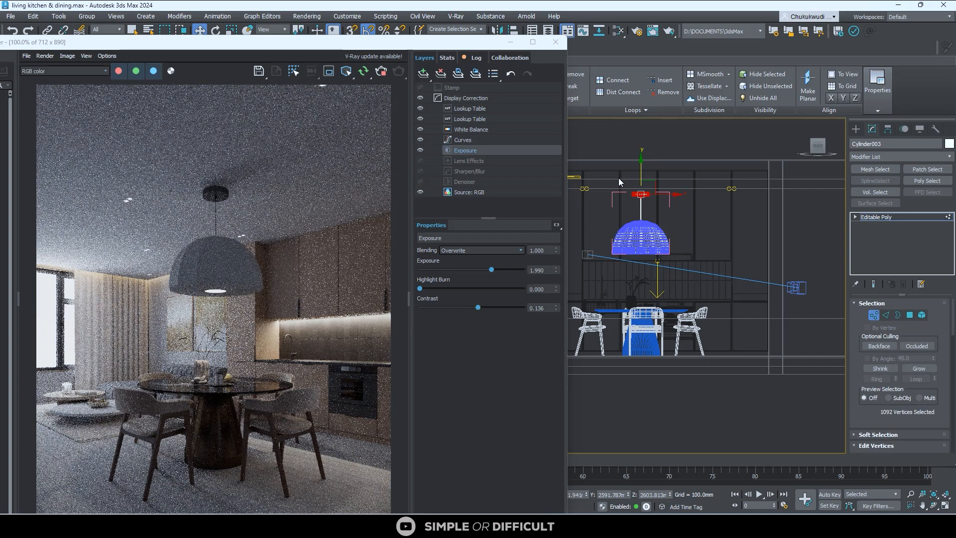
scroll(645, 181, up, 6)
drag(628, 203, 628, 186)
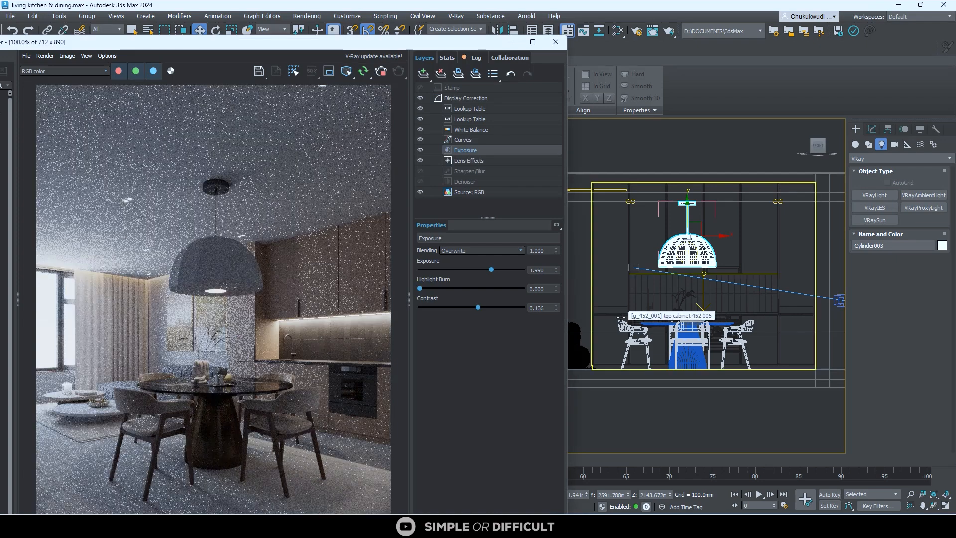
- Select the kitchen cabinet group behind the dining table and load its material network into the Slate Material Editor
click(779, 226)
click(618, 31)
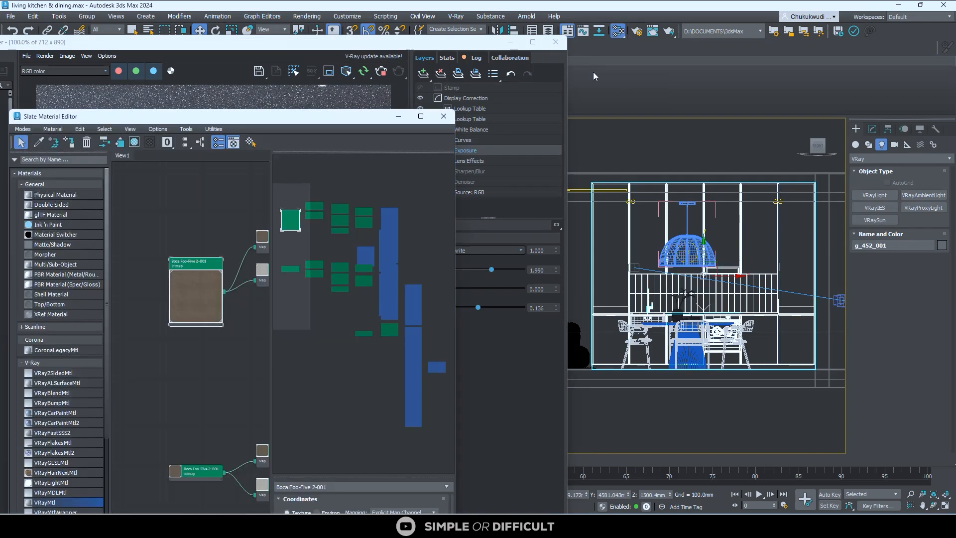
drag(250, 116, 635, 65)
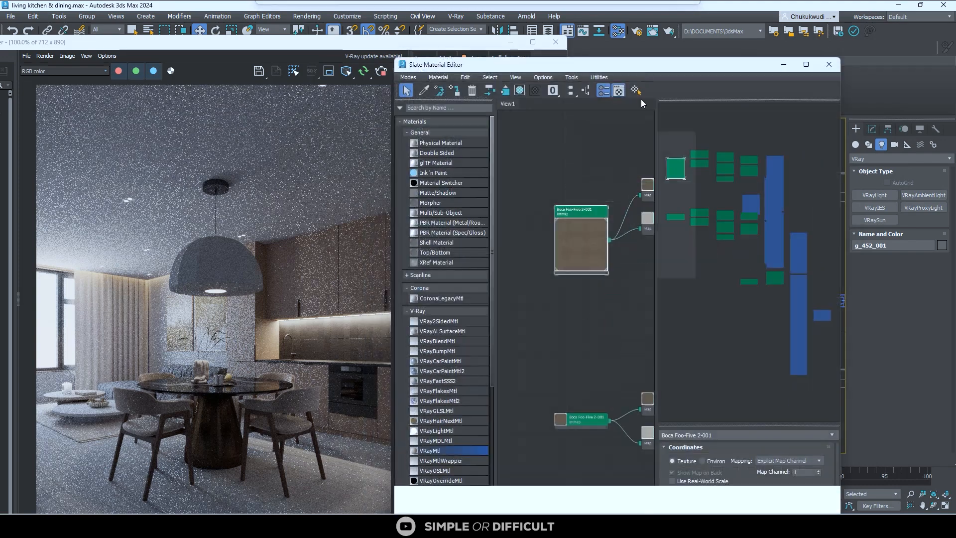
scroll(581, 215, down, 3)
scroll(580, 212, down, 3)
scroll(595, 271, up, 4)
middle_drag(595, 271, 565, 210)
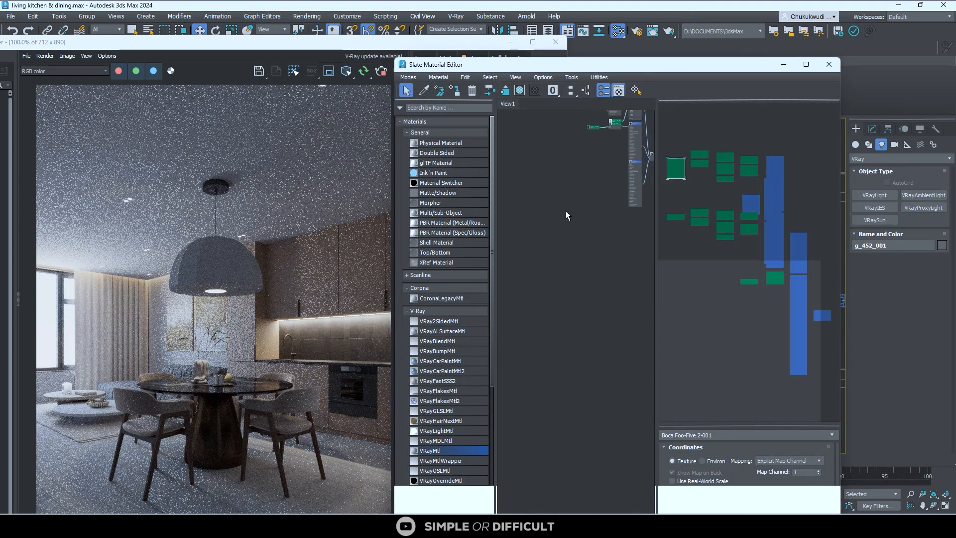
click(437, 78)
click(460, 101)
scroll(588, 223, up, 7)
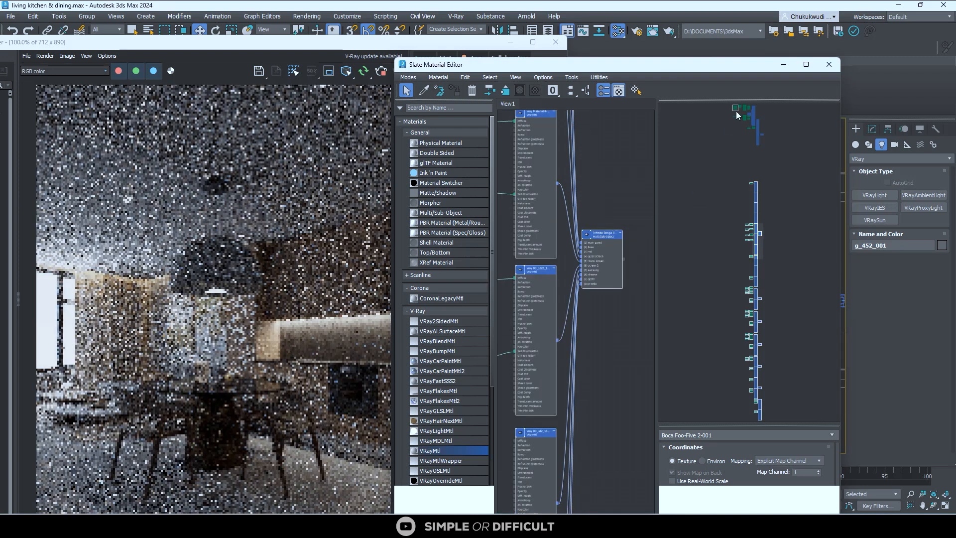
- Maximize the Slate Material Editor and look through the cabinet group's network for the wood material on the cabinet fronts
click(806, 65)
middle_drag(245, 210, 572, 373)
scroll(456, 209, up, 5)
scroll(574, 365, down, 1)
middle_drag(531, 265, 529, 437)
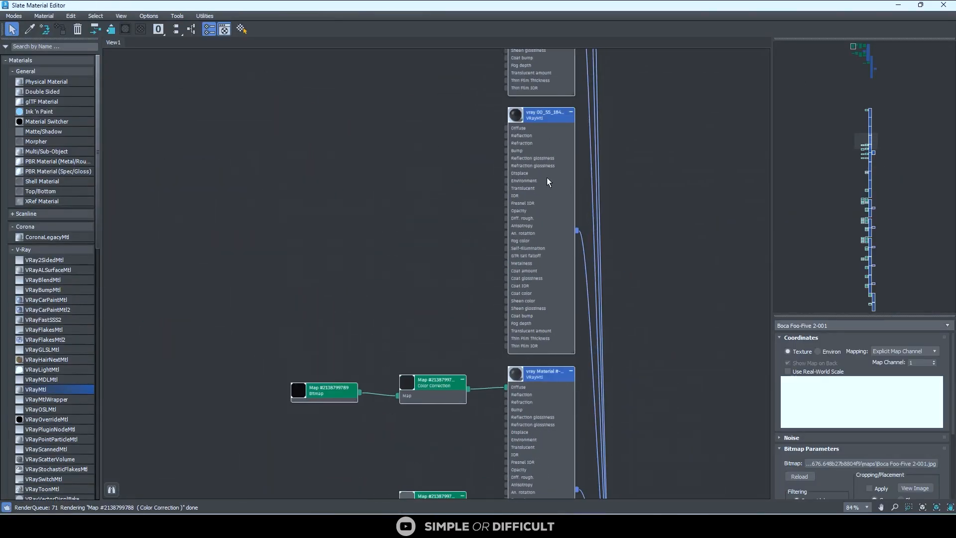
middle_drag(537, 121, 527, 347)
scroll(527, 239, down, 3)
middle_drag(531, 70, 512, 245)
middle_drag(503, 77, 503, 190)
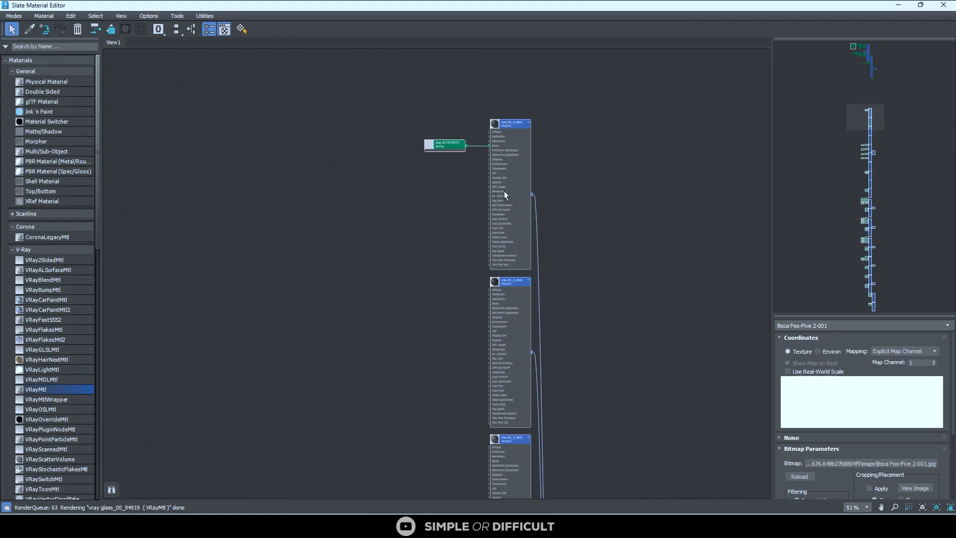
scroll(517, 121, down, 2)
scroll(523, 360, down, 4)
scroll(523, 359, up, 6)
scroll(436, 342, up, 1)
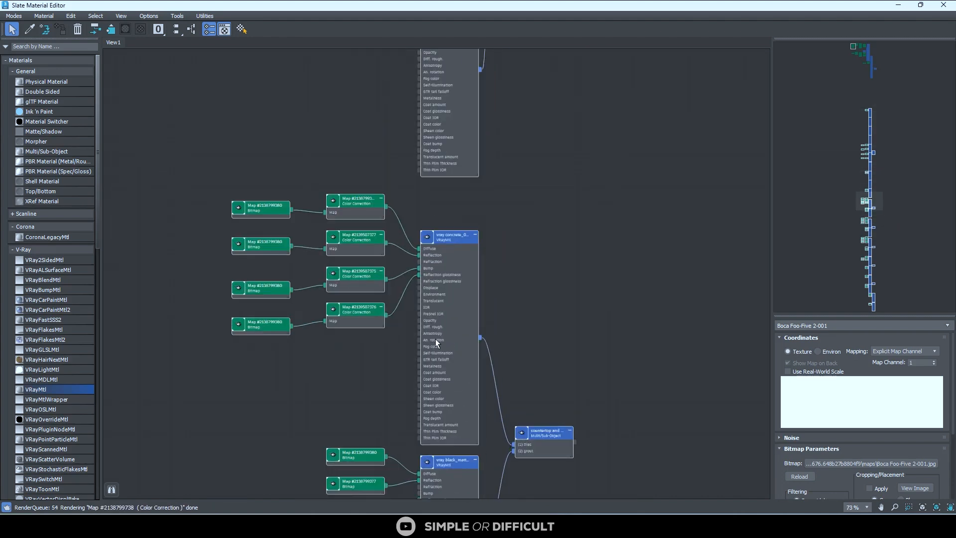
scroll(398, 243, up, 2)
scroll(396, 225, up, 3)
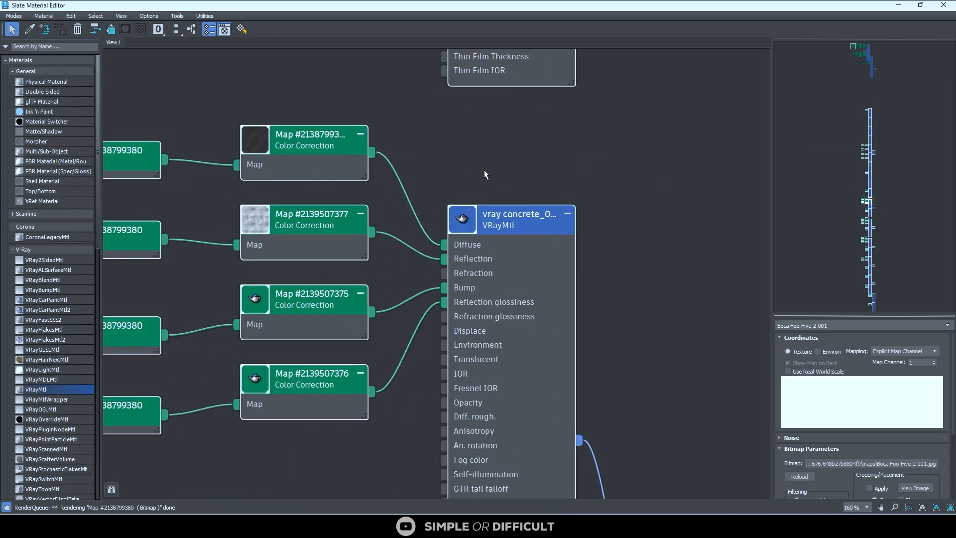
scroll(510, 160, down, 6)
scroll(510, 259, up, 4)
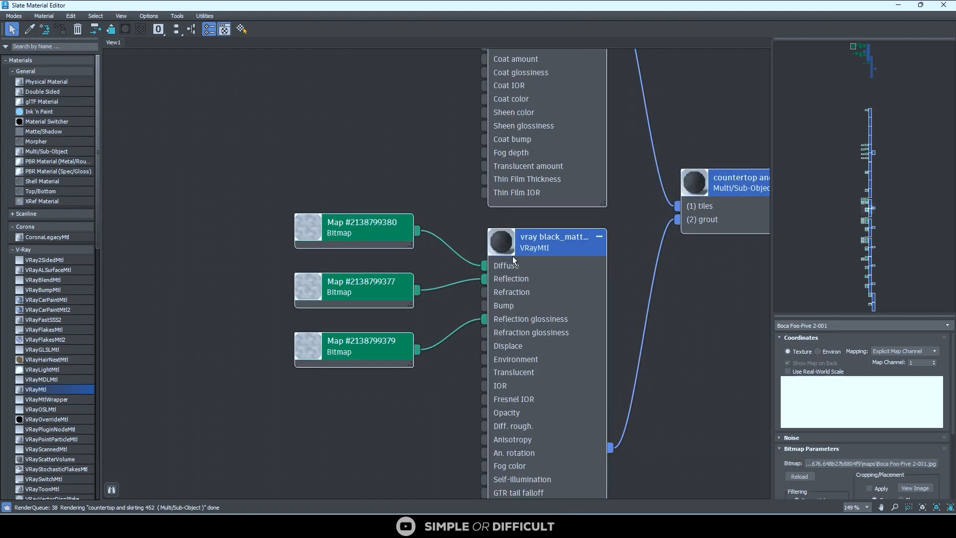
scroll(513, 256, down, 6)
scroll(560, 243, up, 5)
scroll(556, 234, up, 2)
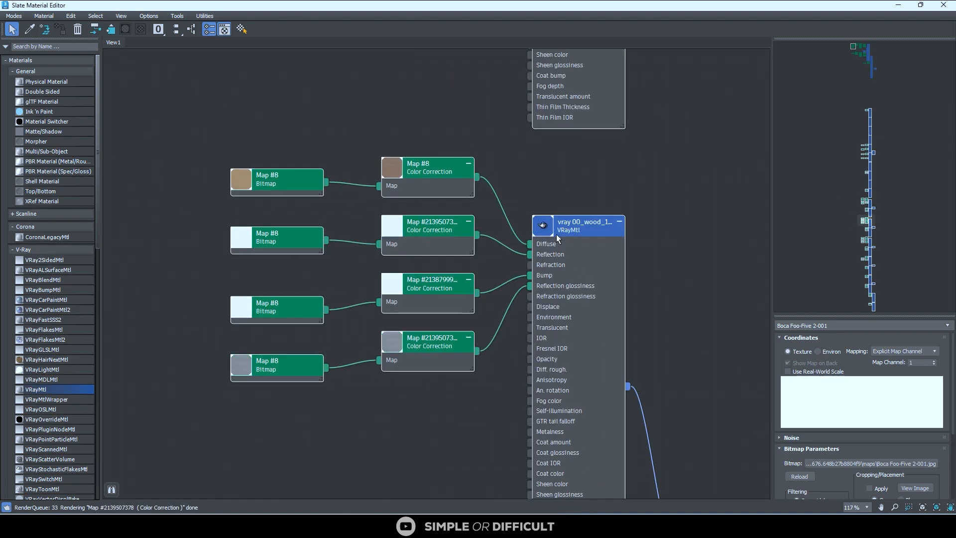
- Disconnect the brown Color Correction map from the Diffuse input of the cabinets' wood VRayMtl and open that material's parameters
scroll(528, 244, up, 2)
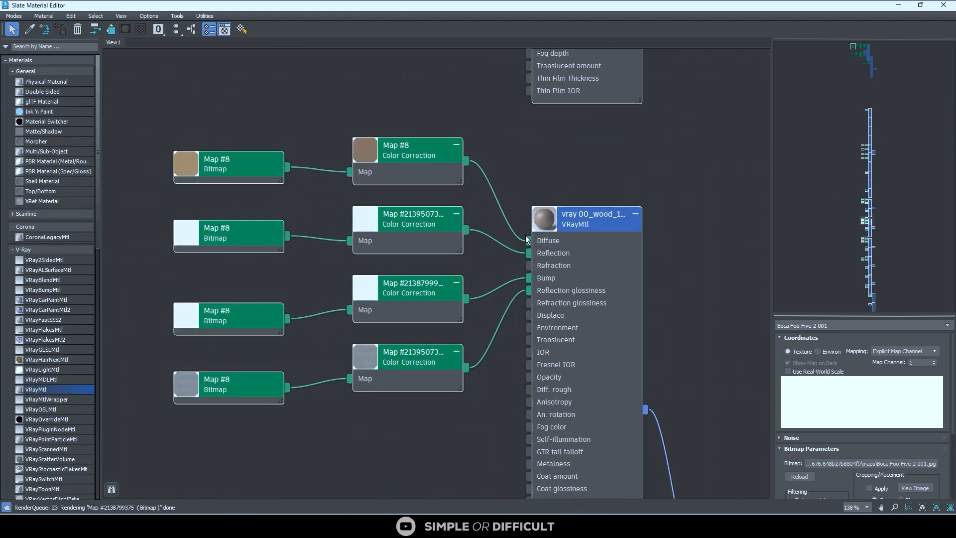
click(509, 219)
key(Delete)
scroll(554, 224, up, 2)
scroll(548, 221, up, 2)
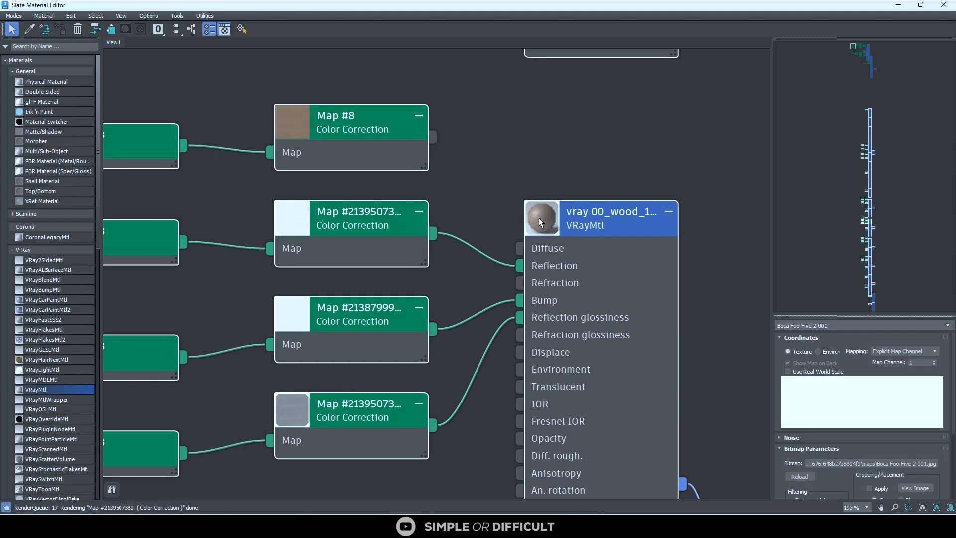
double_click(542, 215)
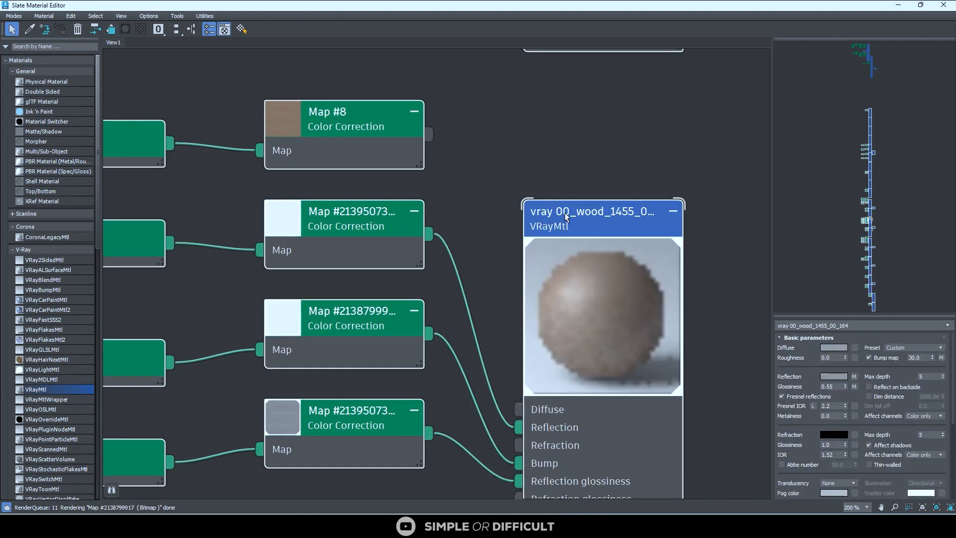
- Move the cabinets' wood VRayMtl node upward so it clears the dark metal handle material below it
scroll(545, 216, down, 8)
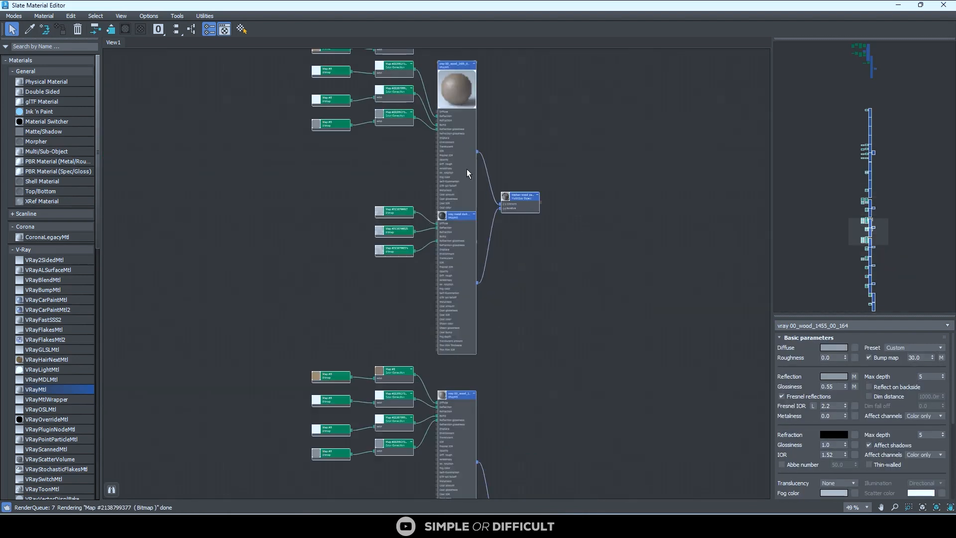
scroll(541, 218, up, 4)
middle_drag(524, 160, 518, 144)
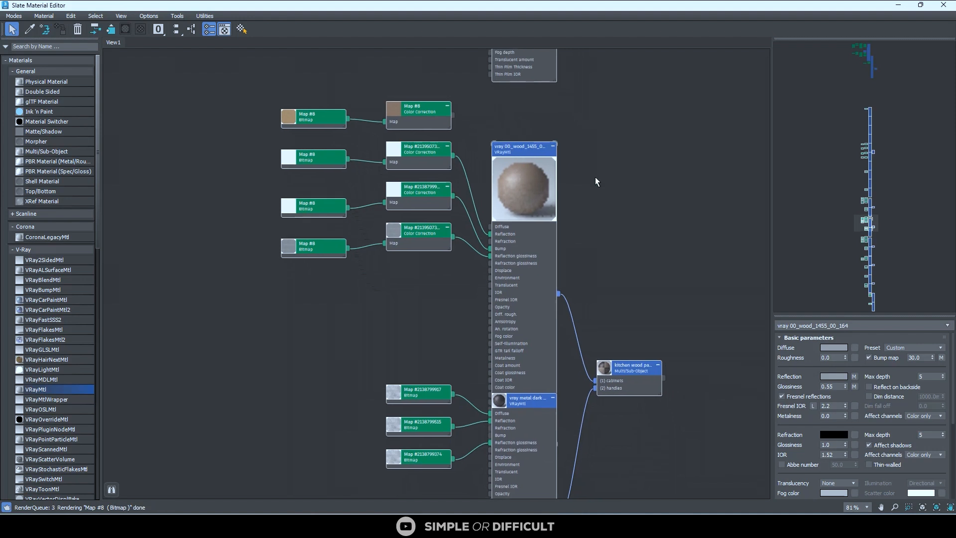
click(595, 177)
click(520, 147)
drag(535, 177, 522, 101)
- Restore the material editor to a smaller window, turn off the frame buffer's Denoiser layer and inspect the kitchen cabinets in the render
double_click(628, 10)
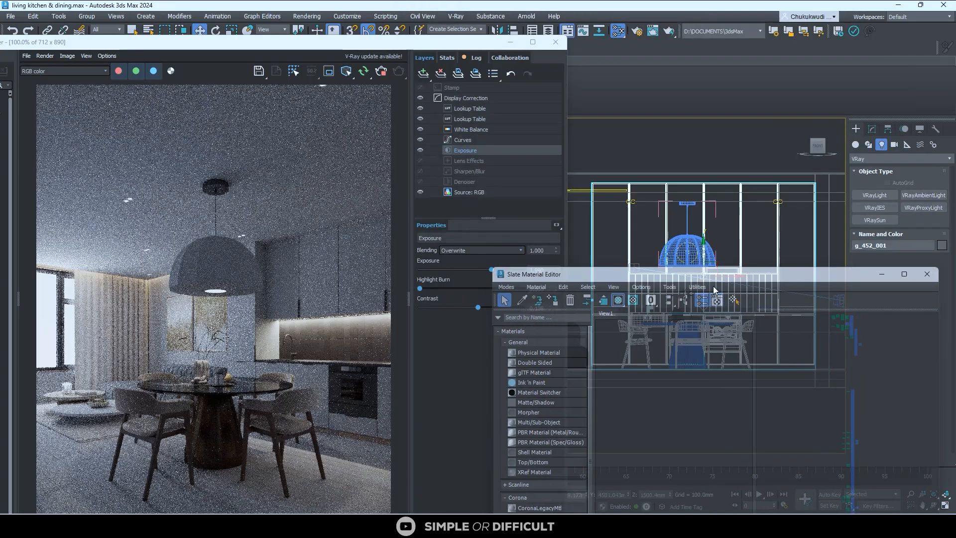
scroll(299, 368, up, 1)
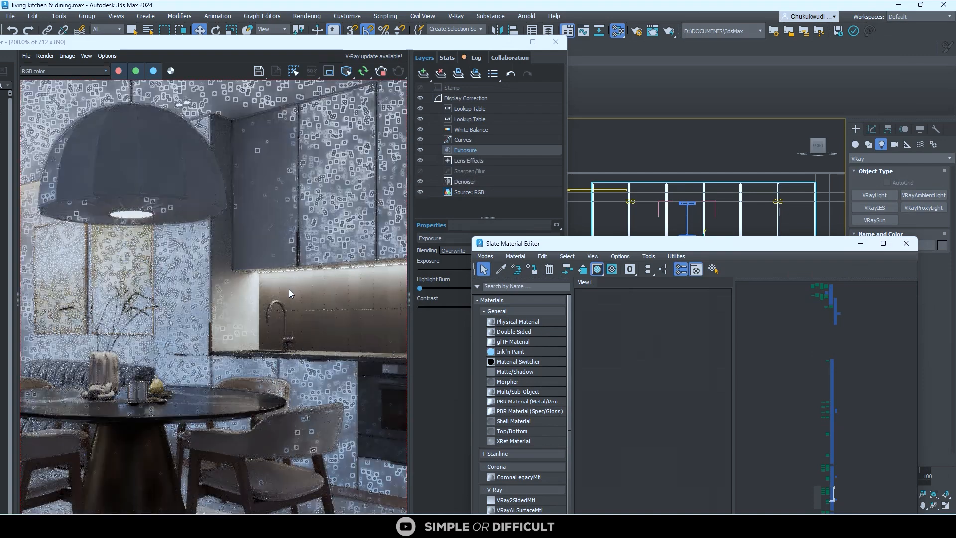
click(420, 181)
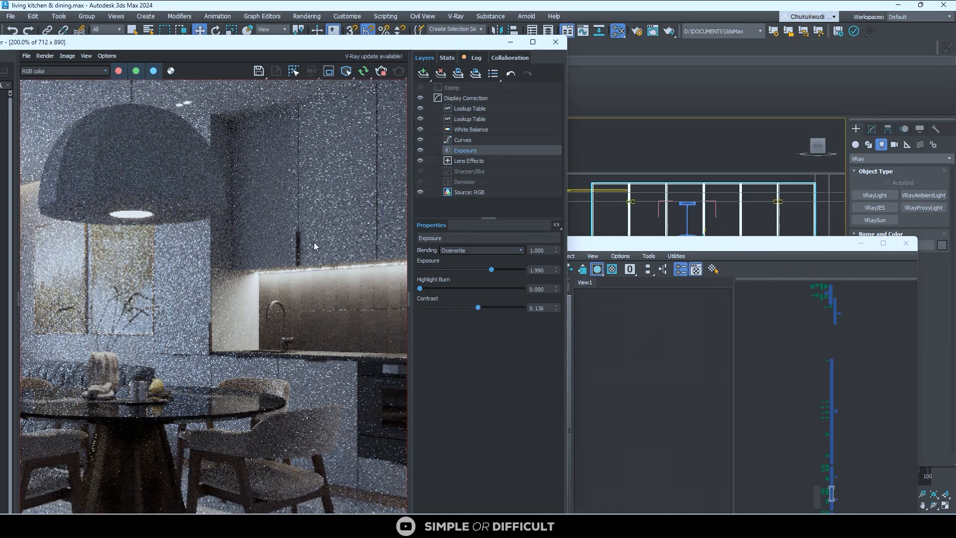
scroll(277, 286, down, 1)
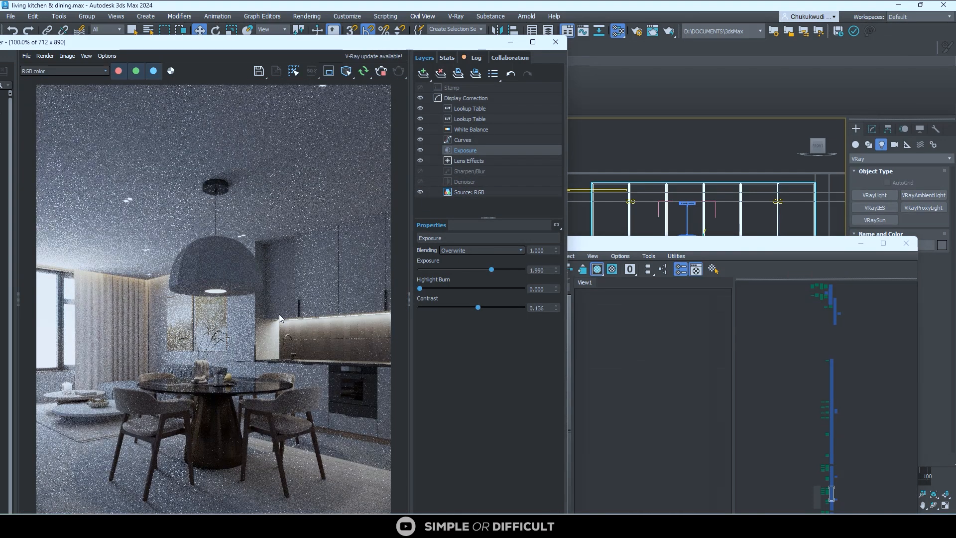
scroll(335, 450, up, 2)
scroll(286, 319, down, 2)
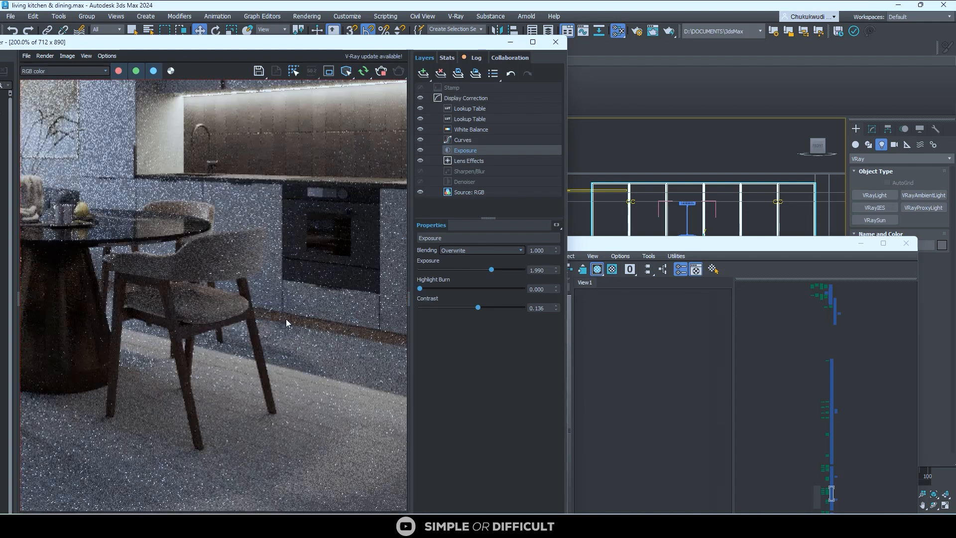
- Maximize the material editor and set the cabinets' wood material diffuse color to neutral grey 141 (8D8D8D)
double_click(792, 243)
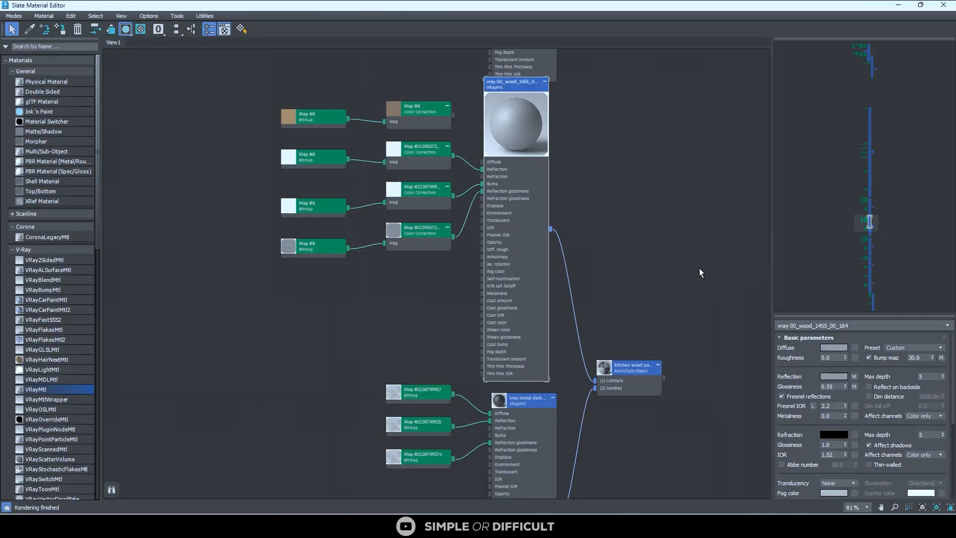
scroll(481, 301, down, 3)
scroll(492, 199, up, 2)
scroll(492, 199, up, 3)
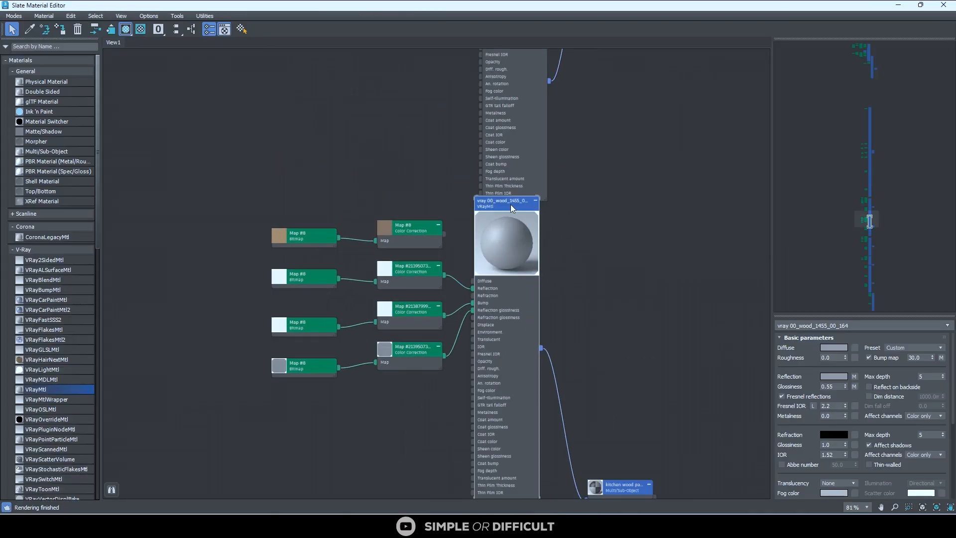
click(832, 347)
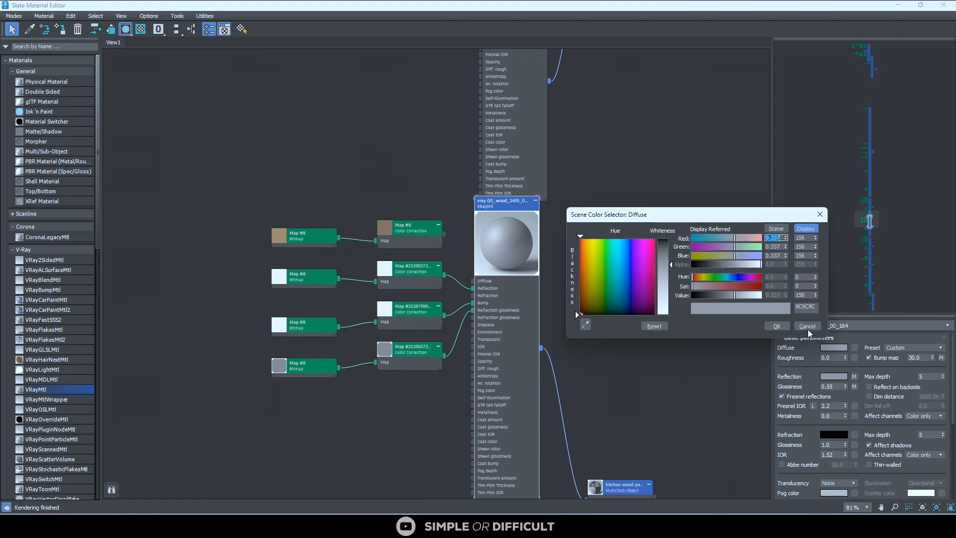
click(668, 260)
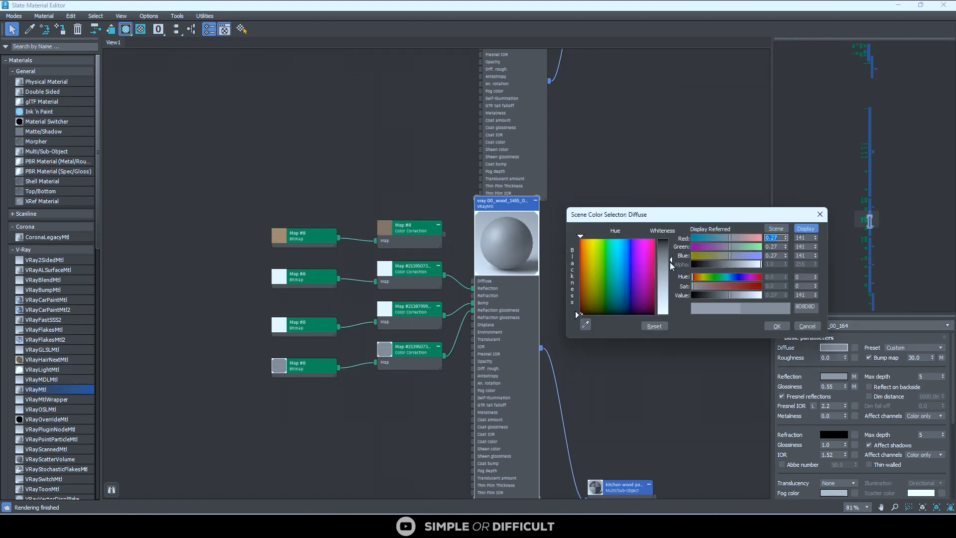
click(776, 325)
- Disconnect the brown Color Correction map from the Diffuse input of the second wood VRayMtl farther down the network
scroll(563, 247, down, 4)
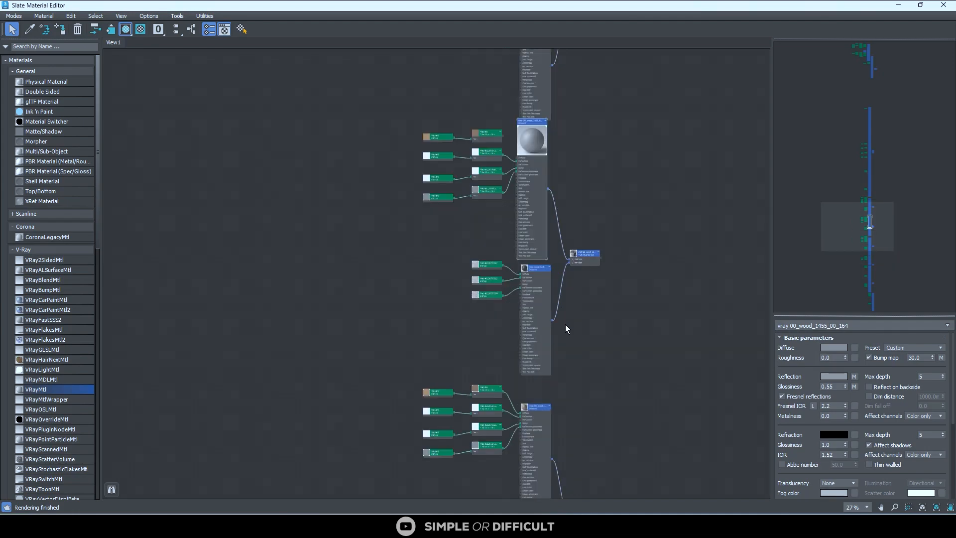
scroll(533, 273, up, 3)
scroll(534, 210, down, 3)
scroll(509, 346, up, 5)
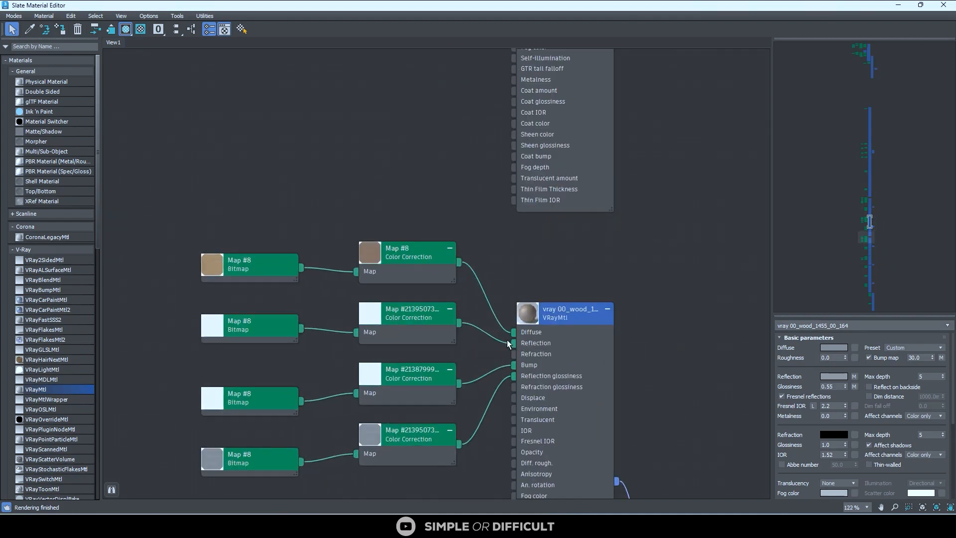
drag(514, 331, 498, 270)
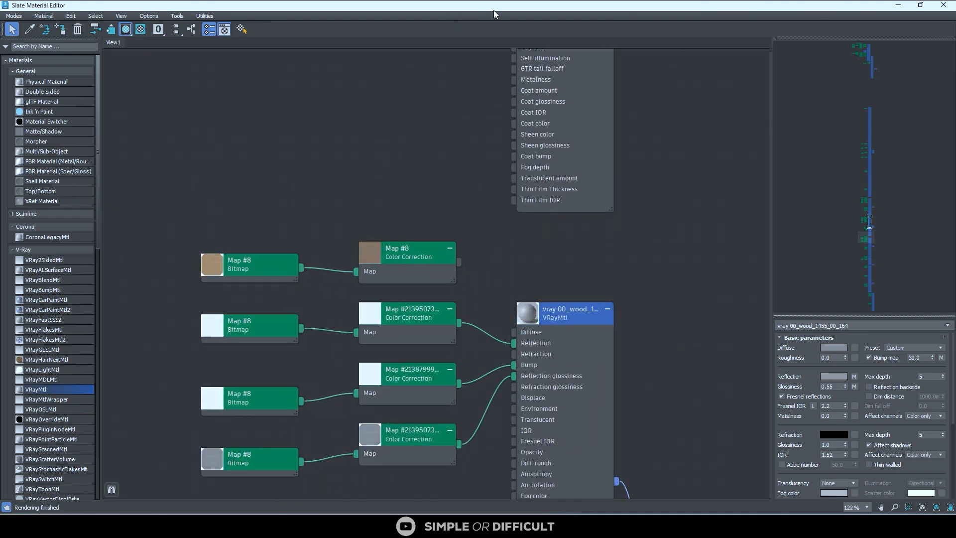
- Restore the material editor to a smaller window and inspect the lower cabinets and floor up close in the render
drag(494, 10, 765, 155)
scroll(342, 443, up, 4)
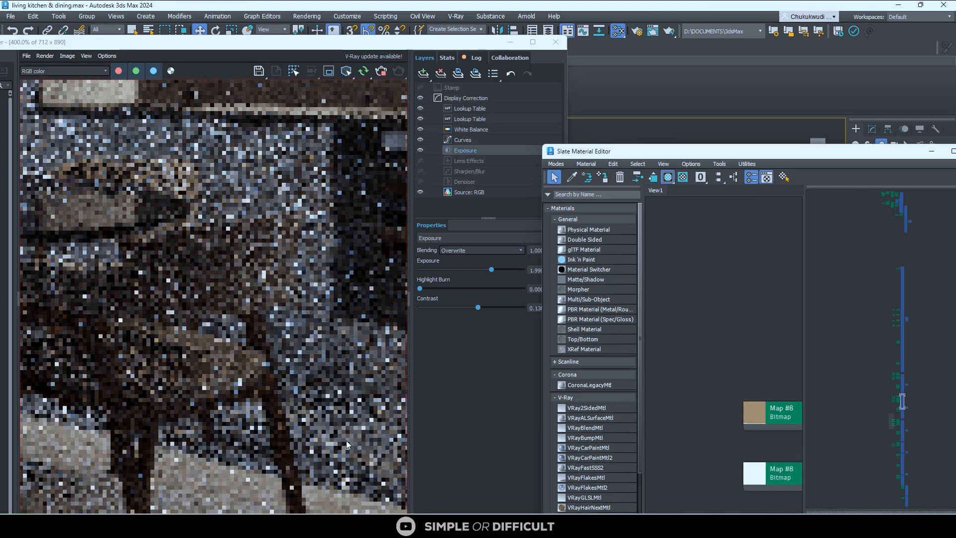
scroll(224, 304, down, 4)
scroll(309, 311, up, 2)
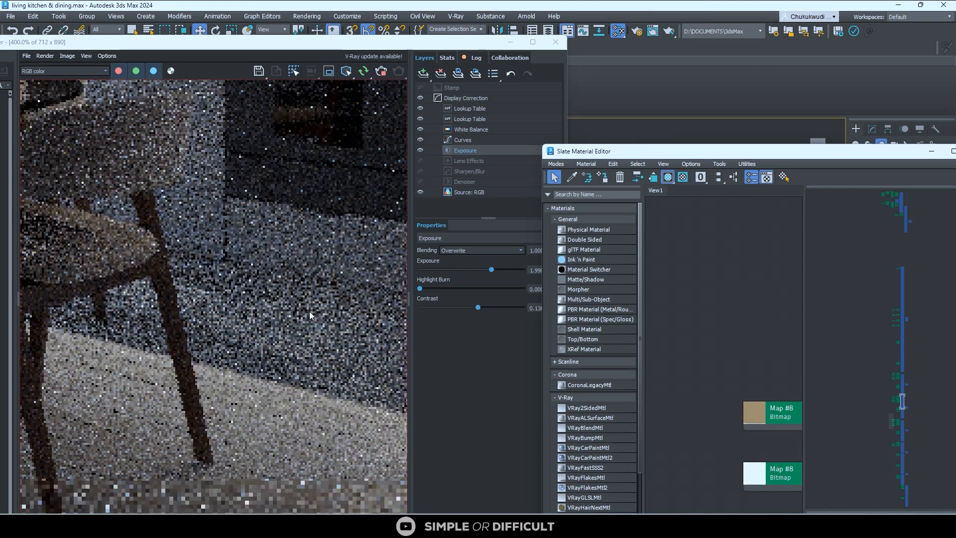
scroll(294, 244, down, 4)
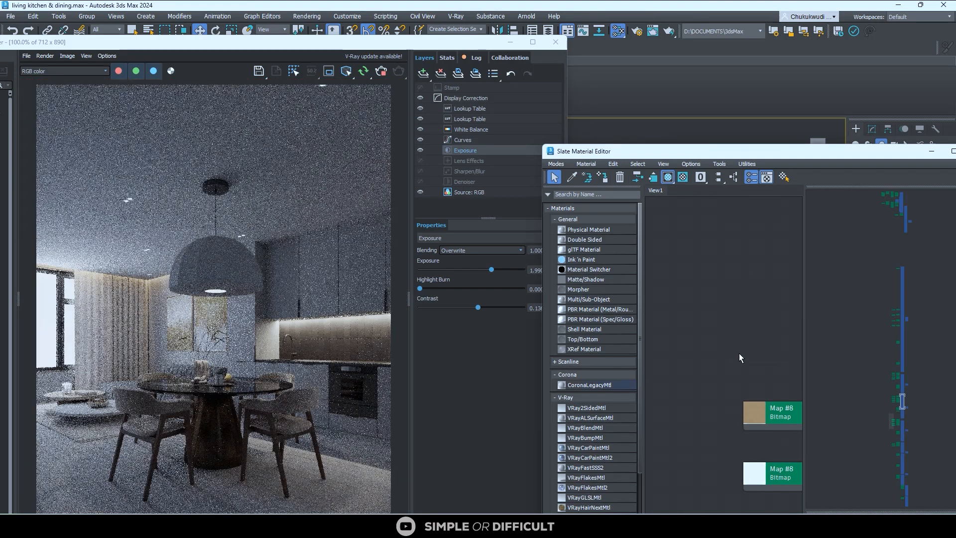
- Copy the grey diffuse color from the first wood material and paste it onto the second wood material's diffuse color
double_click(781, 152)
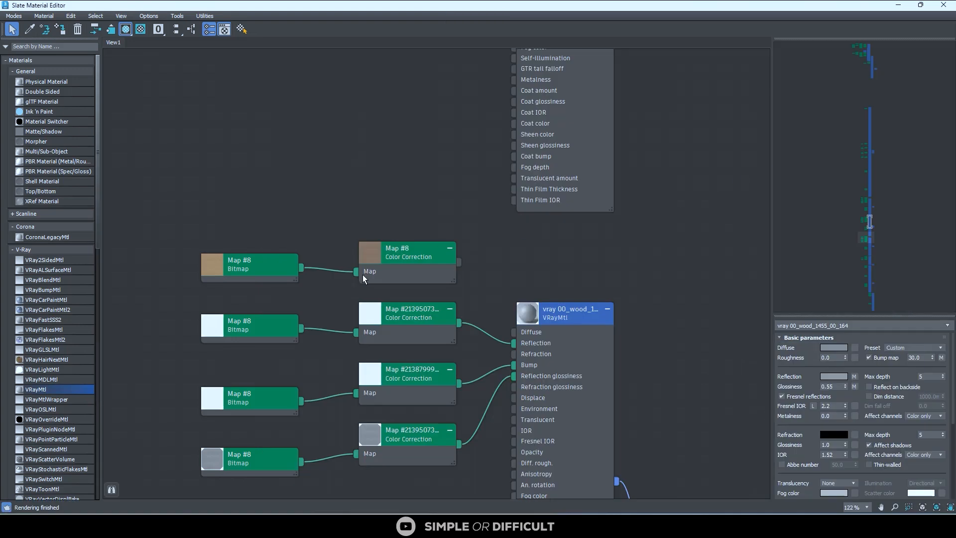
scroll(363, 274, down, 5)
middle_drag(434, 131, 440, 283)
scroll(431, 83, up, 4)
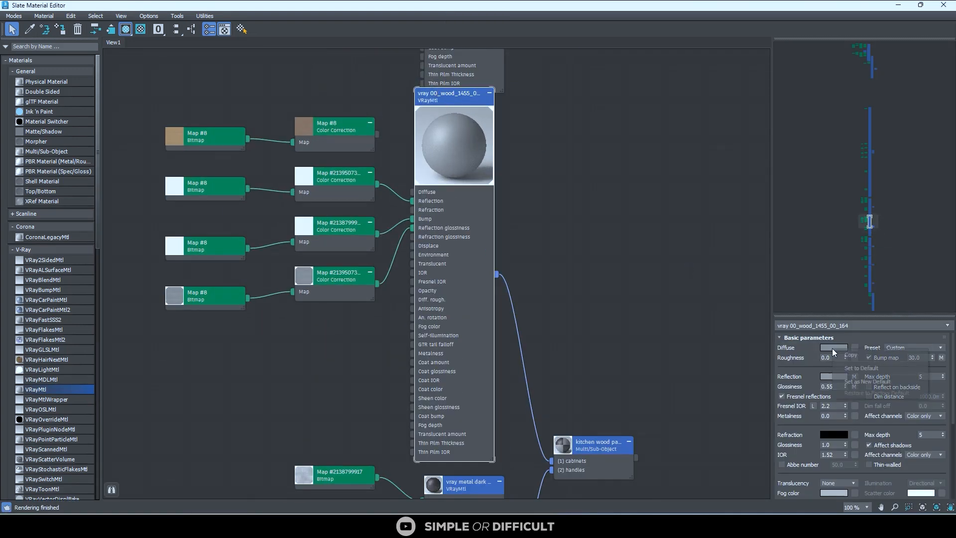
scroll(433, 223, down, 5)
middle_drag(450, 384, 450, 273)
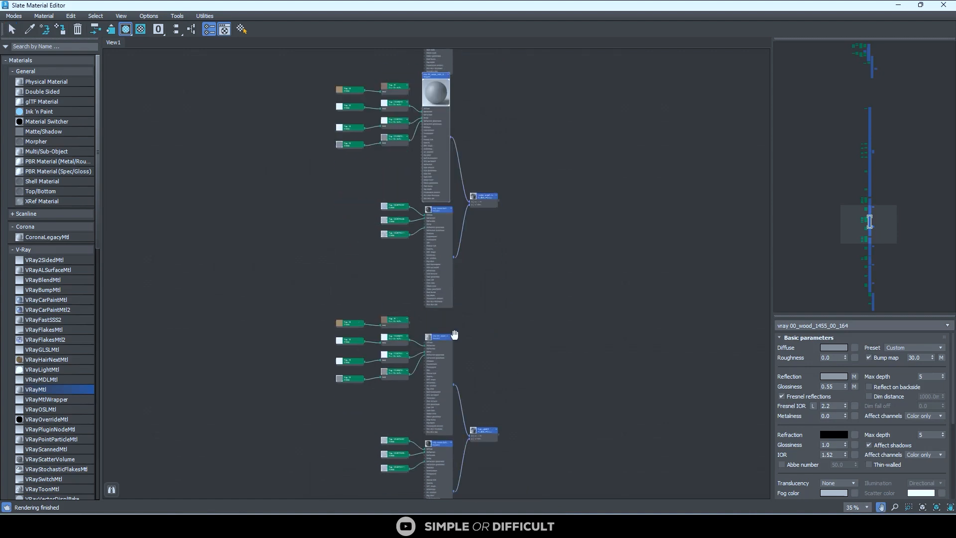
scroll(472, 339, up, 4)
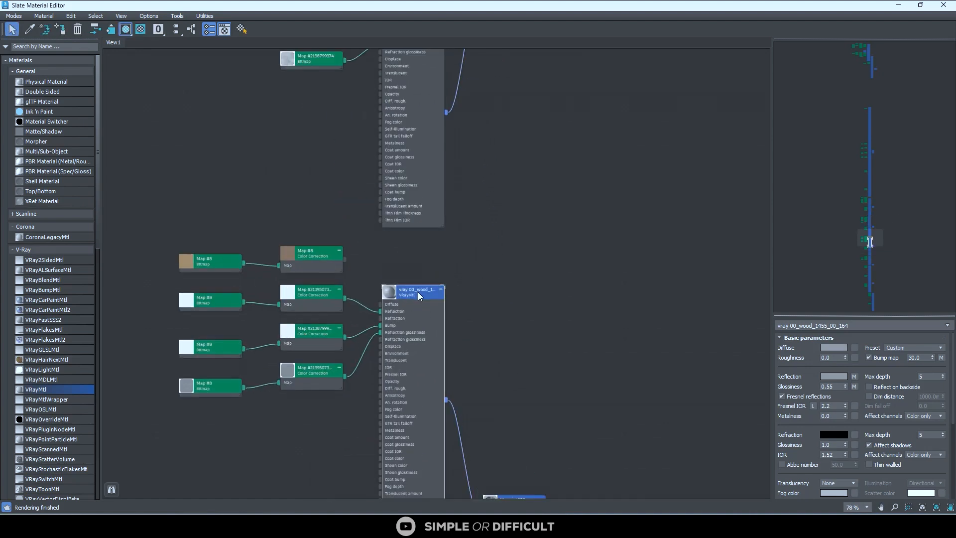
right_click(831, 349)
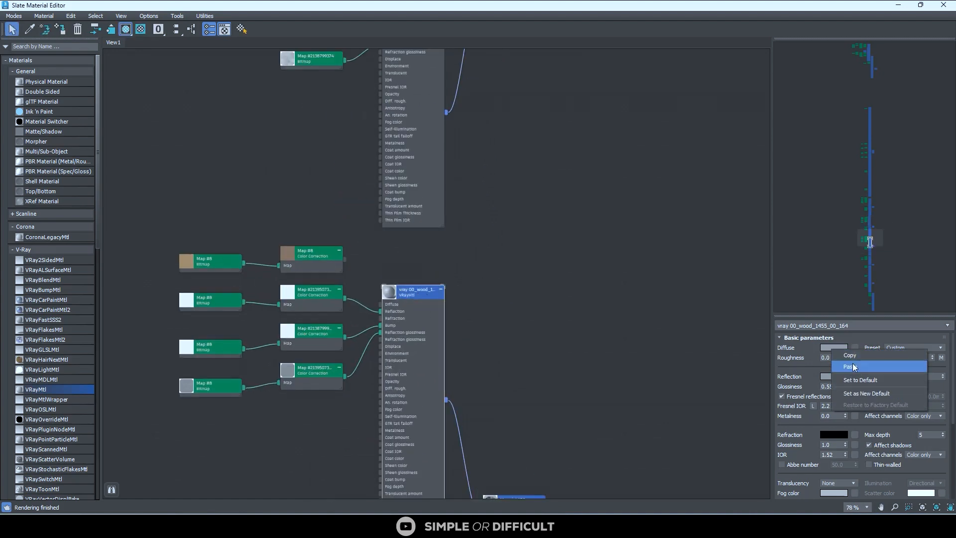
click(852, 364)
click(542, 351)
scroll(375, 300, up, 2)
scroll(376, 301, up, 1)
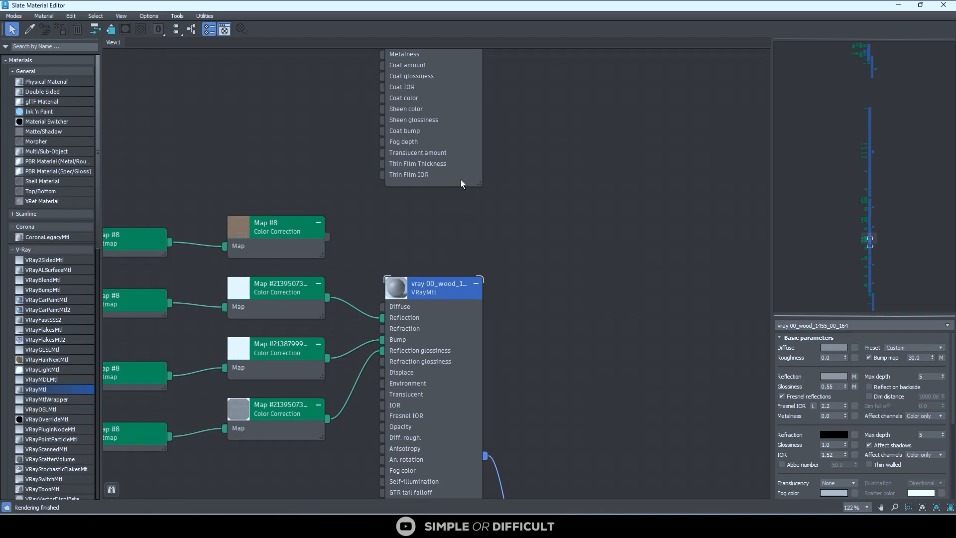
- Shrink the material editor window, check the recolored cabinets across the whole render and move the editor over the frame buffer
double_click(481, 7)
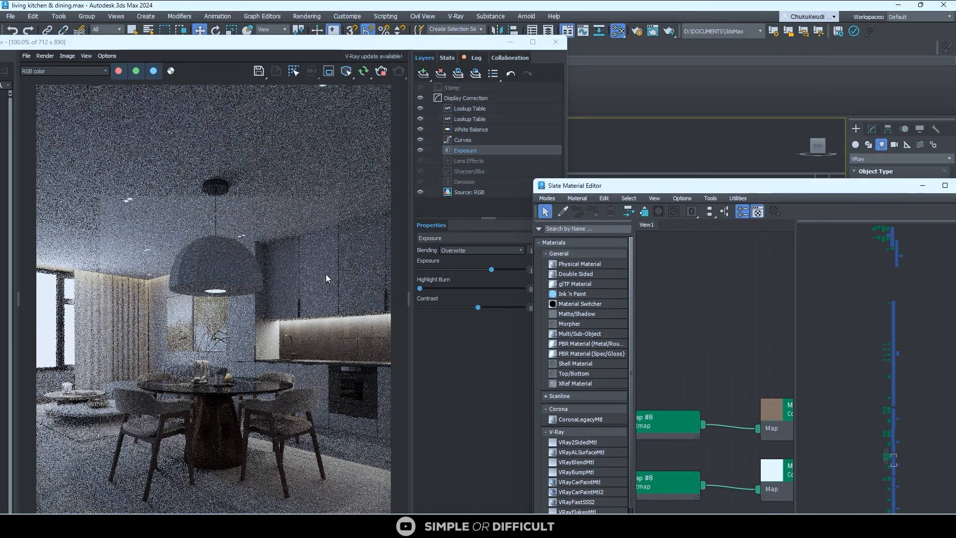
scroll(114, 284, down, 1)
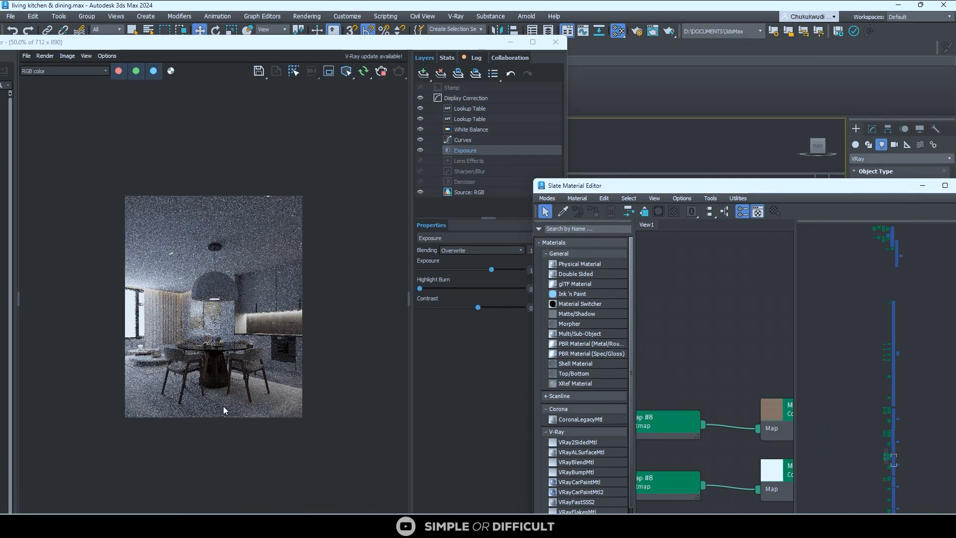
scroll(239, 412, up, 1)
drag(794, 187, 532, 28)
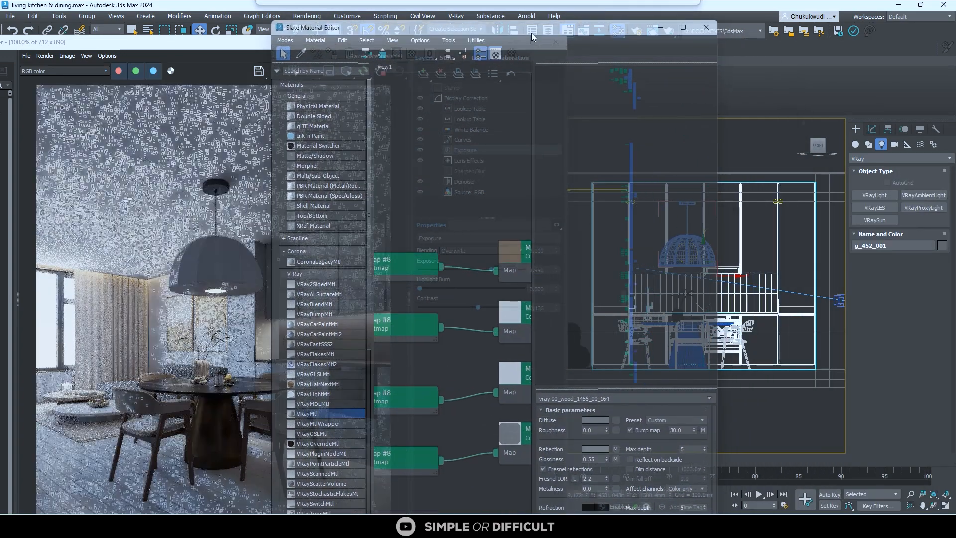
- Search the material browser for "multi" and add a MultiTexture map to an empty area of the node view
scroll(452, 210, down, 4)
middle_drag(472, 264, 408, 182)
middle_drag(505, 267, 407, 210)
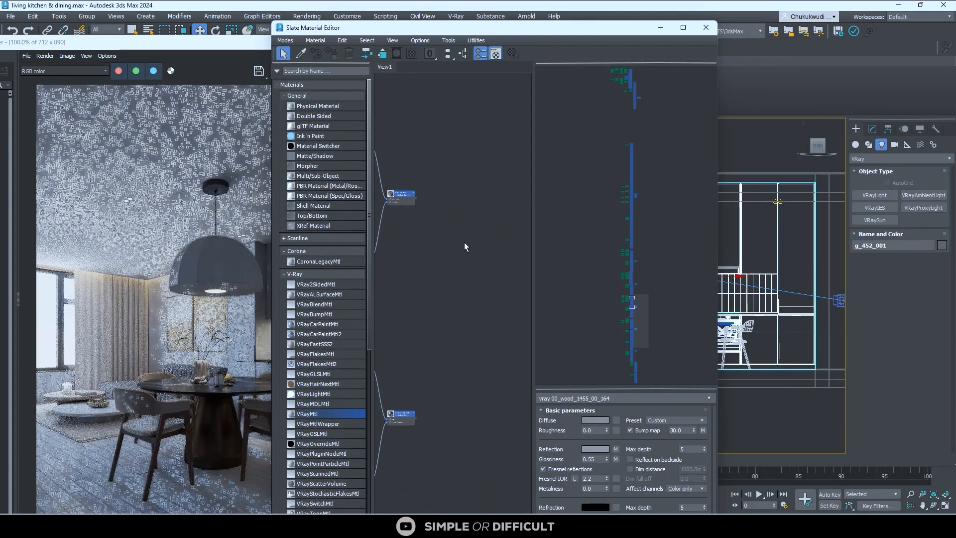
click(329, 72)
text(mul)
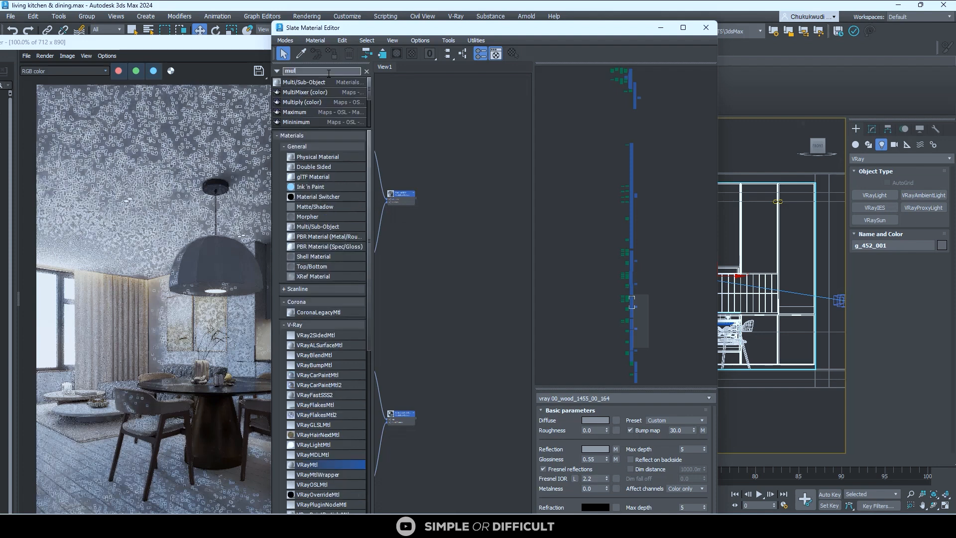
text(ti)
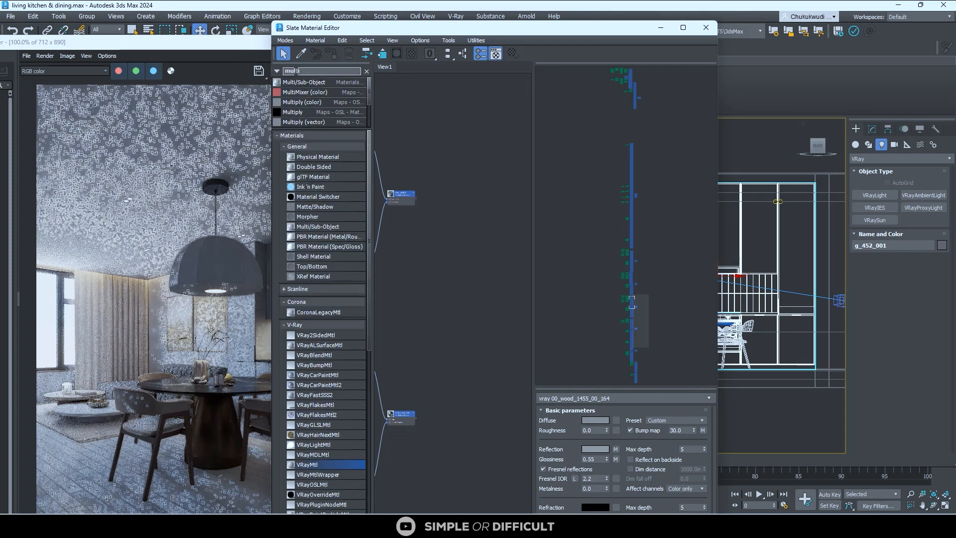
scroll(318, 112, down, 2)
scroll(324, 114, down, 1)
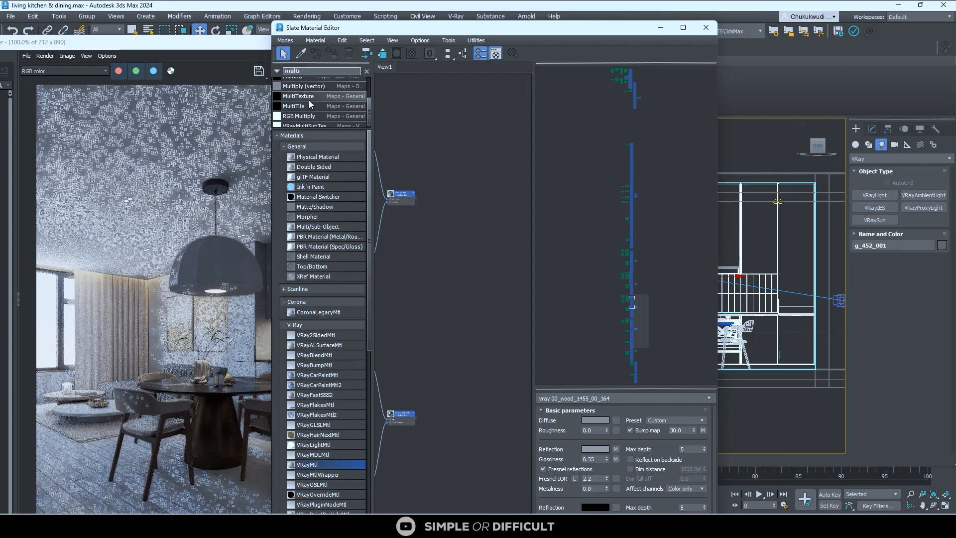
drag(309, 98, 491, 287)
scroll(490, 285, up, 4)
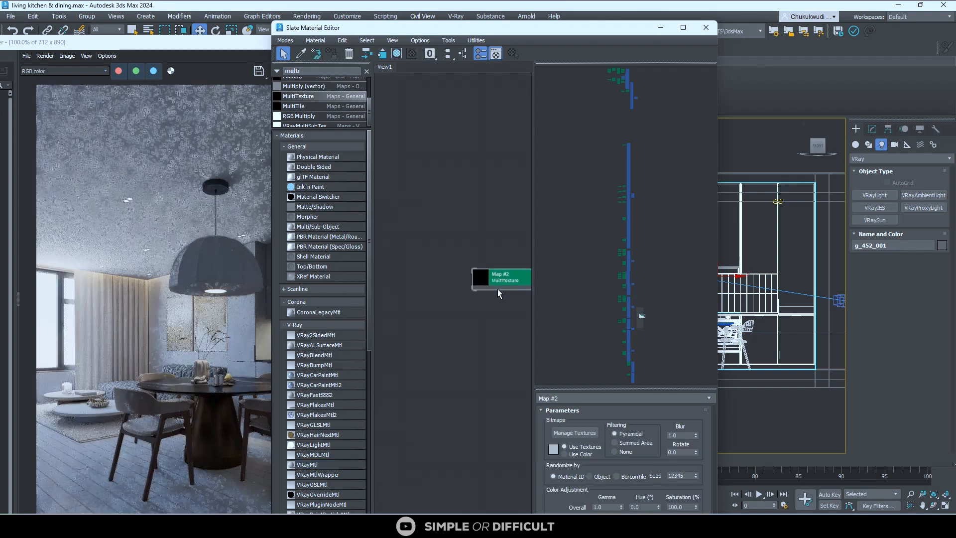
scroll(426, 224, down, 4)
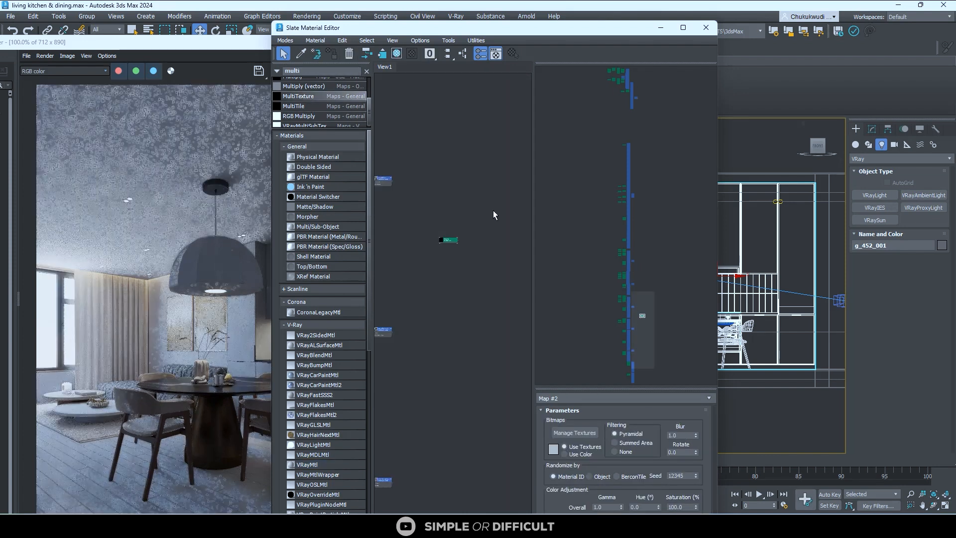
- Move the material editor aside and turn off the Denoiser layer in the V-Ray frame buffer
click(682, 28)
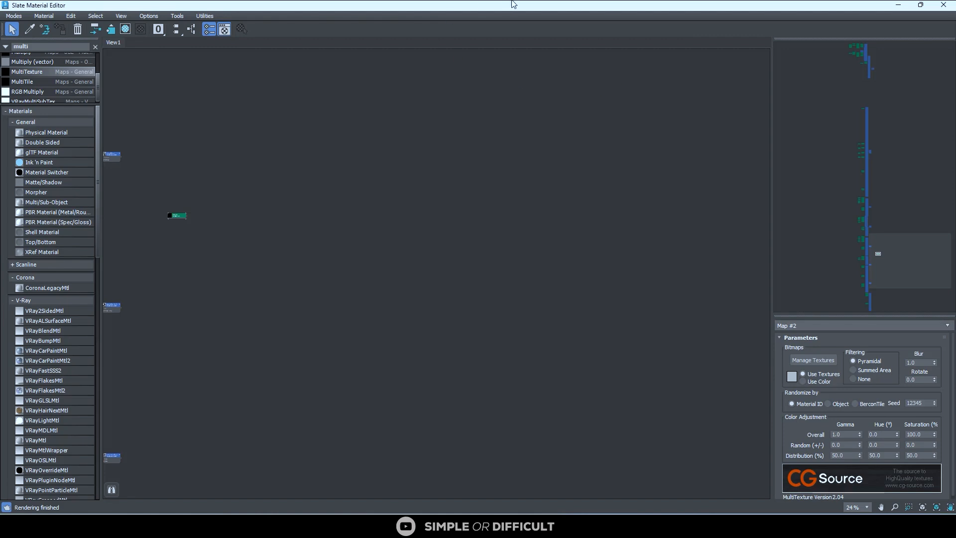
drag(513, 4, 670, 111)
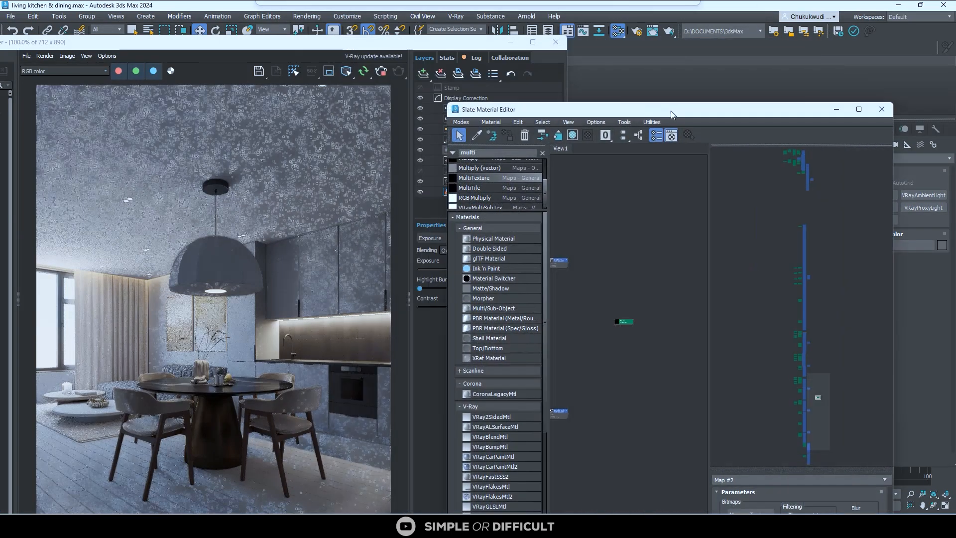
click(422, 179)
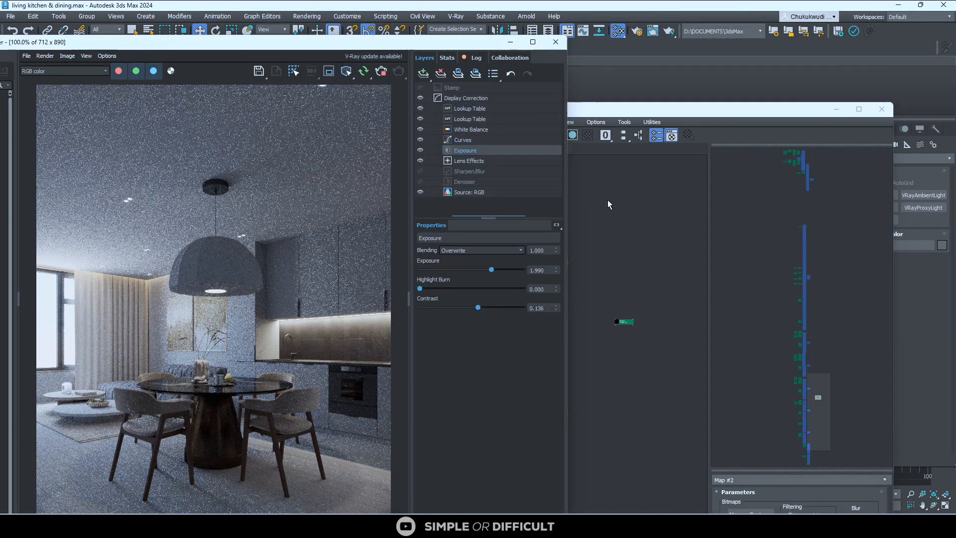
- Maximize the material editor and move the MultiTexture node to clear space away from the existing materials
click(860, 113)
middle_drag(151, 236, 258, 234)
scroll(264, 231, up, 6)
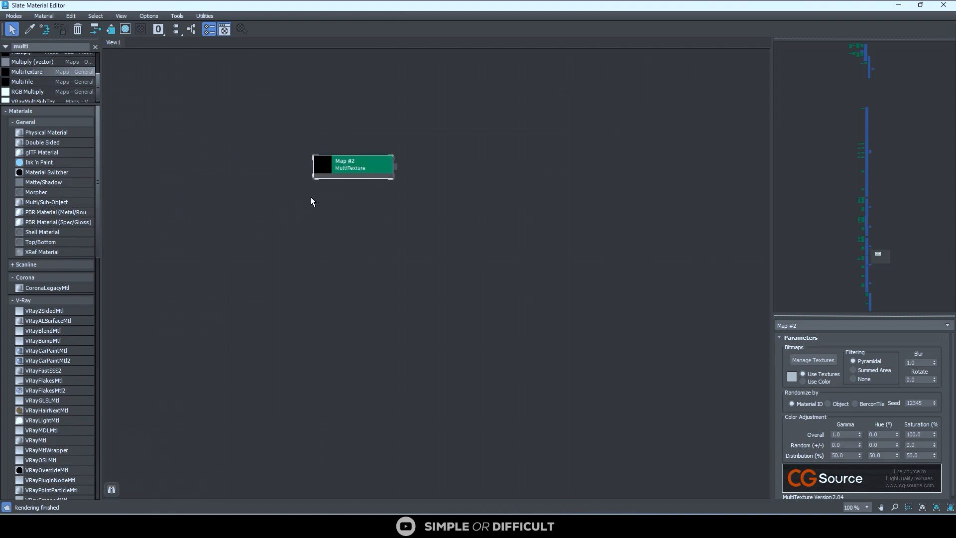
drag(364, 168, 426, 194)
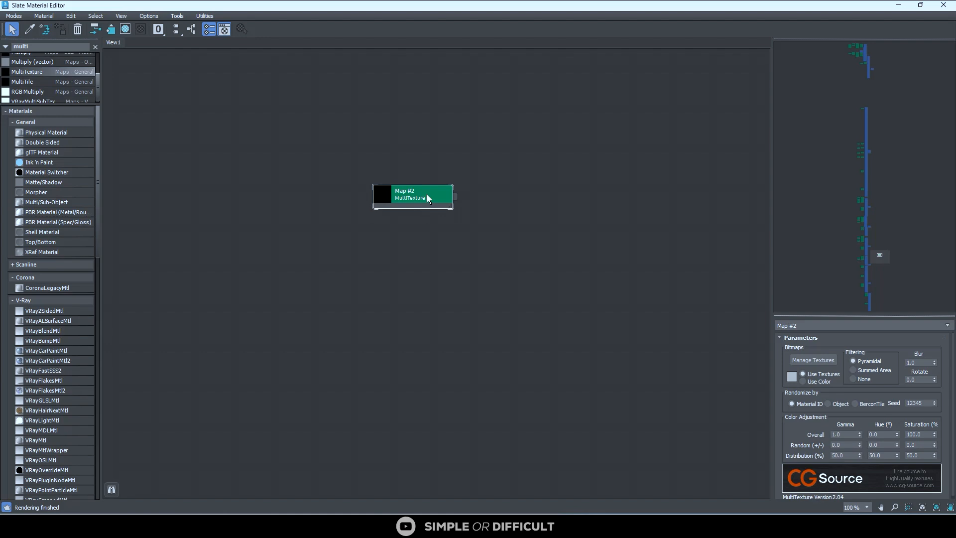
- Turn off the Lens Effects layer, stop the running render and return to the maximized material editor
drag(401, 7, 612, 129)
click(383, 75)
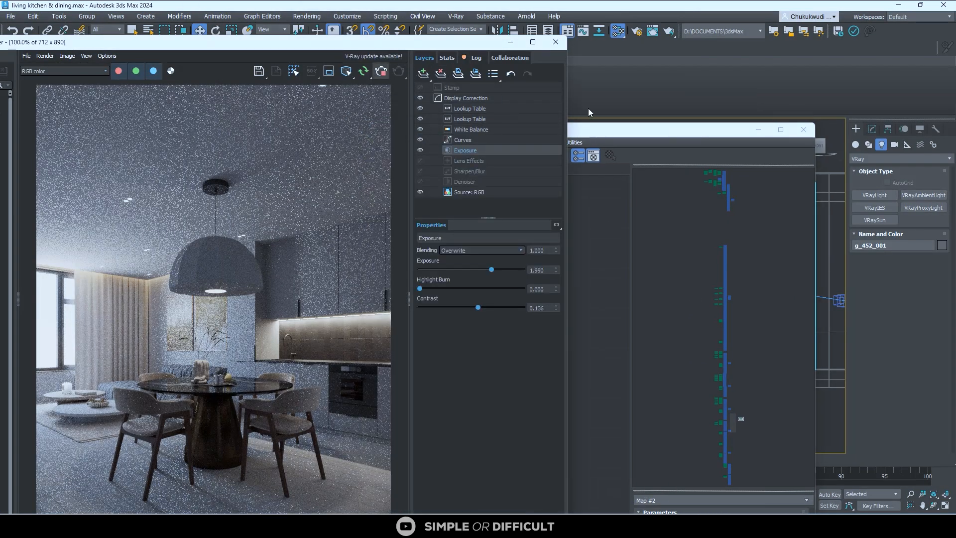
click(779, 130)
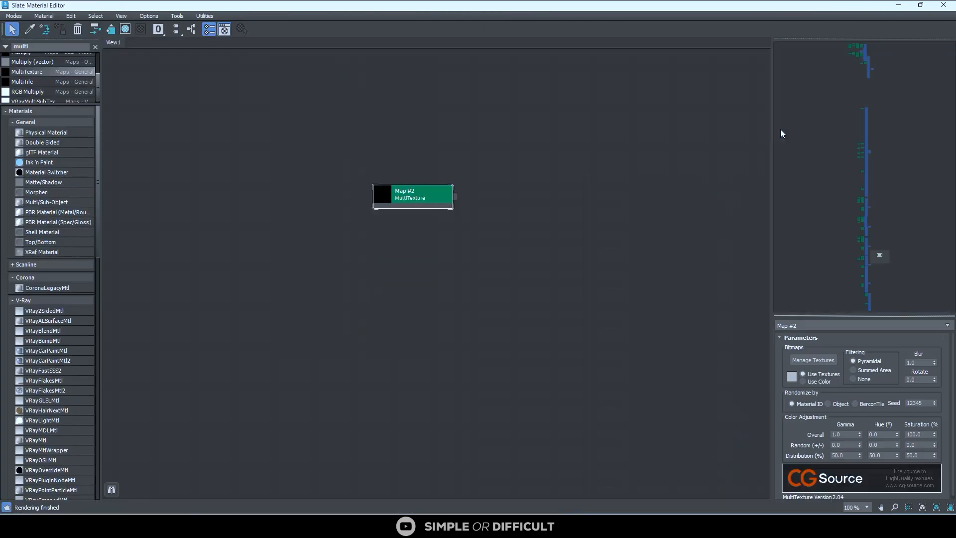
- Open the MultiTexture map's Manage Textures dialog and bring up an enlarged file browser for adding bitmaps
click(424, 195)
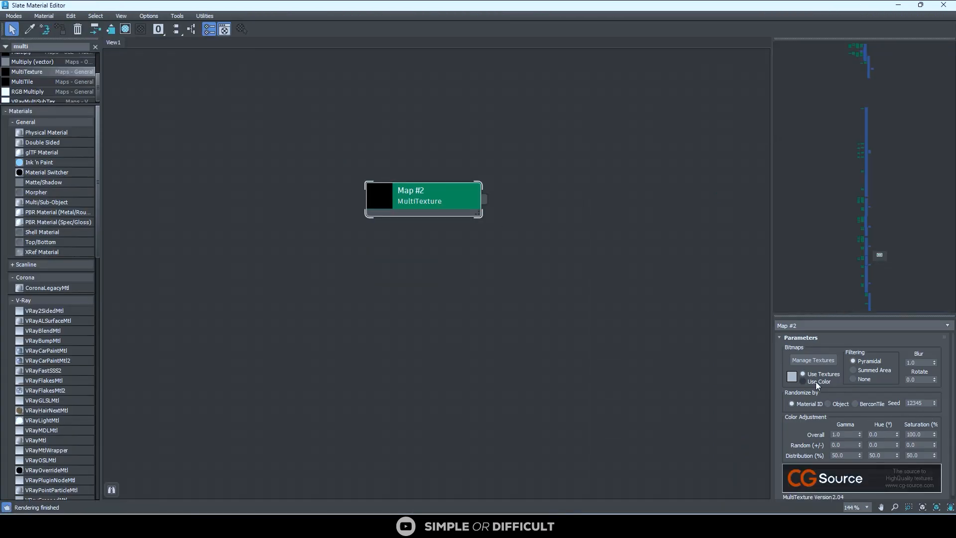
click(804, 363)
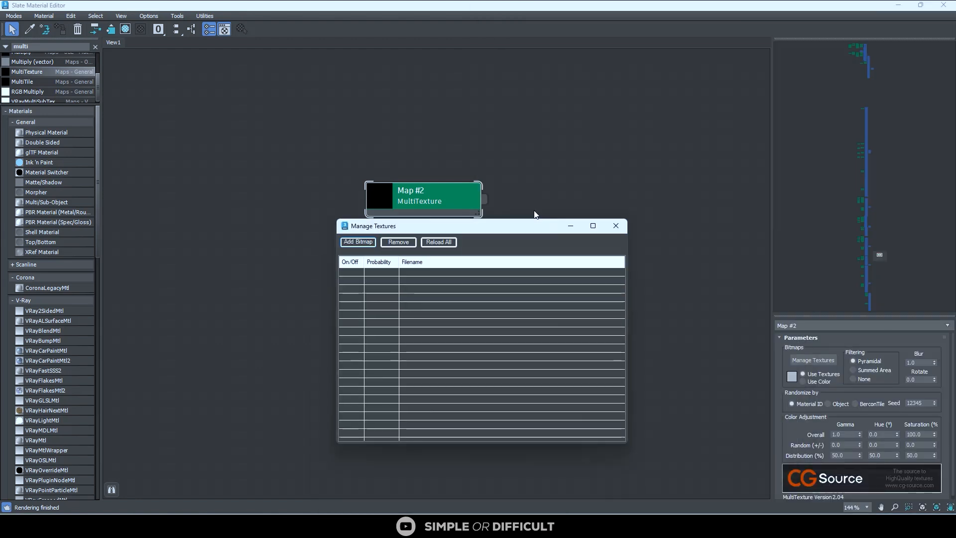
drag(533, 222, 395, 99)
click(227, 115)
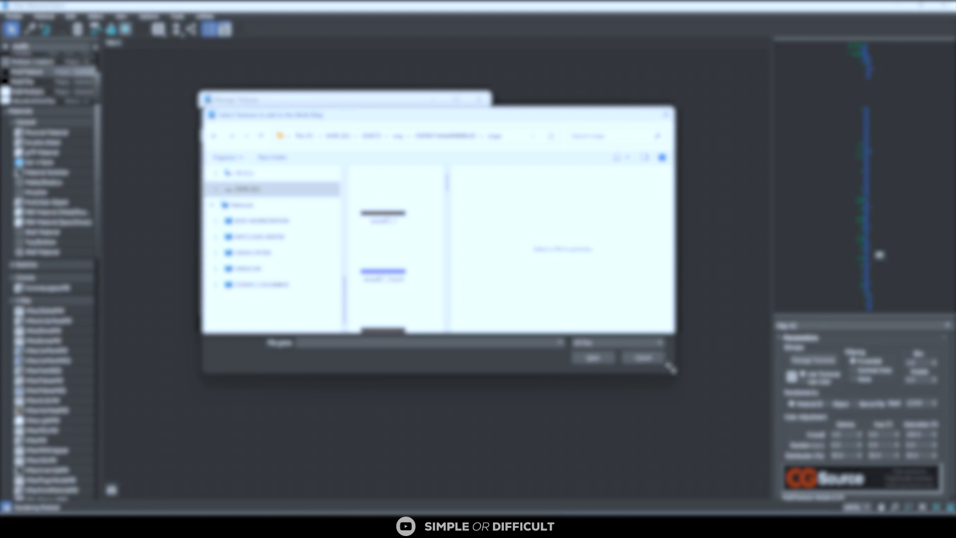
drag(670, 368, 866, 492)
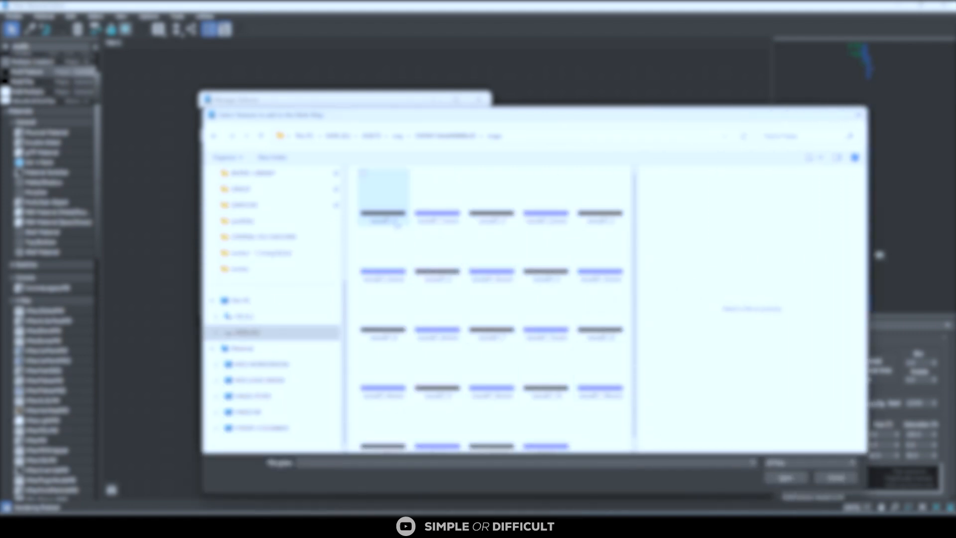
- Group the texture files by date and load wood21_1.jpg through wood21_12.jpg into the MultiTexture map
scroll(600, 304, down, 1)
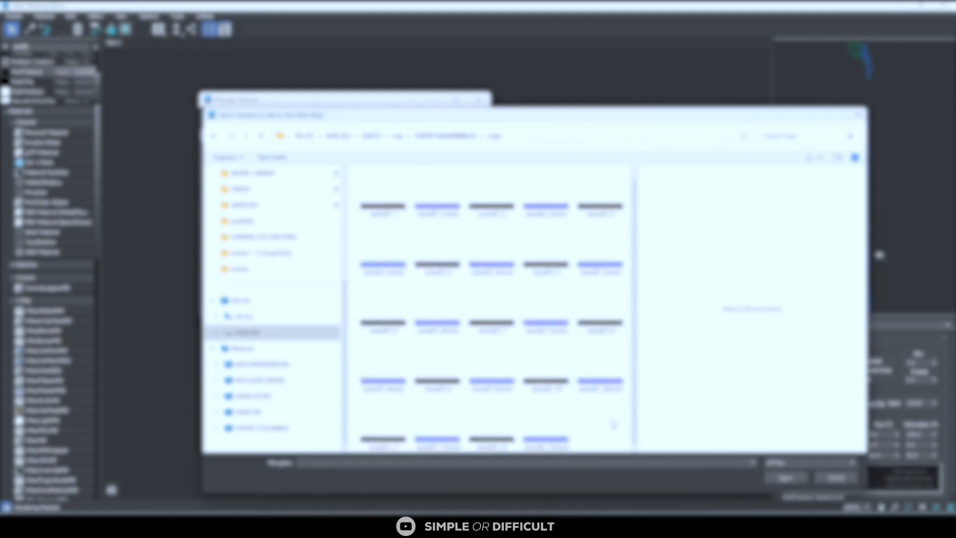
right_click(613, 424)
mouse_move(637, 327)
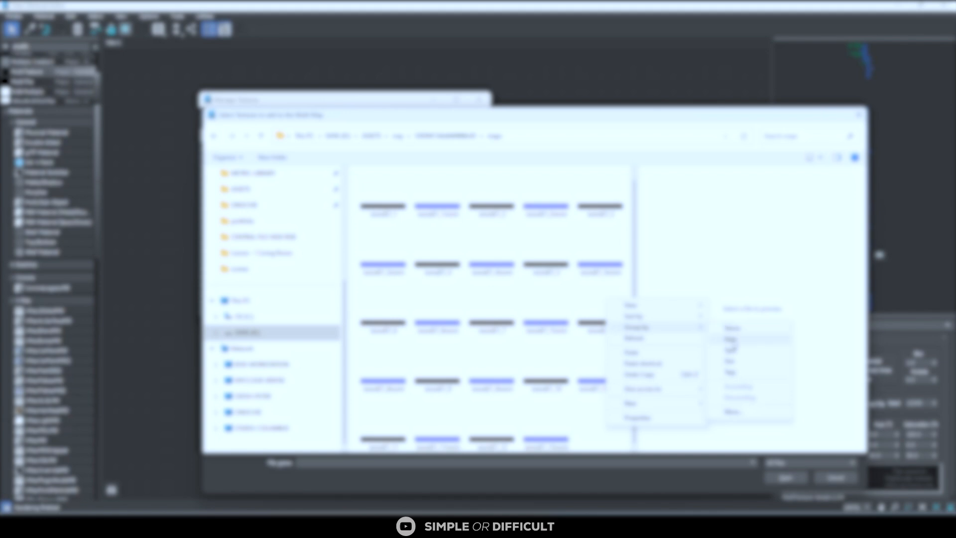
click(731, 340)
click(495, 228)
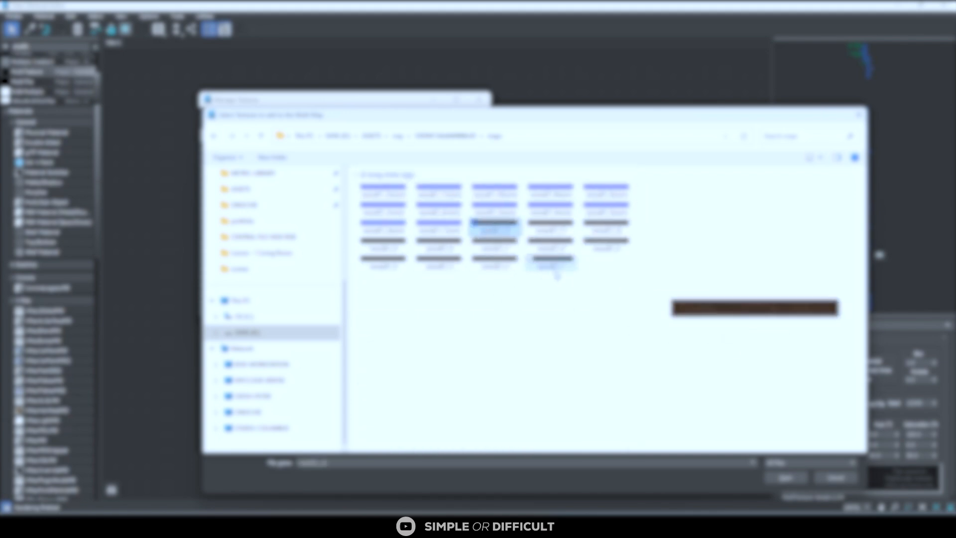
key(ctrl+a)
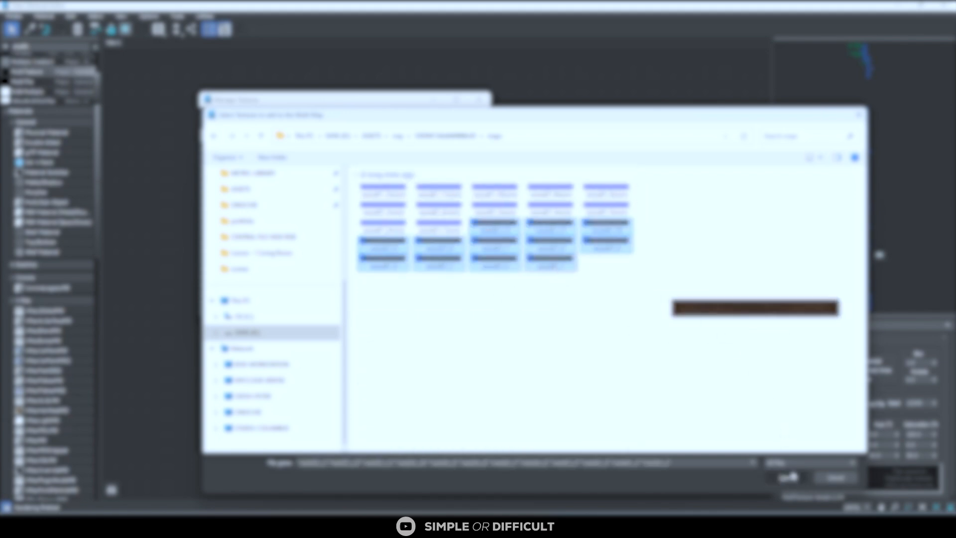
click(786, 477)
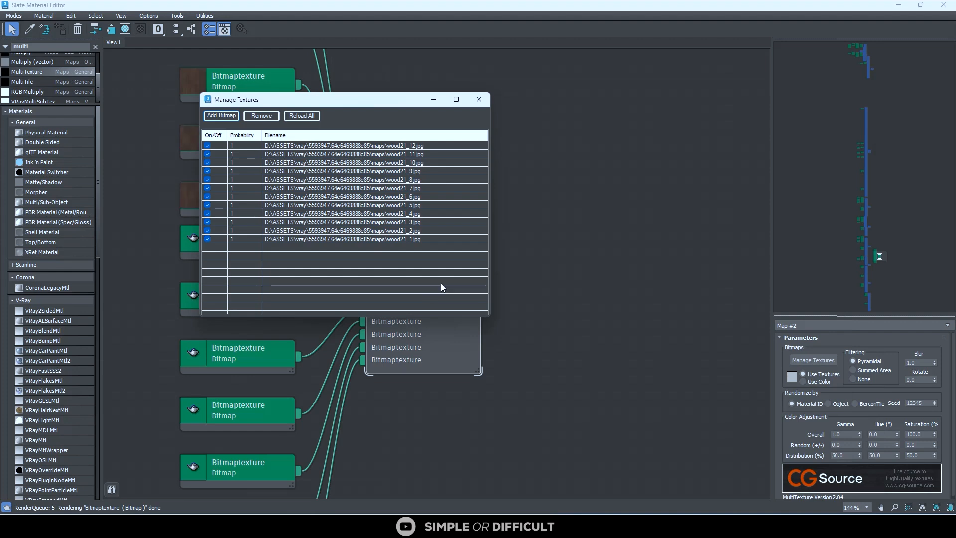
click(478, 100)
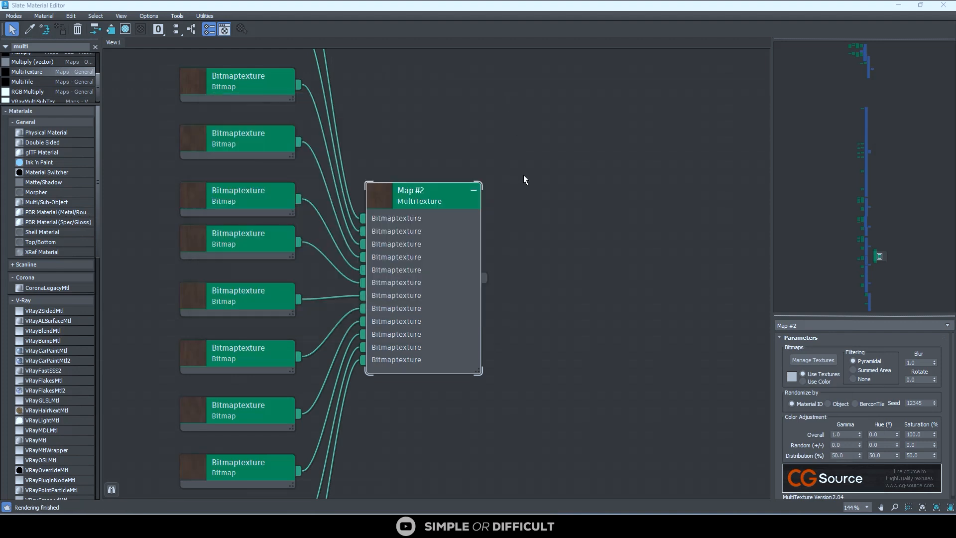
- Add a new VRayMtl material beside the MultiTexture map, leaving space between the two nodes
scroll(508, 217, down, 5)
scroll(469, 229, down, 4)
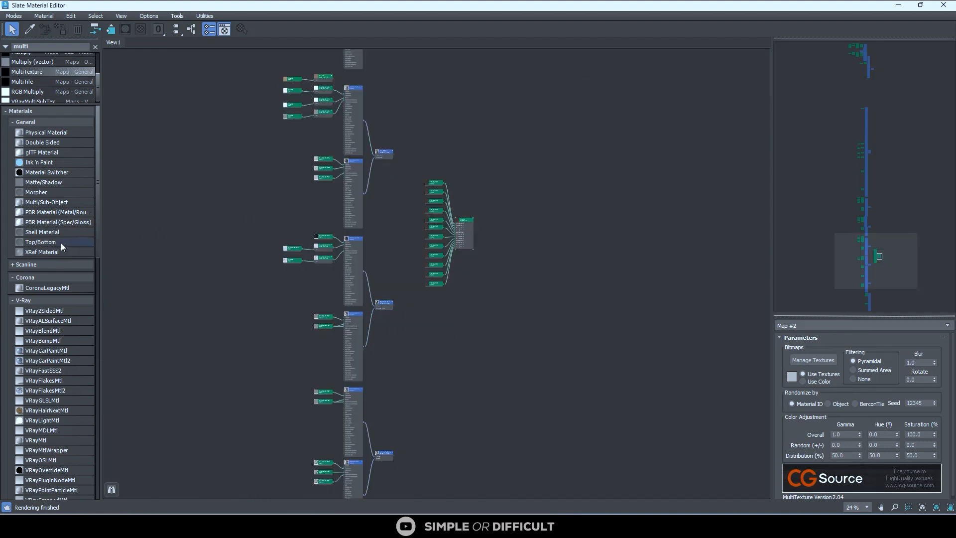
click(50, 438)
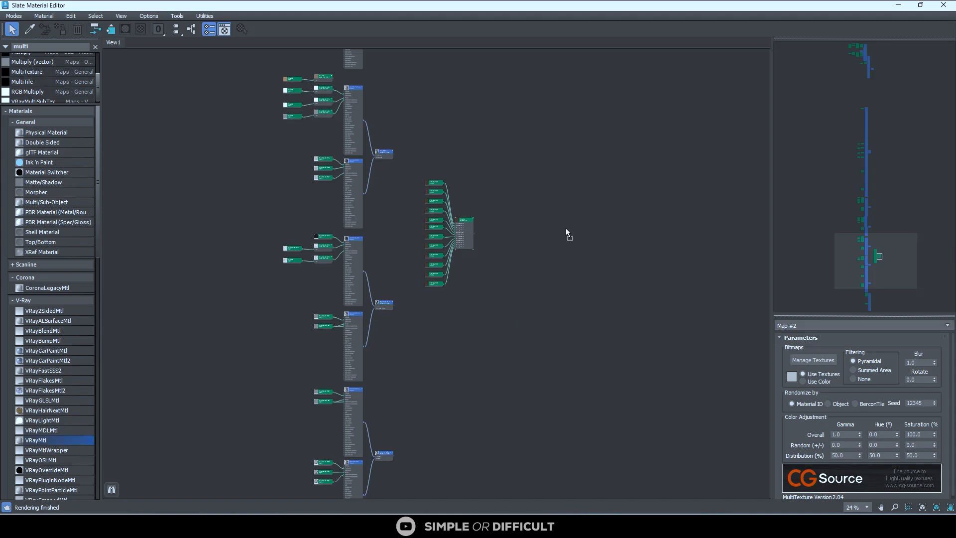
click(509, 222)
scroll(509, 222, up, 8)
drag(554, 215, 525, 207)
scroll(407, 248, up, 3)
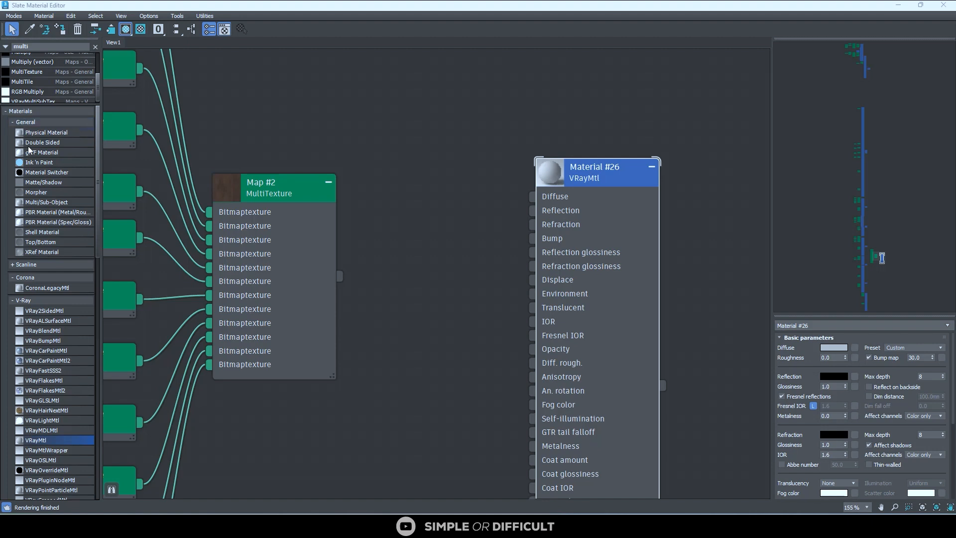
- Add a Color Correction map and connect the MultiTexture map through it to the new VRayMtl's Diffuse input
click(23, 301)
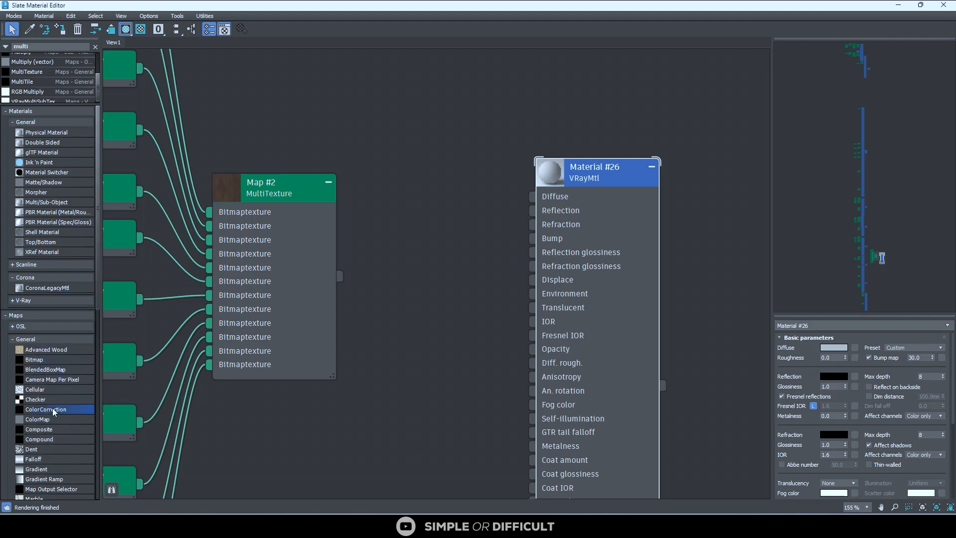
drag(52, 409, 477, 183)
drag(339, 277, 402, 200)
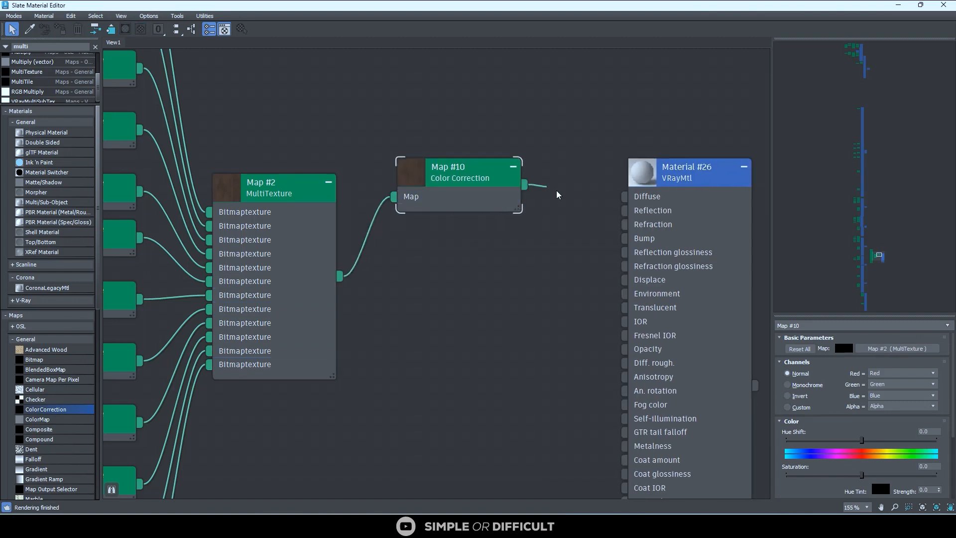
drag(557, 195, 624, 198)
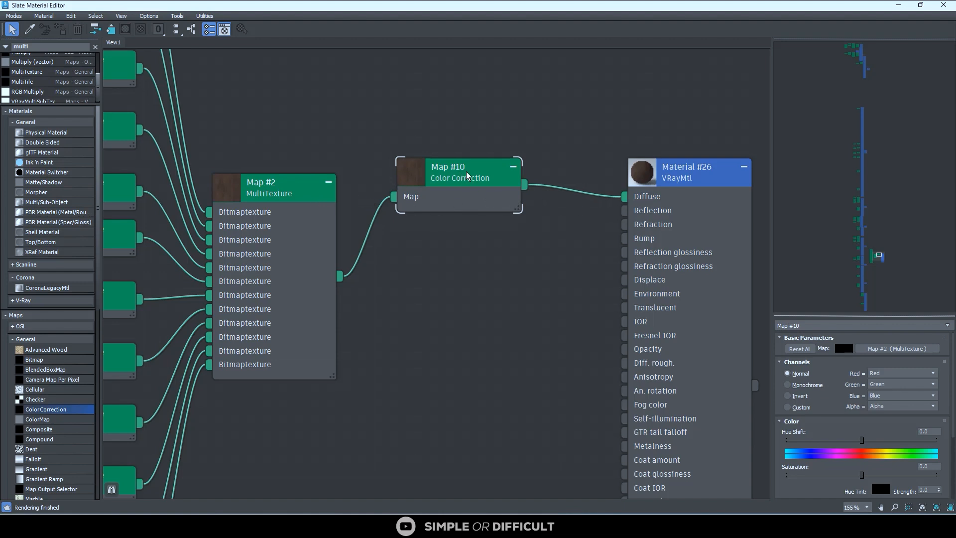
- Duplicate the Color Correction map below the original and connect the copy to the VRayMtl's Reflection input
shift+drag(467, 174, 482, 267)
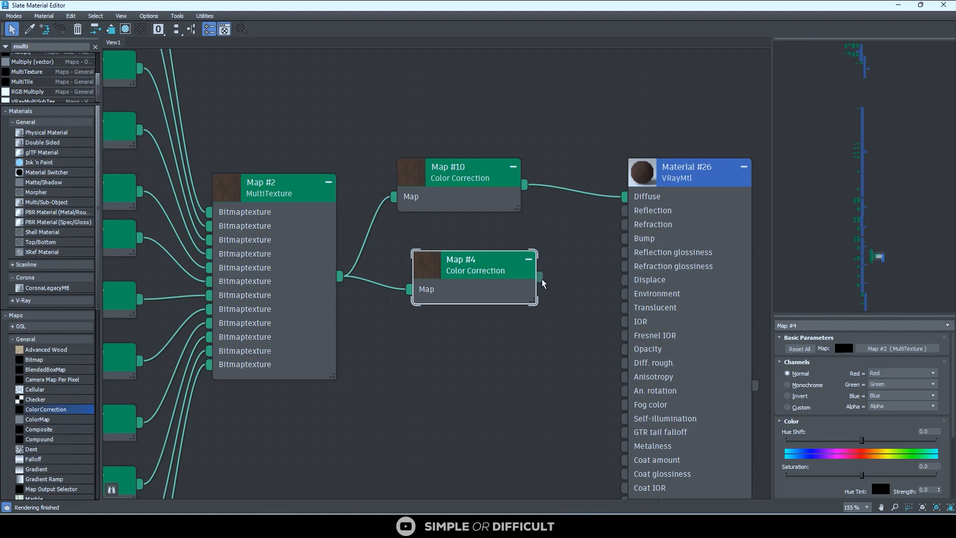
drag(540, 276, 625, 210)
scroll(474, 306, down, 1)
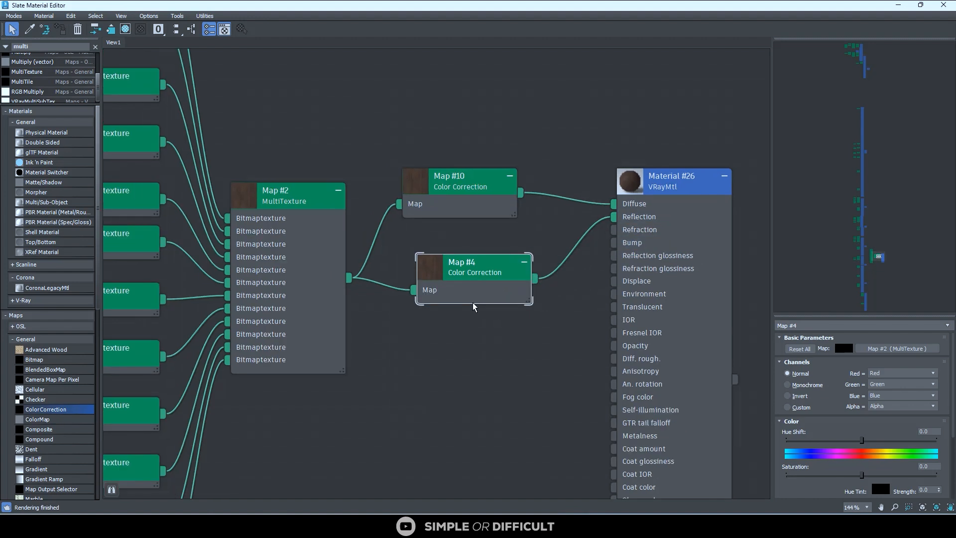
- Duplicate the Reflection's Color Correction map below it and connect the copy to the VRayMtl's Reflection glossiness input
middle_drag(477, 297, 466, 190)
mouse_move(466, 190)
shift+mouse_down()
mouse_move(479, 241)
mouse_move(453, 277)
mouse_move(458, 285)
shift+mouse_up()
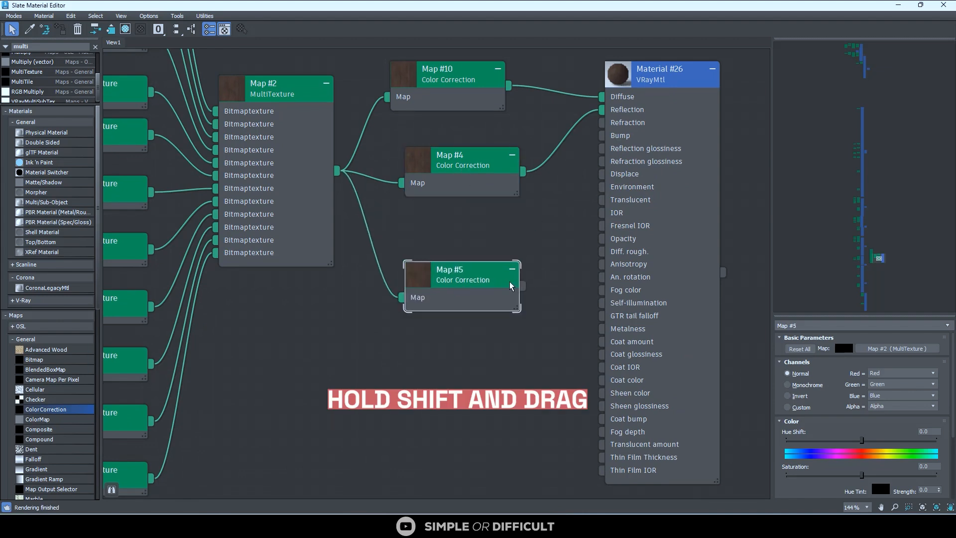
drag(524, 287, 602, 148)
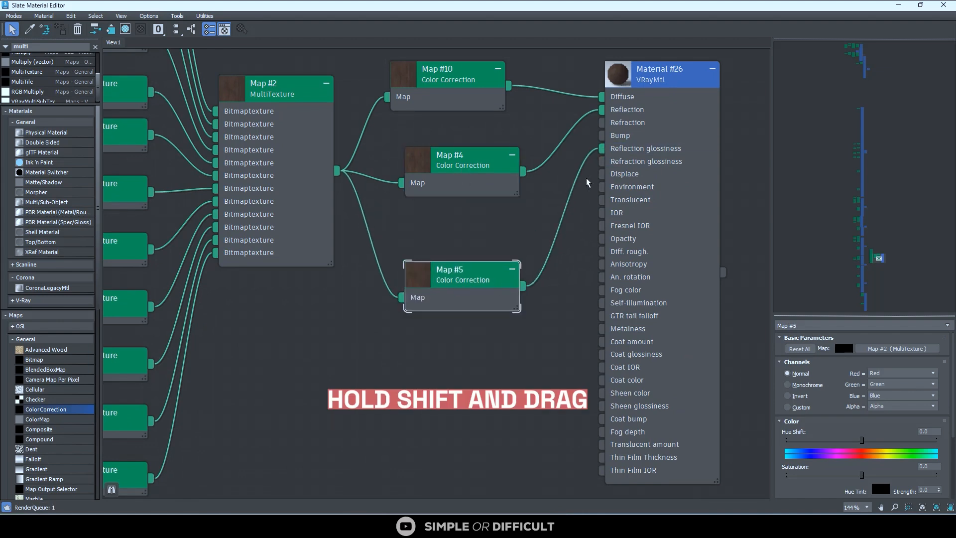
drag(470, 176, 467, 164)
- Add a new MultiTexture map in the empty space below the wood material's node network
scroll(467, 164, down, 8)
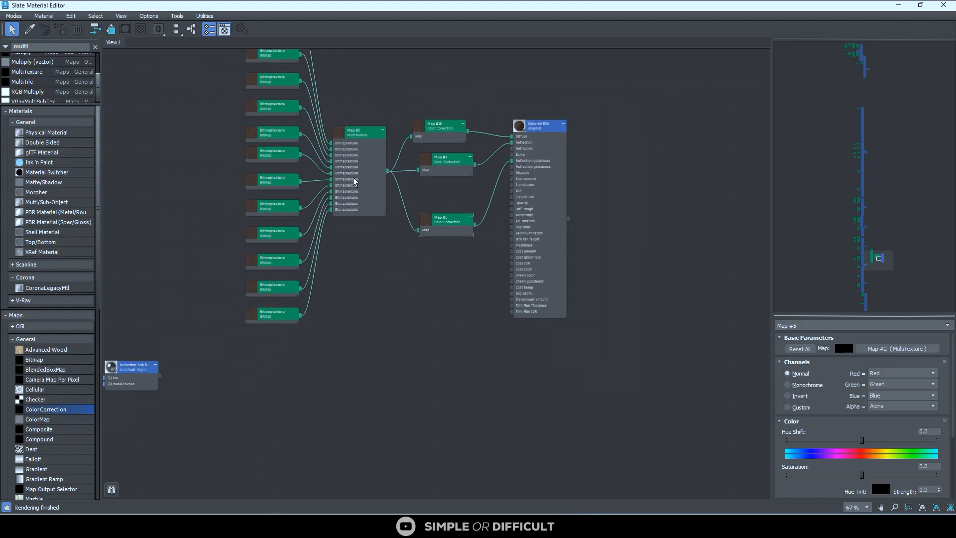
click(39, 75)
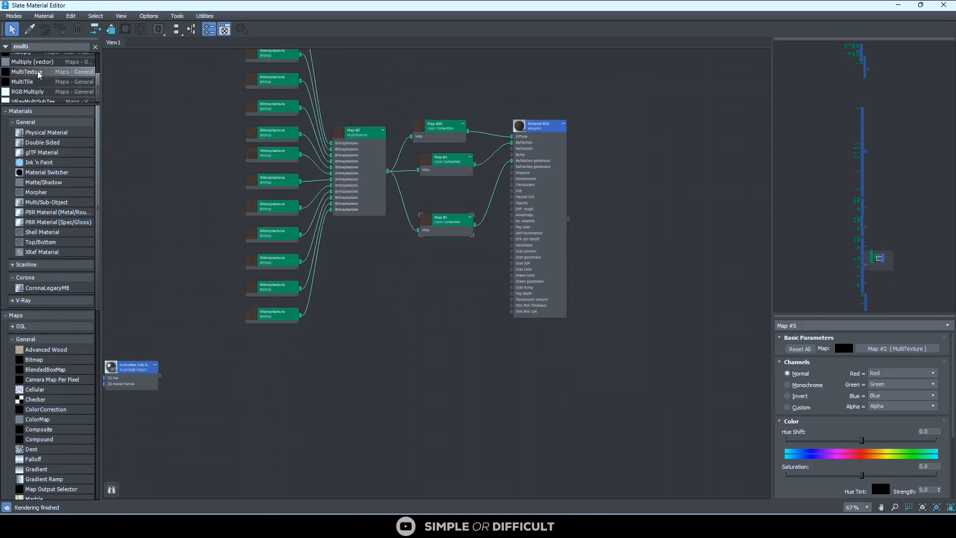
drag(370, 351, 352, 367)
scroll(352, 367, up, 5)
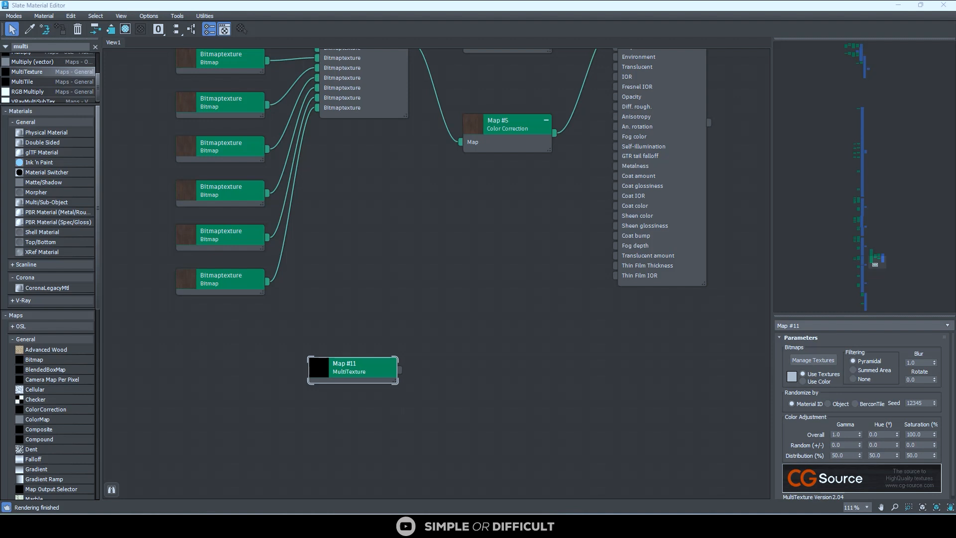
- Load the twelve wood21 normal bitmaps, wood21_1nom.jpg to wood21_12nom.jpg, into the new MultiTexture map
click(813, 360)
drag(463, 275, 420, 103)
click(384, 127)
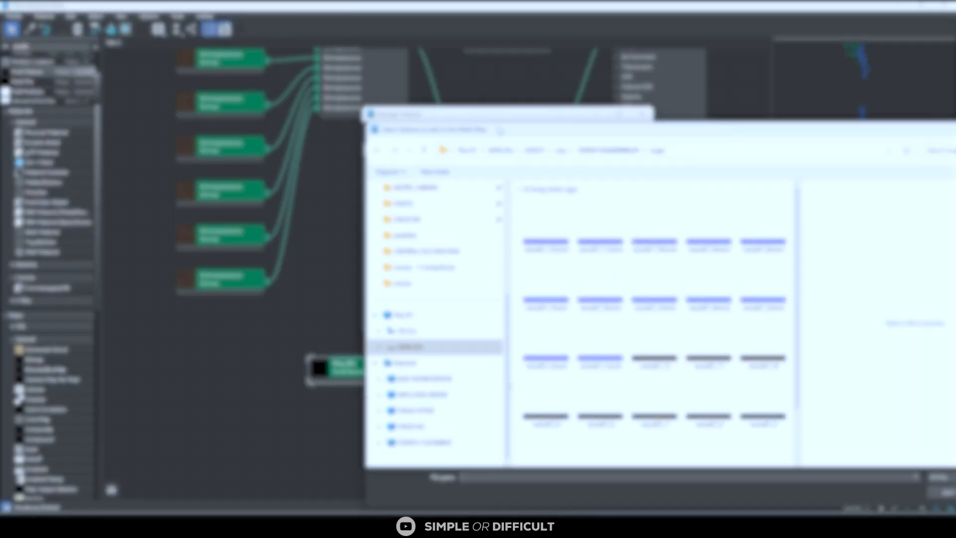
click(546, 224)
shift+click(600, 338)
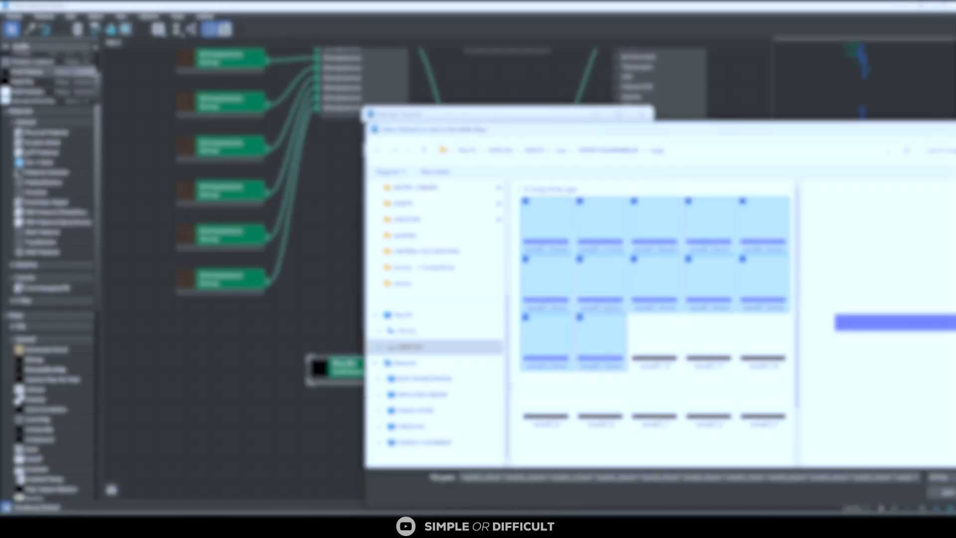
drag(778, 133, 600, 108)
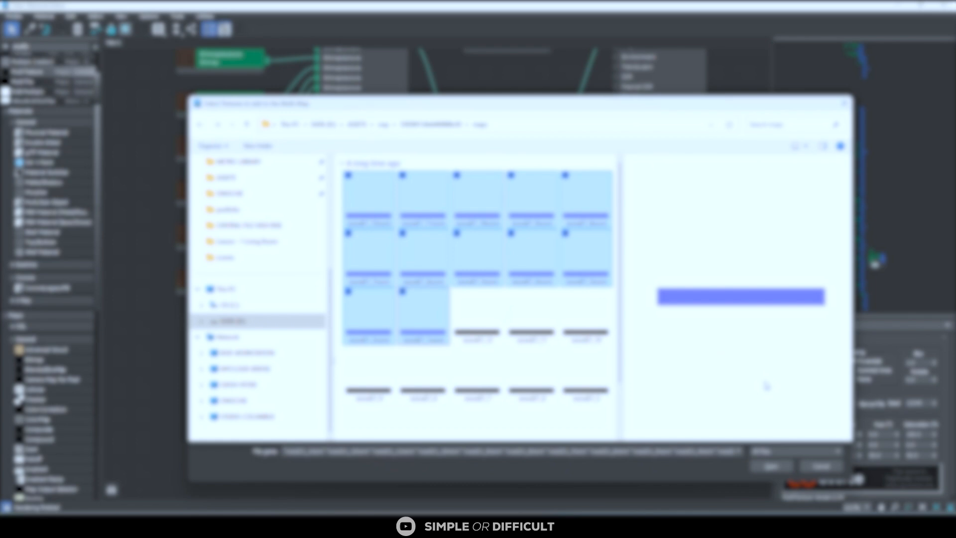
click(776, 464)
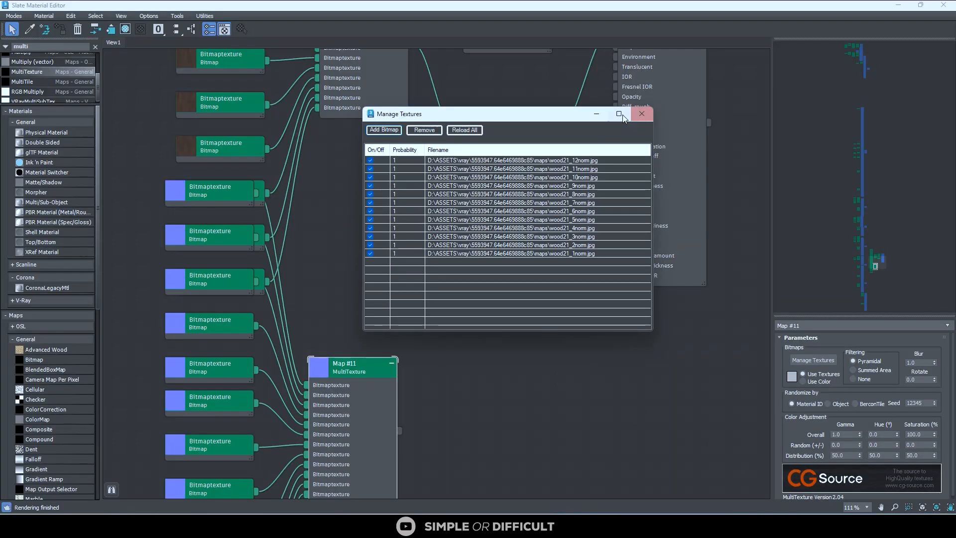
click(641, 113)
- Enable moving children and move the normal MultiTexture with its bitmap nodes clear below the wood color bitmaps
scroll(392, 312, down, 2)
mouse_move(369, 346)
mouse_down()
mouse_move(390, 360)
mouse_move(386, 344)
mouse_up()
click(95, 29)
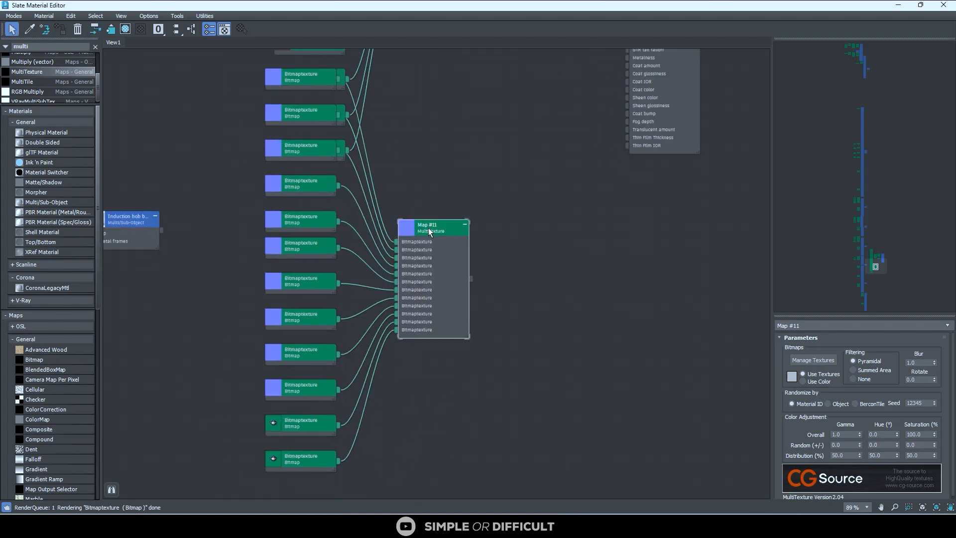
click(95, 30)
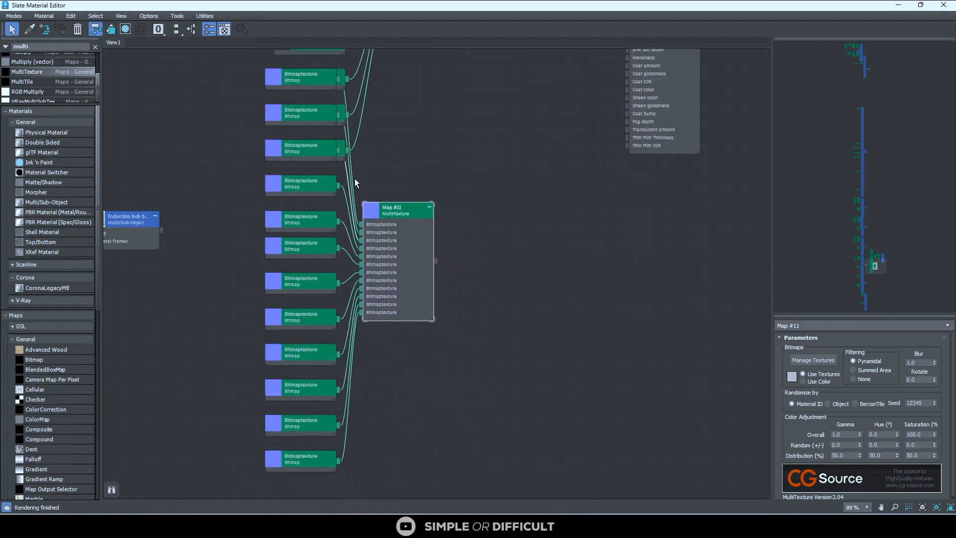
drag(396, 217, 405, 332)
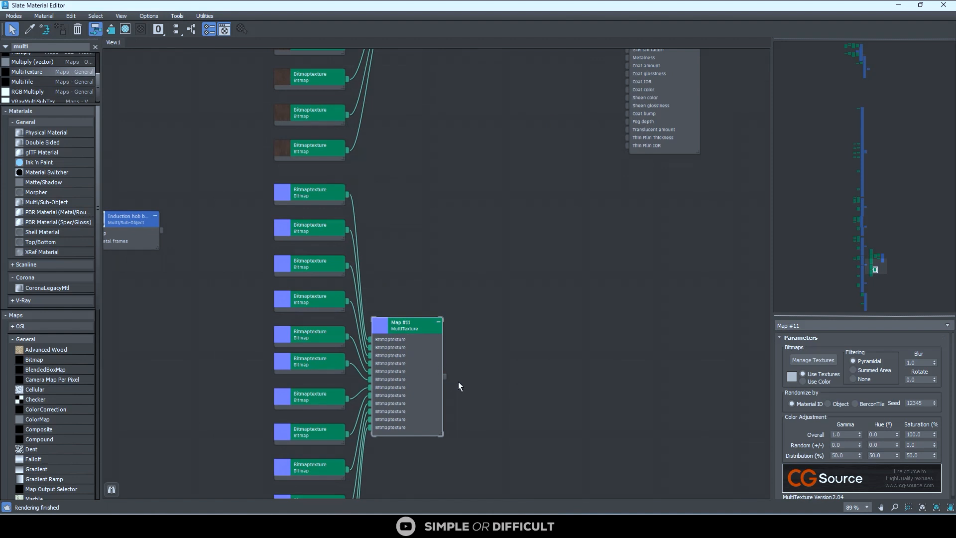
- Add a VRayNormalMap beside the normal MultiTexture and connect the MultiTexture to its Normal map input
click(505, 330)
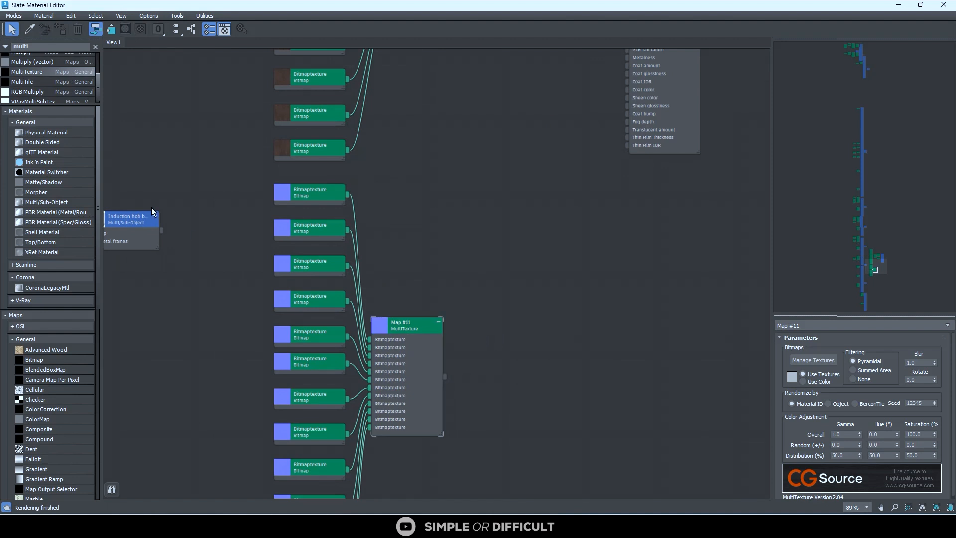
double_click(34, 47)
text(vrayno)
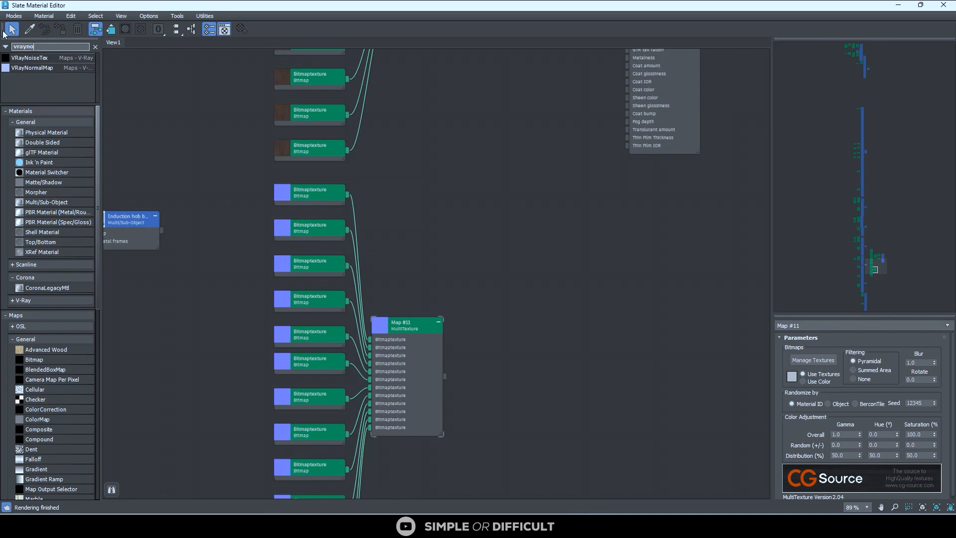
drag(35, 68, 547, 247)
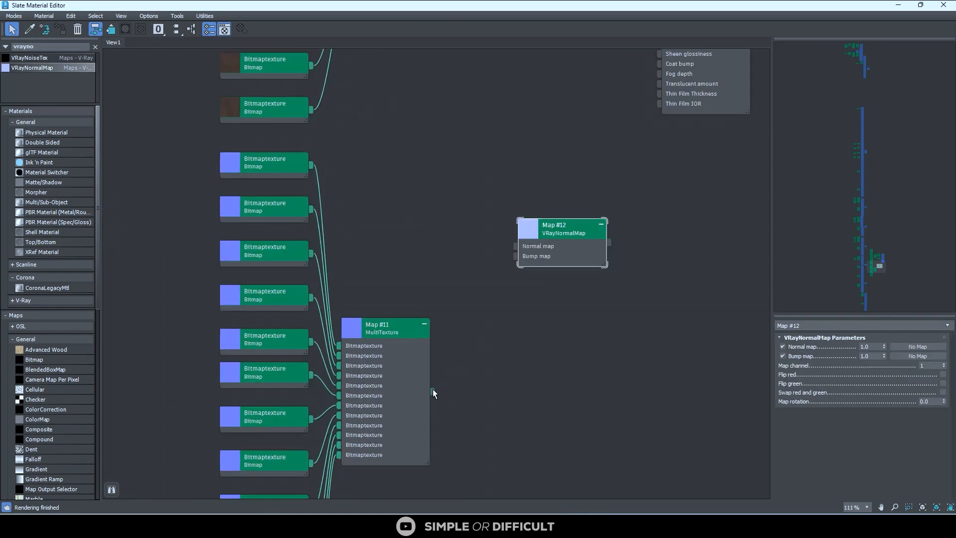
drag(445, 376, 512, 259)
middle_drag(521, 262, 432, 370)
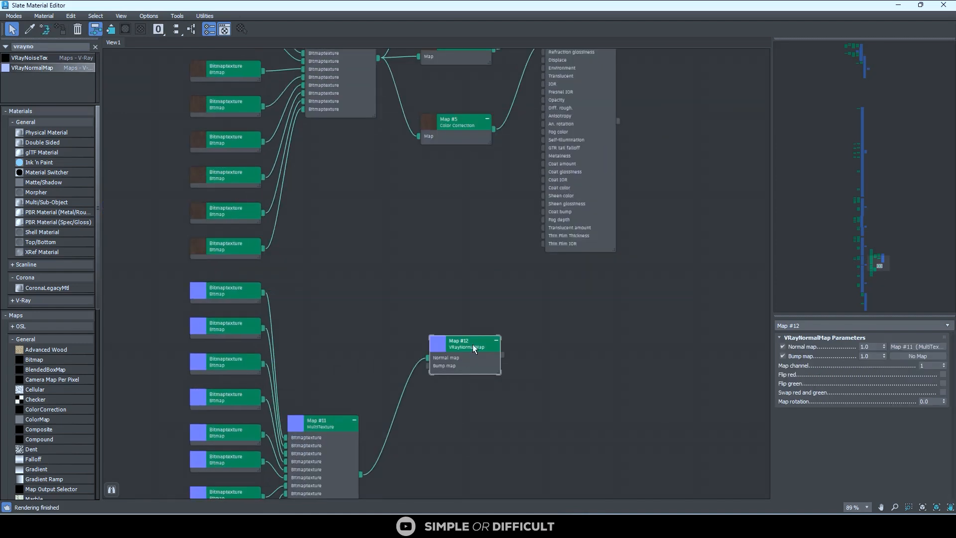
- Move the VRayNormalMap below the Color Correction nodes and connect it to the VRayMtl's Bump input
drag(472, 344, 435, 308)
scroll(472, 329, down, 3)
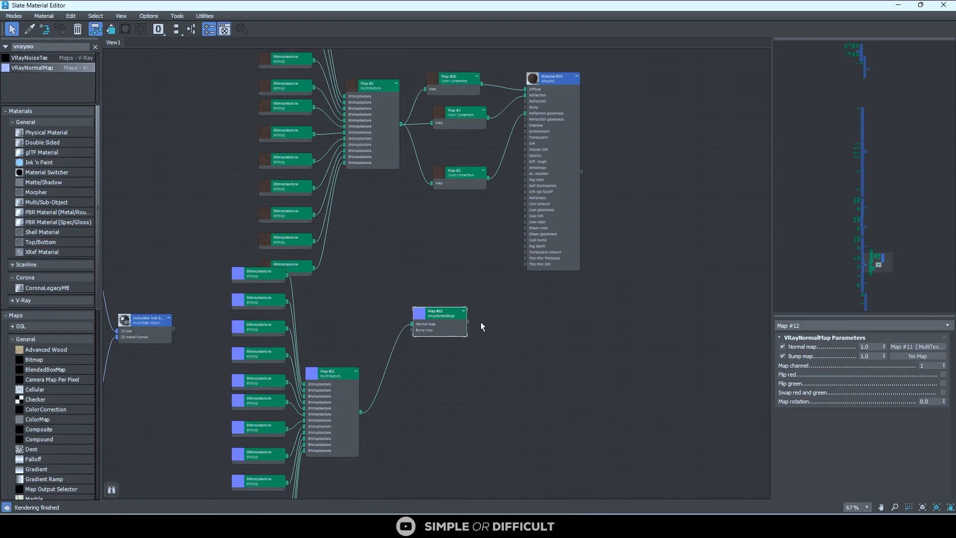
middle_drag(480, 326, 416, 359)
drag(404, 354, 465, 144)
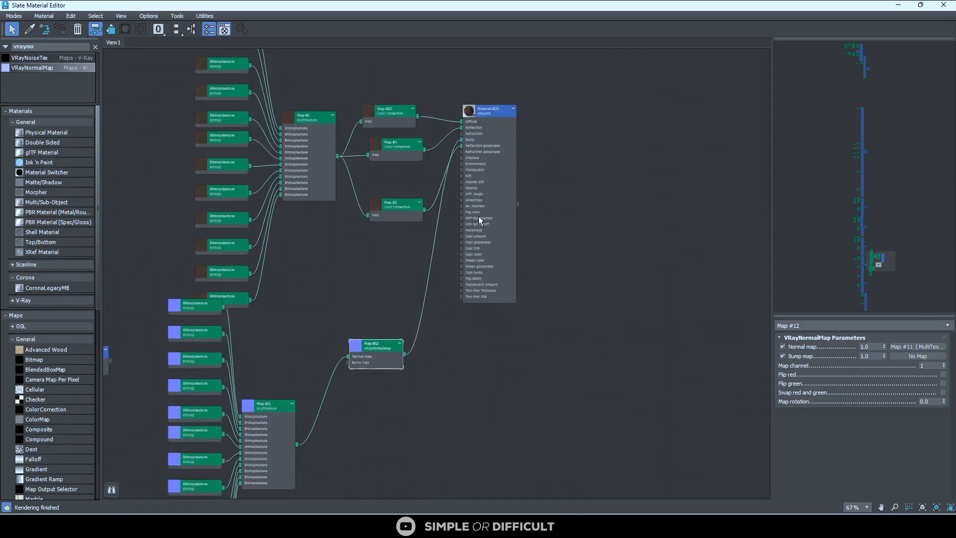
drag(370, 343, 361, 346)
- In the Diffuse's Color Correction map, set Hue Shift to about 1.8 and Saturation to about -17.6
scroll(344, 305, down, 2)
scroll(364, 126, up, 5)
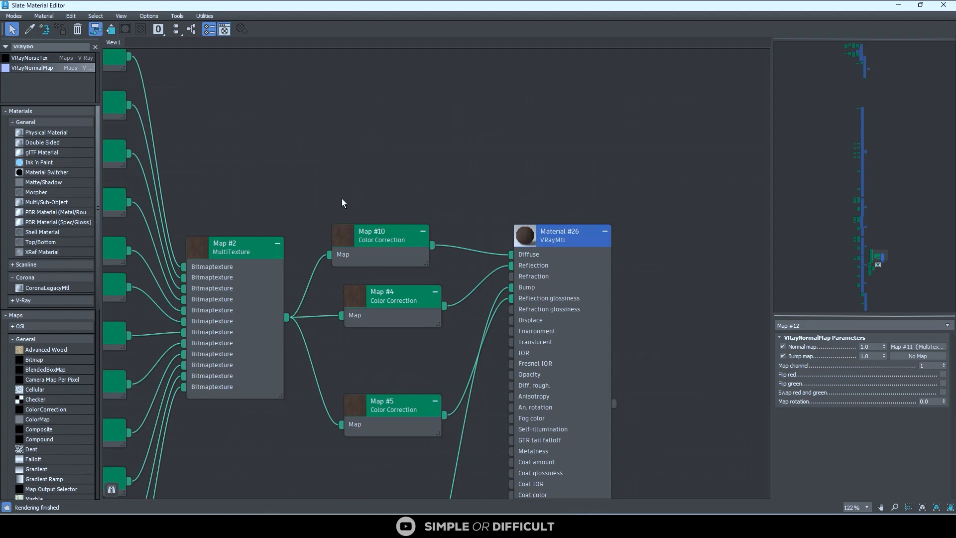
double_click(378, 241)
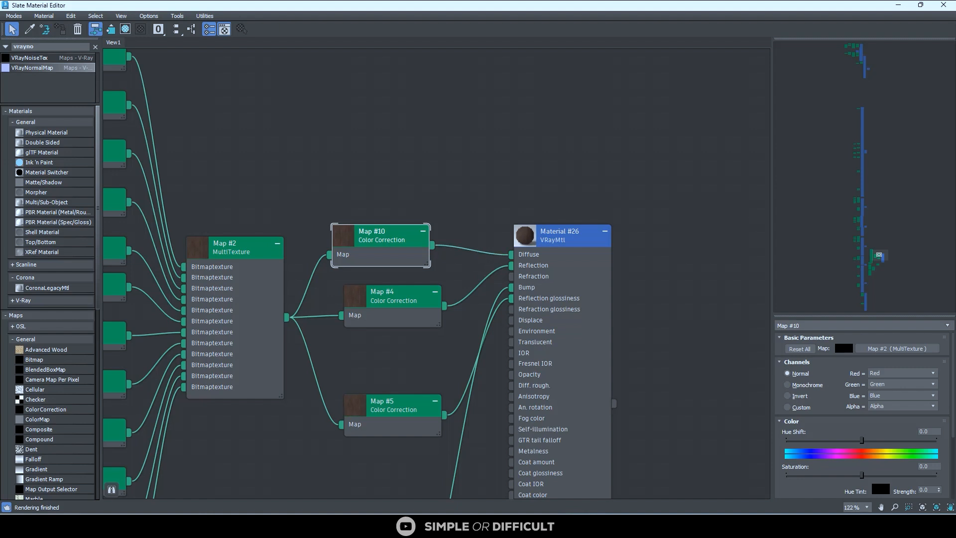
scroll(886, 427, down, 1)
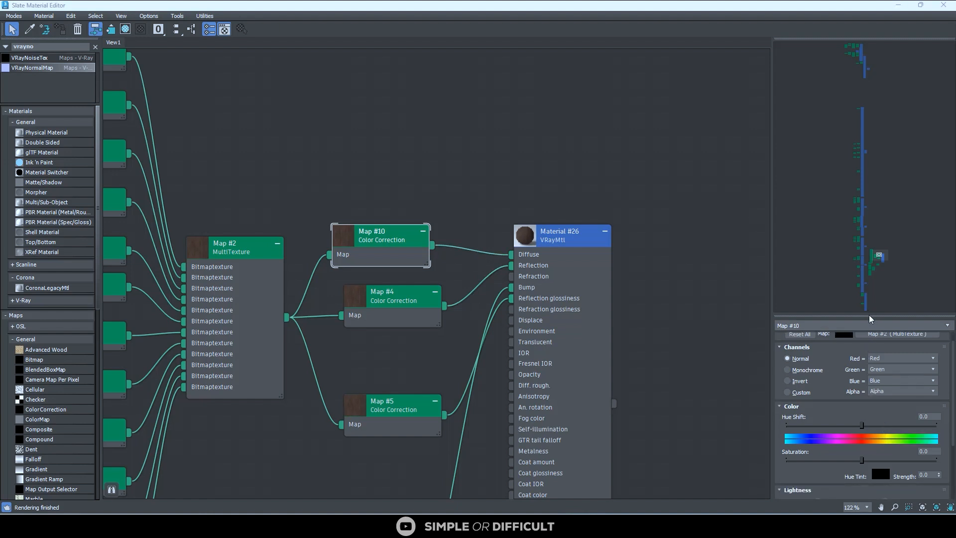
drag(868, 313, 867, 128)
drag(862, 255, 863, 254)
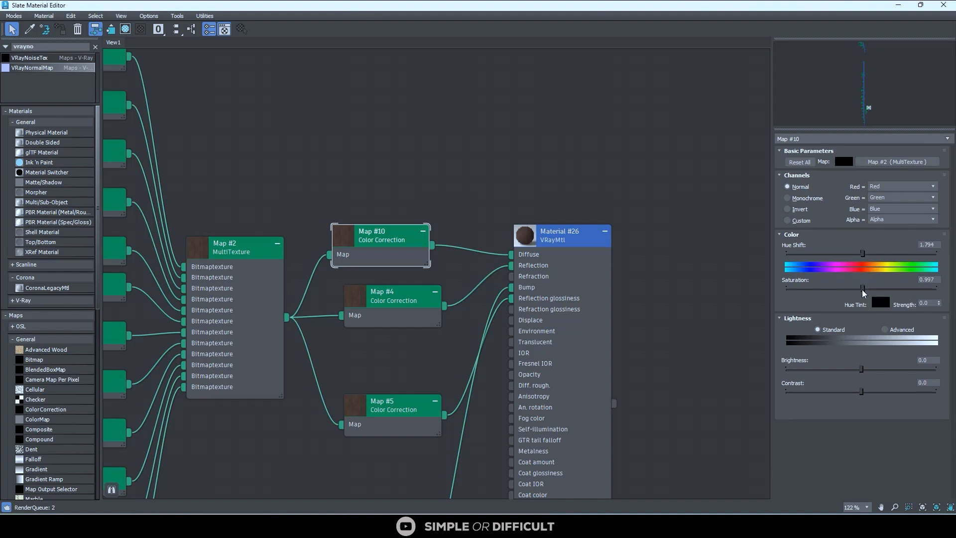
drag(862, 289, 848, 289)
- Set the VRayMtl's Reflection color to the near-white FDFDFD and enlarge the material's node preview
scroll(586, 259, down, 3)
scroll(415, 264, up, 5)
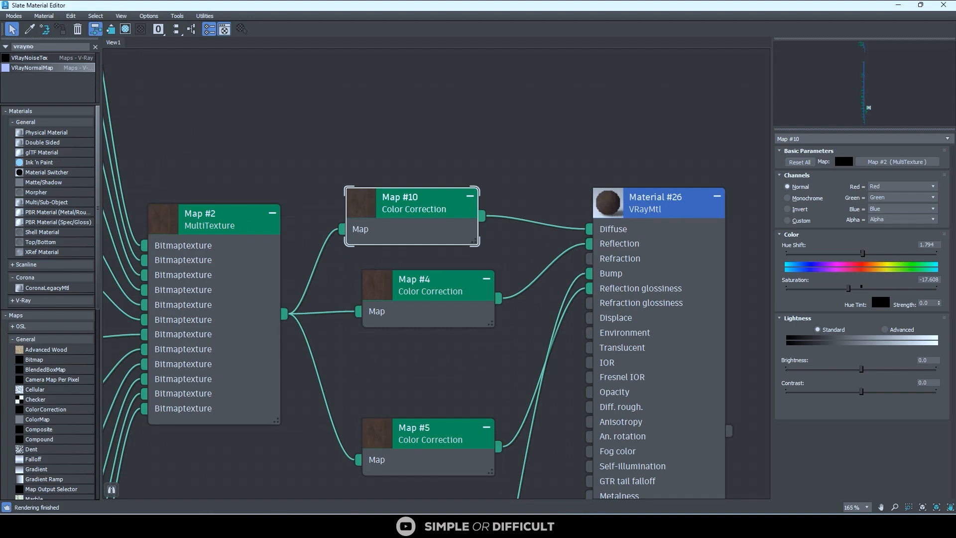
click(664, 205)
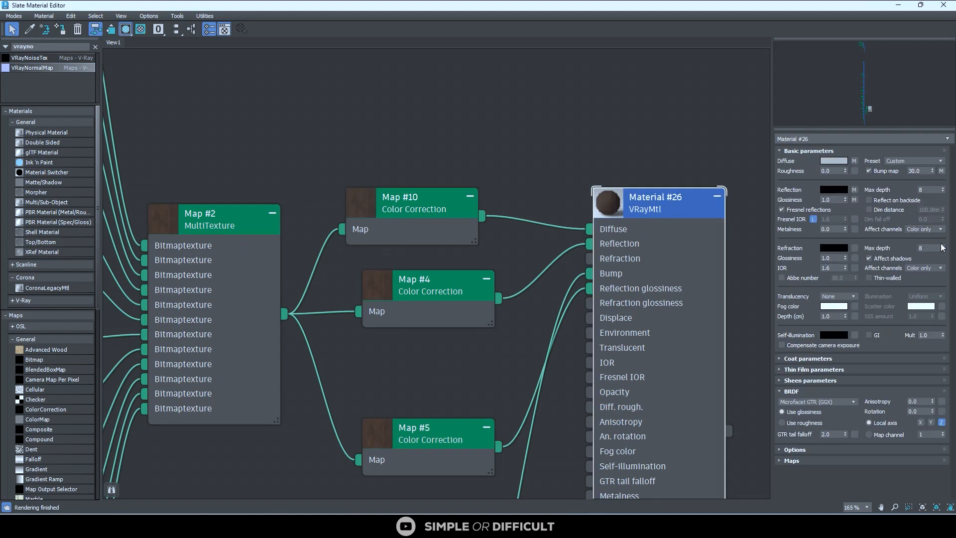
click(833, 189)
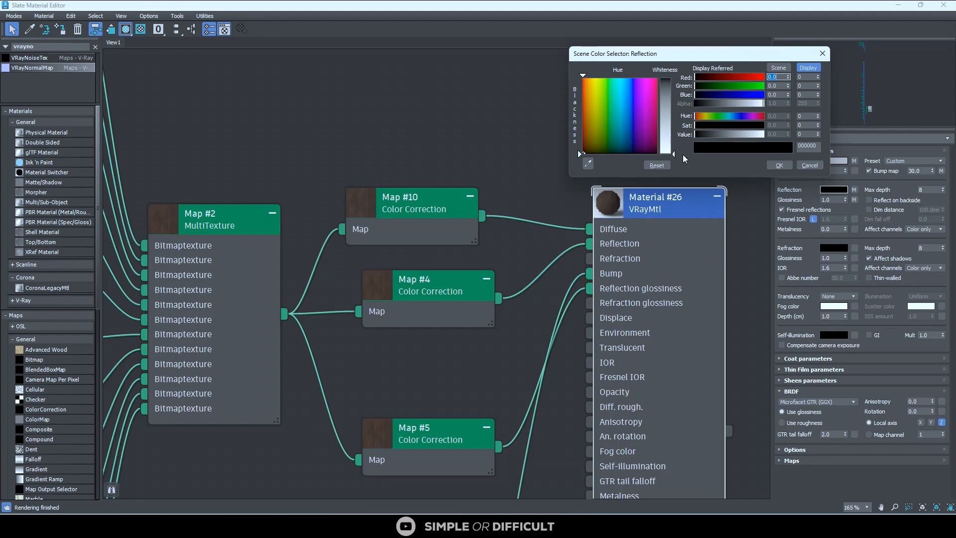
click(671, 152)
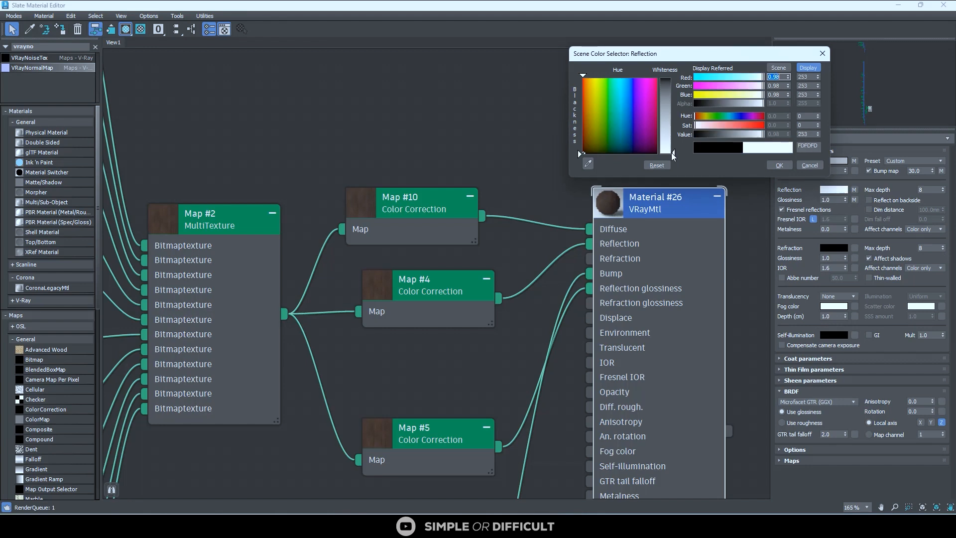
click(779, 165)
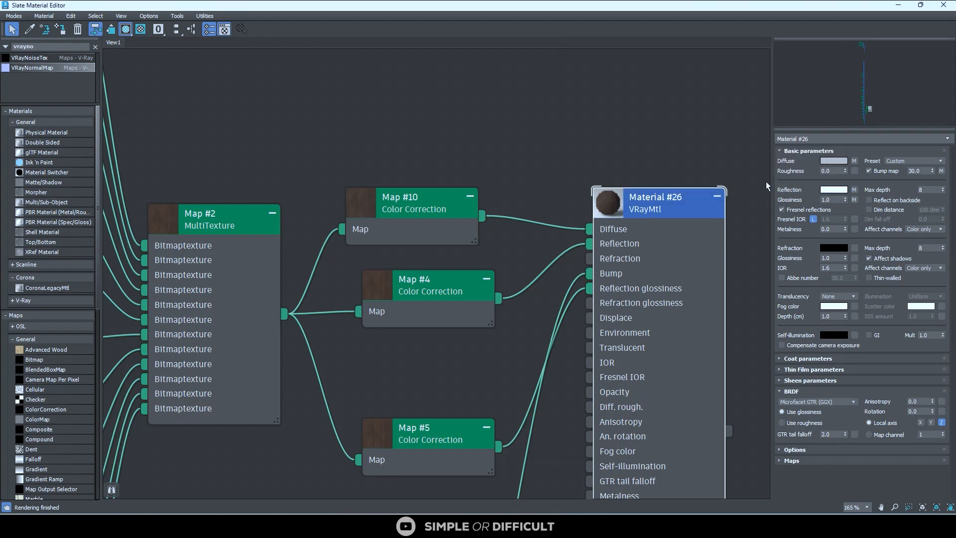
click(829, 199)
double_click(638, 211)
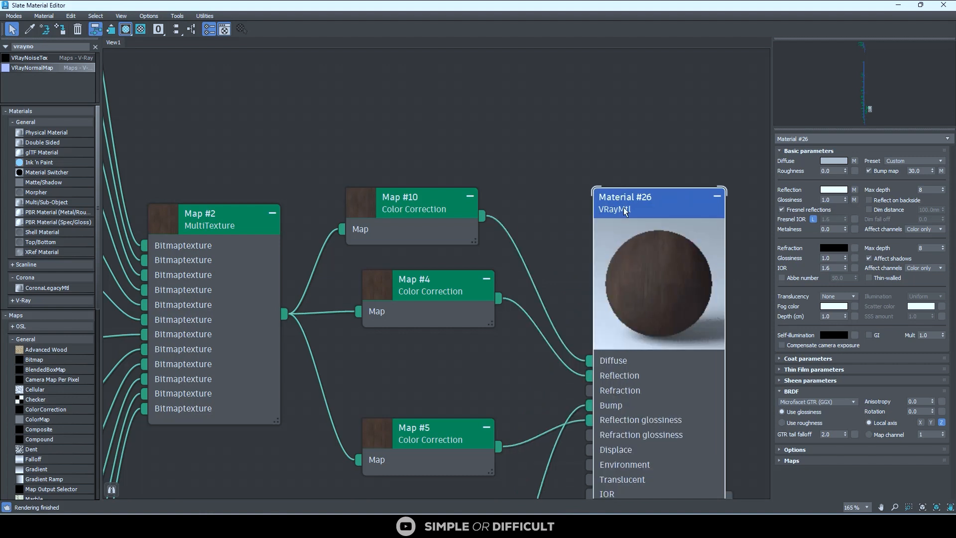
scroll(664, 243, up, 2)
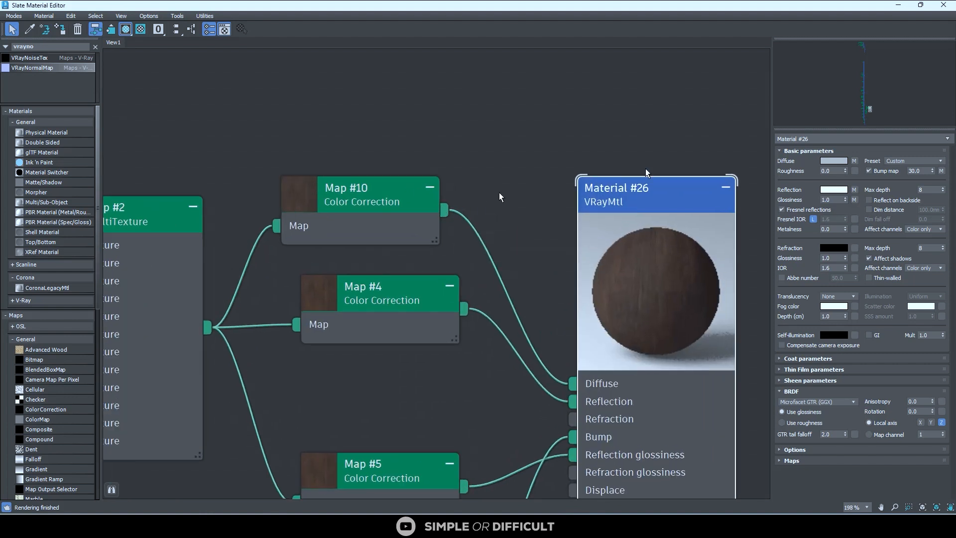
- Set the wood VRayMtl's reflection Glossiness to 0.5 and its Bump map amount to 20
click(839, 200)
text(0.5)
key(Return)
click(922, 171)
text(20)
- Set the wood VRayMtl's reflection Max depth to 5, and unlock its Fresnel IOR and set it to 2.2
click(929, 190)
click(812, 219)
click(836, 219)
key(Return)
- In the Reflection's Color Correction map, switch Lightness to Advanced and lower Saturation to about -2.3
scroll(430, 282, down, 1)
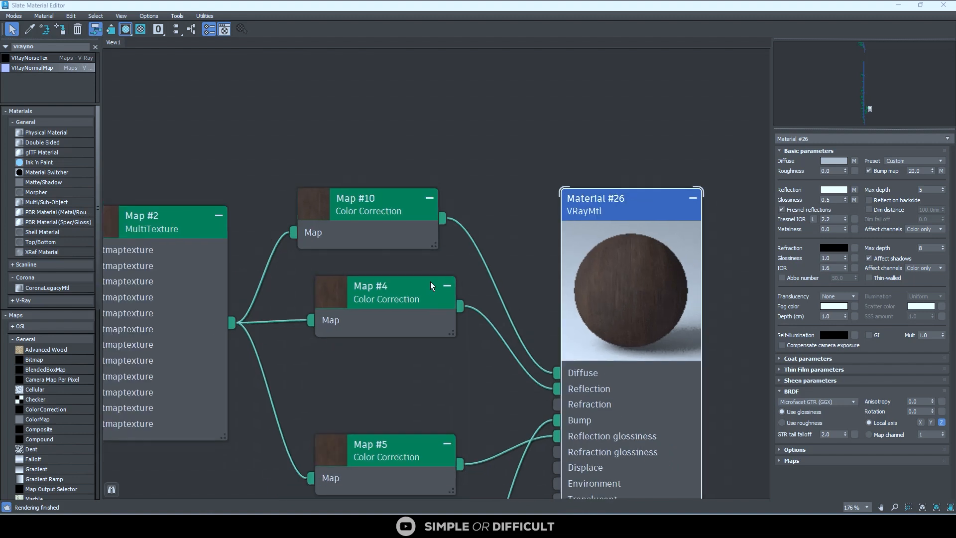
double_click(382, 298)
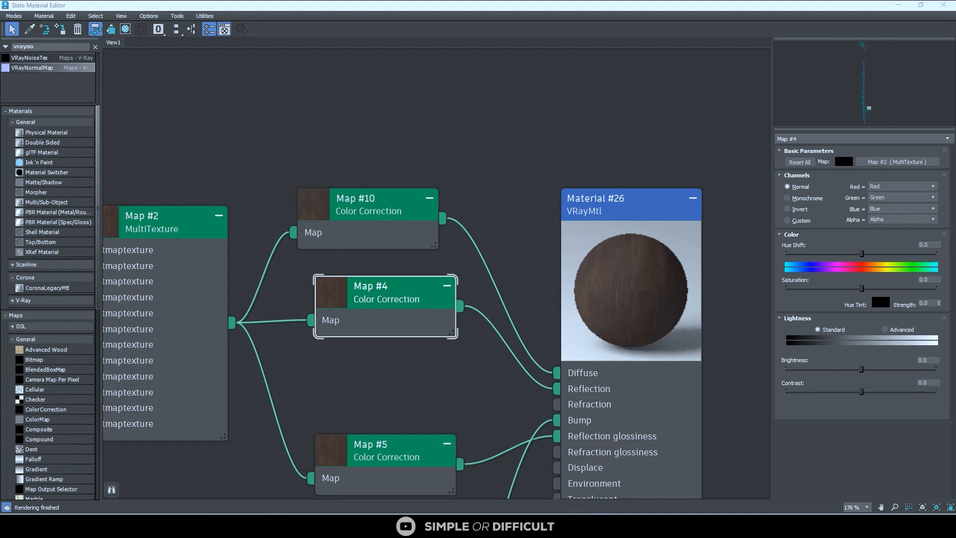
click(885, 330)
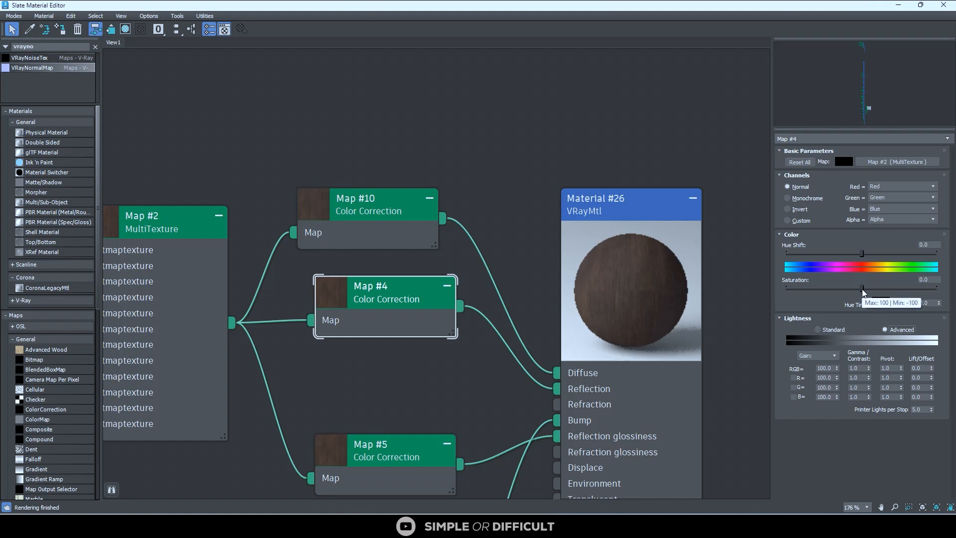
drag(862, 289, 861, 288)
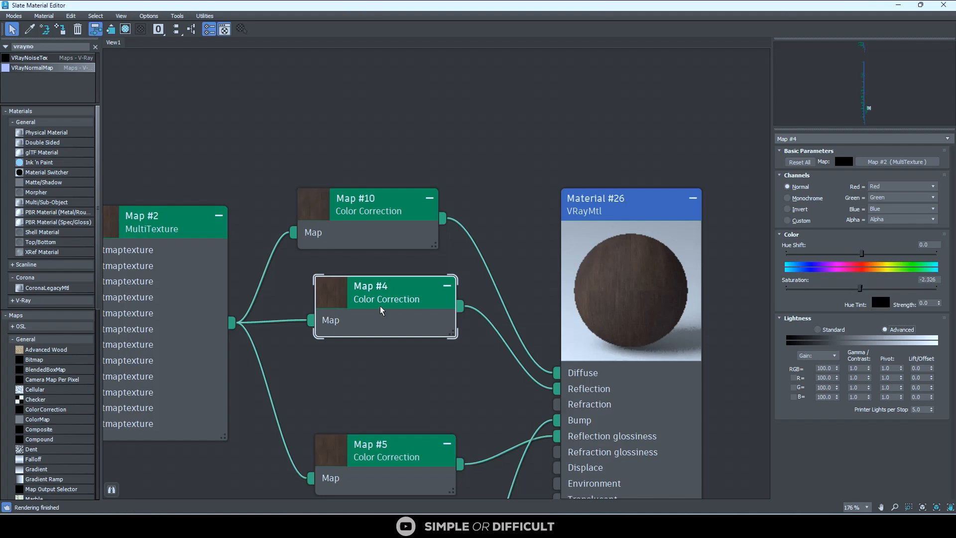
- Enlarge the Reflection Color Correction's preview with room around its node, and set its RGB Gamma/Contrast to 1.5
double_click(332, 299)
drag(363, 301, 346, 267)
drag(364, 202, 347, 131)
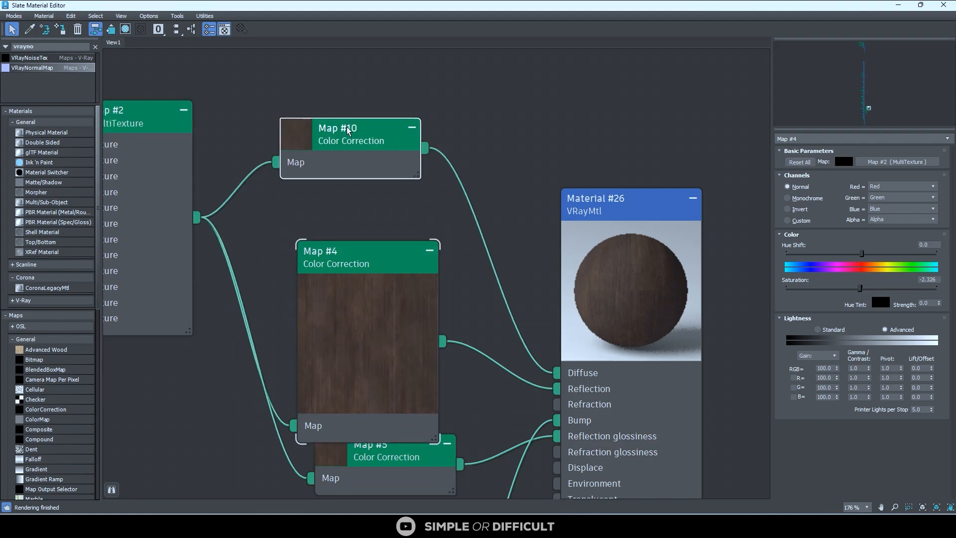
drag(361, 259, 362, 206)
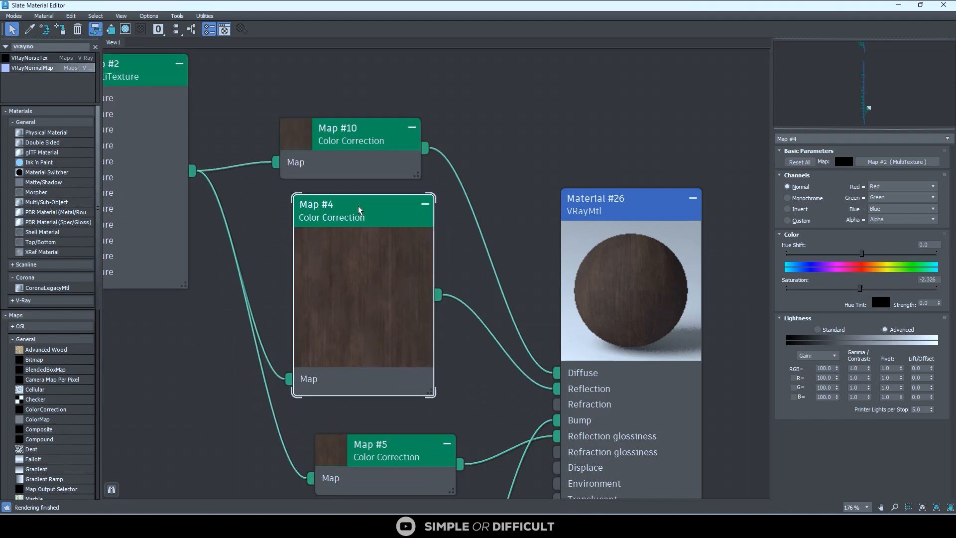
click(855, 368)
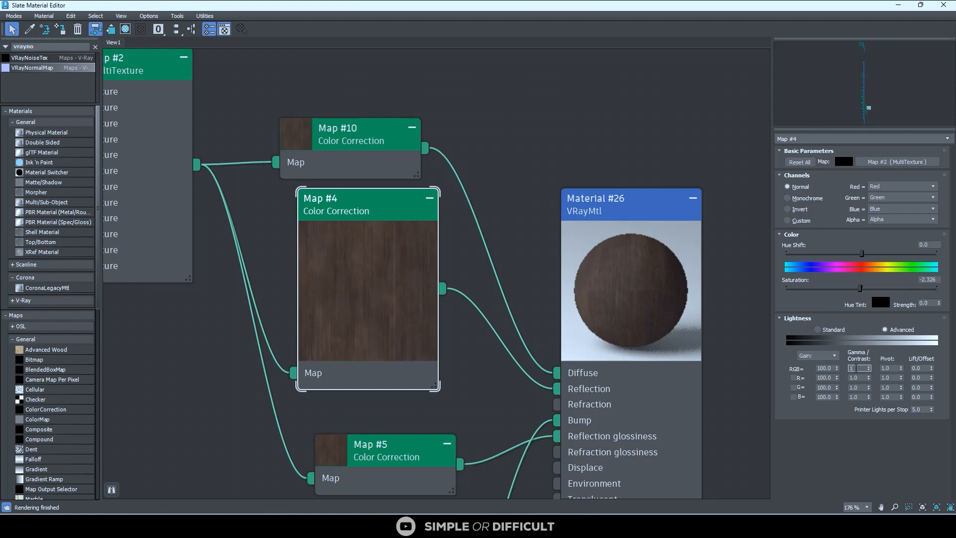
key(Return)
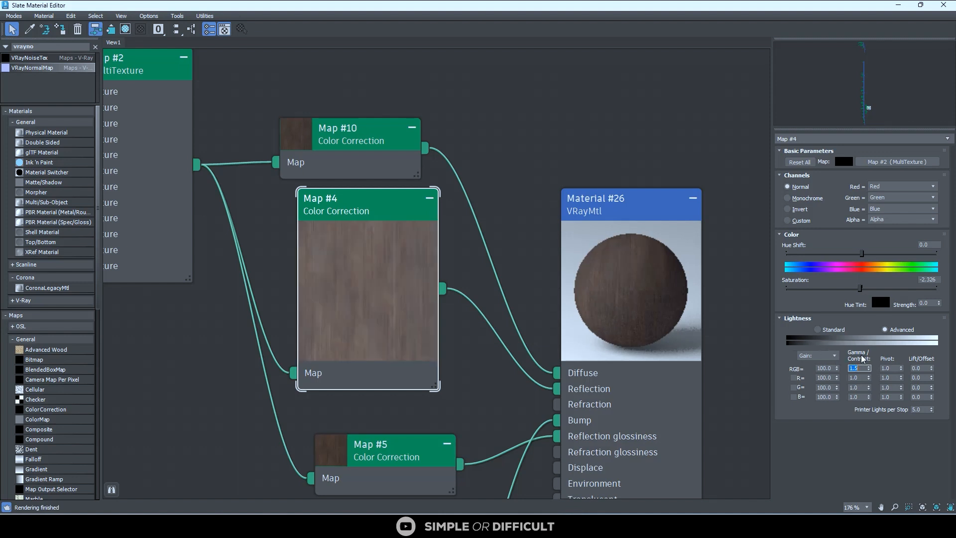
- Raise the Reflection Color Correction's RGB Pivot to 4.25, and switch both the Reflection and Reflection glossiness Color Corrections to Monochrome
click(867, 367)
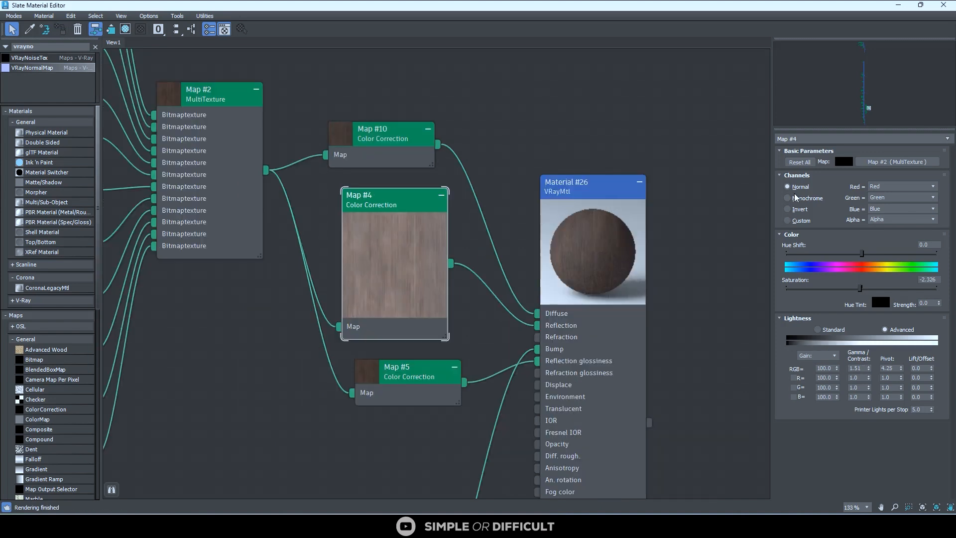
click(794, 198)
click(405, 368)
click(804, 198)
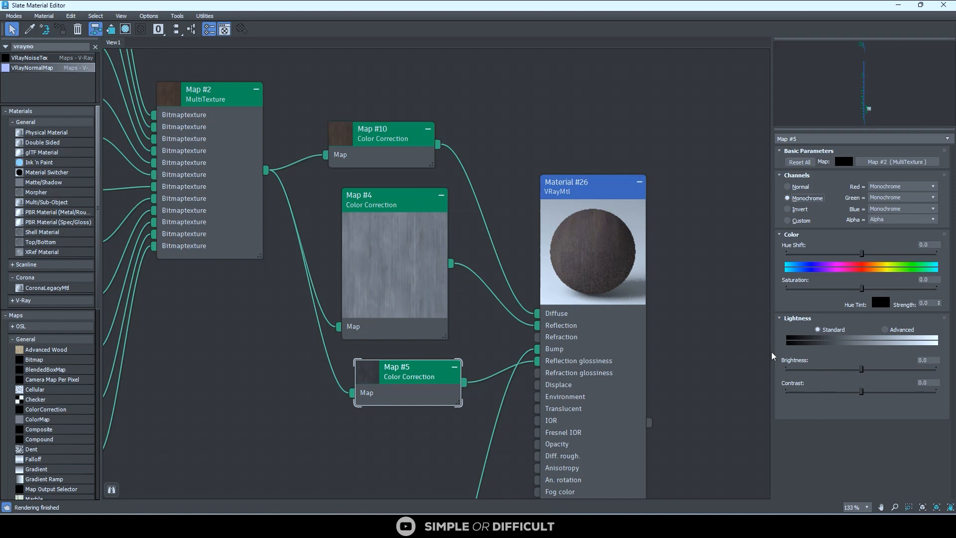
- Switch the Reflection glossiness Color Correction's Lightness to Advanced and raise its RGB Gamma/Contrast to about 1.96
click(885, 330)
drag(868, 369, 876, 352)
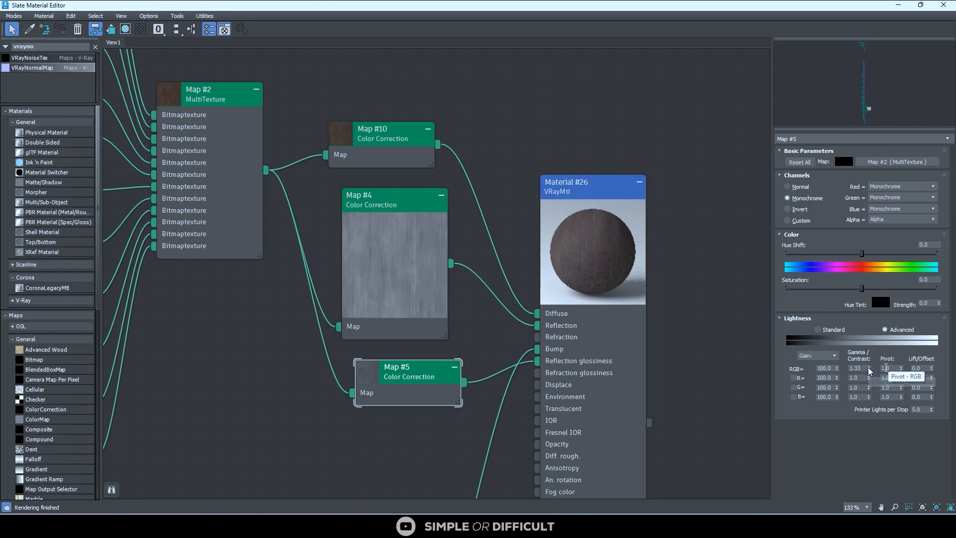
drag(869, 368, 866, 336)
scroll(553, 263, up, 3)
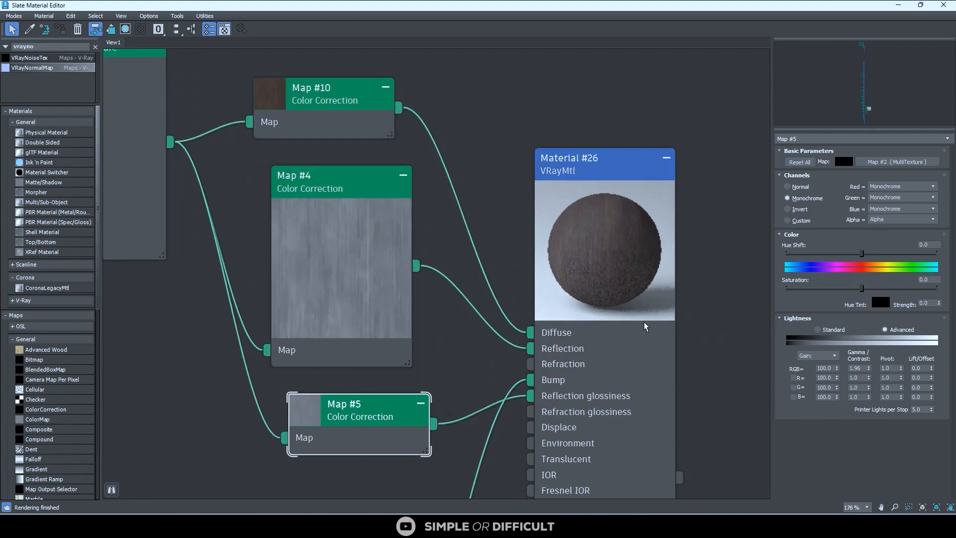
- In the wood VRayMtl's map amounts, set Reflection to 50 and reflection Glossiness to 30
scroll(463, 321, down, 4)
click(543, 208)
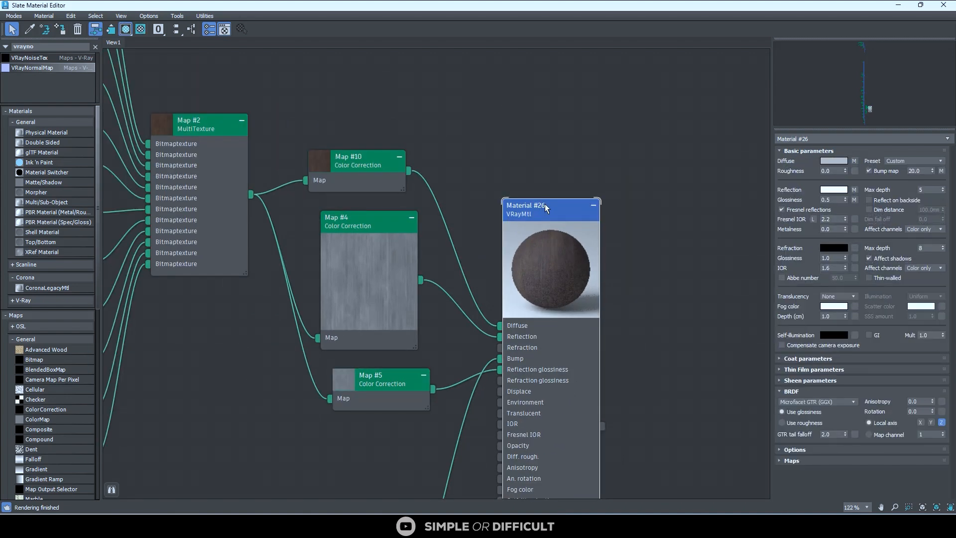
click(785, 455)
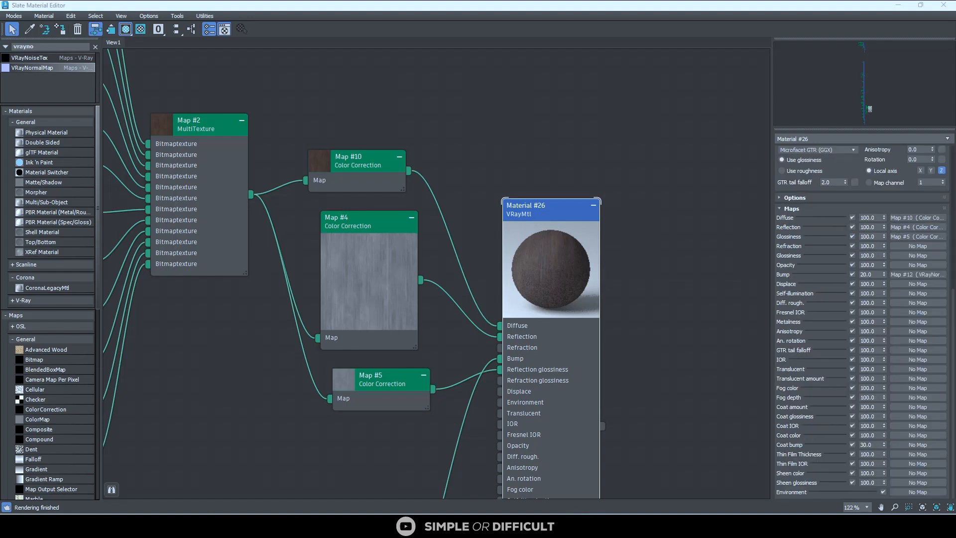
click(866, 228)
text(50)
key(Return)
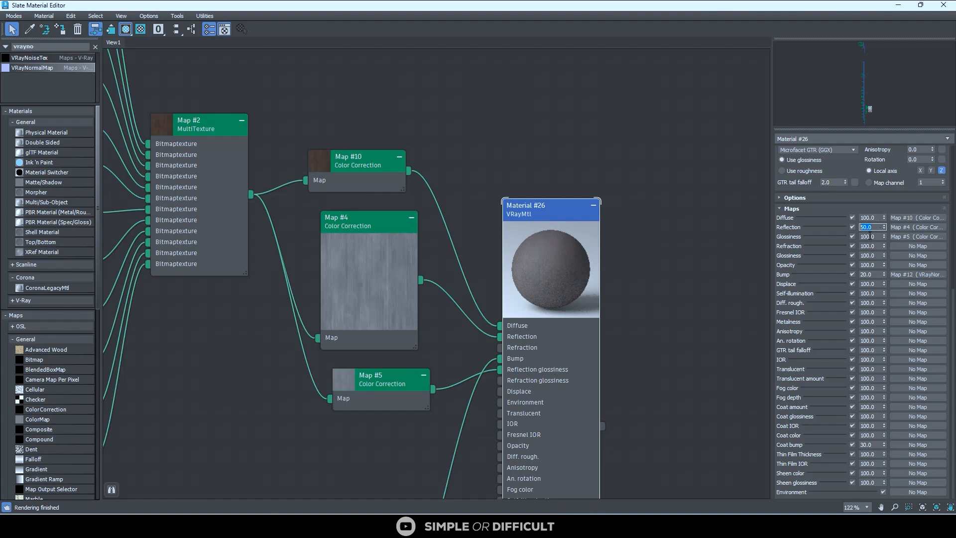
click(874, 237)
text(30)
key(Return)
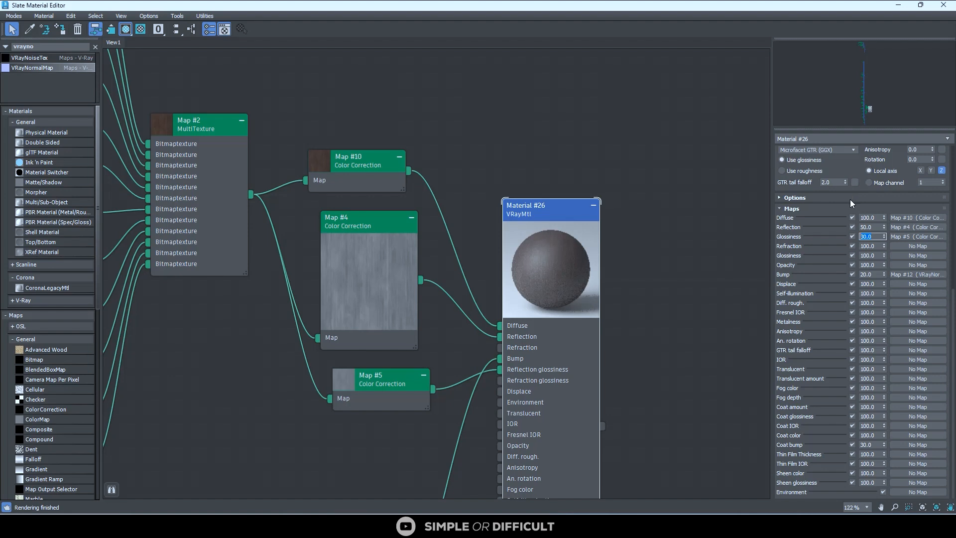
- Review the wood material's node network and its enlarged preview
click(874, 274)
scroll(528, 252, down, 10)
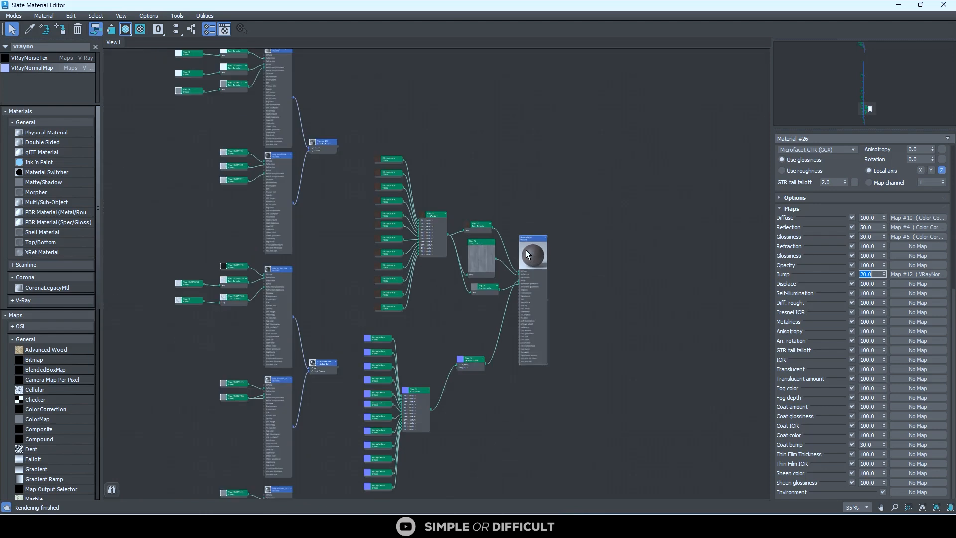
scroll(522, 274, up, 4)
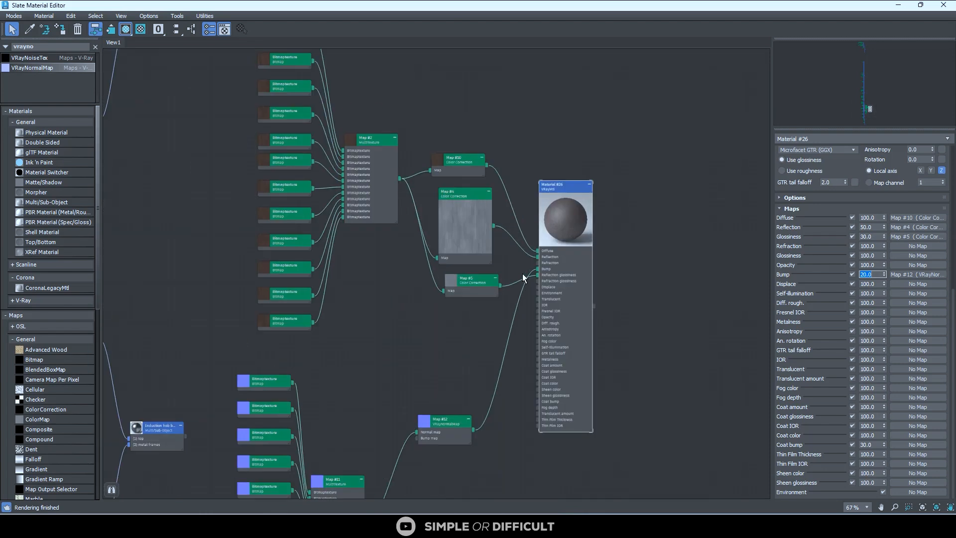
scroll(522, 273, up, 6)
double_click(621, 205)
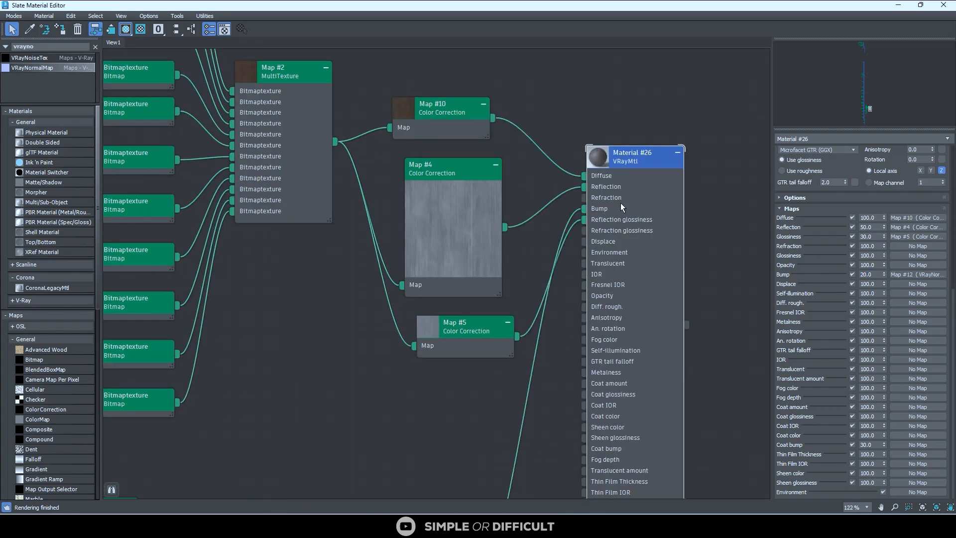
double_click(599, 157)
scroll(581, 181, down, 1)
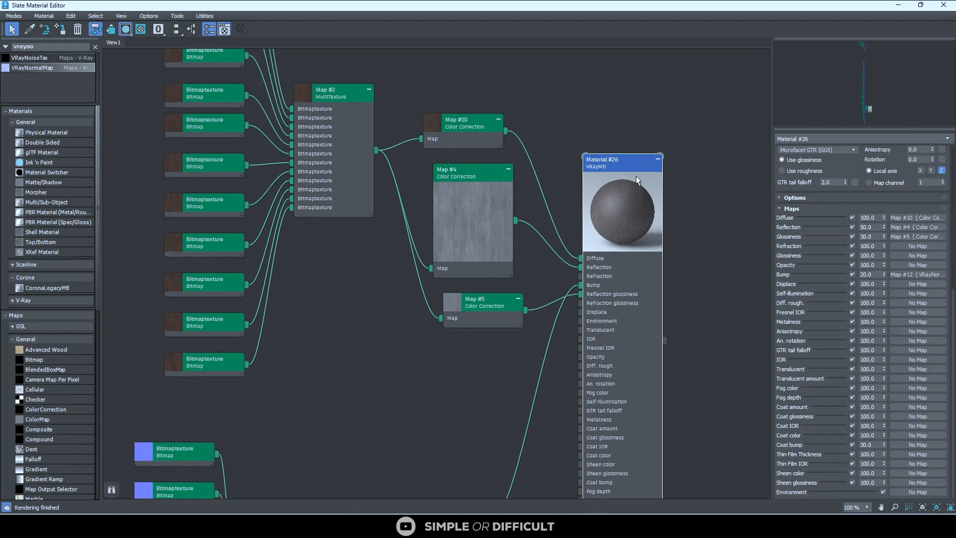
- Shrink the material editor to reveal the scene, select the floor object and assign the new wood VRayMtl to it
drag(697, 7, 329, 90)
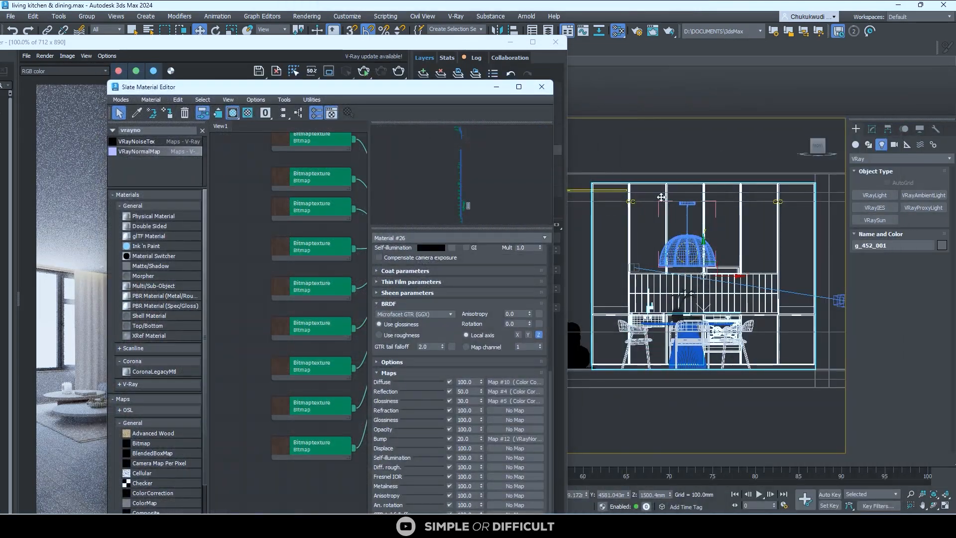
alt+middle_drag(696, 304, 780, 414)
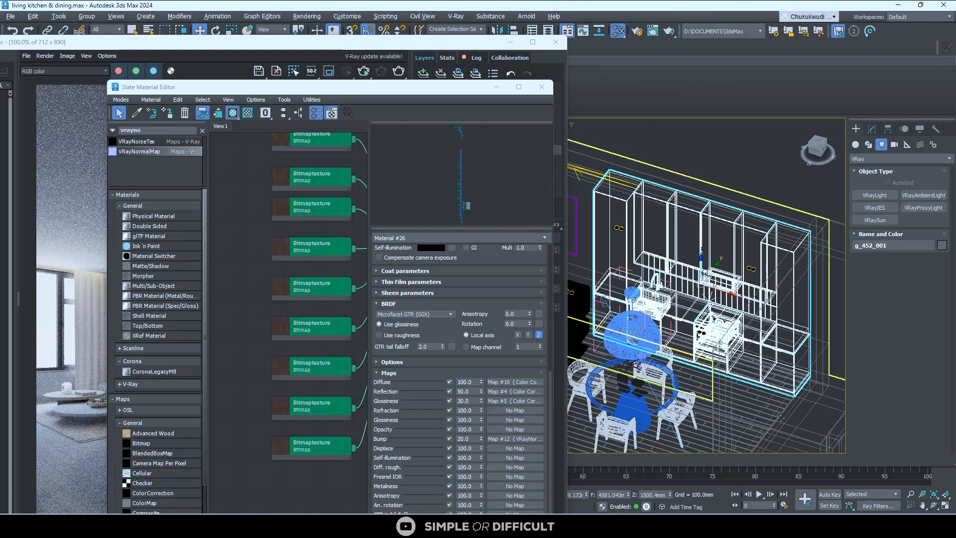
click(780, 415)
scroll(317, 262, down, 7)
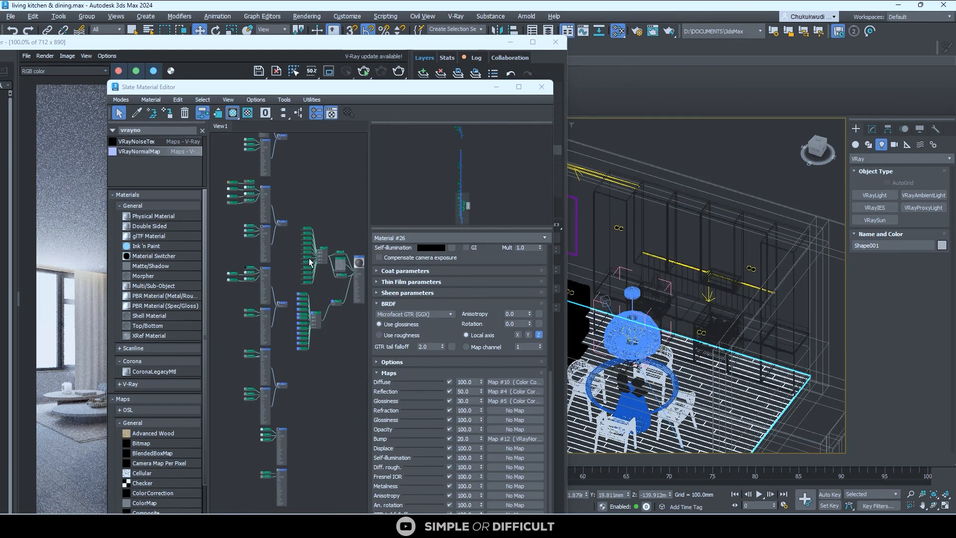
middle_drag(327, 272, 260, 282)
scroll(255, 270, up, 5)
middle_drag(226, 244, 300, 268)
scroll(300, 268, up, 3)
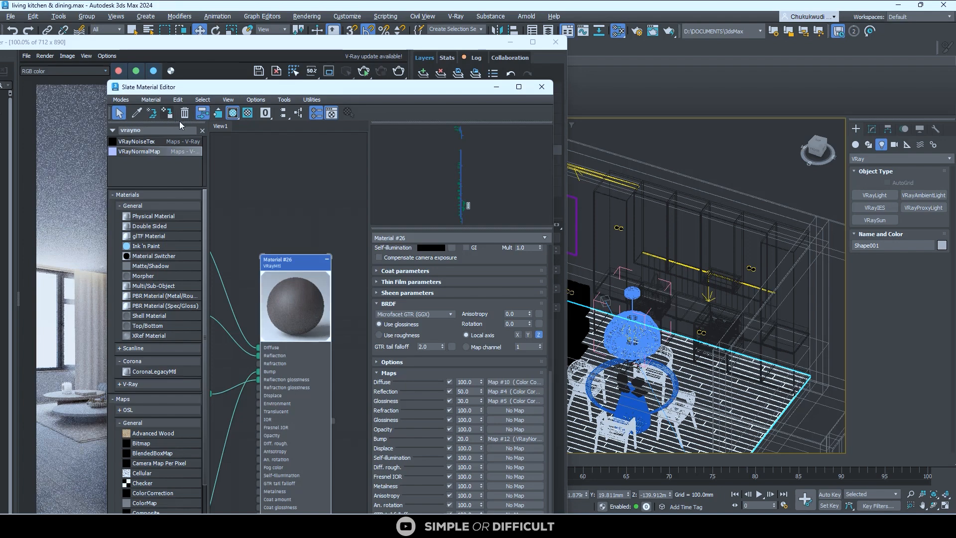
- Close the frame buffer and material editor, isolate the floor and display the orthographic view in Default Shading
click(555, 42)
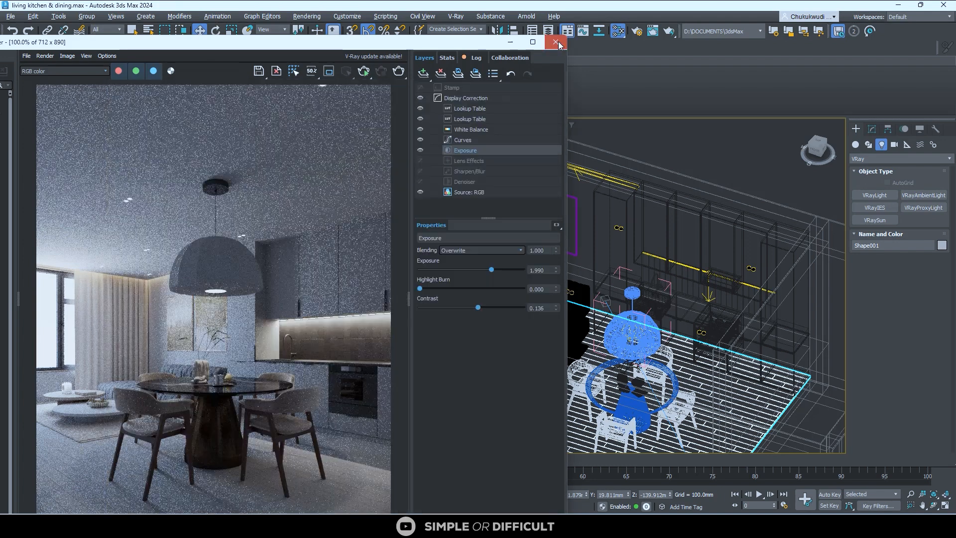
click(541, 87)
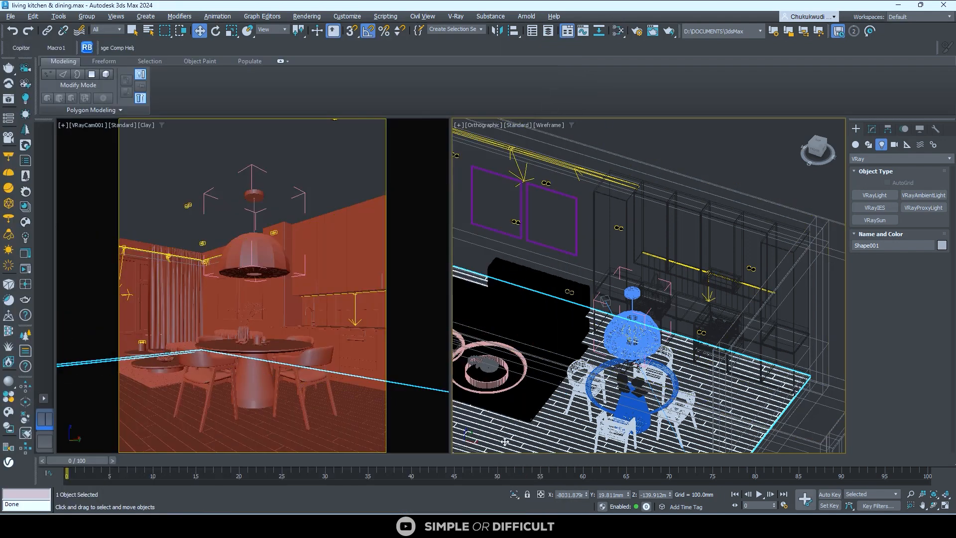
click(513, 494)
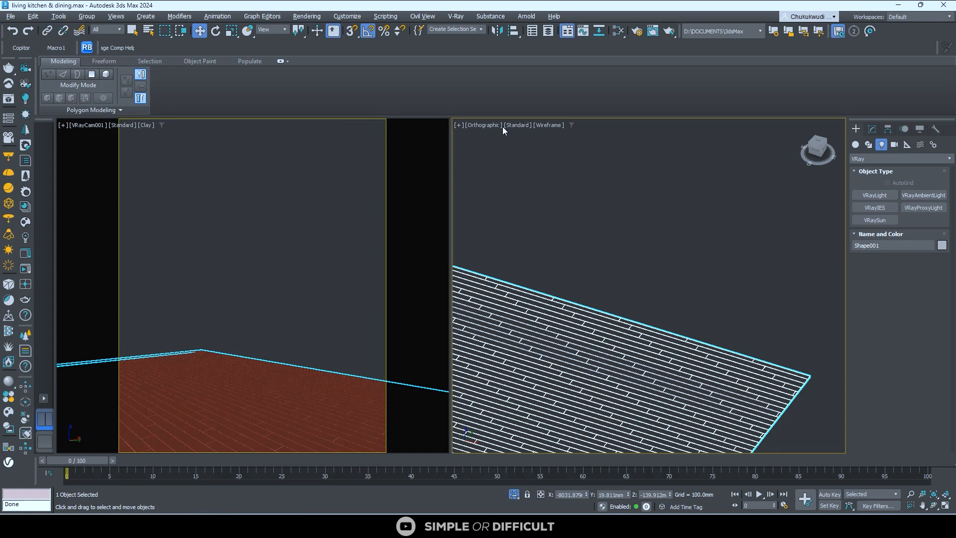
click(561, 134)
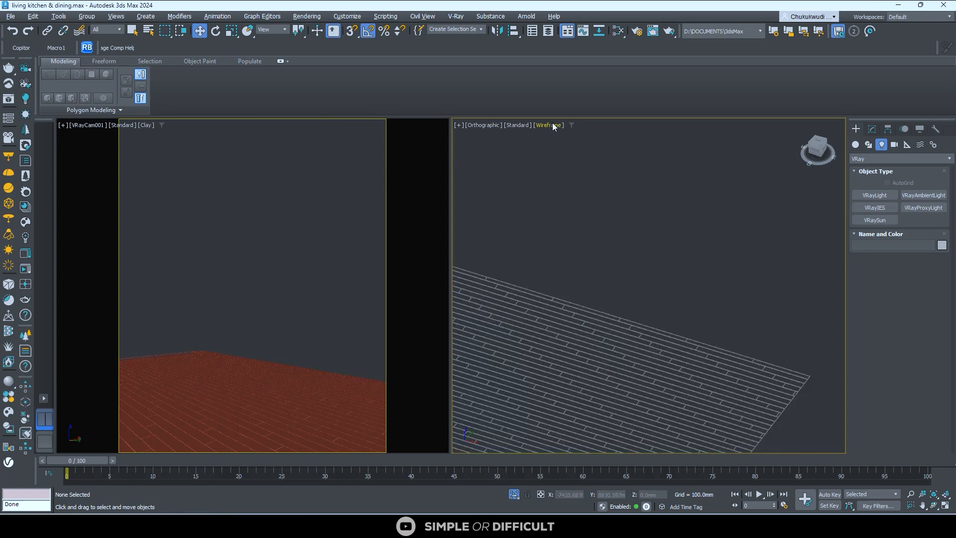
click(552, 125)
click(564, 135)
- Examine the wood texture and plank joints on the isolated floor, both up close and as a whole
scroll(690, 348, up, 10)
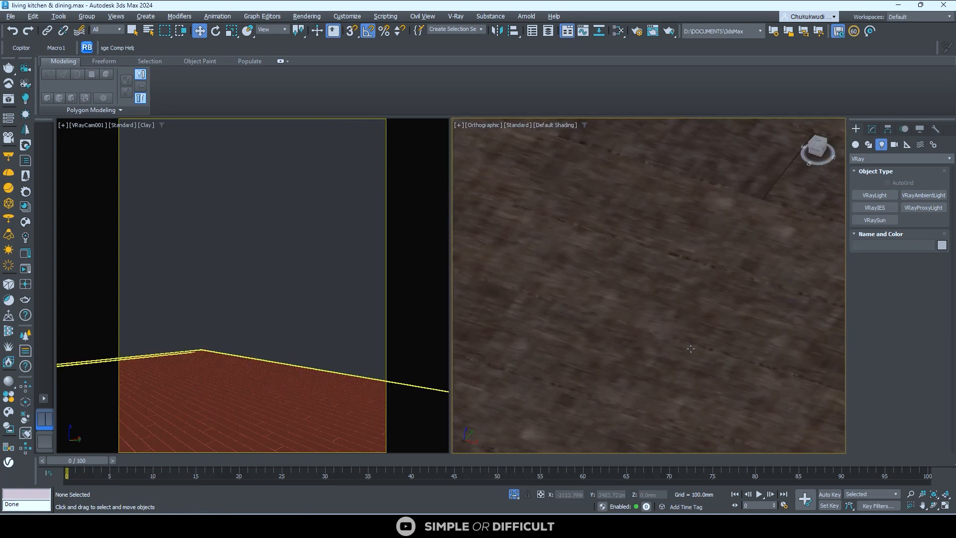
click(667, 258)
scroll(667, 257, down, 10)
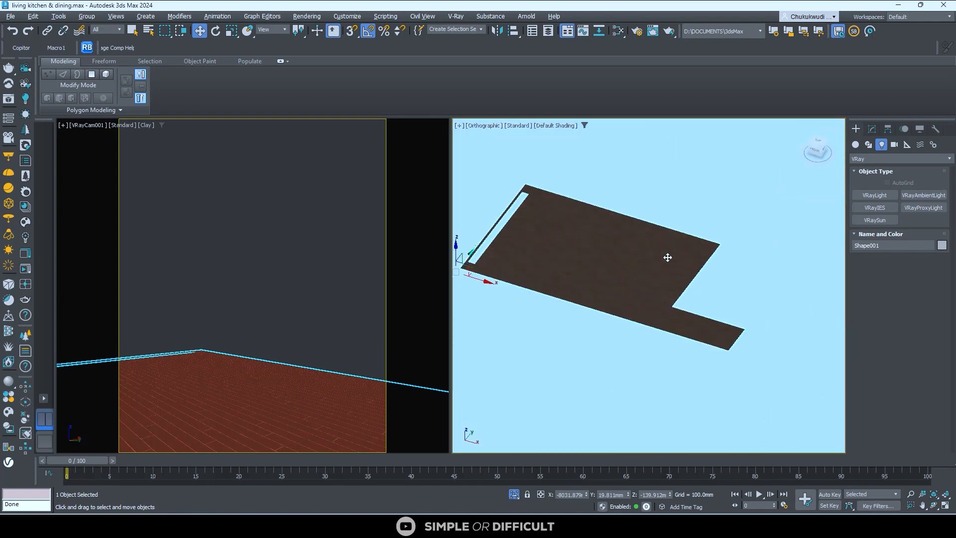
scroll(647, 306, up, 10)
scroll(648, 308, down, 10)
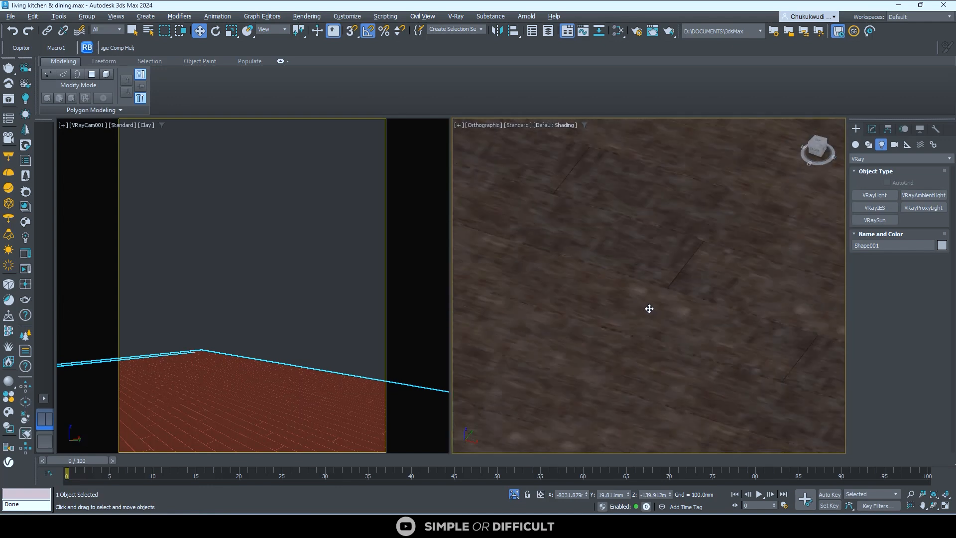
click(767, 344)
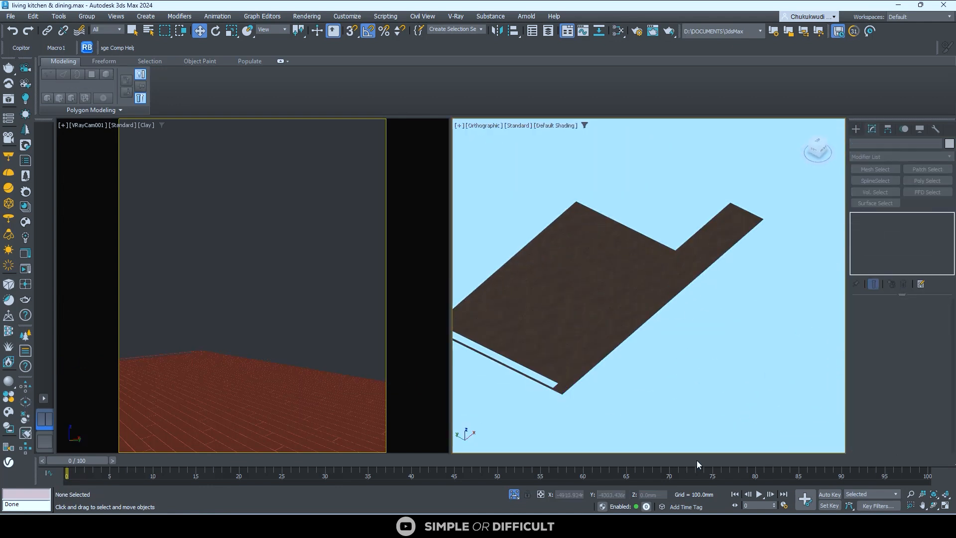
- End the floor's isolation, reopen the V-Ray Frame Buffer maximized and start an interactive render
click(513, 494)
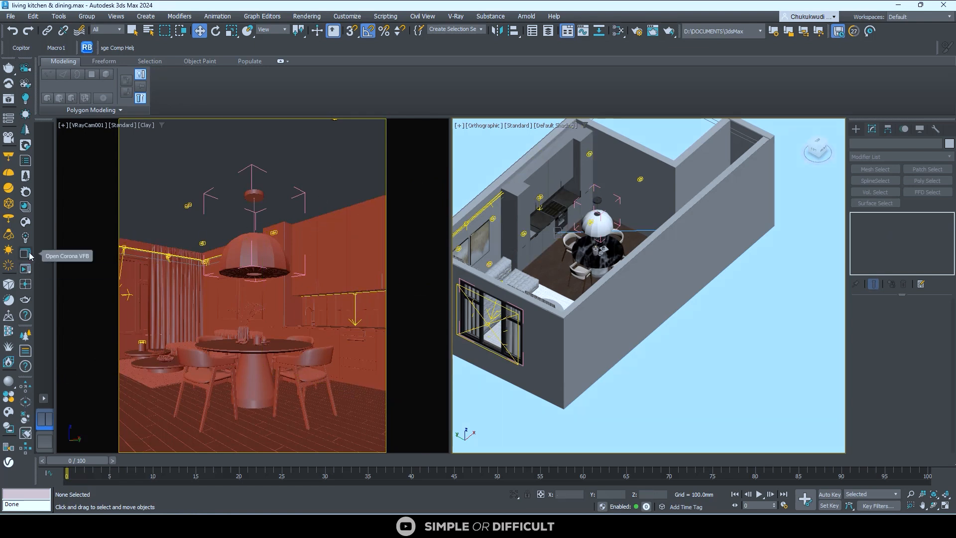
click(25, 269)
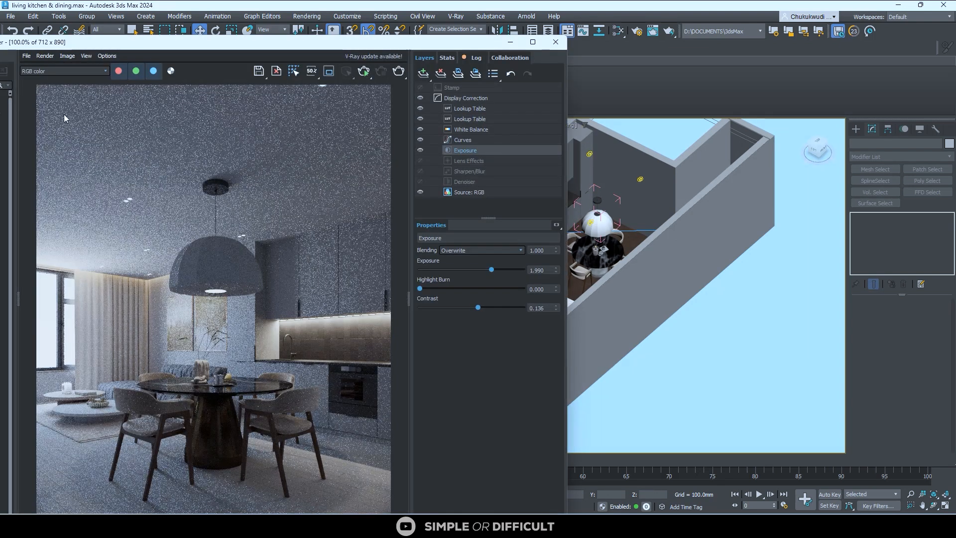
click(533, 42)
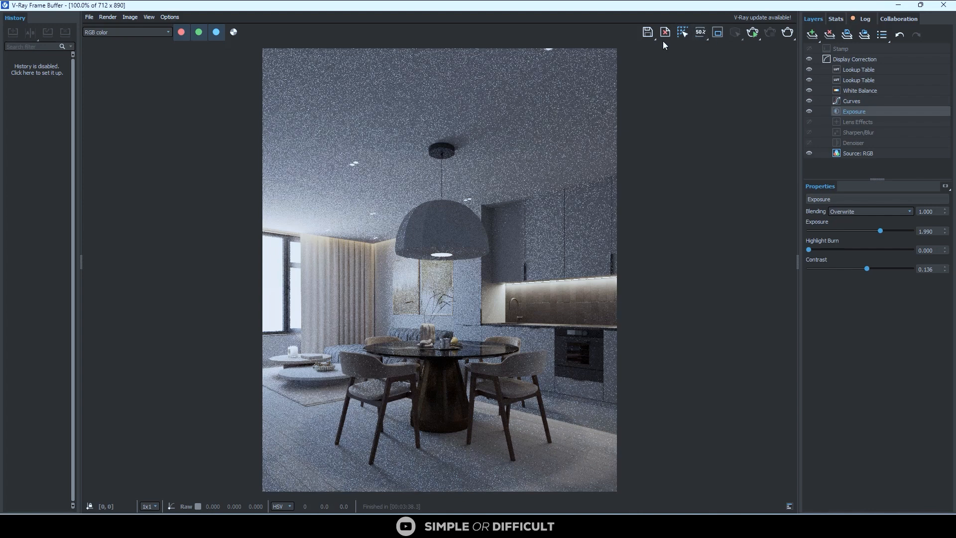
click(755, 35)
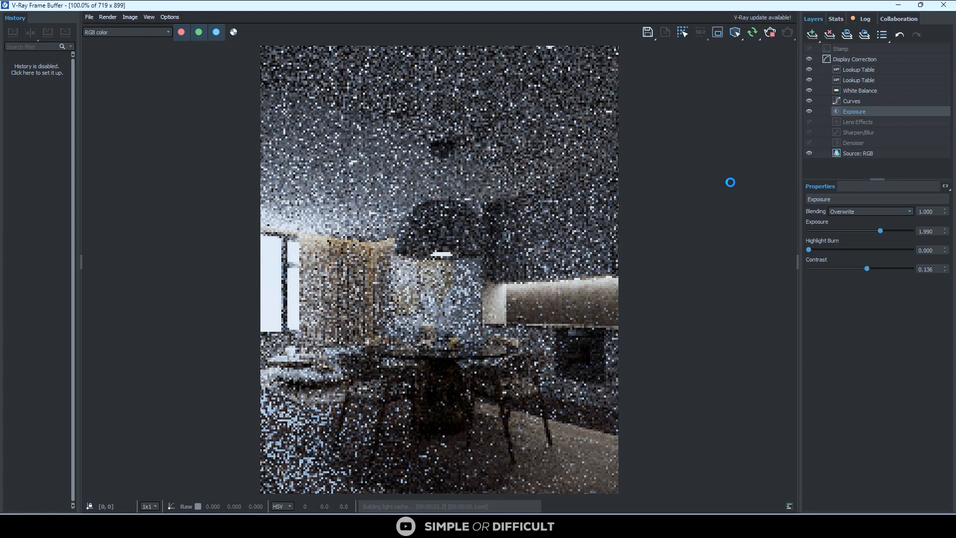
- Examine the wood floor's planks and reflections around the dining table and chairs in the interactive render
scroll(557, 471, up, 4)
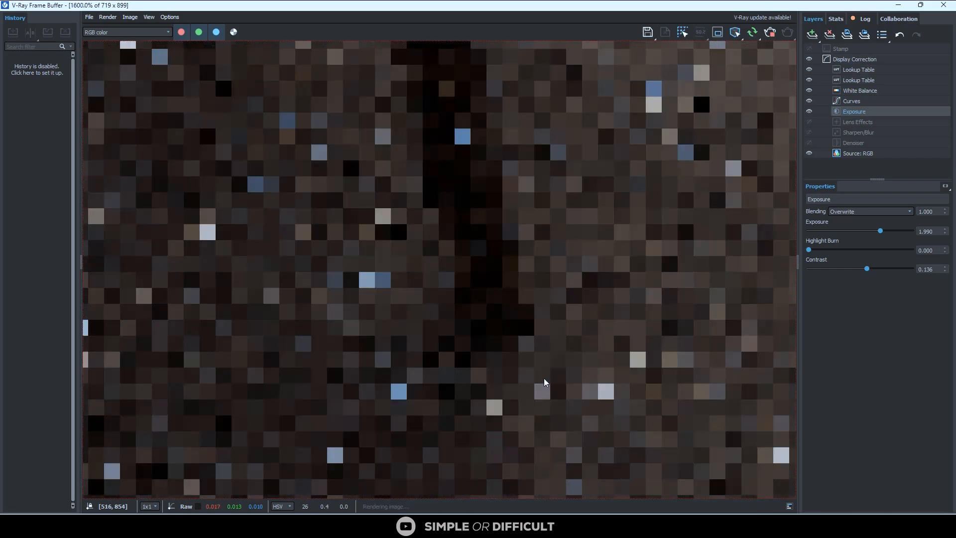
scroll(529, 244, down, 3)
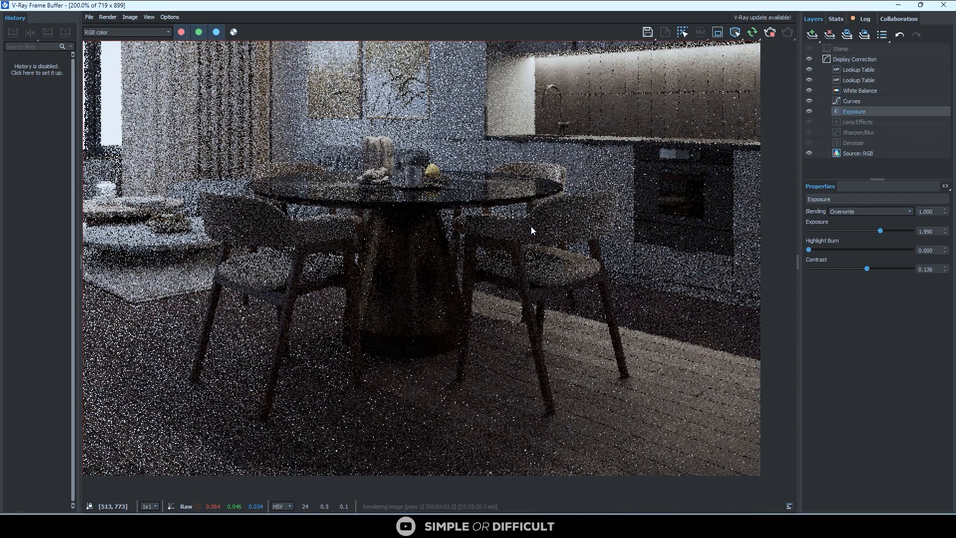
scroll(670, 428, up, 2)
scroll(544, 248, up, 1)
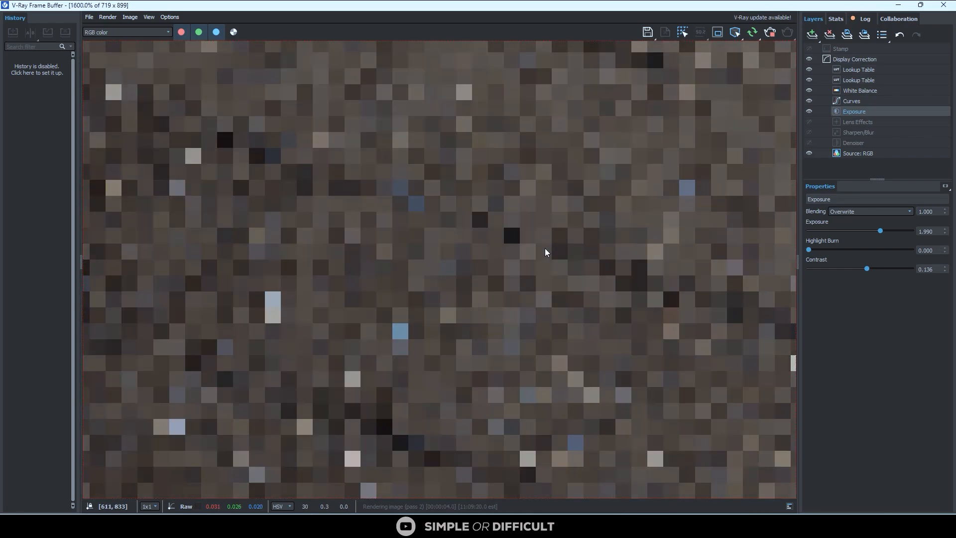
scroll(544, 248, down, 2)
scroll(544, 248, down, 2)
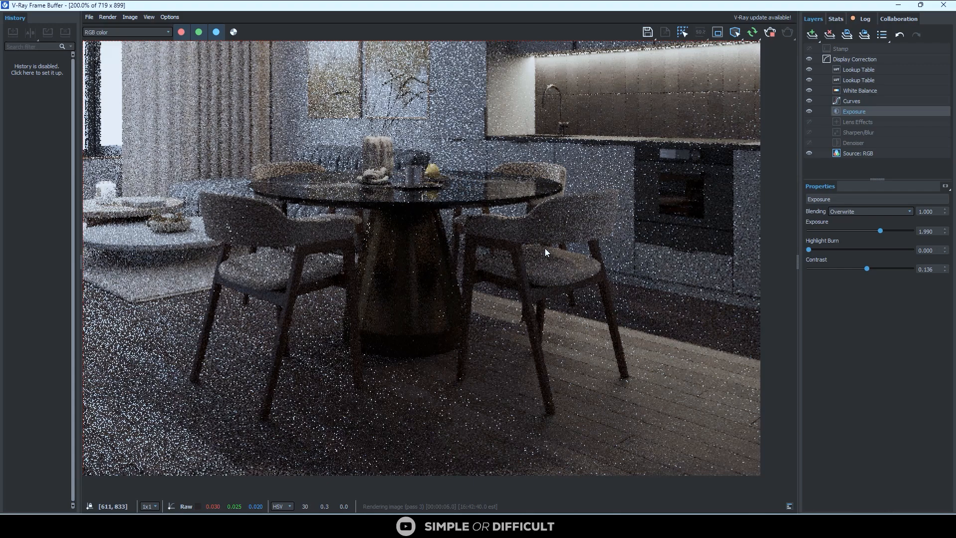
scroll(369, 343, down, 1)
scroll(288, 474, up, 4)
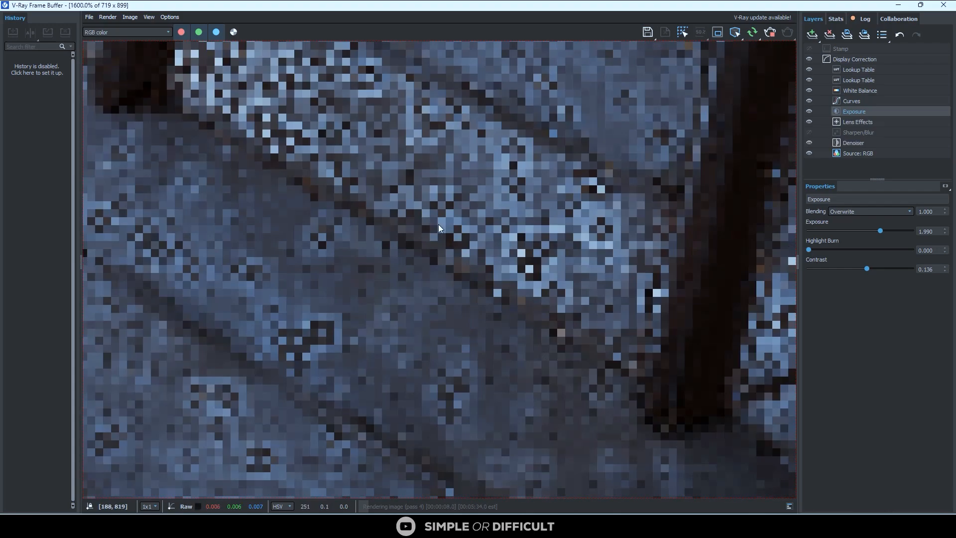
scroll(448, 220, down, 1)
scroll(448, 220, down, 2)
- Turn off the Denoiser layer and inspect the raw rendered floor planks near the chair legs
click(809, 142)
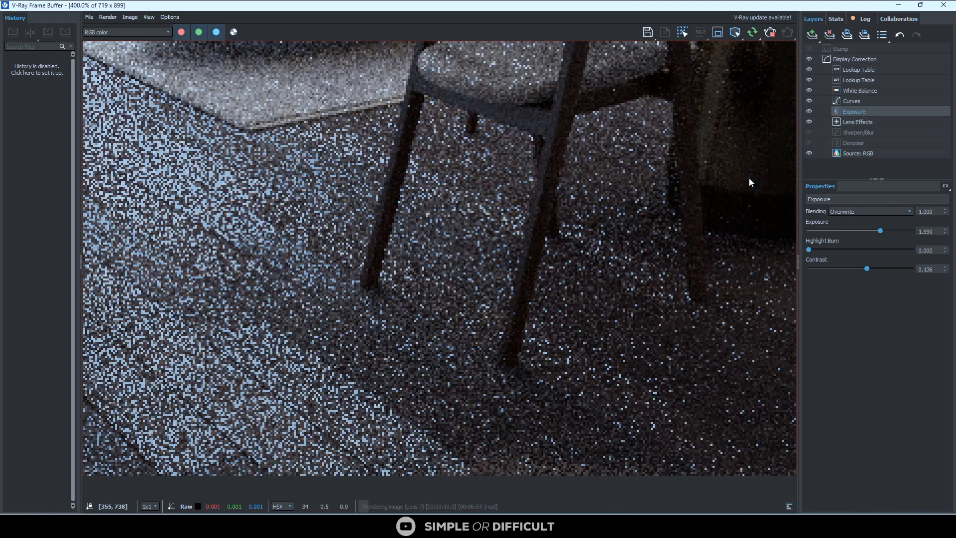
scroll(483, 241, down, 1)
scroll(483, 240, down, 1)
scroll(602, 471, up, 3)
scroll(602, 383, up, 1)
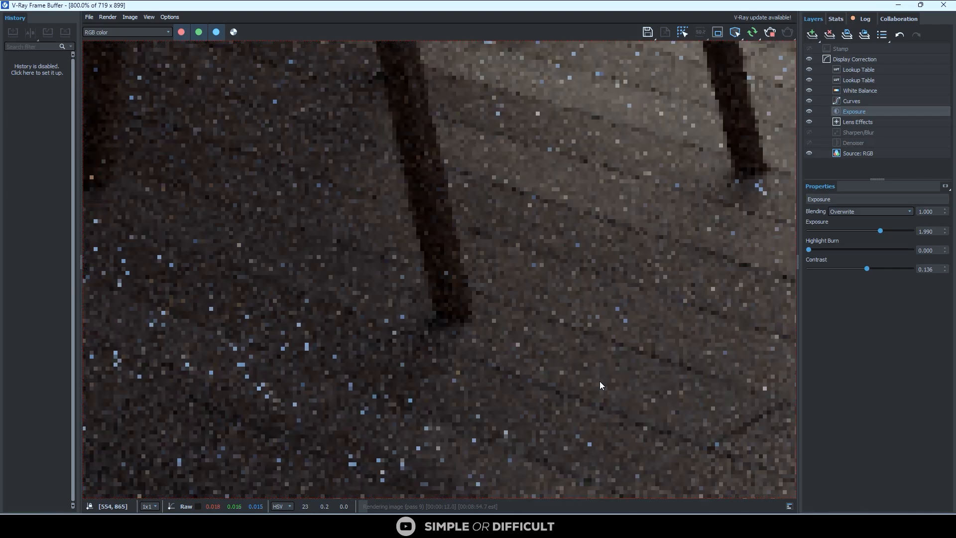
- Zoom the render back out to the full image, move the frame buffer aside and switch the orthographic viewport to the Top view
scroll(498, 254, down, 1)
scroll(500, 254, down, 2)
scroll(554, 307, down, 1)
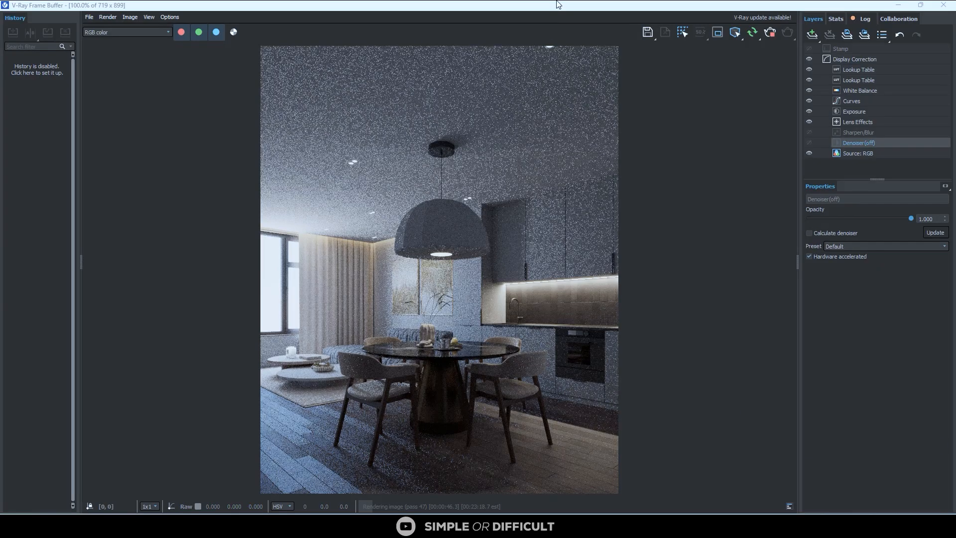
drag(560, 5, 955, 40)
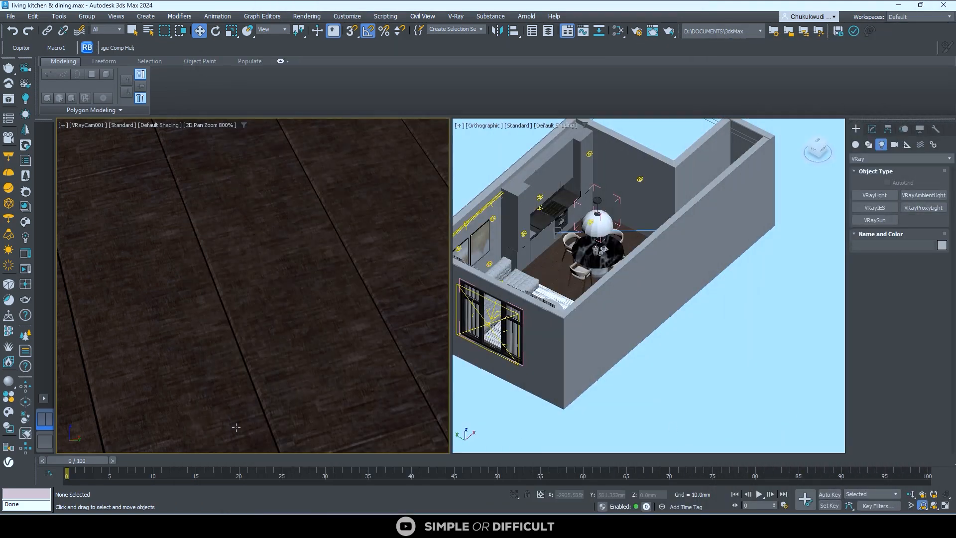
middle_click(523, 245)
key(t)
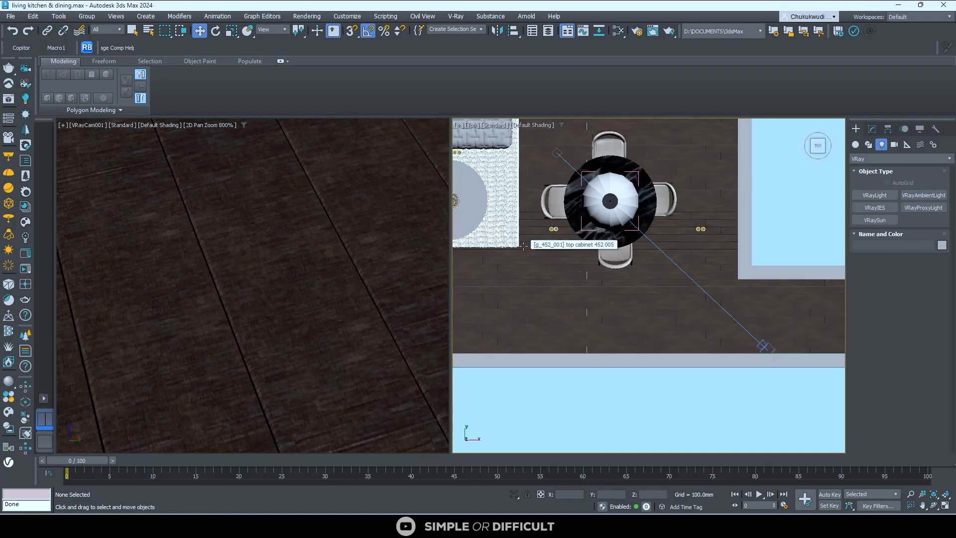
- Select the two ceiling spotlight groups just in front of the sofa and move them forward in line with the dining area's front spotlights
scroll(524, 246, down, 4)
middle_drag(523, 245, 599, 248)
scroll(518, 241, up, 2)
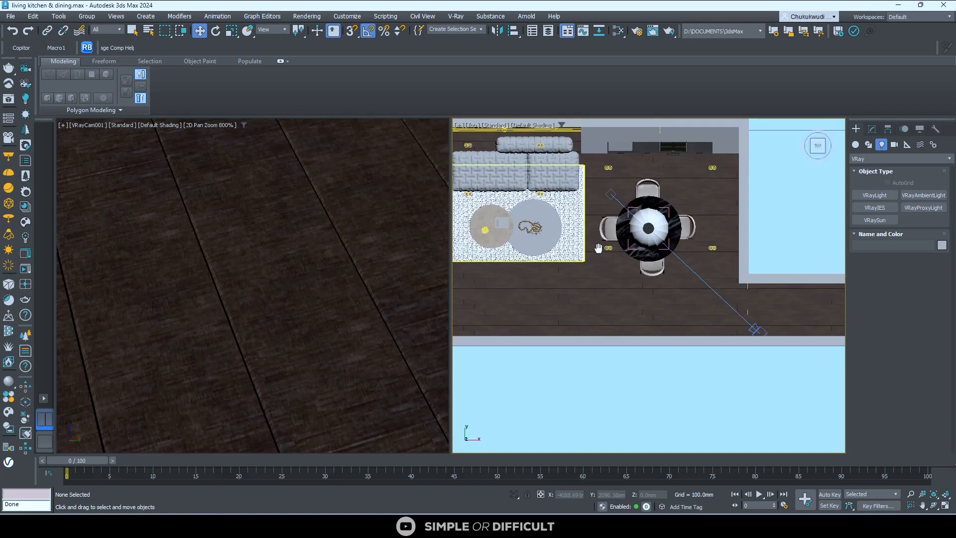
scroll(536, 196, up, 10)
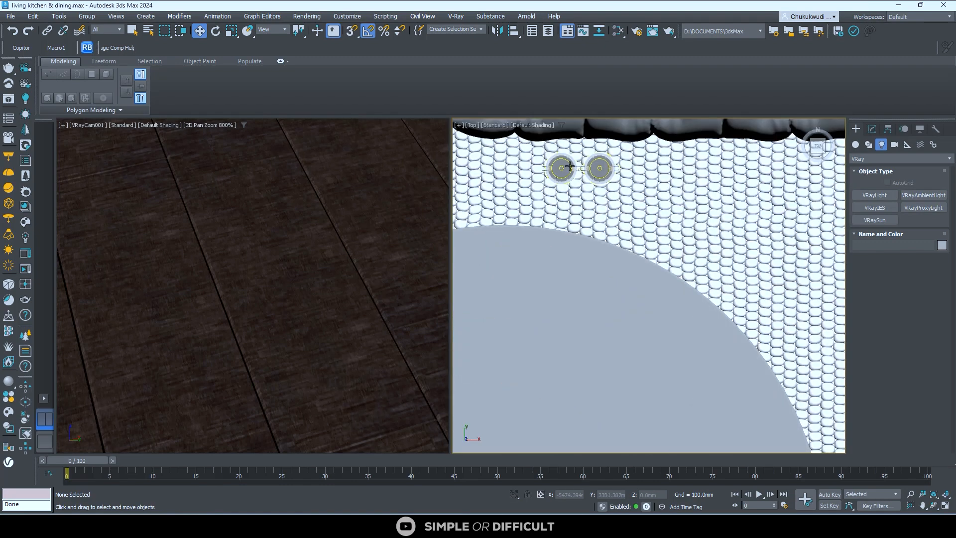
click(570, 166)
scroll(570, 165, down, 12)
scroll(617, 216, up, 4)
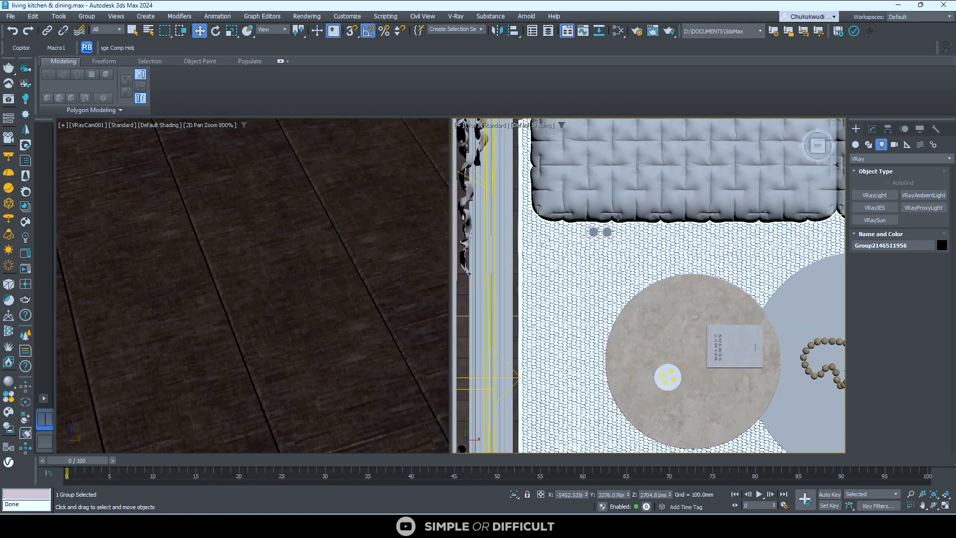
ctrl+click(607, 230)
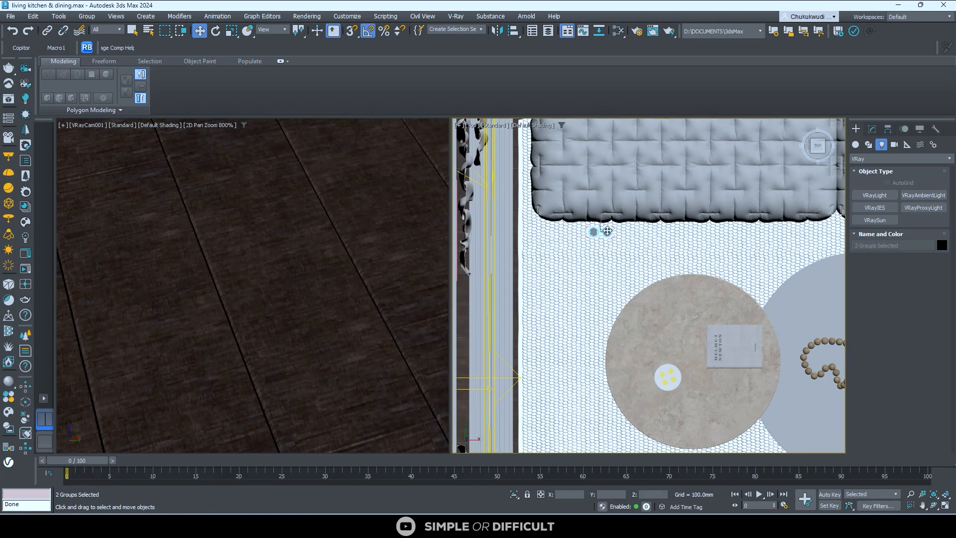
click(85, 17)
click(117, 81)
scroll(462, 255, down, 5)
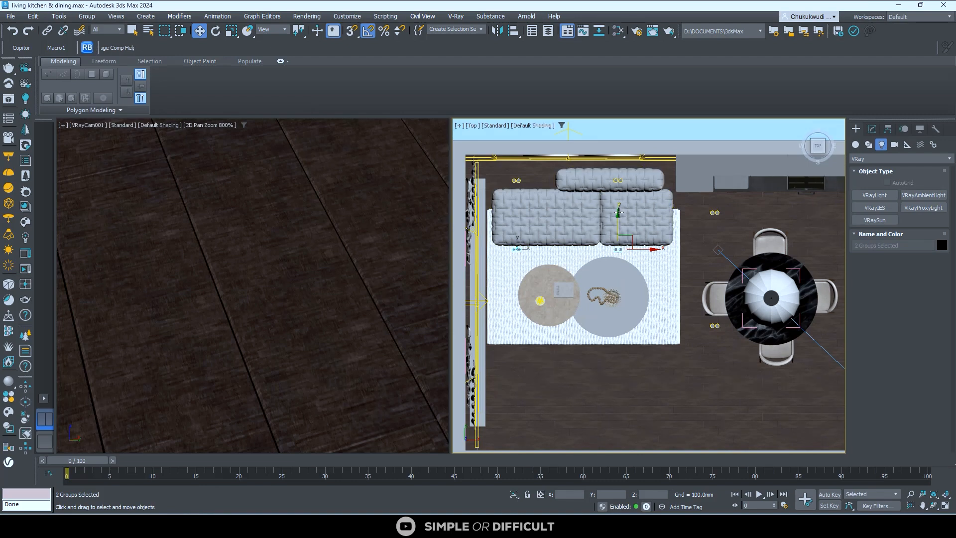
drag(618, 212, 644, 285)
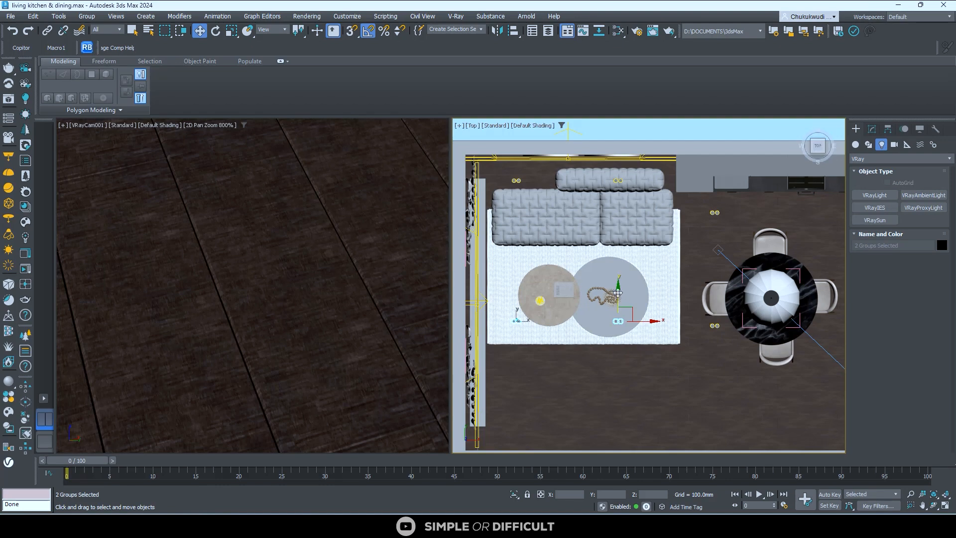
drag(617, 296, 618, 303)
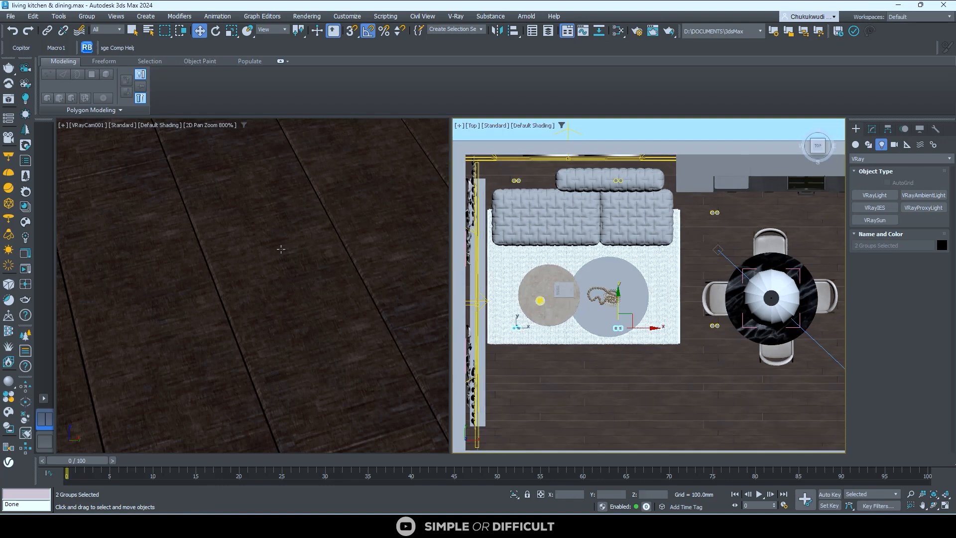
- Take the VRayCam001 viewport out of 2D Pan Zoom to restore the full camera view
scroll(281, 249, down, 2)
scroll(281, 249, down, 4)
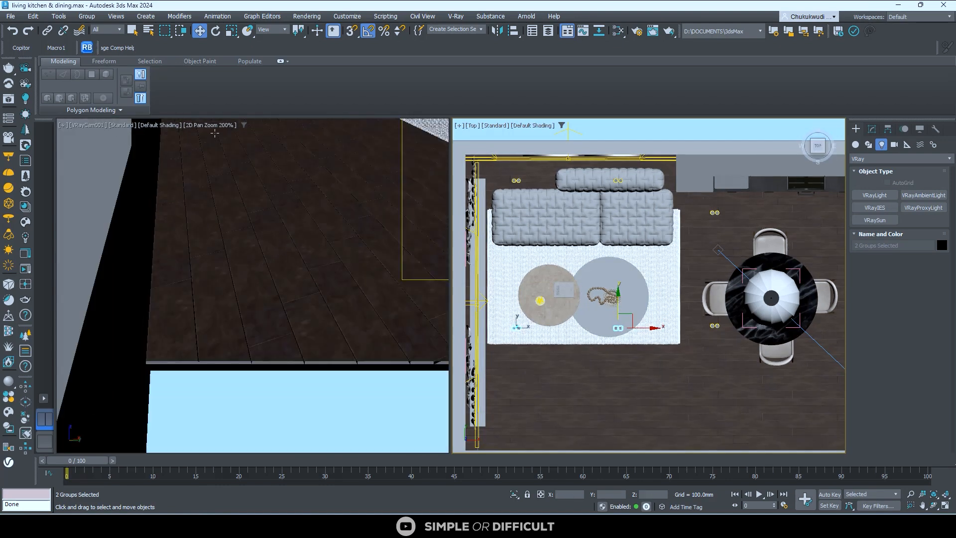
click(220, 126)
click(229, 135)
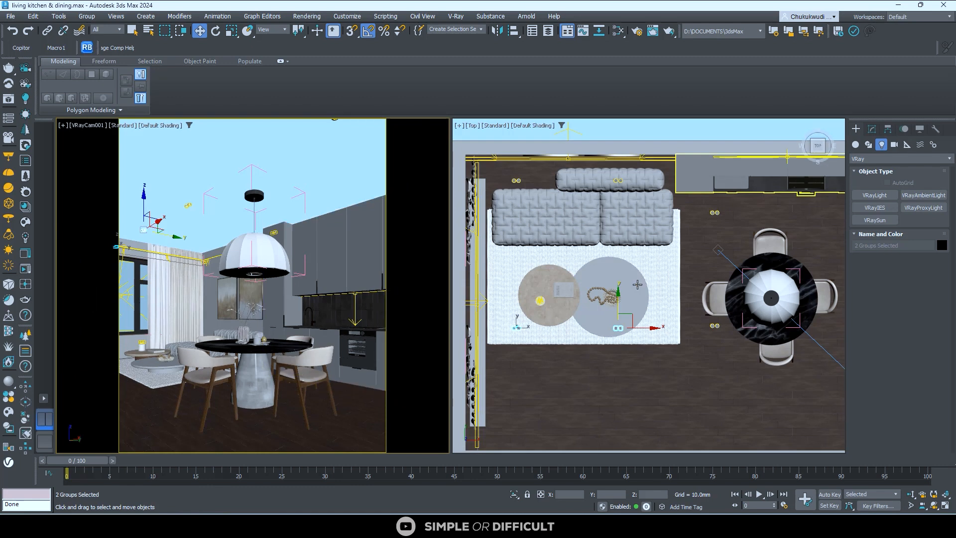
- Draw a VRayLight plane about 322 by 265 mm around the ceiling spotlight near the end of the kitchen cabinets
scroll(702, 287, down, 5)
scroll(702, 287, up, 5)
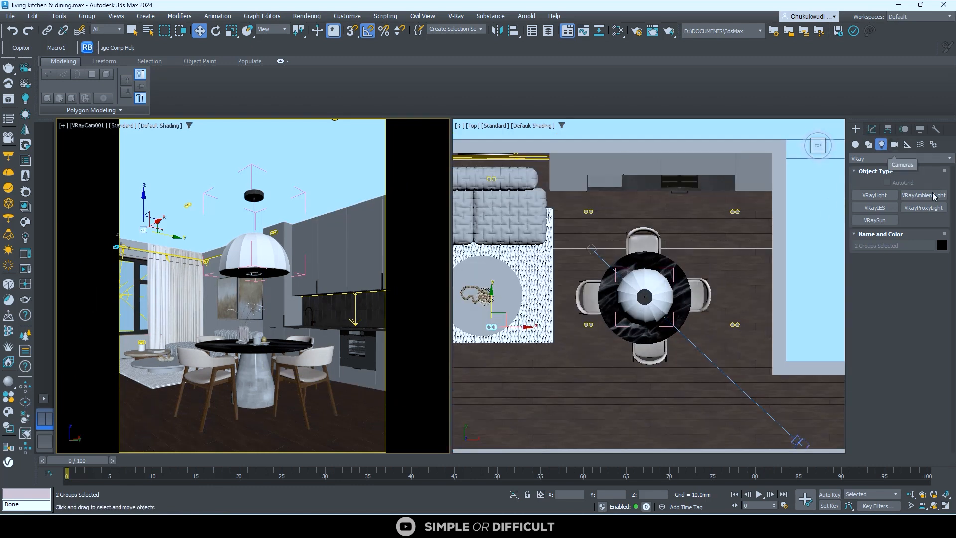
click(875, 195)
scroll(736, 217, up, 3)
drag(714, 214, 754, 241)
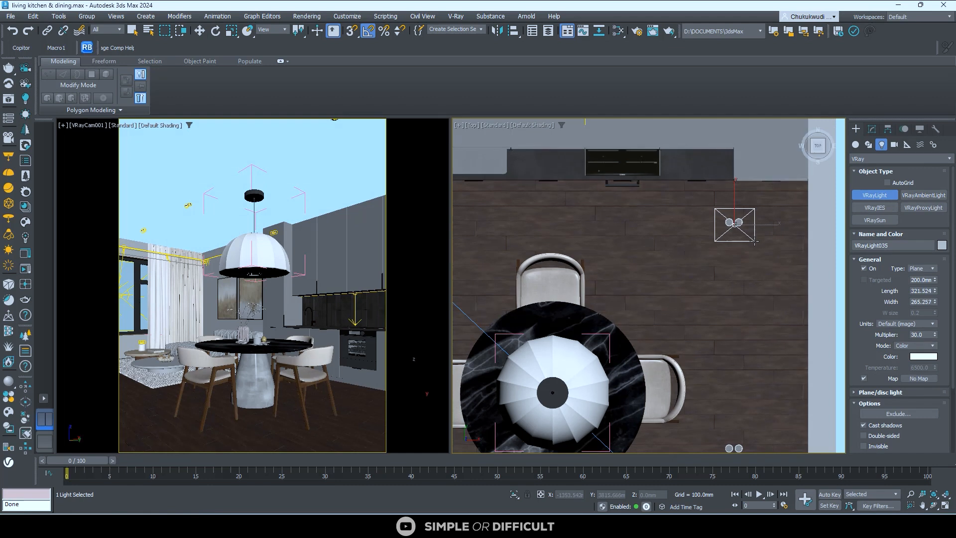
click(199, 30)
scroll(489, 192, down, 3)
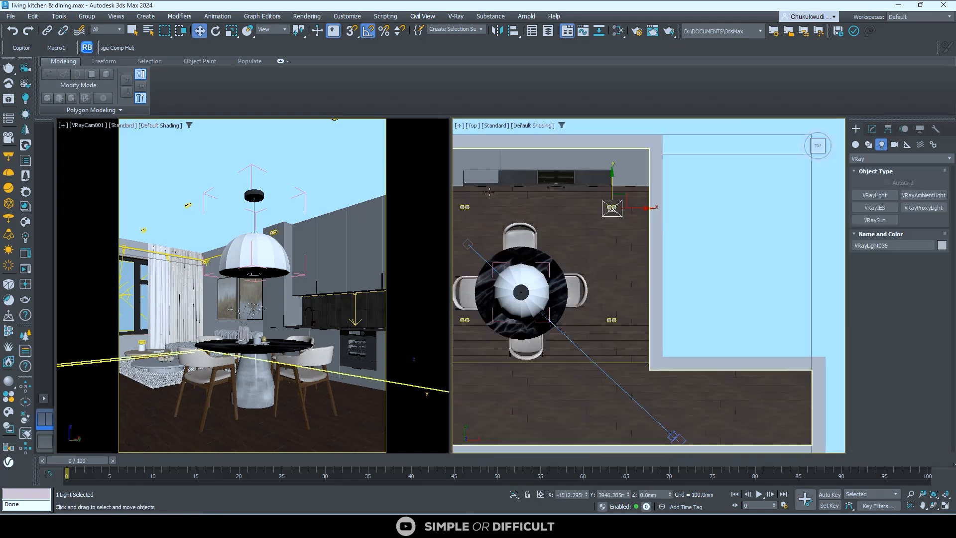
- Raise the new plane light in the wireframe Front view to just below the ceiling spotlights, at a height of about 2620 mm
click(817, 159)
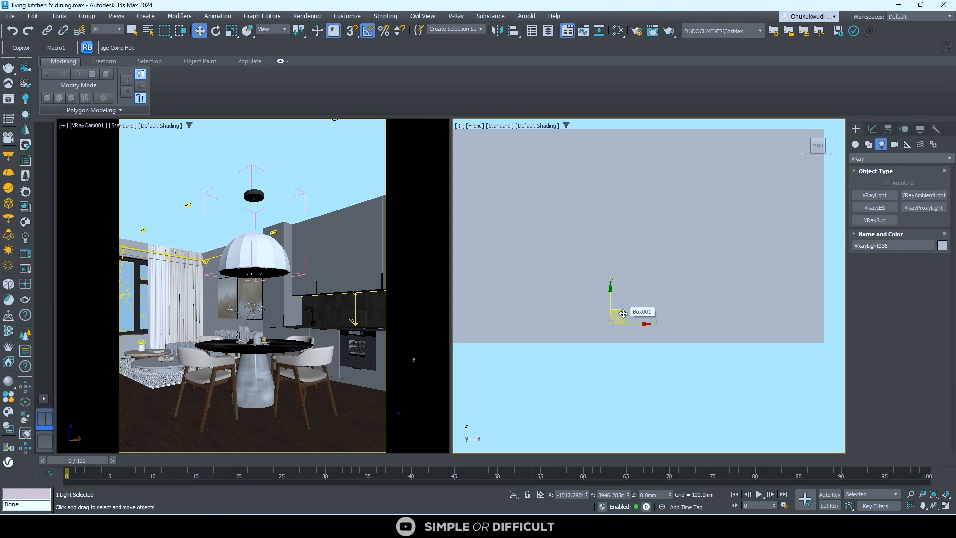
key(F4)
key(F3)
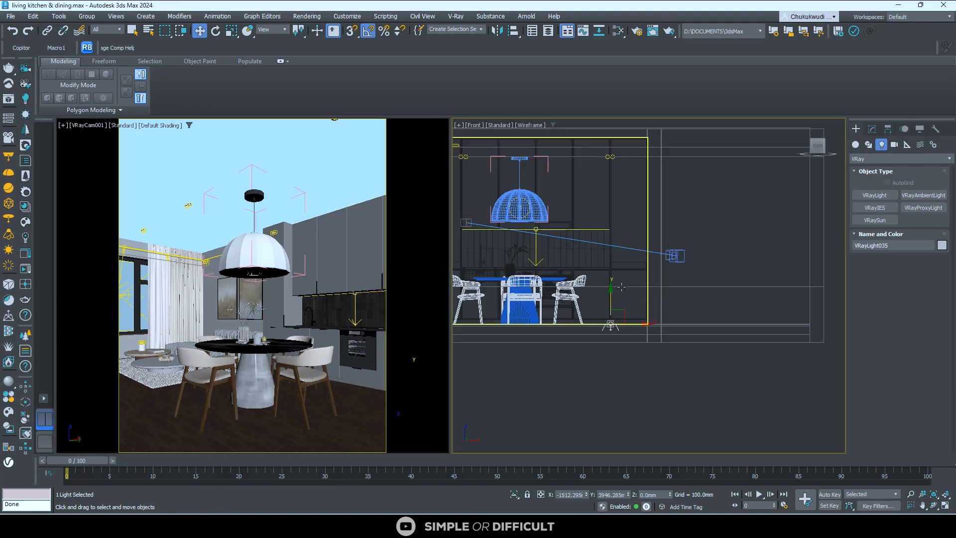
drag(622, 312, 604, 133)
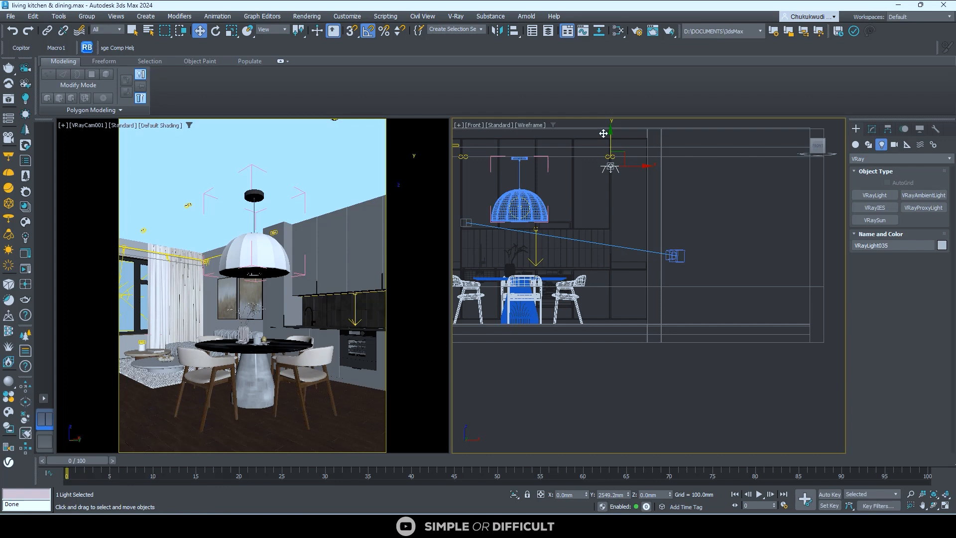
scroll(612, 150, up, 7)
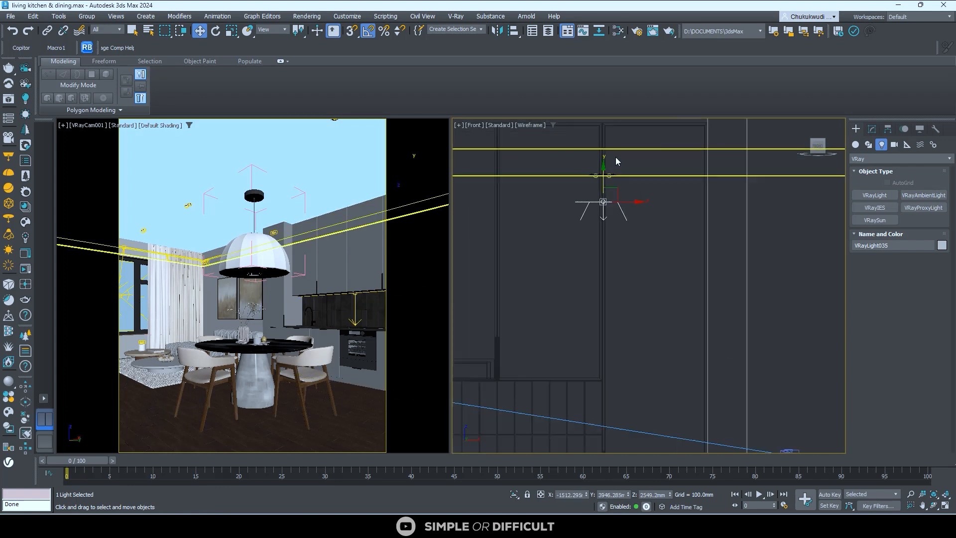
drag(594, 221, 594, 198)
scroll(599, 206, down, 7)
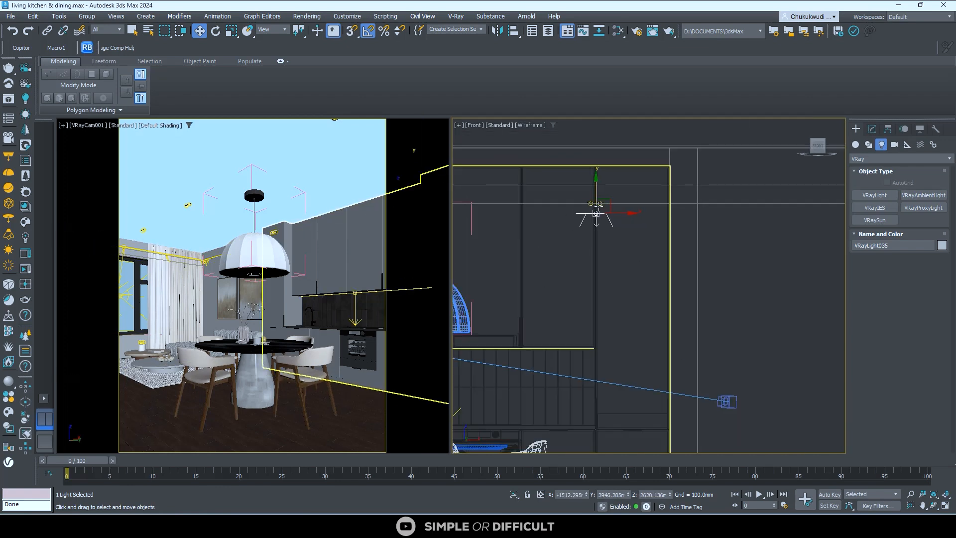
- Make an instance of the plane light in the Top view, placed at the other kitchen-side spotlight along the same row
key(t)
scroll(598, 206, down, 3)
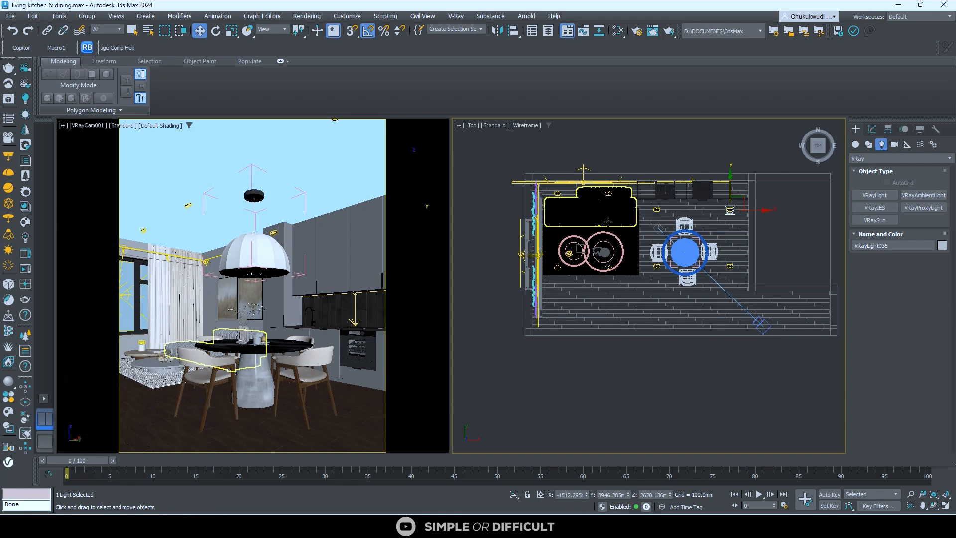
scroll(730, 208, up, 2)
middle_drag(731, 207, 733, 214)
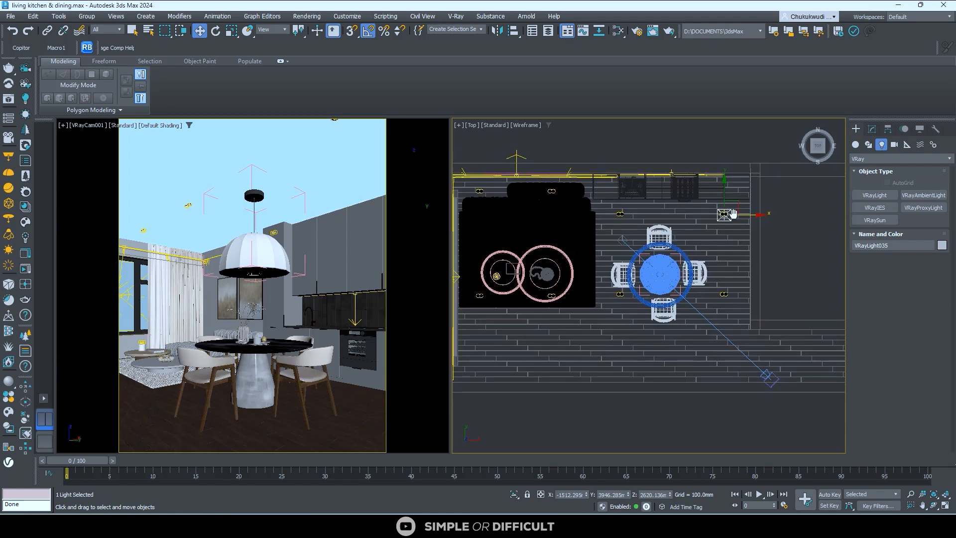
shift+drag(733, 214, 648, 213)
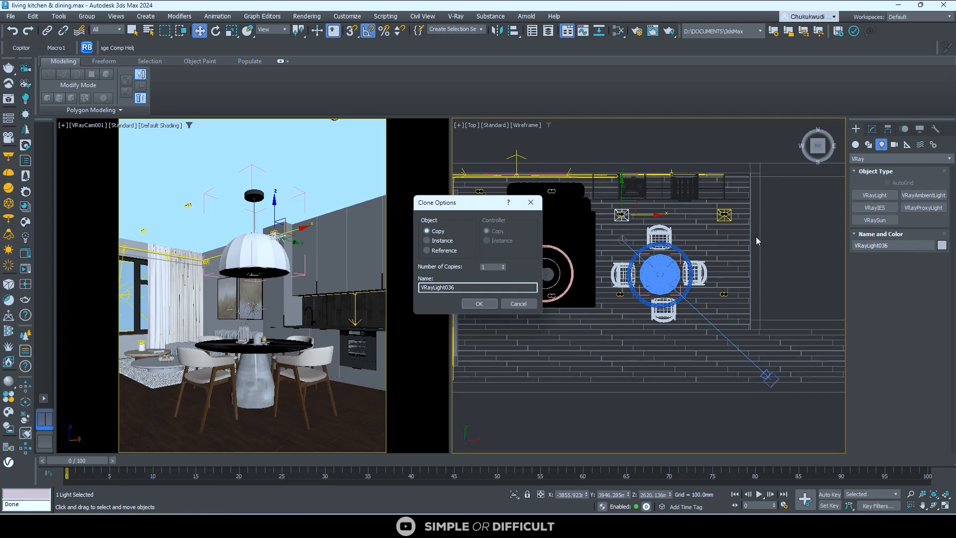
click(426, 240)
click(479, 303)
- Select both kitchen-side plane lights and instance them onto the two spotlights on the opposite side of the dining table
scroll(724, 214, up, 5)
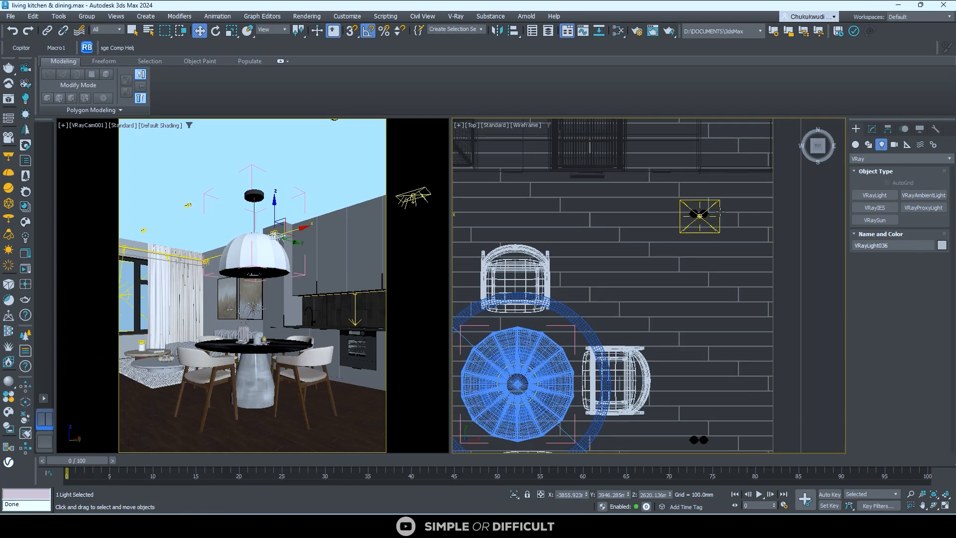
ctrl+click(719, 212)
scroll(720, 212, down, 4)
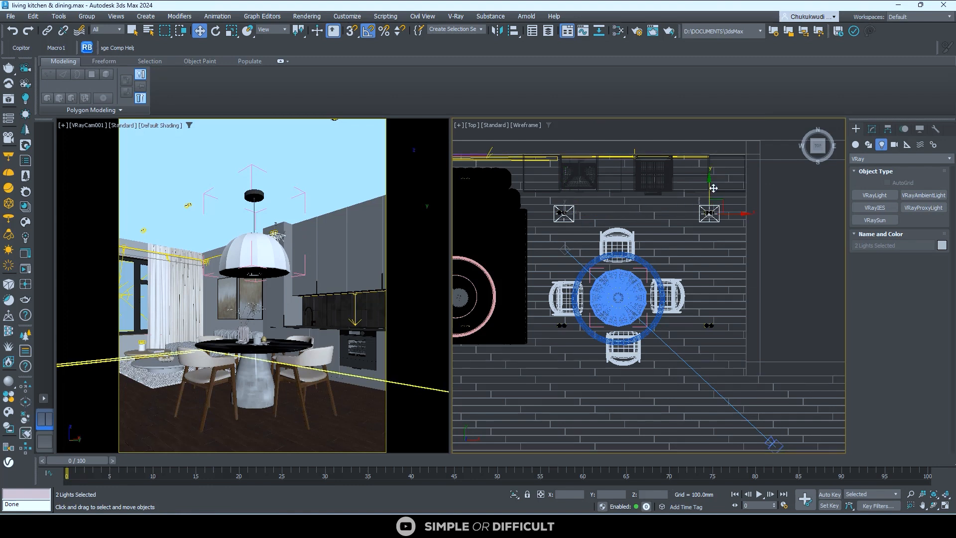
shift+drag(710, 185, 713, 294)
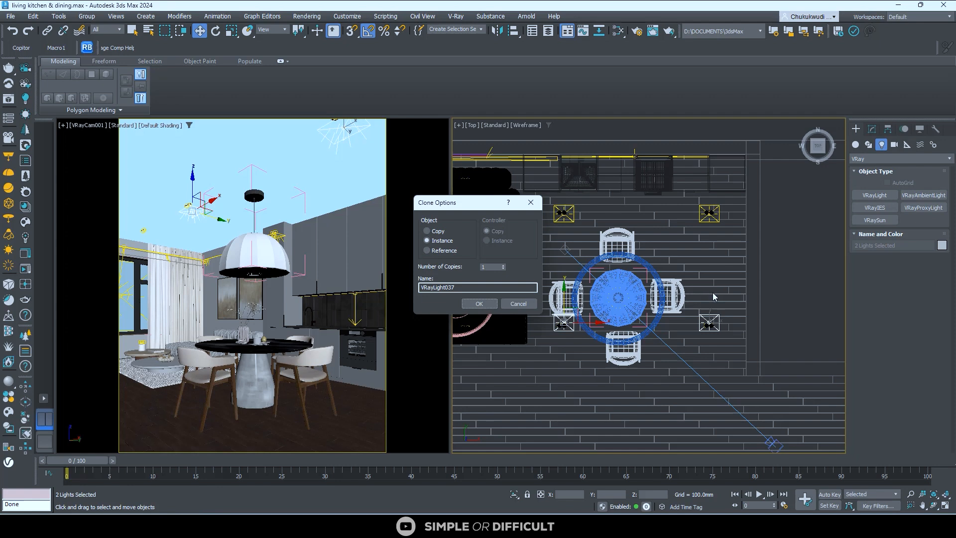
click(476, 302)
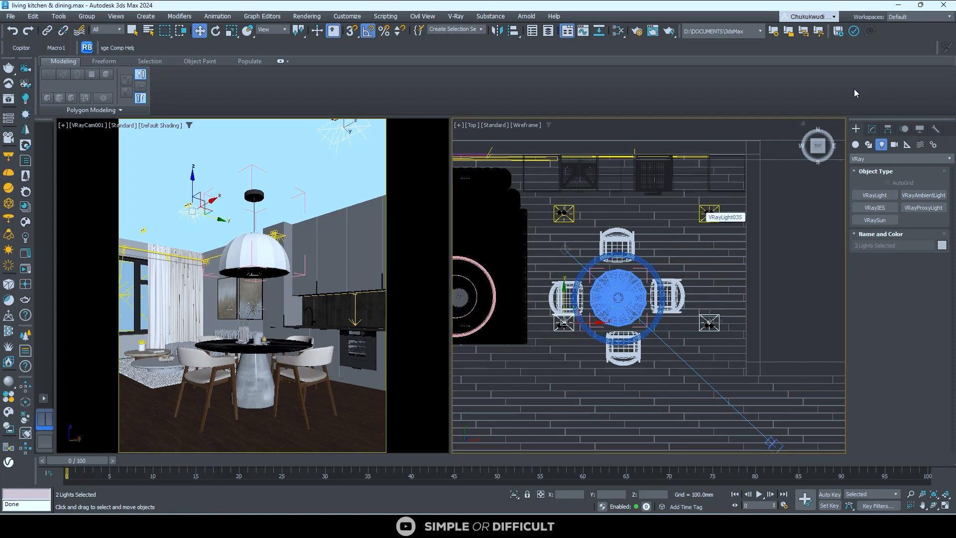
- Turn off Cast shadows and turn on Invisible for the plane lights
click(871, 128)
scroll(943, 409, down, 4)
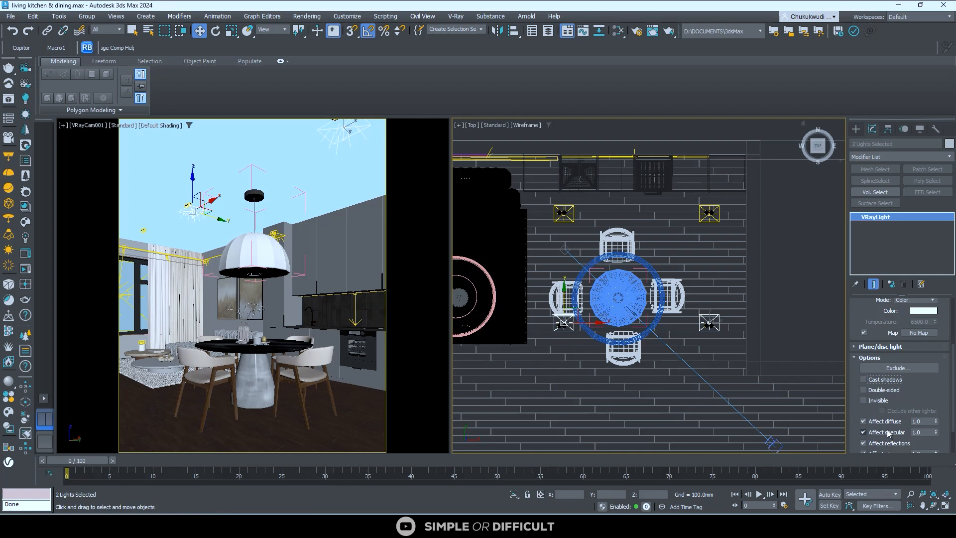
scroll(908, 386, down, 2)
click(873, 370)
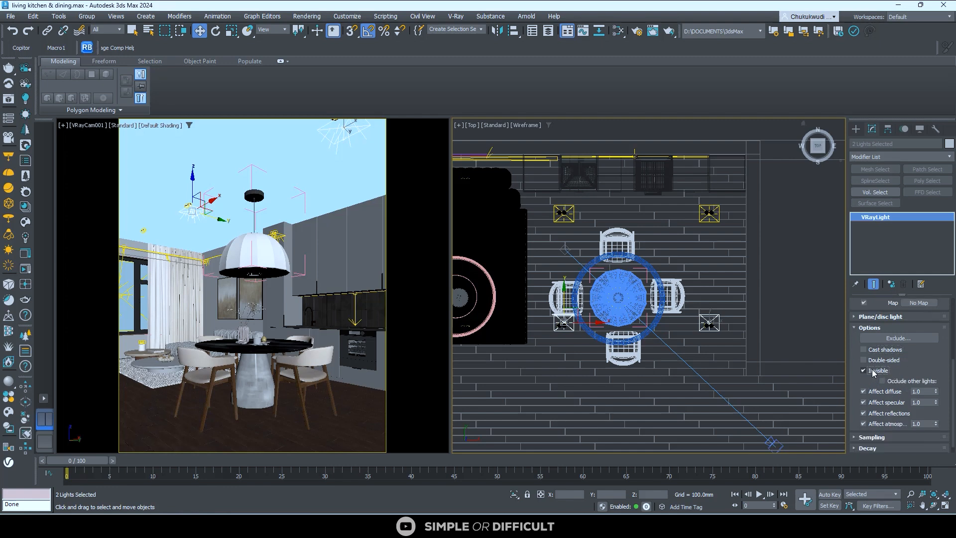
- Try the plane lights' Affect diffuse, Affect specular and Affect reflections options by switching them off and back on
click(881, 393)
click(882, 413)
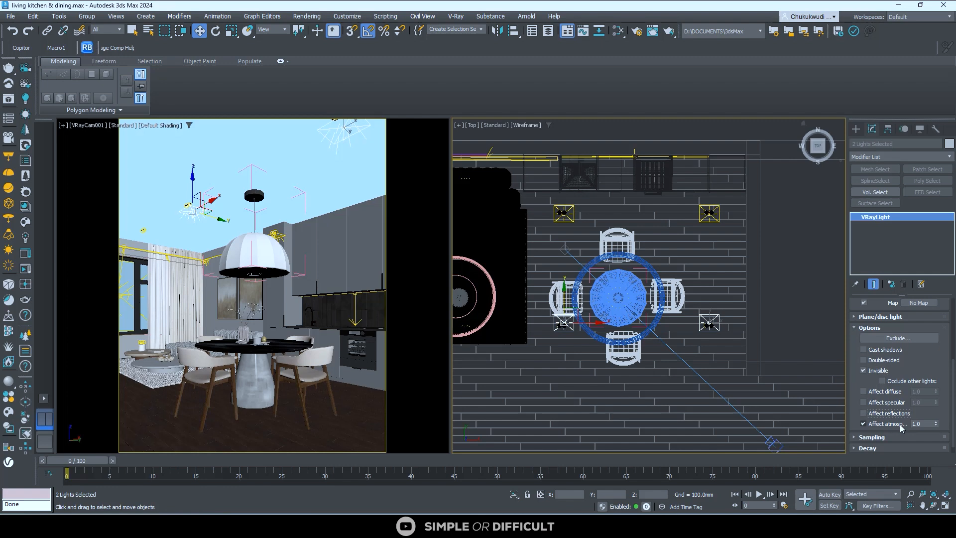
click(889, 413)
click(880, 396)
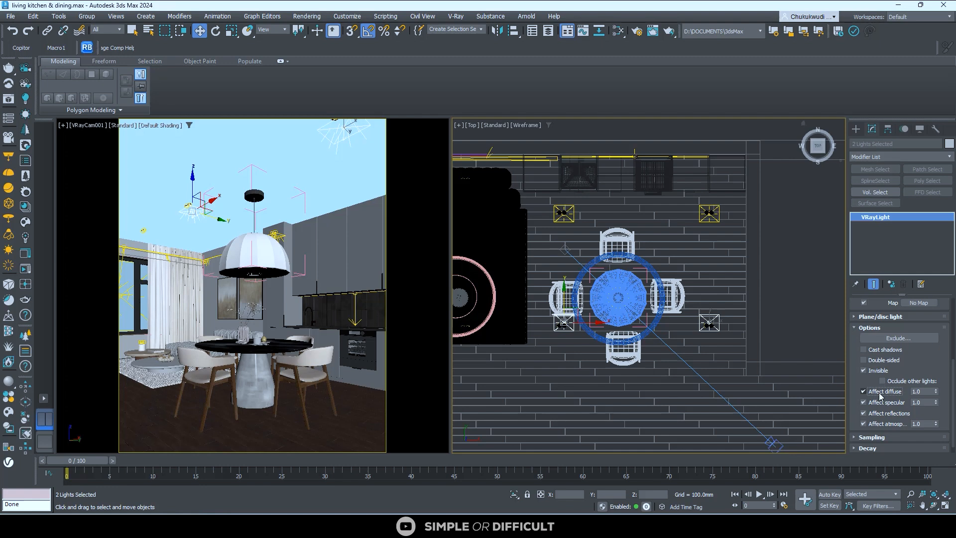
click(881, 392)
- Switch the selected plane lights' color mode to Temperature, enter 4000 and raise the temperature to 4500
scroll(898, 392, up, 3)
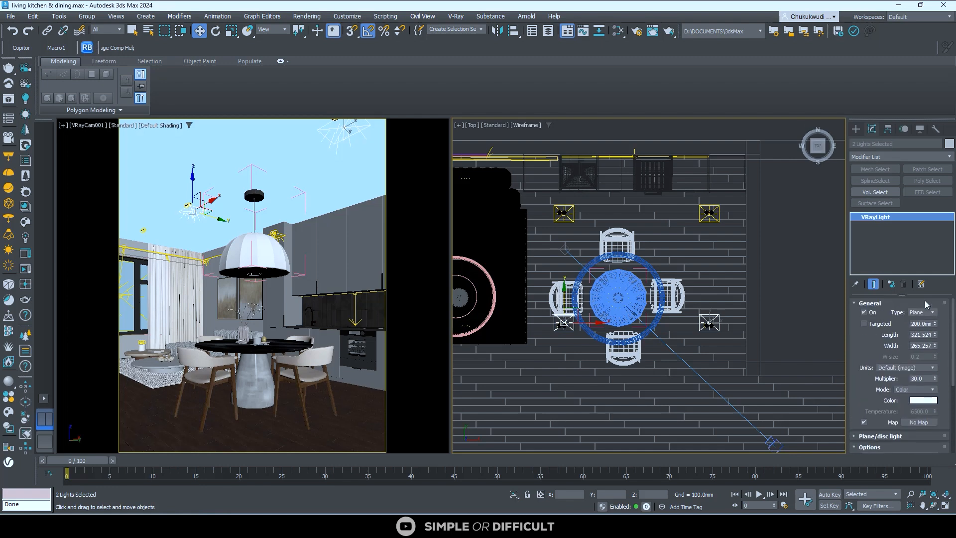
click(899, 392)
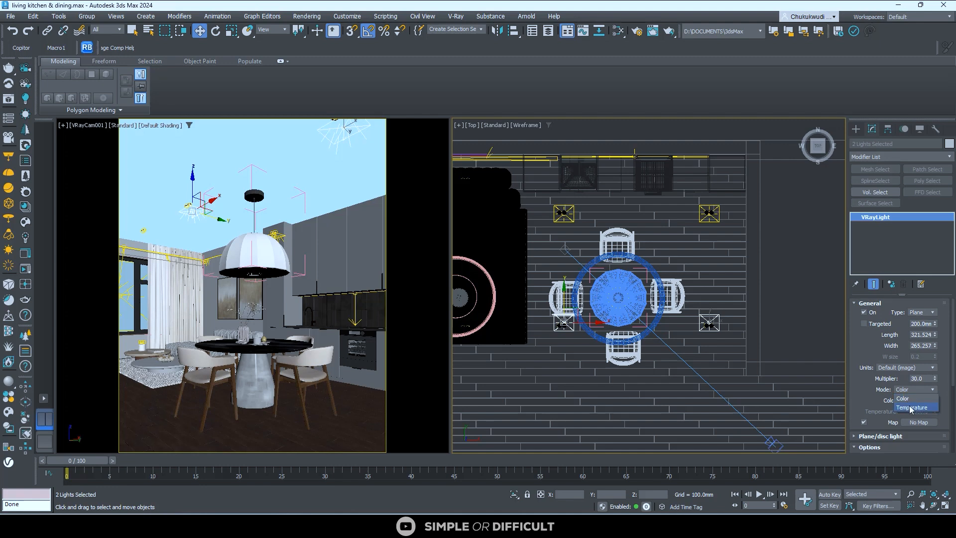
click(918, 401)
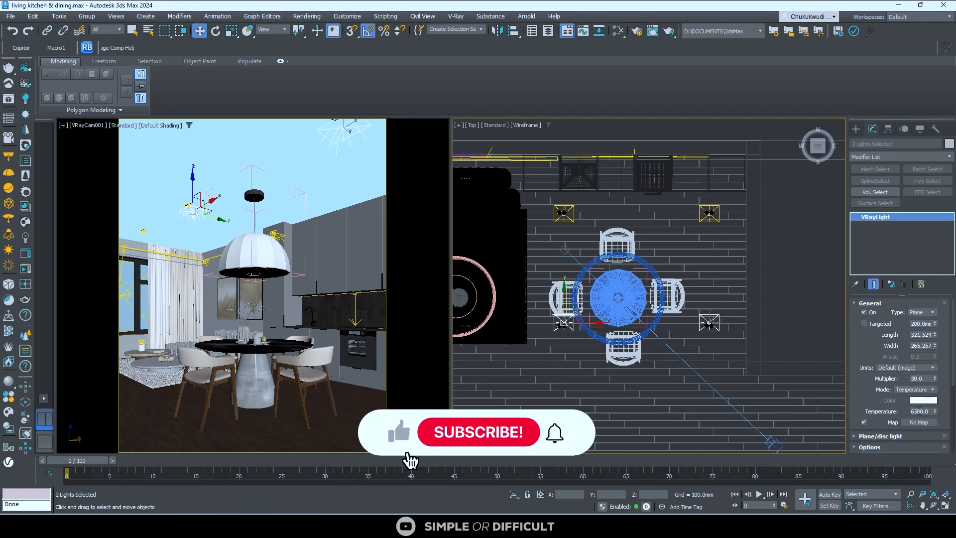
click(919, 411)
text(4000)
key(BackSpace)
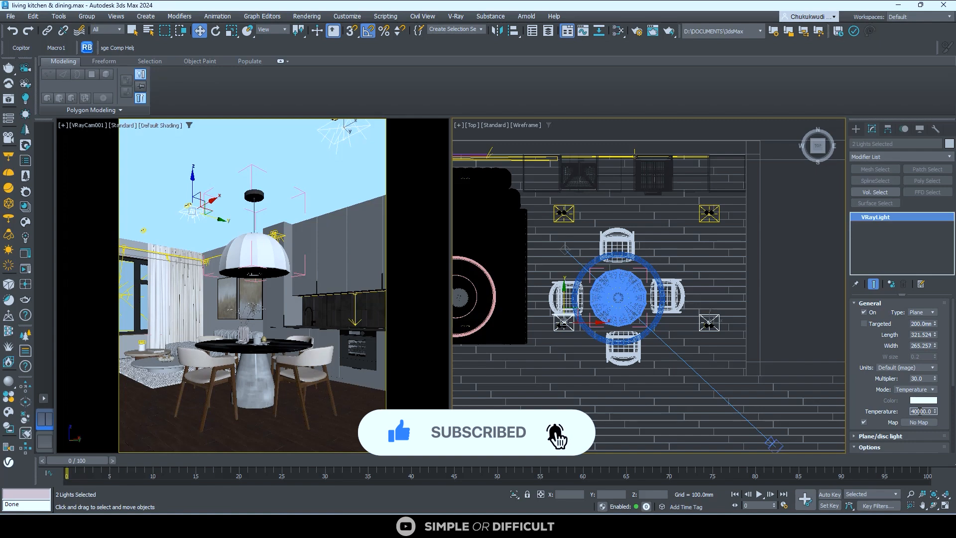
key(Return)
drag(922, 412, 929, 369)
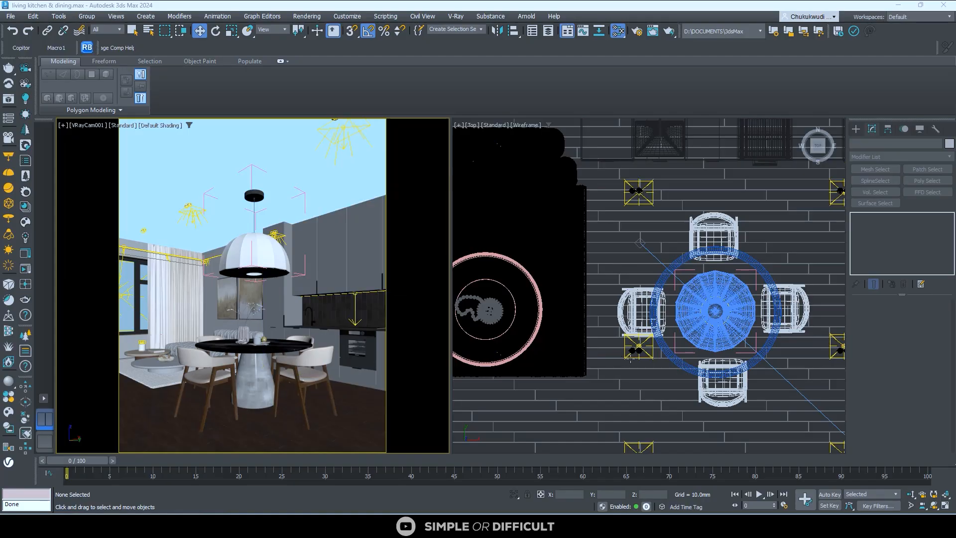
- Select the plane light beside the dining table and set its Multiplier to 50
click(629, 358)
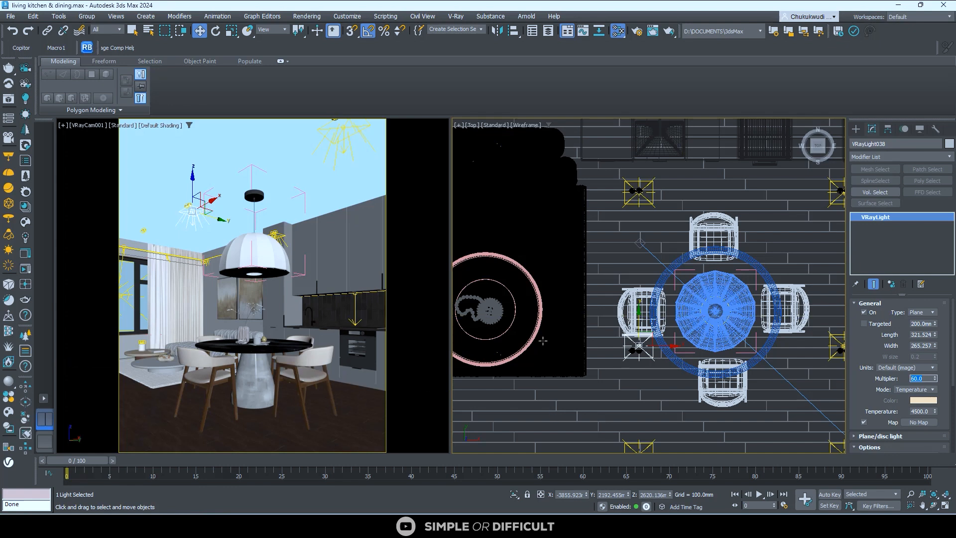
scroll(542, 341, down, 5)
scroll(667, 242, up, 5)
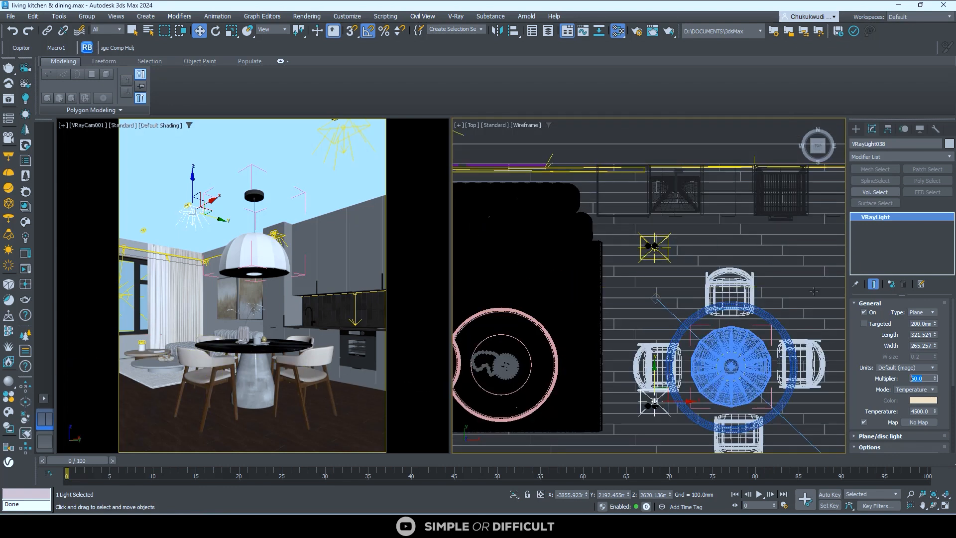
text(60)
key(Return)
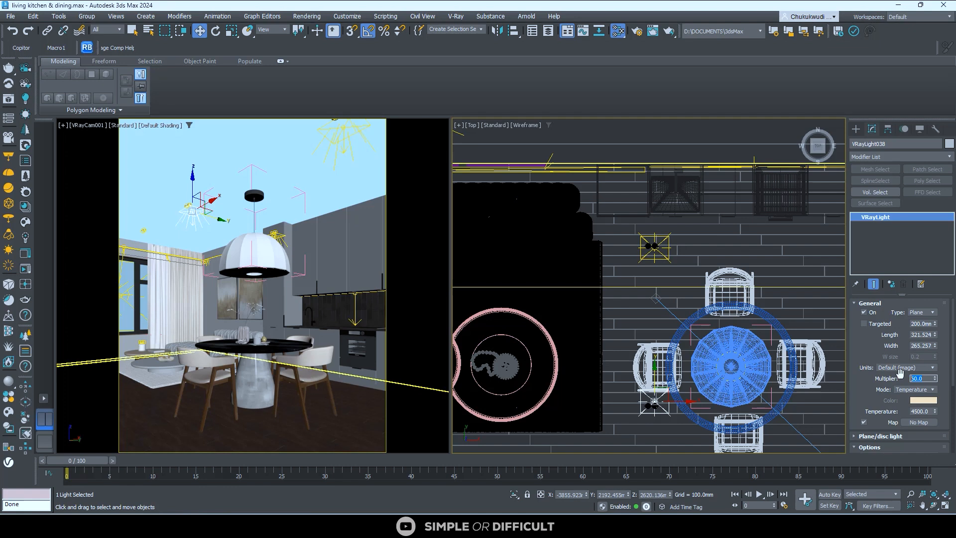
text(50)
key(Return)
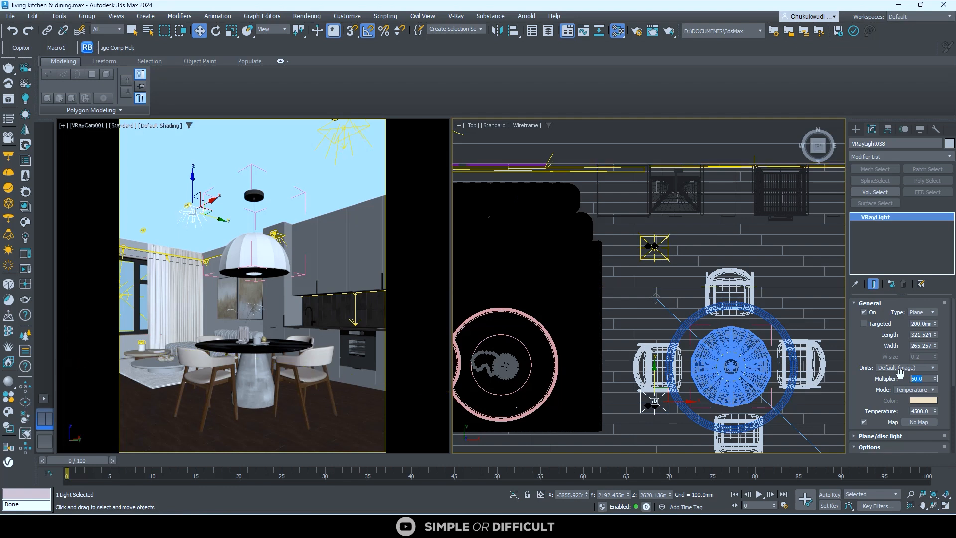
- Duplicate the plane light as independent copies onto the two living-area spotlights near the coffee tables in the Top view
scroll(710, 394, down, 3)
mouse_move(711, 394)
middle_down()
mouse_move(659, 347)
mouse_move(744, 317)
middle_up()
scroll(658, 347, up, 1)
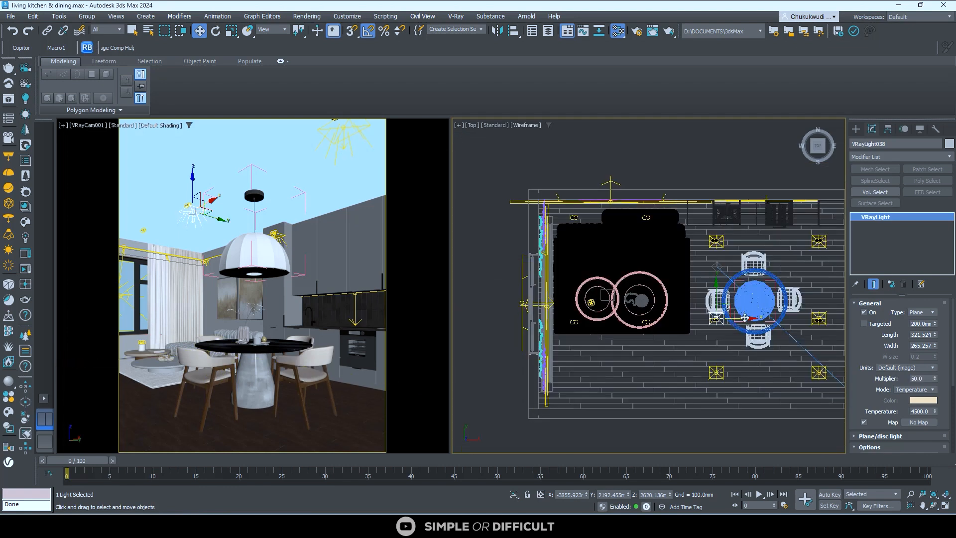
shift+drag(744, 317, 602, 331)
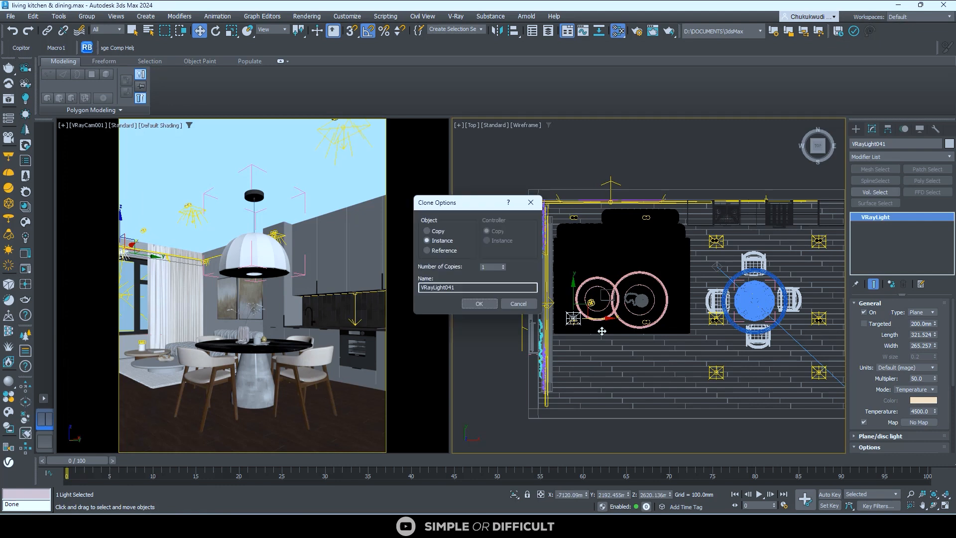
click(427, 231)
click(478, 303)
scroll(656, 311, up, 3)
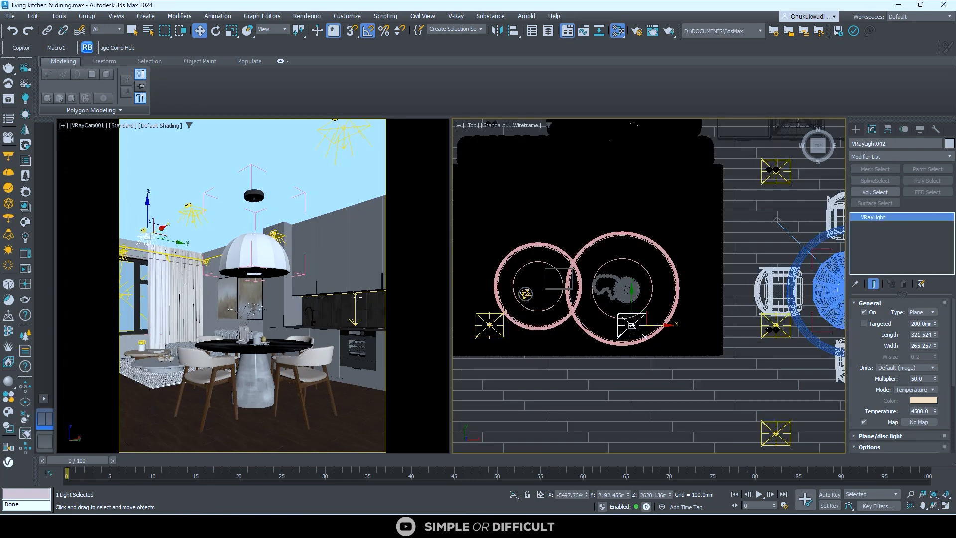
- Open the kitchen cabinet group and set its under-cabinet LED light's temperature to 3200
click(349, 308)
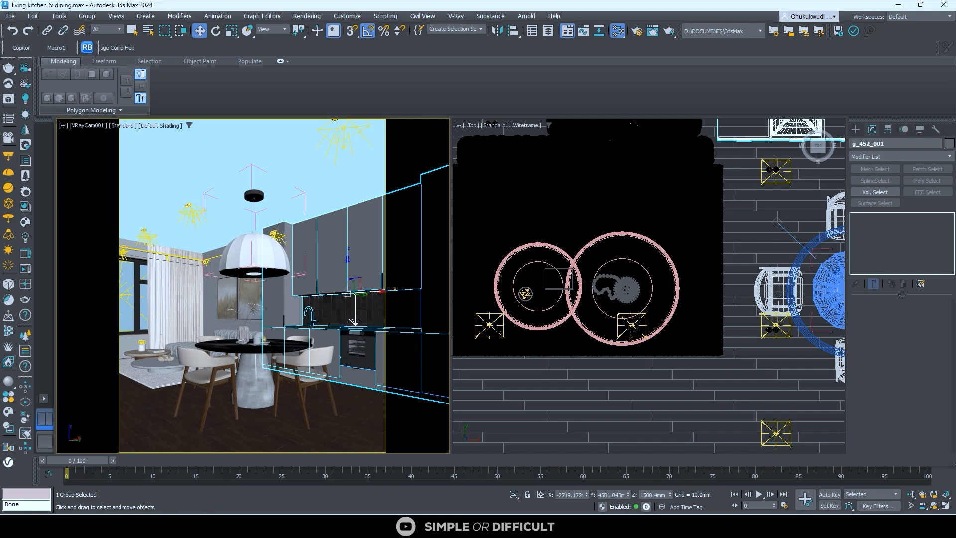
click(93, 20)
click(95, 43)
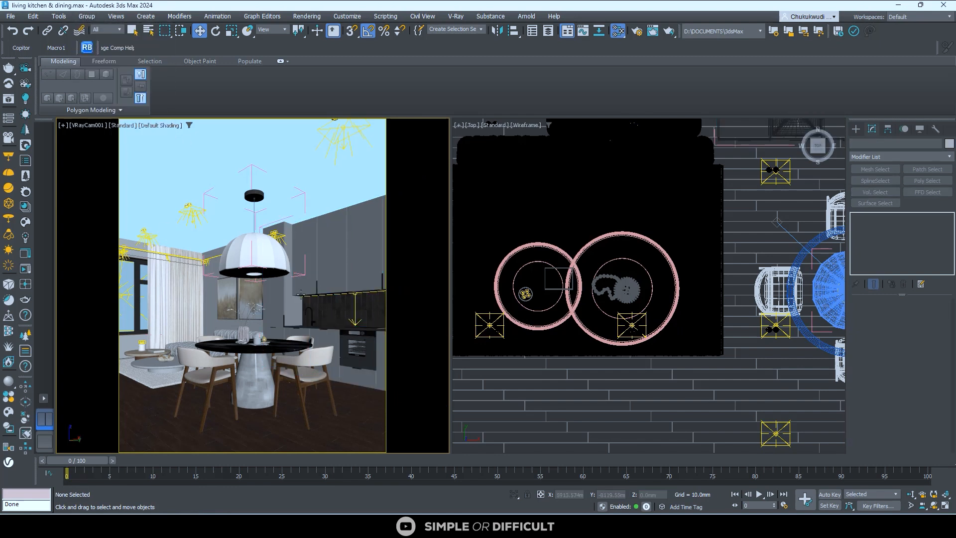
scroll(580, 297, down, 3)
scroll(709, 189, up, 8)
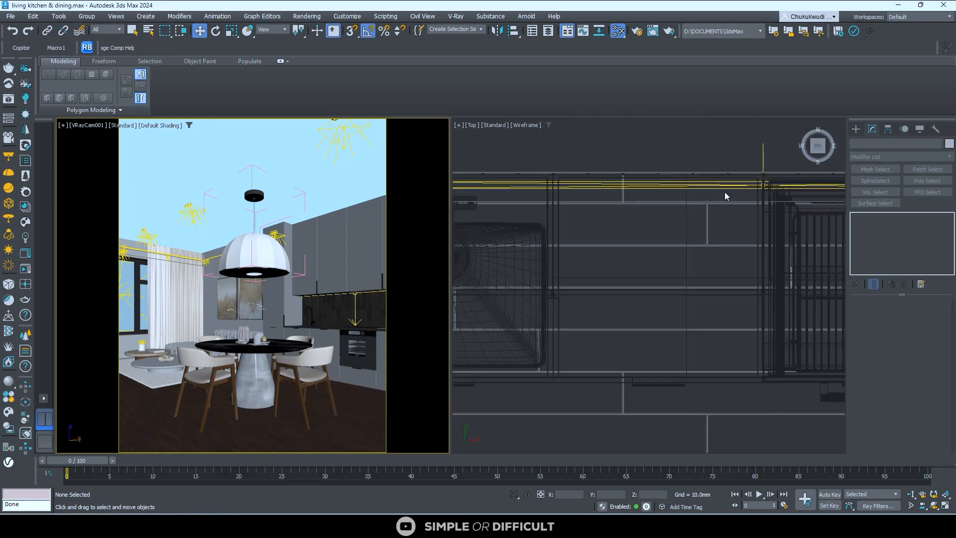
click(709, 182)
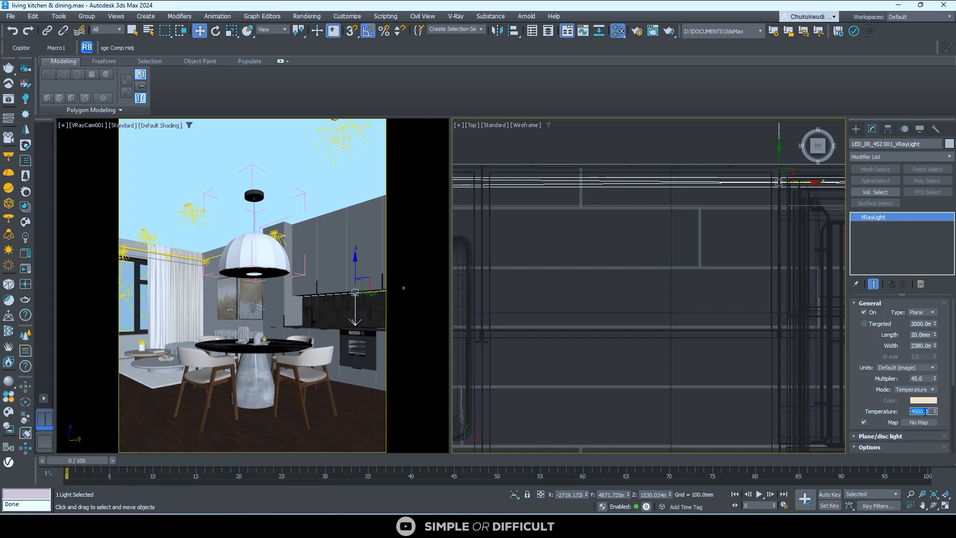
text(3200)
key(Return)
key(Escape)
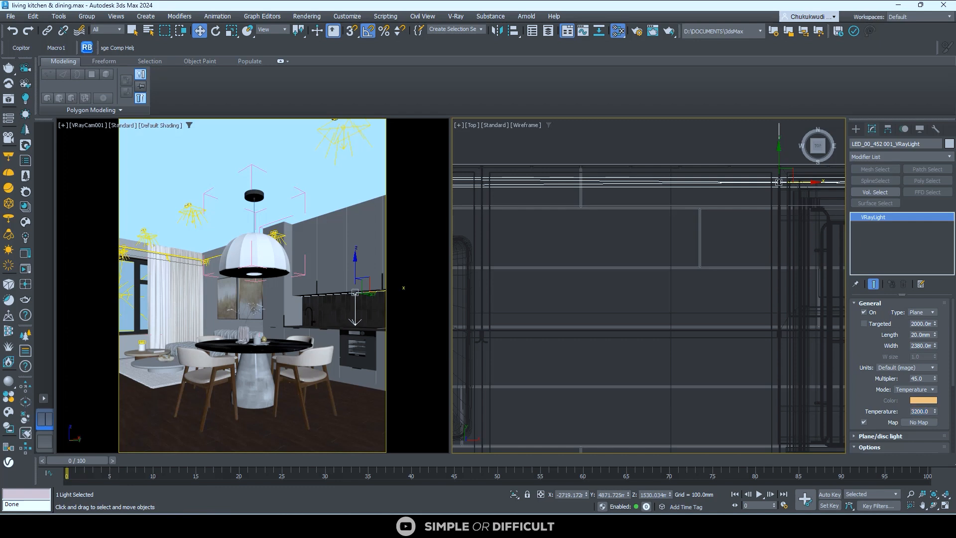
- Render the camera view in the V-Ray Frame Buffer, move the window clear of the light settings and lower Exposure to 0.485
key(shift+q)
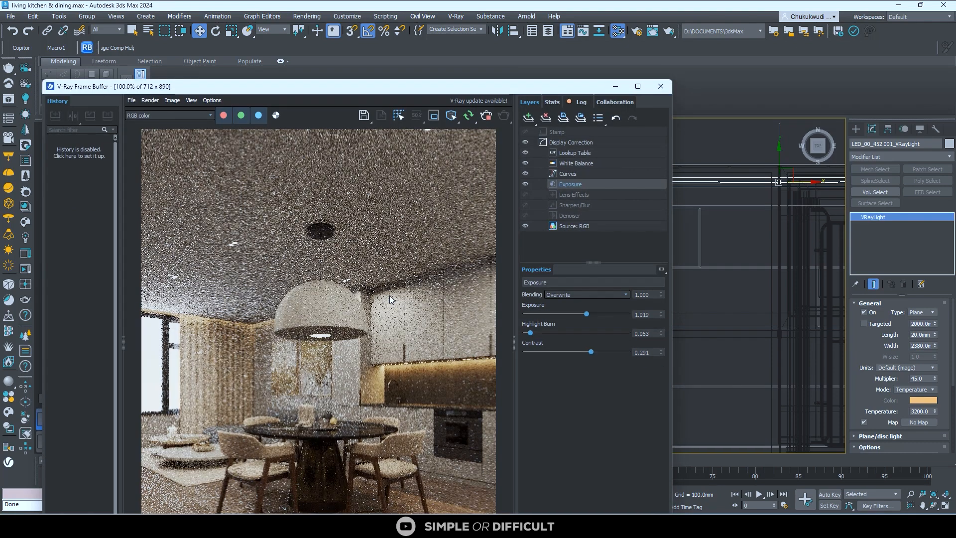
scroll(389, 295, down, 1)
scroll(389, 294, up, 1)
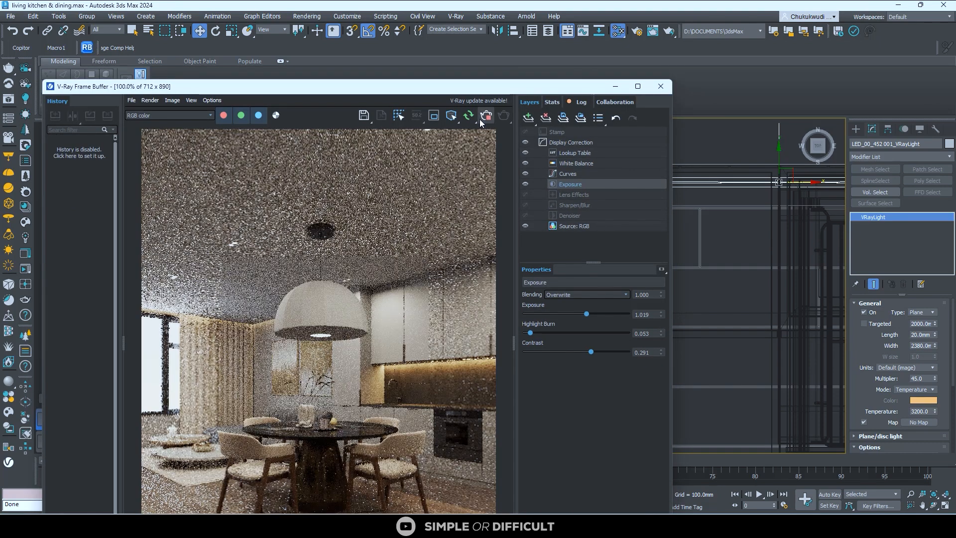
drag(488, 84, 448, 12)
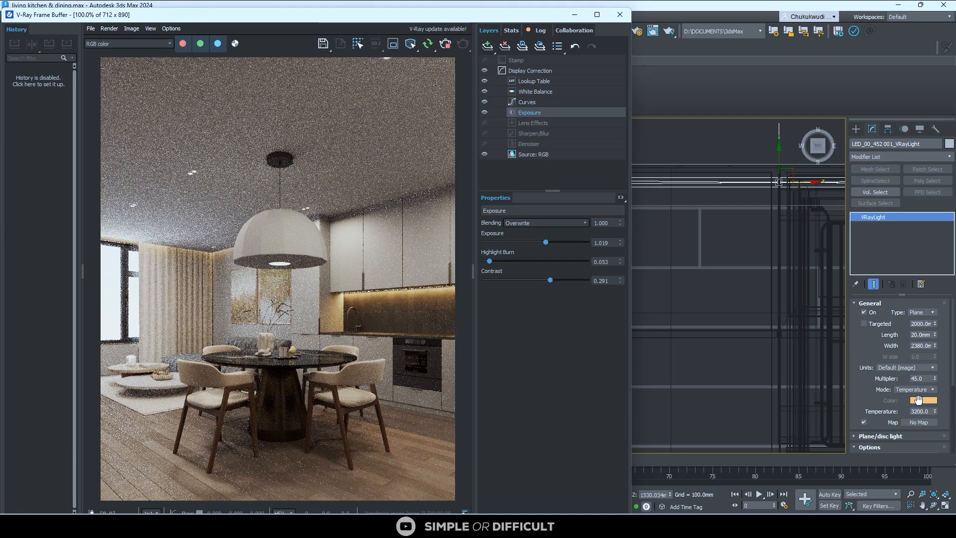
scroll(338, 362, down, 1)
scroll(289, 399, up, 1)
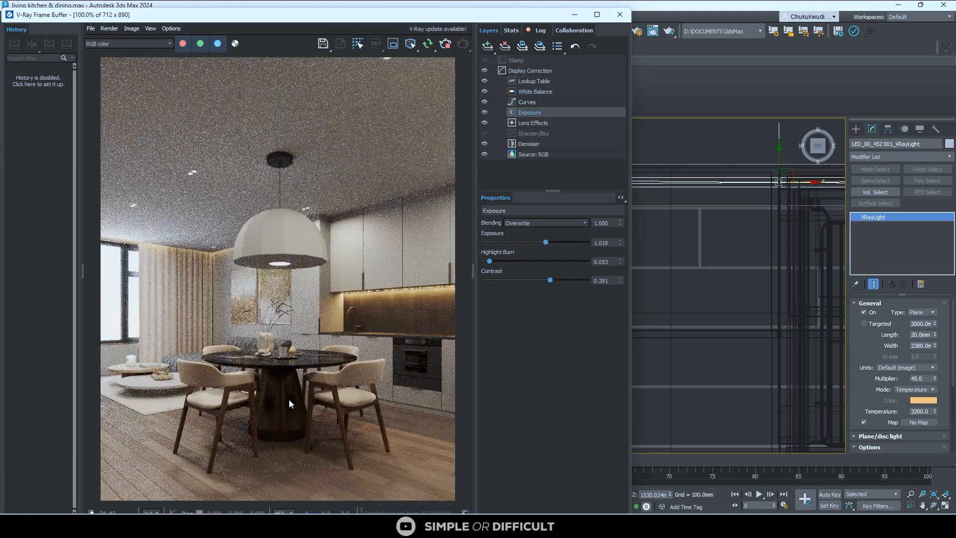
drag(546, 242, 540, 242)
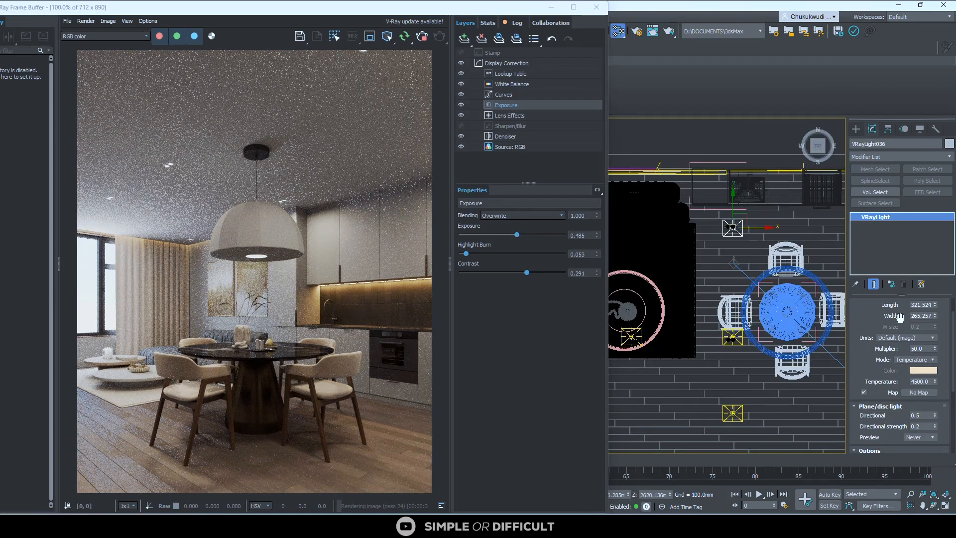
- Turn off the instanced plane lights under the dining area spotlights
scroll(889, 317, up, 2)
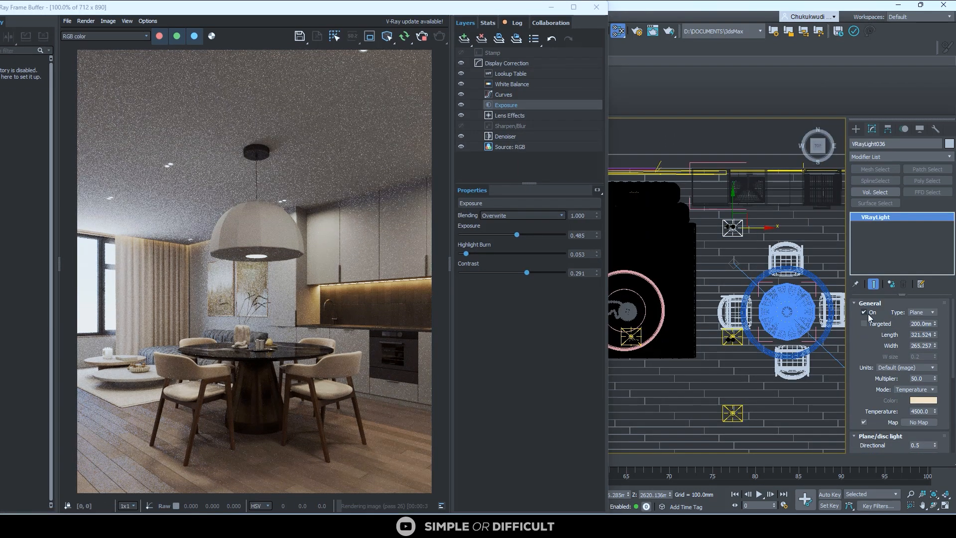
click(868, 316)
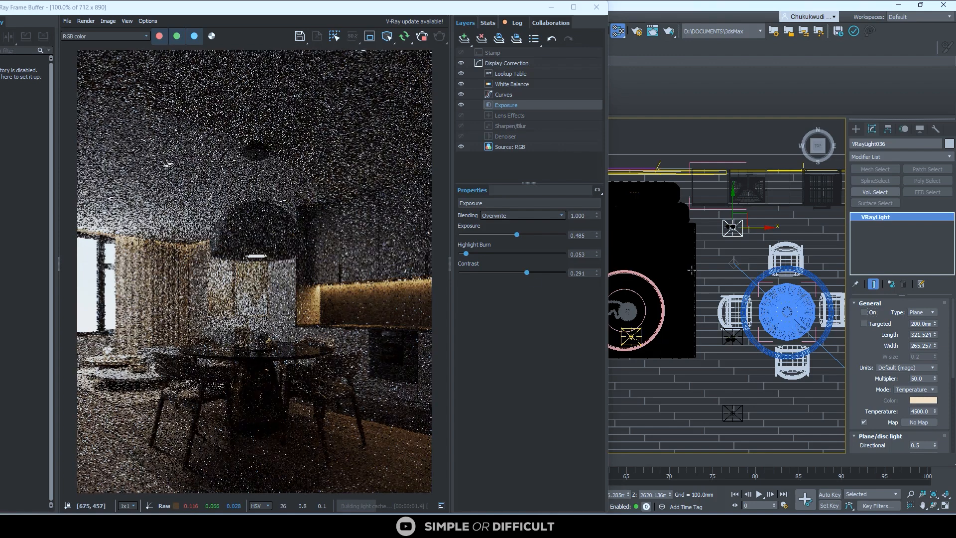
scroll(732, 280, down, 4)
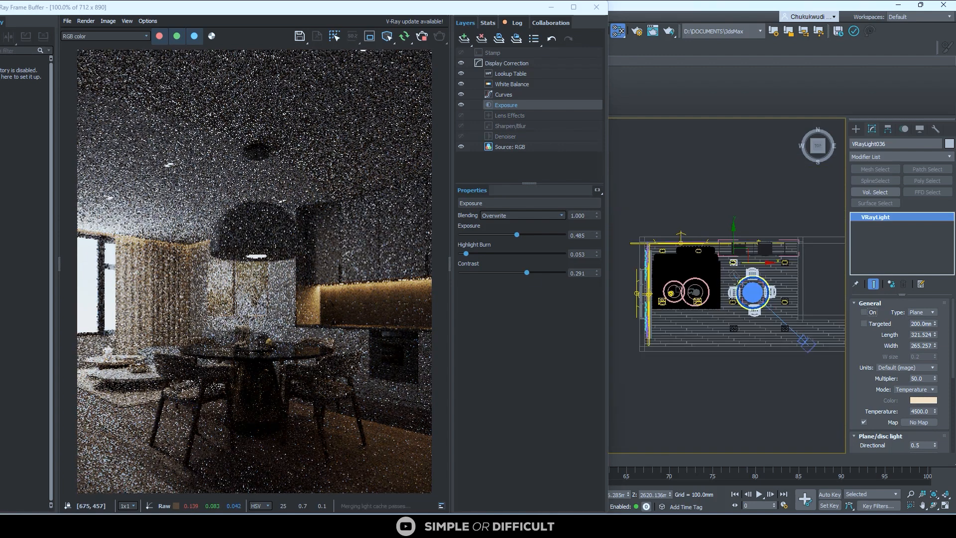
- Select the plane light outside the living room window and set its Multiplier to 50
scroll(667, 294, down, 2)
scroll(667, 294, up, 6)
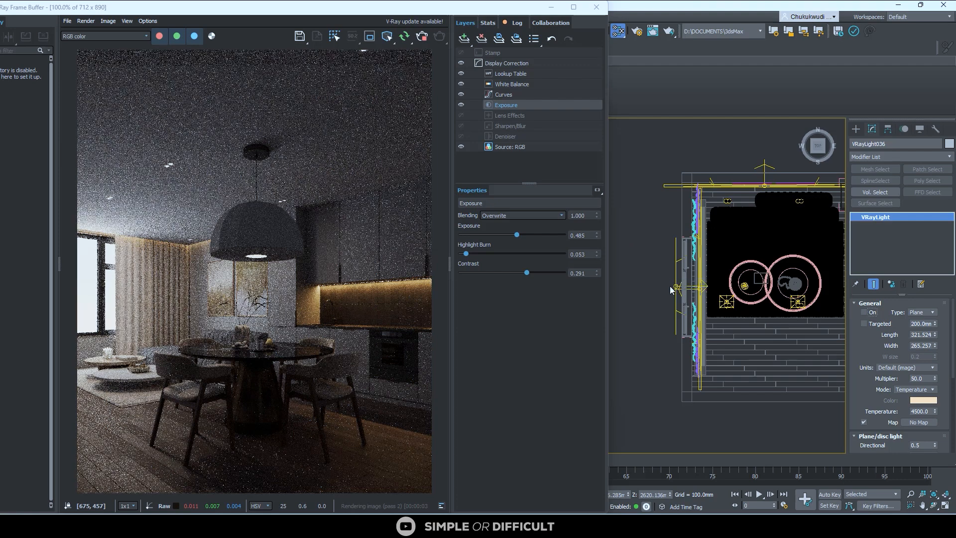
click(673, 285)
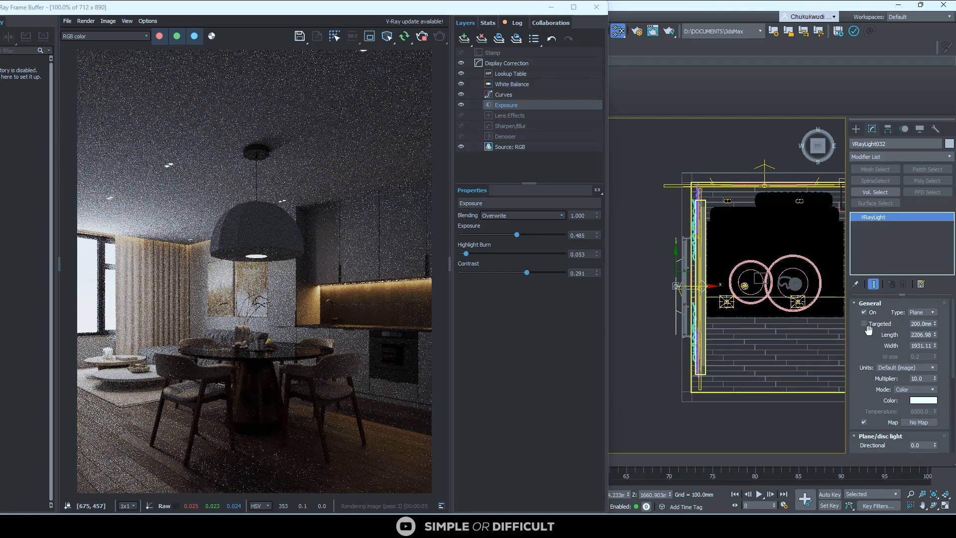
double_click(918, 378)
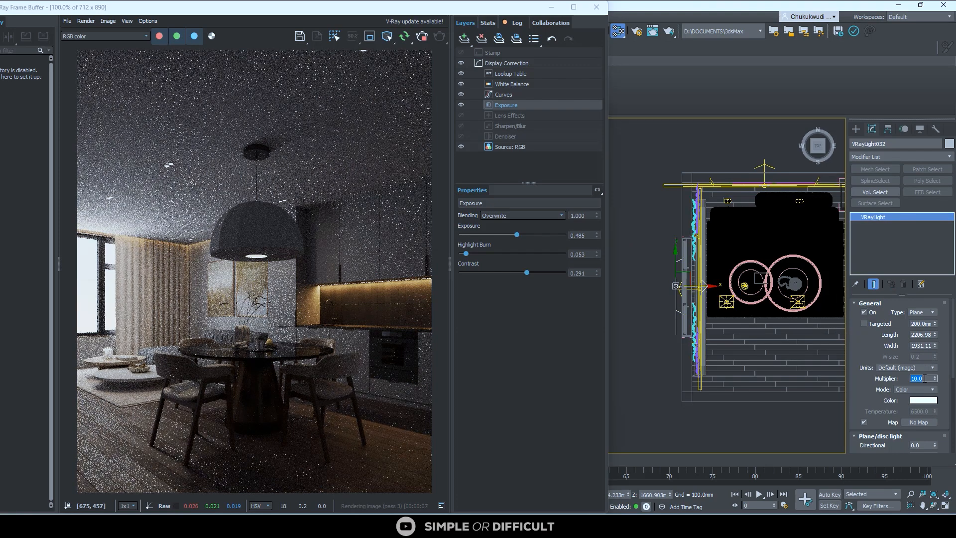
text(50)
key(Return)
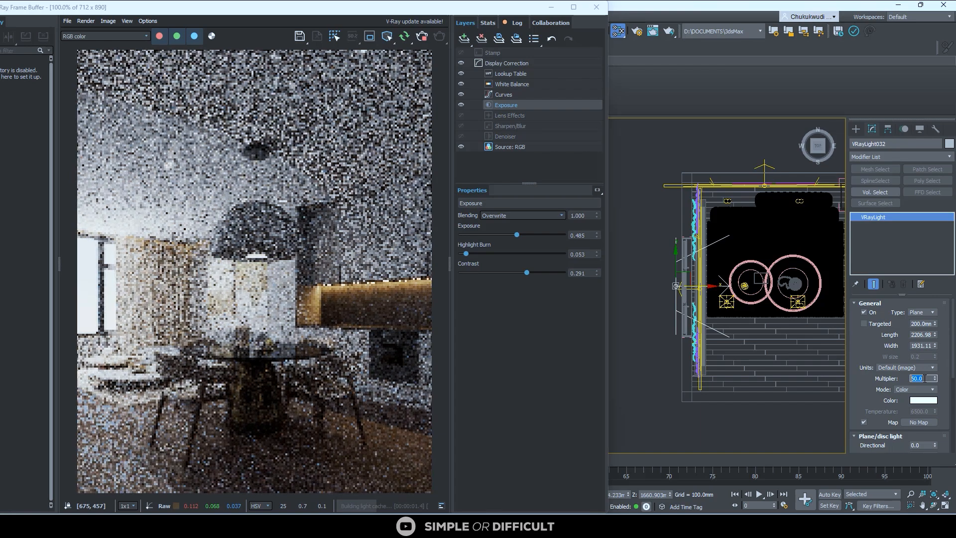
- Inspect the updated render and adjust its Exposure, trying -0.388 before raising it to 1.408
scroll(321, 334, down, 2)
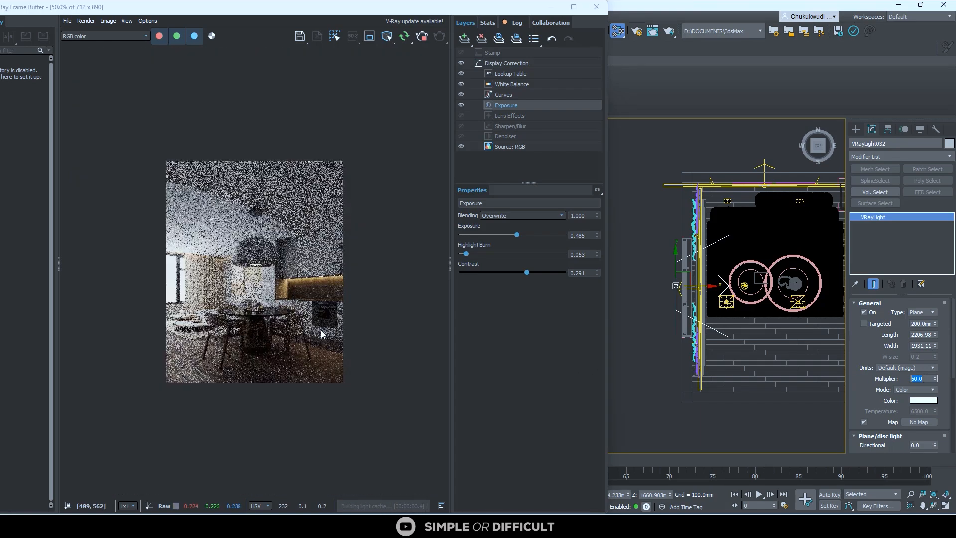
scroll(321, 333, up, 2)
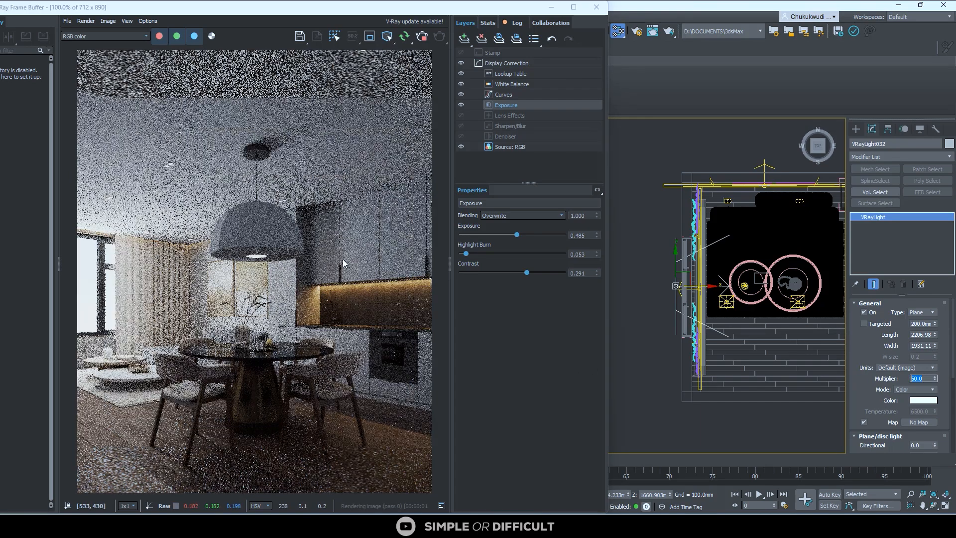
scroll(303, 234, down, 2)
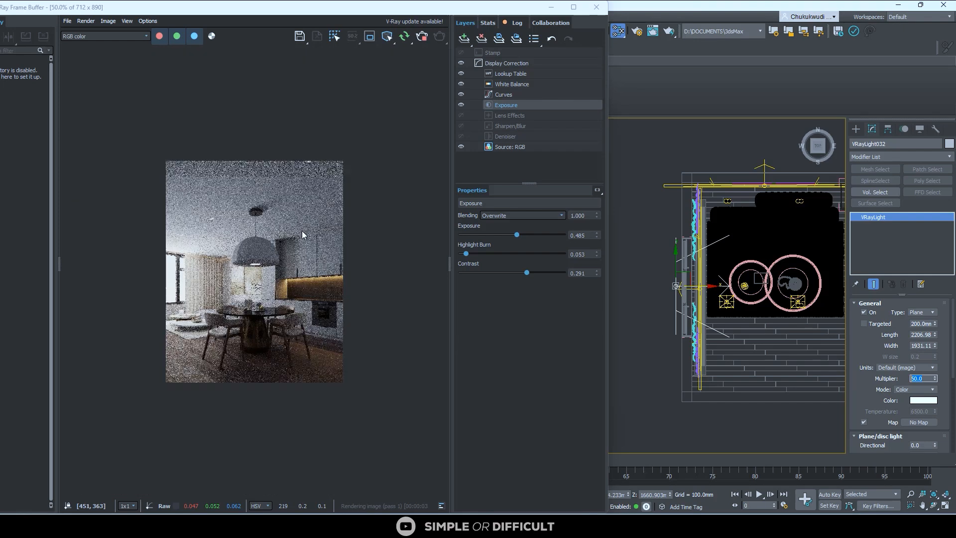
scroll(303, 235, up, 2)
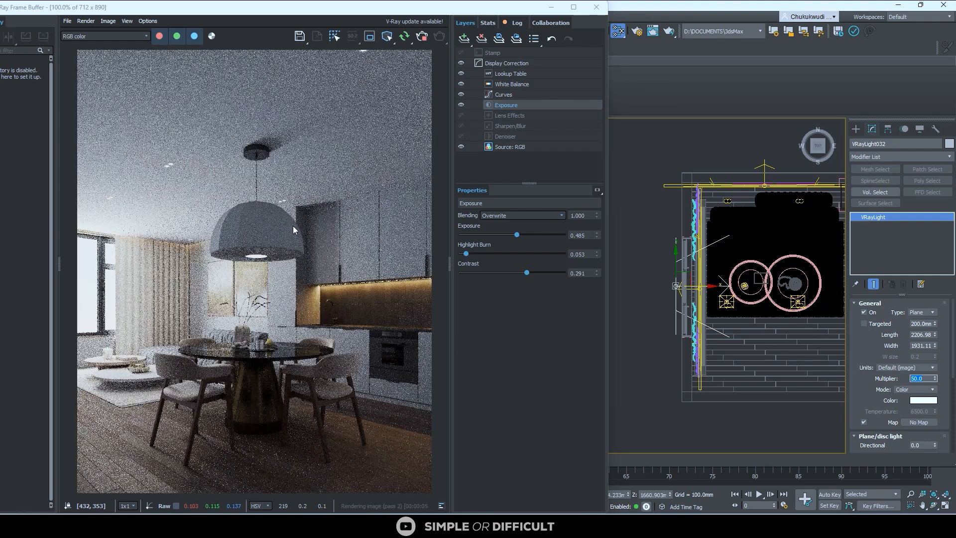
scroll(293, 225, down, 2)
scroll(236, 381, up, 2)
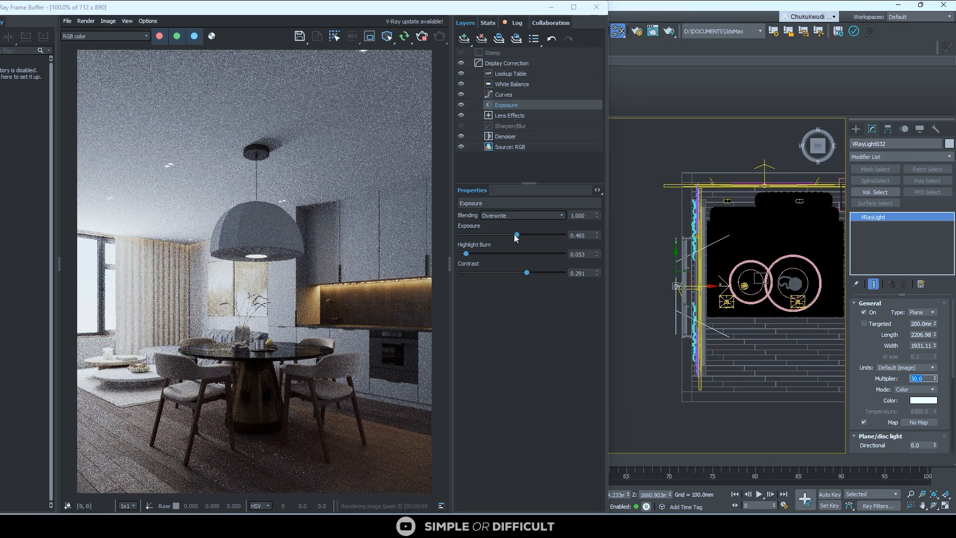
drag(515, 235, 510, 235)
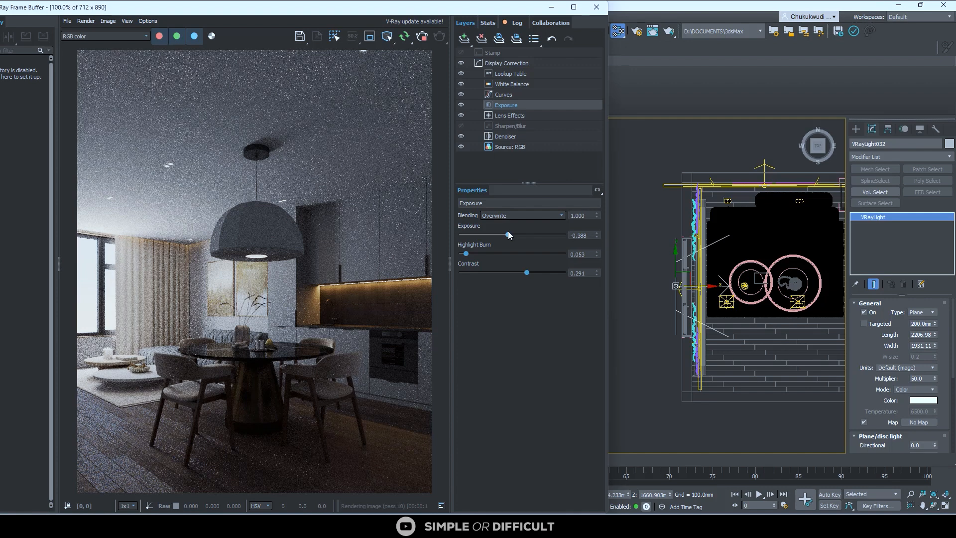
drag(507, 231, 527, 235)
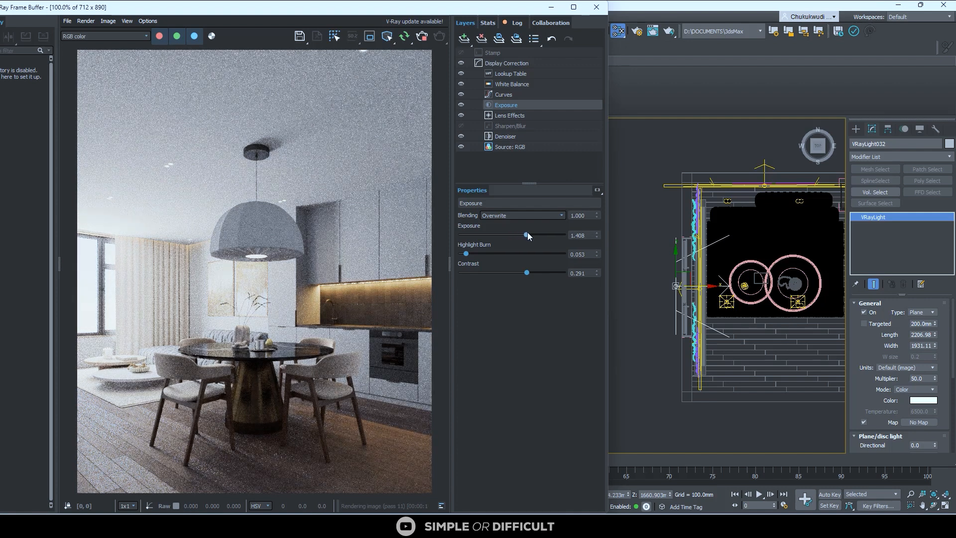
- Set the multiplier of the plane light outside the window to 30
double_click(915, 378)
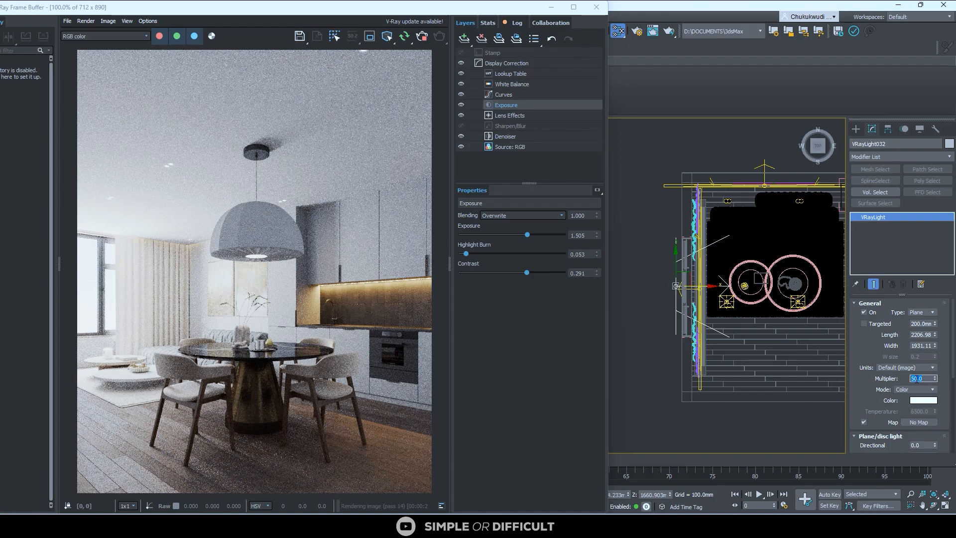
text(30)
key(Return)
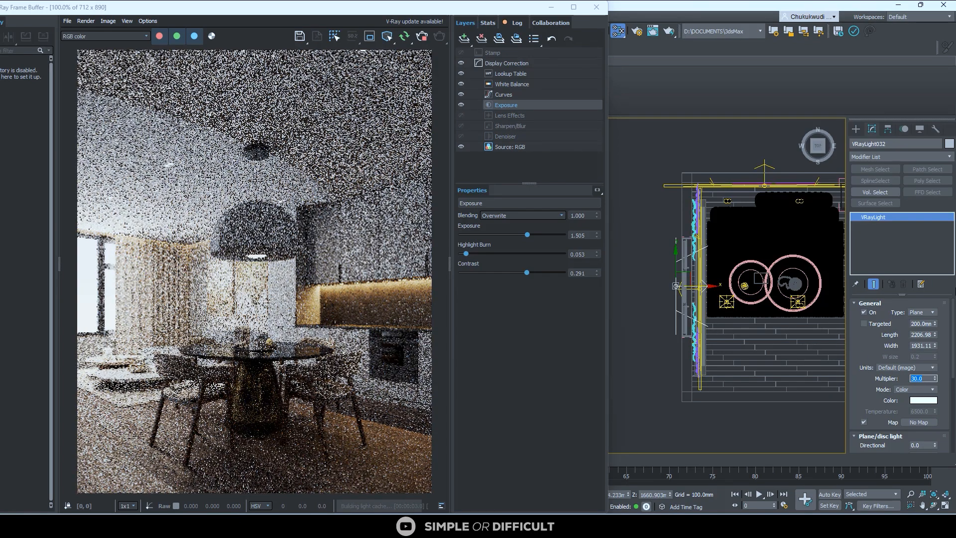
- Select the warm plane light between the dining table and the kitchen units and set its multiplier to 2
scroll(751, 225, up, 10)
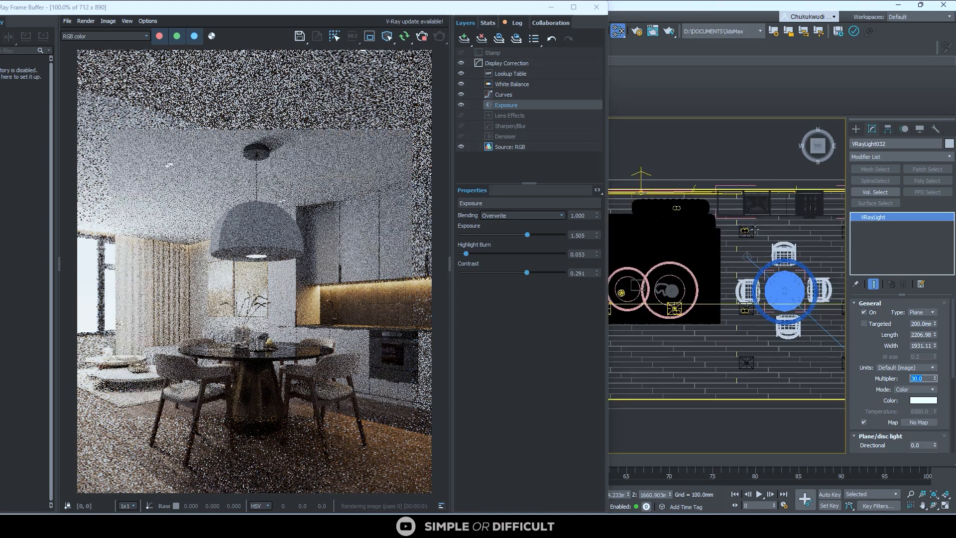
click(752, 225)
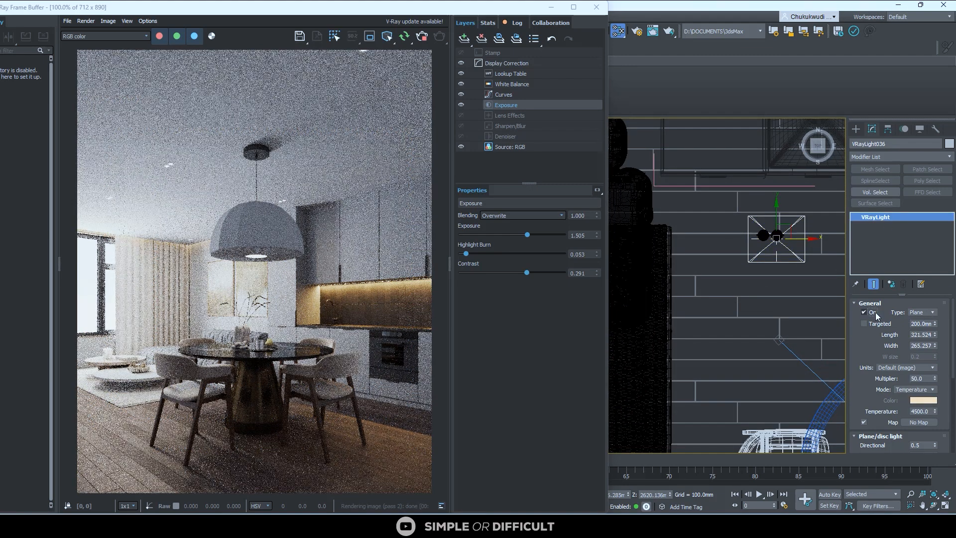
double_click(922, 378)
text(2)
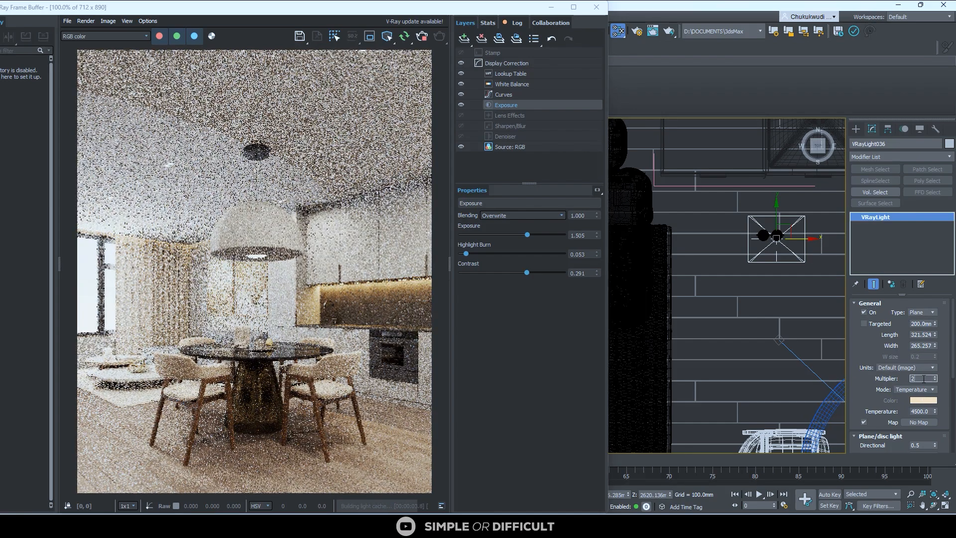
key(Return)
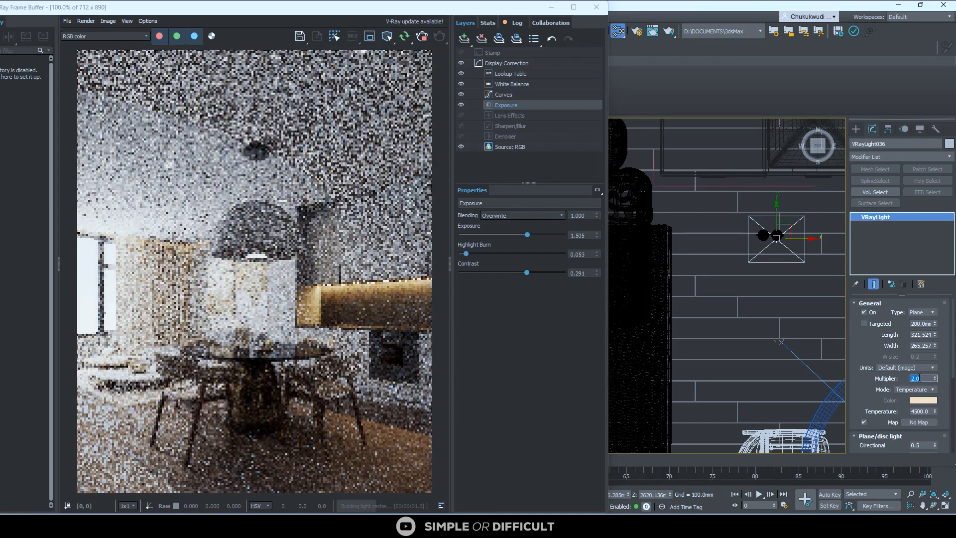
click(919, 378)
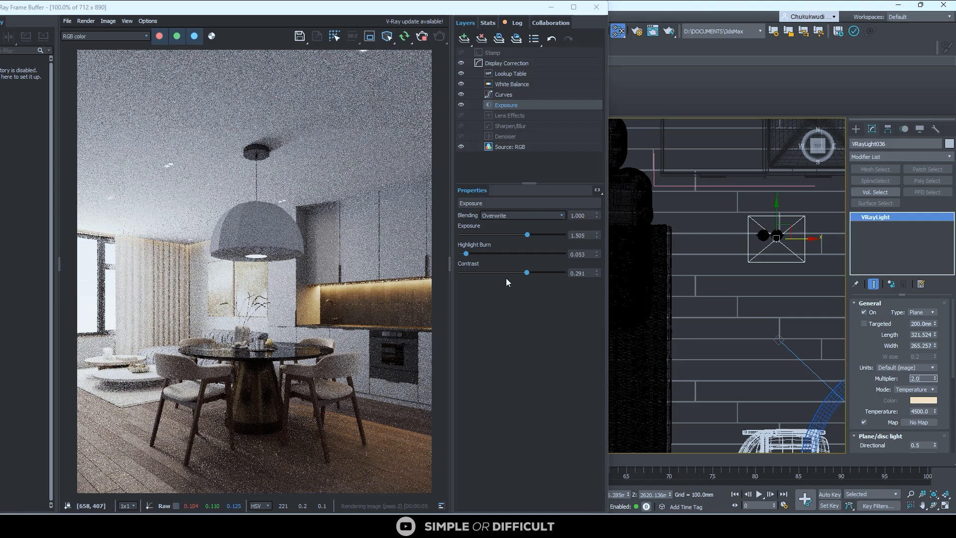
- Select the plane light outside the window and set its multiplier to 20
scroll(657, 312, down, 8)
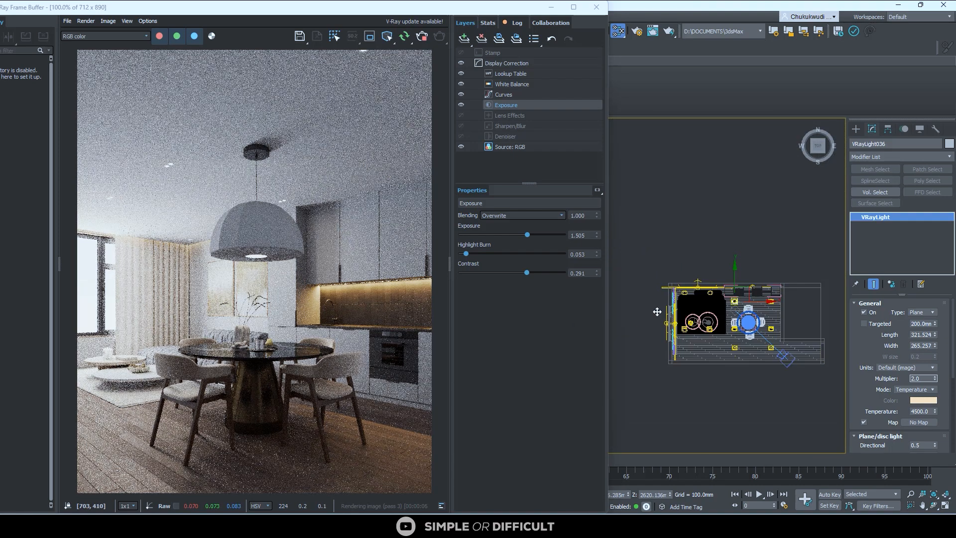
scroll(657, 312, up, 6)
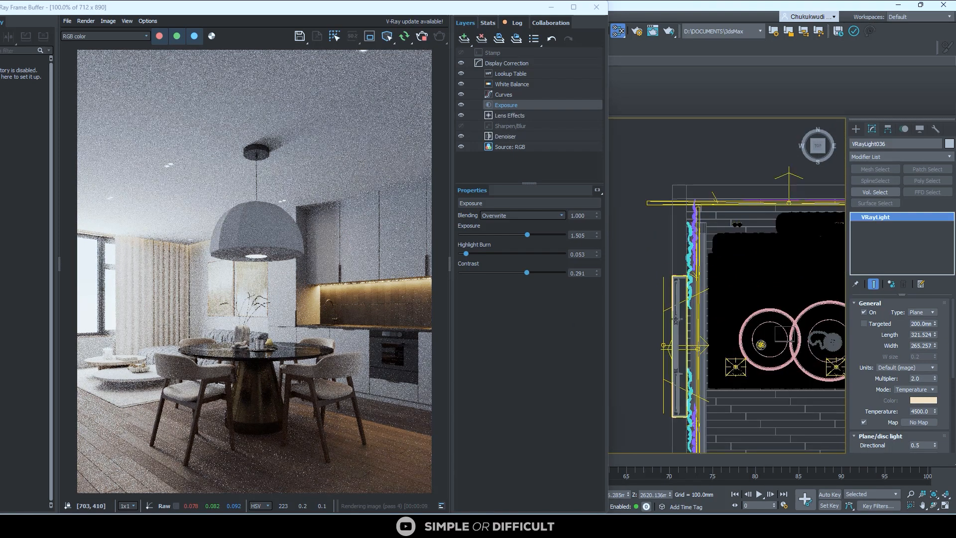
click(669, 314)
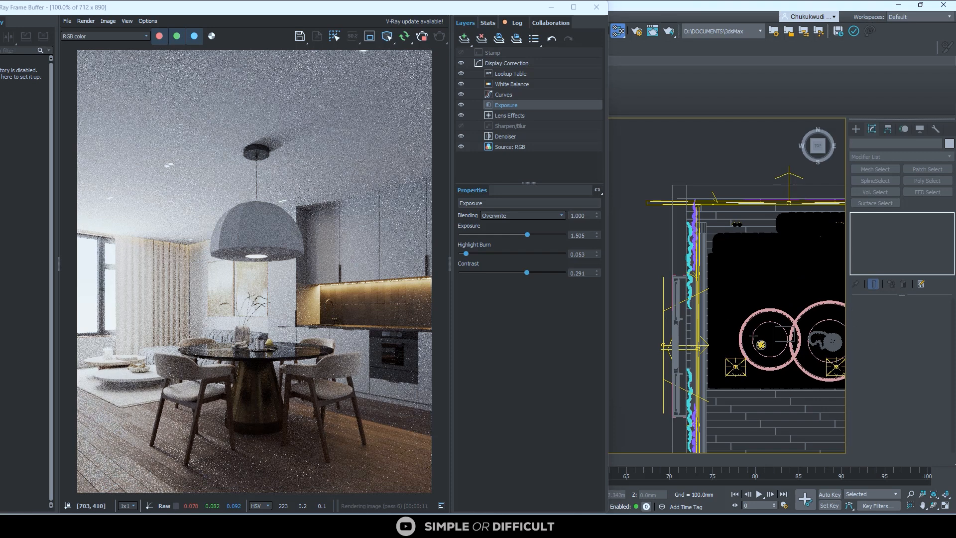
click(662, 311)
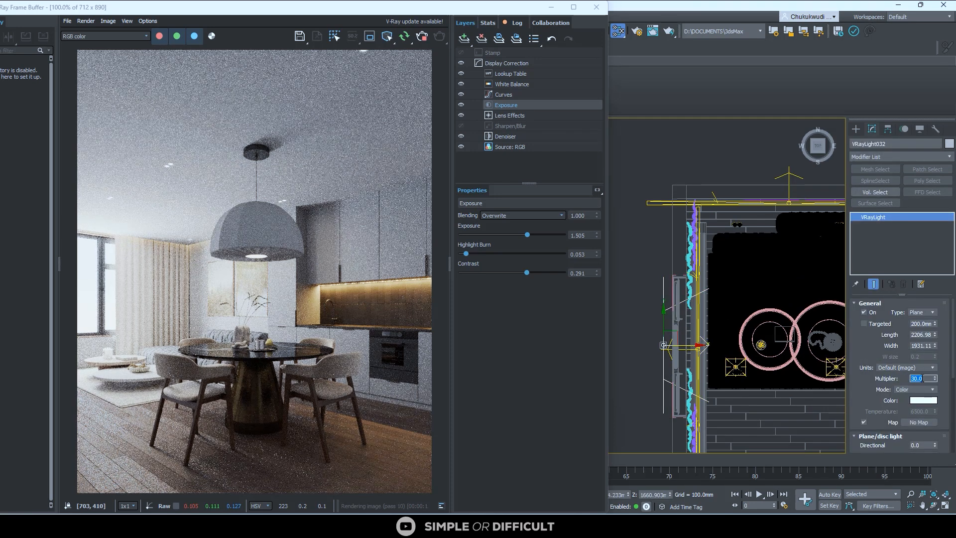
click(921, 379)
text(20)
key(Return)
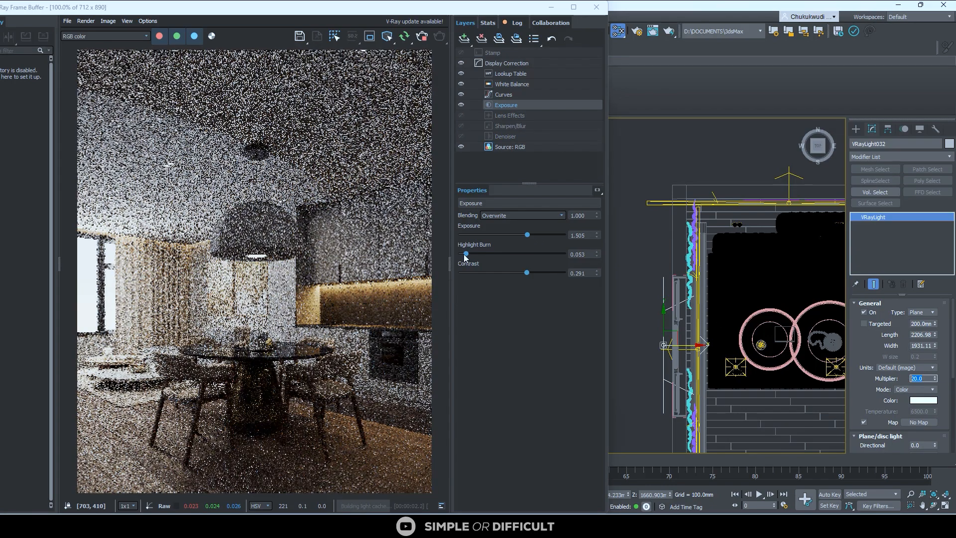
- Set the render's exposure correction to a highlight burn of about 0.092 and an exposure of about 0.922
mouse_move(466, 254)
mouse_down()
mouse_move(494, 254)
mouse_move(460, 254)
mouse_up()
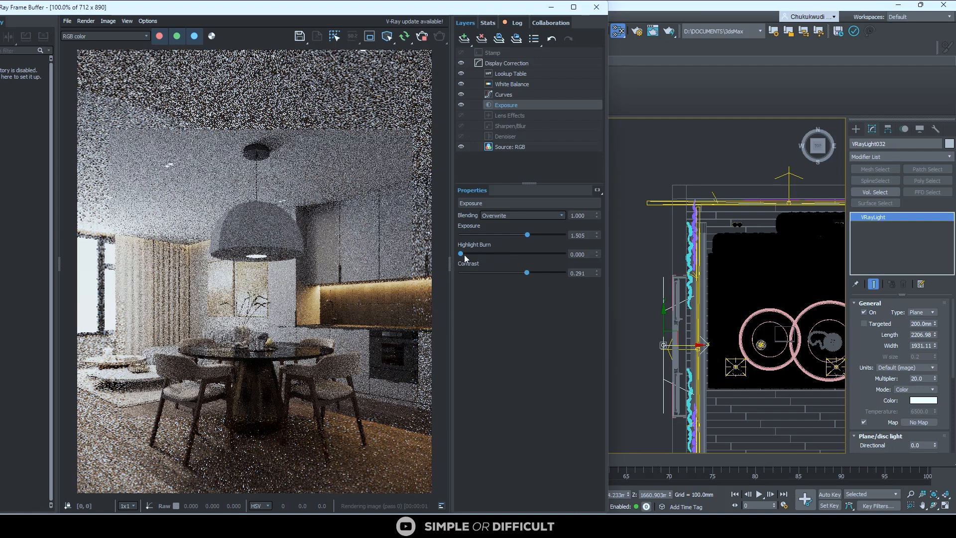
drag(461, 254, 470, 254)
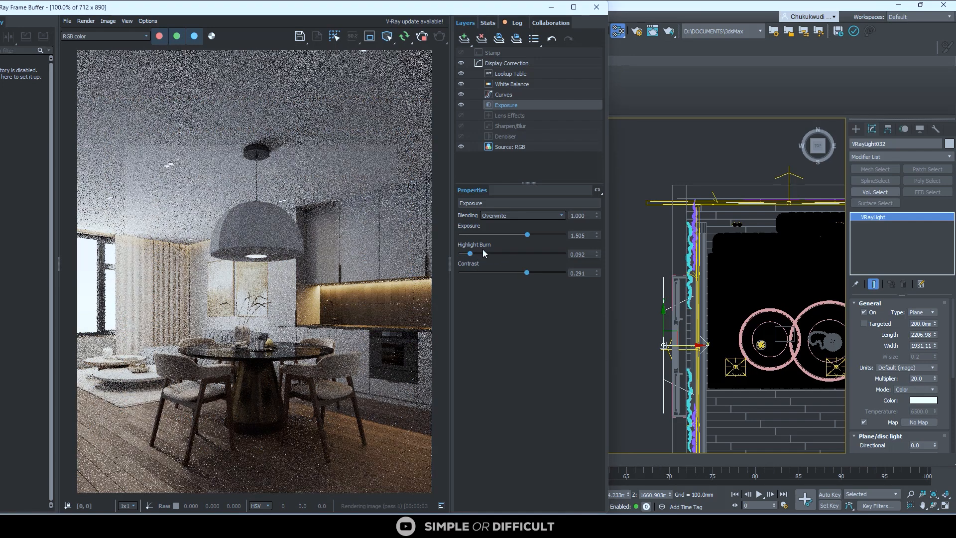
drag(528, 235, 525, 231)
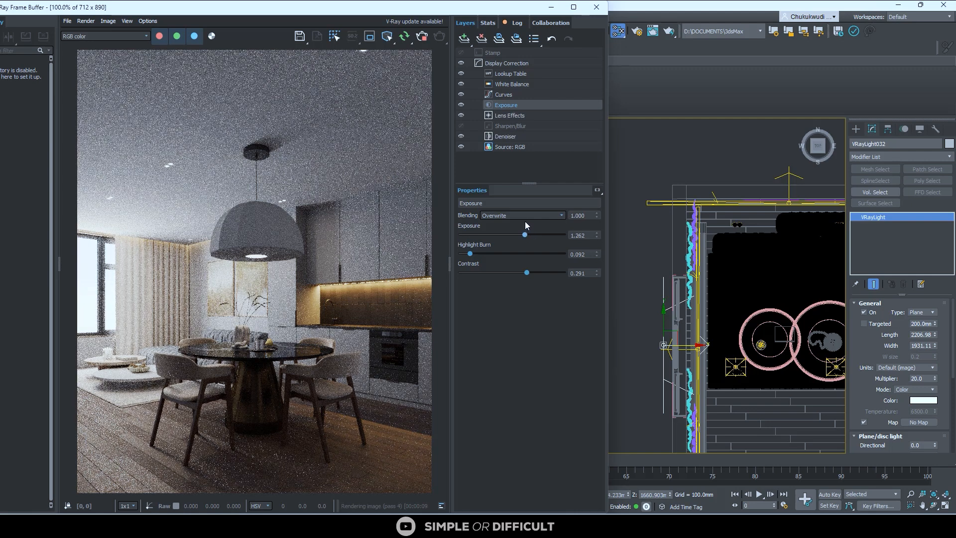
drag(526, 224, 522, 220)
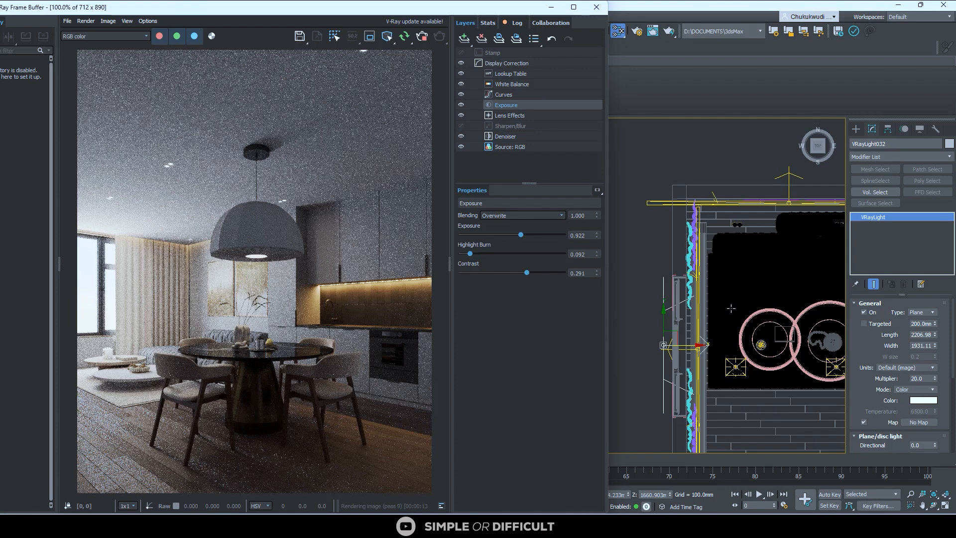
- Select the warm plane light beside the dining table again and set its multiplier to 20
scroll(714, 309, down, 3)
scroll(714, 309, down, 3)
scroll(757, 288, up, 8)
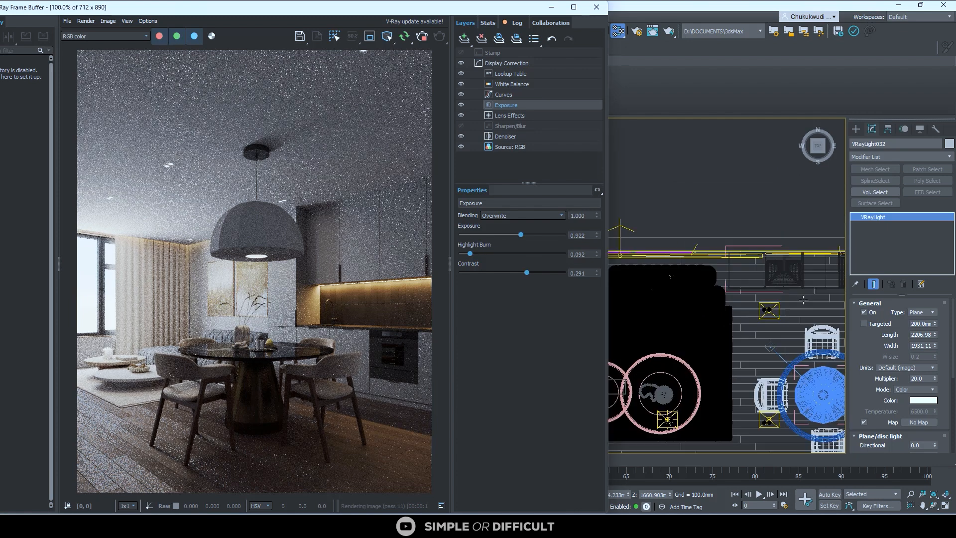
click(754, 299)
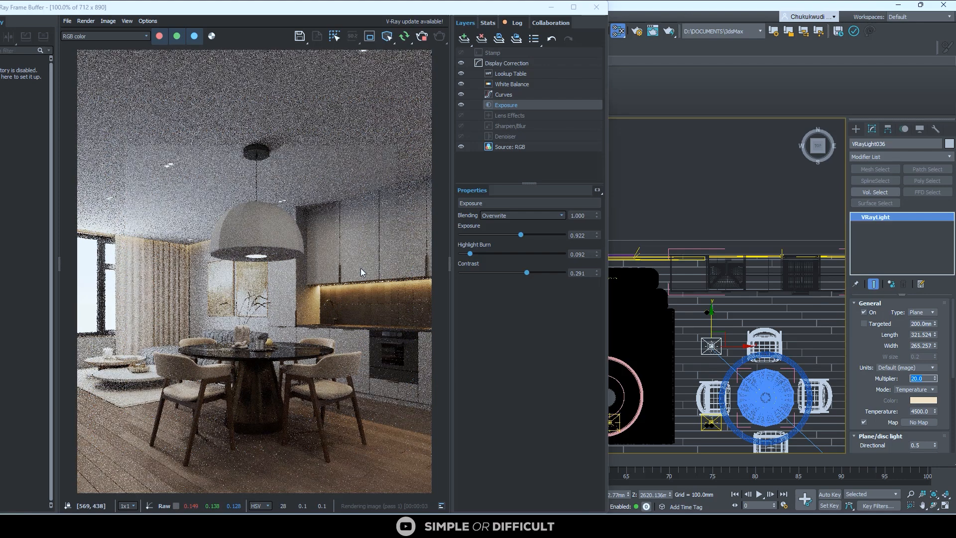
- Make the plane light outside the window affect reflections and specular
scroll(718, 309, down, 6)
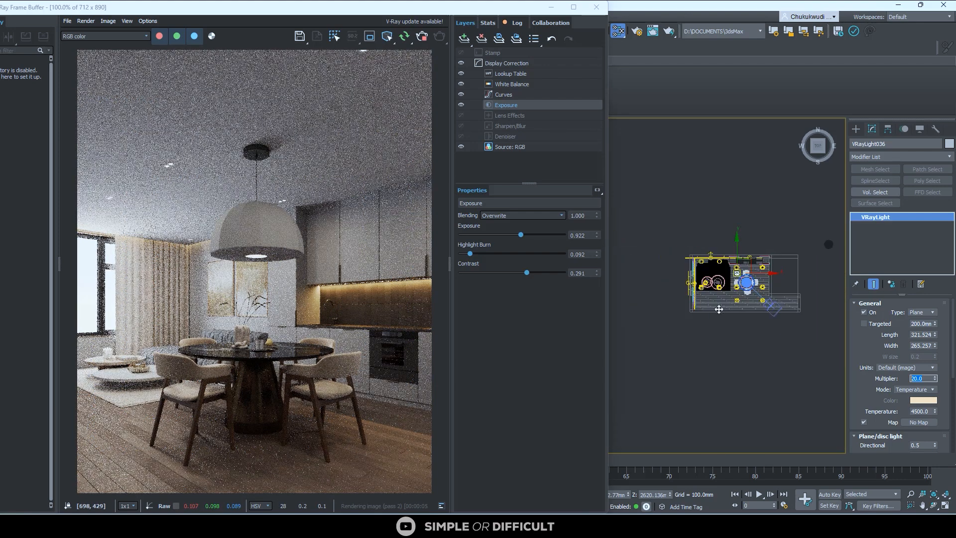
scroll(677, 259, up, 6)
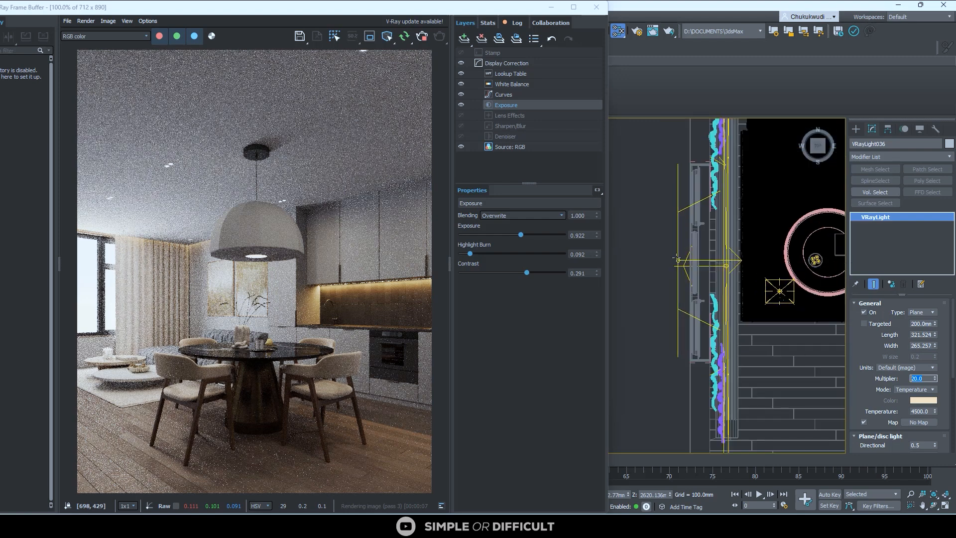
click(677, 251)
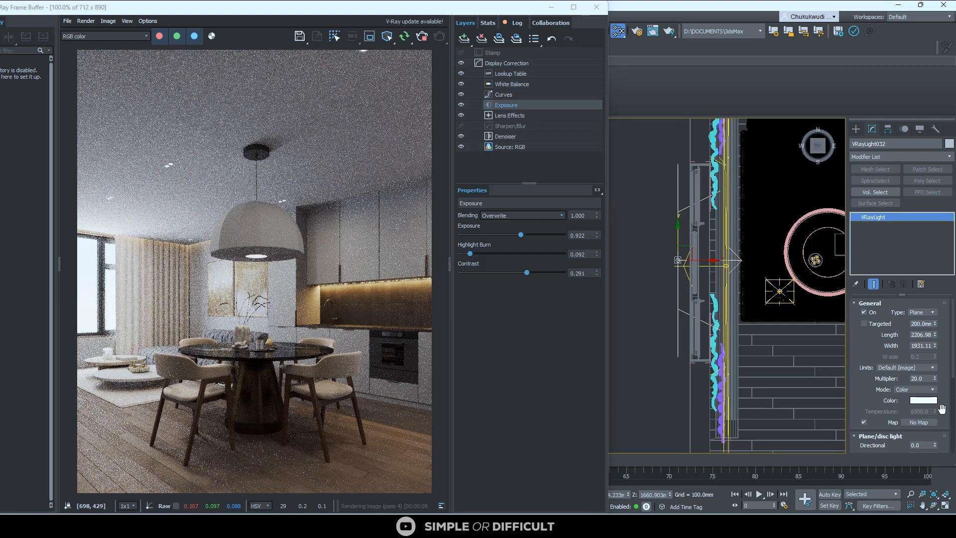
scroll(943, 423, down, 5)
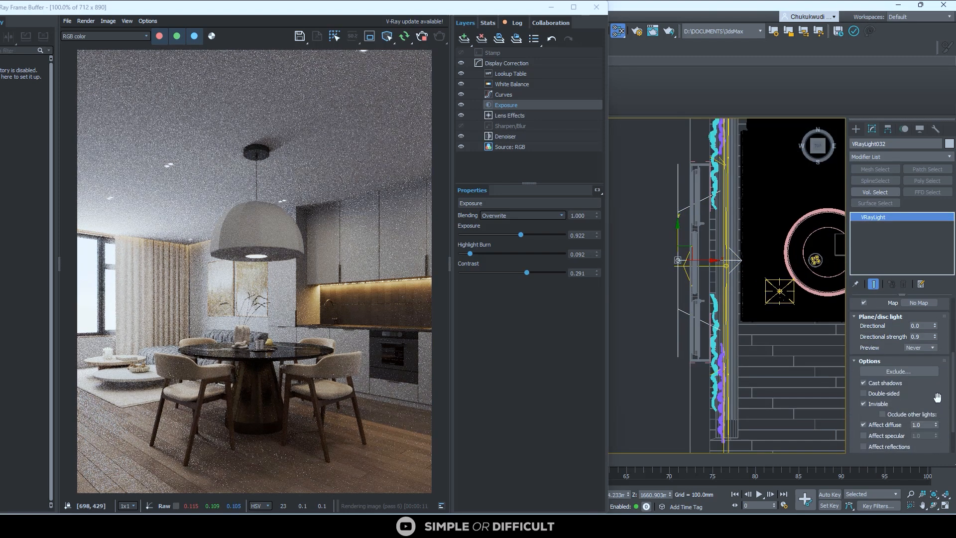
scroll(942, 394, down, 1)
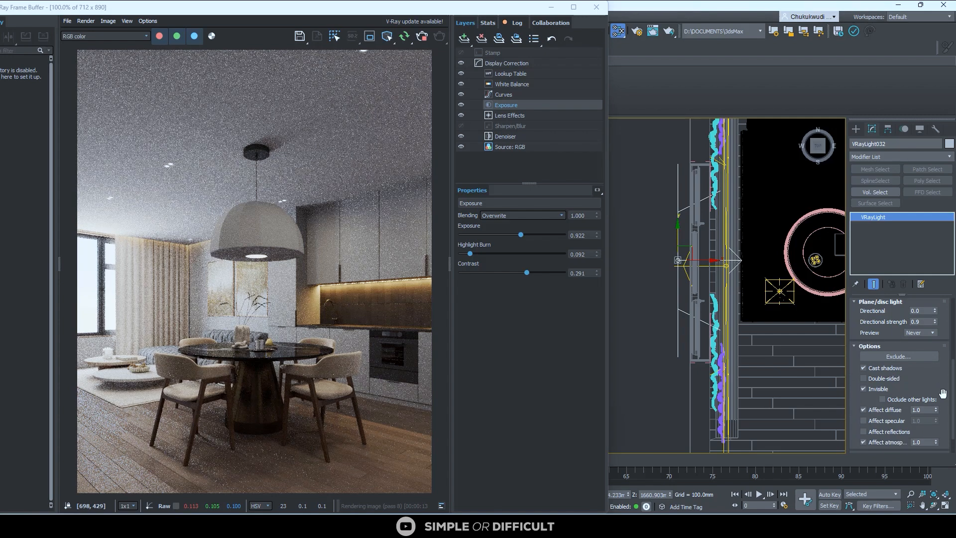
click(887, 431)
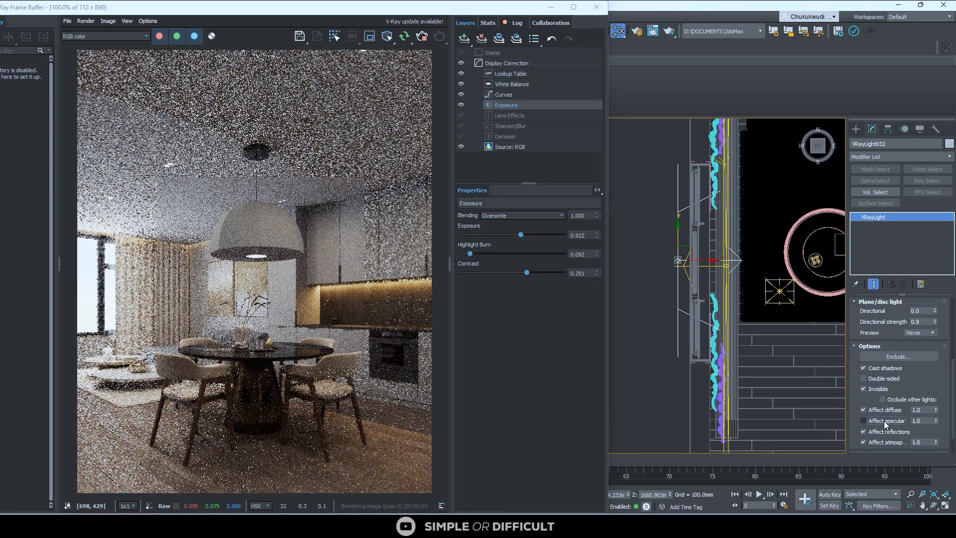
click(884, 422)
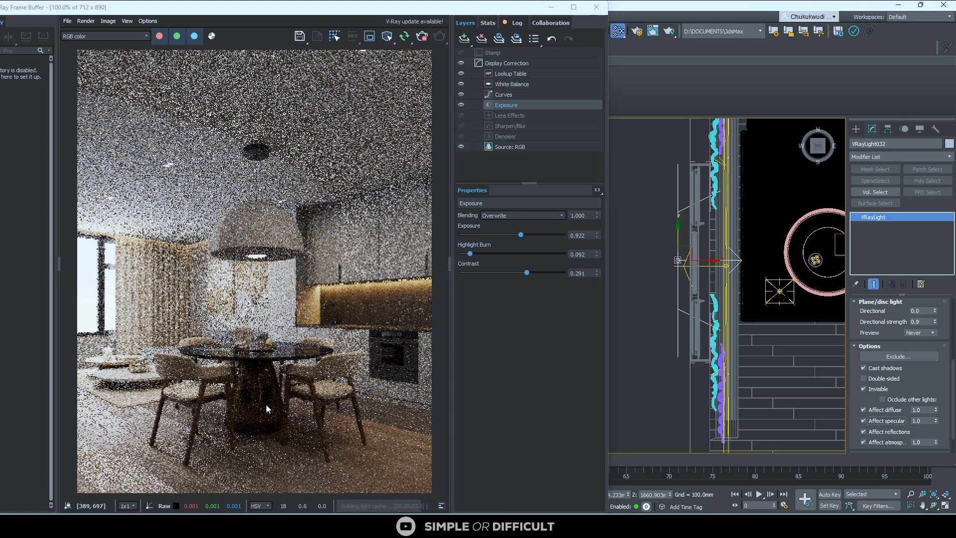
- Examine the lighting and reflections on the chairs, floor and upper kitchen cabinets in the render
scroll(187, 468, up, 3)
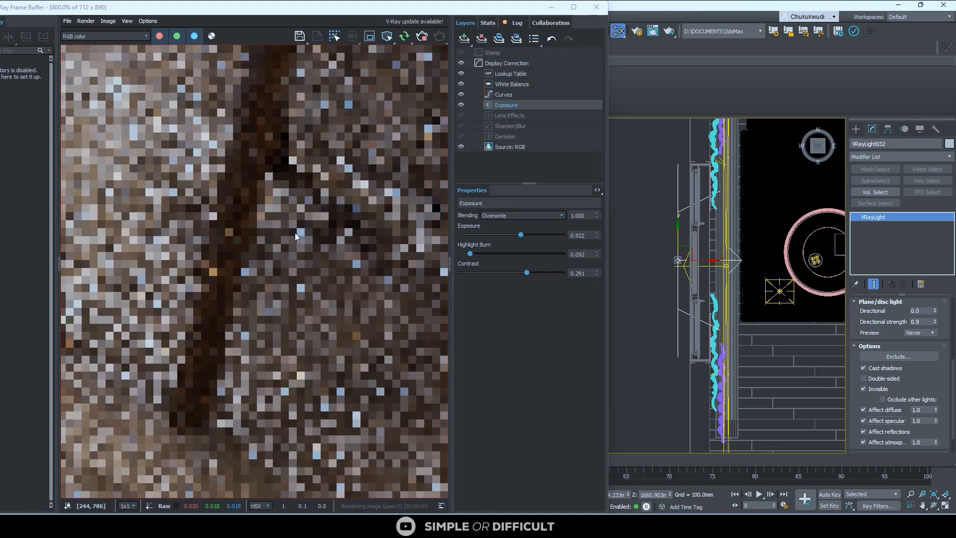
scroll(294, 232, down, 2)
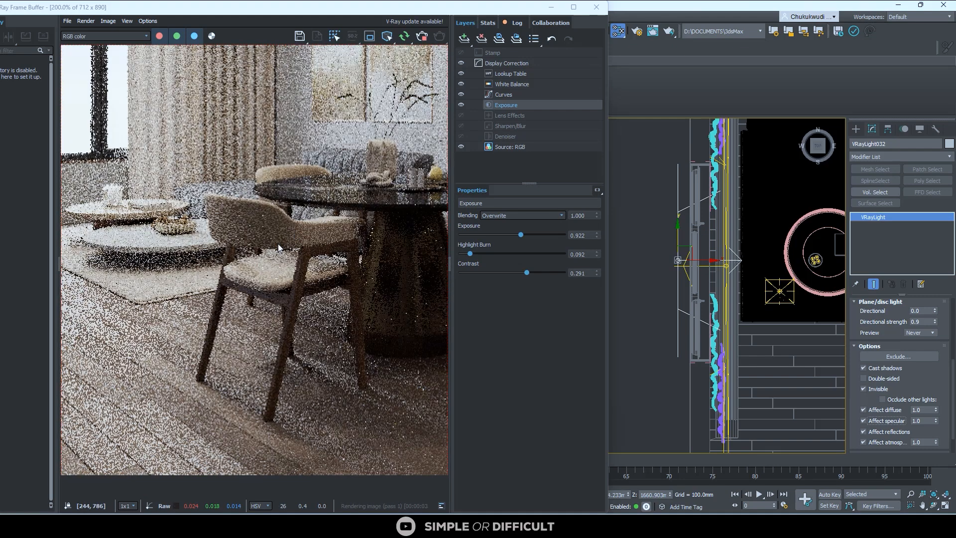
scroll(278, 248, down, 1)
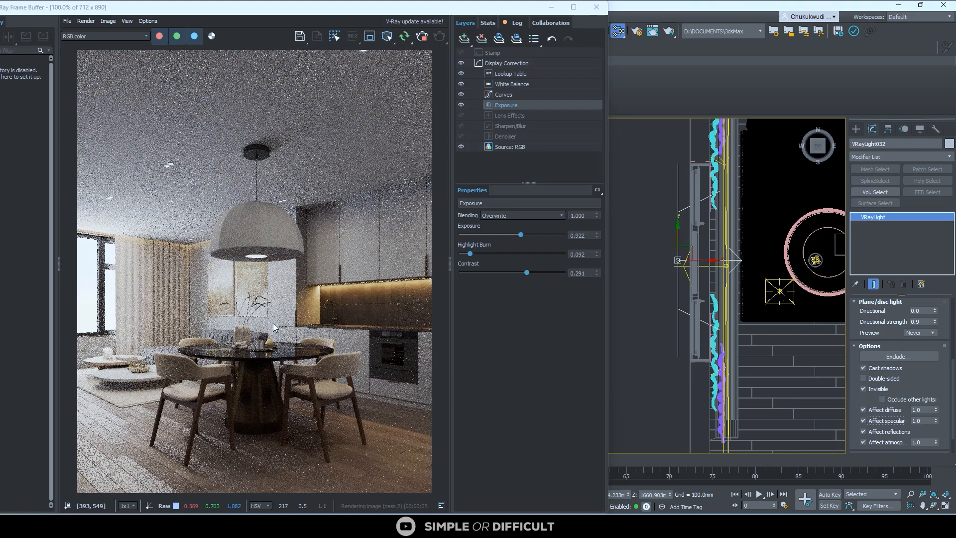
scroll(273, 328, down, 1)
scroll(219, 355, up, 1)
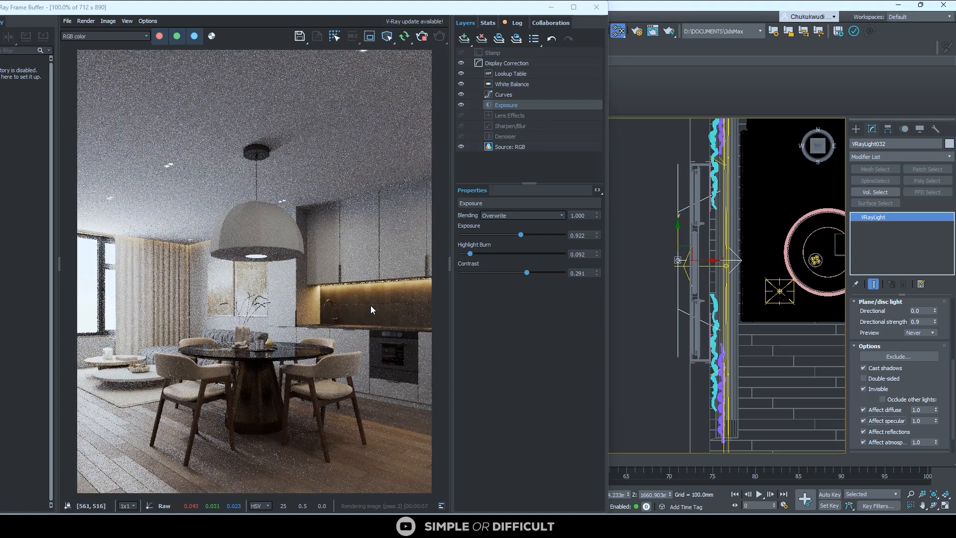
scroll(353, 240, up, 2)
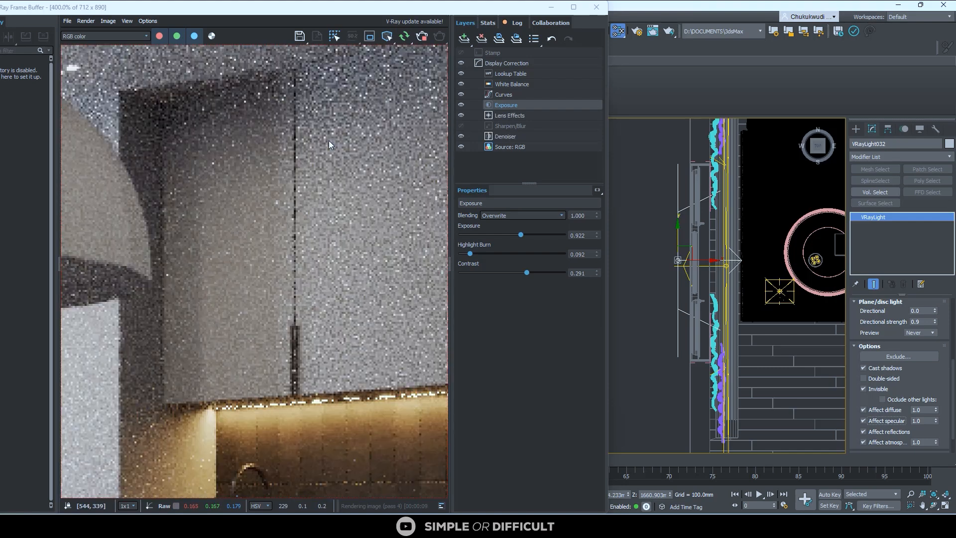
scroll(328, 140, down, 2)
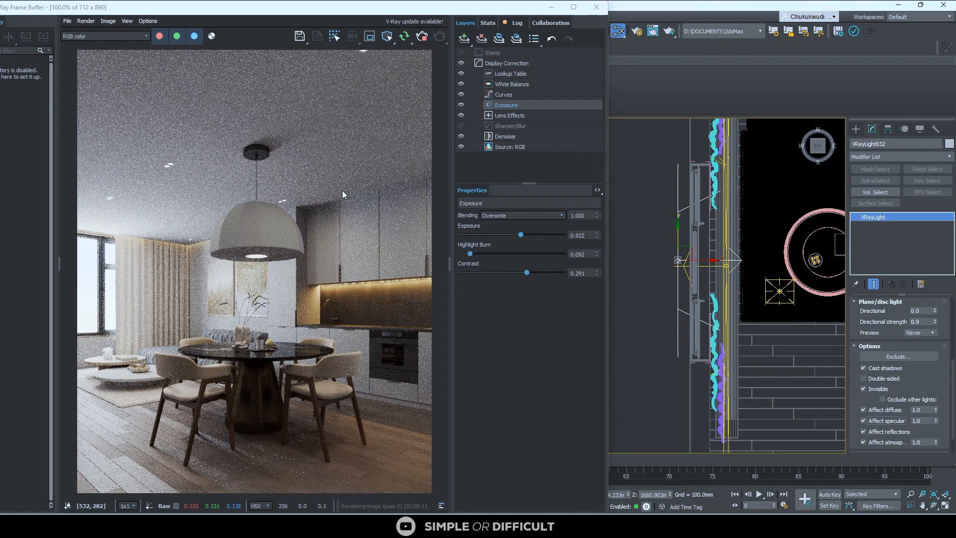
scroll(341, 190, down, 1)
scroll(263, 374, up, 1)
- Apply the white wall paint material from the V-Ray library's WallPaint & Wallpaper category to the extruded room-outline shape
scroll(671, 288, down, 4)
click(680, 343)
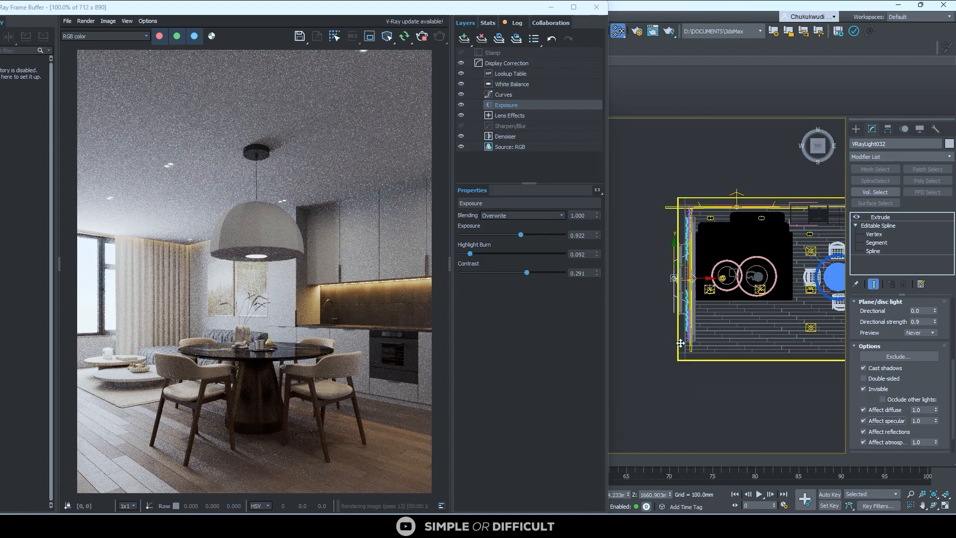
drag(375, 11, 393, 10)
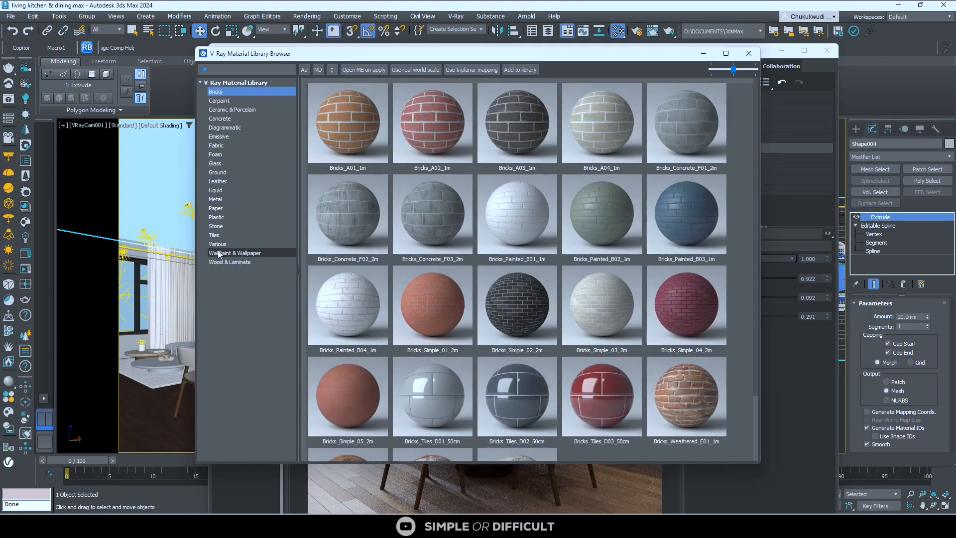
click(221, 253)
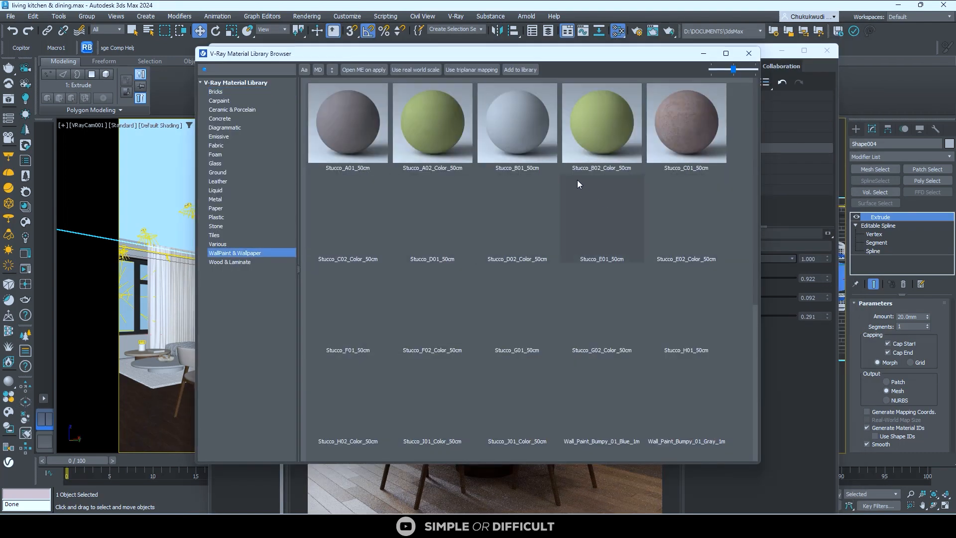
scroll(736, 199, down, 5)
drag(570, 52, 545, 404)
right_click(534, 268)
click(545, 292)
drag(537, 456, 400, 217)
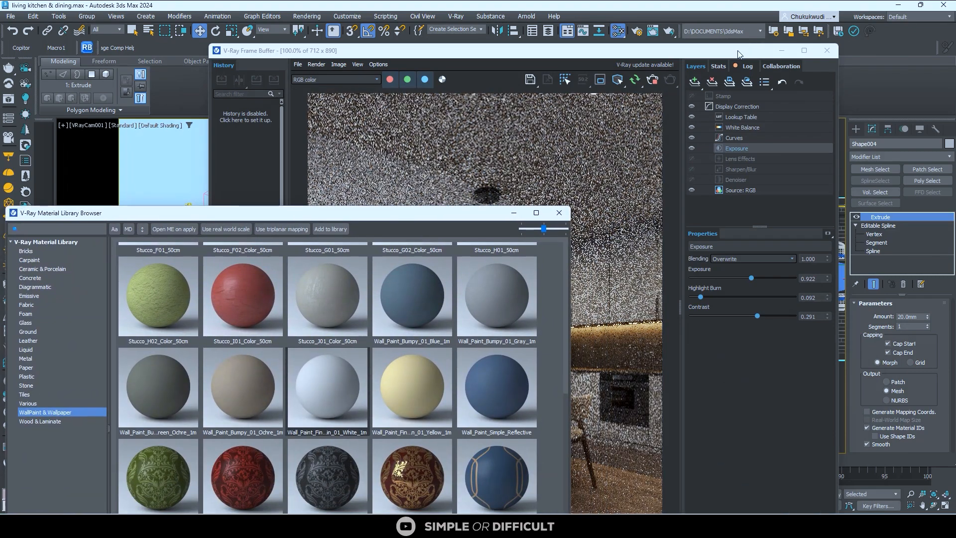
- Select the chamfered room box in the camera view and apply the Wall Paint White material from the V-Ray library to it
drag(738, 53, 860, 206)
click(354, 173)
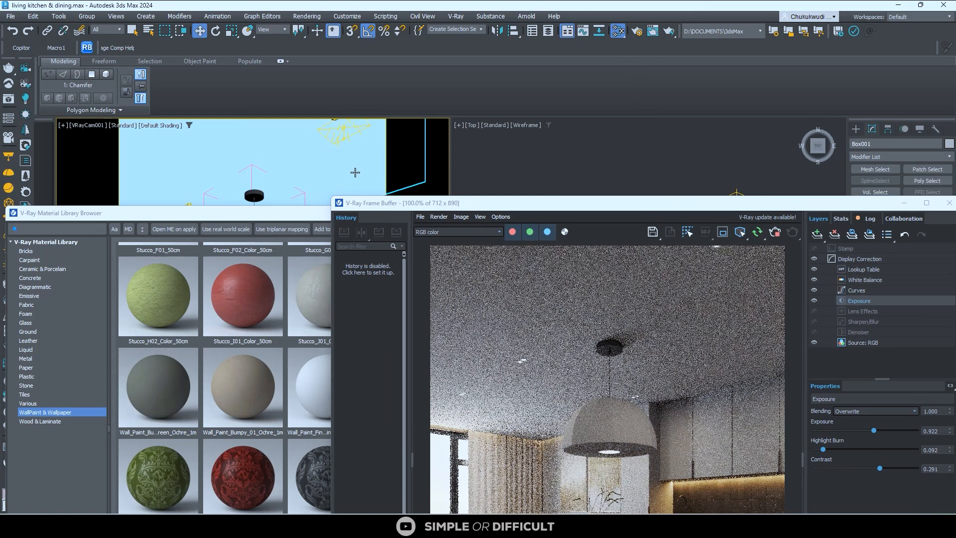
drag(301, 213, 697, 117)
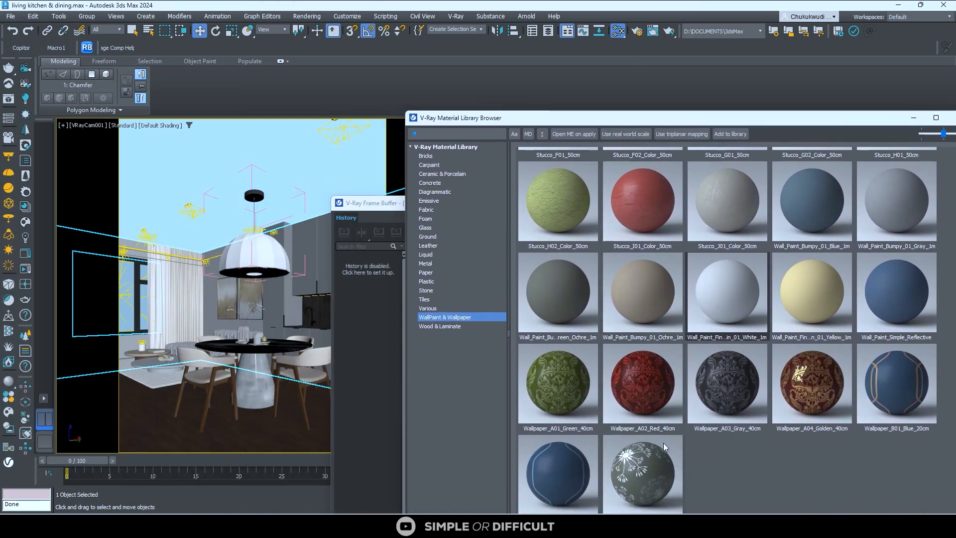
right_click(728, 291)
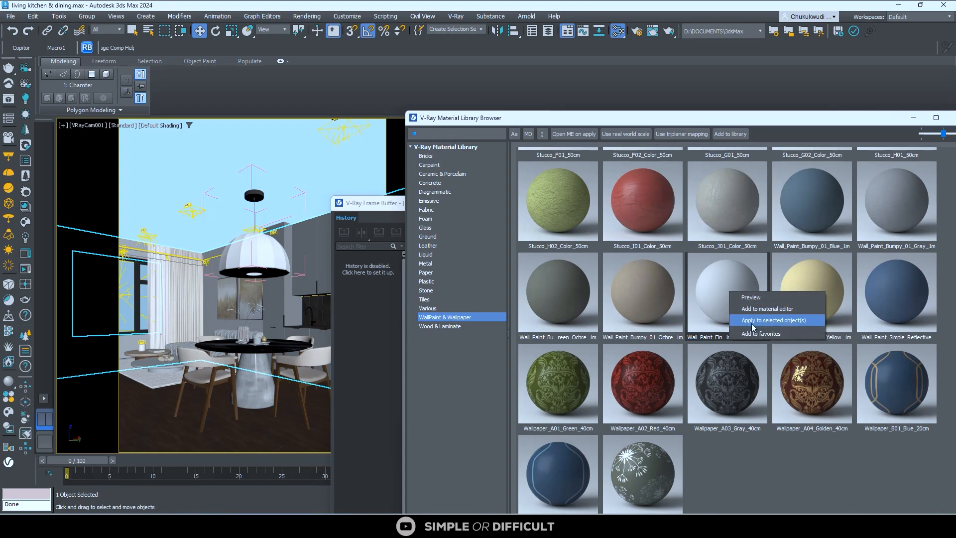
click(754, 324)
drag(787, 124, 165, 101)
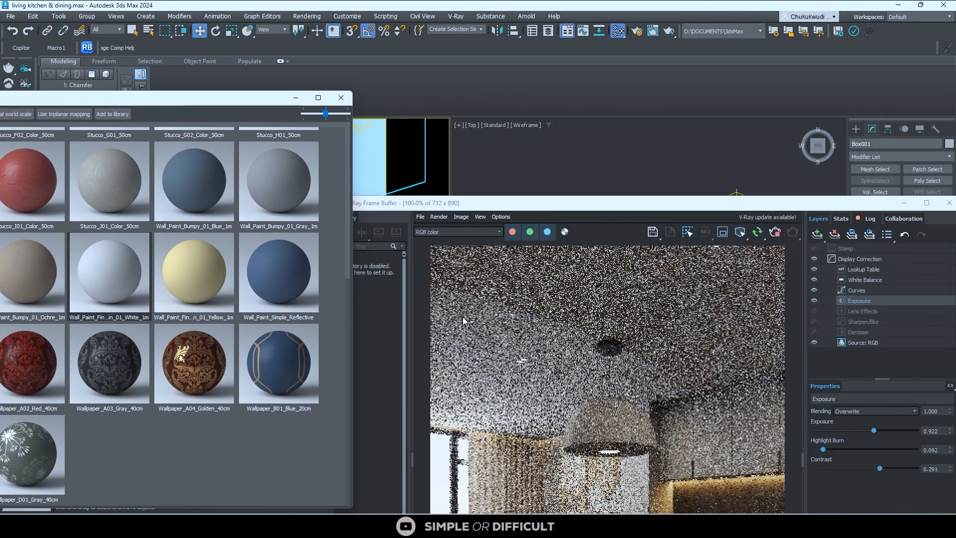
scroll(595, 326, up, 1)
scroll(615, 307, down, 2)
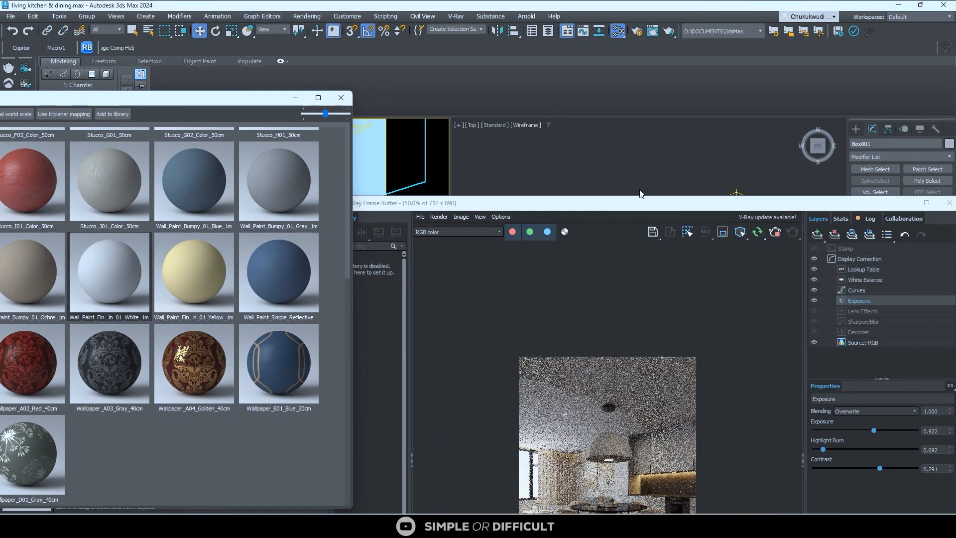
- Select the dropped ceiling shape and the outline shape above it, and apply the same white wall paint material to both
drag(651, 207, 601, 359)
scroll(647, 248, down, 3)
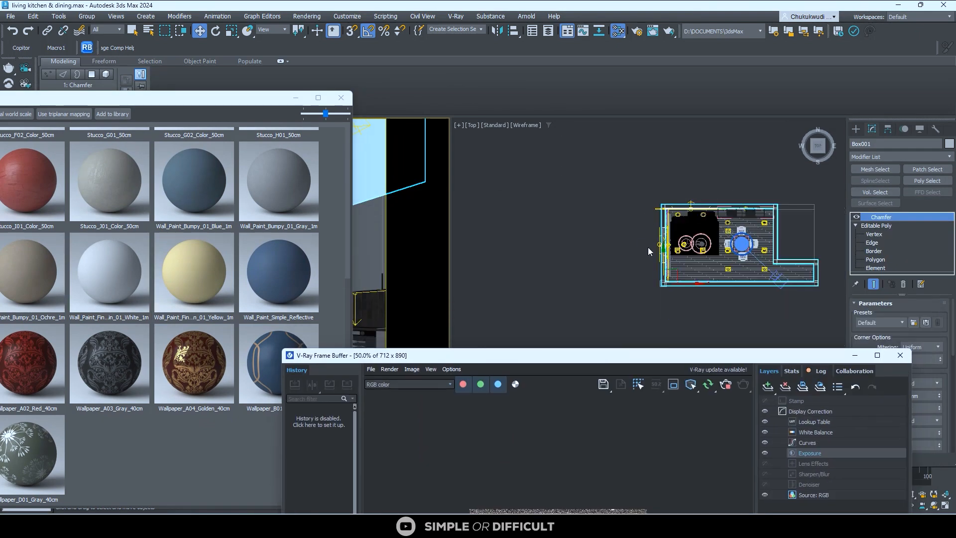
alt+middle_drag(677, 206, 828, 211)
scroll(771, 224, up, 5)
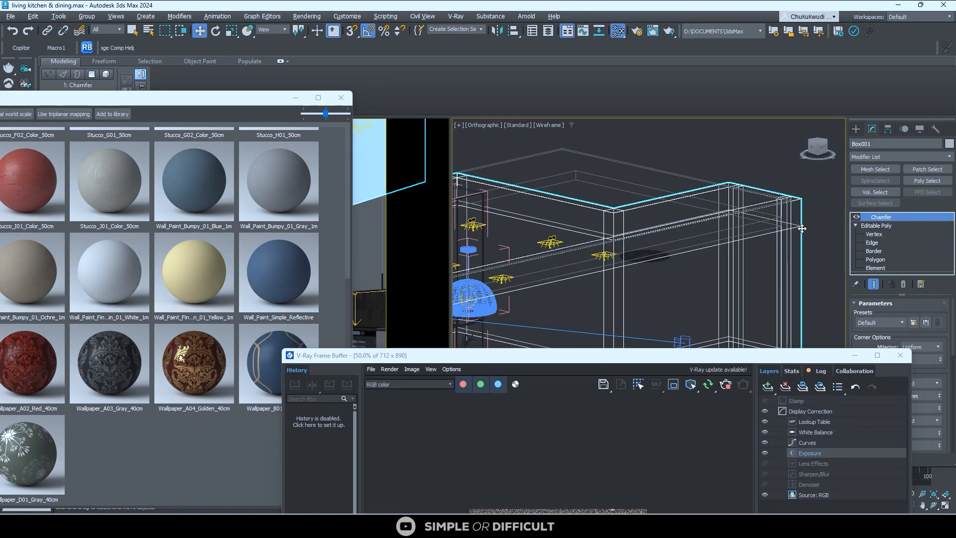
click(772, 229)
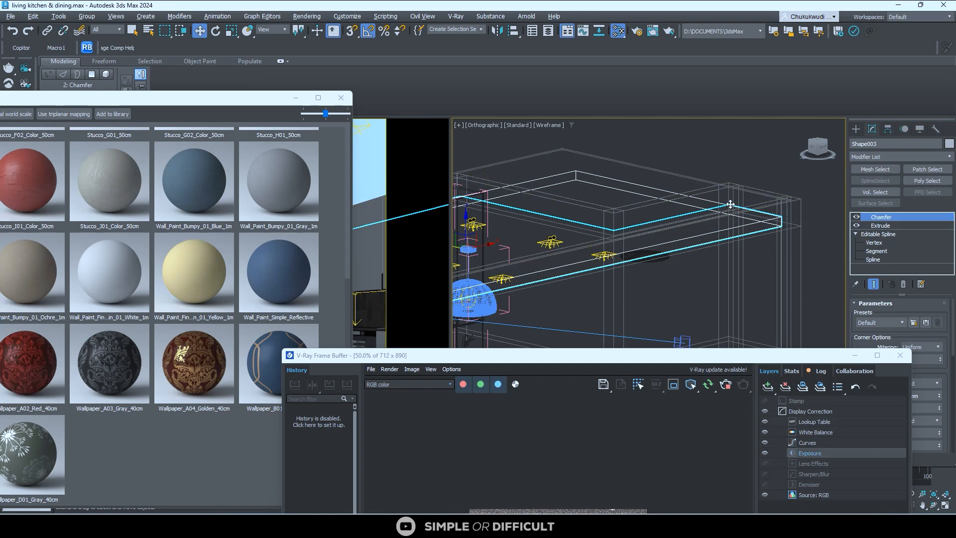
ctrl+click(745, 191)
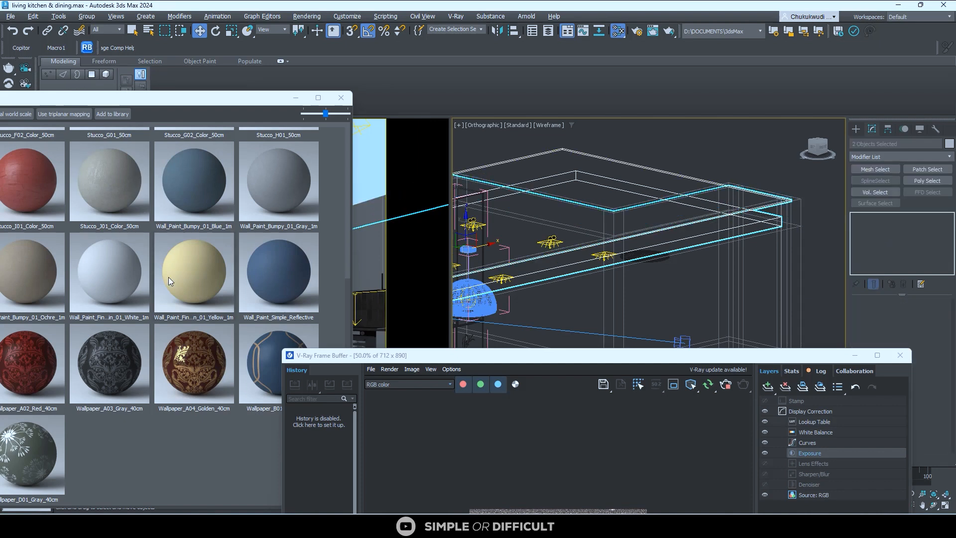
right_click(112, 287)
click(194, 317)
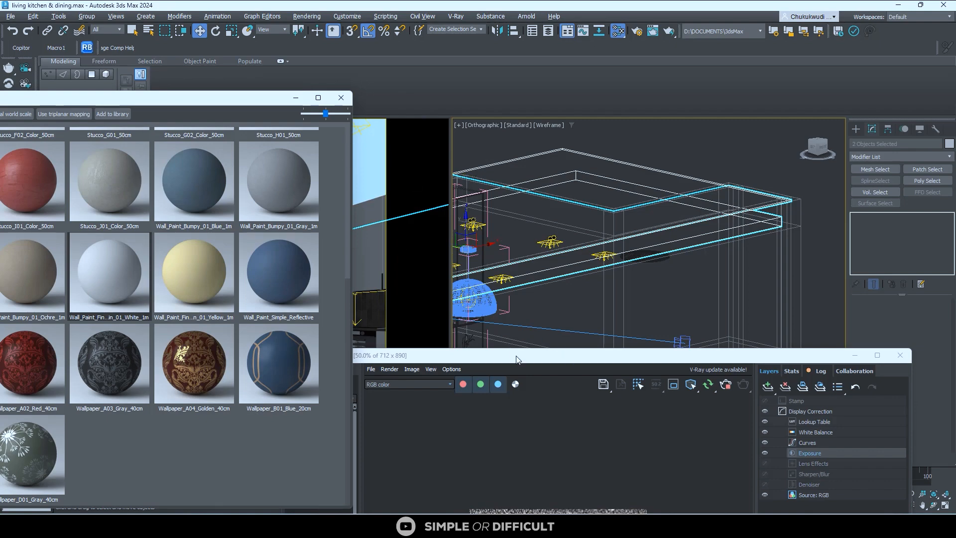
- Examine the ceiling, pendant lamp, kitchen cabinets and oven in the updated render
drag(516, 356, 559, 101)
scroll(616, 374, up, 2)
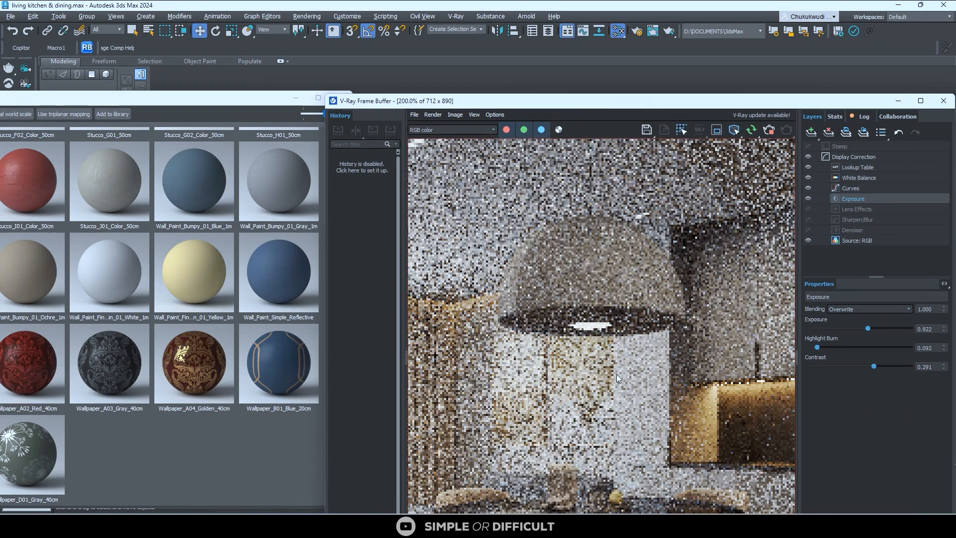
scroll(616, 374, down, 2)
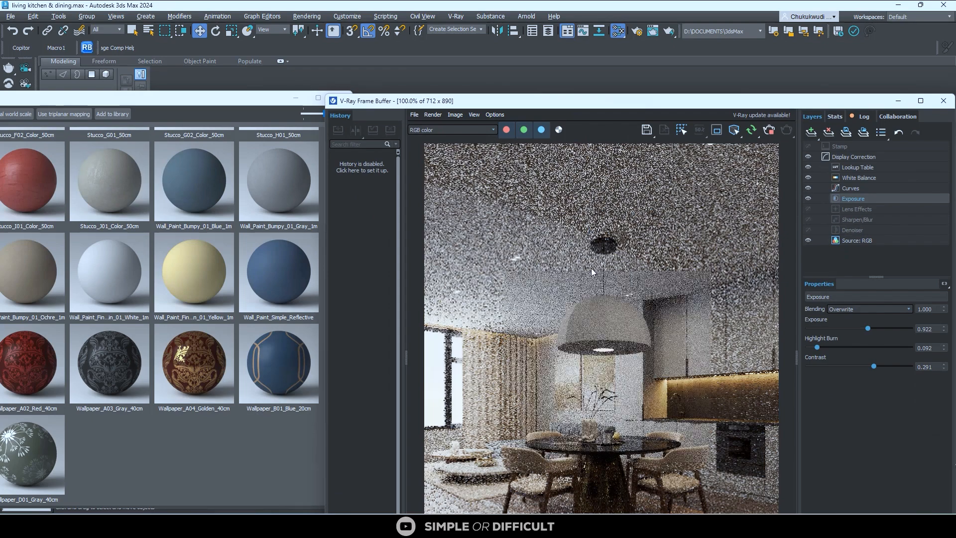
scroll(588, 278, down, 1)
scroll(586, 451, up, 1)
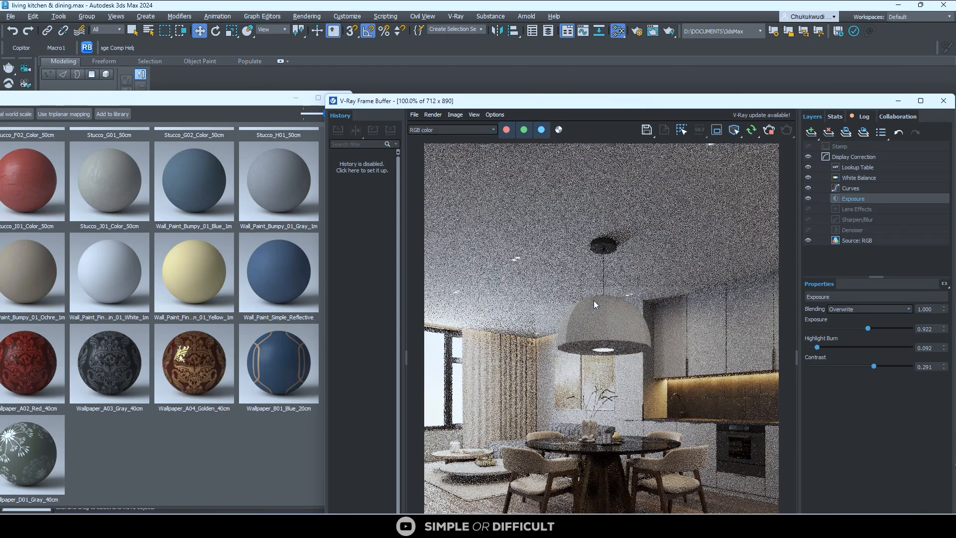
scroll(573, 358, down, 1)
scroll(555, 418, up, 2)
scroll(574, 377, down, 1)
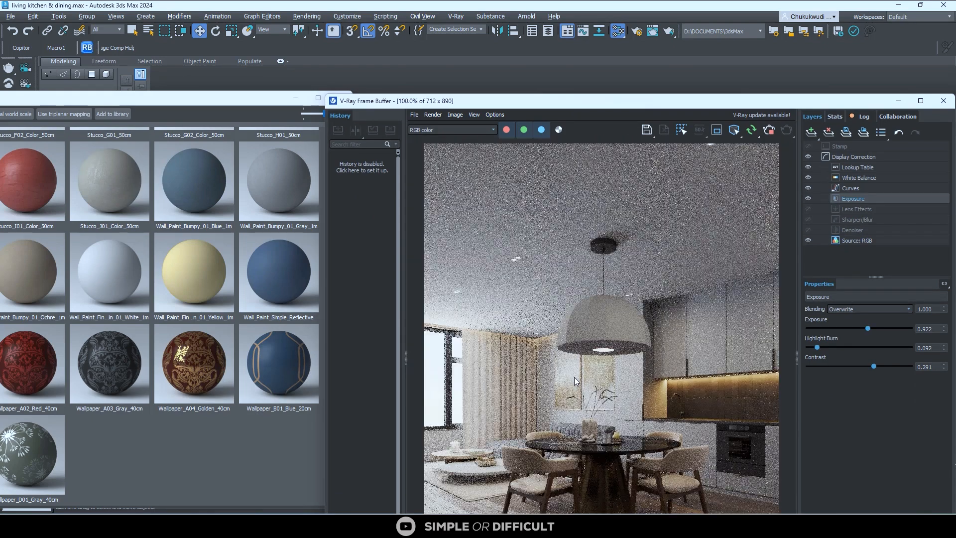
scroll(575, 377, down, 1)
scroll(557, 465, up, 1)
scroll(702, 296, up, 1)
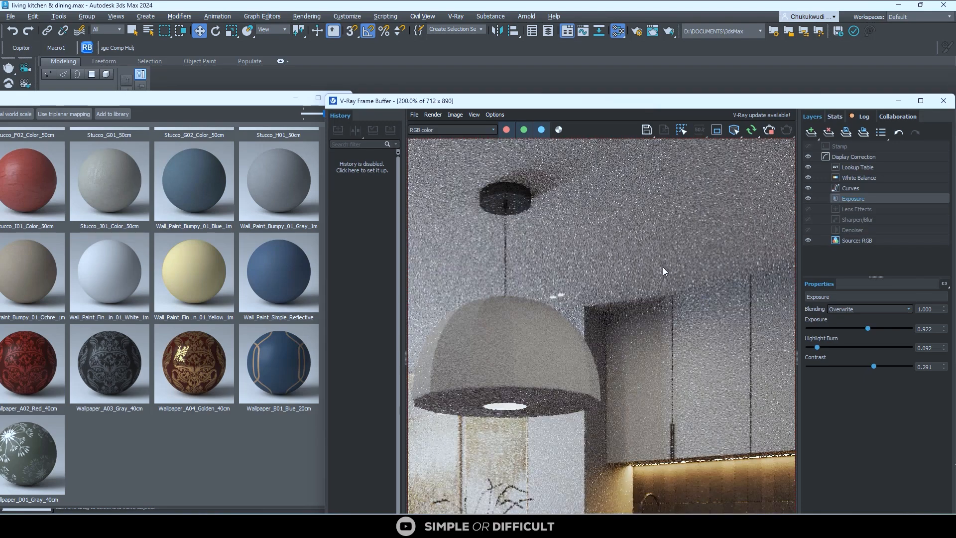
scroll(662, 270, down, 1)
scroll(757, 472, up, 2)
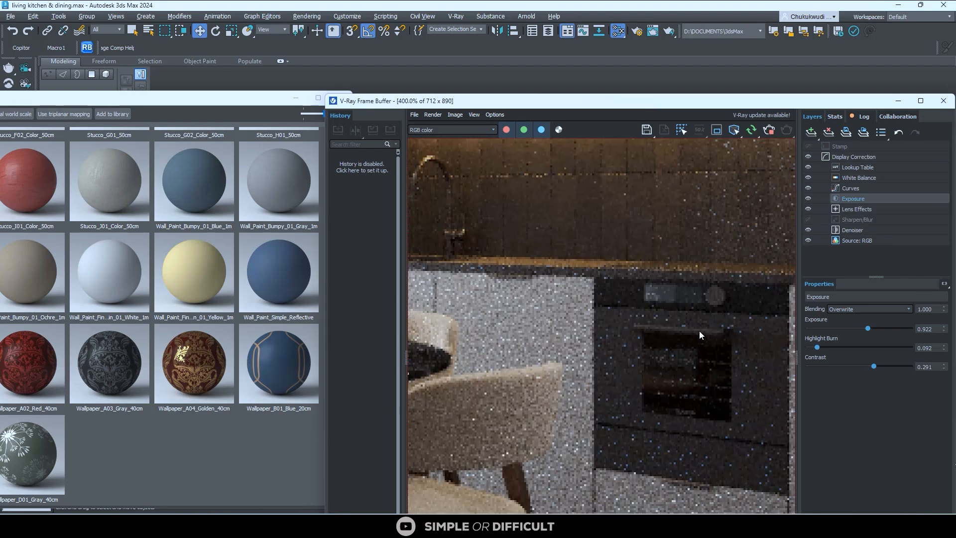
scroll(700, 329, down, 2)
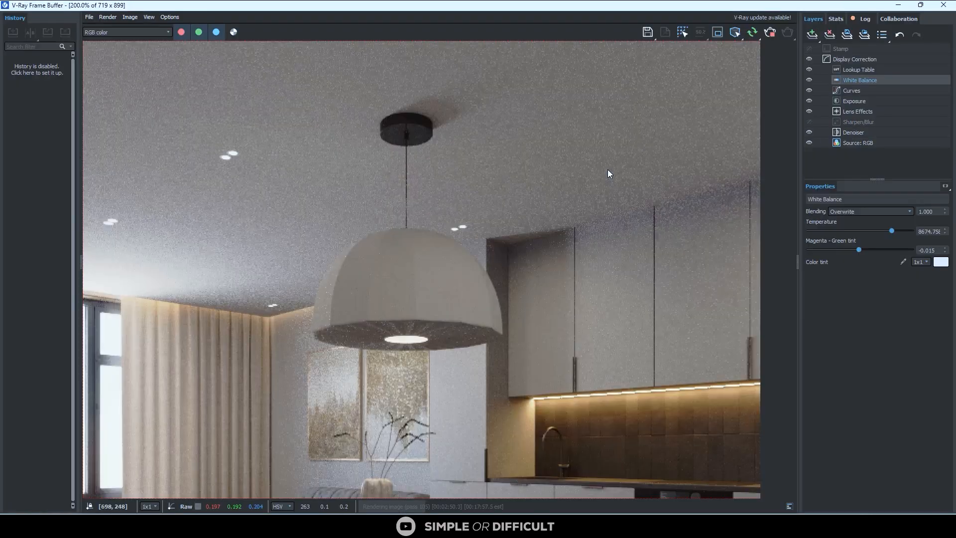
scroll(608, 172, down, 1)
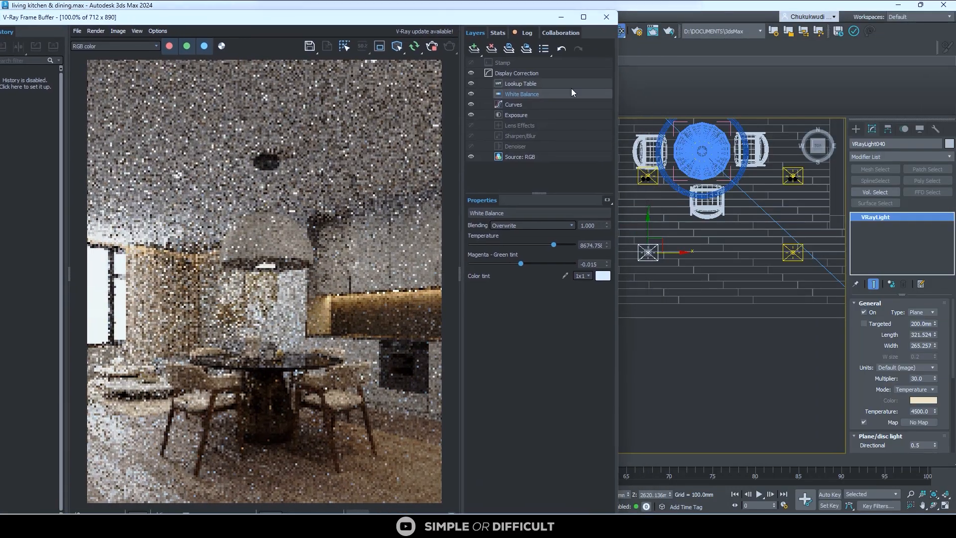
- Turn the top viewport to a front view of the room and select the dropped ceiling shape
scroll(754, 187, down, 2)
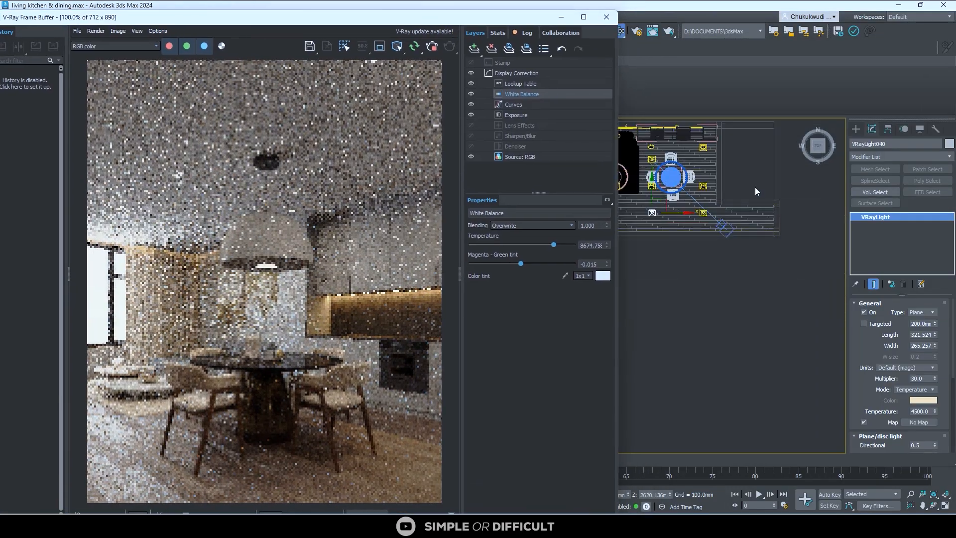
click(818, 162)
middle_drag(702, 184, 745, 325)
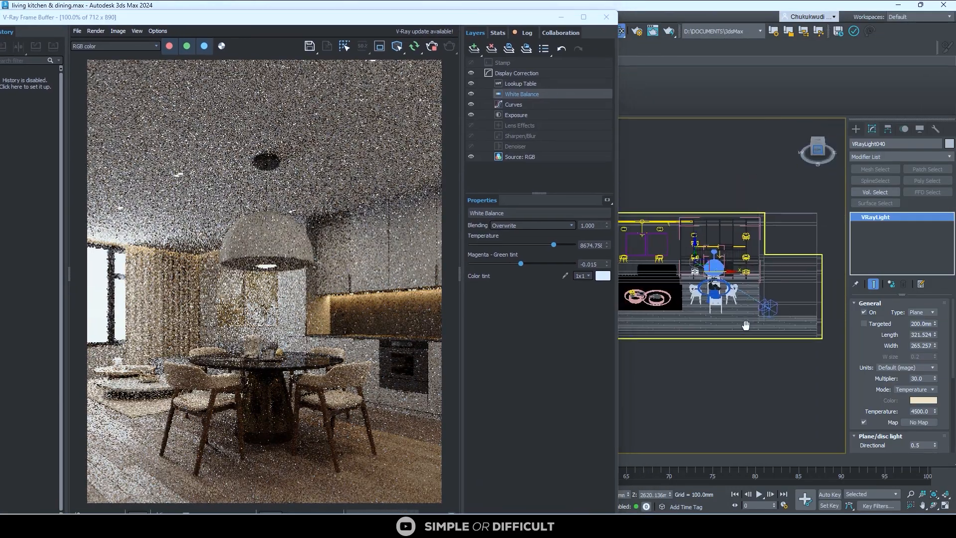
middle_drag(764, 236, 801, 420)
scroll(757, 264, up, 7)
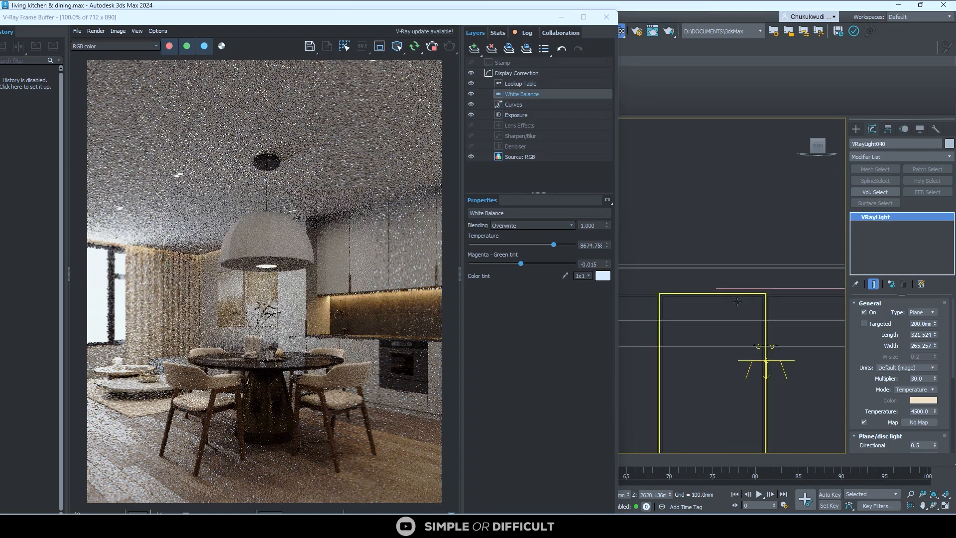
click(746, 320)
scroll(746, 319, down, 5)
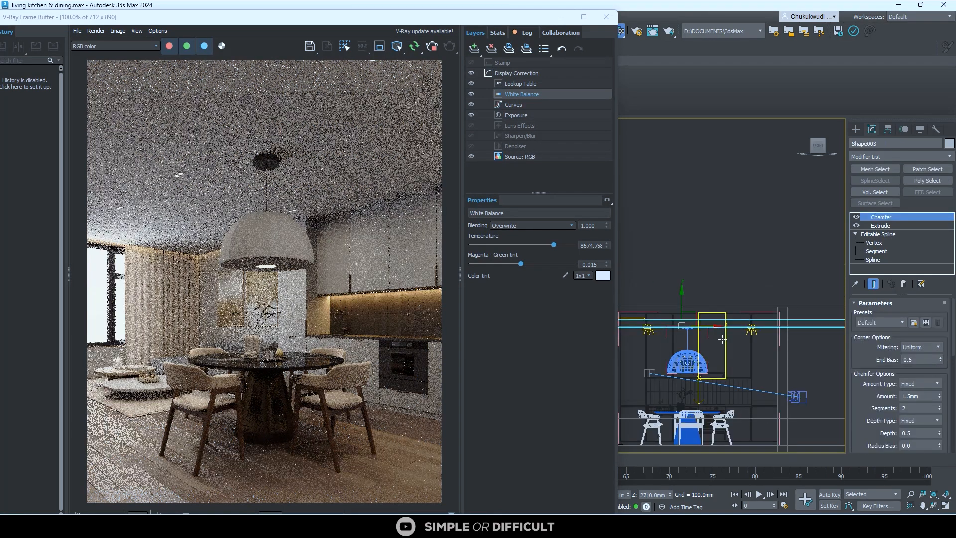
click(725, 339)
scroll(734, 334, down, 4)
middle_drag(736, 335, 797, 322)
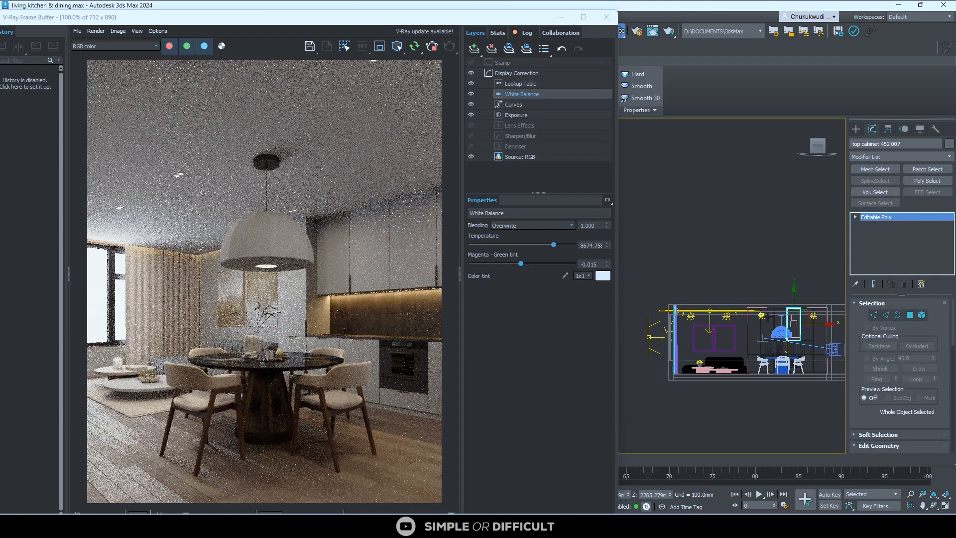
scroll(734, 321, up, 2)
middle_drag(733, 321, 609, 320)
scroll(702, 309, up, 3)
click(707, 310)
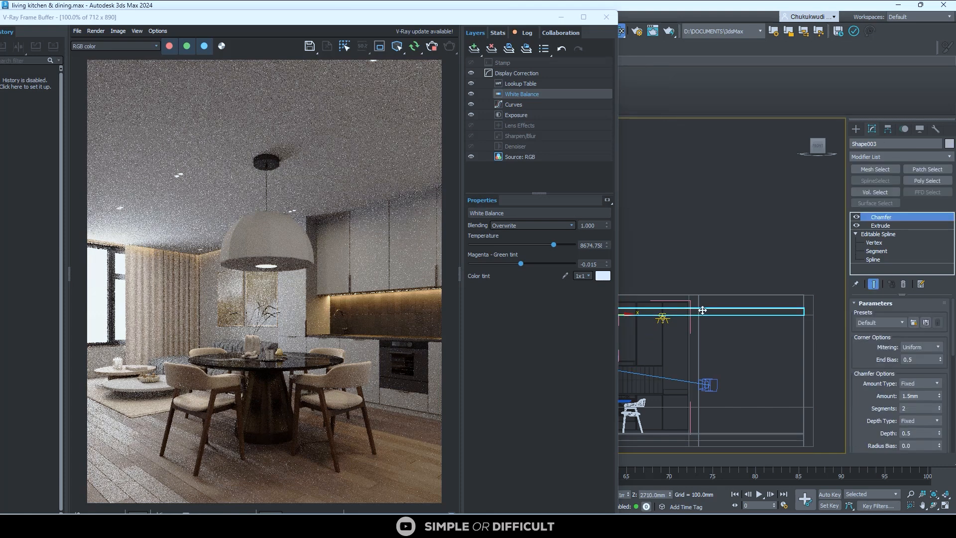
- Inspect the dropped ceiling's ends and add the plane lights along the ceiling cove near the curtains to the selection
scroll(737, 308, down, 3)
scroll(777, 304, up, 6)
scroll(778, 304, down, 5)
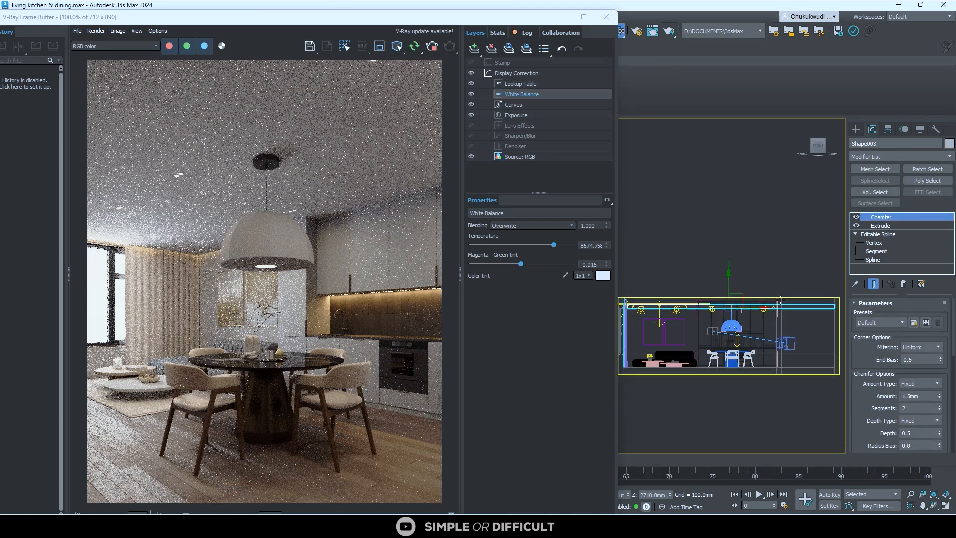
scroll(681, 269, up, 6)
scroll(680, 270, down, 2)
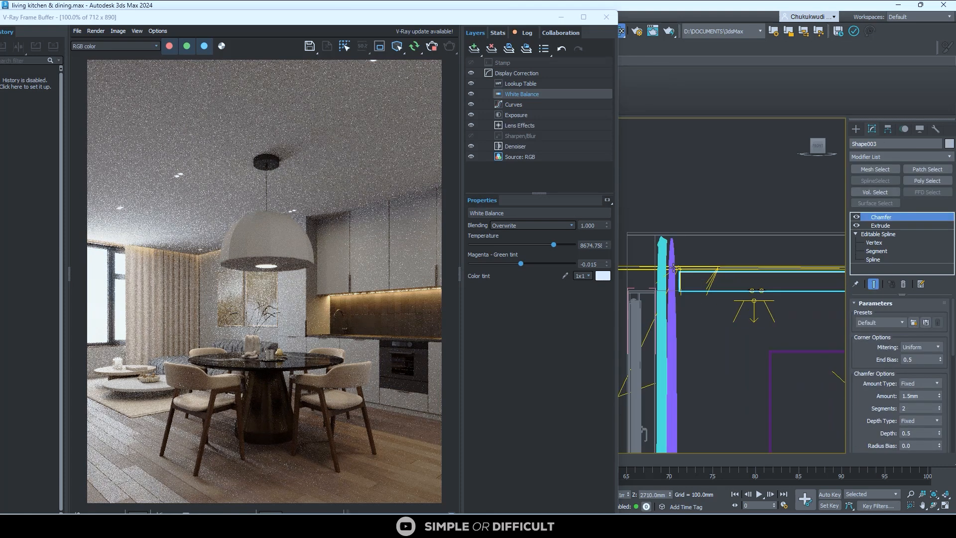
middle_drag(780, 276, 709, 309)
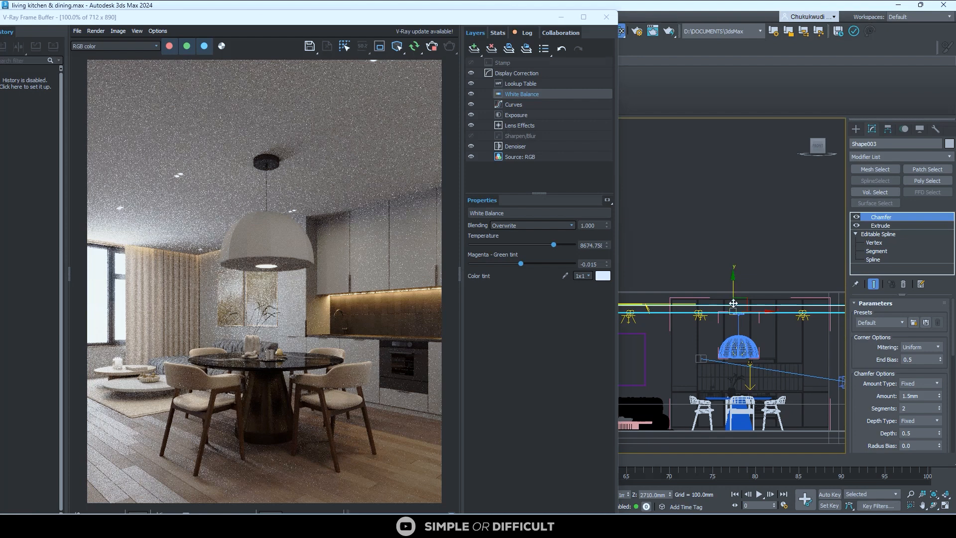
scroll(734, 303, up, 4)
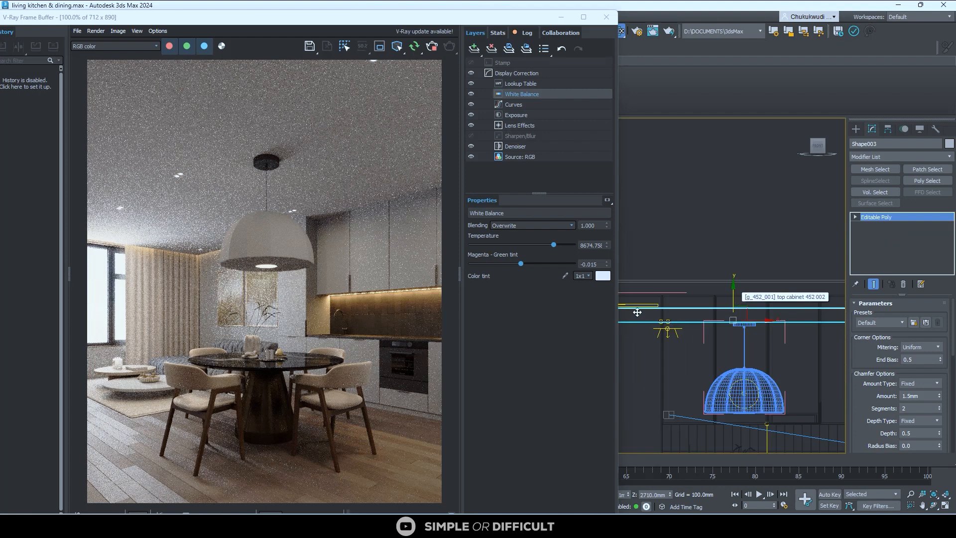
scroll(642, 311, up, 4)
ctrl+click(647, 301)
scroll(761, 295, down, 10)
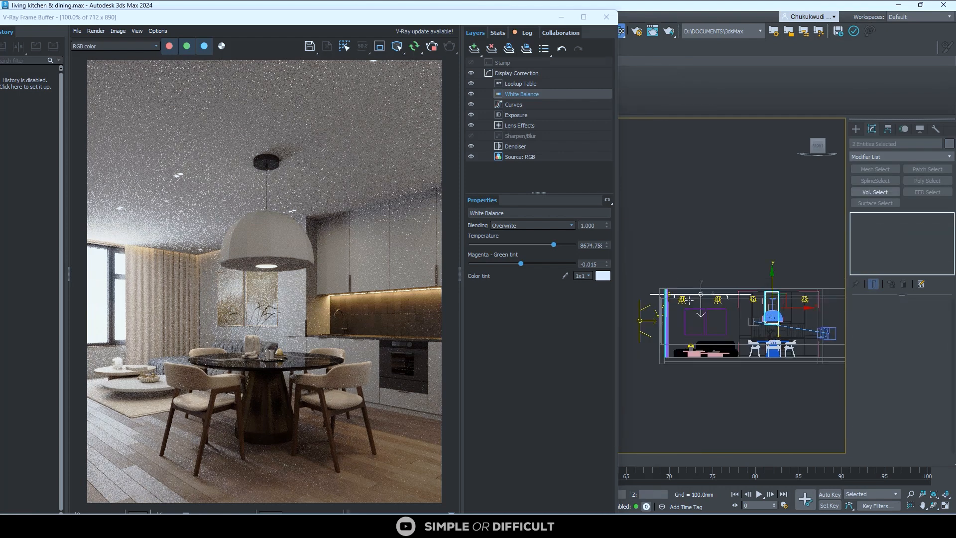
scroll(718, 291, up, 10)
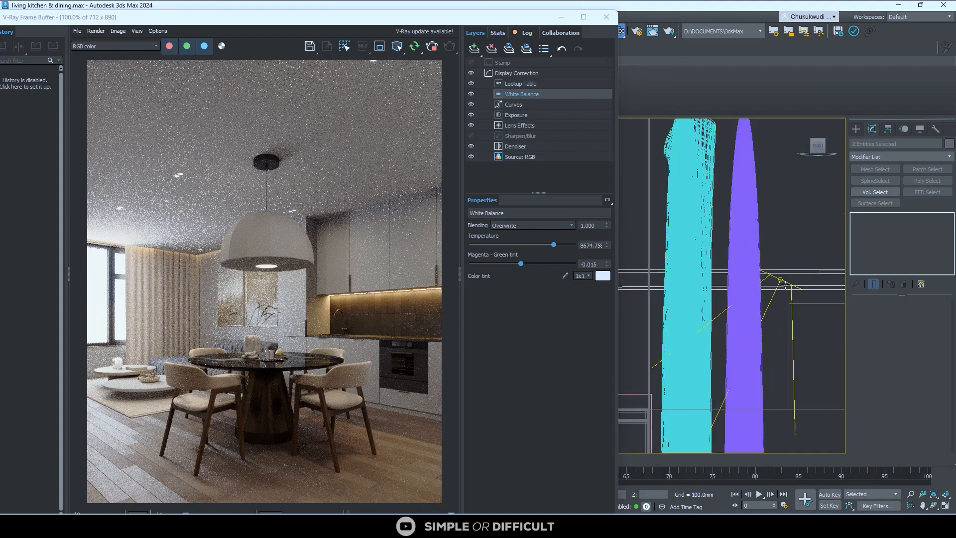
ctrl+click(782, 281)
scroll(779, 286, down, 8)
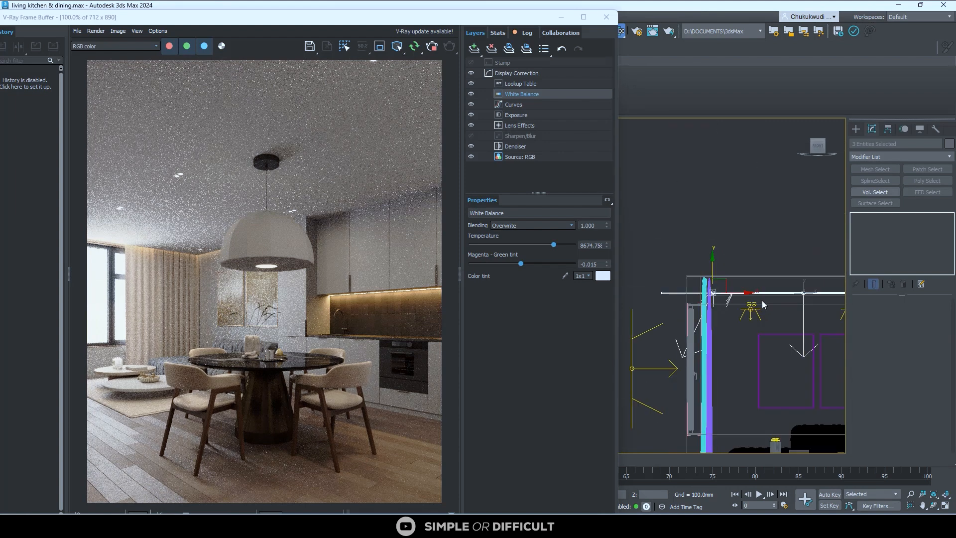
- Try to move the selected ceiling cove lights upward, and undo the move
scroll(773, 292, down, 2)
mouse_move(837, 294)
middle_down()
mouse_move(718, 294)
mouse_move(843, 277)
middle_up()
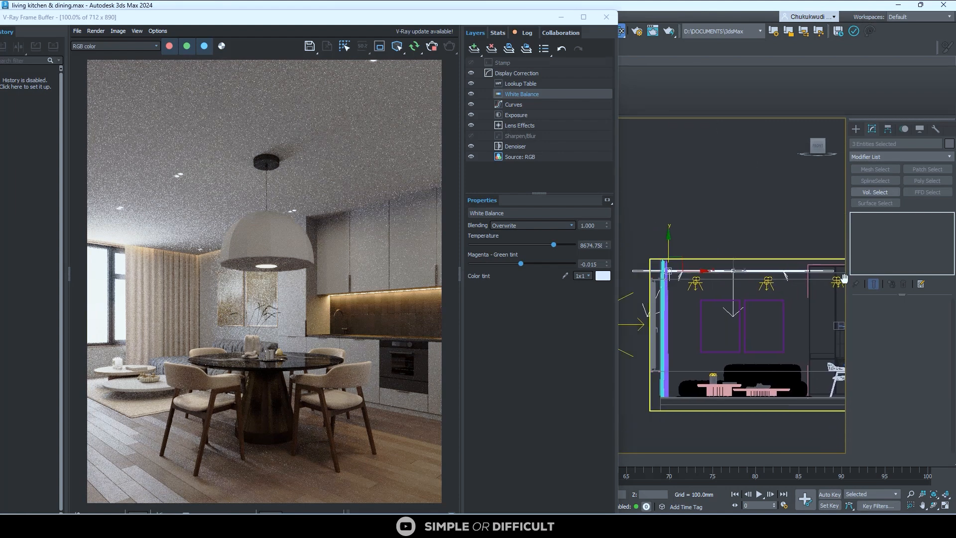
scroll(652, 272, up, 2)
scroll(650, 272, up, 5)
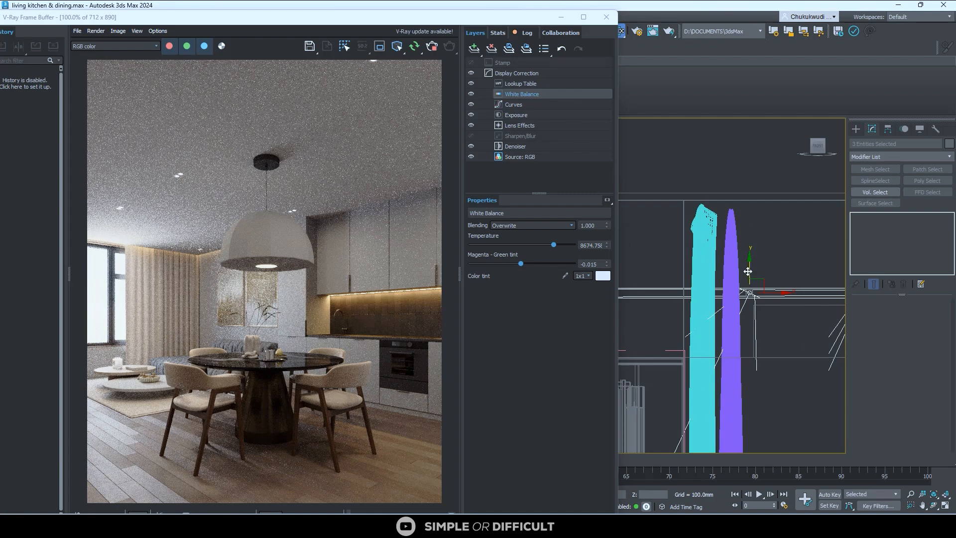
drag(747, 271, 745, 211)
key(ctrl+z)
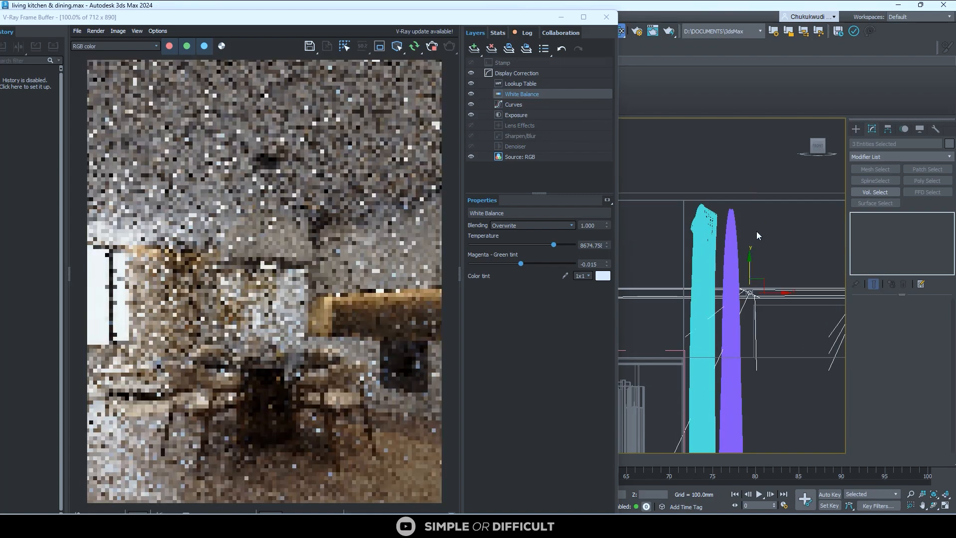
- Add one more object to the selected dropped ceiling and cove lights, and move the selection upward in the front view
ctrl+click(783, 307)
scroll(638, 307, down, 4)
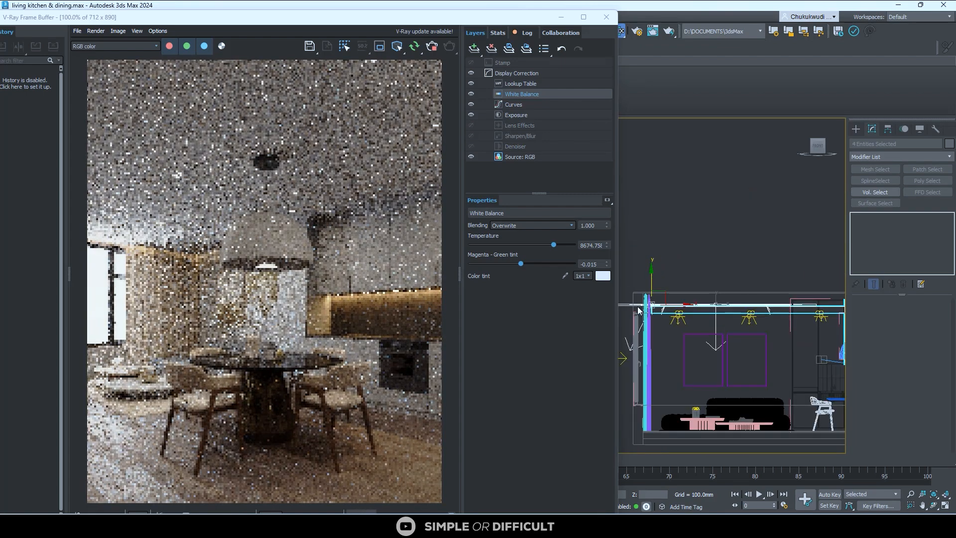
scroll(717, 298, up, 8)
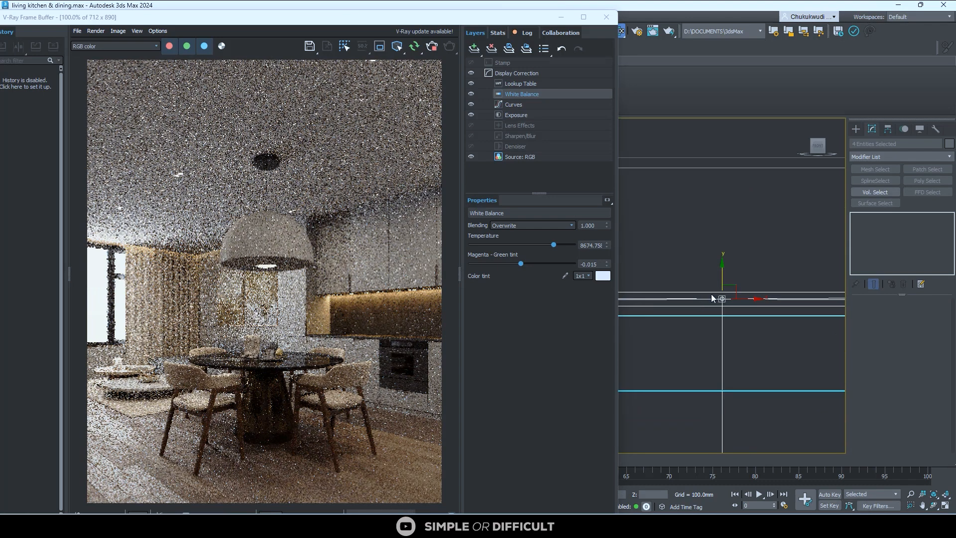
drag(721, 272, 723, 181)
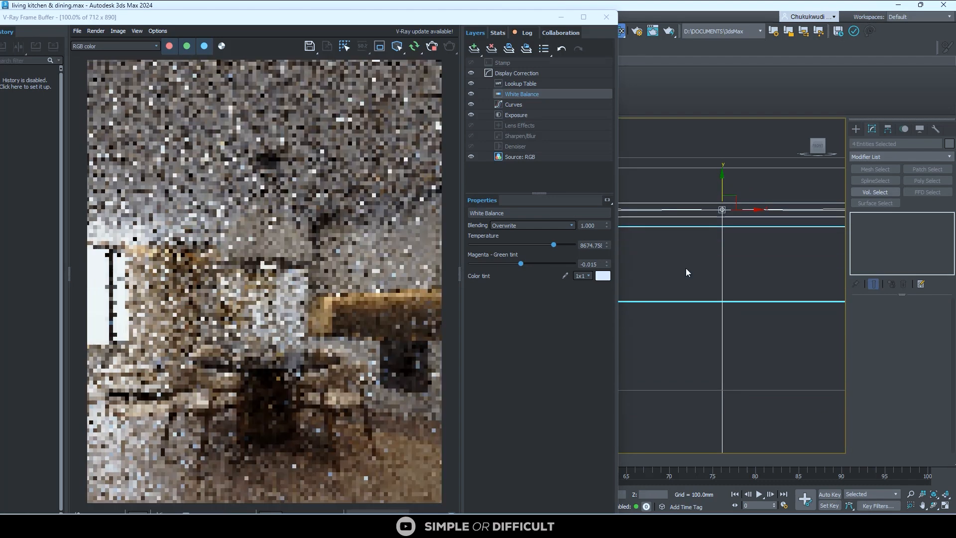
- Fine-tune the height of the selected ceiling and cove lights so the ceiling's lower edge meets the top of the kitchen cabinets
scroll(686, 270, down, 6)
scroll(685, 272, down, 5)
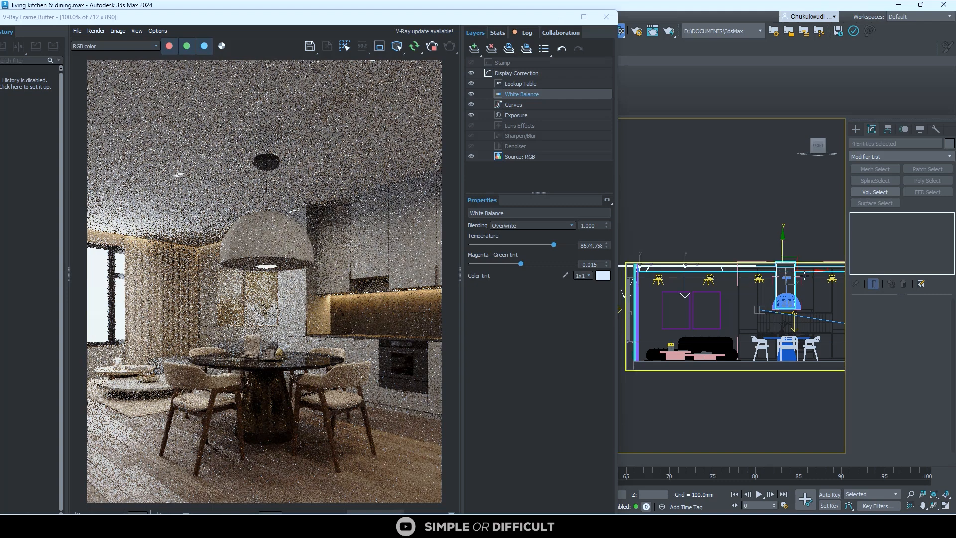
scroll(805, 276, up, 8)
drag(726, 263, 743, 237)
scroll(641, 285, down, 5)
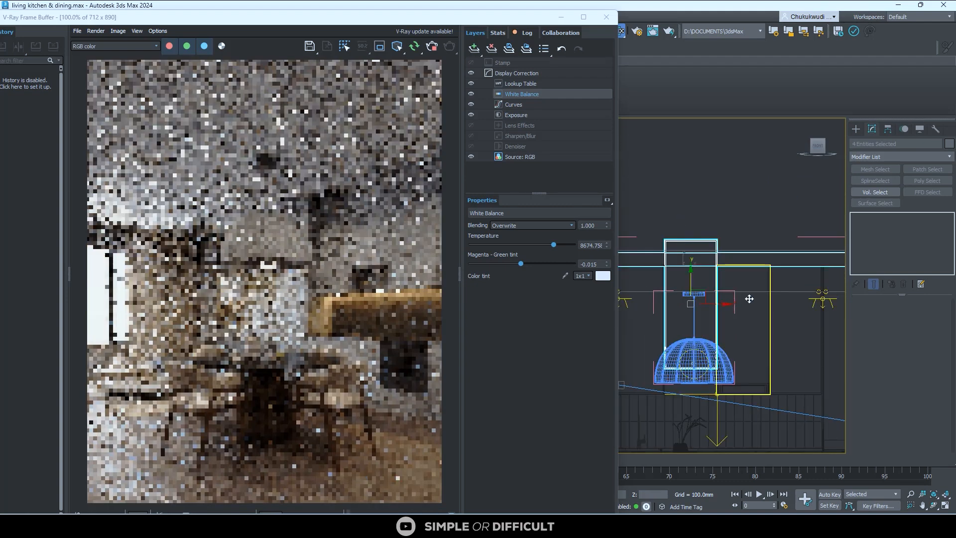
scroll(729, 248, up, 8)
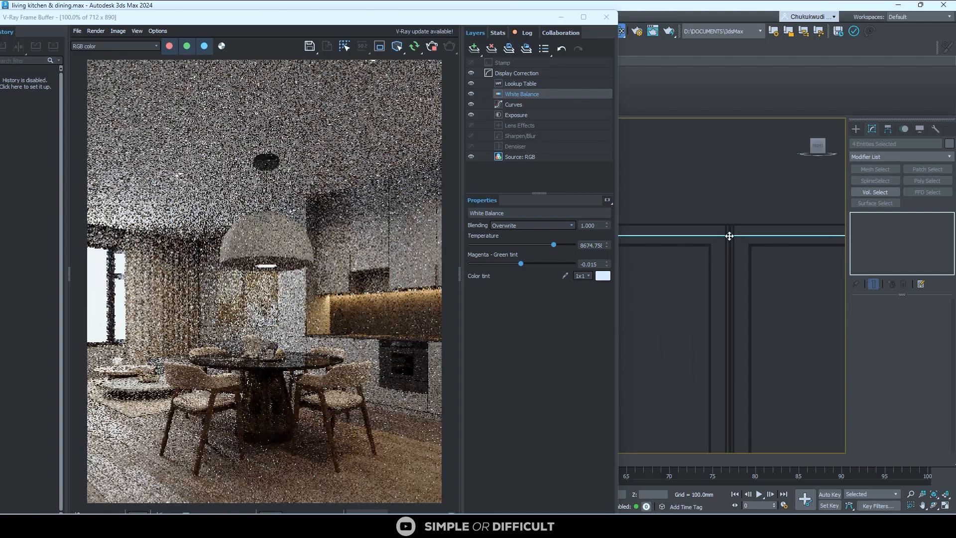
drag(742, 219, 744, 224)
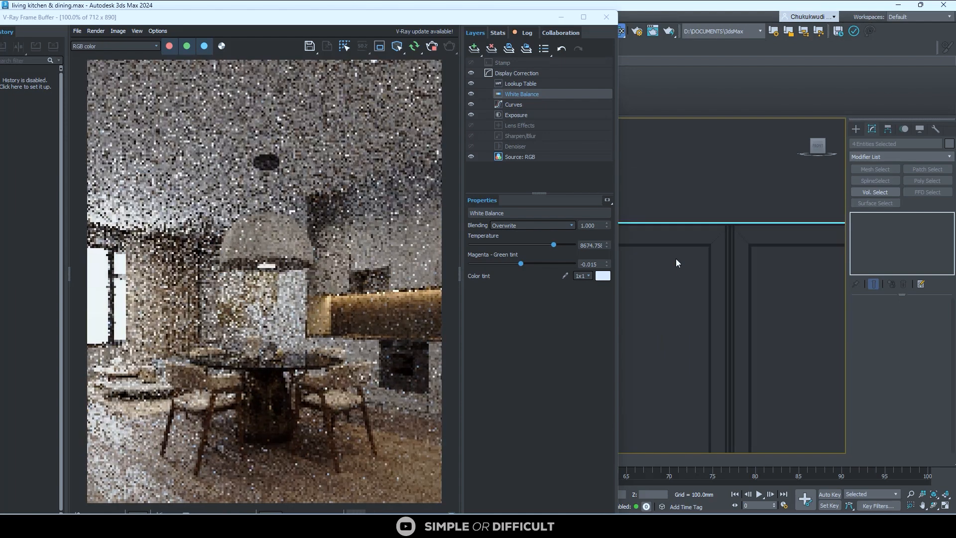
- Move the upper vertices of the room walls object Box001 up, above the raised dropped ceiling, and clear the selection
scroll(676, 258, down, 6)
scroll(744, 245, up, 6)
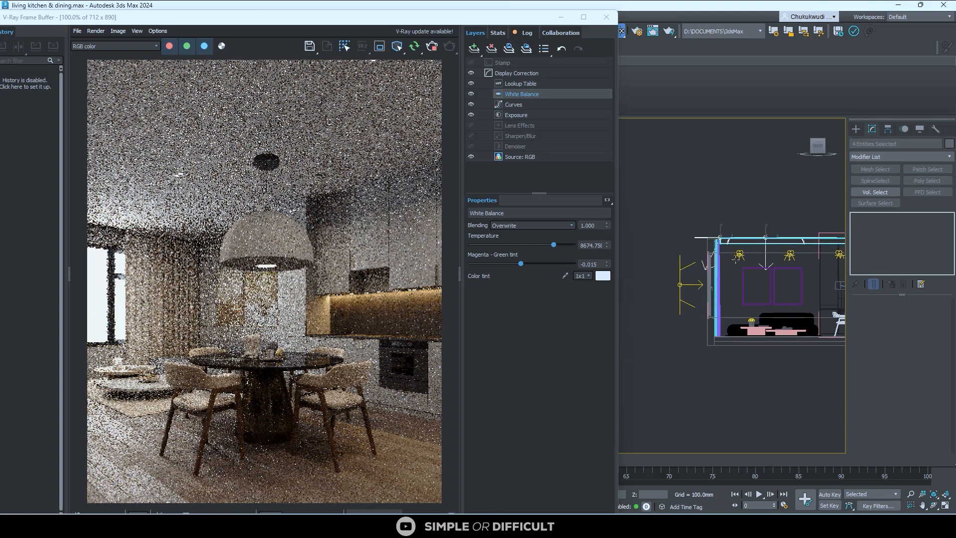
click(690, 250)
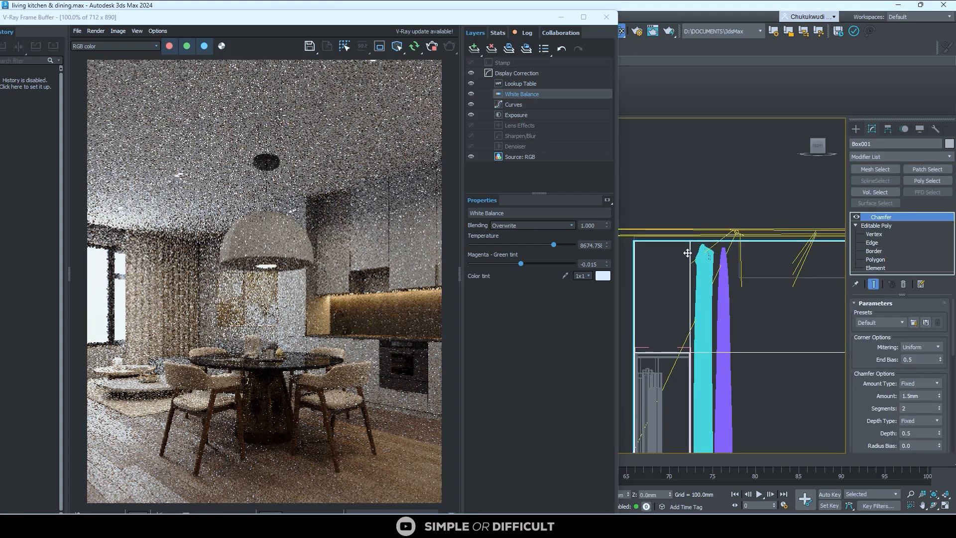
scroll(689, 251, down, 6)
click(870, 232)
scroll(692, 259, down, 5)
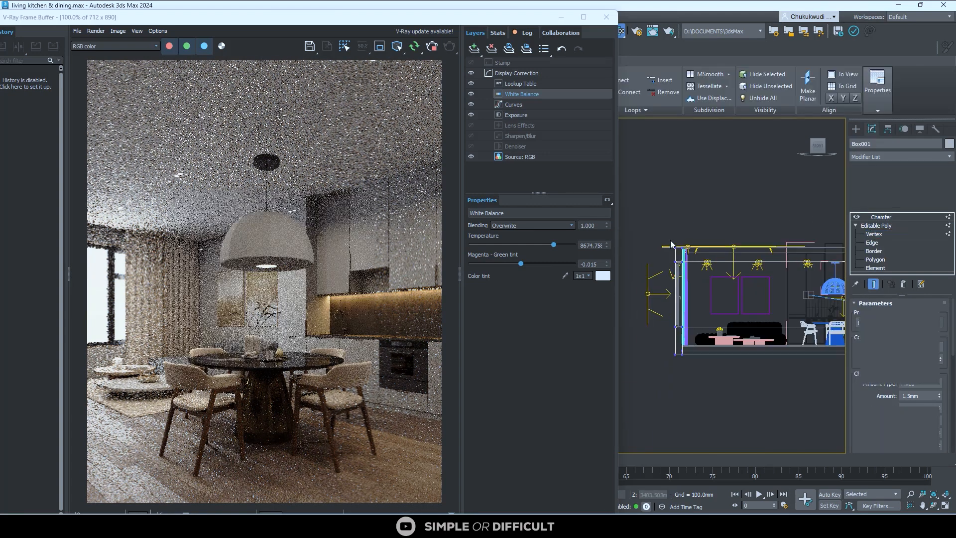
drag(653, 216, 844, 248)
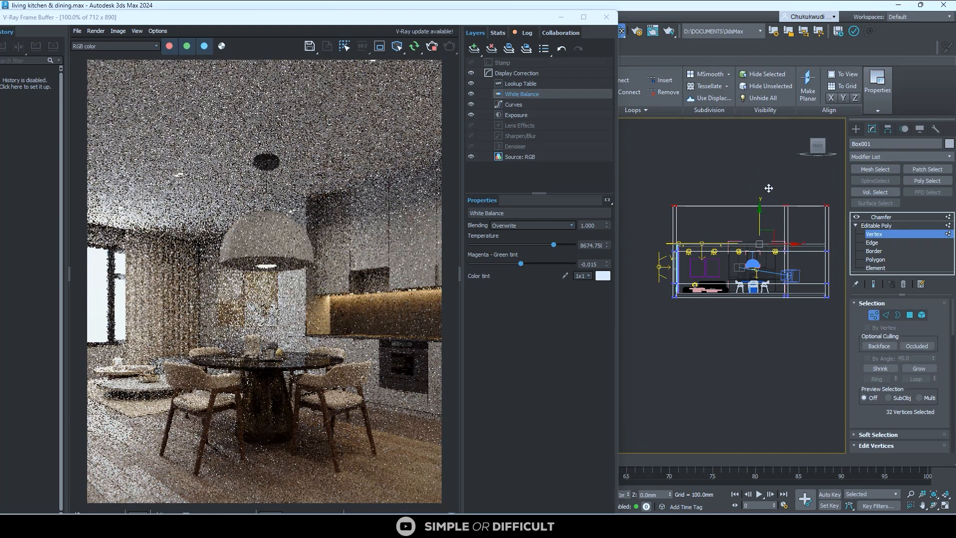
scroll(762, 194, up, 2)
drag(760, 200, 765, 234)
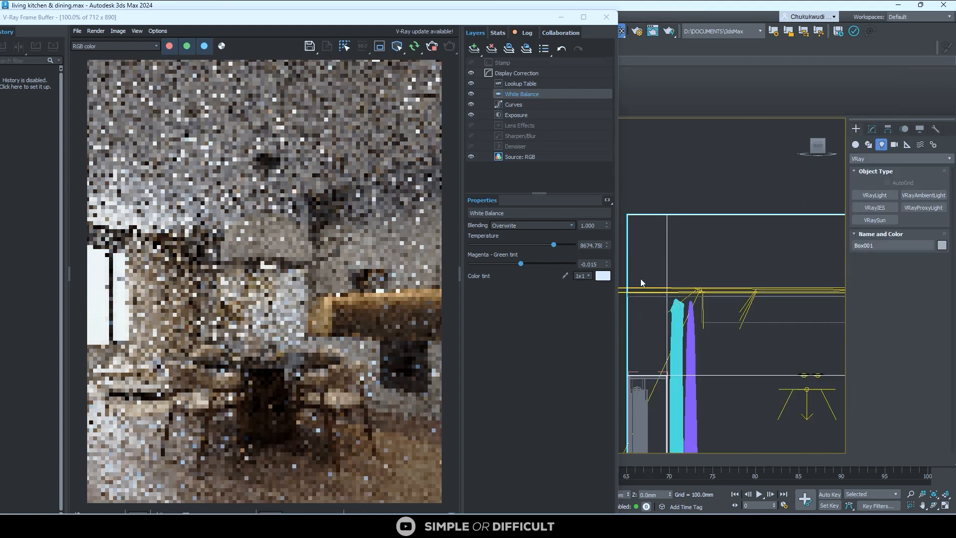
scroll(649, 290, up, 4)
click(700, 238)
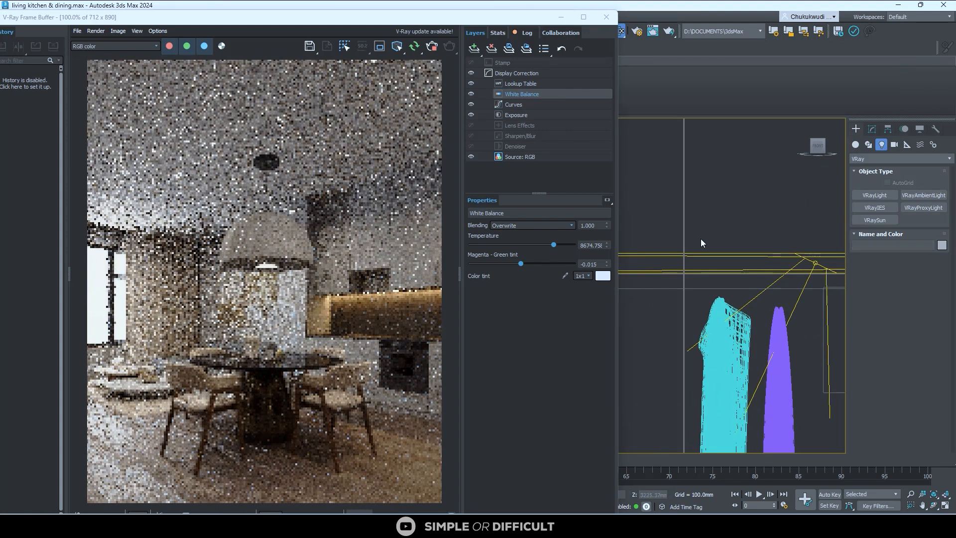
- Raise the upper ceiling shape Shape004 to a height of about 3398 mm
scroll(692, 252, down, 5)
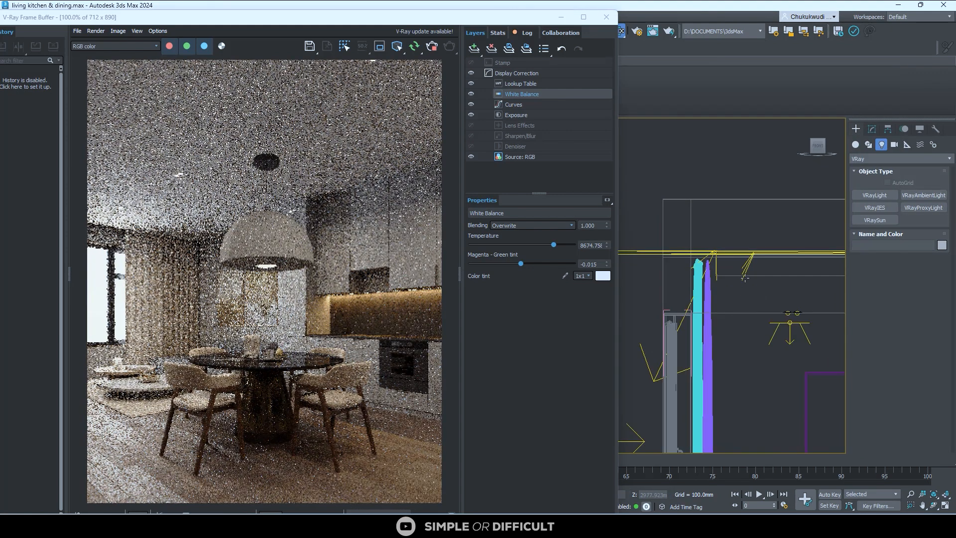
click(713, 254)
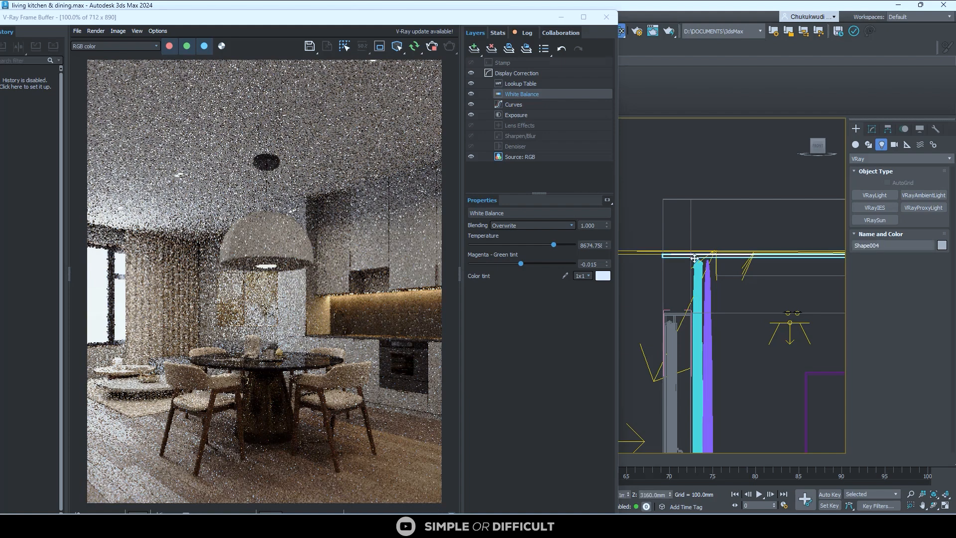
scroll(722, 258, down, 5)
middle_drag(736, 260, 584, 269)
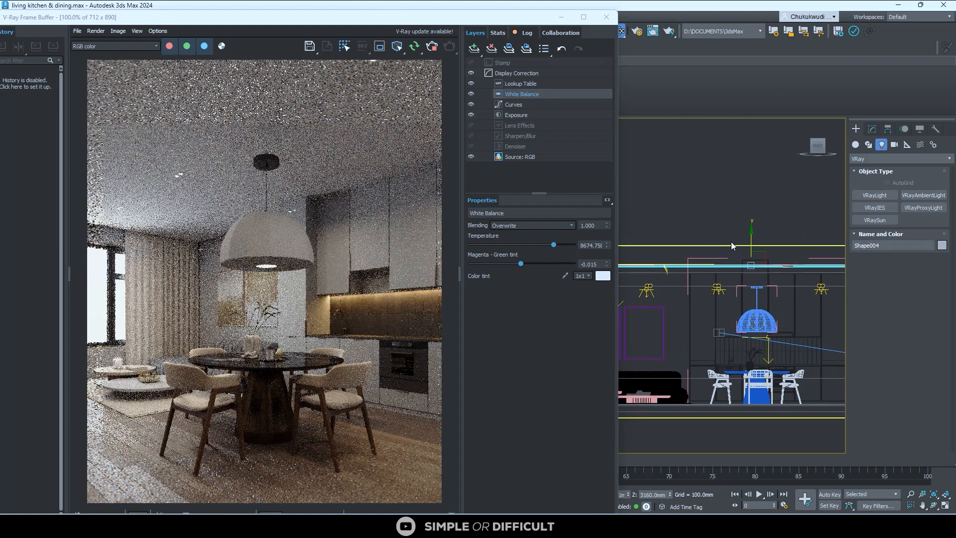
drag(752, 236, 747, 227)
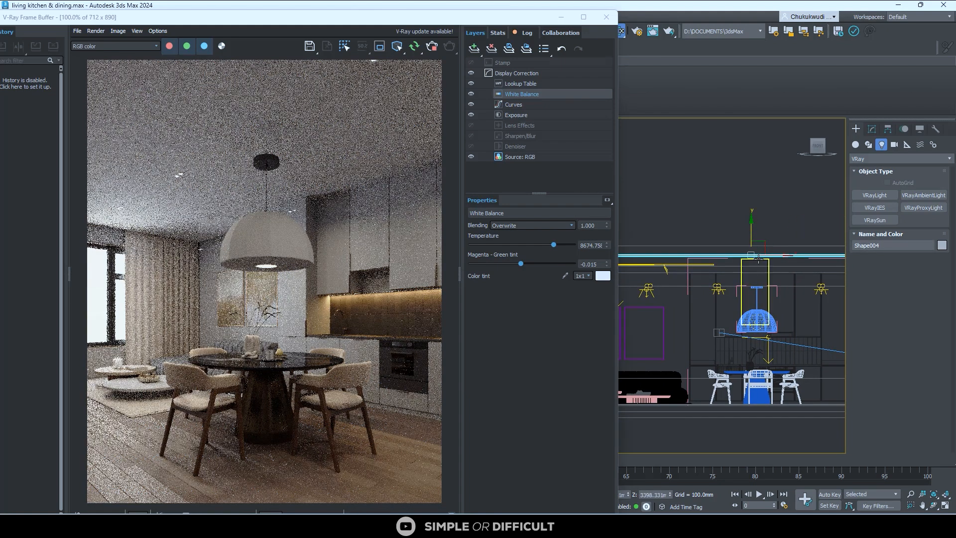
- Check the gap above the kitchen backsplash in the render and lower the top cabinet behind the pendant lamp to about 2214 mm
click(783, 300)
scroll(783, 308, up, 6)
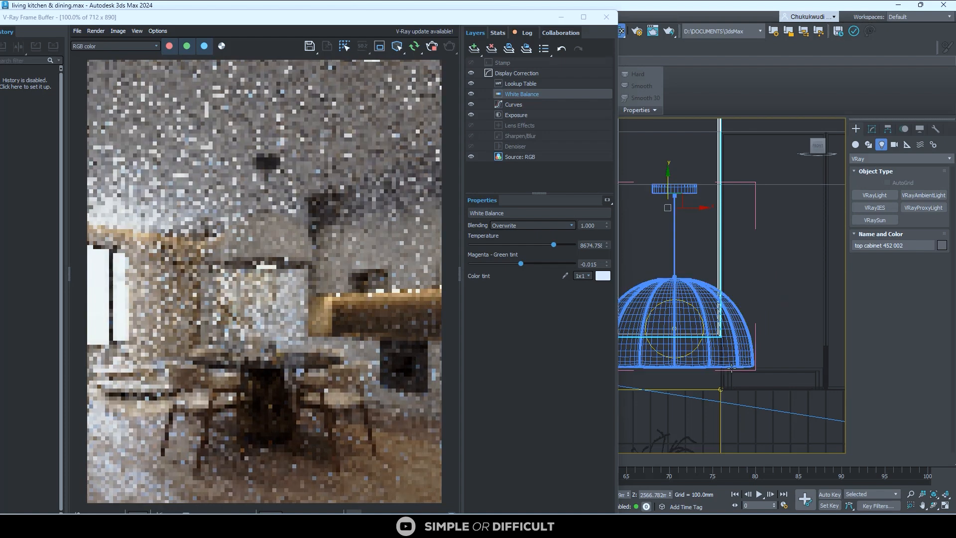
scroll(368, 289, up, 2)
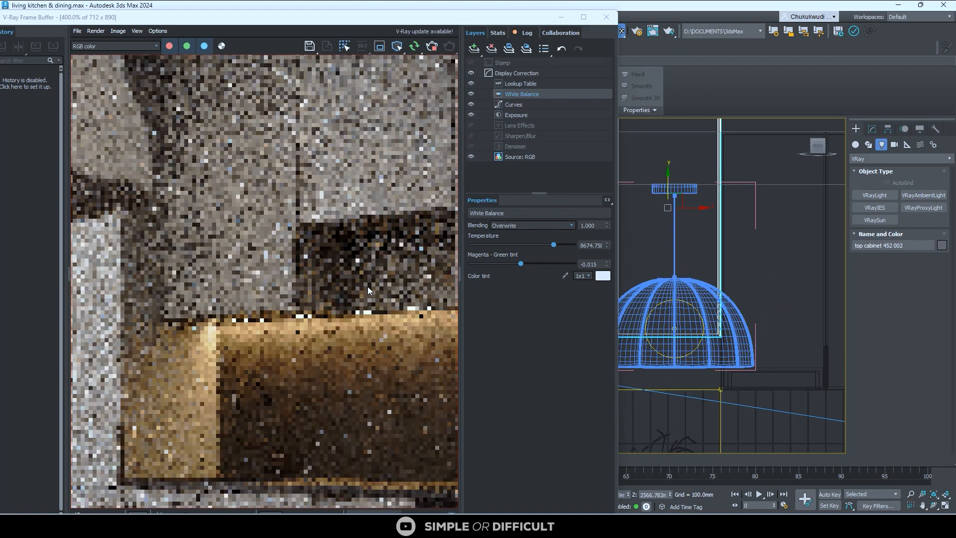
scroll(367, 287, down, 3)
scroll(705, 308, down, 4)
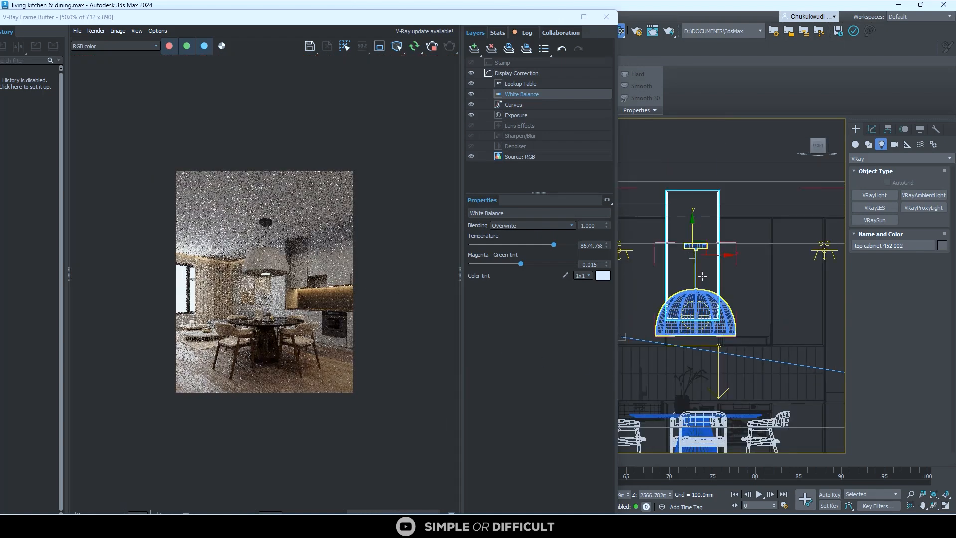
drag(692, 243, 692, 263)
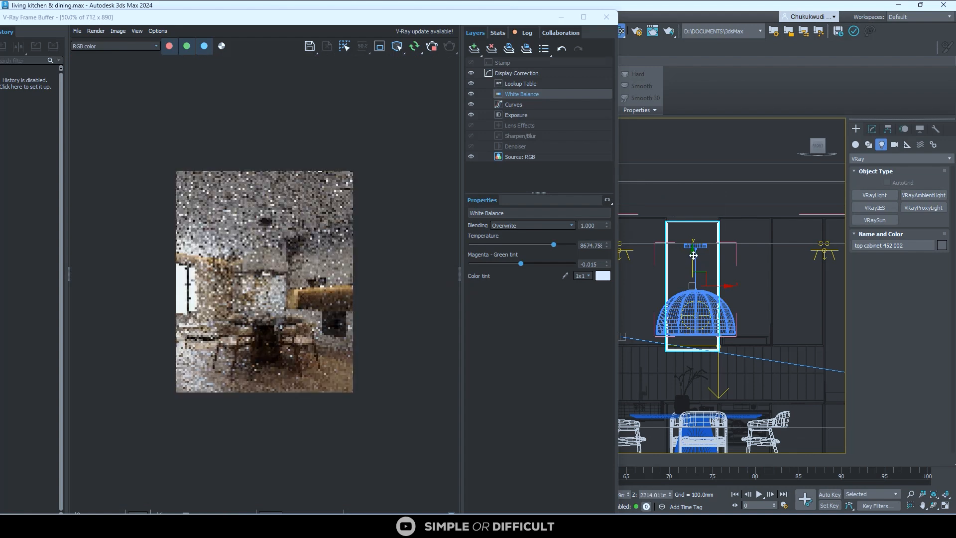
- Adjust that top cabinet vertically until its upper edge lines up with the neighbouring cabinet
scroll(756, 213, up, 7)
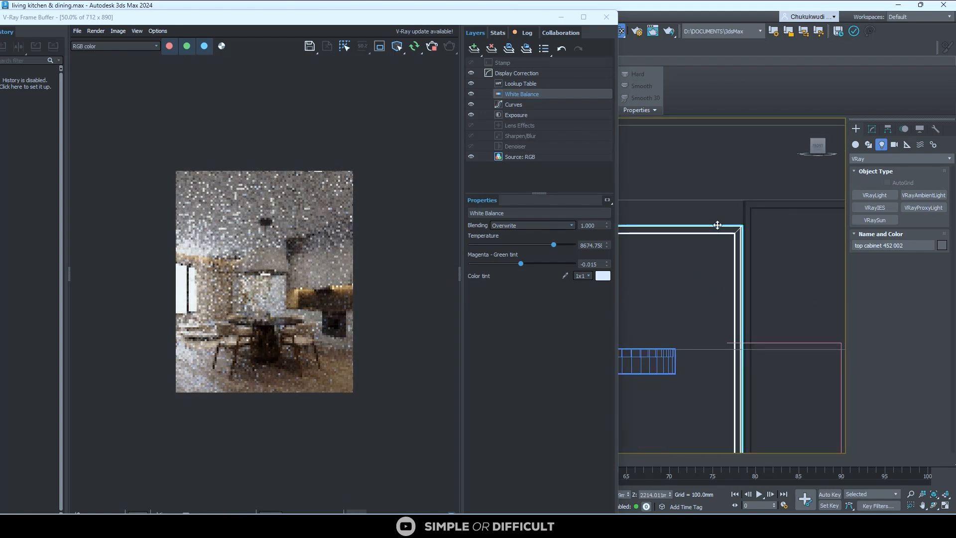
drag(719, 224, 718, 205)
scroll(739, 191, up, 5)
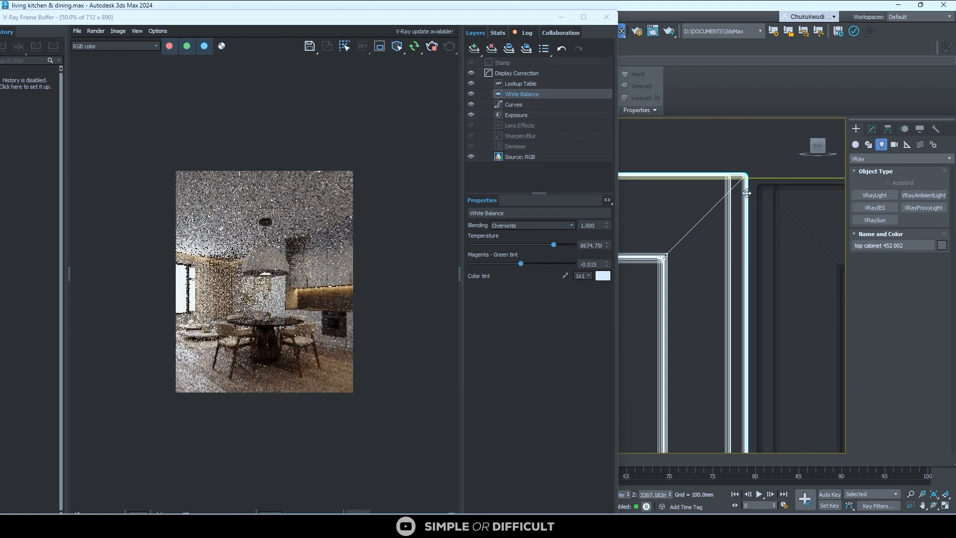
drag(745, 193, 761, 212)
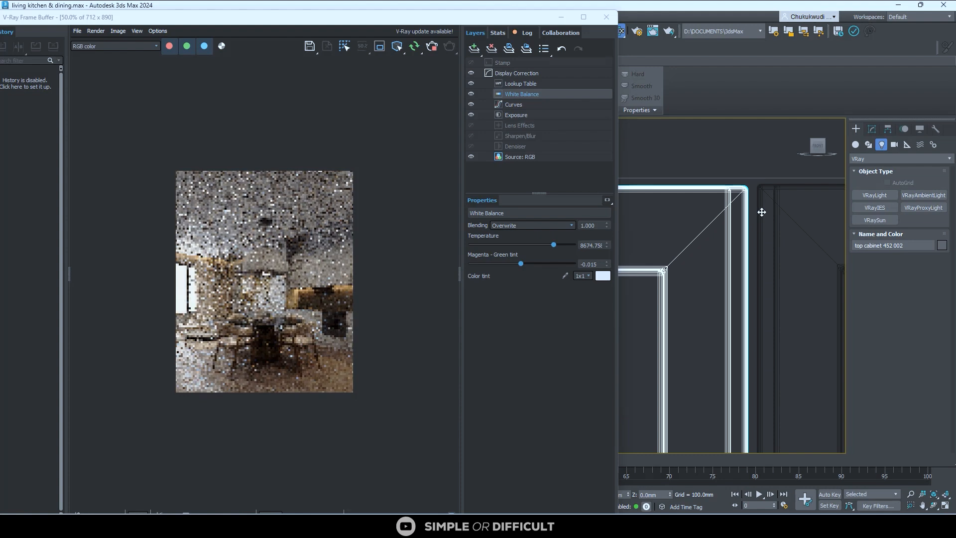
- Nudge the dropped ceiling Shape003 to a height of about 3010 mm so it sits on the cabinet tops
click(757, 178)
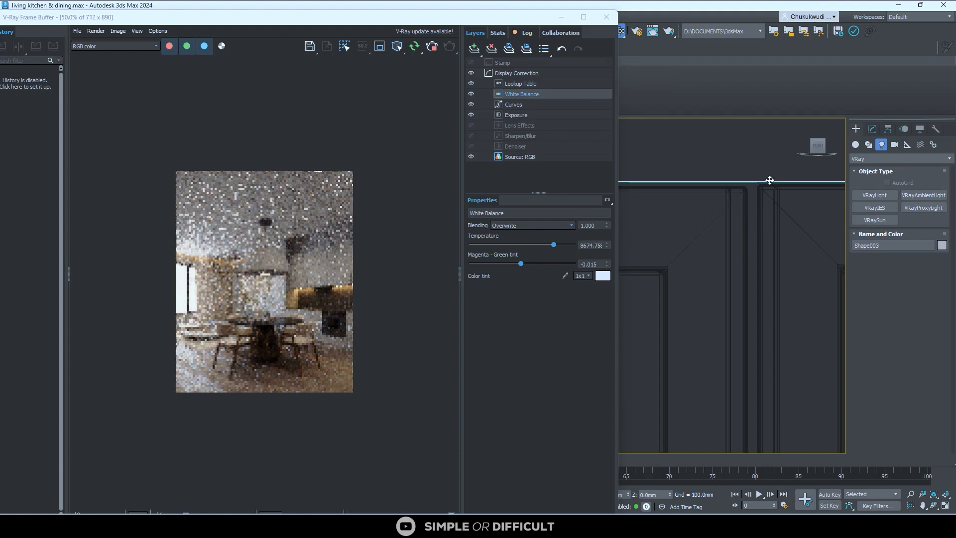
drag(773, 183, 774, 183)
scroll(778, 227, down, 8)
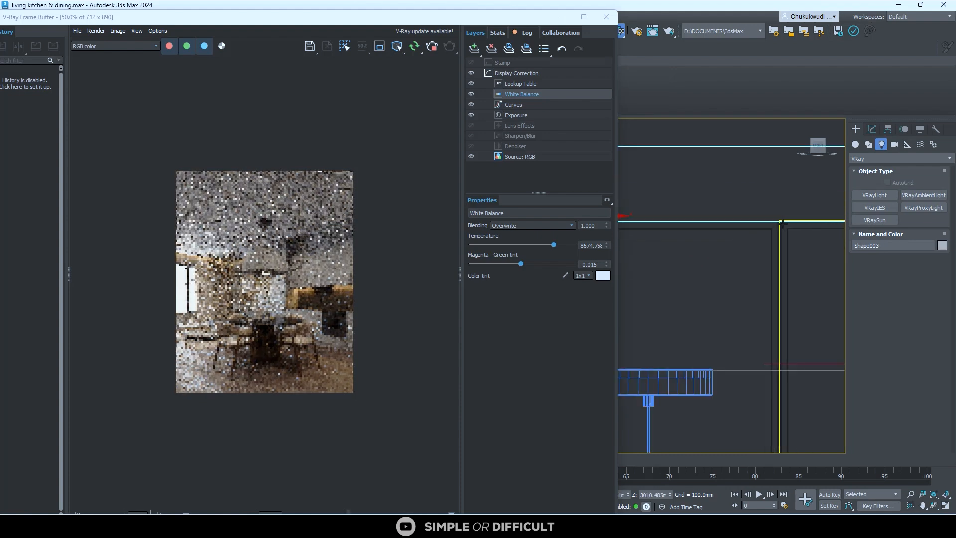
scroll(350, 244, up, 3)
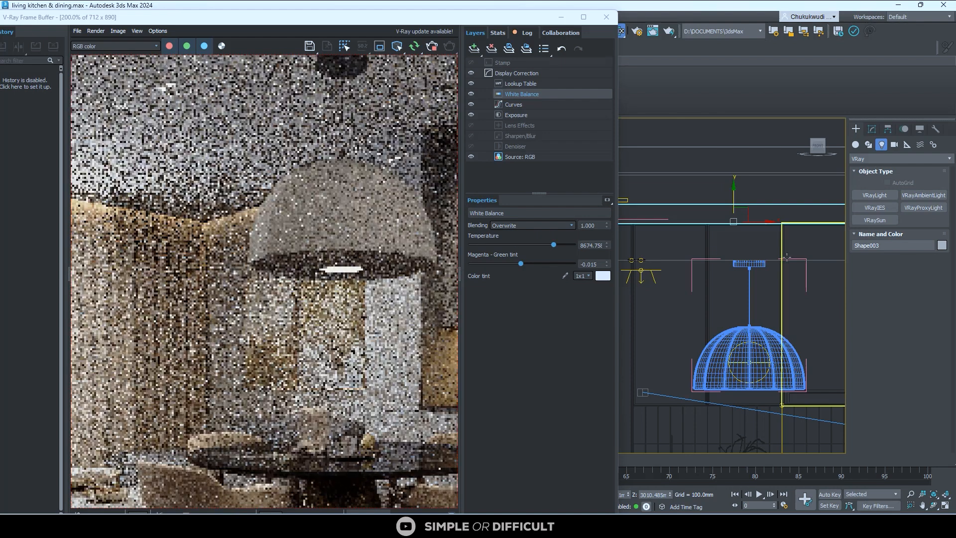
scroll(709, 255, up, 8)
scroll(640, 272, down, 4)
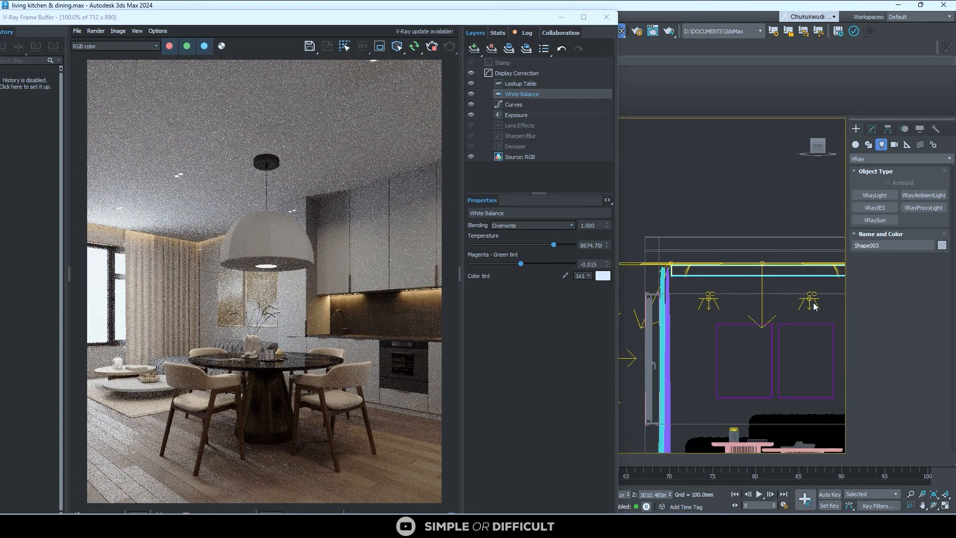
- Select the recessed downlights and their plane lights above the living area in the front view
scroll(814, 303, up, 8)
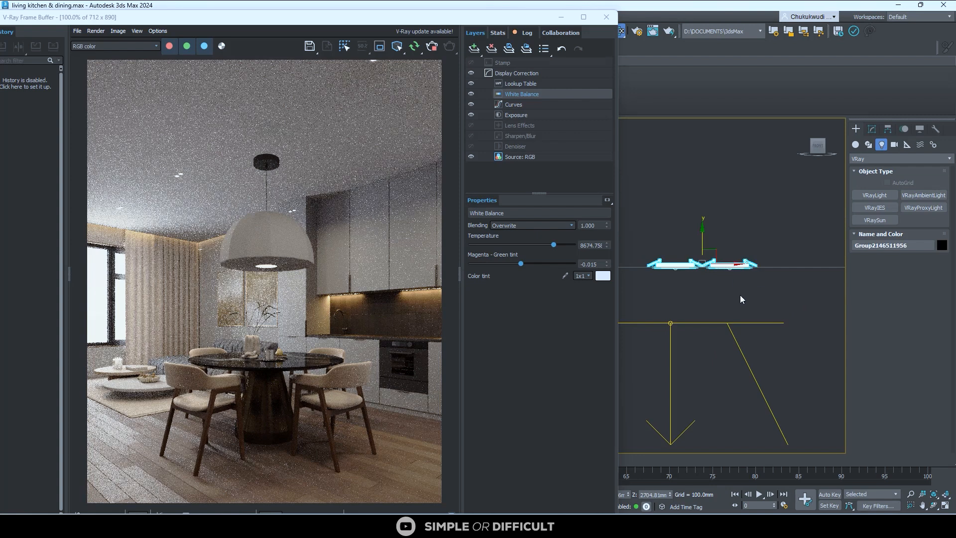
scroll(740, 299, down, 4)
scroll(736, 304, down, 3)
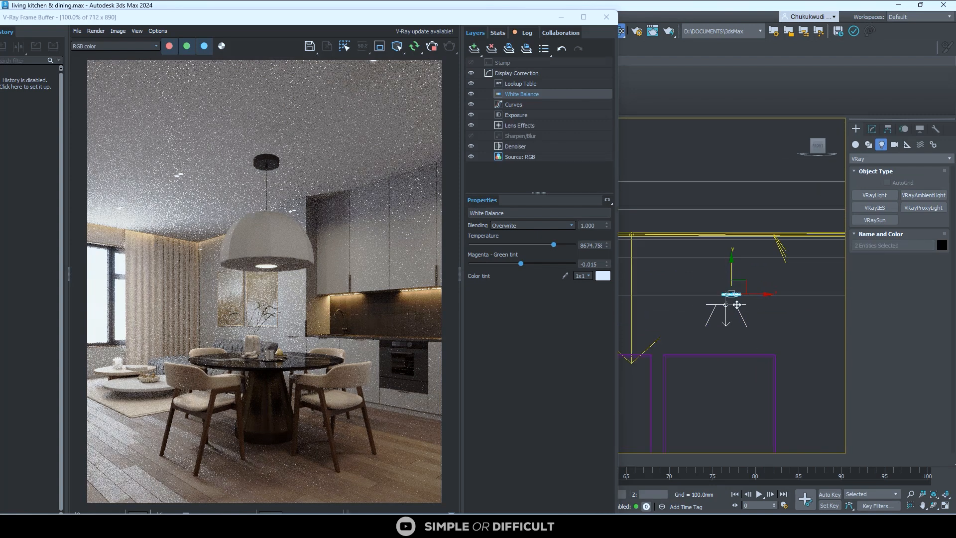
scroll(707, 307, down, 5)
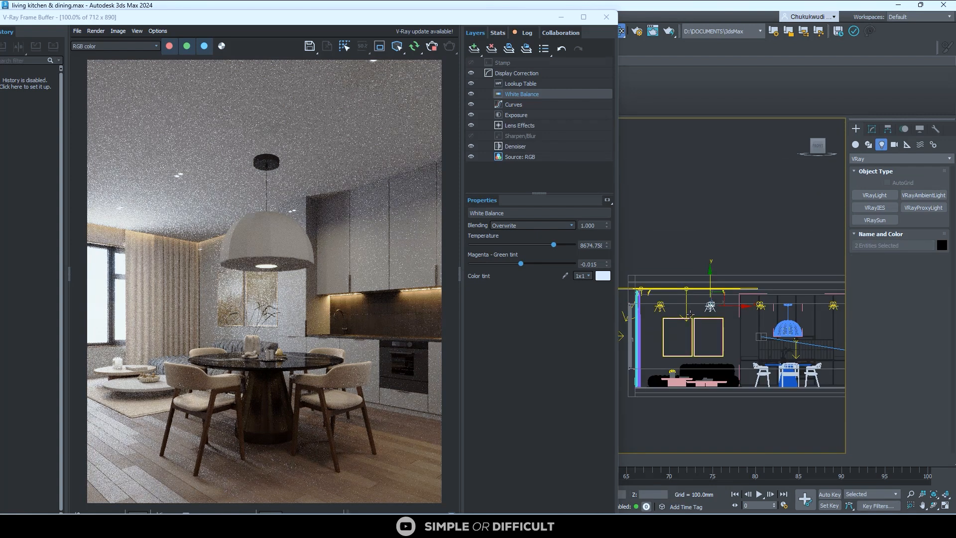
middle_drag(690, 315, 724, 310)
scroll(692, 302, up, 6)
ctrl+drag(730, 320, 686, 277)
- Add the remaining downlight fixtures and plane lights toward the dining area to the selection in the top view
key(t)
scroll(721, 233, up, 5)
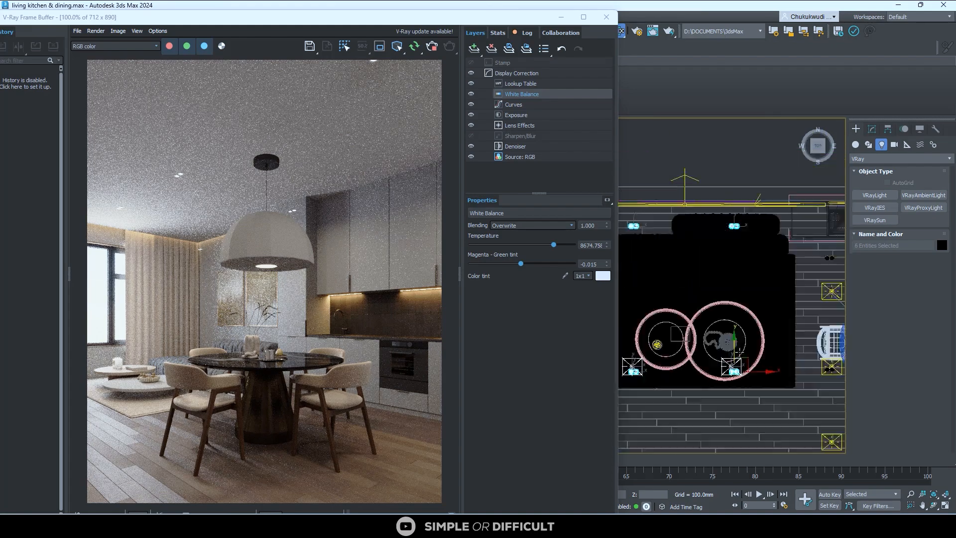
middle_drag(816, 319, 672, 324)
scroll(670, 299, up, 5)
ctrl+click(652, 220)
scroll(676, 282, down, 5)
scroll(816, 331, up, 5)
ctrl+click(767, 379)
scroll(662, 368, up, 5)
ctrl+click(682, 387)
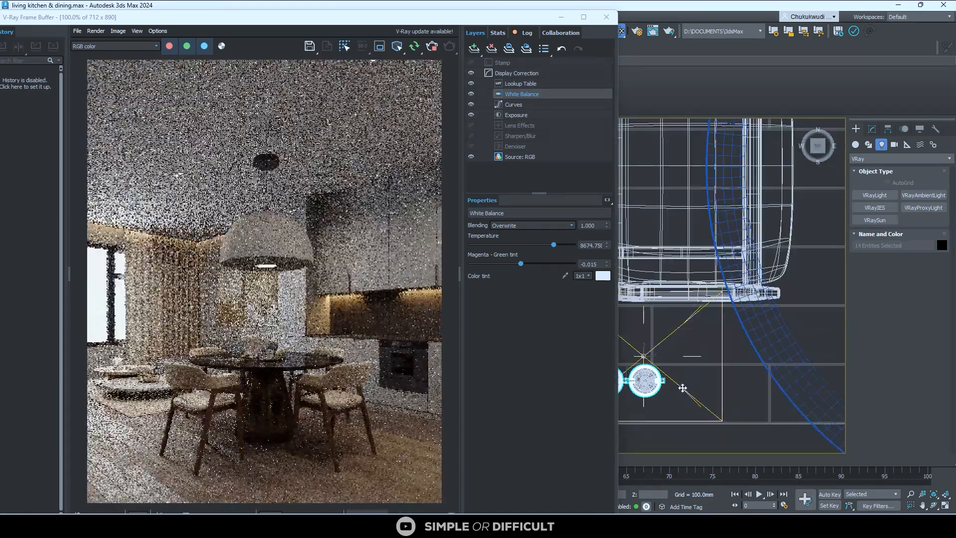
- Move the selected downlights and plane lights up toward the raised dropped ceiling in the front view
key(f)
scroll(730, 247, up, 5)
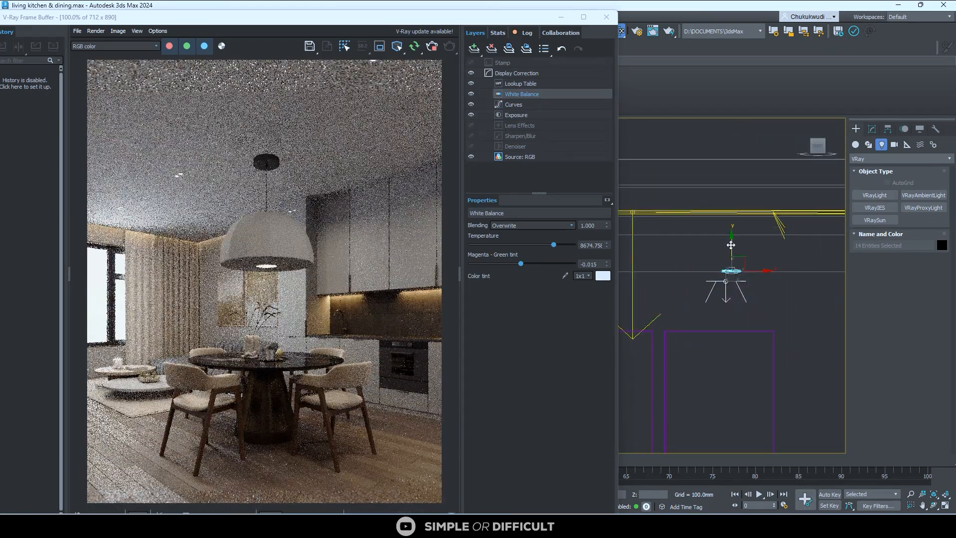
drag(730, 245, 732, 217)
scroll(723, 241, up, 10)
scroll(731, 218, down, 12)
scroll(728, 217, down, 4)
scroll(751, 221, up, 12)
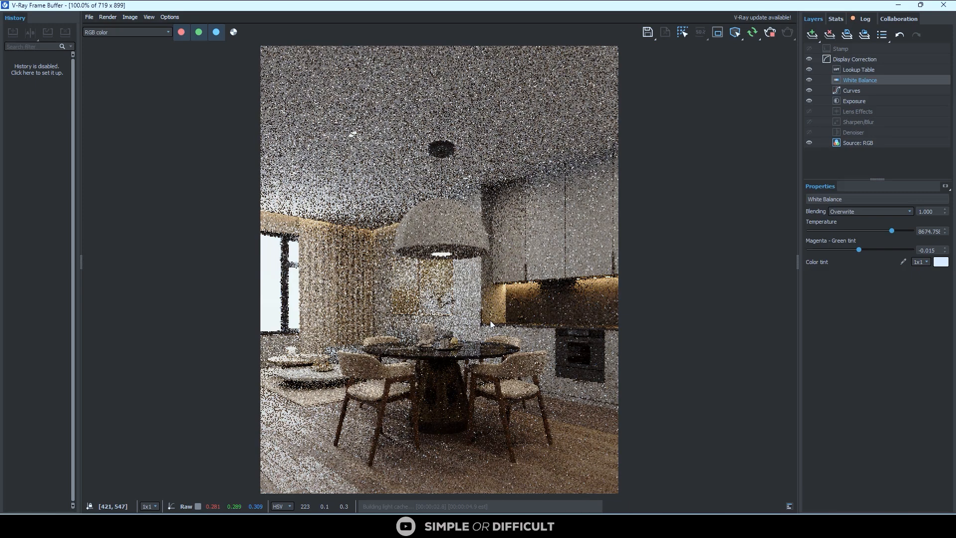
- Raise the upper vertices of the dining pendant lamp Cylinder003 in the front view so its canopy meets the raised ceiling
scroll(473, 182, down, 2)
scroll(701, 128, up, 1)
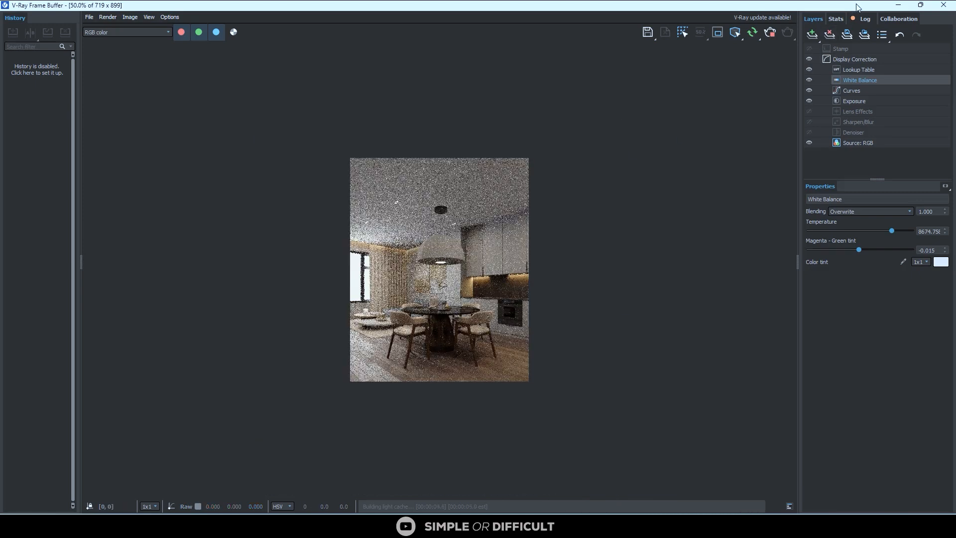
drag(857, 7, 453, 77)
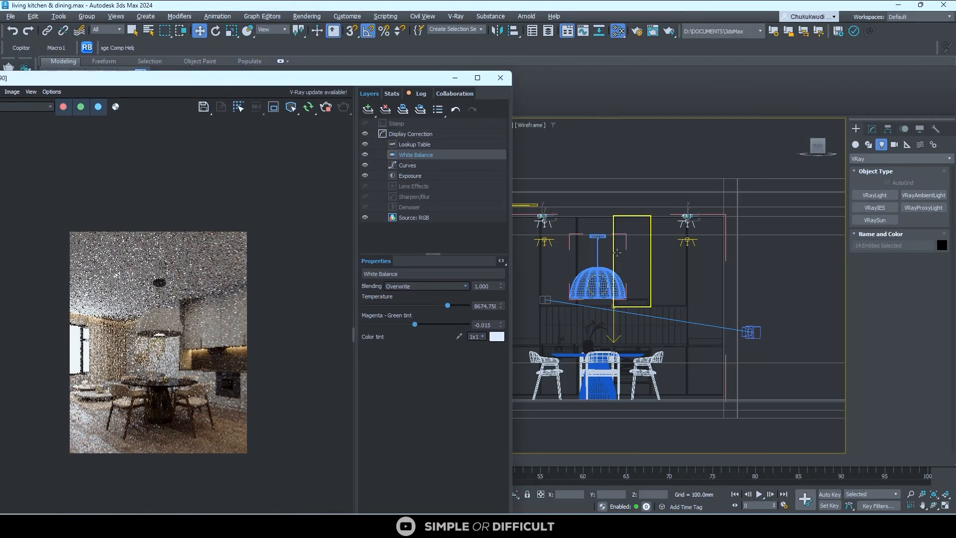
click(616, 252)
click(872, 129)
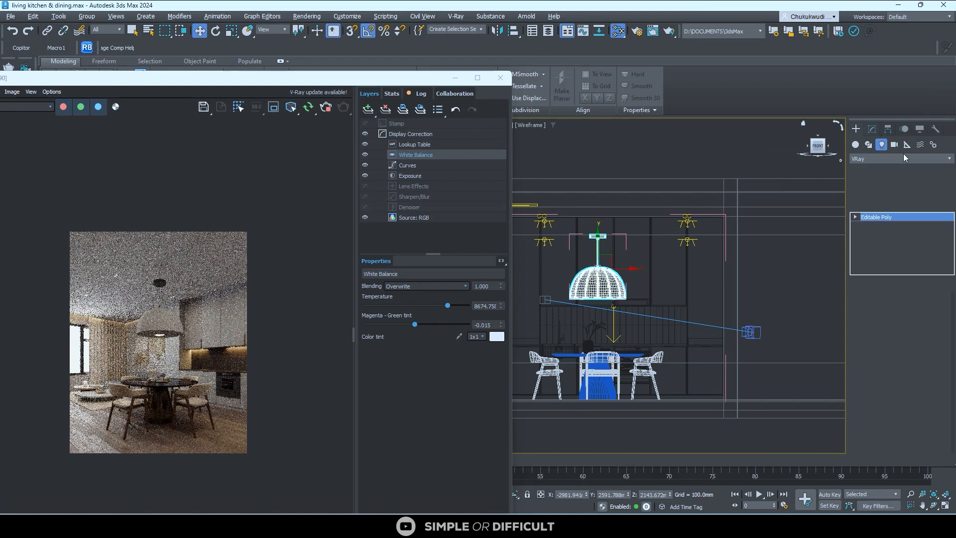
click(874, 314)
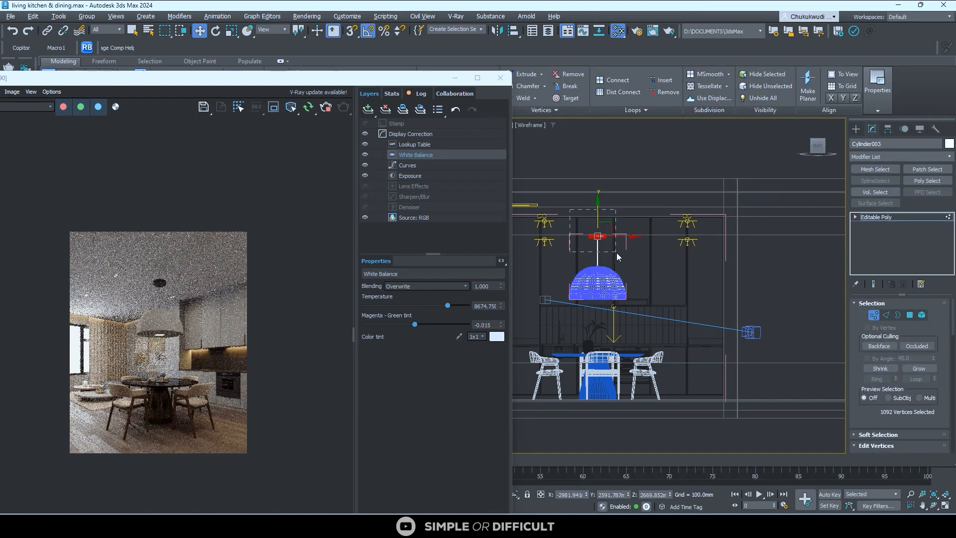
scroll(595, 228, up, 5)
drag(610, 242, 628, 169)
scroll(598, 181, up, 5)
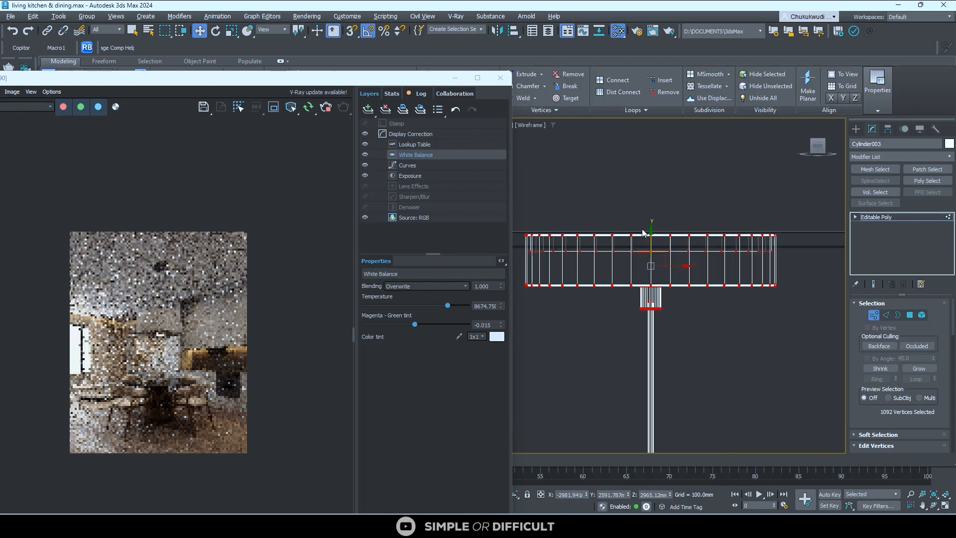
drag(650, 239, 650, 237)
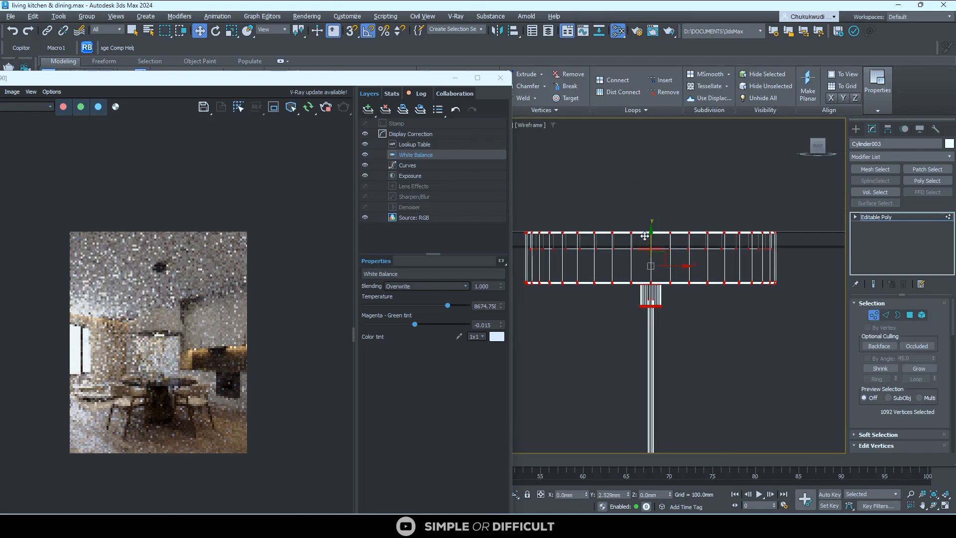
click(855, 130)
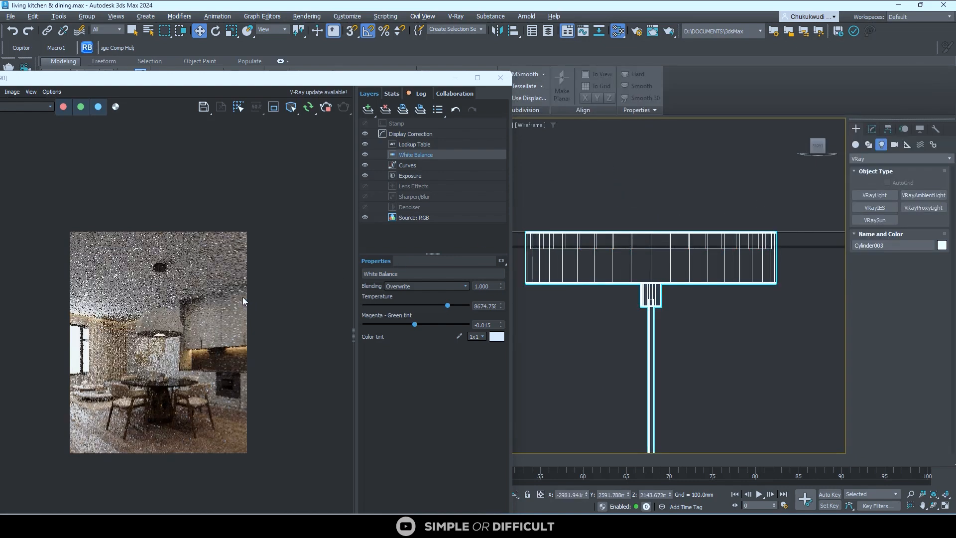
- Set the Exposure layer's exposure to about 1.748 in the V-Ray Frame Buffer
scroll(159, 326, up, 2)
scroll(243, 260, down, 3)
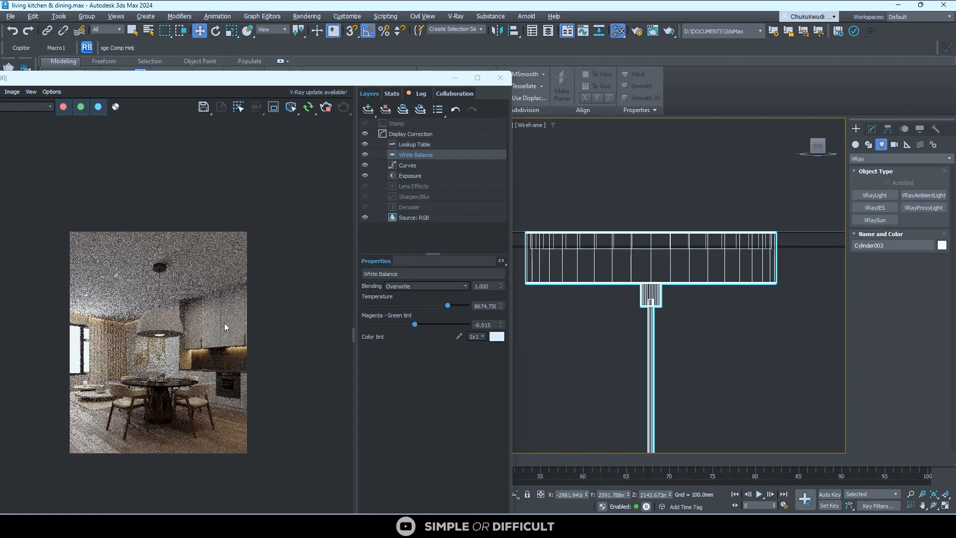
scroll(164, 346, up, 2)
click(414, 175)
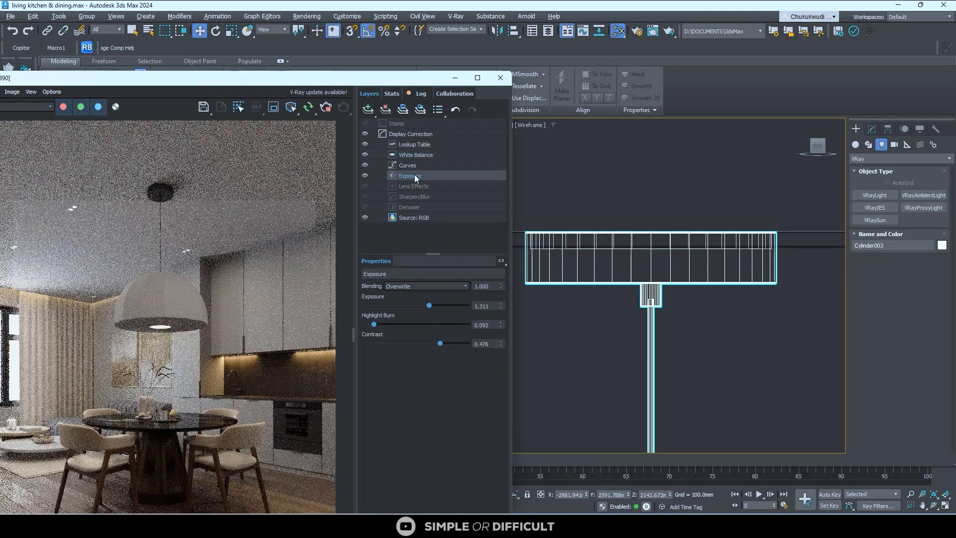
drag(431, 307, 434, 307)
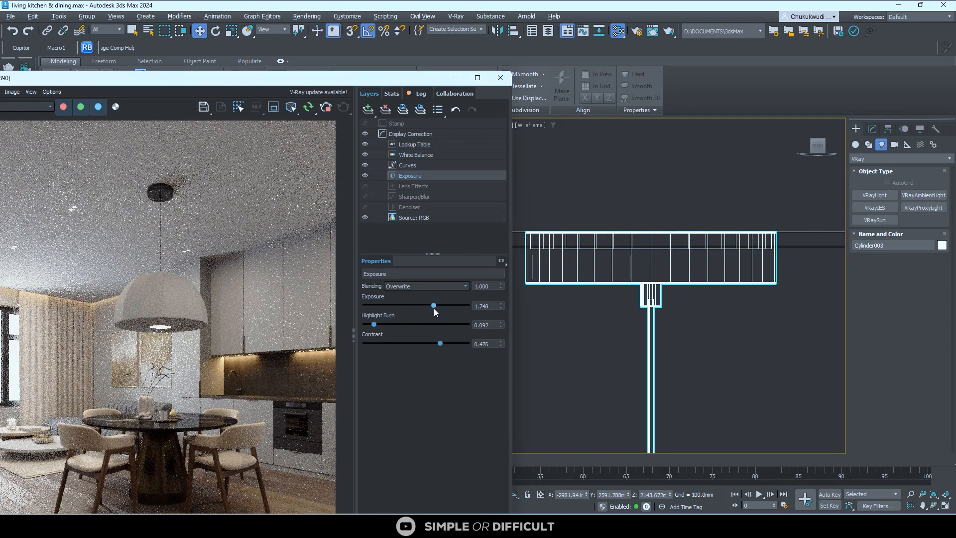
scroll(204, 431, down, 4)
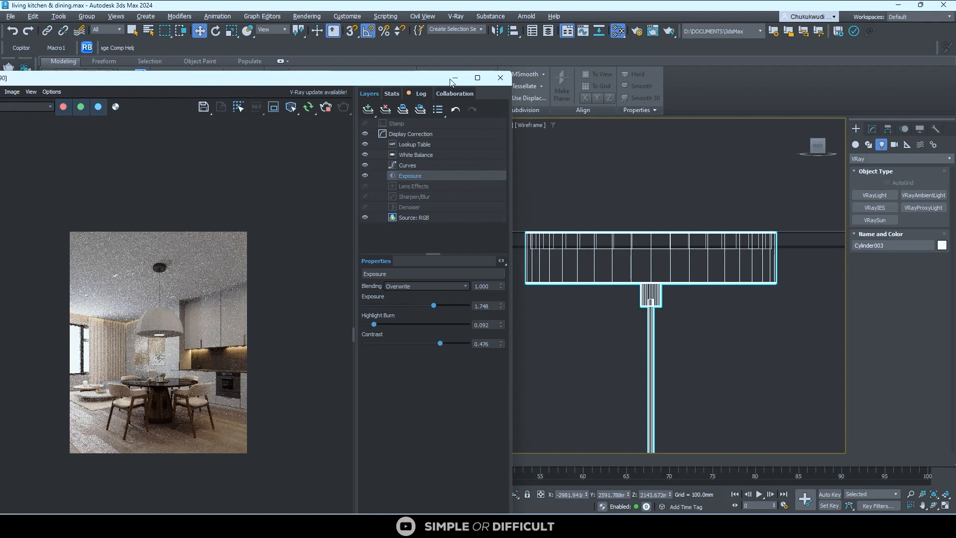
- Lower the Exposure layer's highlight burn to about 0.024 and check the full render
click(485, 76)
scroll(458, 371, up, 5)
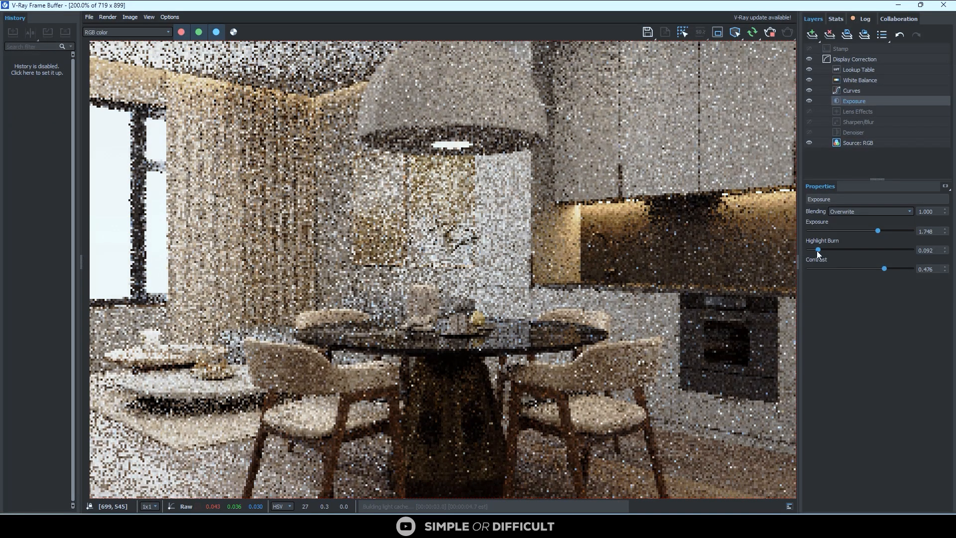
drag(817, 250, 810, 249)
double_click(335, 238)
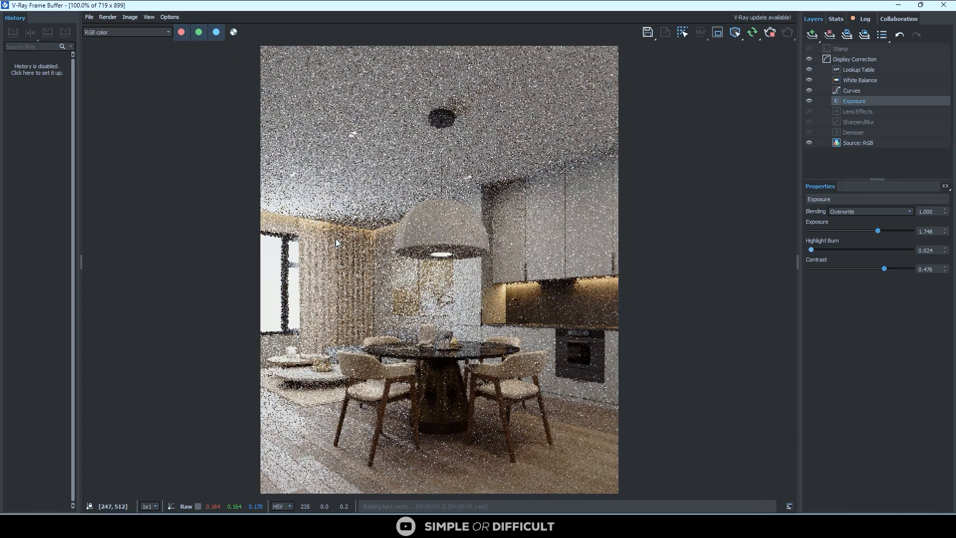
scroll(341, 261, up, 1)
scroll(342, 261, down, 1)
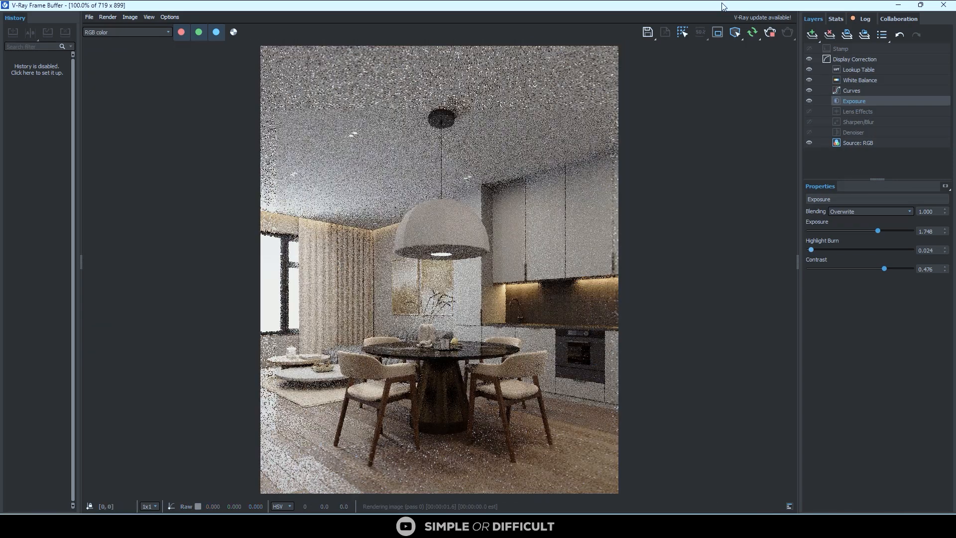
drag(723, 9, 523, 66)
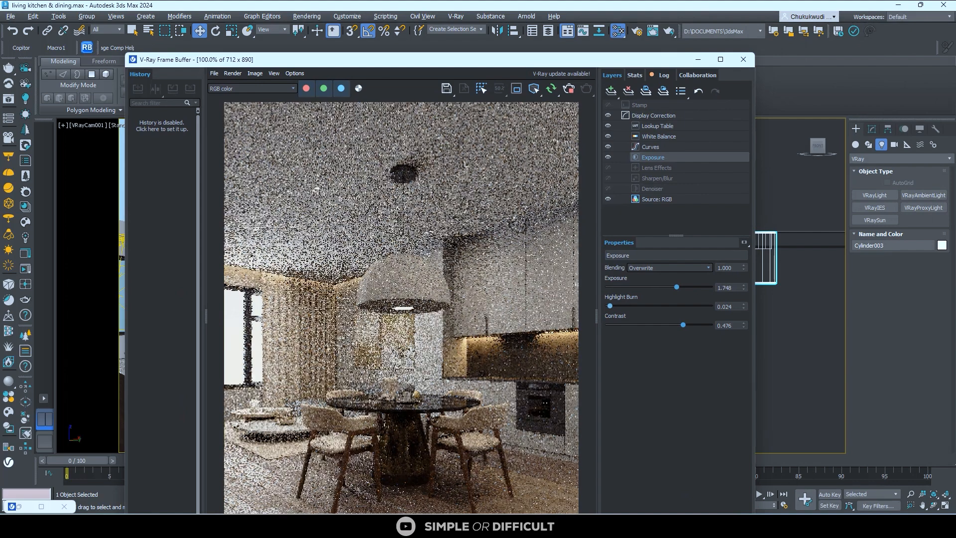
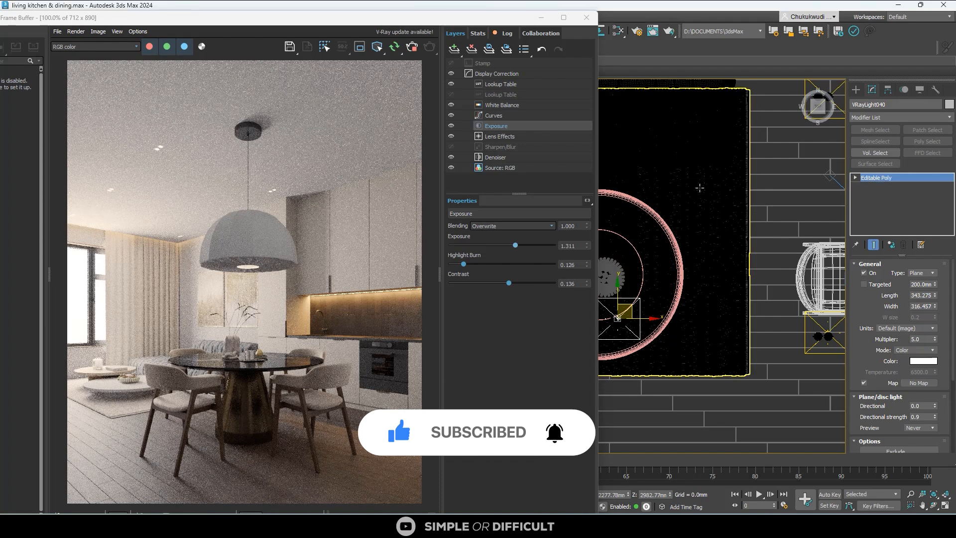
- Select the living area rug in the top view and load its material into the Slate Material Editor
click(699, 187)
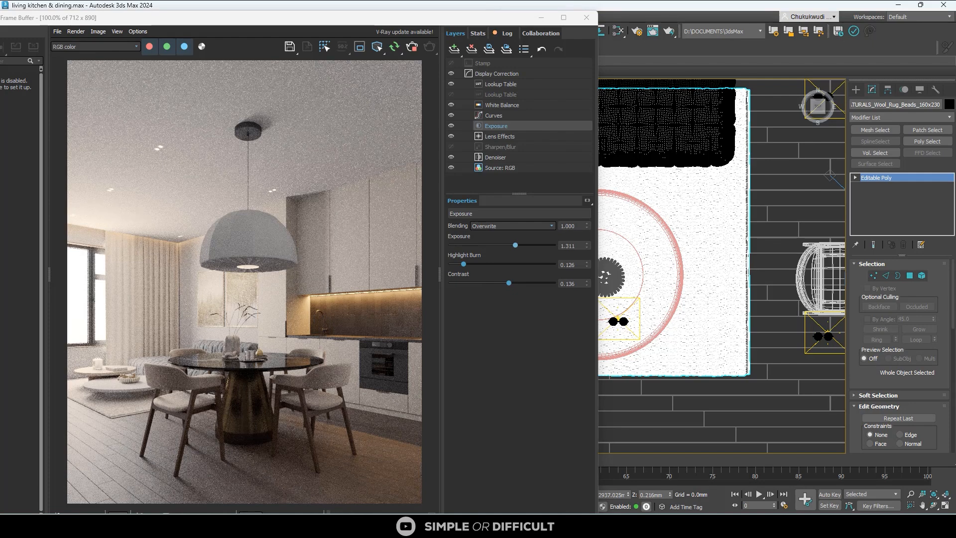
click(617, 31)
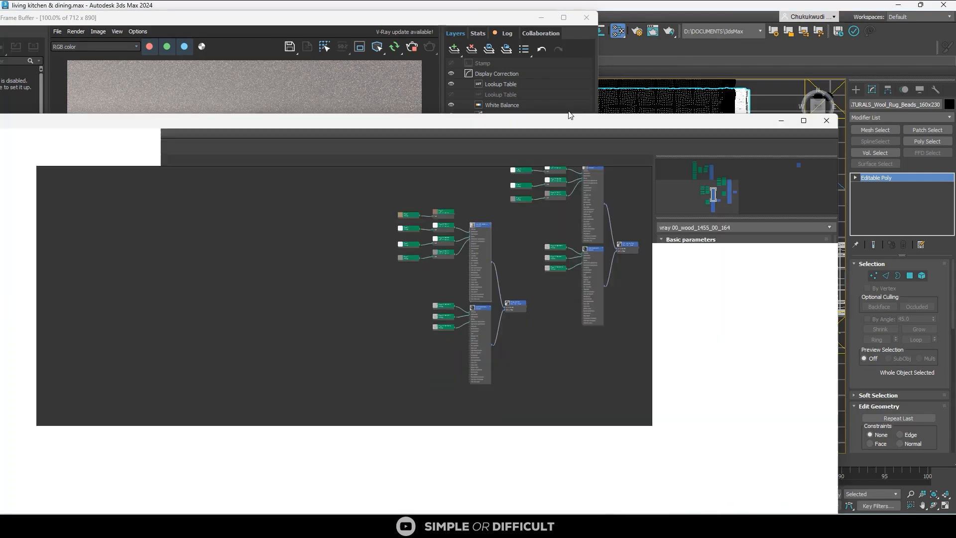
drag(569, 111, 569, 74)
scroll(522, 235, down, 5)
middle_drag(457, 252, 525, 217)
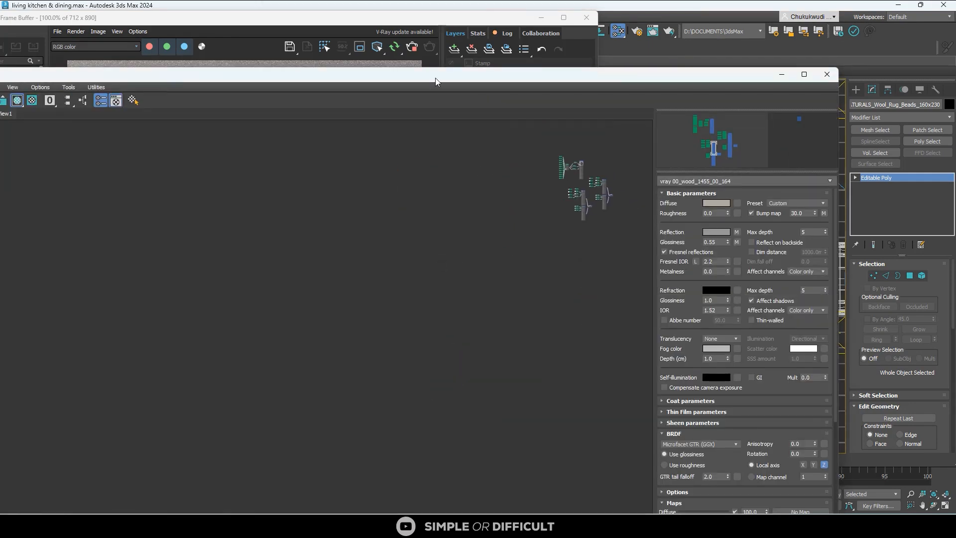
drag(435, 78, 586, 189)
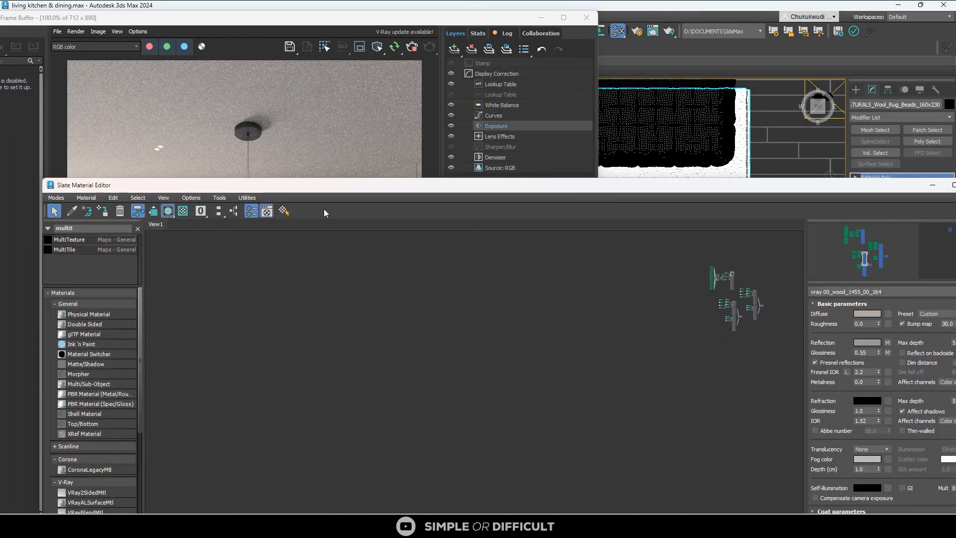
click(85, 197)
click(97, 219)
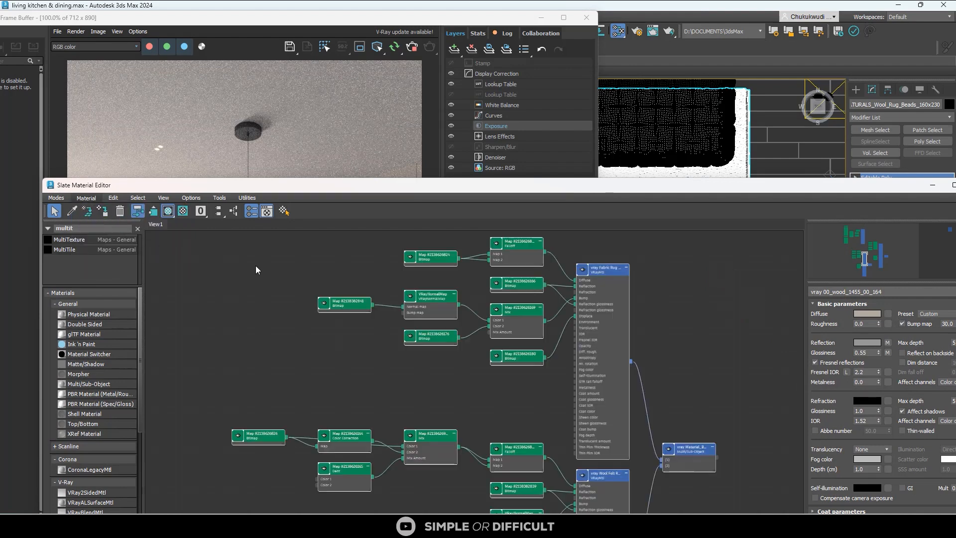
- Move the Falloff map node away from the vray Fabric Rug material to make room in its diffuse link
scroll(633, 278, up, 4)
scroll(506, 277, down, 8)
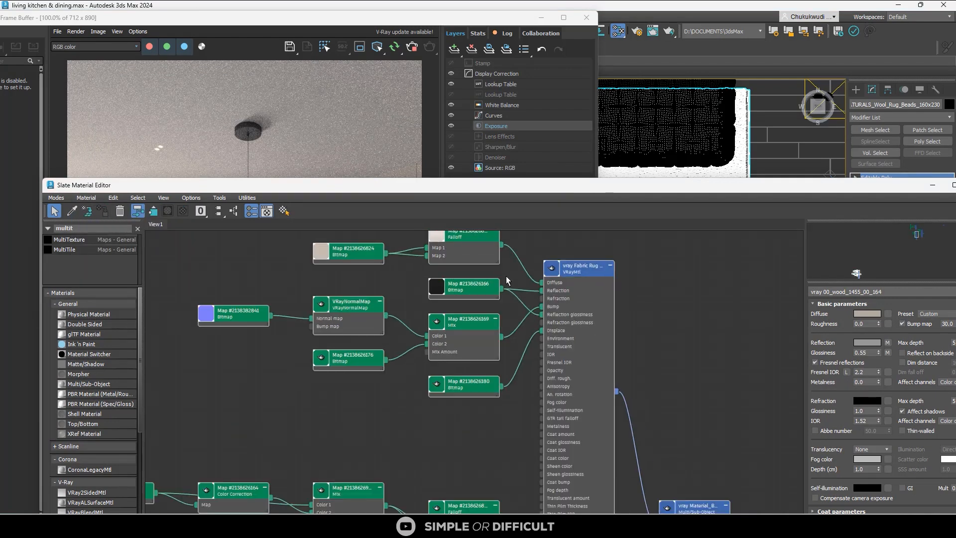
scroll(537, 374, up, 4)
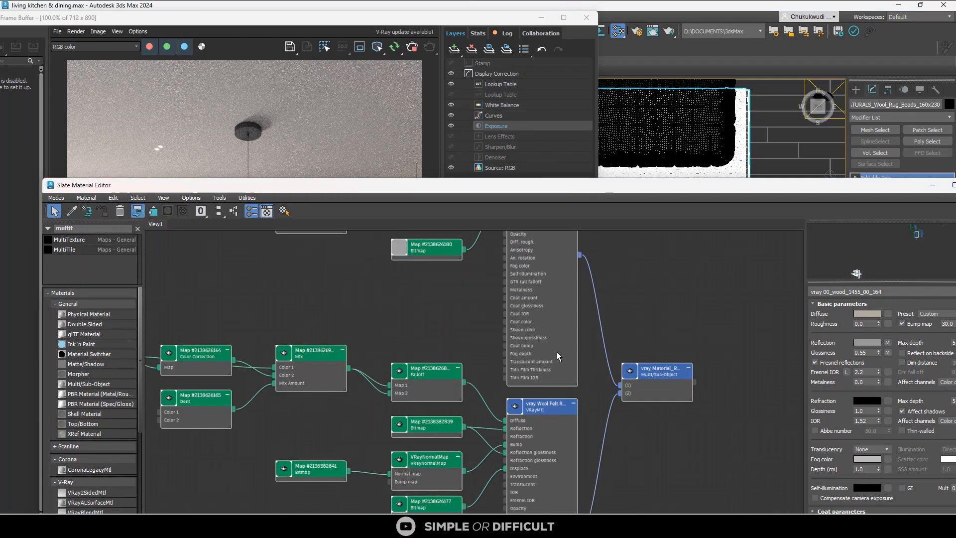
scroll(558, 378, up, 3)
middle_drag(558, 378, 561, 393)
middle_drag(428, 372, 483, 496)
scroll(511, 275, up, 5)
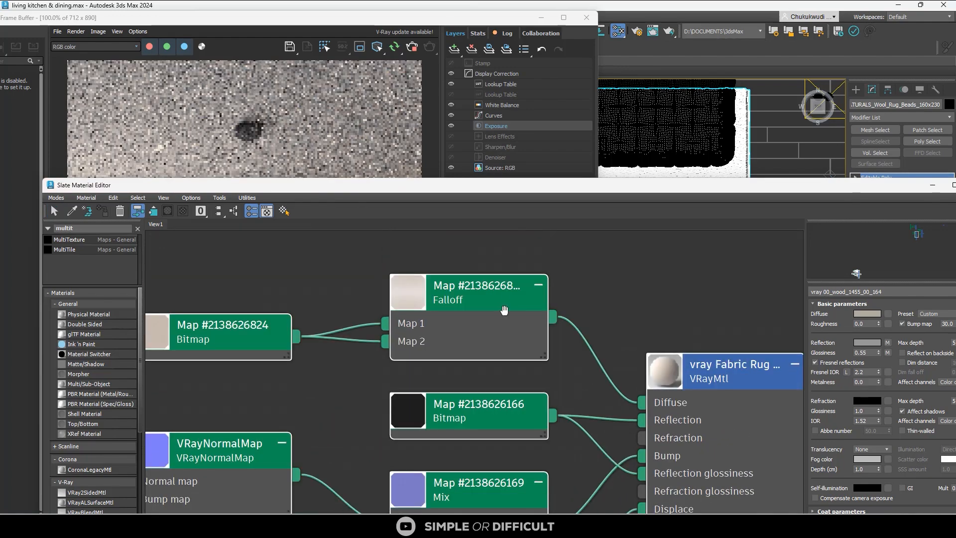
scroll(447, 307, down, 4)
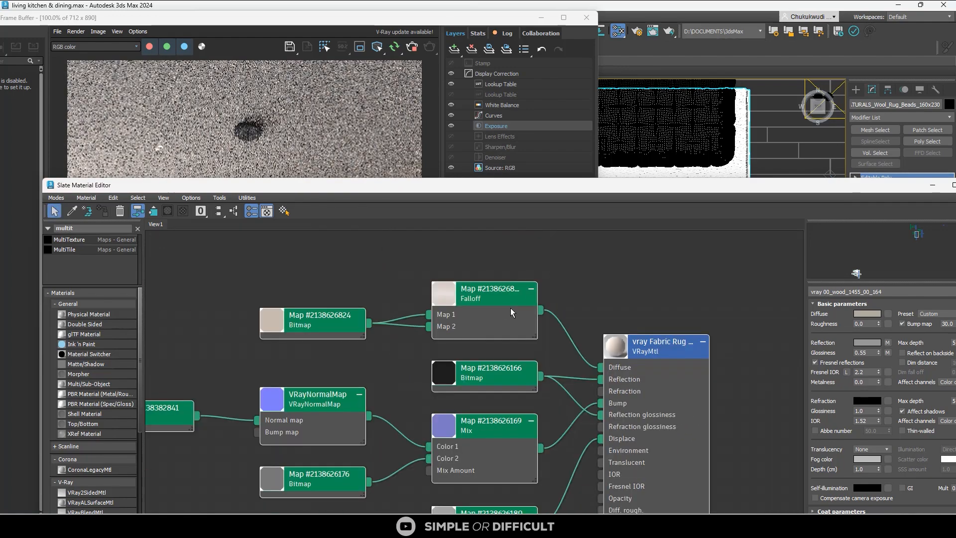
middle_drag(447, 308, 431, 314)
drag(438, 302, 345, 290)
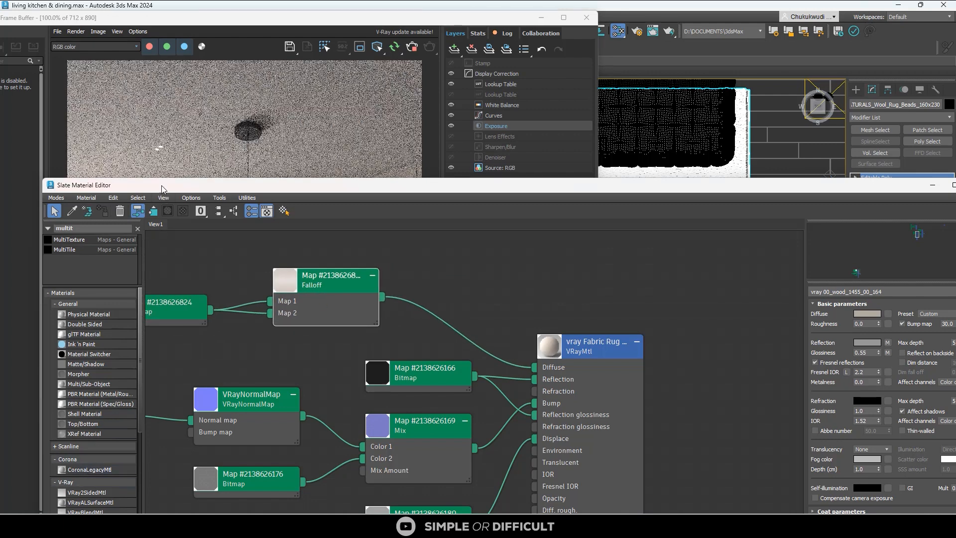
- Insert a Color Correction map between the Falloff map and the diffuse input of the vray Fabric Rug material
drag(163, 185, 345, 53)
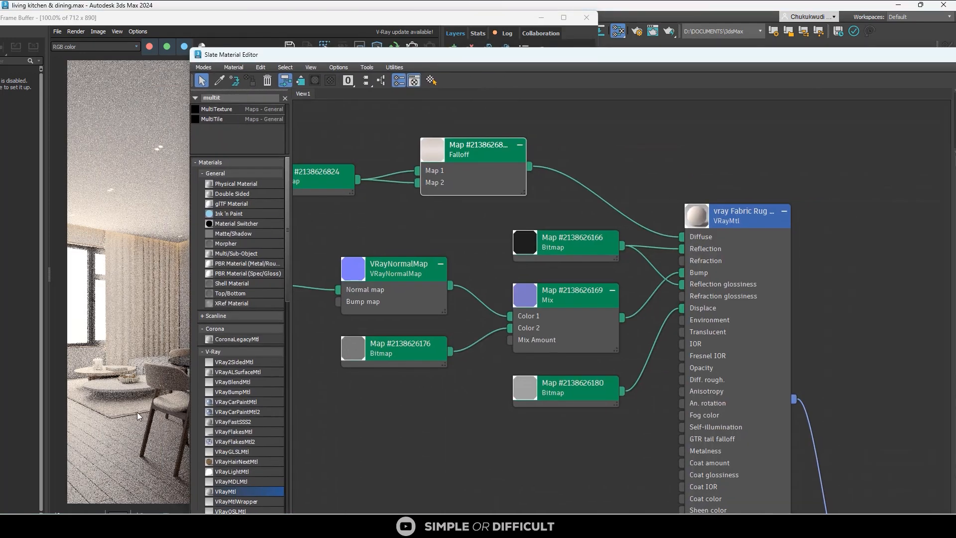
click(211, 351)
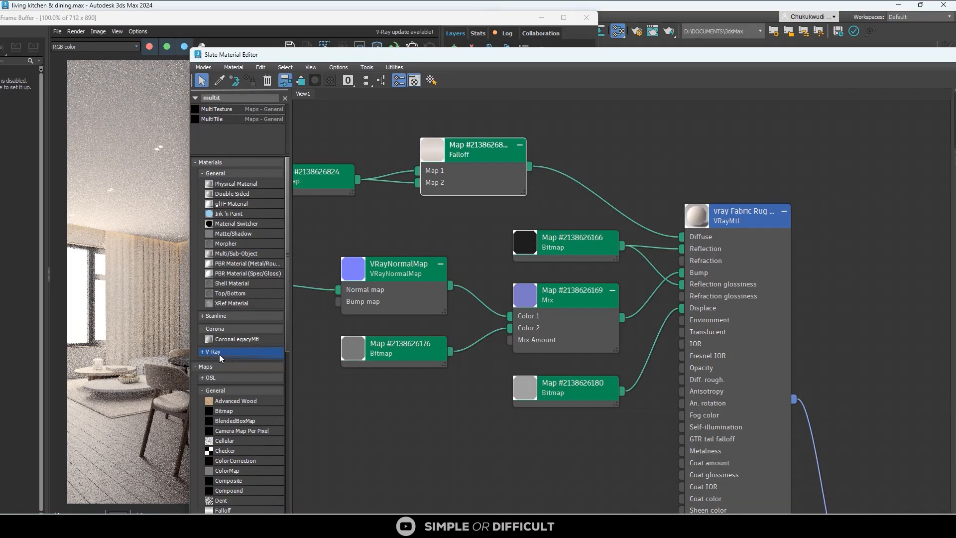
drag(234, 460, 343, 413)
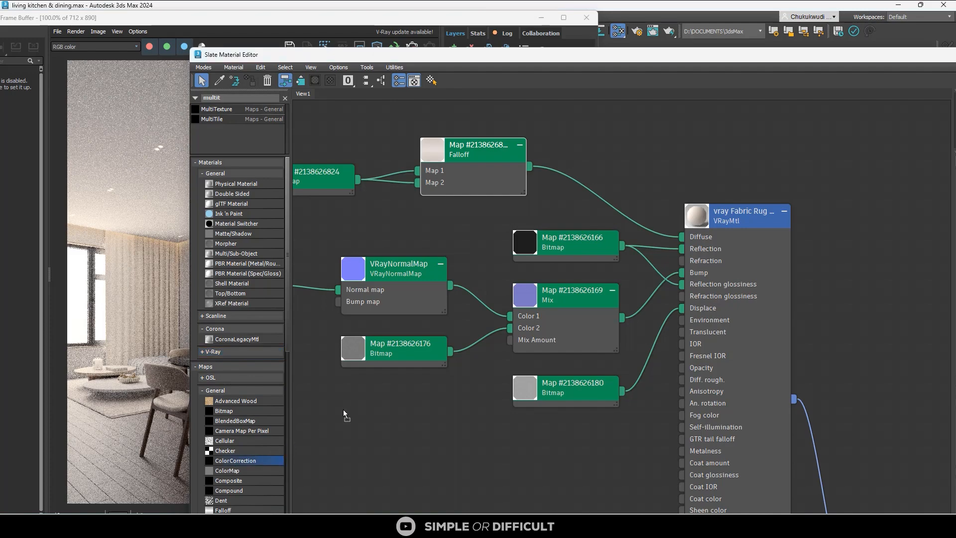
drag(609, 199, 607, 201)
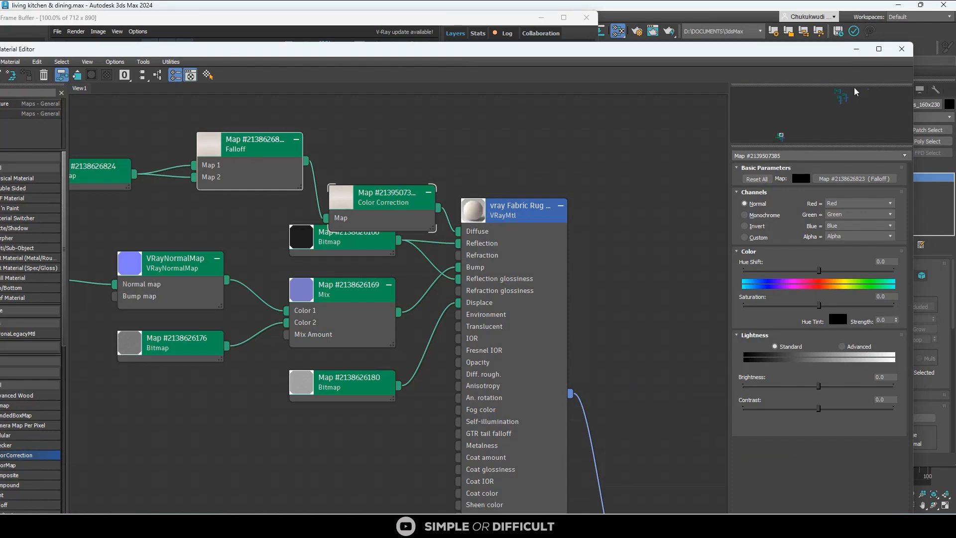
- Switch the new Color Correction map's lightness to Advanced and try RGB Gamma/Contrast values of 0.75 and 0.01
drag(913, 73, 610, 79)
drag(523, 49, 770, 37)
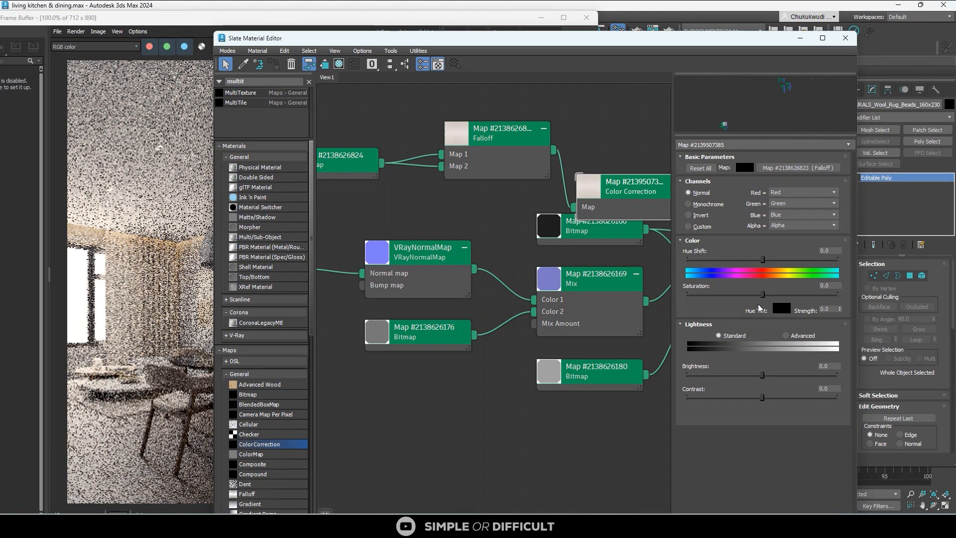
click(786, 336)
double_click(764, 374)
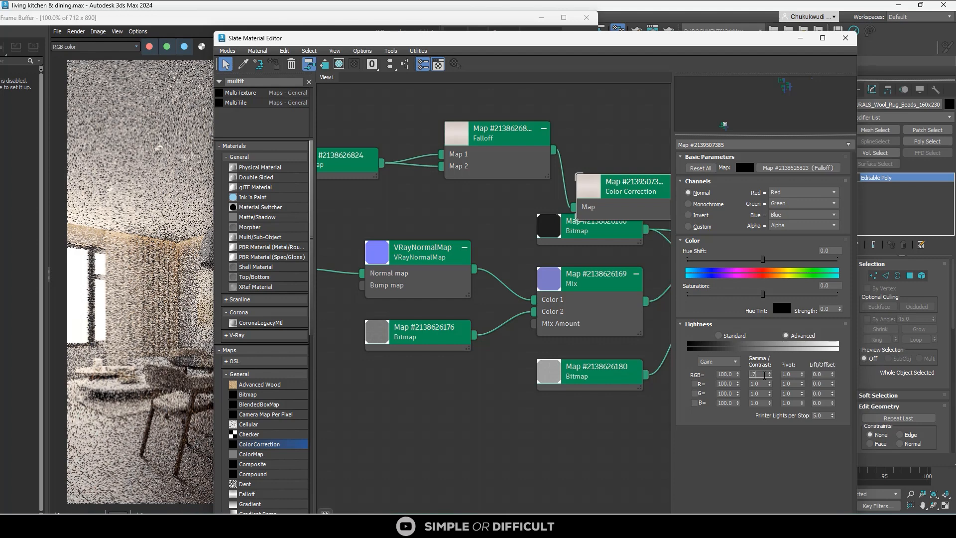
scroll(124, 418, up, 1)
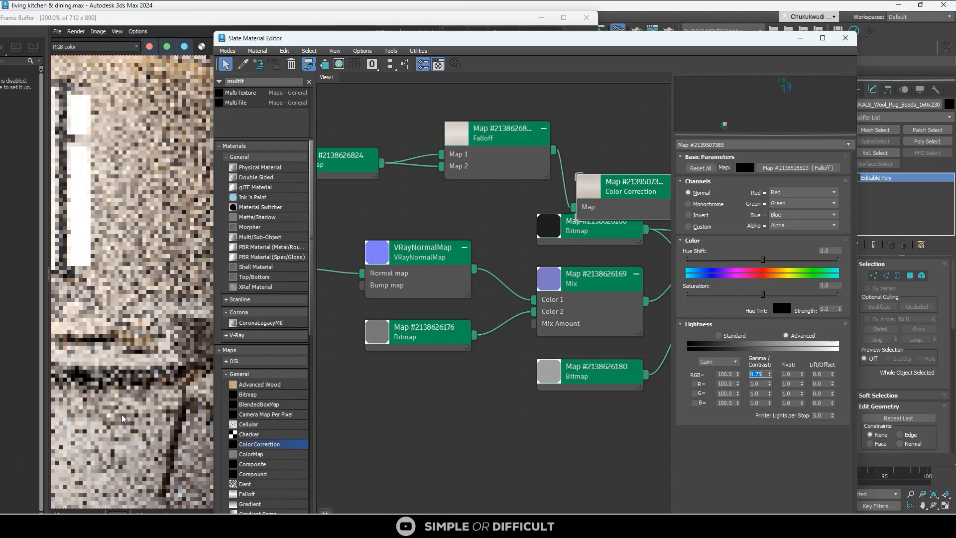
scroll(123, 418, down, 1)
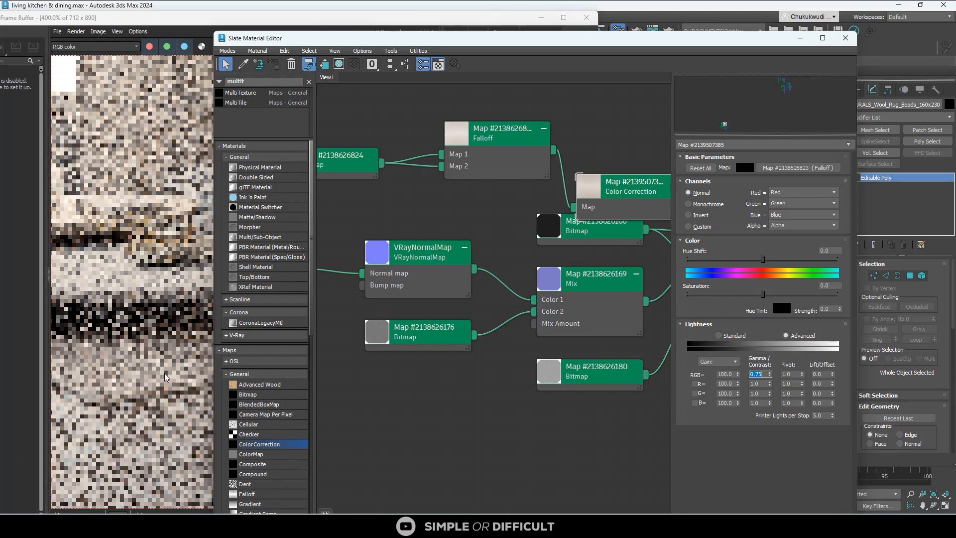
drag(770, 376, 730, 431)
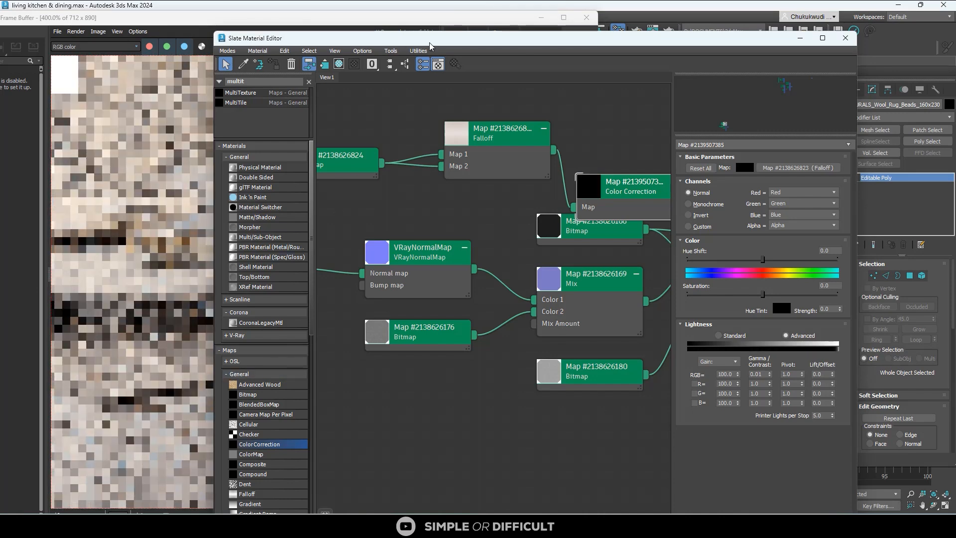
- Try an RGB Gamma/Contrast value of 75 on the vray Fabric Rug's Color Correction map and check the rug in the render
drag(431, 40, 563, 61)
scroll(133, 373, up, 2)
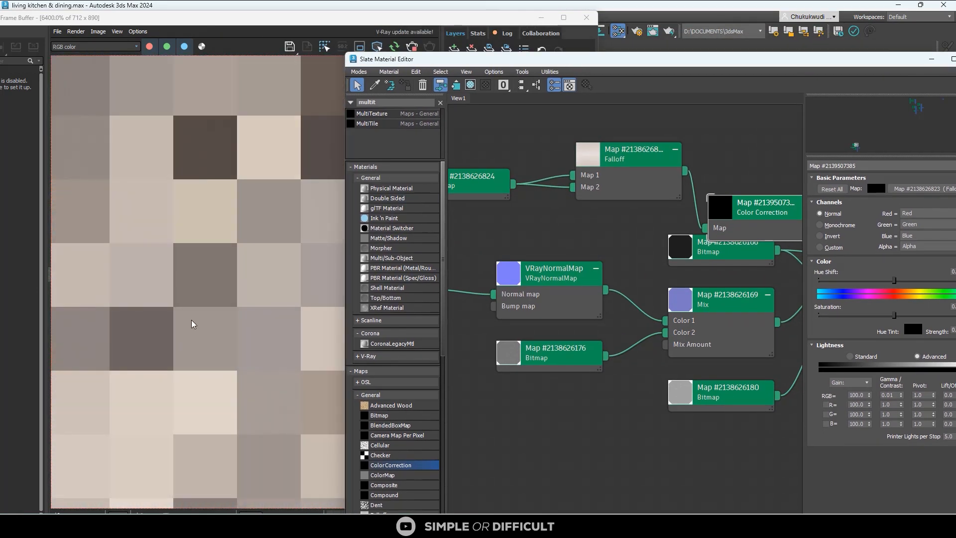
scroll(209, 329, down, 1)
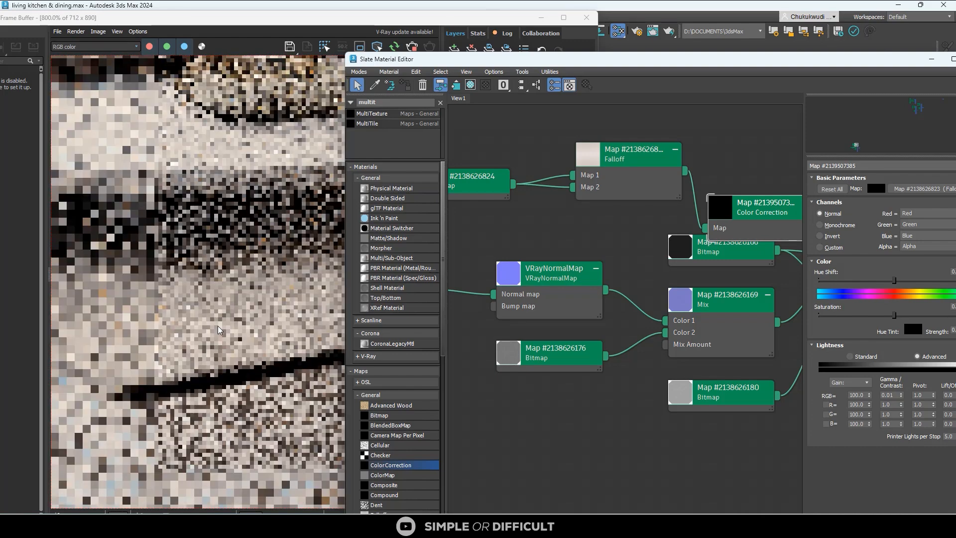
scroll(219, 366, down, 1)
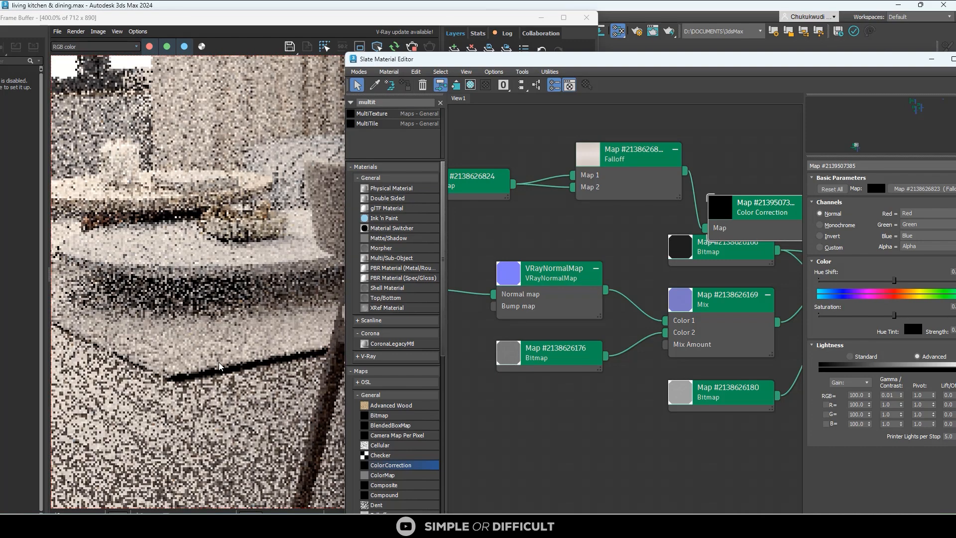
scroll(188, 386, down, 1)
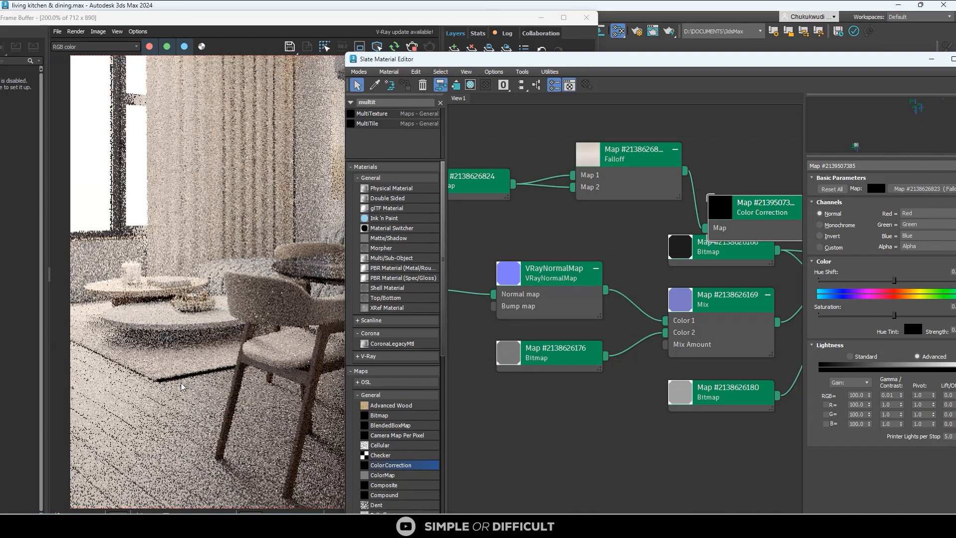
scroll(579, 258, down, 3)
scroll(579, 259, down, 3)
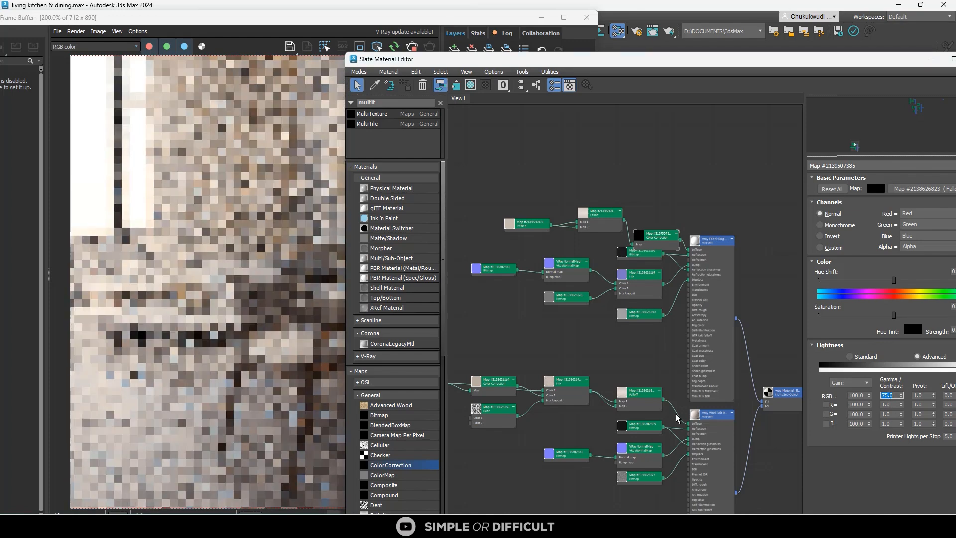
scroll(234, 384, up, 1)
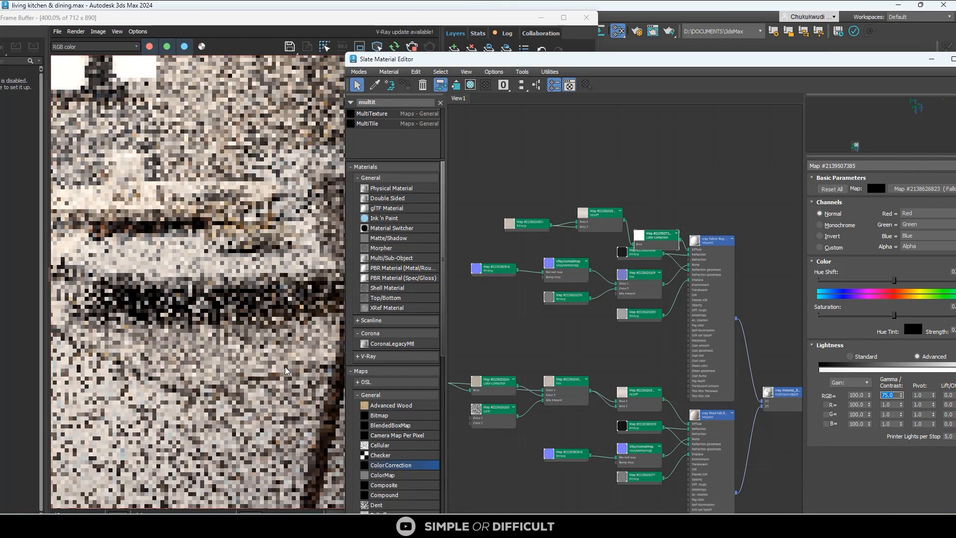
- Rearrange the map nodes and insert a second Color Correction map between the Falloff map and the diffuse input of the rug's other V-Ray material
drag(660, 237, 648, 202)
drag(645, 404, 601, 394)
drag(400, 468, 480, 450)
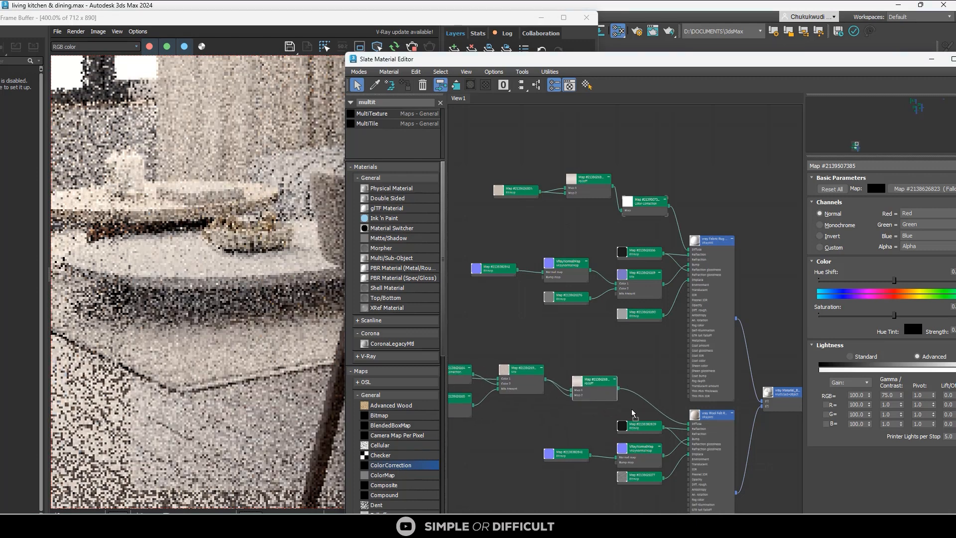
drag(631, 410, 642, 399)
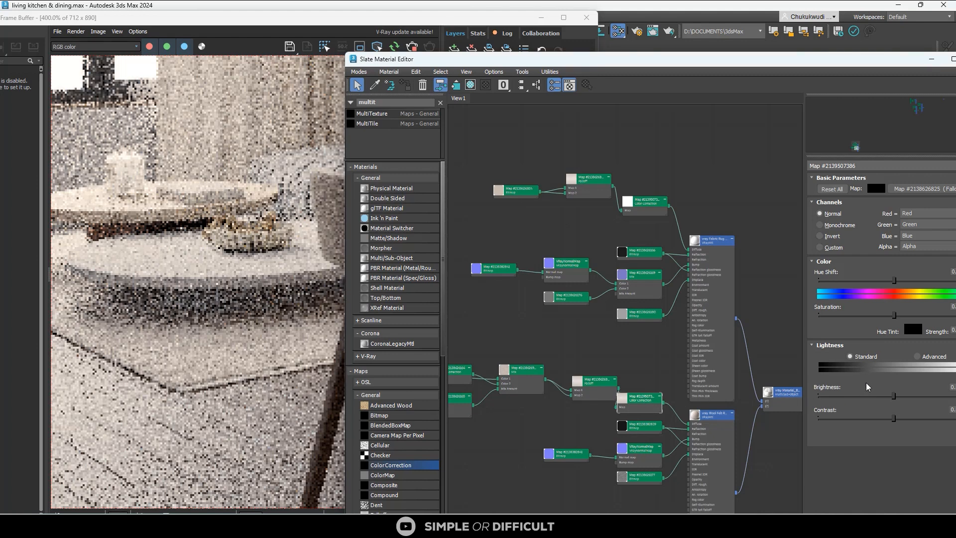
- Switch the second Color Correction map's lightness to Advanced, set RGB Gamma/Contrast to 0.5, and check the rug in the render
click(926, 358)
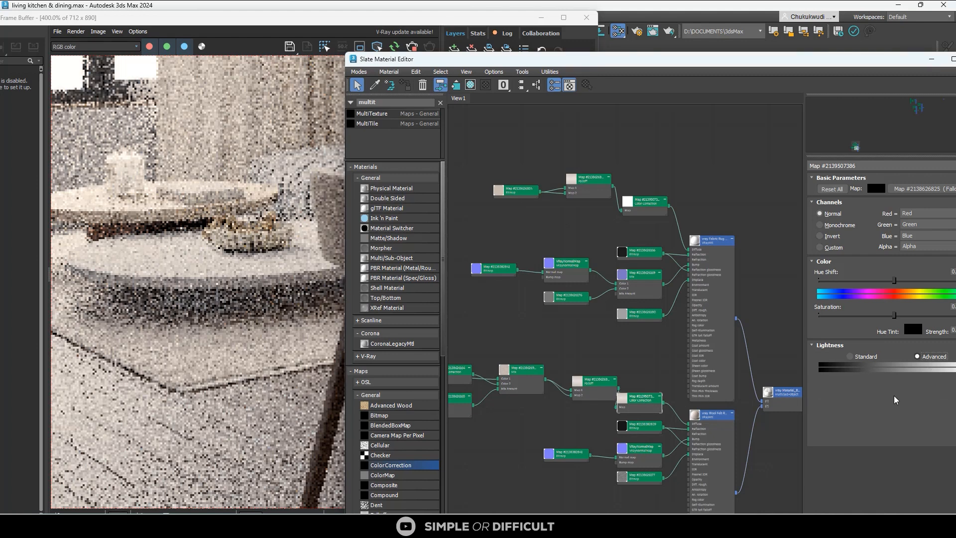
text(0.5)
key(Return)
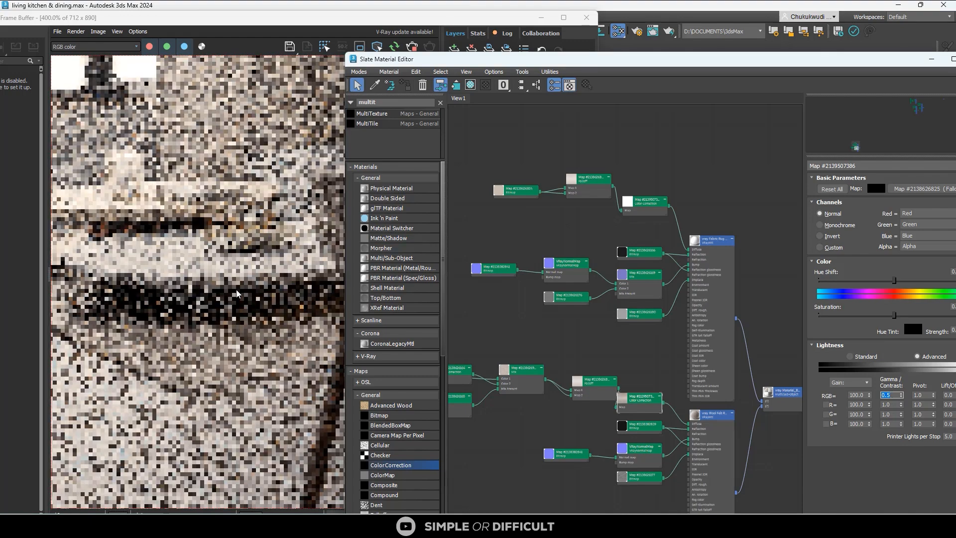
scroll(77, 321, down, 3)
scroll(133, 325, up, 3)
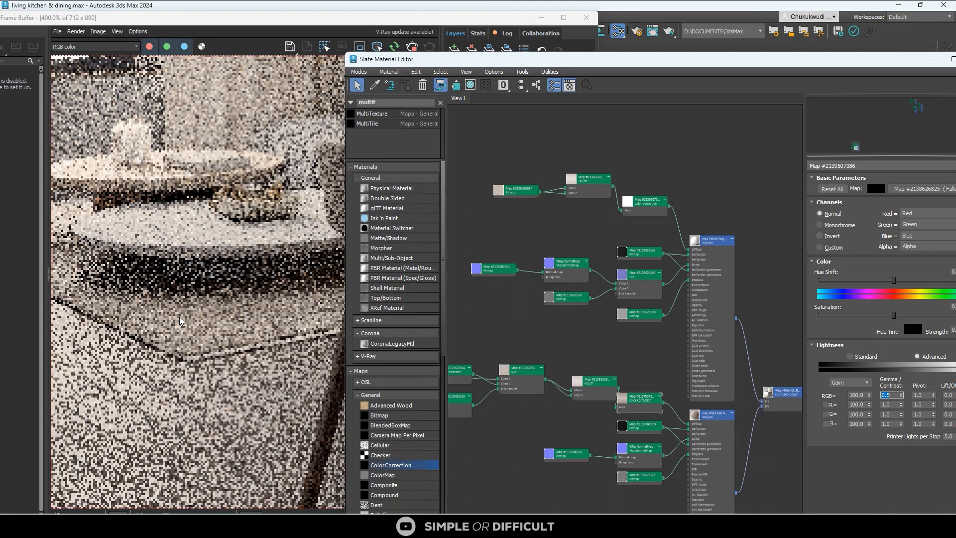
scroll(213, 324, down, 4)
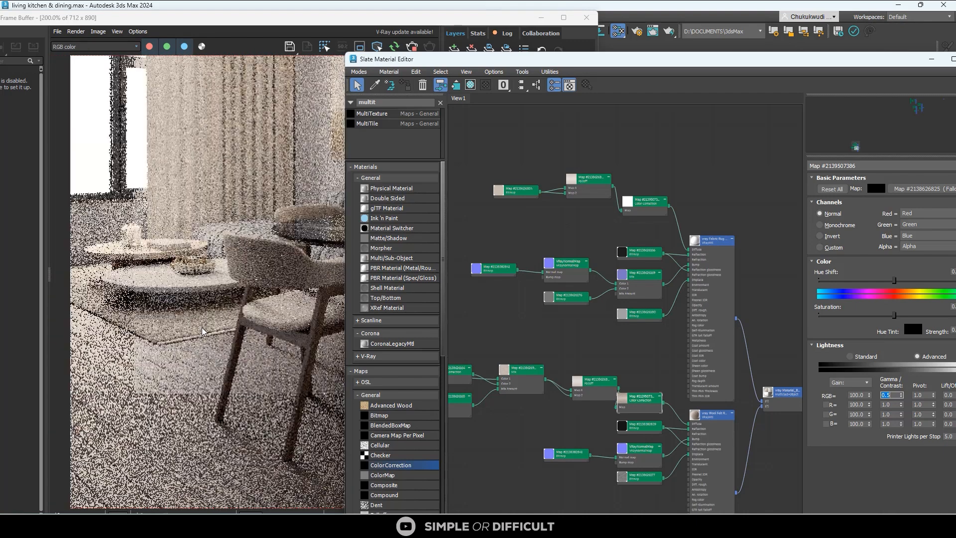
scroll(203, 331, up, 1)
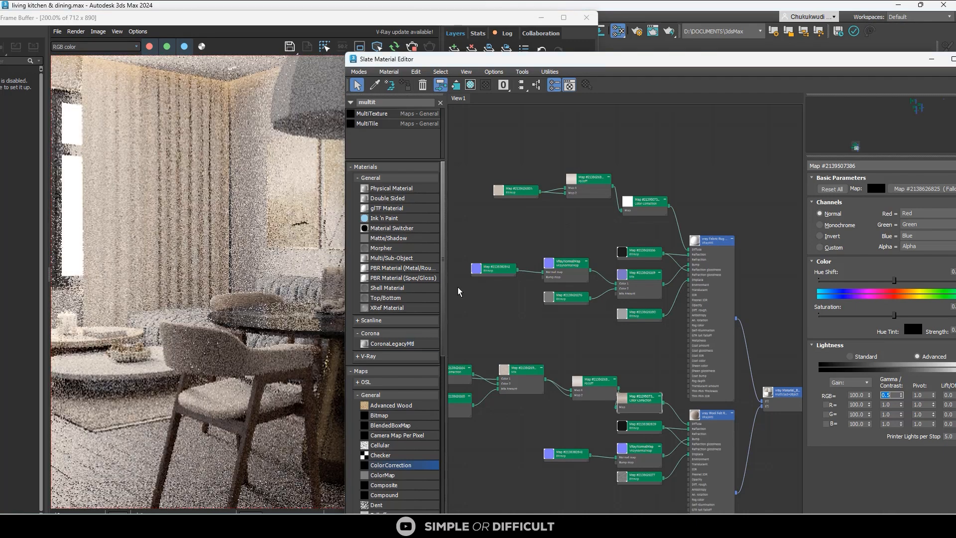
- Set the RGB Gamma/Contrast of the vray Fabric Rug's Color Correction map to 0.5 and inspect the rug in the render
click(639, 208)
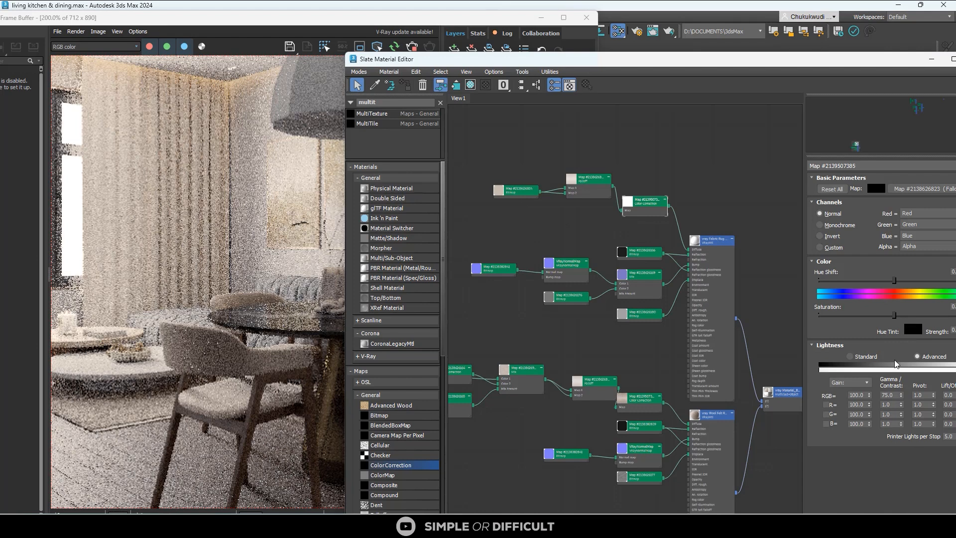
click(895, 394)
text(.5)
key(Return)
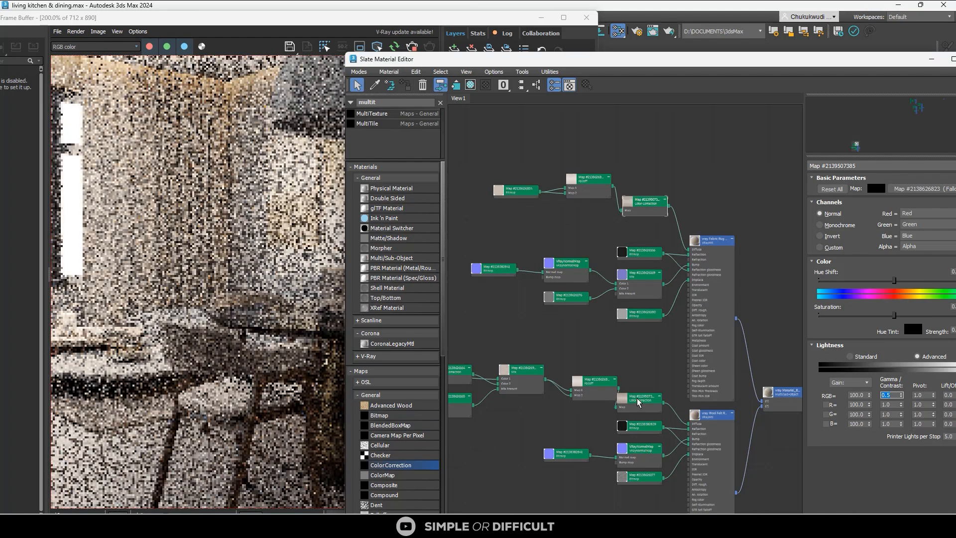
scroll(154, 400, down, 2)
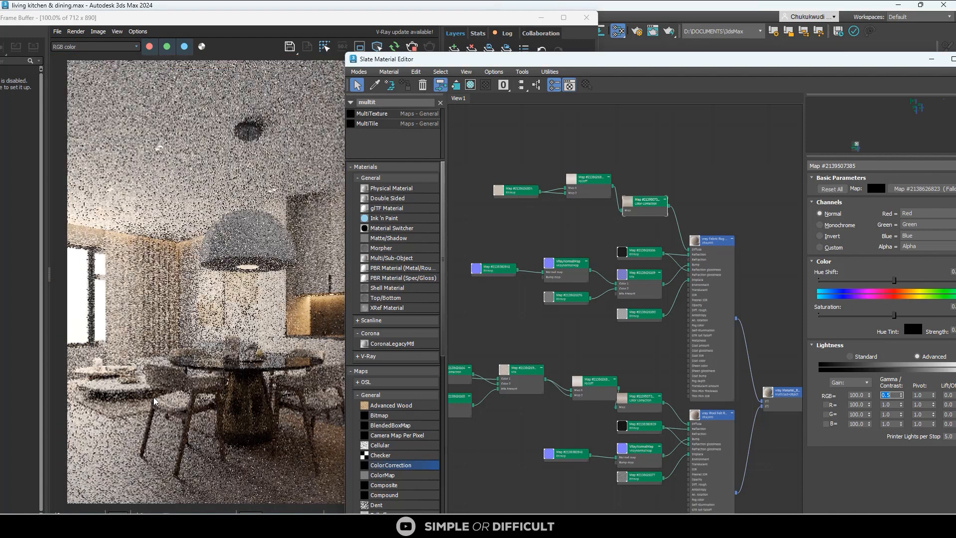
scroll(155, 398, up, 3)
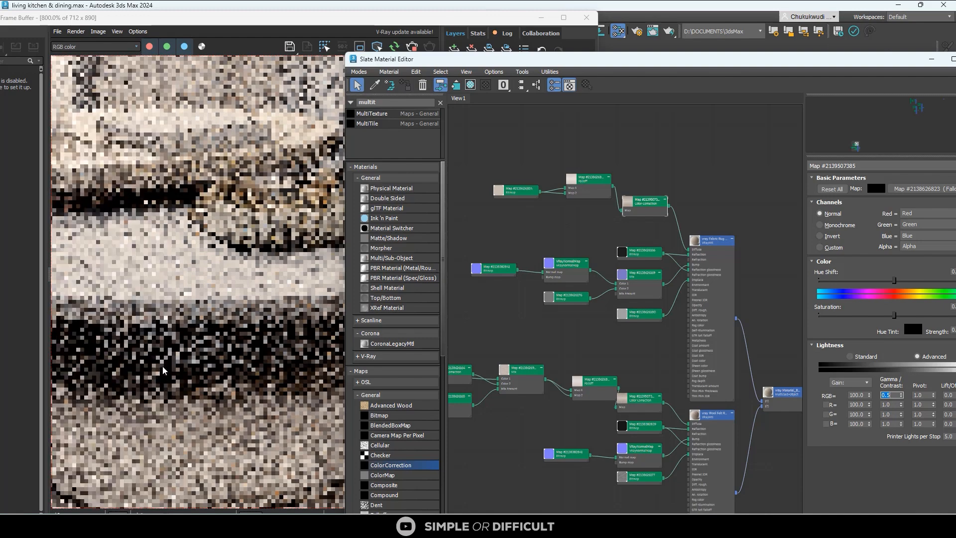
scroll(166, 368, down, 2)
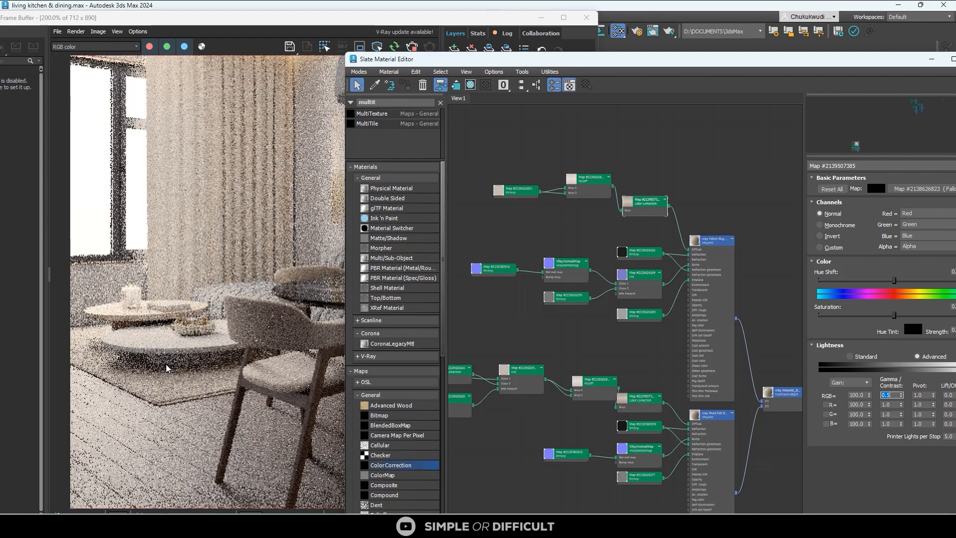
scroll(167, 368, down, 1)
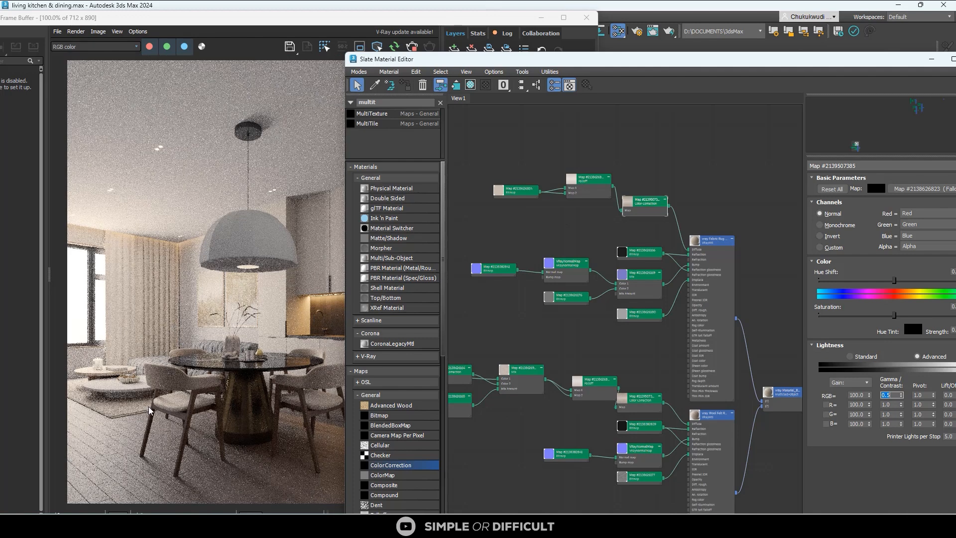
scroll(110, 404, up, 2)
- Lower the second rug material's Color Correction RGB Gamma/Contrast to 0.35 and inspect the rug in the render
click(644, 402)
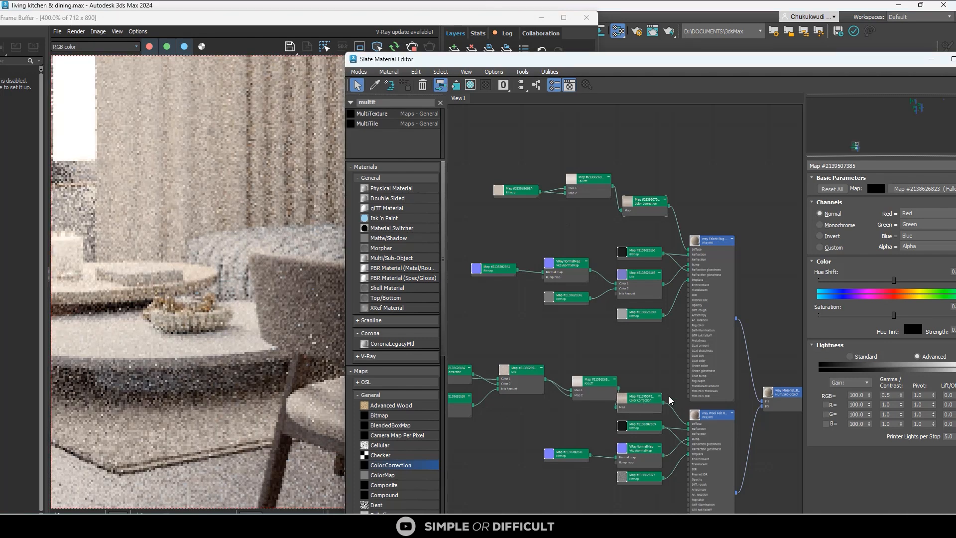
double_click(888, 395)
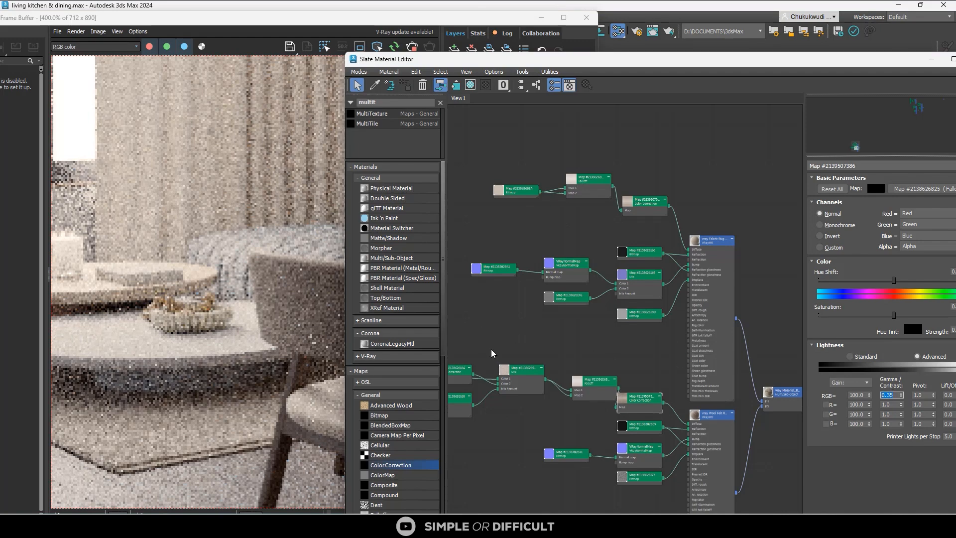
scroll(491, 353, down, 1)
scroll(219, 398, up, 1)
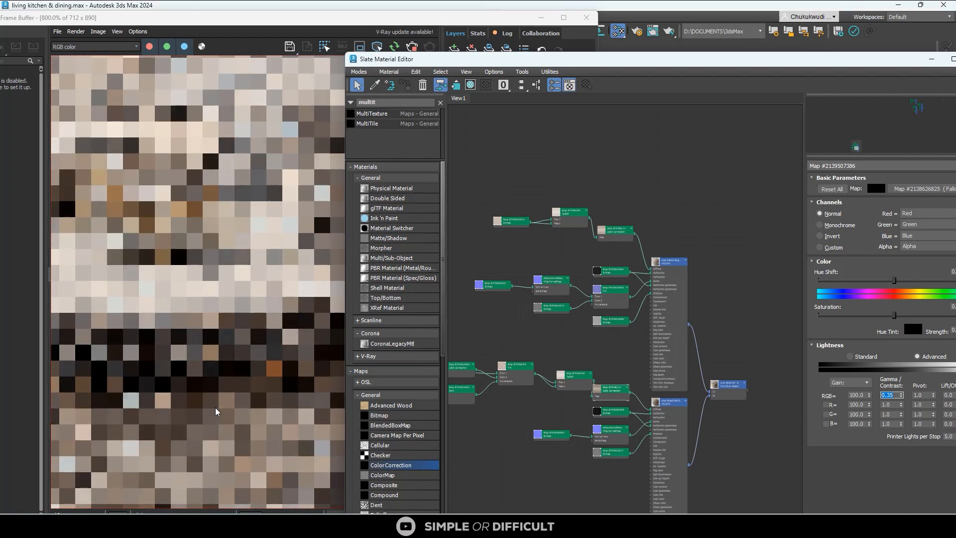
scroll(216, 412, down, 1)
scroll(621, 384, down, 1)
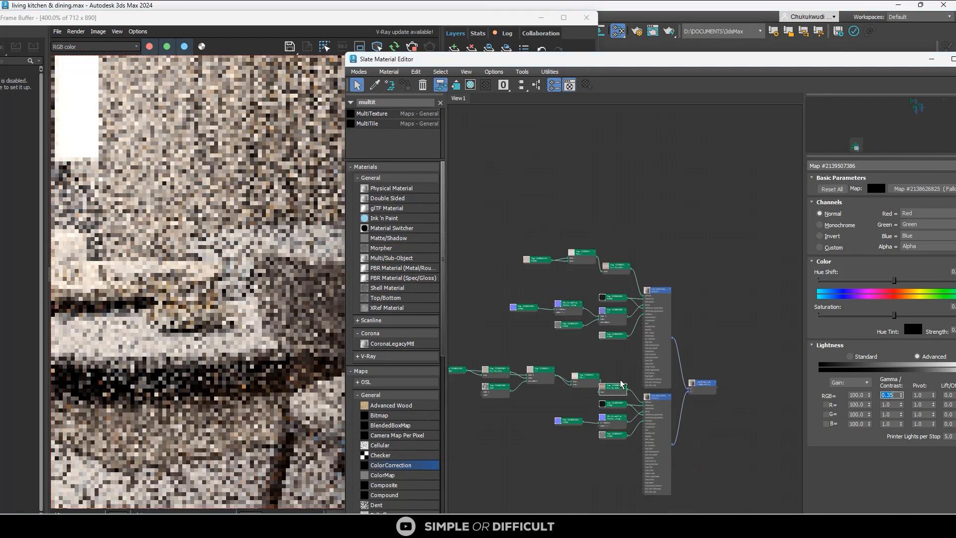
scroll(302, 405, down, 2)
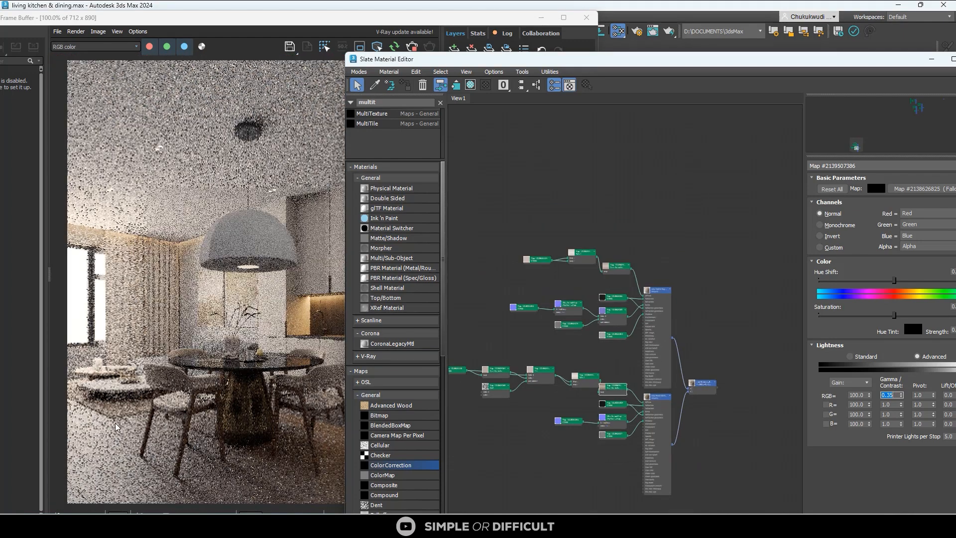
scroll(115, 445, up, 1)
scroll(133, 414, down, 1)
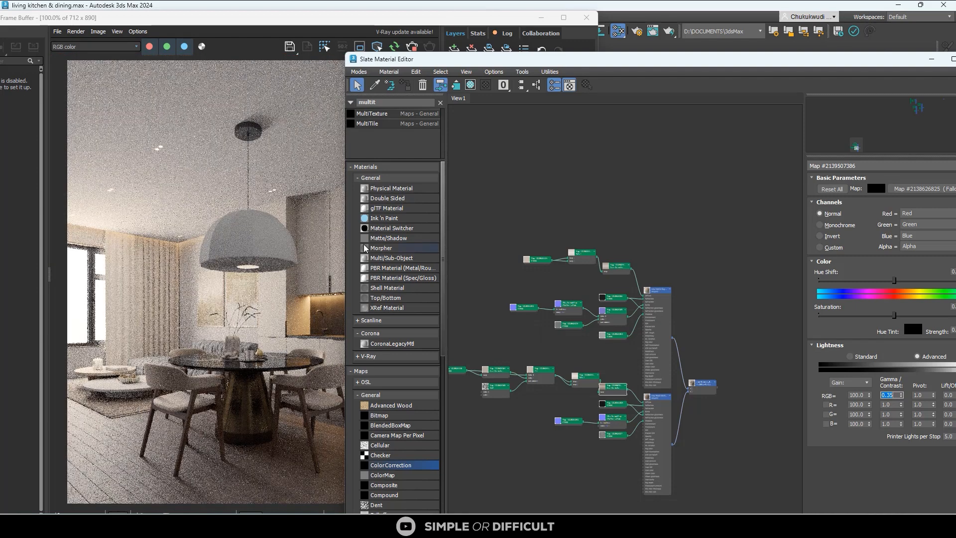
- Select the LED strip VRayLight at the kitchen's top cabinet, set its multiplier to 5, and check the backsplash glow in the render
drag(676, 68, 297, 241)
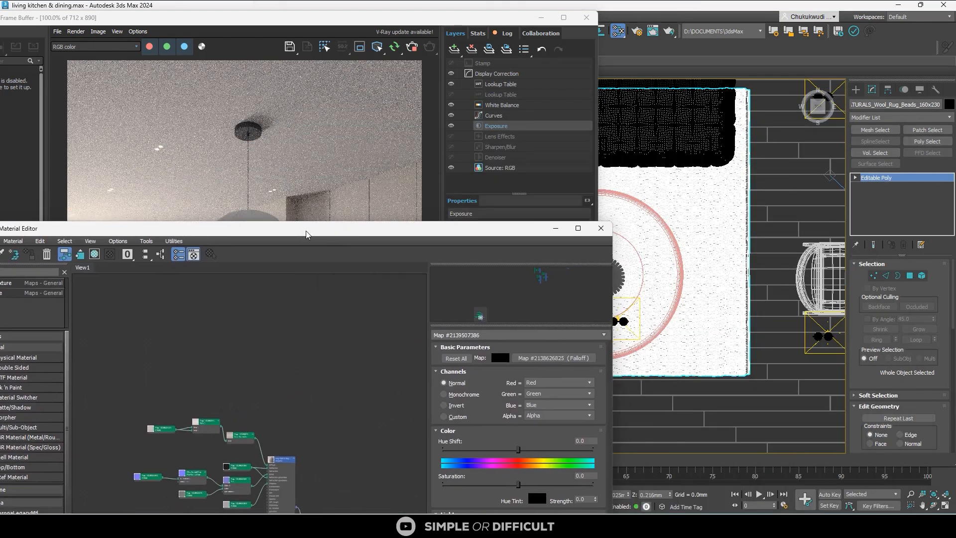
scroll(792, 174, up, 10)
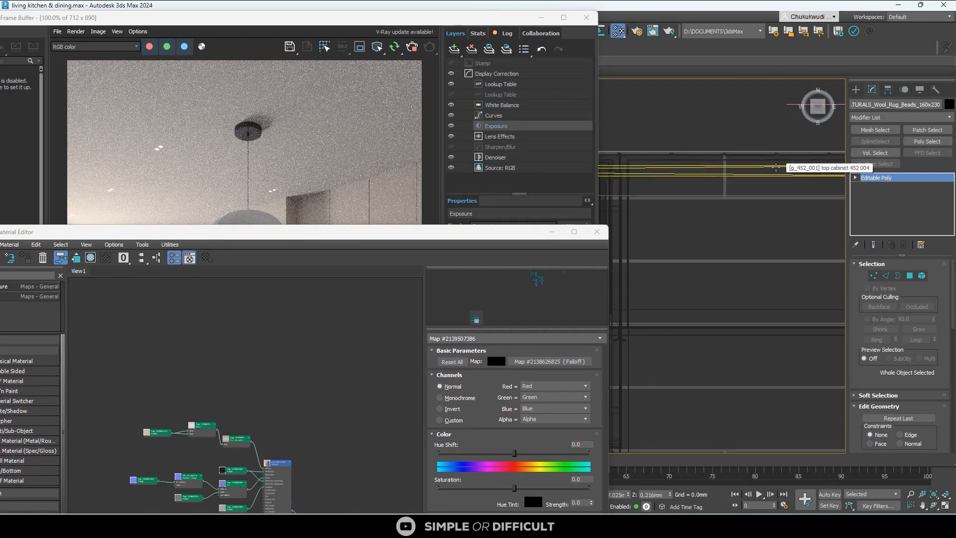
click(782, 174)
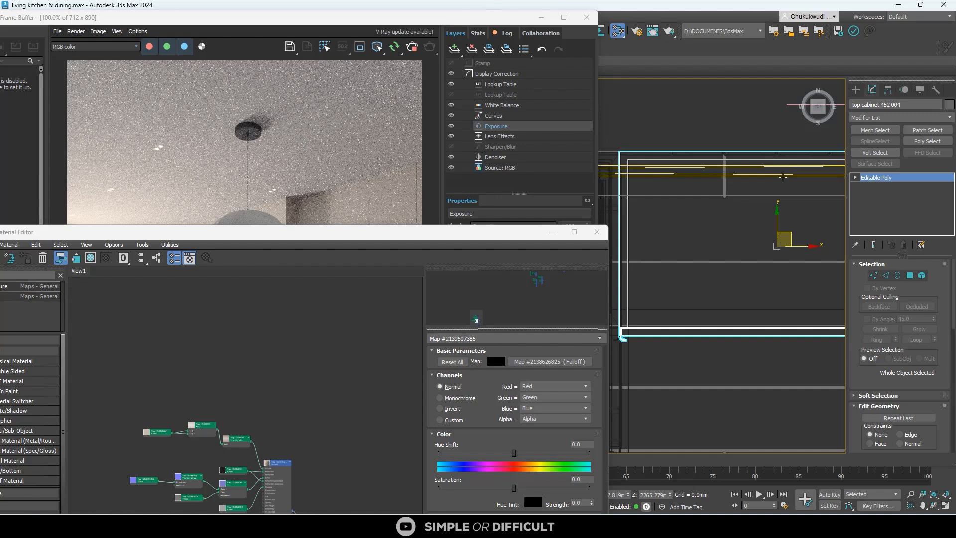
click(782, 176)
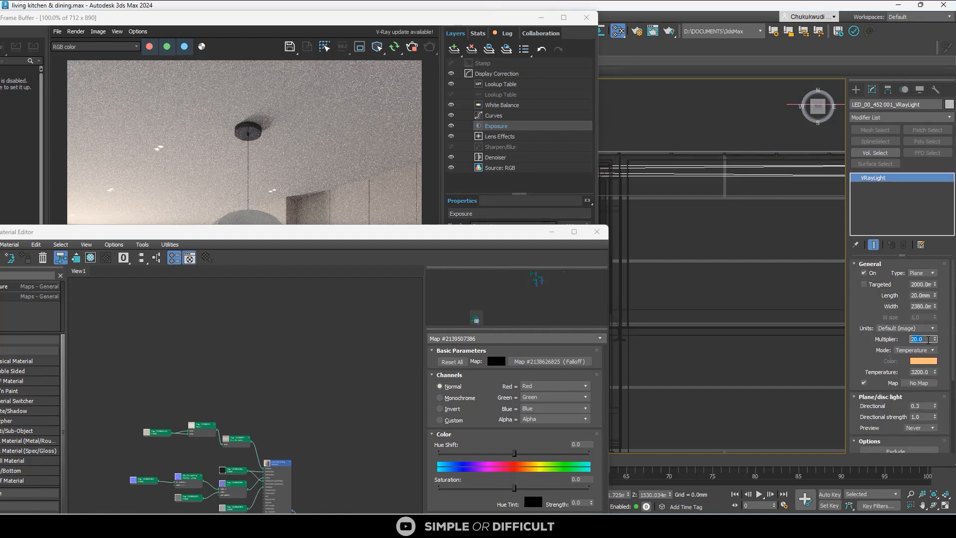
drag(414, 236, 645, 378)
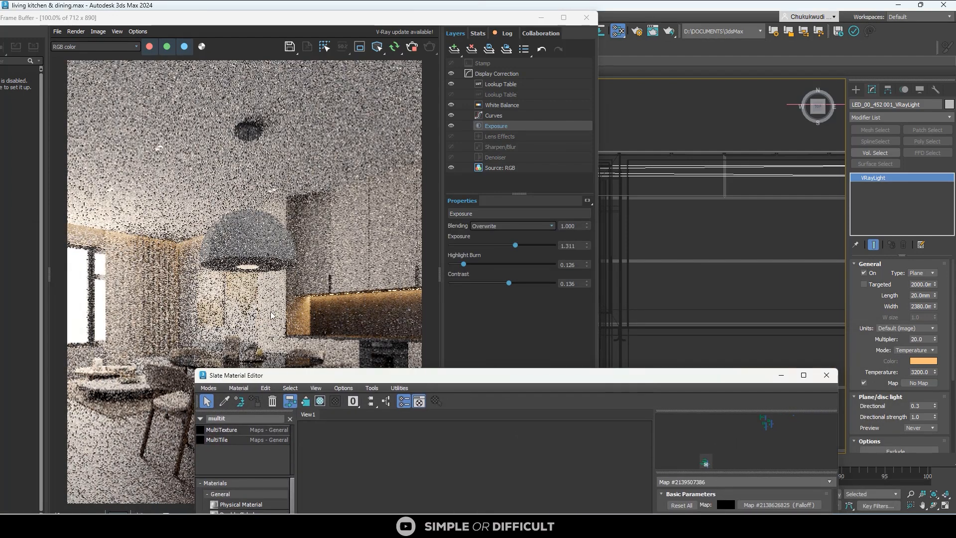
scroll(344, 304, up, 2)
scroll(284, 258, down, 1)
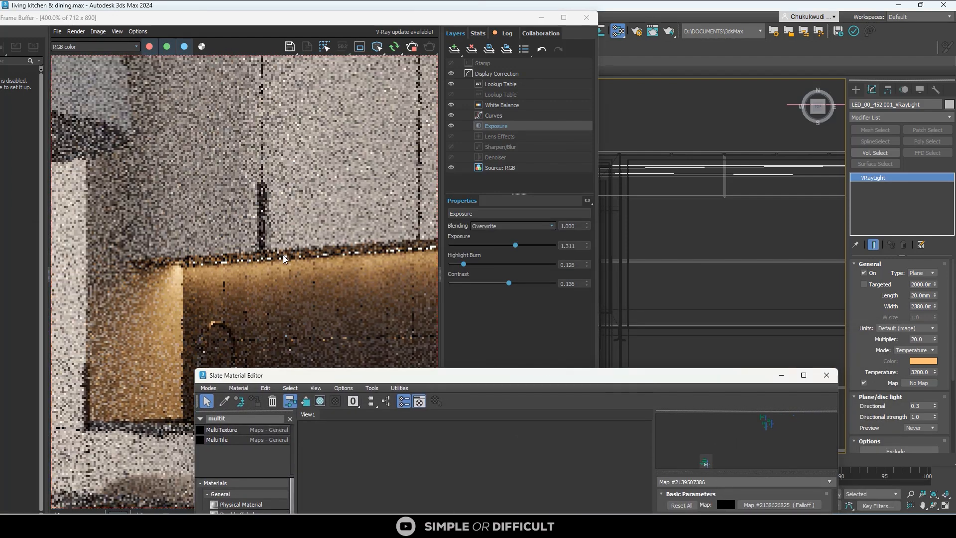
scroll(283, 258, down, 1)
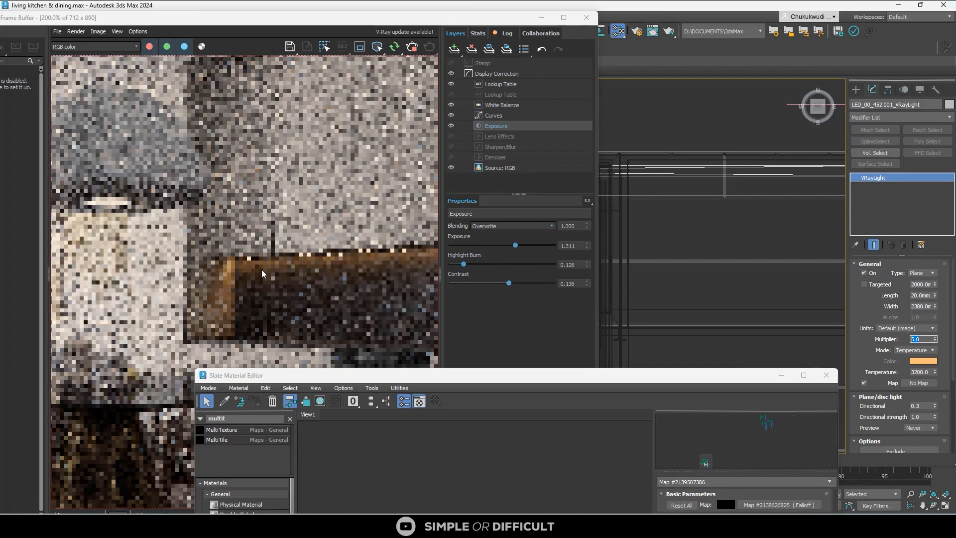
scroll(261, 271, up, 2)
scroll(223, 227, down, 1)
scroll(223, 228, down, 2)
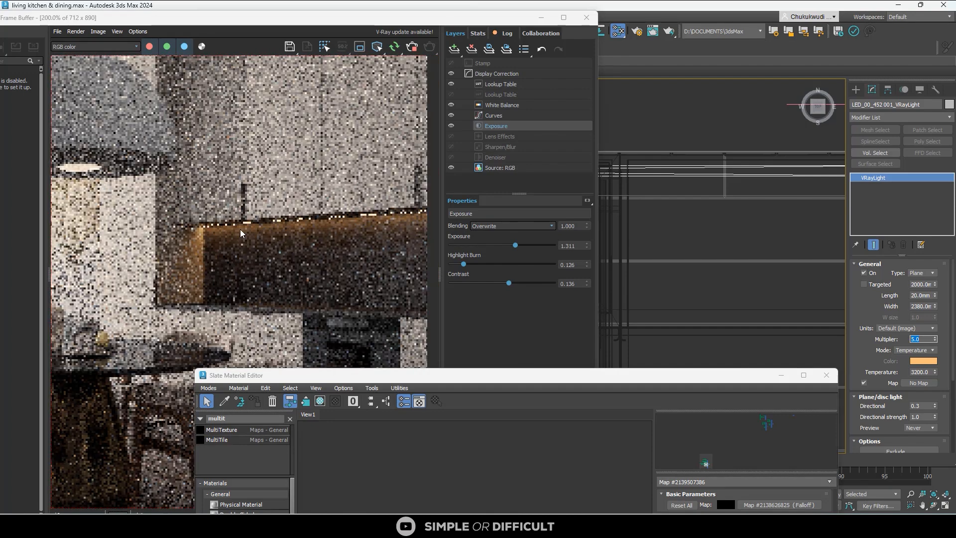
scroll(337, 323, up, 1)
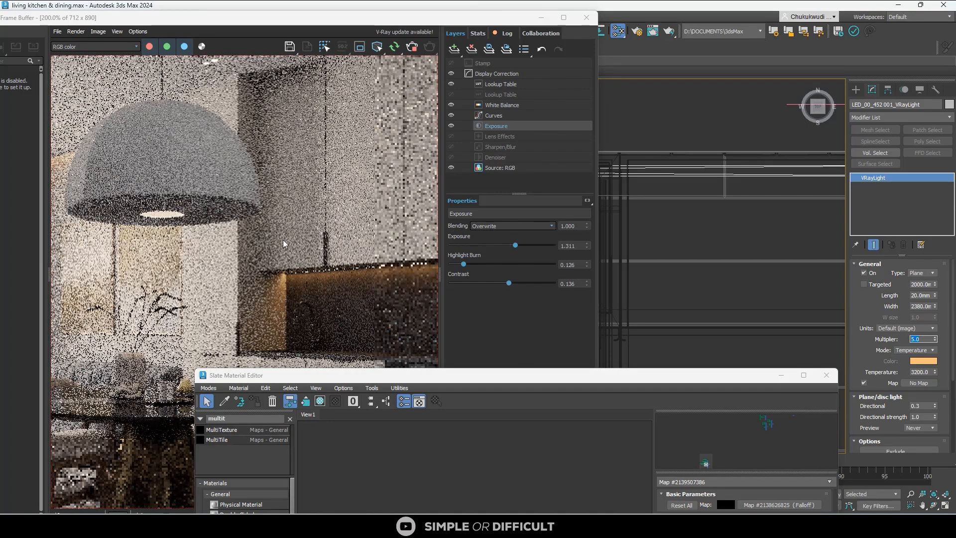
scroll(286, 245, down, 1)
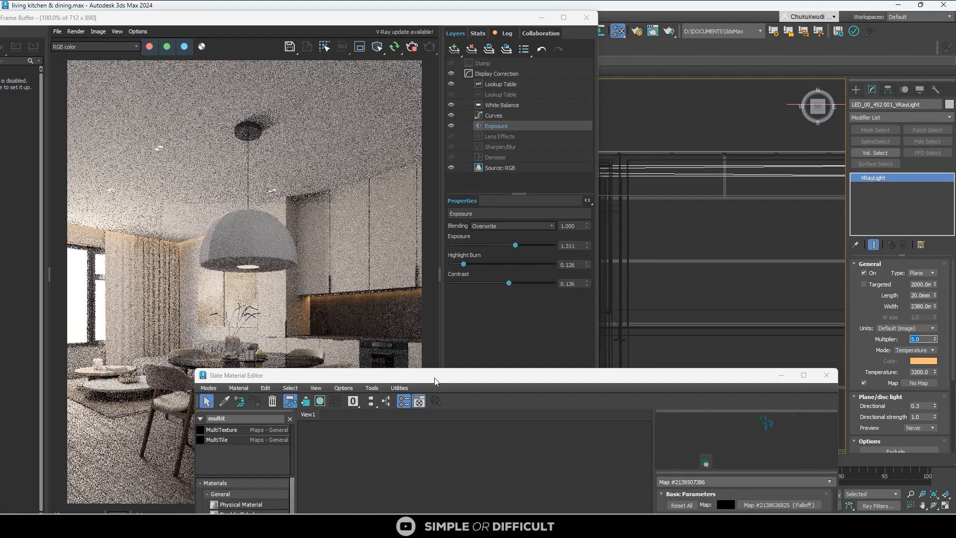
- Set the multiplier of the kitchen cabinet's LED strip light to 10 and check the backsplash glow in the render
drag(434, 378, 471, 478)
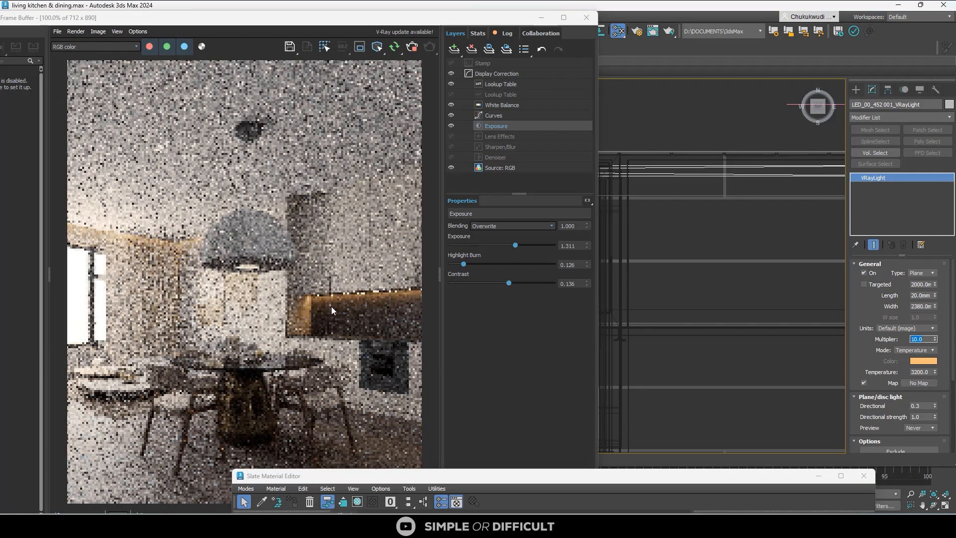
scroll(331, 307, up, 4)
scroll(296, 258, down, 4)
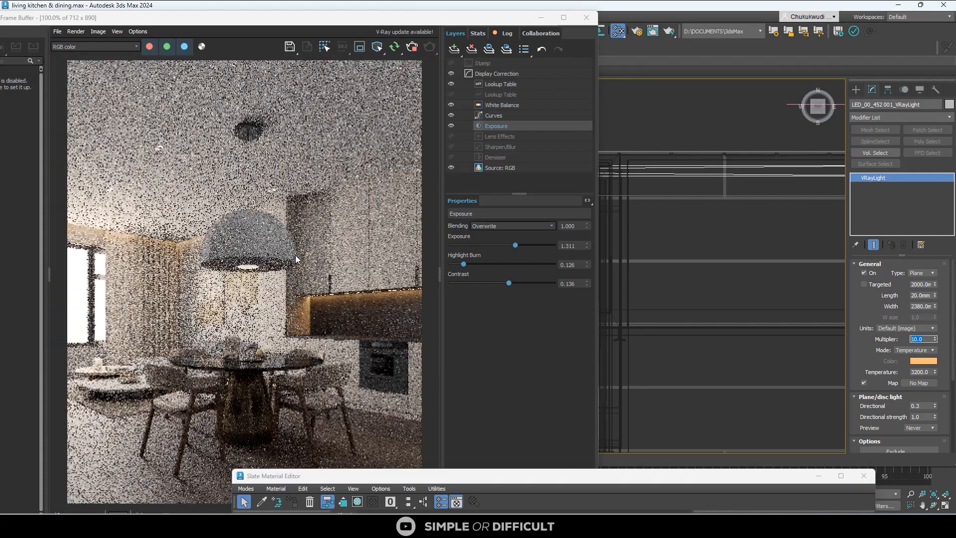
drag(533, 479, 392, 388)
- Select the long thin plane light VRayLight034 and set its multiplier to 20
scroll(748, 262, up, 10)
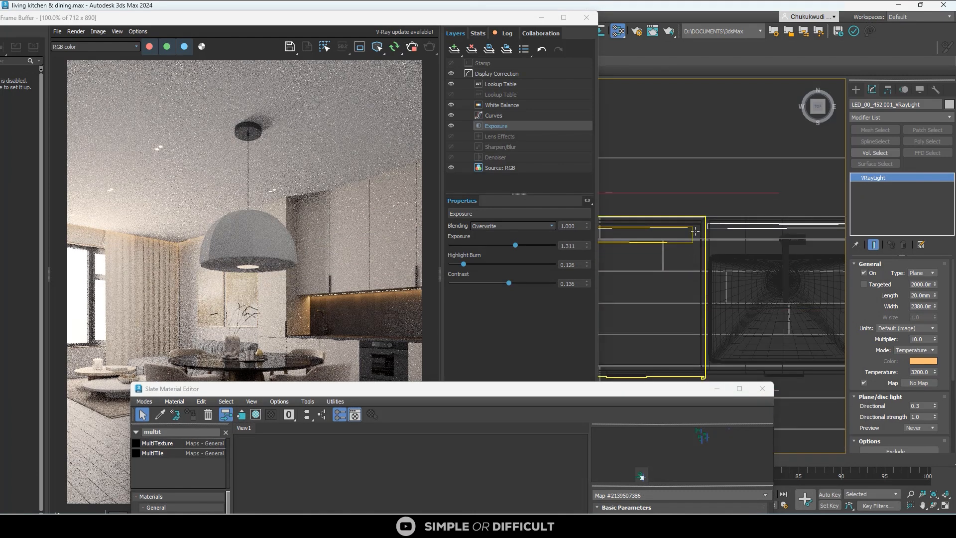
click(693, 229)
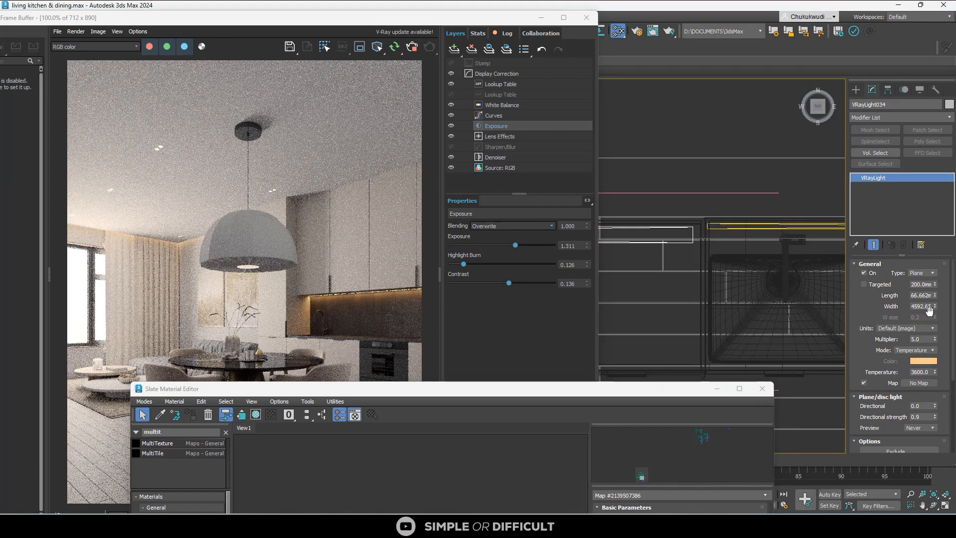
click(932, 339)
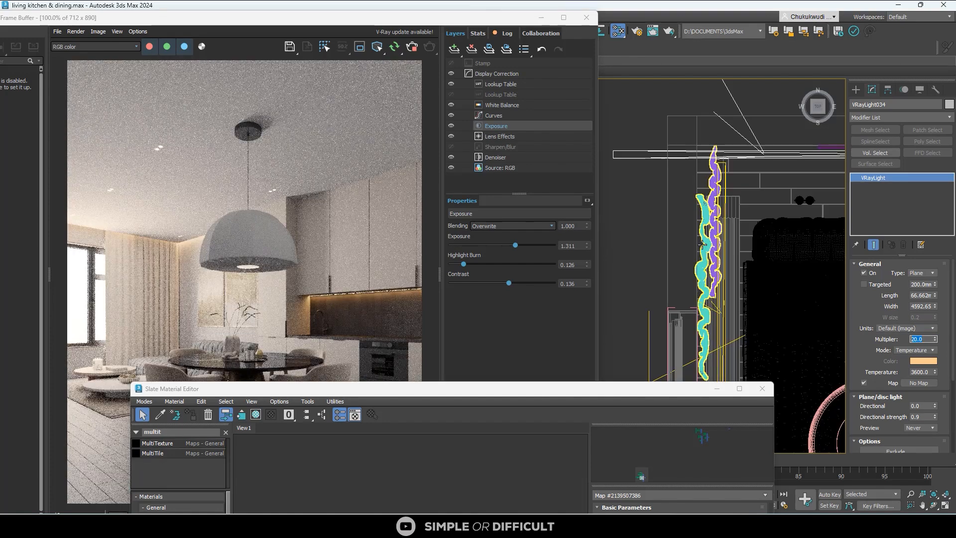
- Shift the Curtains object slightly along the window wall in the top view and check the curtains in the render
click(704, 273)
scroll(704, 274, down, 4)
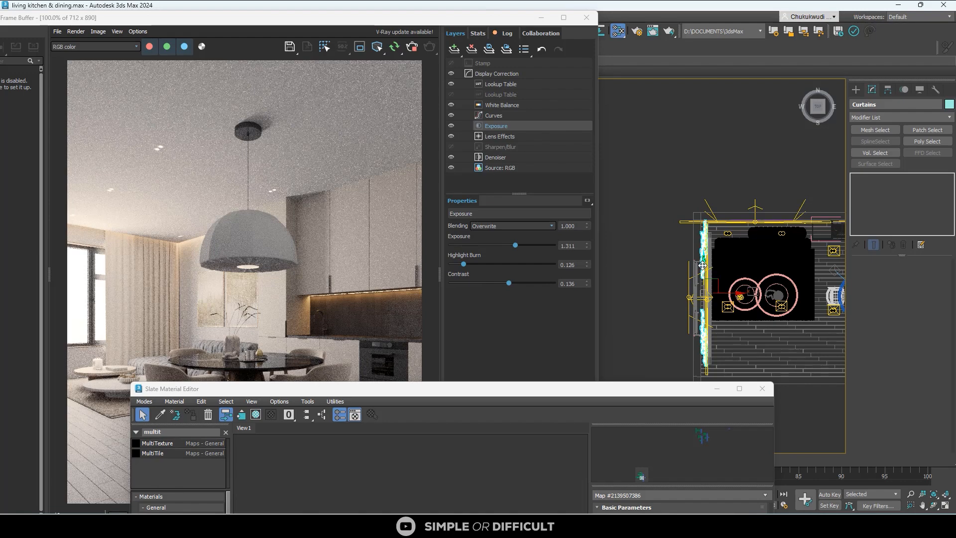
drag(701, 265, 704, 273)
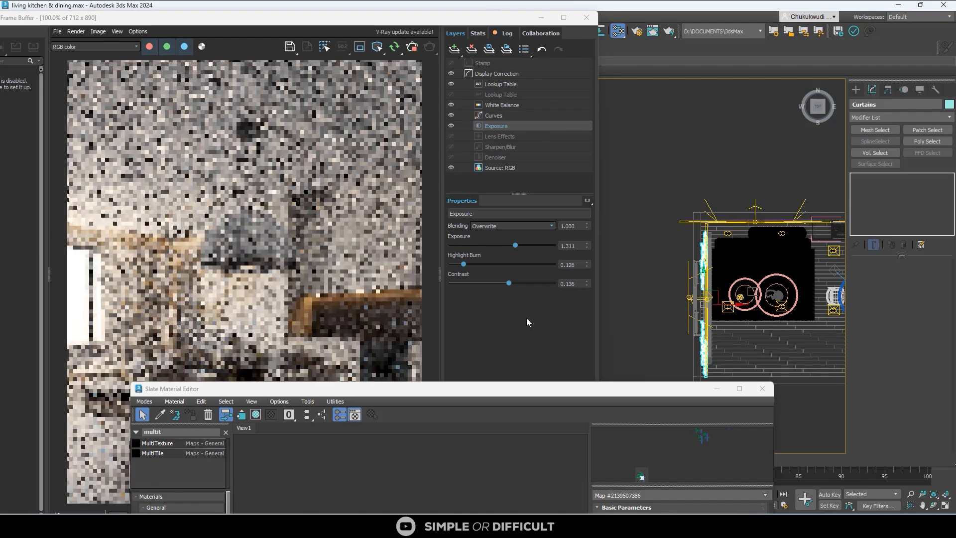
scroll(122, 297, up, 2)
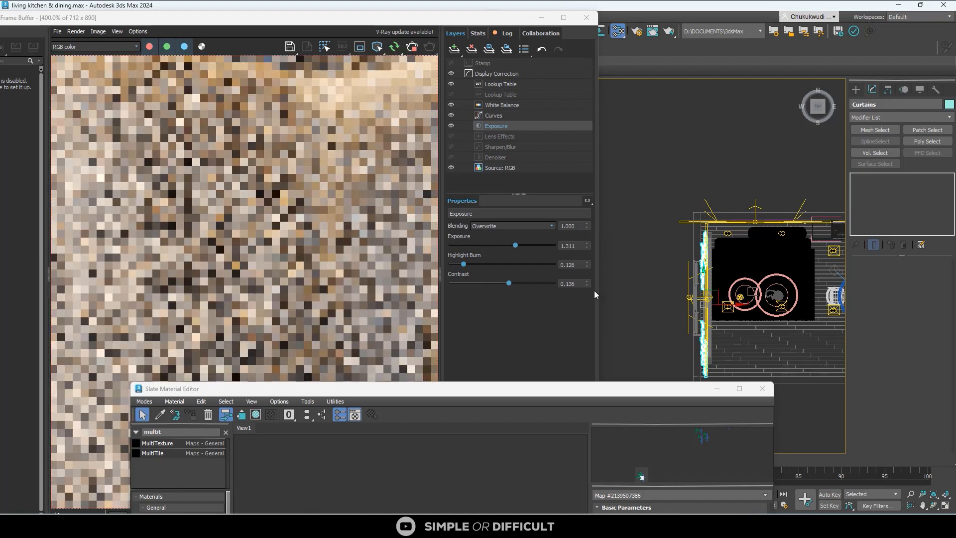
scroll(255, 236, down, 1)
scroll(255, 236, down, 1)
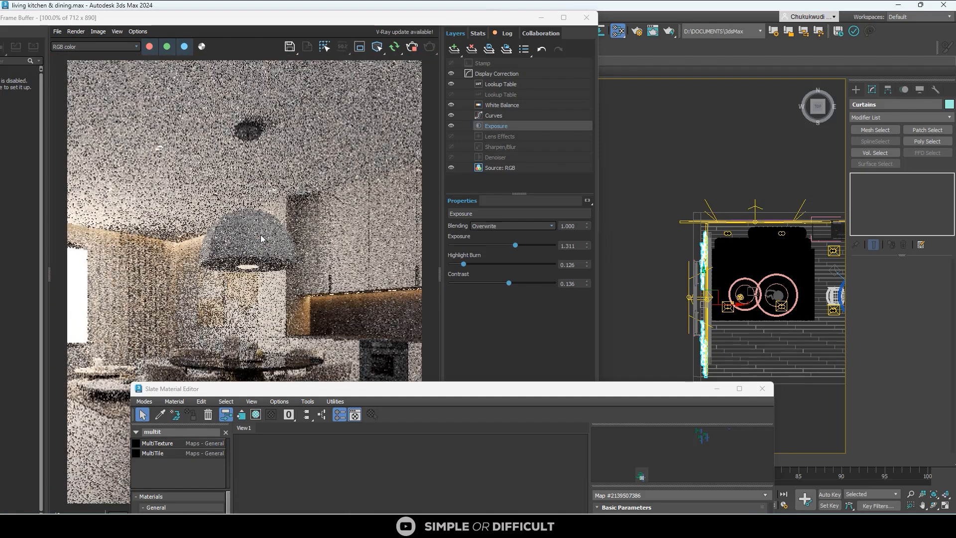
scroll(696, 257, up, 2)
- Review the rendering control options in the Curtains object's properties, leaving them as they are
right_click(700, 248)
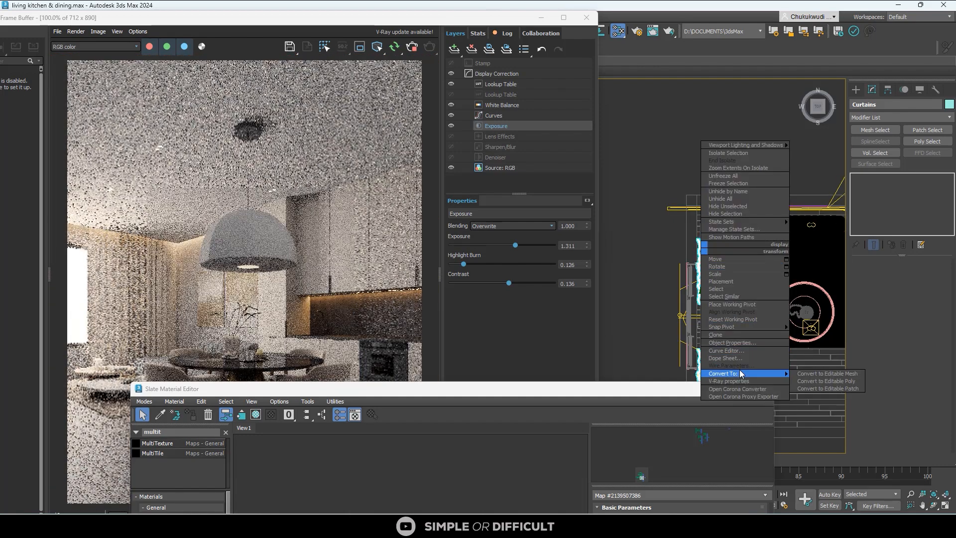
click(740, 343)
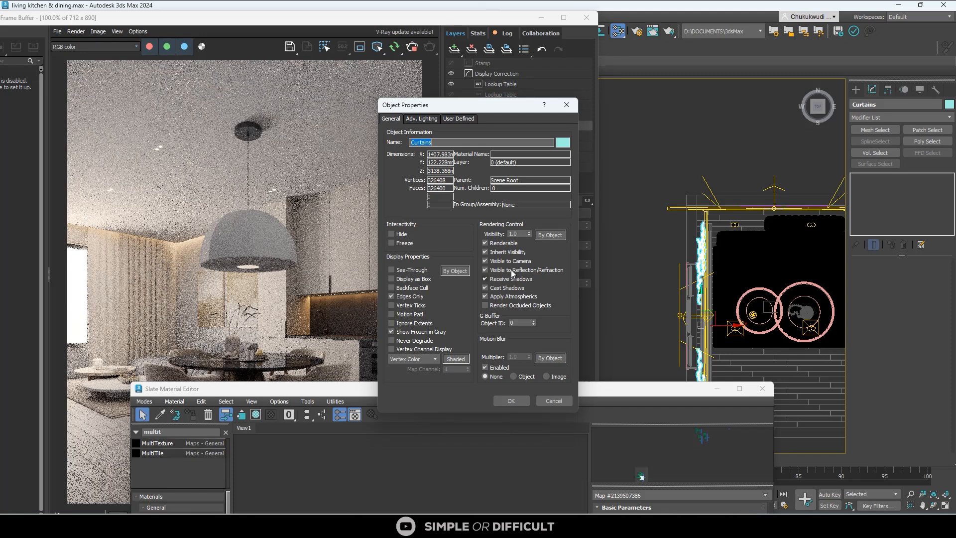
click(566, 105)
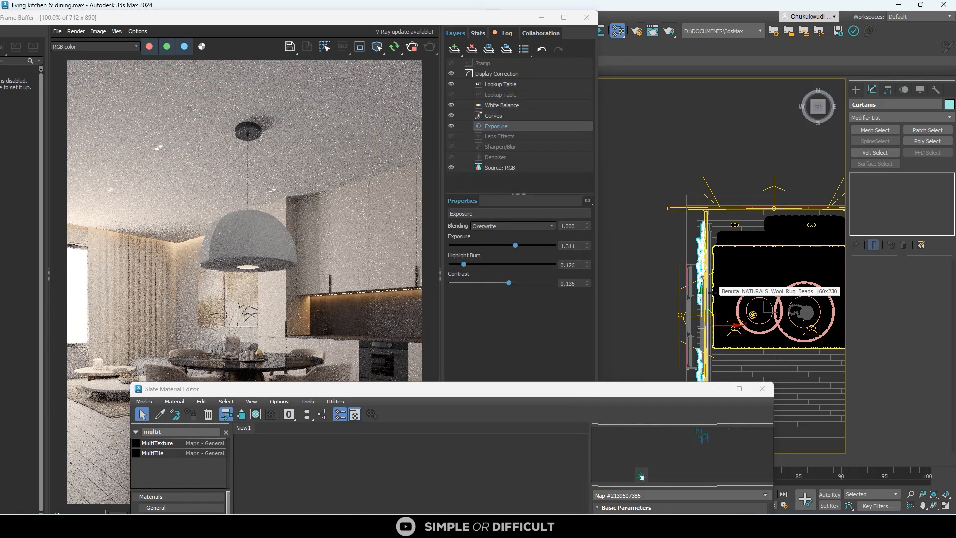
scroll(360, 212, down, 2)
scroll(287, 329, up, 2)
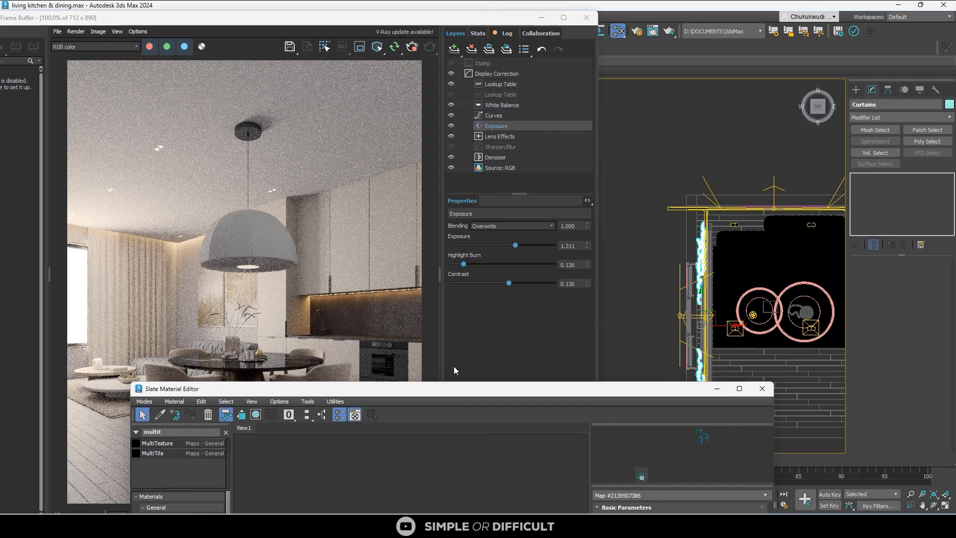
- Load the selected Curtains object's materials into the Slate Material Editor and bring the Curtain 01 material nodes into view
drag(453, 389, 388, 108)
middle_drag(393, 342, 312, 368)
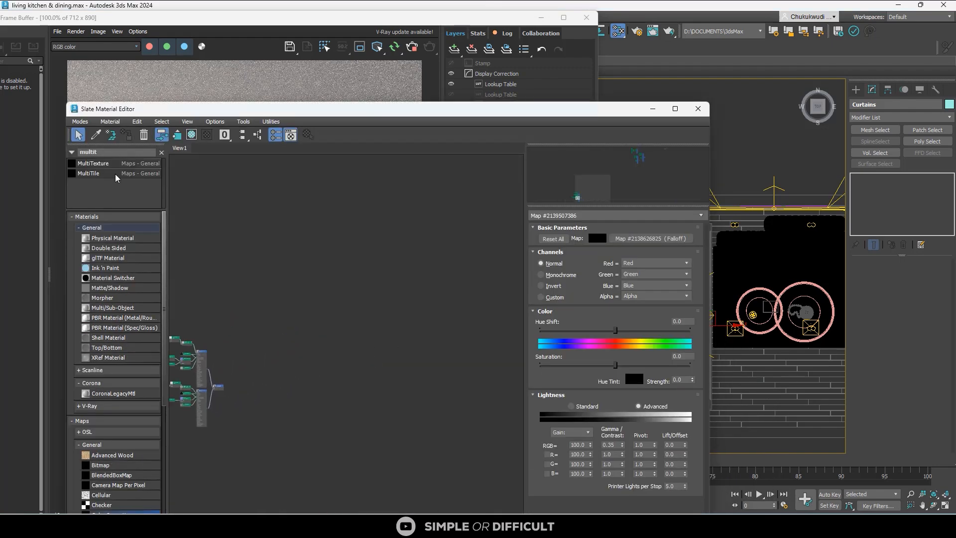
click(110, 121)
key(Escape)
key(z)
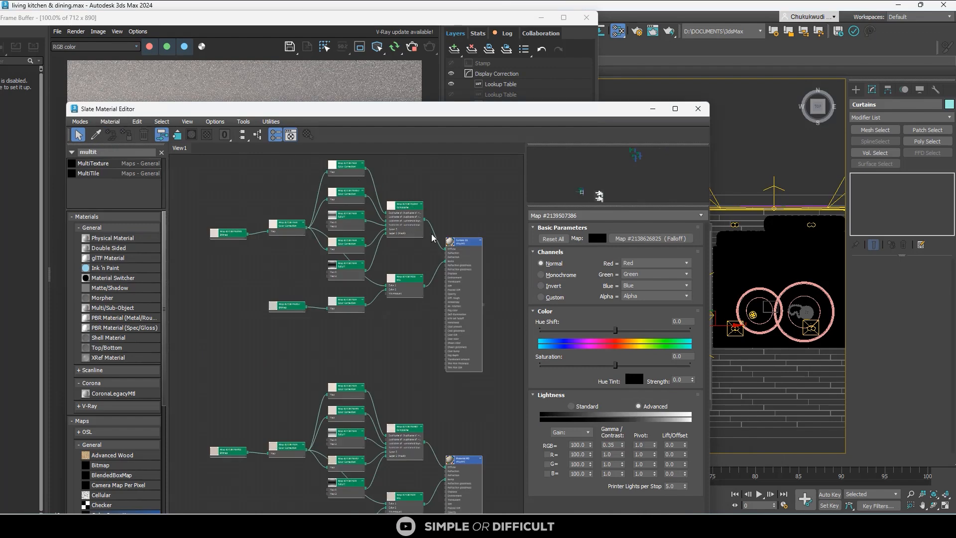
scroll(477, 215, up, 5)
scroll(477, 216, down, 5)
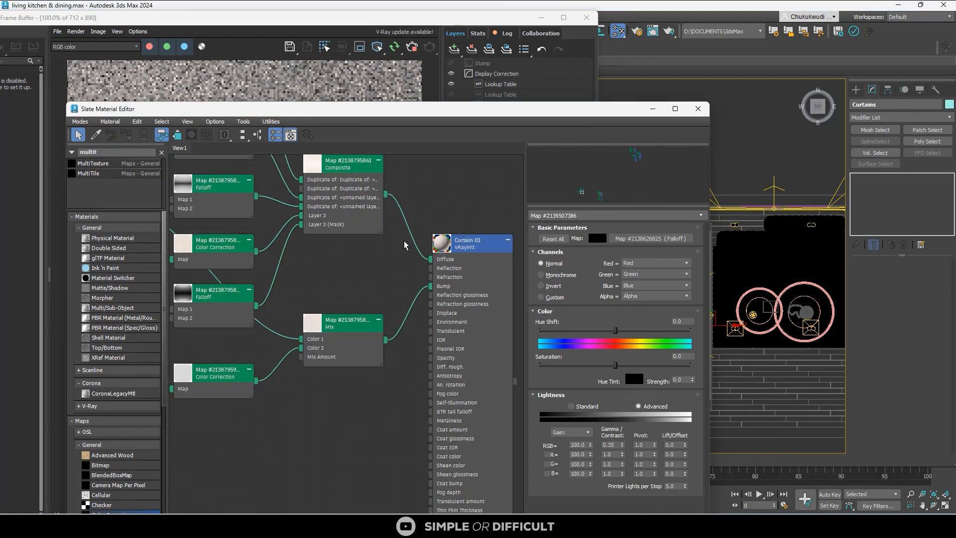
- Insert a Color Correction map between the Composite map and the Diffuse input of the Curtain 01 material
drag(374, 294, 373, 290)
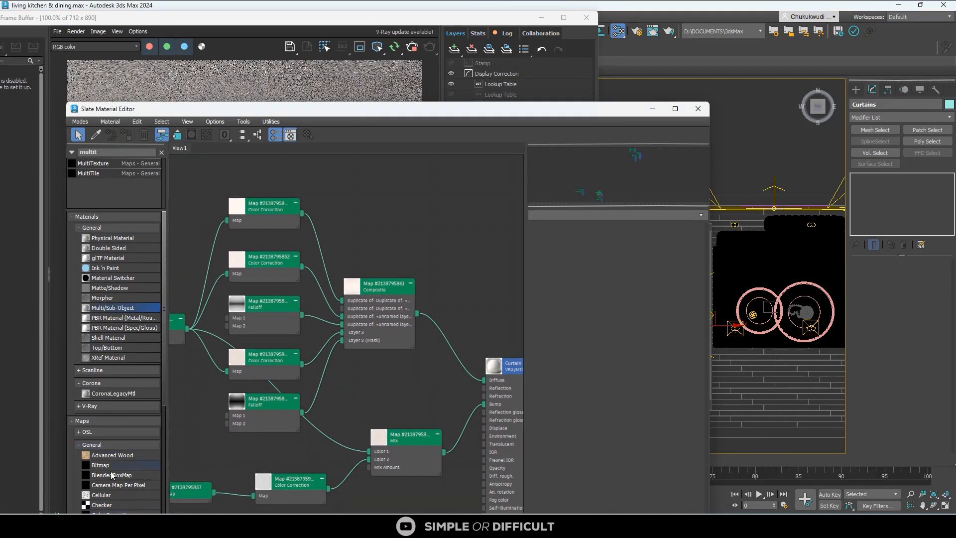
scroll(94, 489, down, 1)
scroll(95, 489, down, 1)
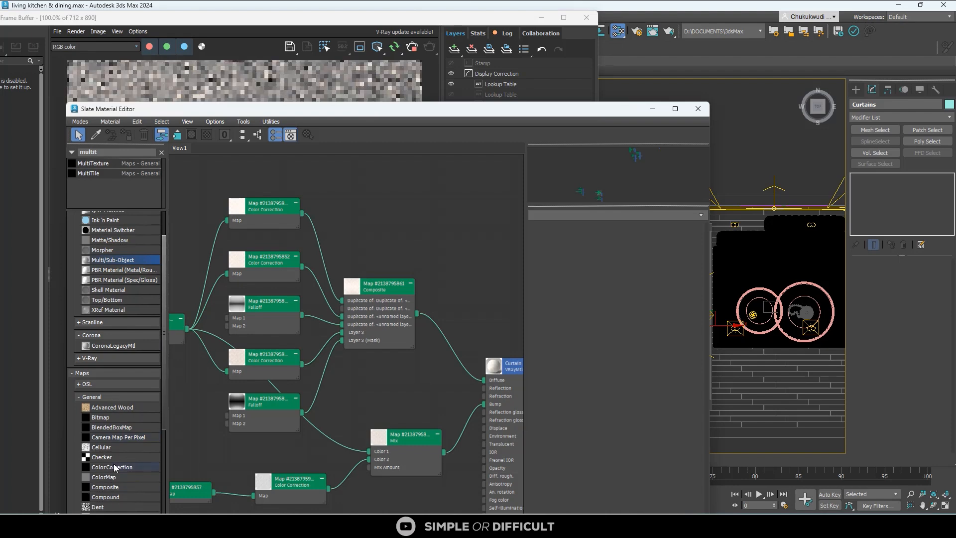
drag(112, 467, 457, 356)
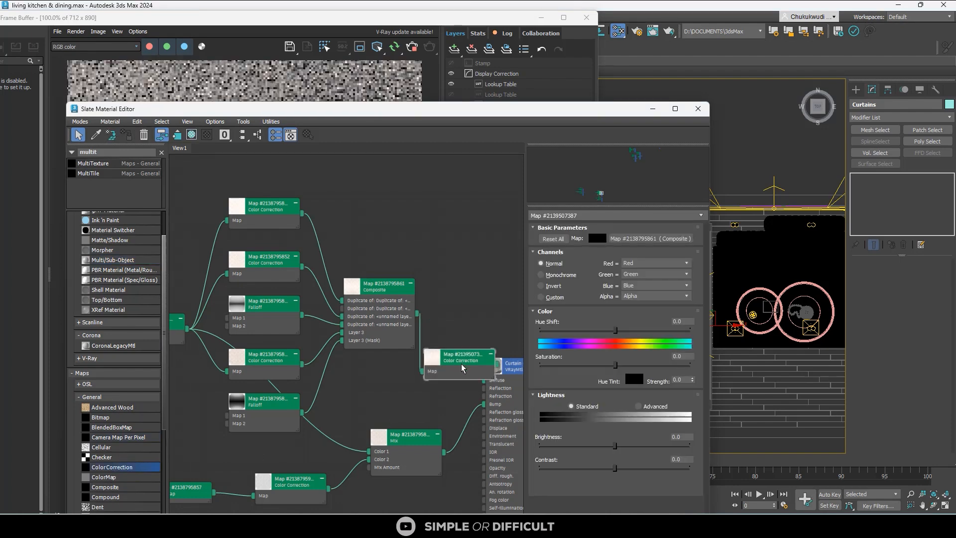
- Switch the Curtain 01 Color Correction's lightness to Advanced, set RGB Gamma/Contrast to 0.5, and check the curtains in the render
click(642, 407)
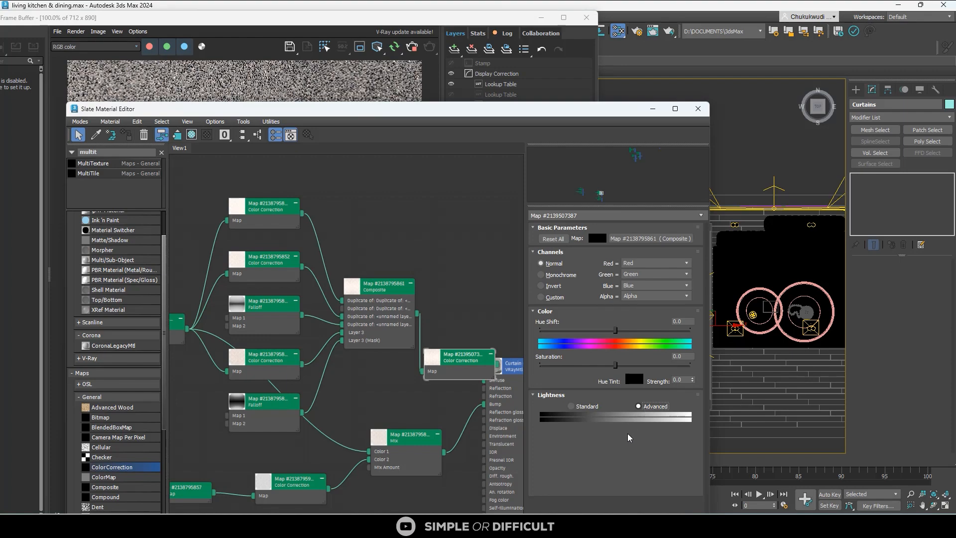
double_click(612, 444)
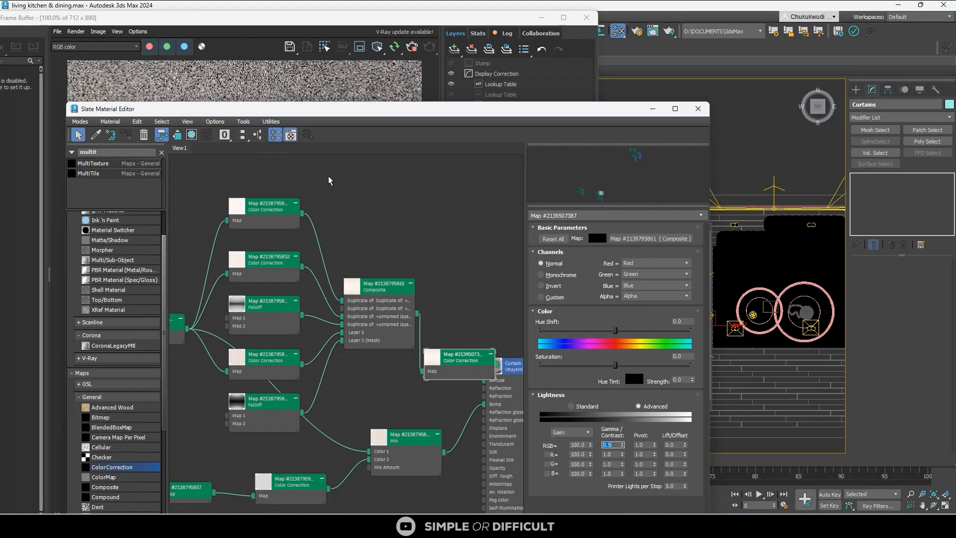
drag(375, 111, 491, 359)
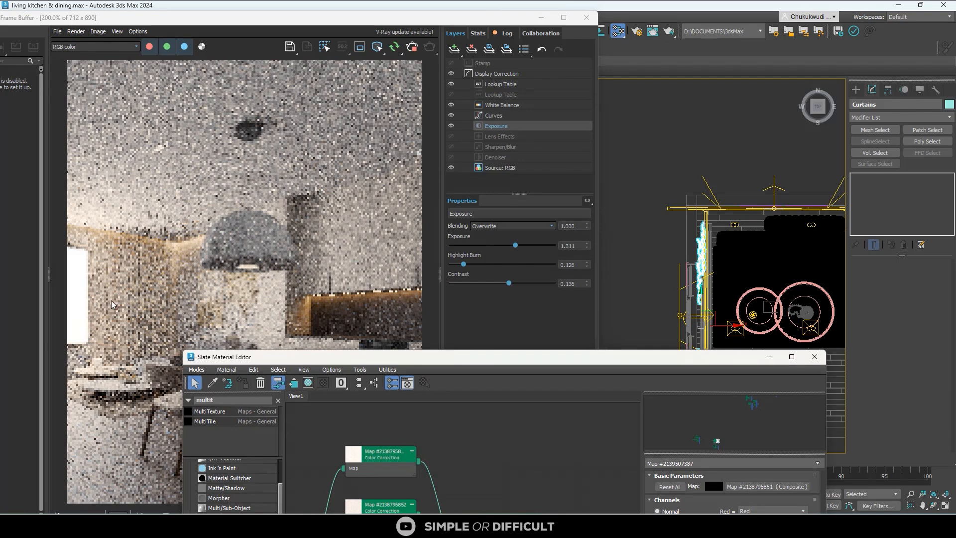
scroll(202, 187, up, 4)
scroll(202, 175, down, 3)
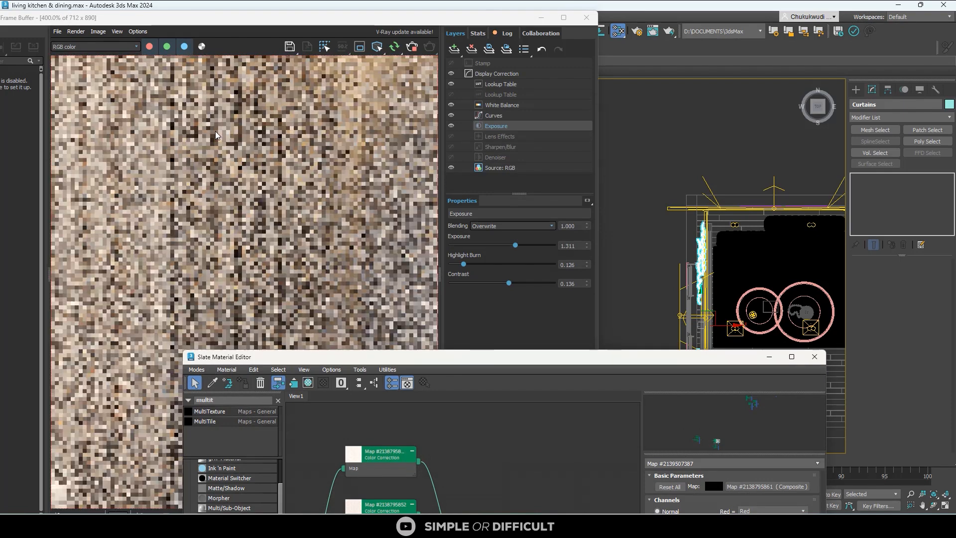
scroll(234, 136, down, 1)
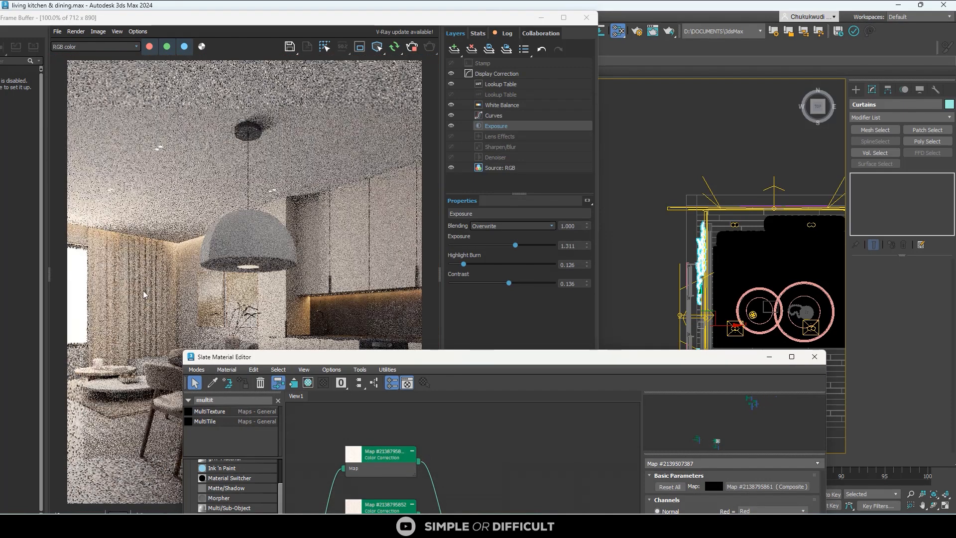
- Insert a Color Correction map between the Composite map and the Diffuse input of the second curtain material
scroll(444, 467, down, 6)
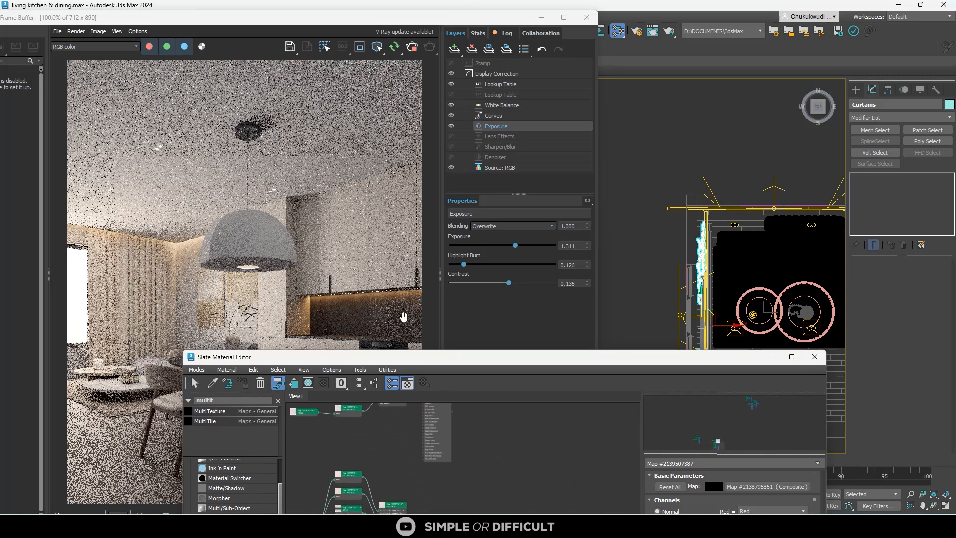
scroll(444, 468, up, 6)
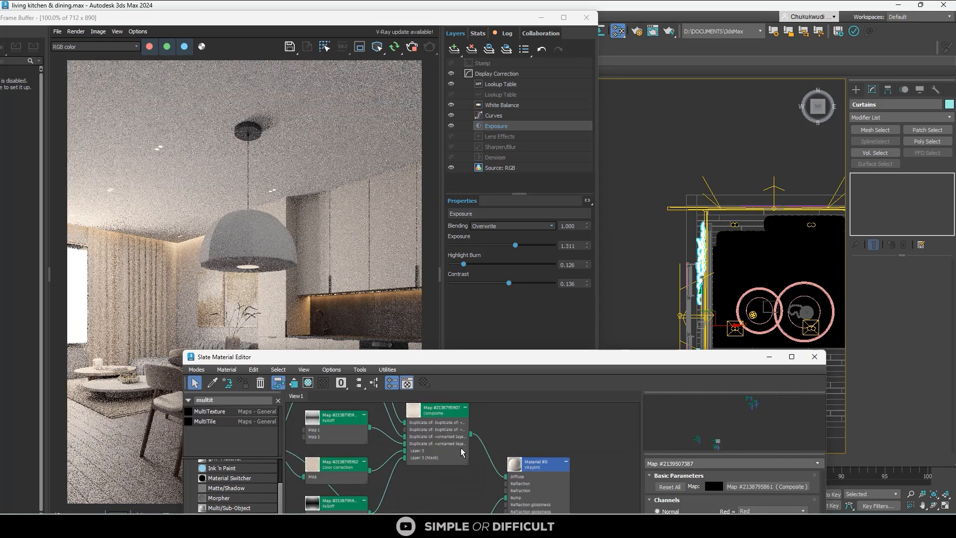
drag(442, 416, 387, 416)
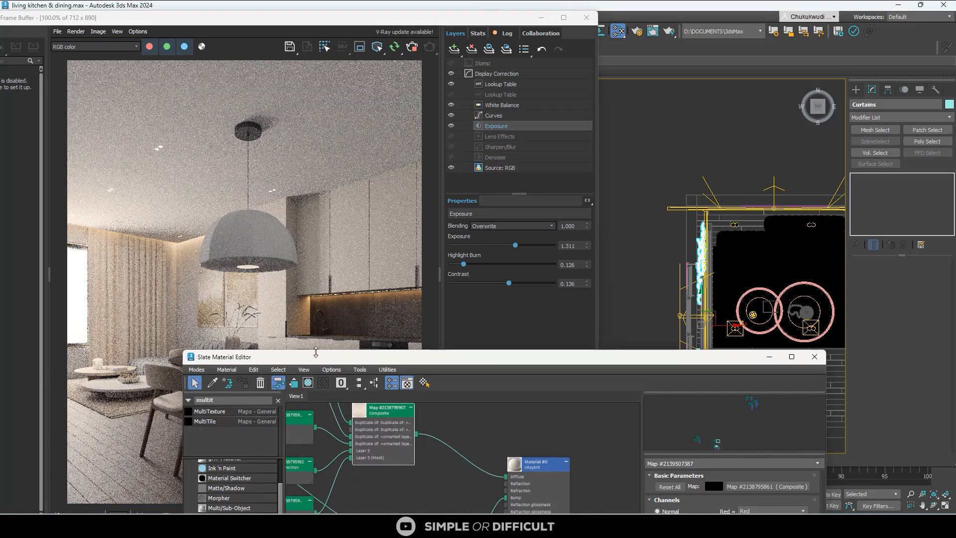
drag(315, 358, 447, 80)
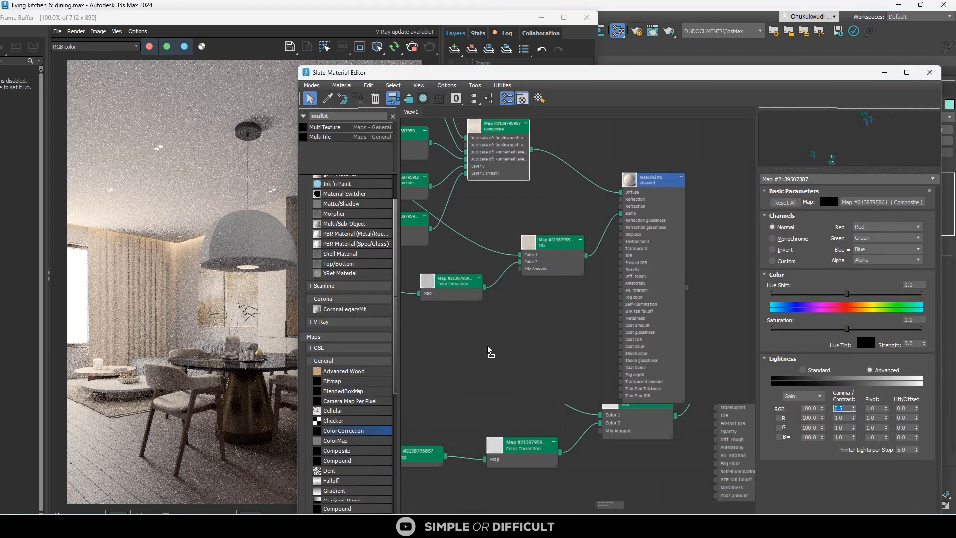
drag(561, 166, 561, 160)
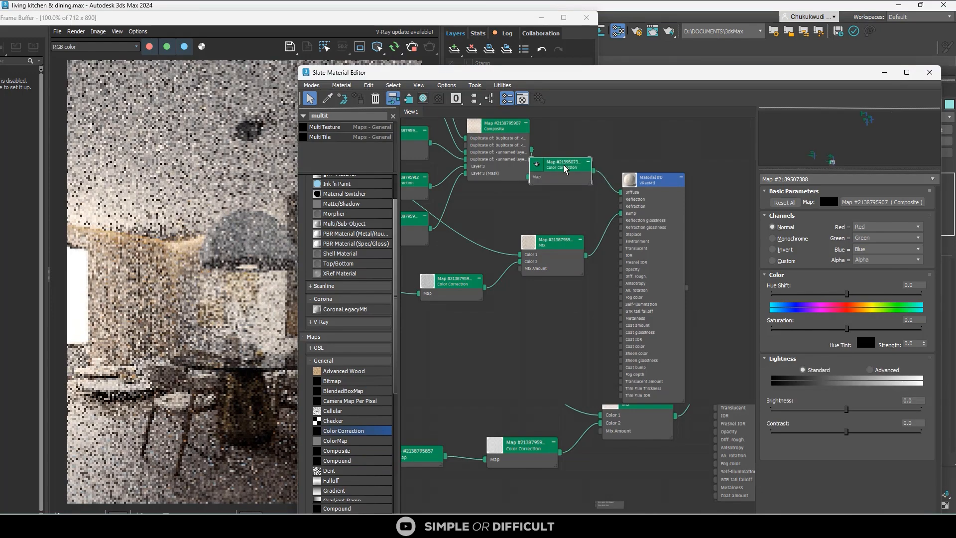
- Set the second curtain material's Color Correction to Advanced lightness with RGB Gamma/Contrast 0.5 and inspect the curtains in the render
click(869, 369)
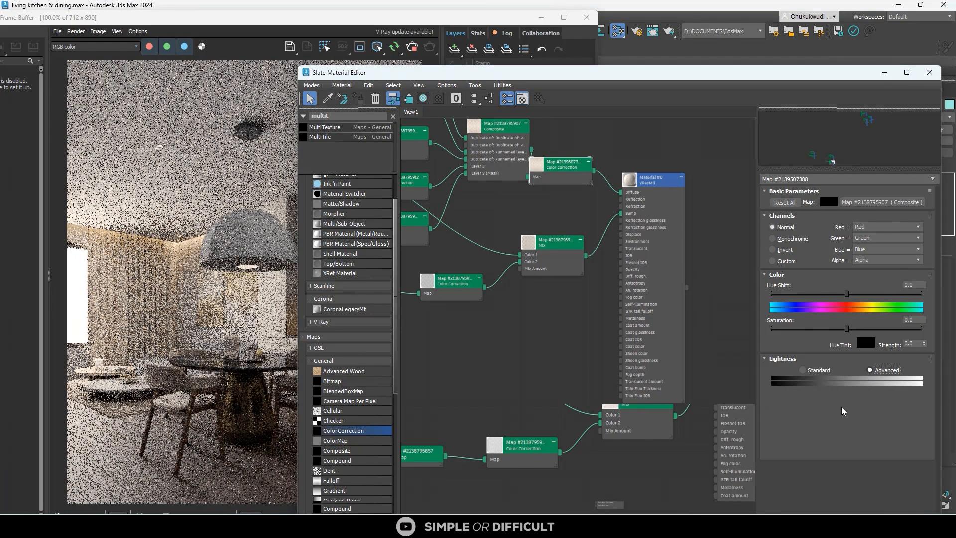
double_click(841, 409)
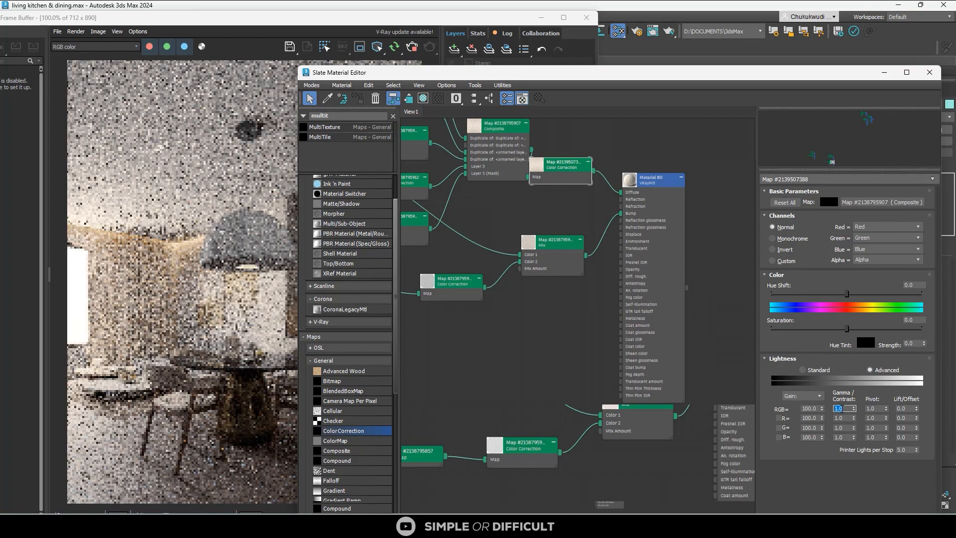
text(0.5)
key(Return)
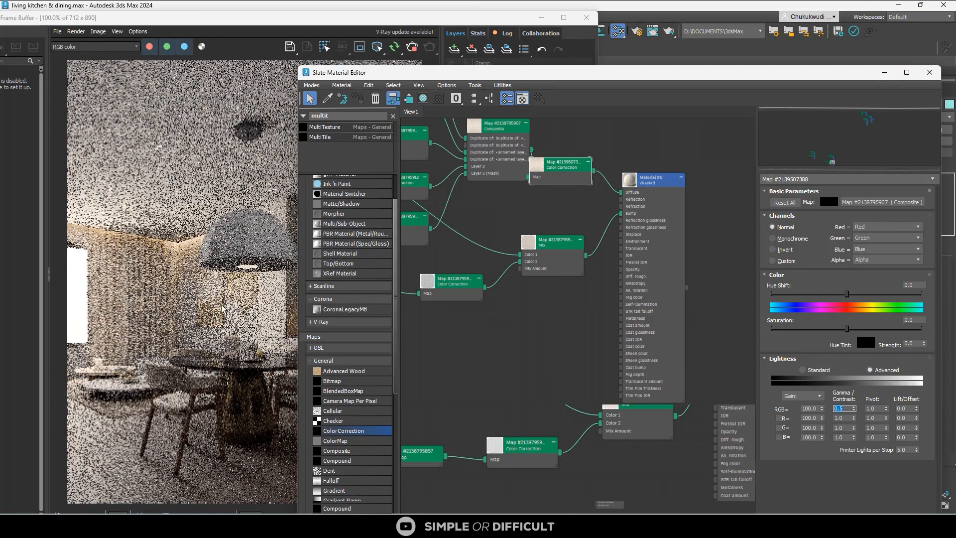
scroll(110, 278, up, 3)
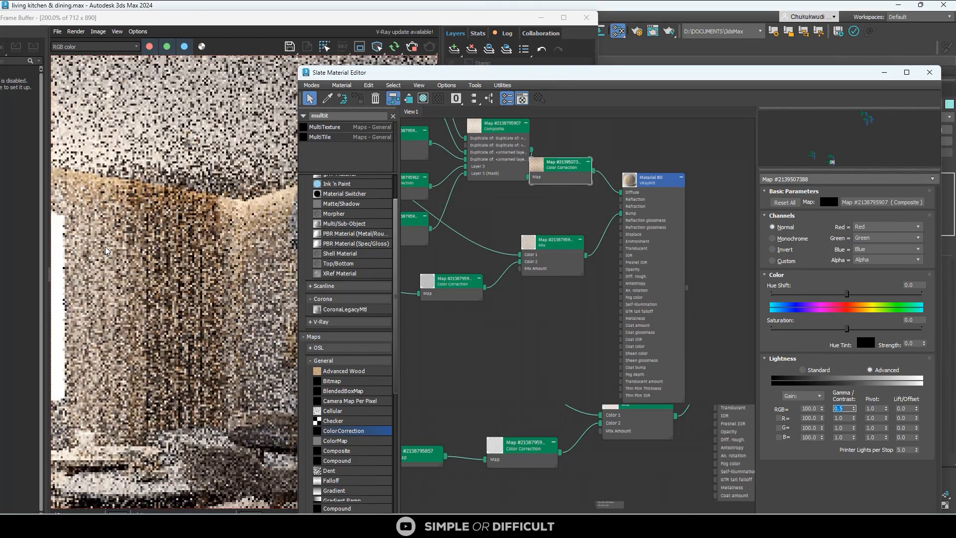
scroll(184, 254, up, 1)
scroll(182, 240, down, 1)
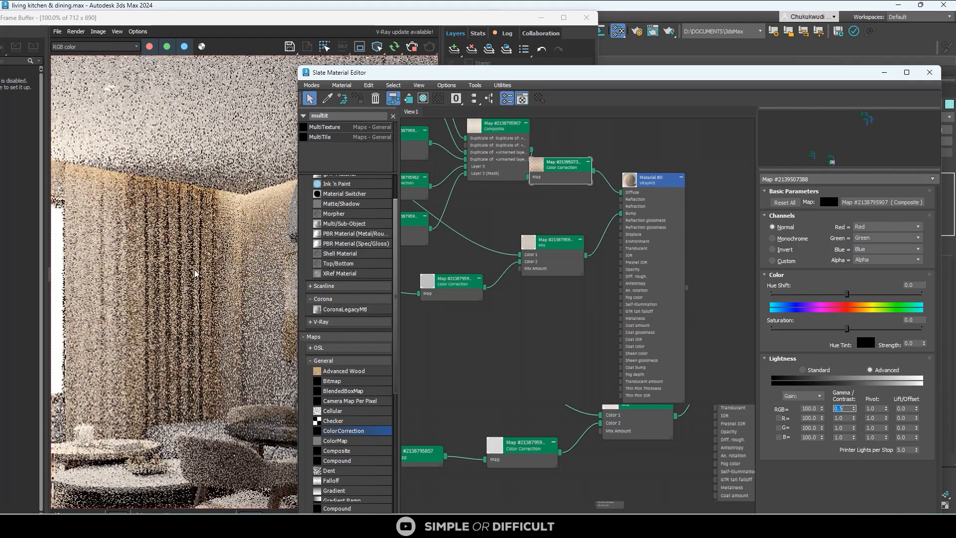
scroll(194, 271, down, 1)
scroll(156, 303, up, 1)
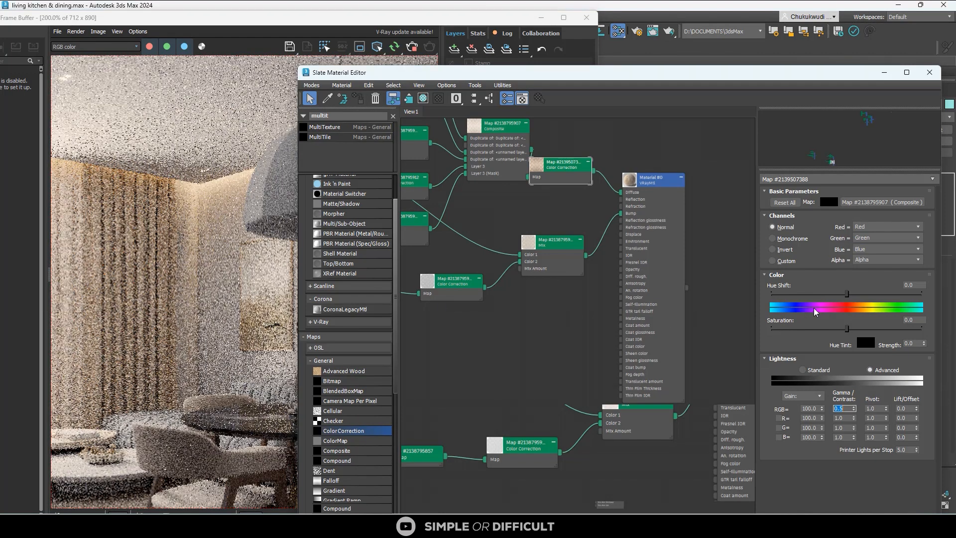
- Set the second curtain material's Color Correction to RGB Gamma/Contrast 0.3 and saturation about -44, and check the curtains in the render
drag(835, 328, 833, 328)
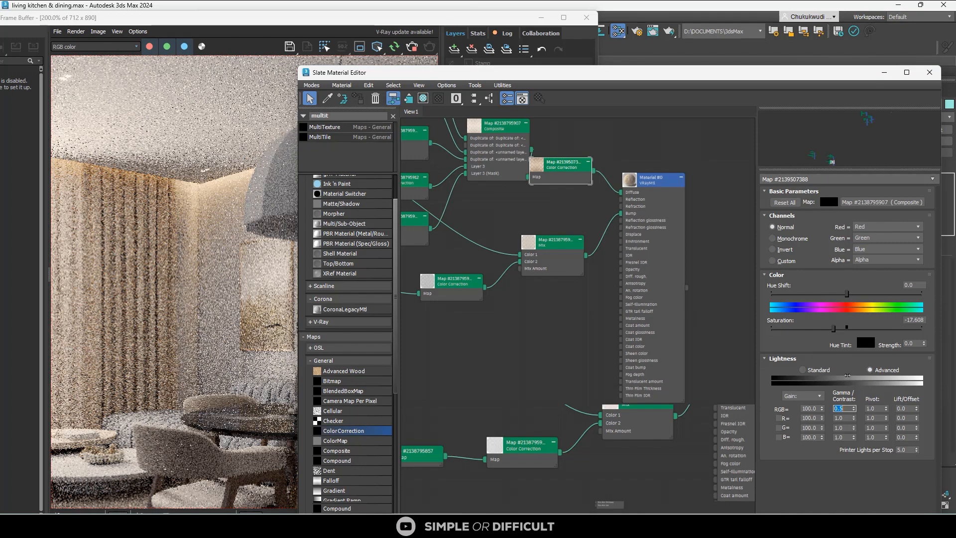
click(844, 407)
text(.3)
key(Return)
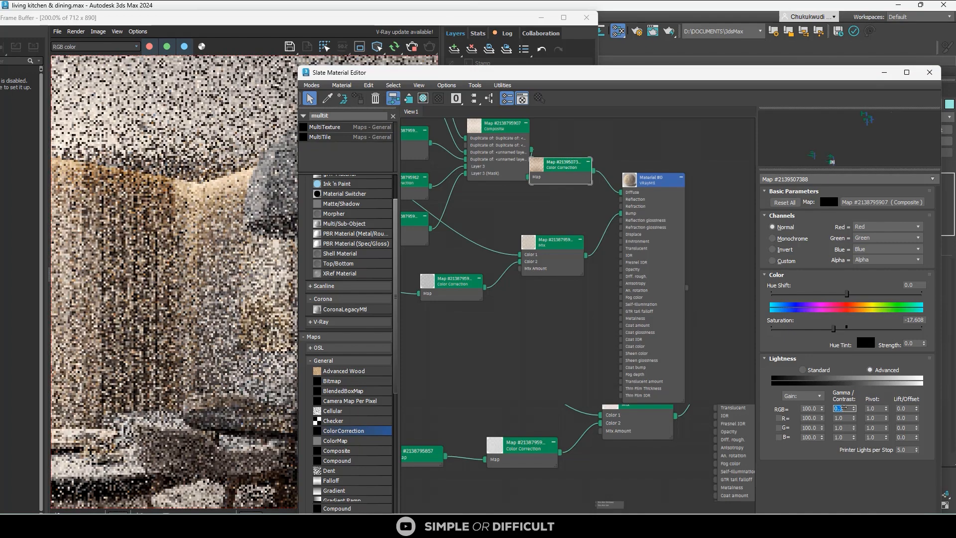
scroll(113, 209, up, 1)
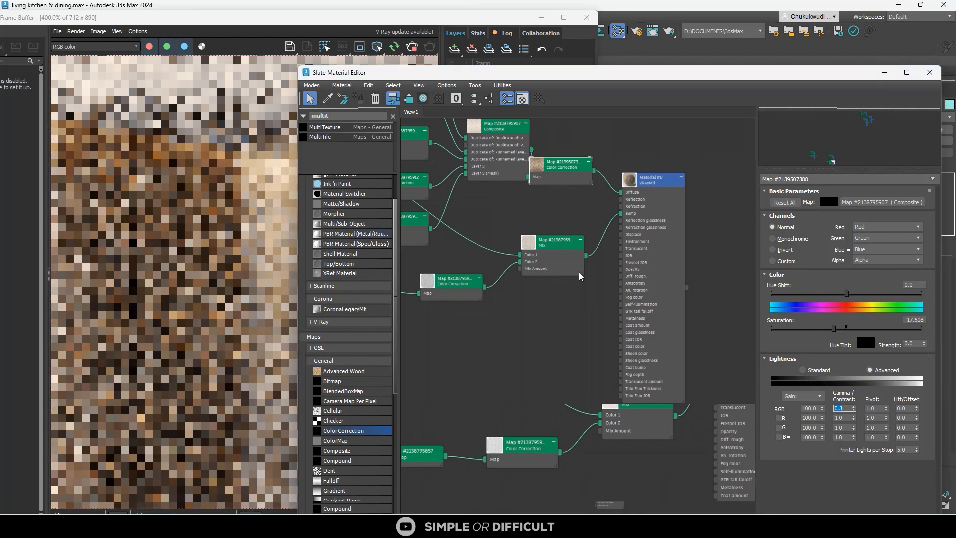
drag(825, 330, 813, 328)
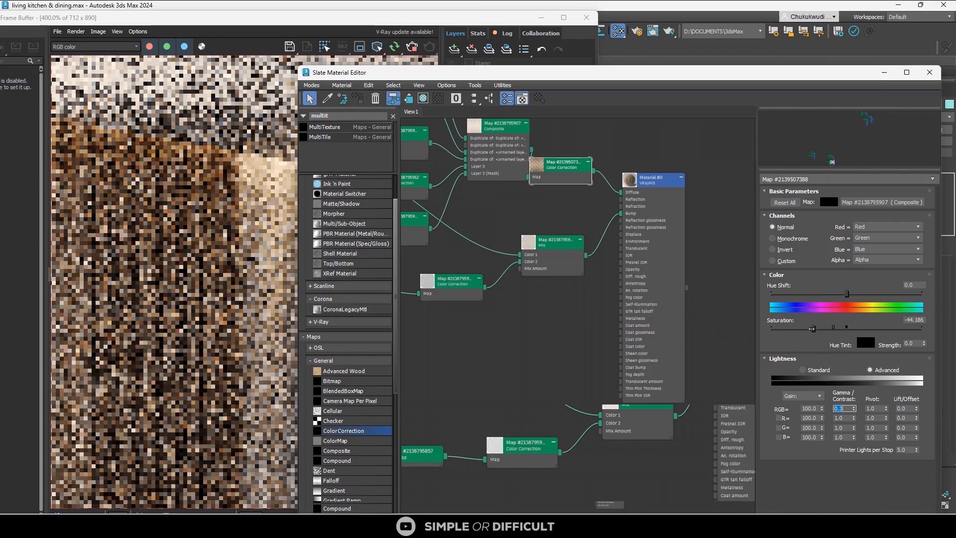
scroll(127, 294, down, 2)
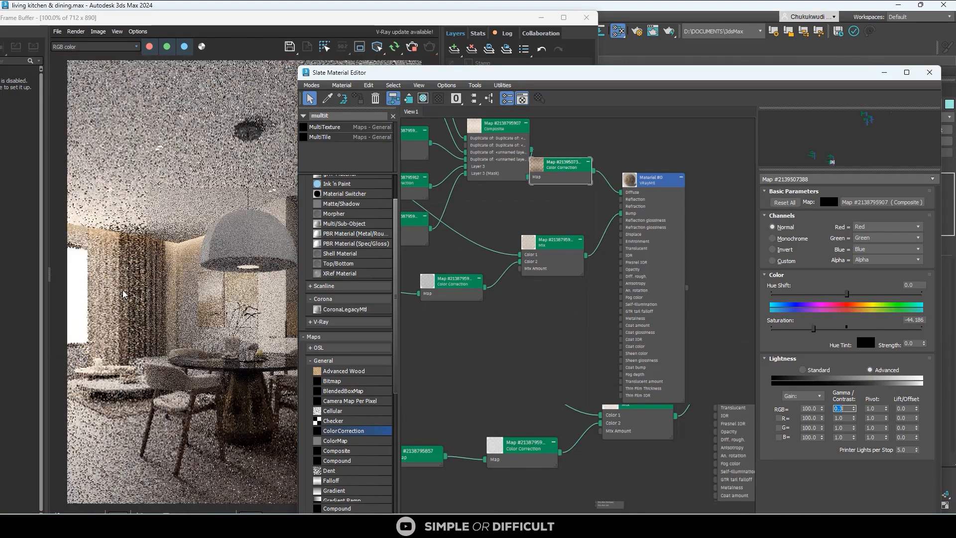
scroll(158, 292, down, 1)
scroll(157, 292, up, 2)
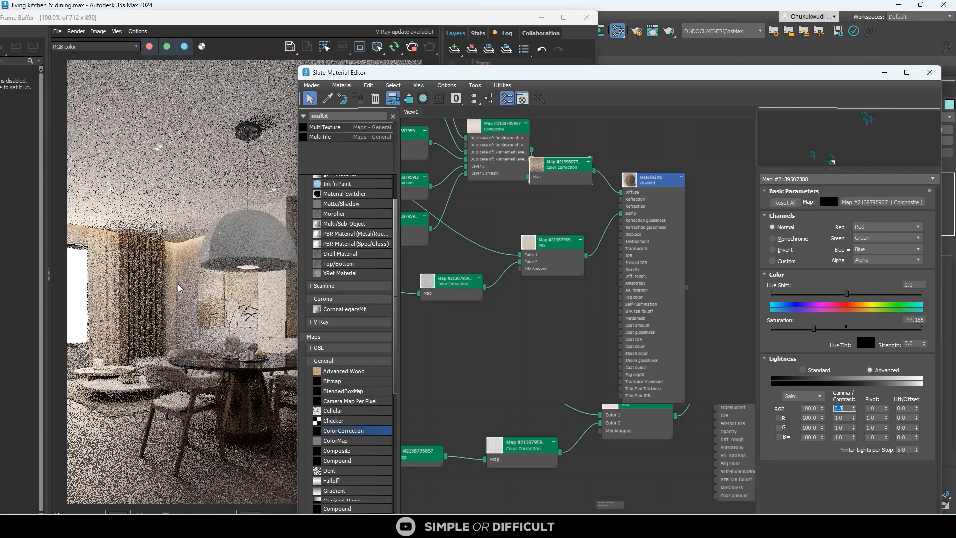
scroll(624, 298, down, 1)
- Set the RGB Gamma/Contrast of the Curtain 01 material's Color Correction to 0.3 and check the render
scroll(625, 298, down, 3)
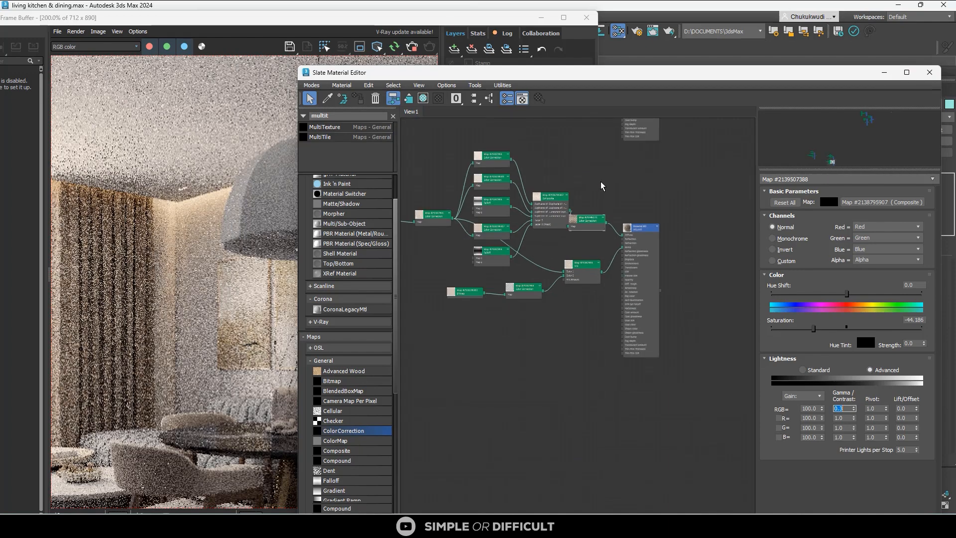
scroll(588, 388, up, 3)
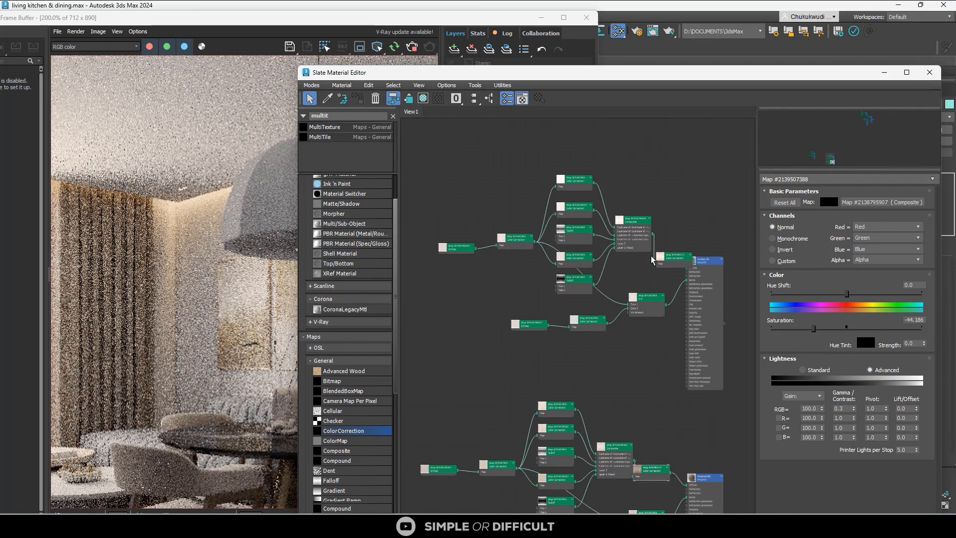
click(705, 266)
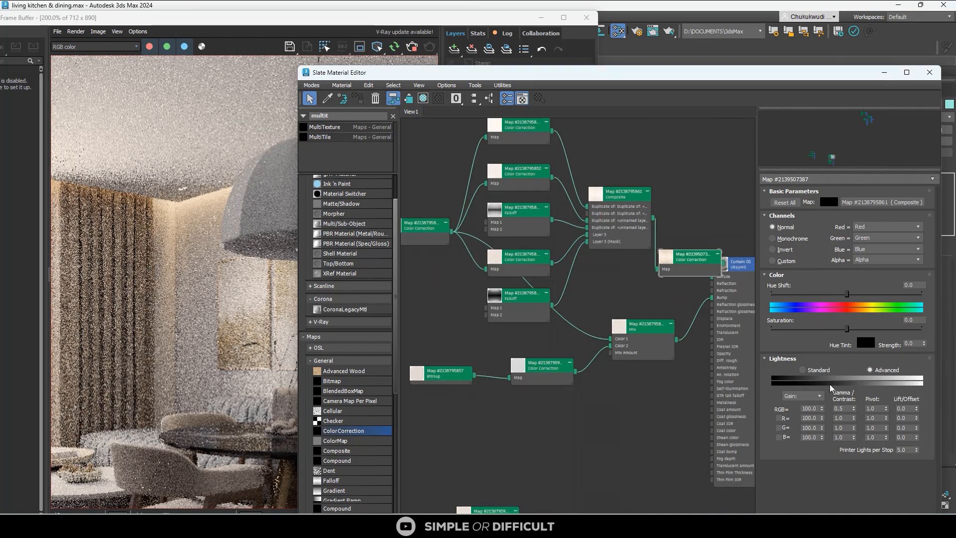
double_click(841, 408)
text(0.3)
key(Return)
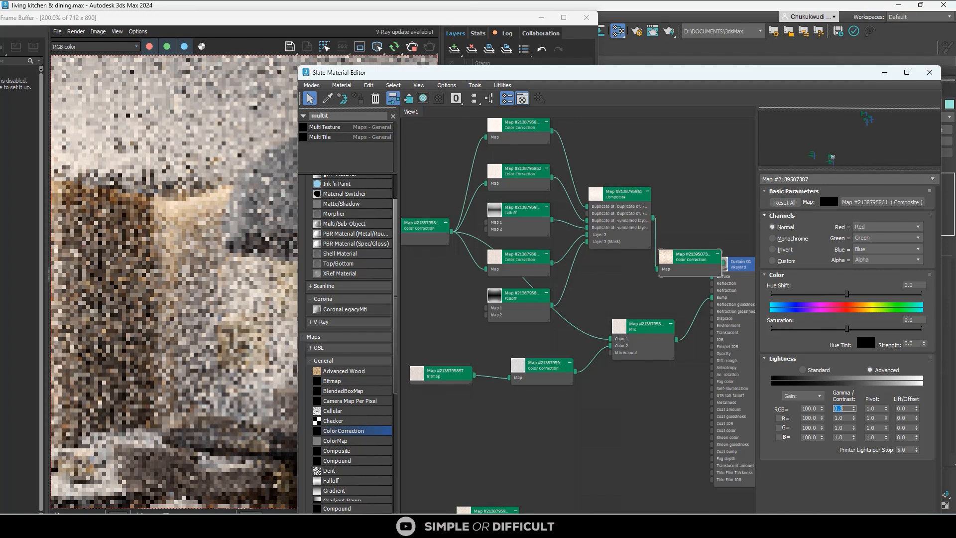
scroll(187, 275, down, 2)
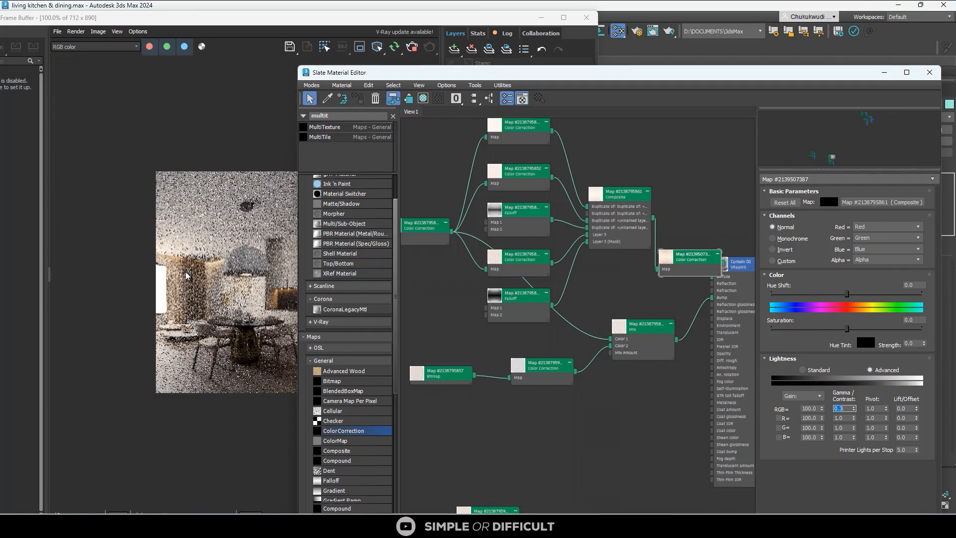
scroll(185, 275, up, 2)
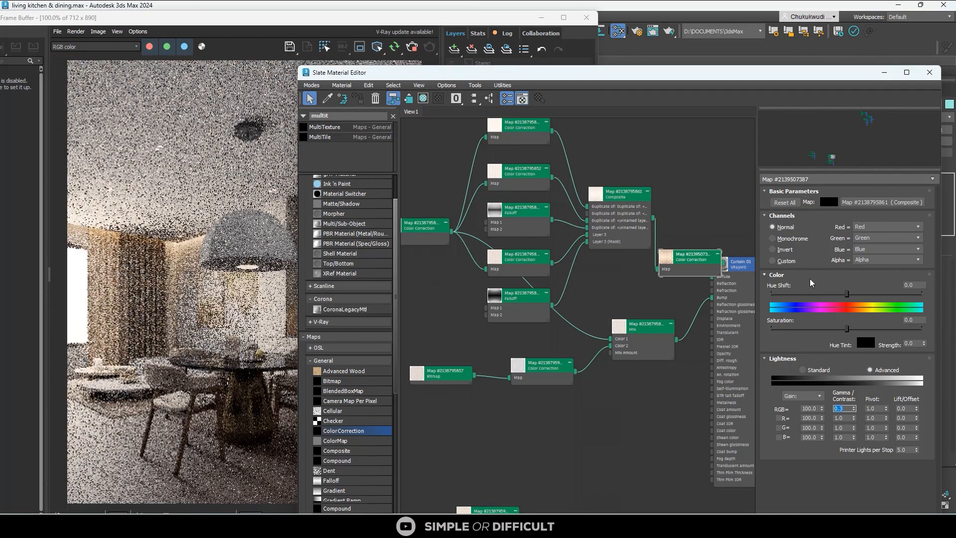
- Lower the saturation of Curtain 01's Color Correction to about -47.5 and inspect the curtains in the render
drag(822, 327, 807, 334)
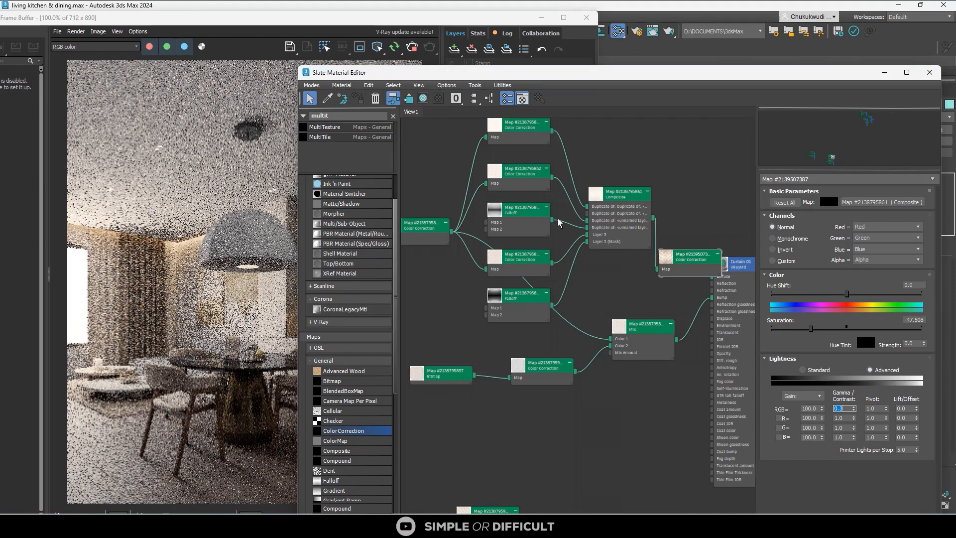
scroll(84, 239, up, 2)
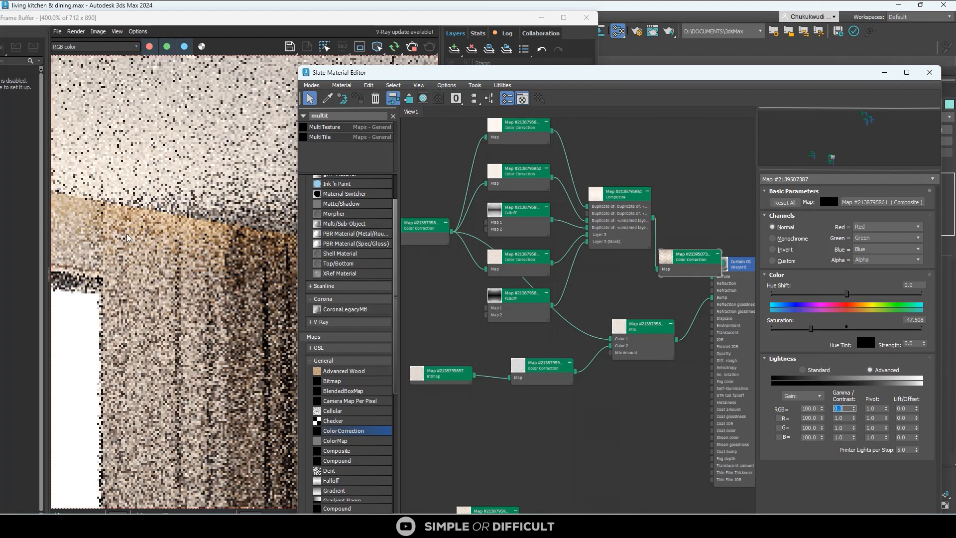
scroll(85, 239, down, 1)
scroll(241, 310, down, 1)
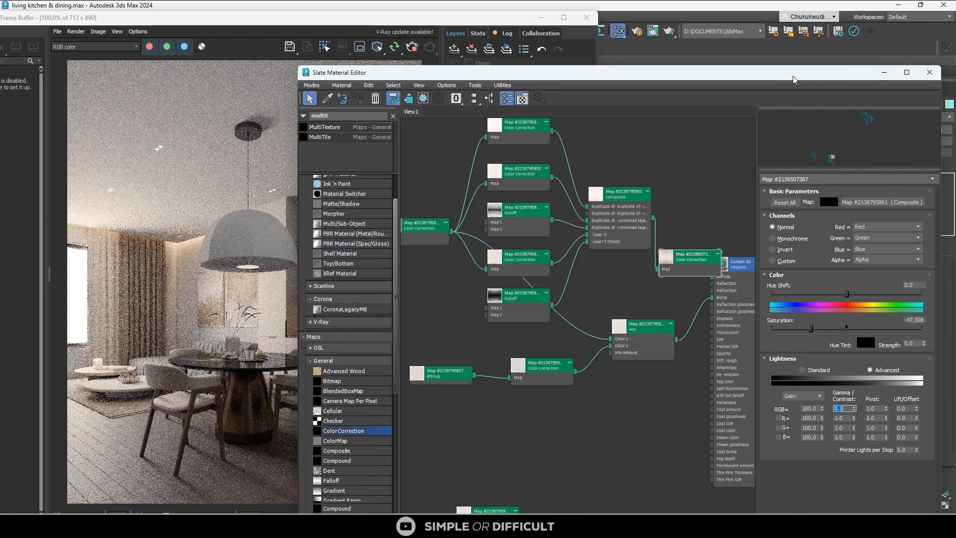
scroll(242, 299, down, 1)
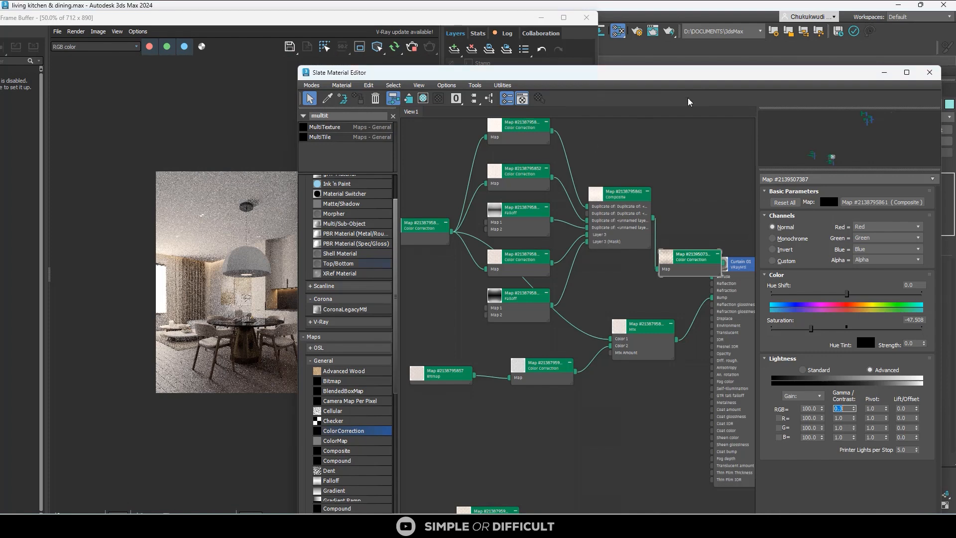
- Move the Slate Material Editor out of the way and shift the curtains along Y to about 2662 mm in the Top view
drag(682, 79, 836, 512)
scroll(688, 294, up, 3)
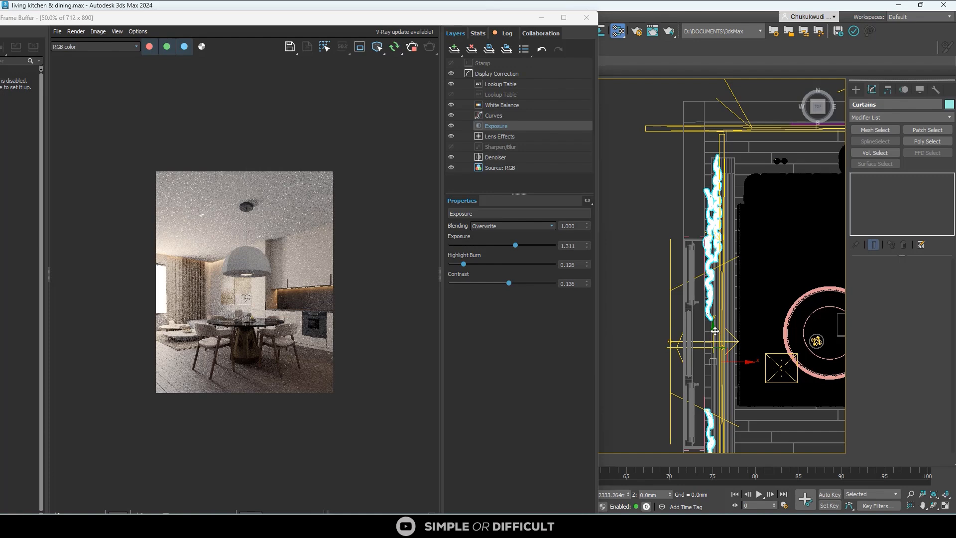
drag(715, 331, 703, 301)
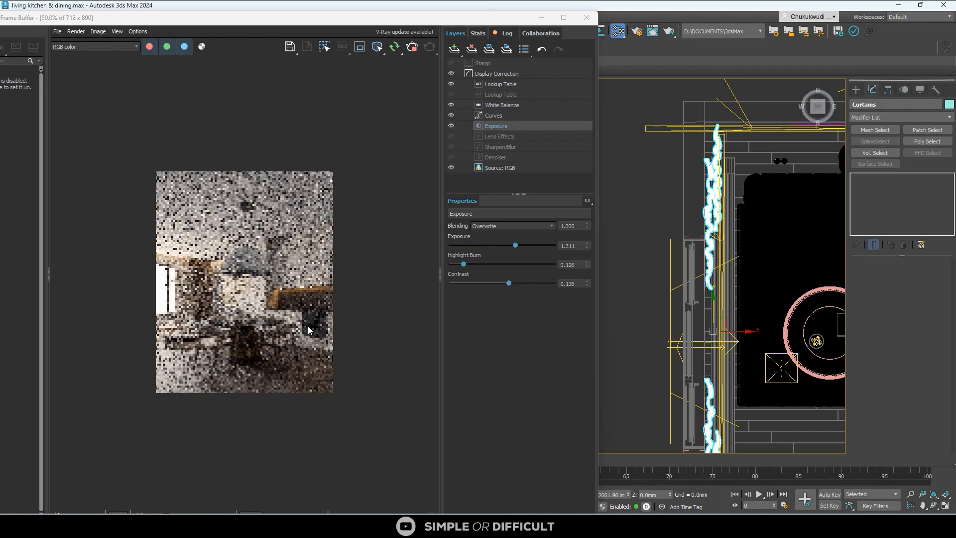
- Review the options of the V-Ray plane light outside the window and examine the shifted curtains in the render
click(669, 263)
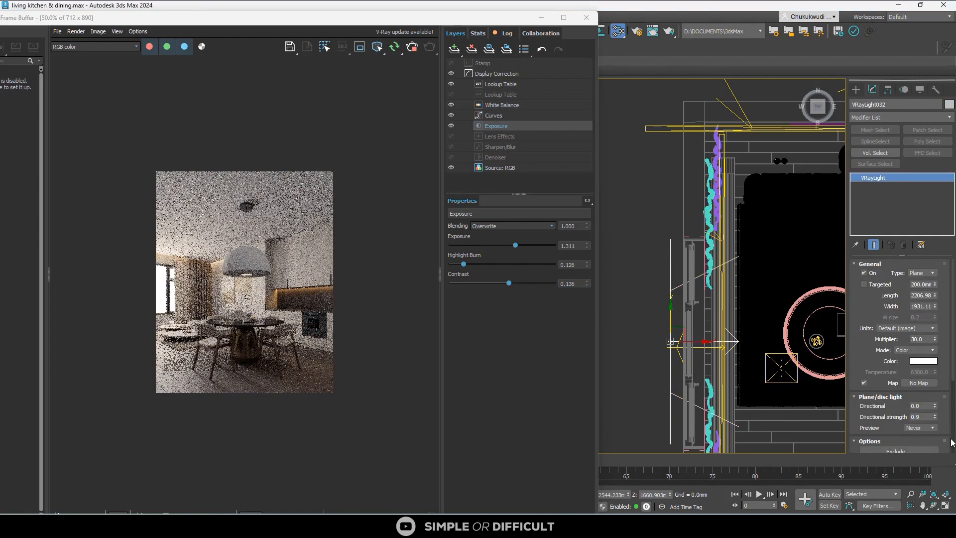
scroll(947, 448, down, 3)
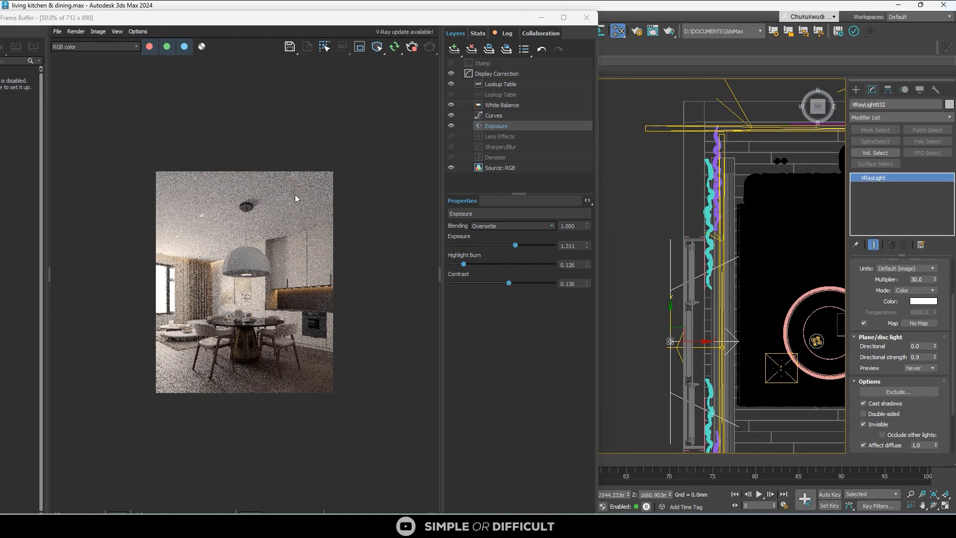
double_click(229, 340)
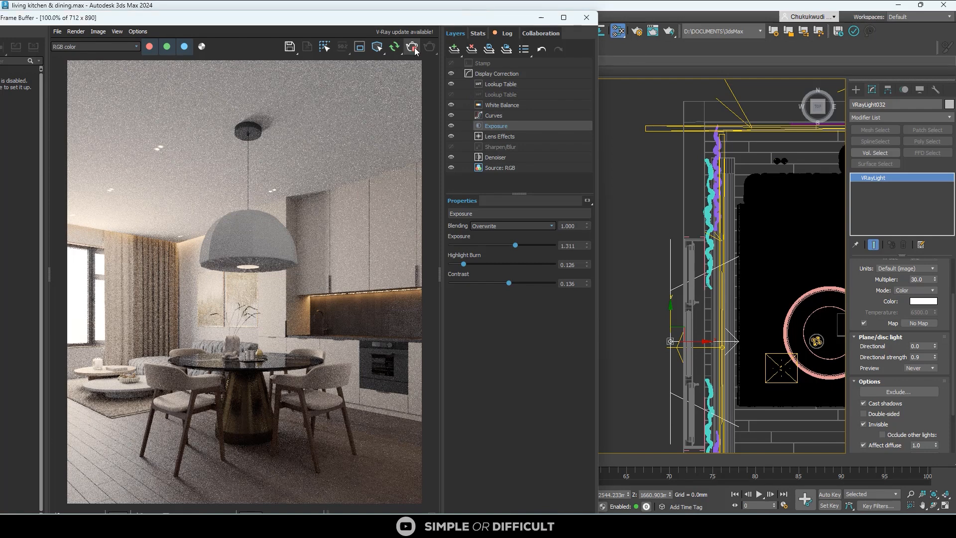
- Minimize the frame buffer and save the scene file
click(541, 18)
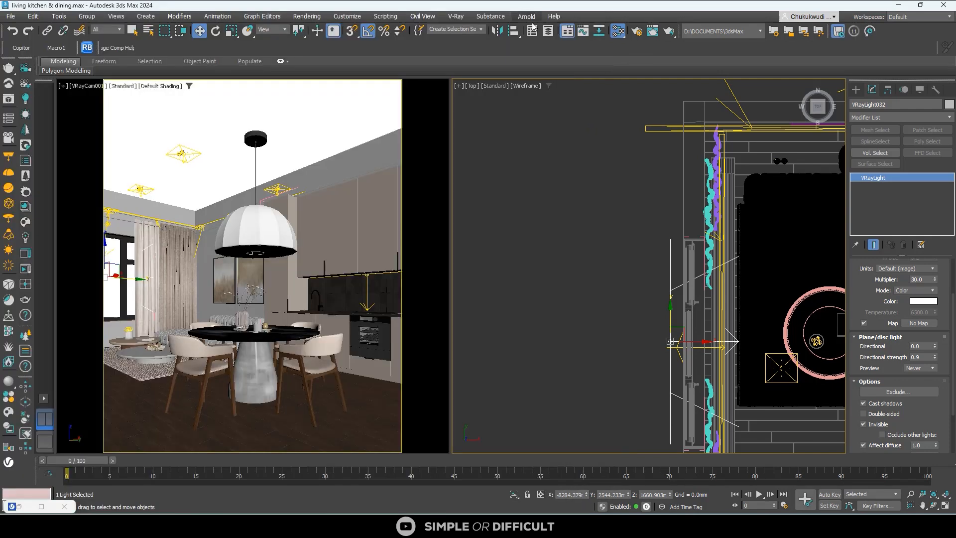
click(8, 17)
click(20, 106)
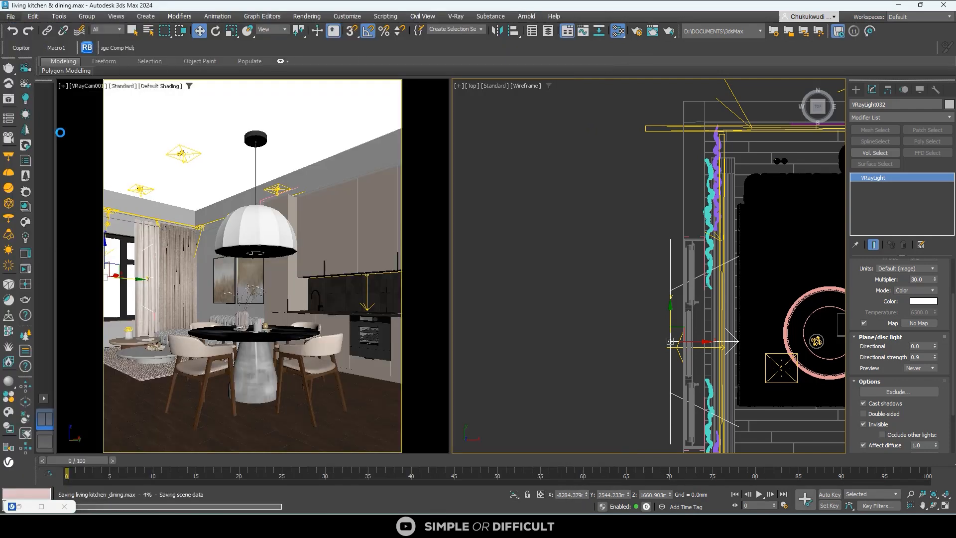
- Preview the skyline-Guangzhou-China.png image as a candidate window background and close the viewer
mouse_move(337, 526)
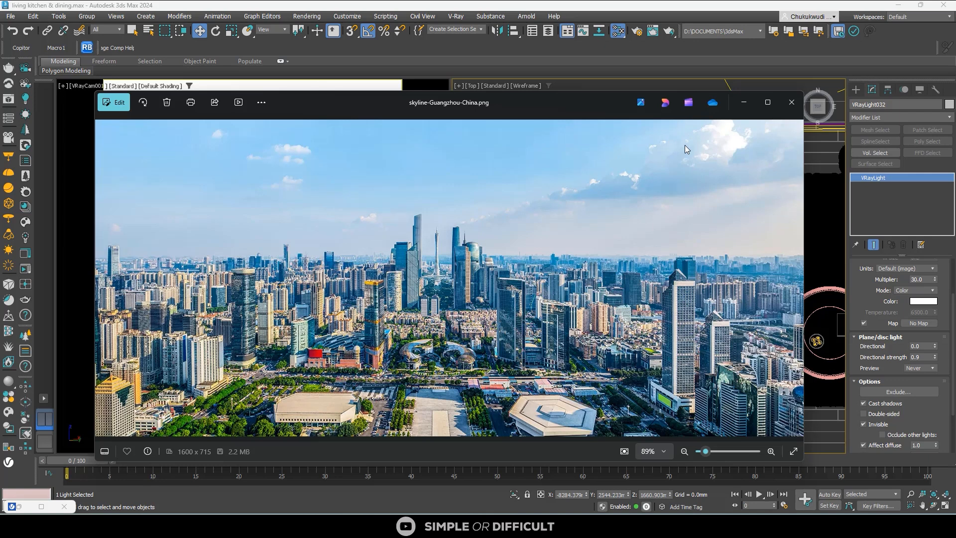
click(792, 103)
- Create a plane about 18599 mm wide and 7676 mm long across the building in the Right view
scroll(553, 249, down, 8)
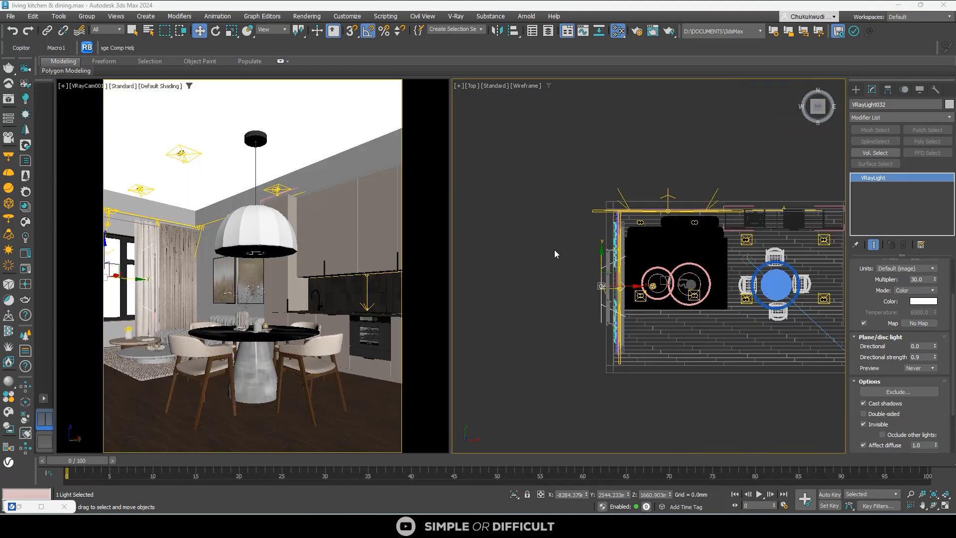
click(638, 181)
click(855, 89)
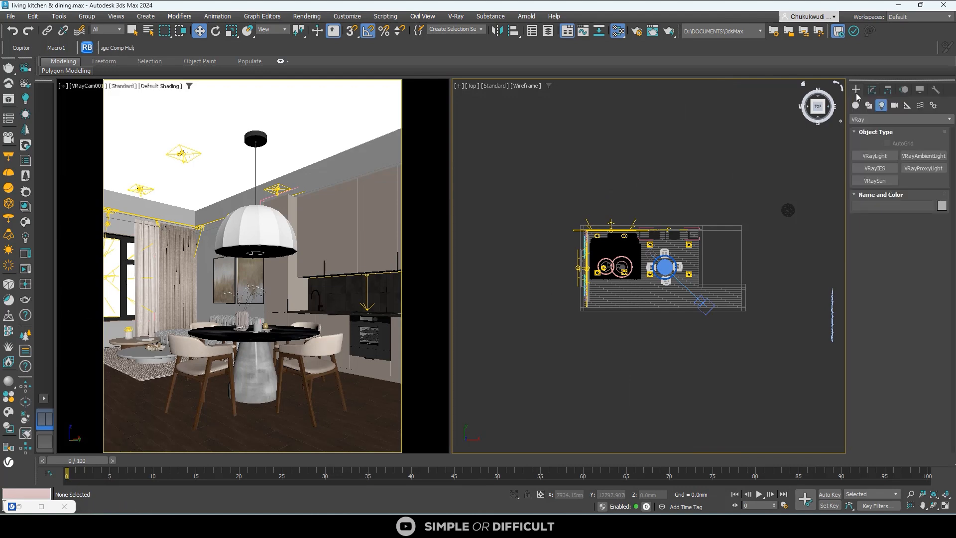
click(830, 107)
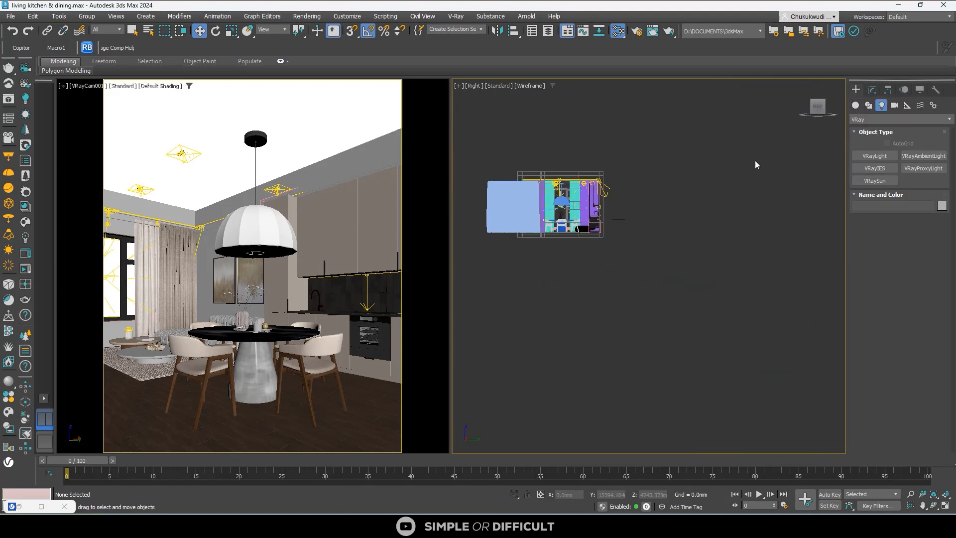
click(856, 105)
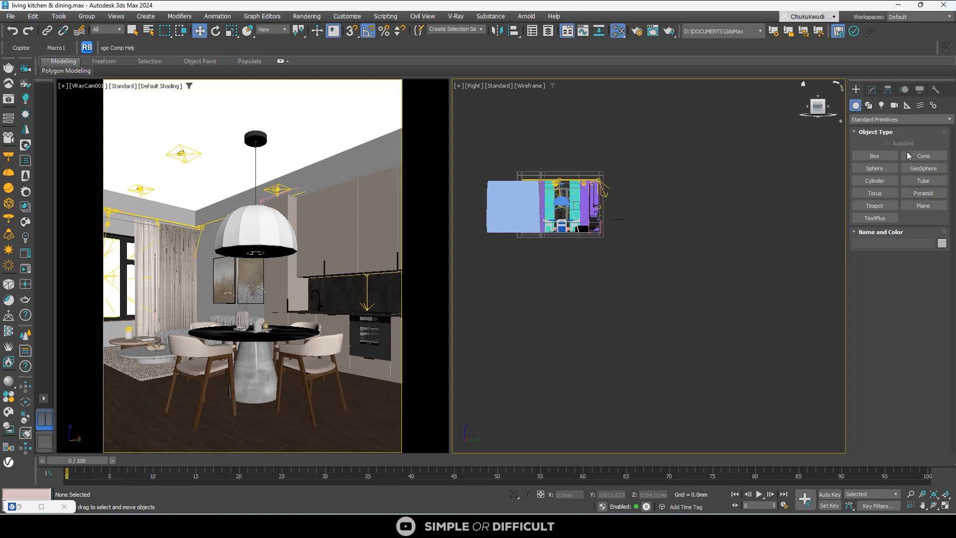
click(927, 205)
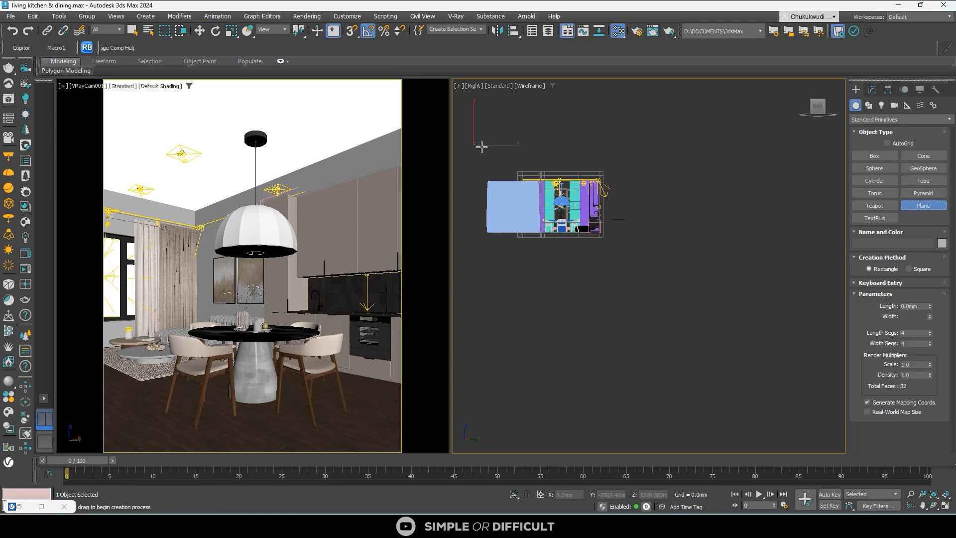
drag(473, 144, 756, 268)
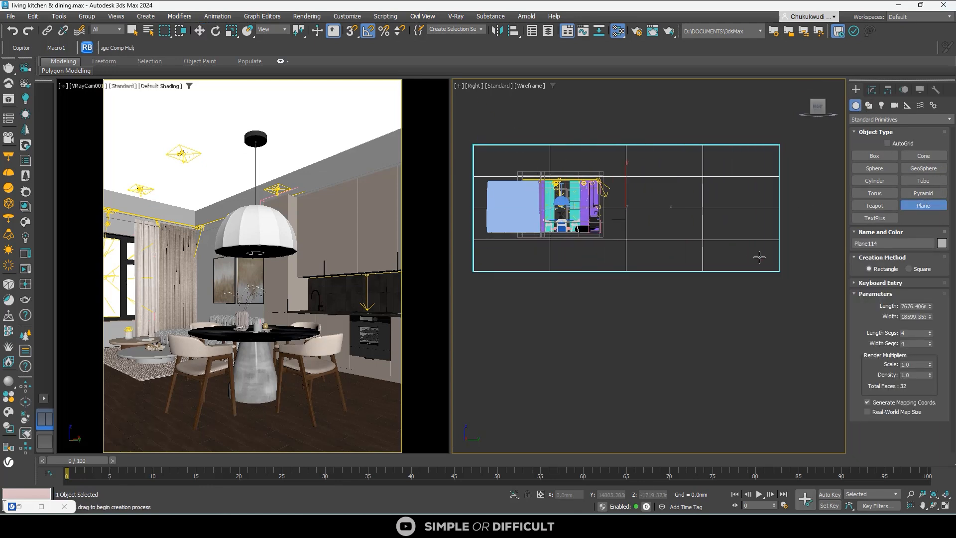
- Move the plane along X to about -12595 mm, outside the window wall
scroll(739, 241, down, 3)
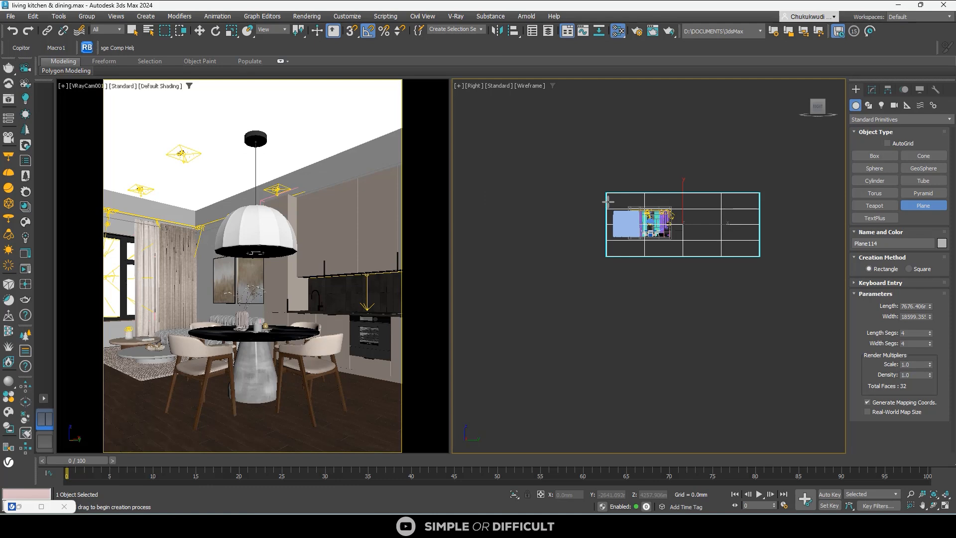
alt+middle_drag(608, 201, 518, 90)
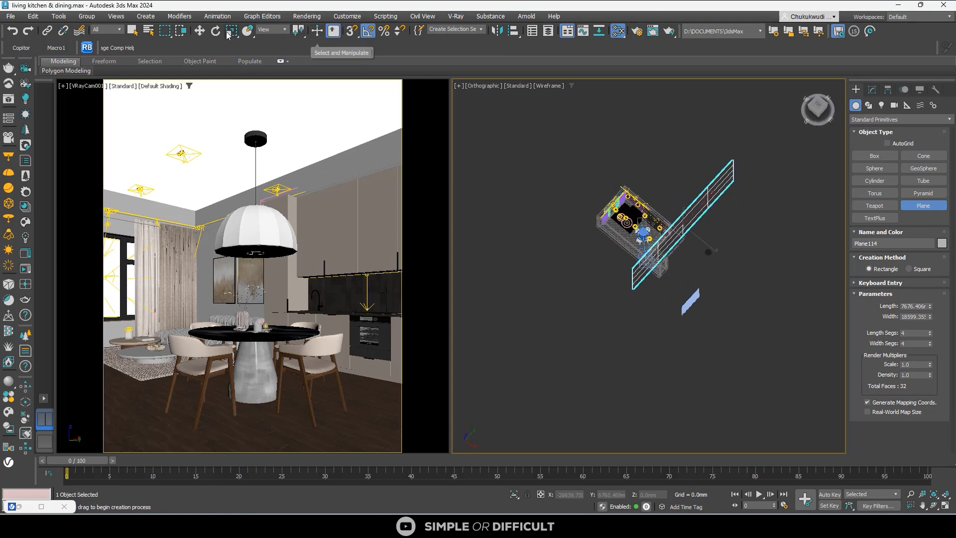
click(199, 31)
drag(711, 248, 632, 185)
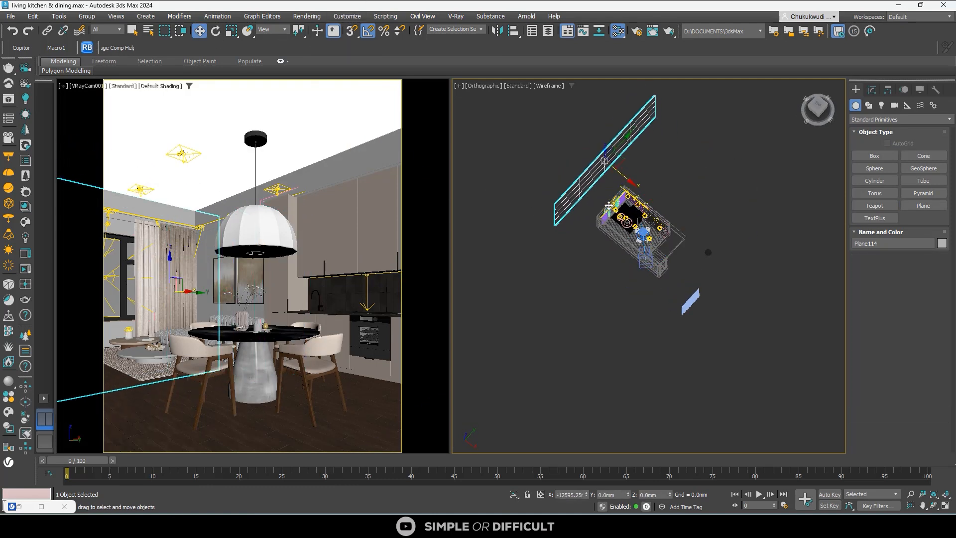
- Centre the plane on the building by moving it along Y to about 2665 mm in the Top view, and deselect it
click(817, 106)
drag(567, 215, 564, 240)
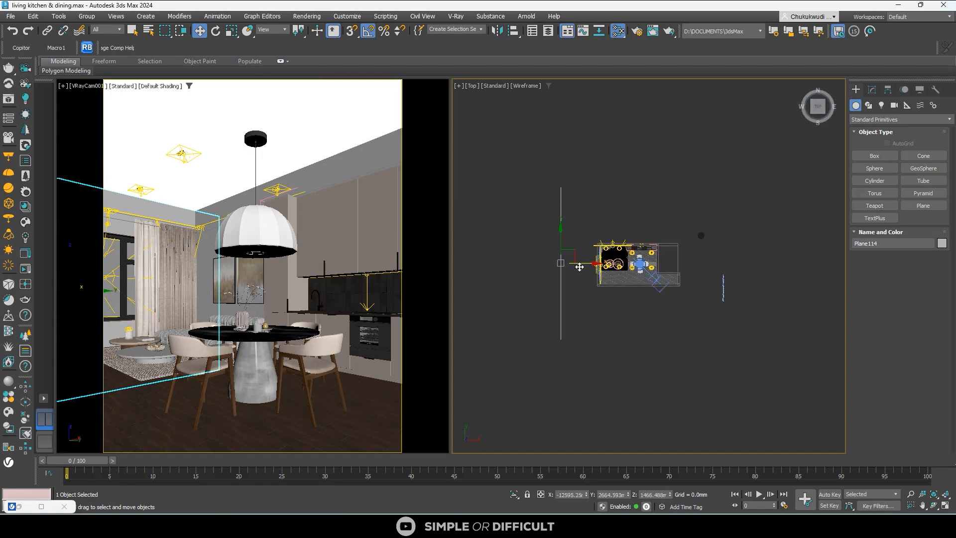
alt+middle_drag(577, 264, 490, 228)
click(685, 257)
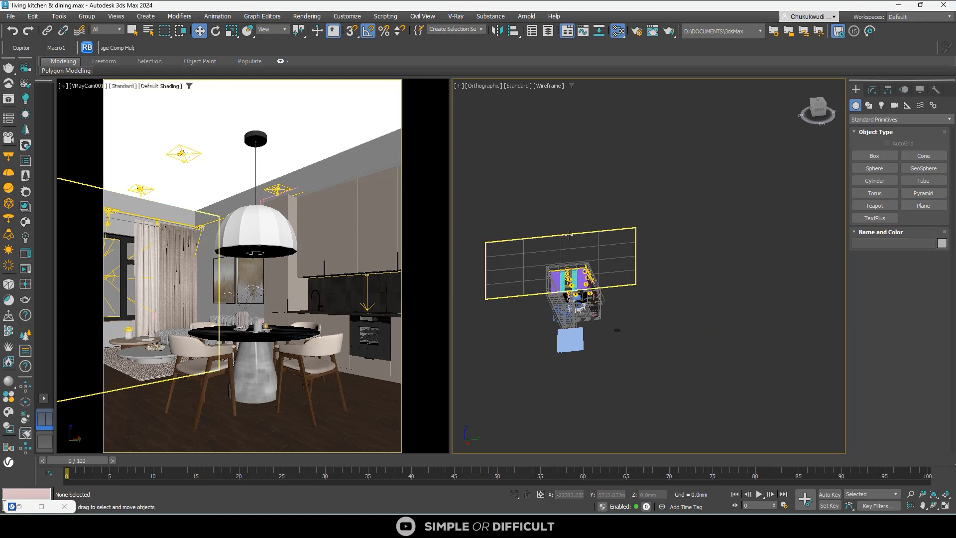
- With the backdrop plane selected, create a VRayMtl and feed its diffuse with a bitmap of skyline-Guangzhou-China.png
click(566, 233)
key(m)
drag(253, 351, 410, 218)
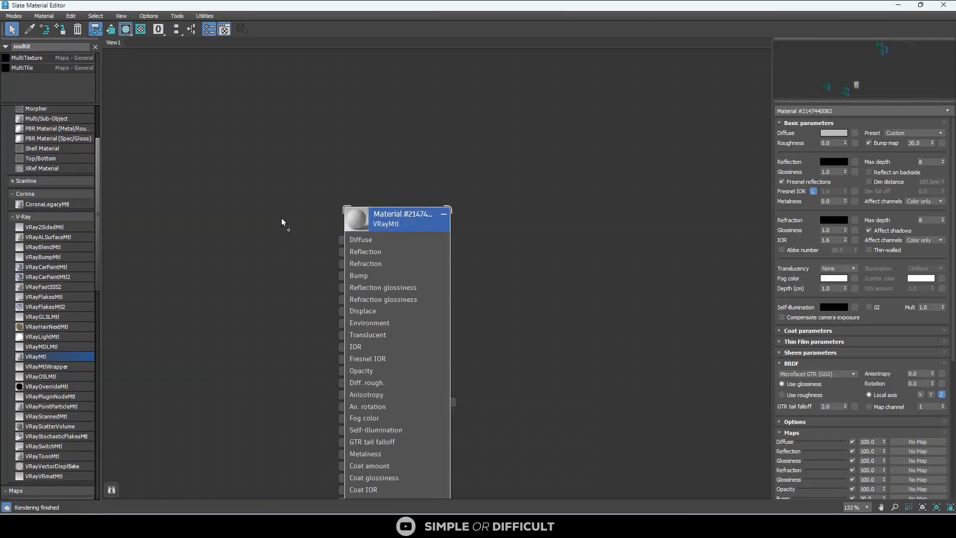
drag(283, 236, 244, 263)
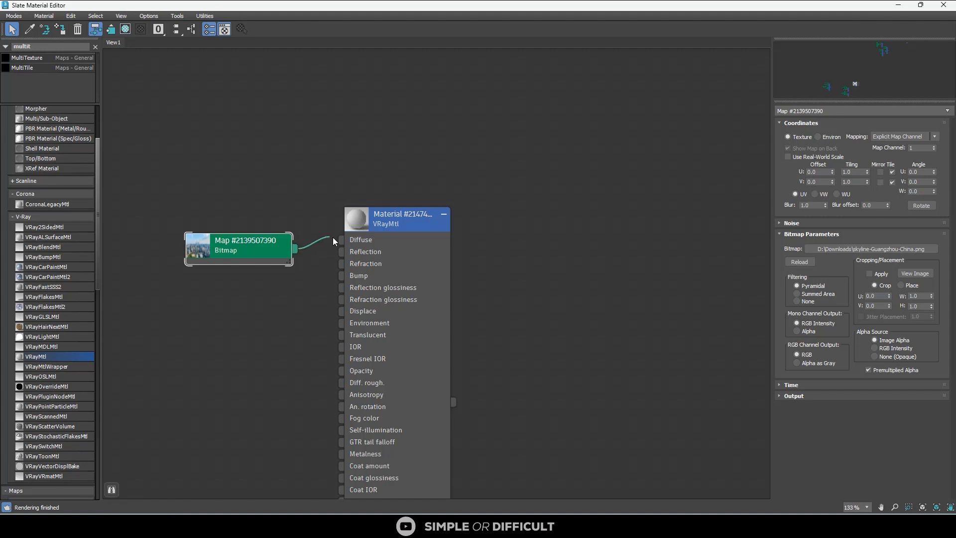
drag(333, 237, 341, 241)
scroll(426, 234, down, 5)
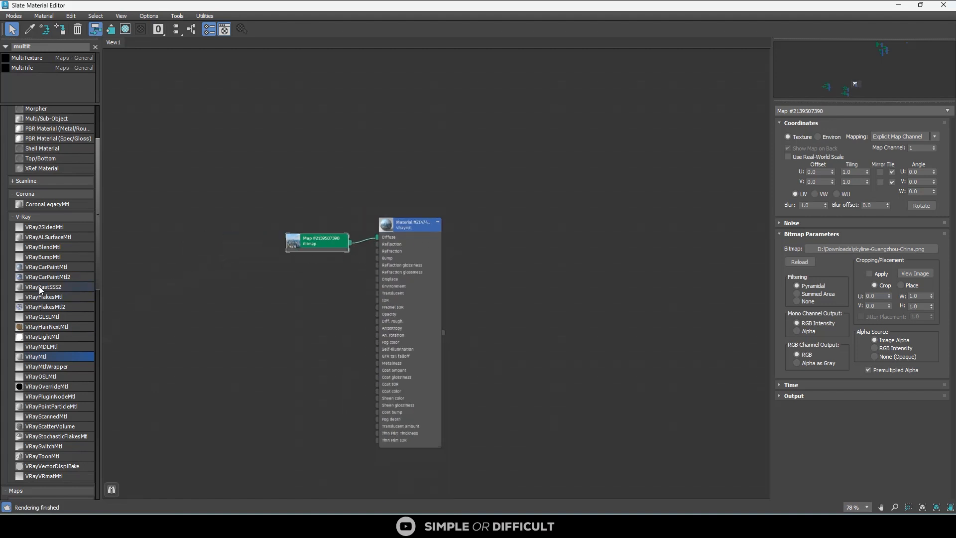
- Create a VRayLightMtl, feed its light color with the skyline bitmap, and delete the VRayMtl
click(46, 339)
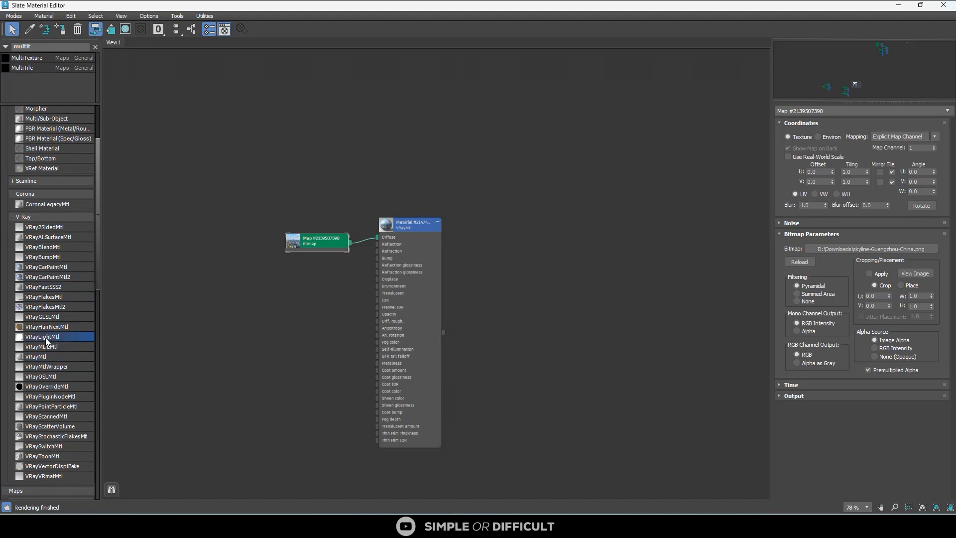
click(588, 282)
scroll(576, 273, up, 4)
drag(198, 236, 457, 250)
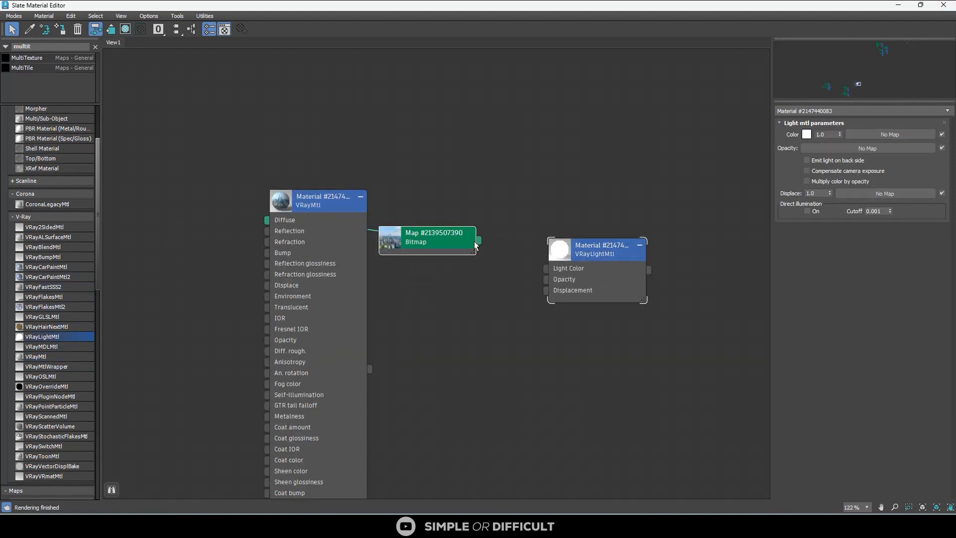
drag(525, 260, 547, 269)
drag(315, 216, 202, 268)
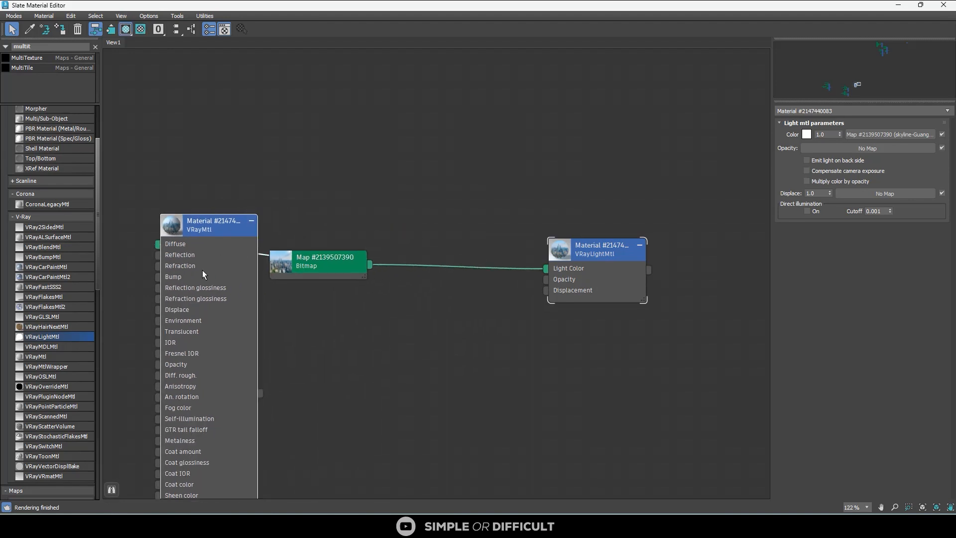
key(Delete)
scroll(543, 291, up, 2)
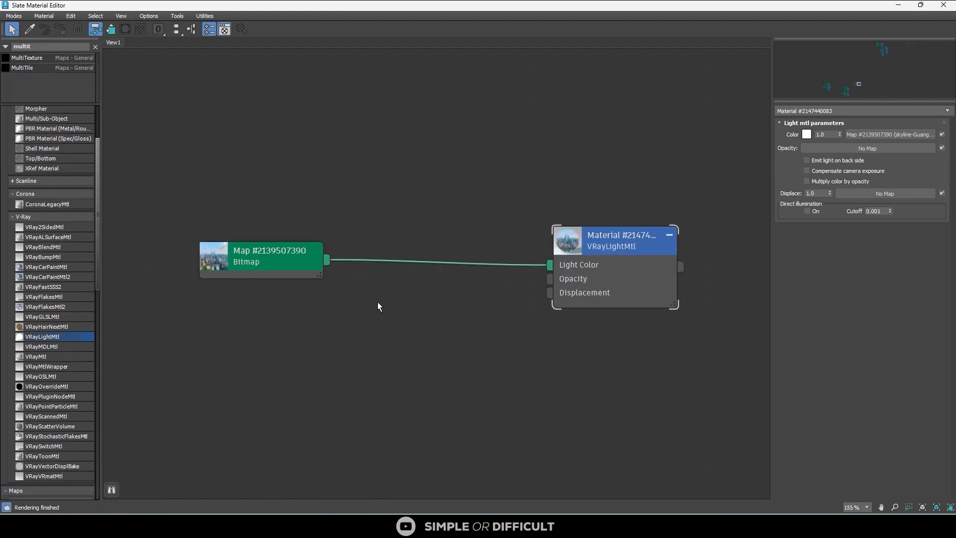
- Set the color multiplier of the skyline light material to 5.0
click(603, 240)
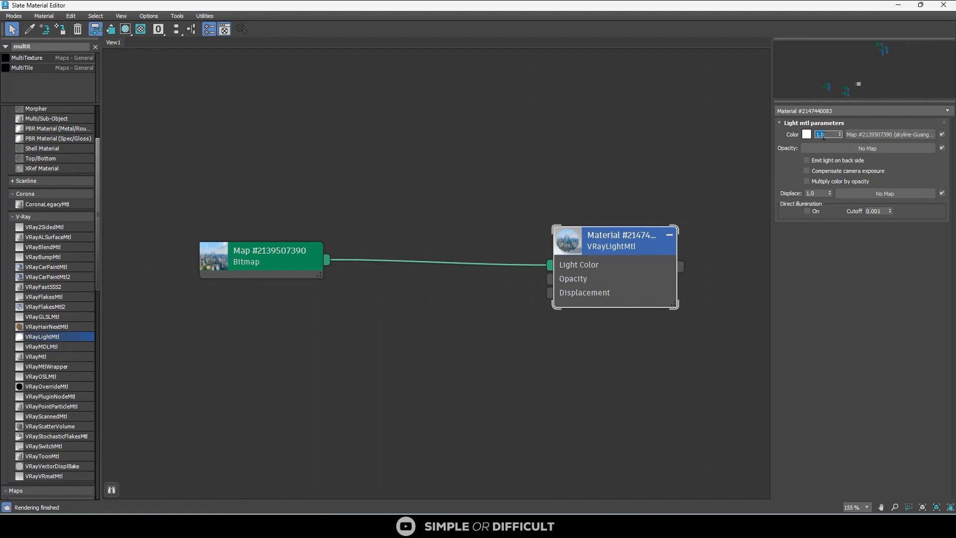
key(Return)
click(642, 166)
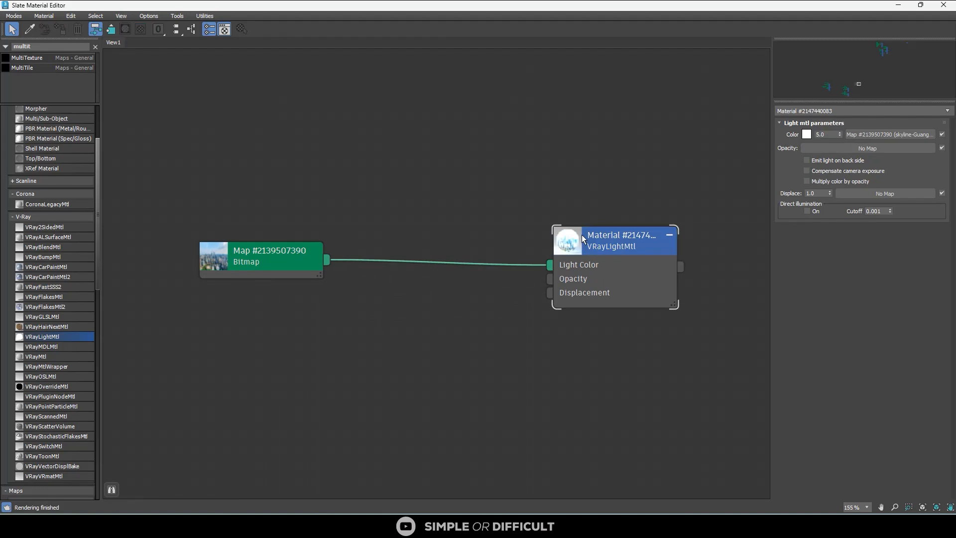
- Assign the skyline light material to the selected backdrop plane, deselect the plane and minimize the material editor
double_click(576, 245)
mouse_move(492, 5)
mouse_down()
mouse_move(557, 105)
mouse_move(530, 195)
mouse_move(341, 244)
mouse_move(269, 165)
mouse_up()
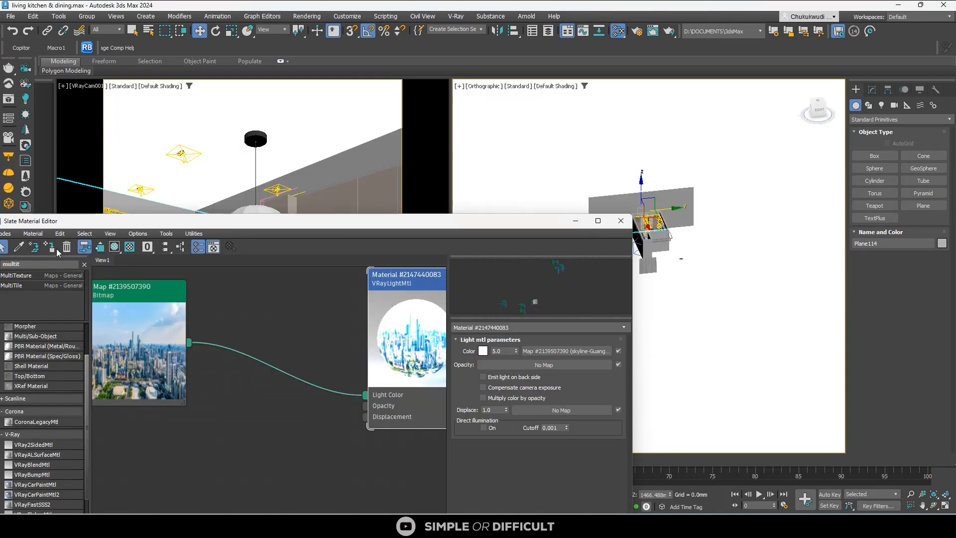
click(50, 248)
scroll(365, 326, down, 3)
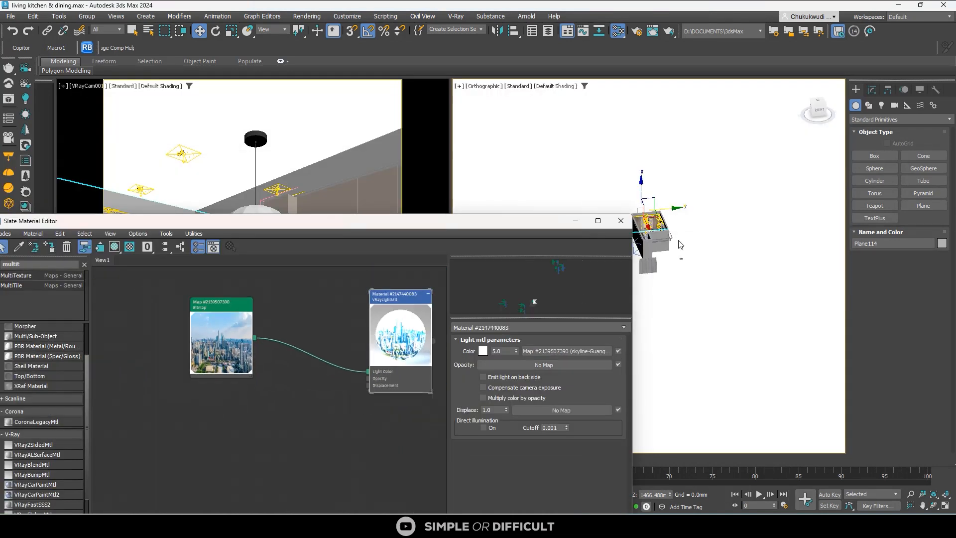
scroll(688, 240, down, 2)
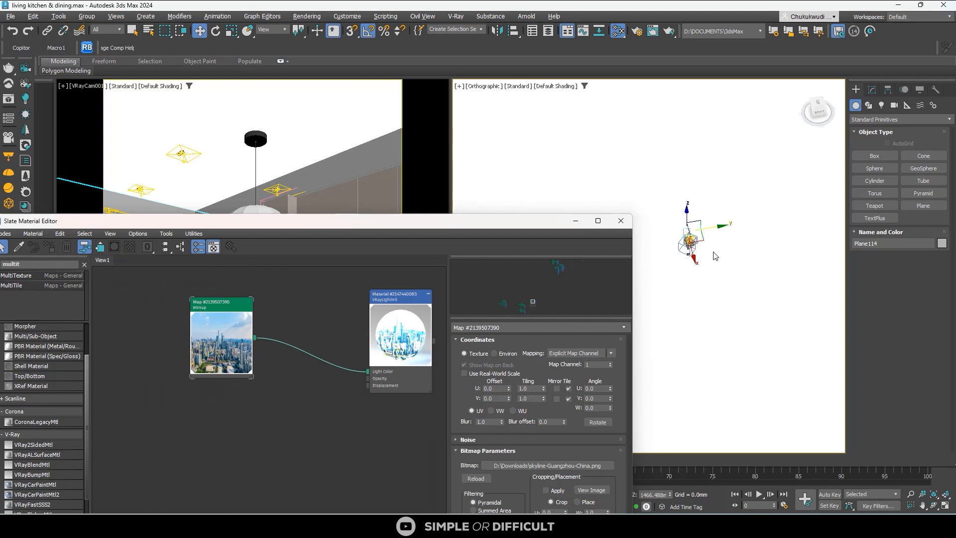
click(701, 254)
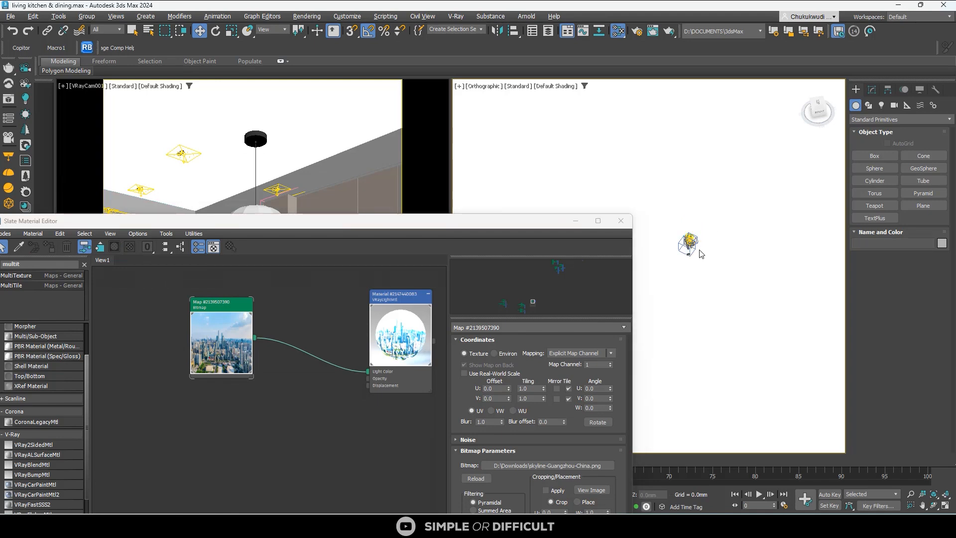
click(575, 221)
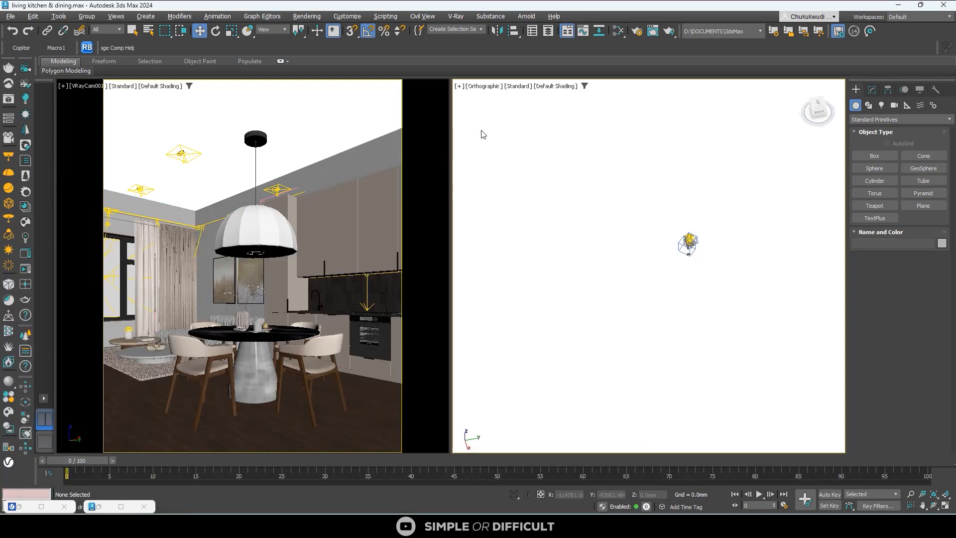
- Use Clay shading in the orthographic view to select the backdrop plane, and switch the view to Edged Faces display
click(549, 88)
click(556, 155)
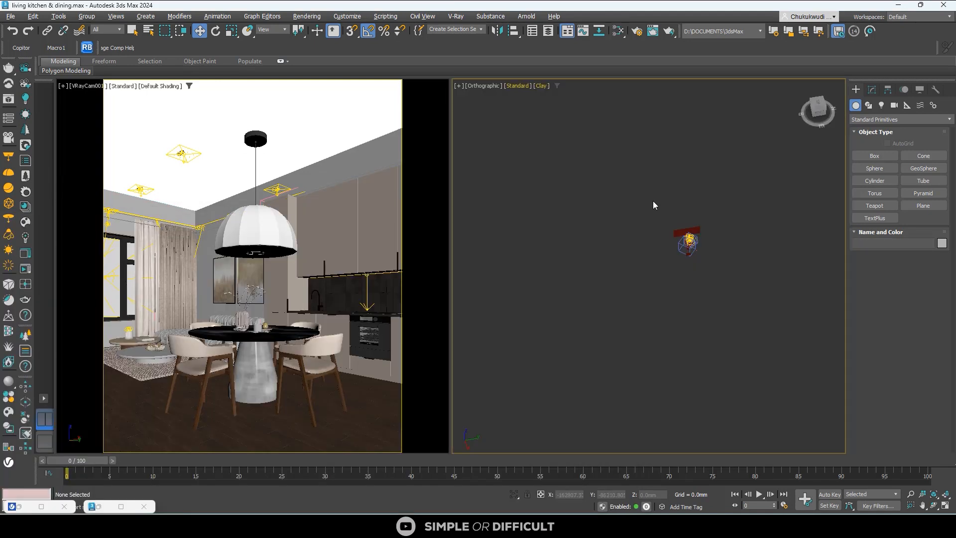
click(592, 207)
scroll(592, 207, up, 5)
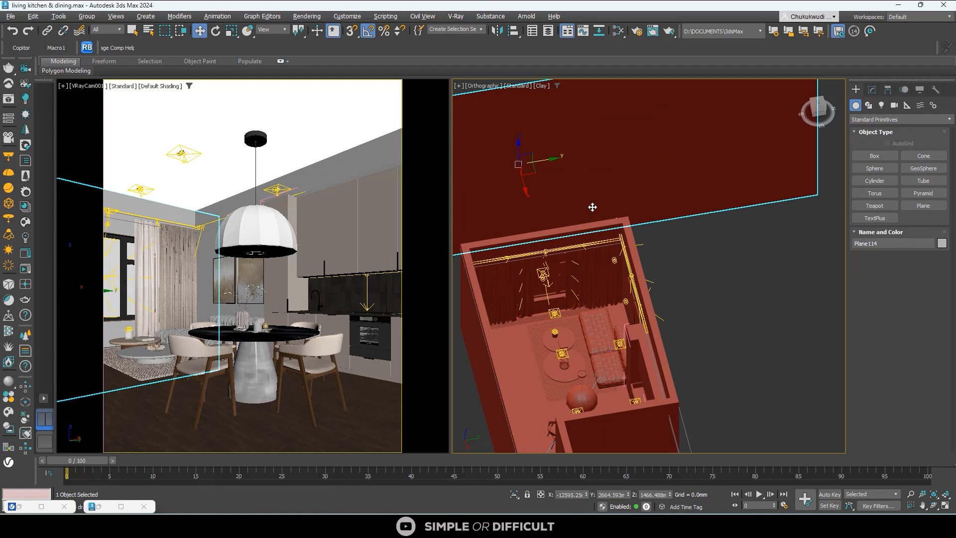
scroll(690, 283, down, 4)
click(689, 283)
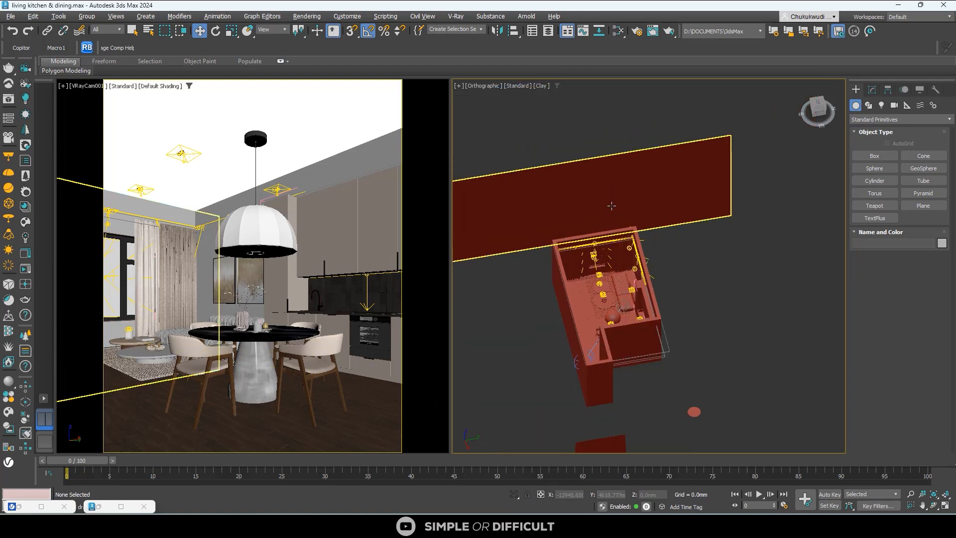
click(611, 205)
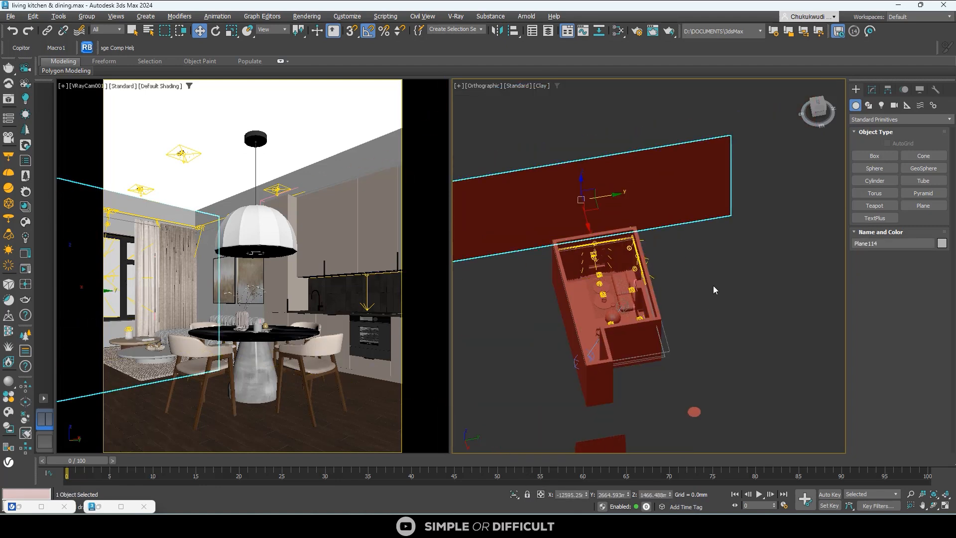
click(542, 86)
click(565, 96)
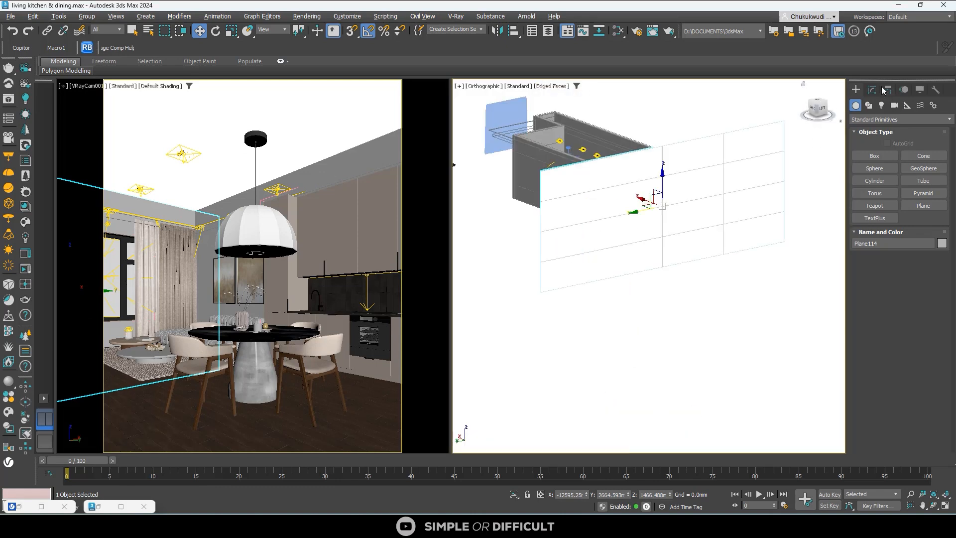
- Add a UVW Map modifier to the backdrop plane
click(872, 90)
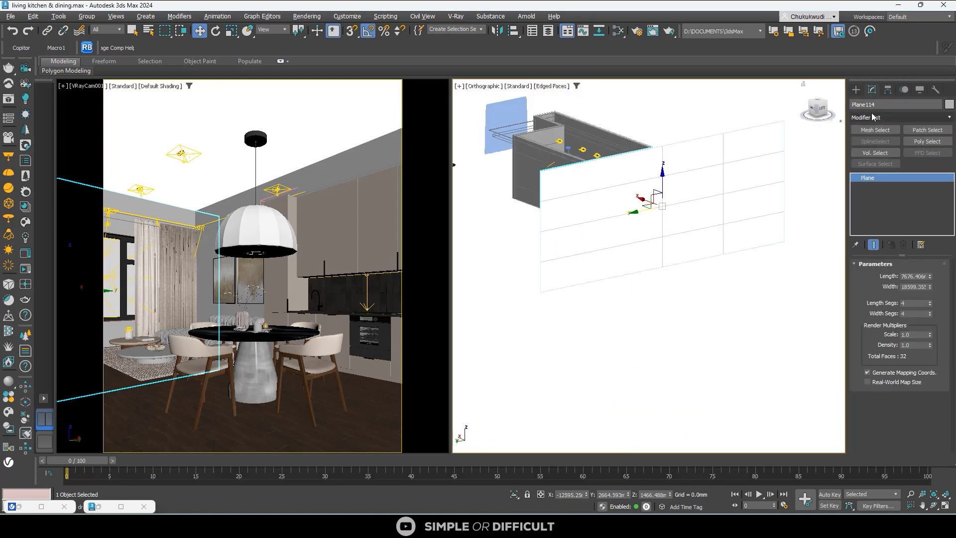
click(870, 105)
click(871, 117)
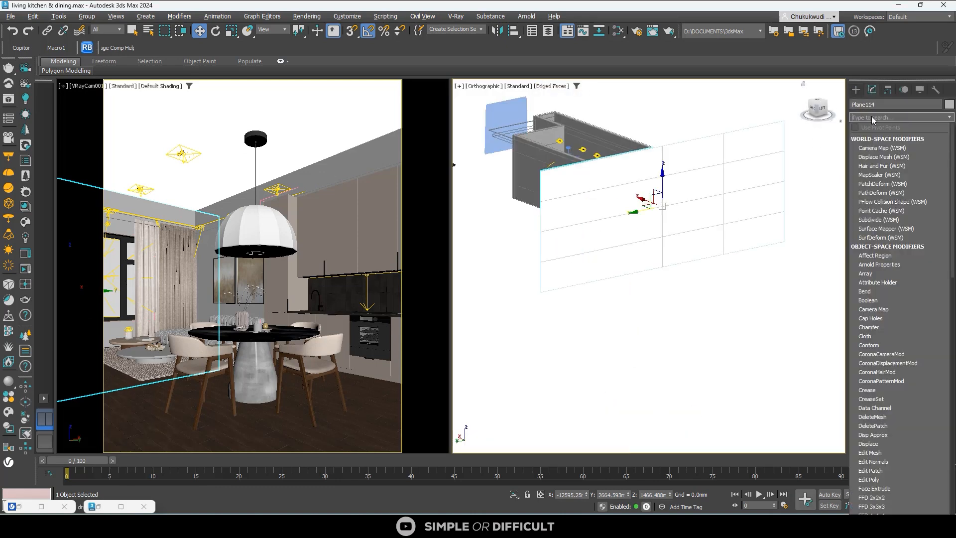
text(uvw)
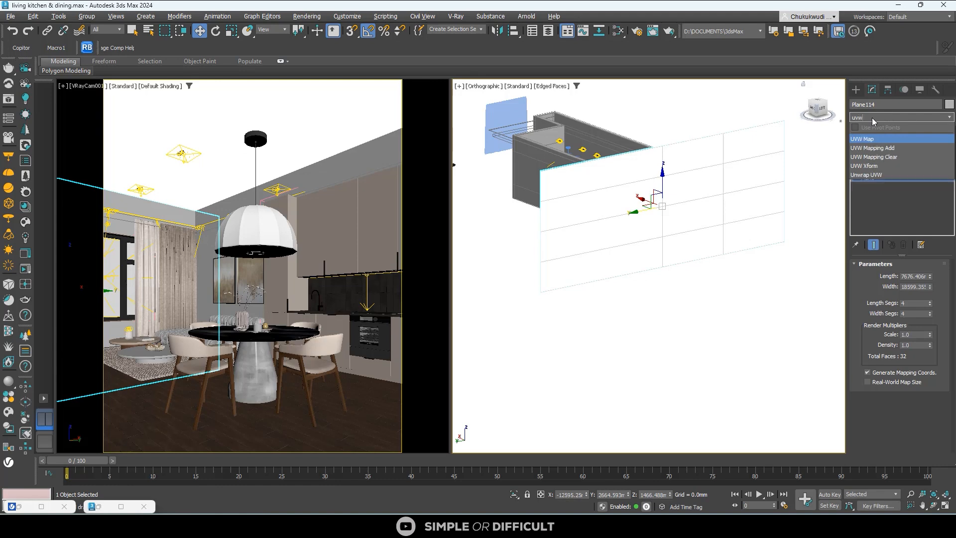
click(885, 142)
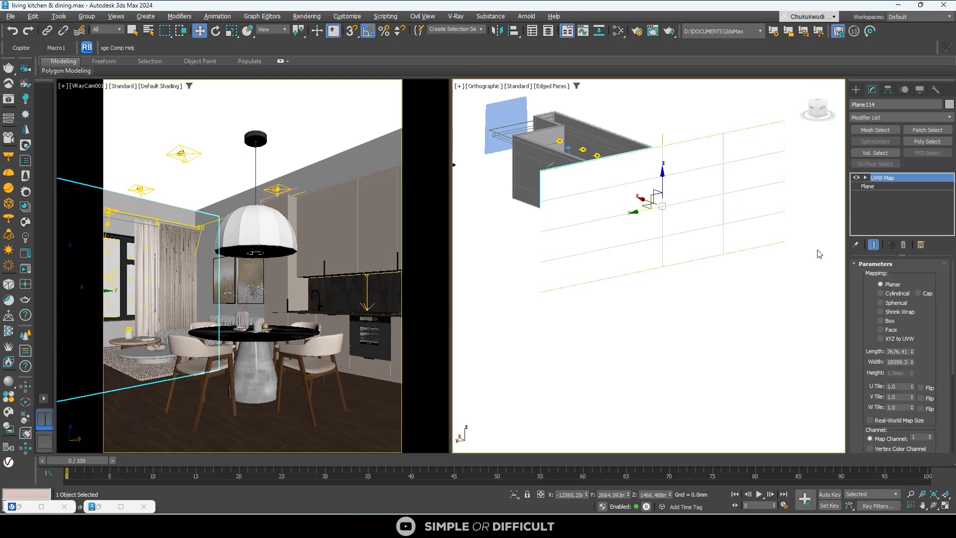
- Try Box mapping and the real-world map size option on the plane's UVW Map, returning to Planar mapping
click(881, 321)
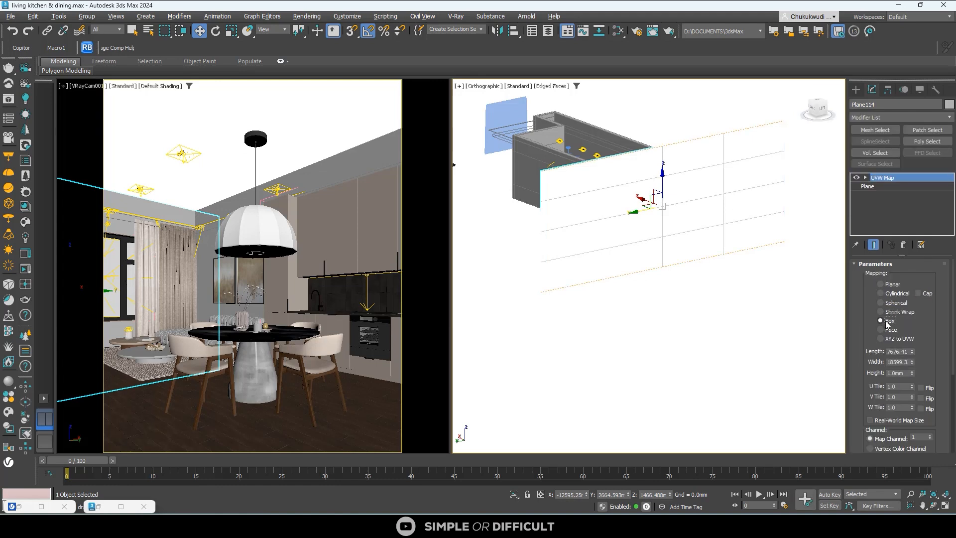
click(885, 284)
click(872, 420)
click(872, 420)
- Render the camera view in the V-Ray frame buffer and examine the skyline backdrop through the window
click(8, 118)
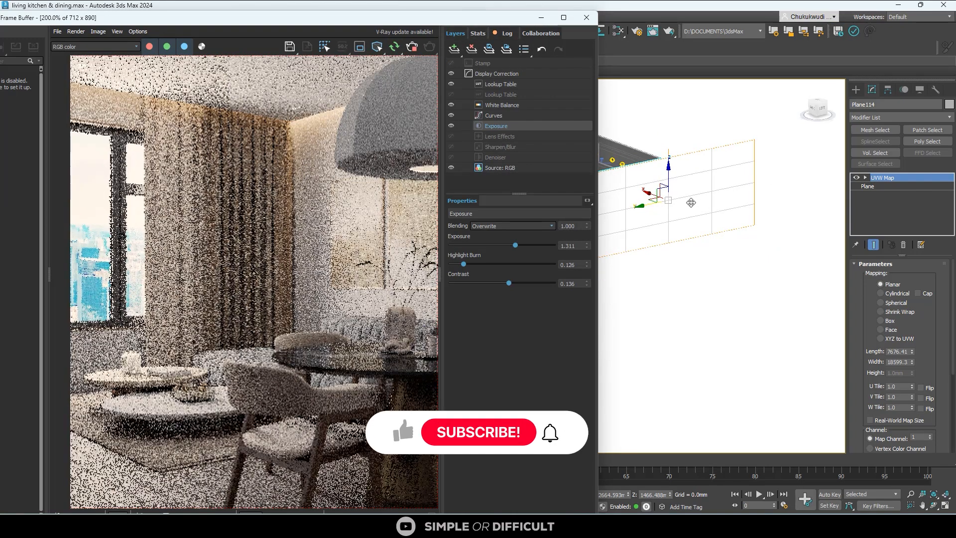
scroll(88, 271, down, 1)
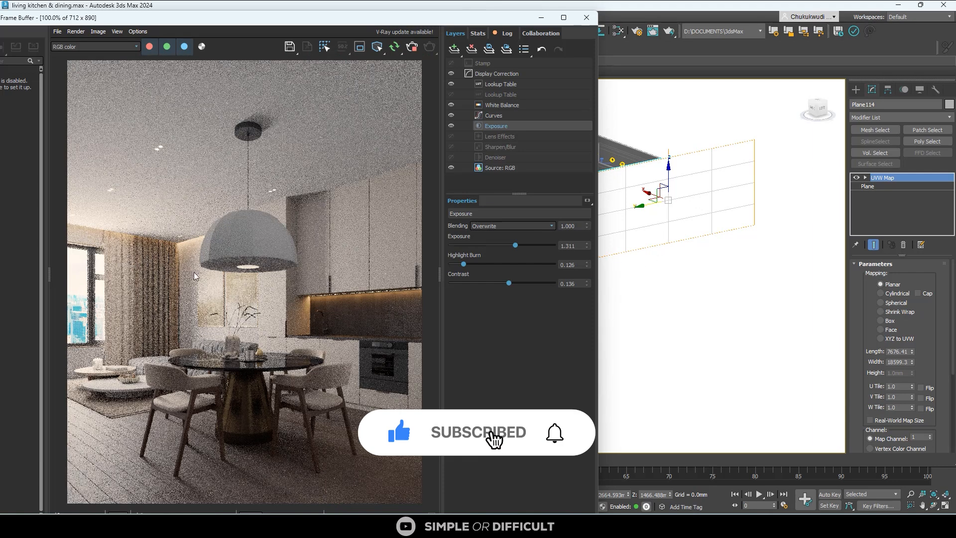
scroll(694, 262, down, 2)
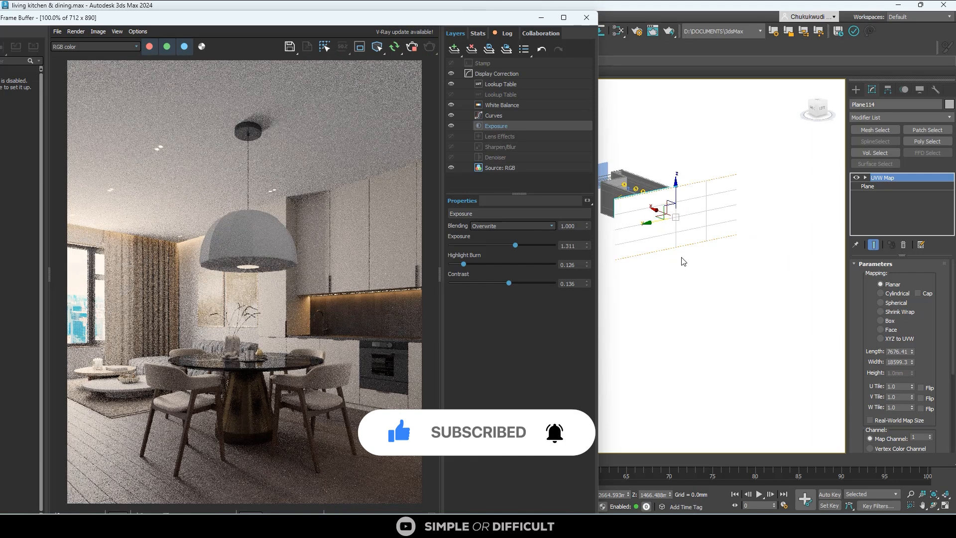
- Select the UVW Map gizmo of the backdrop plane and move it along Y to about -5979 mm
alt+middle_drag(668, 264, 767, 295)
click(865, 177)
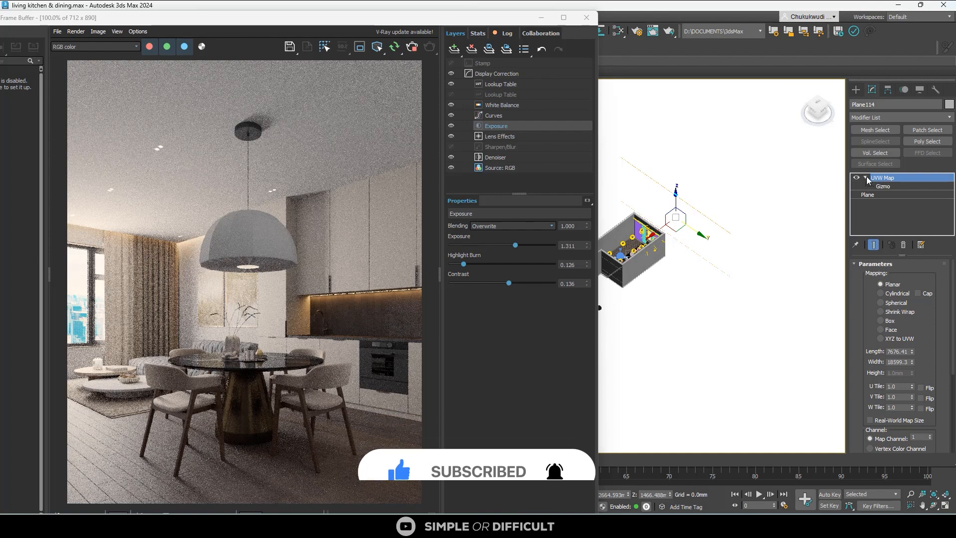
click(883, 186)
drag(694, 228, 711, 242)
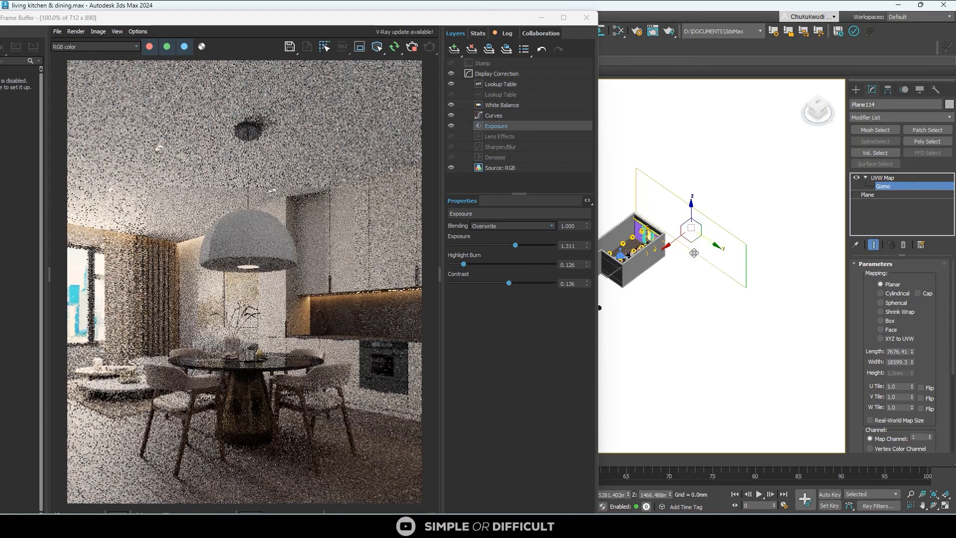
drag(709, 251, 653, 189)
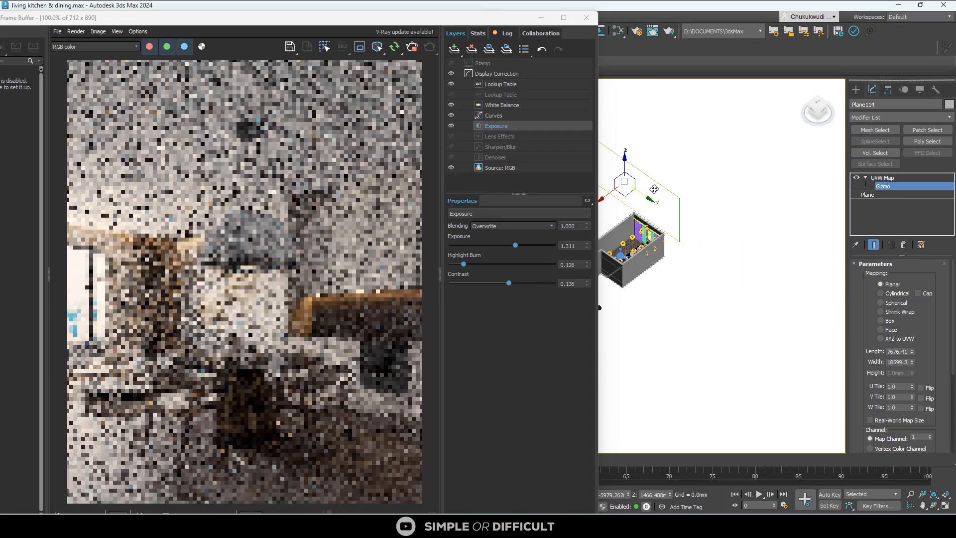
- Inspect the skyline through the window in the render and move the mapping gizmo further along Y to about -7789 mm
scroll(195, 312, down, 1)
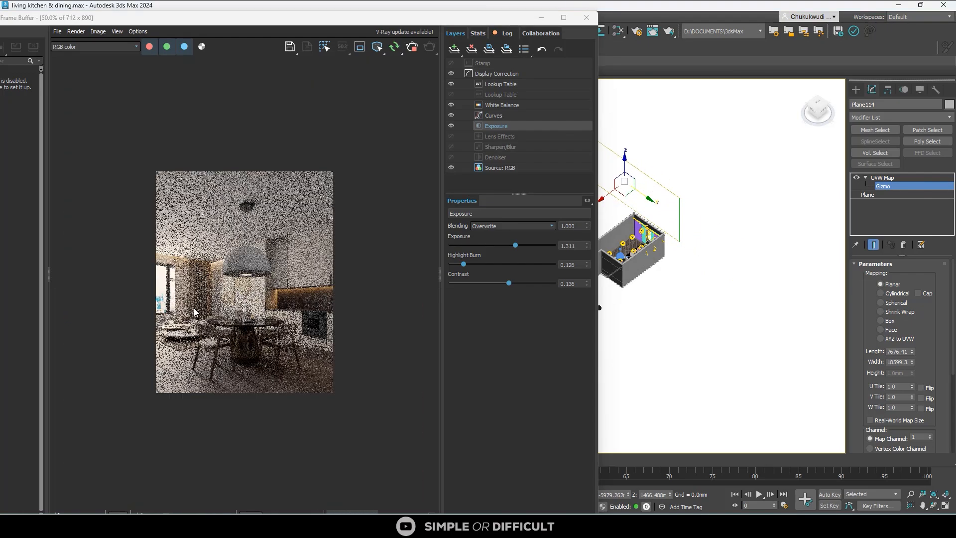
scroll(146, 314, up, 2)
middle_drag(117, 306, 209, 287)
scroll(127, 276, down, 2)
scroll(76, 281, up, 4)
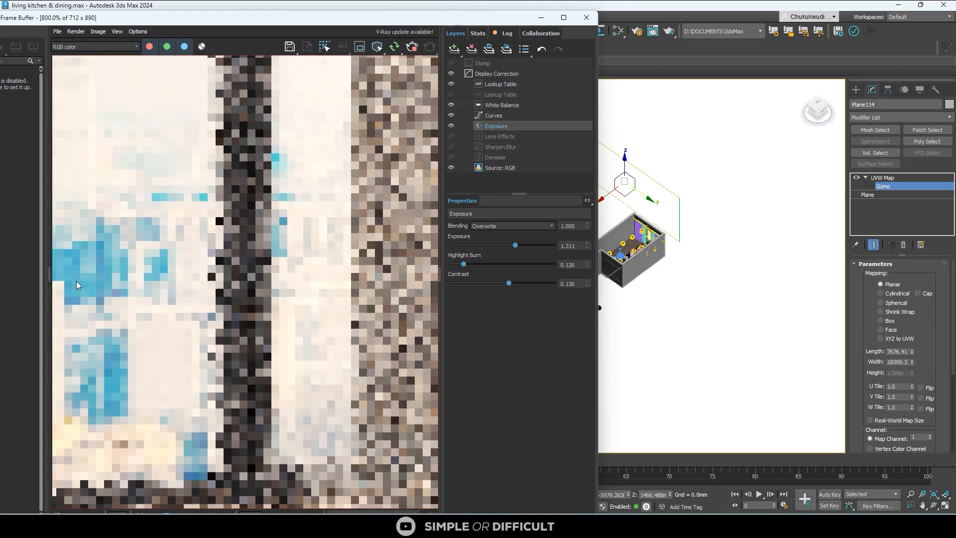
scroll(160, 263, up, 1)
scroll(168, 261, down, 1)
scroll(169, 261, down, 2)
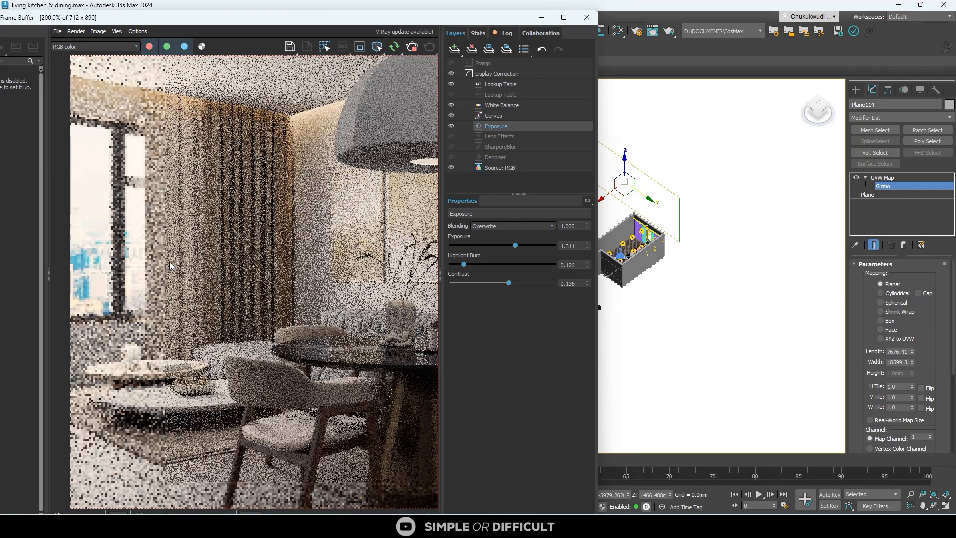
scroll(180, 273, down, 1)
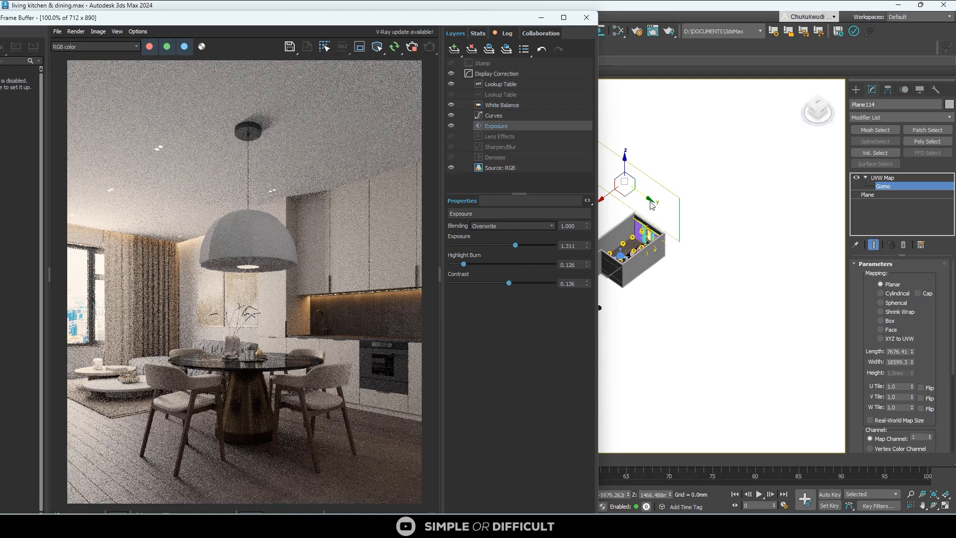
drag(652, 200, 647, 195)
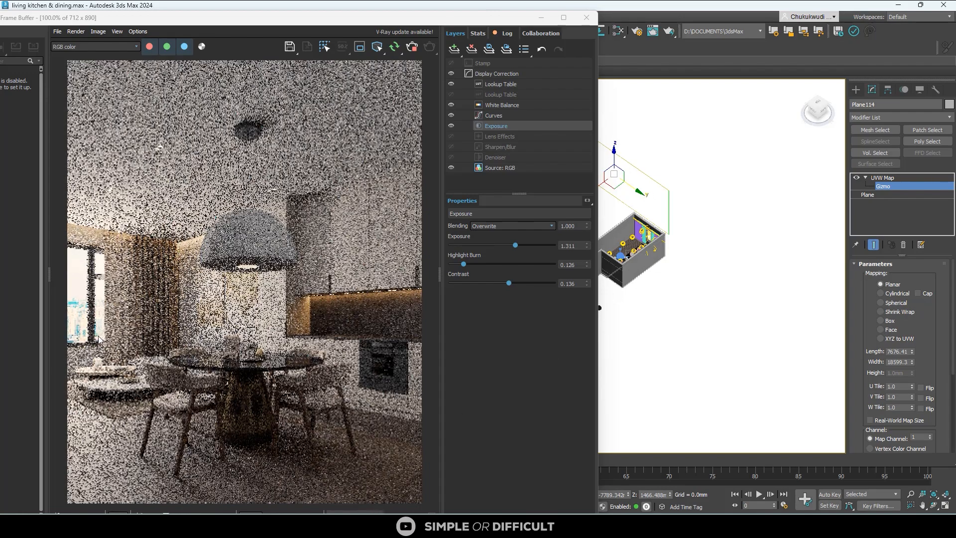
- Examine the skyline backdrop through the window and the curtain area in the running render
scroll(87, 344, up, 3)
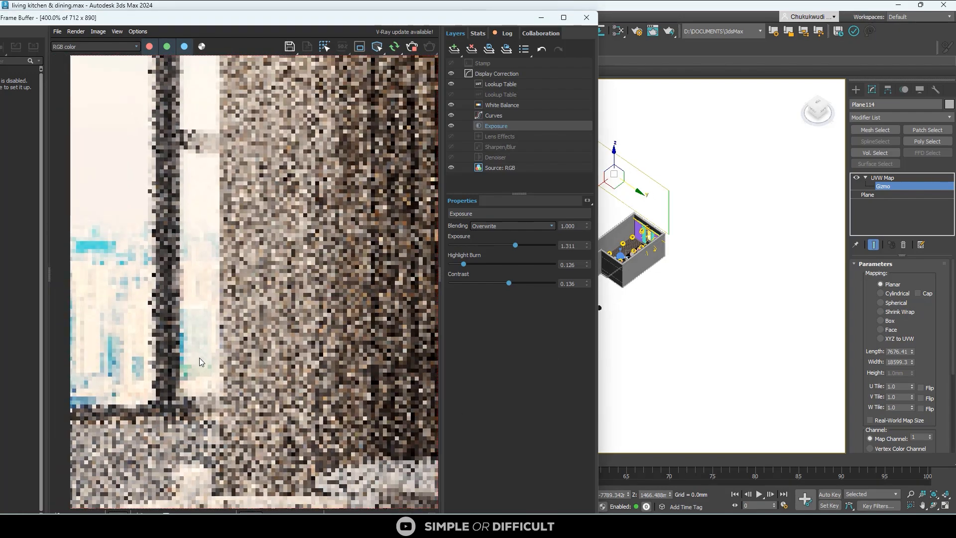
scroll(199, 357, down, 3)
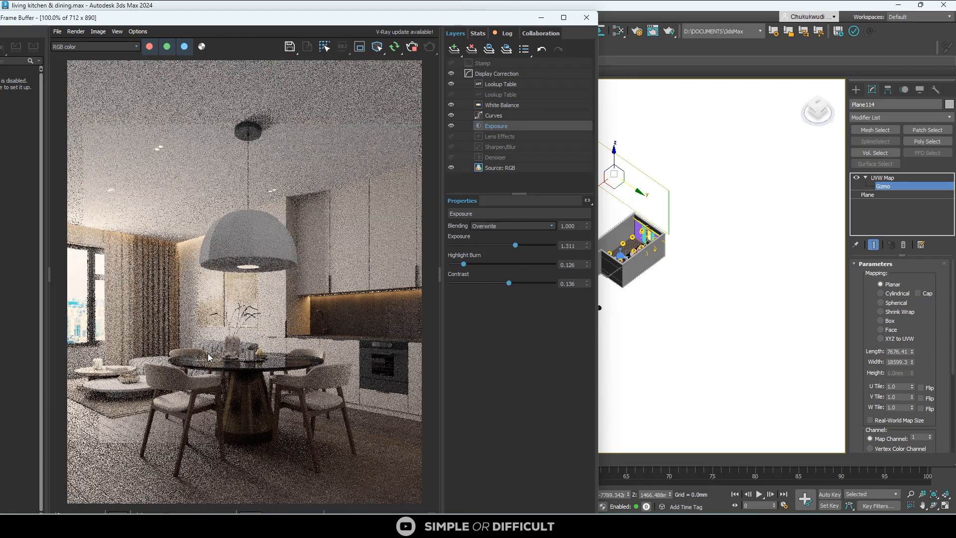
scroll(68, 231, up, 2)
scroll(81, 242, down, 1)
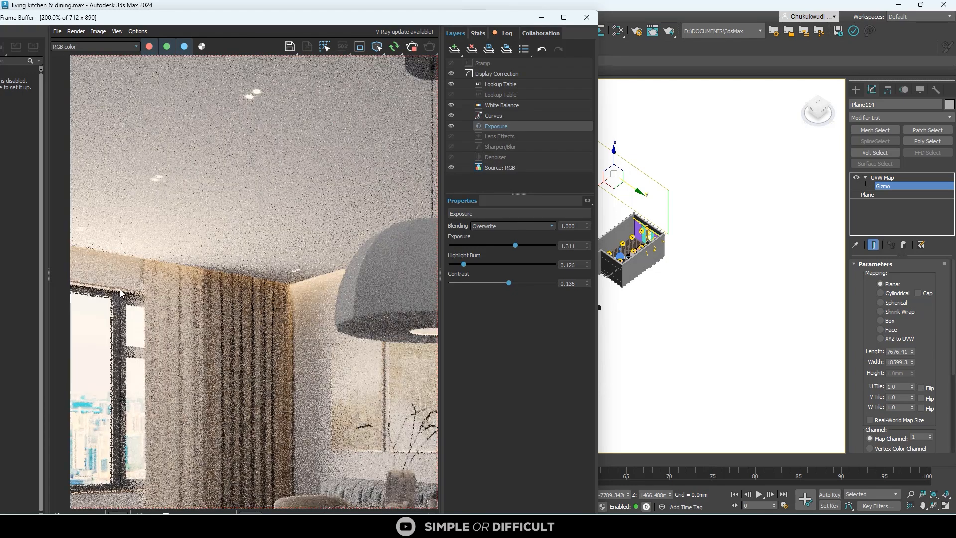
scroll(159, 332, down, 1)
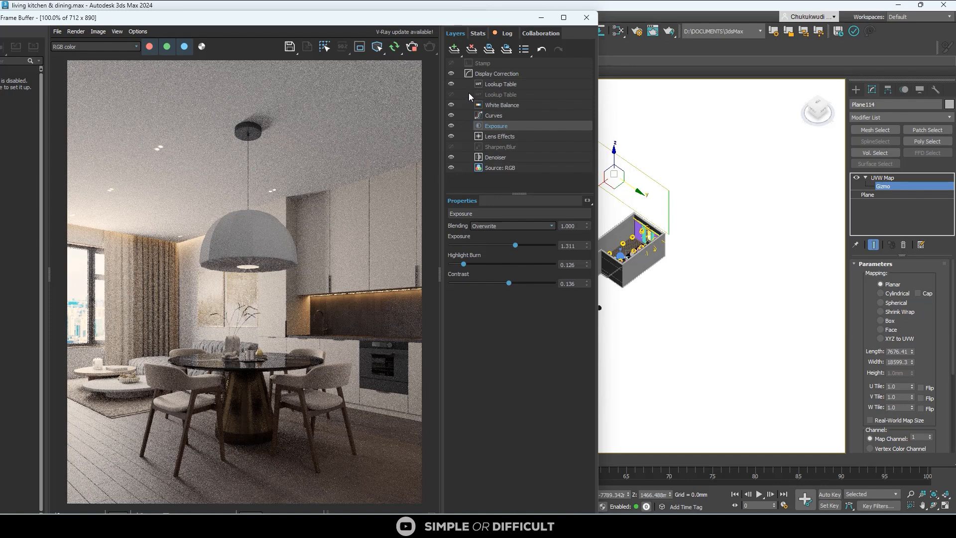
- Enable the second Lookup Table layer and browse the Corona lut folder for its LUT file, keeping Adanmq_Advantix_100
click(485, 94)
click(450, 94)
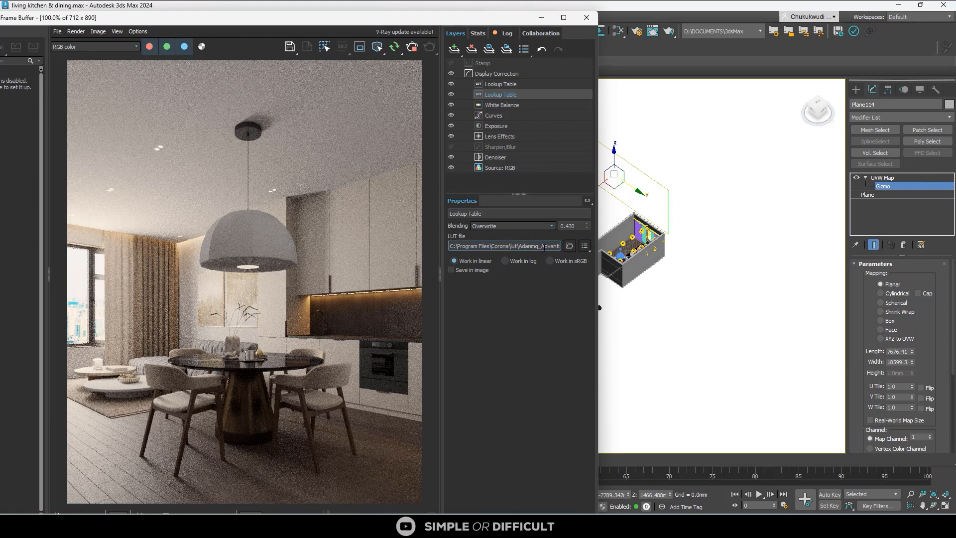
click(570, 246)
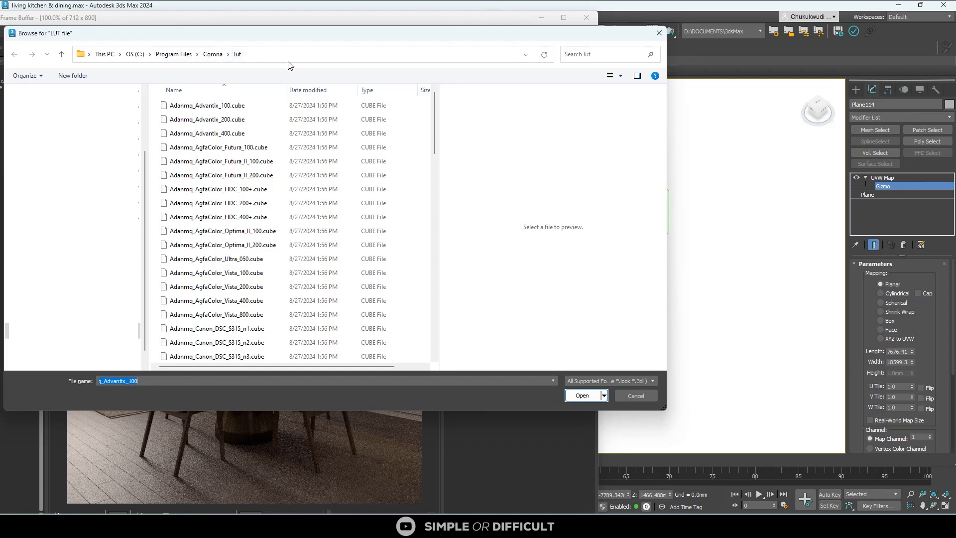
key(Return)
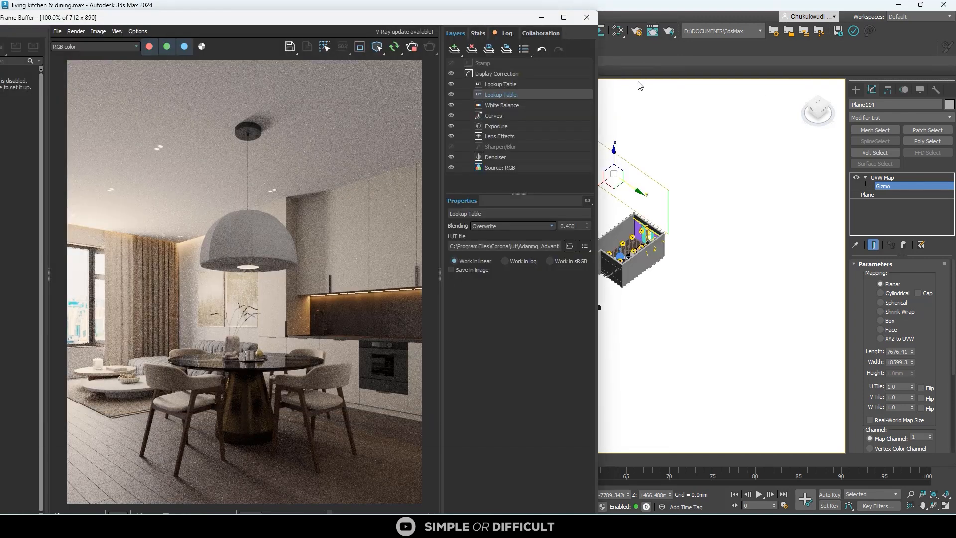
- Try the Adanmq_Canon_DSC_S315_n5.cube LUT on the second Lookup Table layer, returning to Adanmq_Advantix_100.cube
click(585, 246)
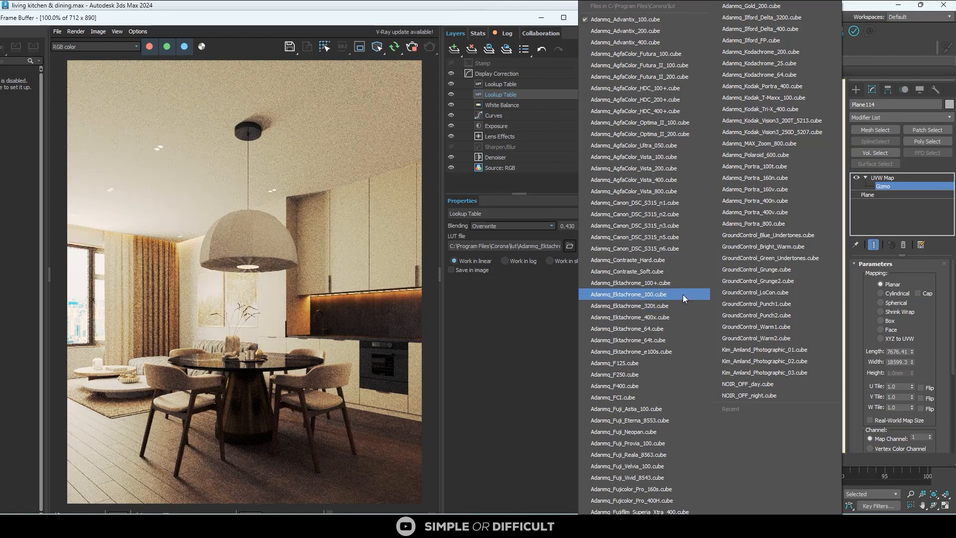
click(686, 238)
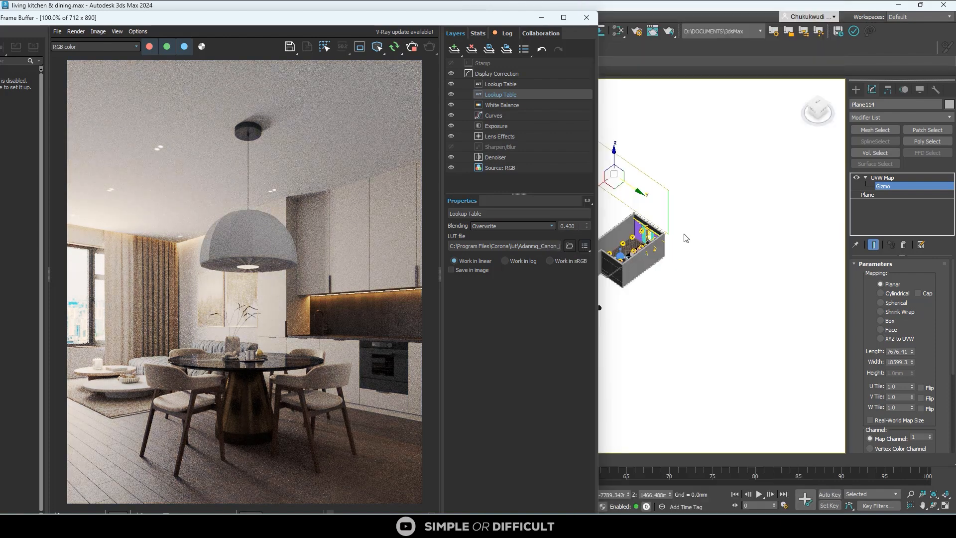
click(584, 248)
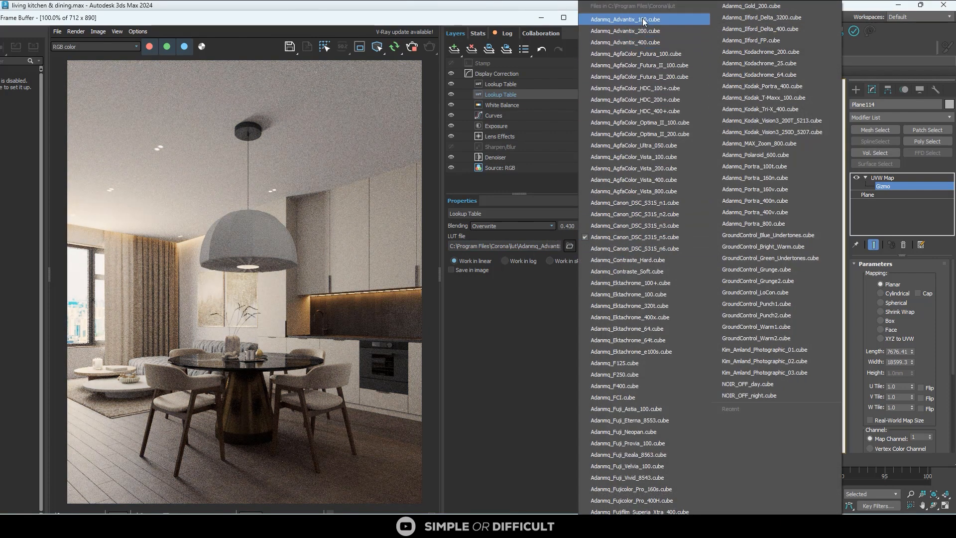
click(557, 144)
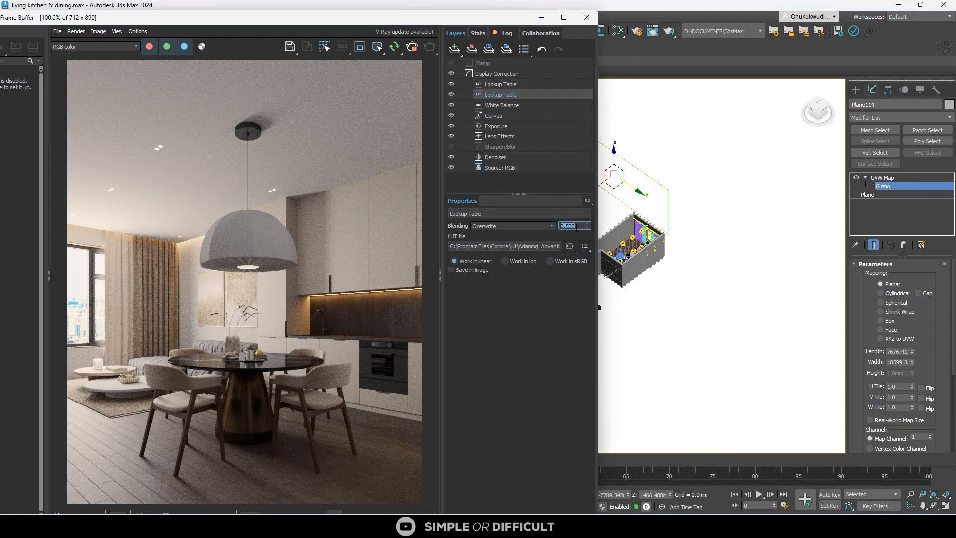
- Raise the second Lookup Table layer's blending amount and inspect the window and curtains in the render
click(576, 228)
scroll(105, 236, up, 1)
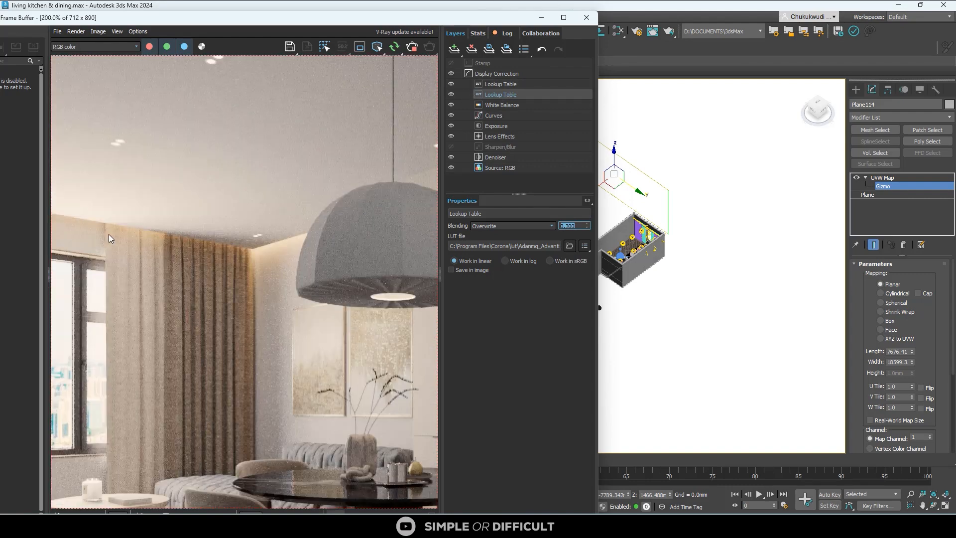
scroll(121, 236, down, 1)
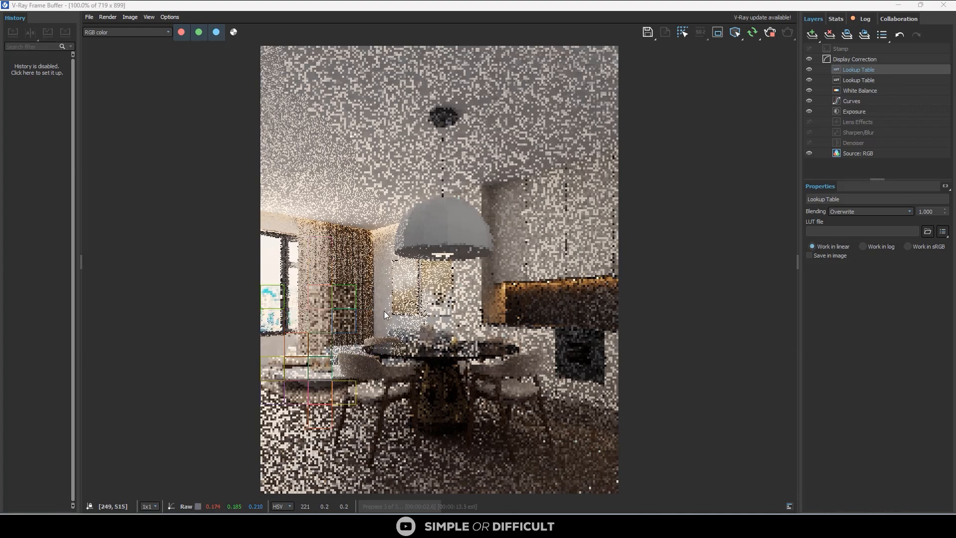
- Define a render region of about 296 by 198 pixels over the floor at the image's lower-left corner
scroll(331, 452, up, 1)
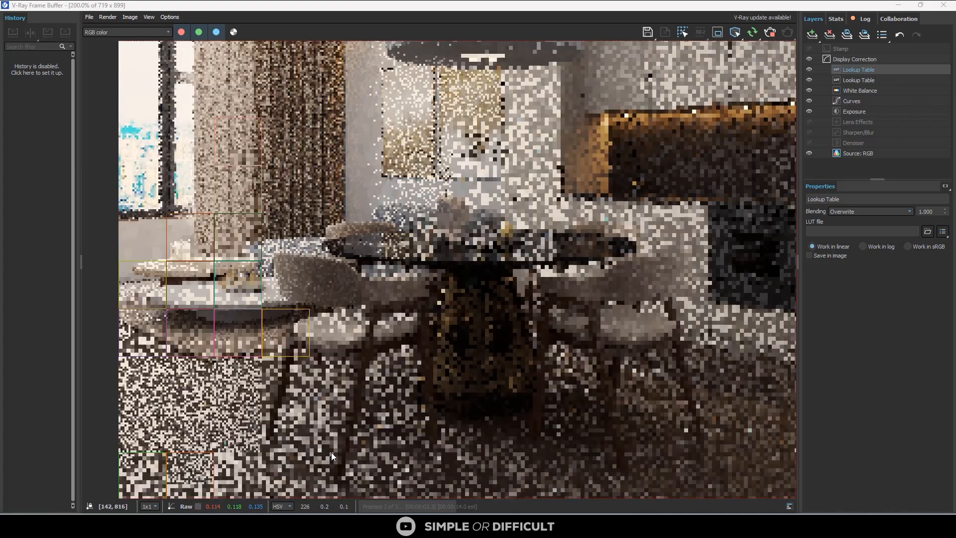
click(718, 34)
scroll(412, 402, down, 2)
scroll(411, 402, up, 1)
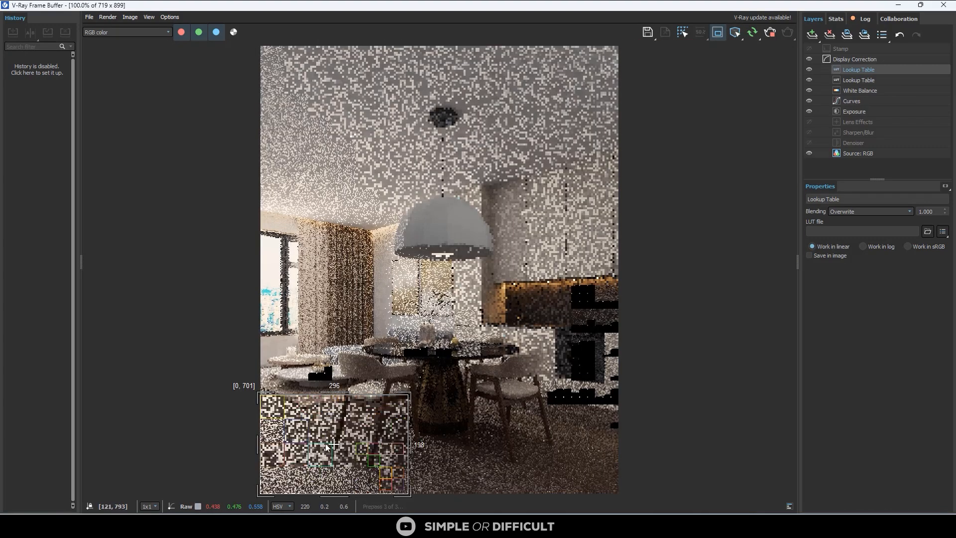
- Examine the floor planks and chair legs inside the render region as it refines
scroll(327, 446, up, 1)
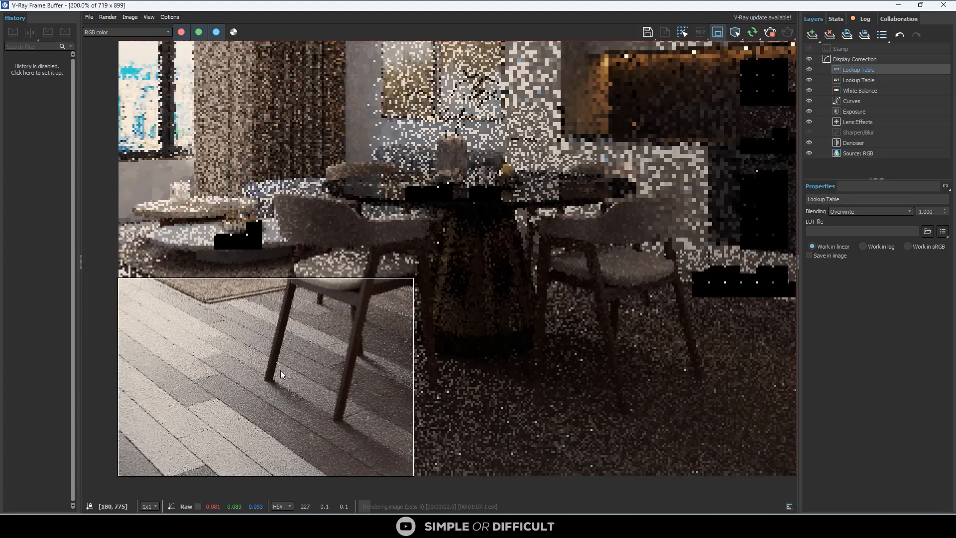
scroll(280, 374, up, 2)
scroll(362, 281, down, 1)
scroll(404, 349, down, 1)
scroll(239, 428, up, 1)
scroll(245, 433, down, 1)
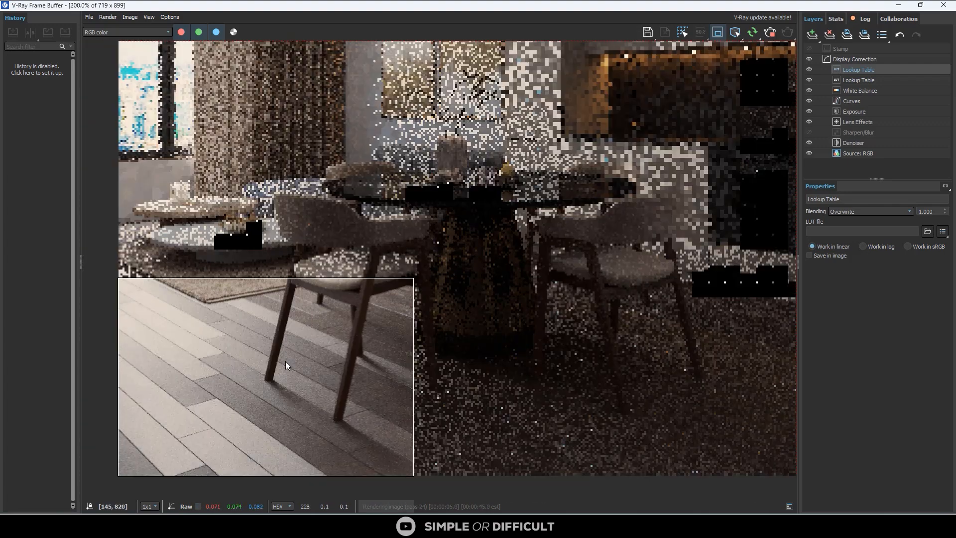
scroll(293, 372, down, 1)
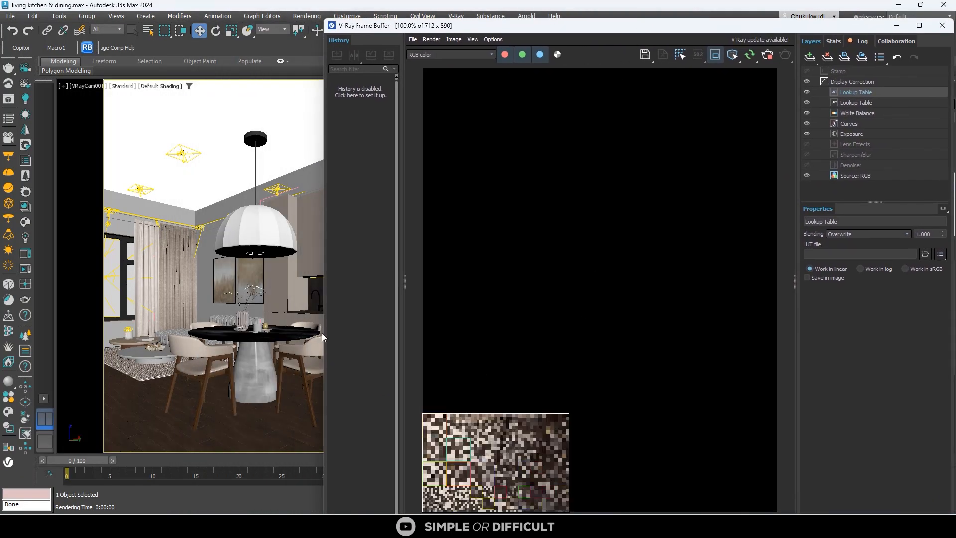
- Open the floor material in the Slate Material Editor and edit the map channel of its VRayNormalMap
drag(590, 24, 616, 66)
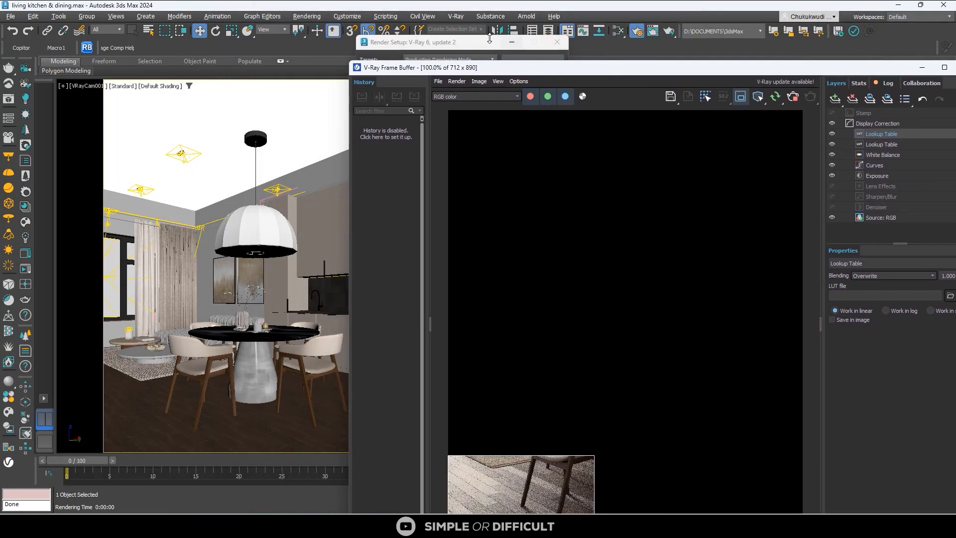
click(616, 31)
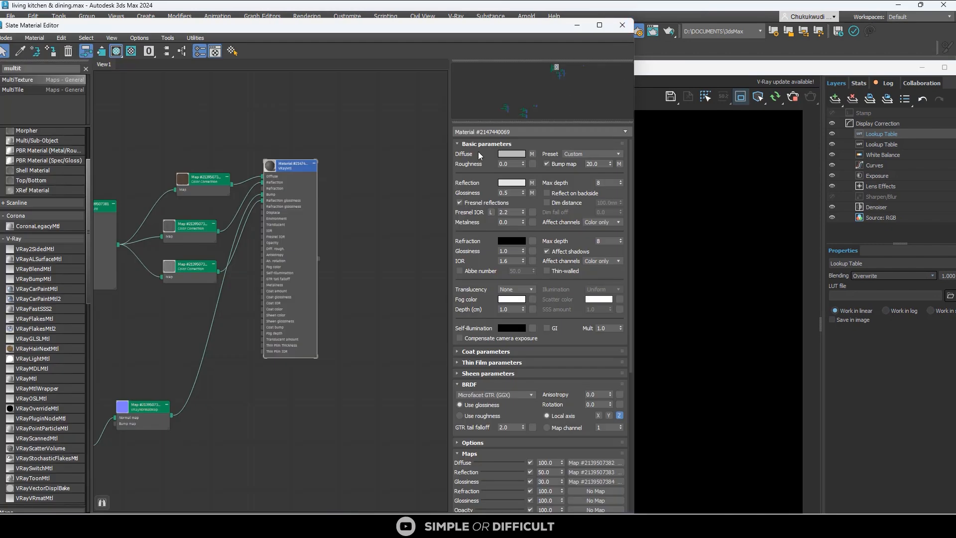
scroll(364, 237, down, 3)
scroll(222, 343, up, 4)
double_click(302, 320)
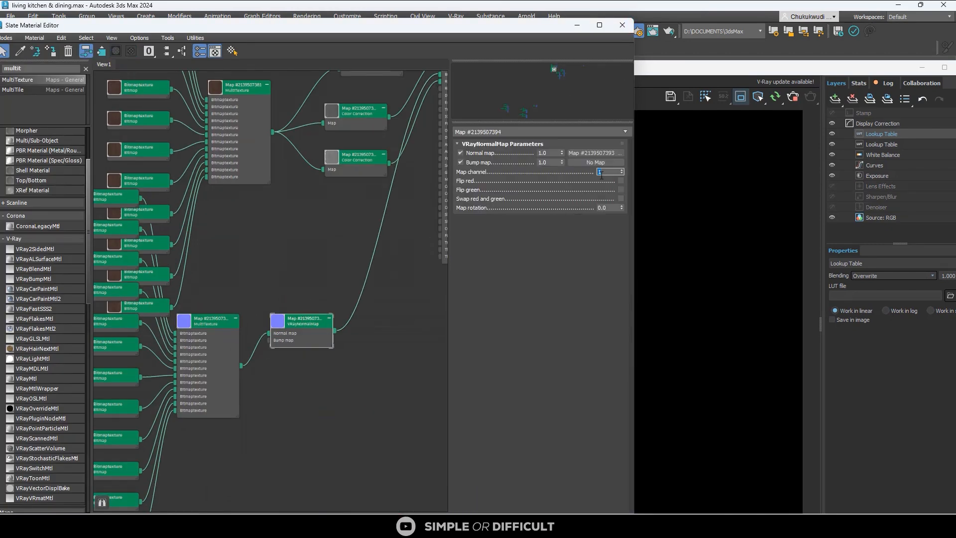
- Bring the frame buffer back over the material editor and inspect the floor planks in the region render
click(768, 71)
drag(636, 68, 551, 7)
scroll(406, 477, up, 2)
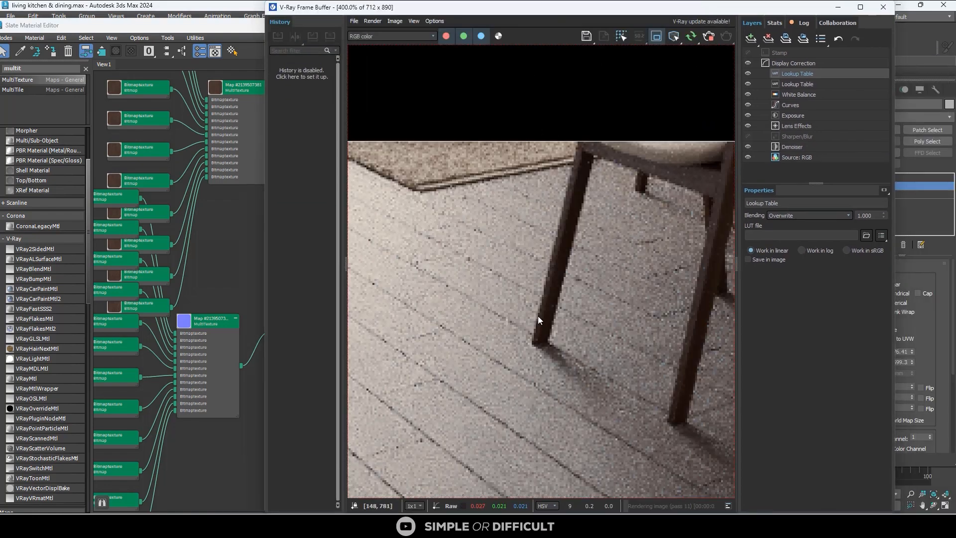
scroll(473, 335, down, 2)
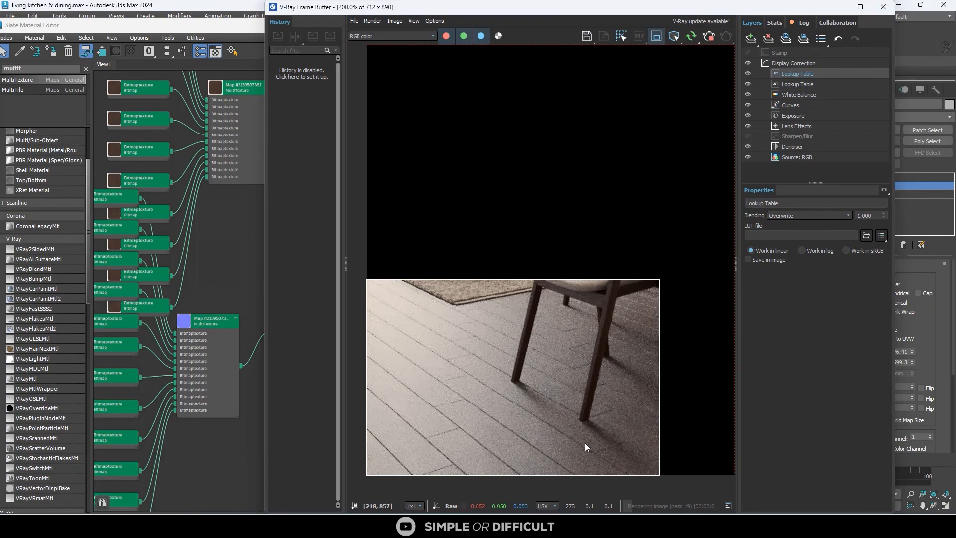
scroll(585, 443, up, 2)
scroll(581, 330, down, 2)
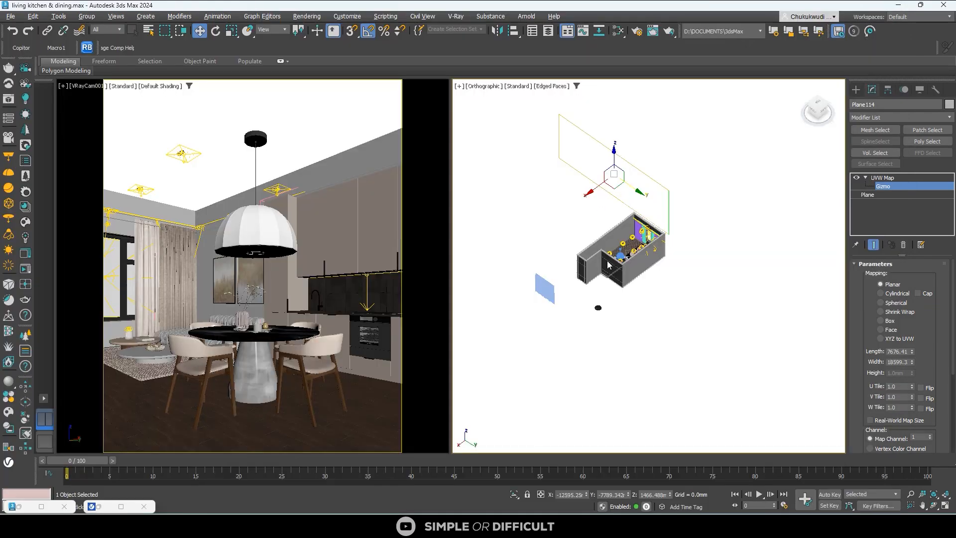
scroll(622, 274, up, 3)
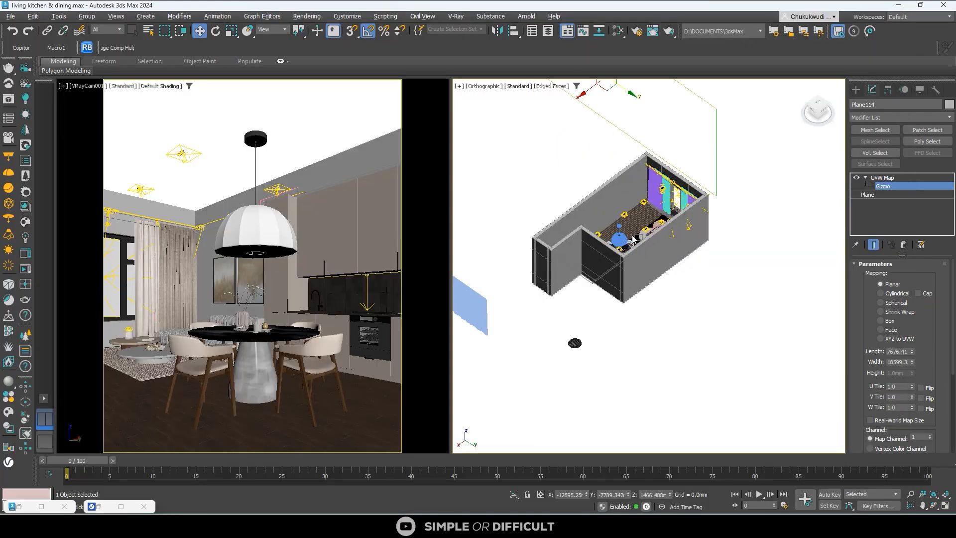
scroll(632, 239, up, 5)
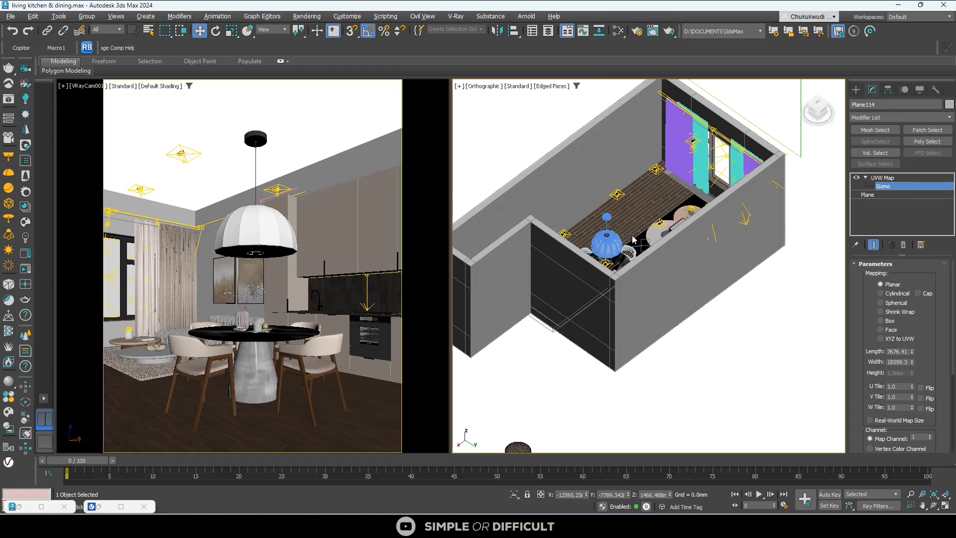
scroll(628, 234, down, 5)
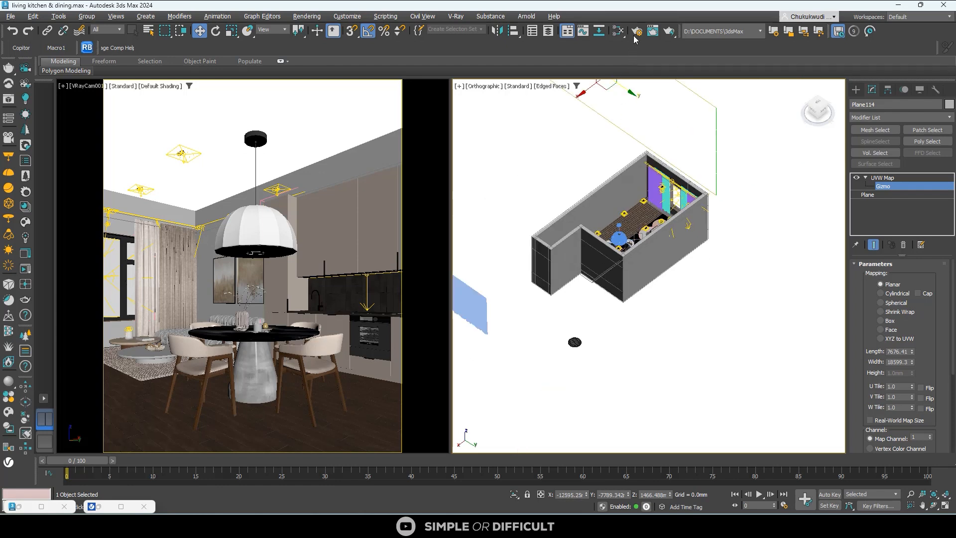
- Switch the image sampler type to Bucket in Render Setup, set max subdivs to 12 and edit the noise threshold
click(651, 32)
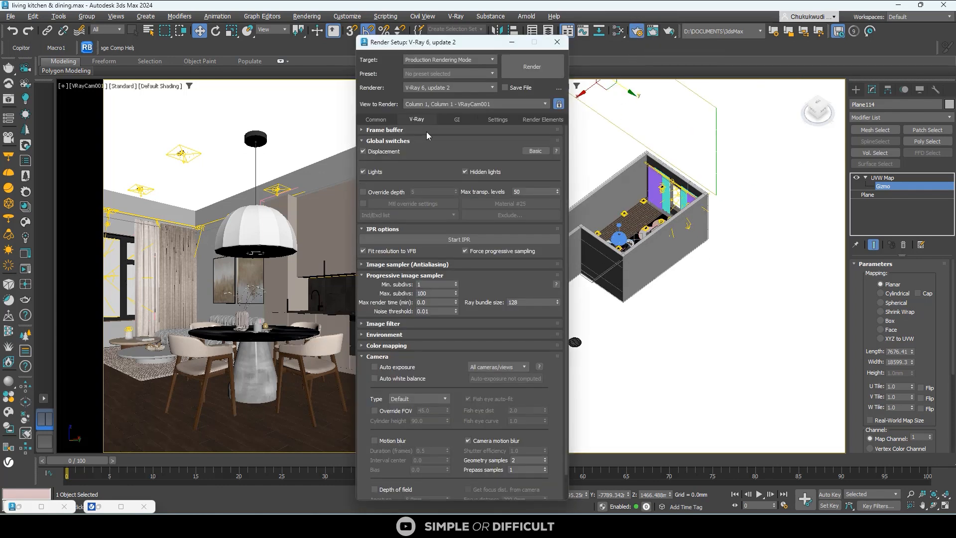
click(386, 264)
click(423, 275)
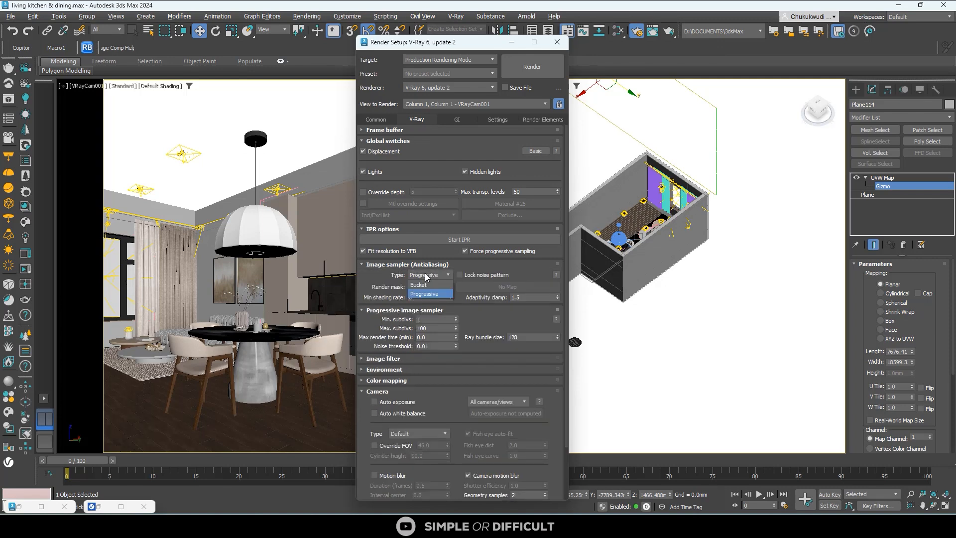
click(427, 284)
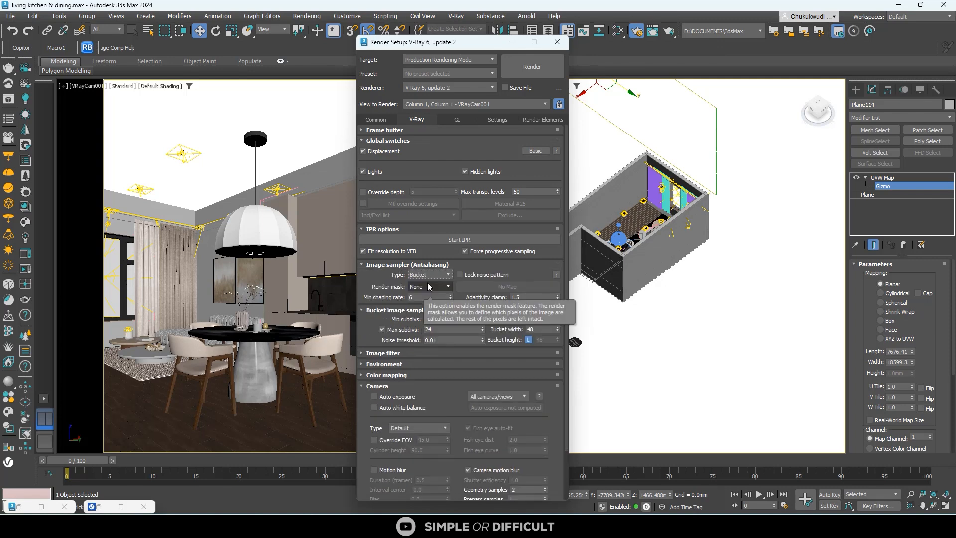
double_click(441, 329)
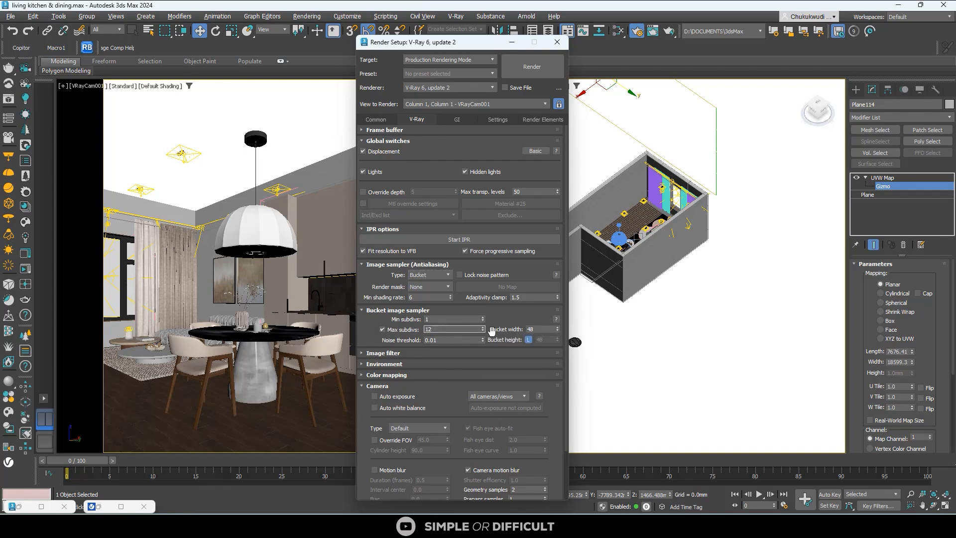
double_click(457, 340)
- Set the primary GI engine to Irradiance map with the Medium preset and 70 subdivs
click(461, 119)
click(471, 152)
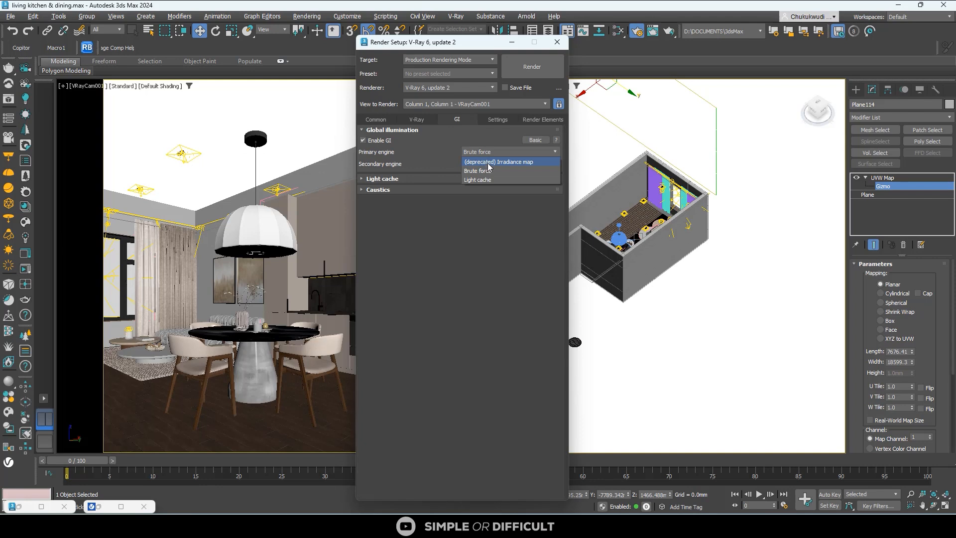
click(505, 163)
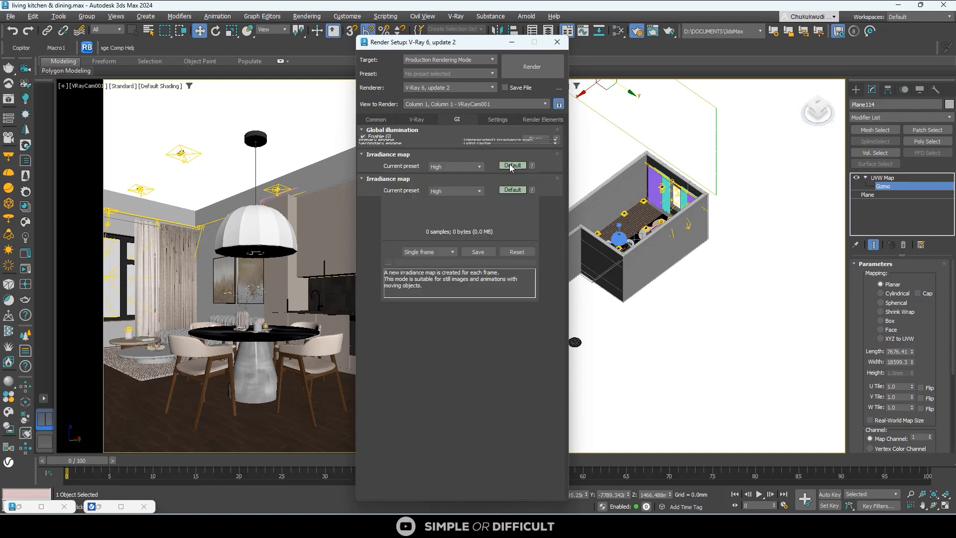
click(470, 190)
click(453, 220)
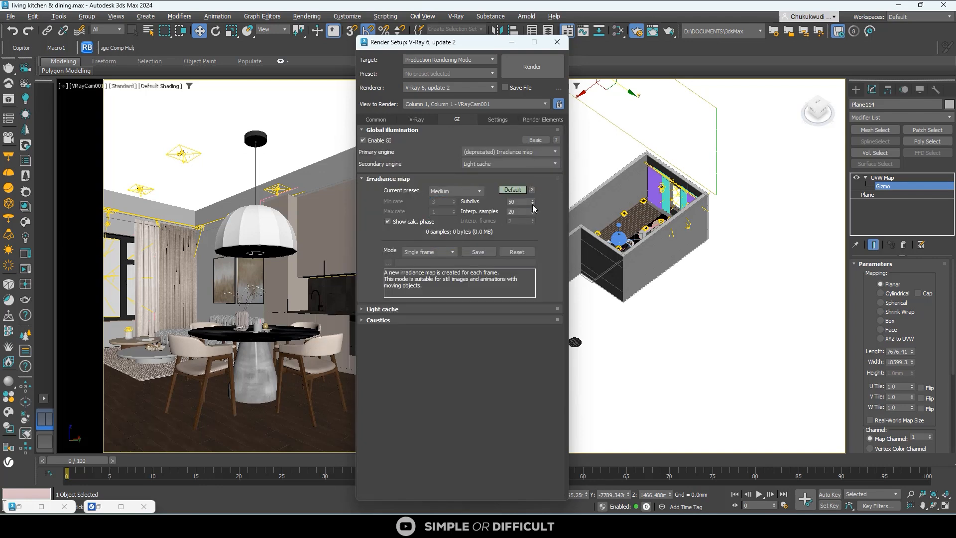
double_click(515, 202)
text(70)
- Add a VRayDenoiser render element to the scene's render elements
click(542, 119)
click(395, 153)
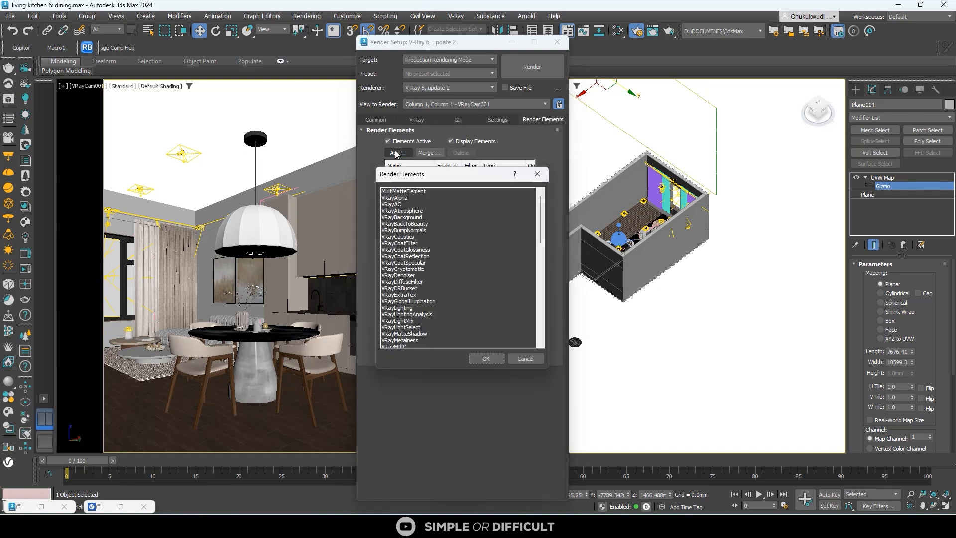
scroll(412, 303, down, 2)
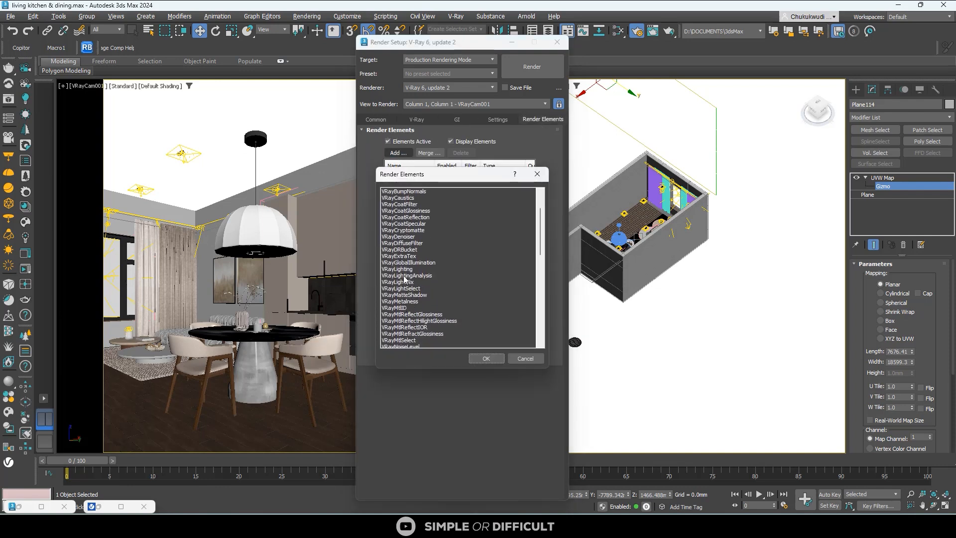
click(404, 236)
click(486, 358)
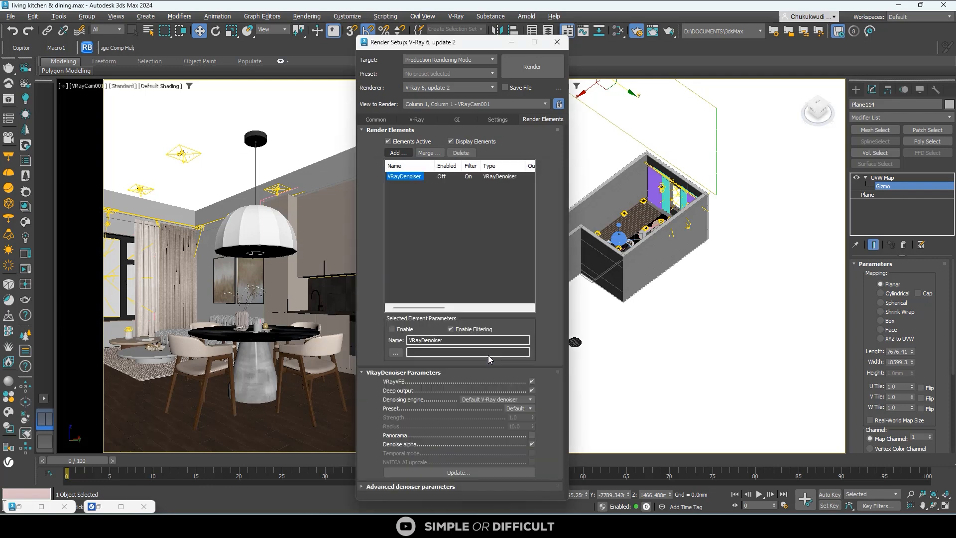
click(450, 230)
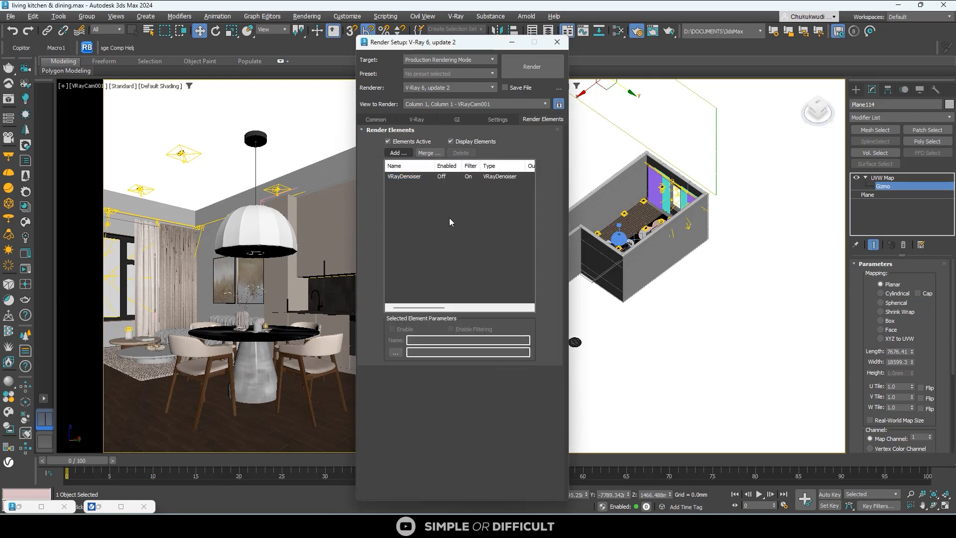
- Save the current render settings as a preset named FINAL RENDER, including all preset categories
click(480, 74)
click(463, 133)
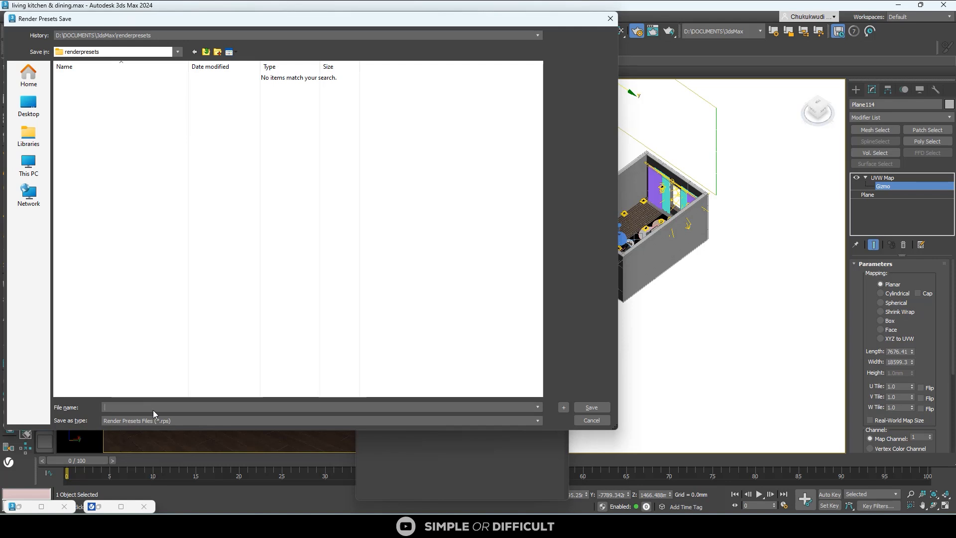
text(FINAL RENDER)
click(603, 412)
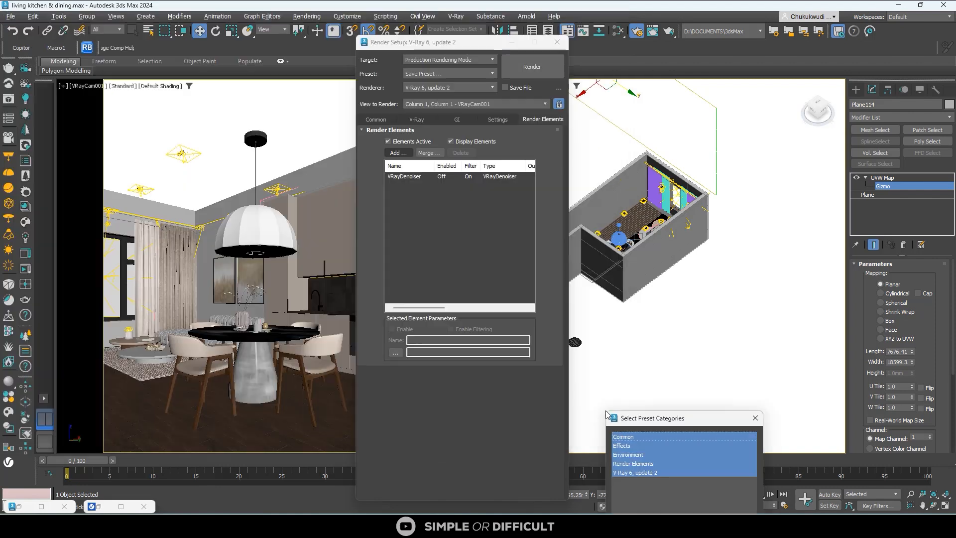
drag(664, 418, 486, 155)
click(519, 292)
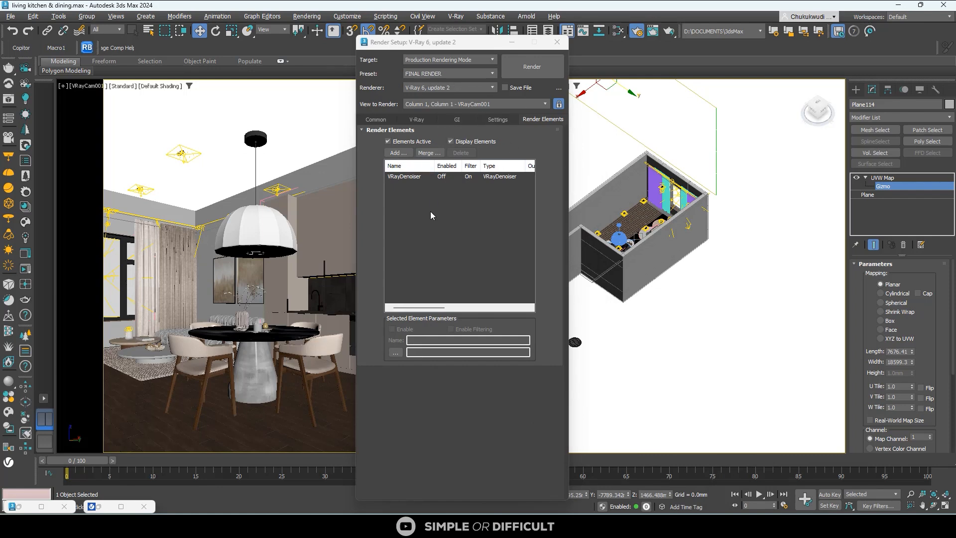
- Lock the image aspect at 0.8 and set the output width to 3000
click(378, 120)
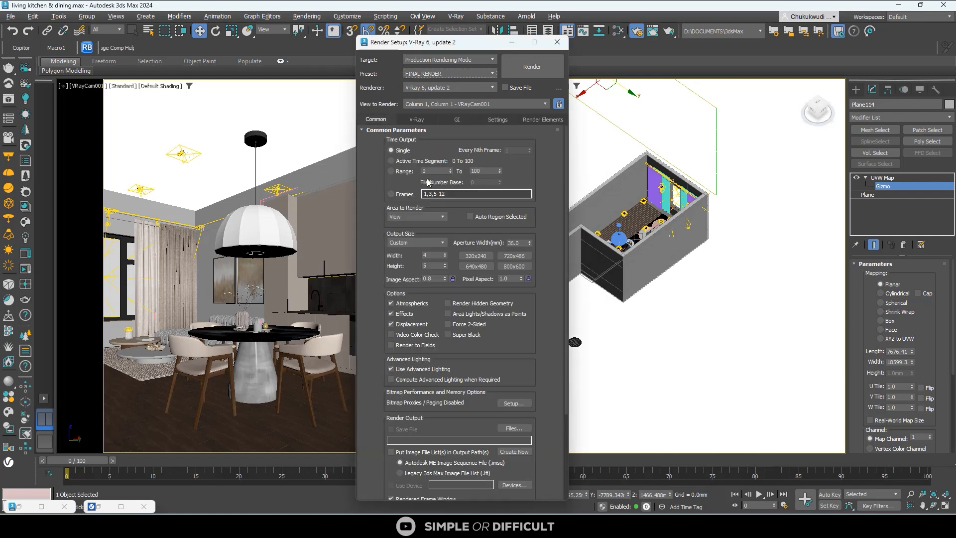
click(453, 279)
double_click(435, 256)
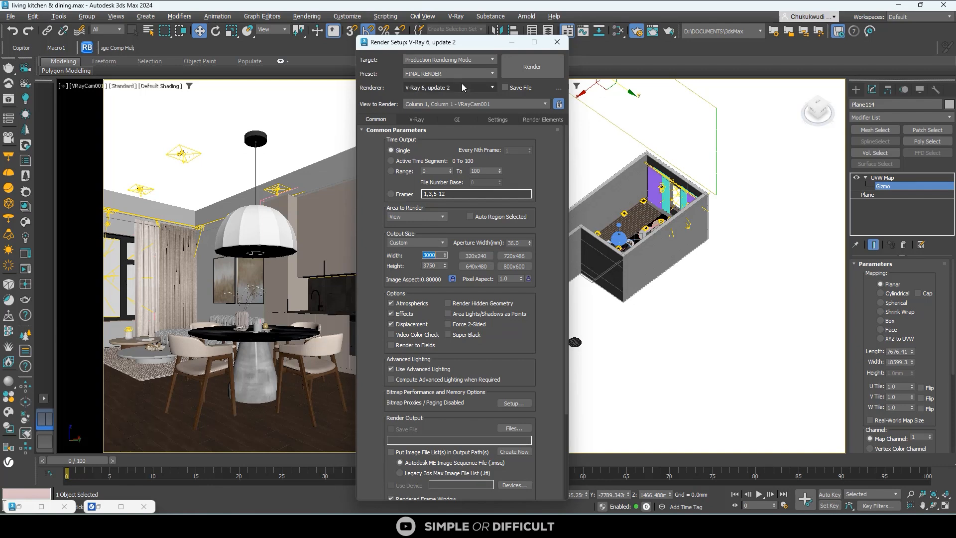
- Save the updated render settings over the existing FINAL RENDER preset
click(474, 74)
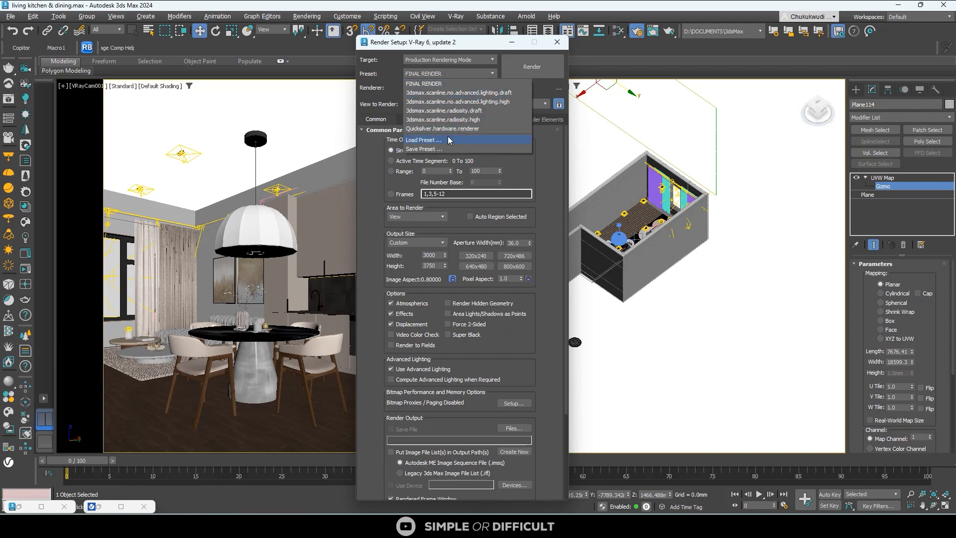
click(443, 148)
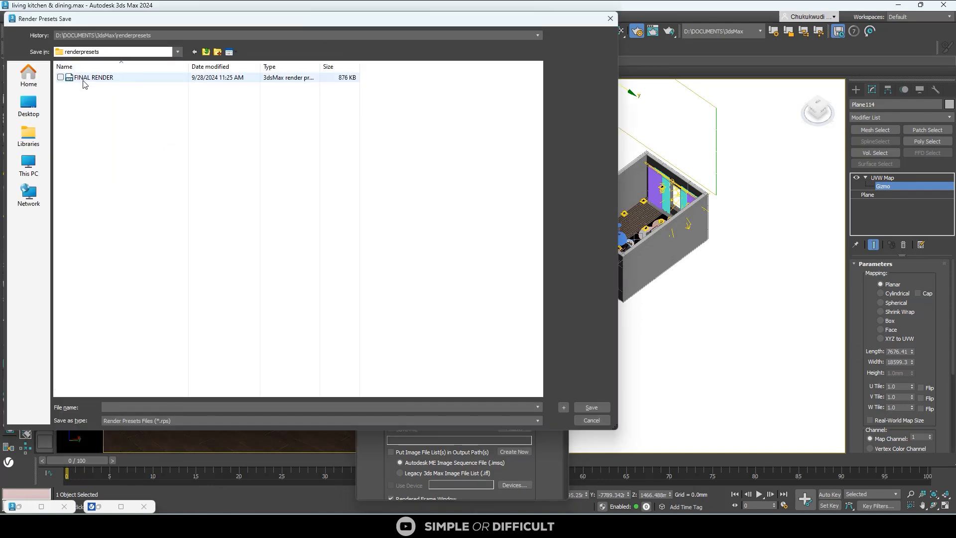
click(590, 407)
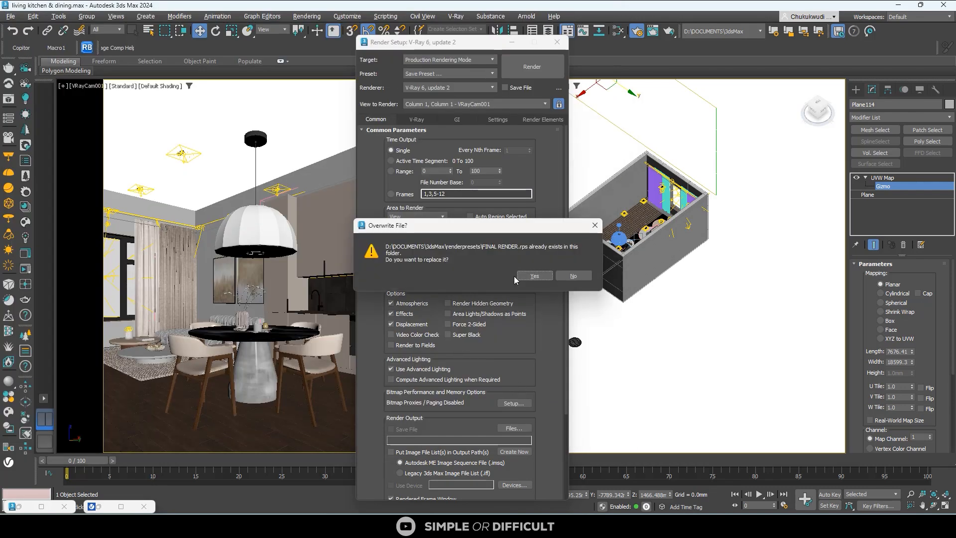
click(527, 276)
click(520, 293)
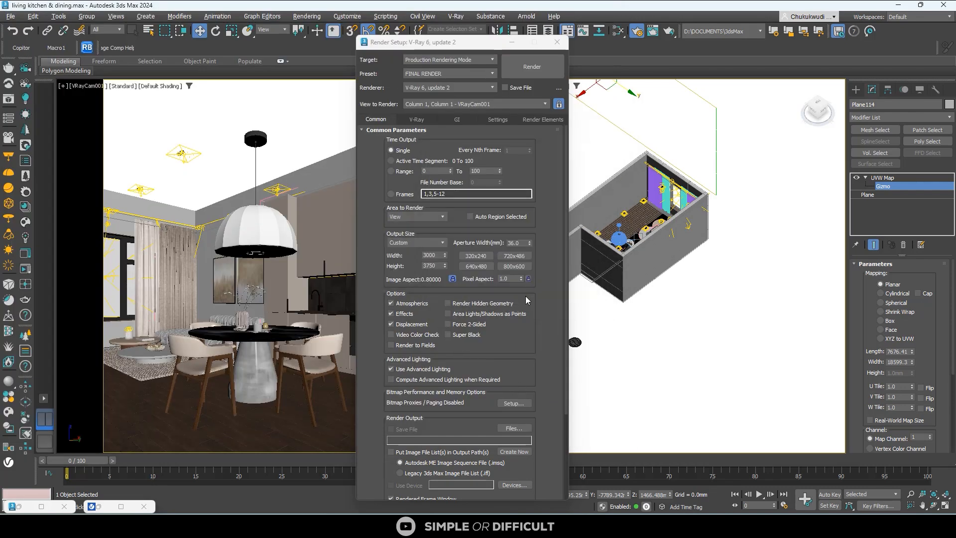
click(452, 73)
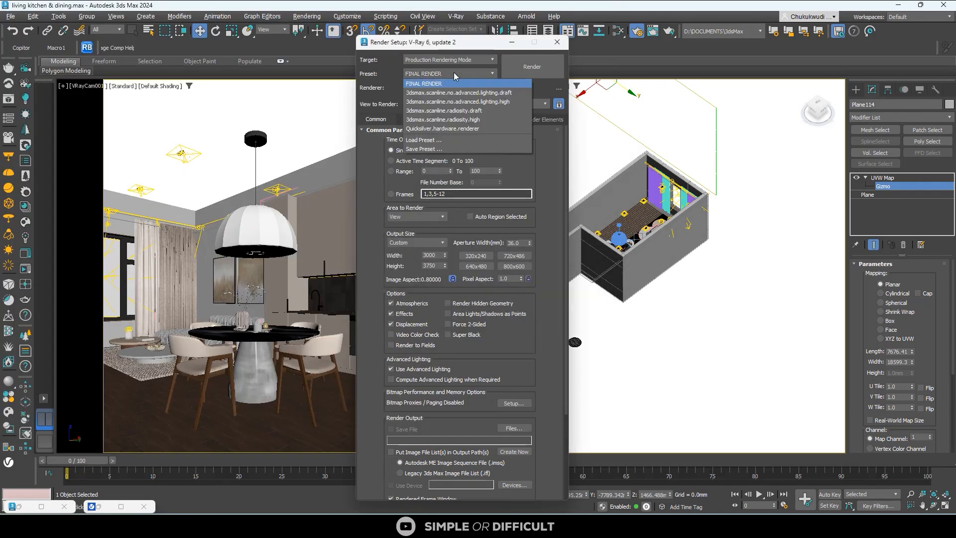
click(547, 142)
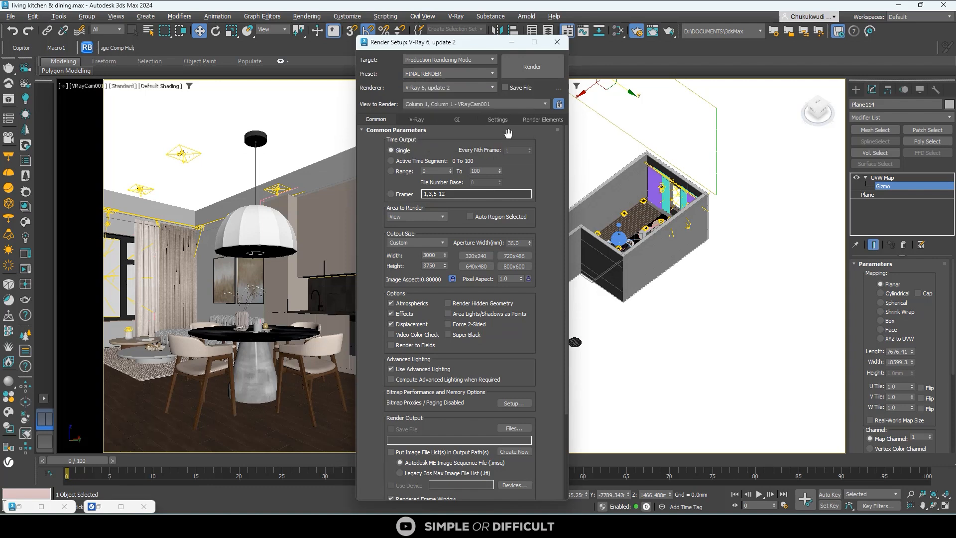
- Start the final render and maximize the frame buffer, fitting the whole image in view
click(419, 120)
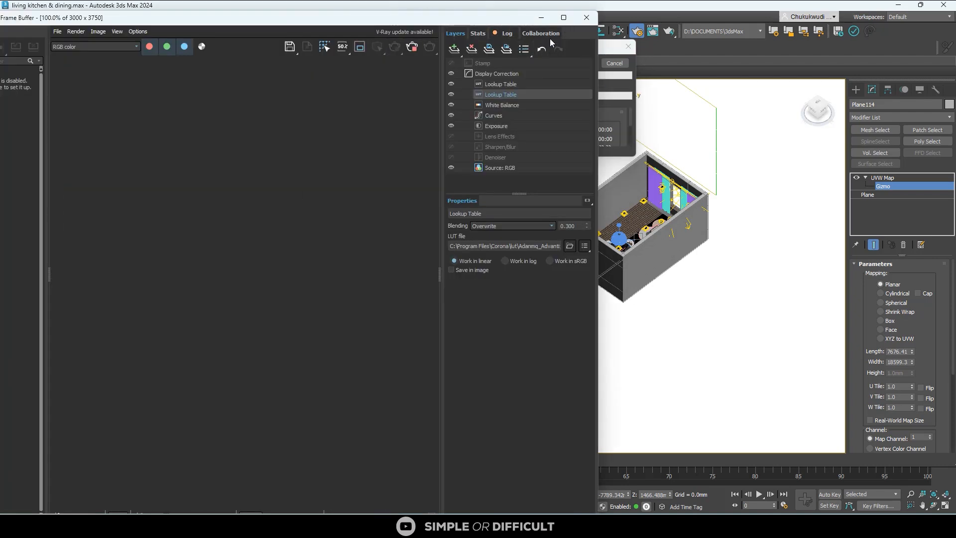
click(564, 18)
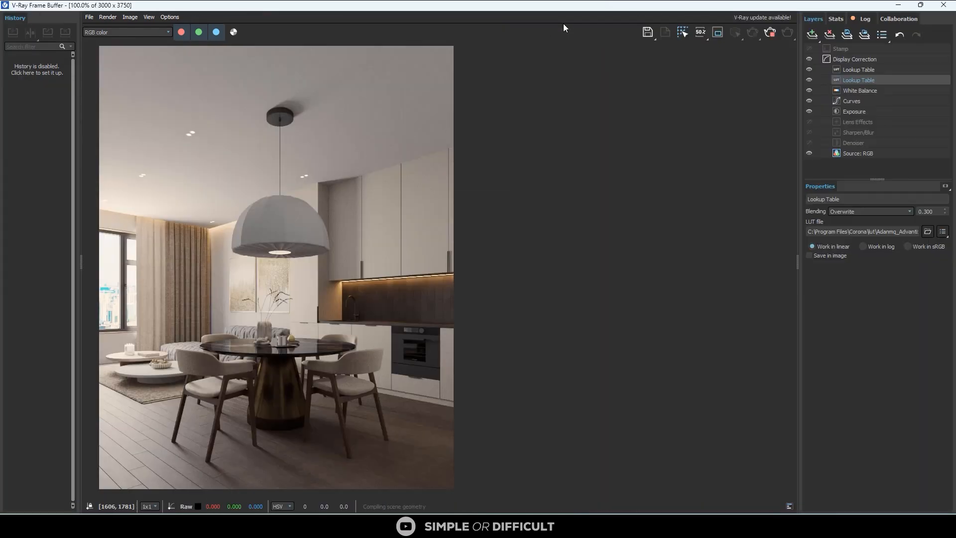
scroll(484, 159, down, 2)
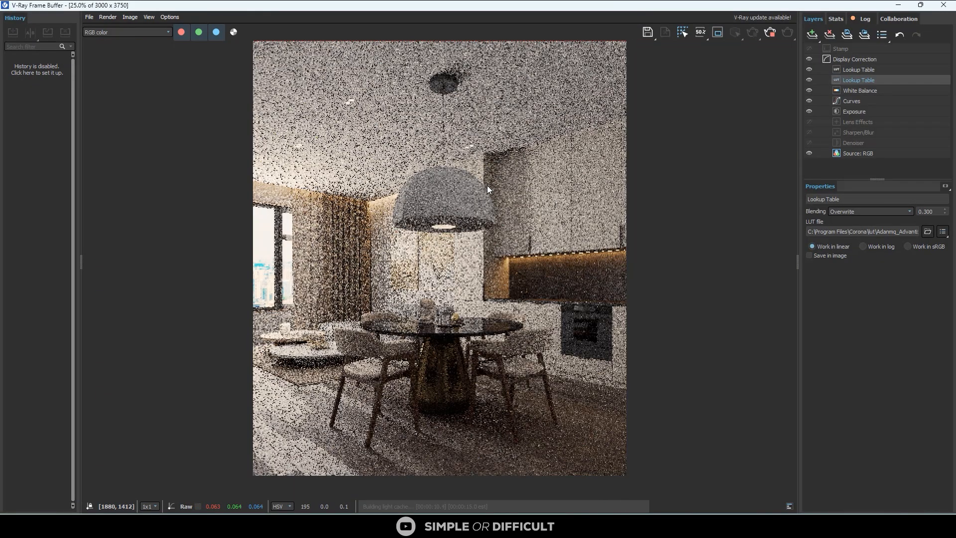
scroll(473, 275, down, 1)
scroll(474, 279, up, 1)
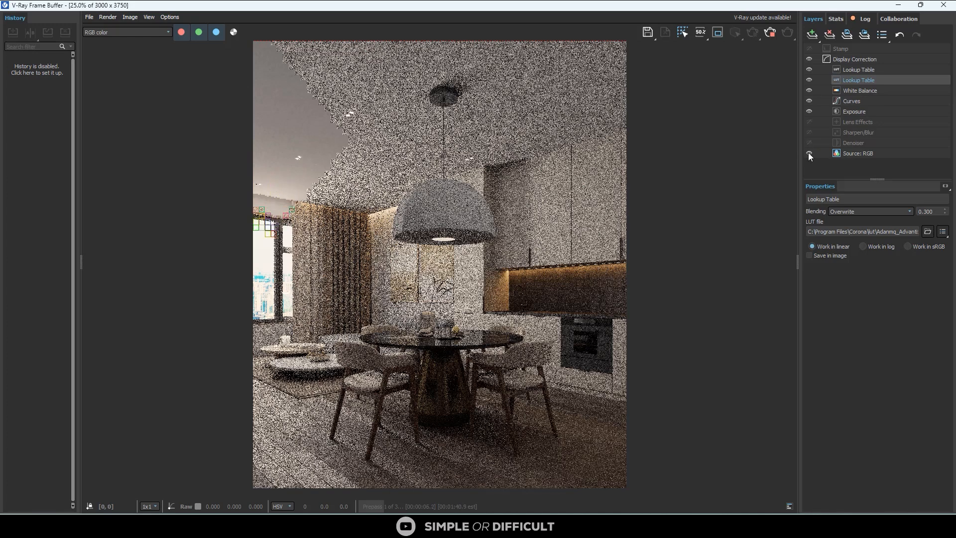
- Enable the Denoiser layer in the frame buffer and set its opacity to 0.481
click(856, 142)
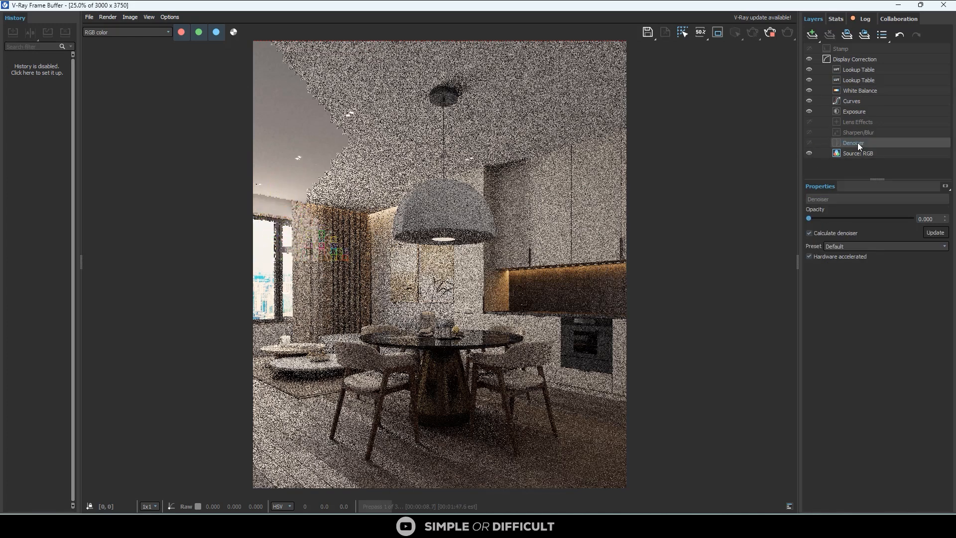
click(810, 144)
drag(807, 218, 858, 222)
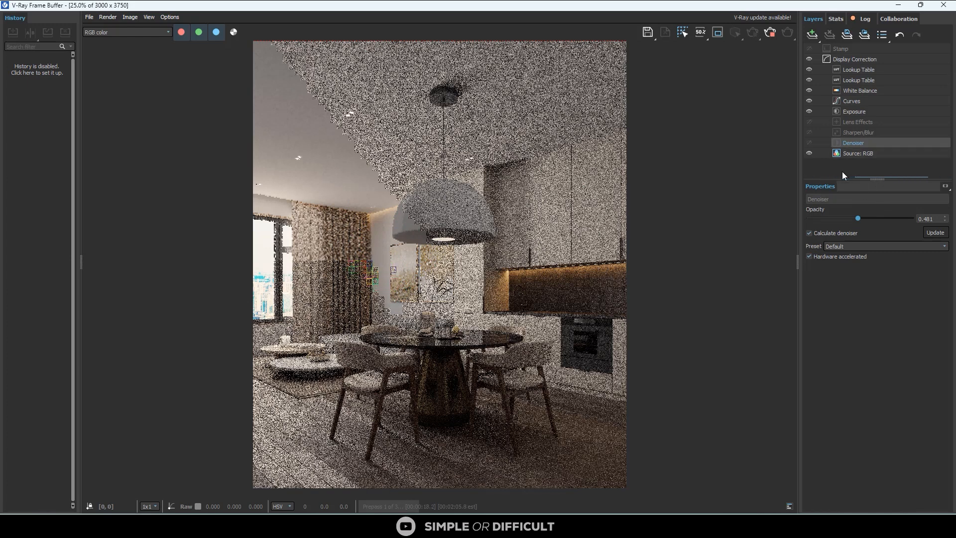
- Turn on the Lens Effects layer and check the render in progress
click(873, 122)
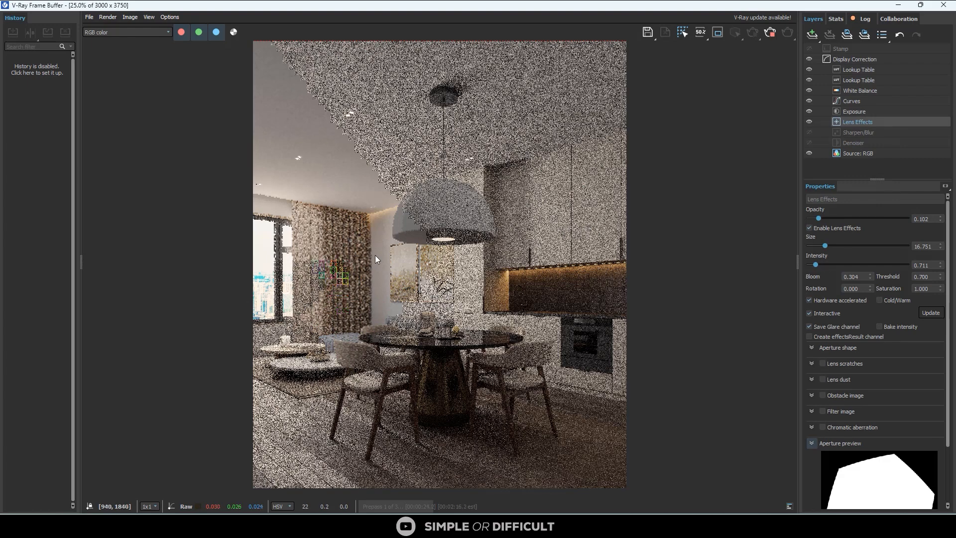
scroll(354, 250, up, 1)
scroll(353, 250, down, 1)
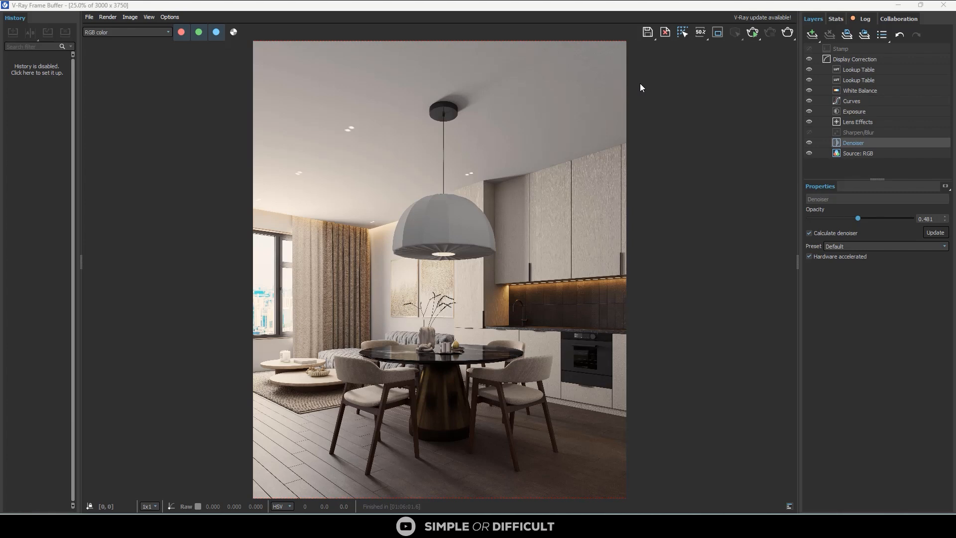
- Inspect the finished render and start saving it to the Desktop as LIVING ROOM, KITCHEN & DINING
scroll(480, 217, up, 5)
scroll(480, 217, down, 3)
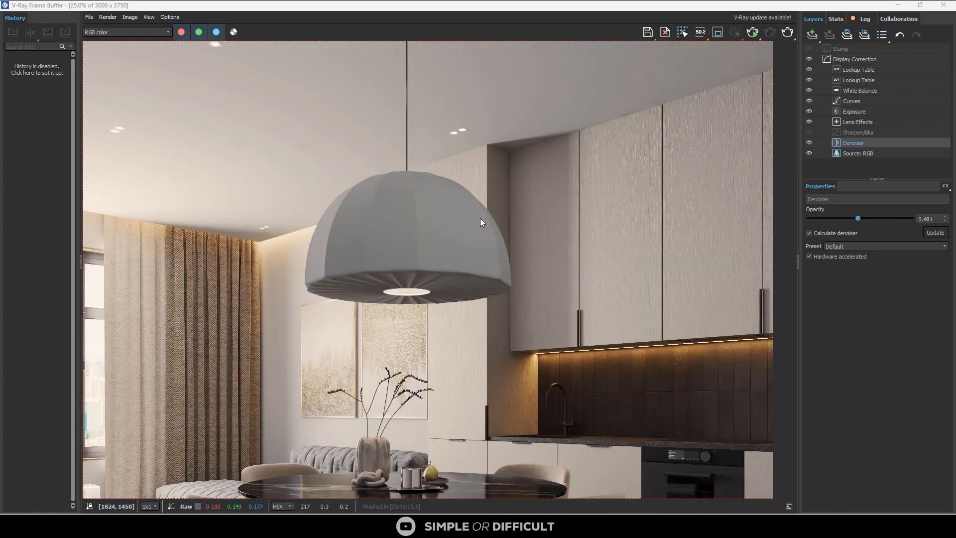
scroll(480, 218, down, 3)
click(646, 33)
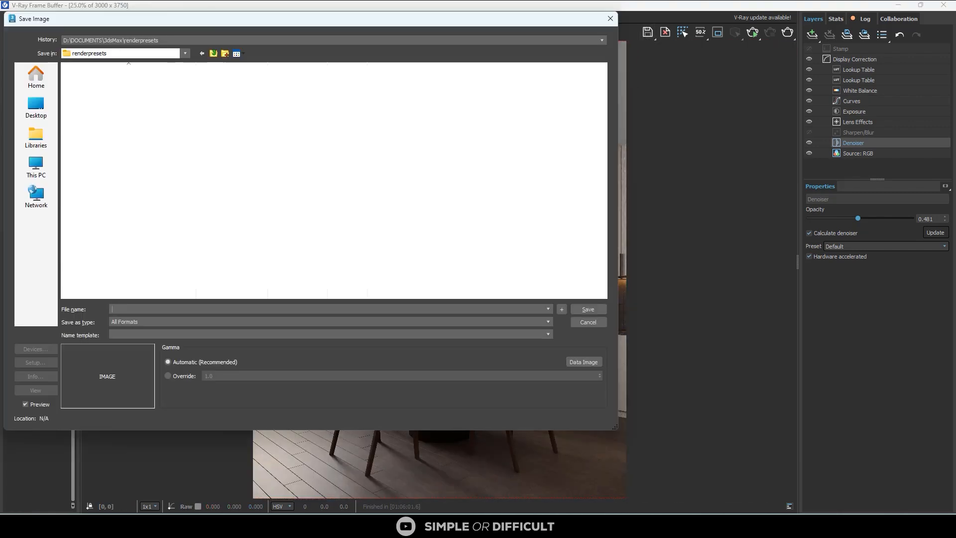
click(35, 106)
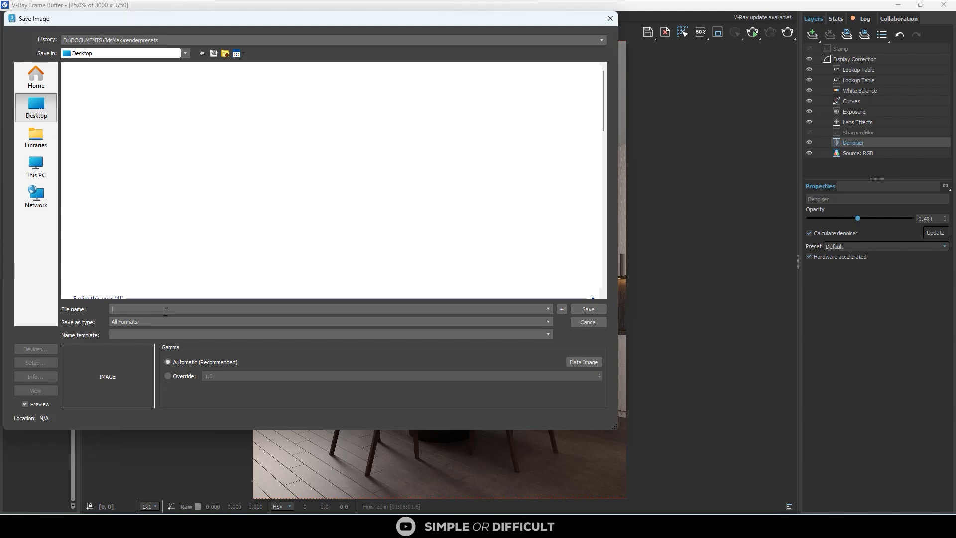
text(LIVING ROOM)
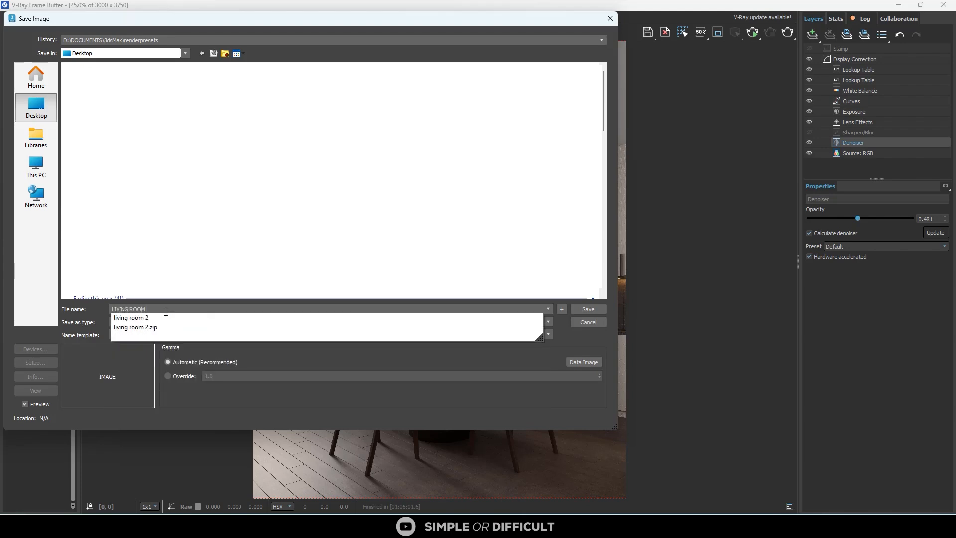
key(BackSpace)
text(, KI)
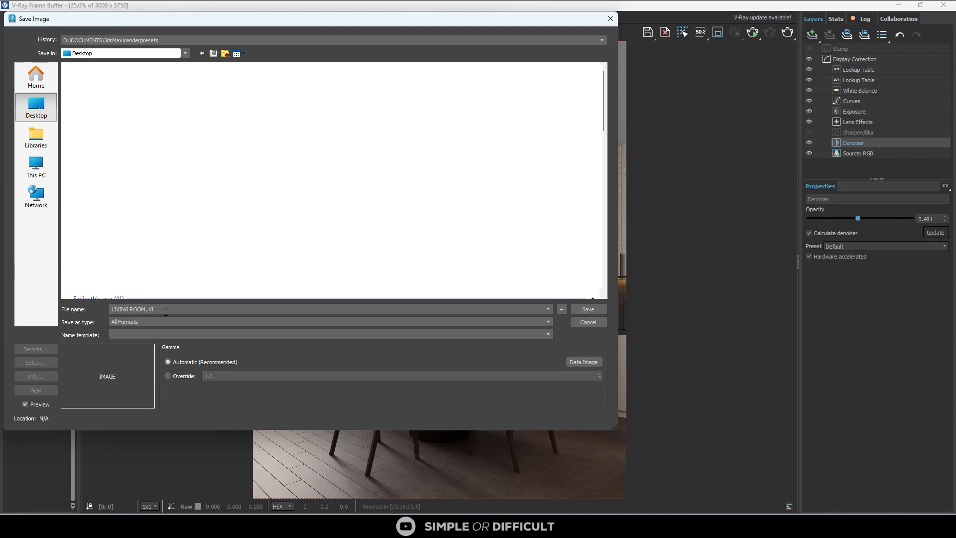
text(TCHEN & DINING)
- Save the render as a PNG image file with the gamma override set to 2.2, and review the final image
click(198, 321)
click(143, 381)
click(192, 376)
double_click(208, 376)
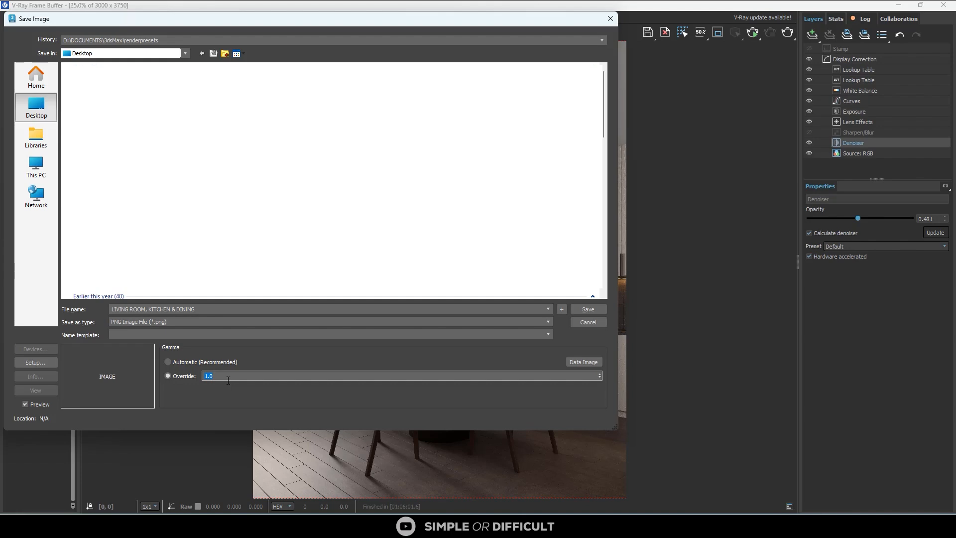
text(2.2)
click(587, 309)
click(71, 126)
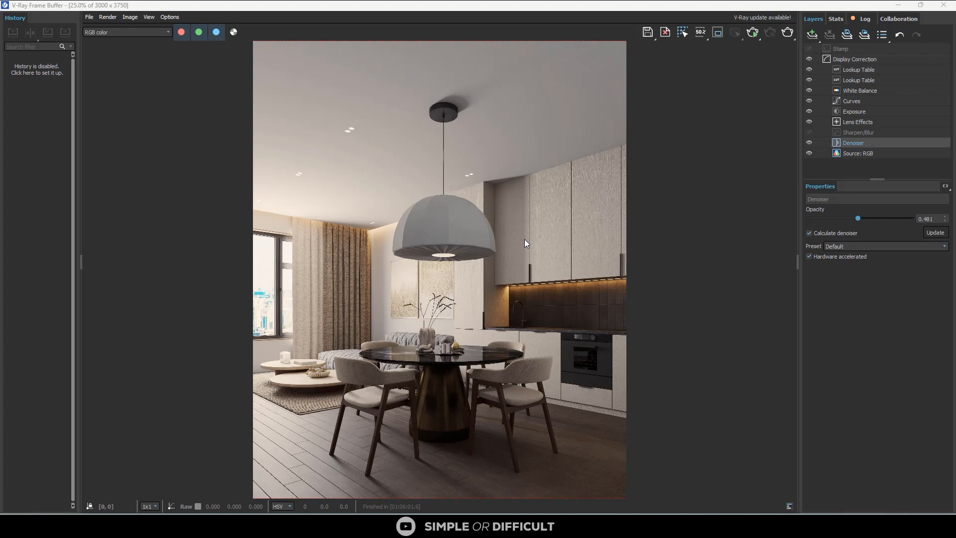
scroll(520, 241, up, 1)
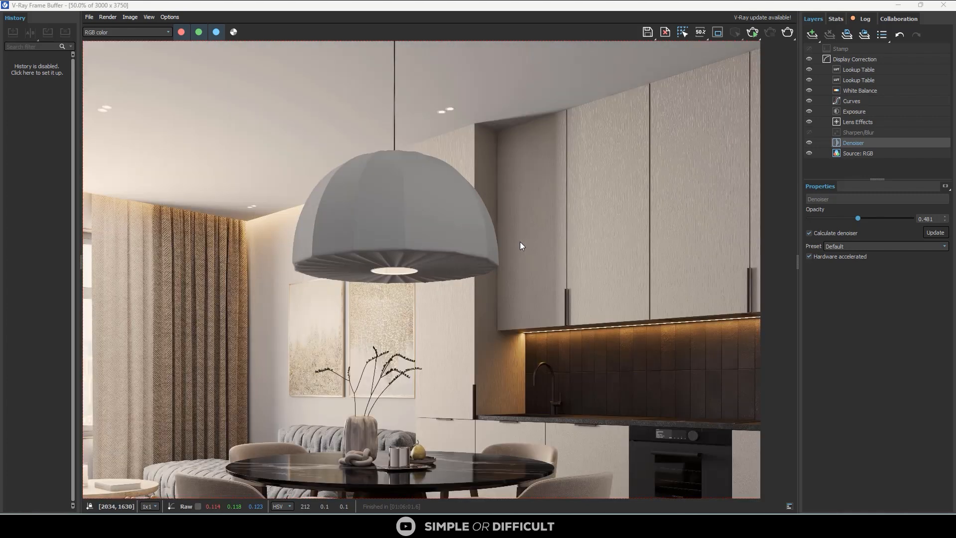
scroll(520, 241, down, 2)
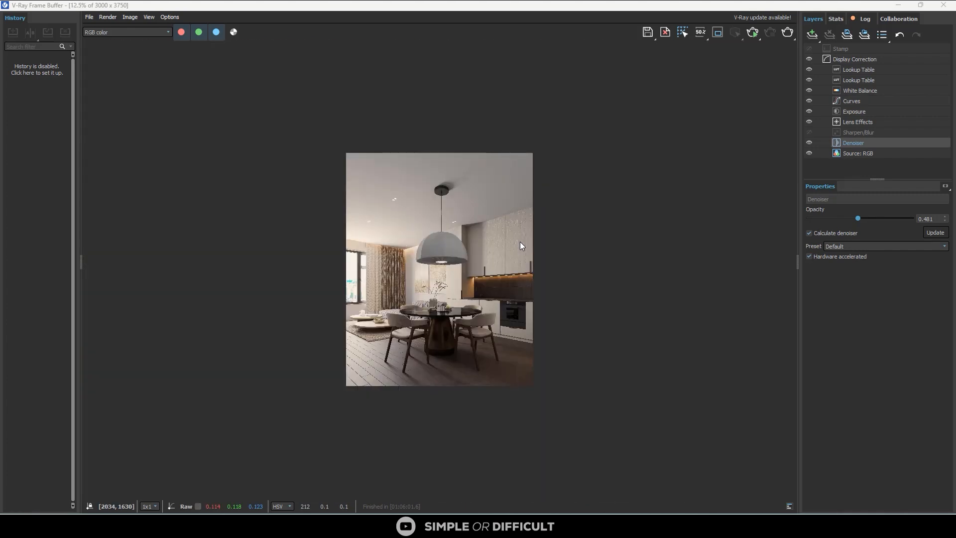